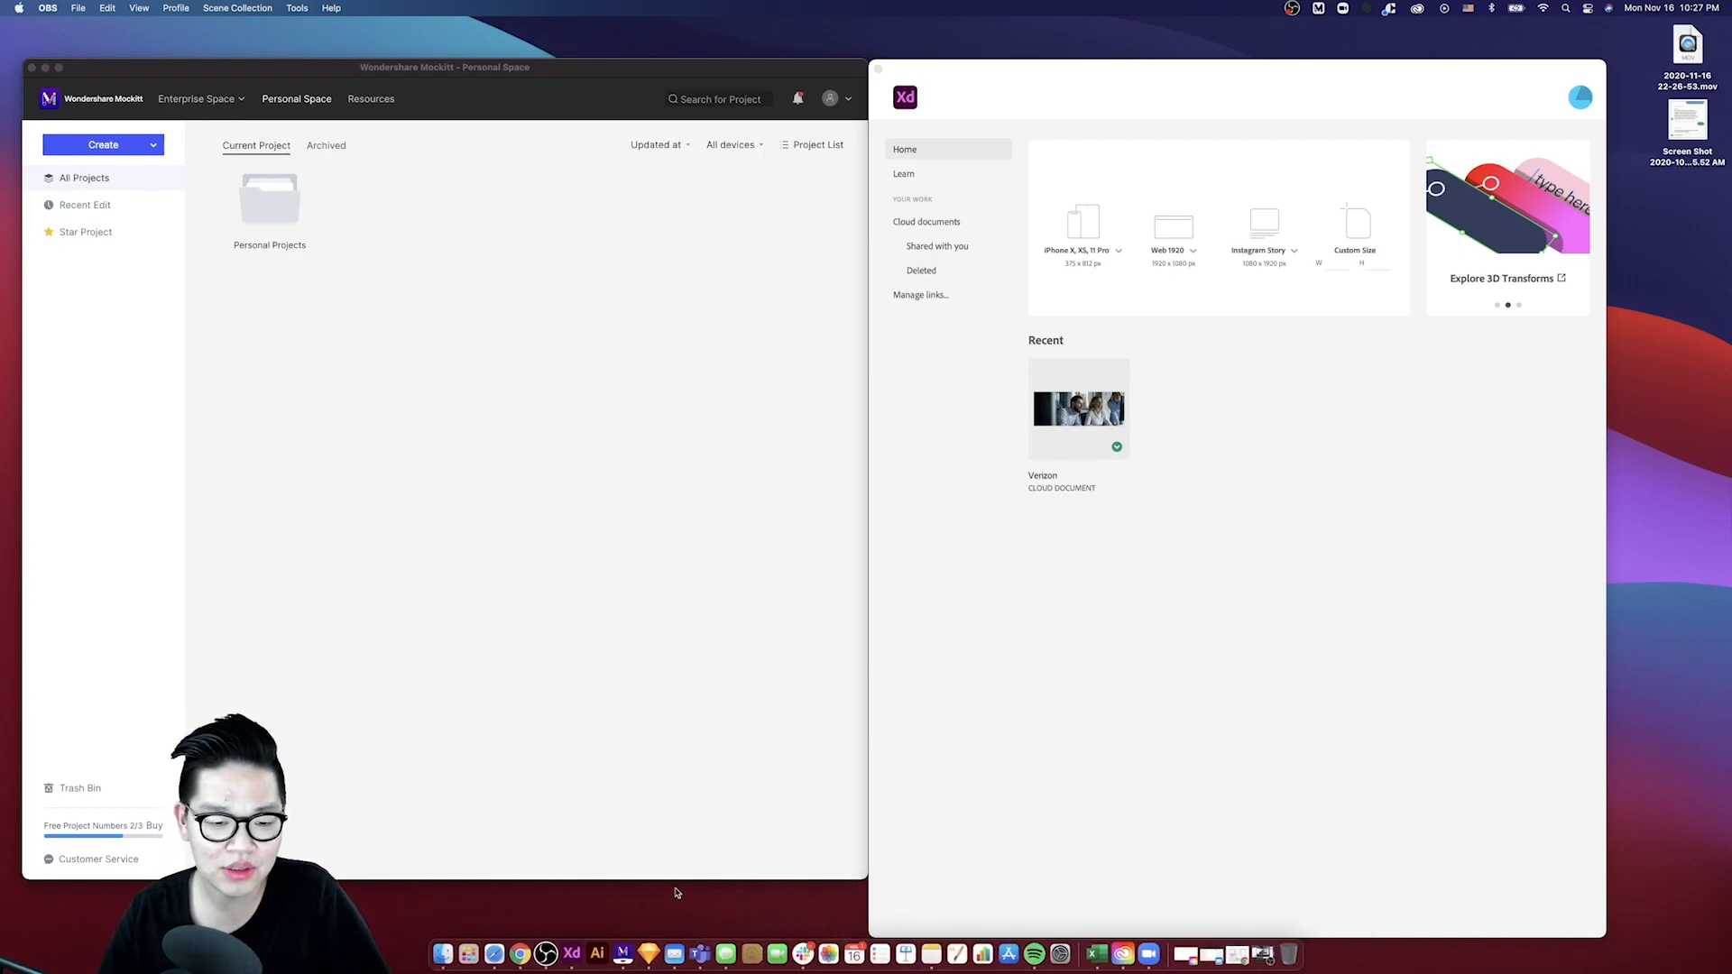
- Start a new XD document using the iPhone X, XS, 11 Pro (375 × 812) artboard preset
click(521, 953)
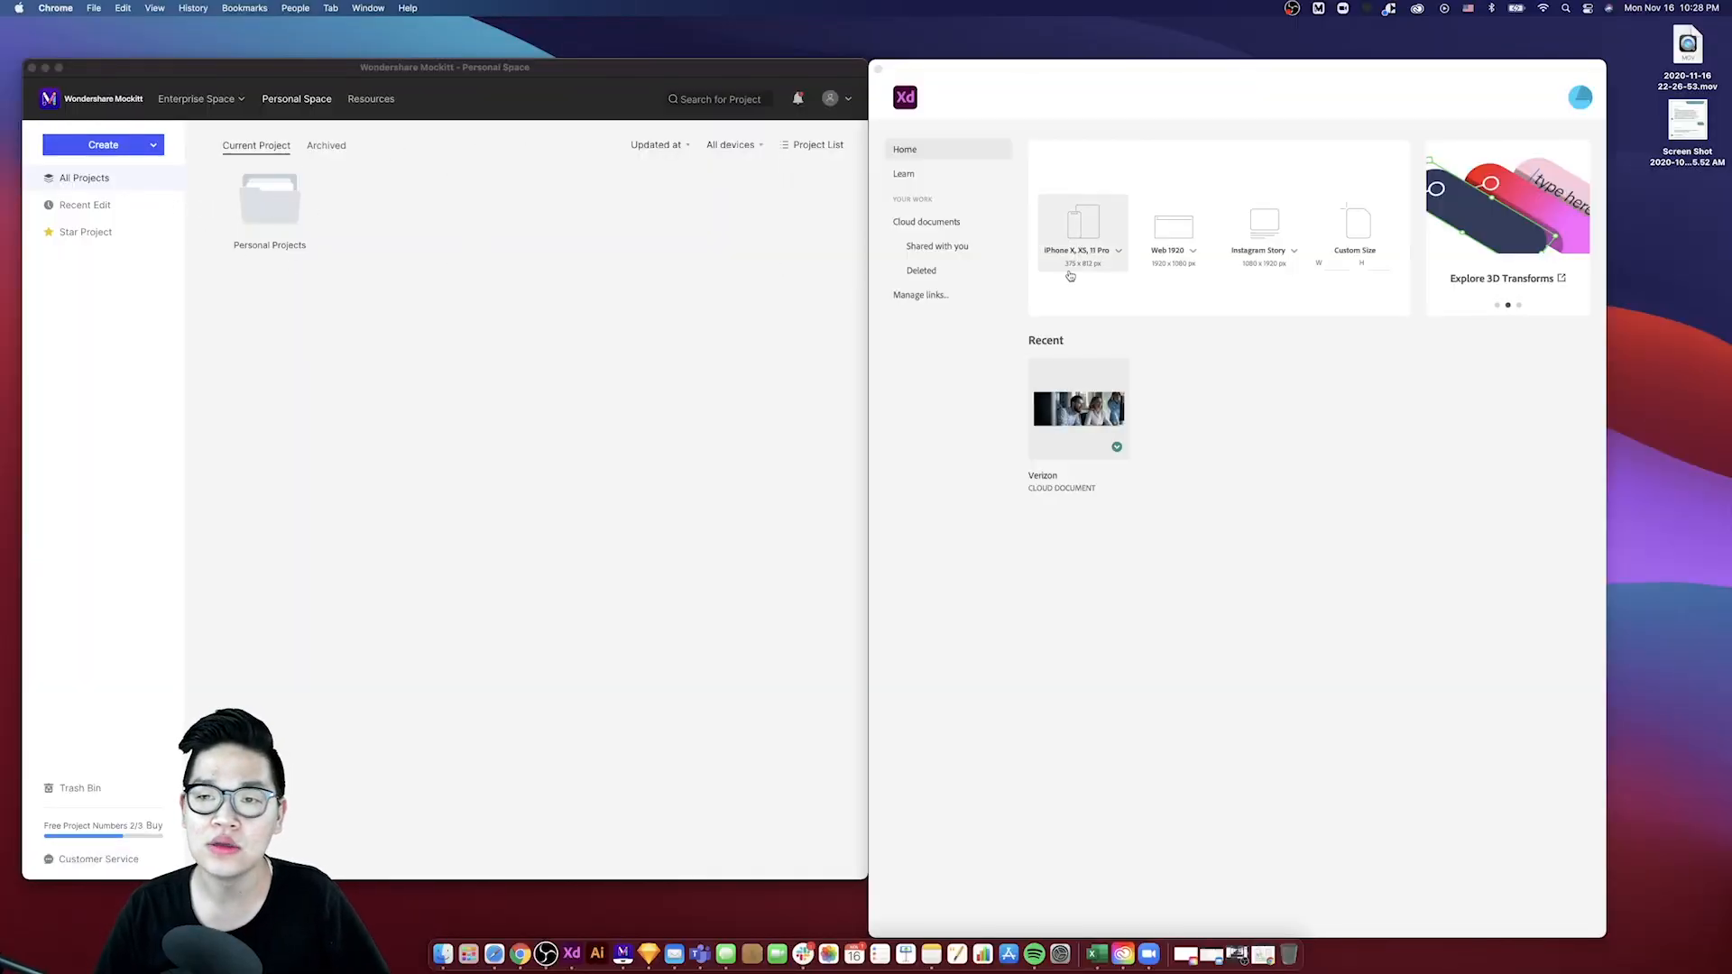
click(1080, 233)
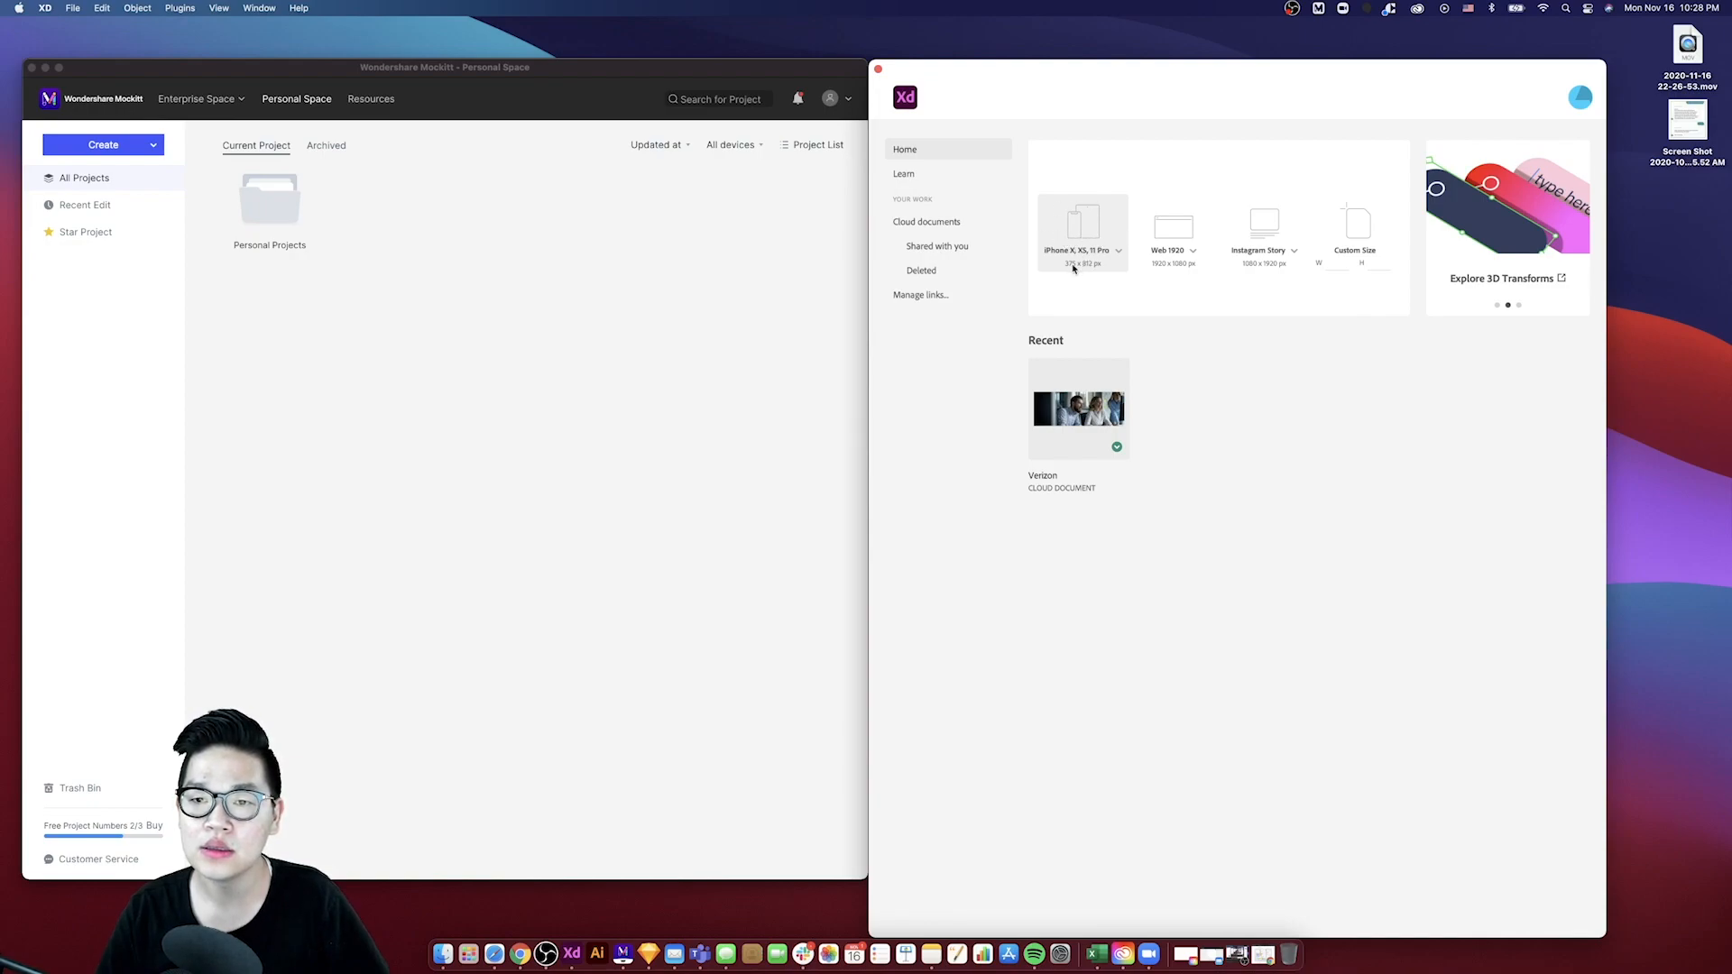
click(1062, 242)
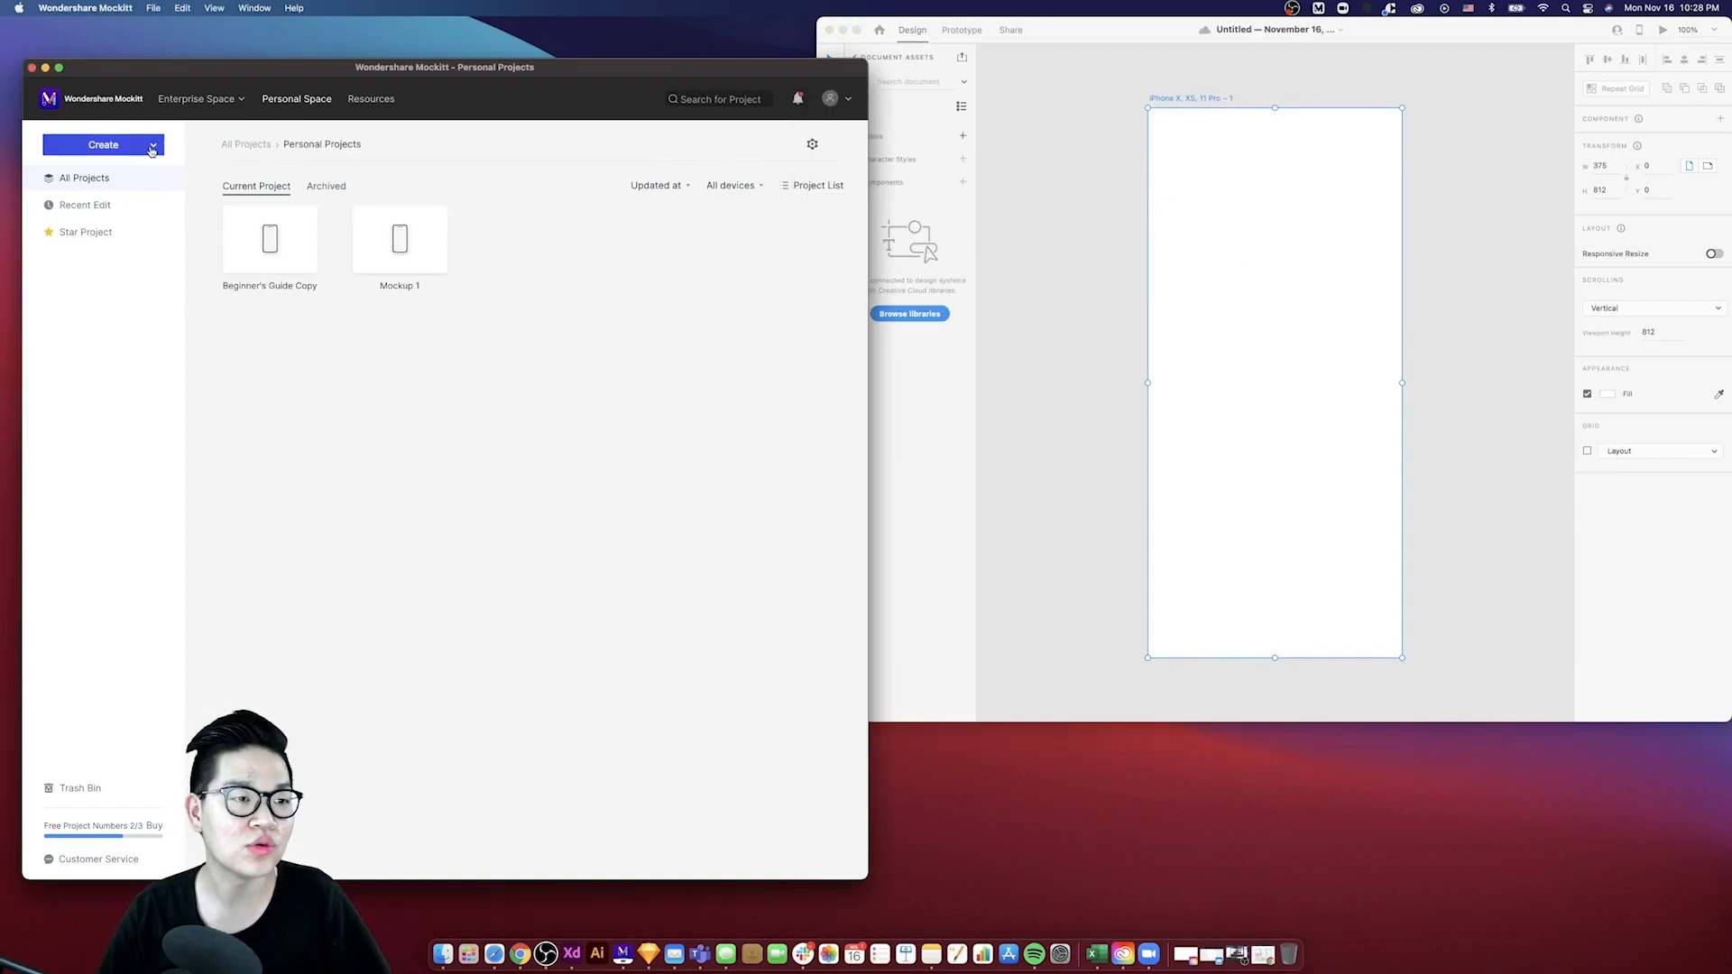
- Create a new blank mobile project named Hub Screen for the iPhone 11 Pro/X (375 × 812) device
click(151, 152)
click(127, 173)
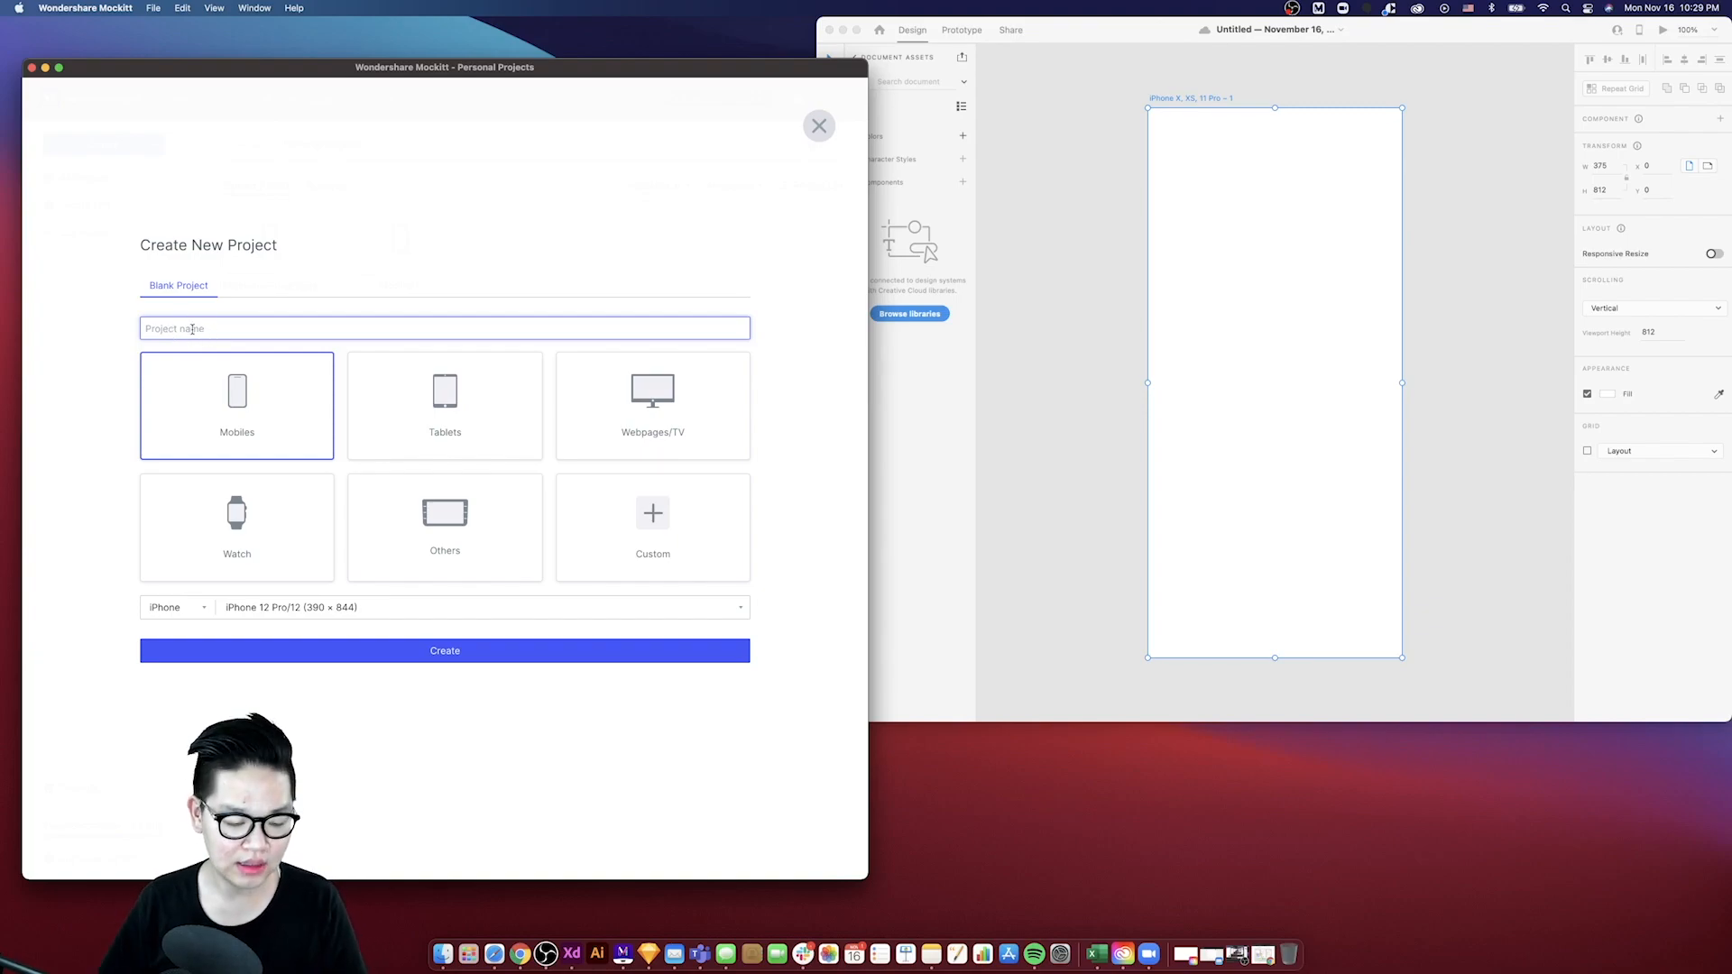
text(H)
text(om)
key(BackSpace)
key(BackSpace)
key(BackSpace)
text(Hub Screen)
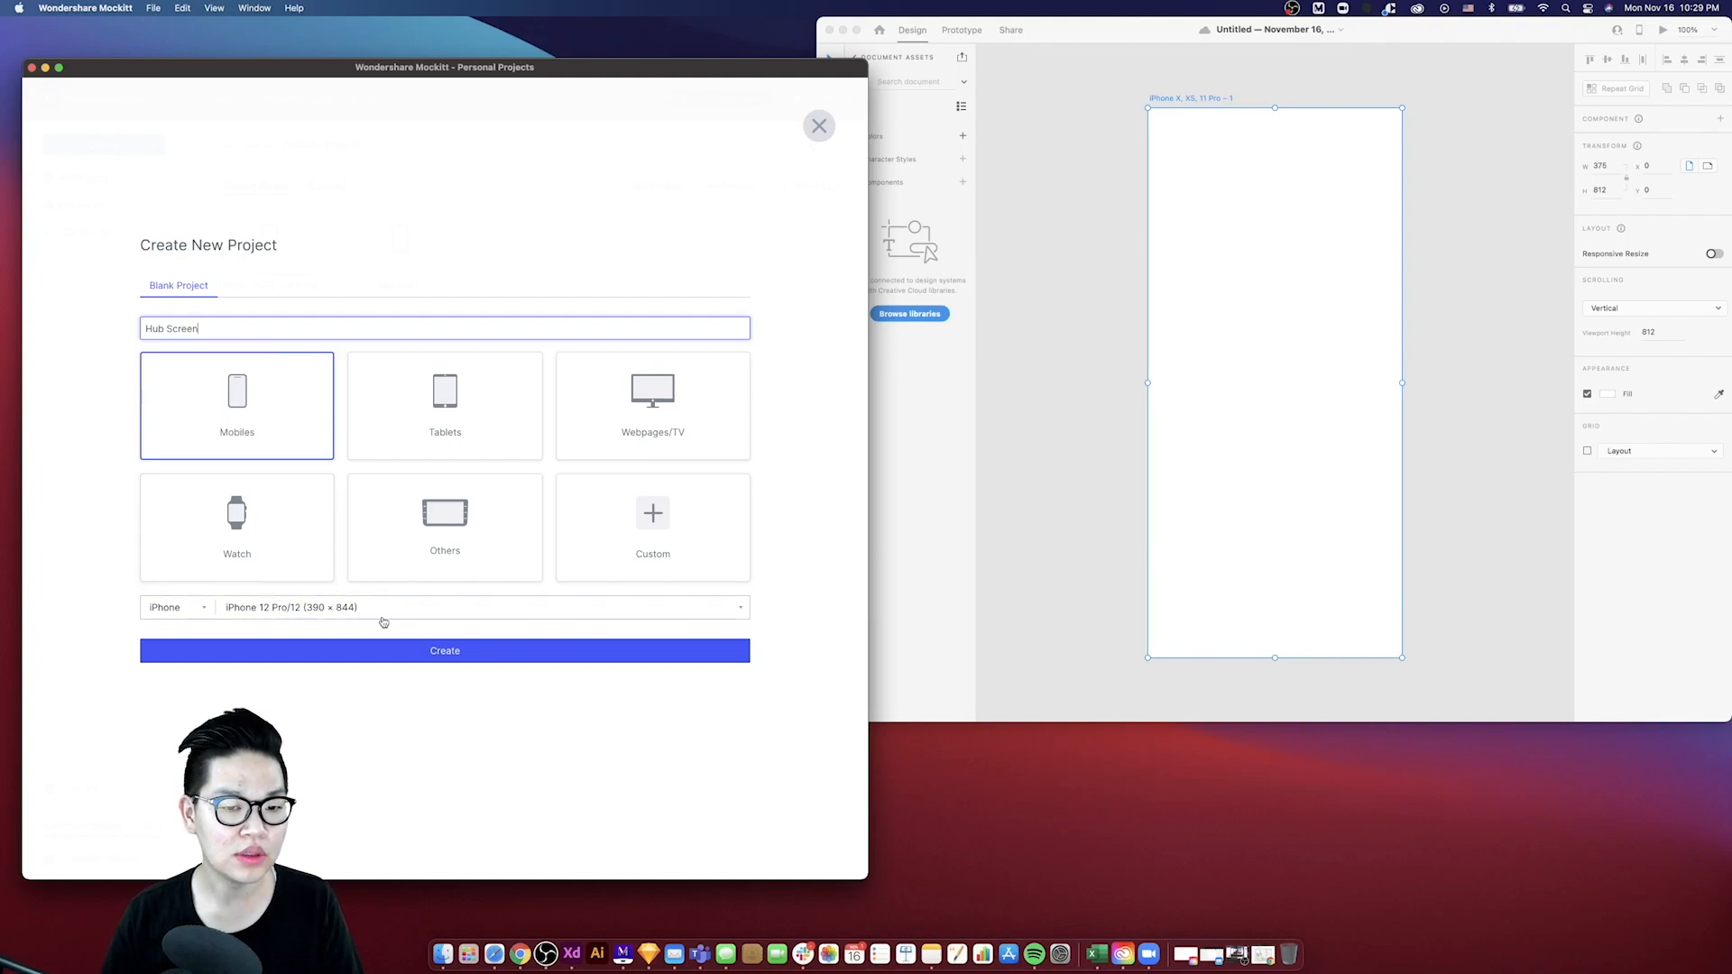
click(271, 610)
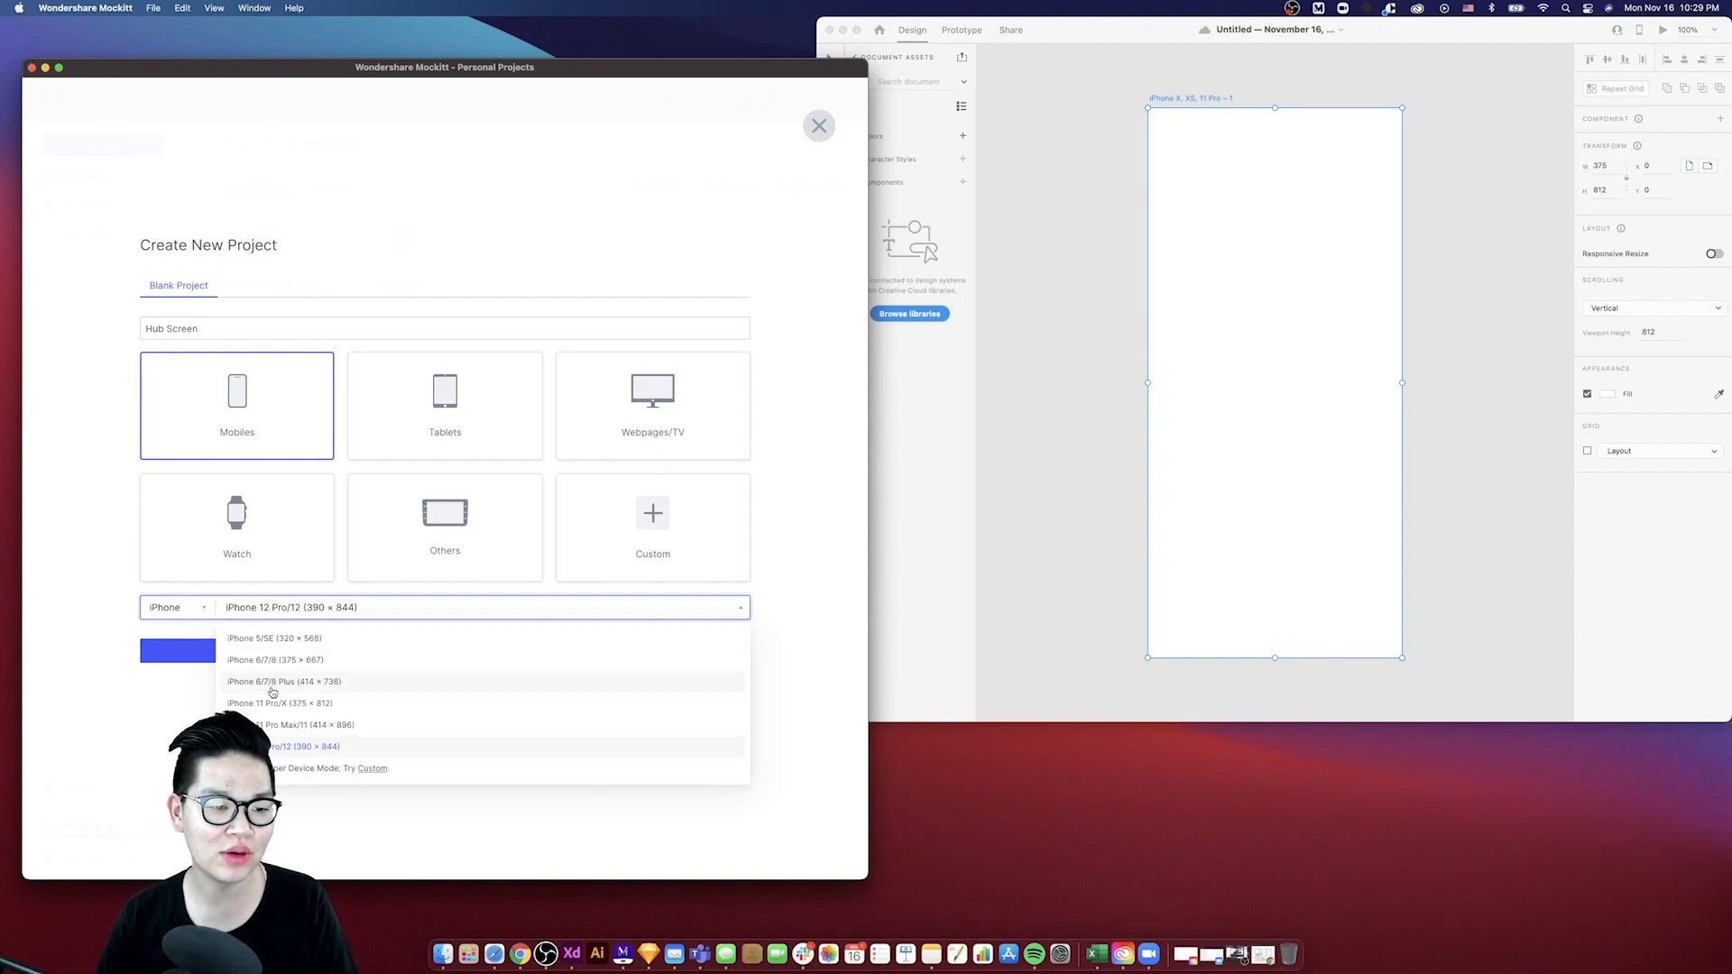
click(325, 702)
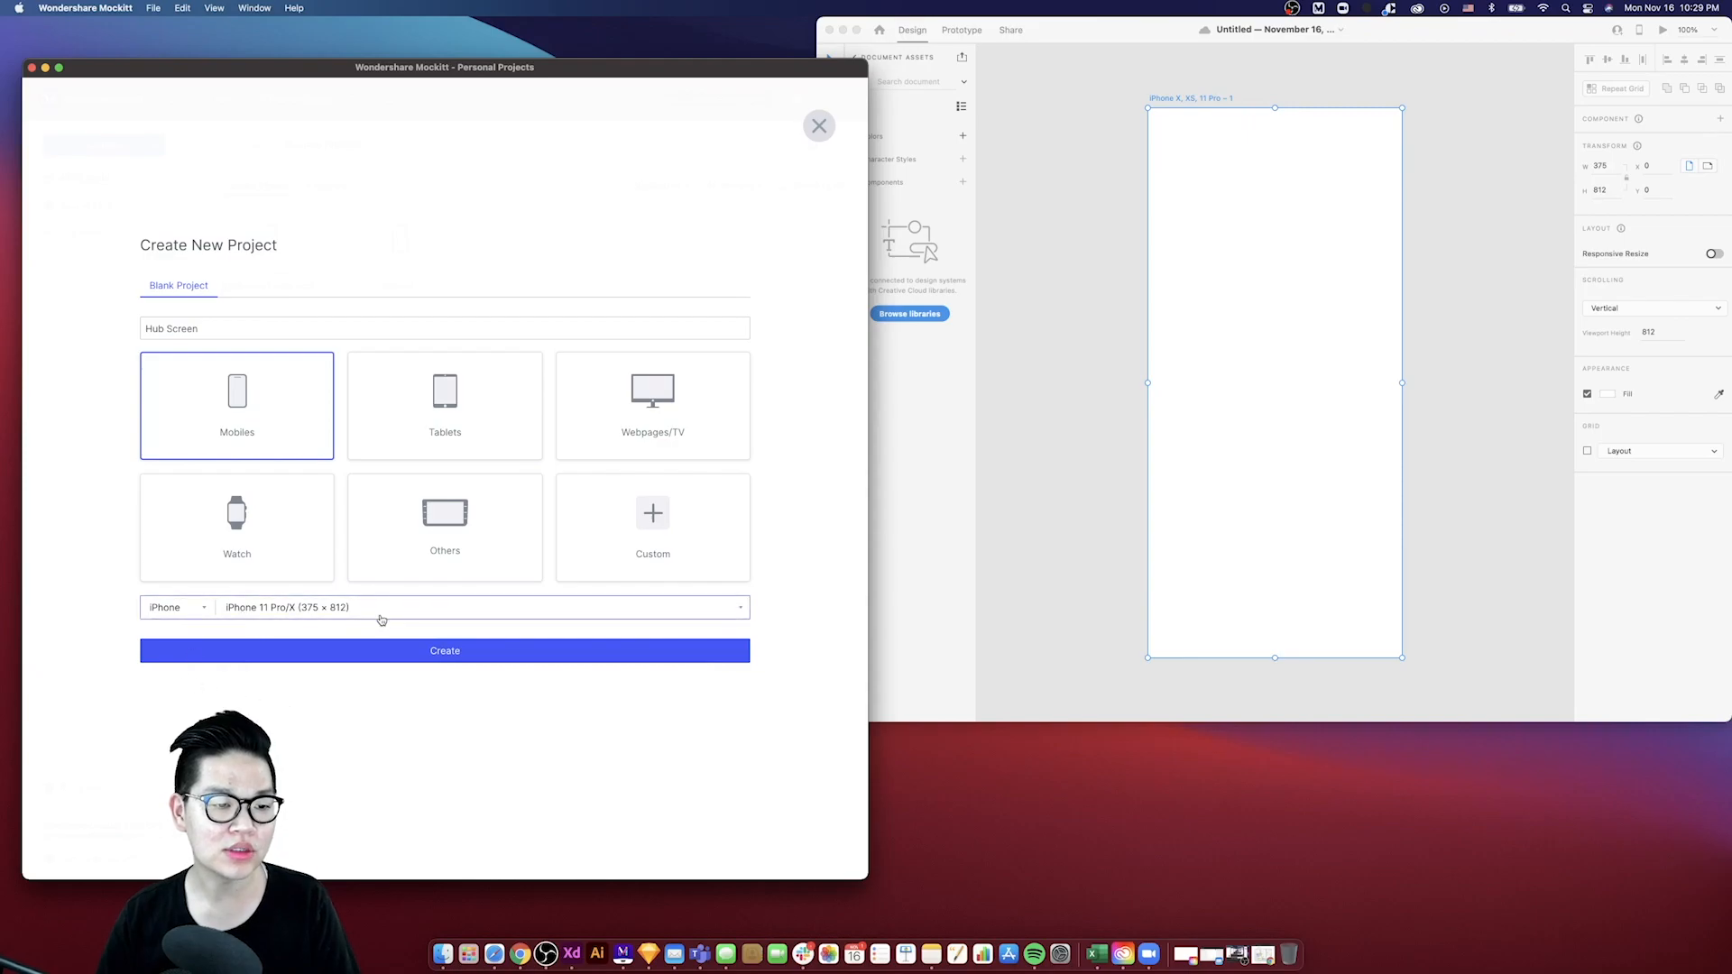
click(328, 653)
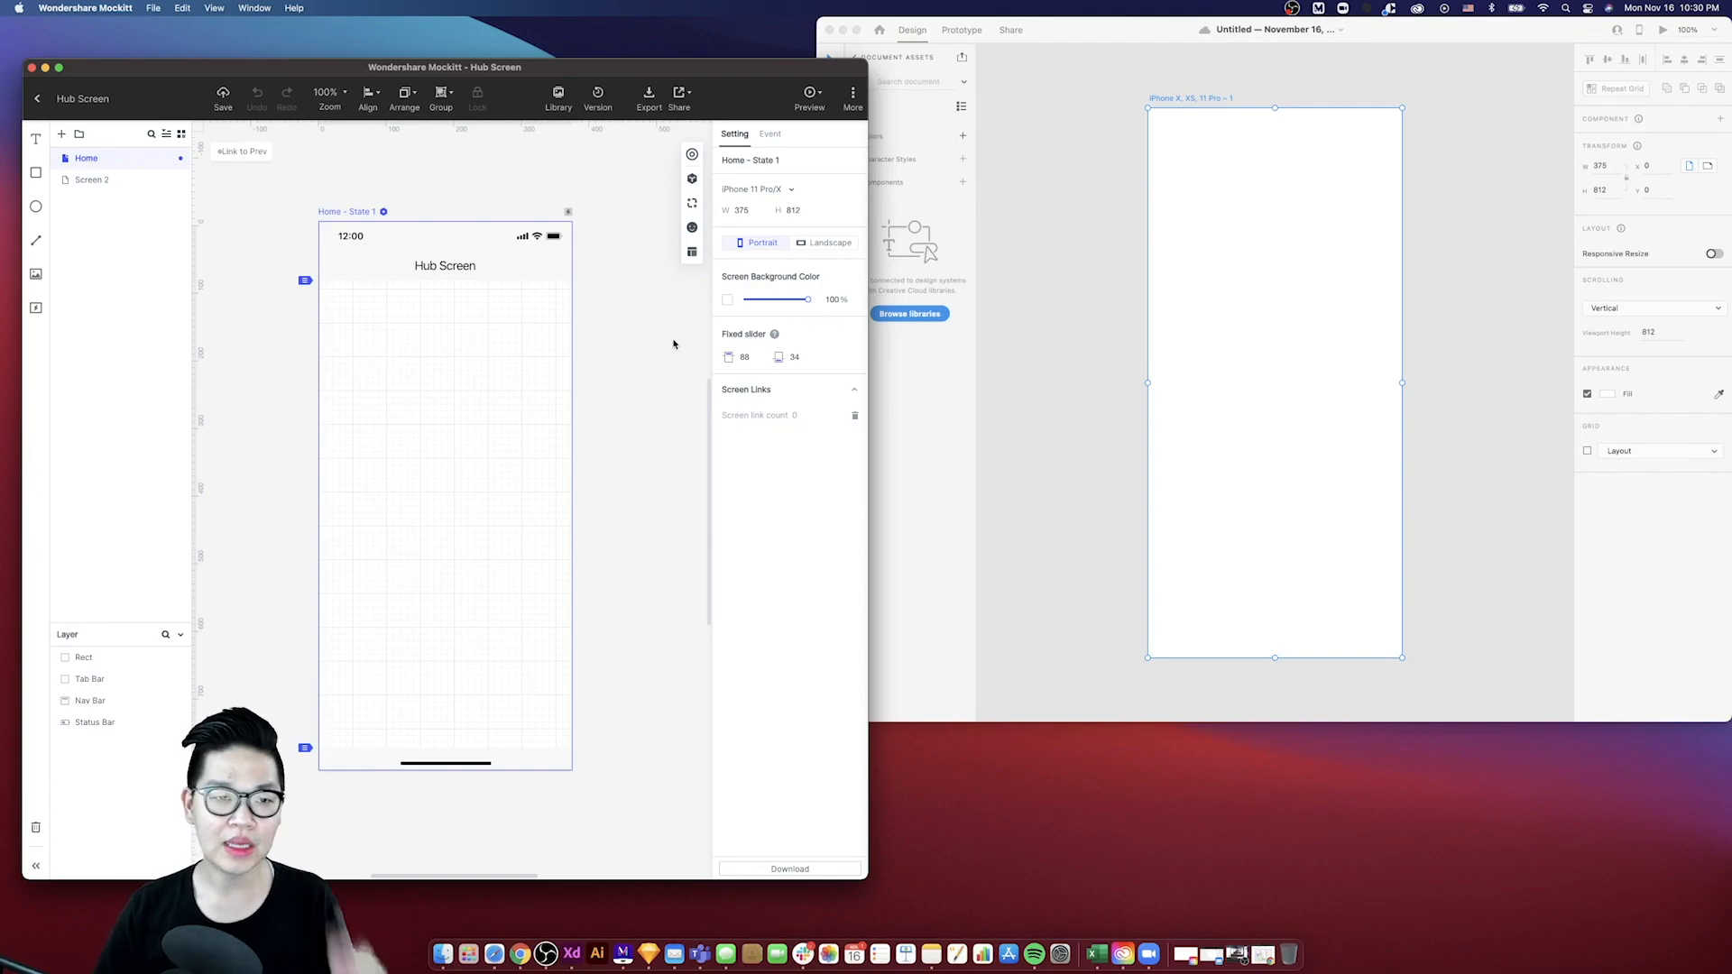
scroll(502, 251, down, 5)
scroll(502, 252, down, 2)
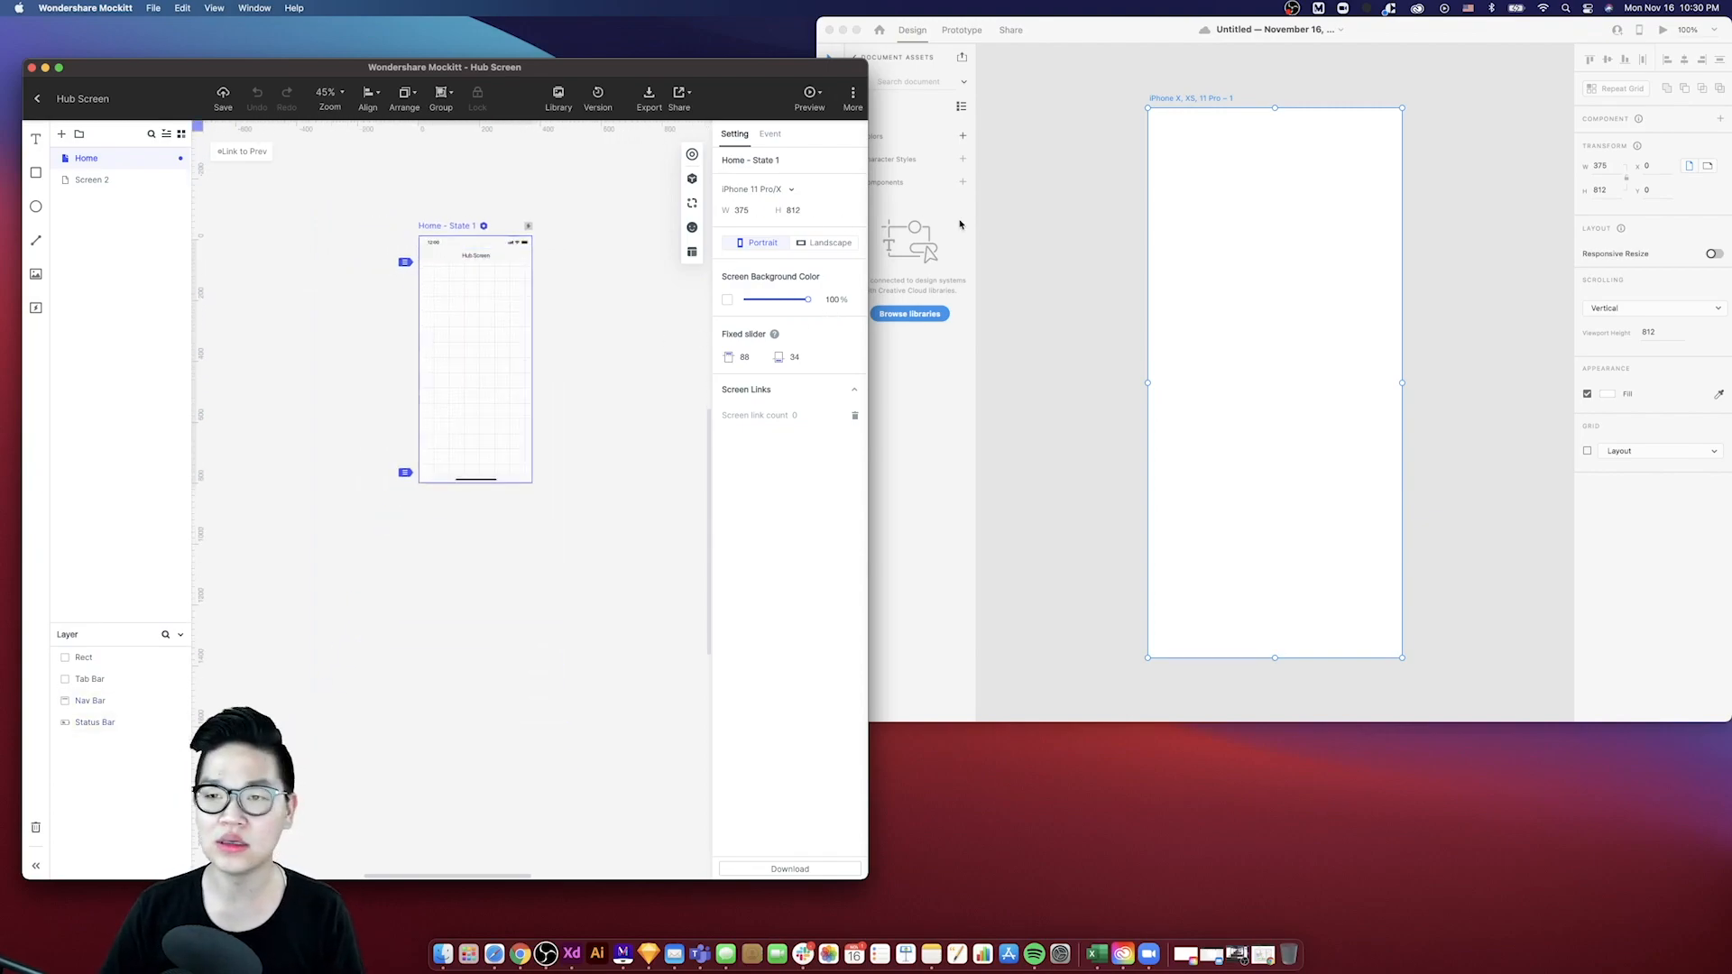
click(1164, 106)
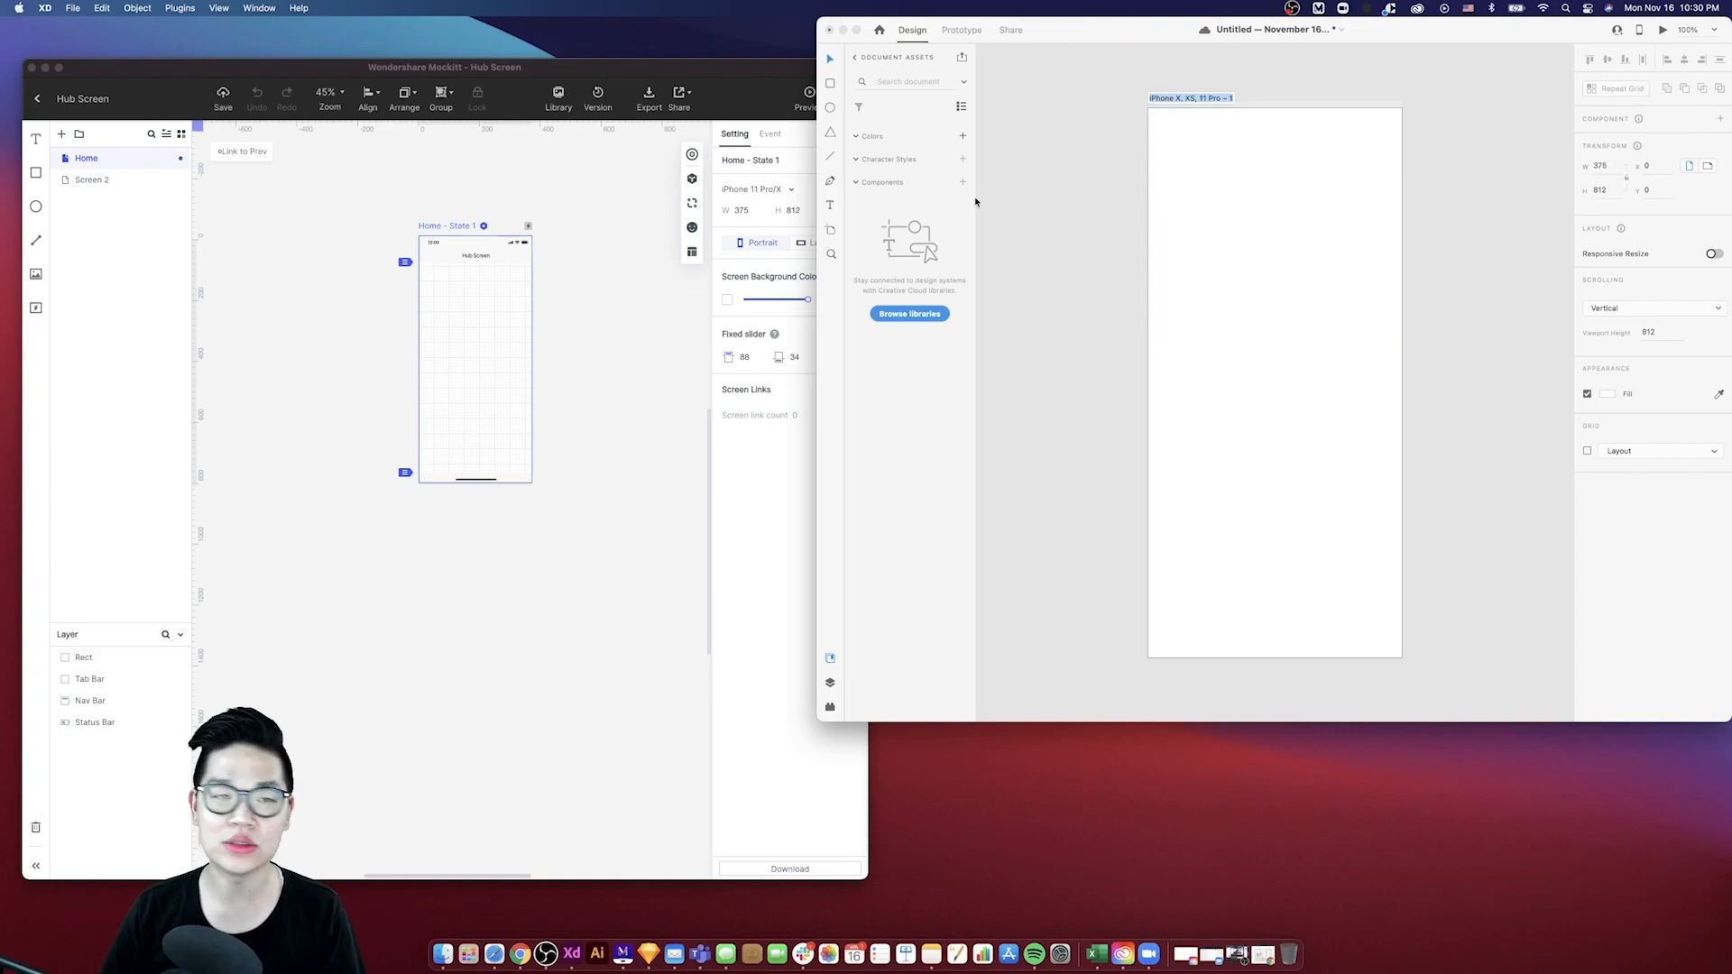
click(467, 227)
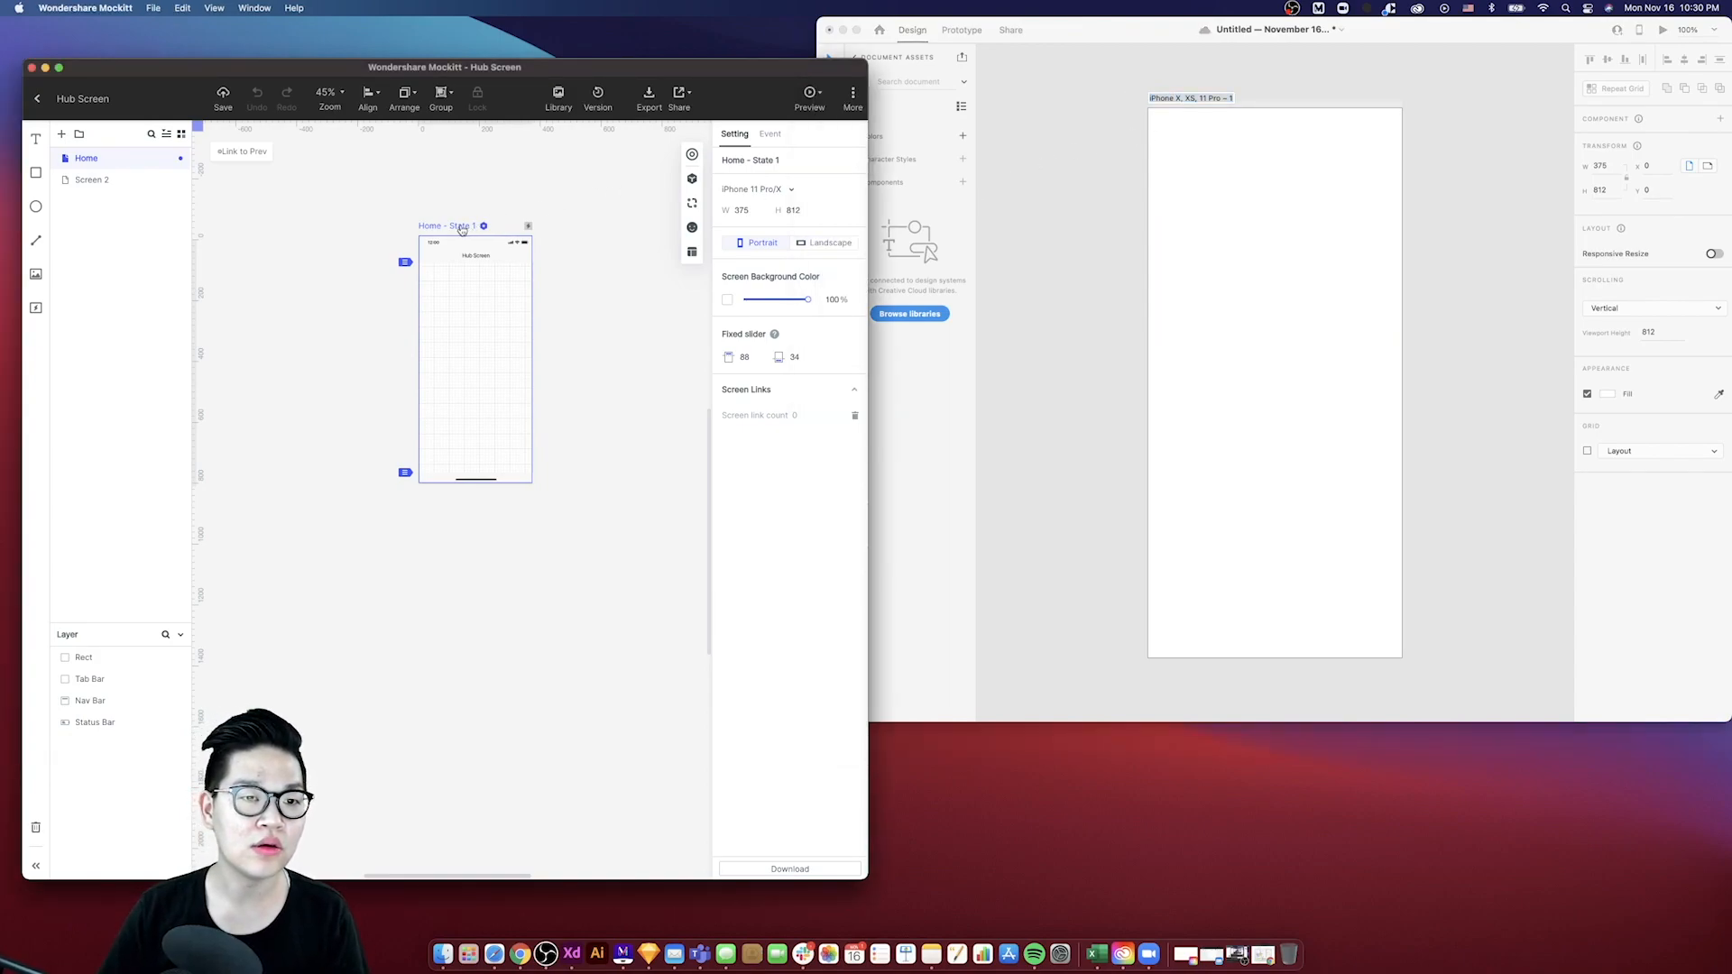
double_click(79, 160)
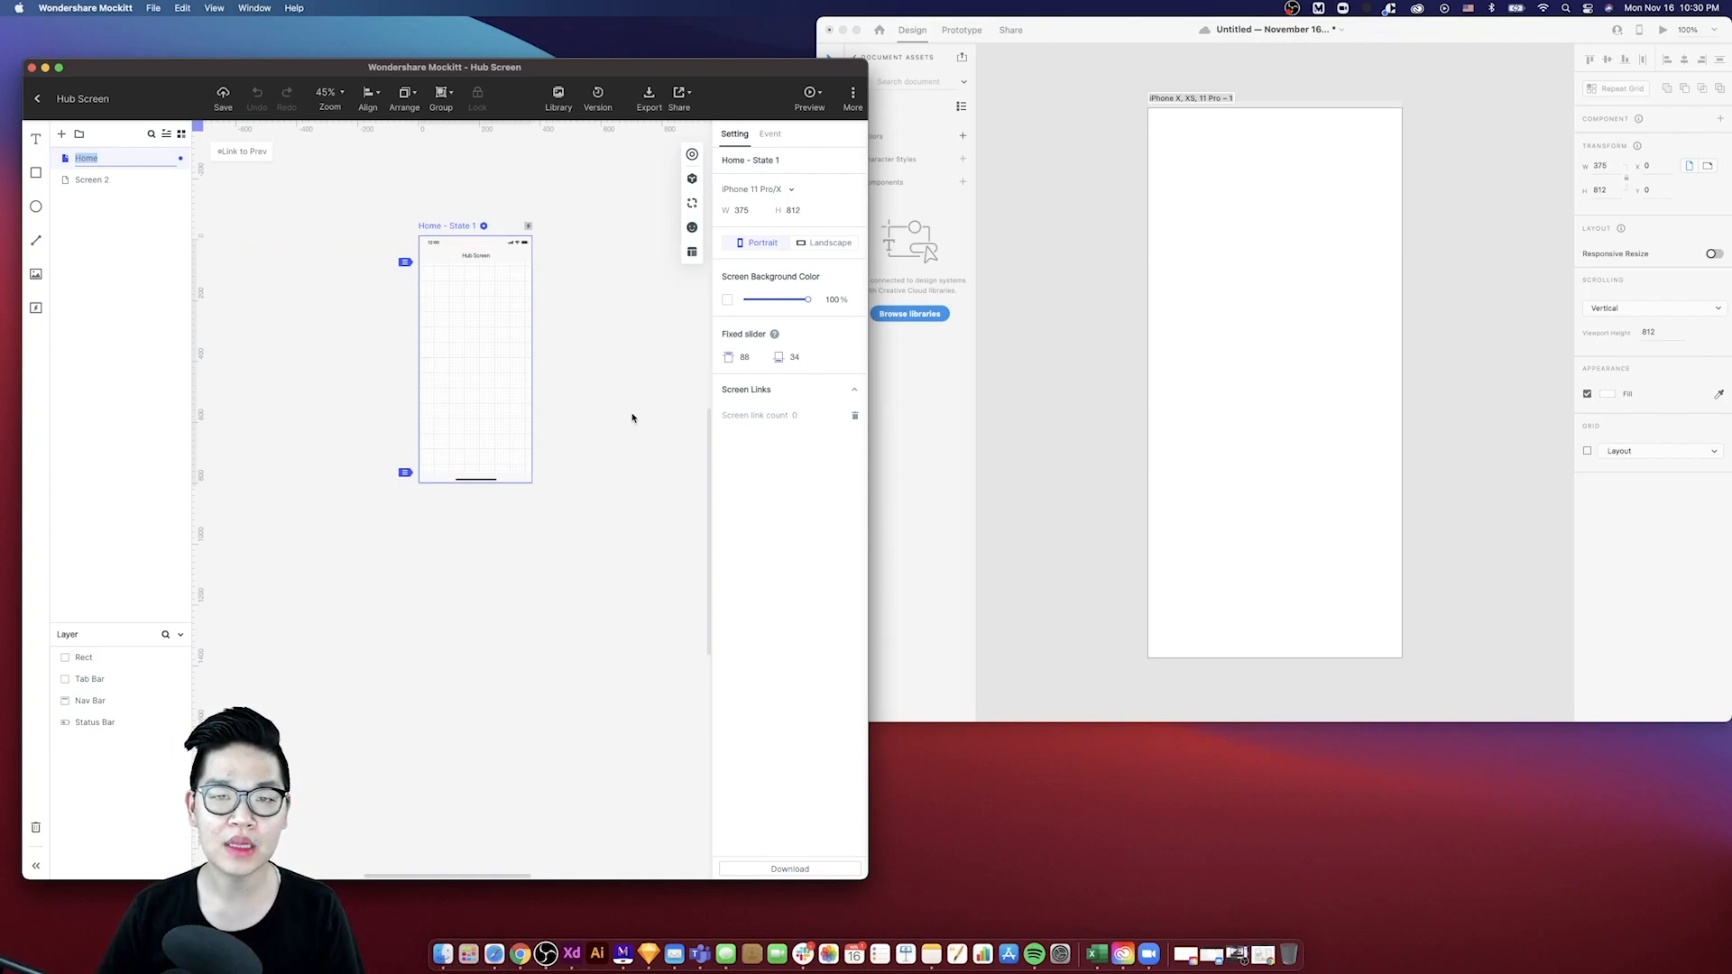
click(614, 345)
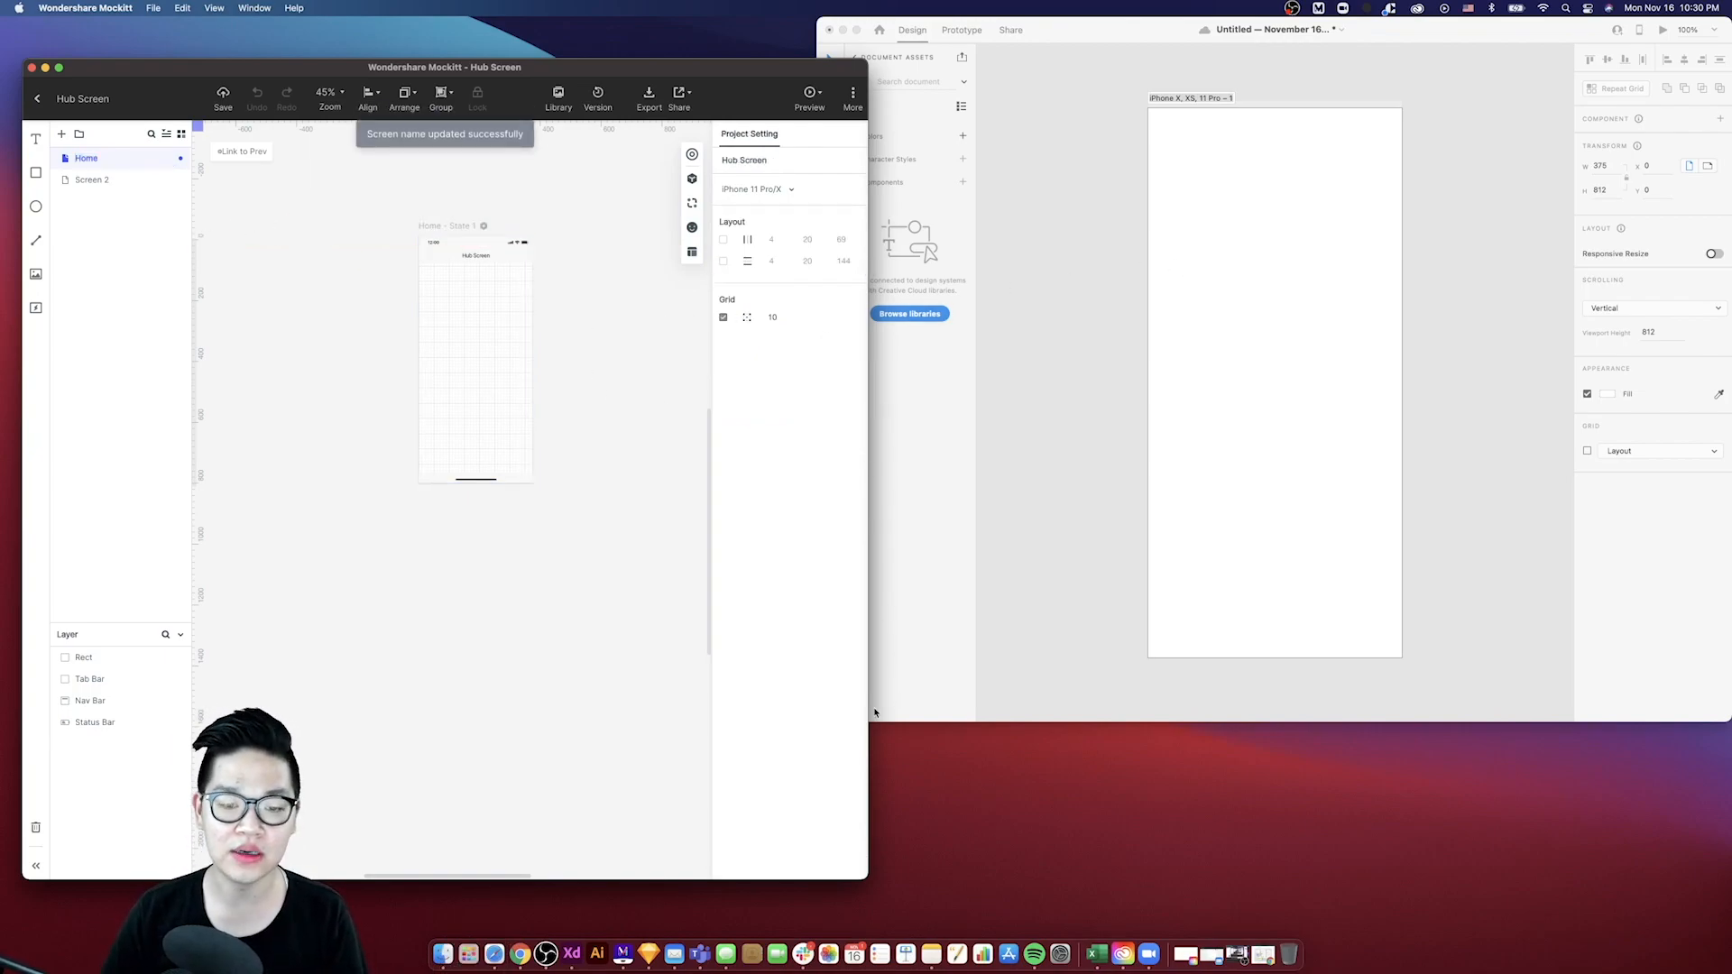
- Examine the Dribbble Educational Quiz App reference shot alongside the Mockitt Hub Screen and its status bar
click(528, 947)
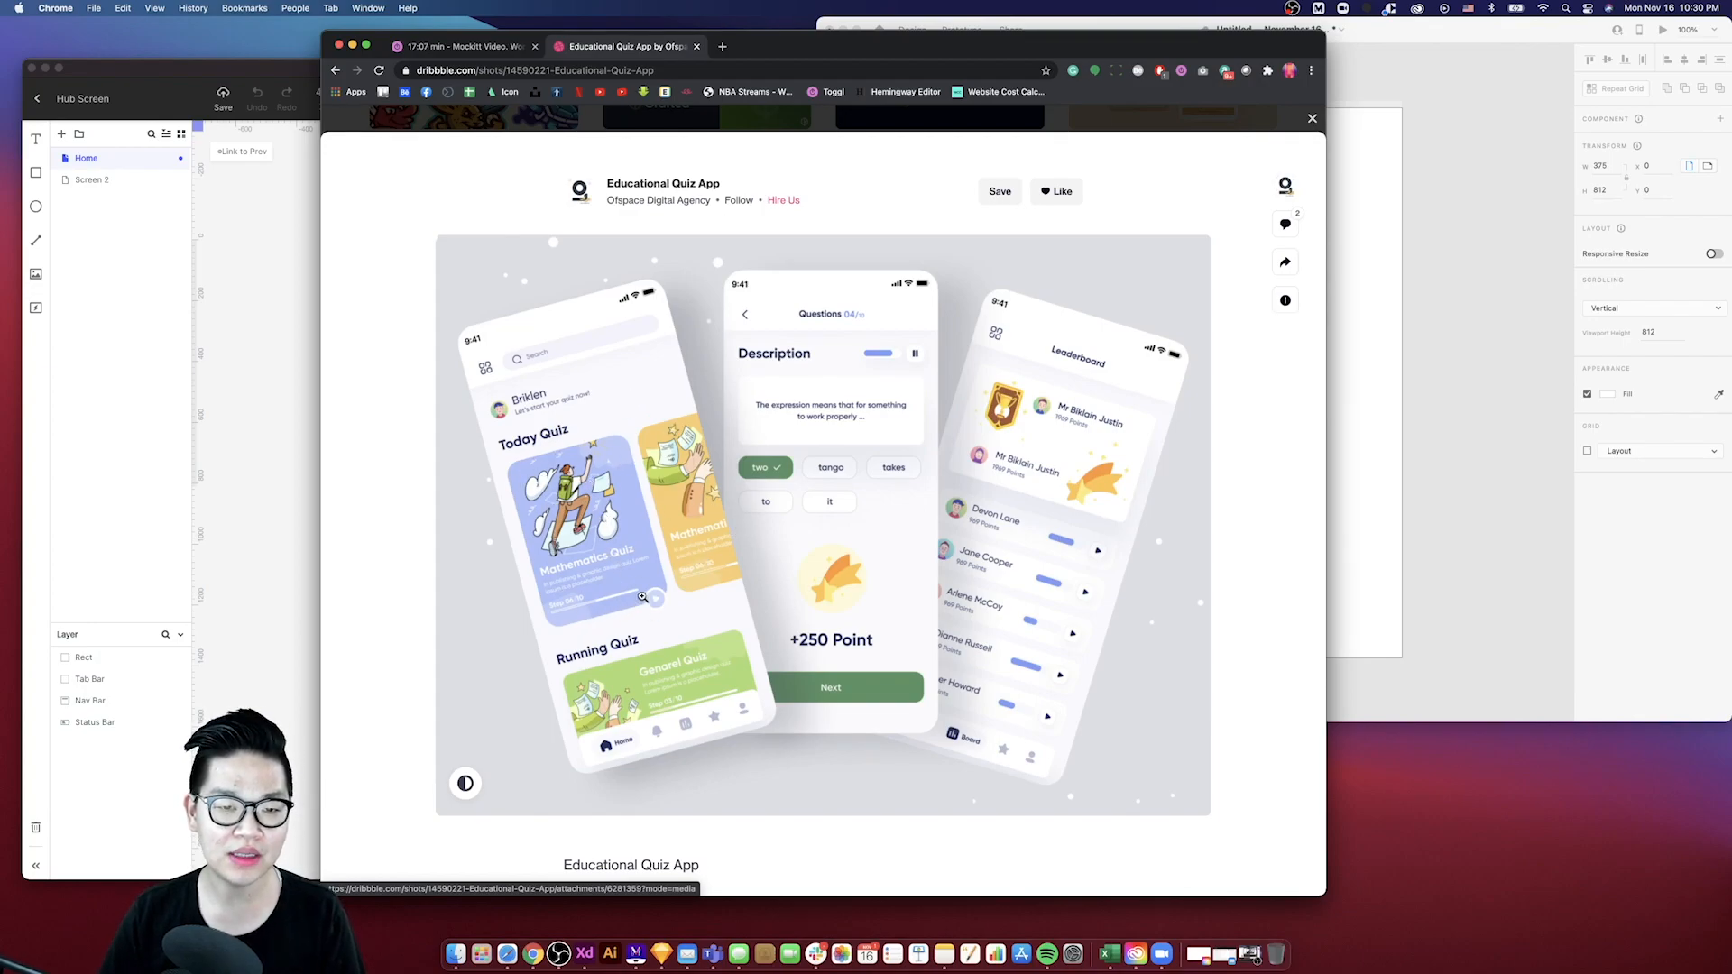
scroll(677, 559, down, 2)
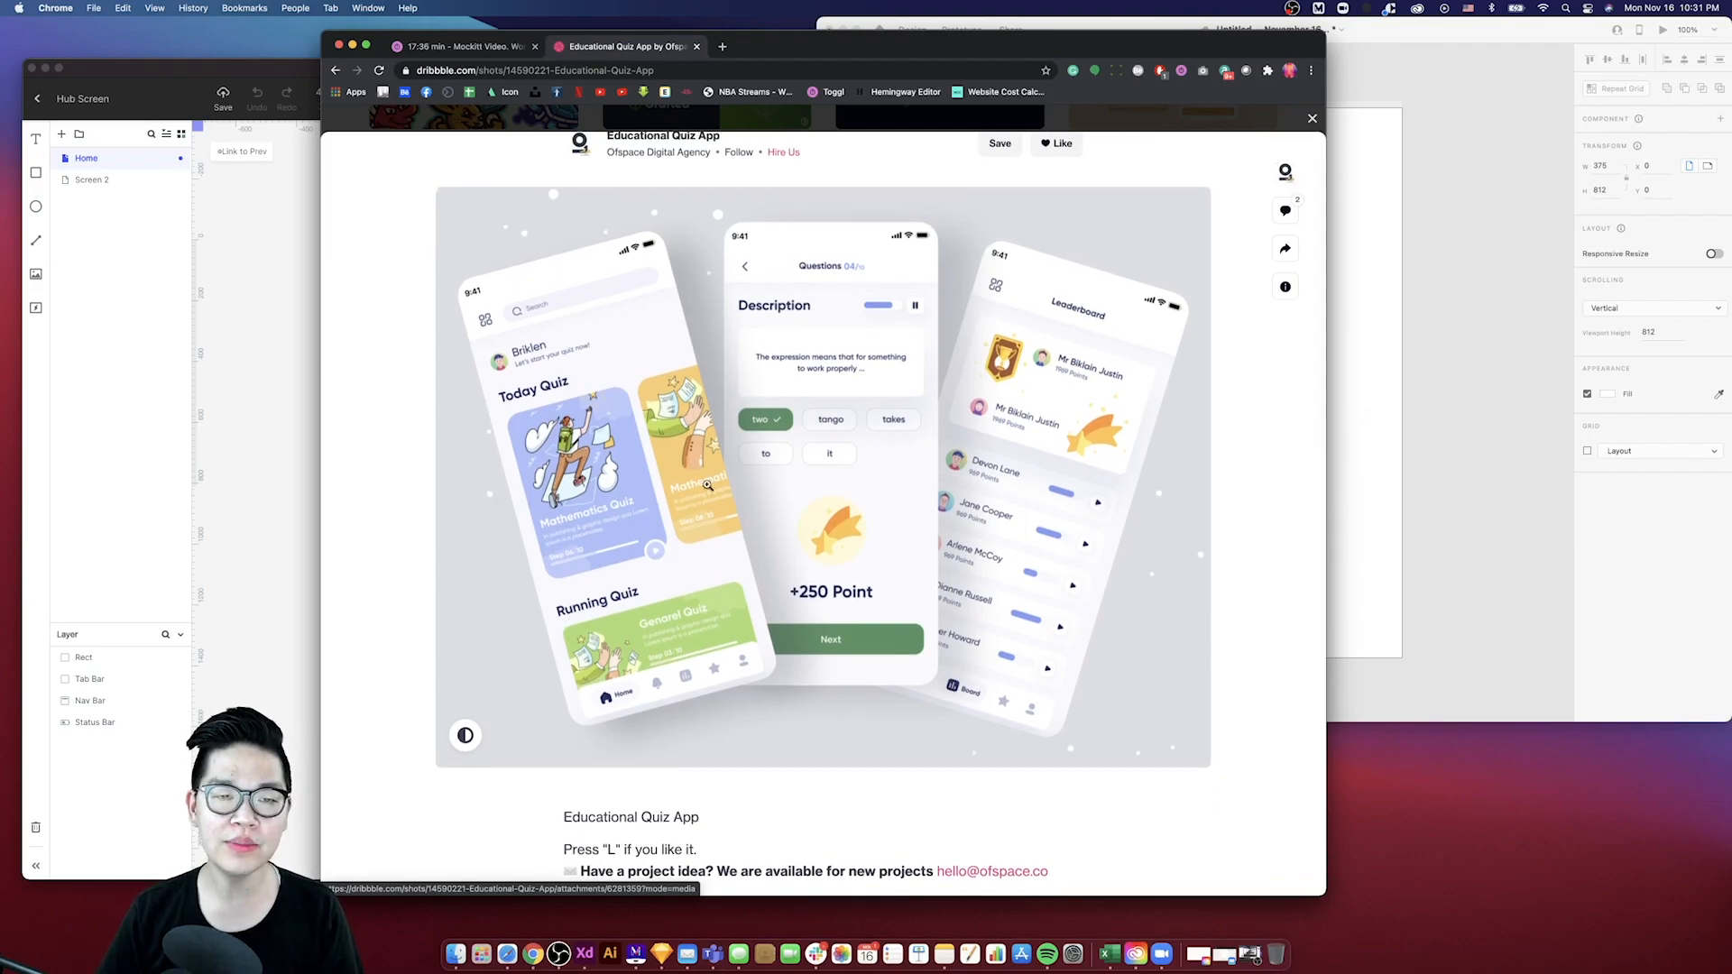
scroll(707, 485, down, 2)
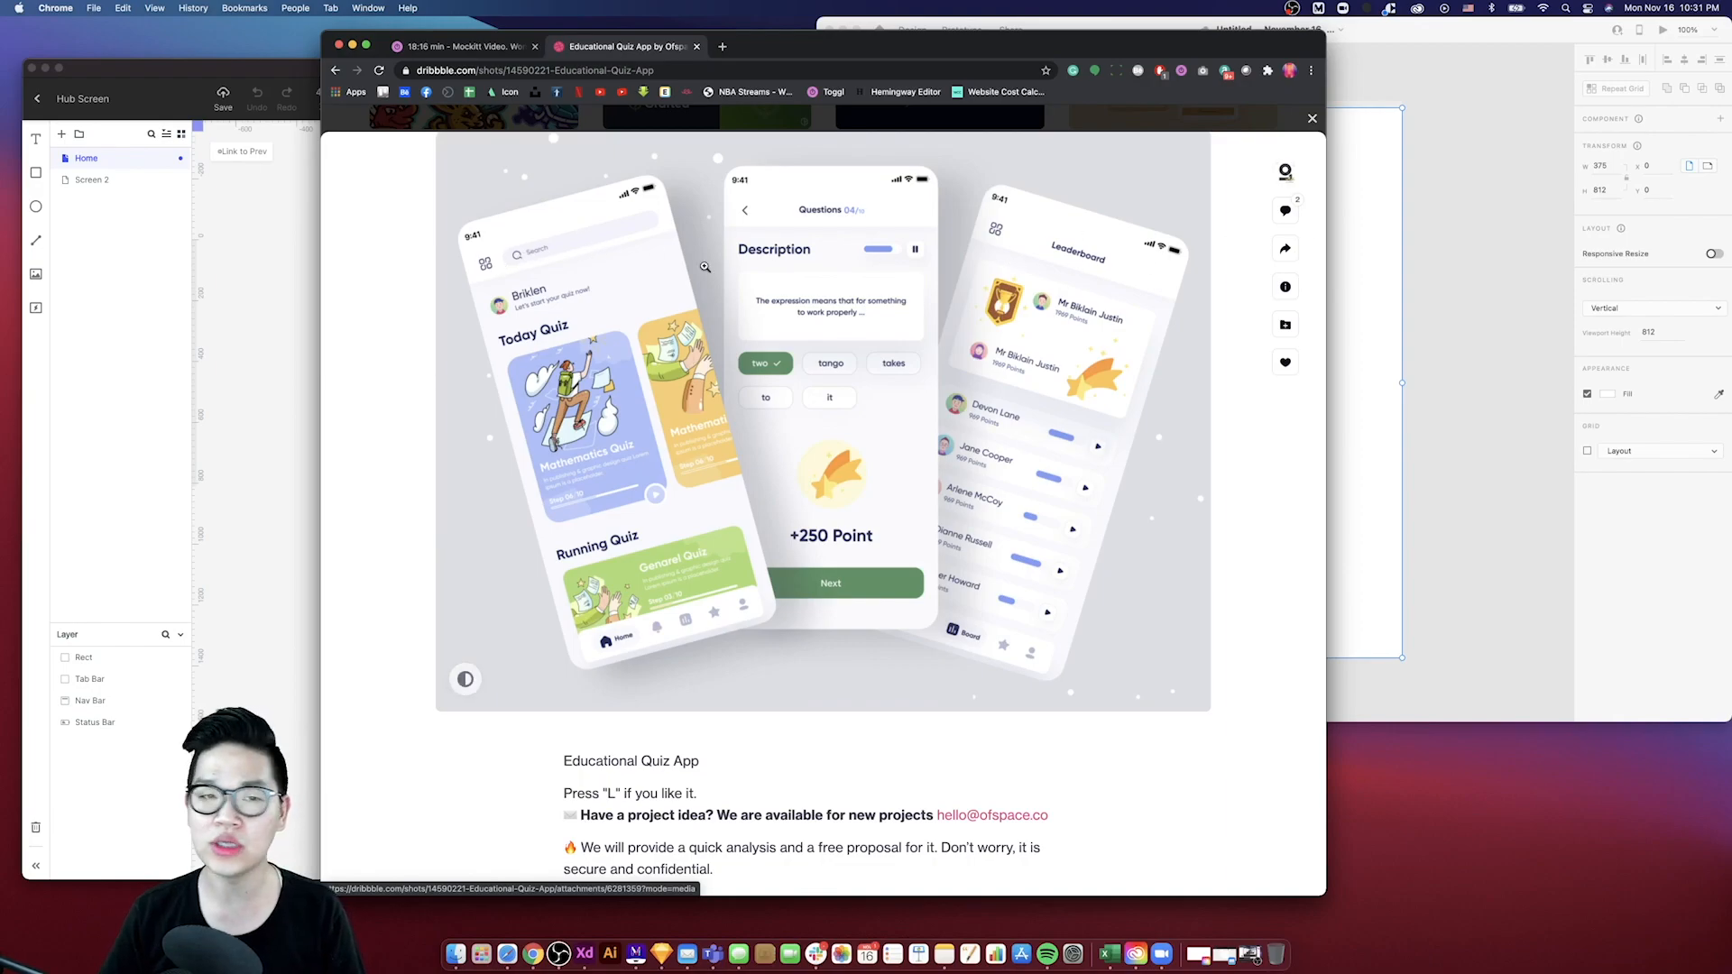
click(1389, 301)
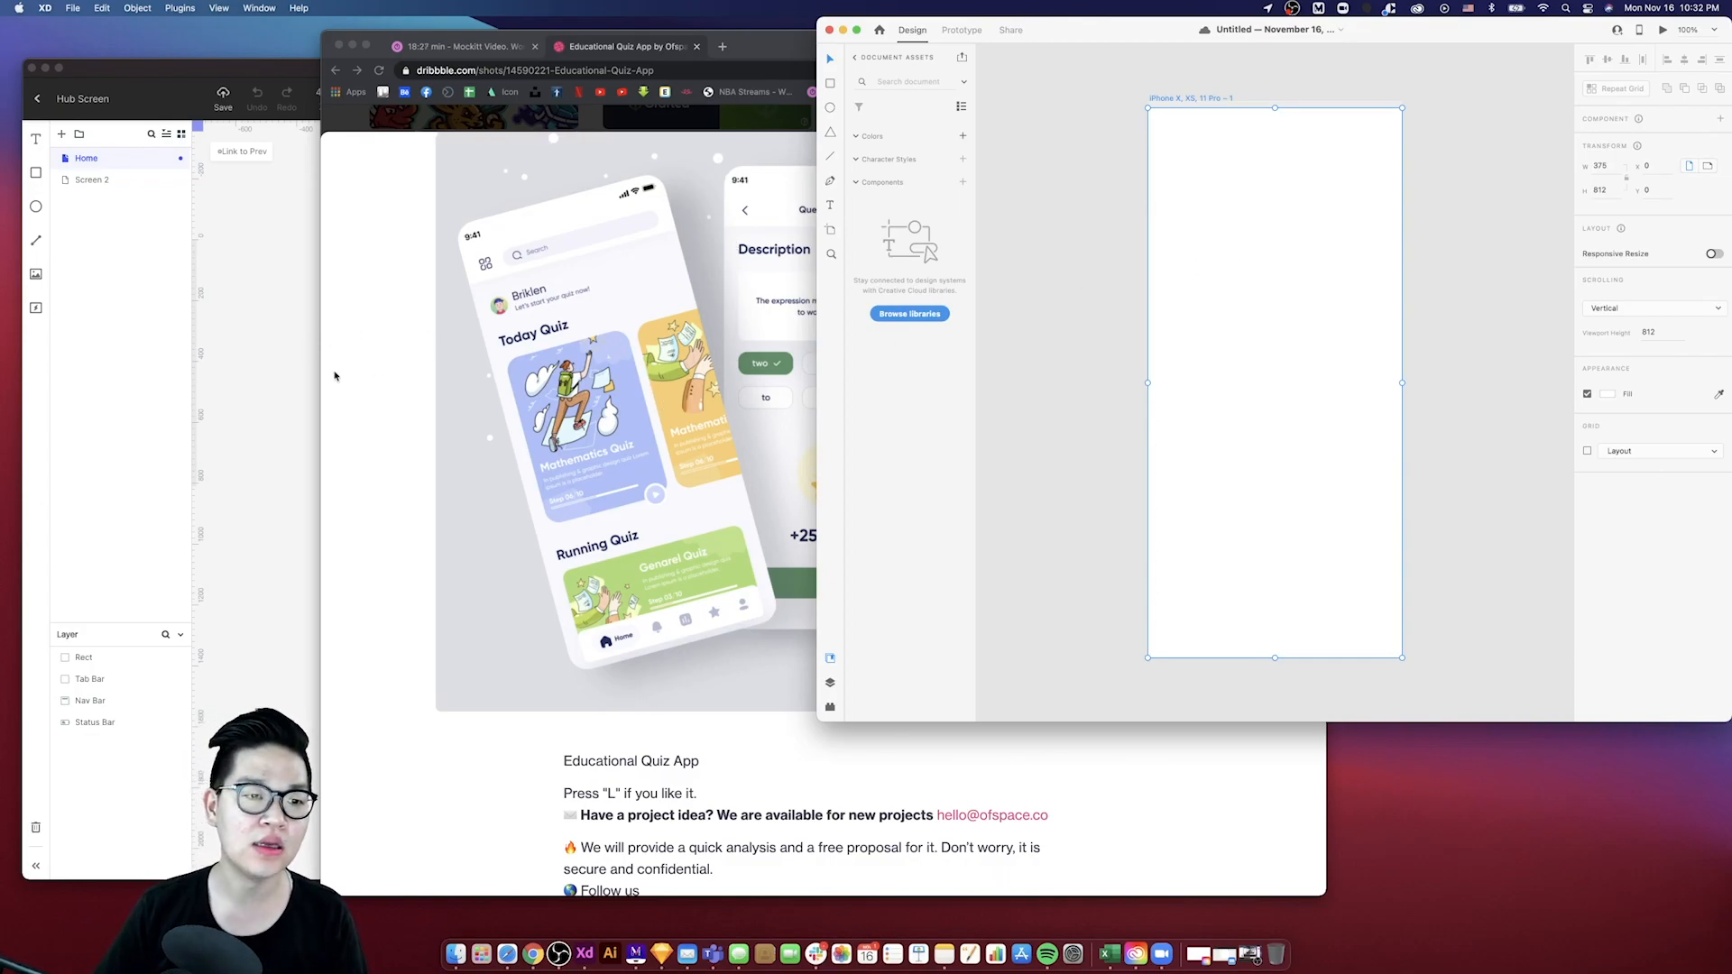
click(303, 382)
scroll(561, 325, up, 5)
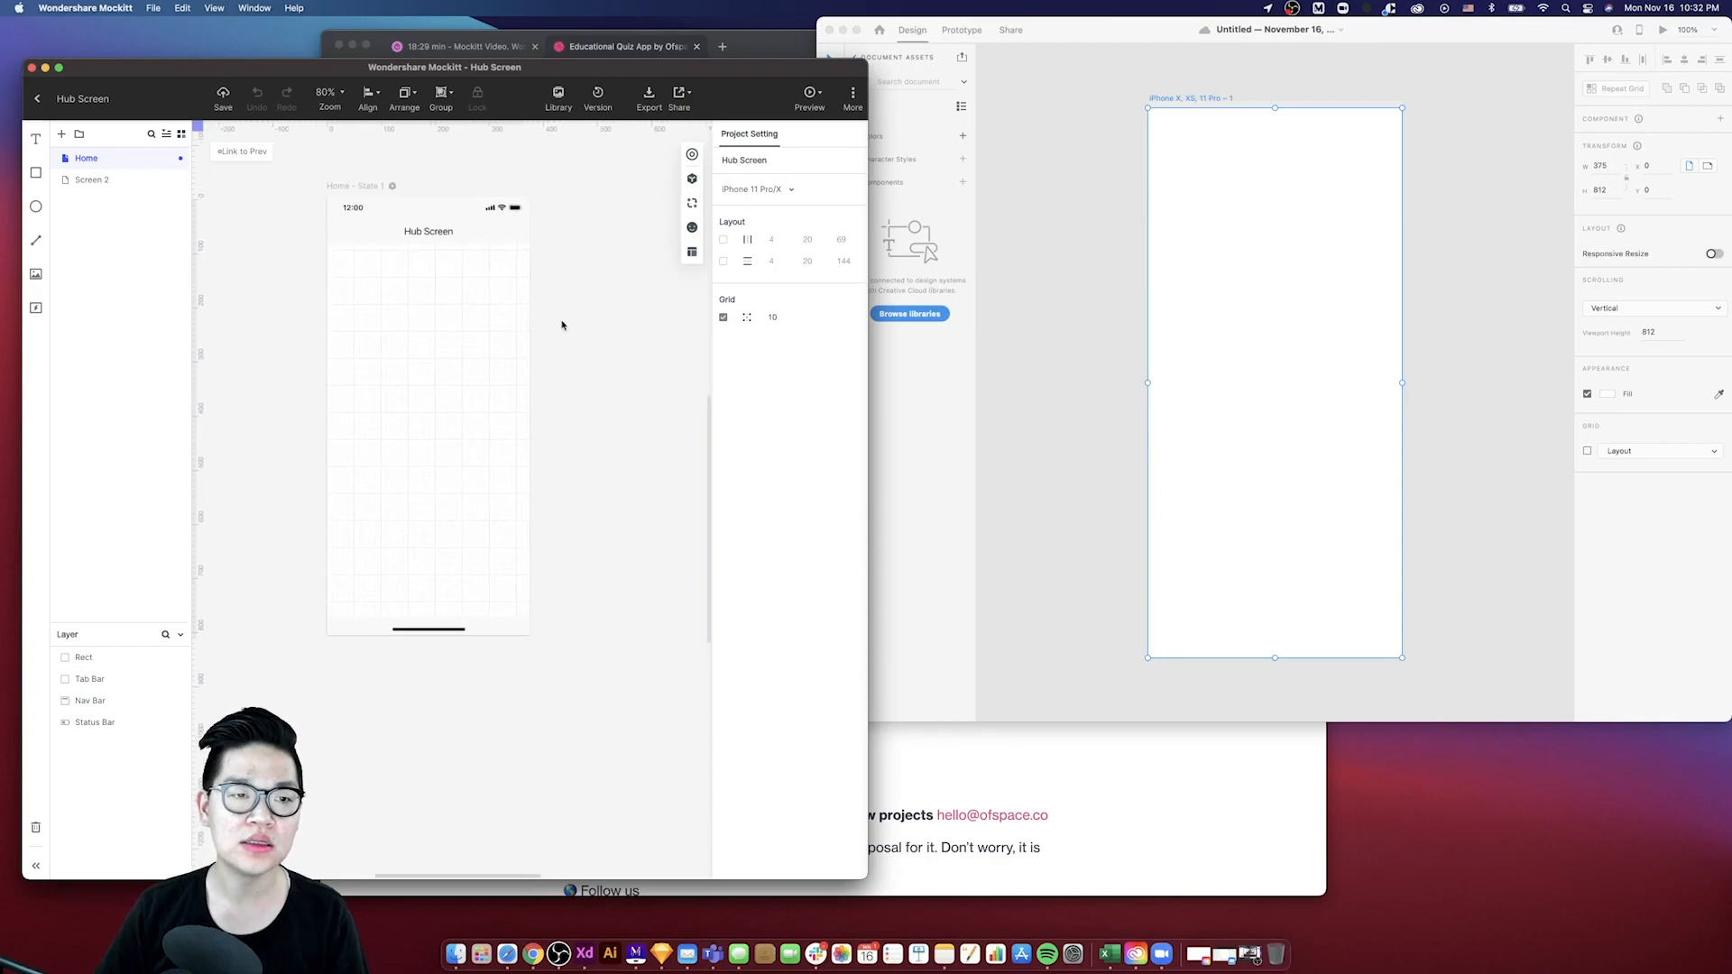
click(766, 51)
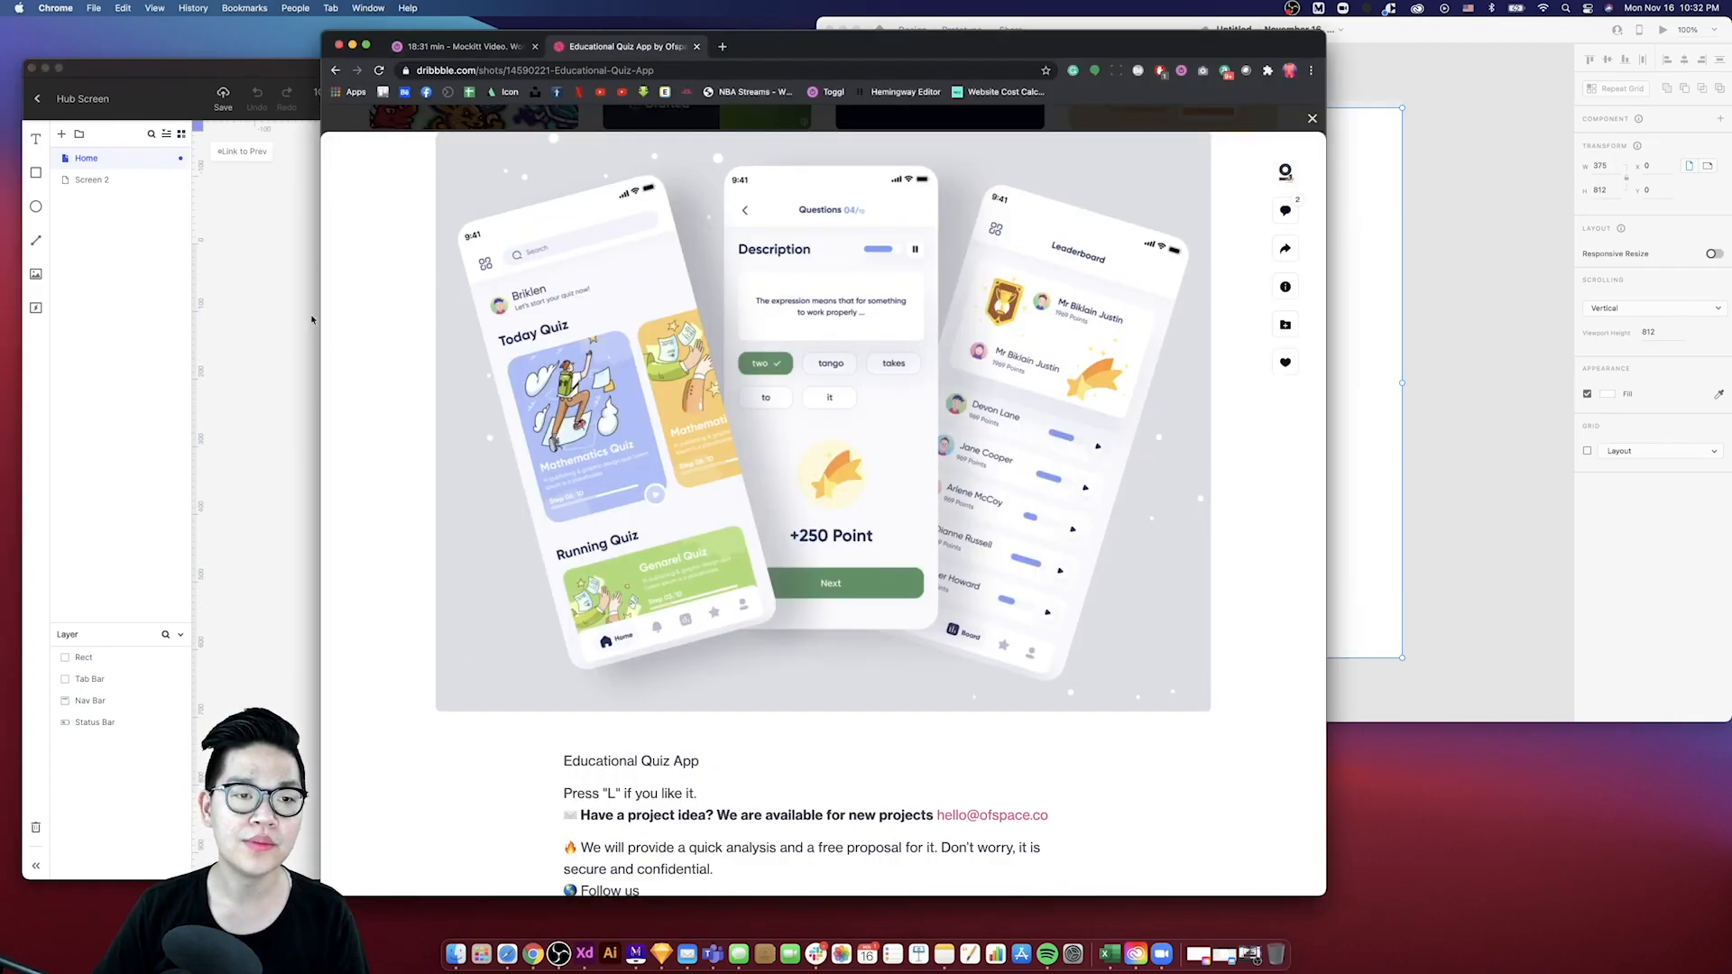
click(304, 313)
click(670, 286)
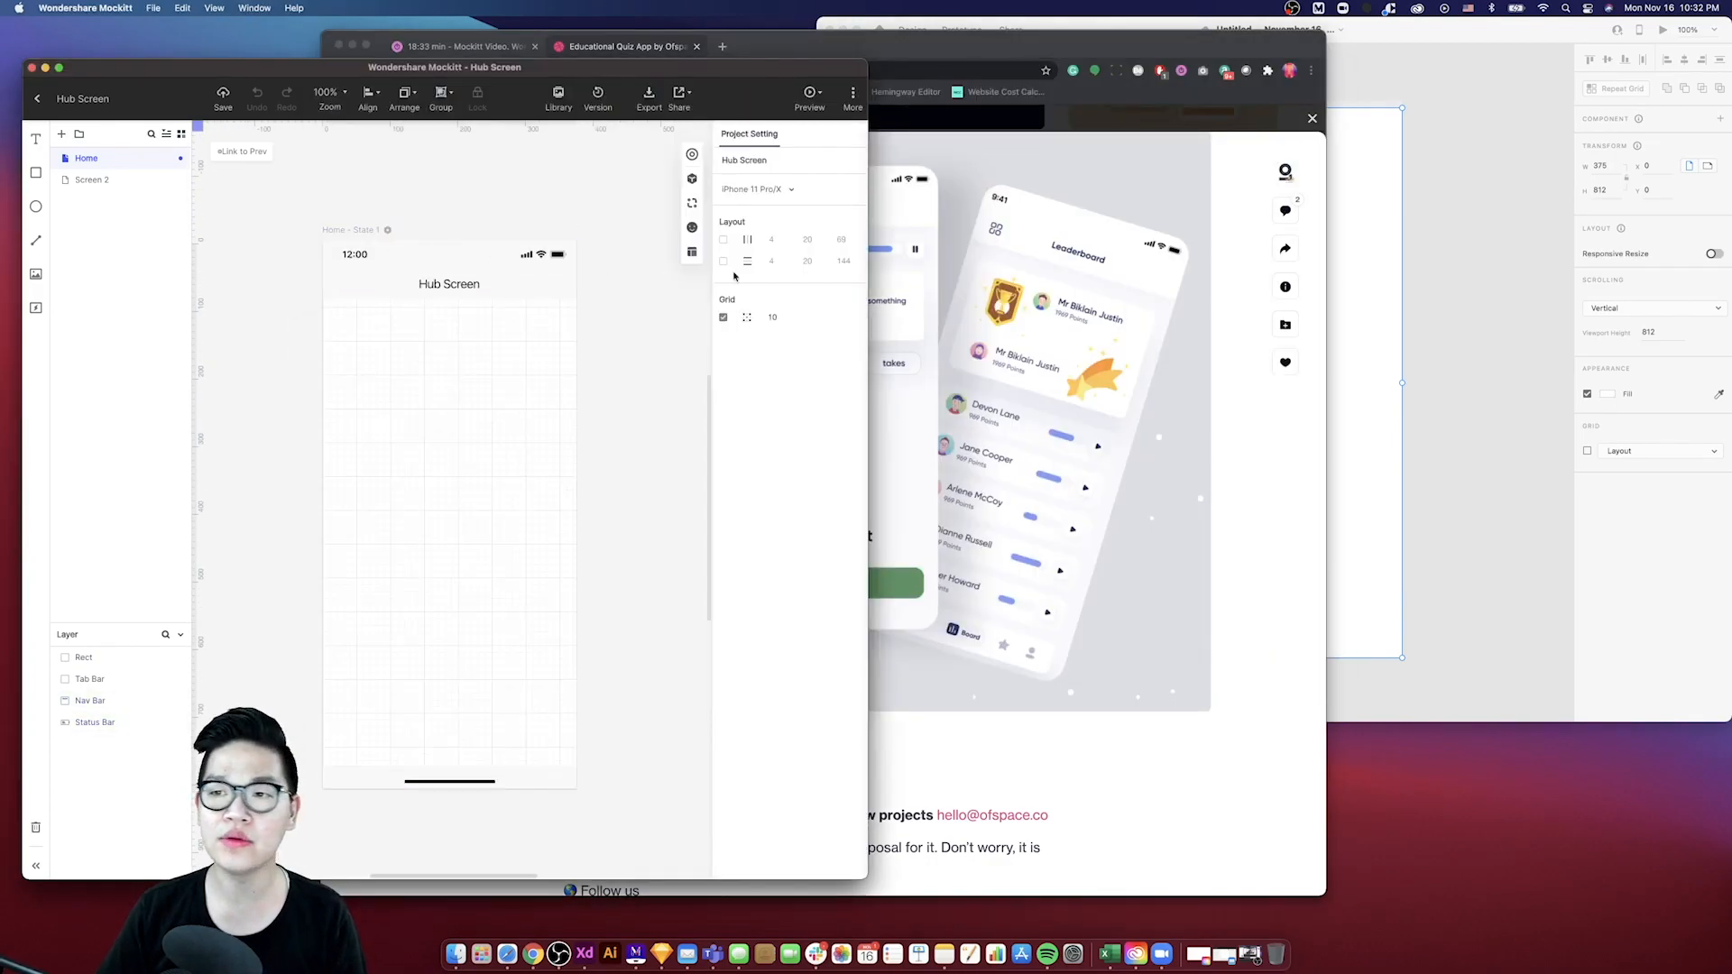
click(1011, 206)
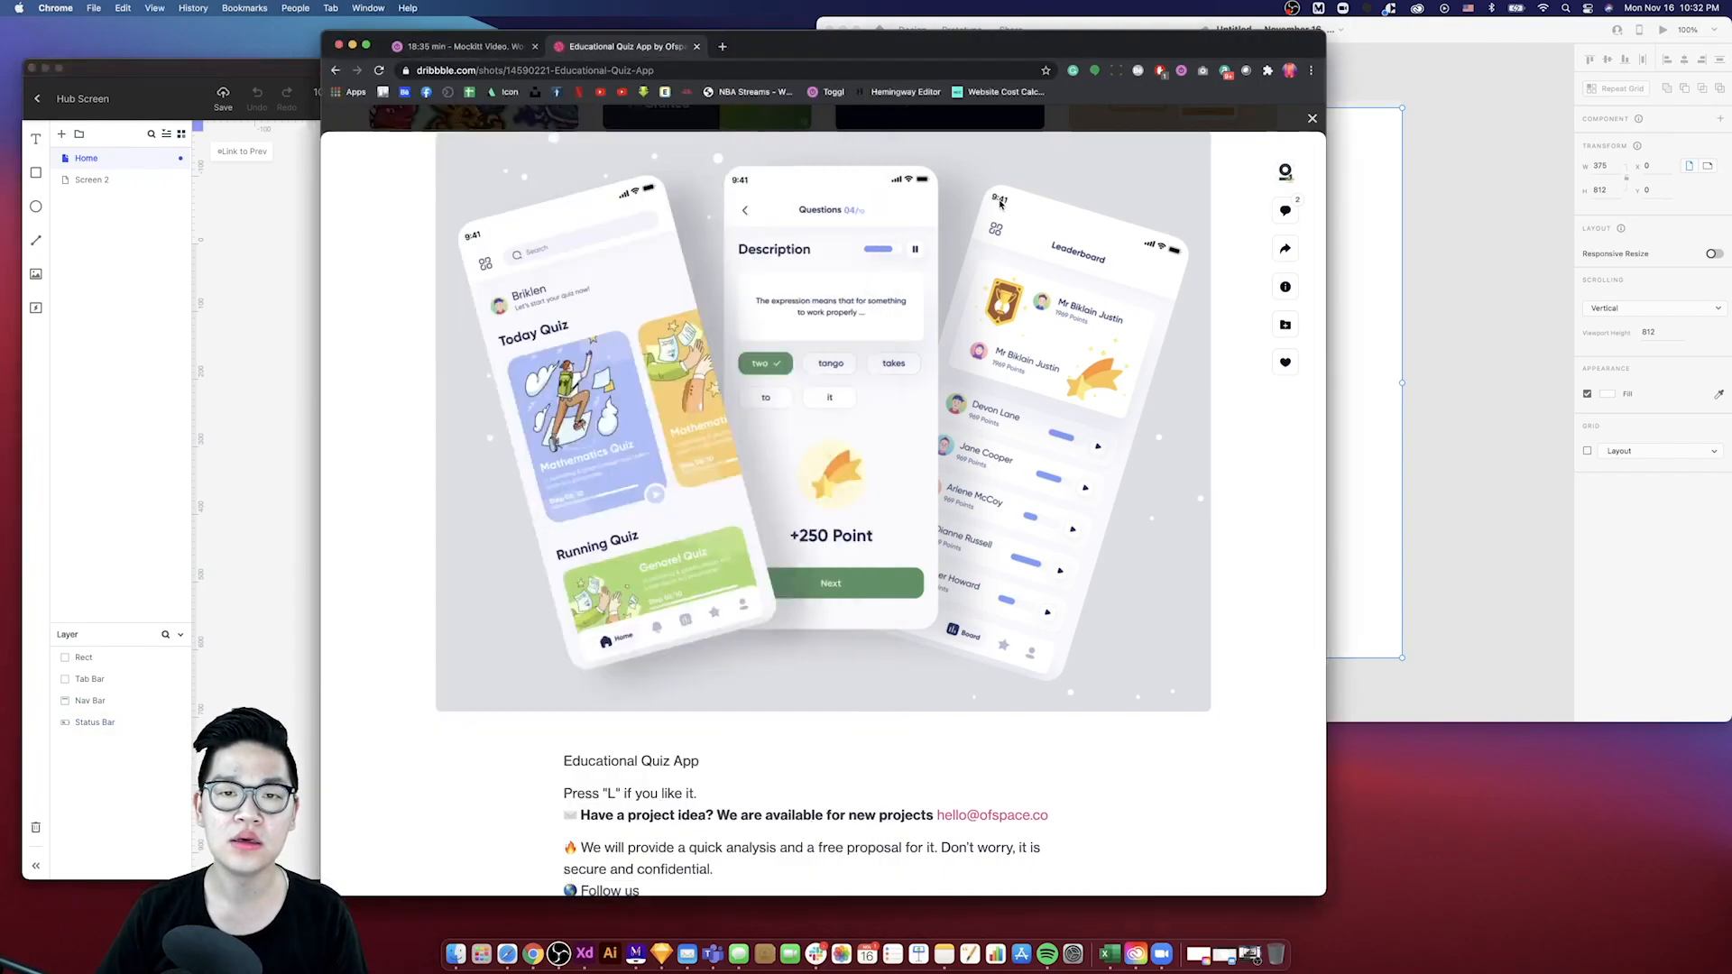
click(391, 246)
click(448, 265)
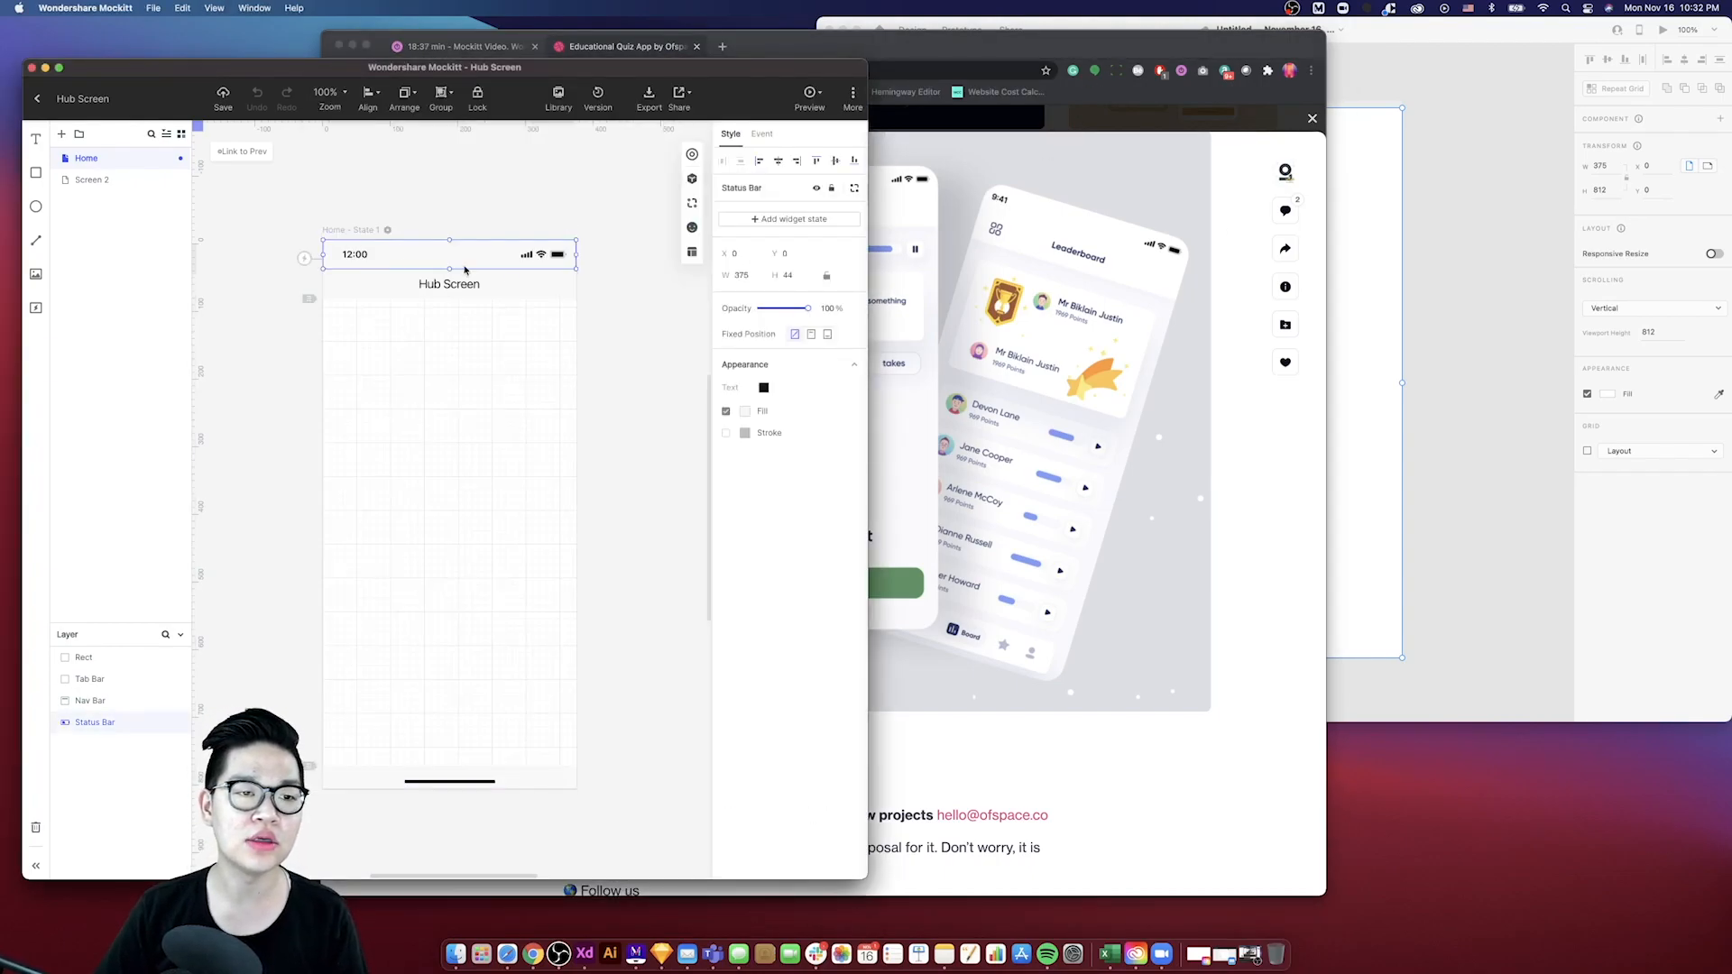
- Paste a rectangle across the top of the XD artboard and set its height to 40
click(1356, 283)
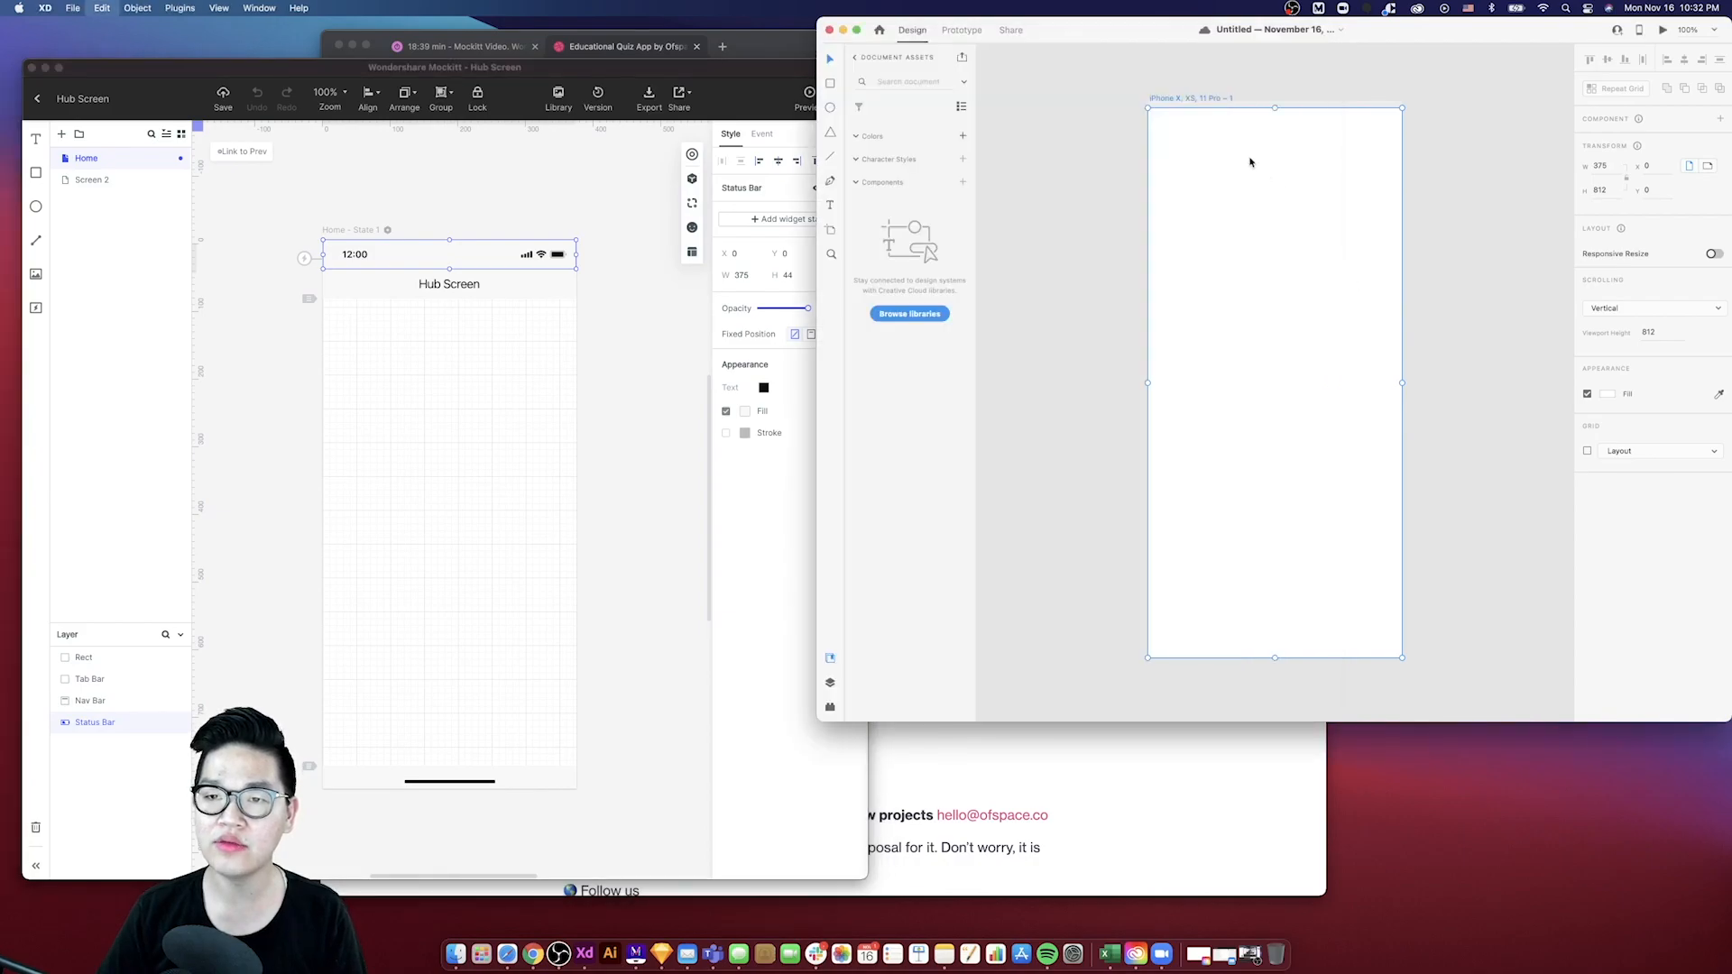
text(COPIED__MB__WIDGET)
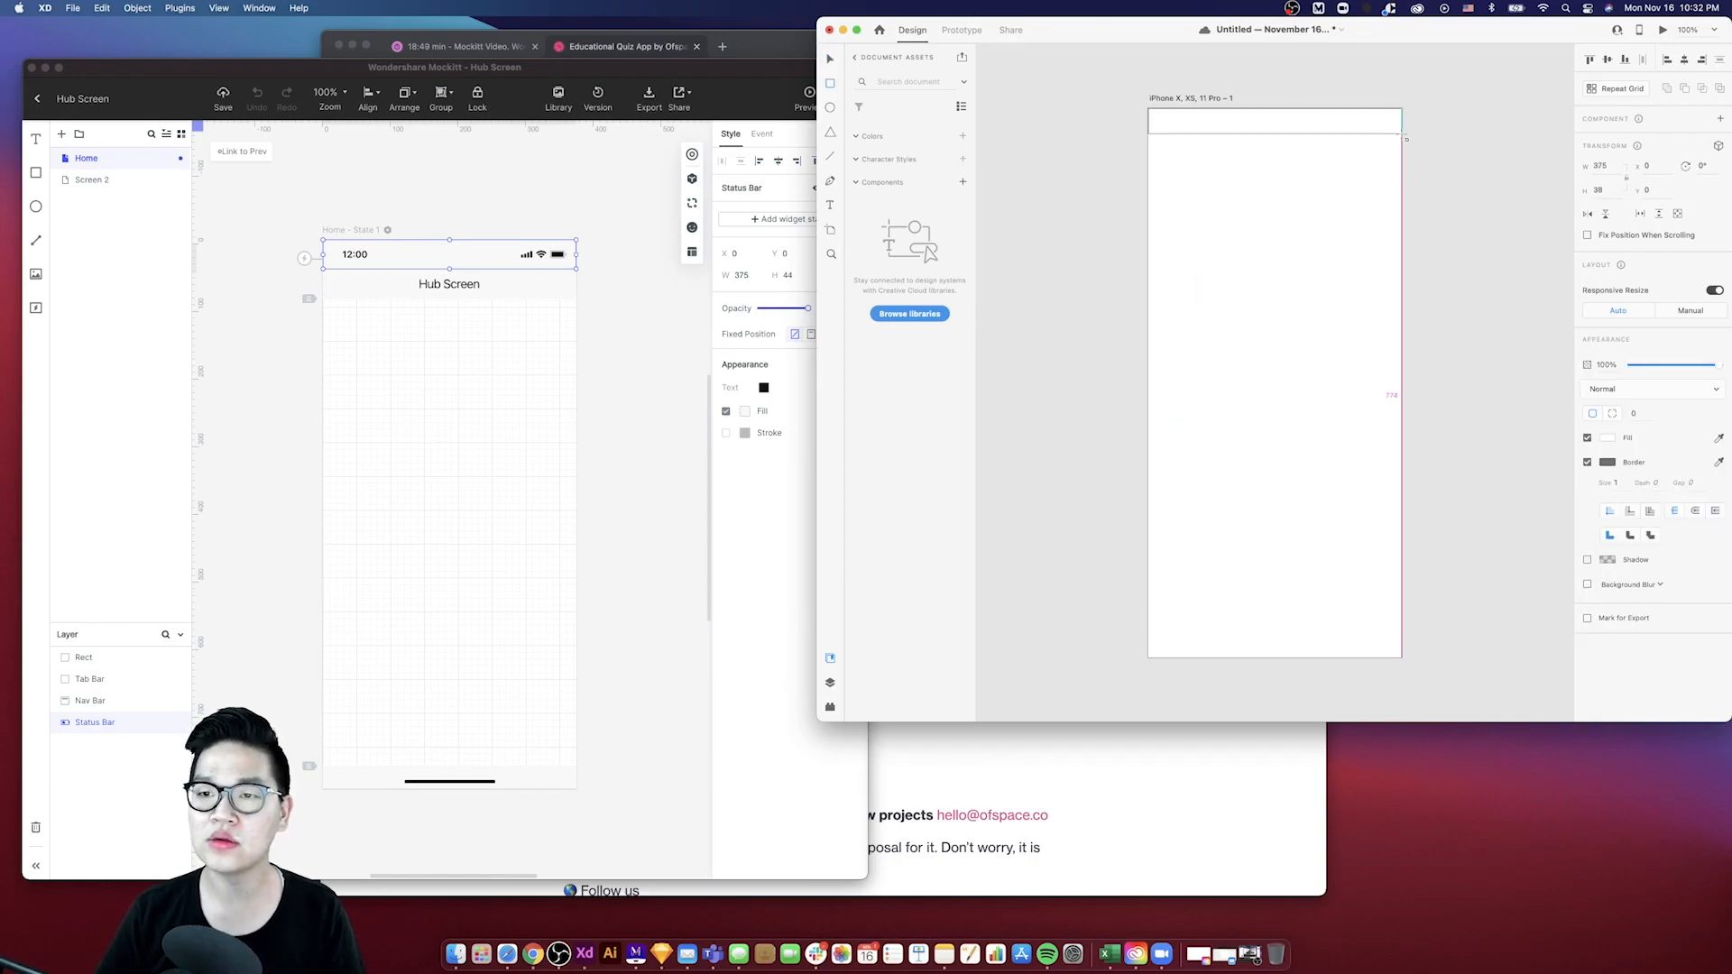
click(1258, 234)
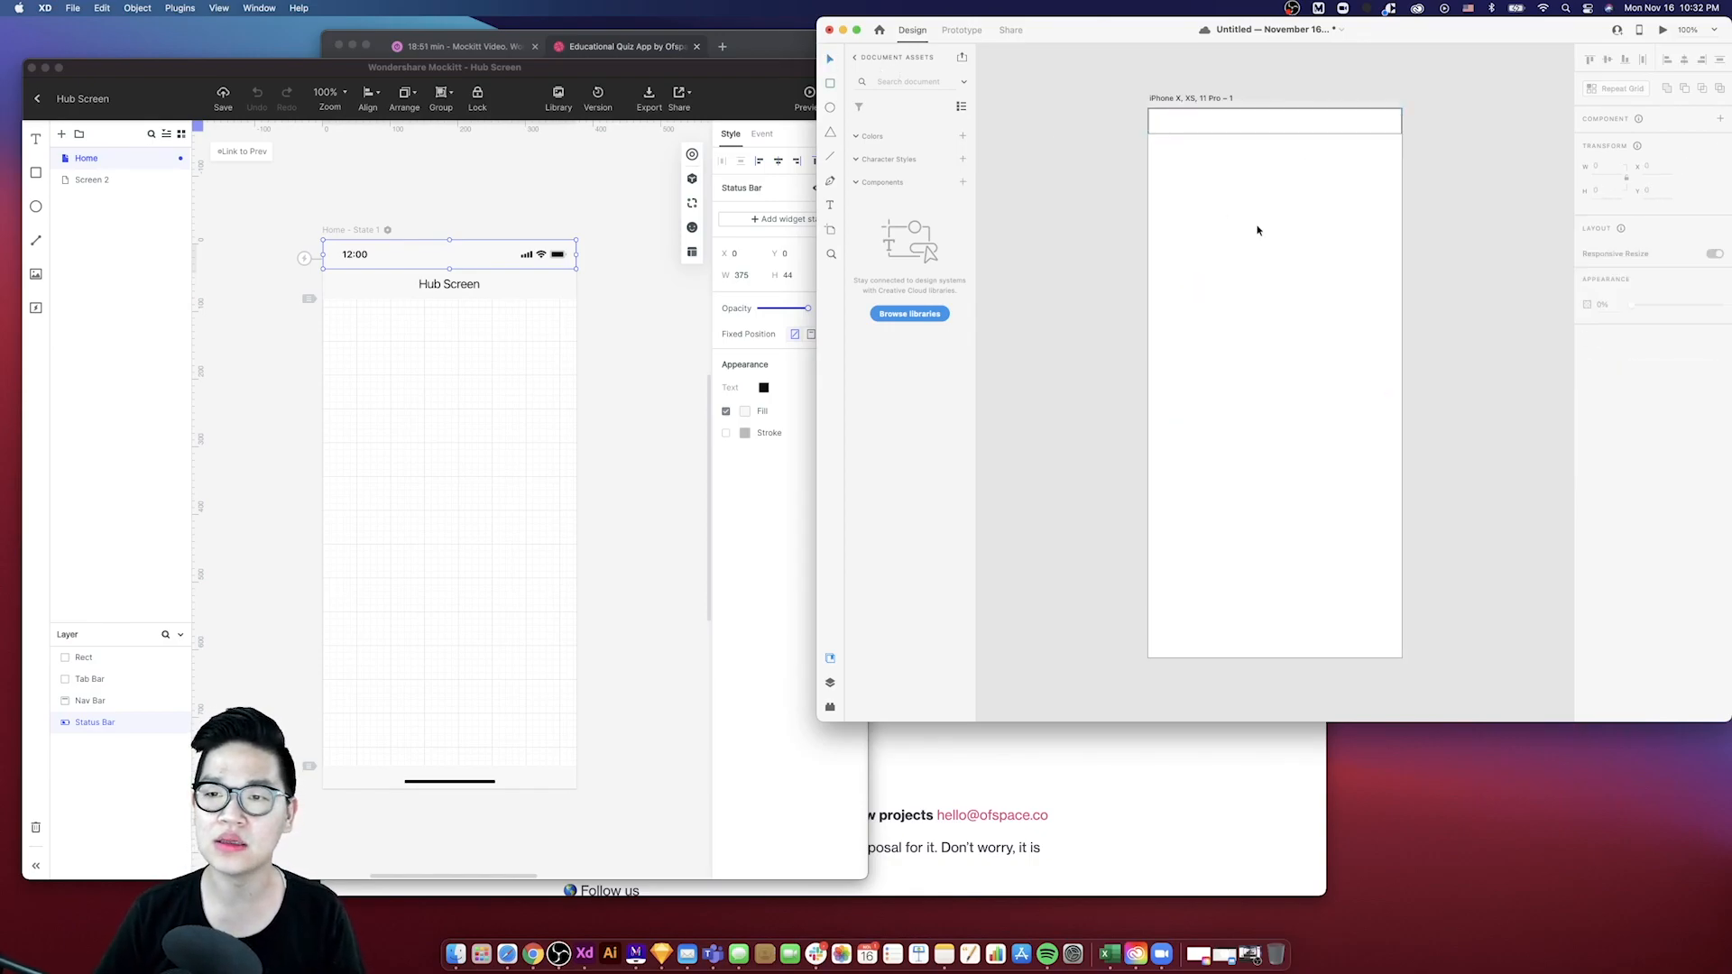
click(1245, 136)
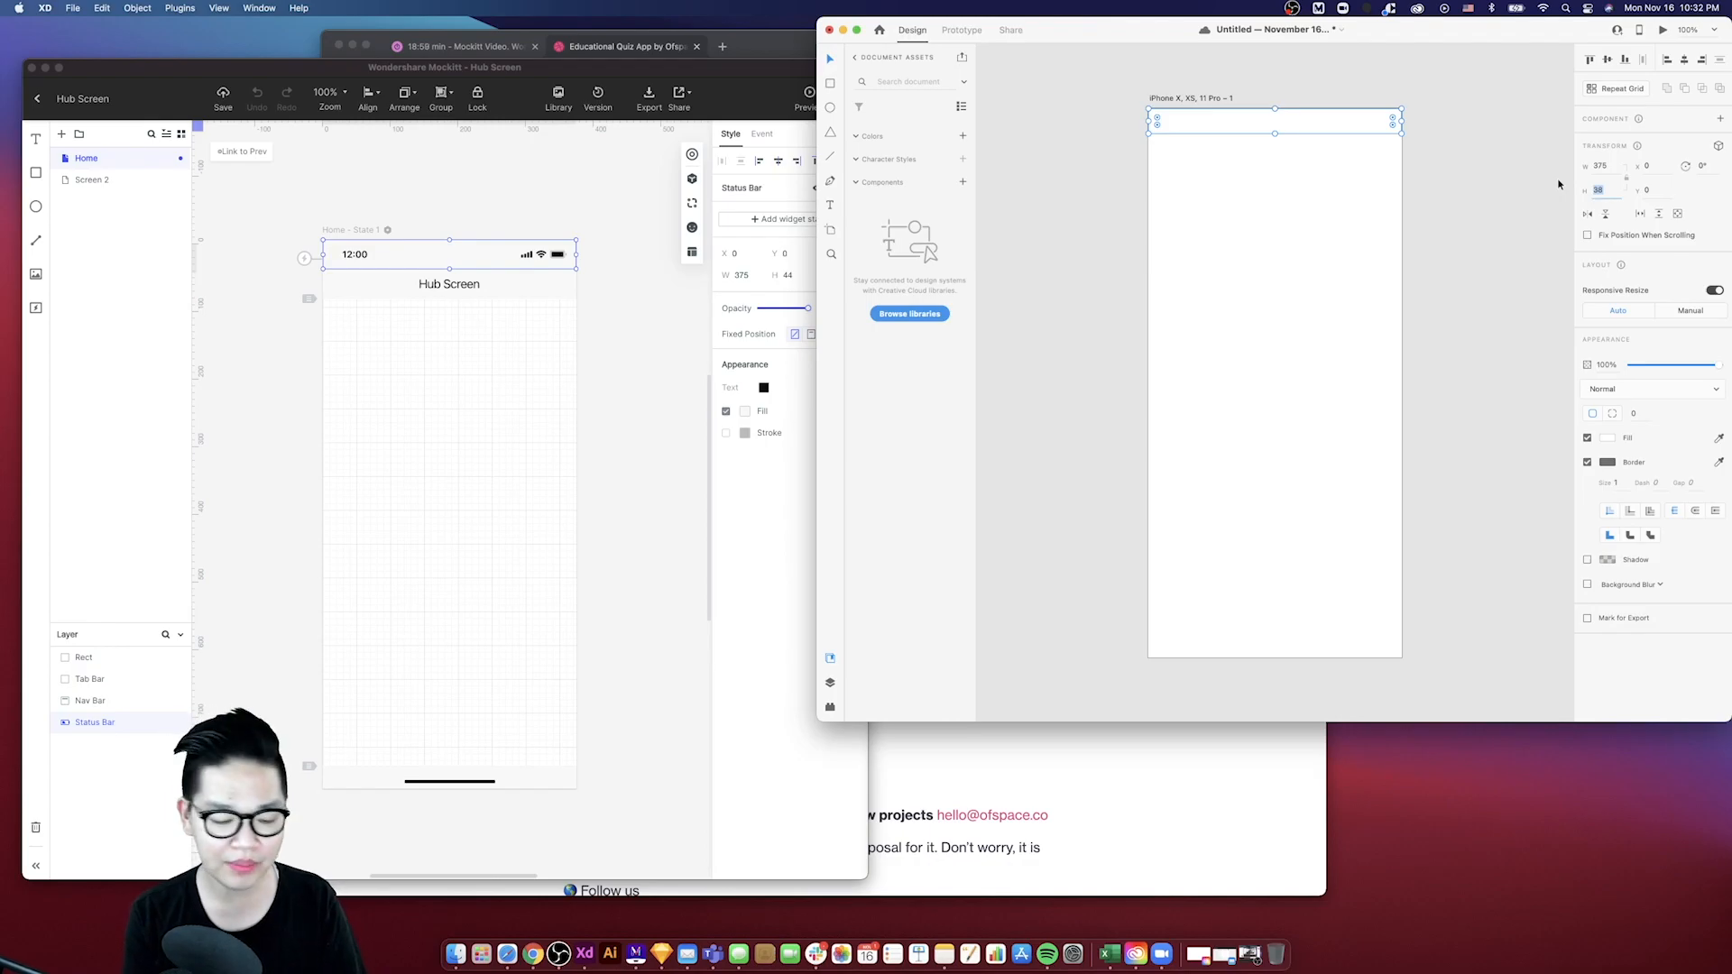
text(40)
key(Return)
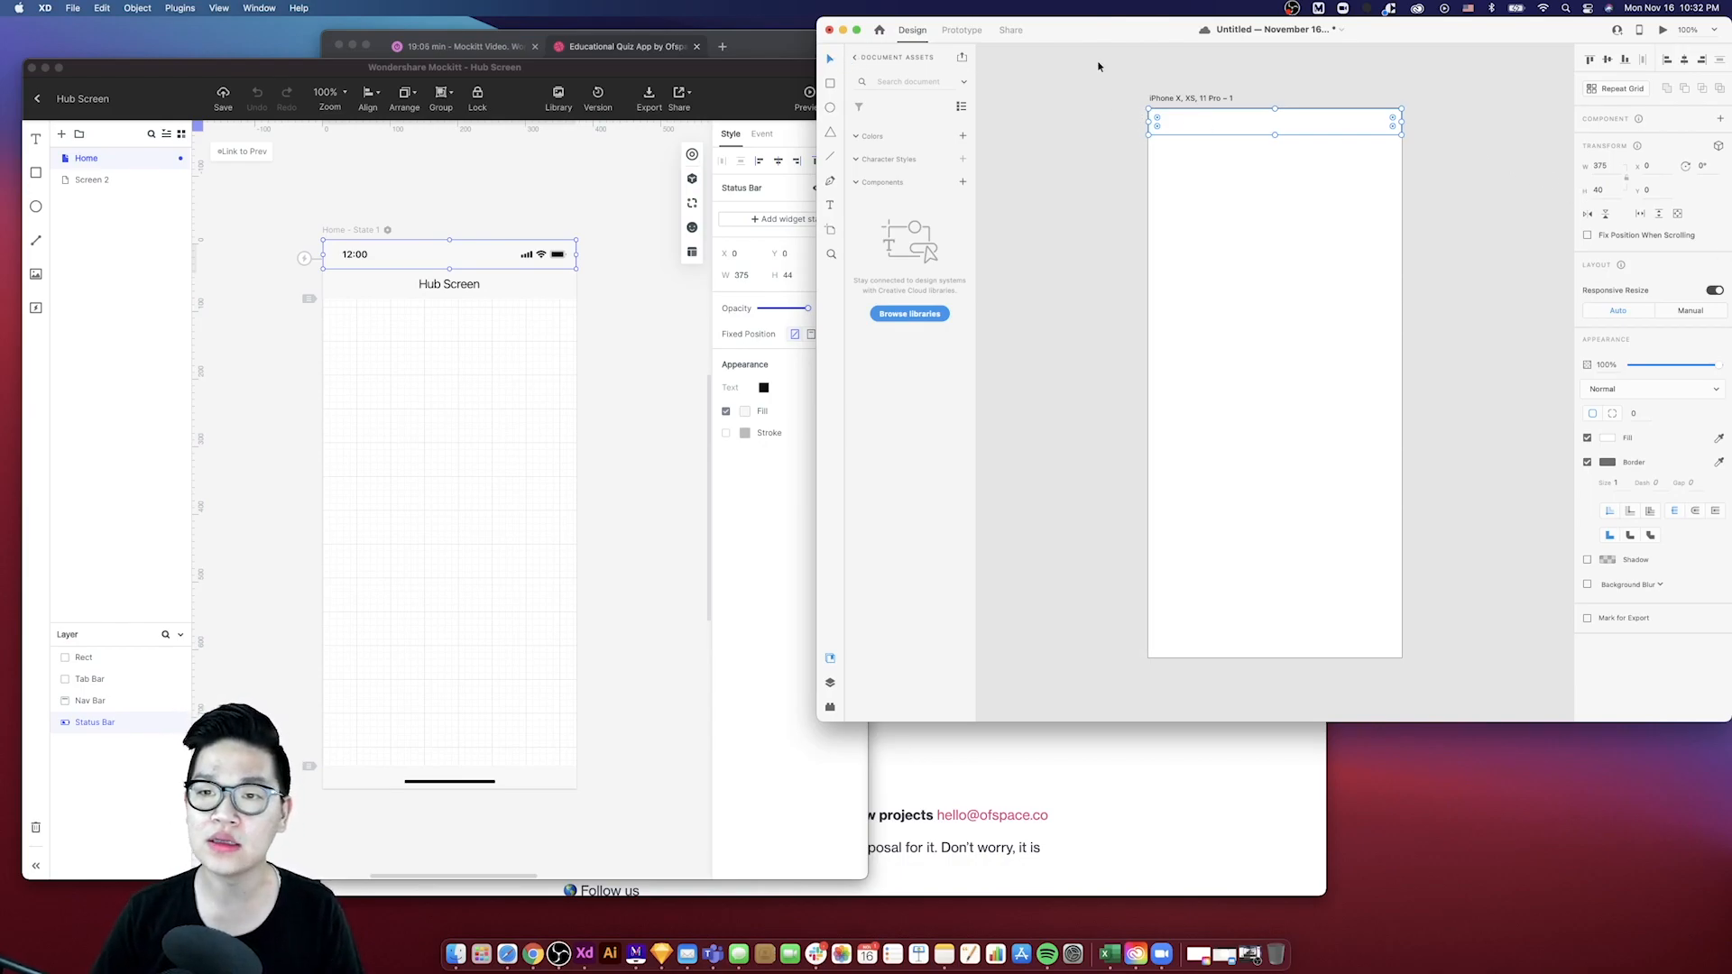
- Delete the Hub Screen title text from the nav bar in Mockitt
click(1208, 91)
click(1199, 117)
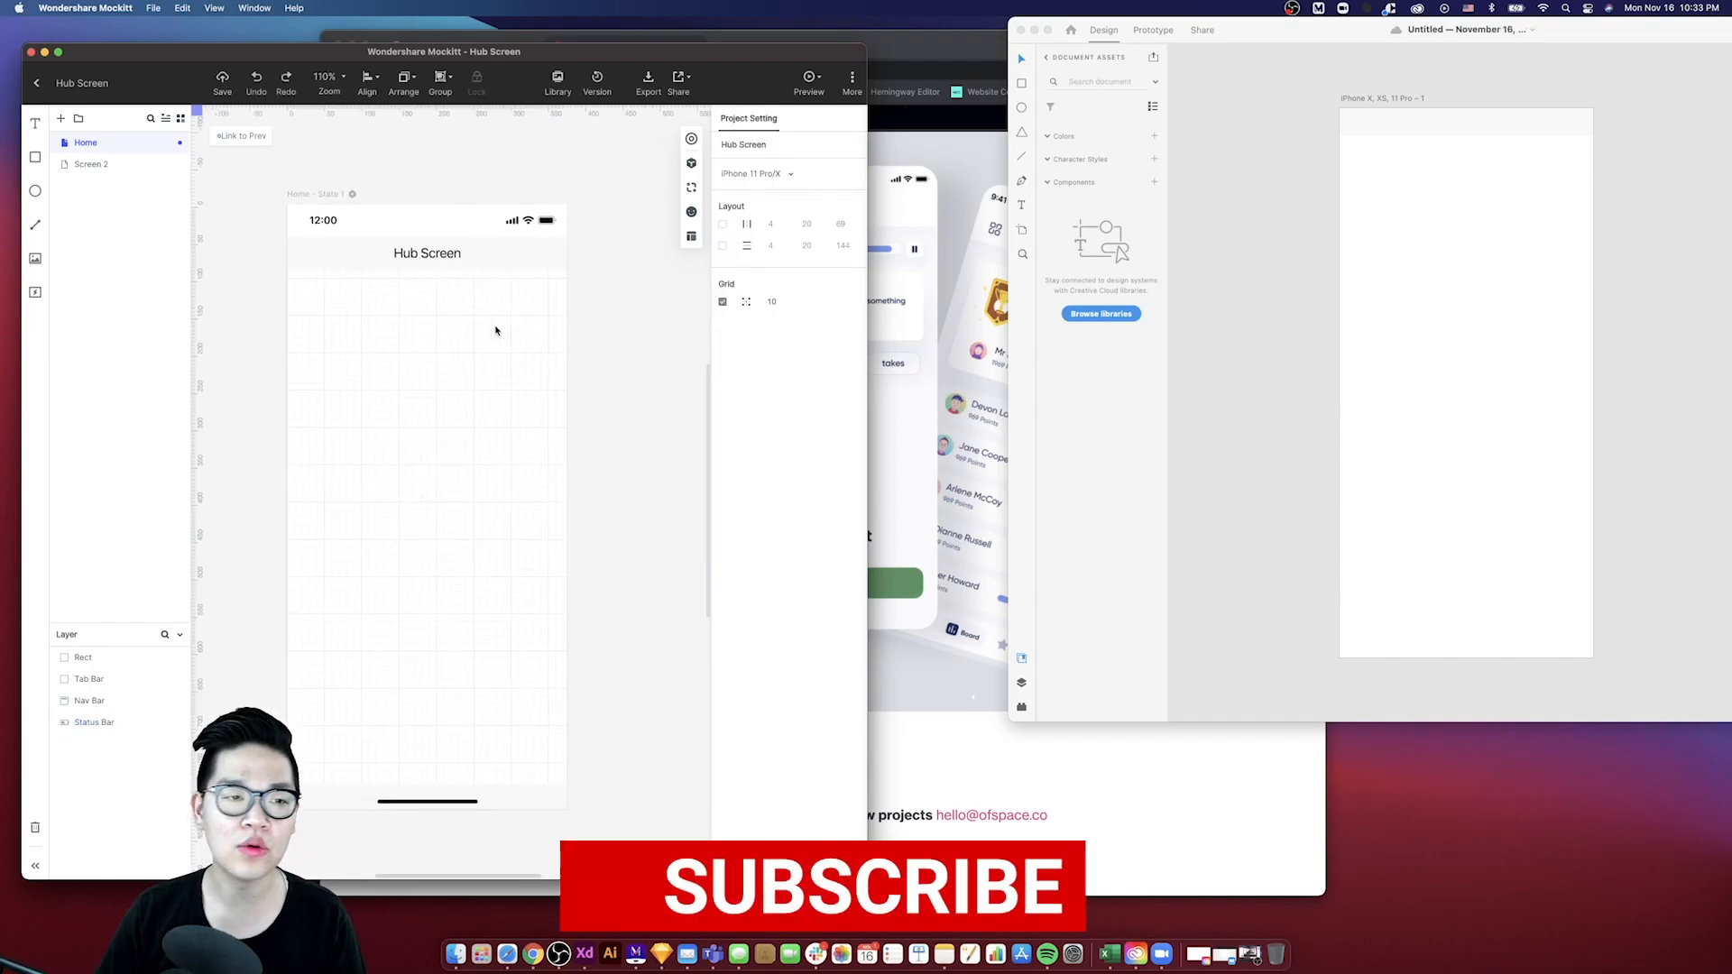
click(486, 269)
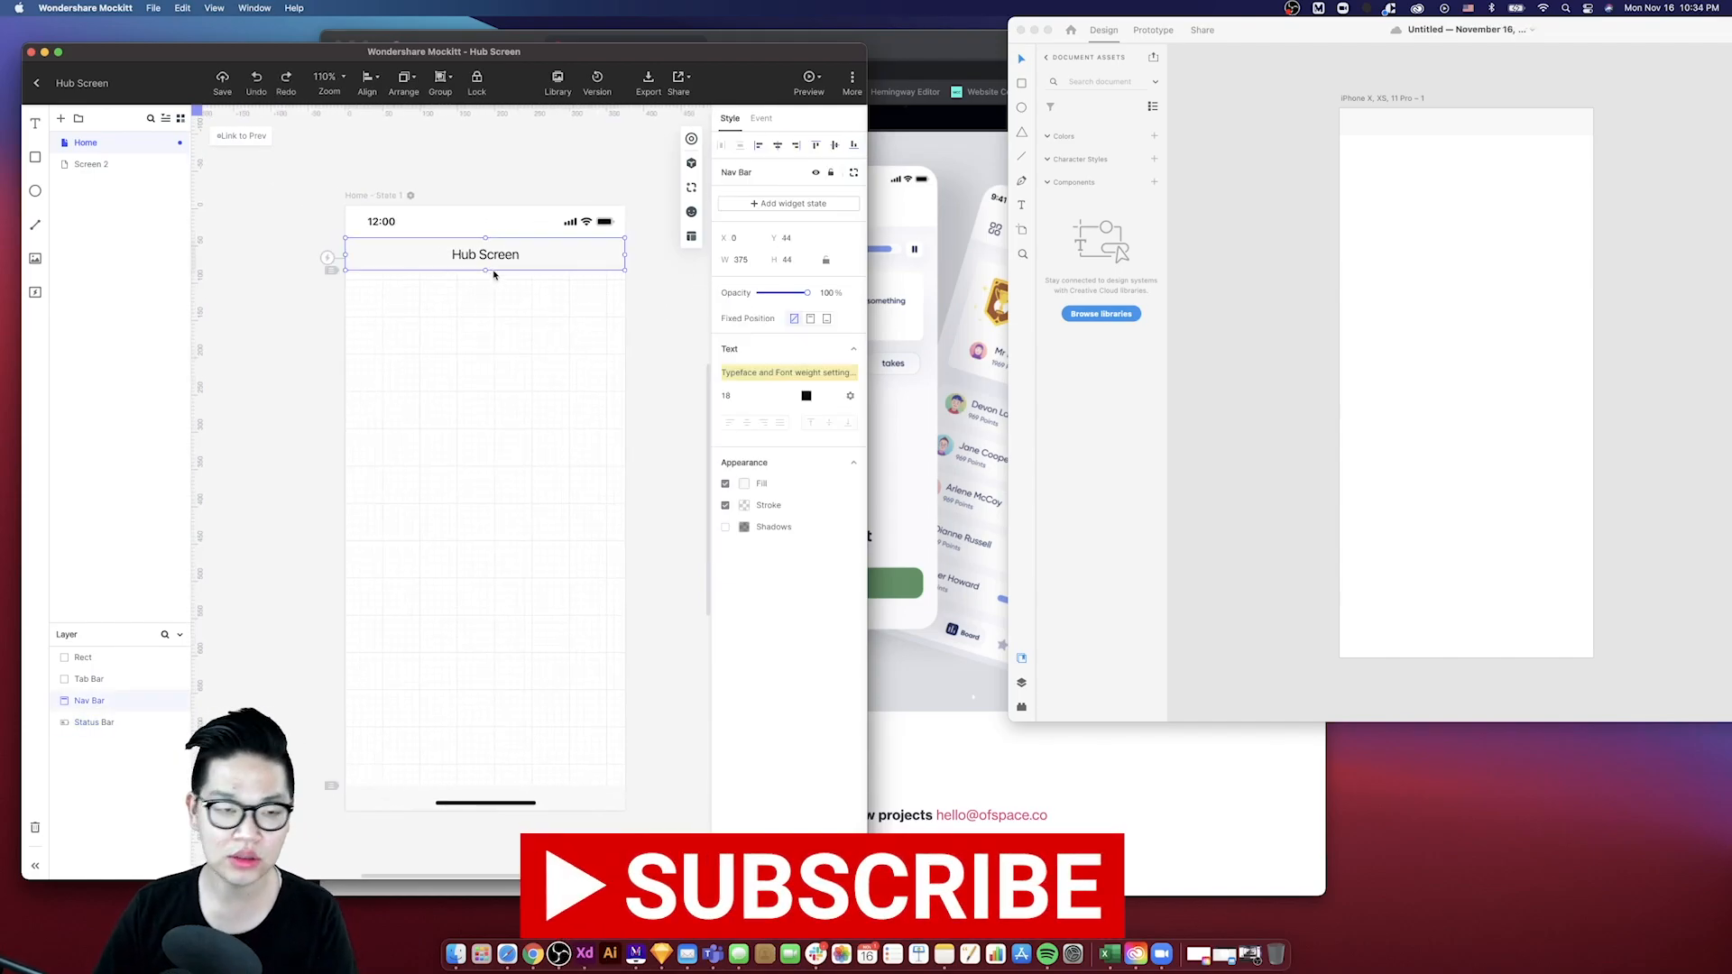
double_click(485, 257)
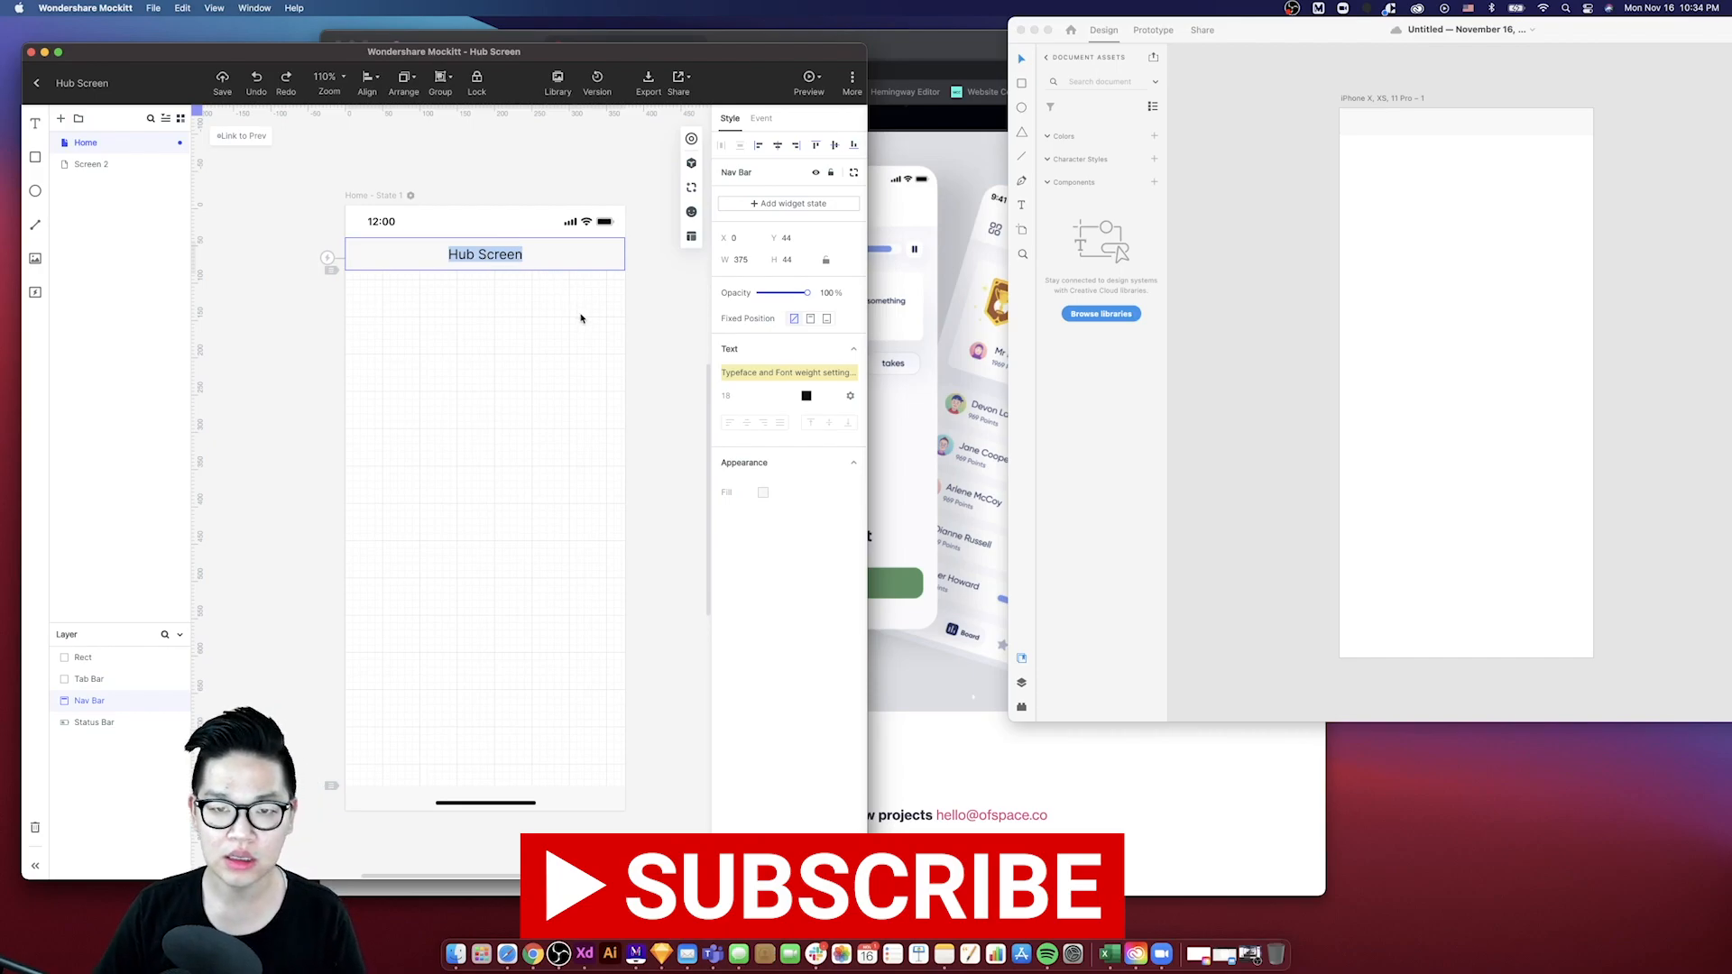
key(BackSpace)
click(572, 293)
click(551, 266)
- Set the nav bar's fill colour to white (#FFFFFF)
click(754, 478)
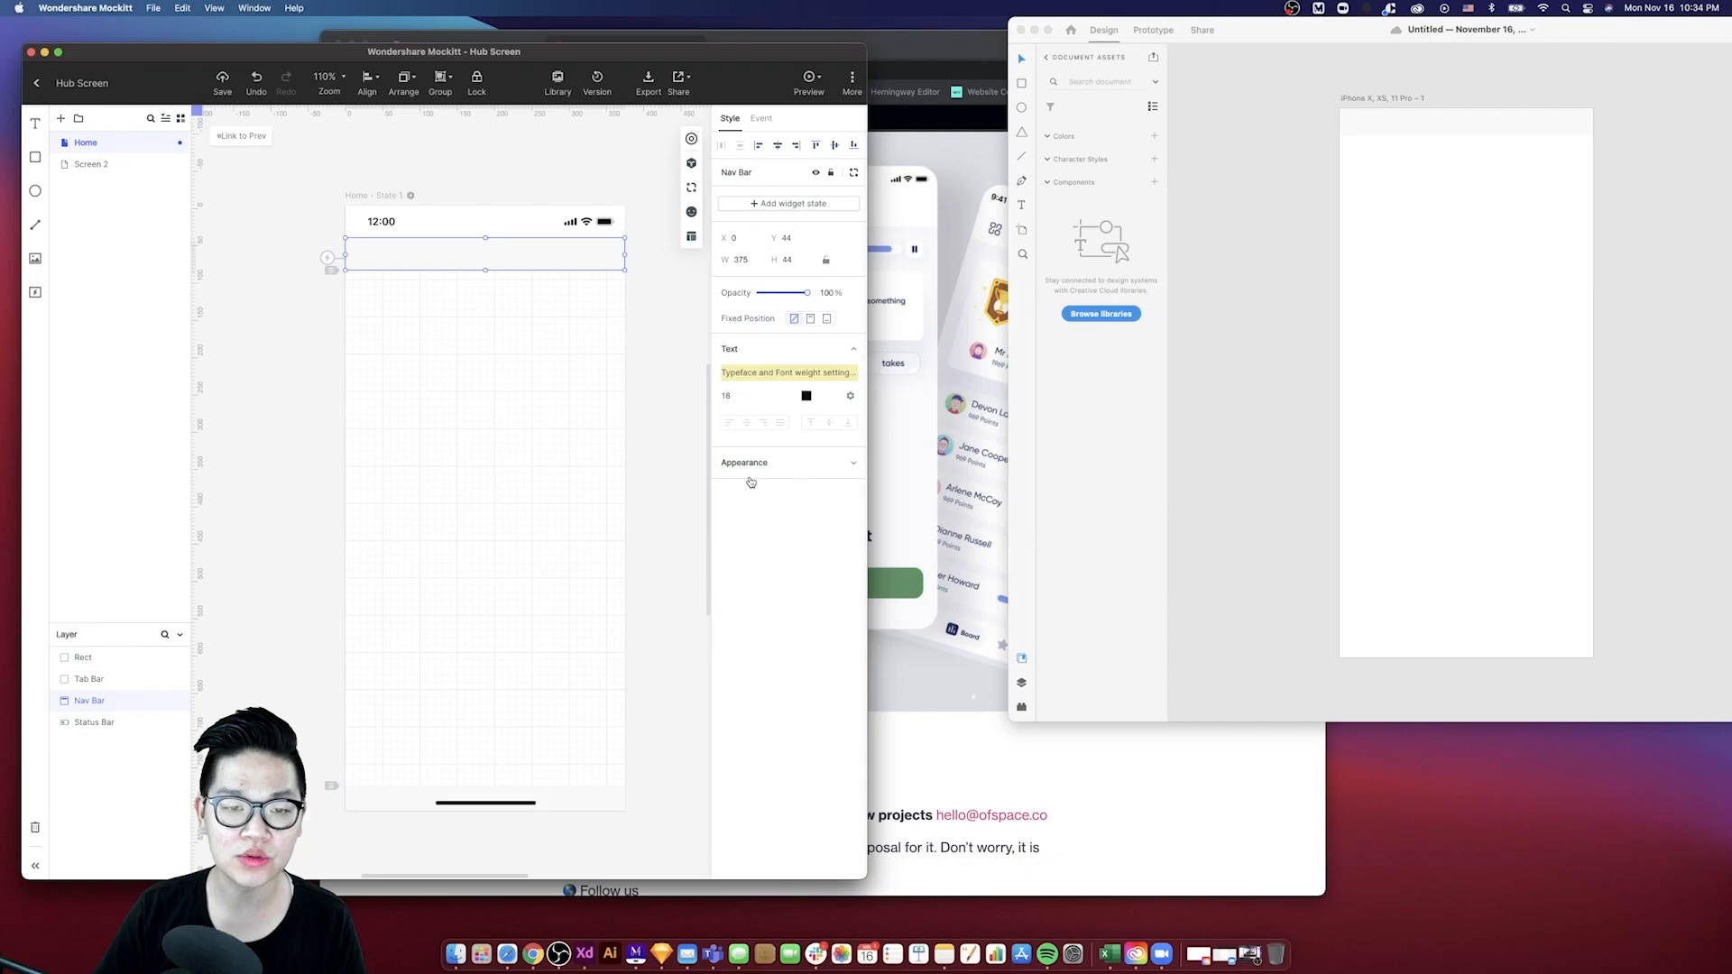
click(752, 480)
click(744, 485)
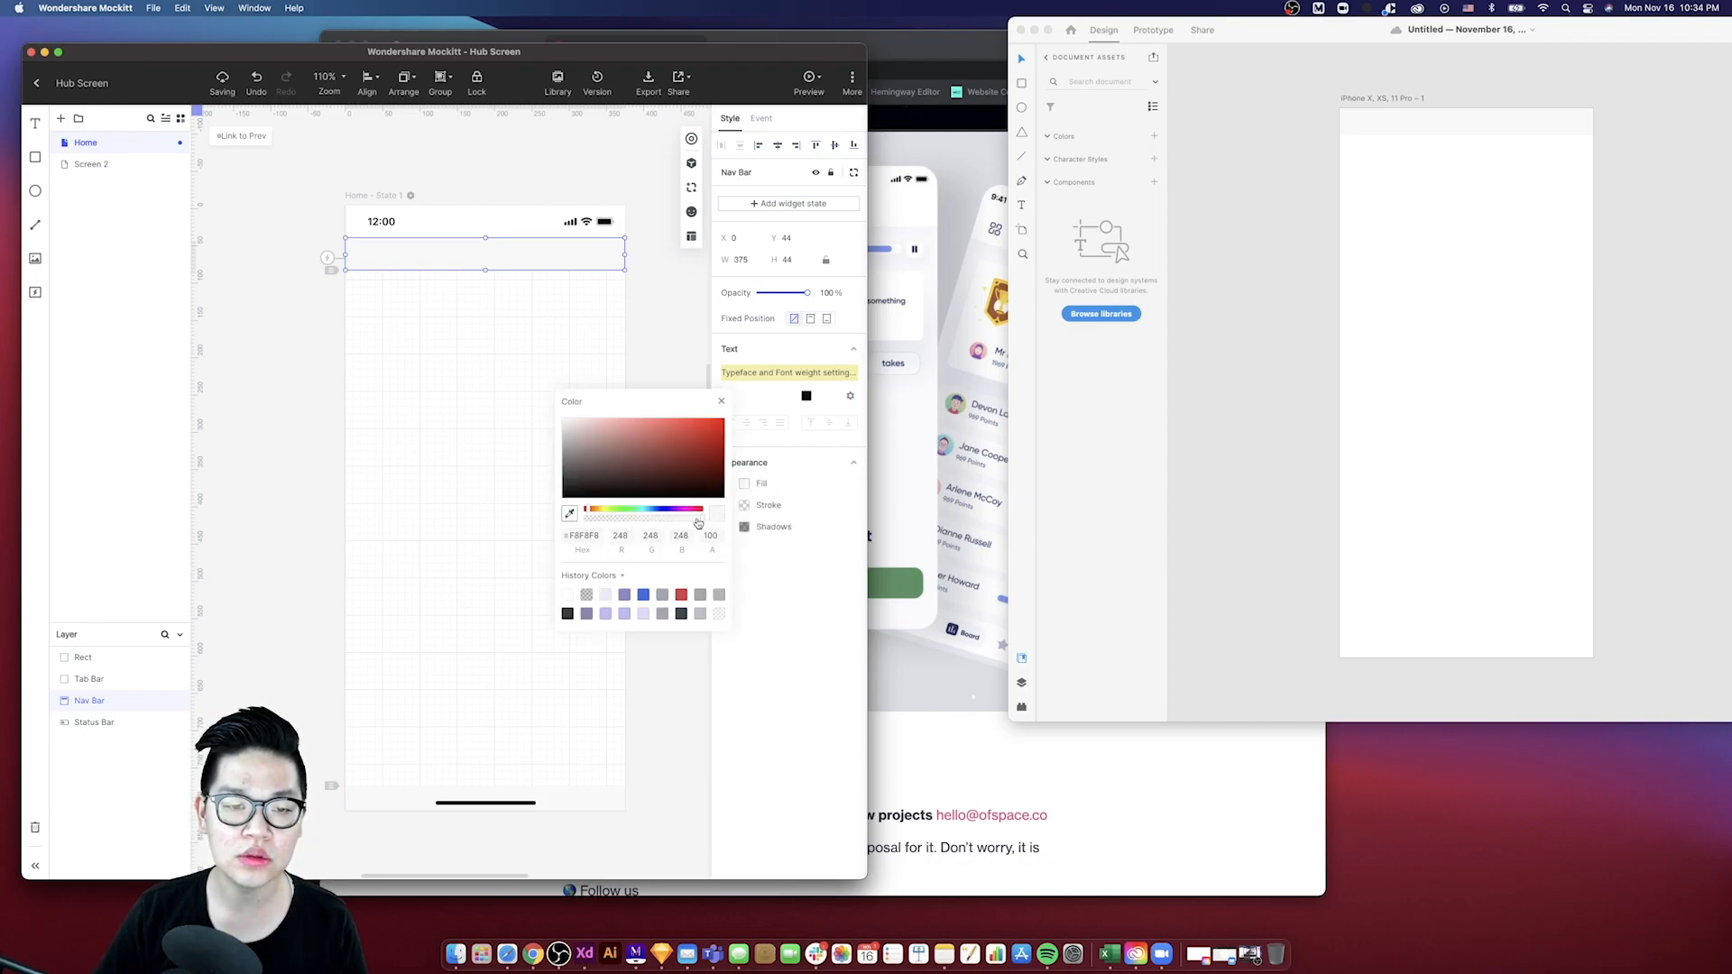
click(568, 594)
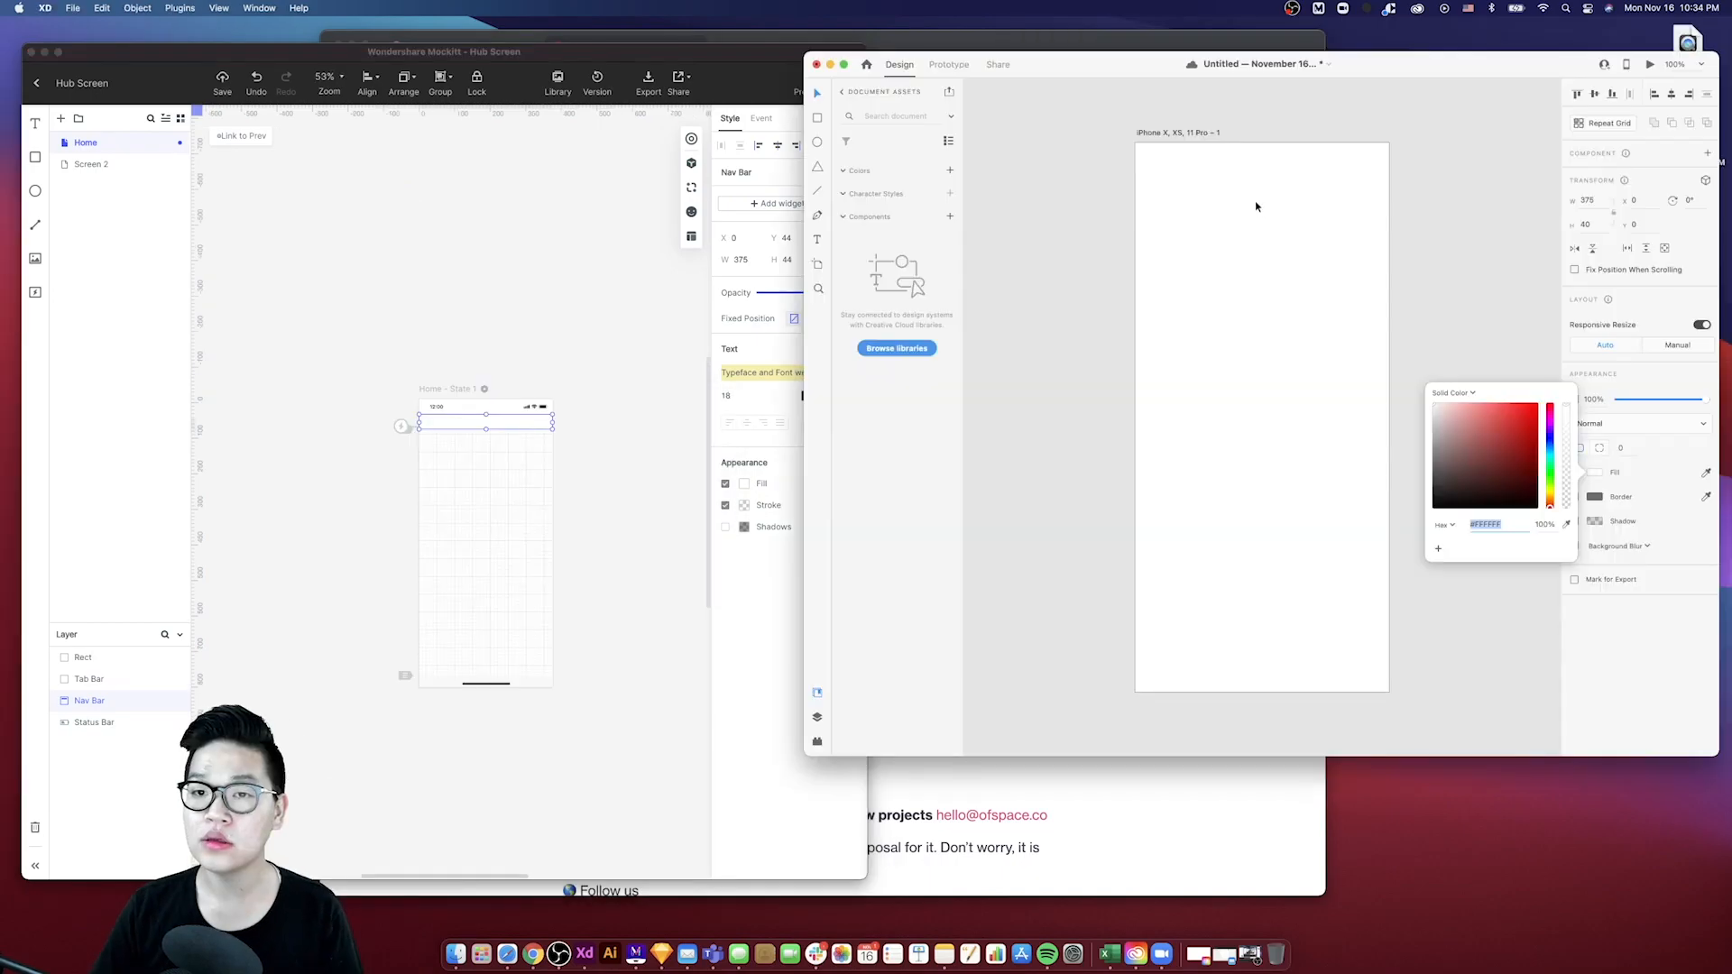
click(1215, 166)
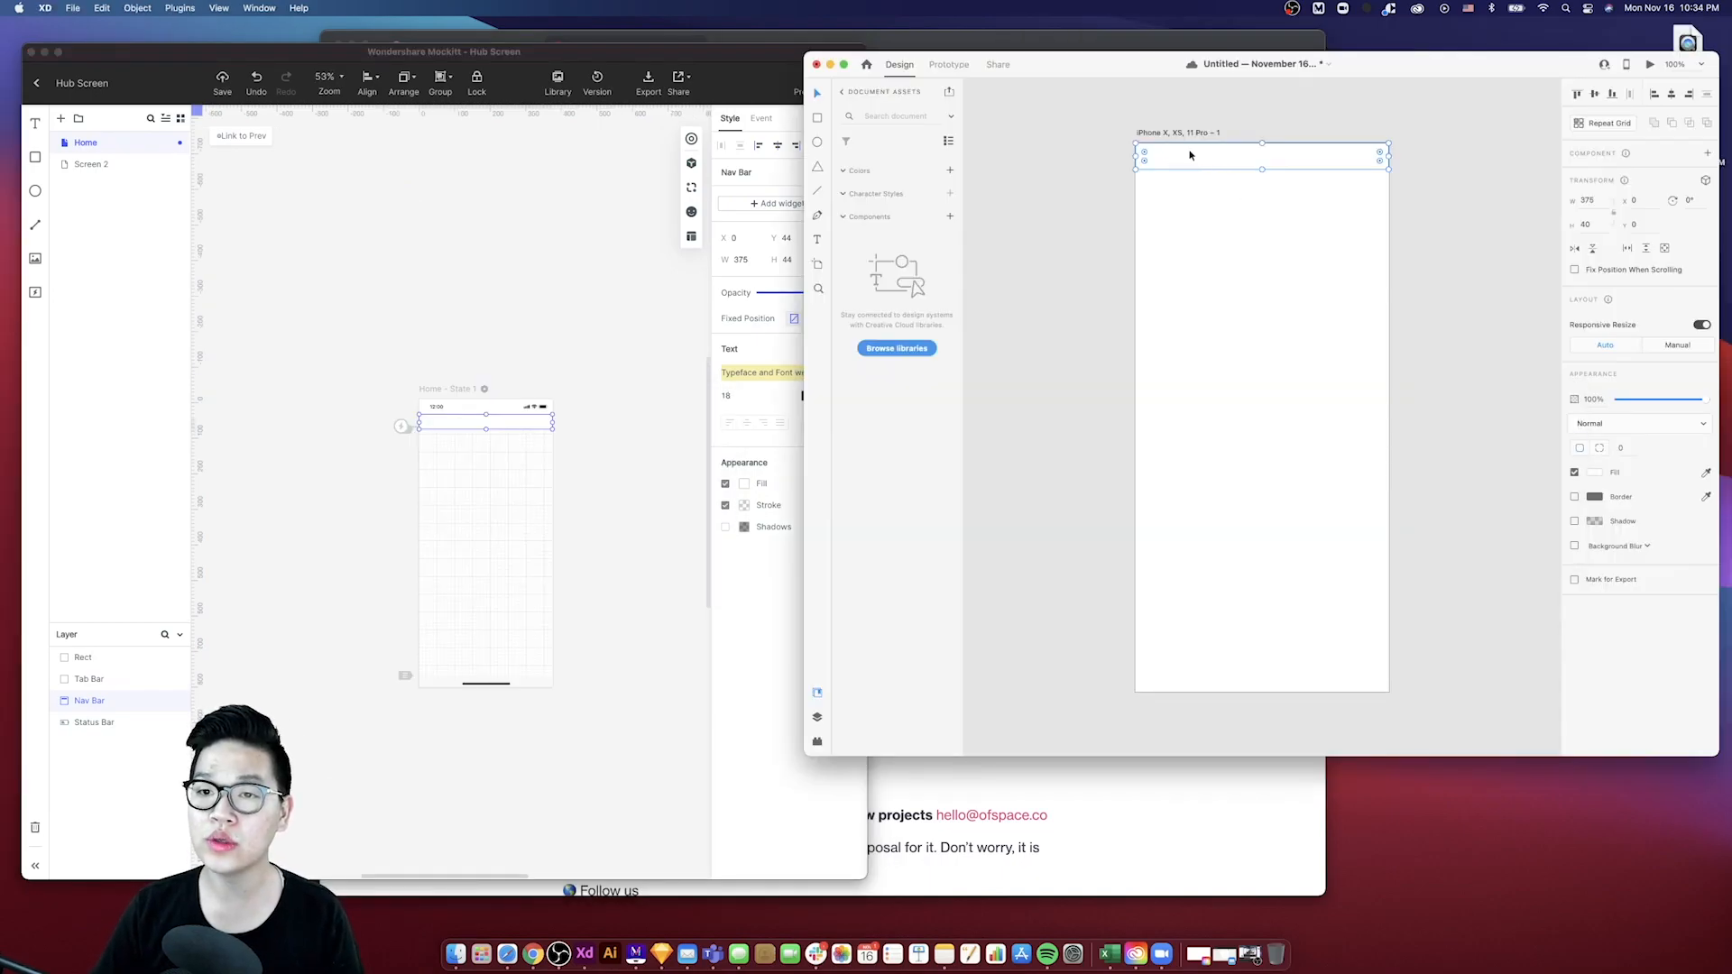
click(1037, 783)
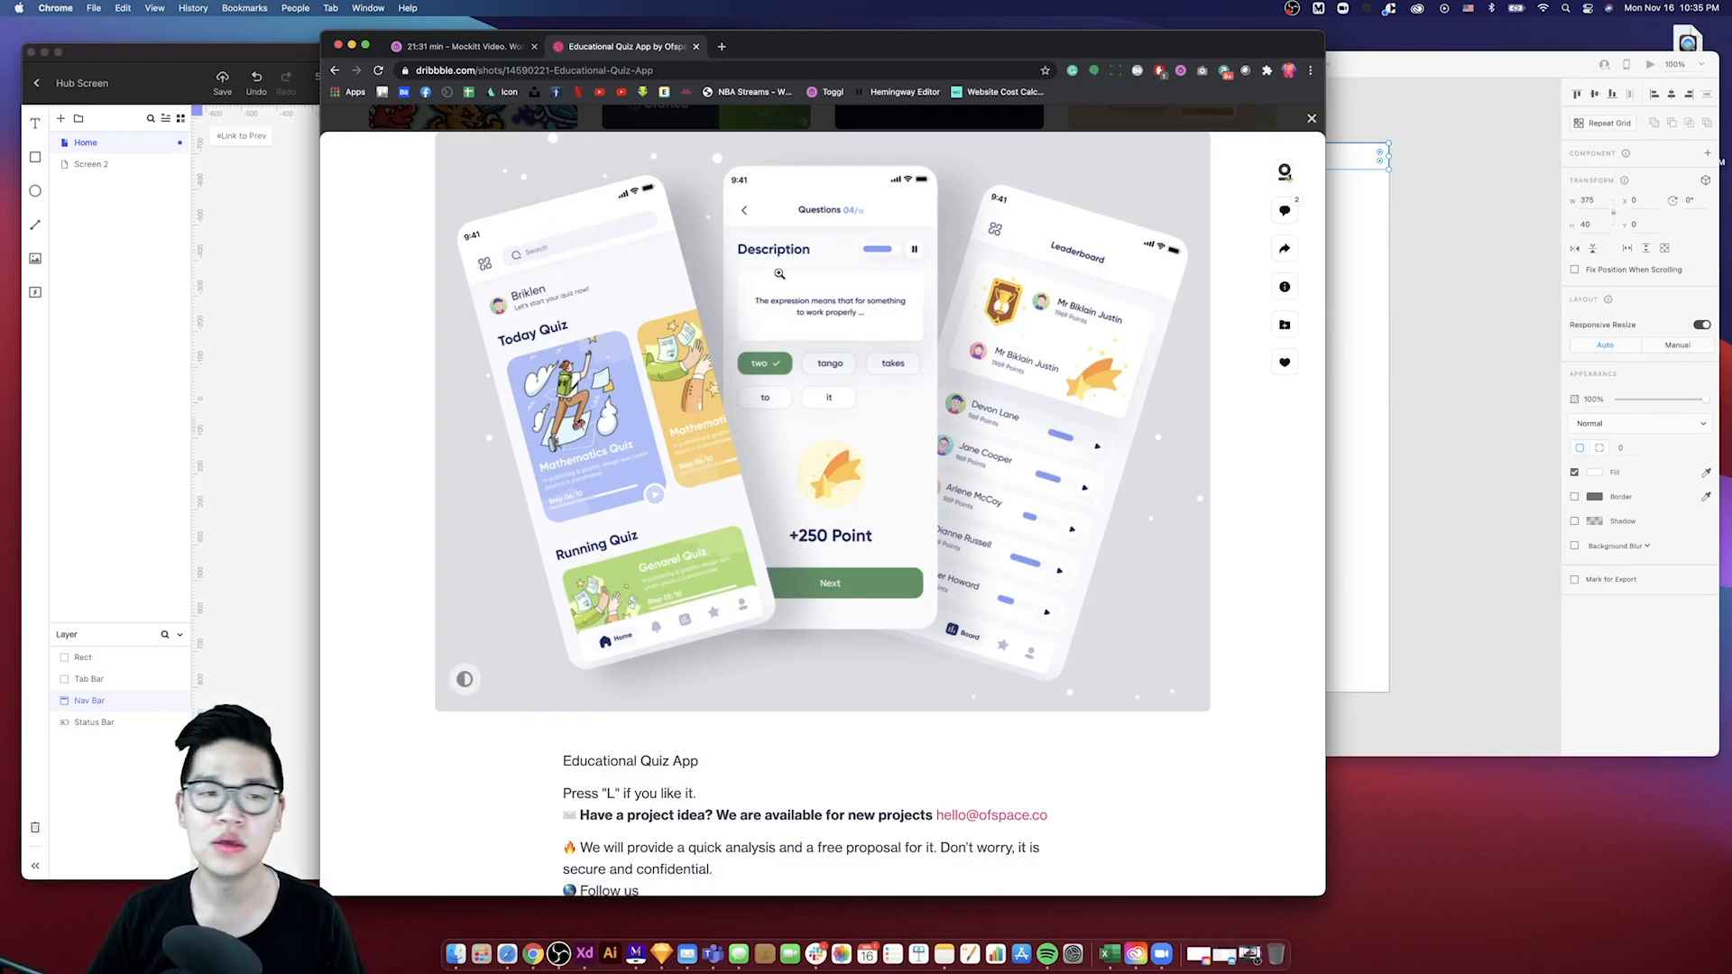
- Move the pasted rectangle down below the status bar area of the XD artboard
click(1380, 278)
click(1217, 197)
click(1198, 165)
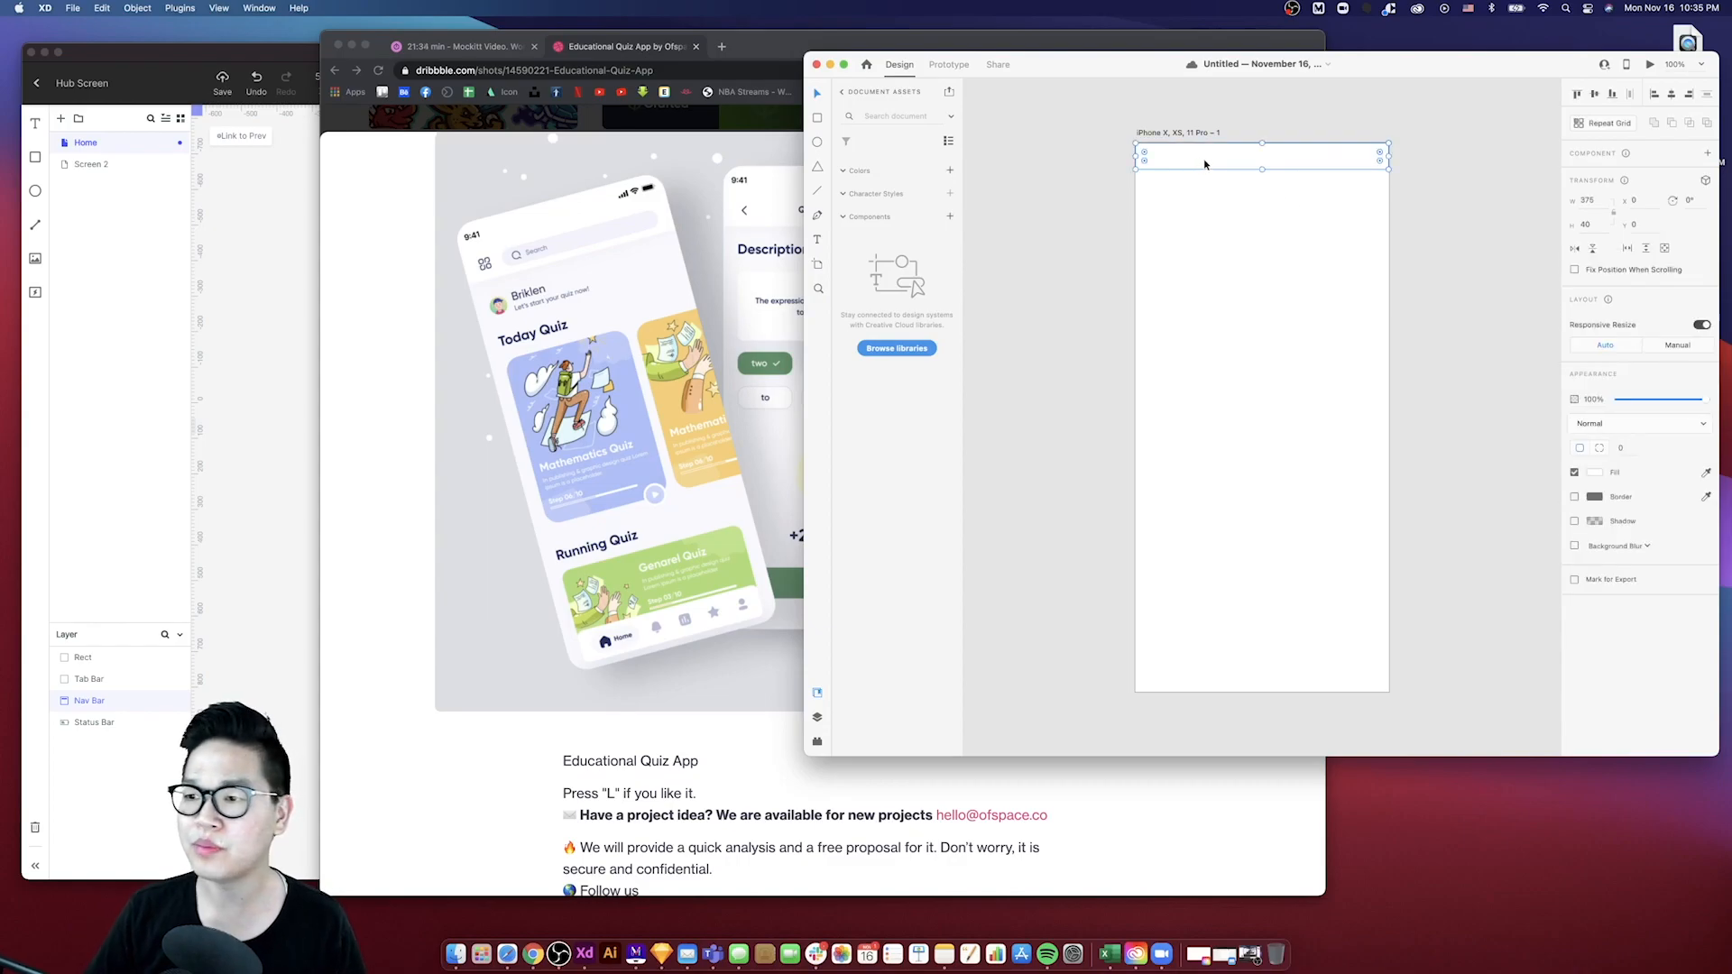
drag(1204, 165, 1203, 186)
click(1182, 162)
click(1205, 192)
scroll(1234, 207, right, 3)
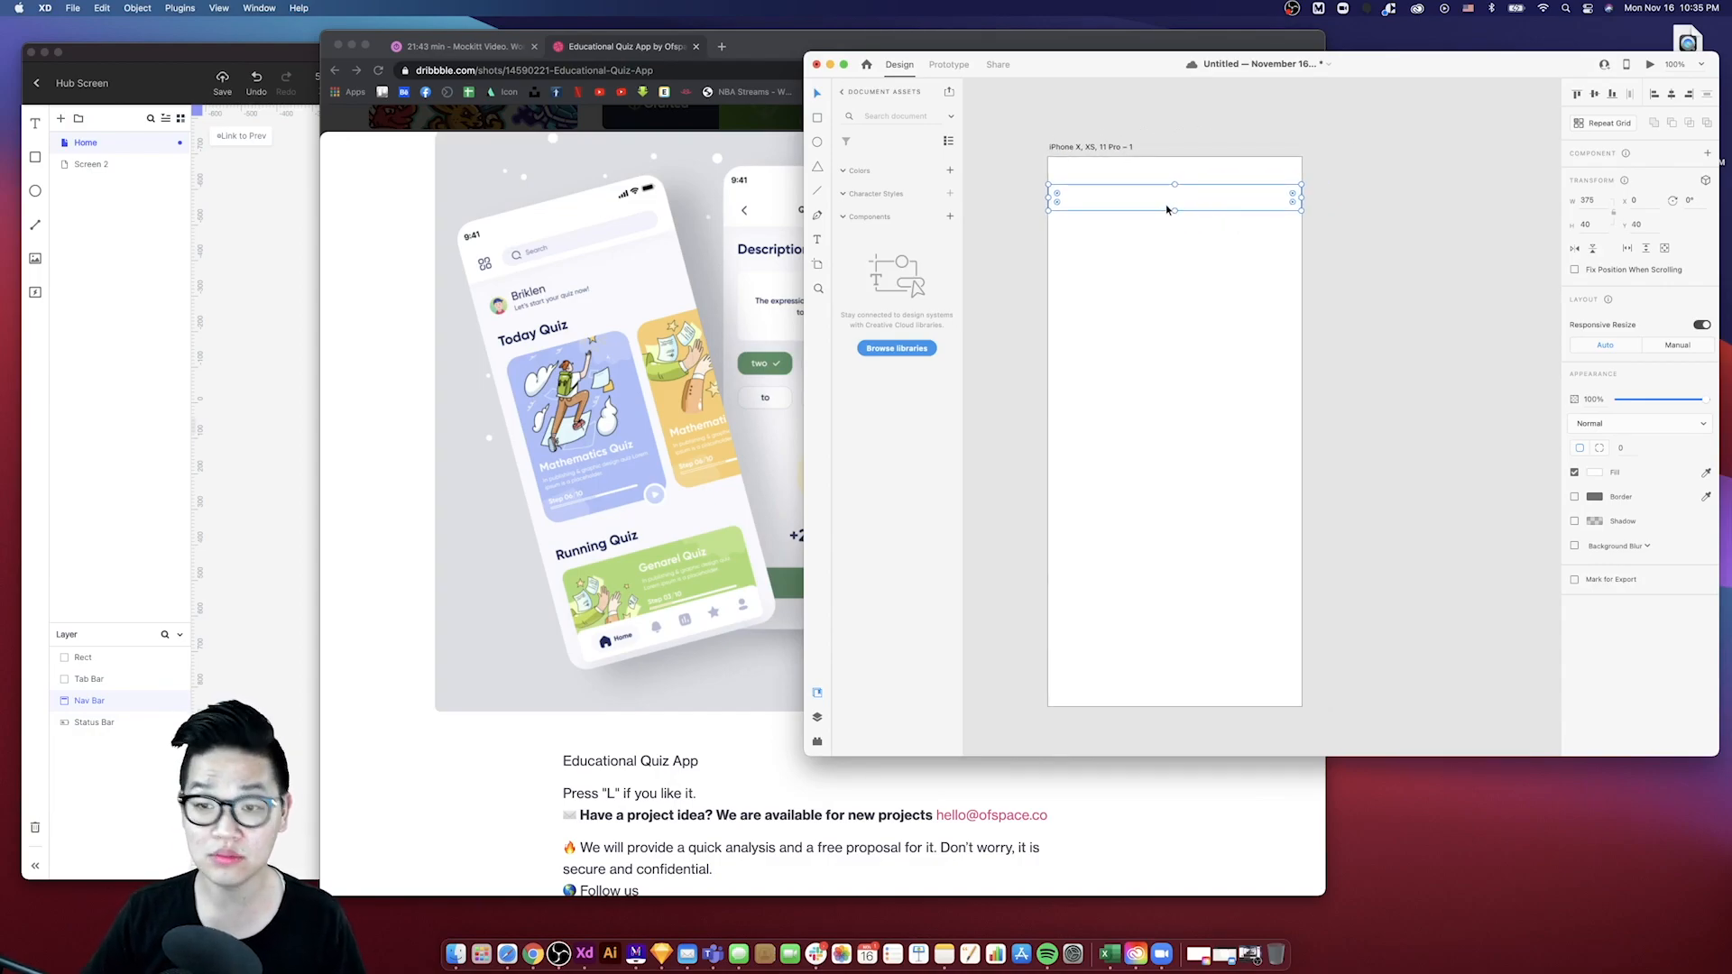
drag(1168, 205, 1164, 219)
key(super+z)
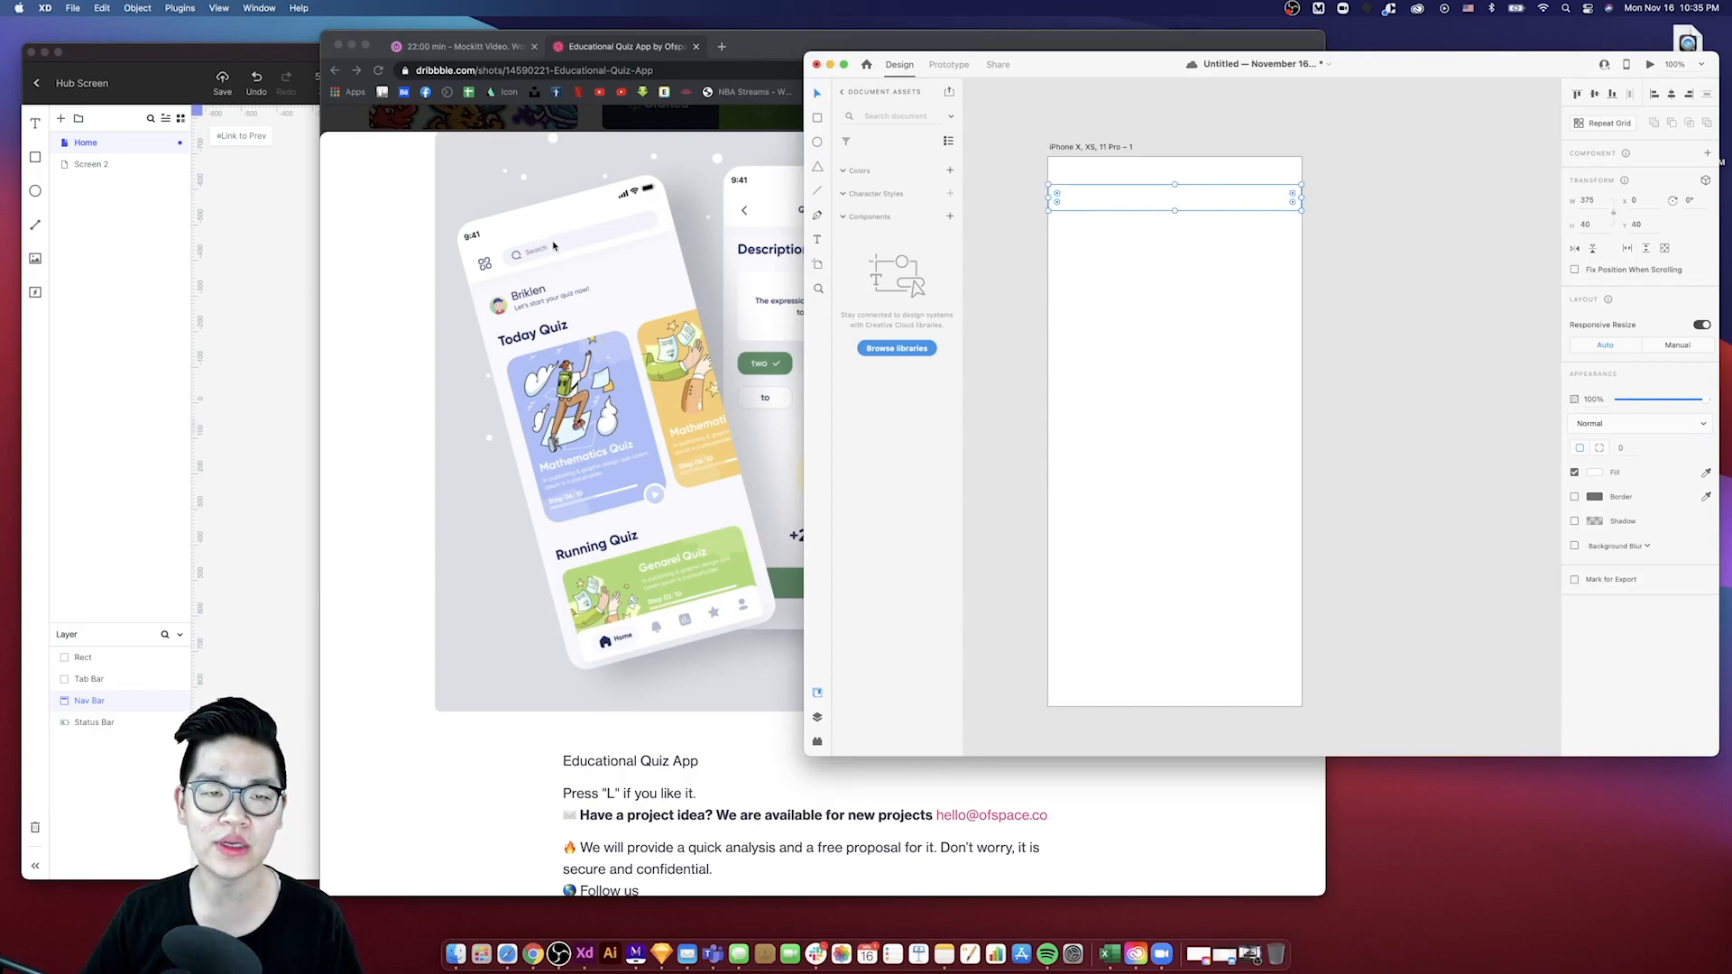
- Shrink the rectangle from both sides to a width of about 292
scroll(1144, 214, down, 2)
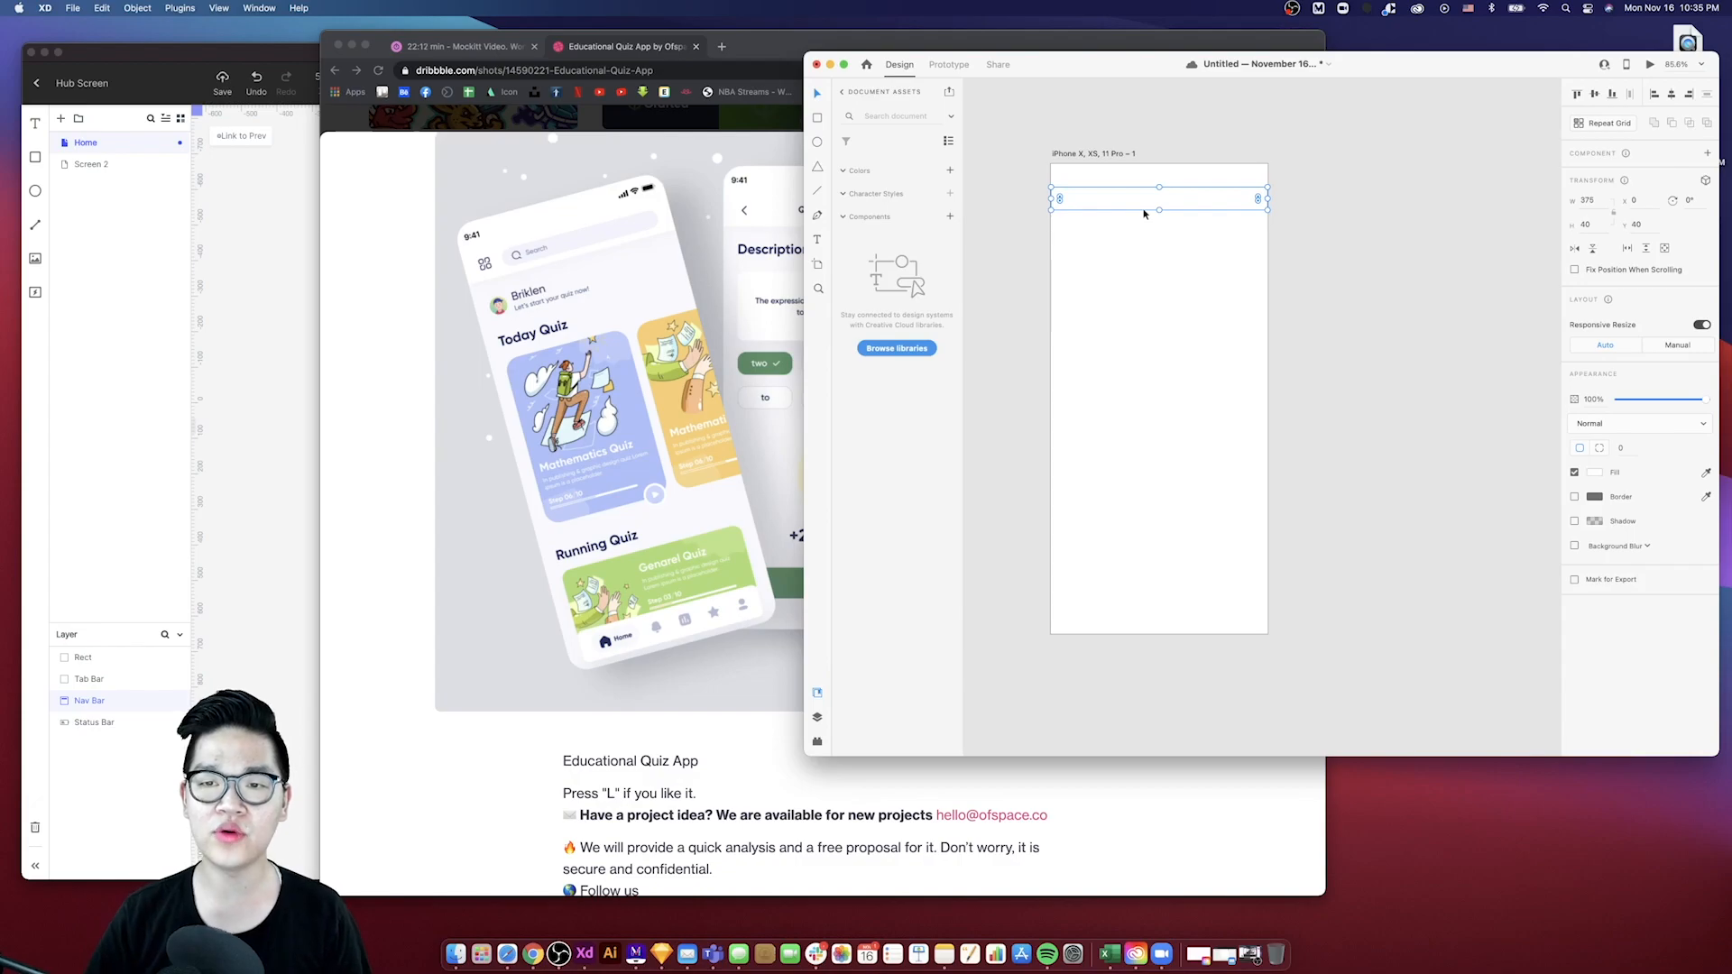
drag(1051, 198, 1073, 198)
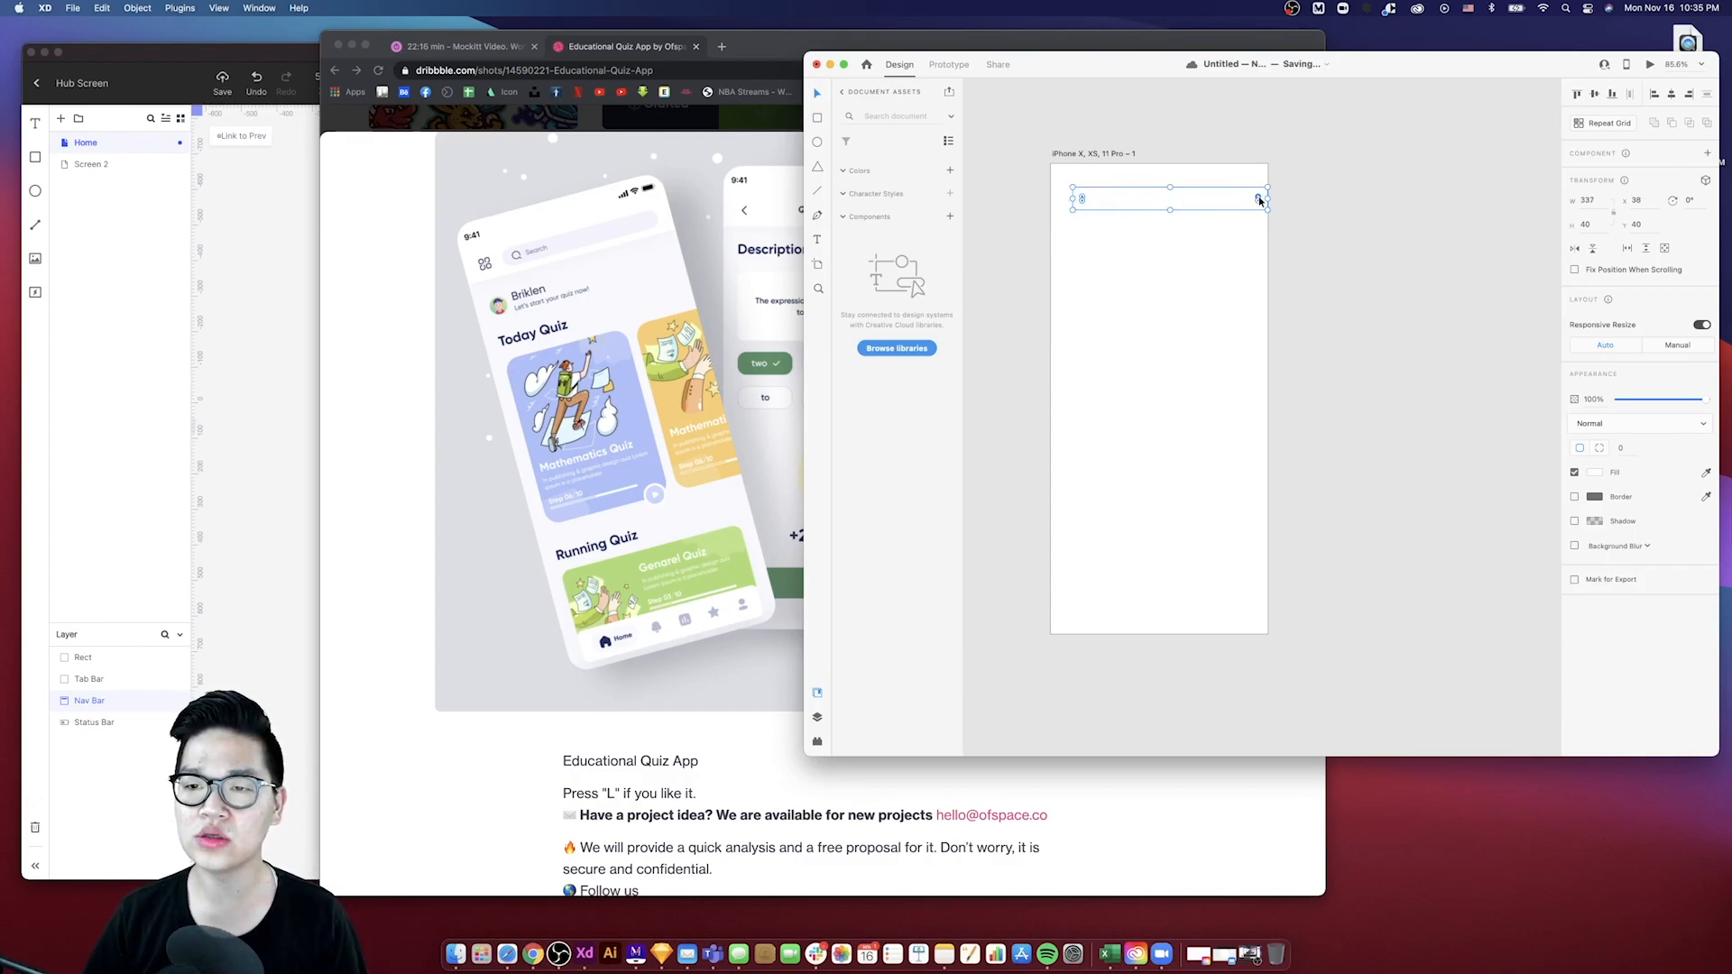
drag(1269, 197, 1242, 198)
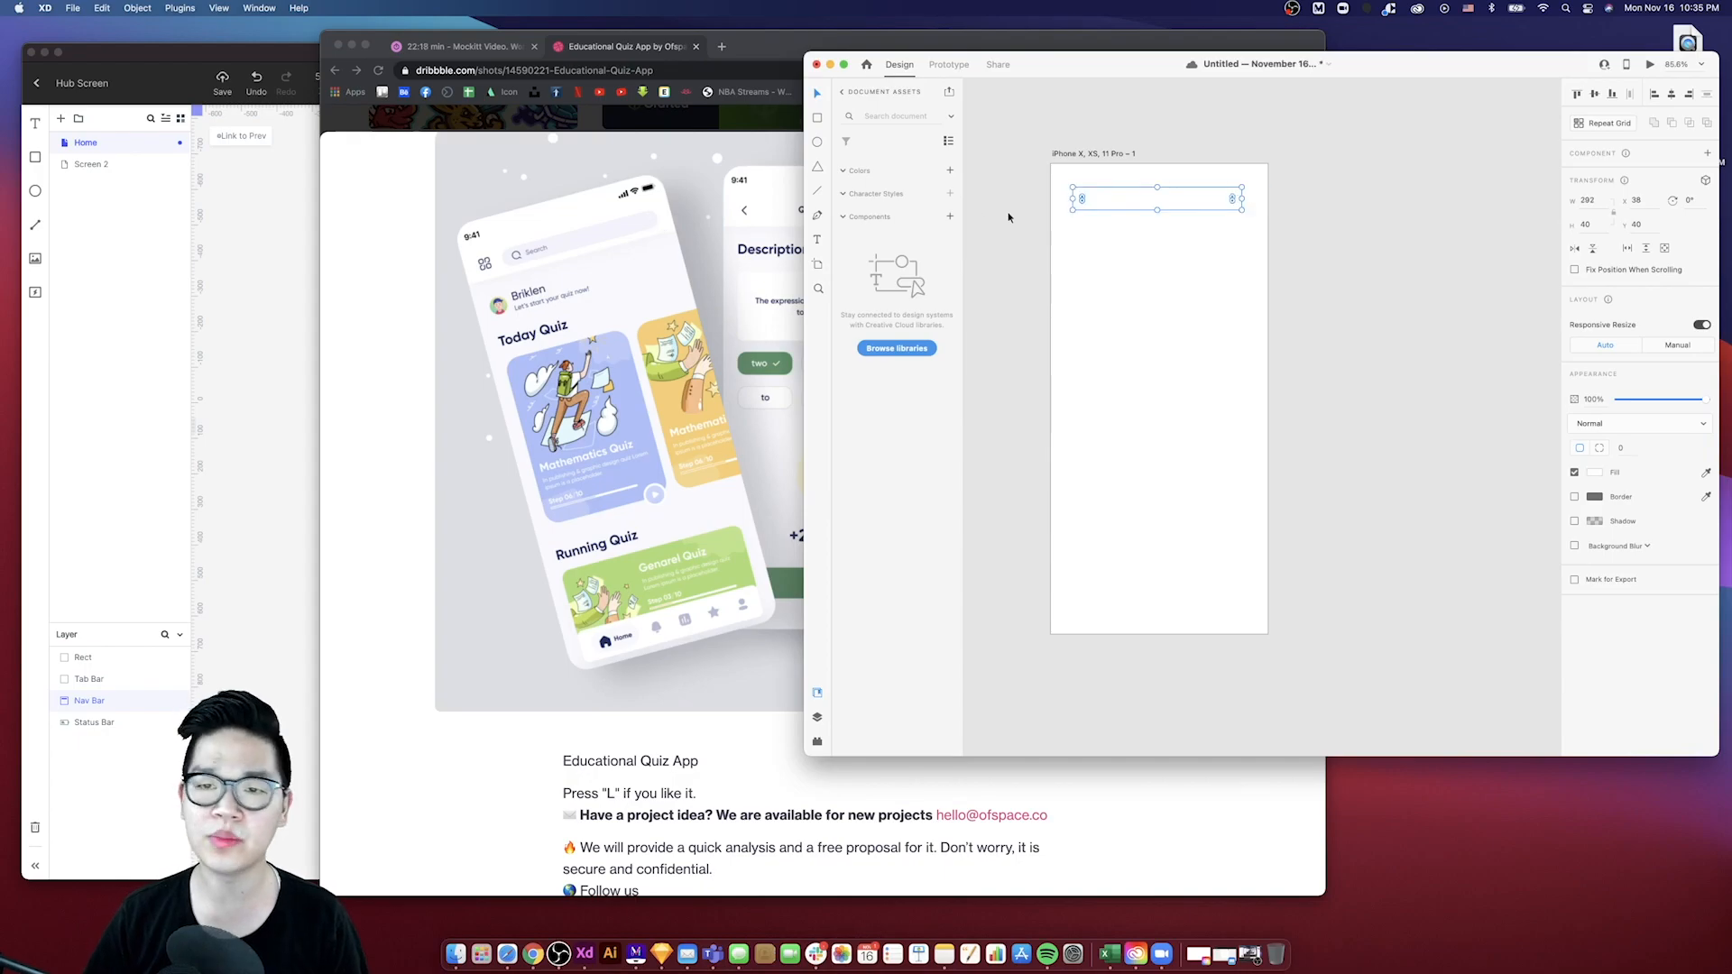
scroll(1189, 276, down, 2)
click(1179, 278)
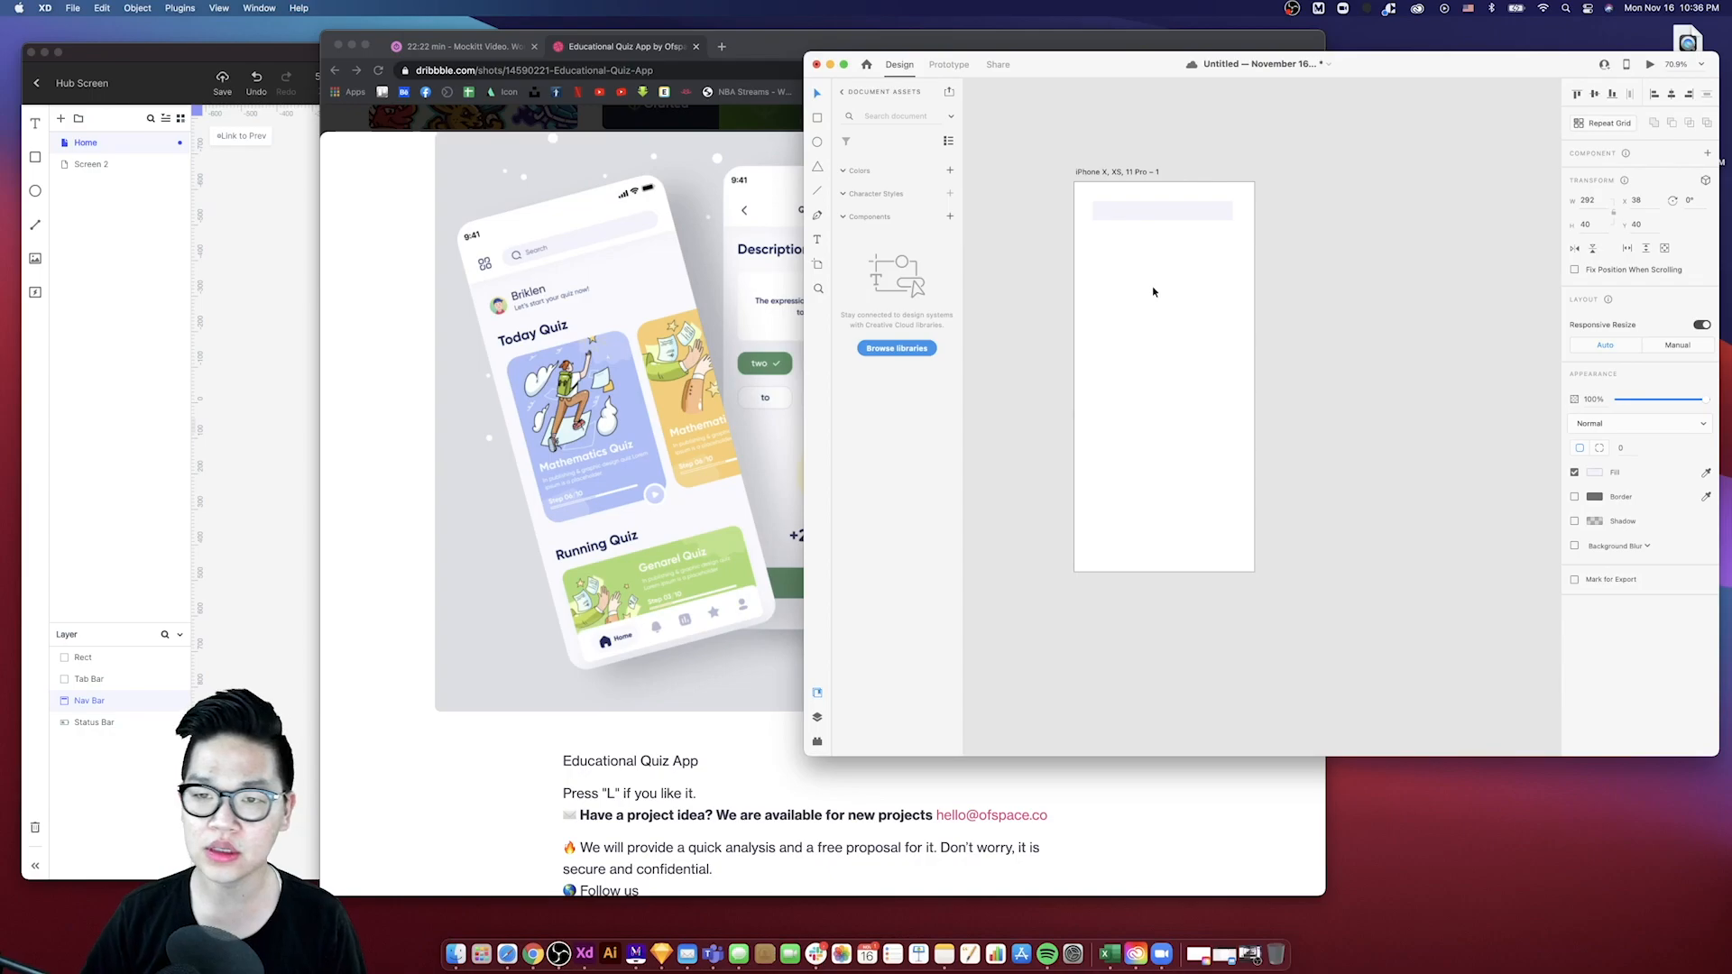
- Round the rectangle's corners fully into a pill-shaped search bar
click(1119, 221)
scroll(1110, 217, up, 4)
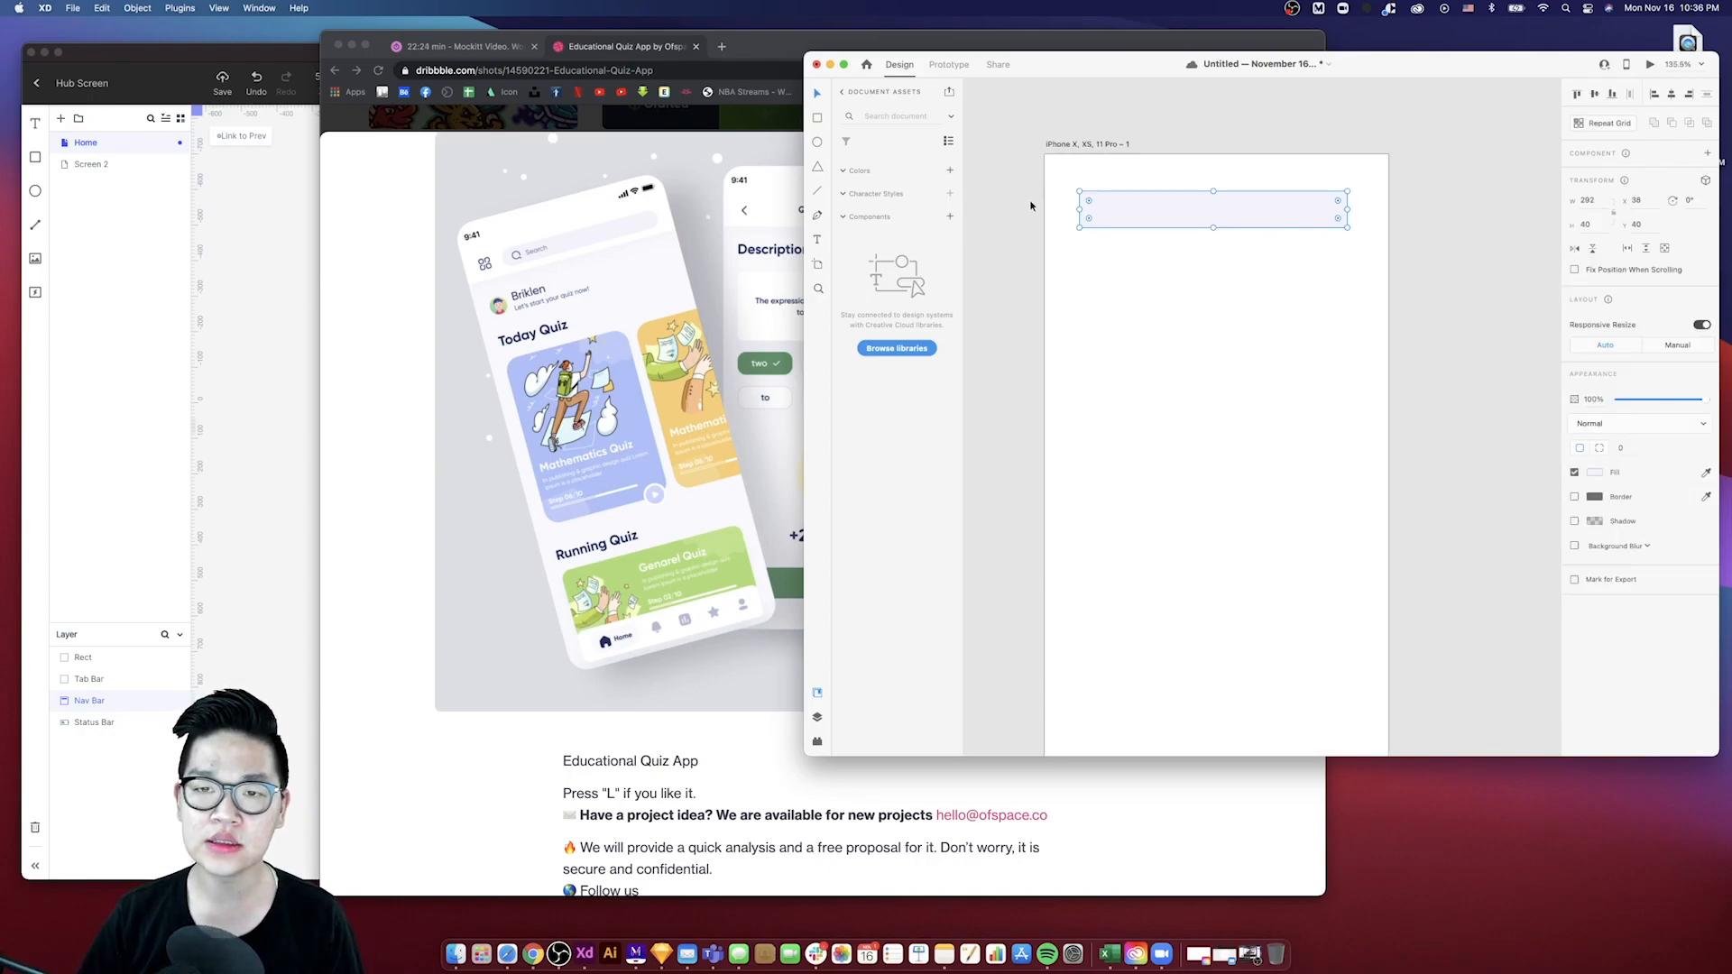
drag(1089, 201, 1192, 220)
- Select the full-width nav bar rectangle and increase its height by 16 to 56
click(1090, 219)
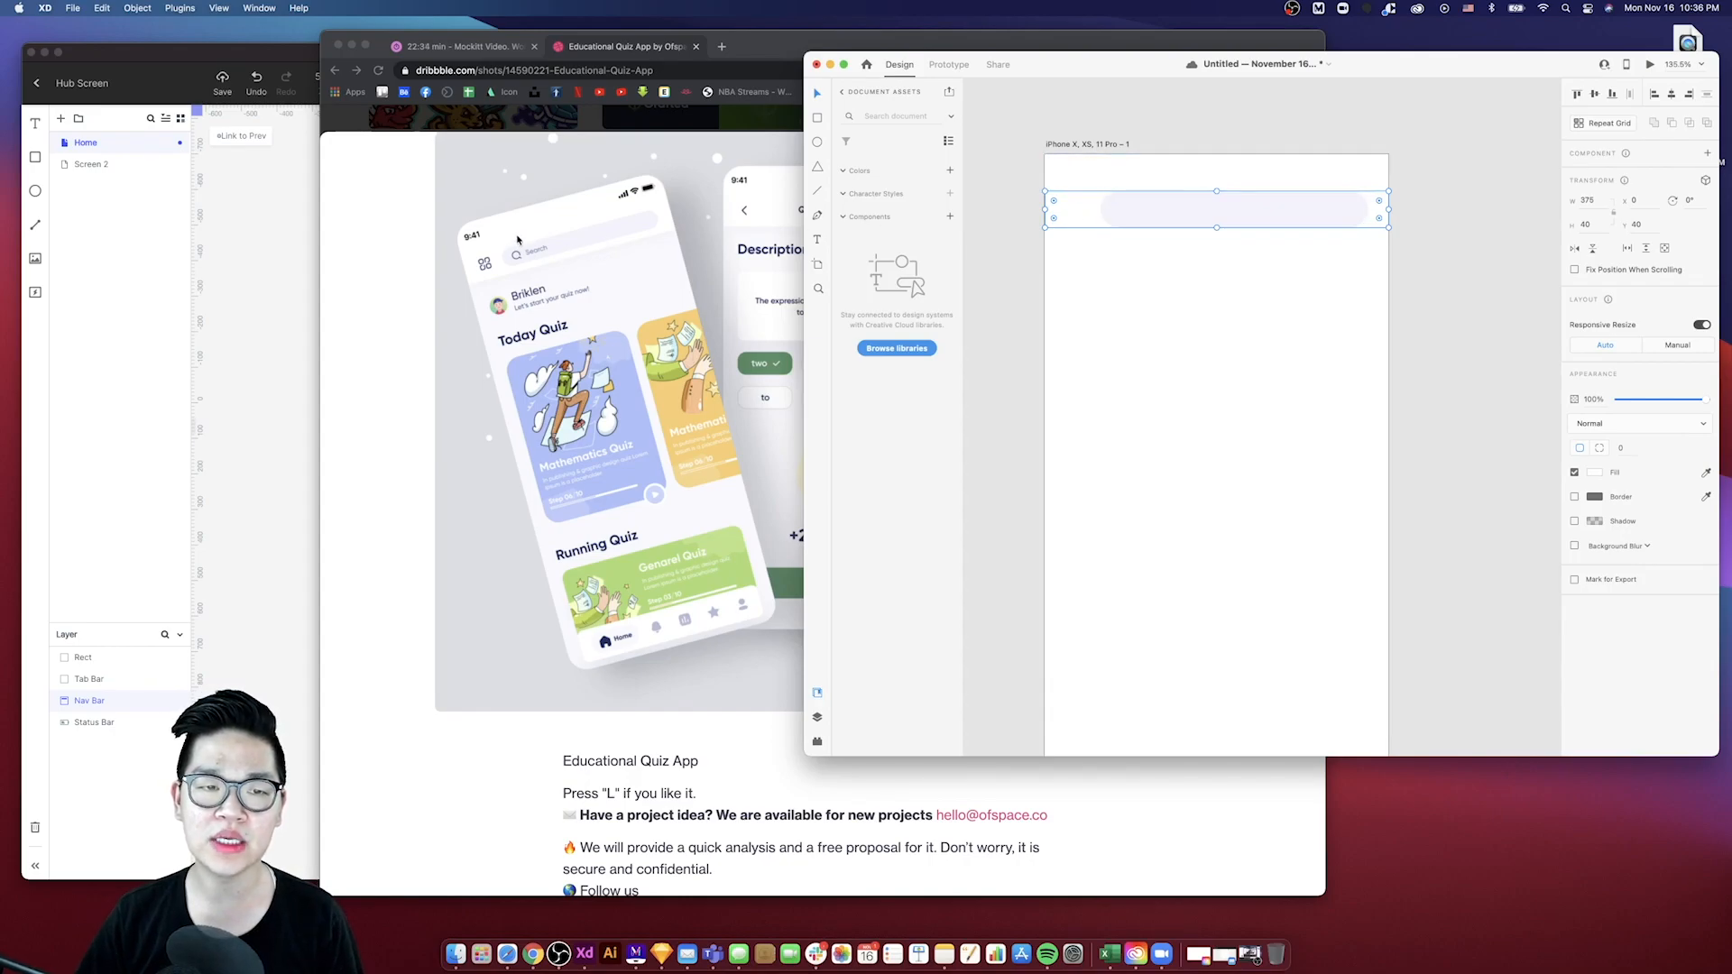
click(1587, 224)
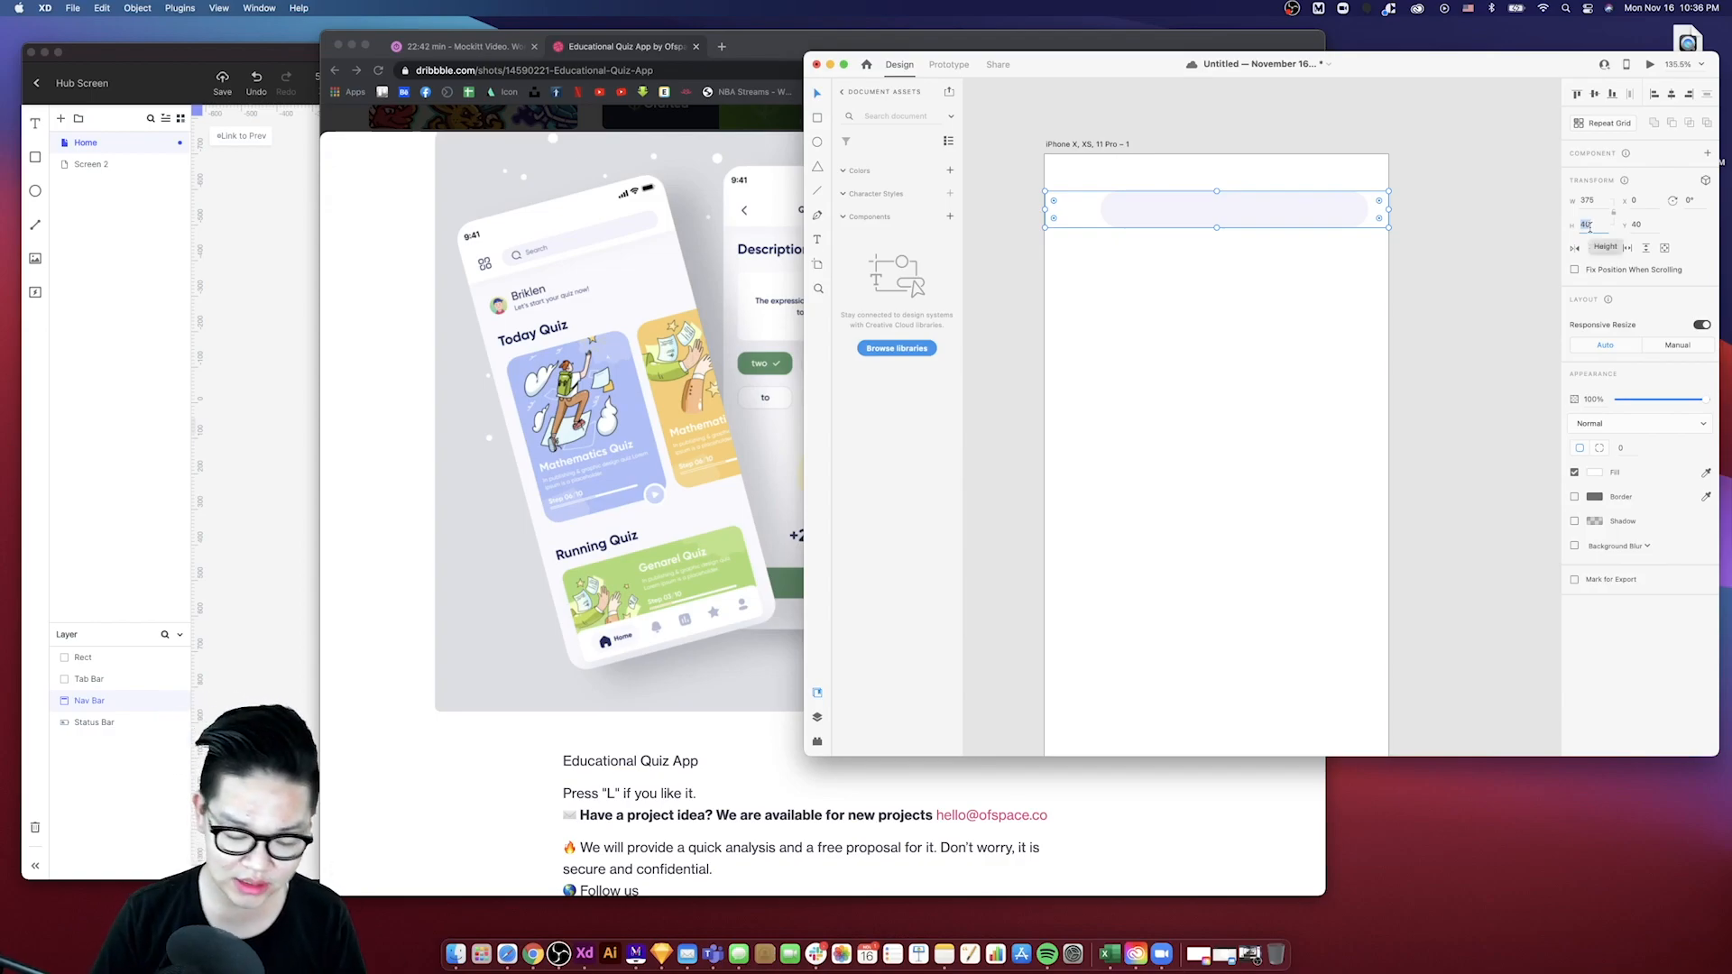
key(Right)
text(+)
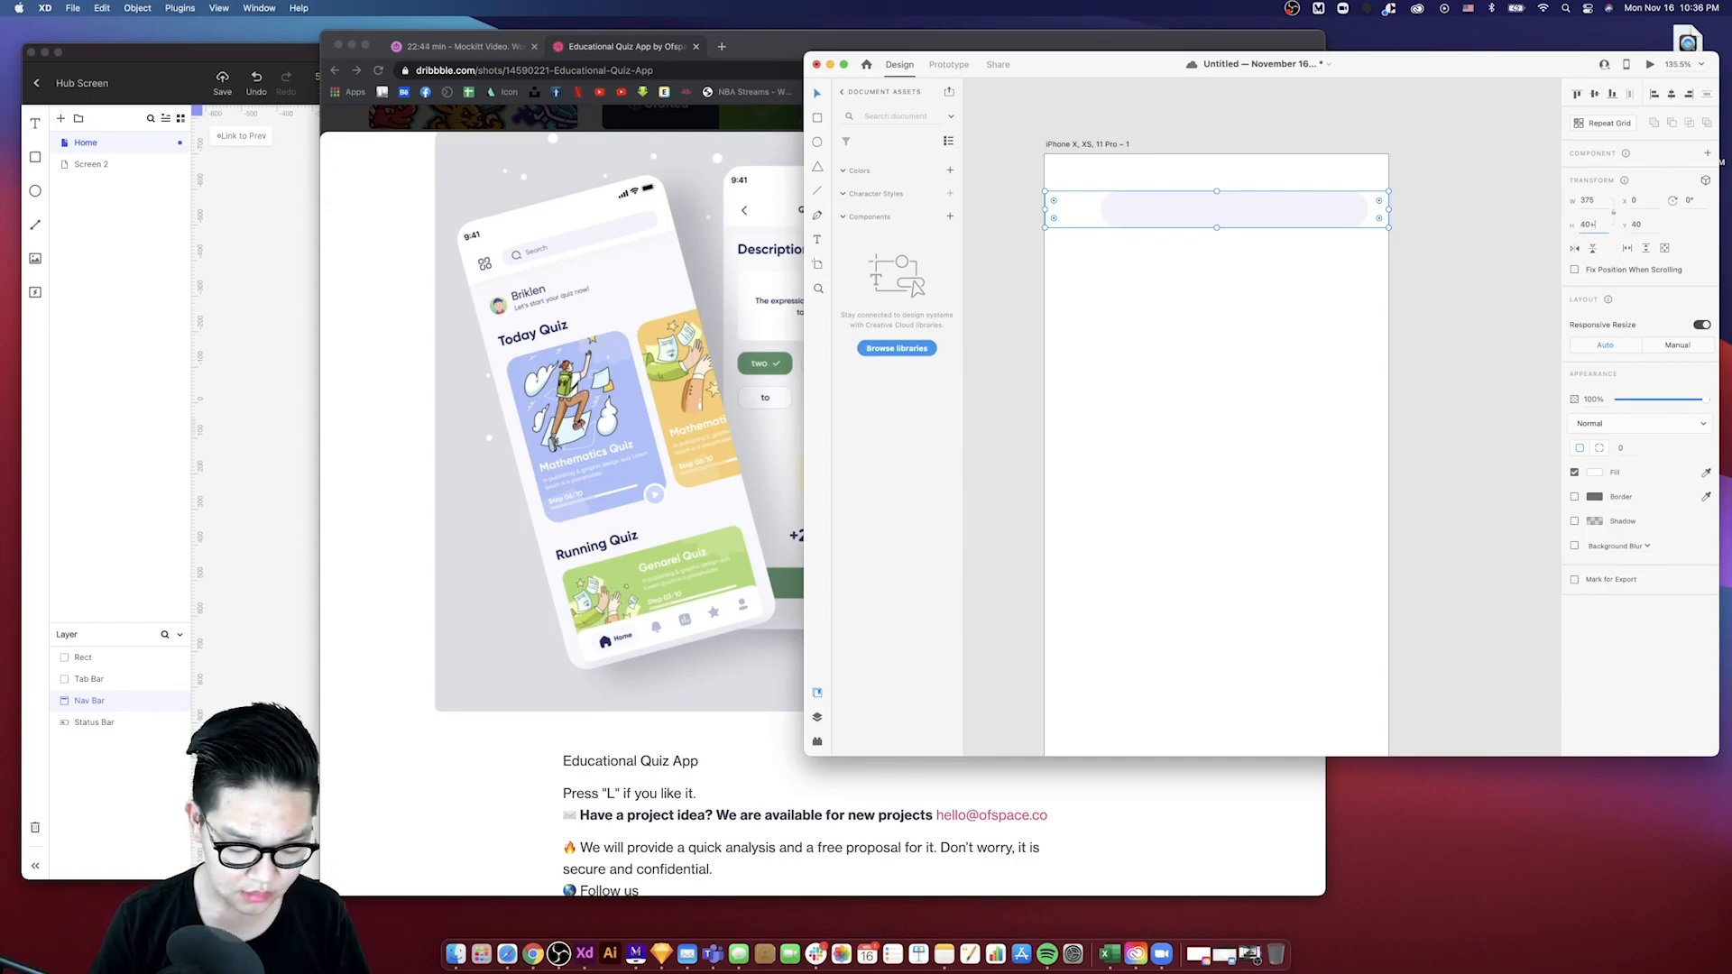
text(16)
key(Return)
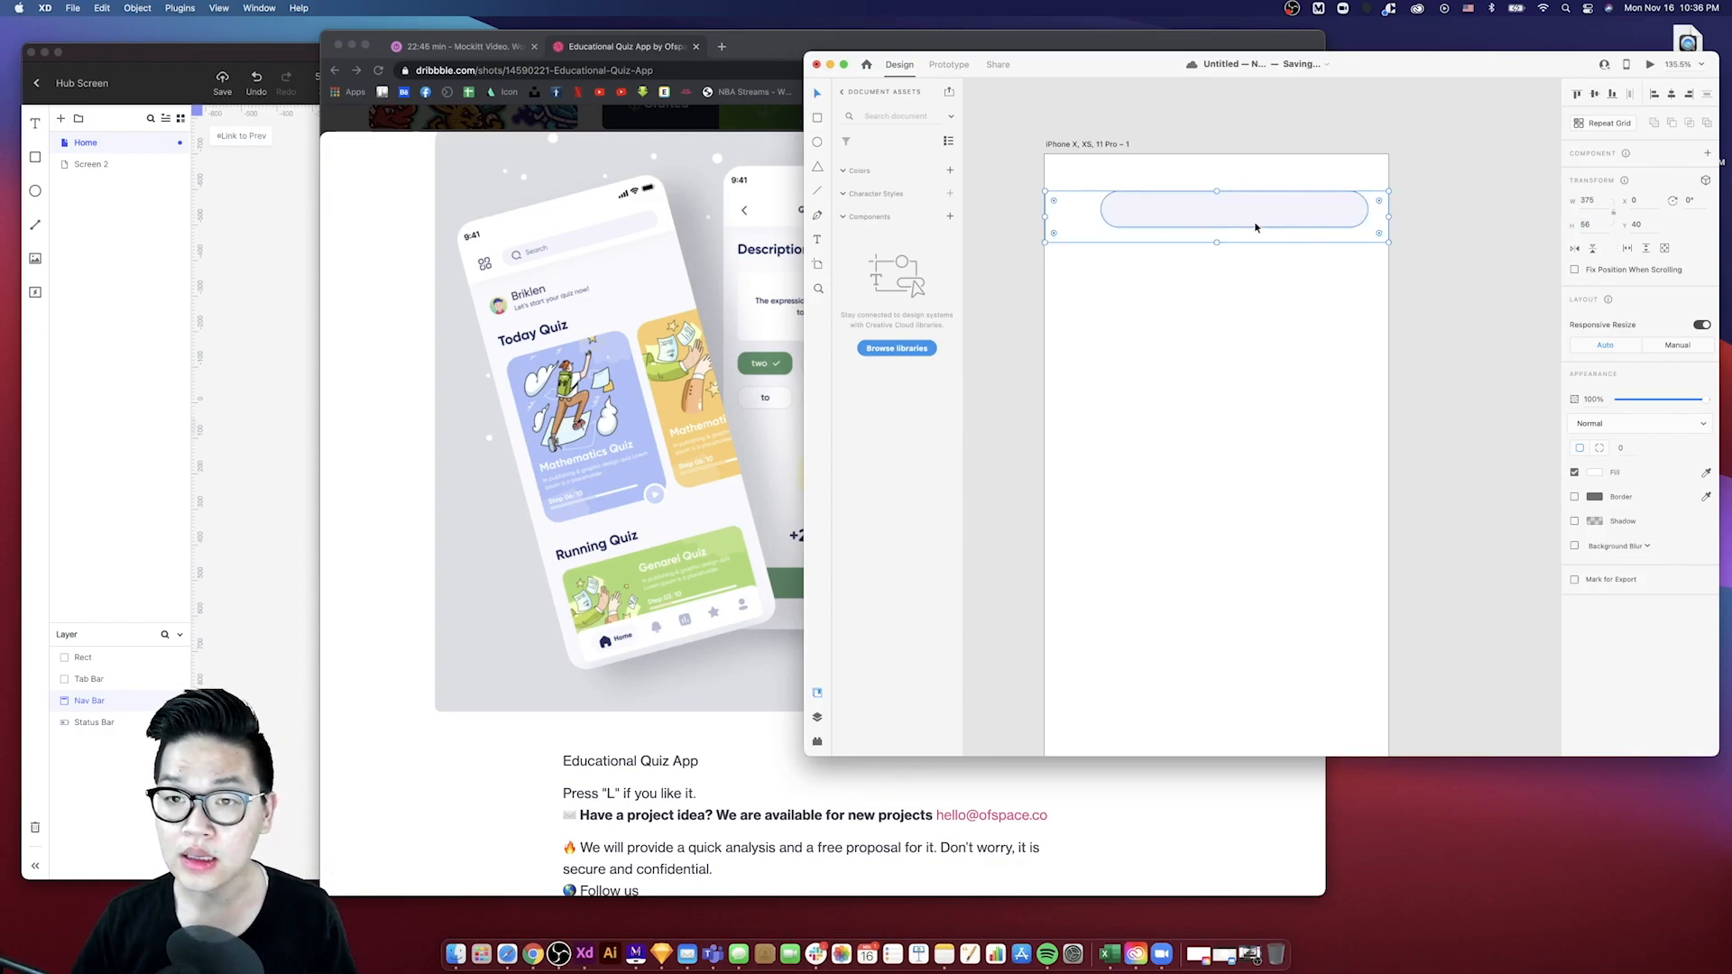
- Align the search pill vertically centred within the nav bar
click(1185, 213)
shift+click(1086, 220)
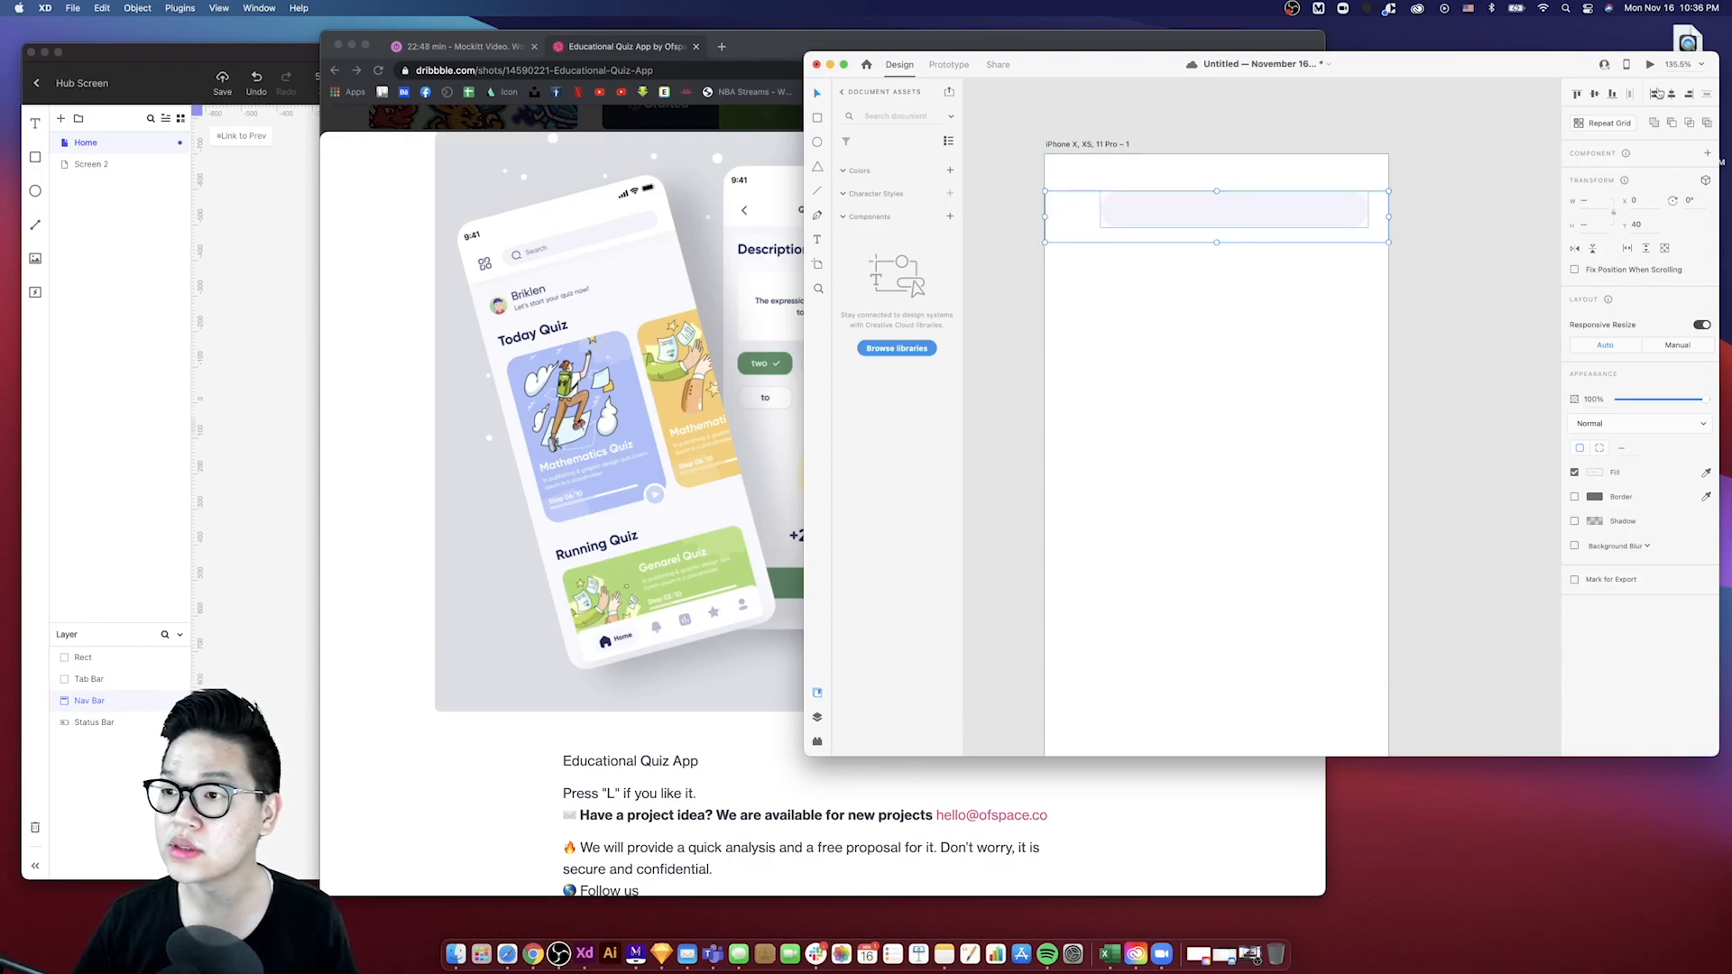
click(1595, 94)
drag(1274, 203, 1266, 199)
click(1019, 194)
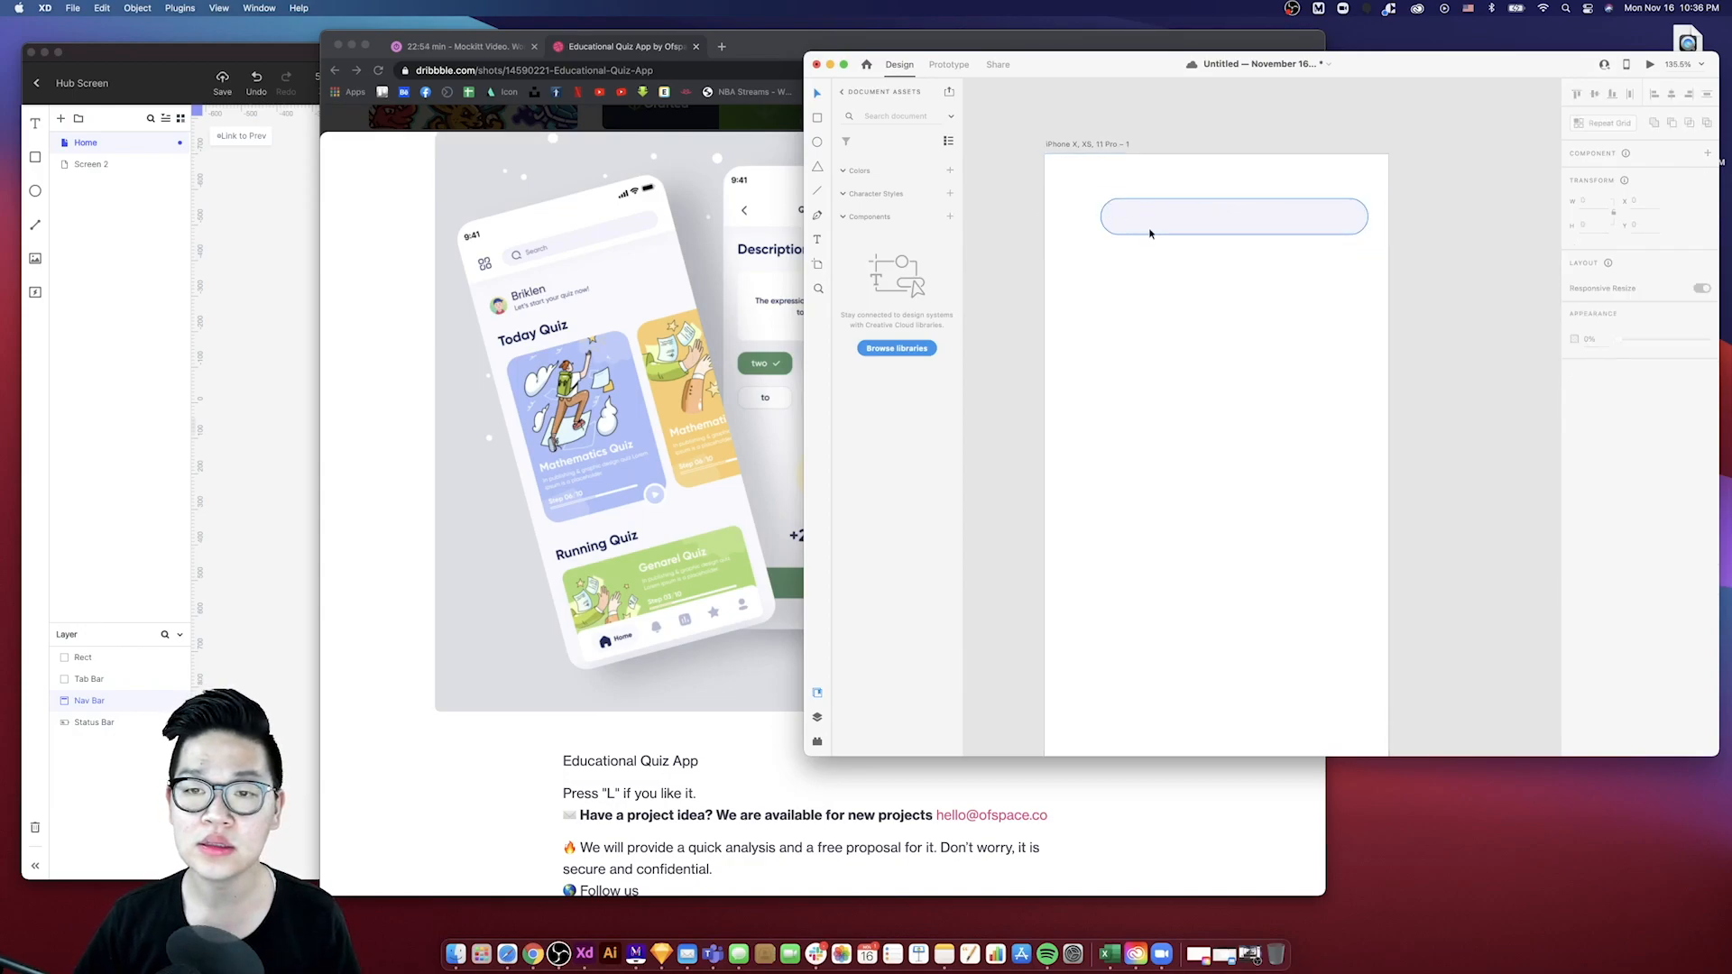
- Show the artboard's layout grid and set its margin to 16
click(1169, 235)
scroll(1182, 248, down, 3)
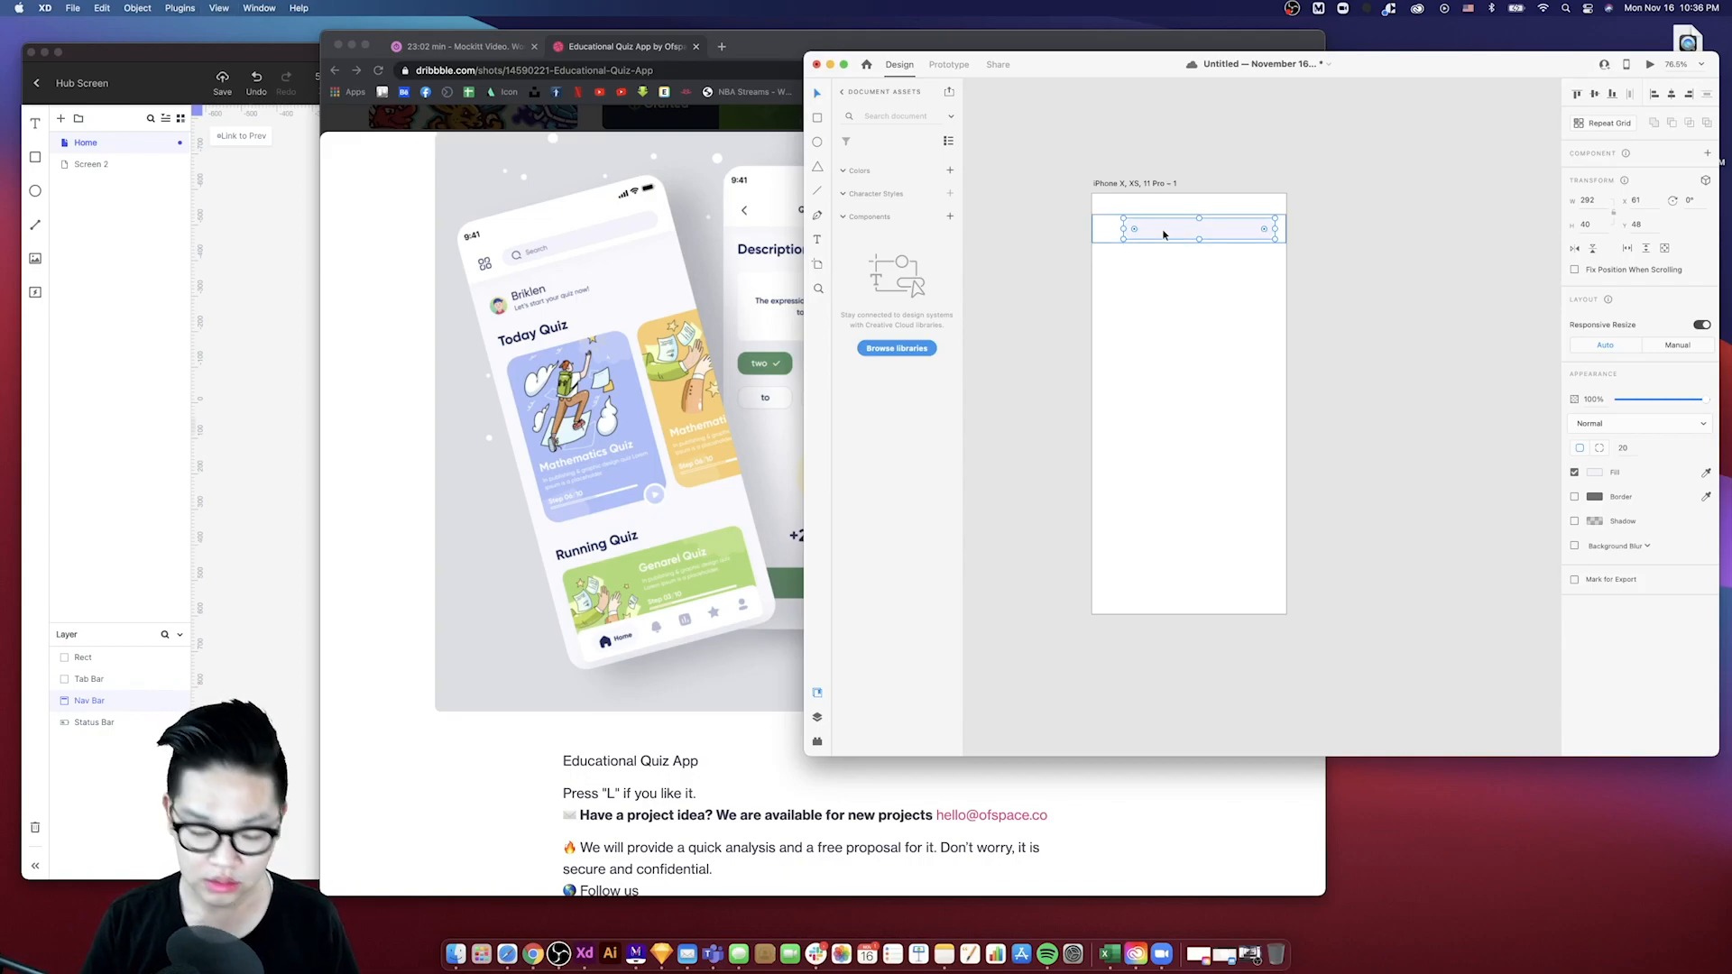
key(shift+super+apostrophe)
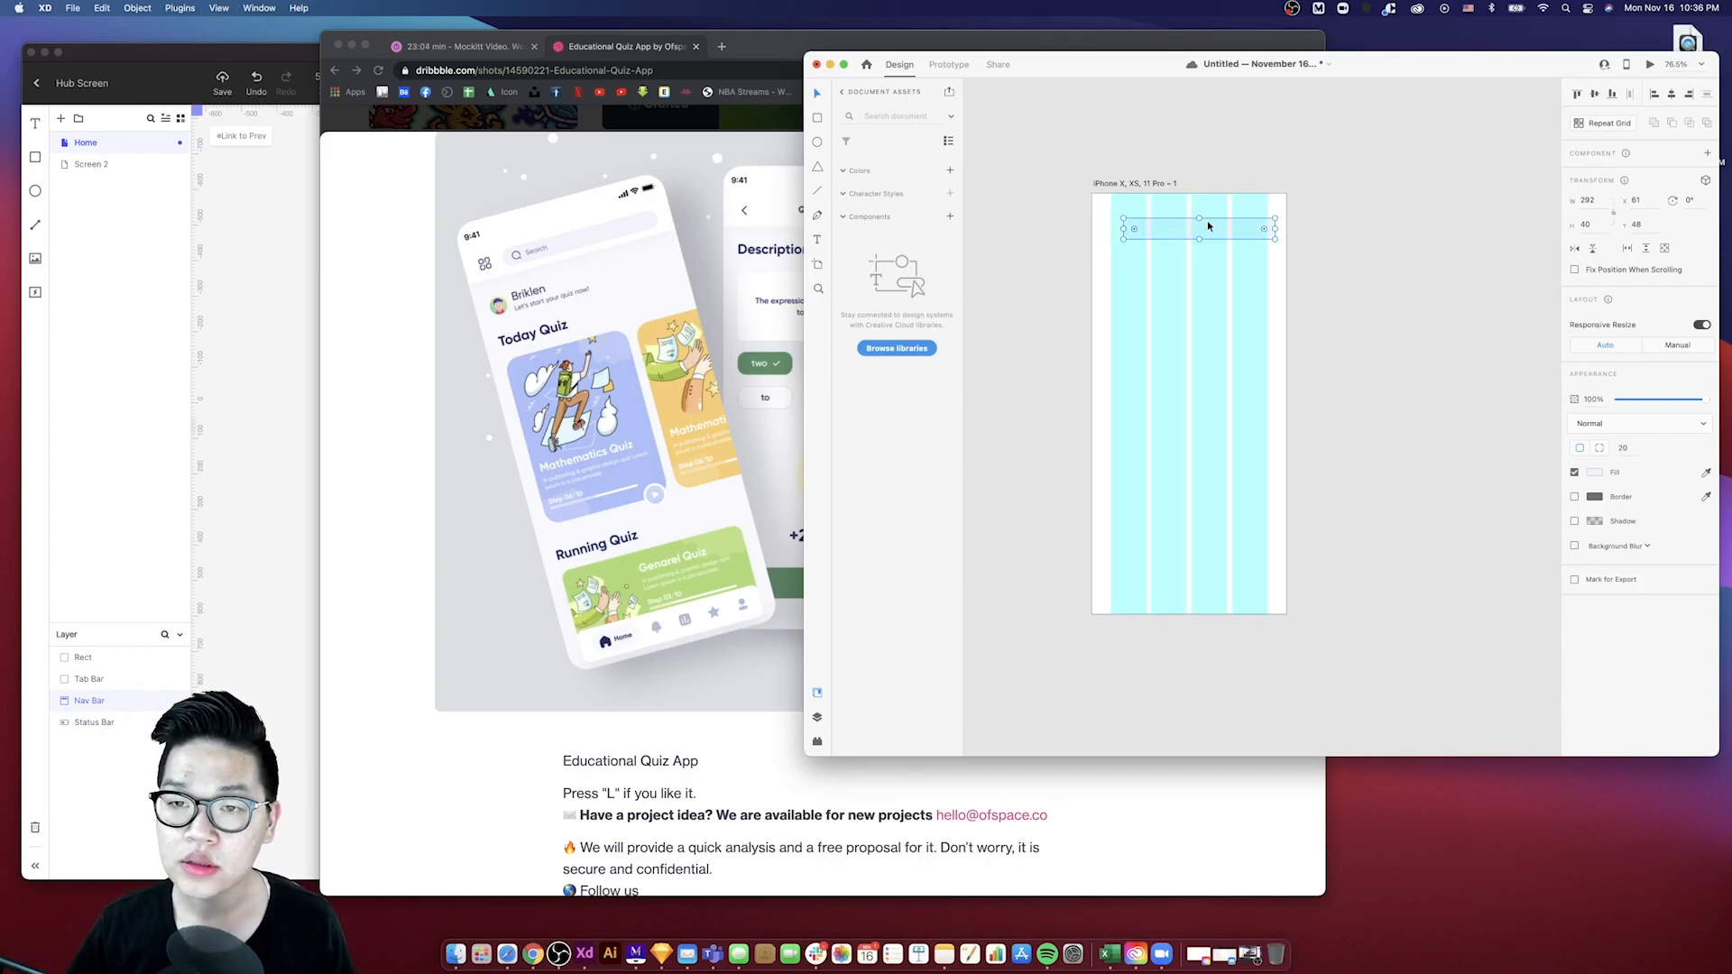
scroll(1209, 224, up, 5)
scroll(1242, 241, down, 3)
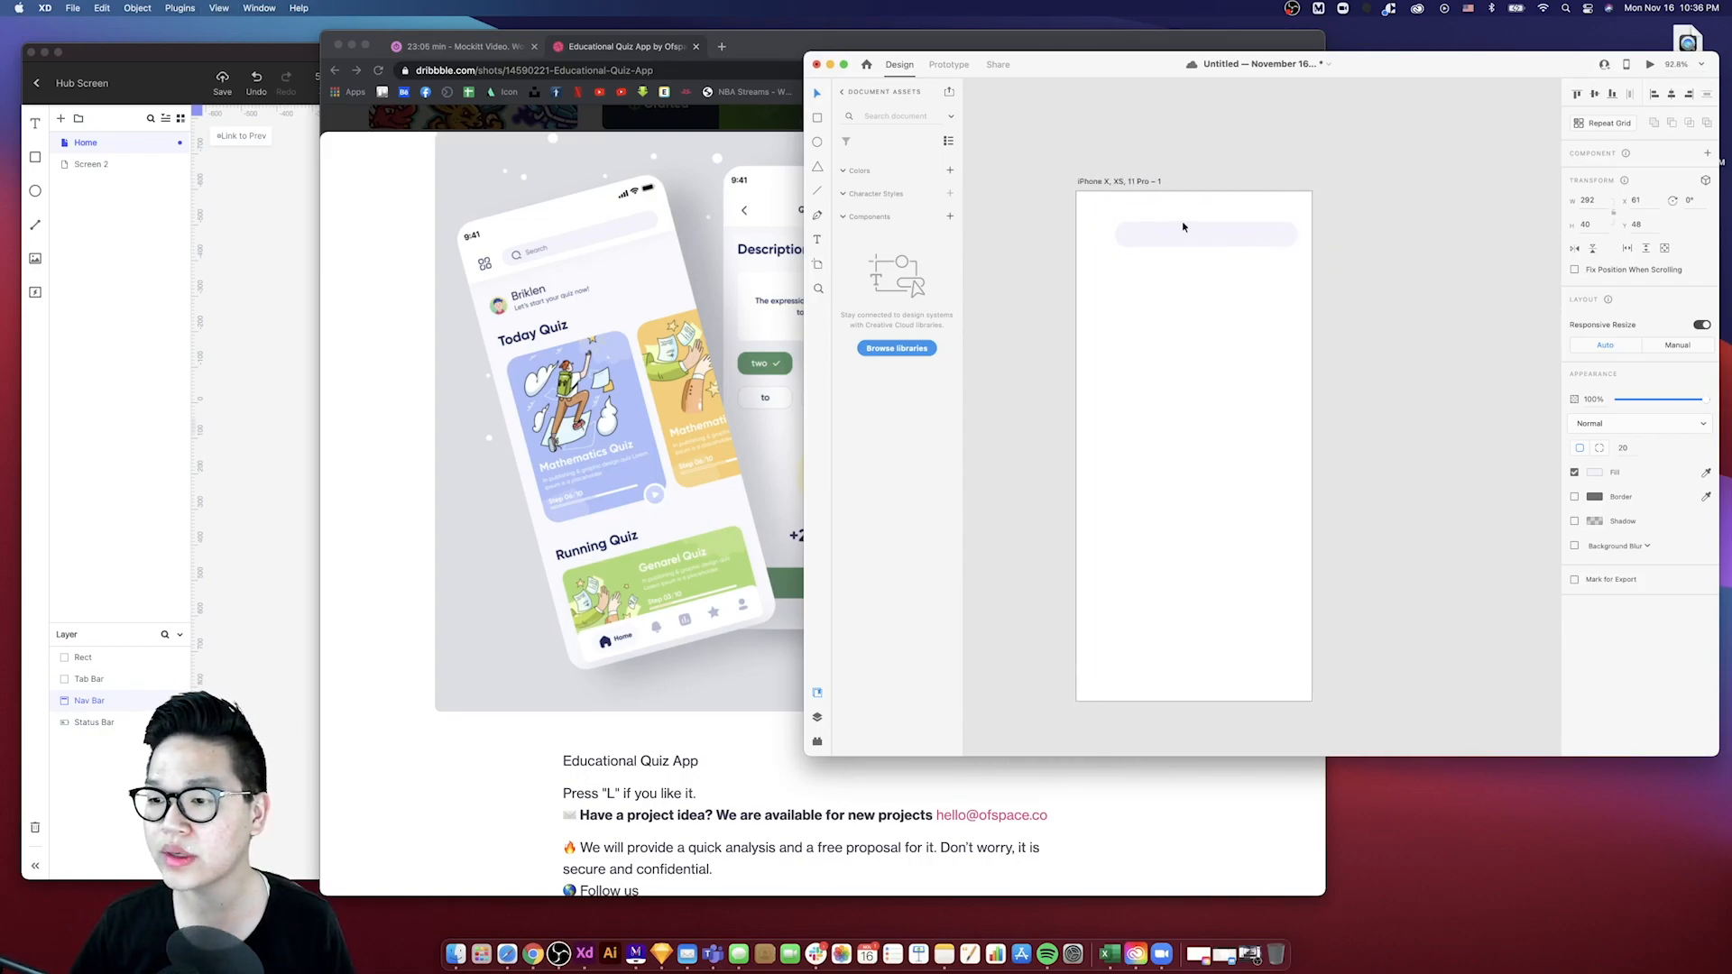
click(1148, 182)
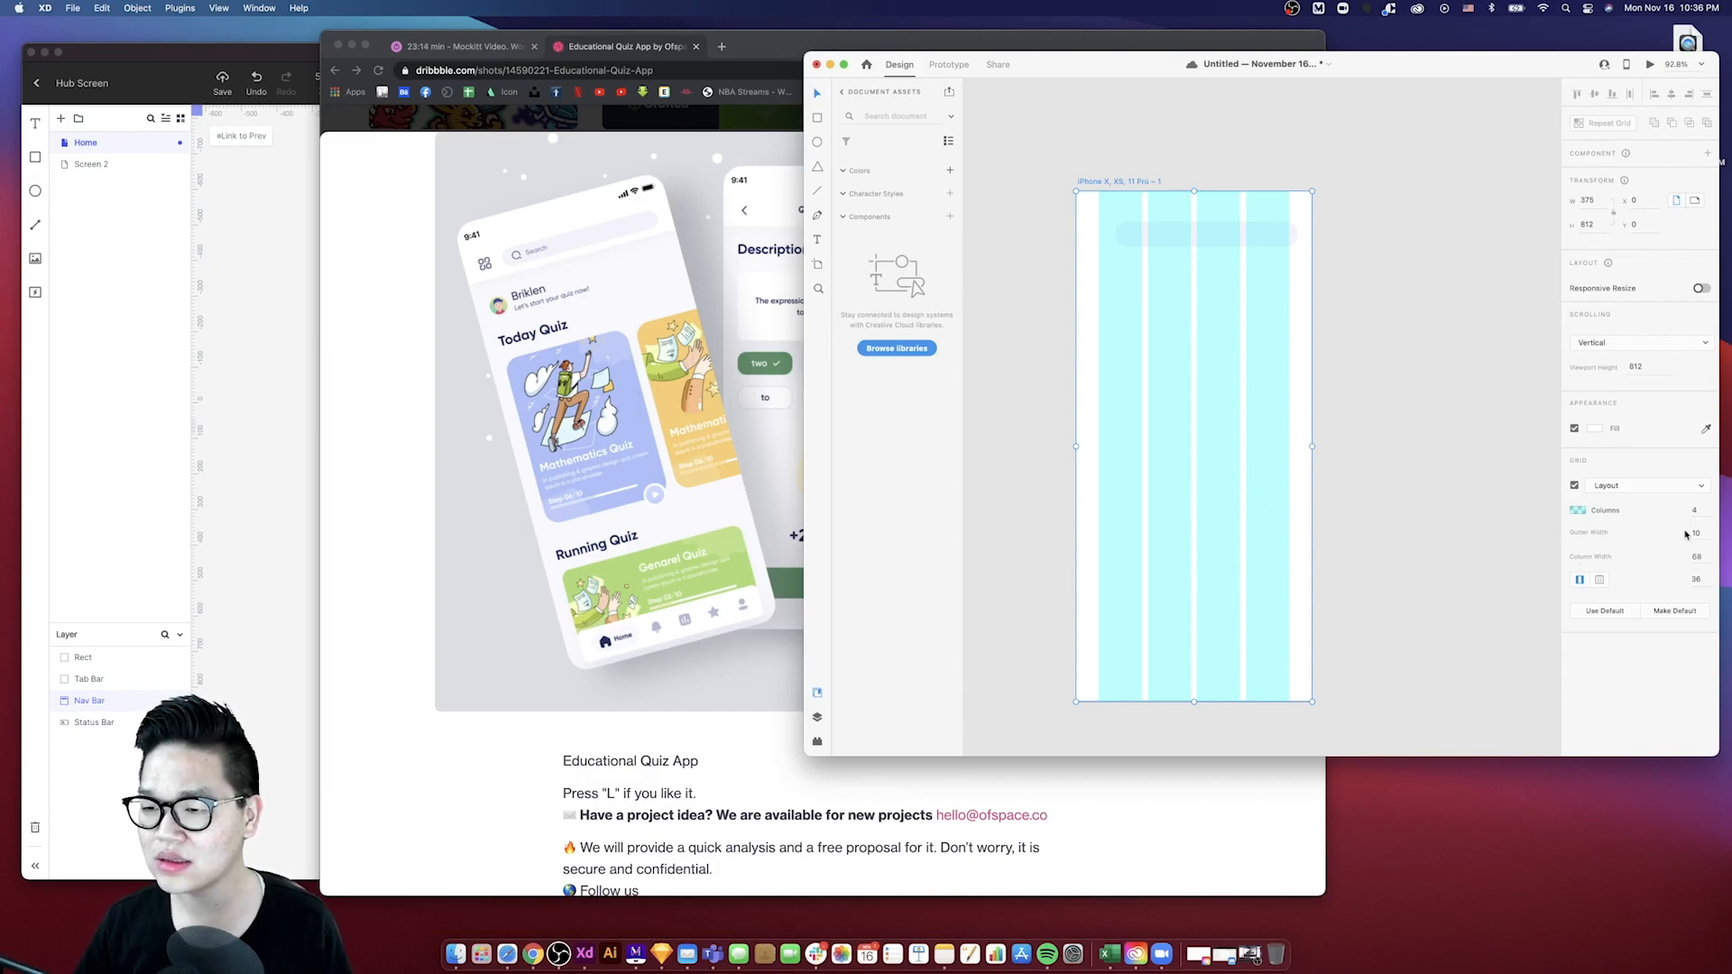
click(1696, 578)
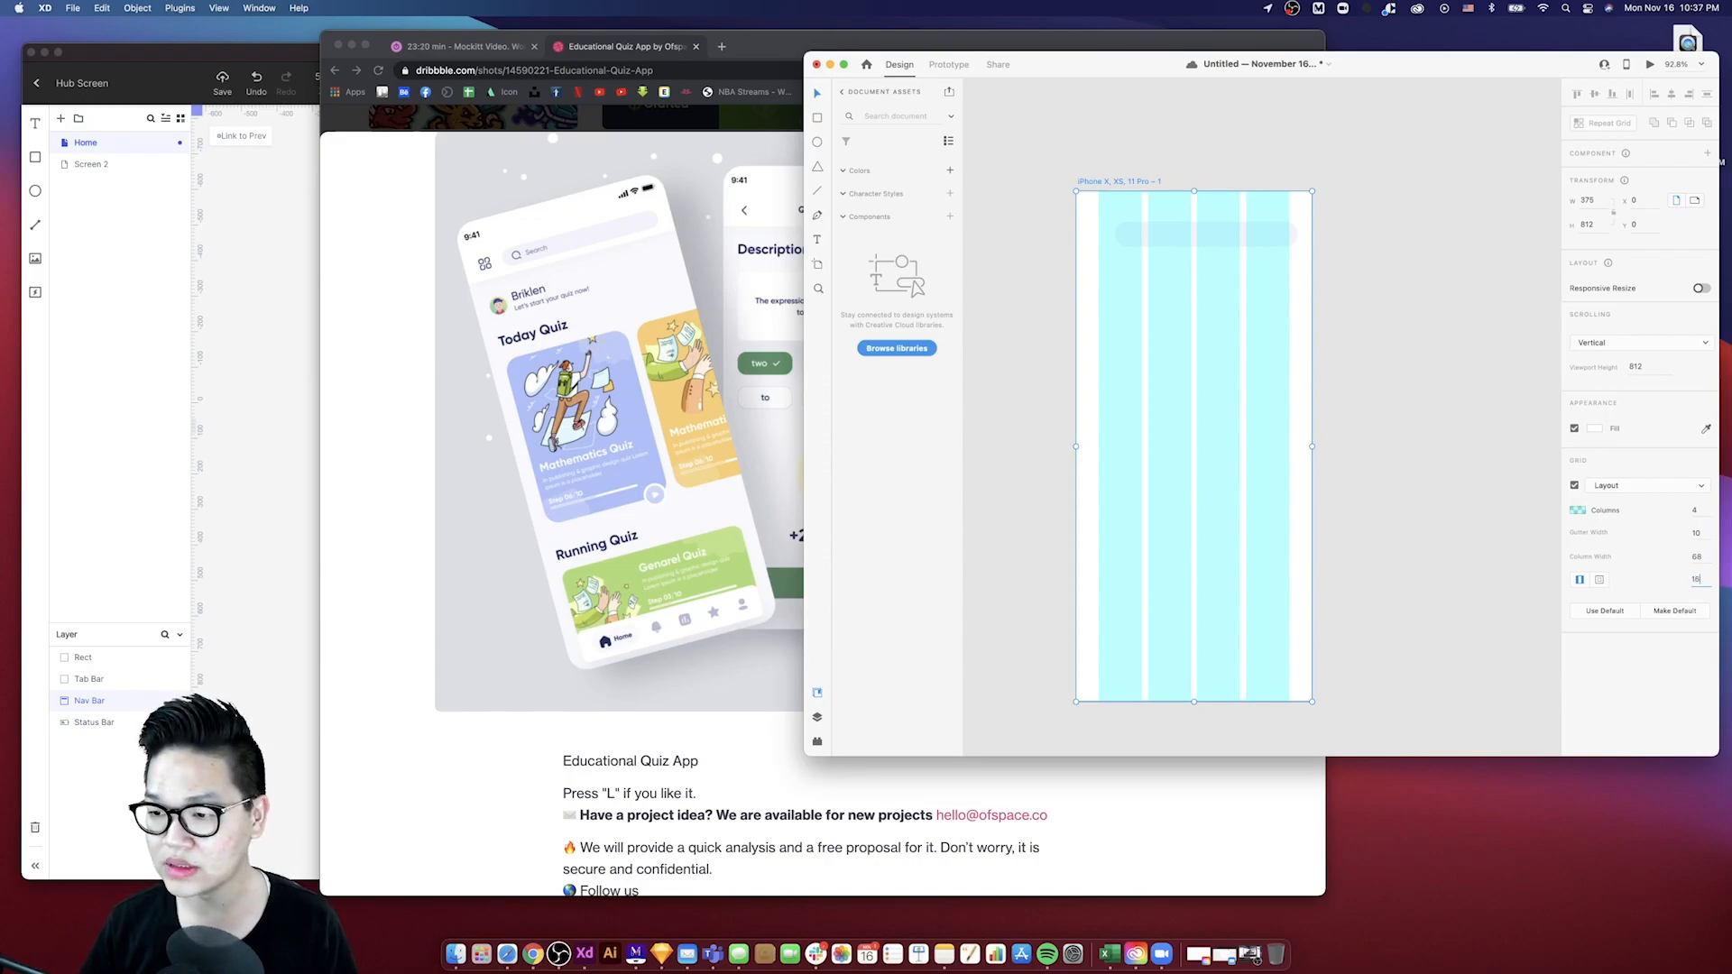
key(Return)
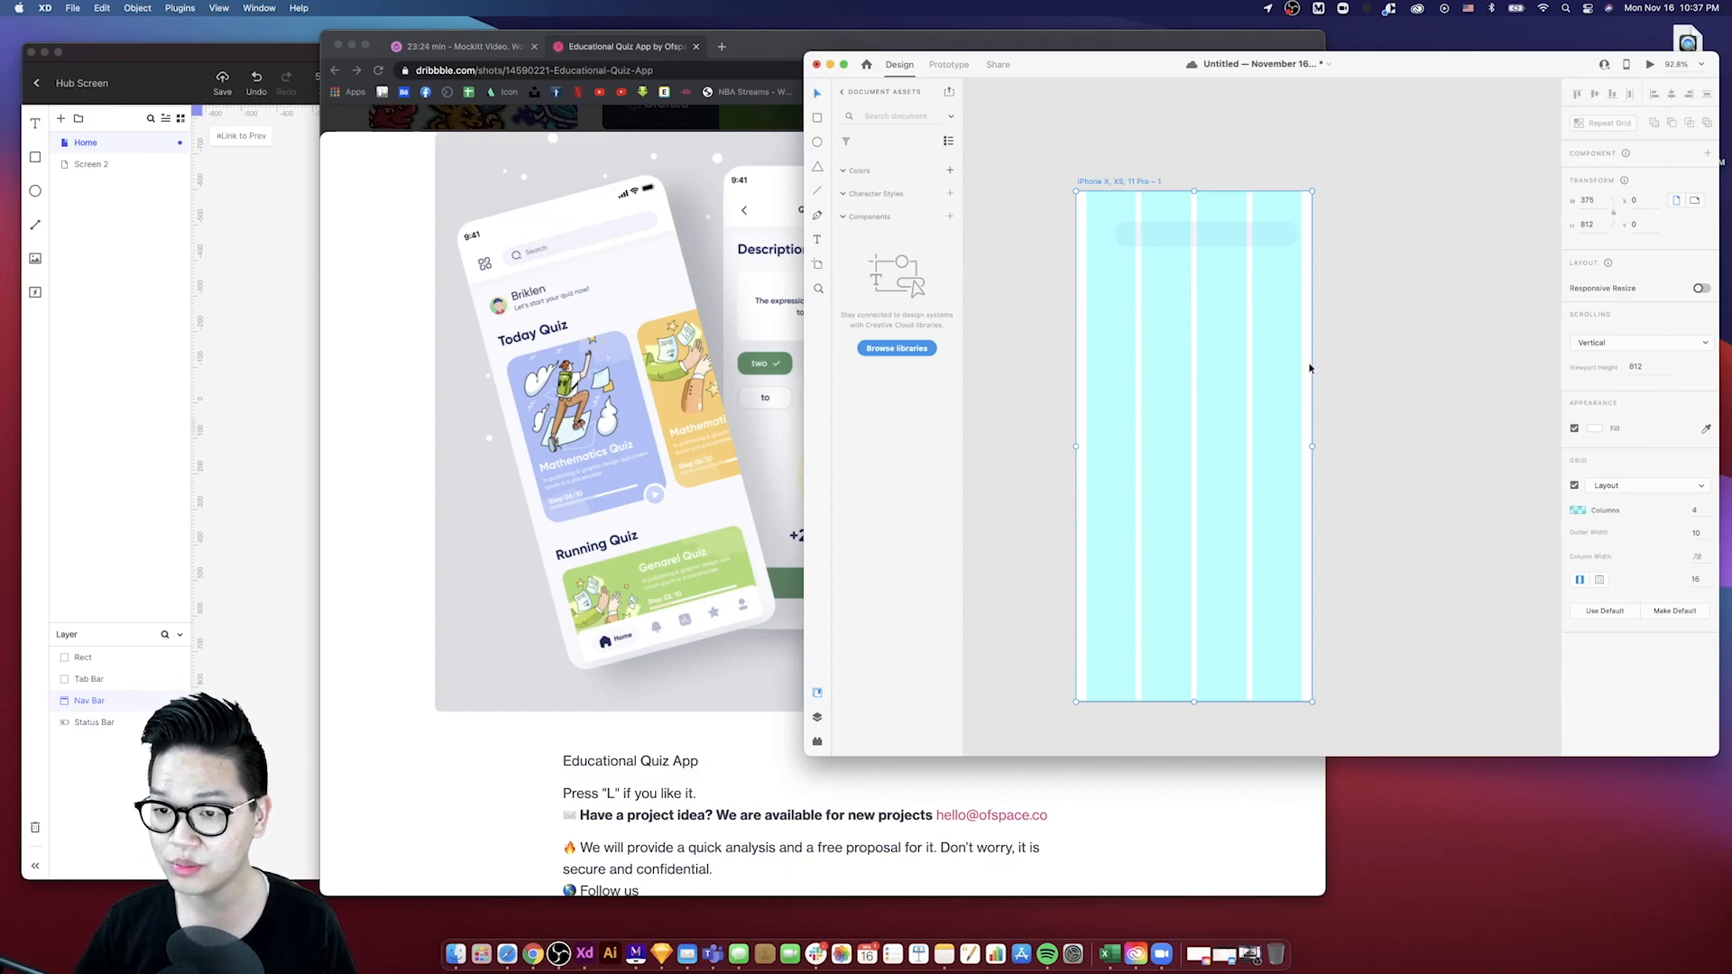
- Duplicate the search pill, move the copy to the left margin, and set its width to 40
click(1197, 249)
drag(1205, 243, 1202, 241)
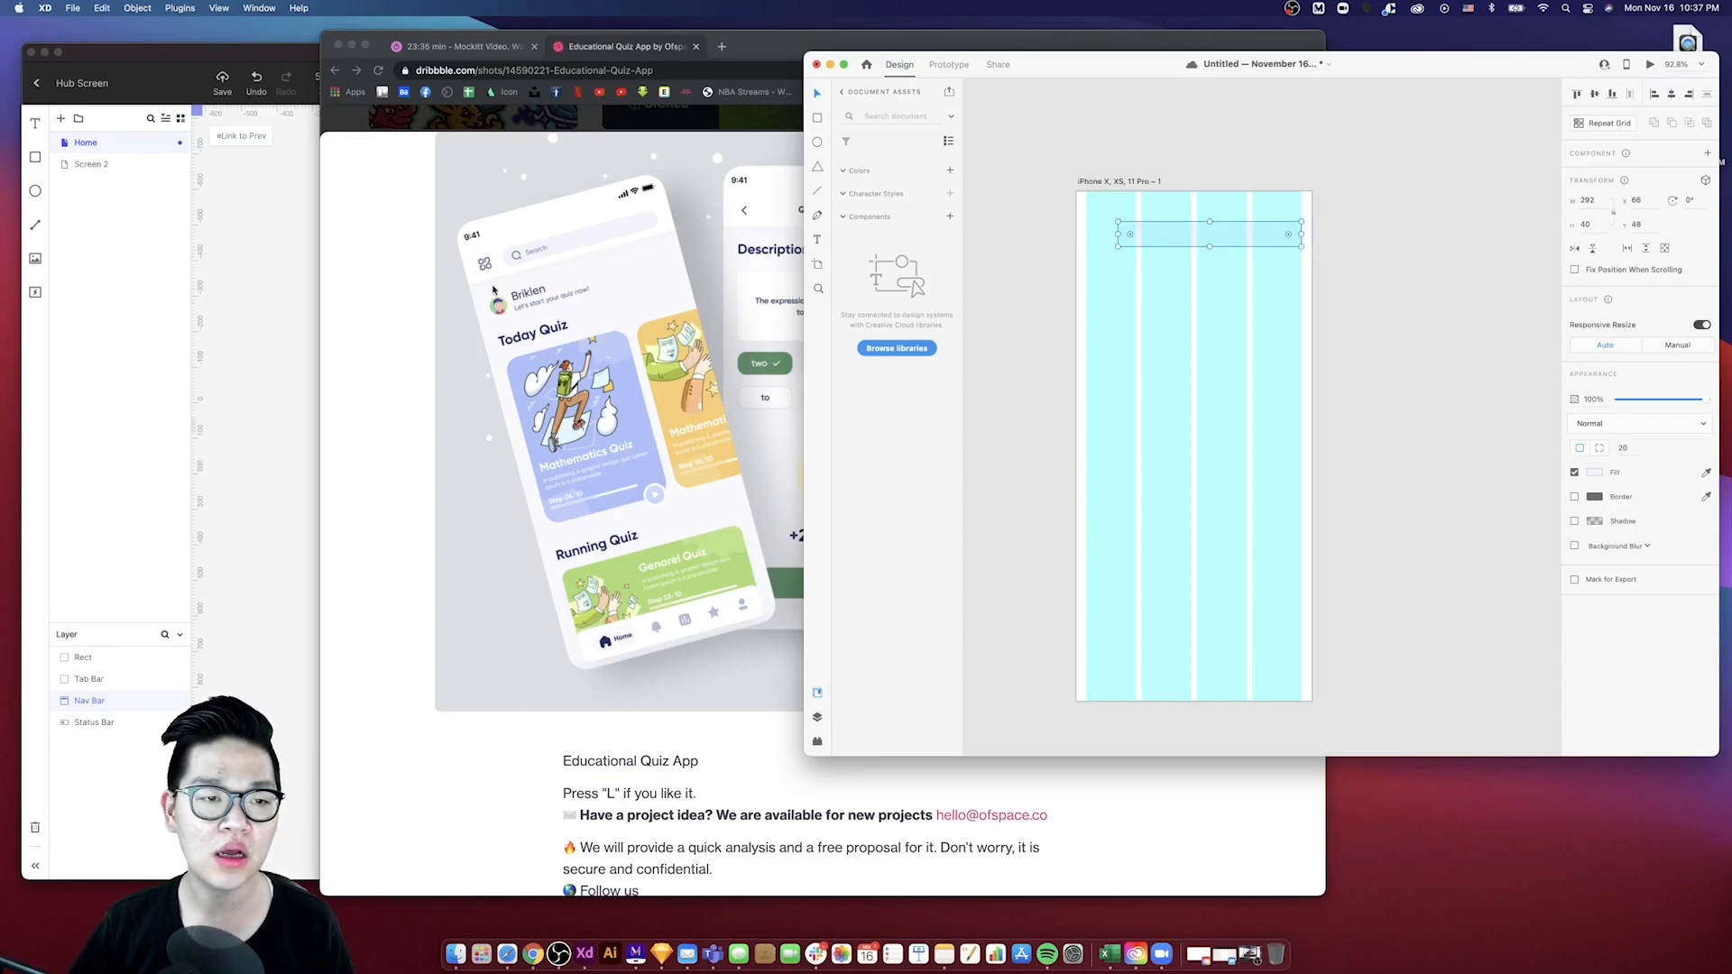
drag(1282, 241, 1251, 243)
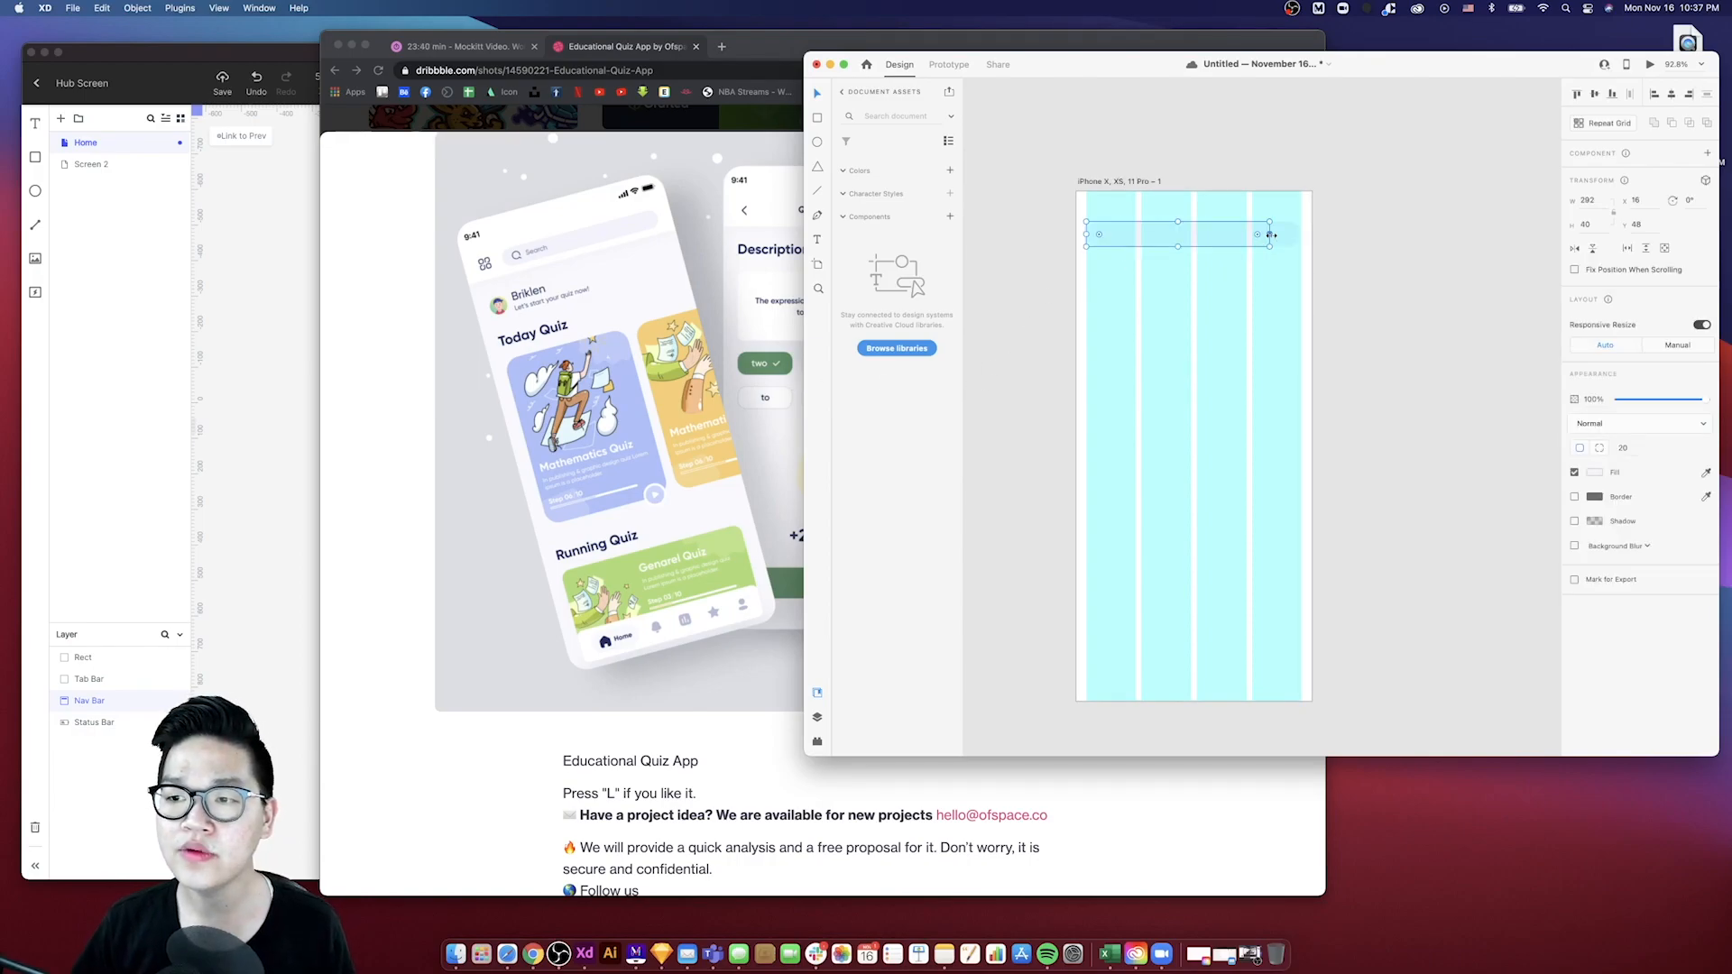
click(1587, 201)
key(Return)
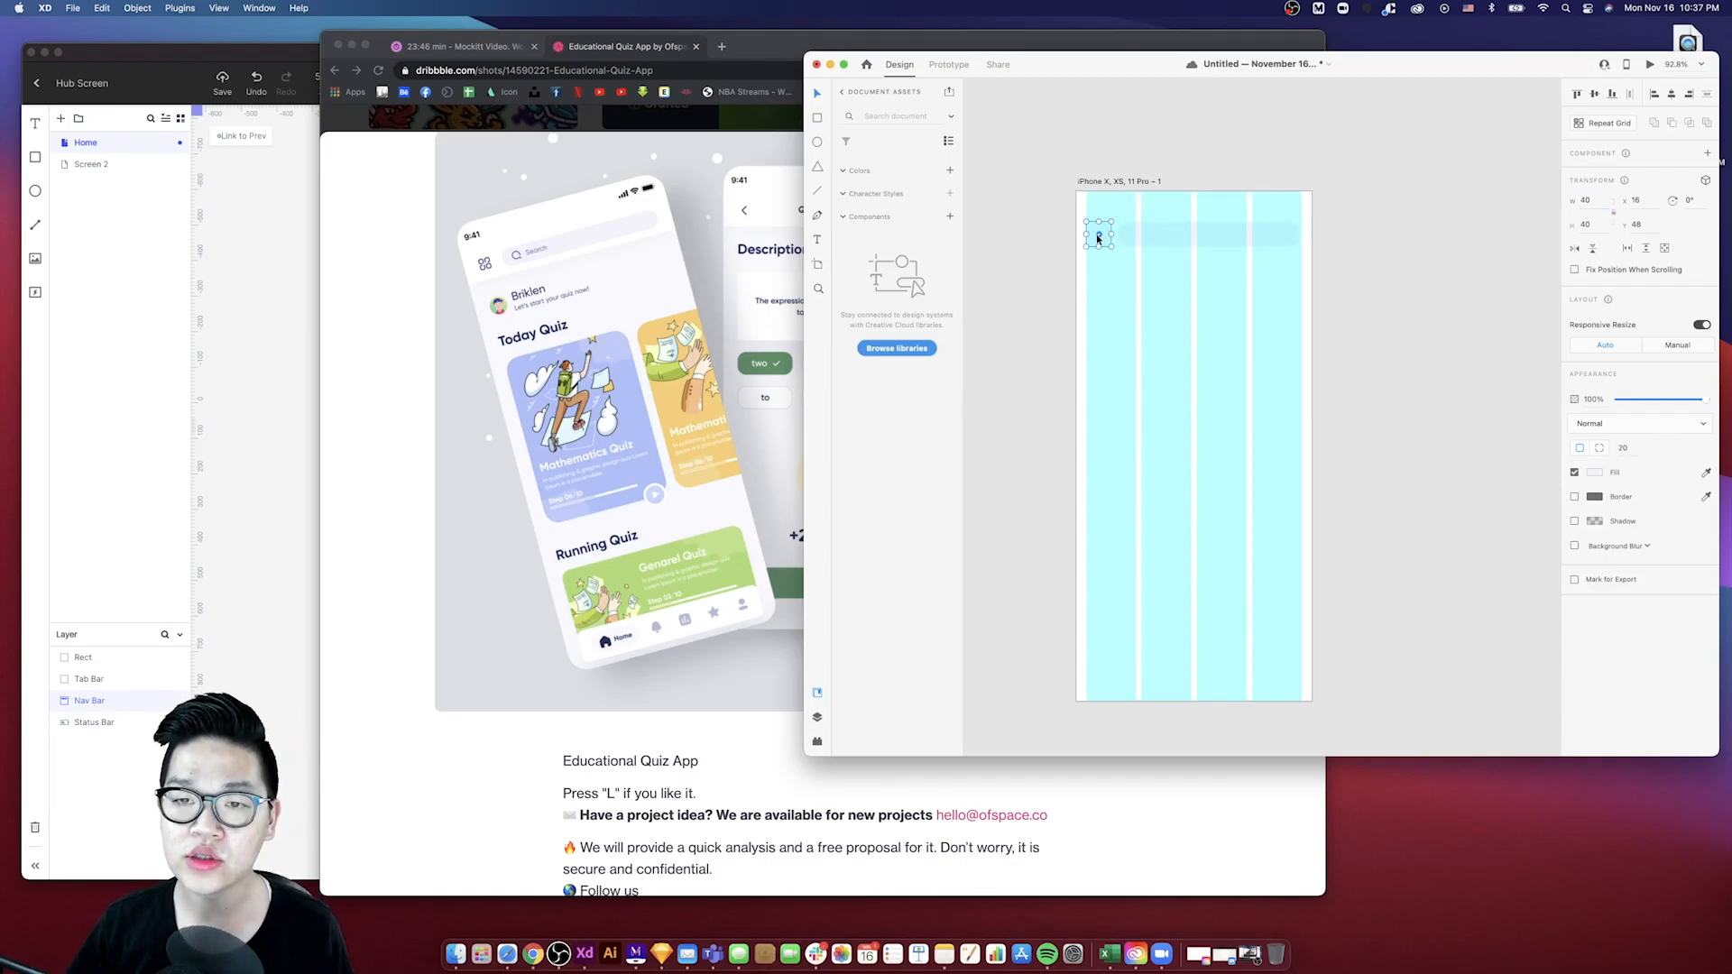
- Remove the fill from the small 40 × 40 button square
scroll(1098, 239, up, 5)
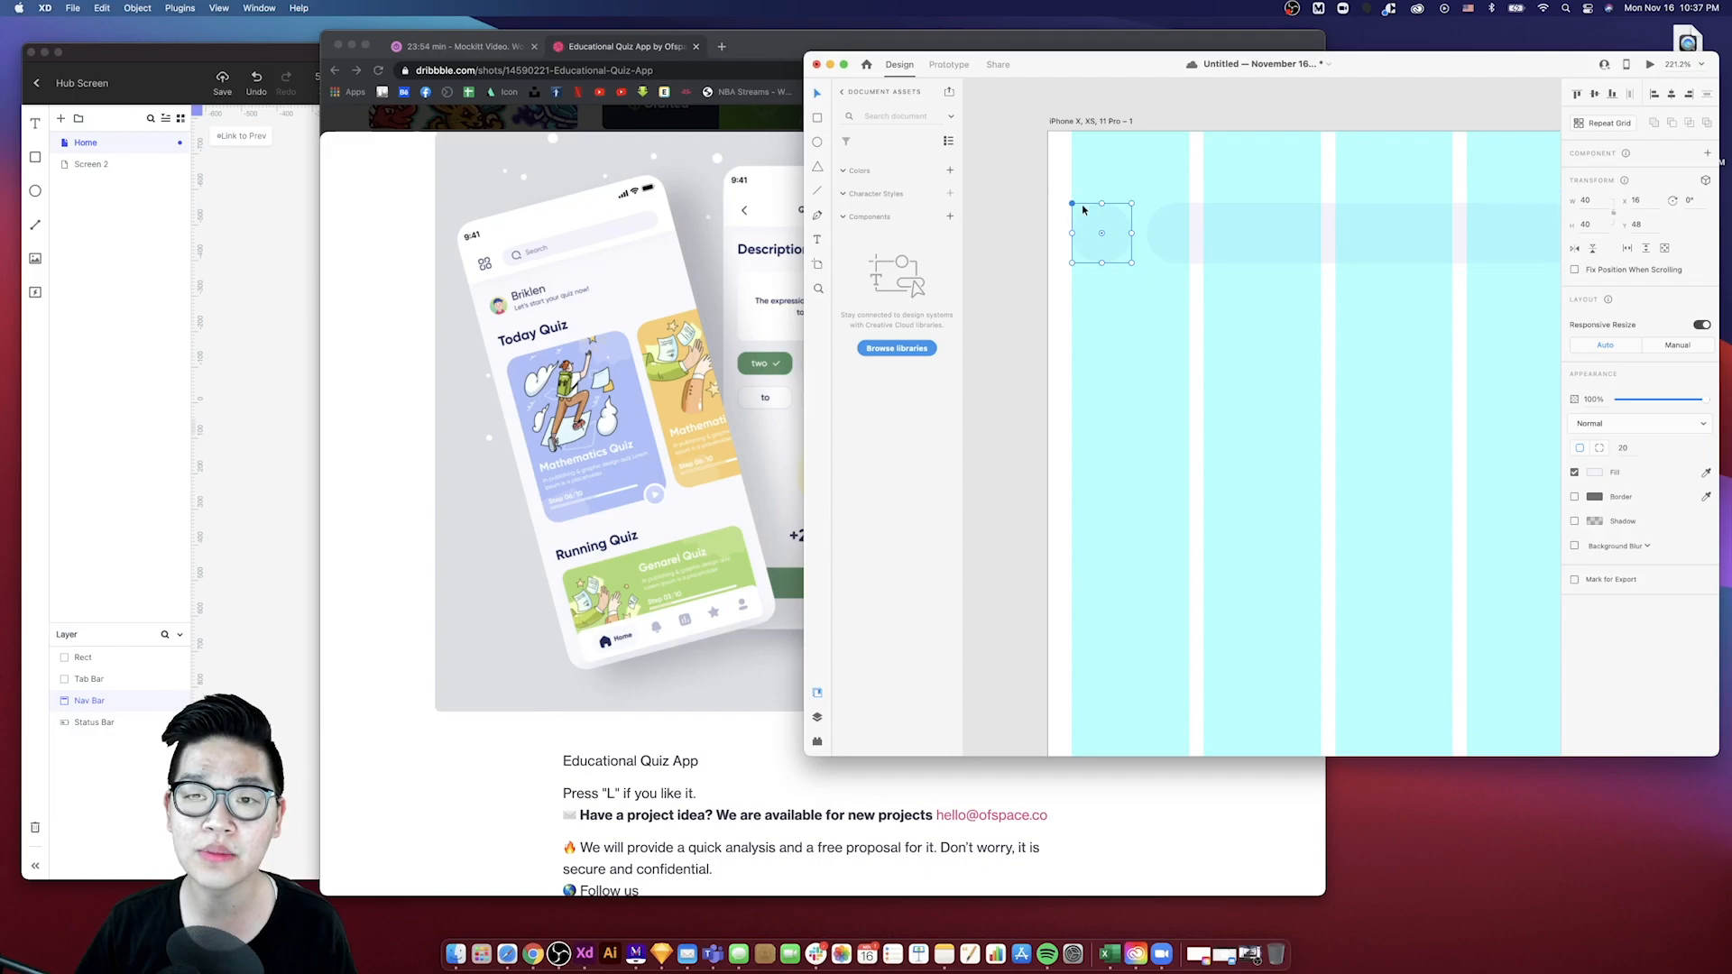
scroll(1100, 233, down, 5)
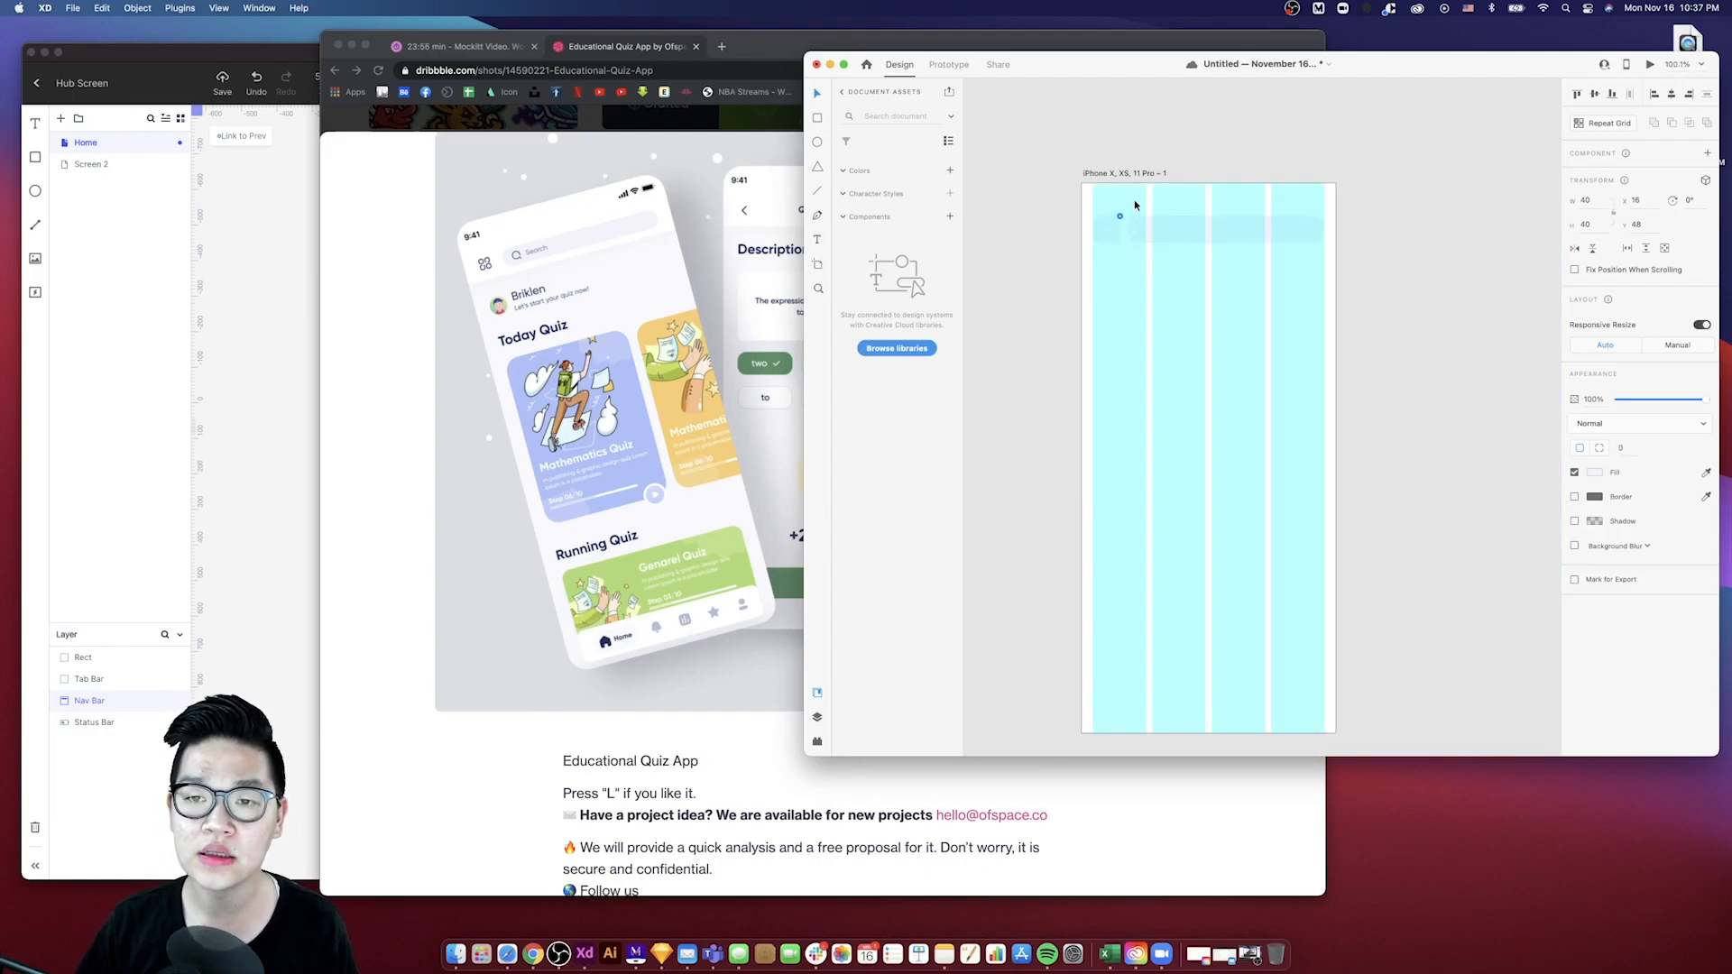
key(Escape)
click(1103, 232)
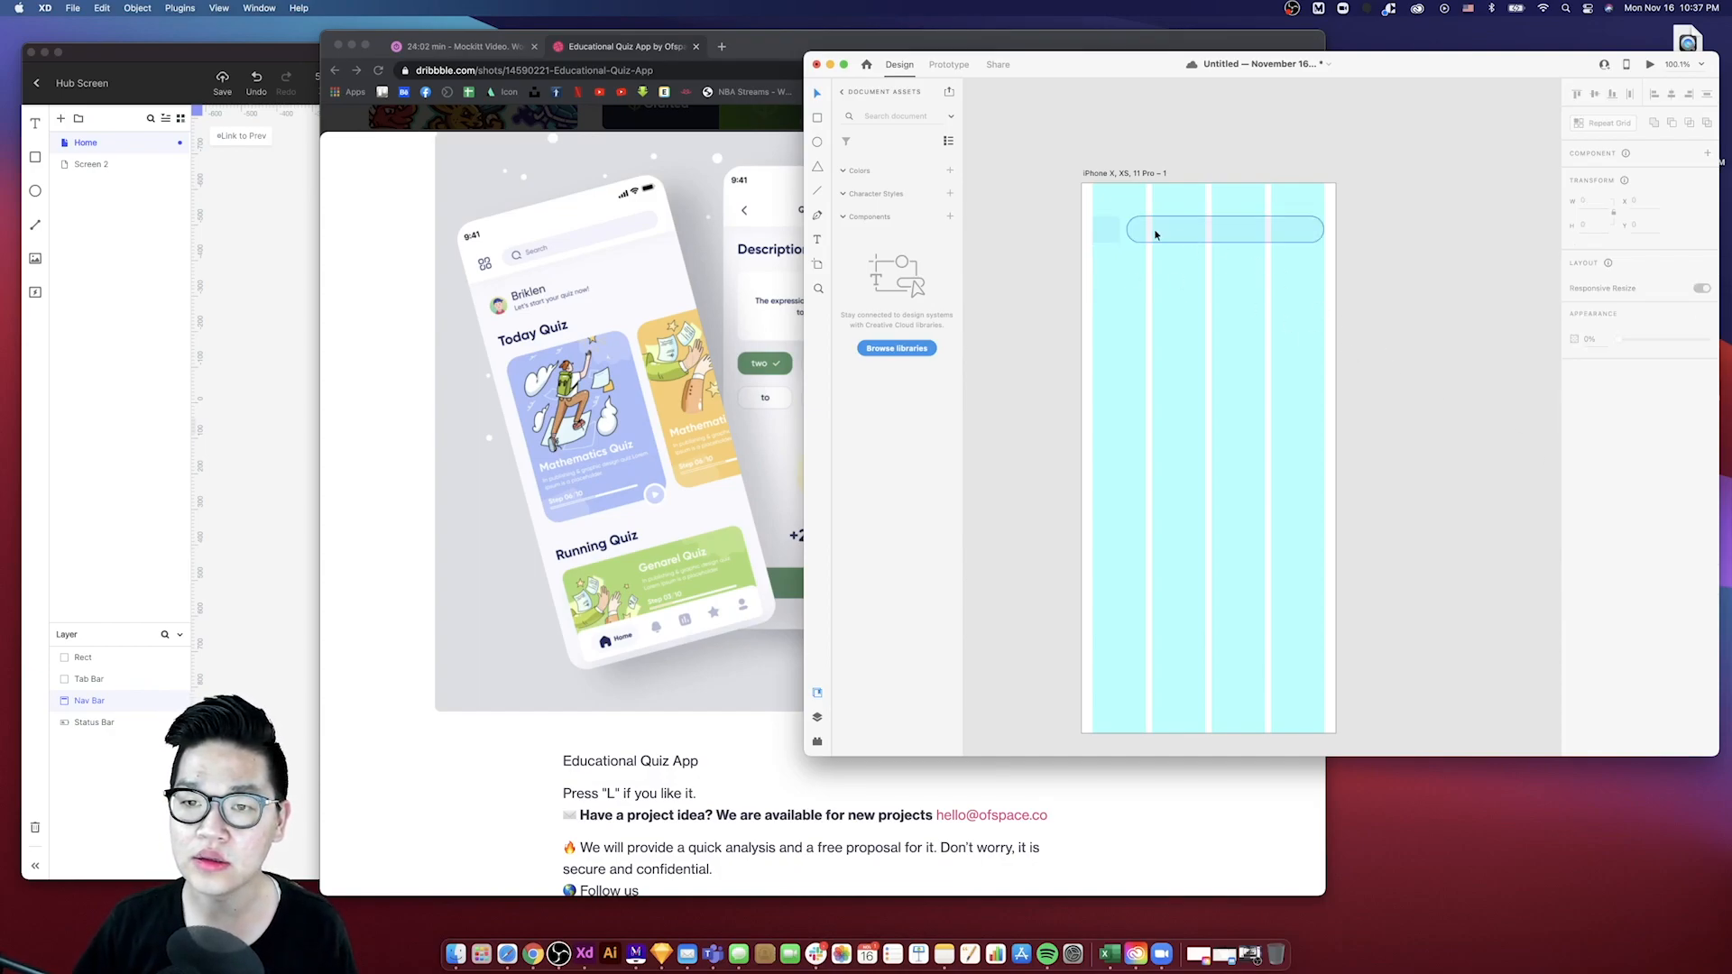
click(1575, 473)
scroll(1123, 293, up, 5)
click(1121, 333)
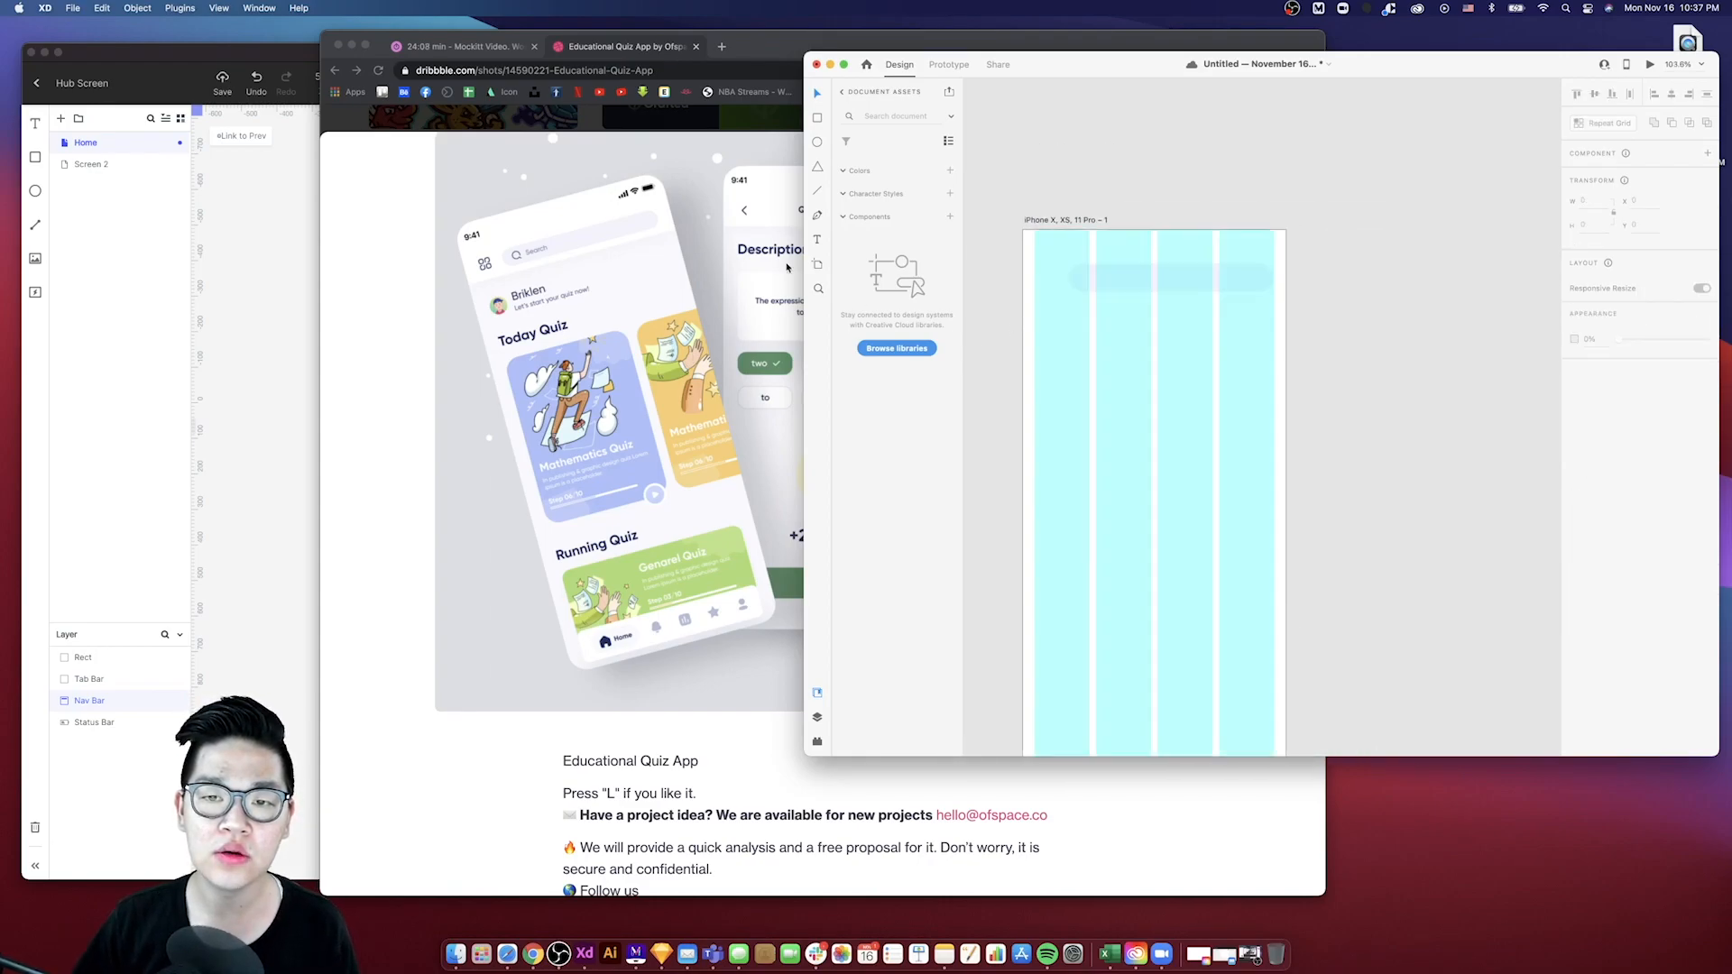
- Open Feather Icons in a new browser tab and search for a menu icon
click(724, 51)
click(722, 47)
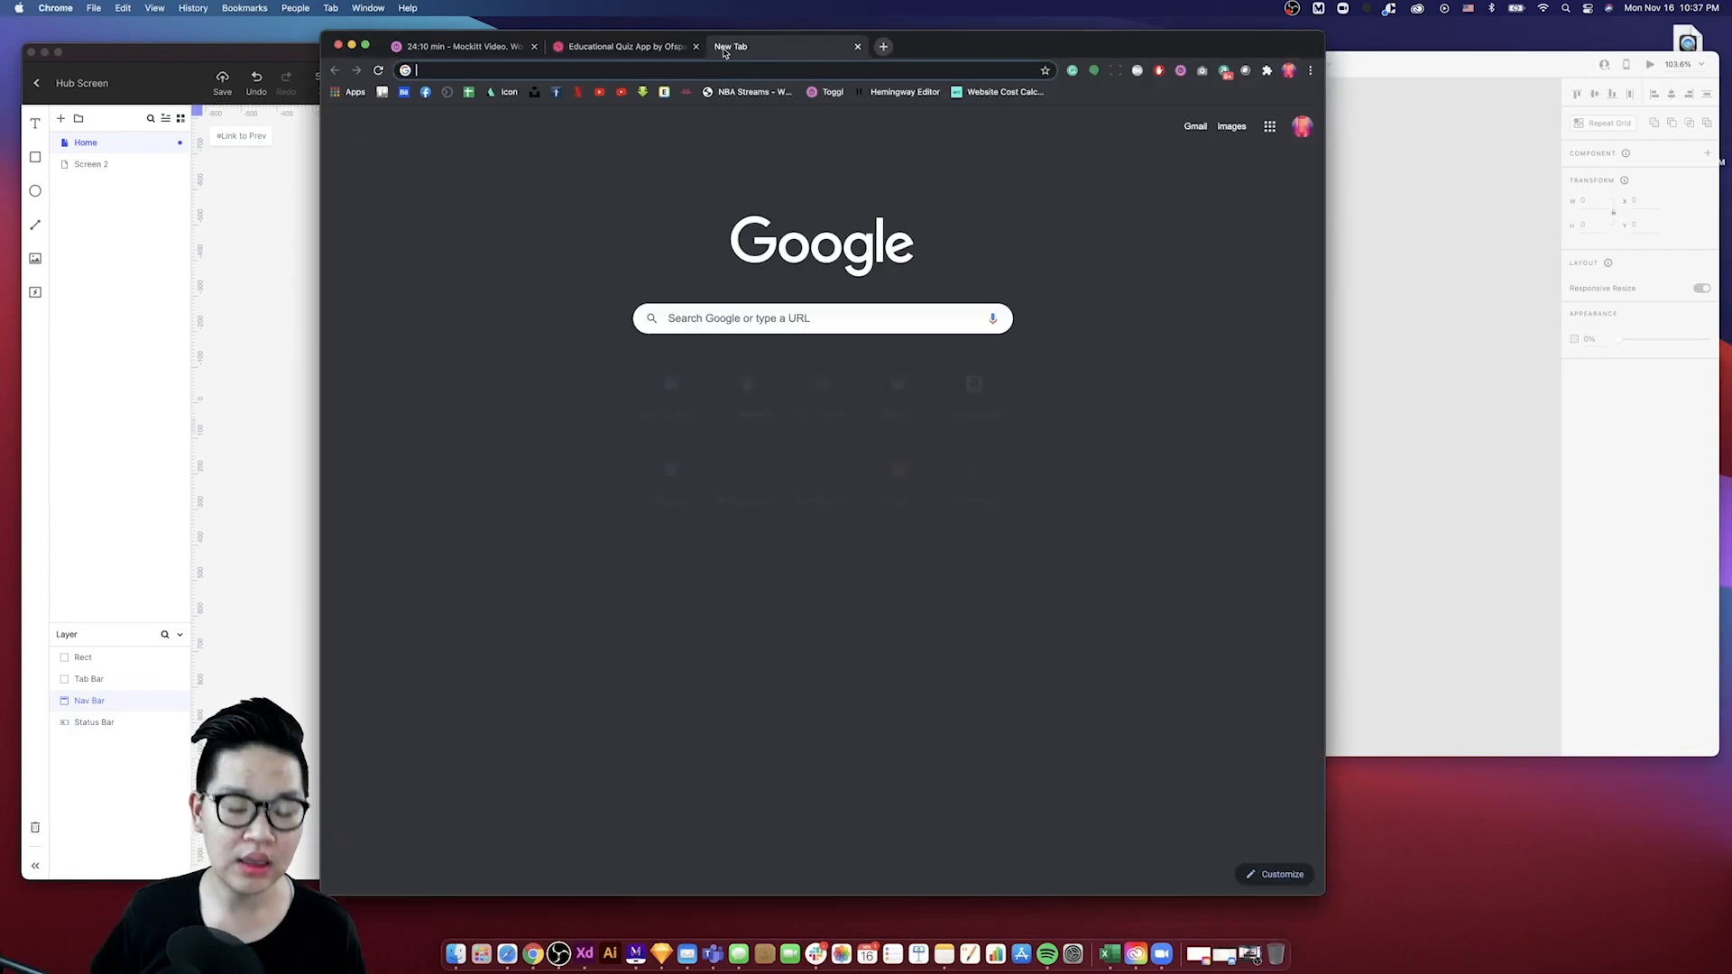
text(fea)
key(Return)
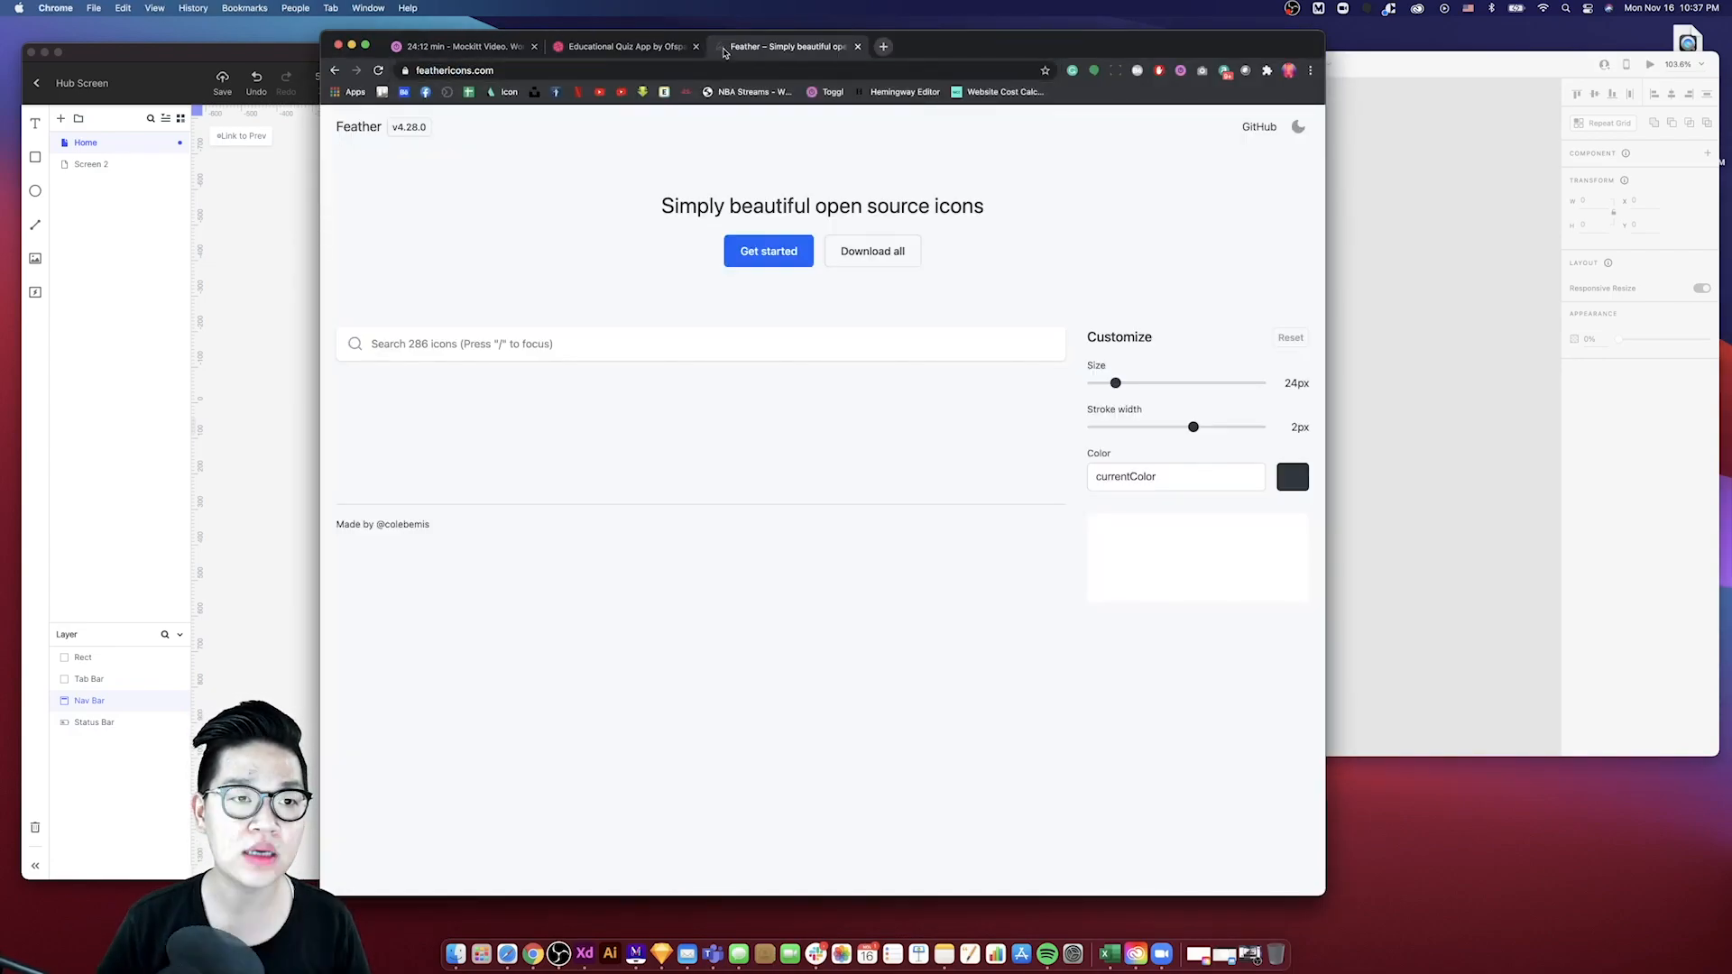
click(601, 342)
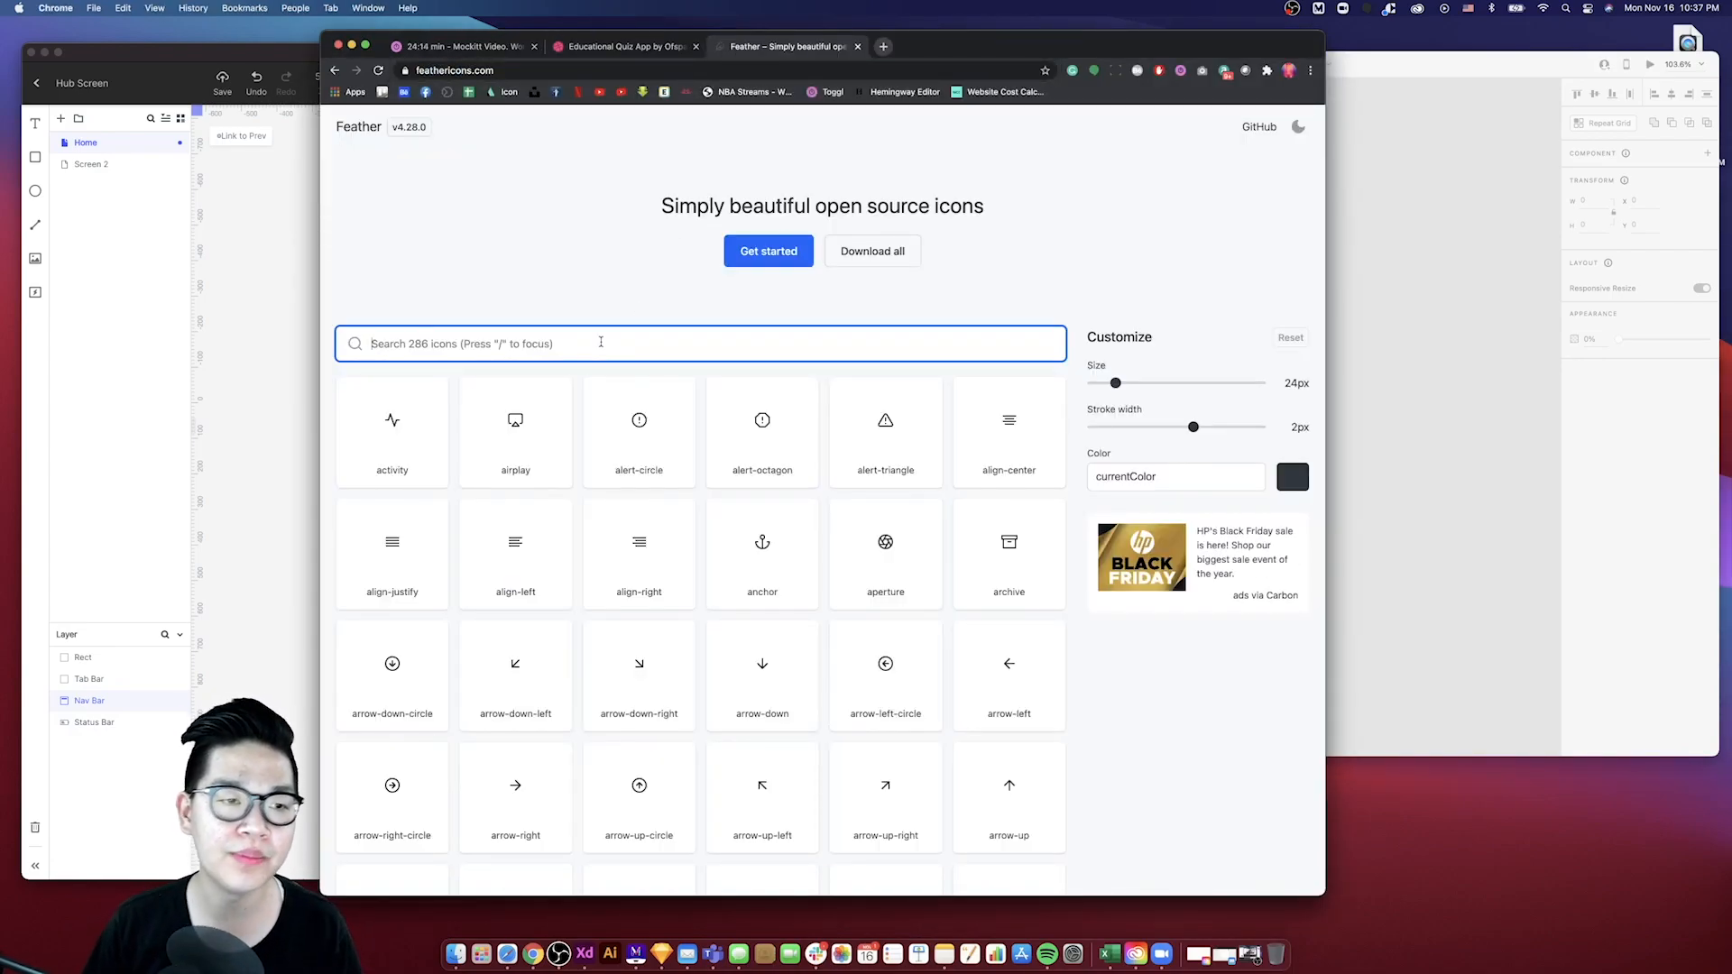
text(menu)
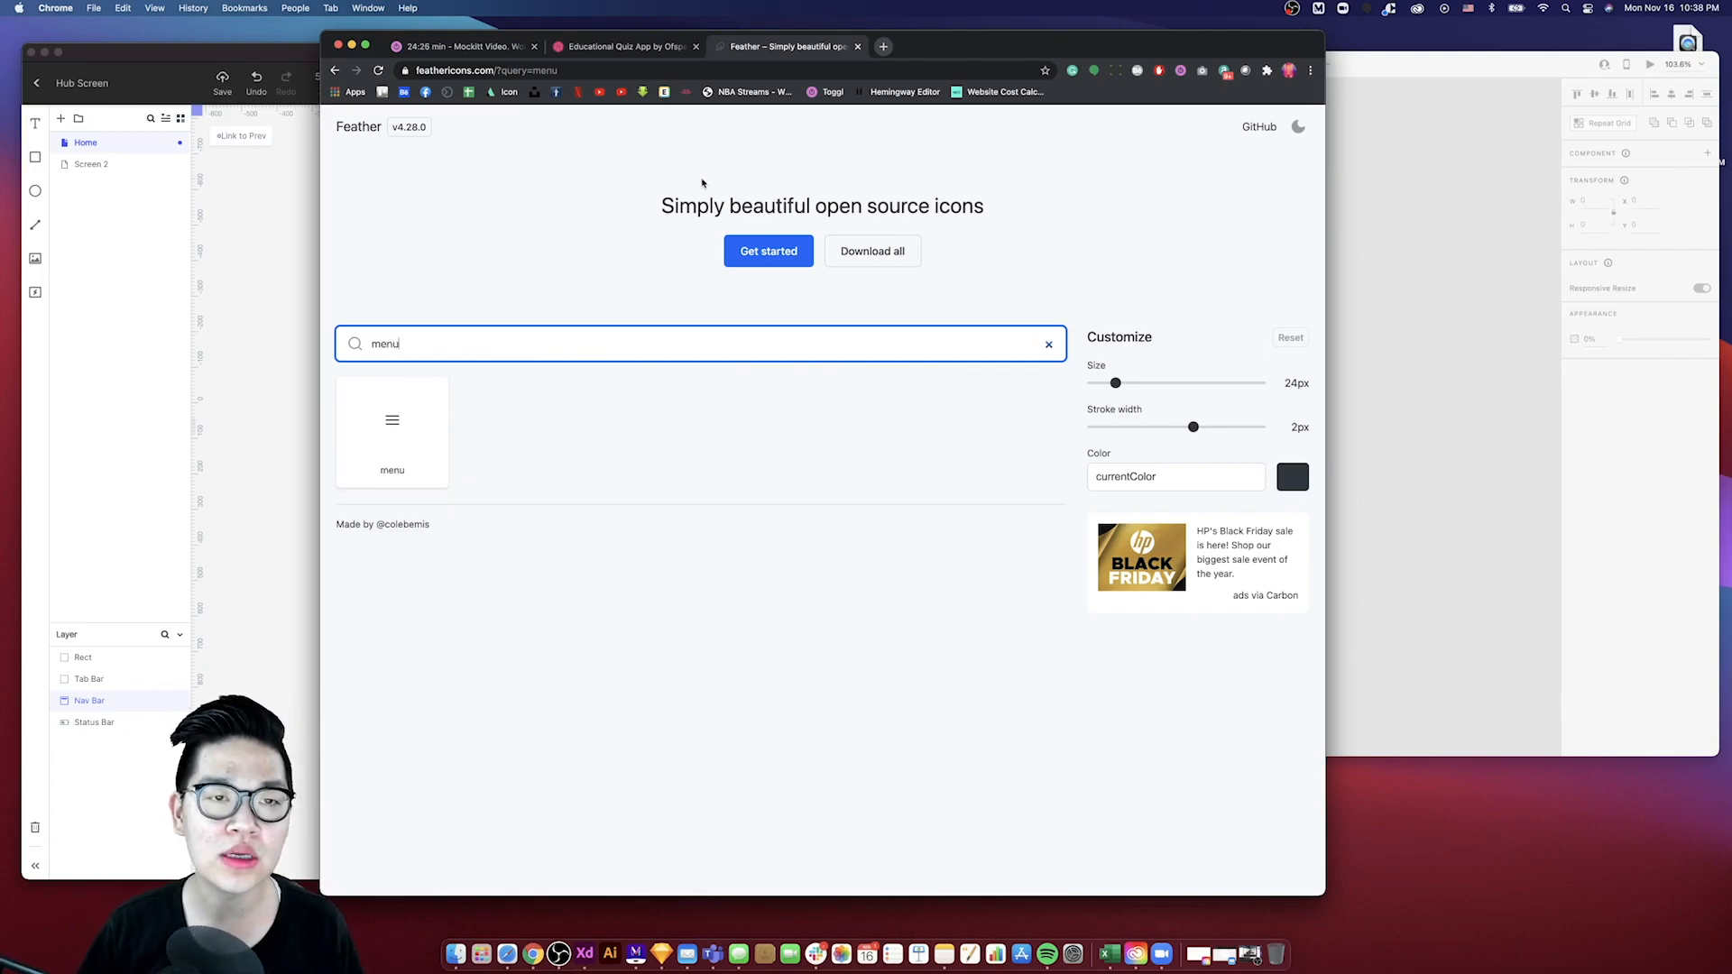
- Save the grid icon from Feather Icons as grid.svg in Downloads
drag(1280, 51, 1332, 58)
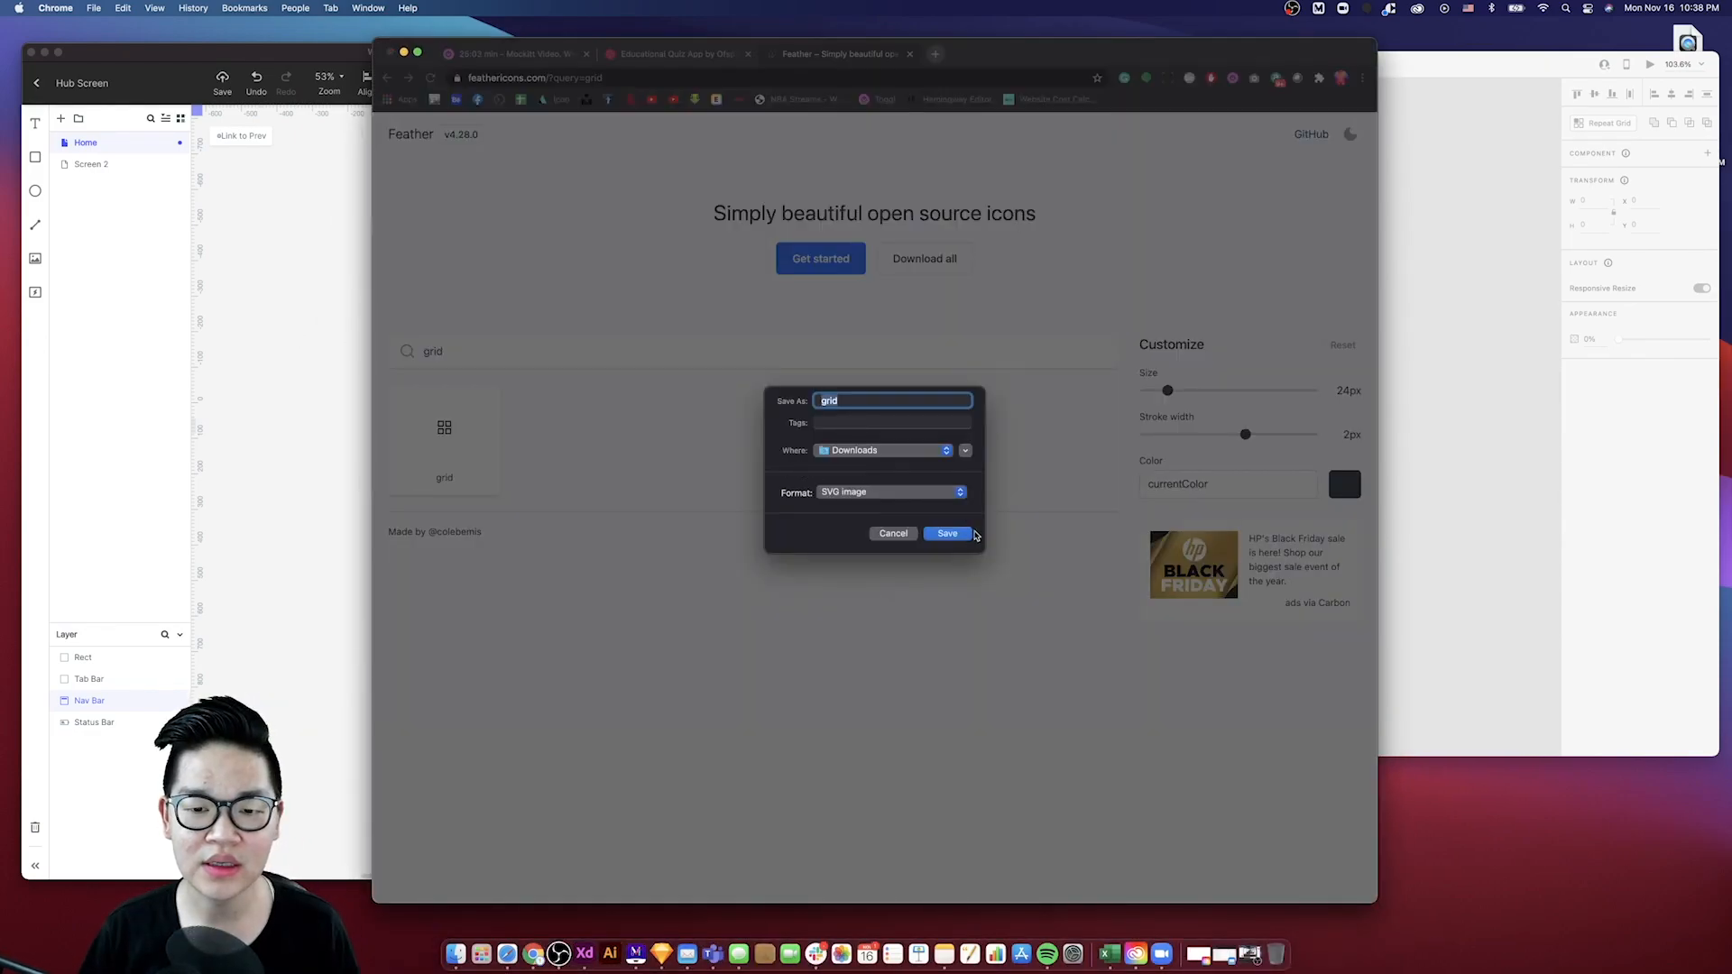
click(947, 534)
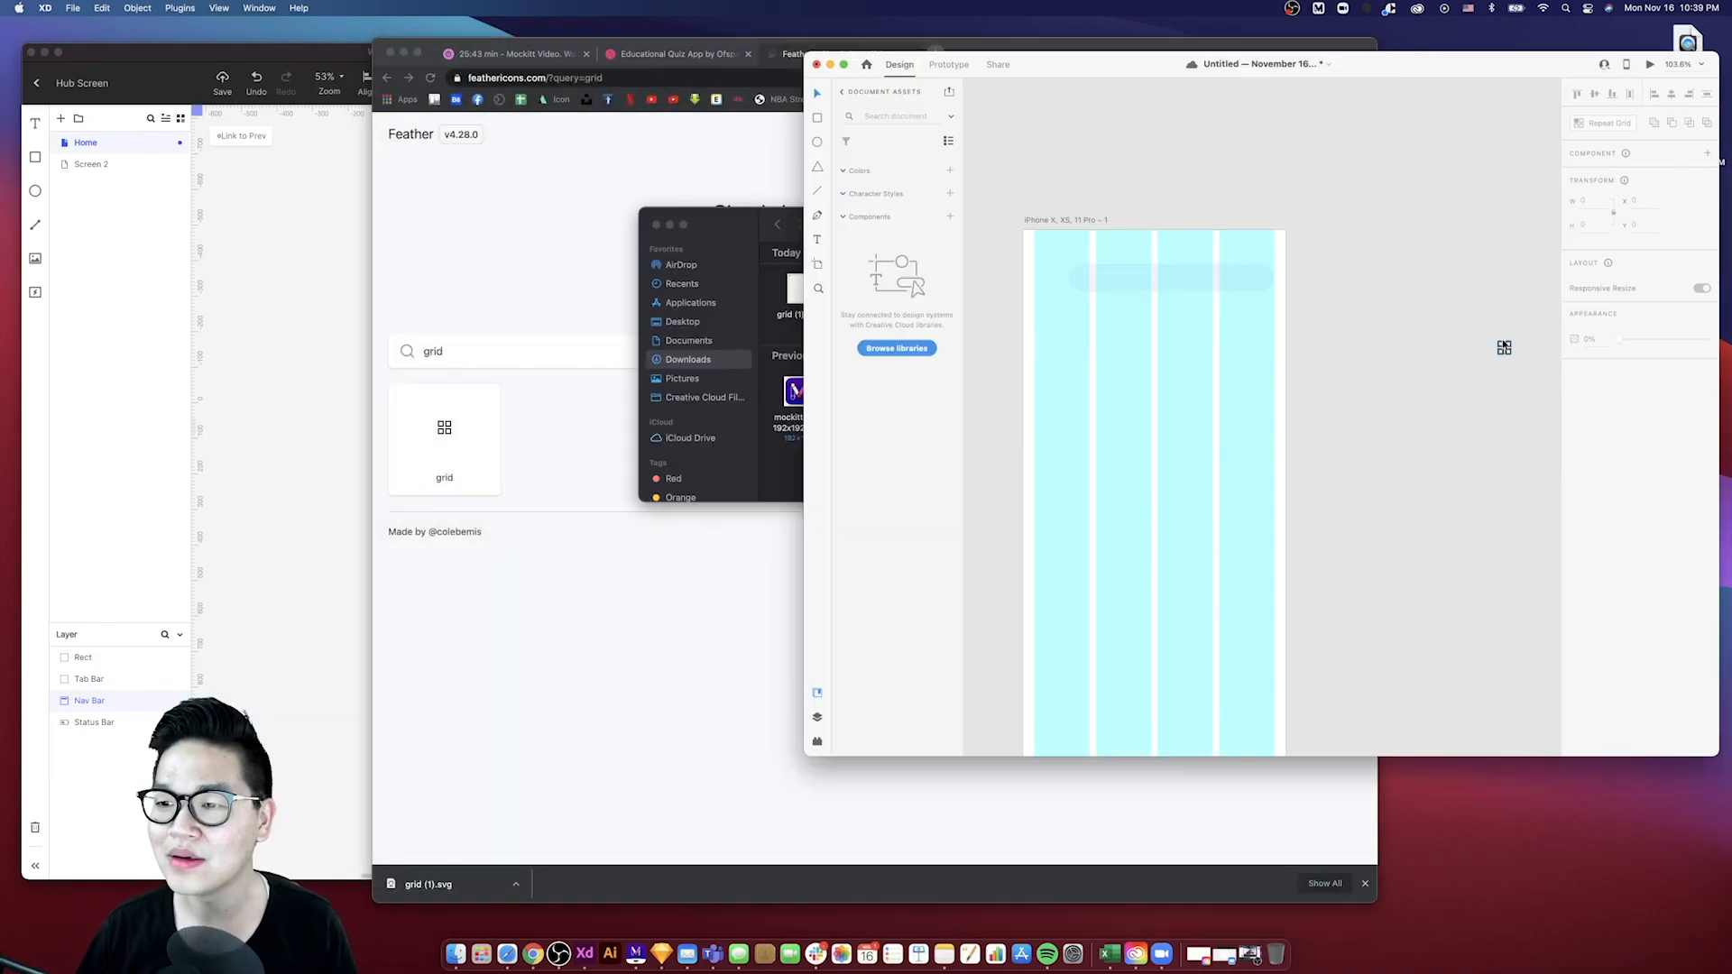
- Import the grid icon into the XD artboard at the left of the nav bar
drag(1500, 344, 1048, 282)
scroll(1072, 274, up, 5)
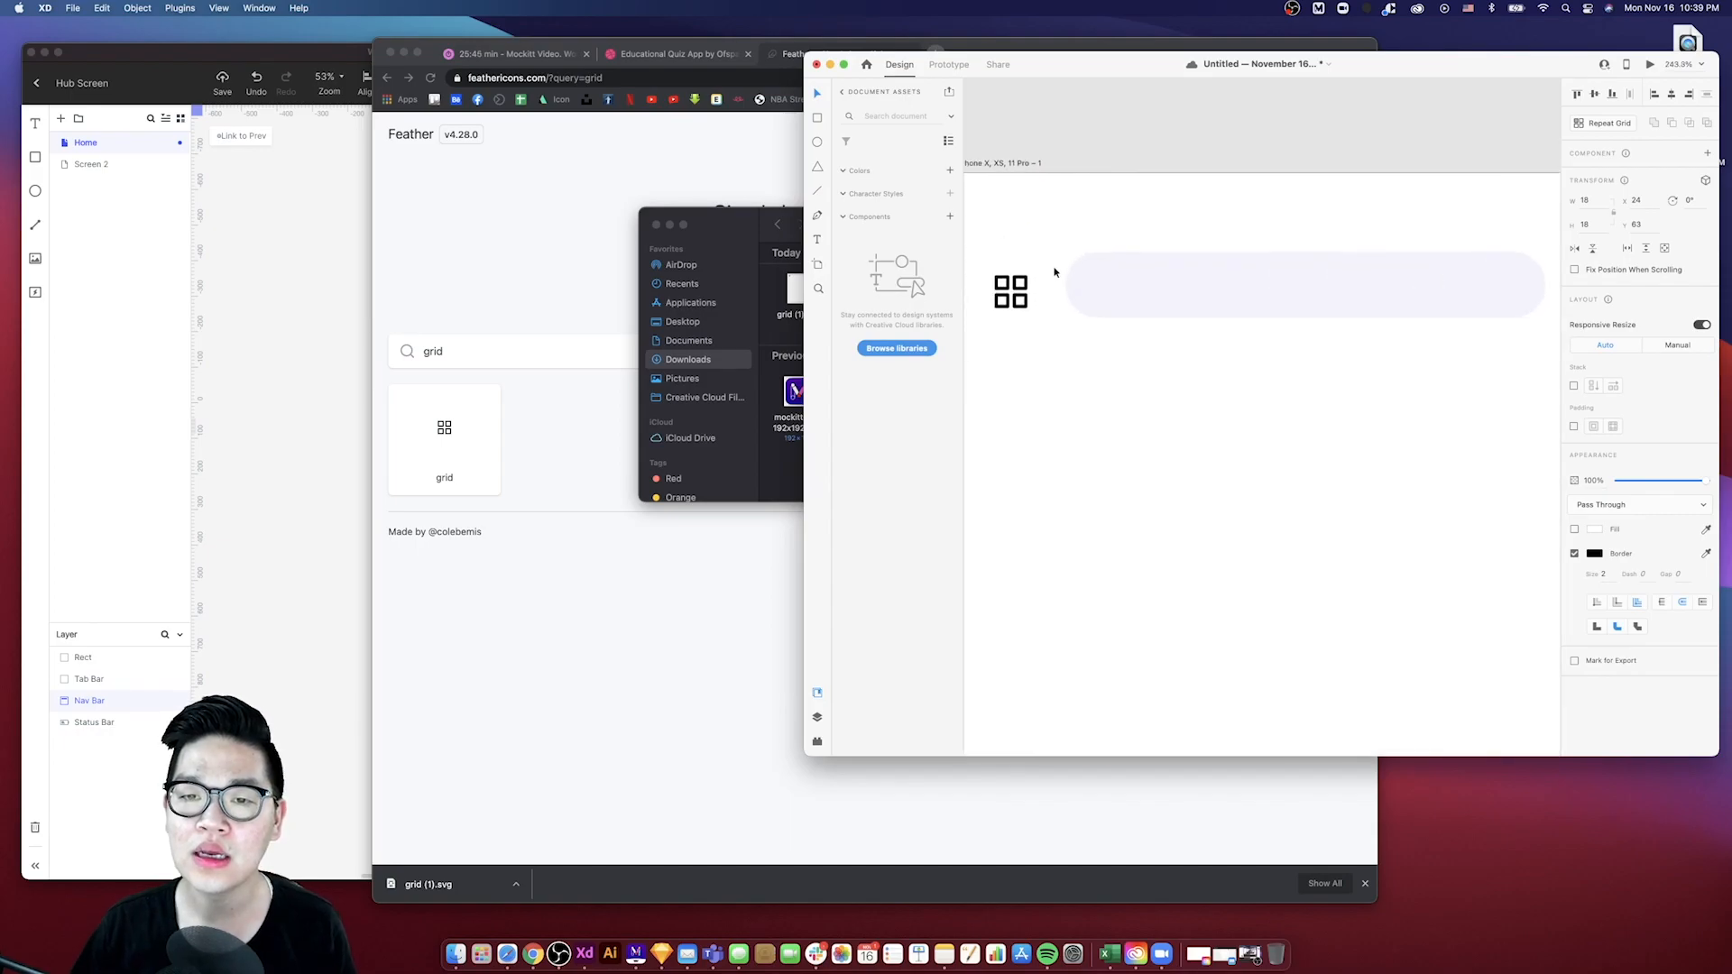
scroll(1053, 270, left, 2)
shift+click(1046, 295)
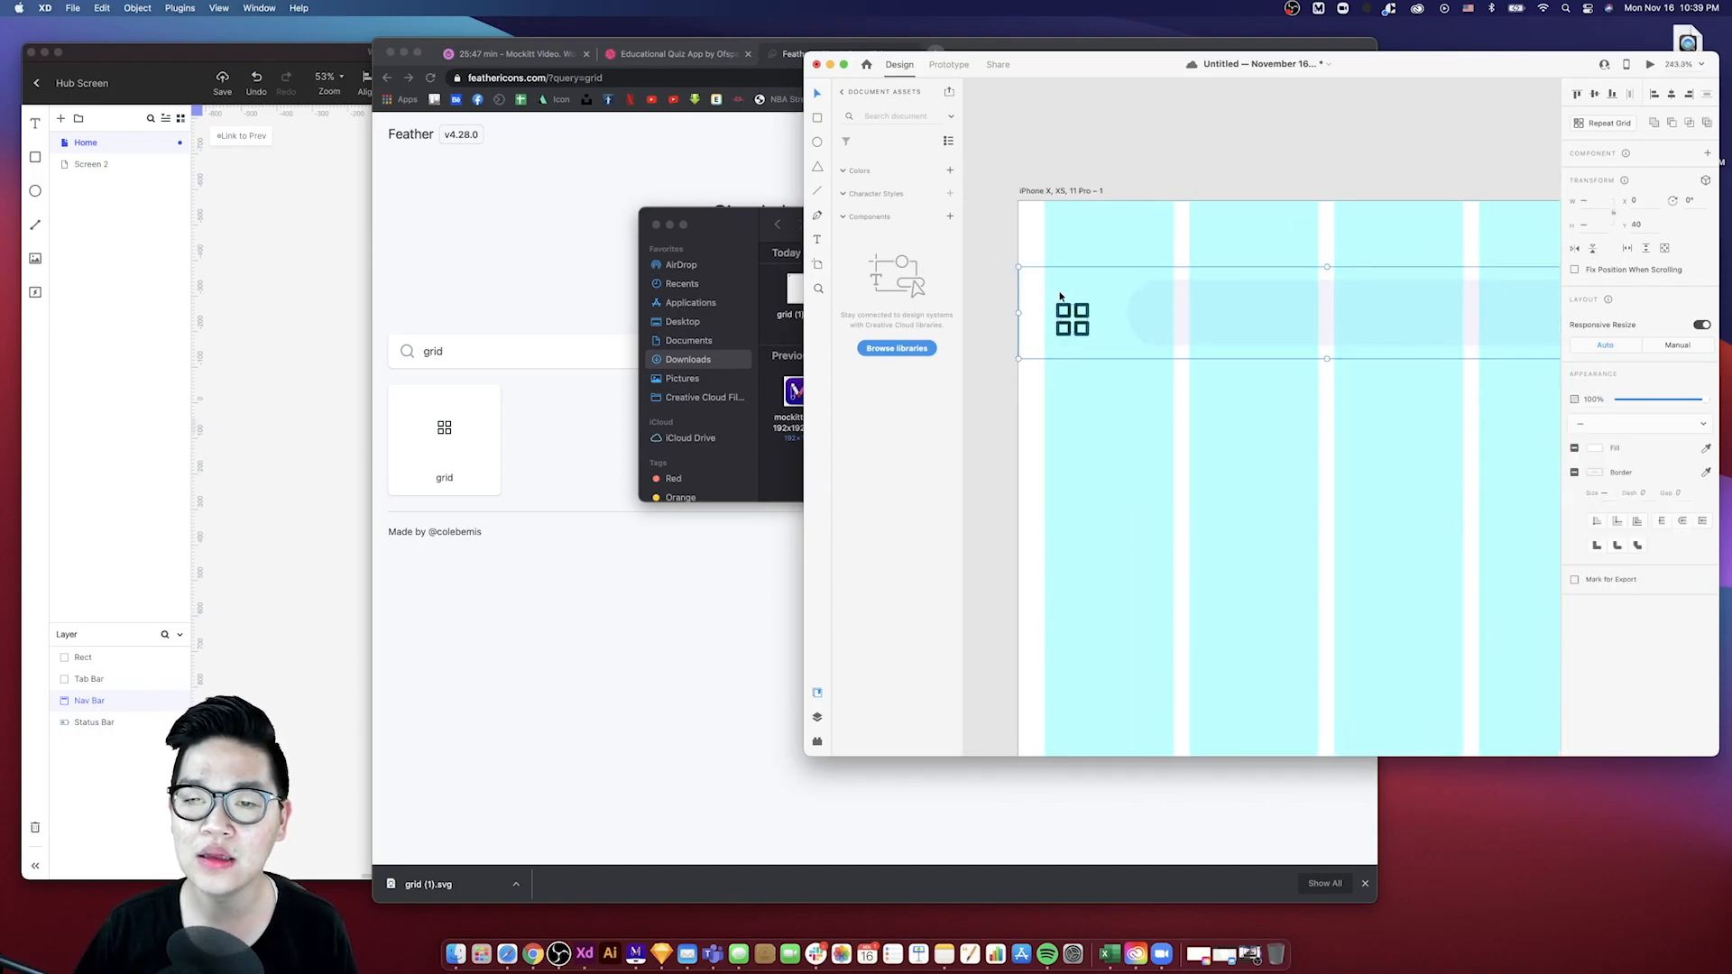
- Align the grid icon within its 40 × 40 button square in the XD nav bar
shift+click(1127, 283)
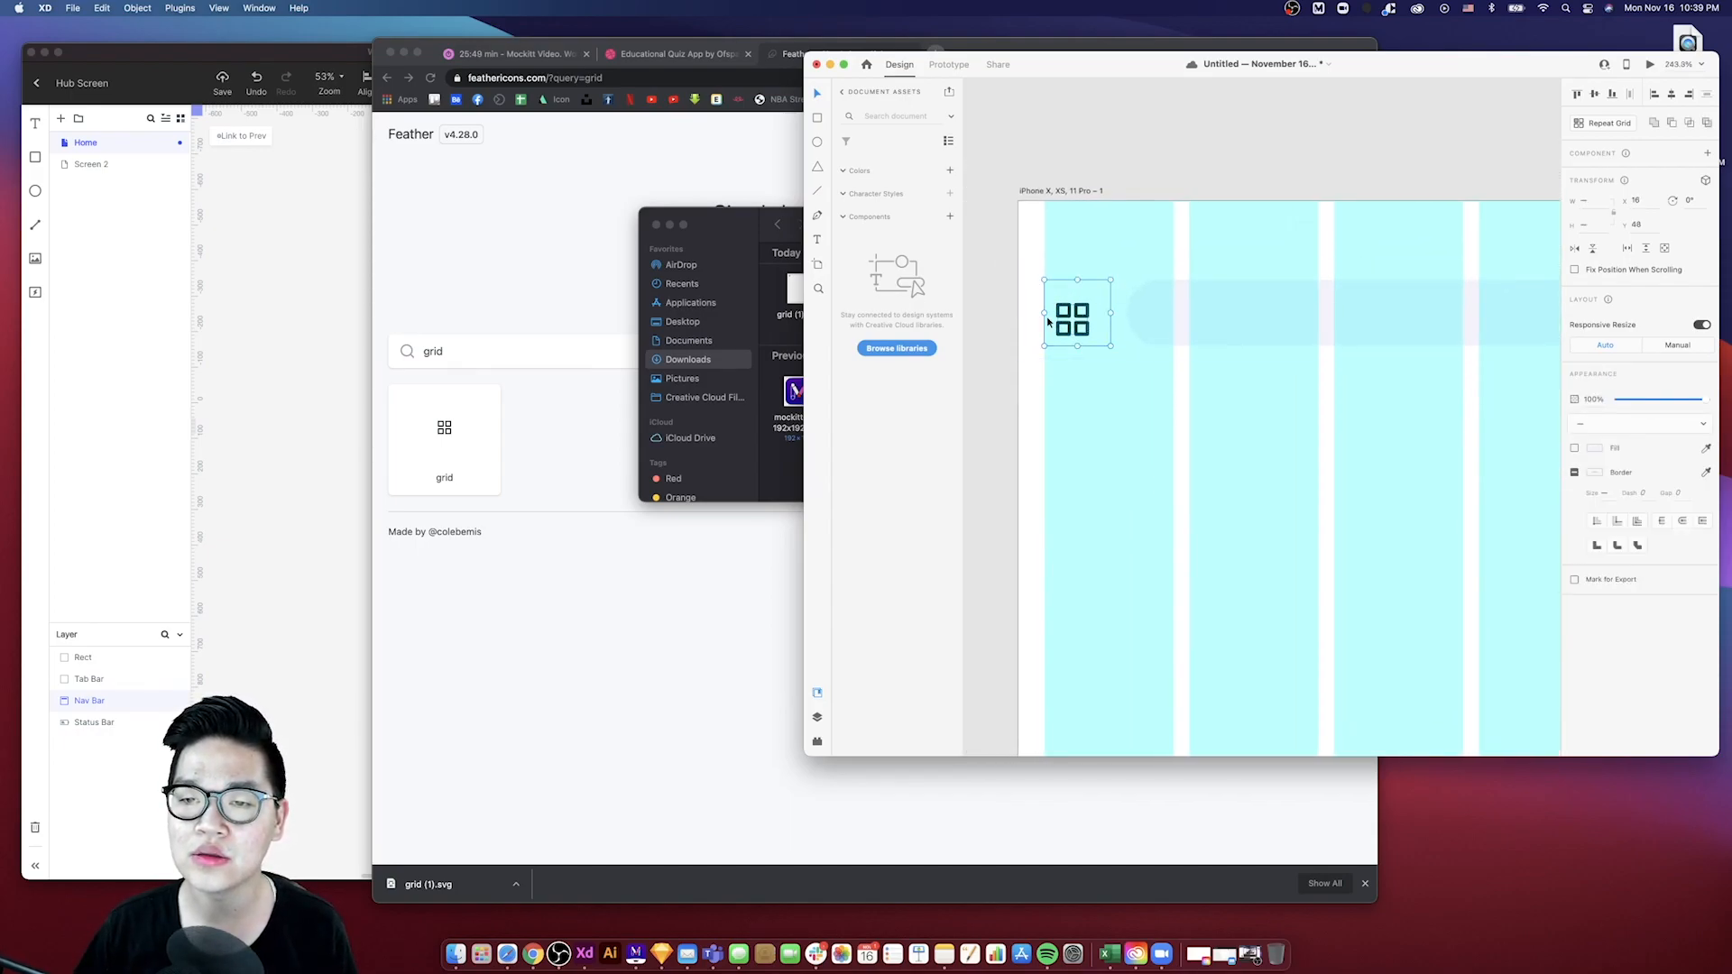
click(1594, 94)
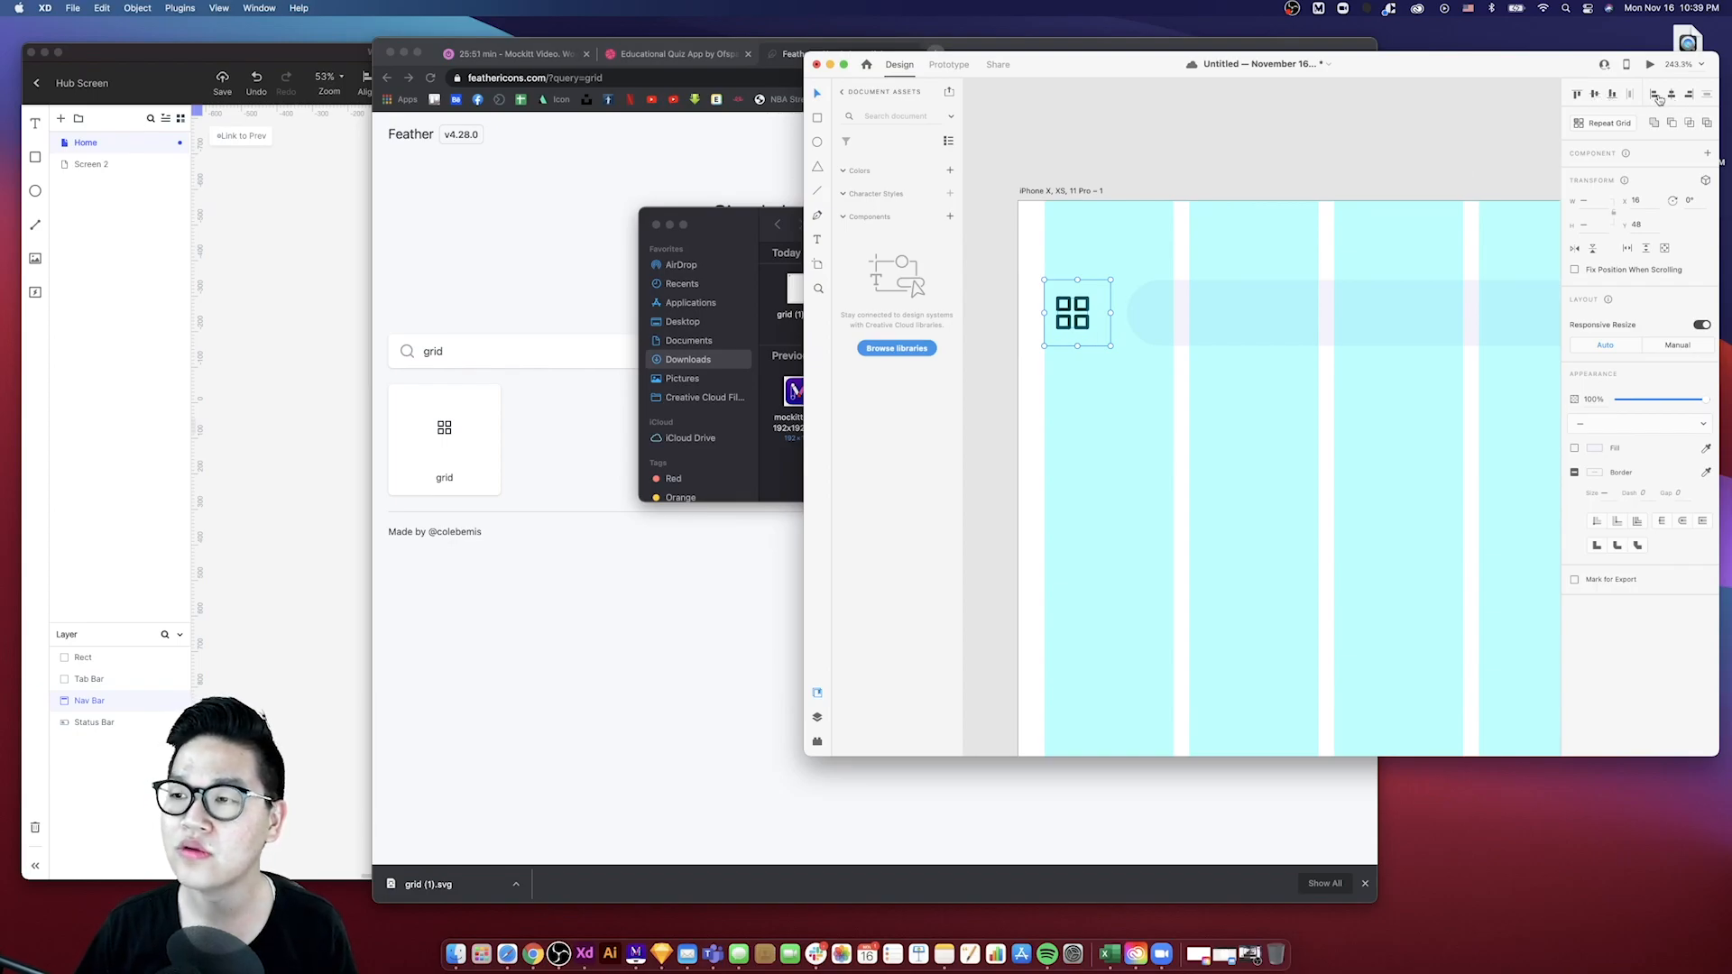
click(1671, 95)
scroll(1365, 301, down, 5)
click(1256, 360)
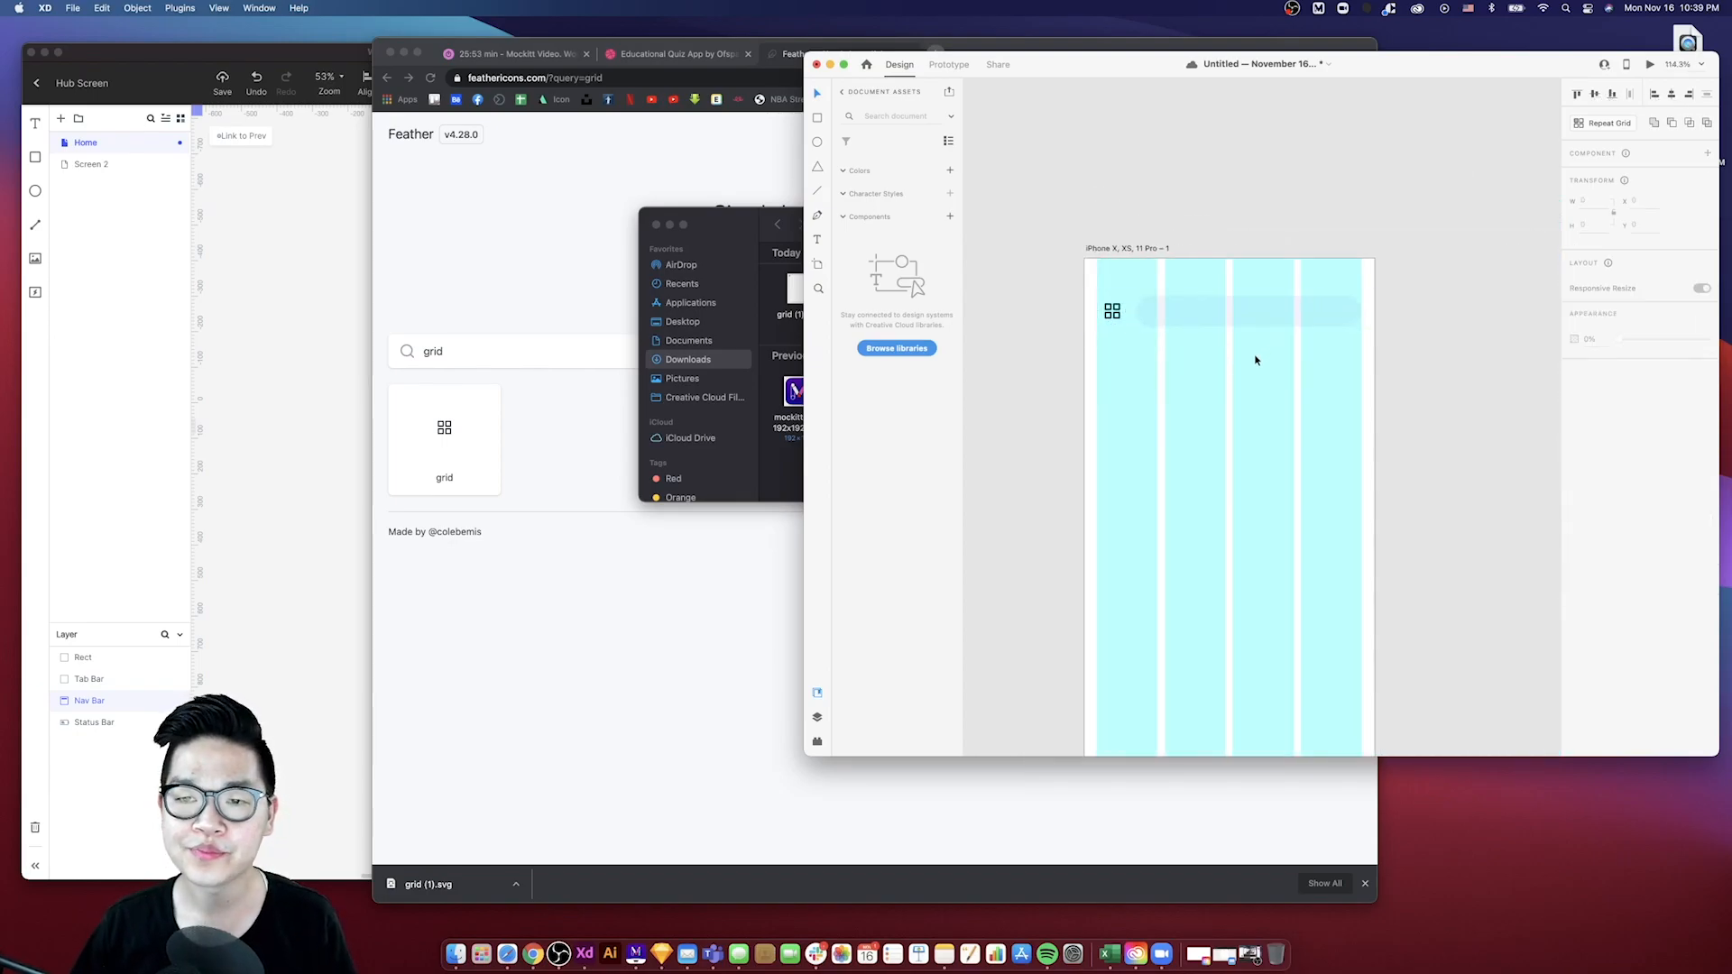
- Nudge the XD search bar slightly left beside the grid icon
click(1112, 310)
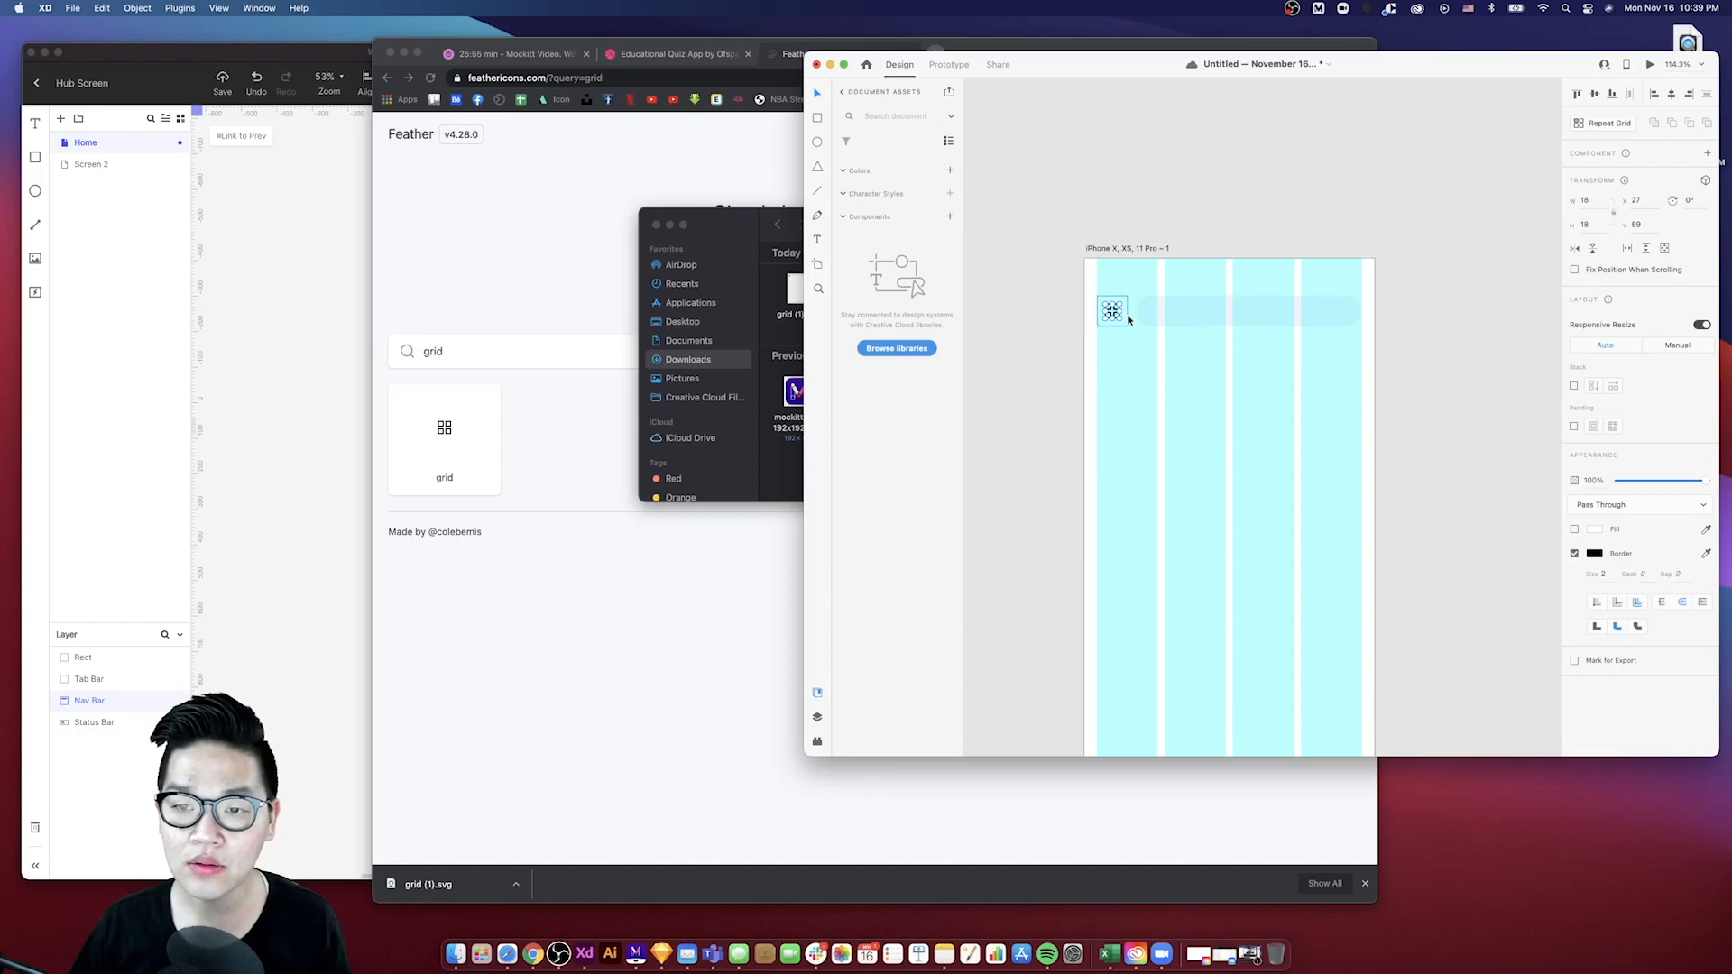
shift+click(1139, 316)
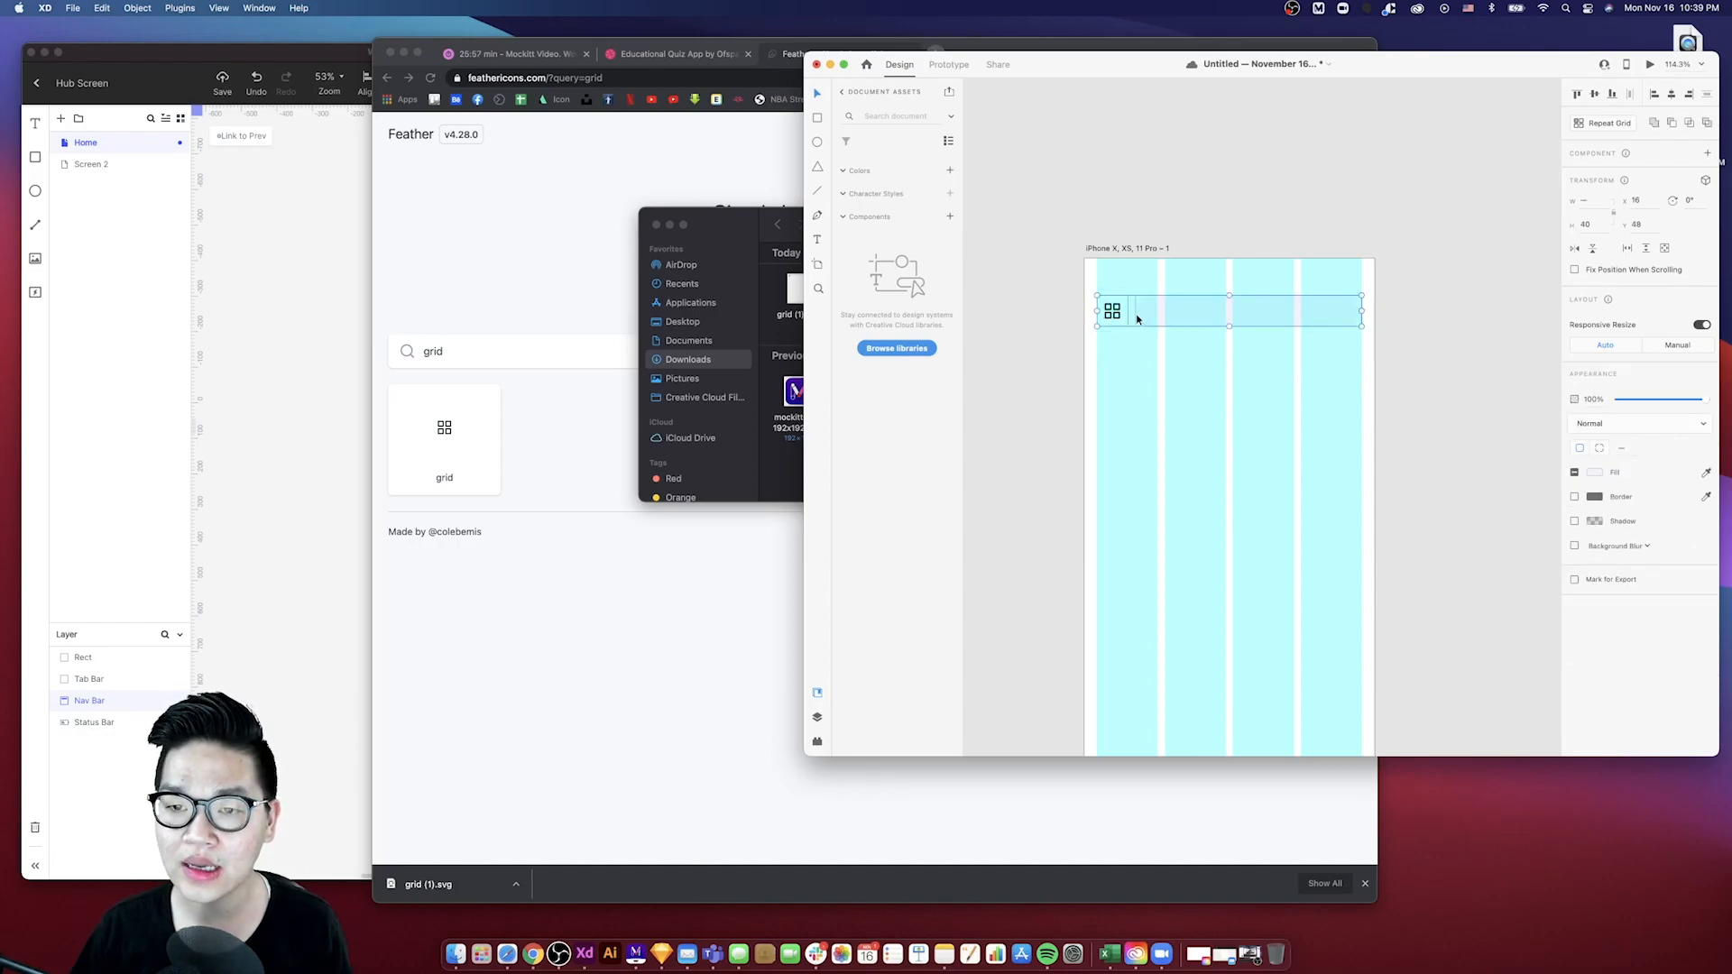
scroll(1138, 315, up, 3)
scroll(1137, 317, up, 3)
click(1152, 385)
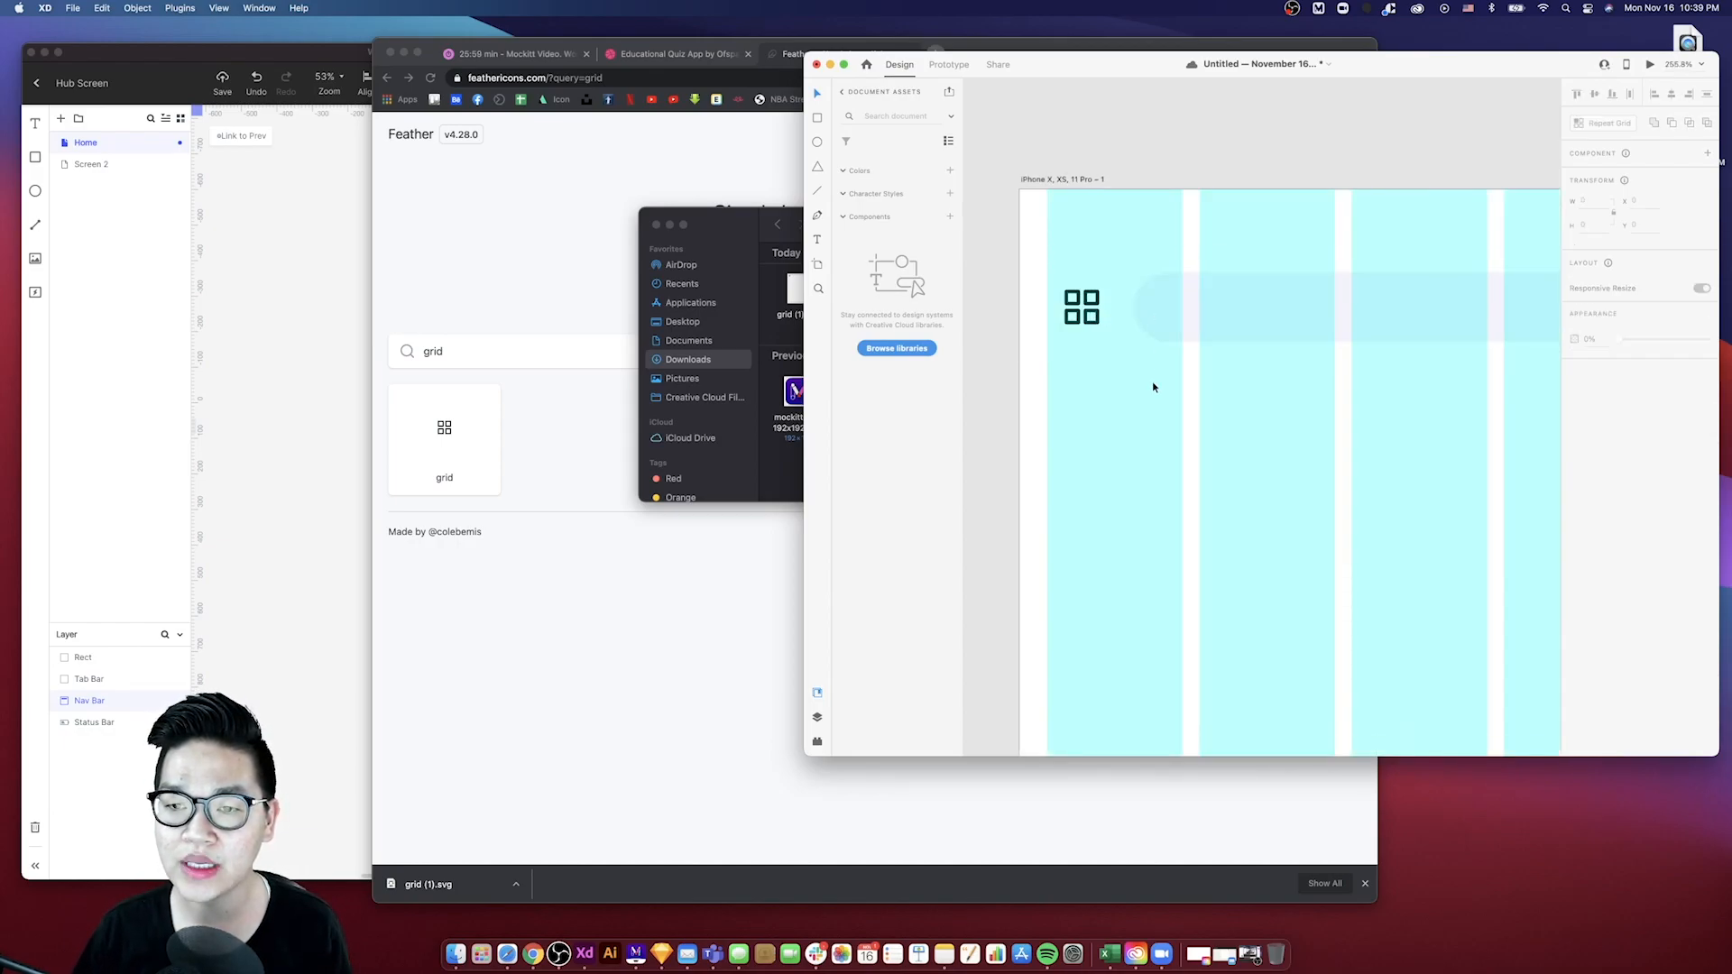
click(1167, 301)
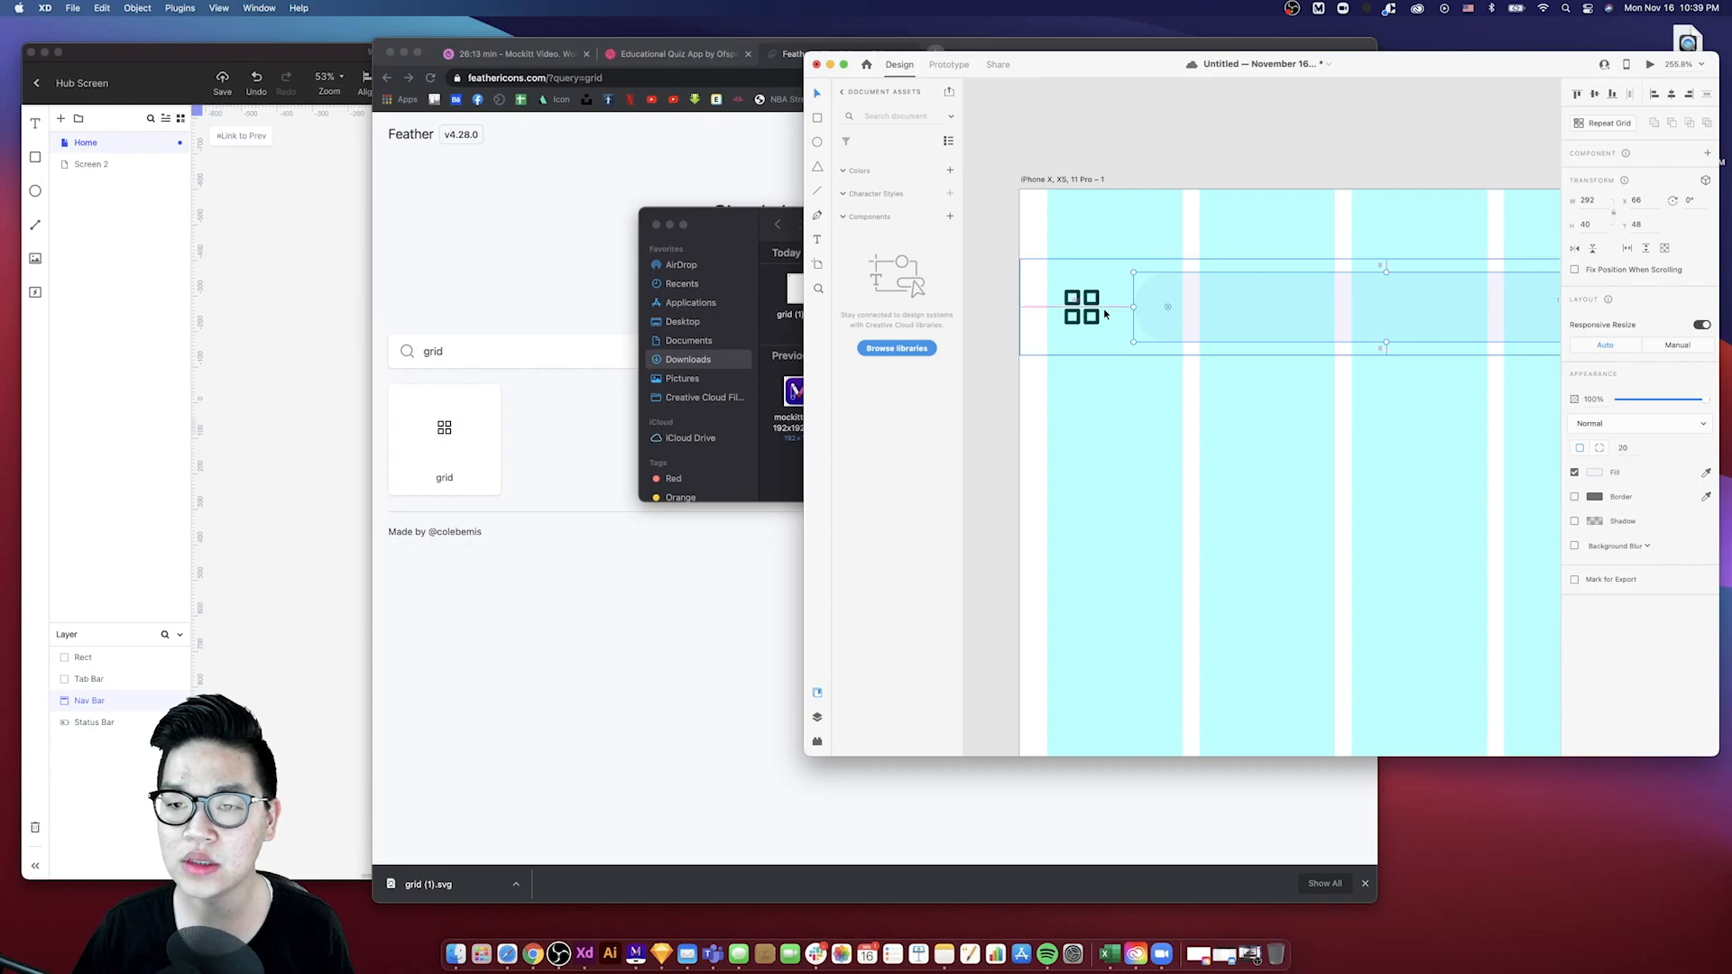
key(Left)
scroll(1153, 314, down, 5)
scroll(1135, 314, right, 5)
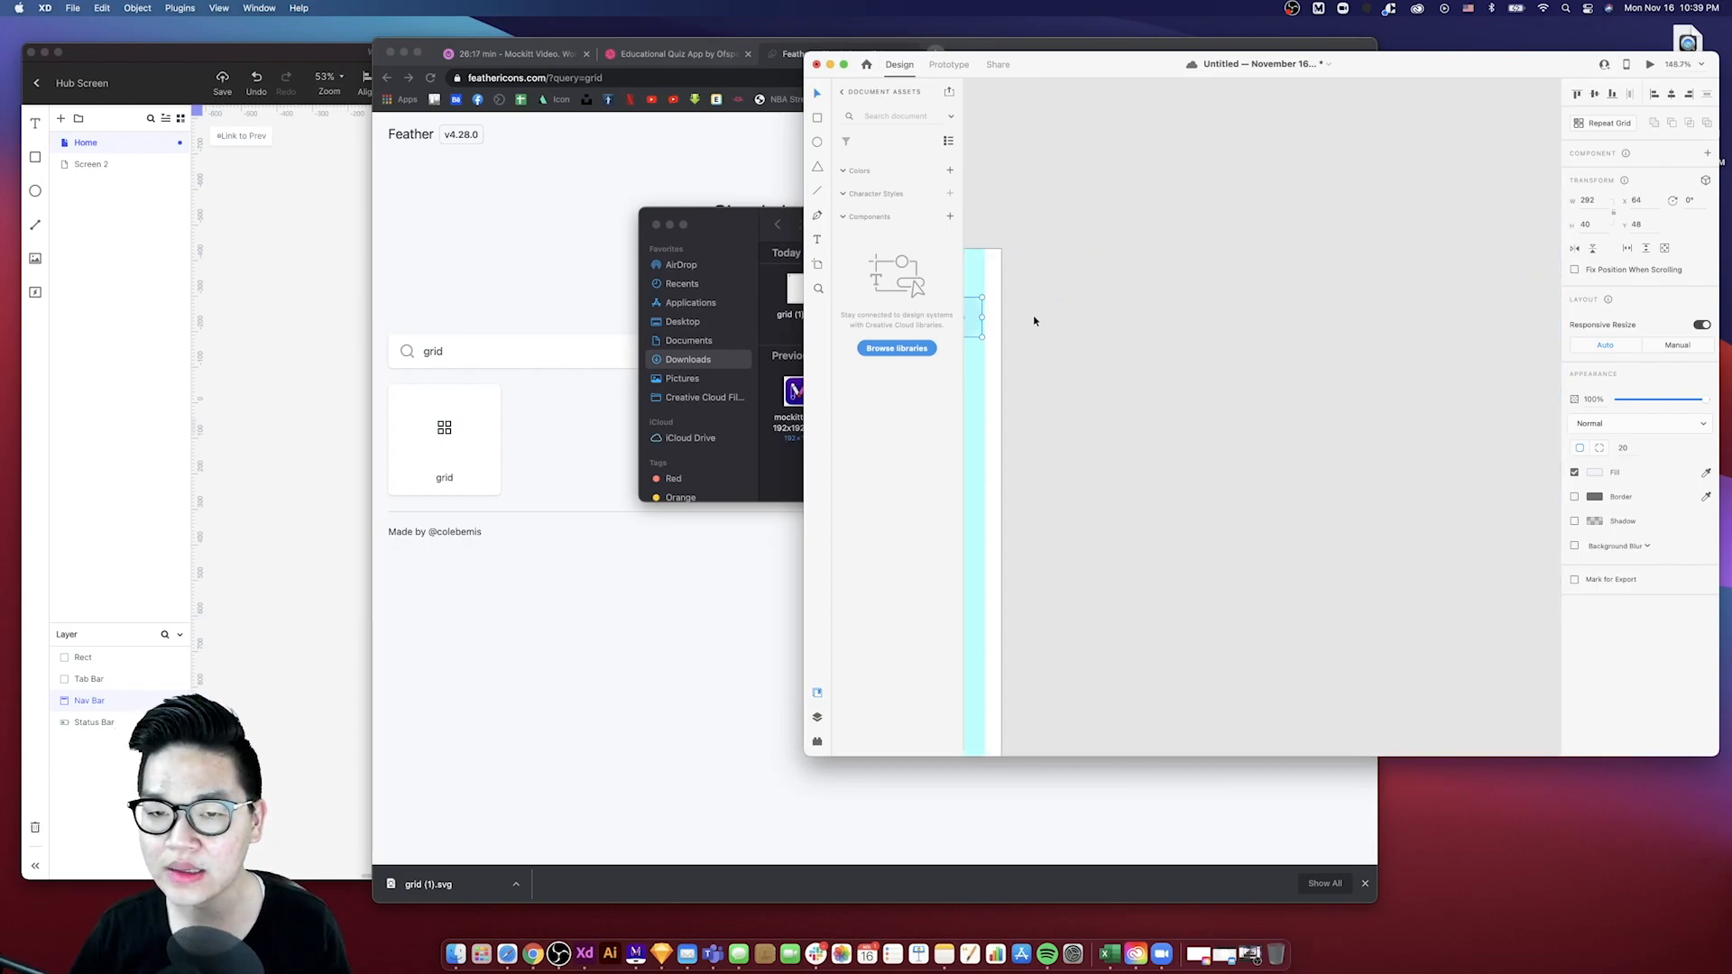
scroll(1032, 317, left, 1)
drag(1033, 324, 1031, 322)
scroll(1079, 340, down, 5)
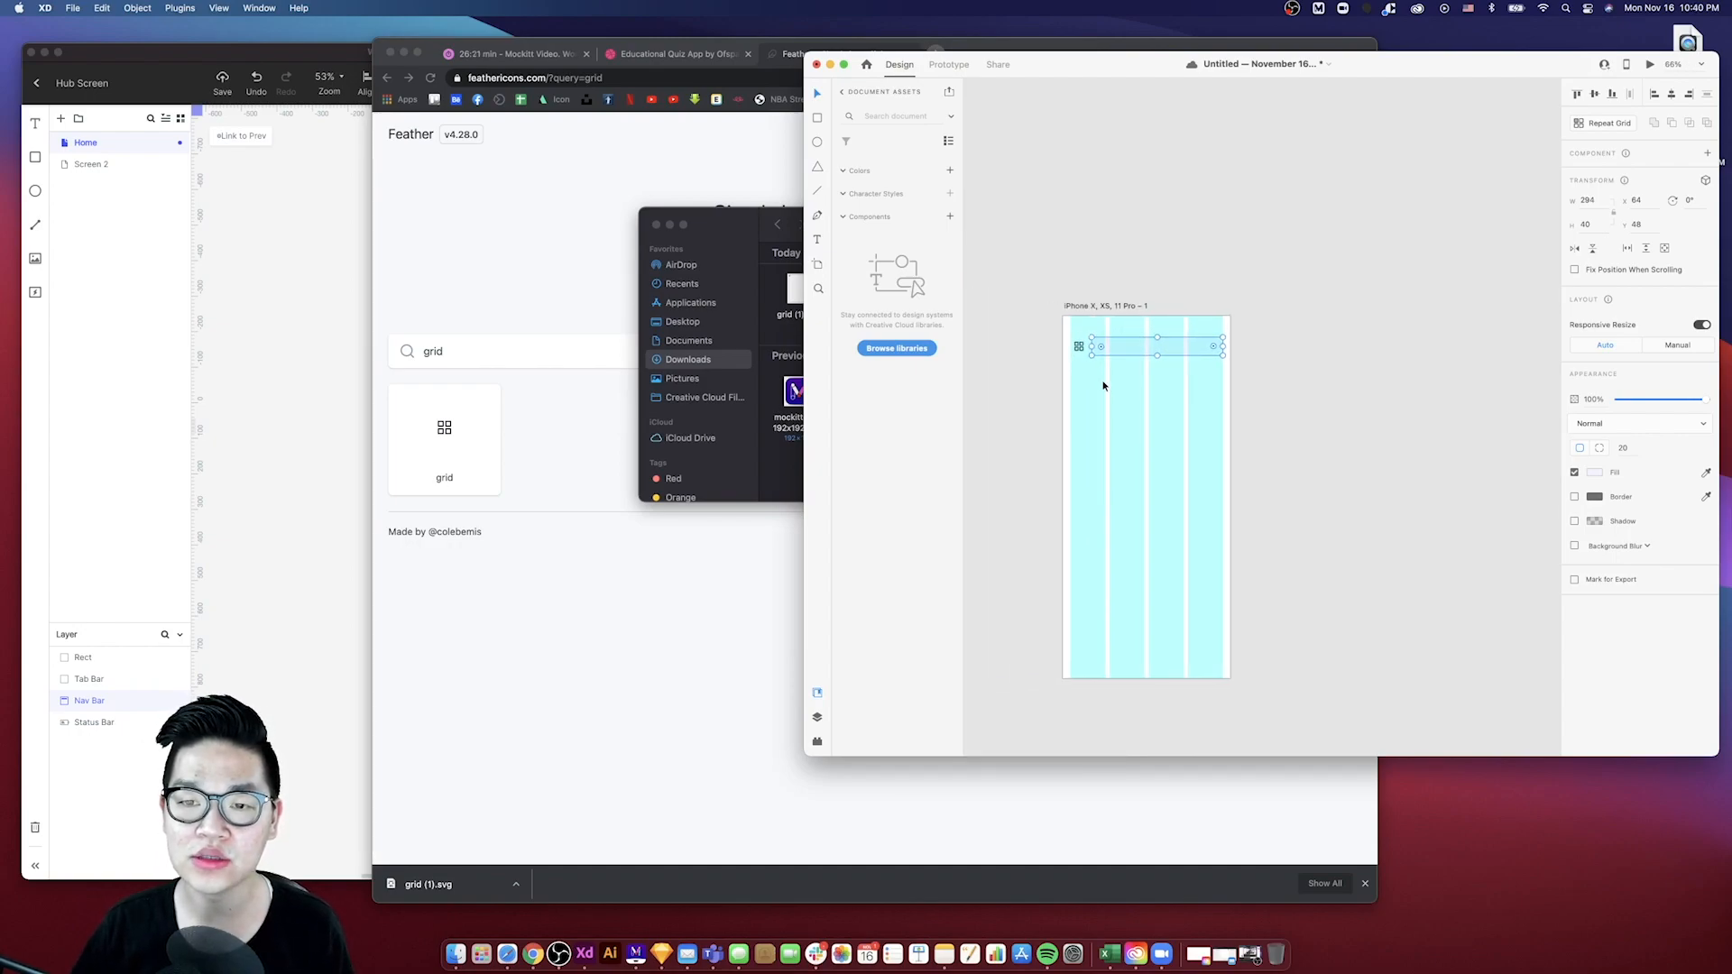
click(1100, 382)
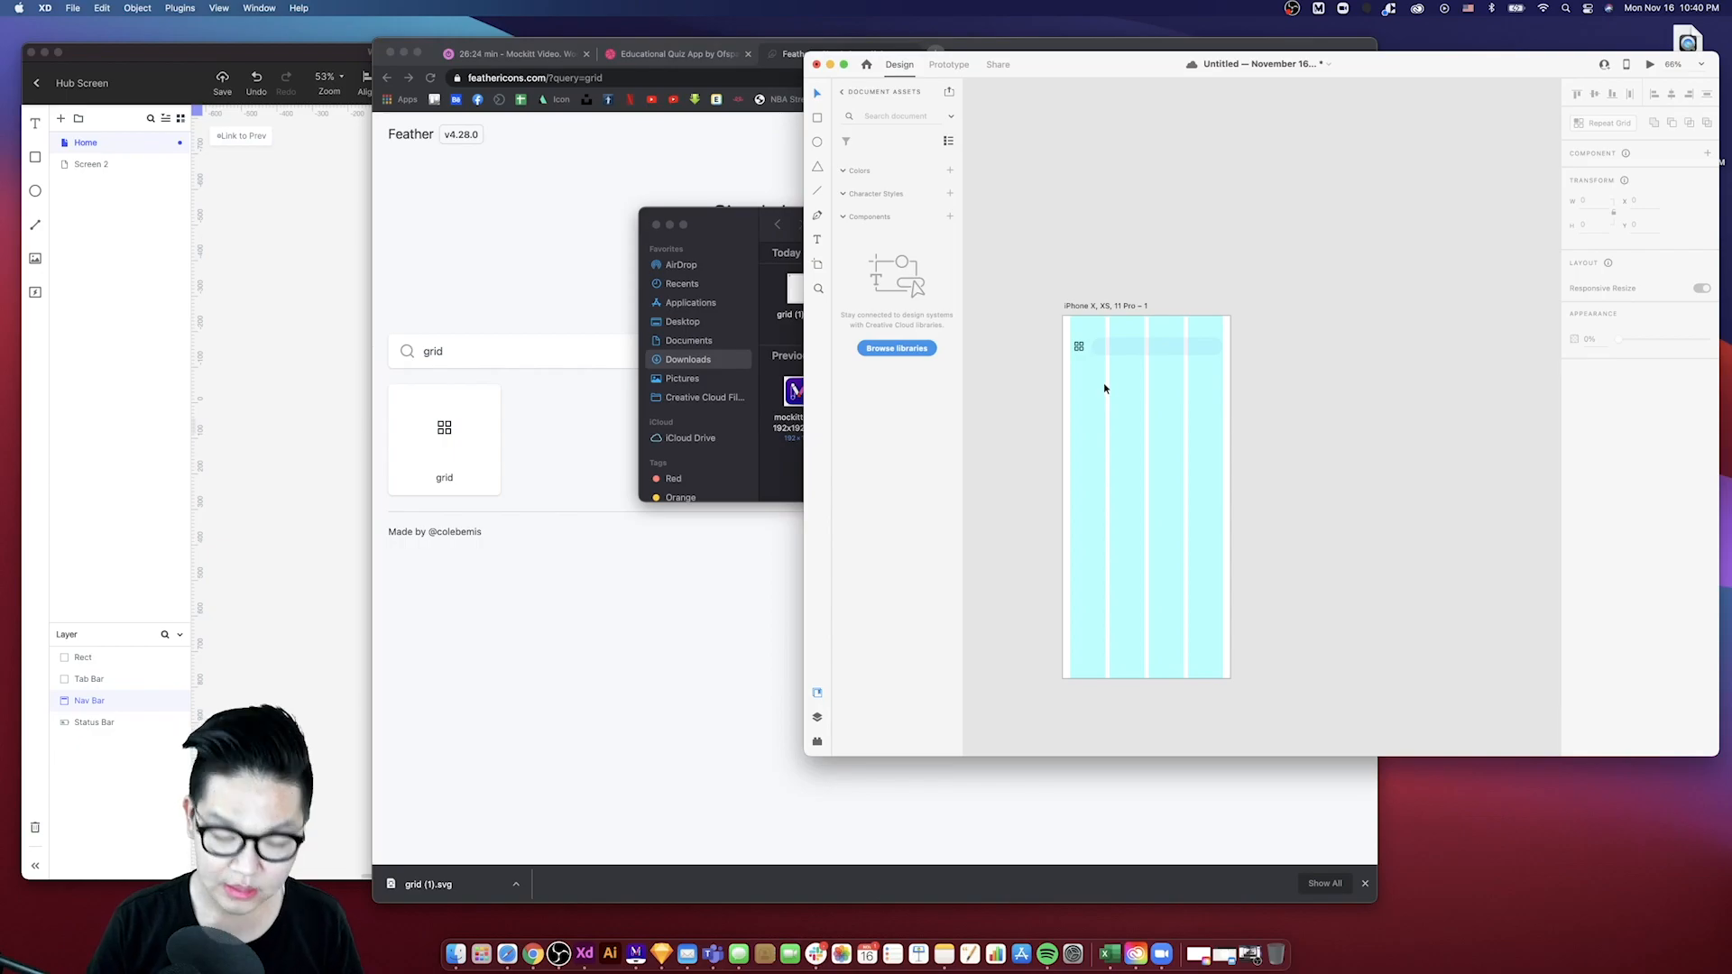
- Hide the XD layout grid, then bring the Mockitt window forward and widen it
key(shift+super+apostrophe)
click(660, 510)
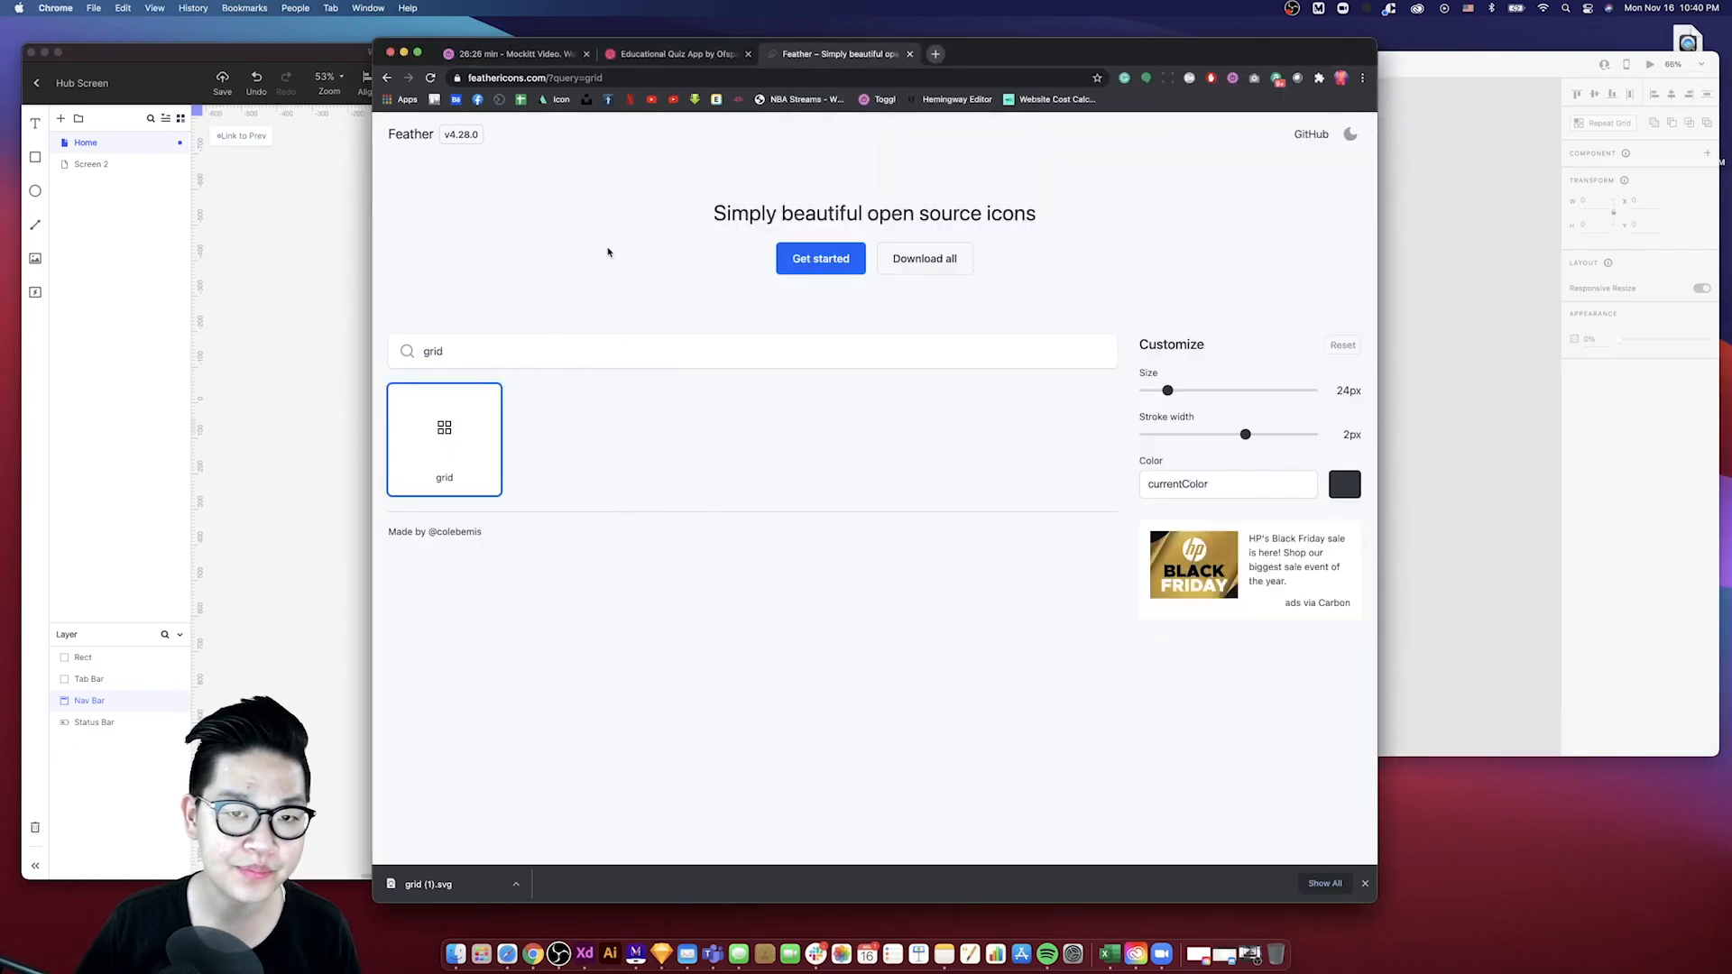
click(315, 287)
scroll(511, 427, down, 3)
scroll(512, 429, left, 2)
scroll(512, 428, up, 2)
scroll(511, 428, up, 5)
scroll(511, 428, up, 2)
drag(867, 353, 1037, 355)
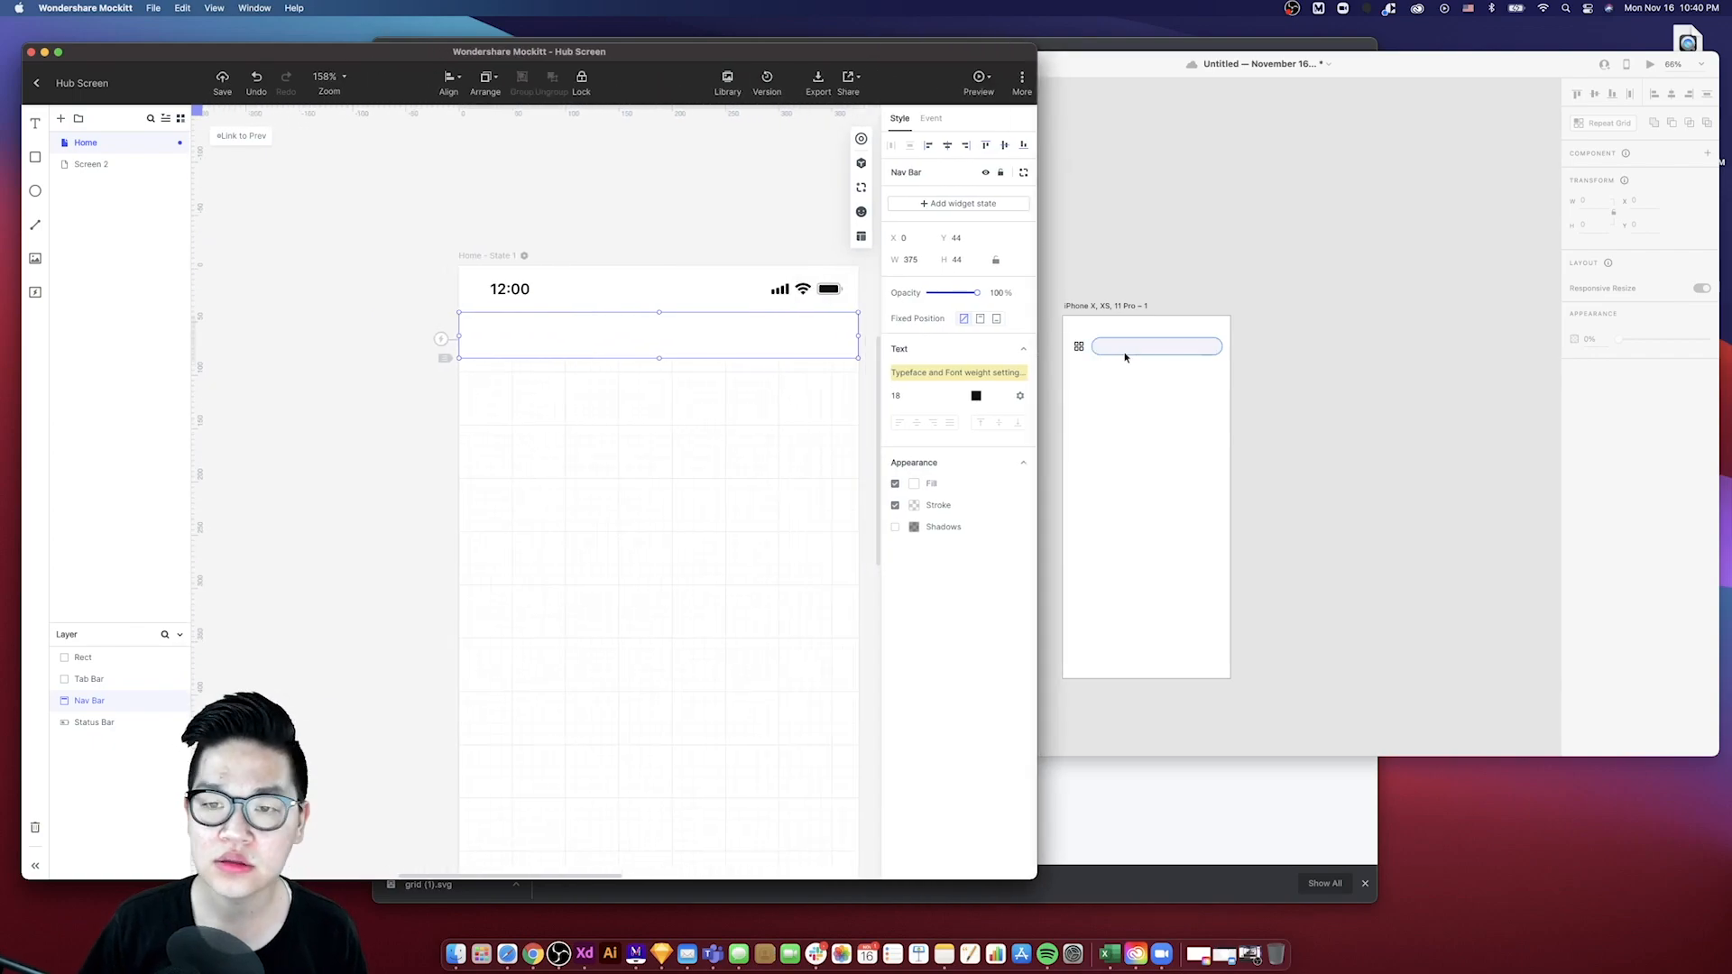
- Set the Mockitt nav bar's height to 56 to match the XD nav bar
click(1115, 340)
click(1110, 337)
click(720, 437)
click(960, 261)
text(56)
key(Return)
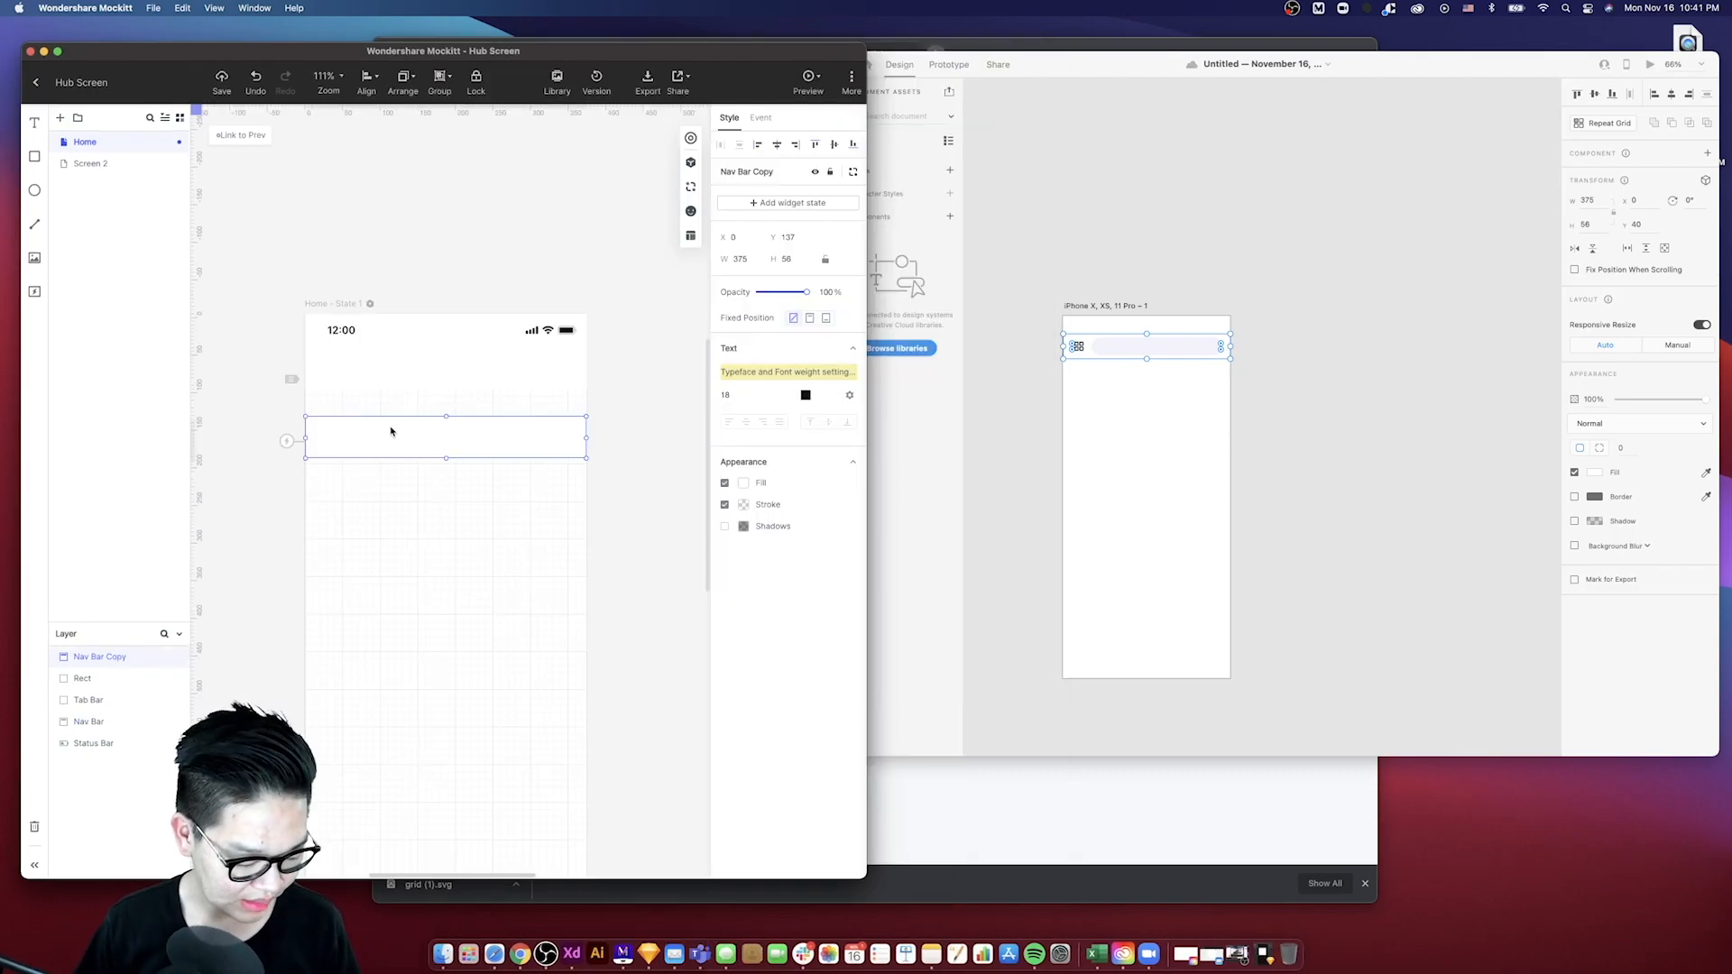
- Duplicate the Mockitt nav bar as a search field below the status bar and set its height to 40
drag(441, 430, 344, 373)
drag(587, 372, 565, 369)
drag(456, 393, 452, 378)
double_click(787, 259)
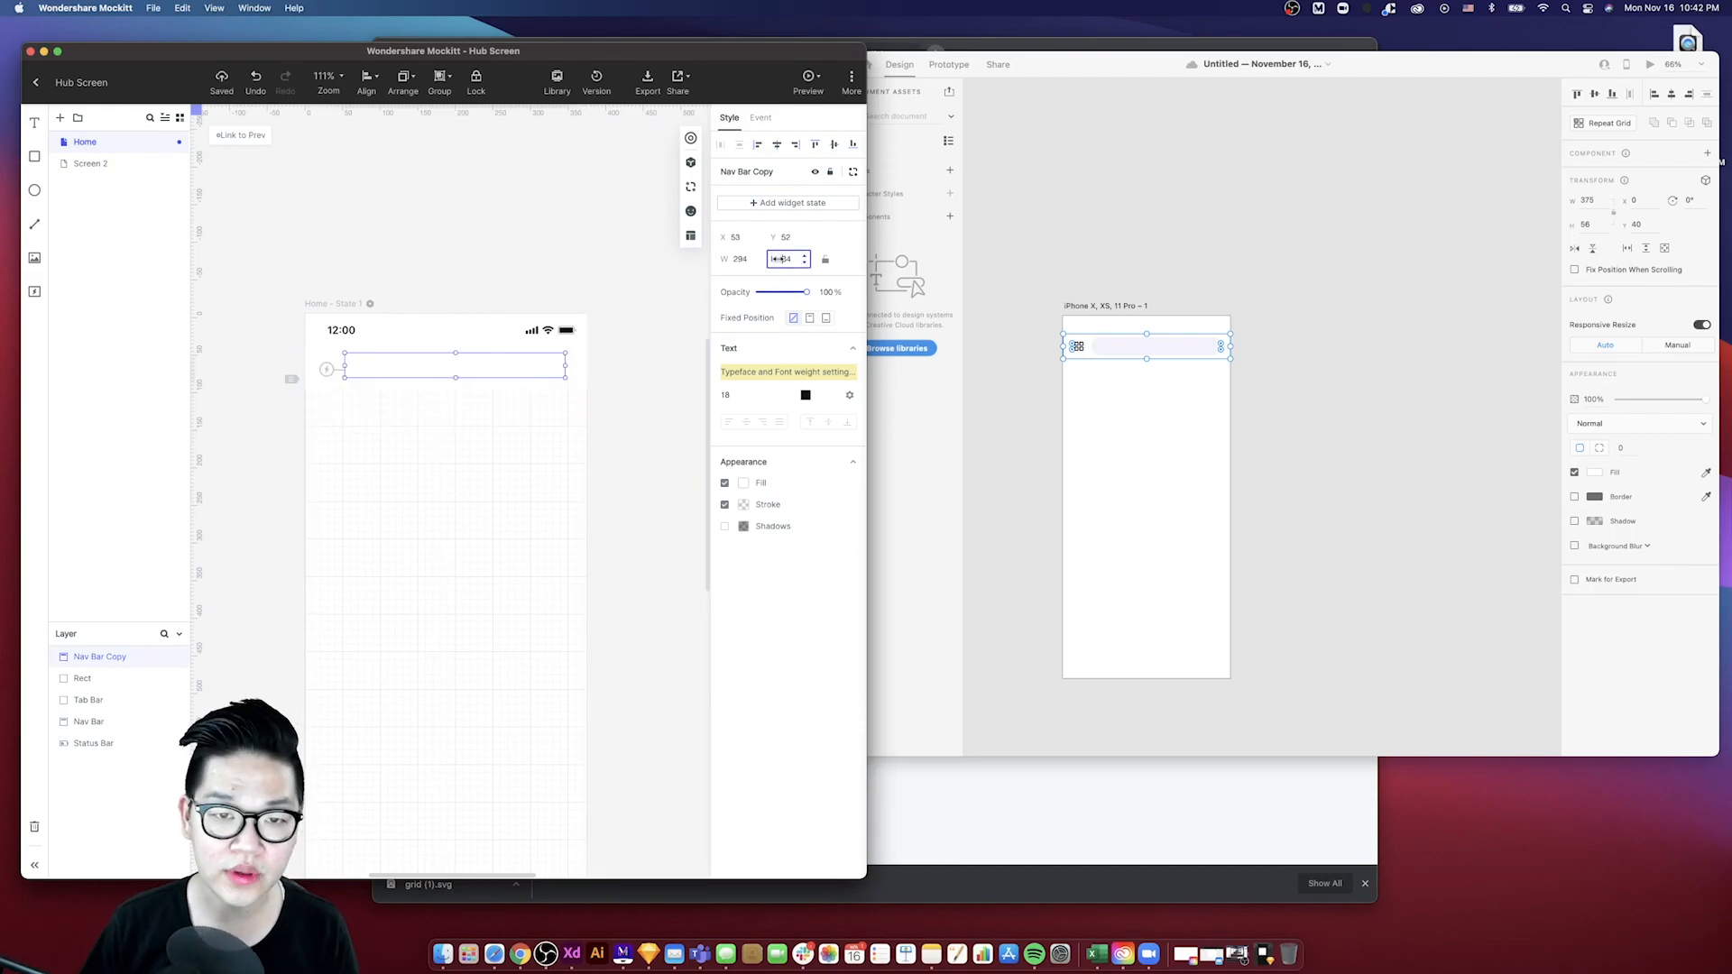
text(40)
key(Return)
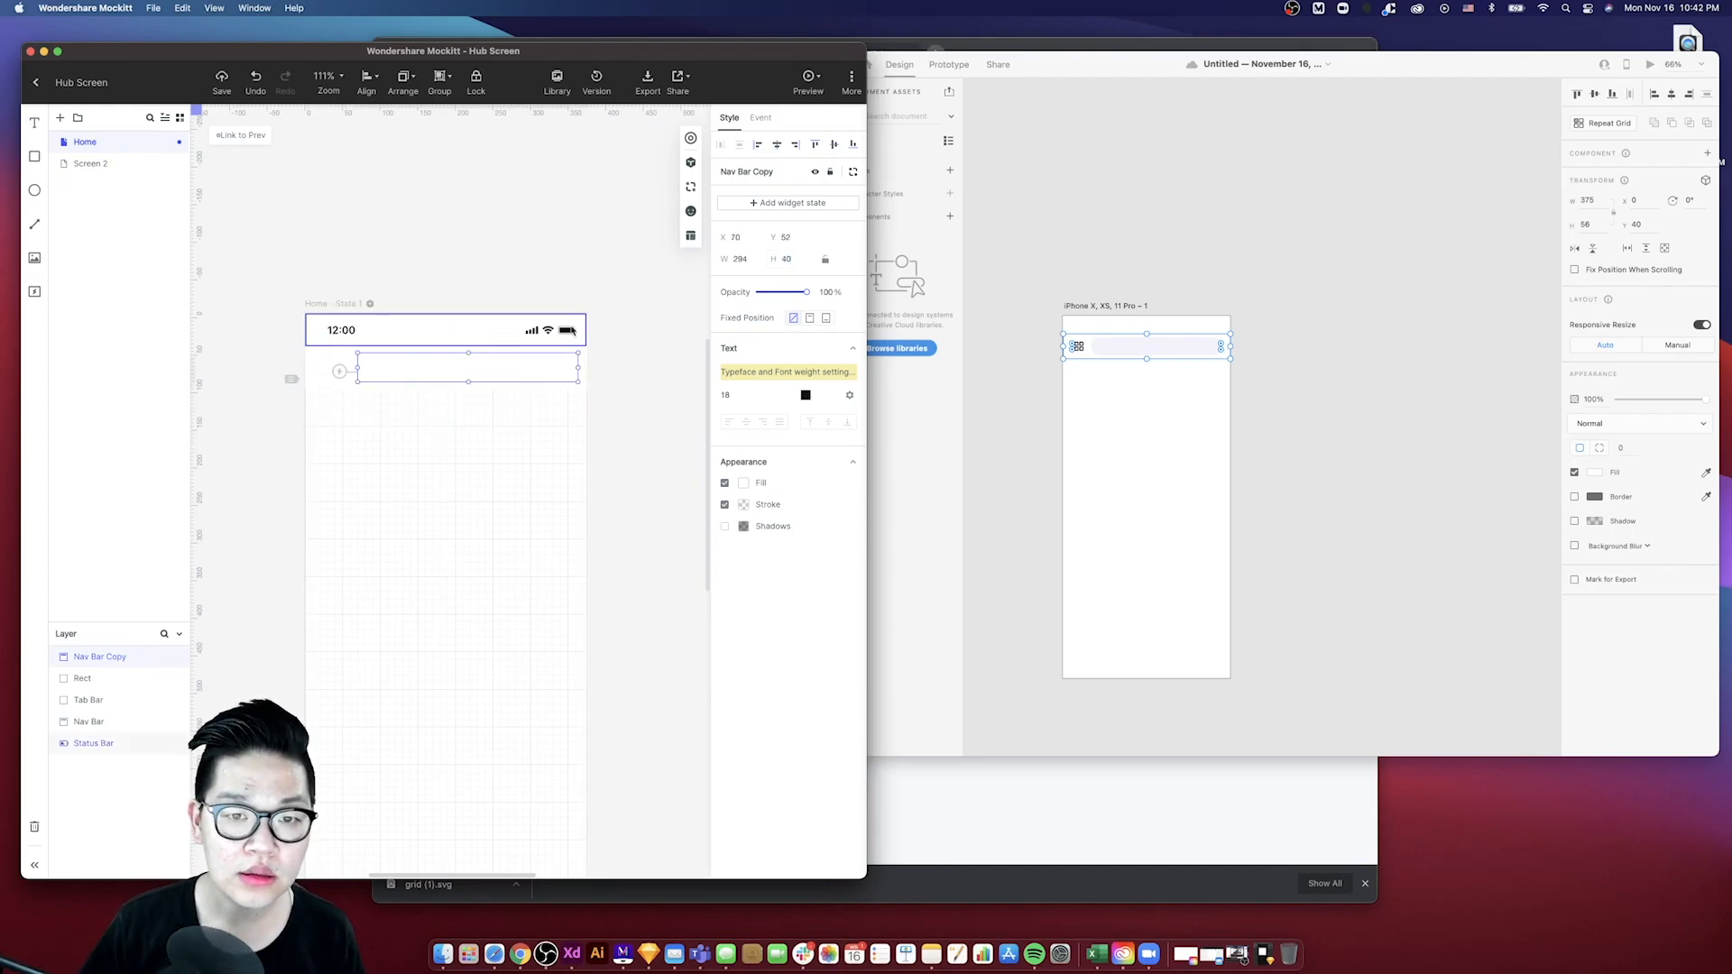
- Turn on the 4-column layout grid in the Mockitt project settings
click(345, 305)
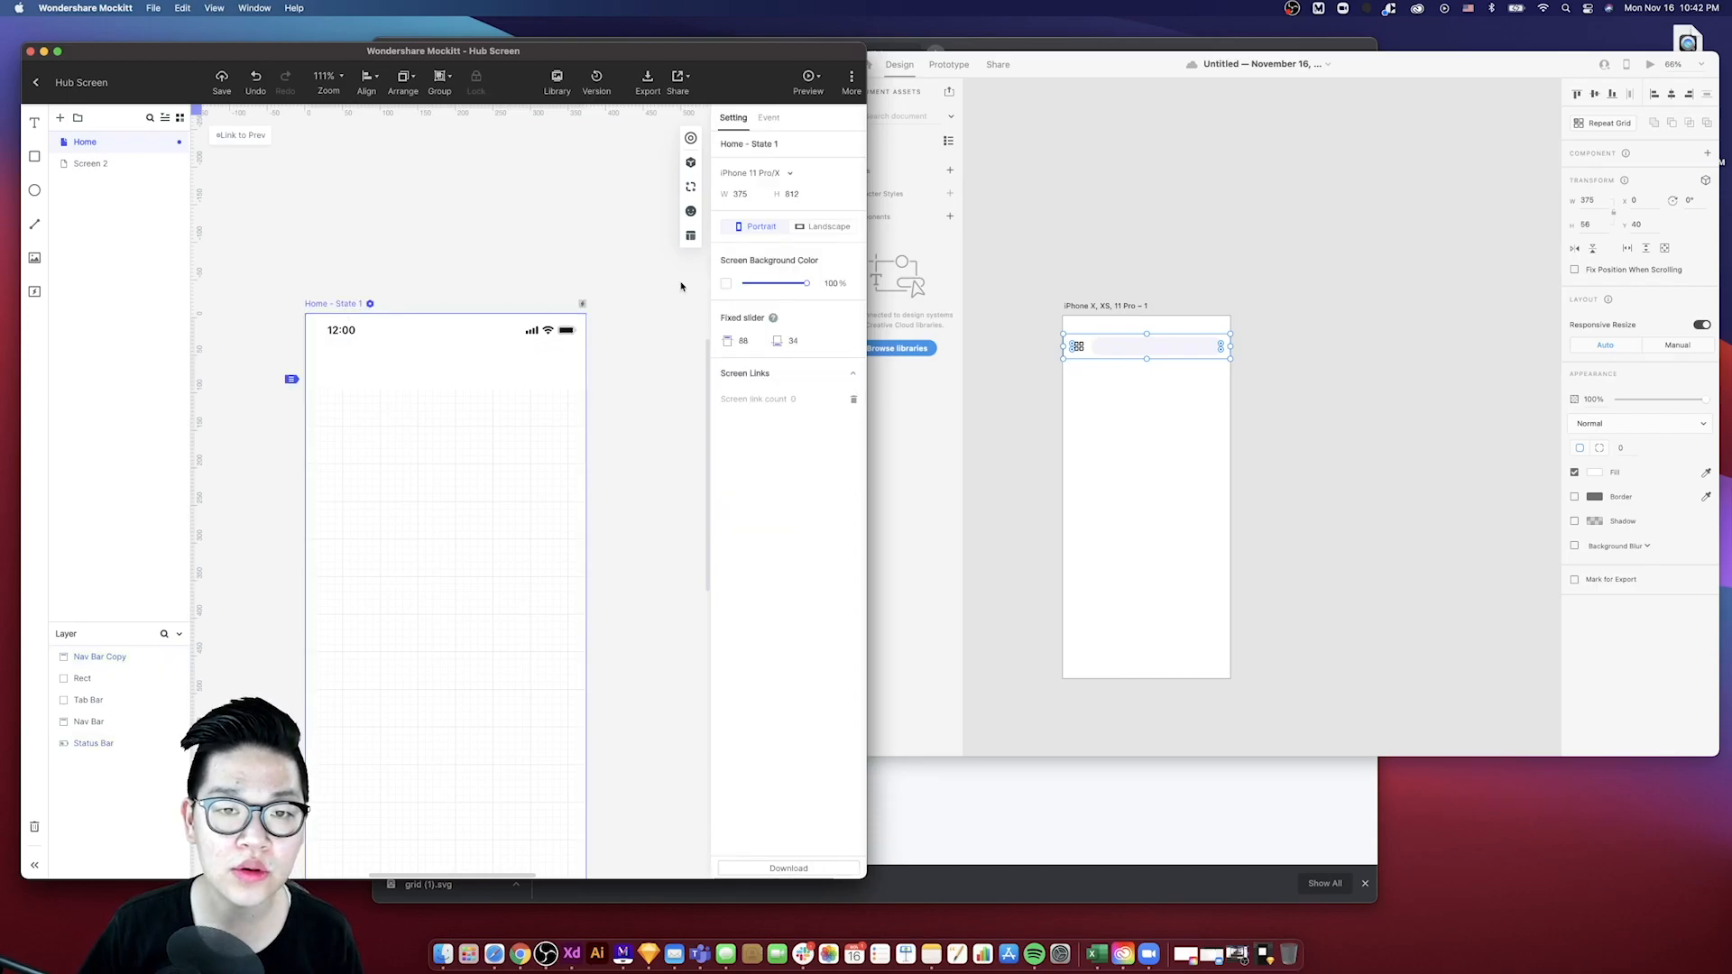
click(508, 278)
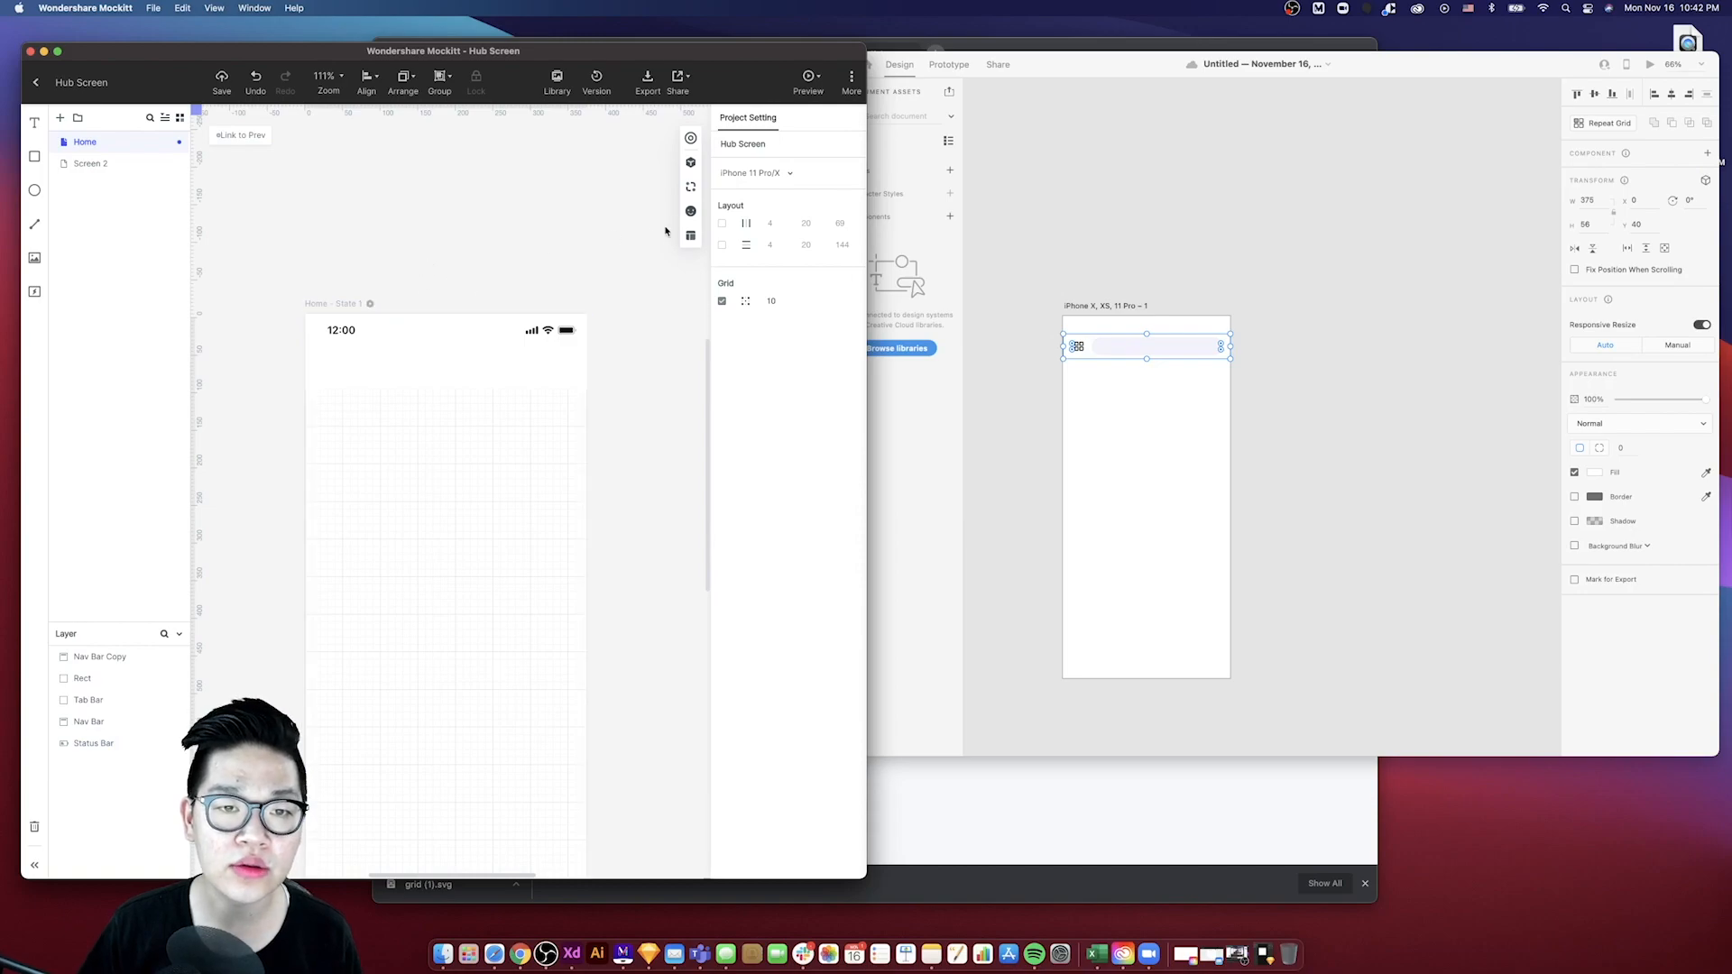
click(722, 226)
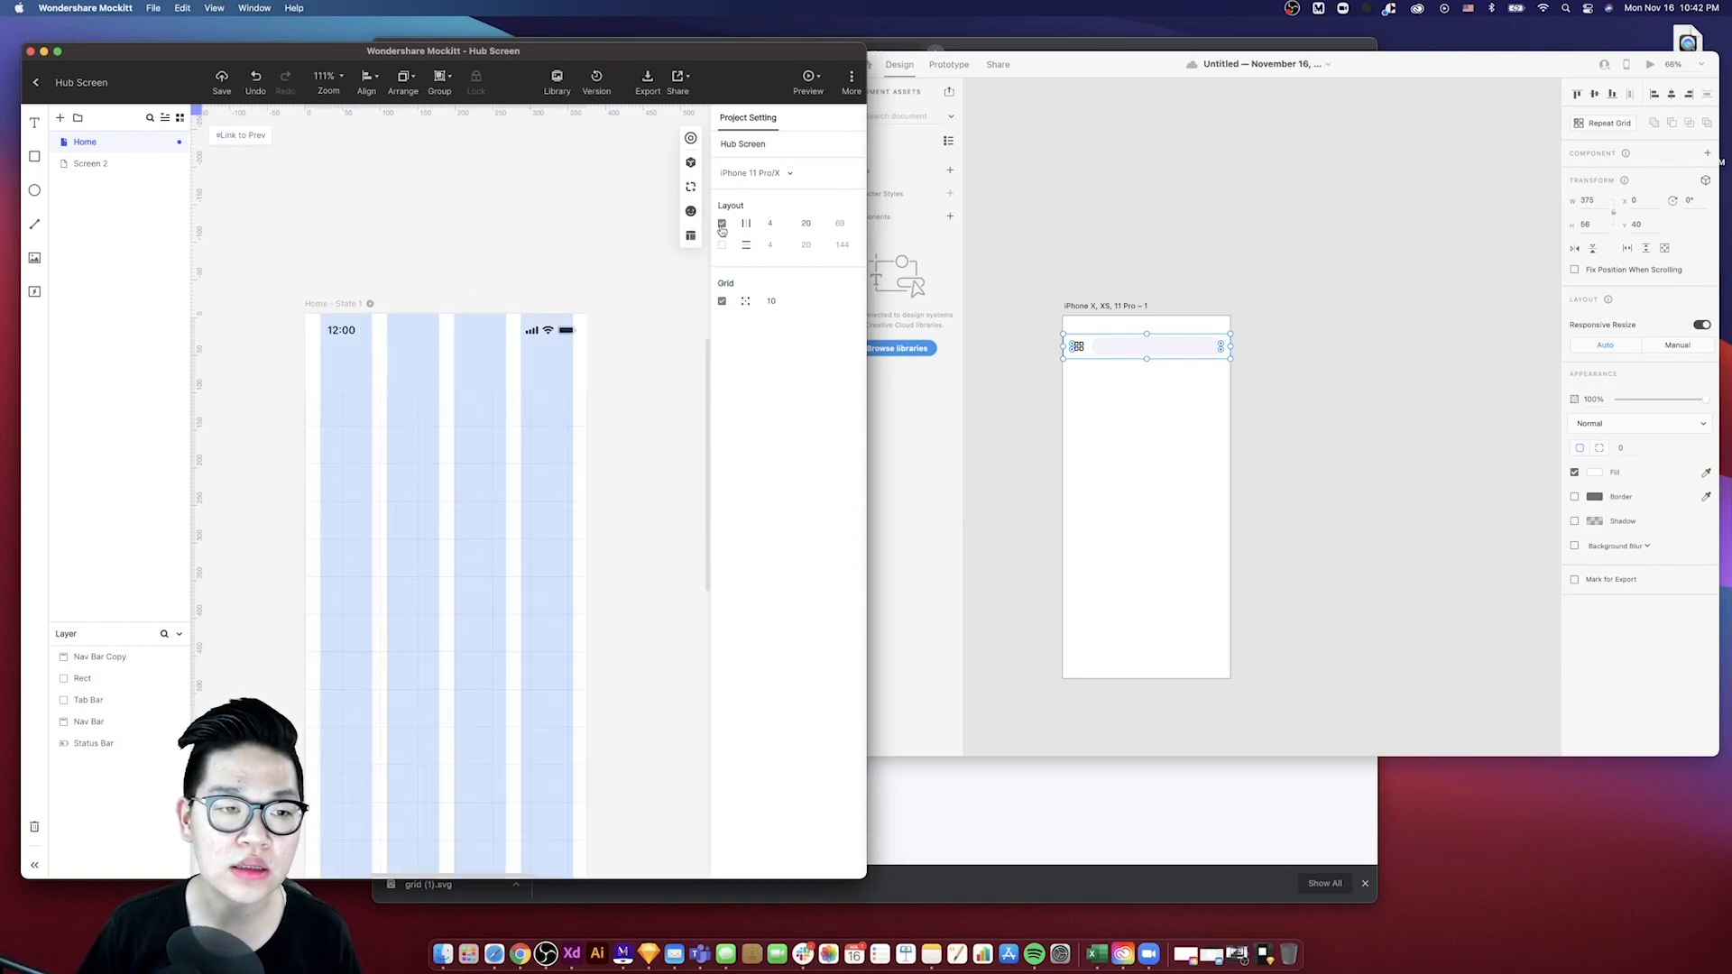
- Narrow the search field's width to about 288 to fit the grid
click(526, 381)
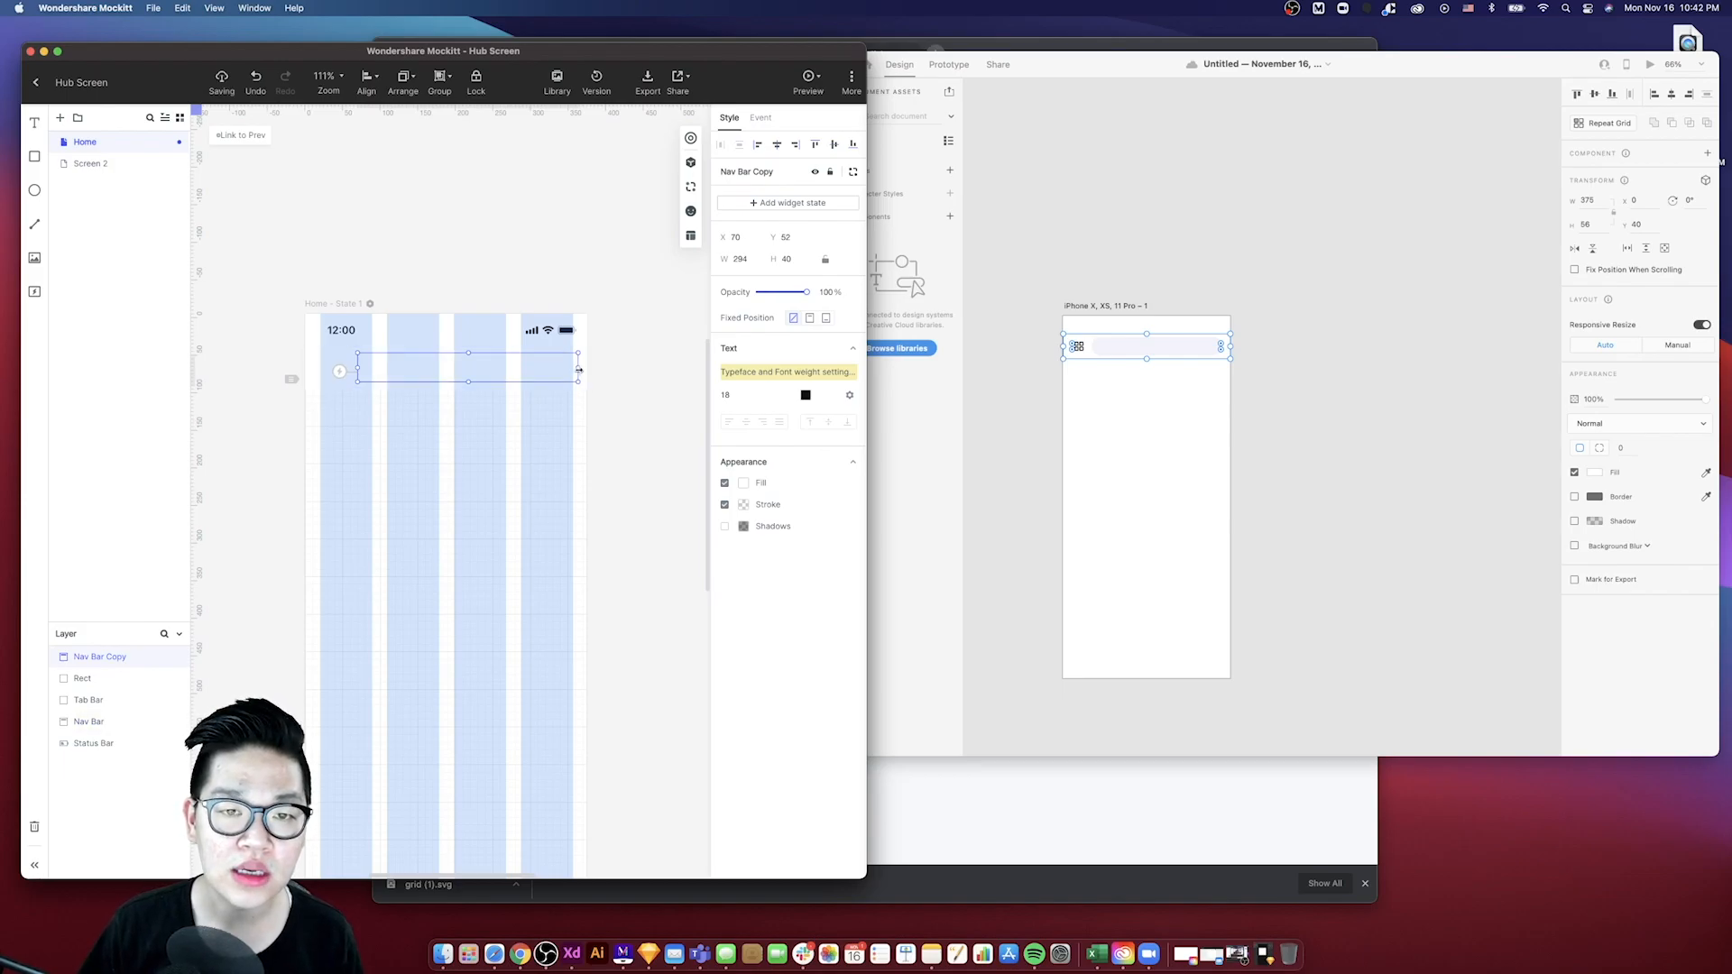
drag(578, 368, 572, 367)
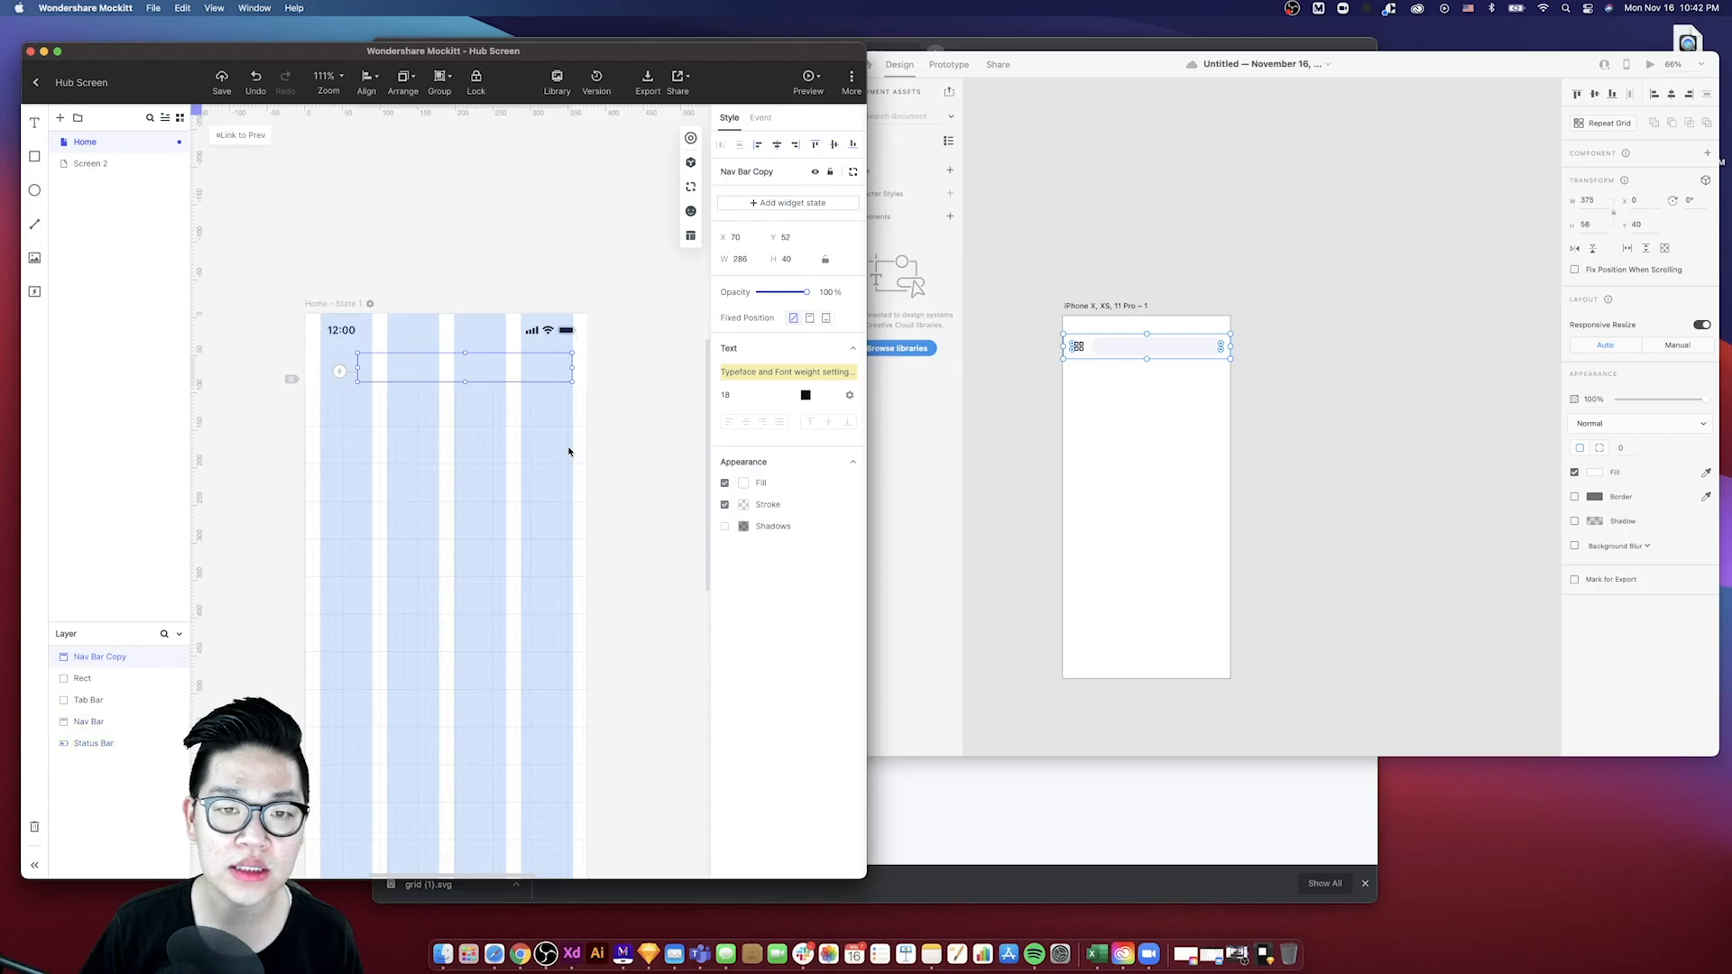
- Reshape the search field copy into a 40 × 40 button square at the nav bar's left edge
scroll(570, 451, left, 4)
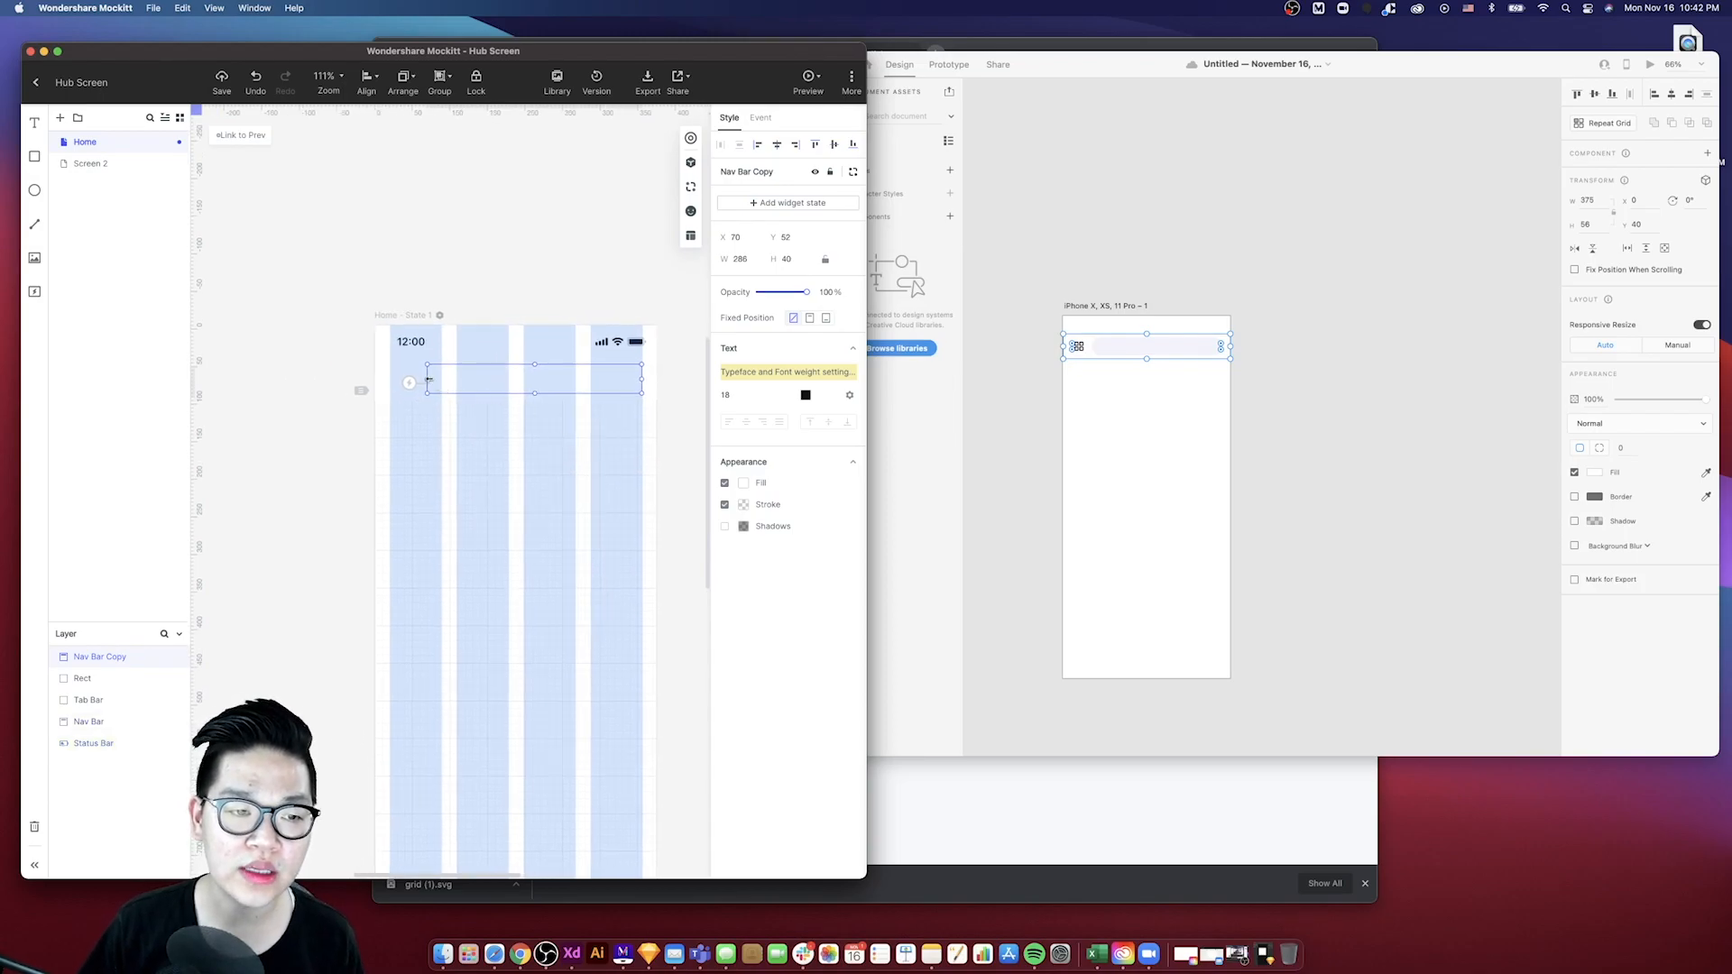
mouse_move(432, 381)
mouse_down()
mouse_move(468, 369)
mouse_move(428, 370)
mouse_up()
drag(591, 379, 426, 379)
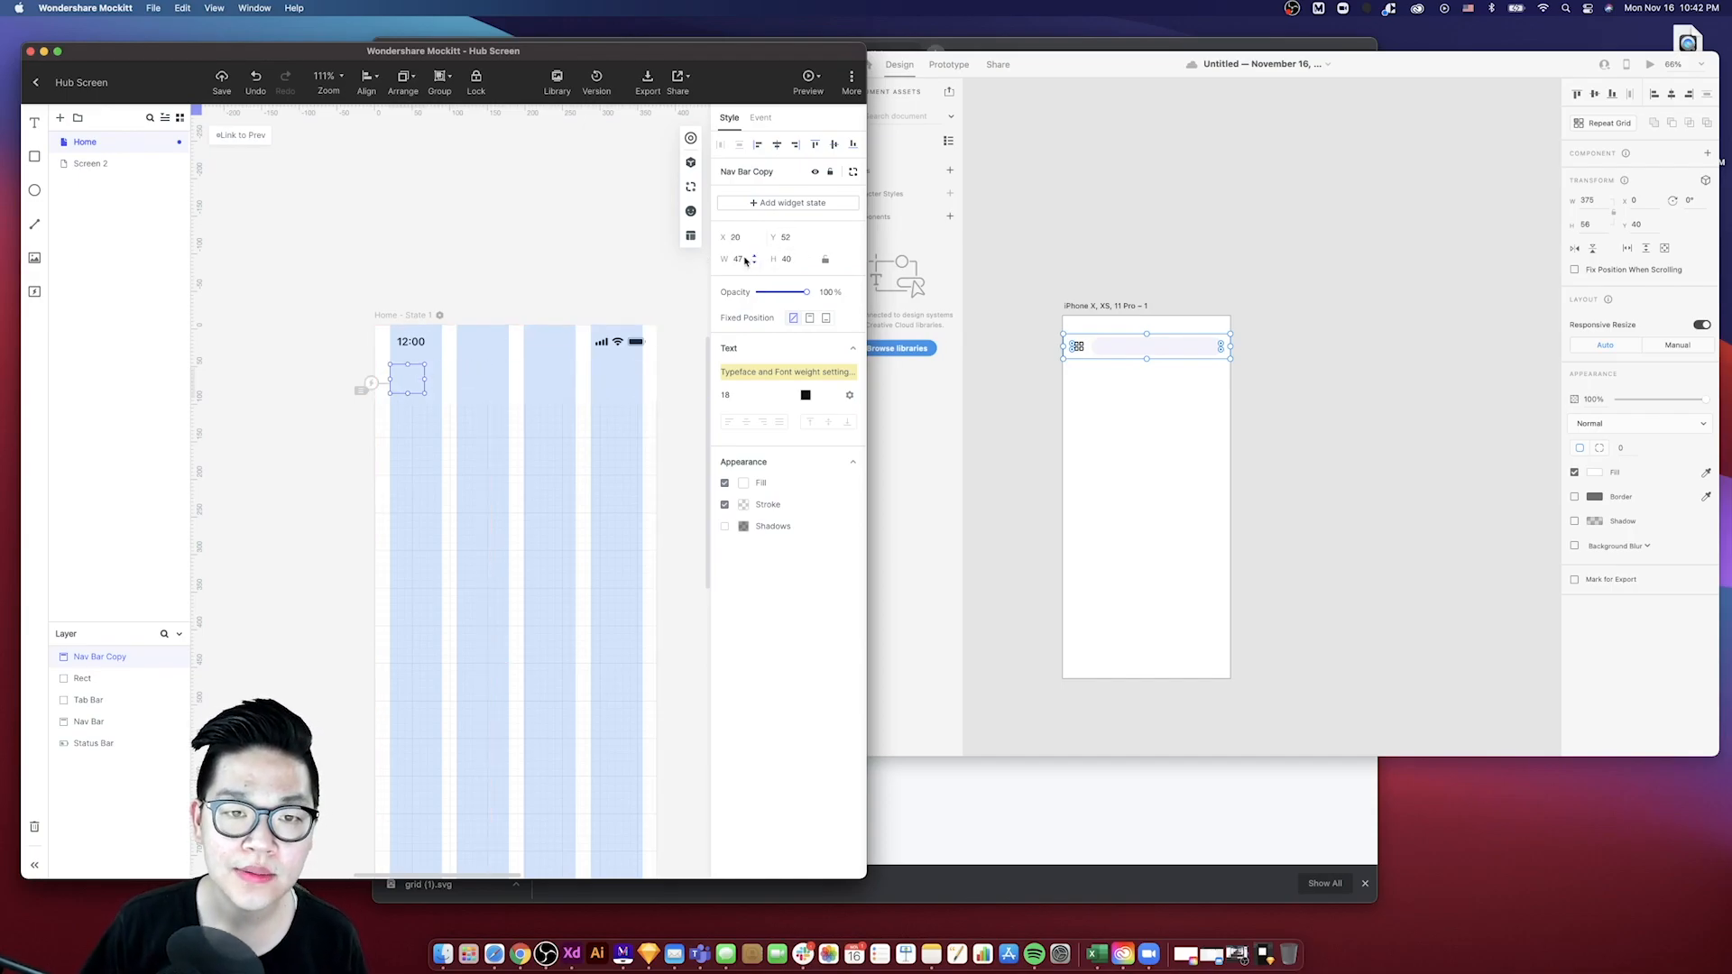
- Paste another search field copy to the right of the button square, about 288 wide
click(442, 379)
click(426, 409)
click(453, 376)
click(518, 417)
key(super+v)
drag(448, 381, 437, 381)
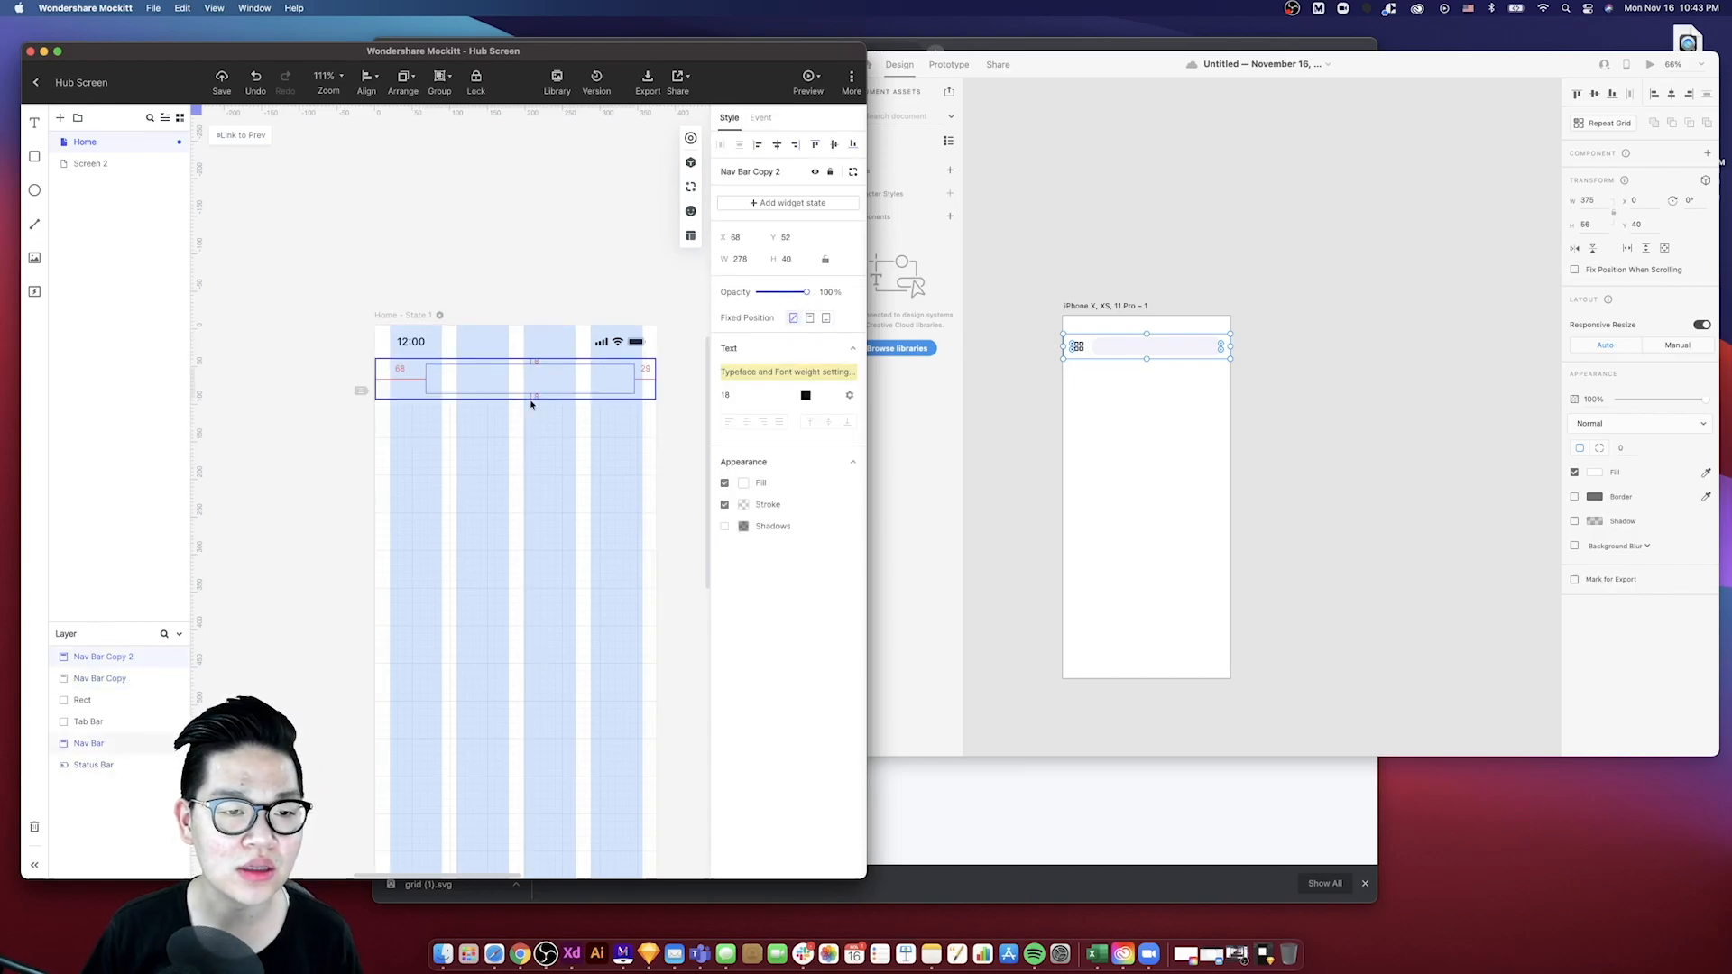
drag(635, 389, 646, 388)
click(408, 312)
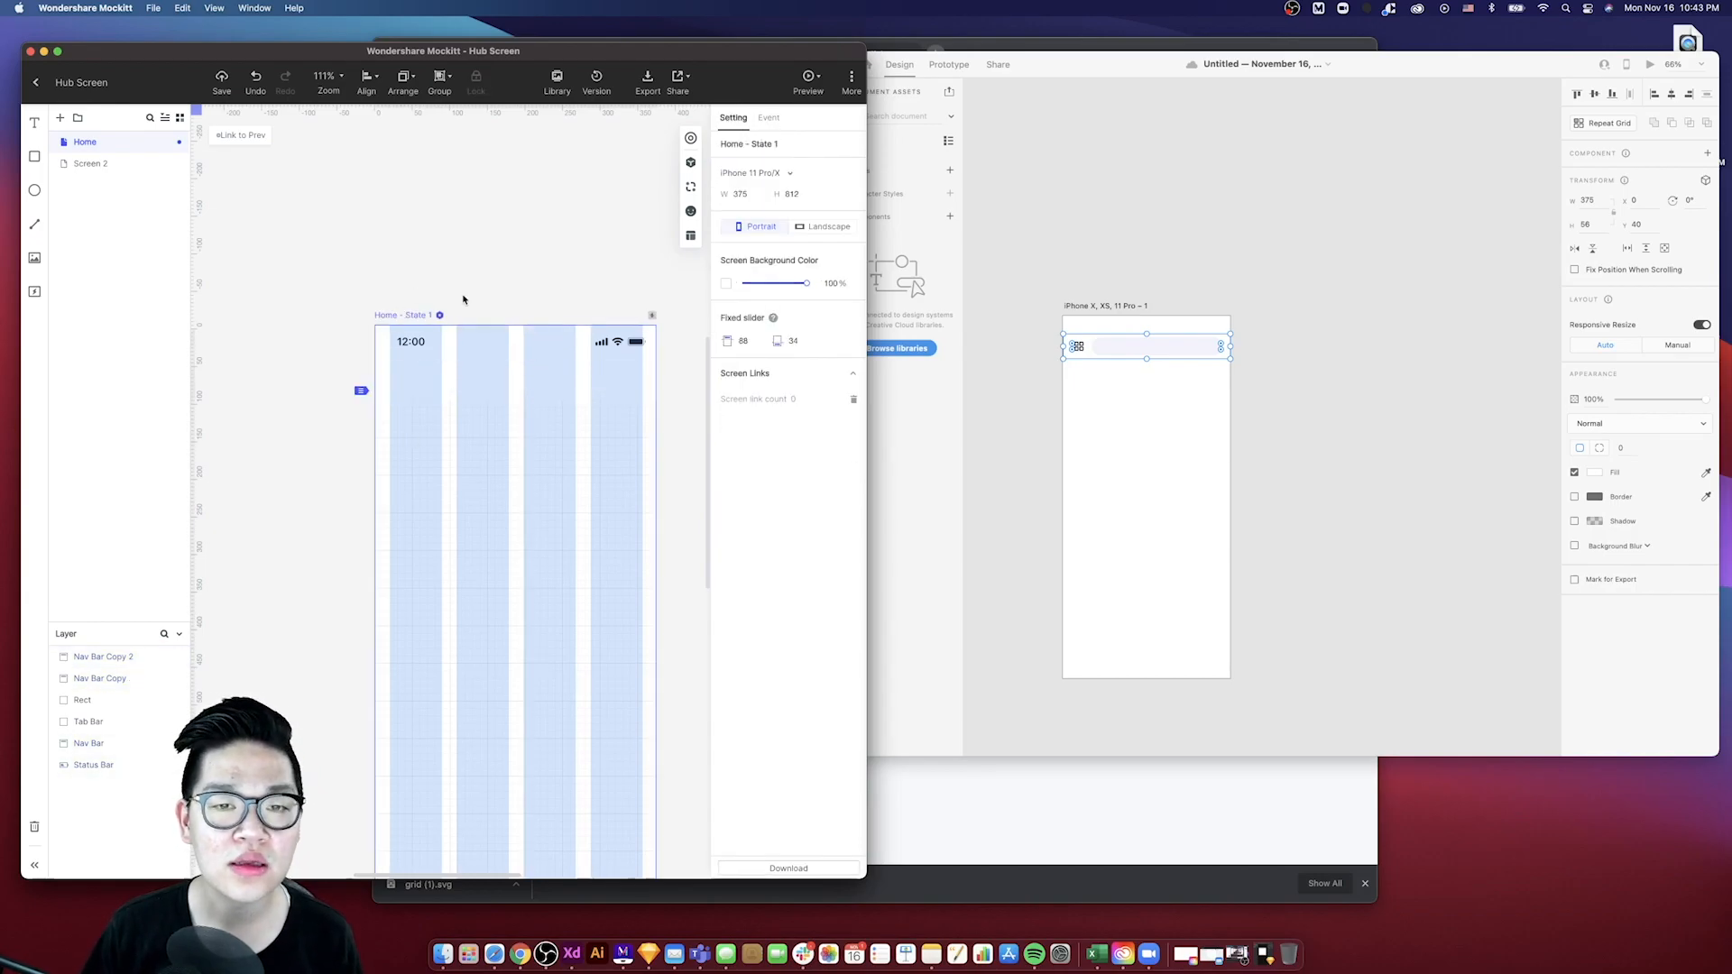
click(561, 262)
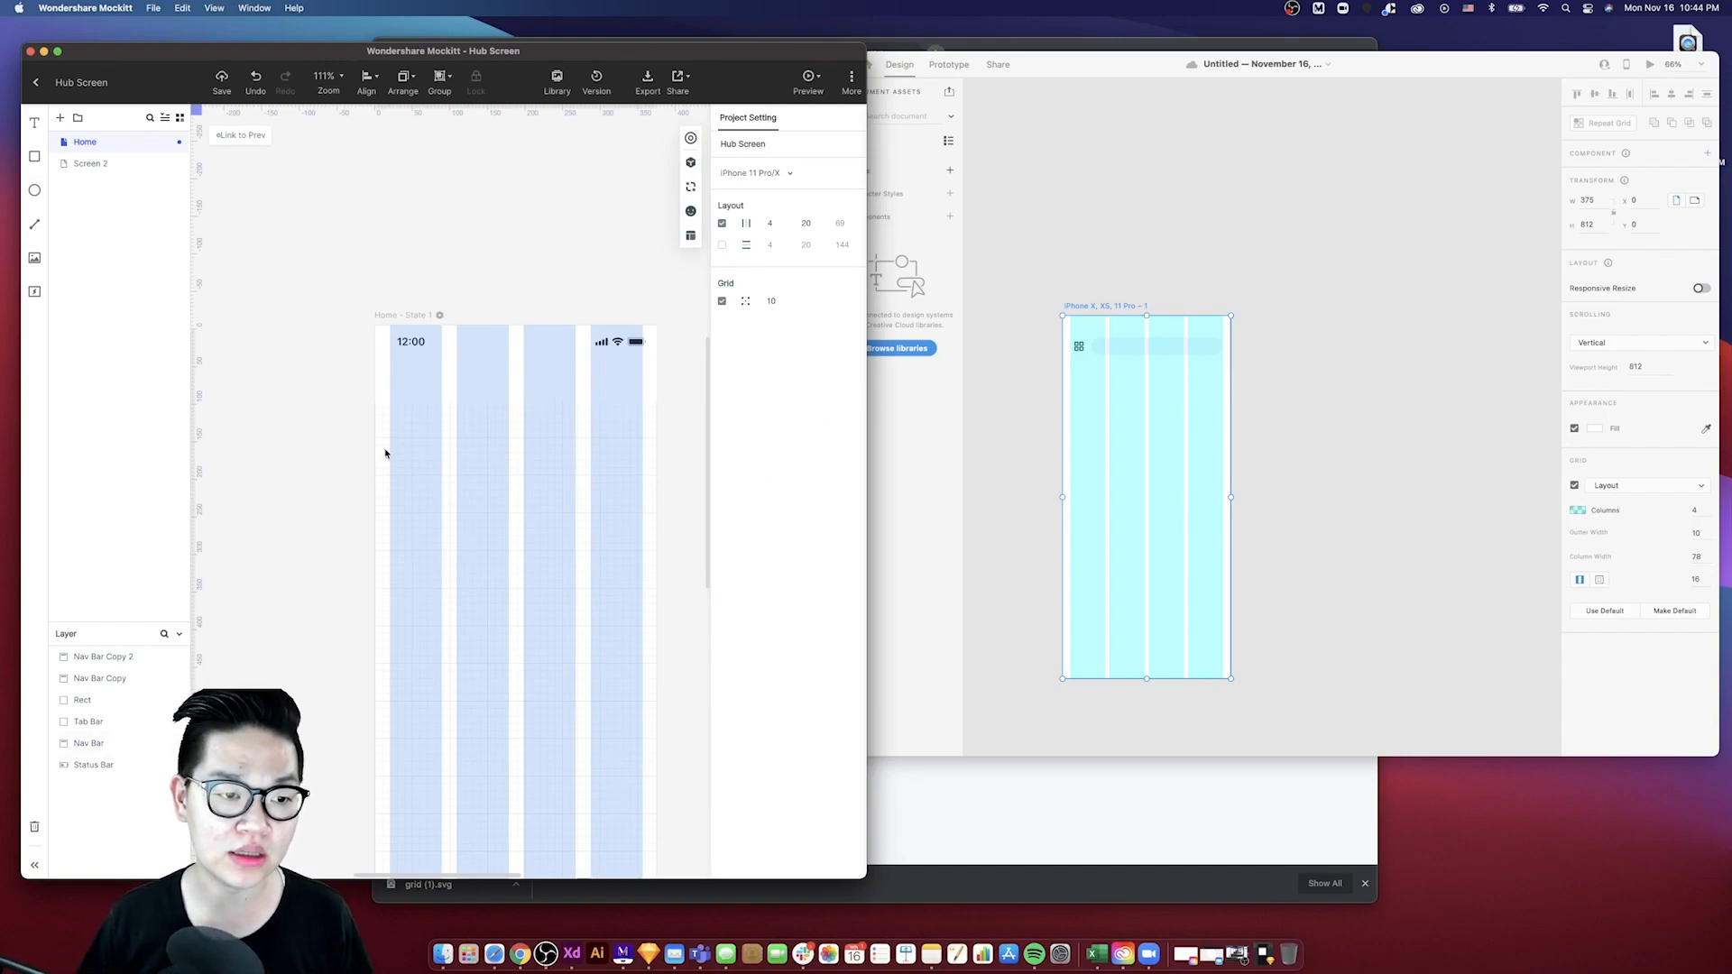
- Fill the search field with #F3F2FC, sampled with the eyedropper from the Dribbble reference
click(610, 382)
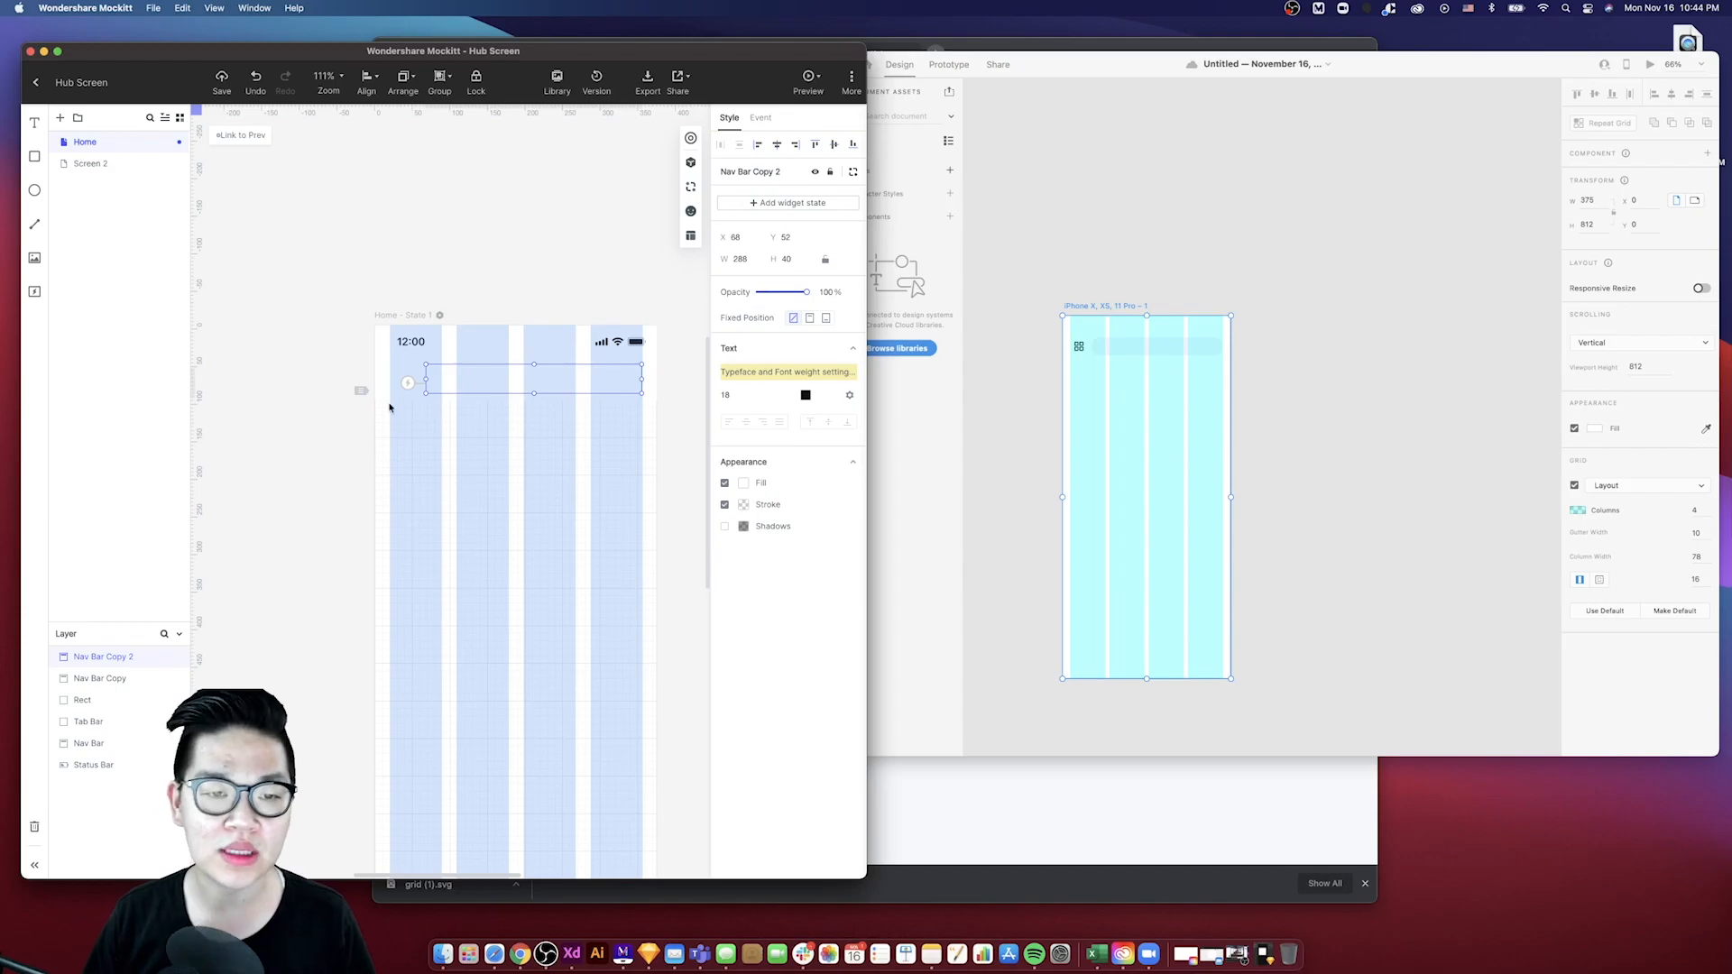
scroll(460, 422, down, 3)
scroll(460, 422, right, 3)
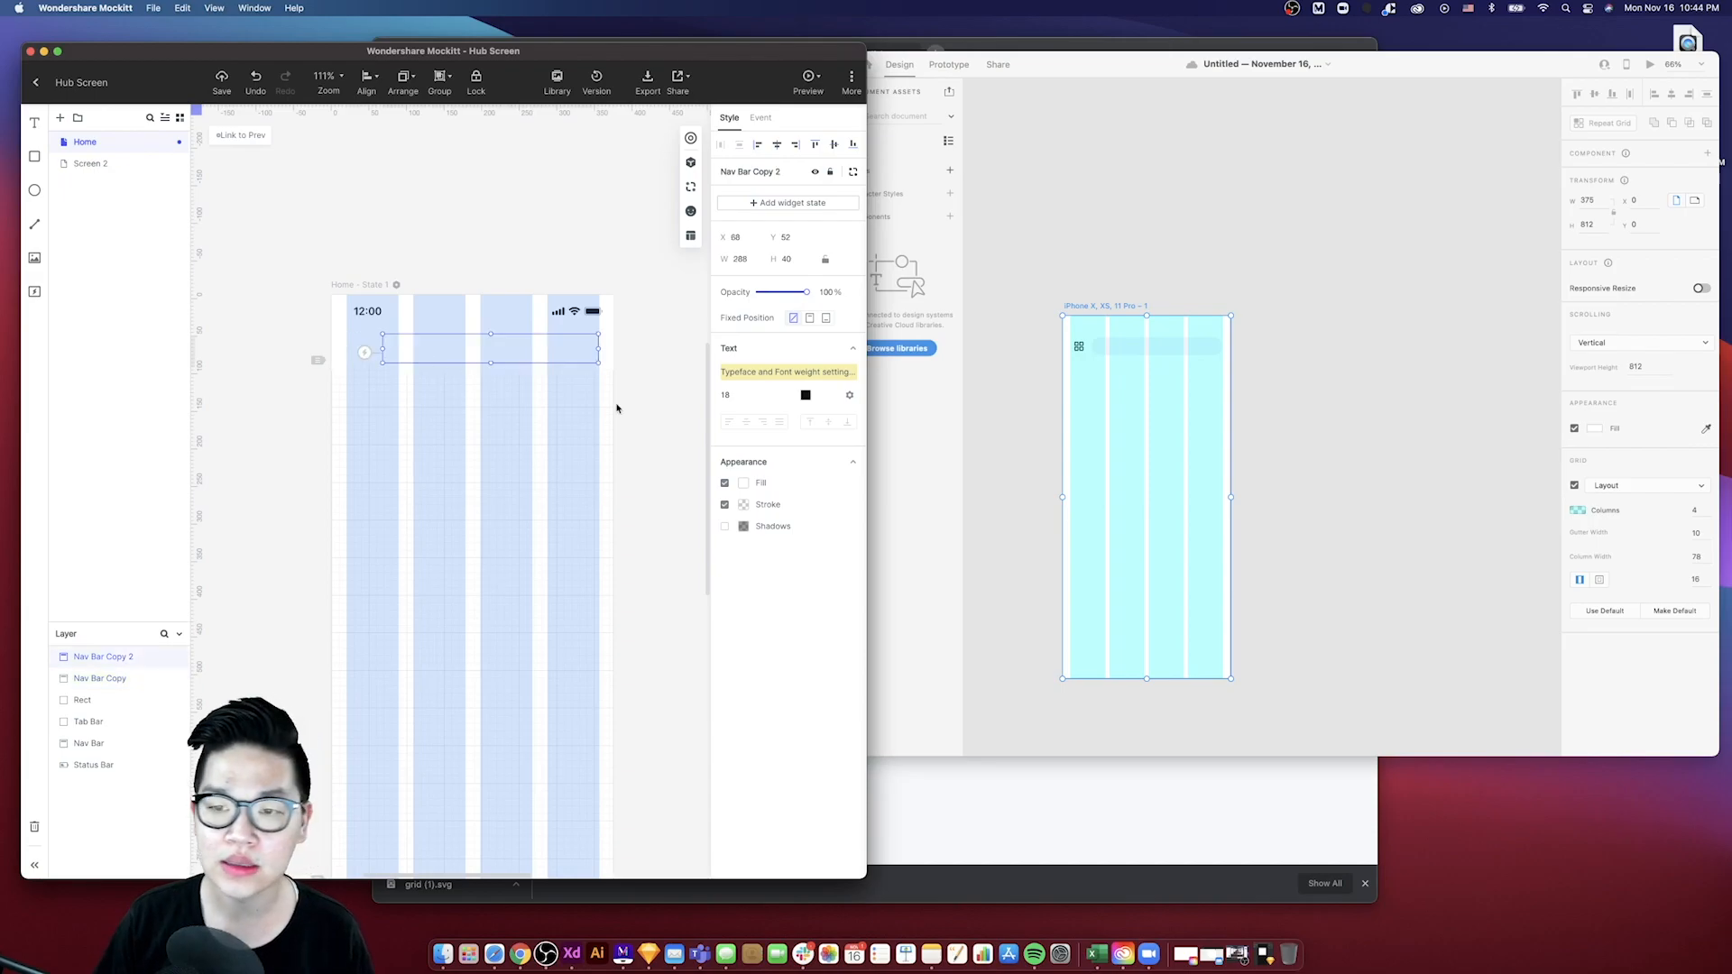
click(1113, 351)
click(528, 360)
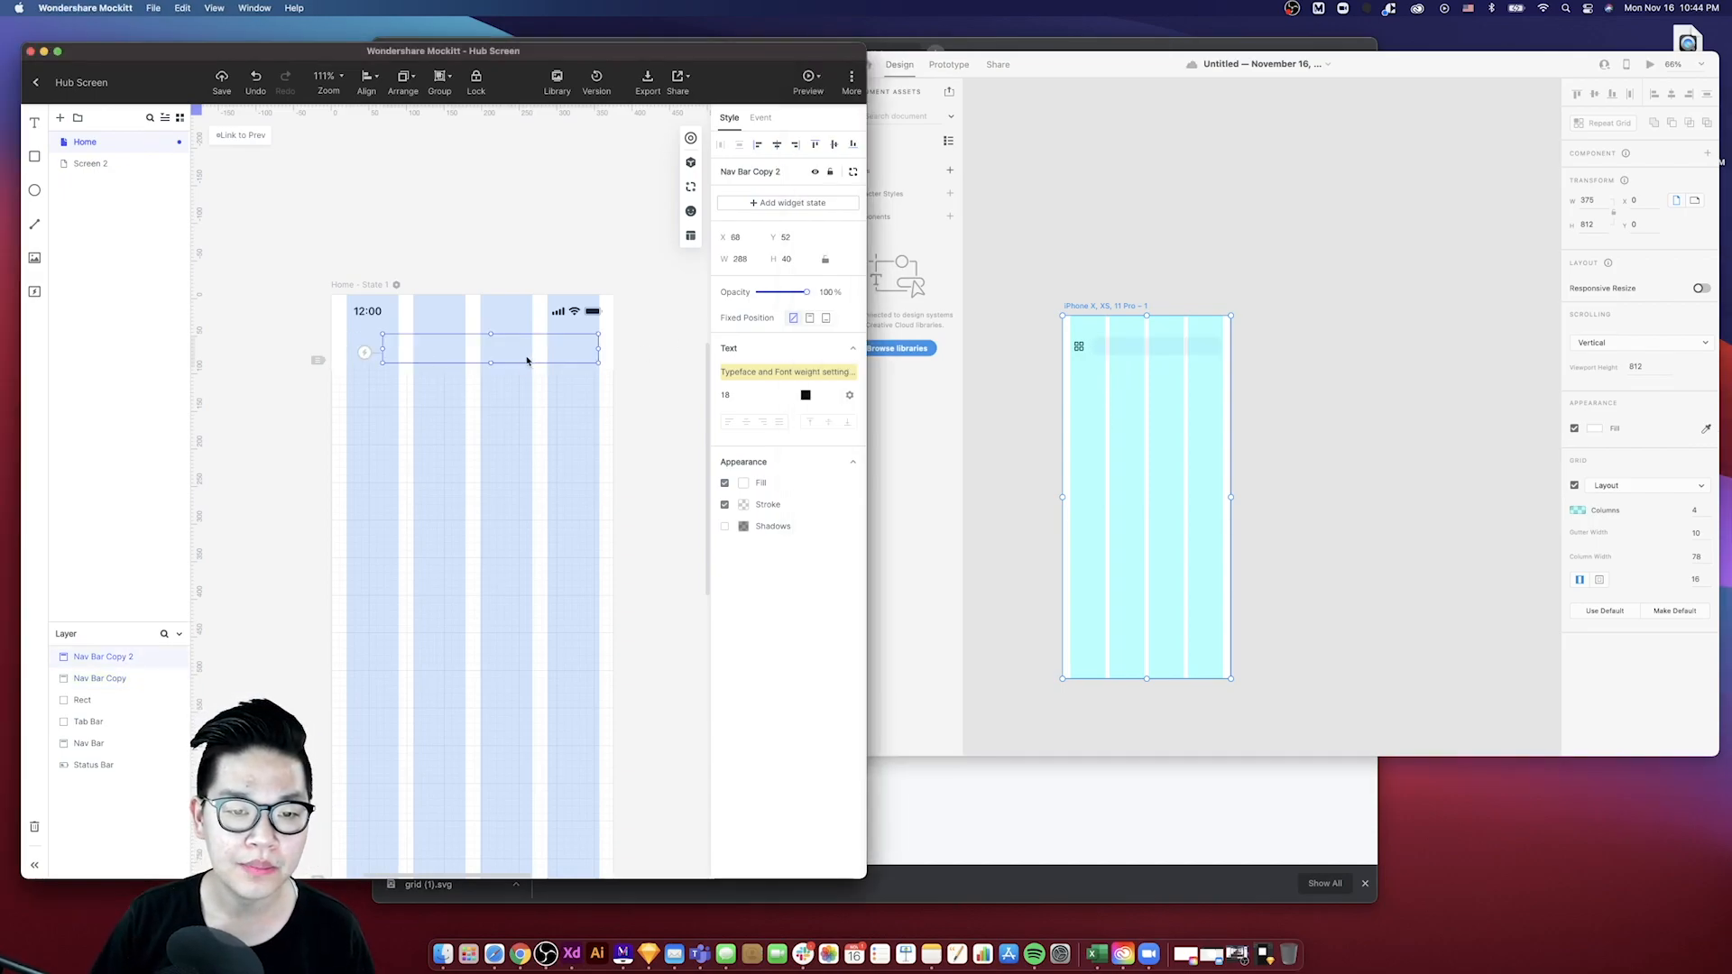
click(744, 485)
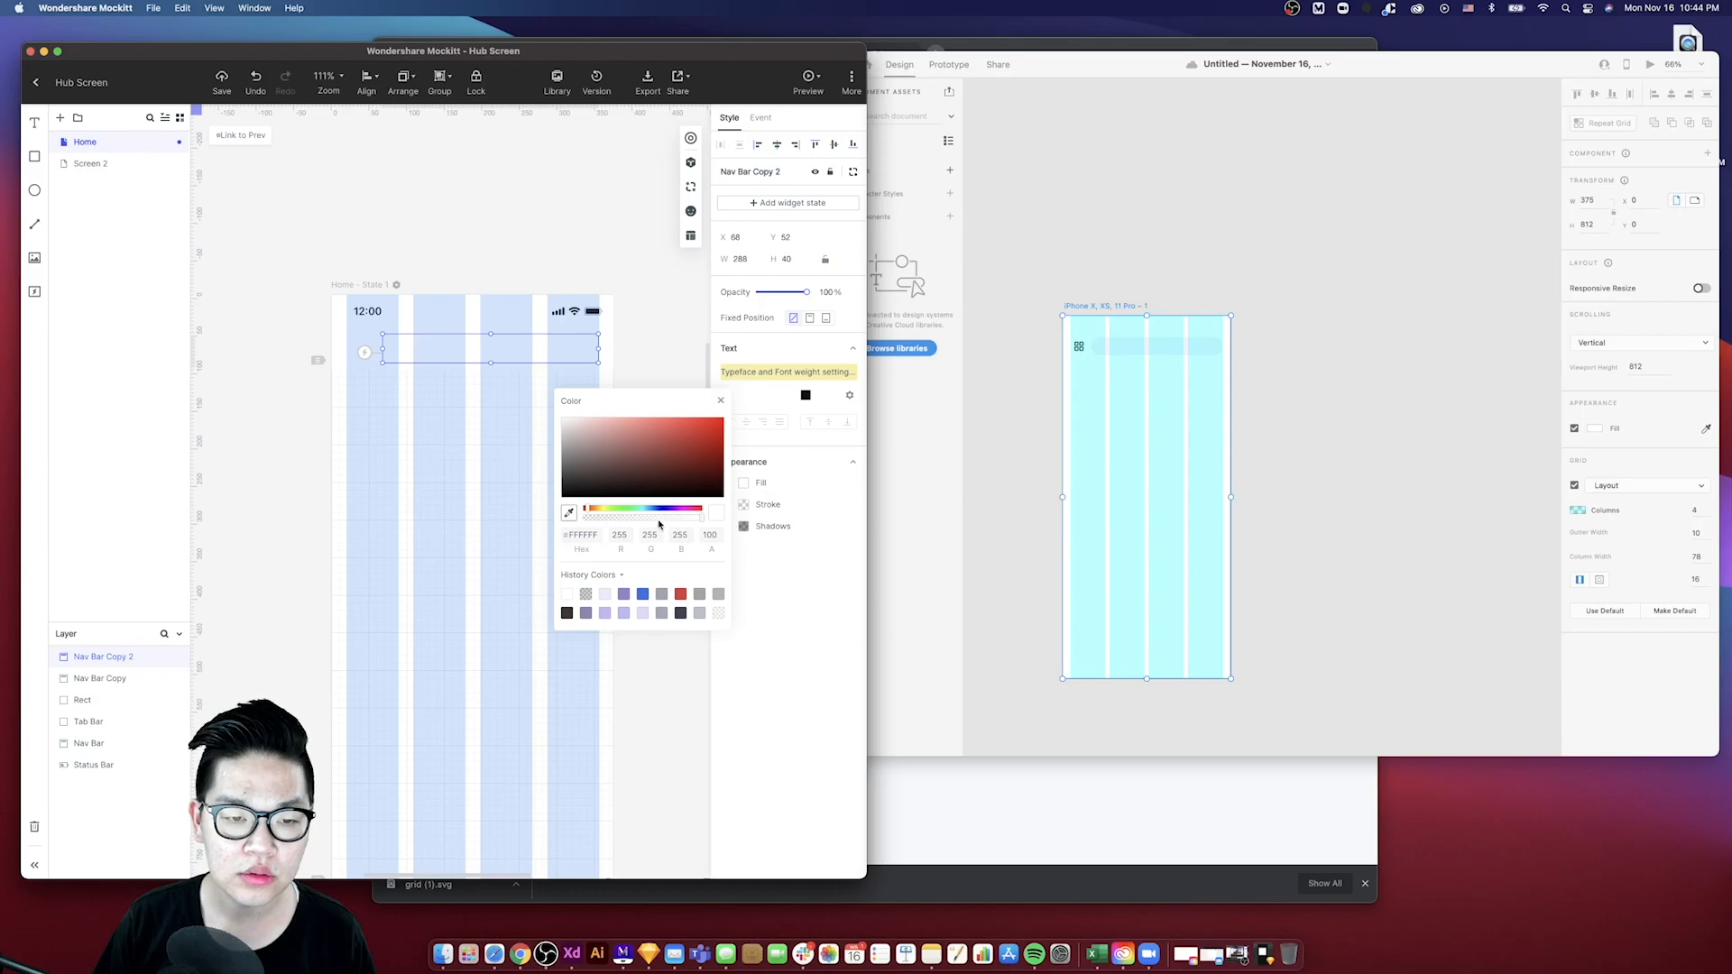
click(568, 513)
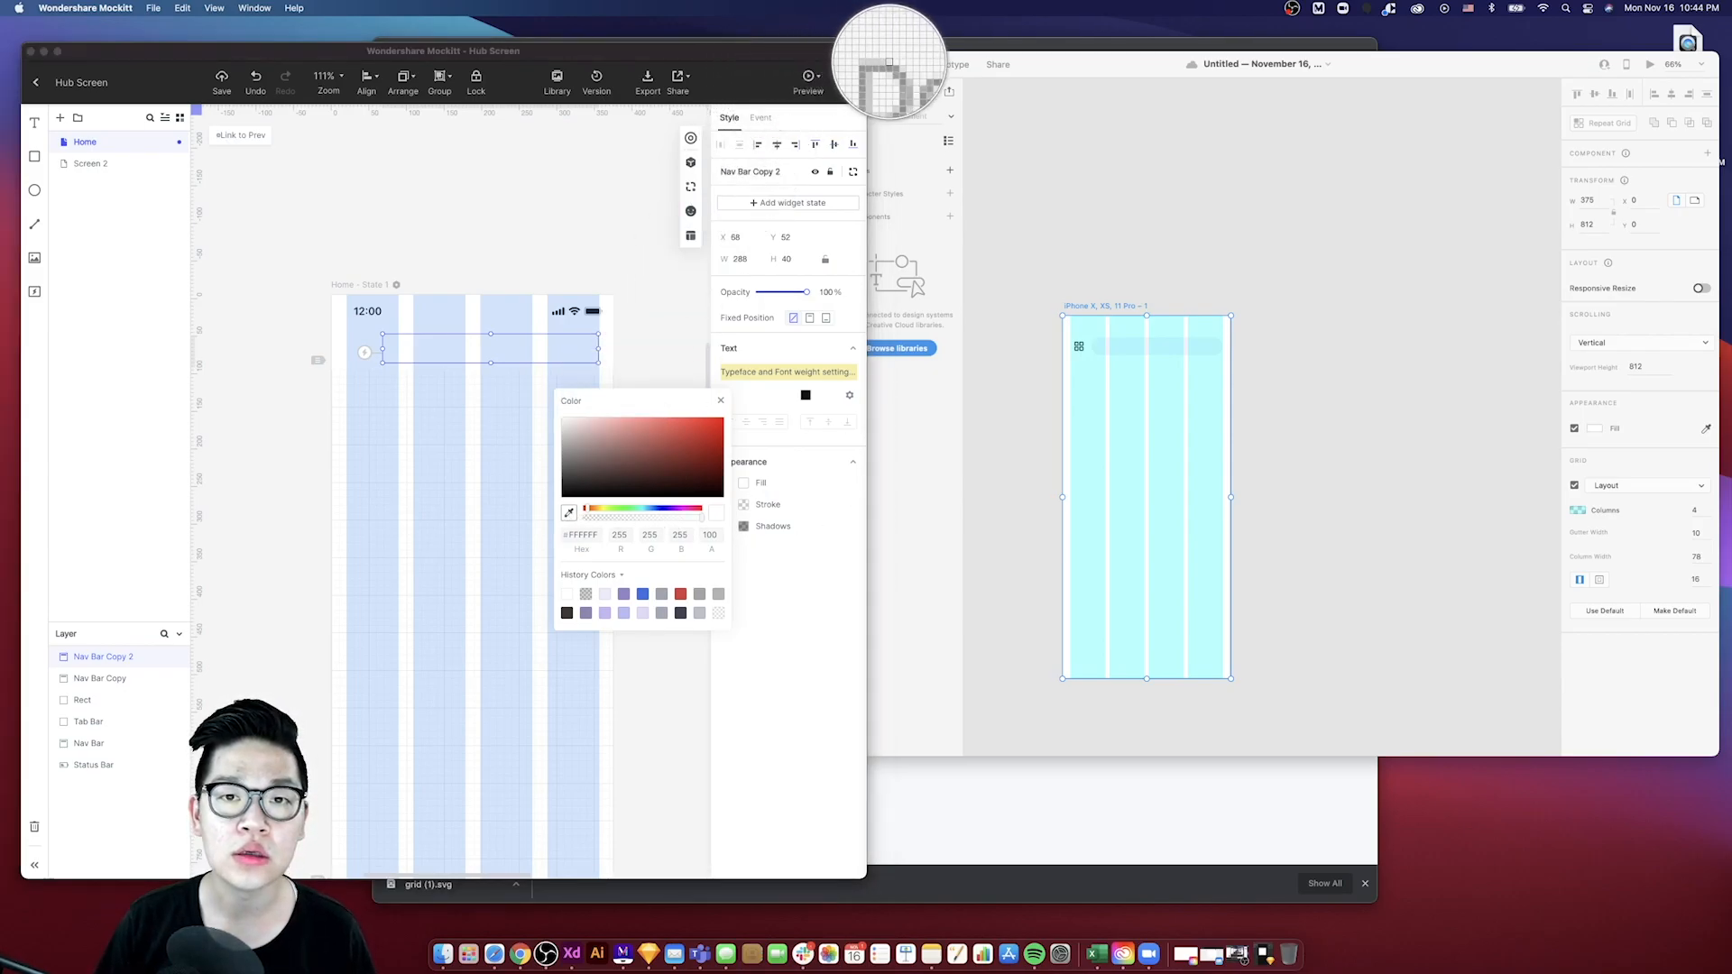
click(1024, 126)
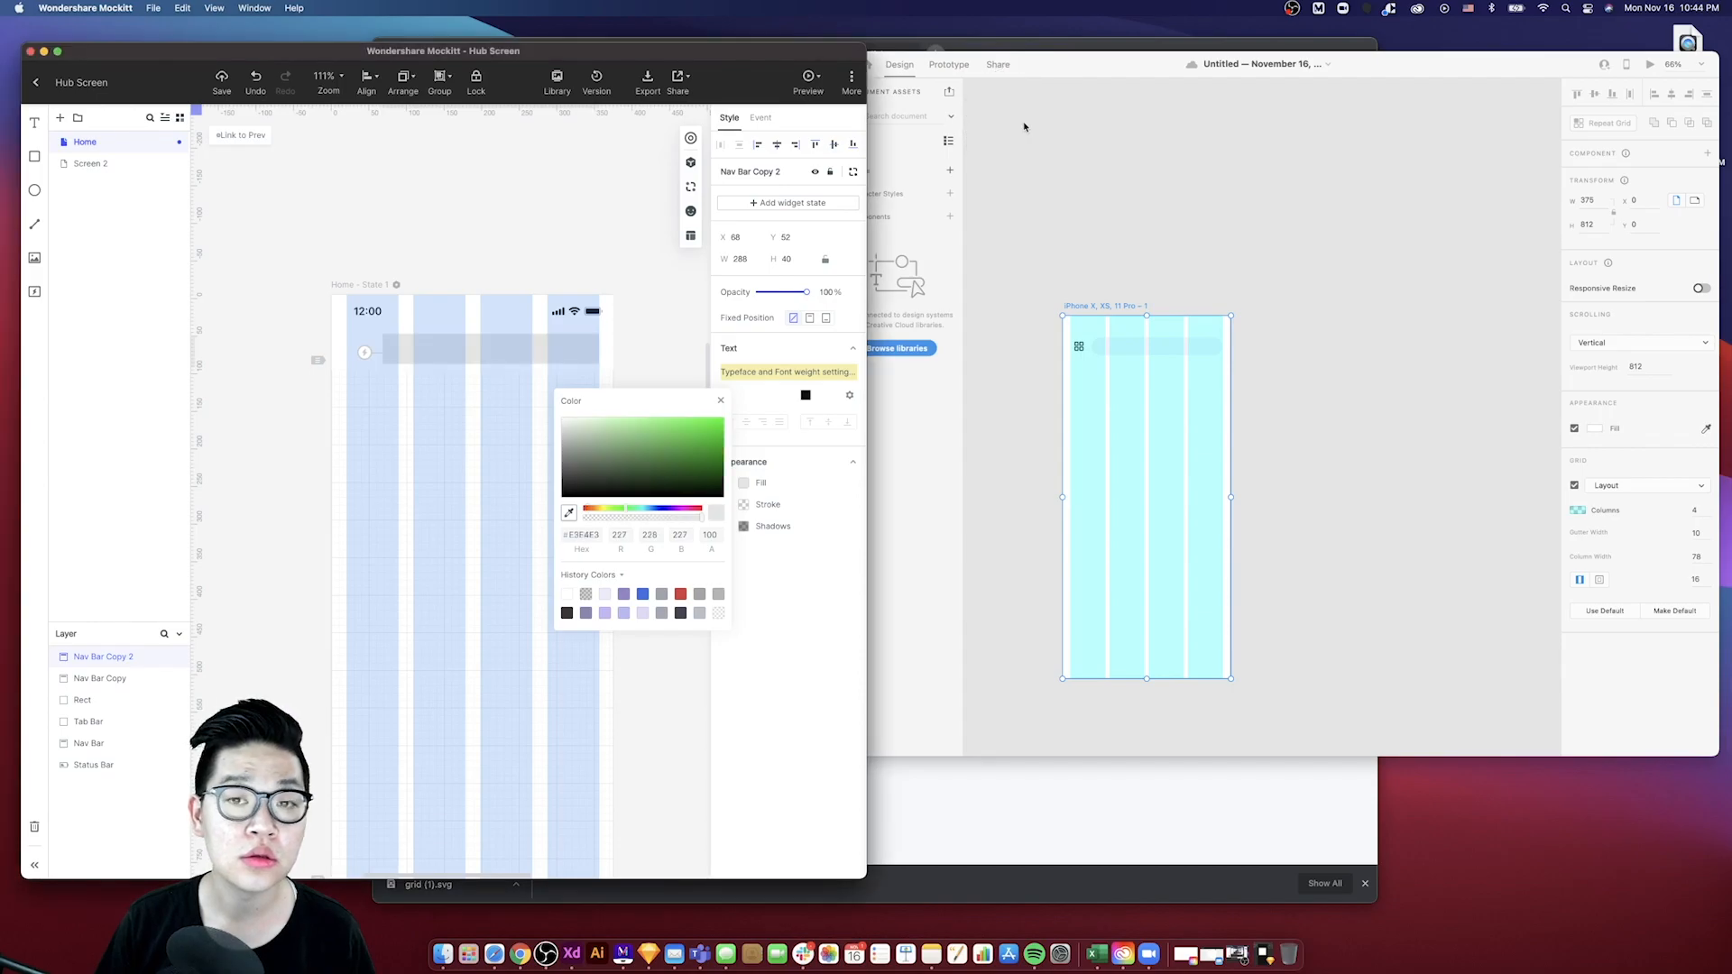
drag(1029, 67, 1341, 82)
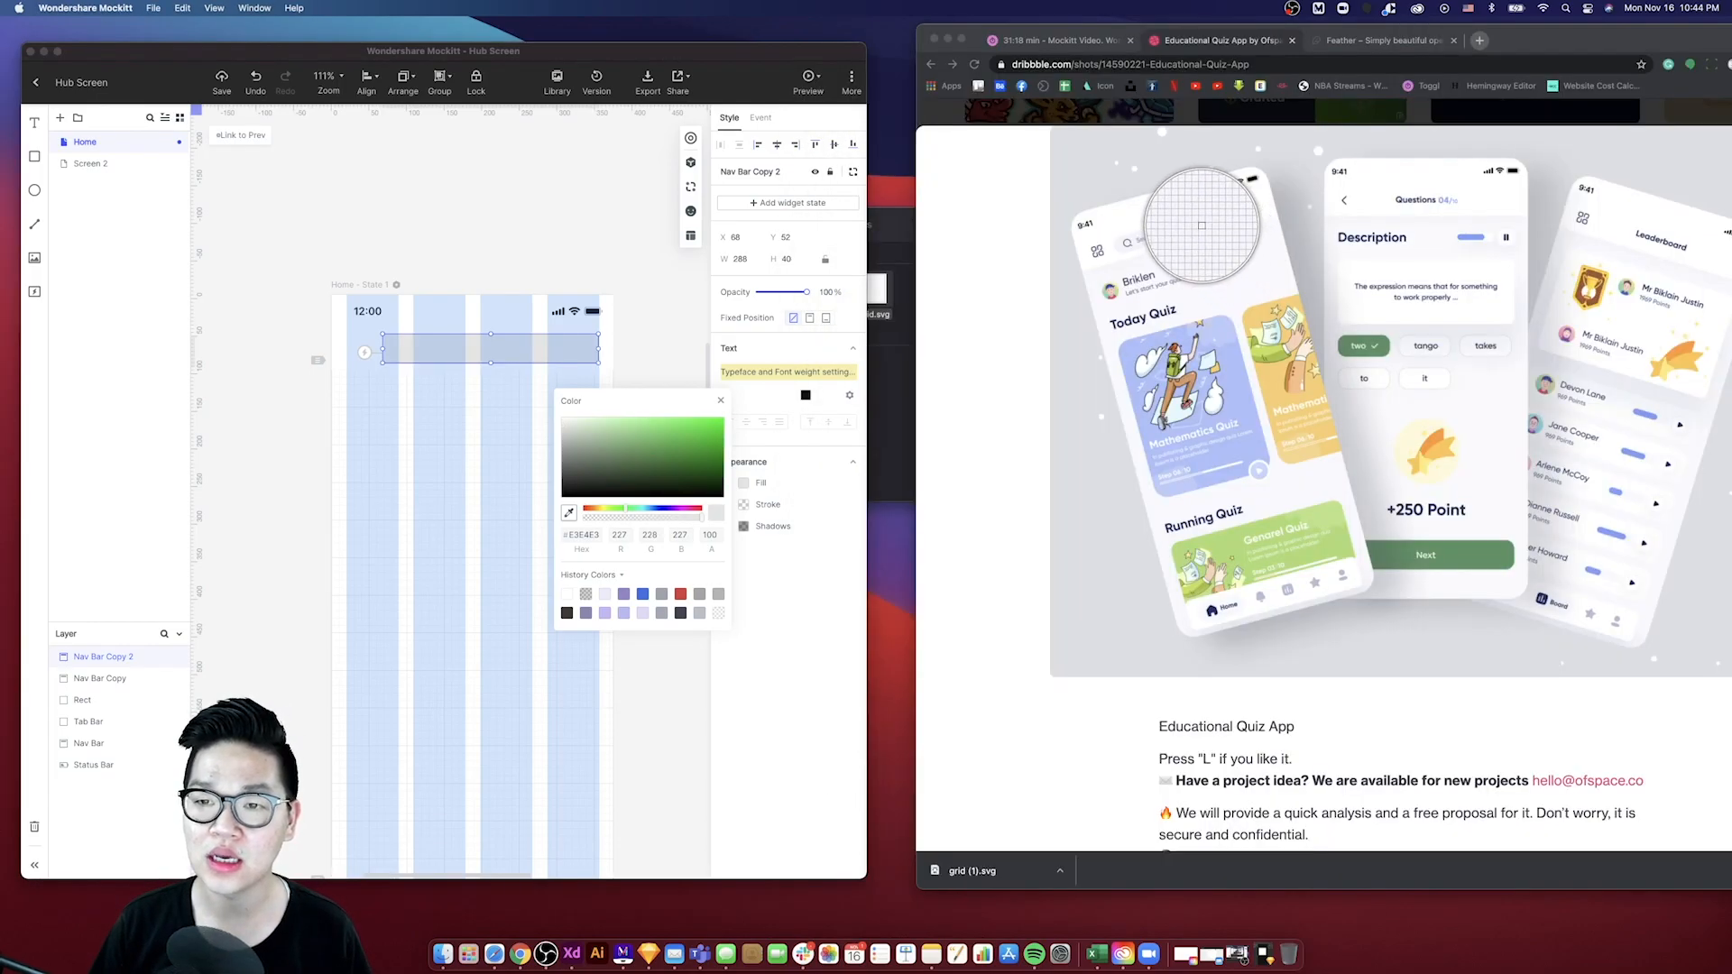
click(1196, 226)
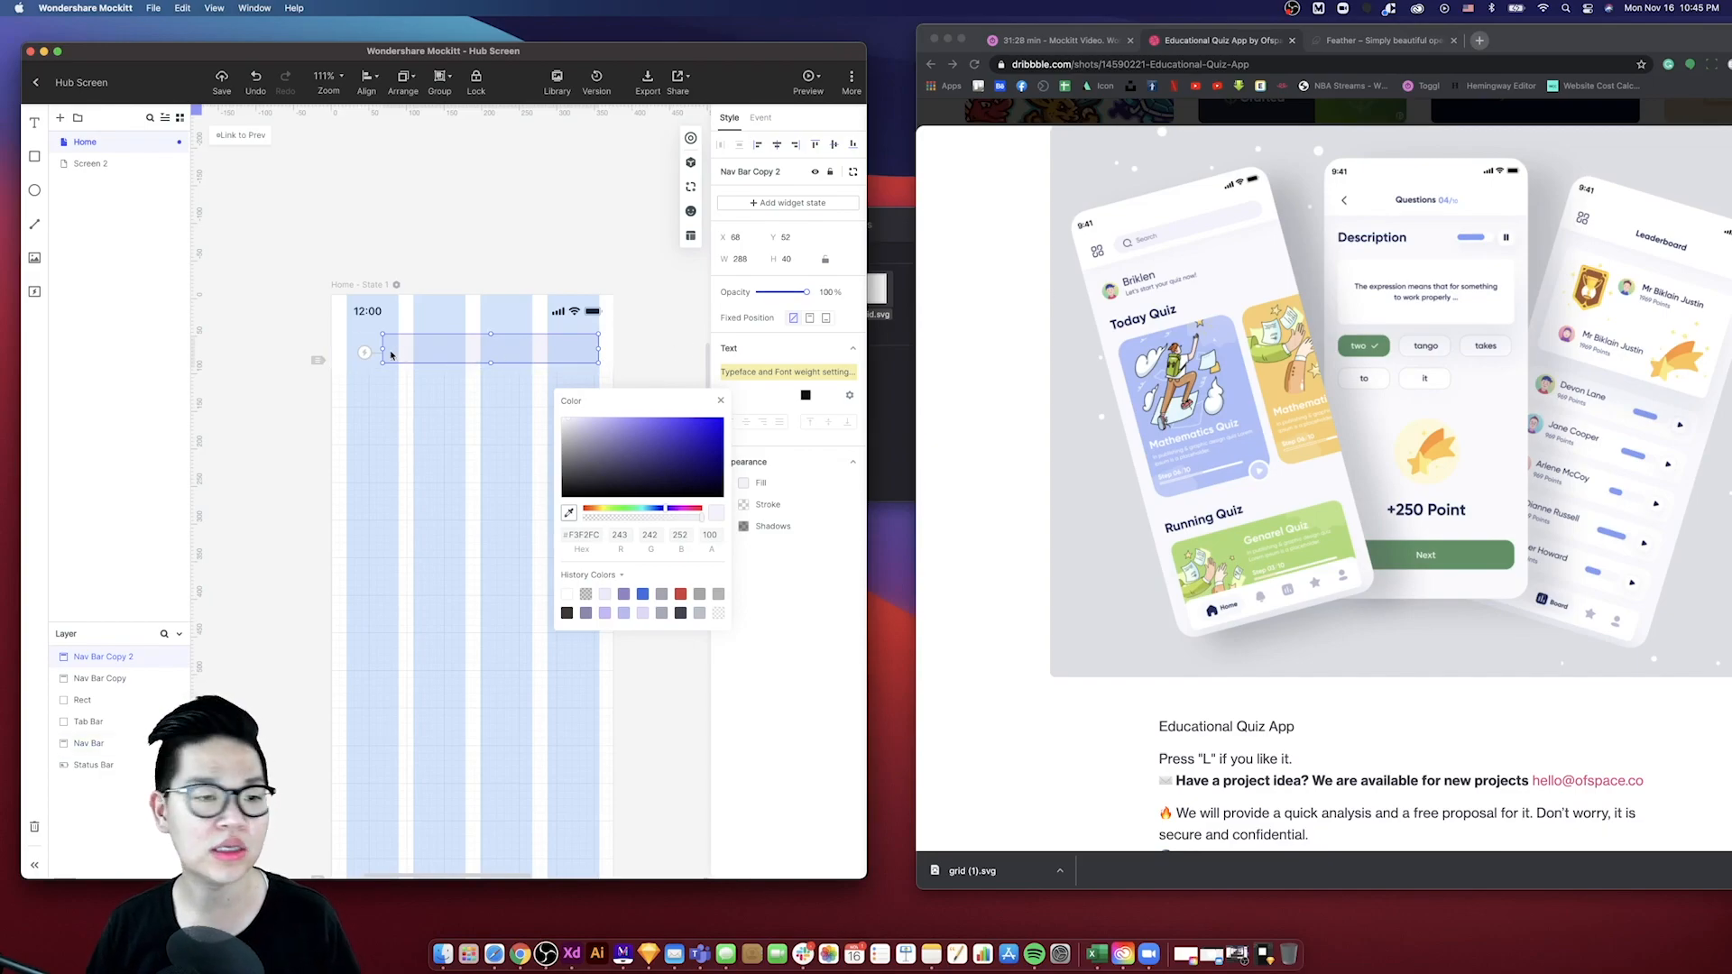
click(634, 347)
click(575, 347)
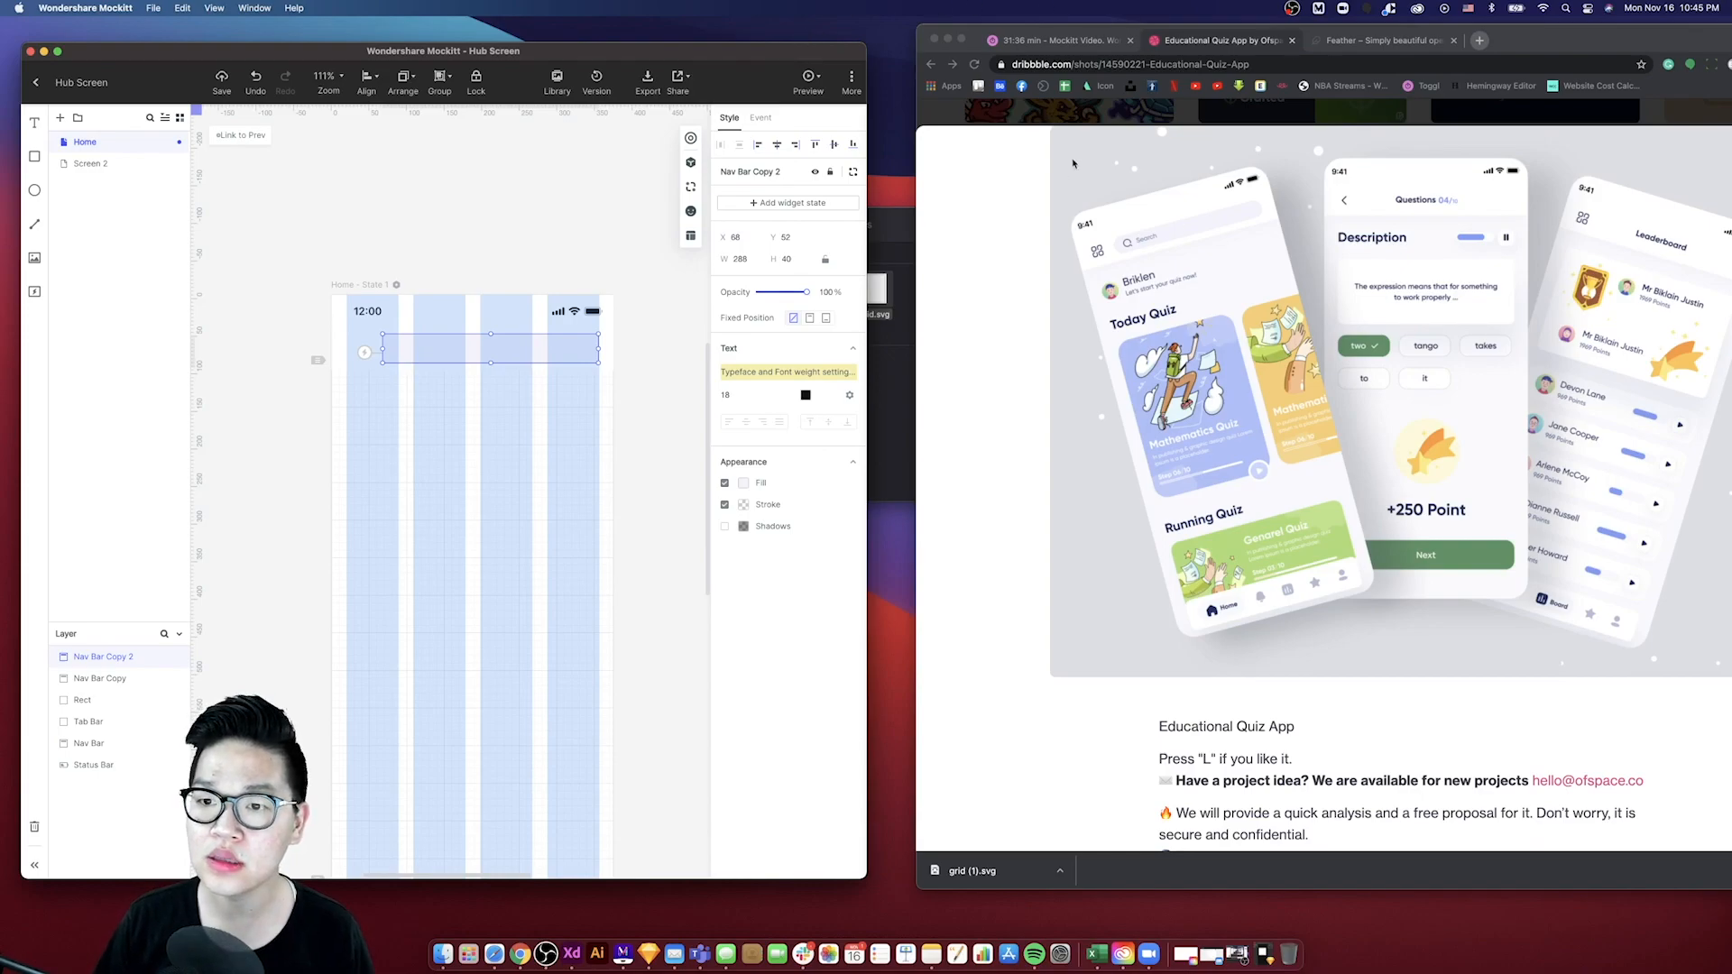
drag(1543, 43, 1496, 339)
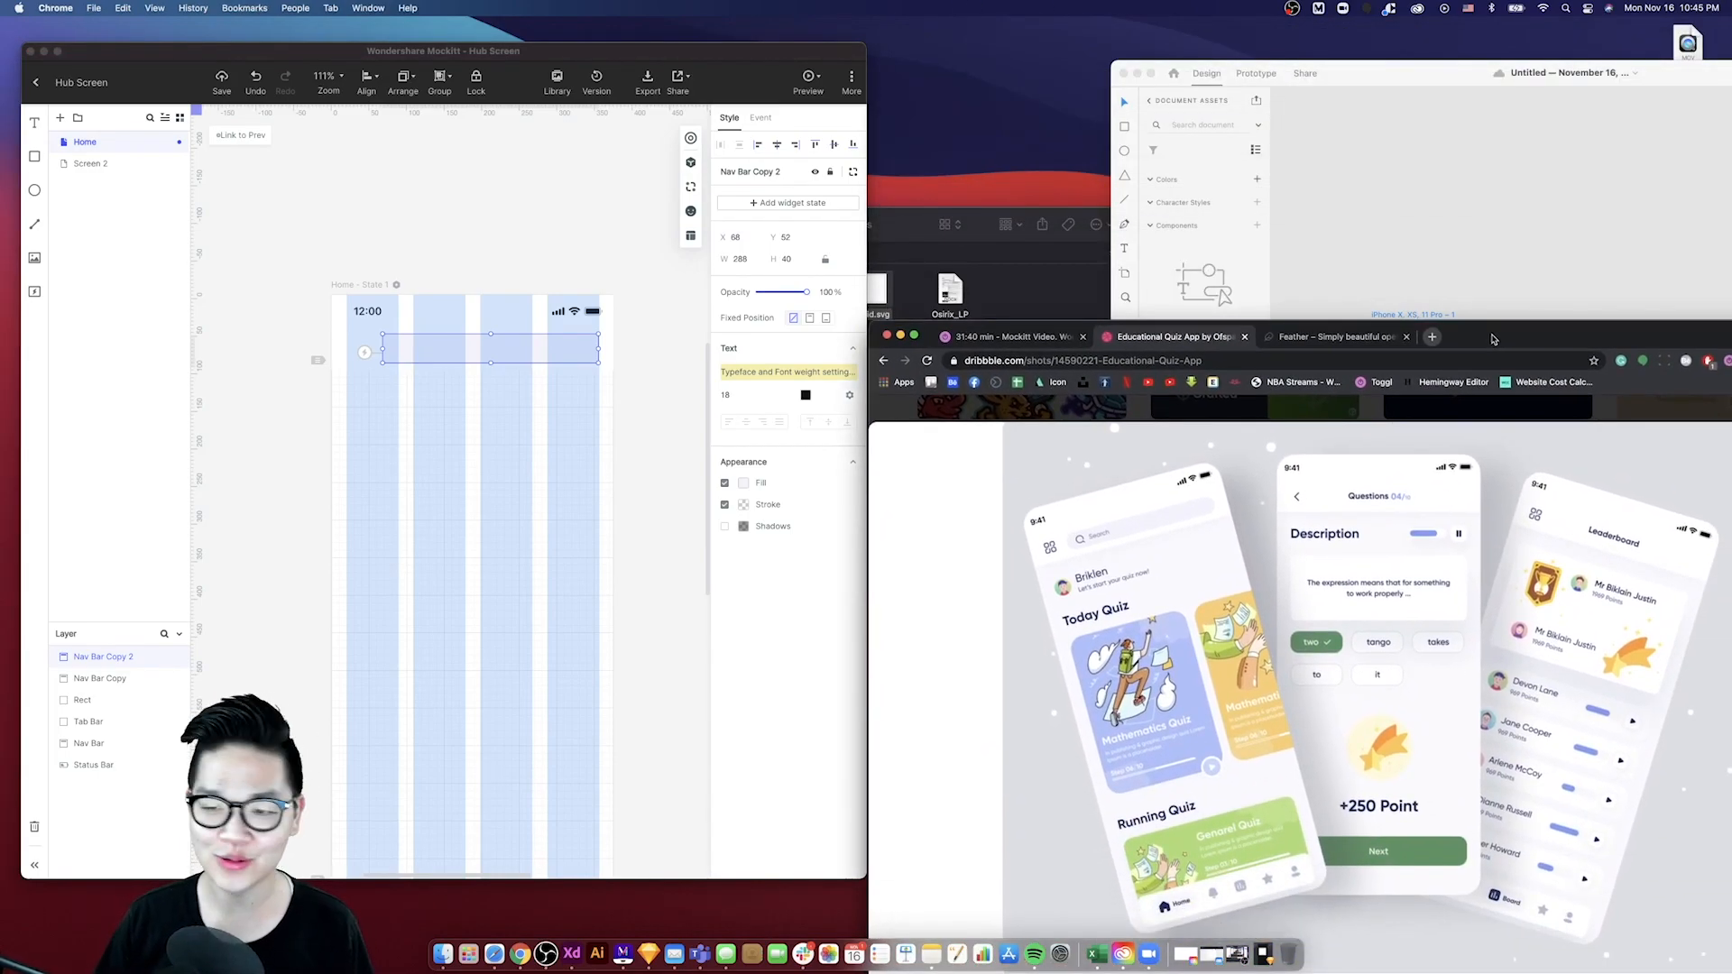
- Add a Text Input widget below the nav bar while browsing the widget library
drag(1462, 344, 1456, 65)
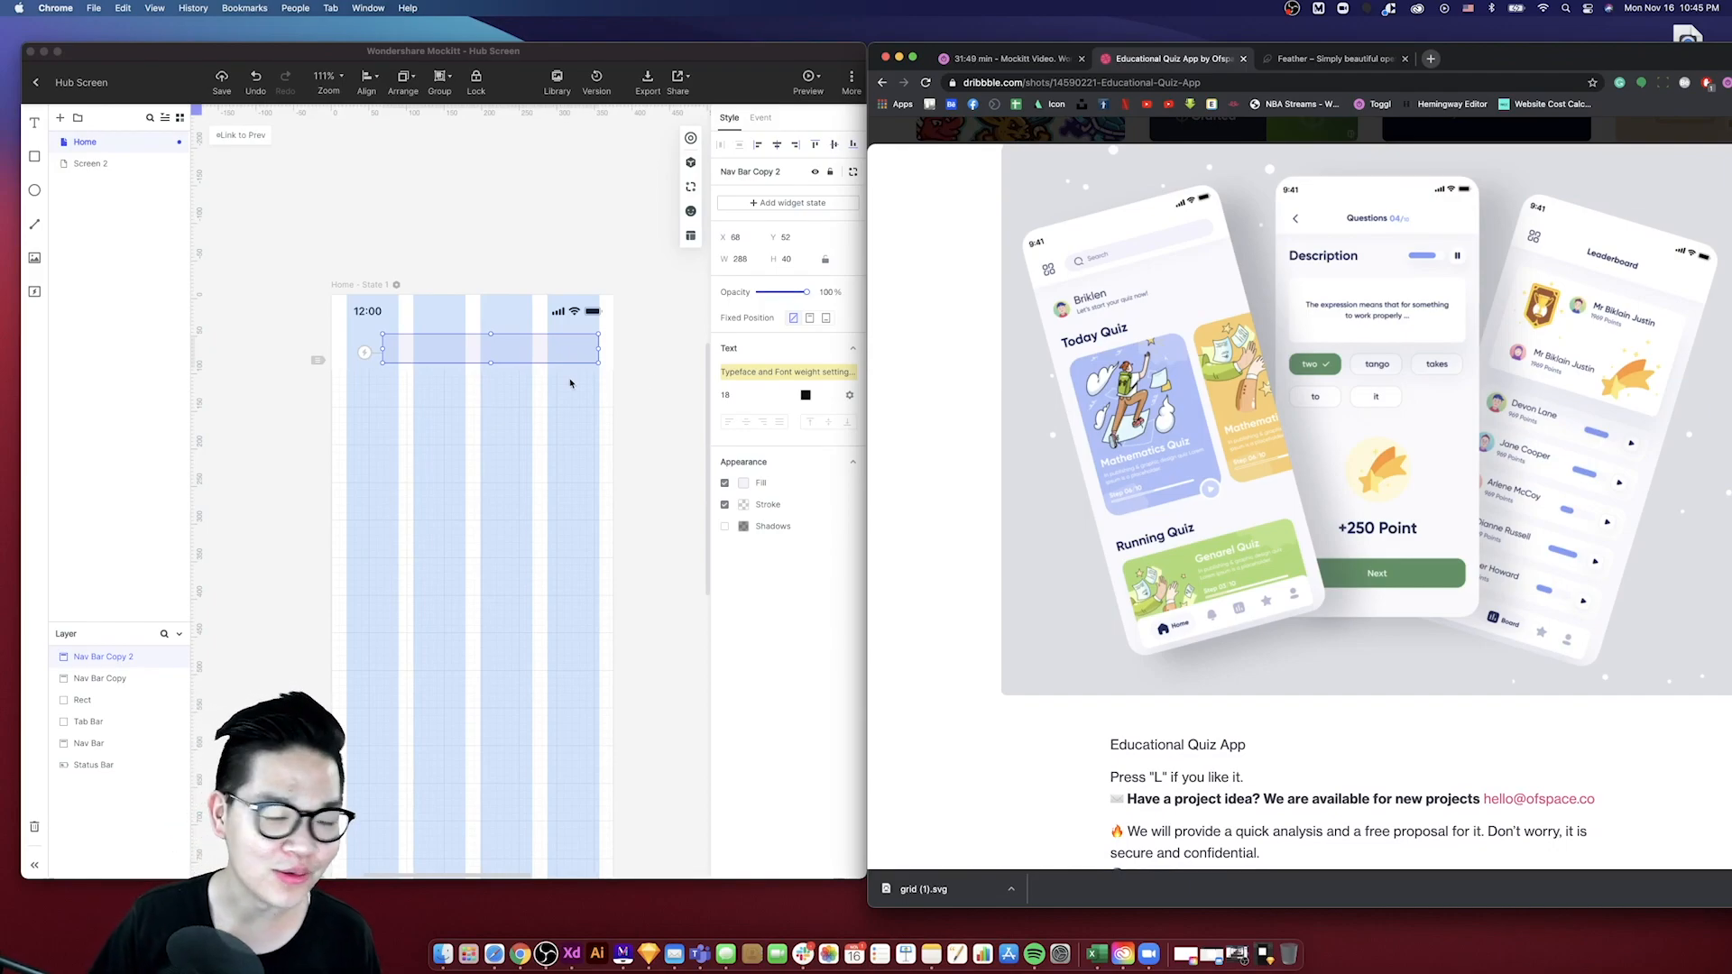
click(631, 358)
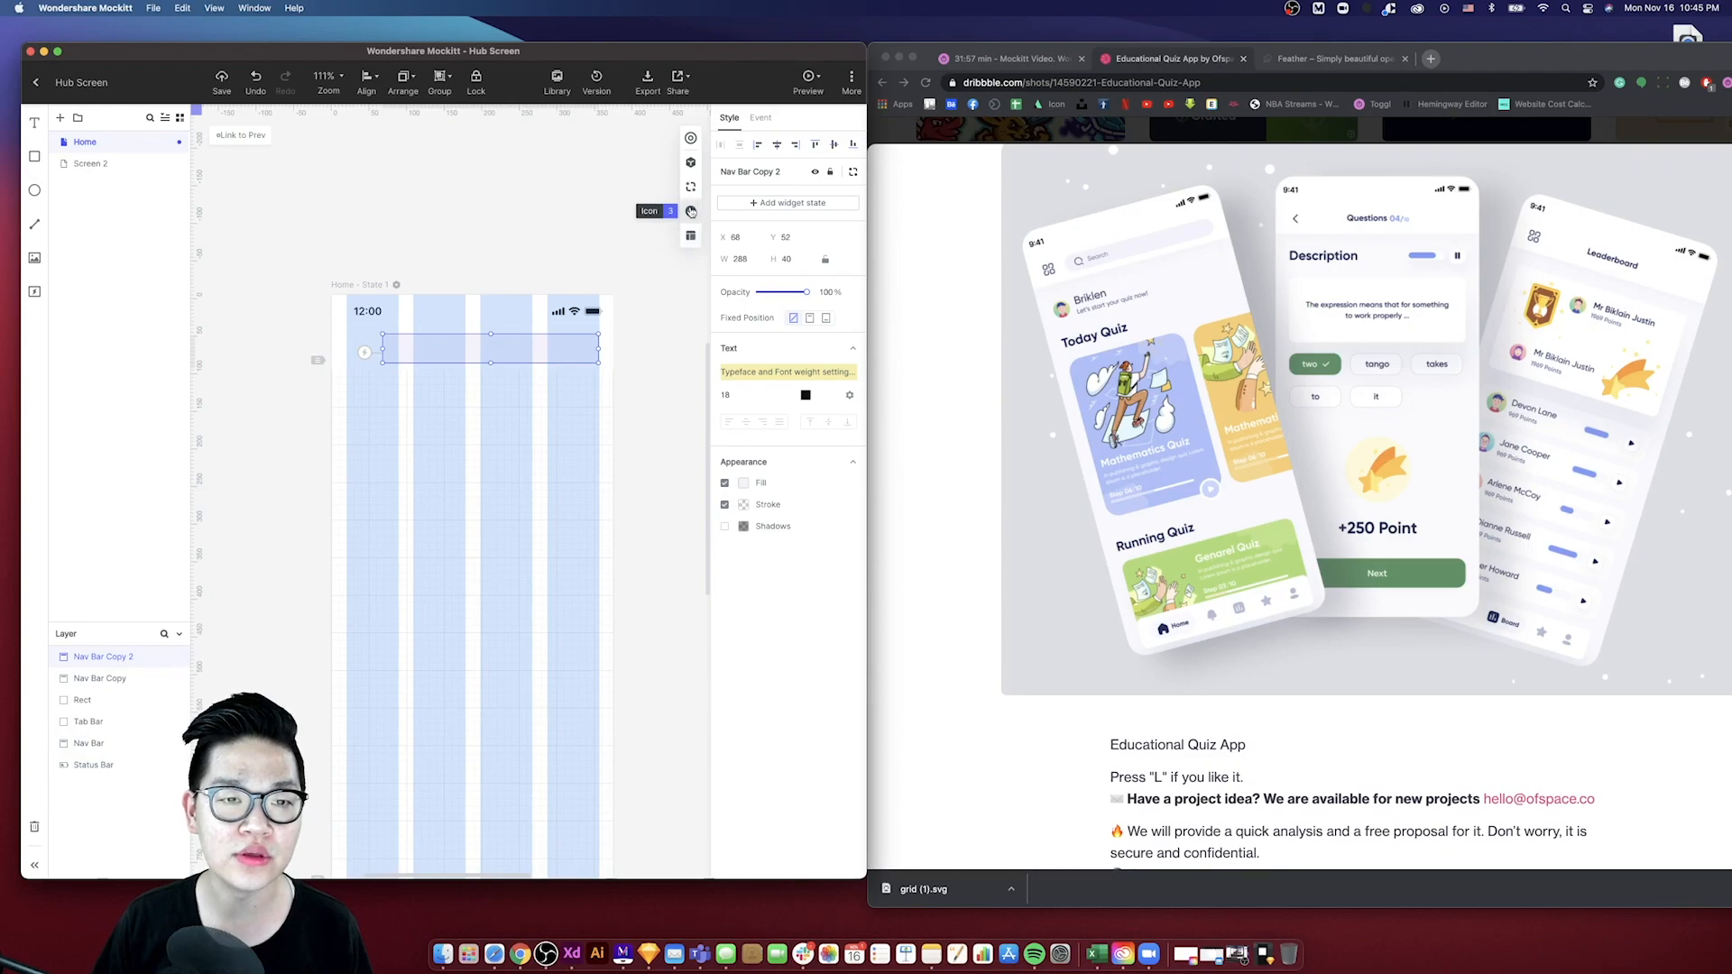
click(691, 213)
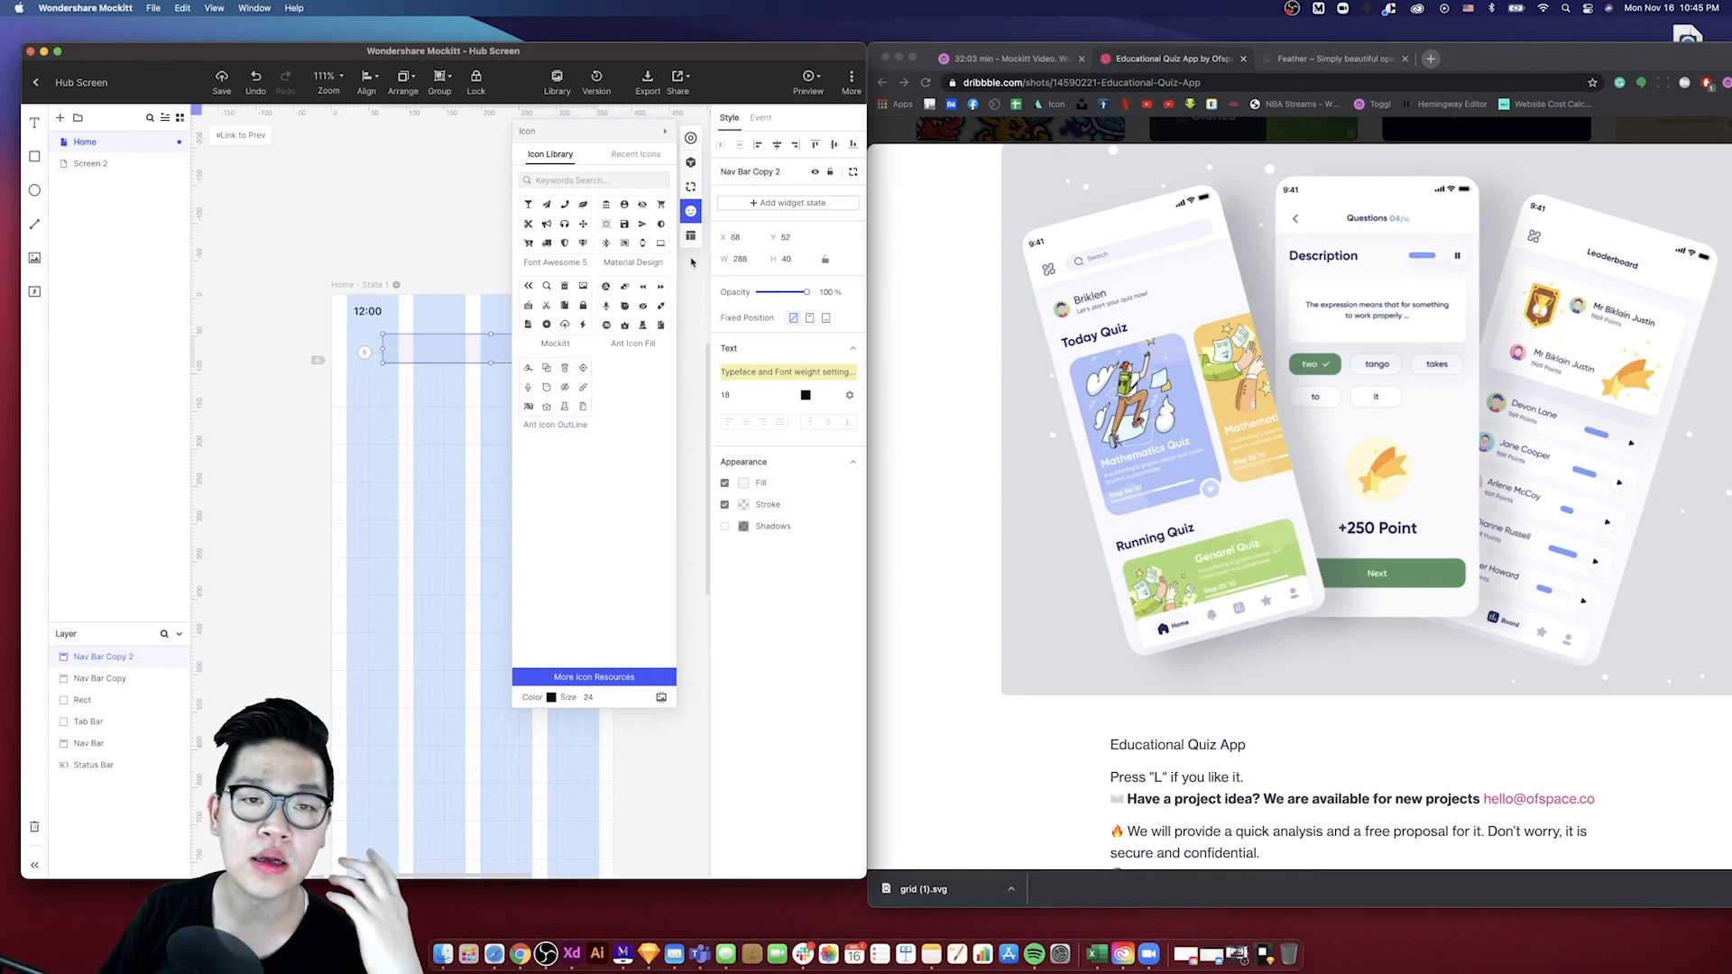
click(691, 186)
click(692, 164)
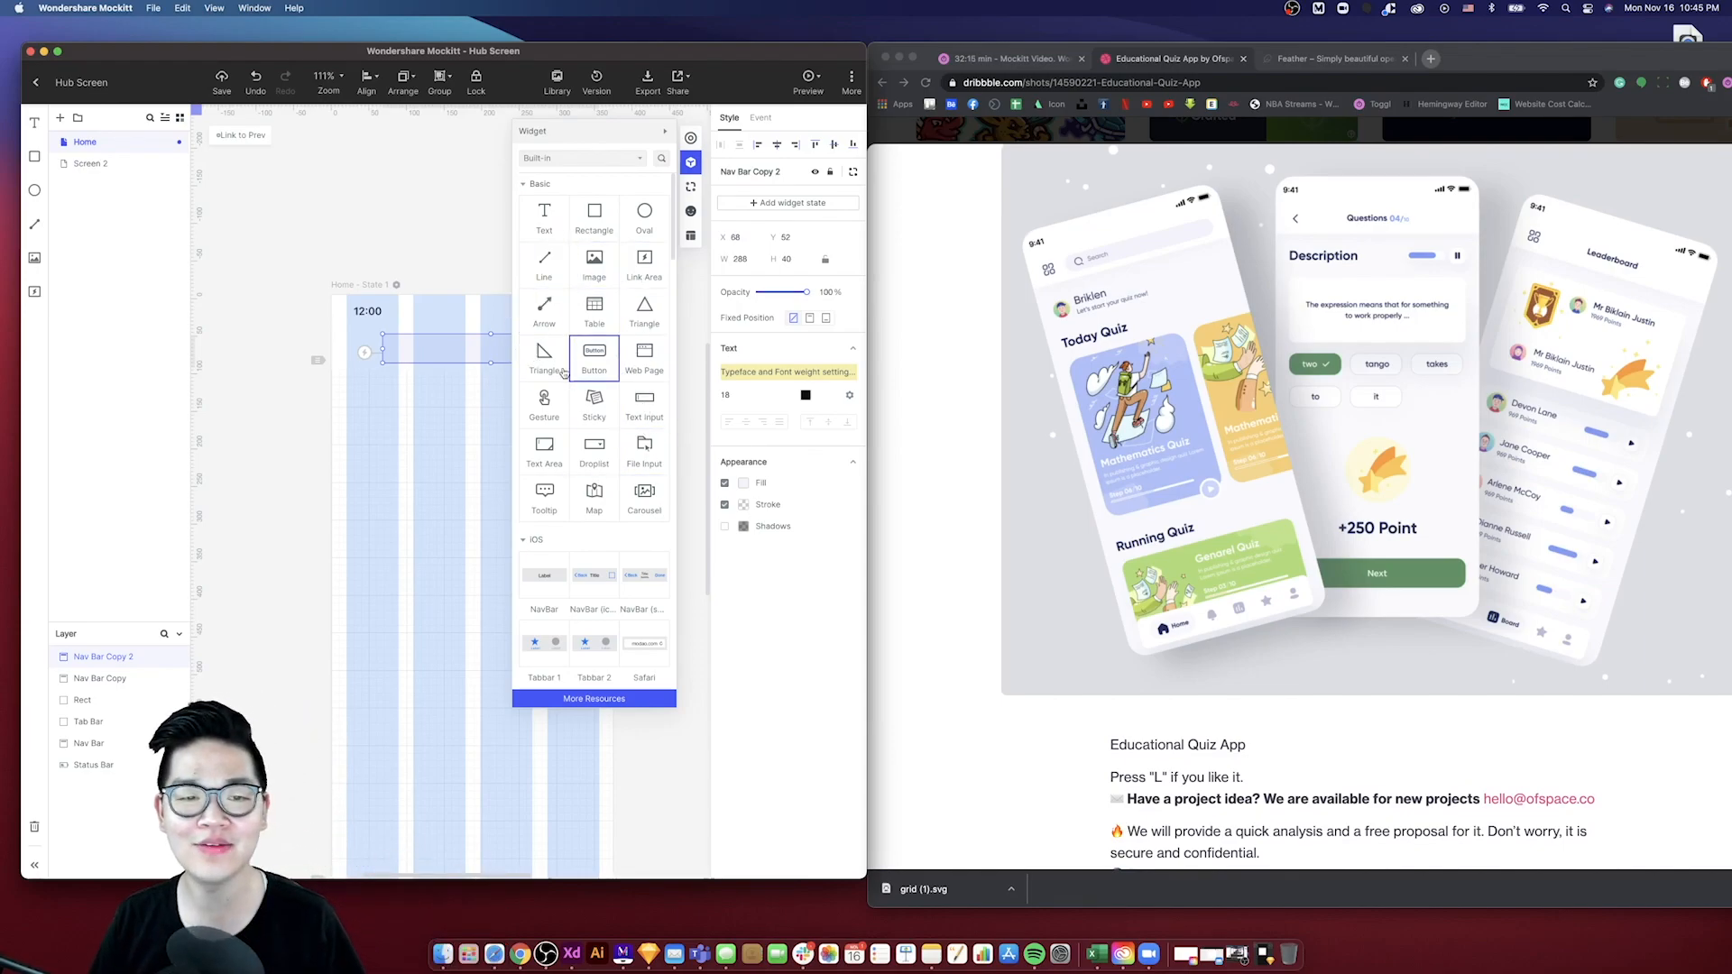
drag(636, 409, 377, 474)
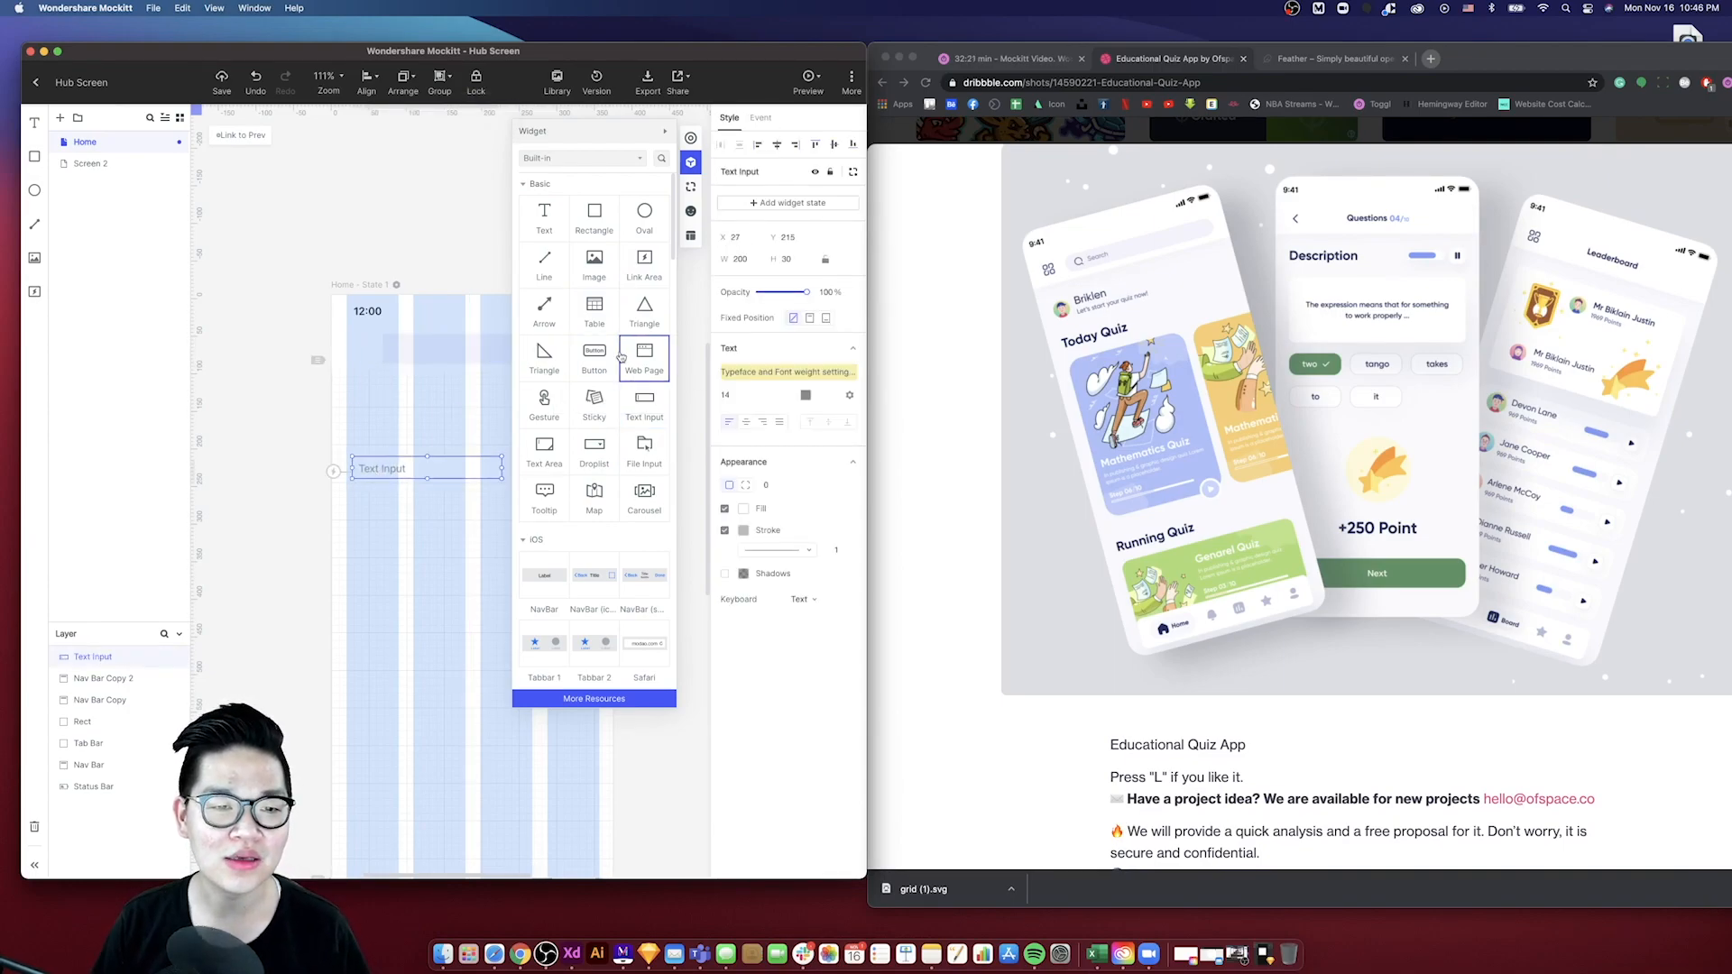
scroll(612, 521, down, 2)
scroll(611, 522, down, 10)
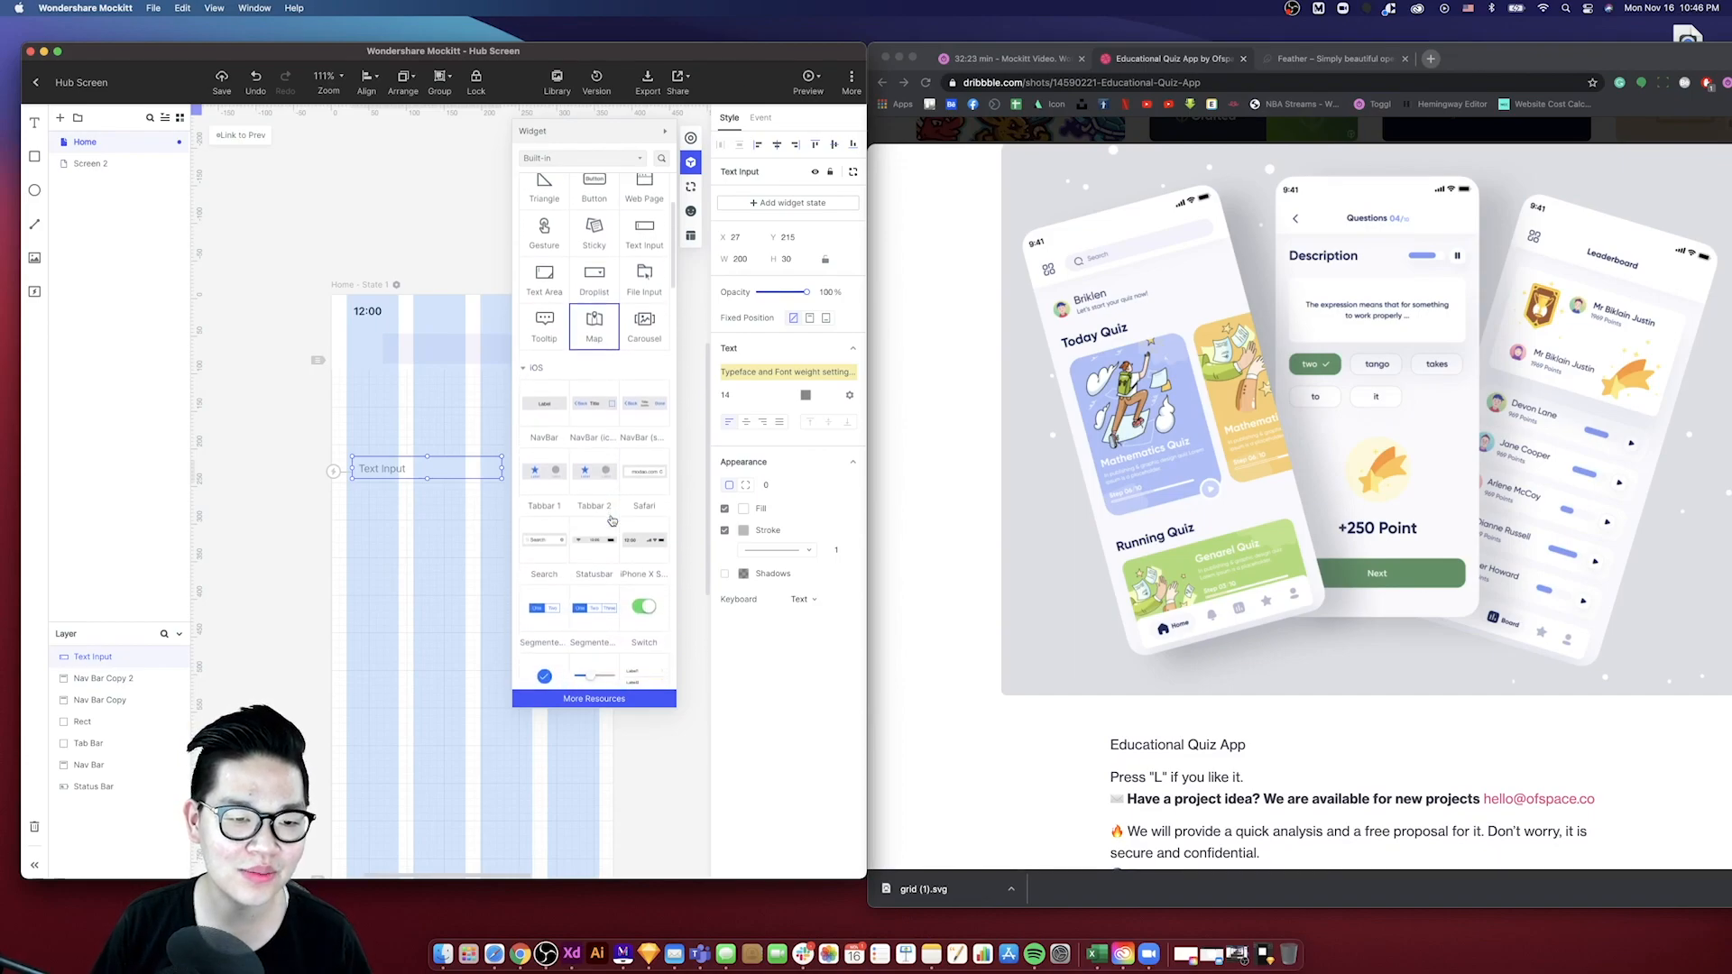
scroll(630, 499, down, 9)
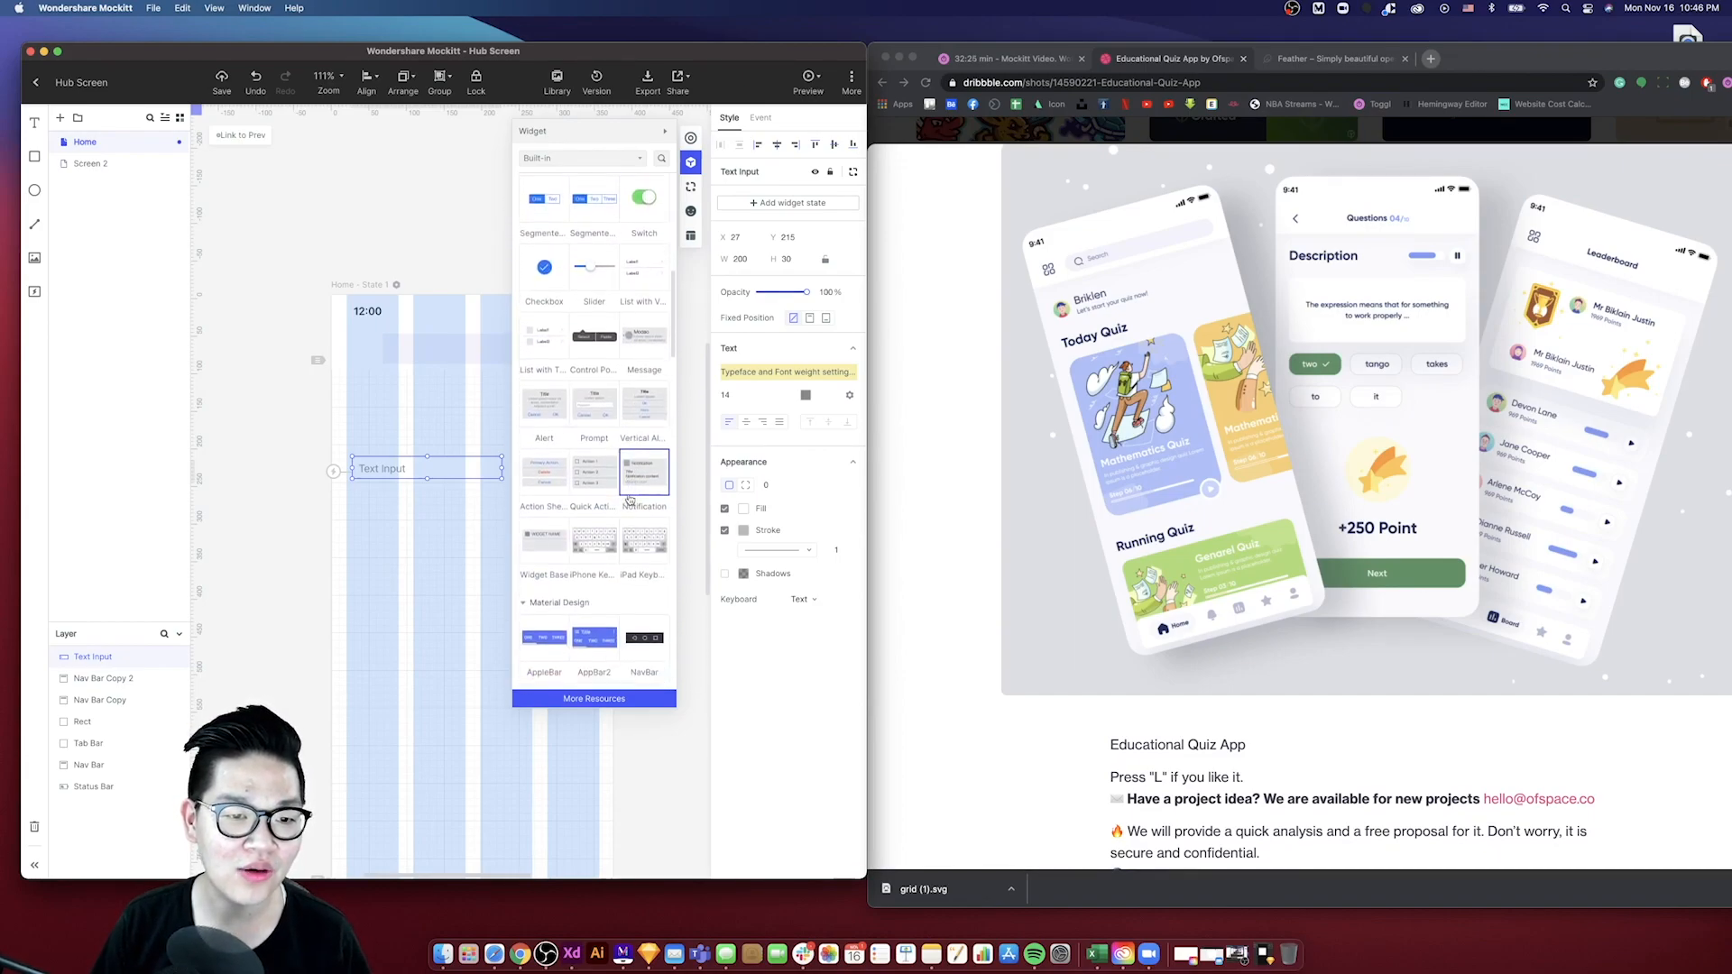
scroll(635, 493, down, 10)
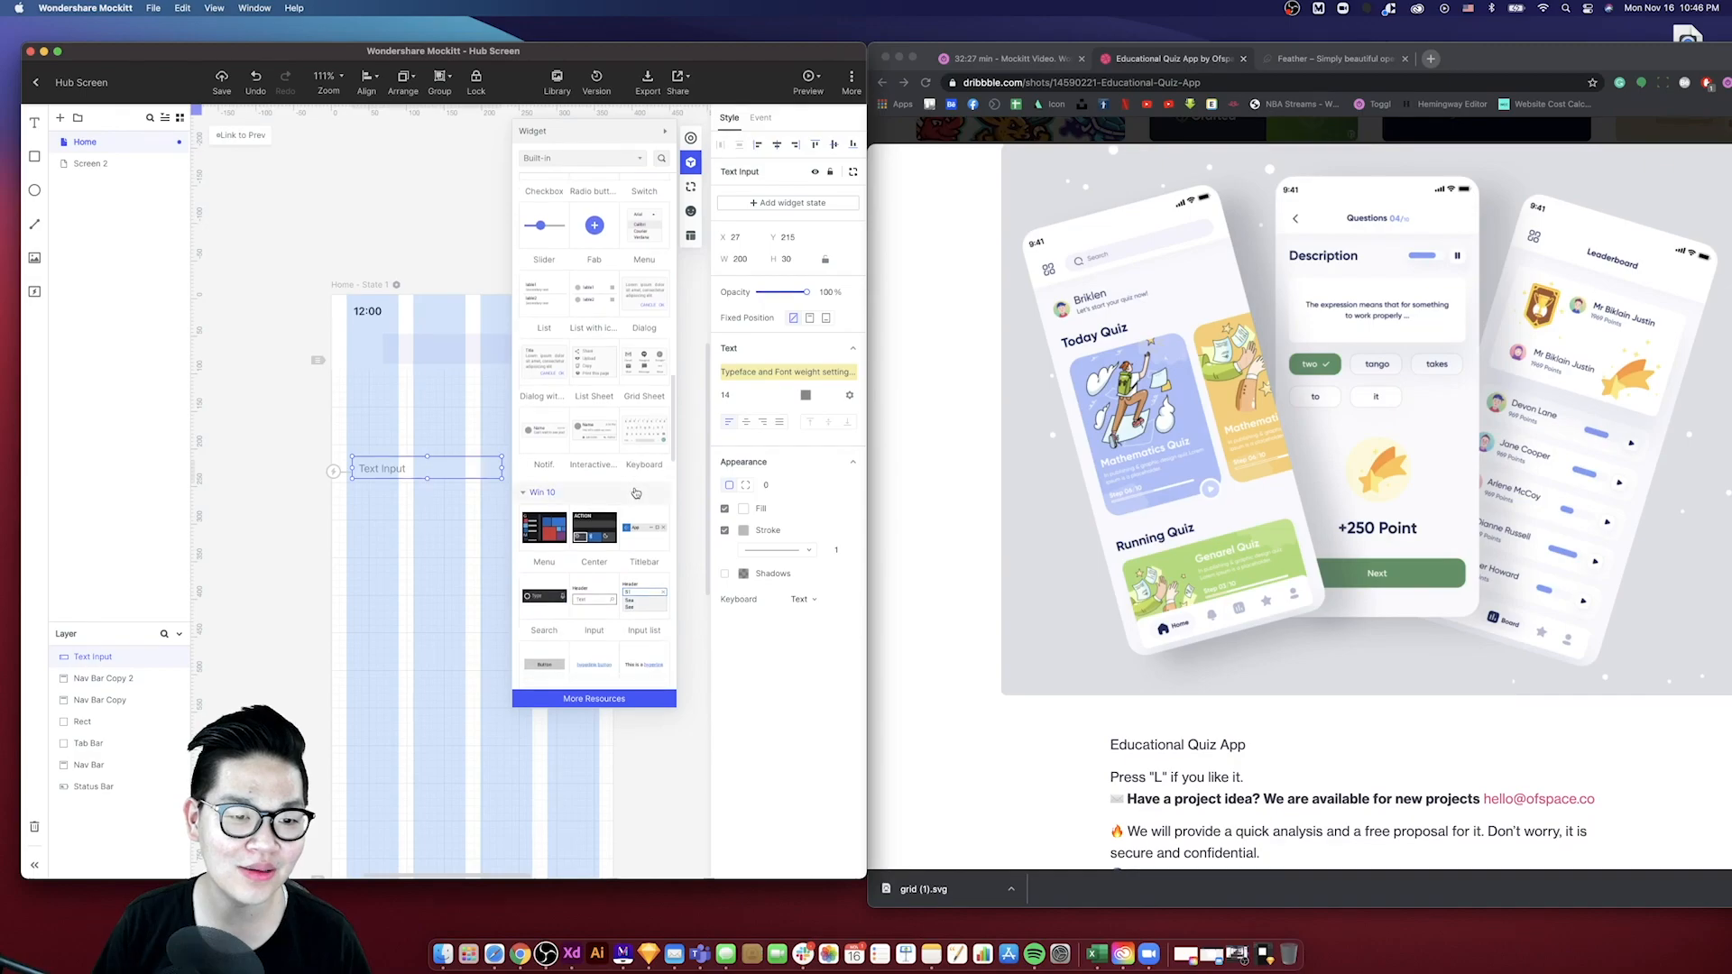
scroll(635, 493, down, 10)
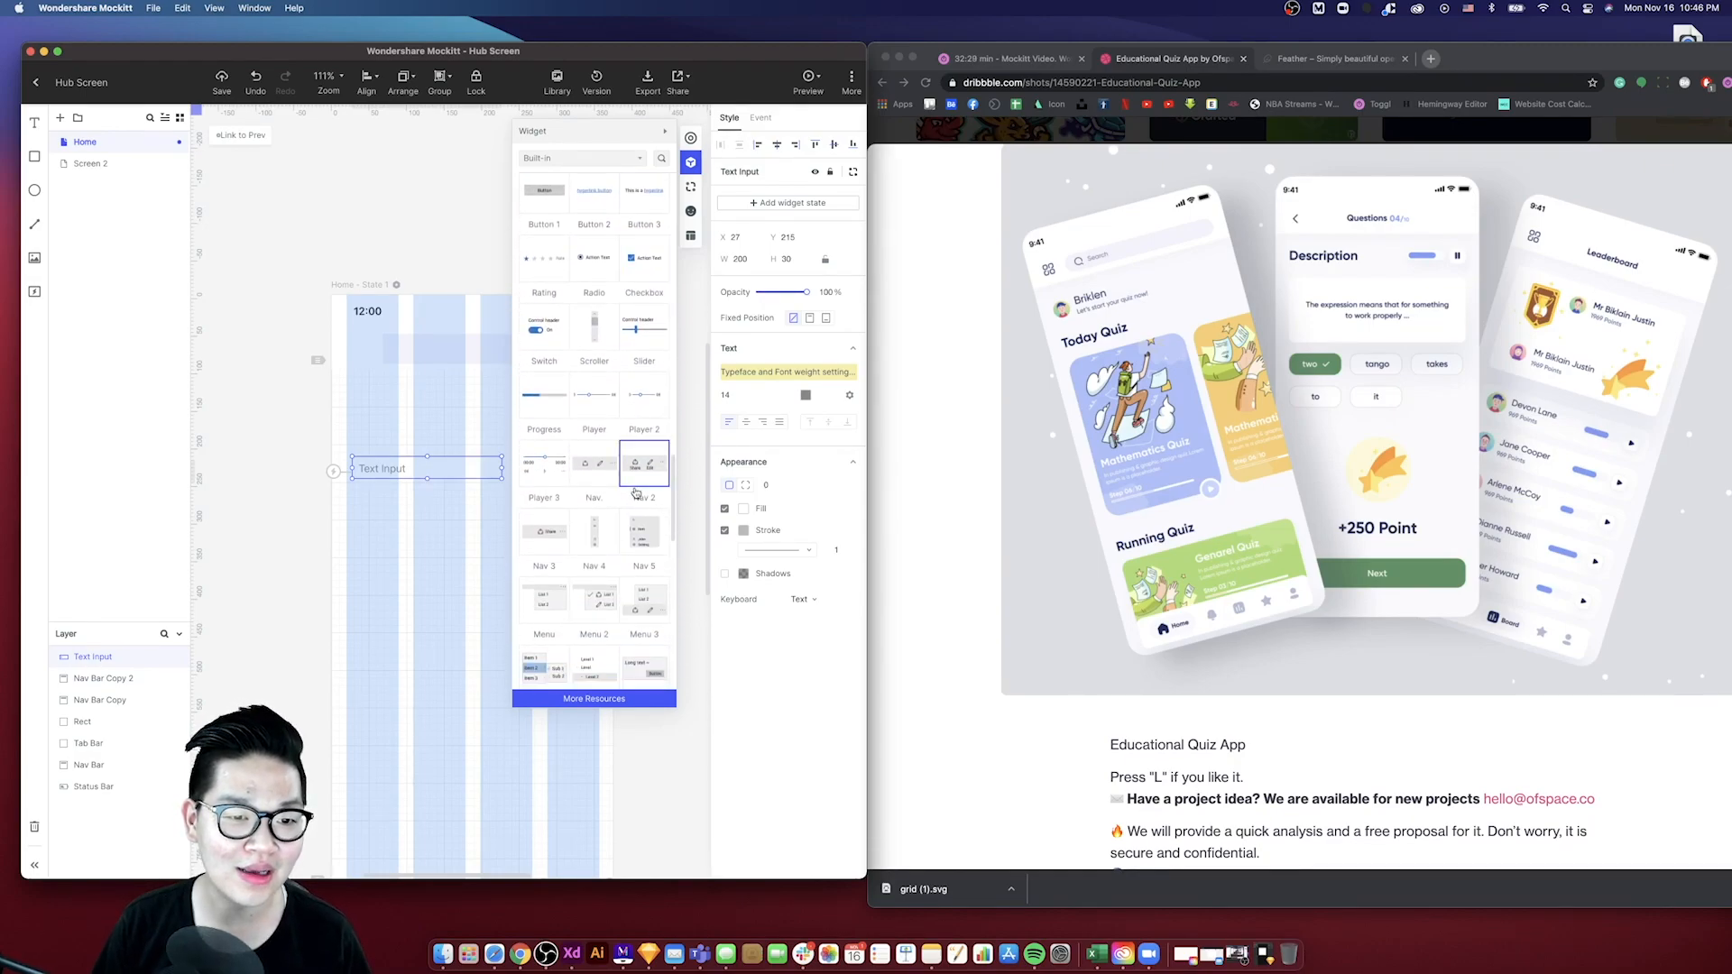
scroll(588, 356, down, 9)
scroll(582, 325, up, 20)
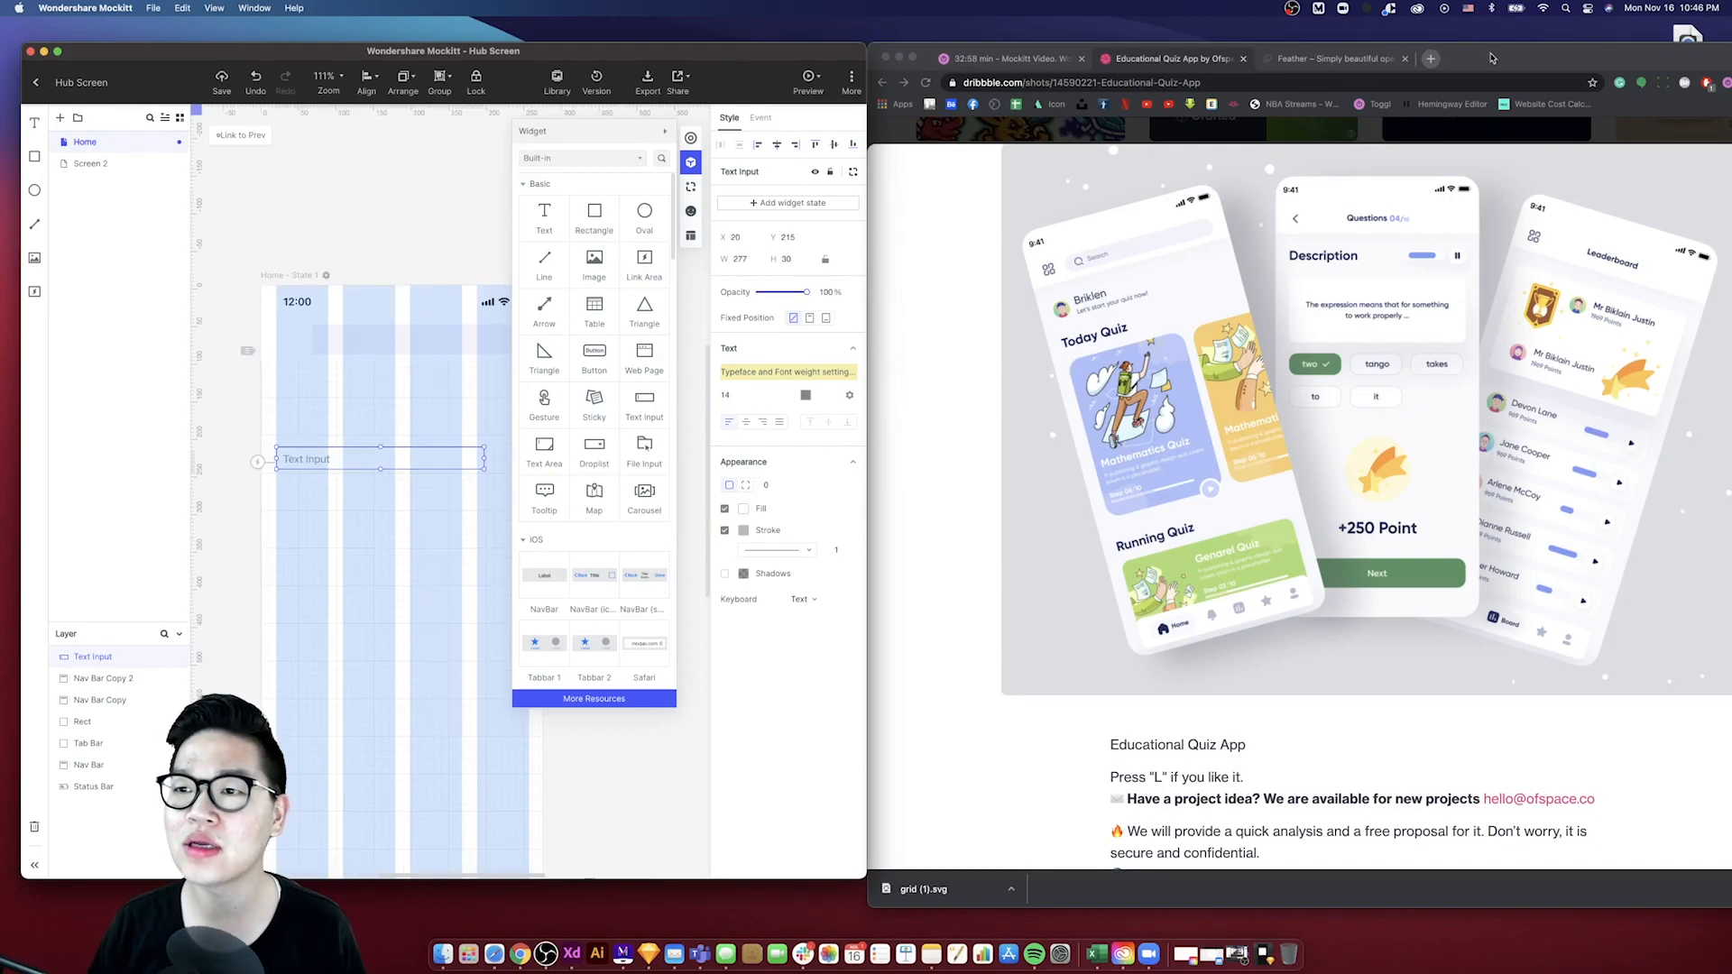
click(1491, 59)
drag(1491, 60, 1481, 154)
click(1426, 110)
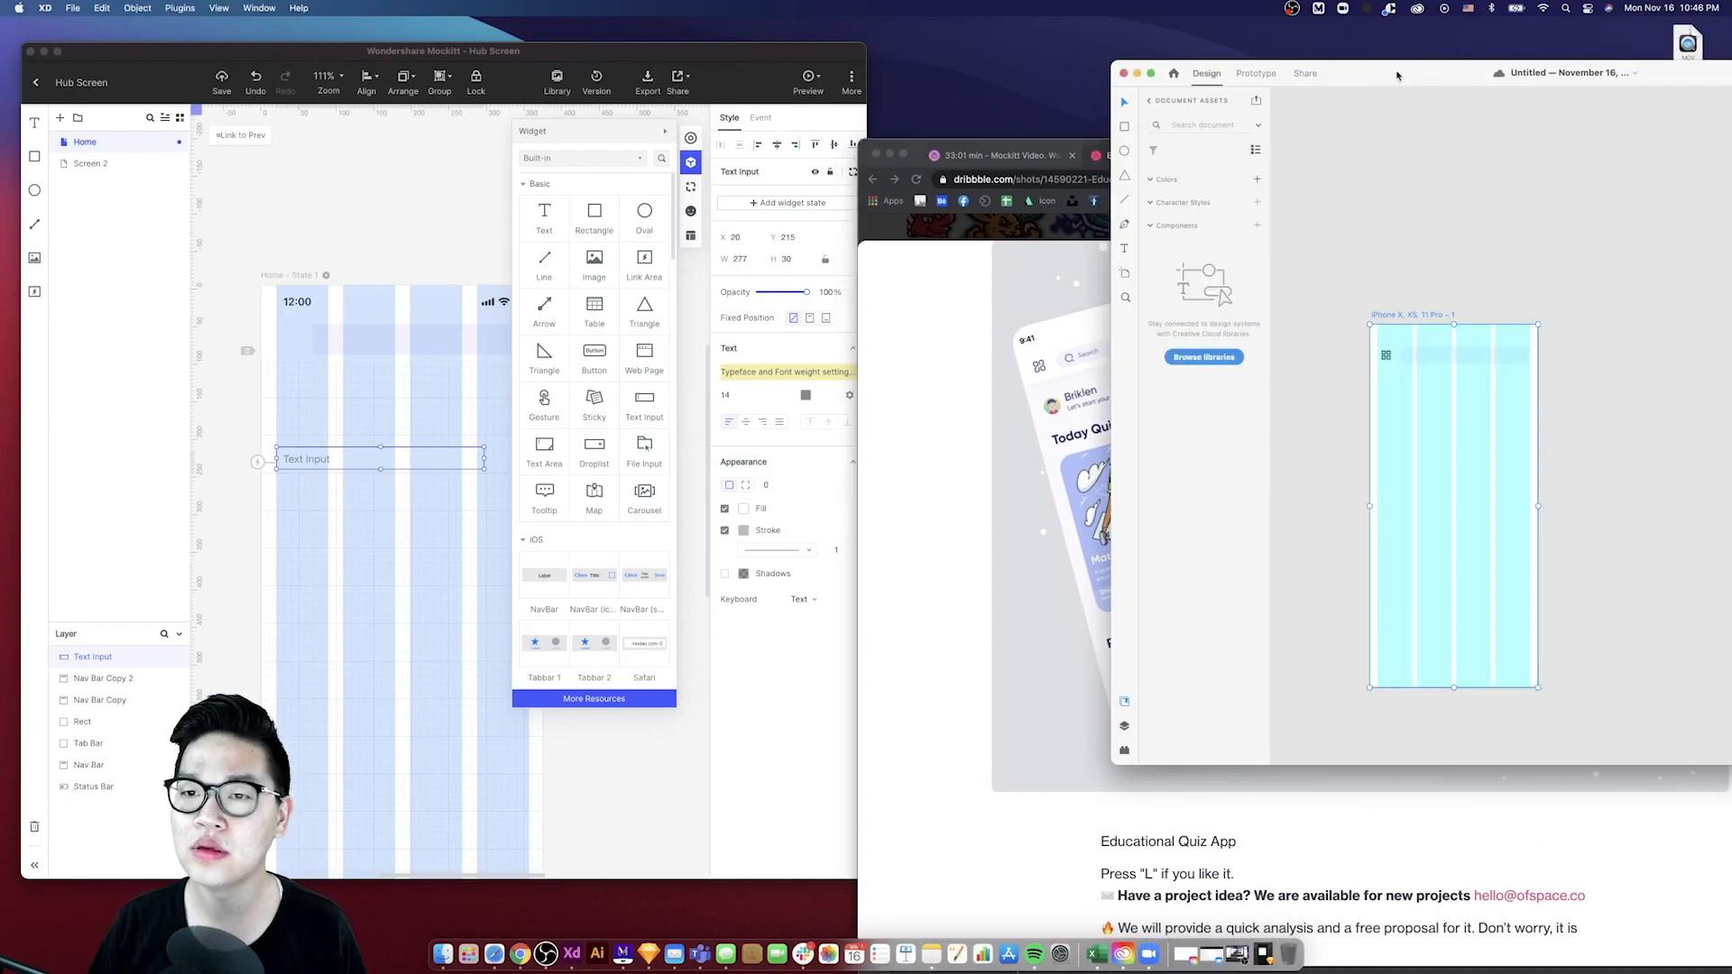
click(1019, 71)
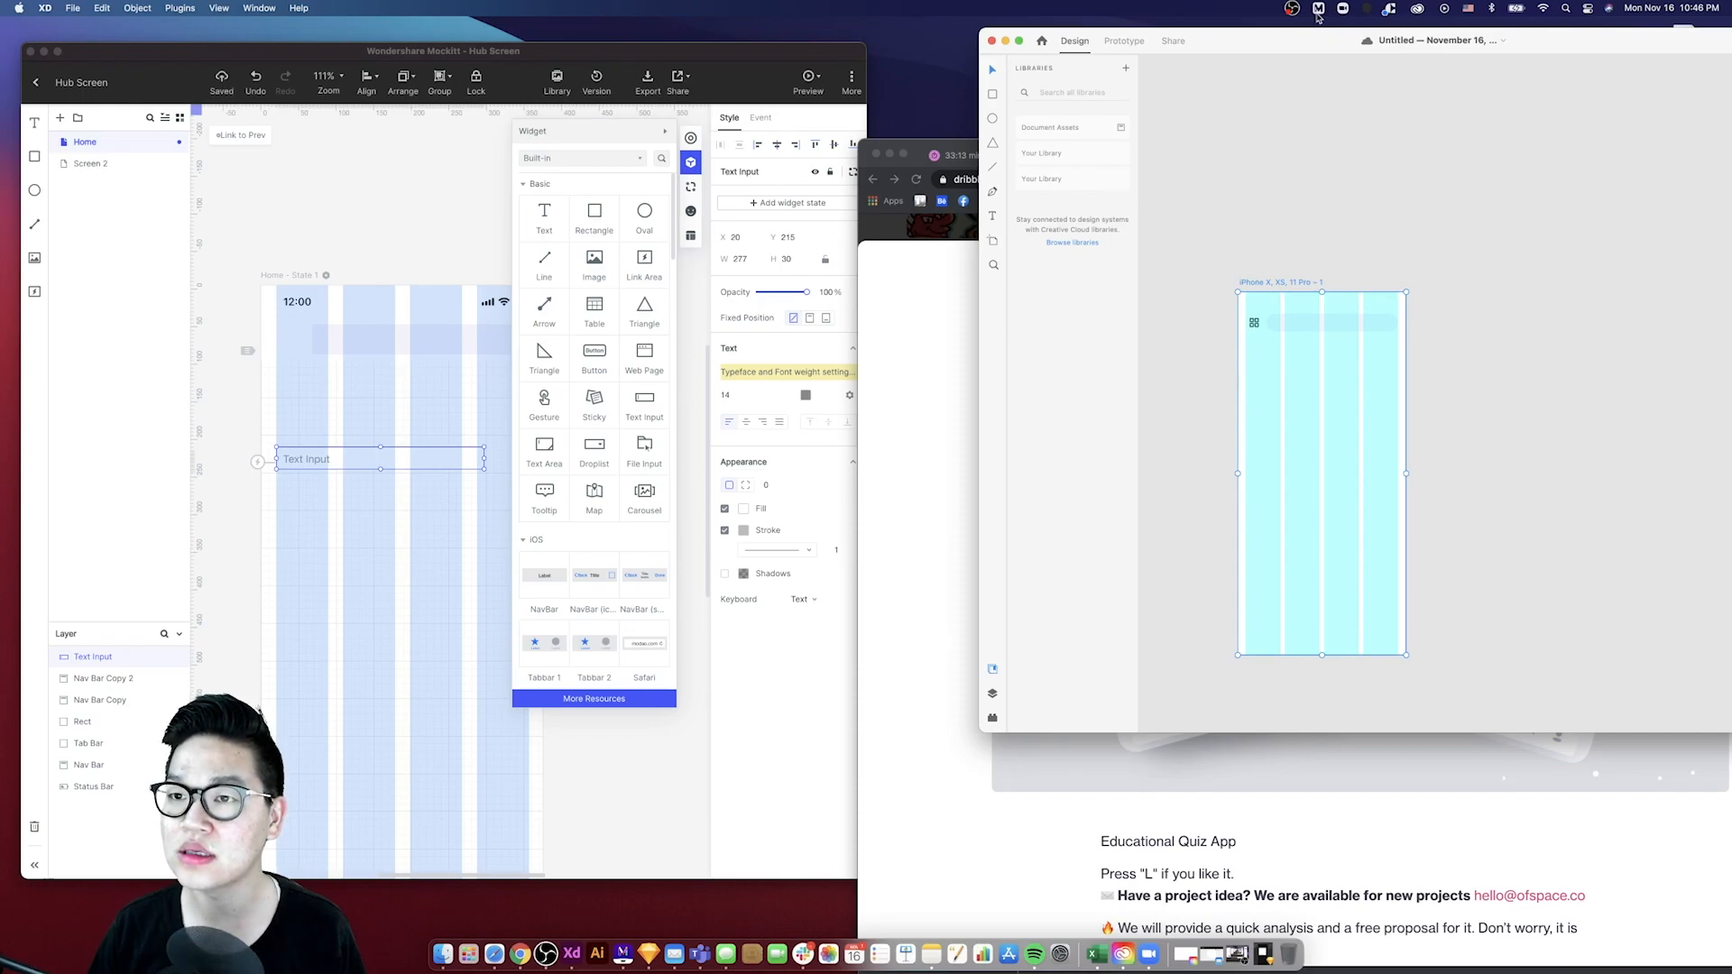
double_click(1093, 33)
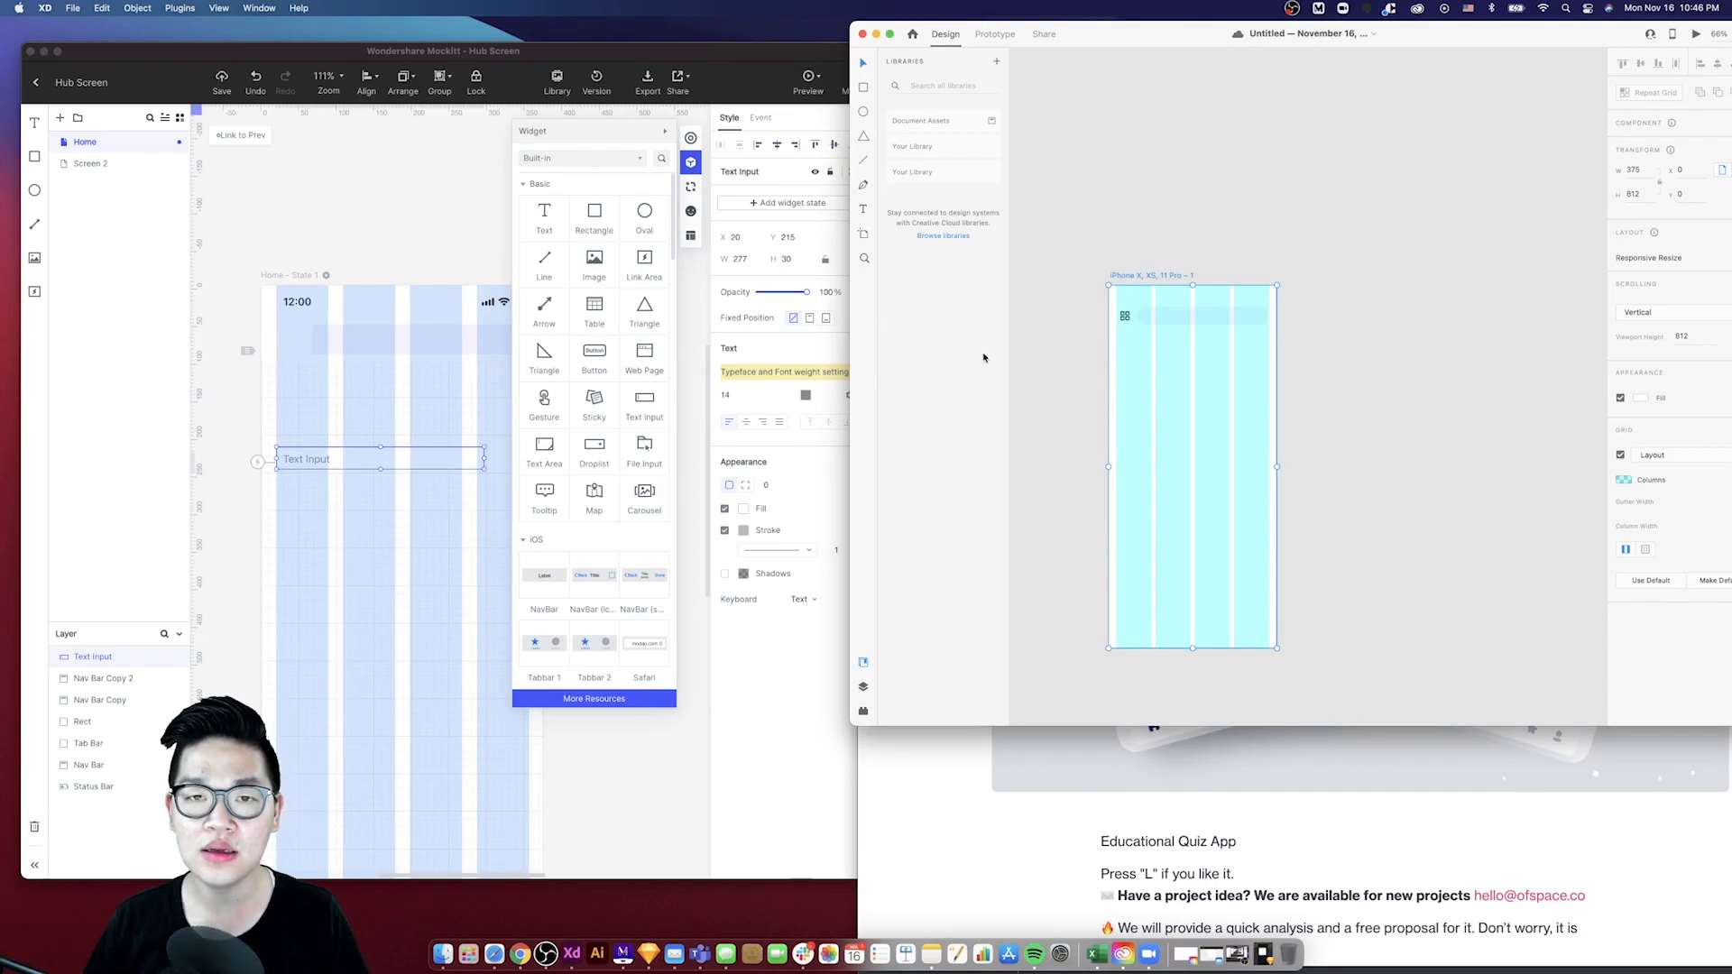
- Delete the Text Input widget from the screen
click(314, 461)
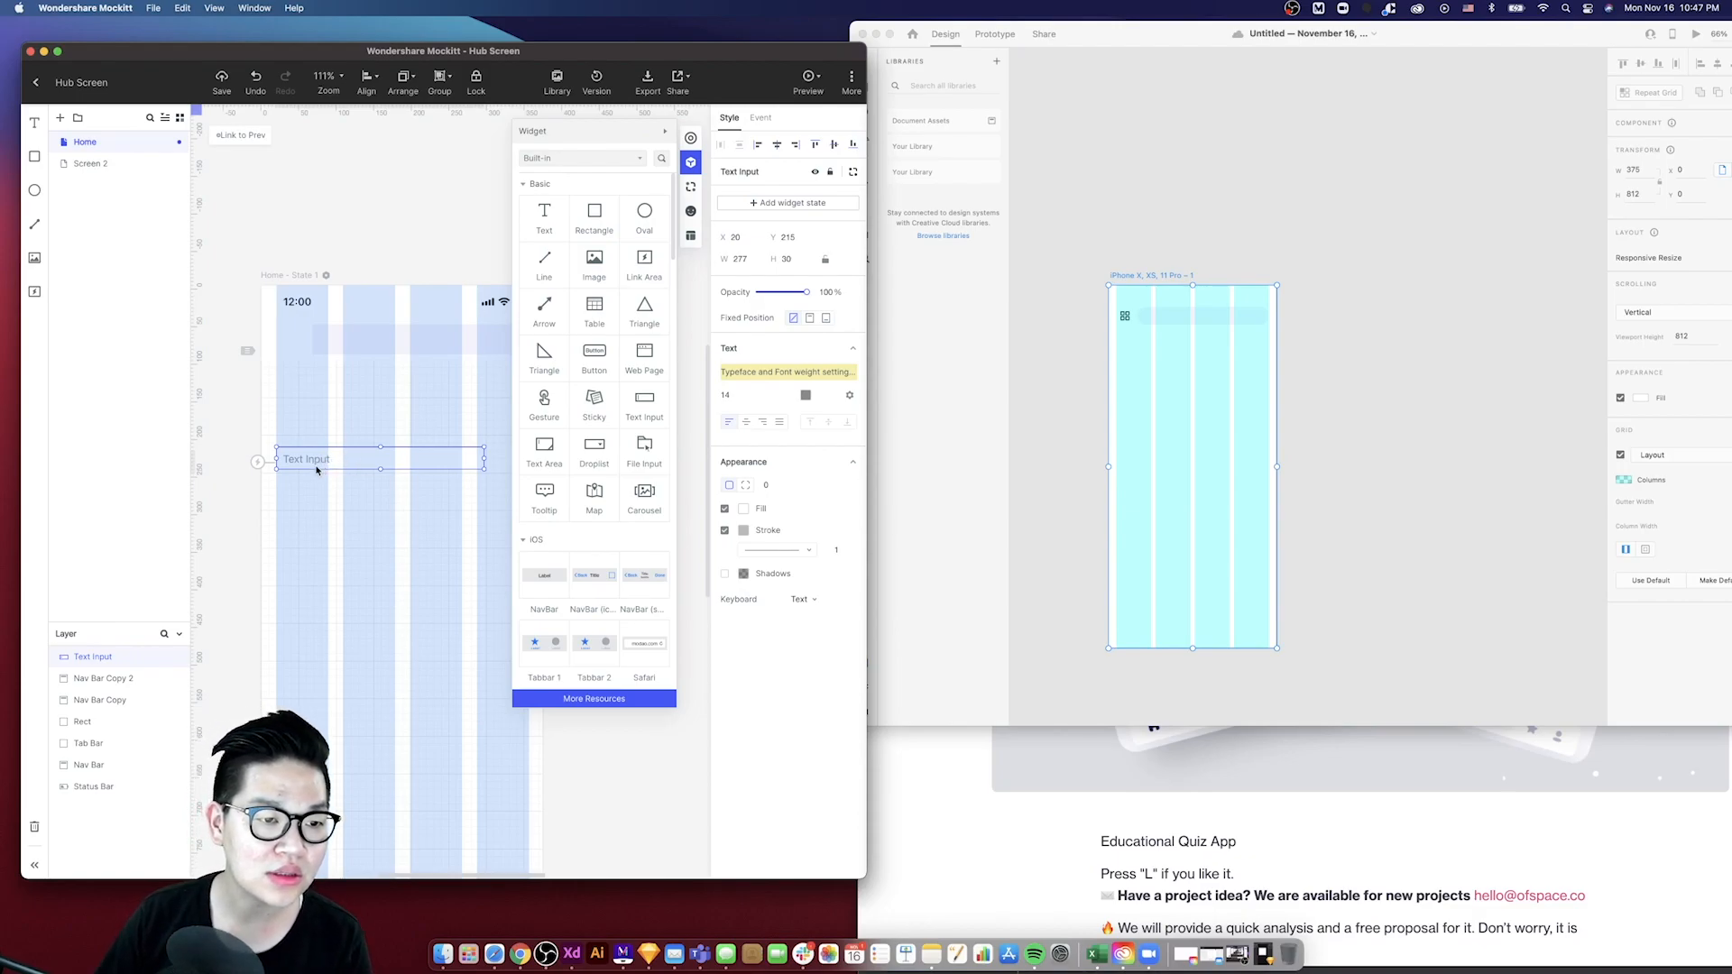
key(BackSpace)
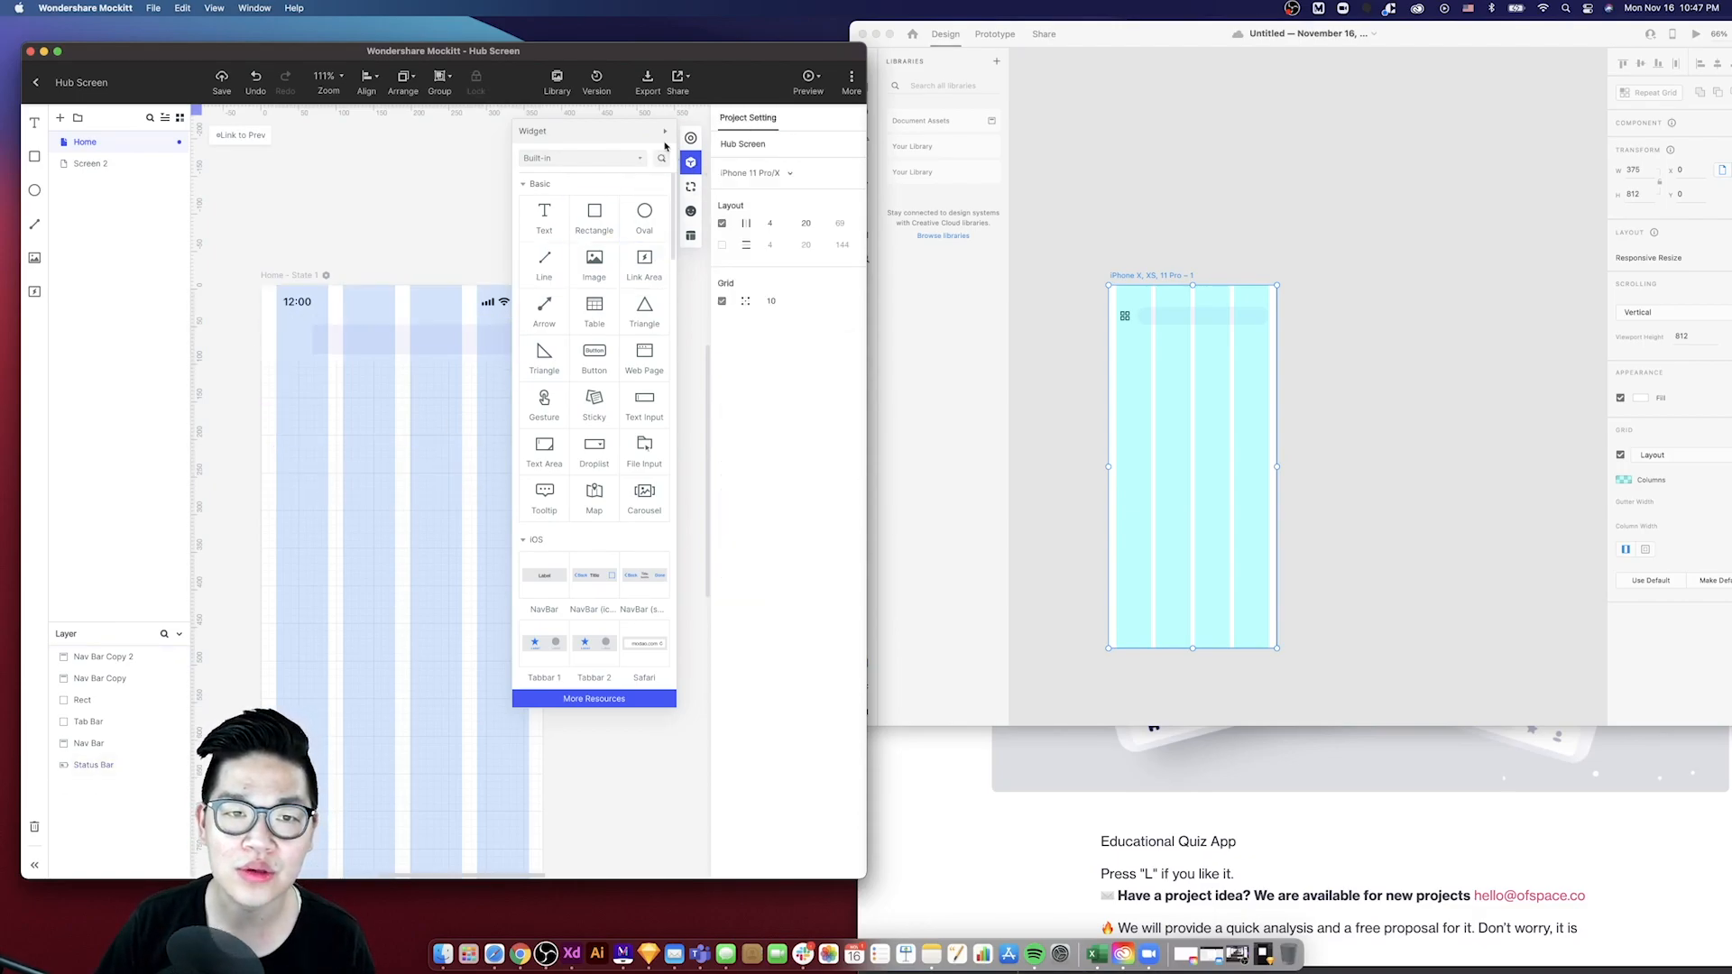
- Search the icon library for "grid" and place the grid icon on the button square in the nav bar
drag(594, 261, 315, 325)
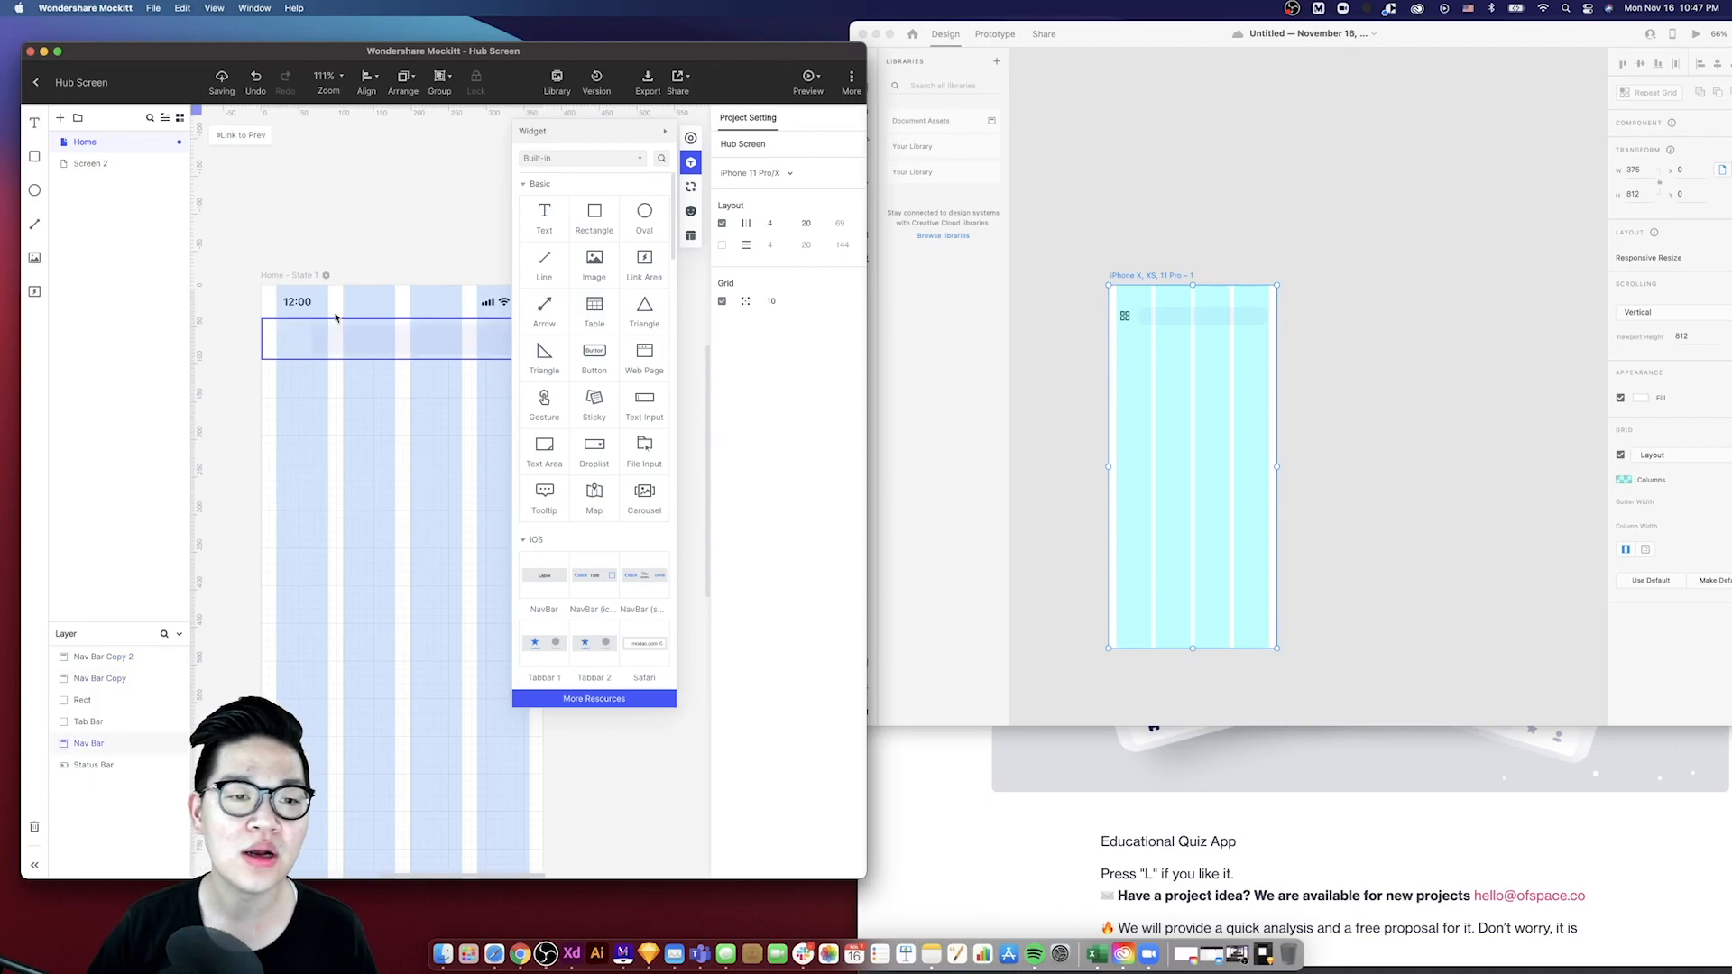
click(690, 210)
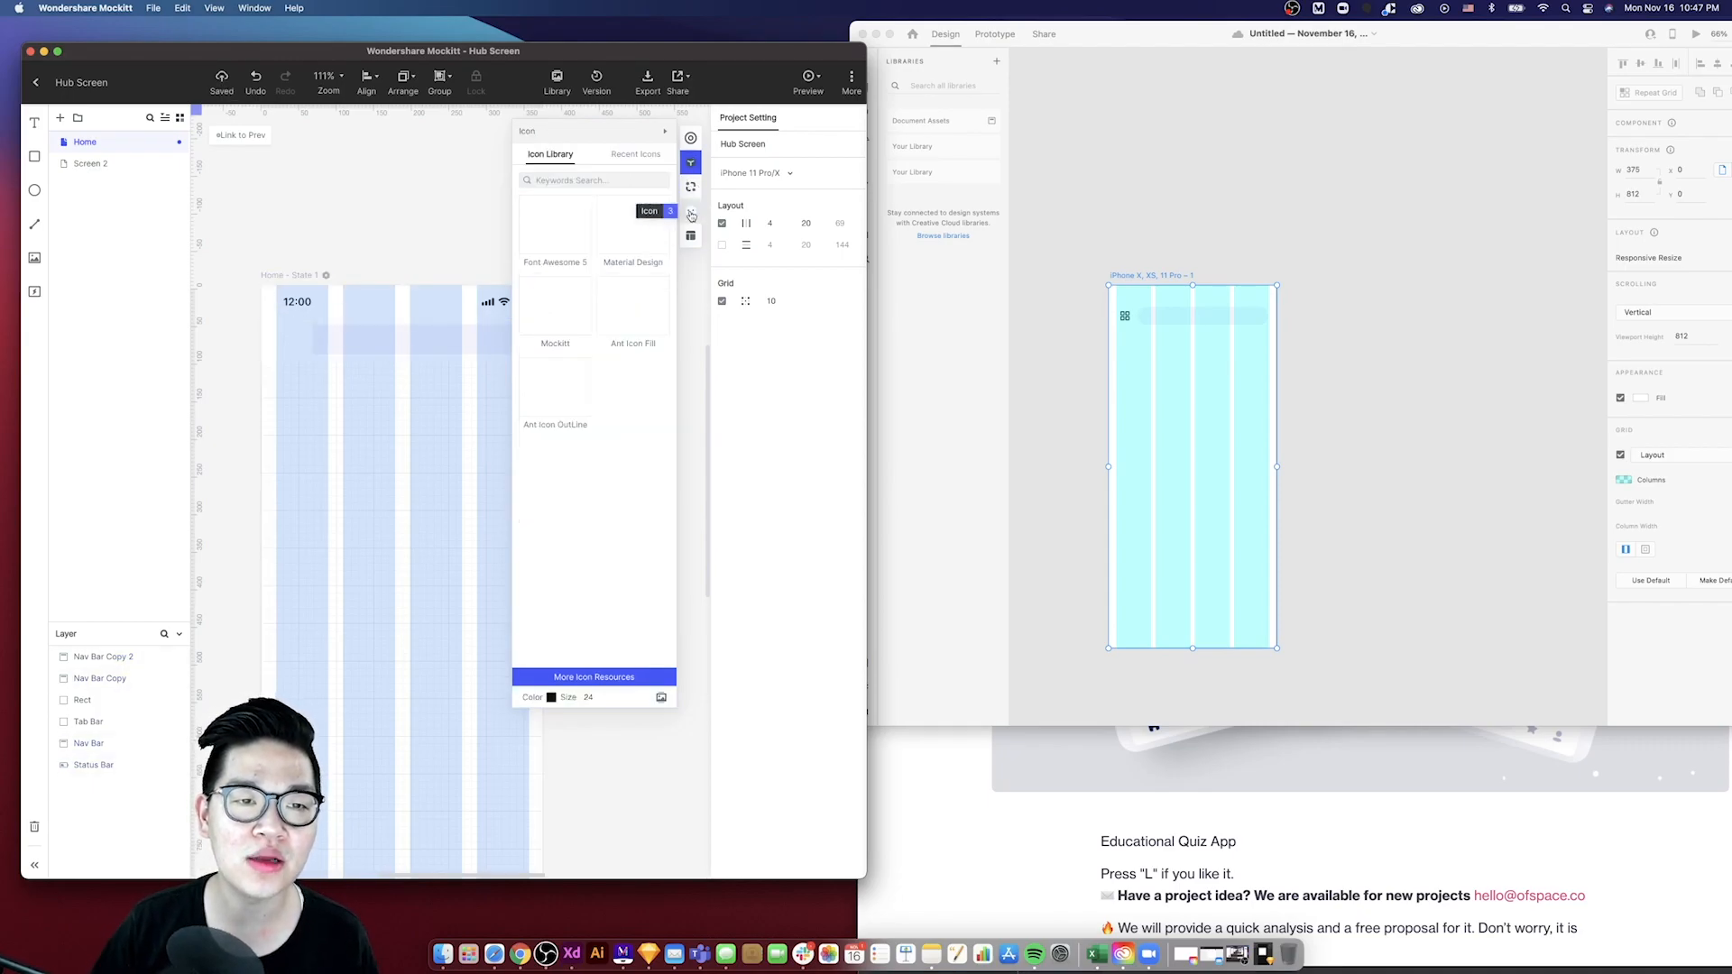
click(570, 180)
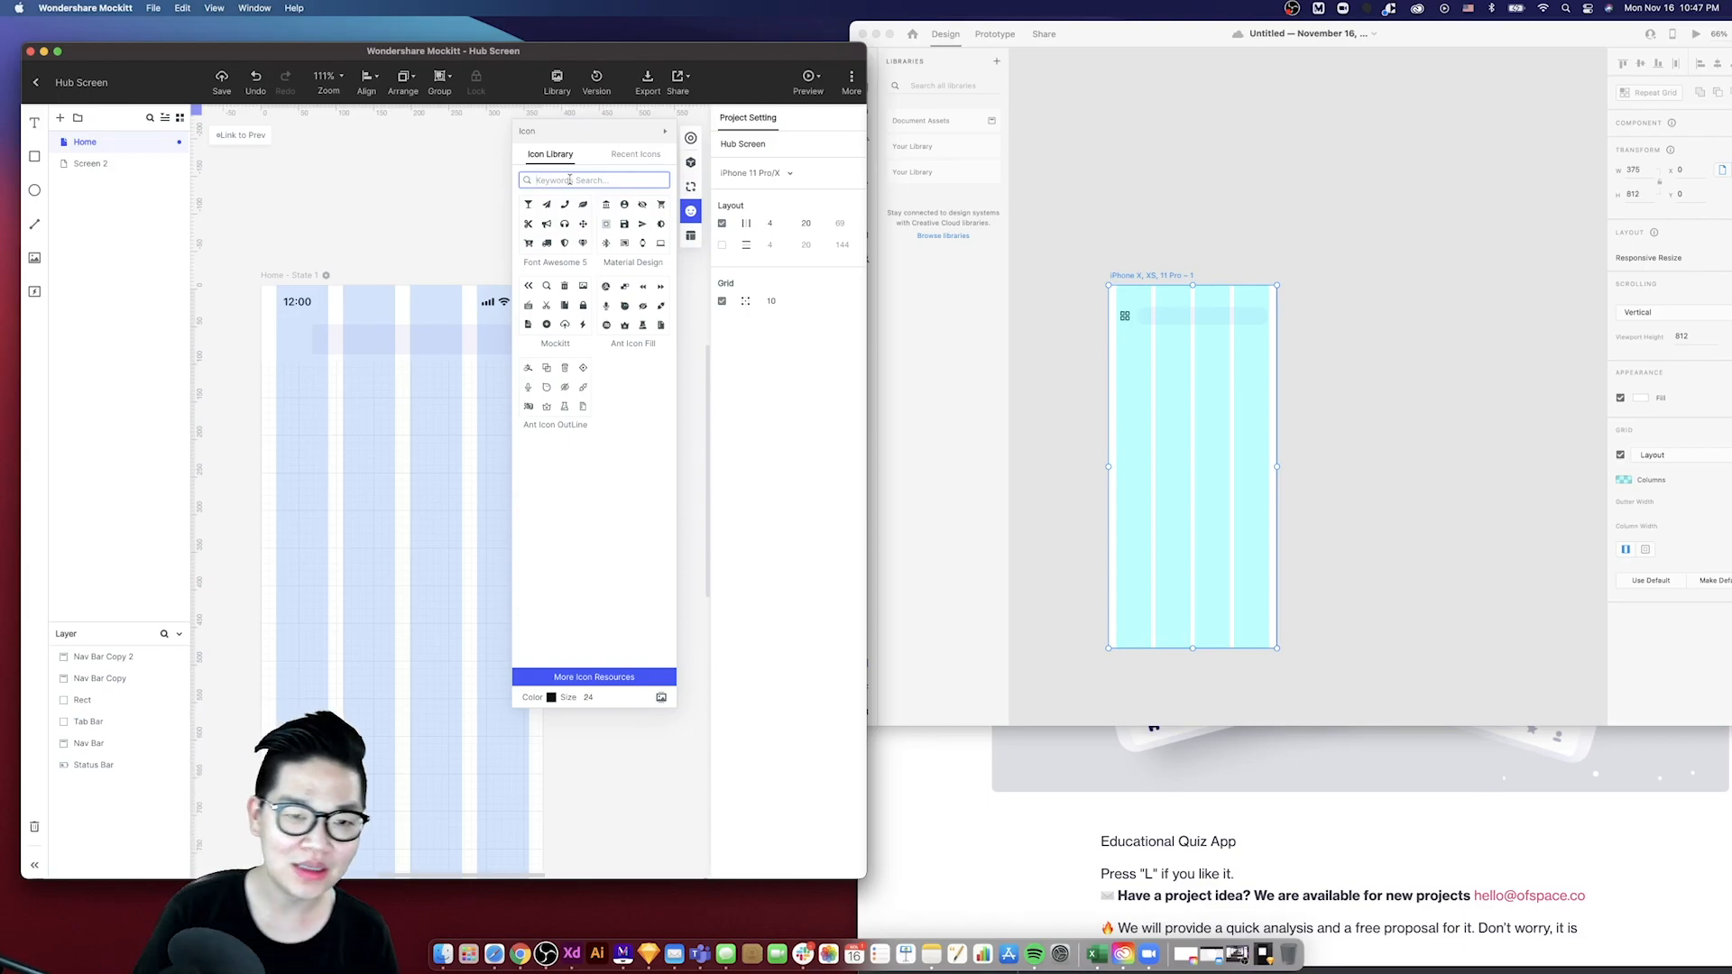
text(grid)
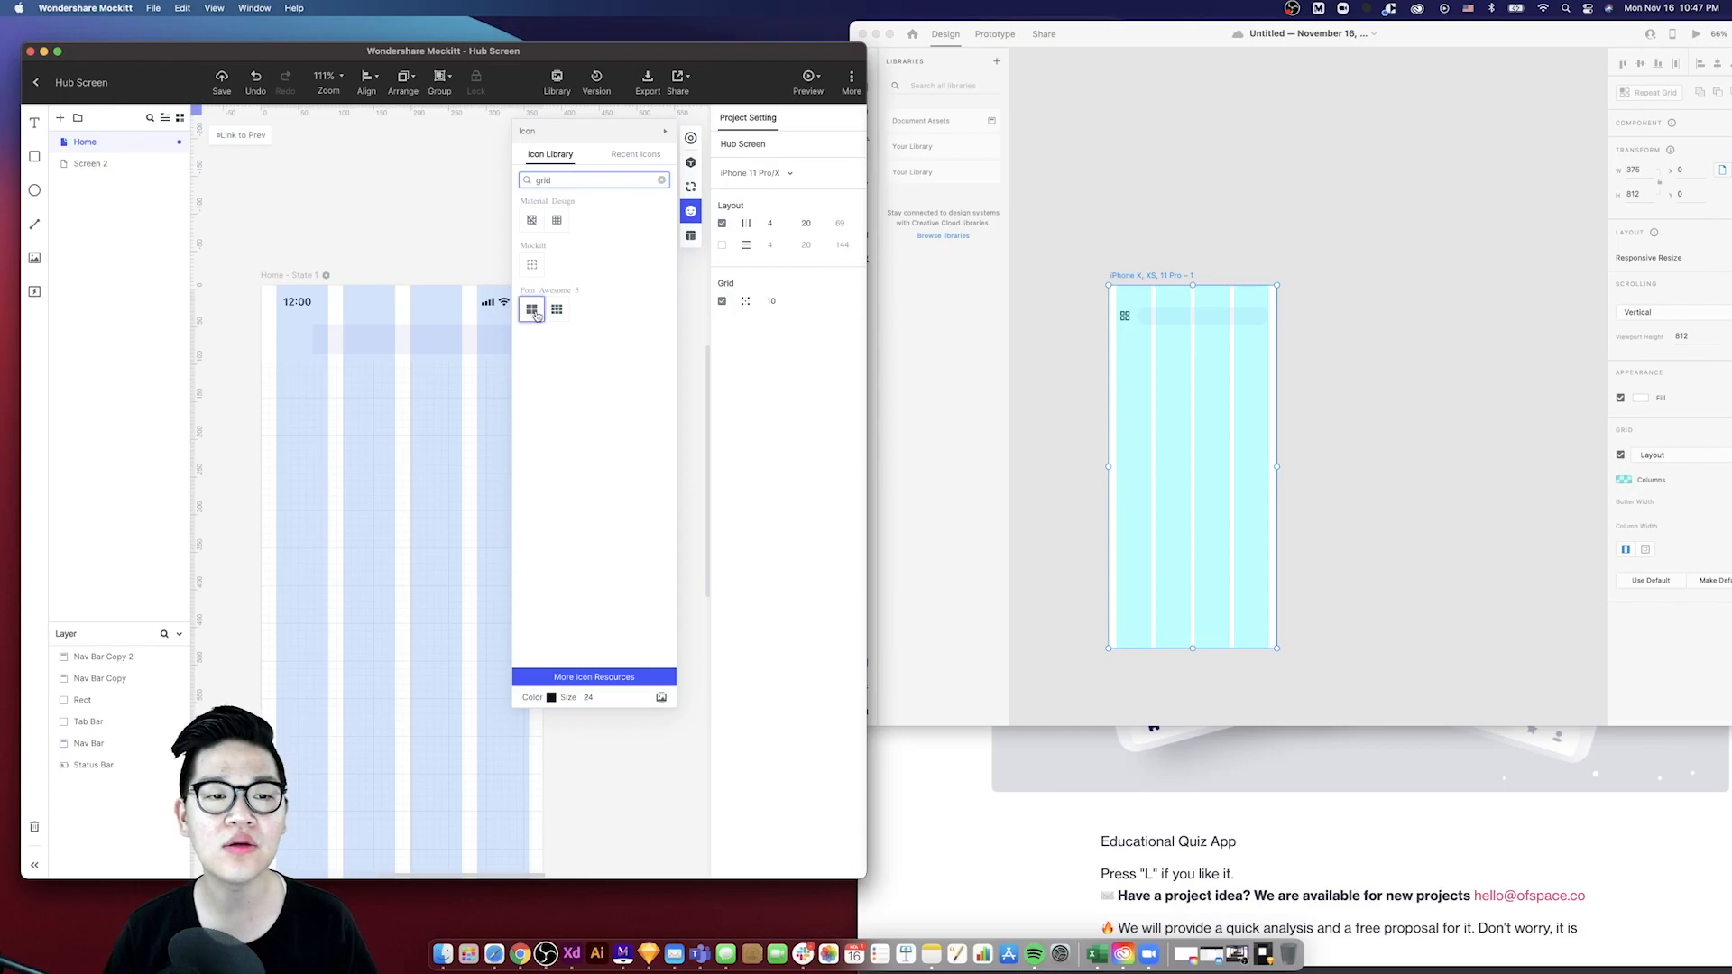
drag(534, 312, 291, 343)
click(323, 401)
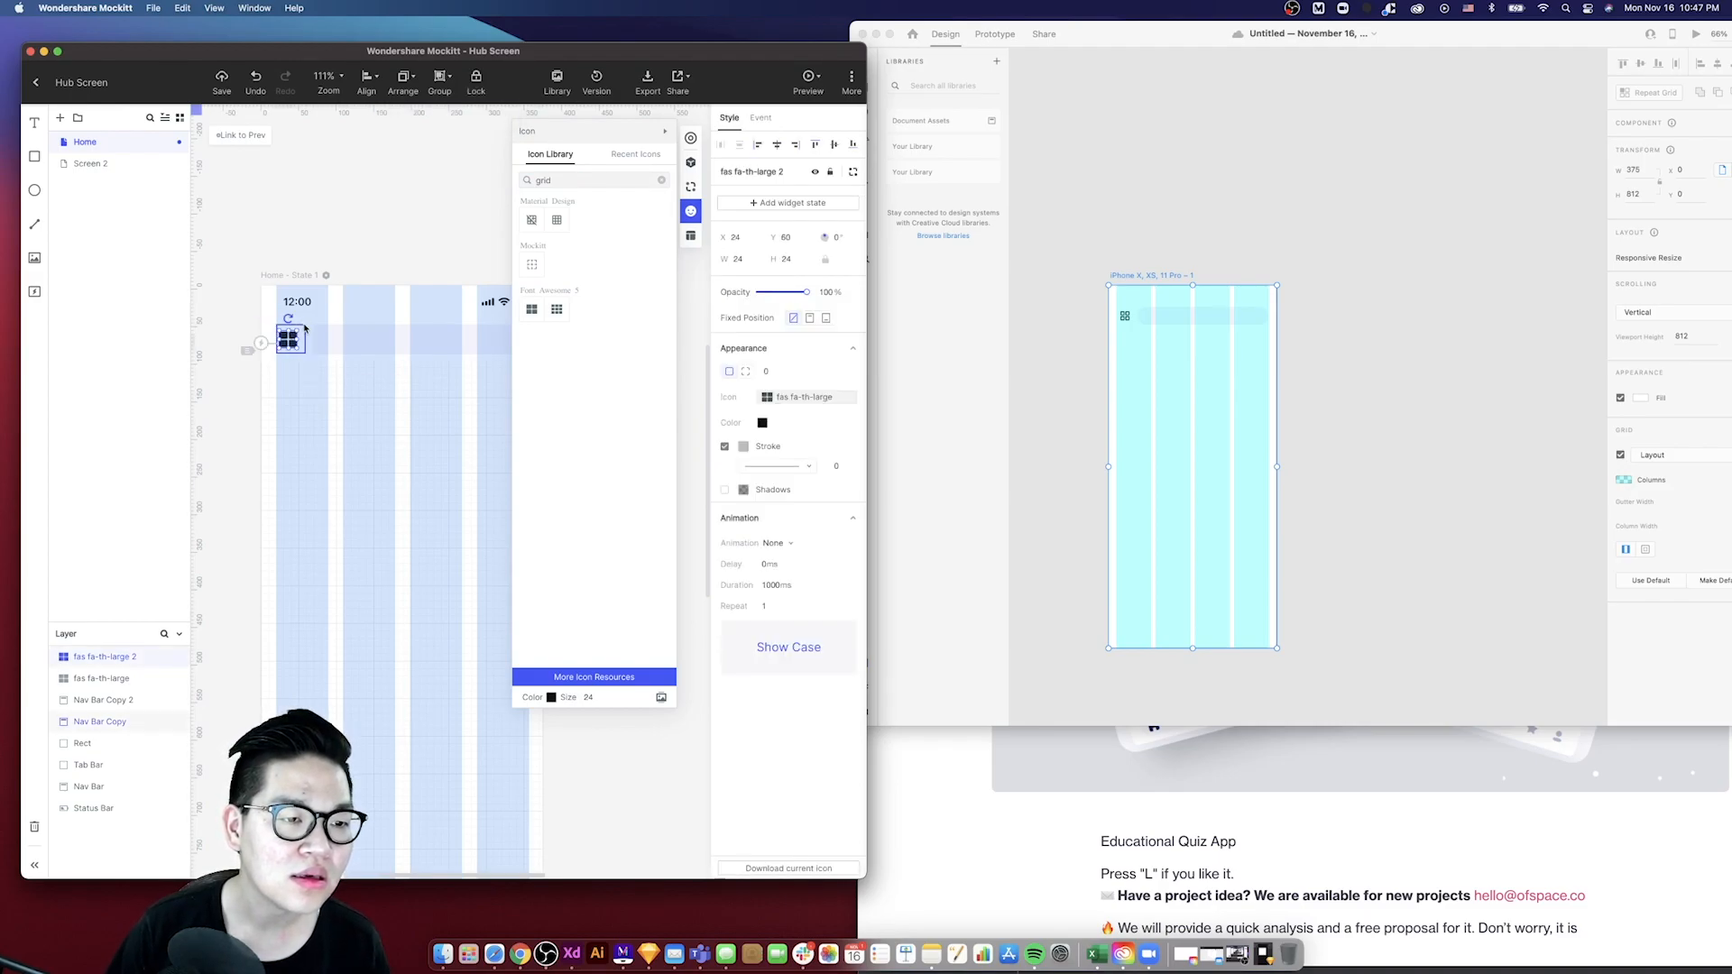
- Center the grid icon on the button square using the alignment tools
scroll(299, 325, up, 3)
shift+click(424, 294)
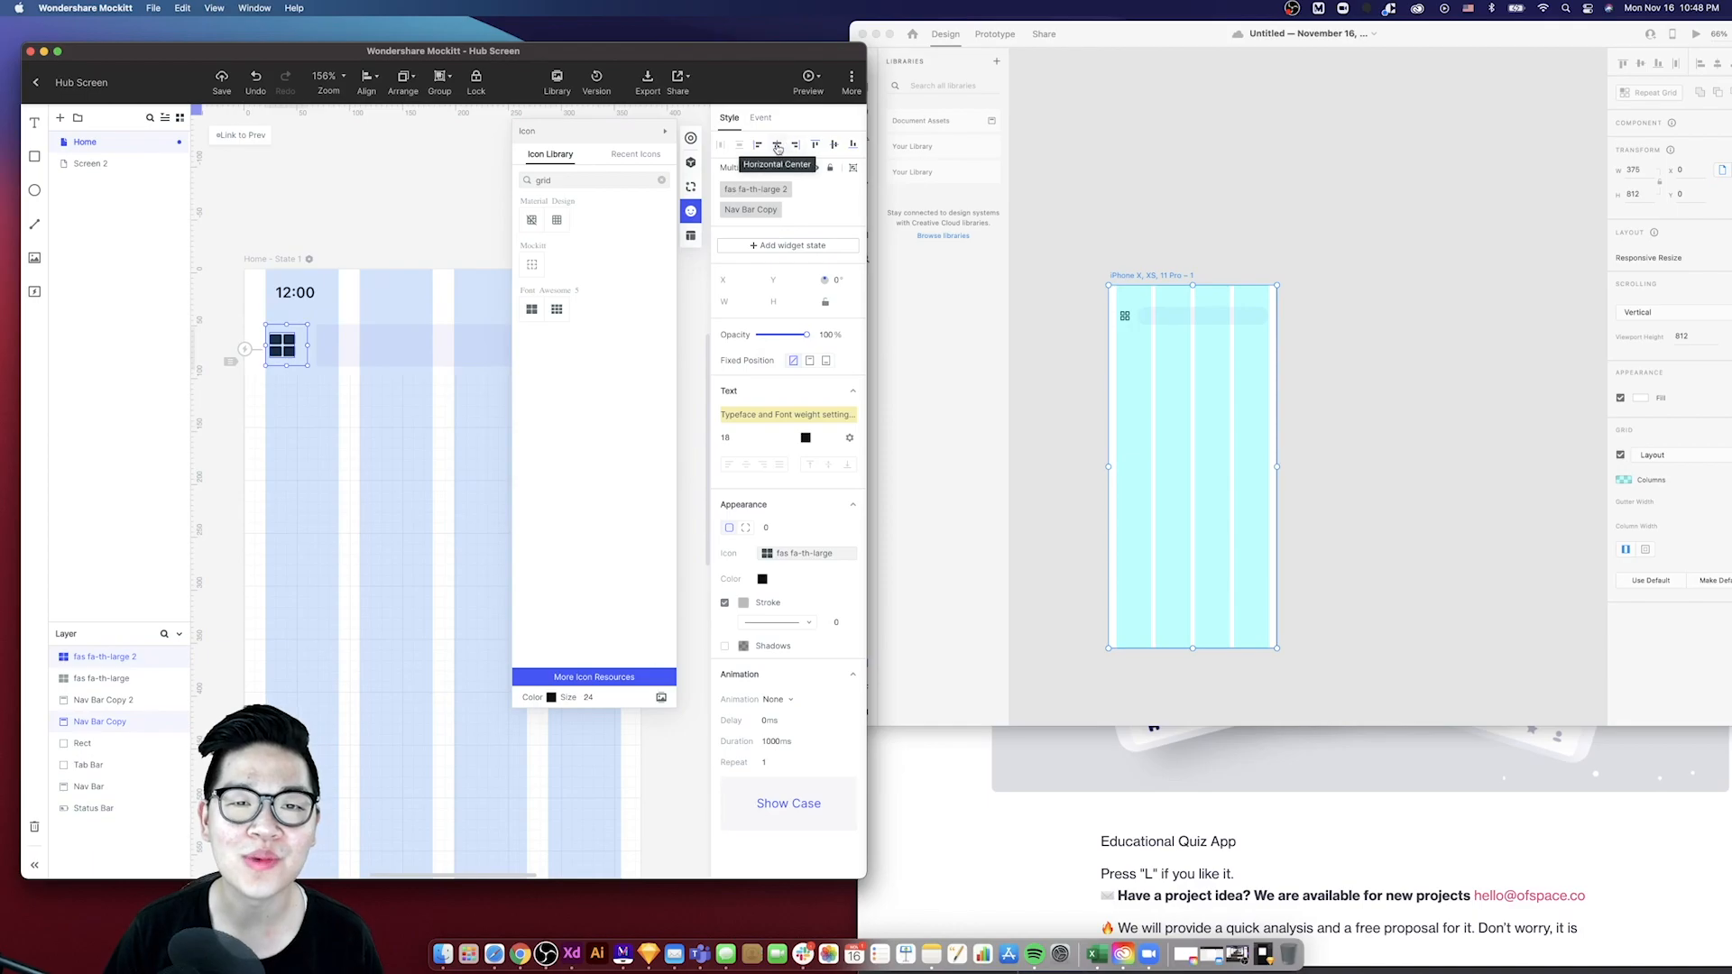
click(832, 145)
click(415, 390)
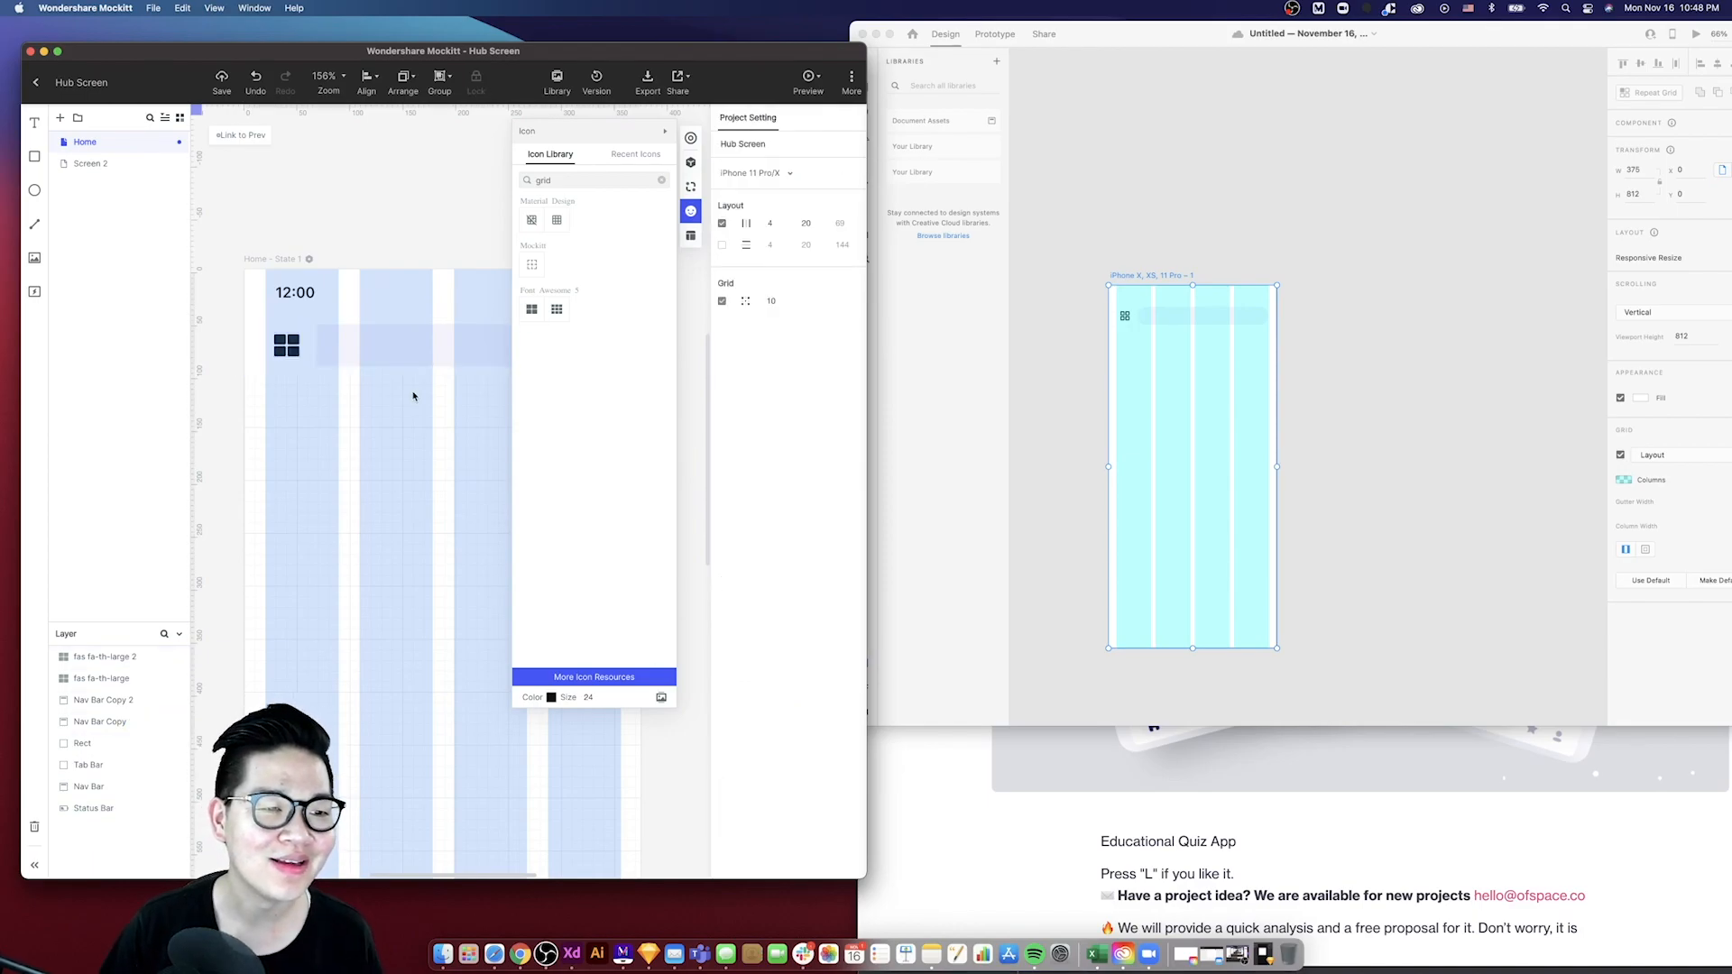
- Round the search field's corners into a pill shape
scroll(411, 388, down, 3)
click(389, 377)
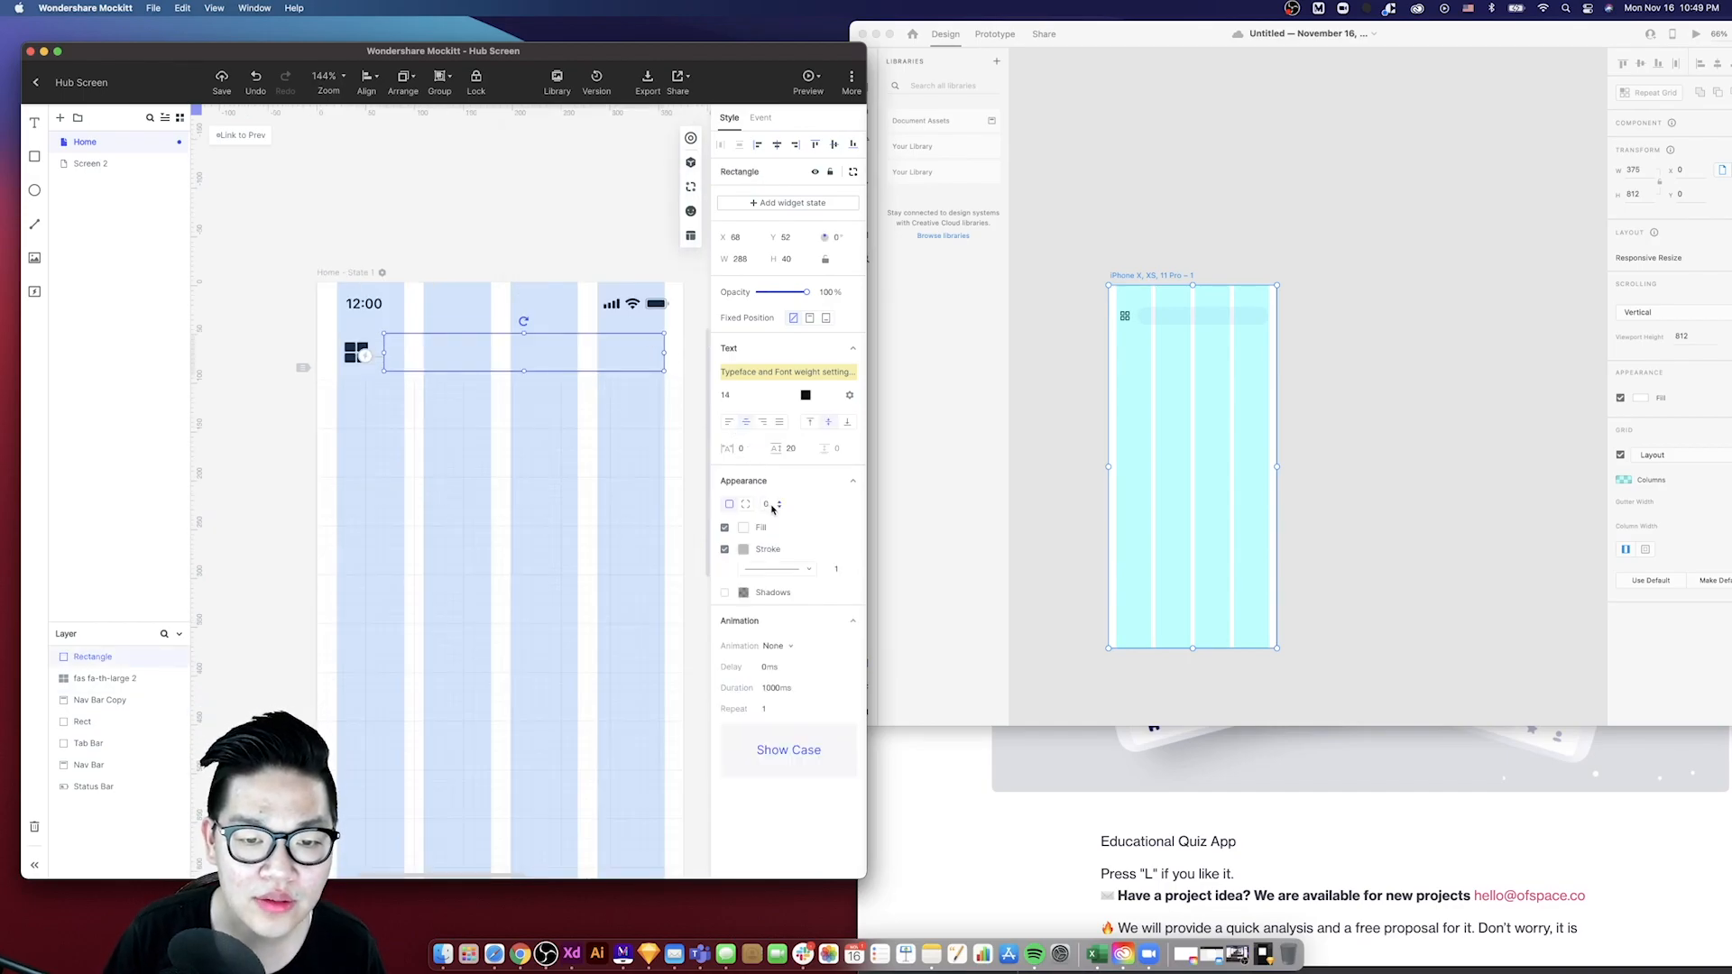
click(782, 506)
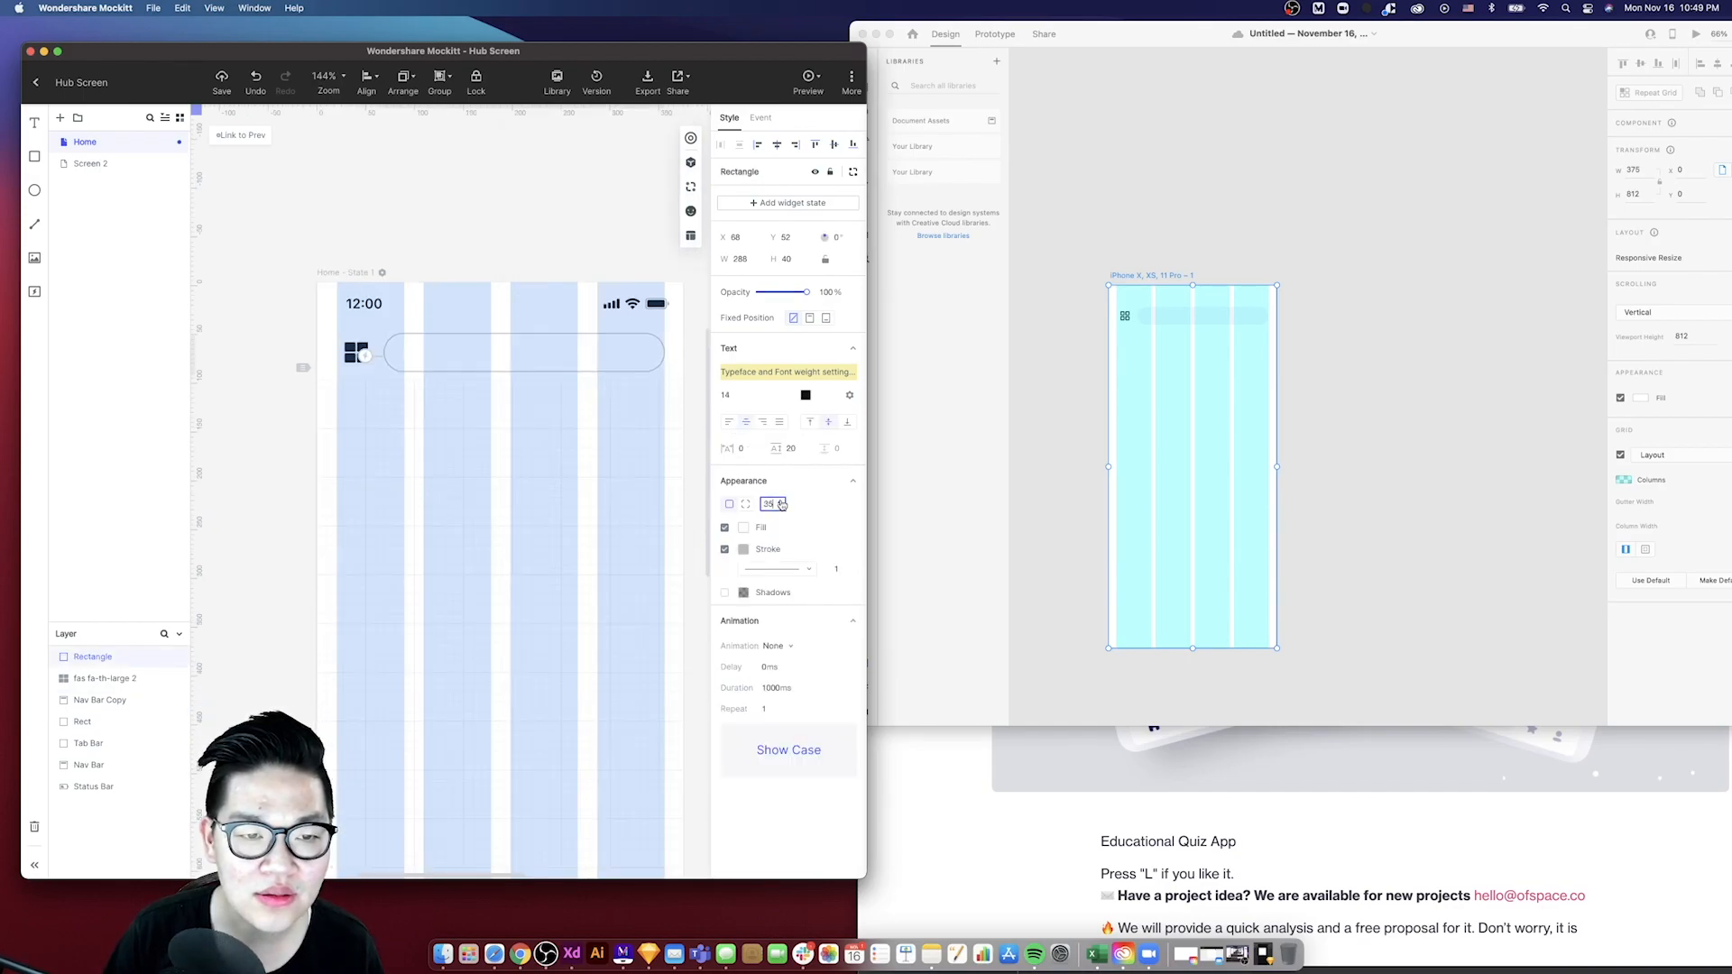
click(615, 413)
click(508, 297)
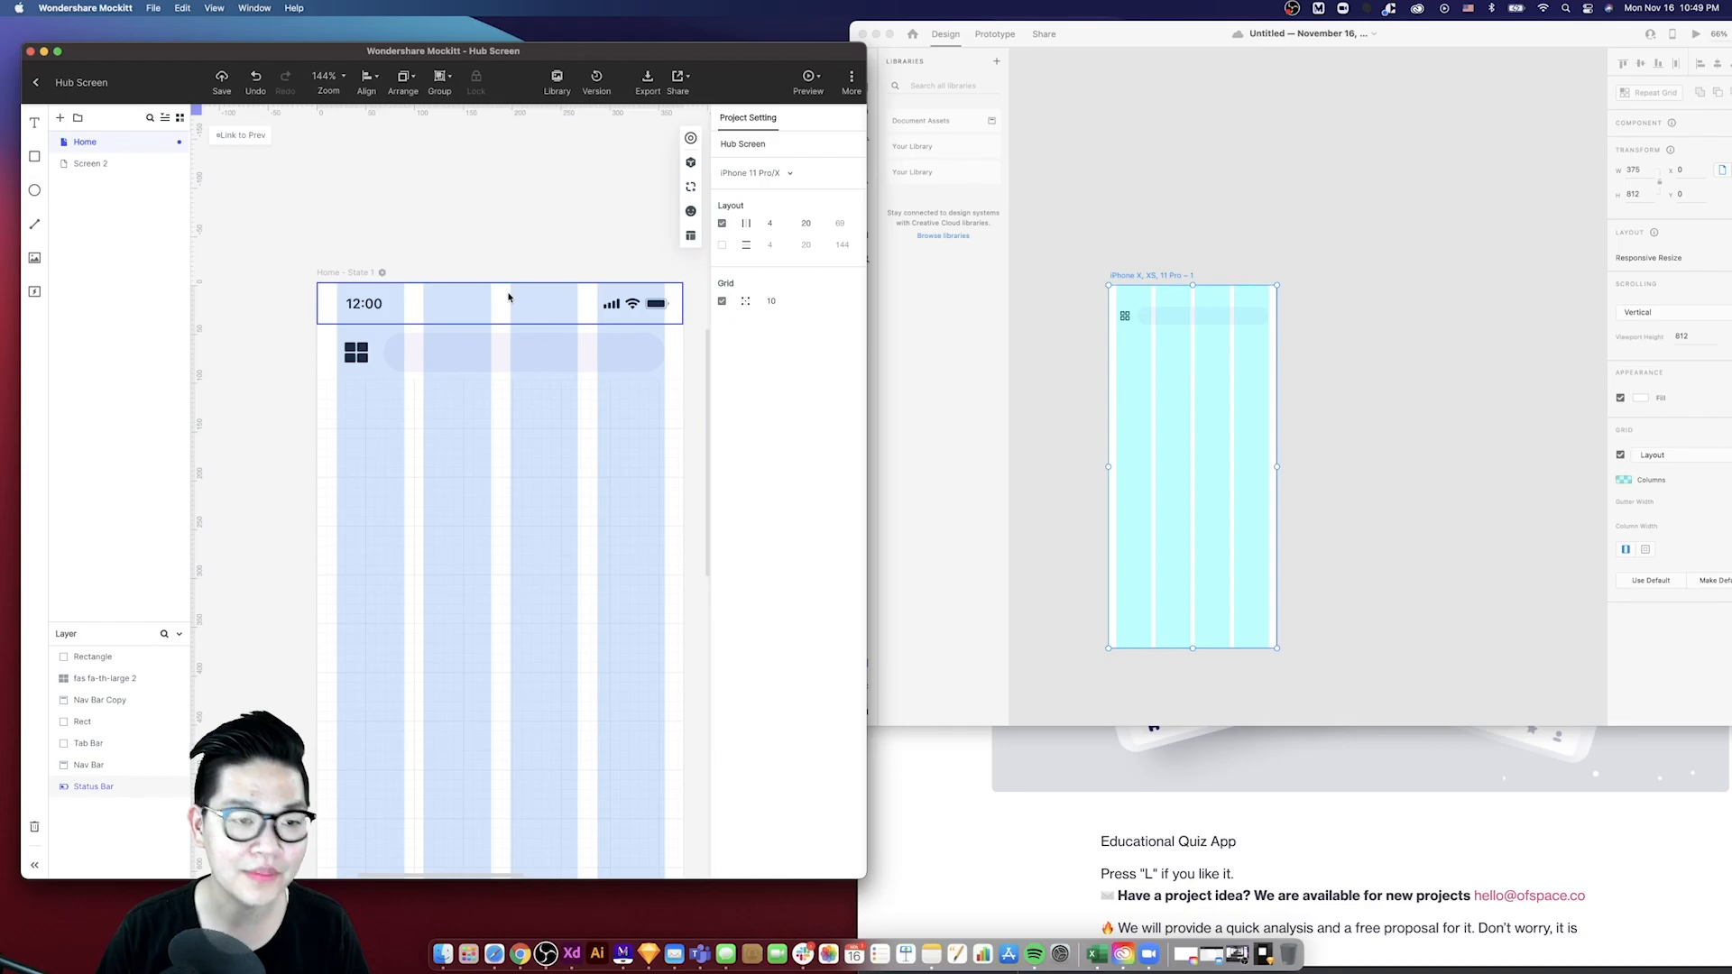
- Hide the layout grid on the XD artboard
scroll(690, 324, down, 5)
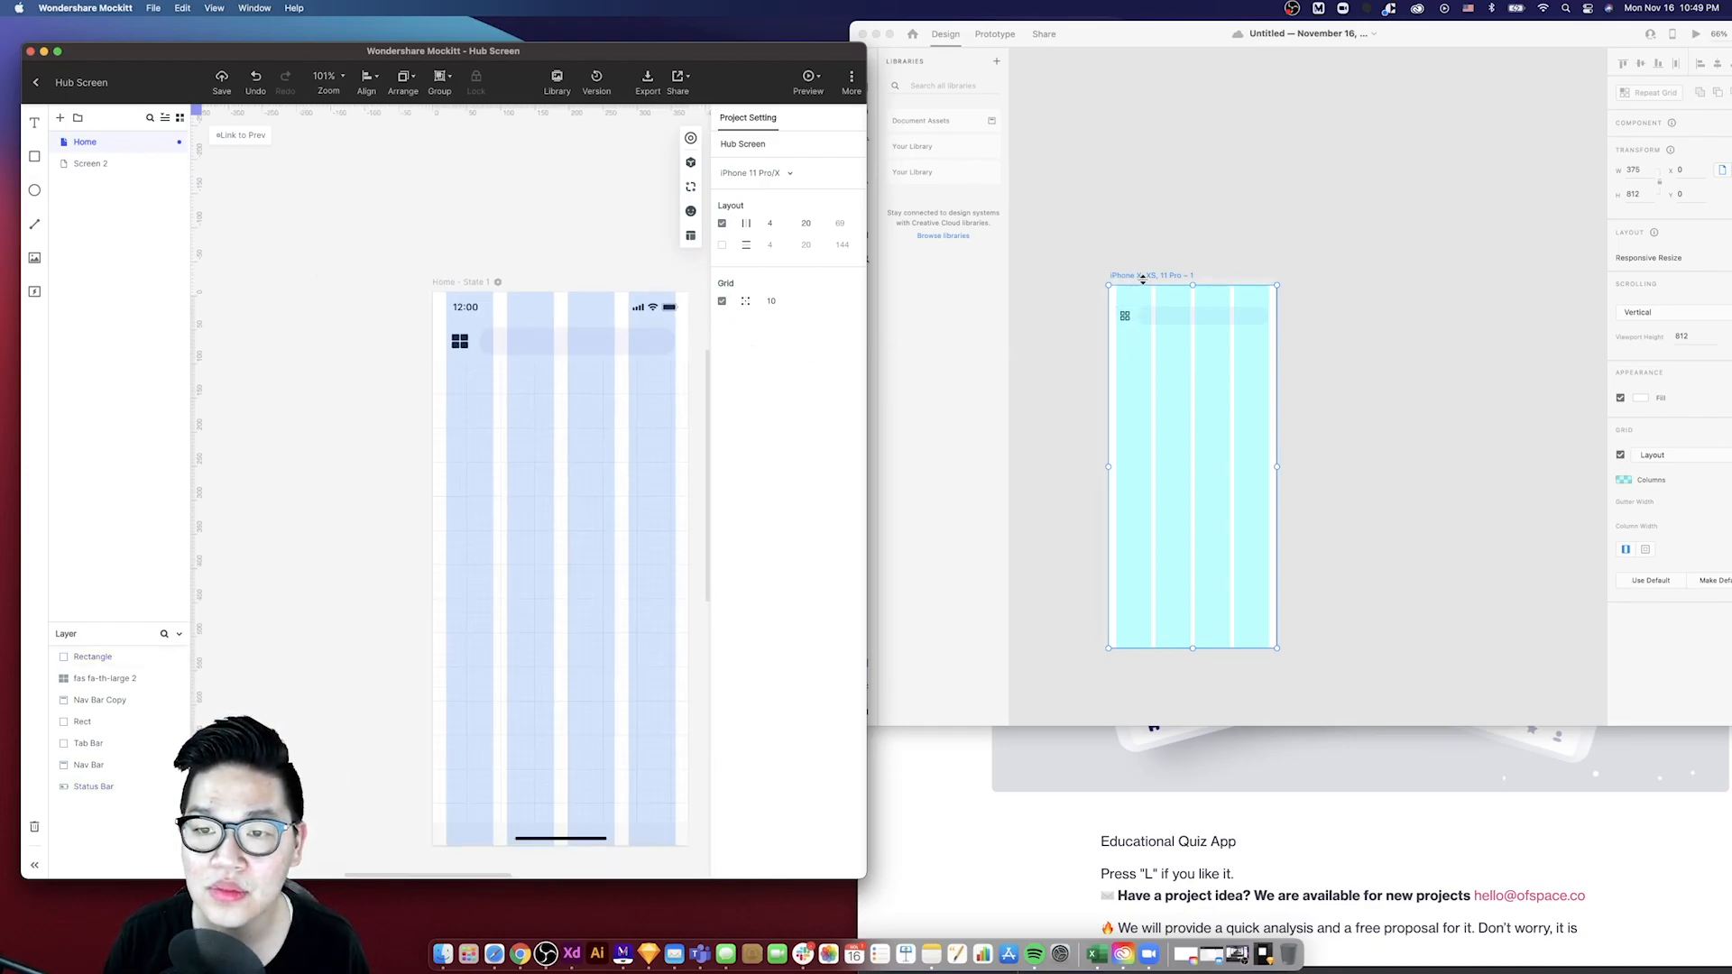
click(1143, 283)
key(super+shift+apostrophe)
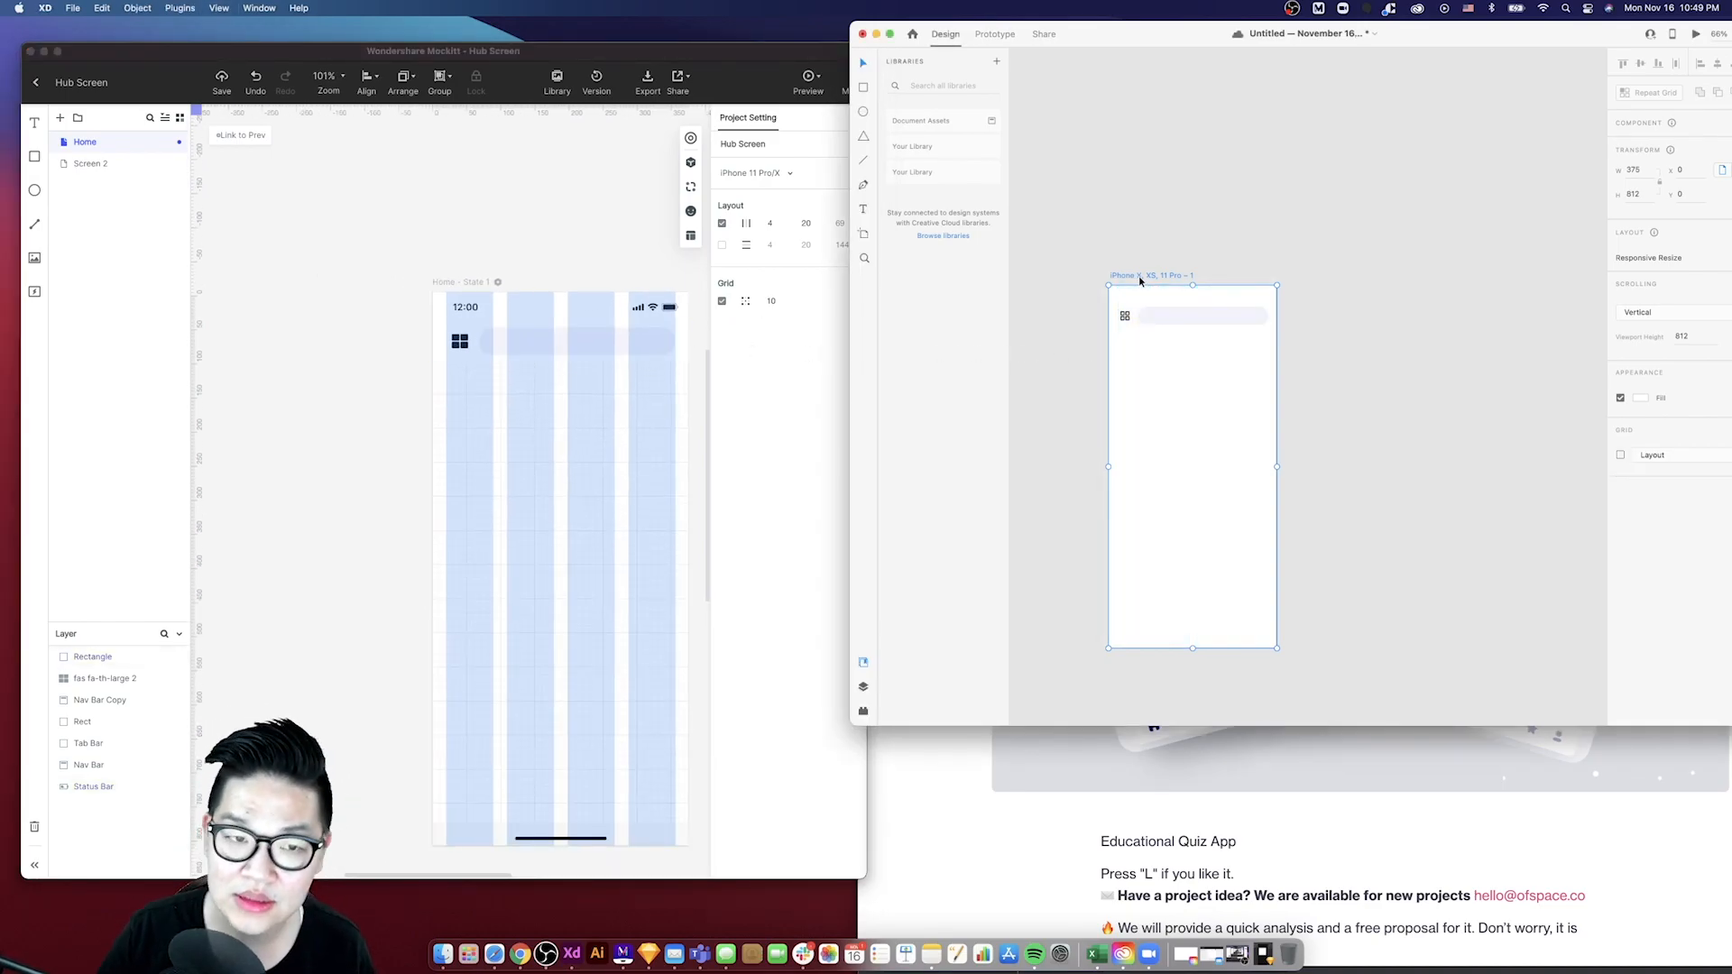
- Turn off the layout columns in the Mockitt project settings
click(497, 282)
click(497, 282)
click(596, 220)
click(722, 223)
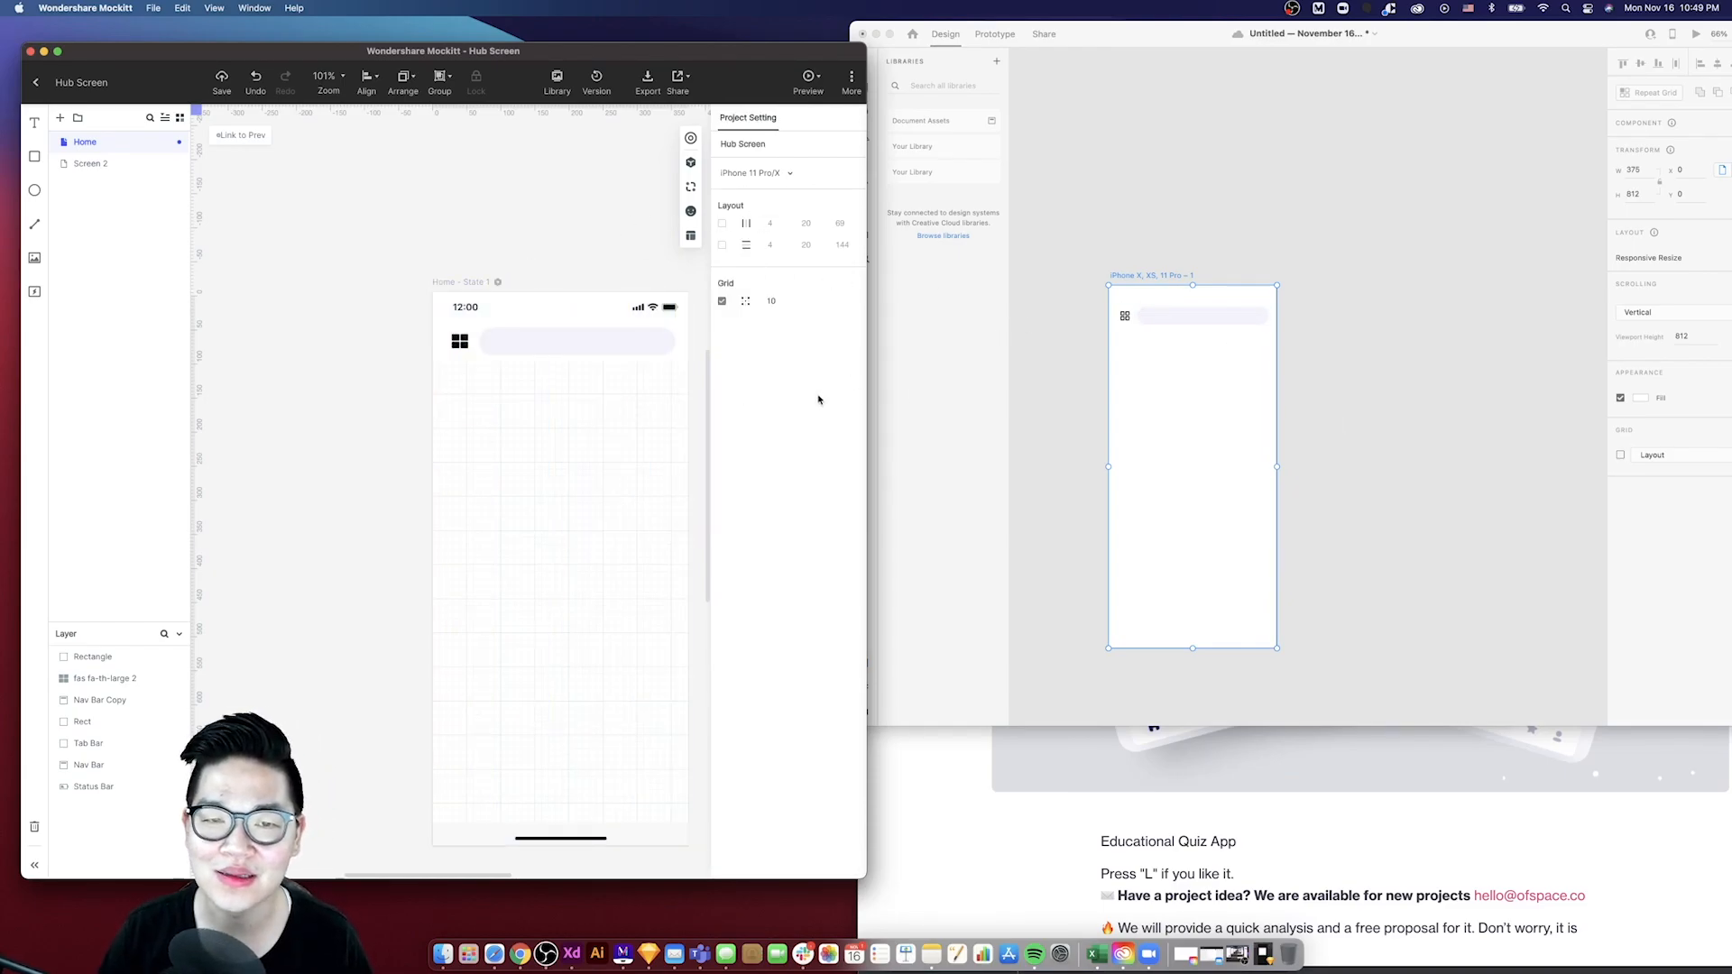
scroll(544, 236, down, 3)
scroll(544, 236, right, 3)
scroll(491, 289, left, 2)
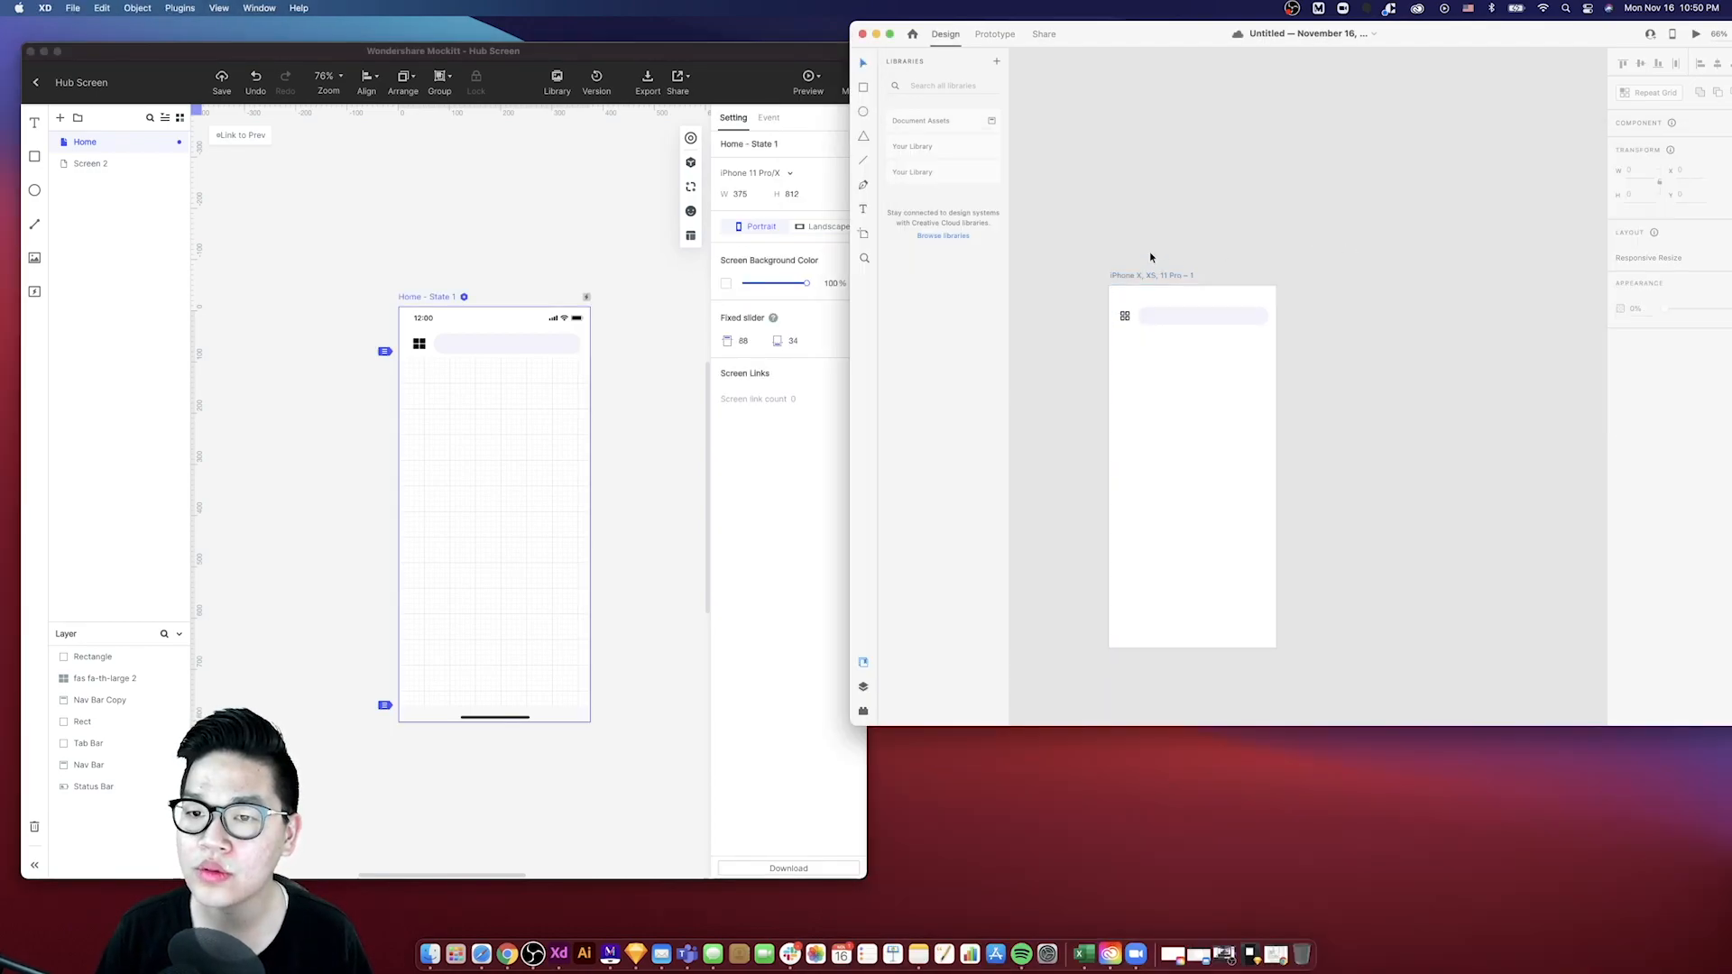
- Fill the XD artboard background with a color sampled by eyedropper from the Dribbble reference's backdrop
click(1147, 276)
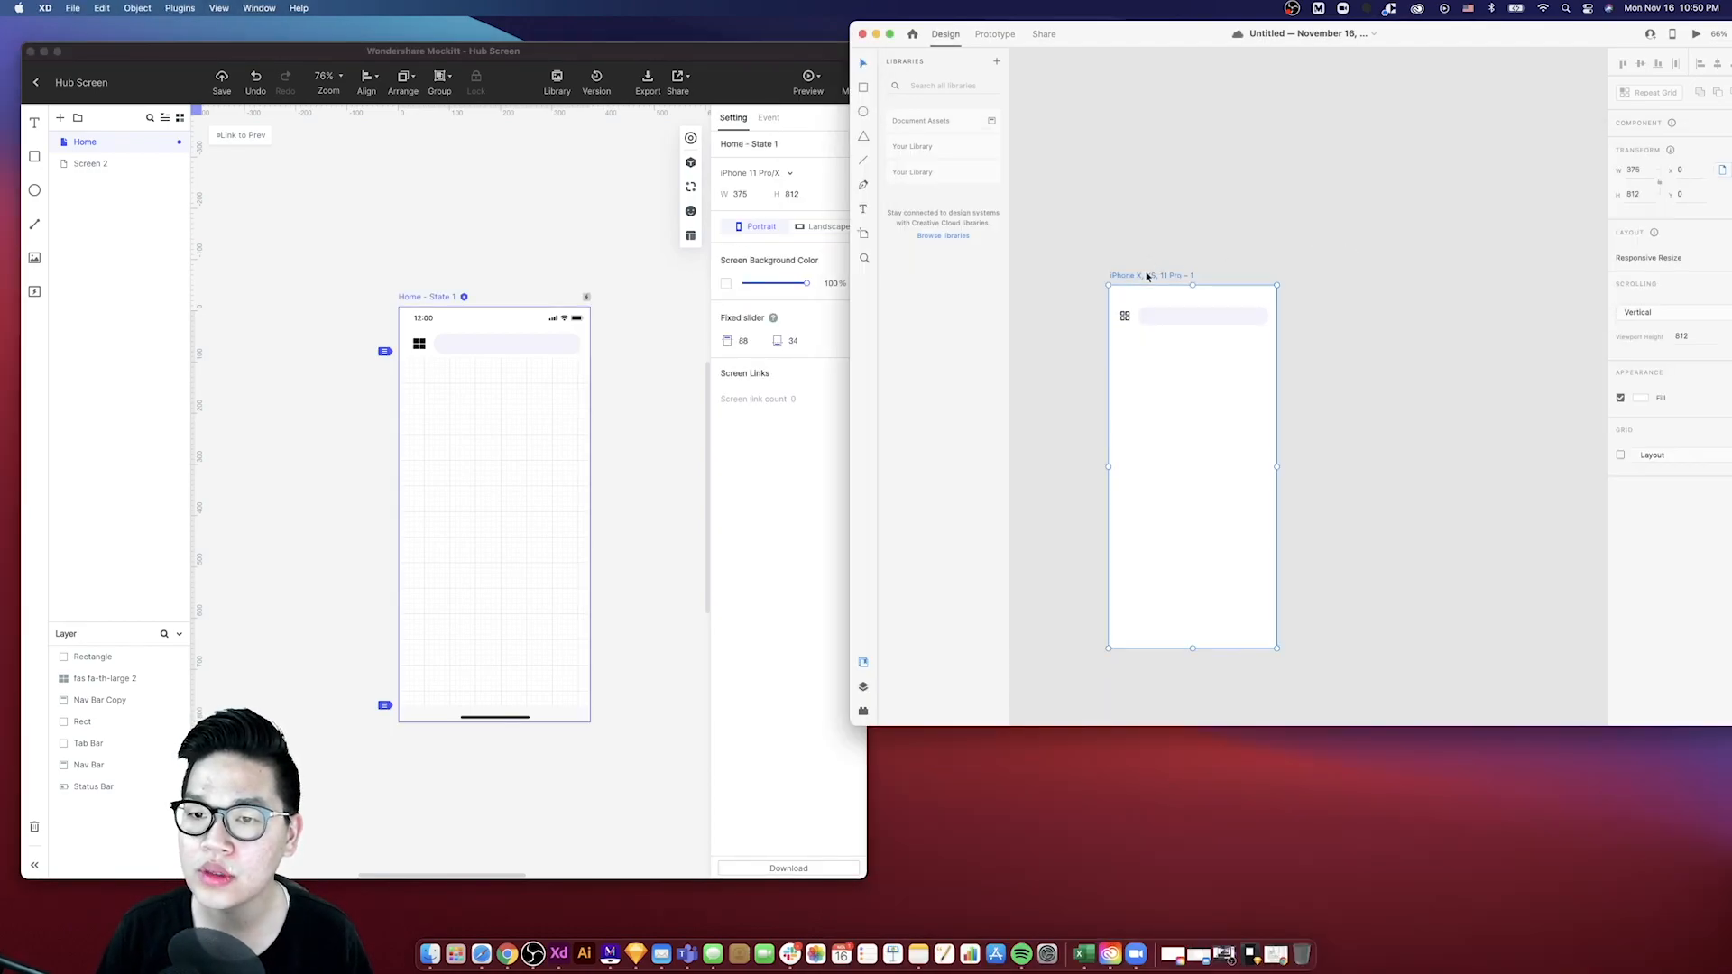
click(1639, 402)
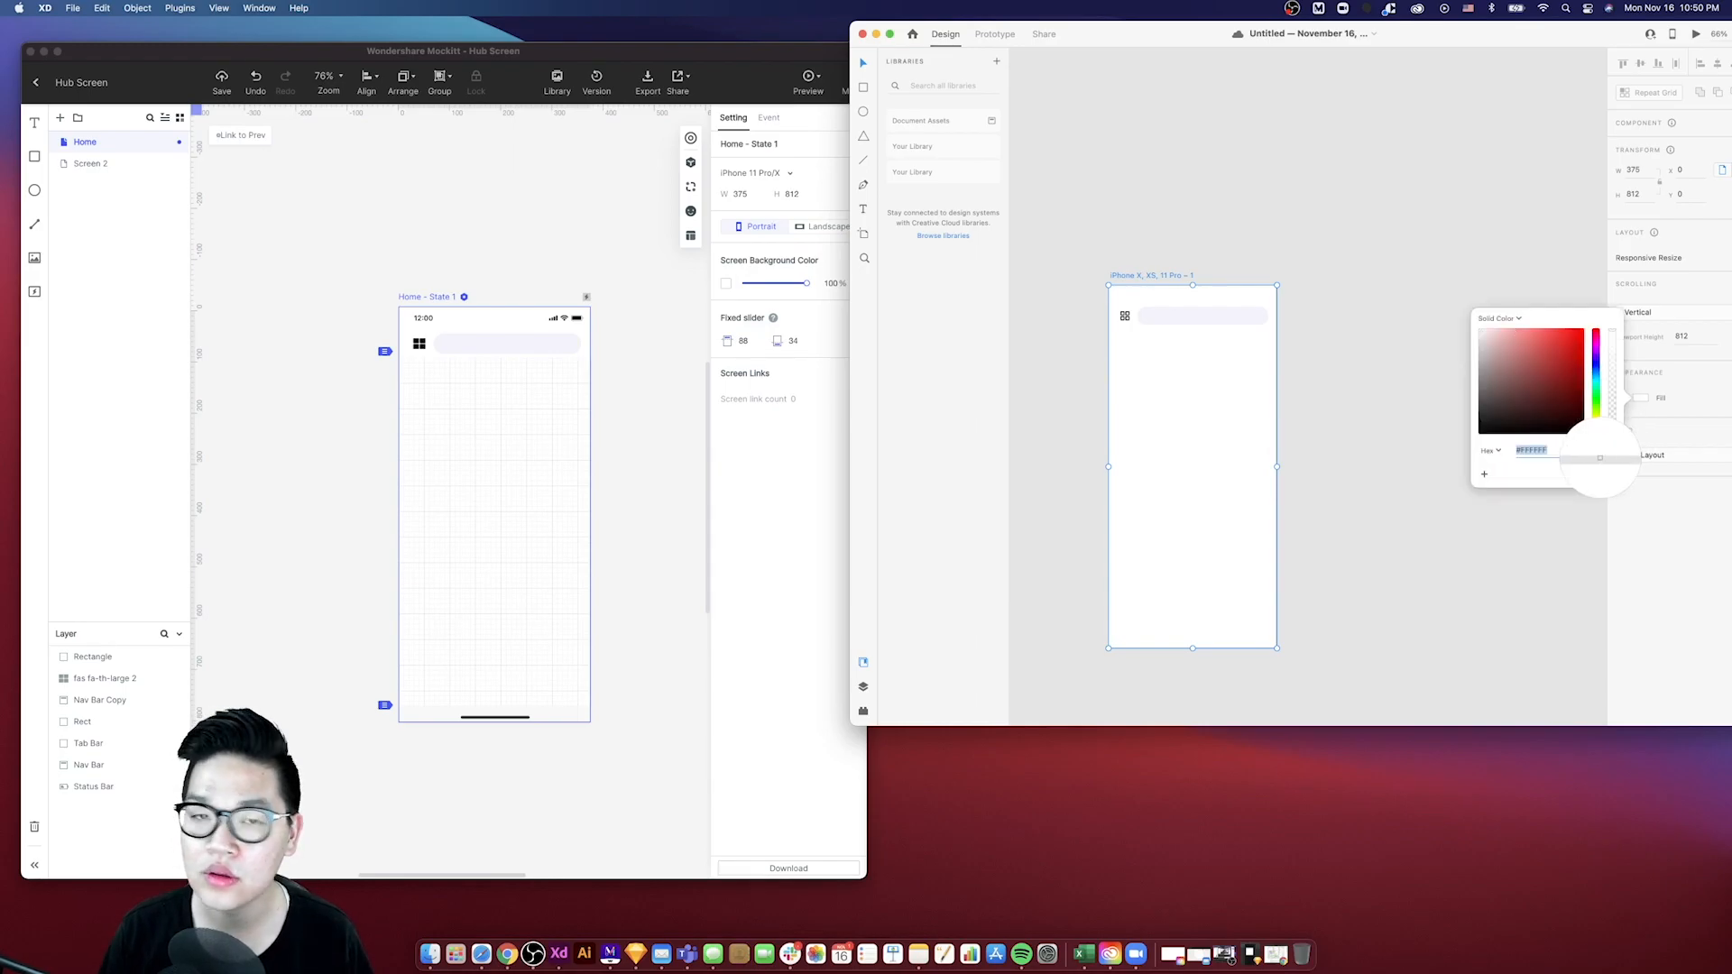
drag(1409, 41, 1329, 37)
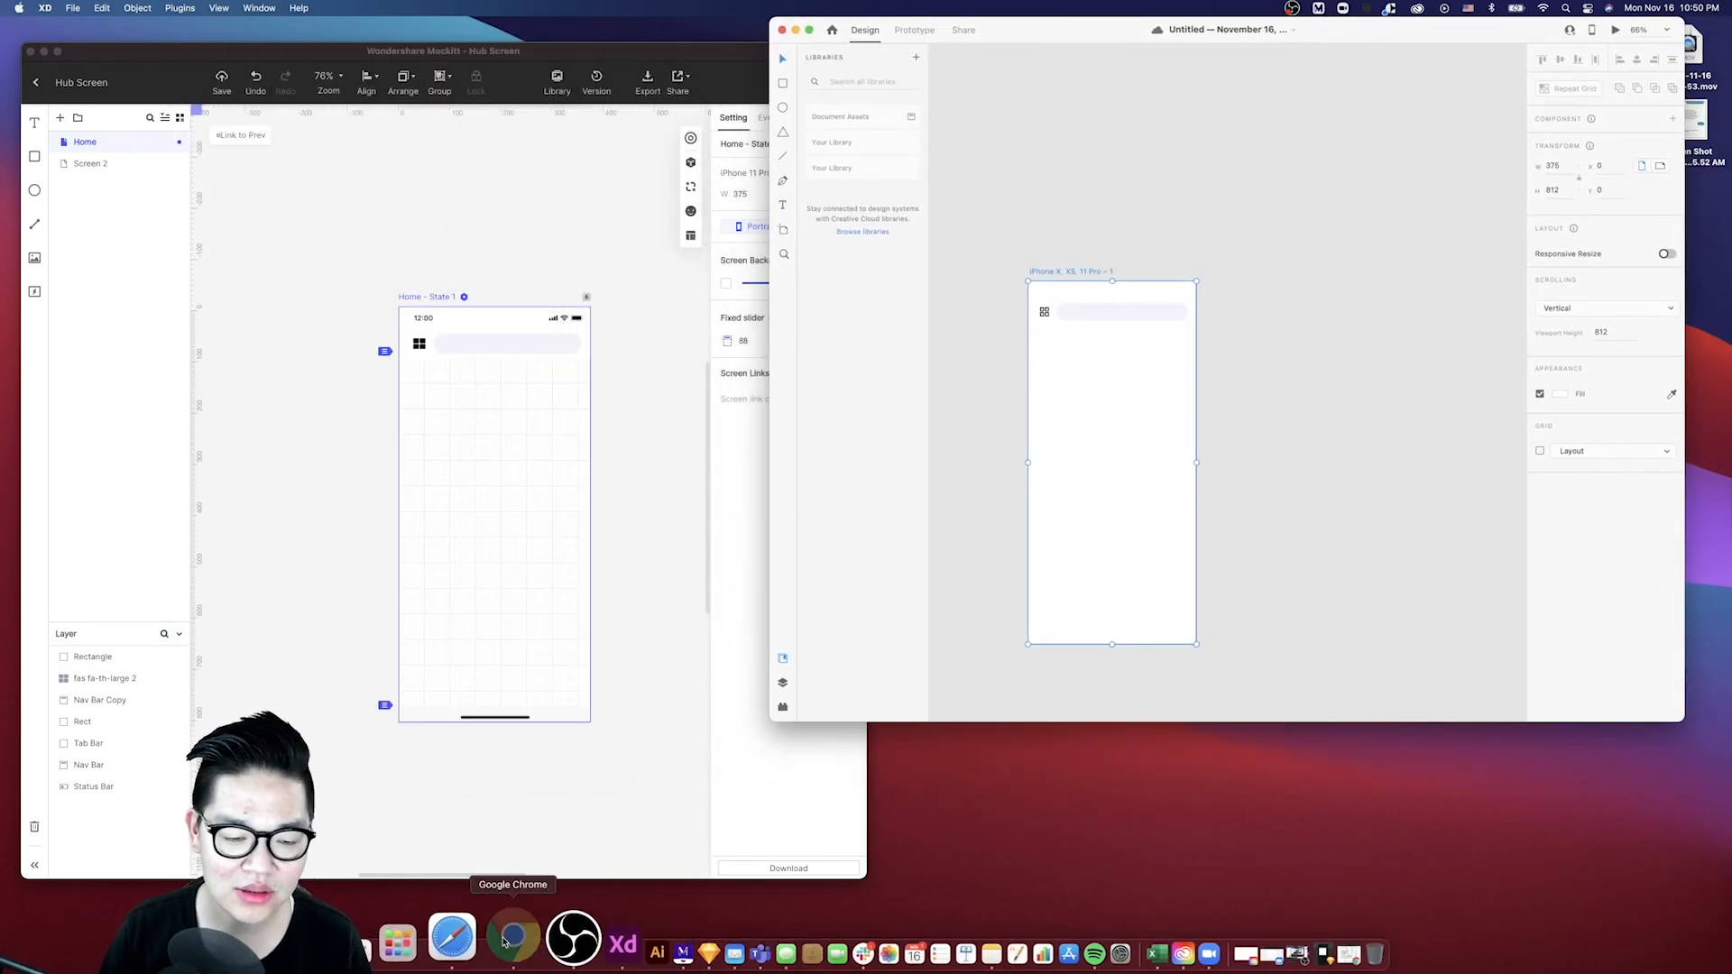
click(459, 941)
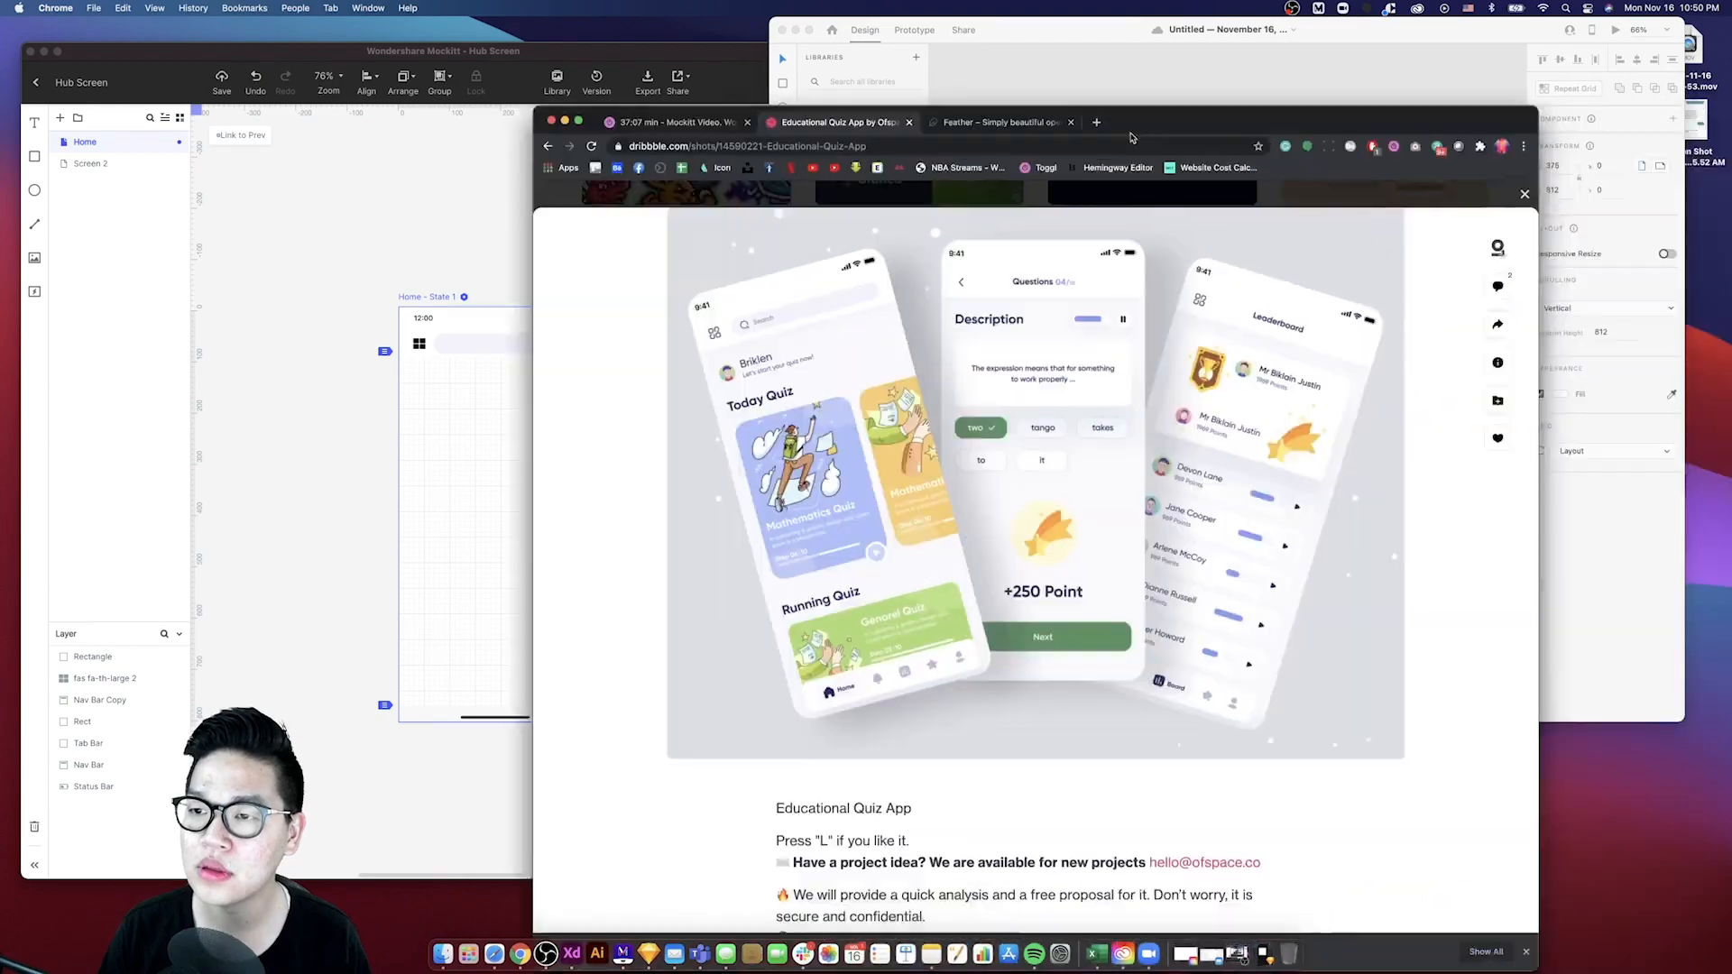
drag(1130, 136, 760, 61)
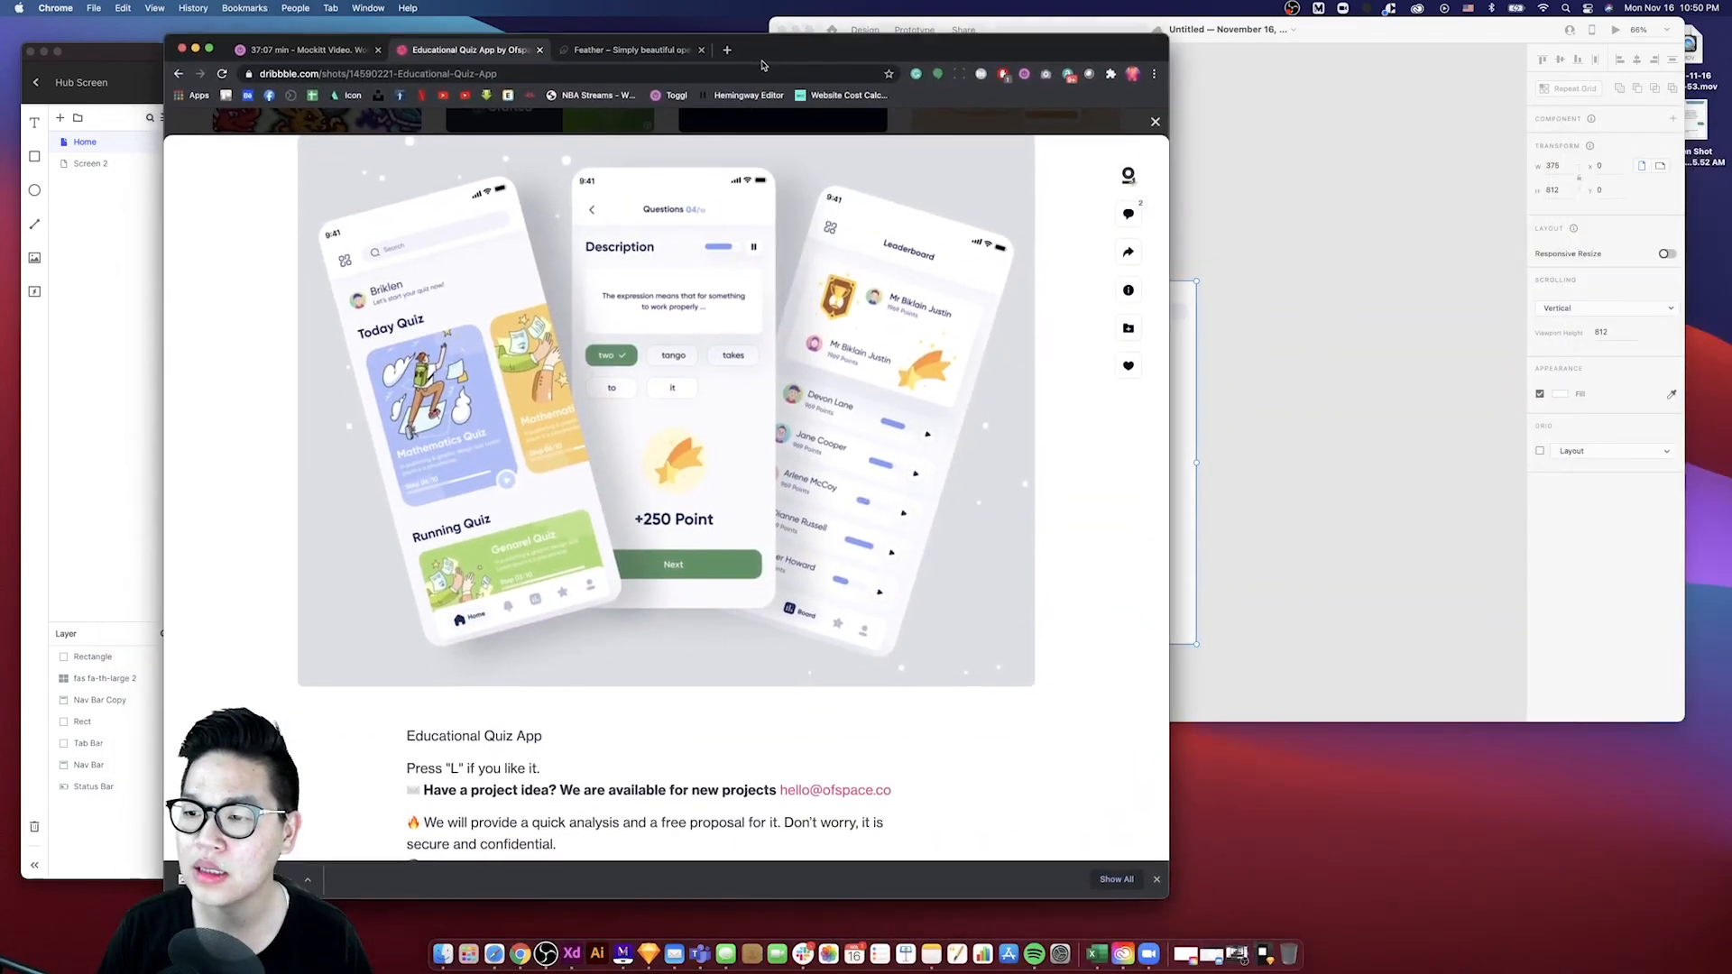
click(1669, 395)
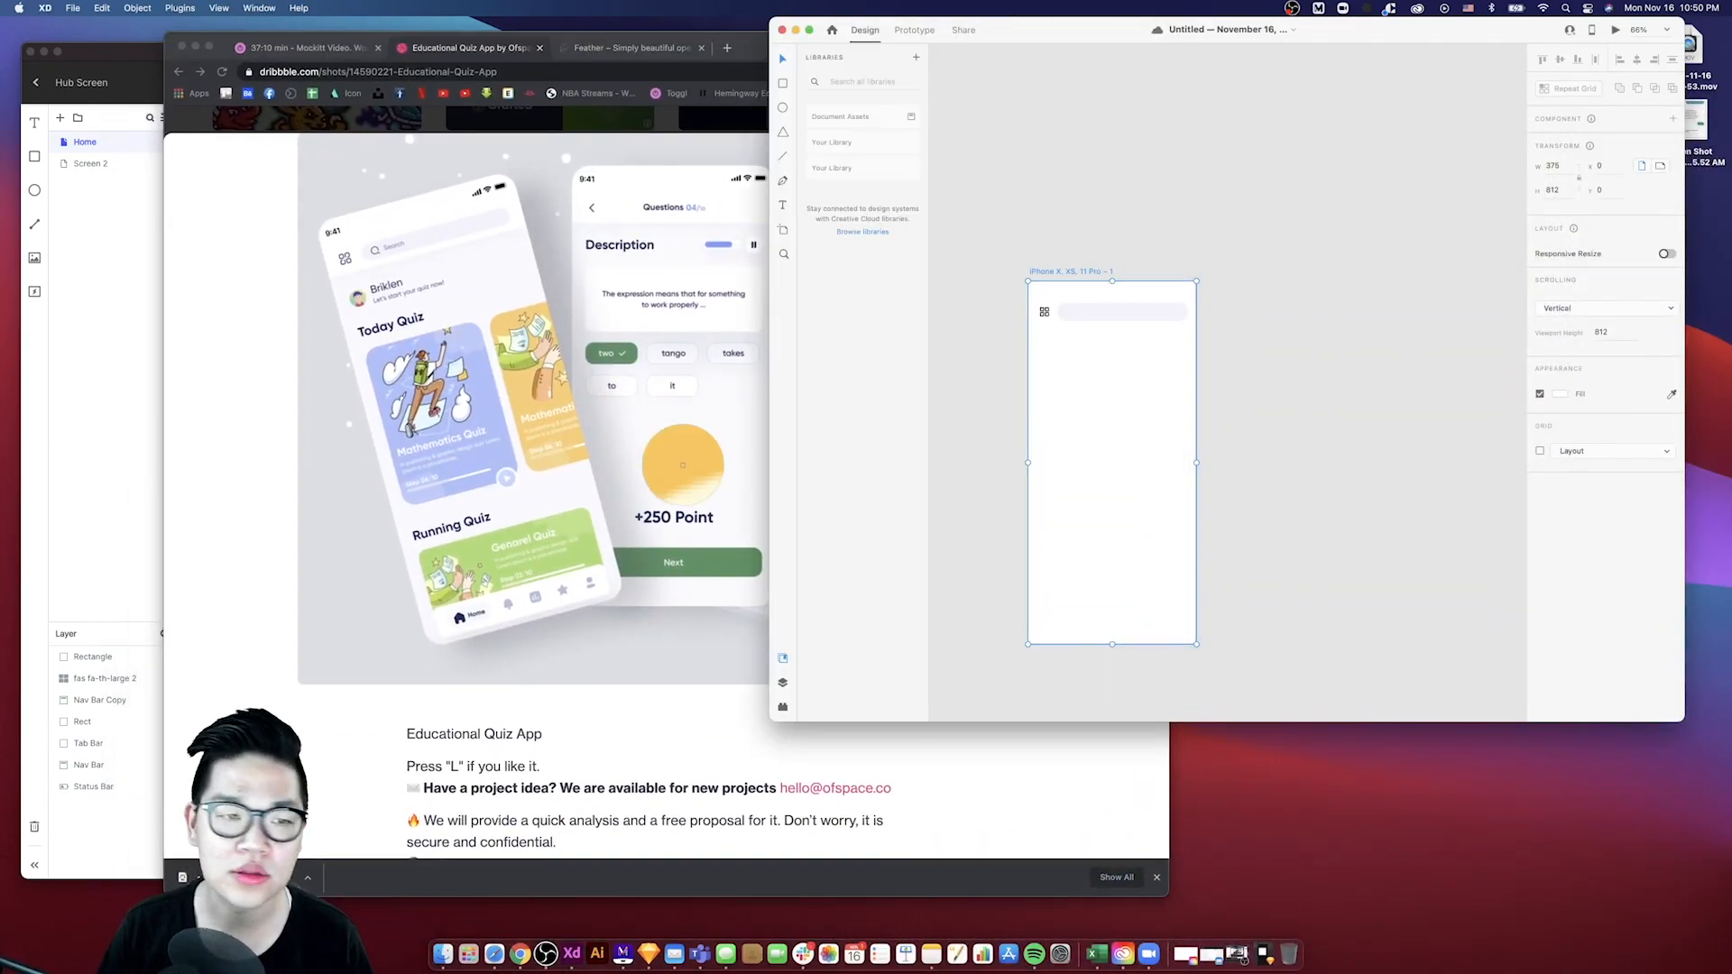
click(503, 270)
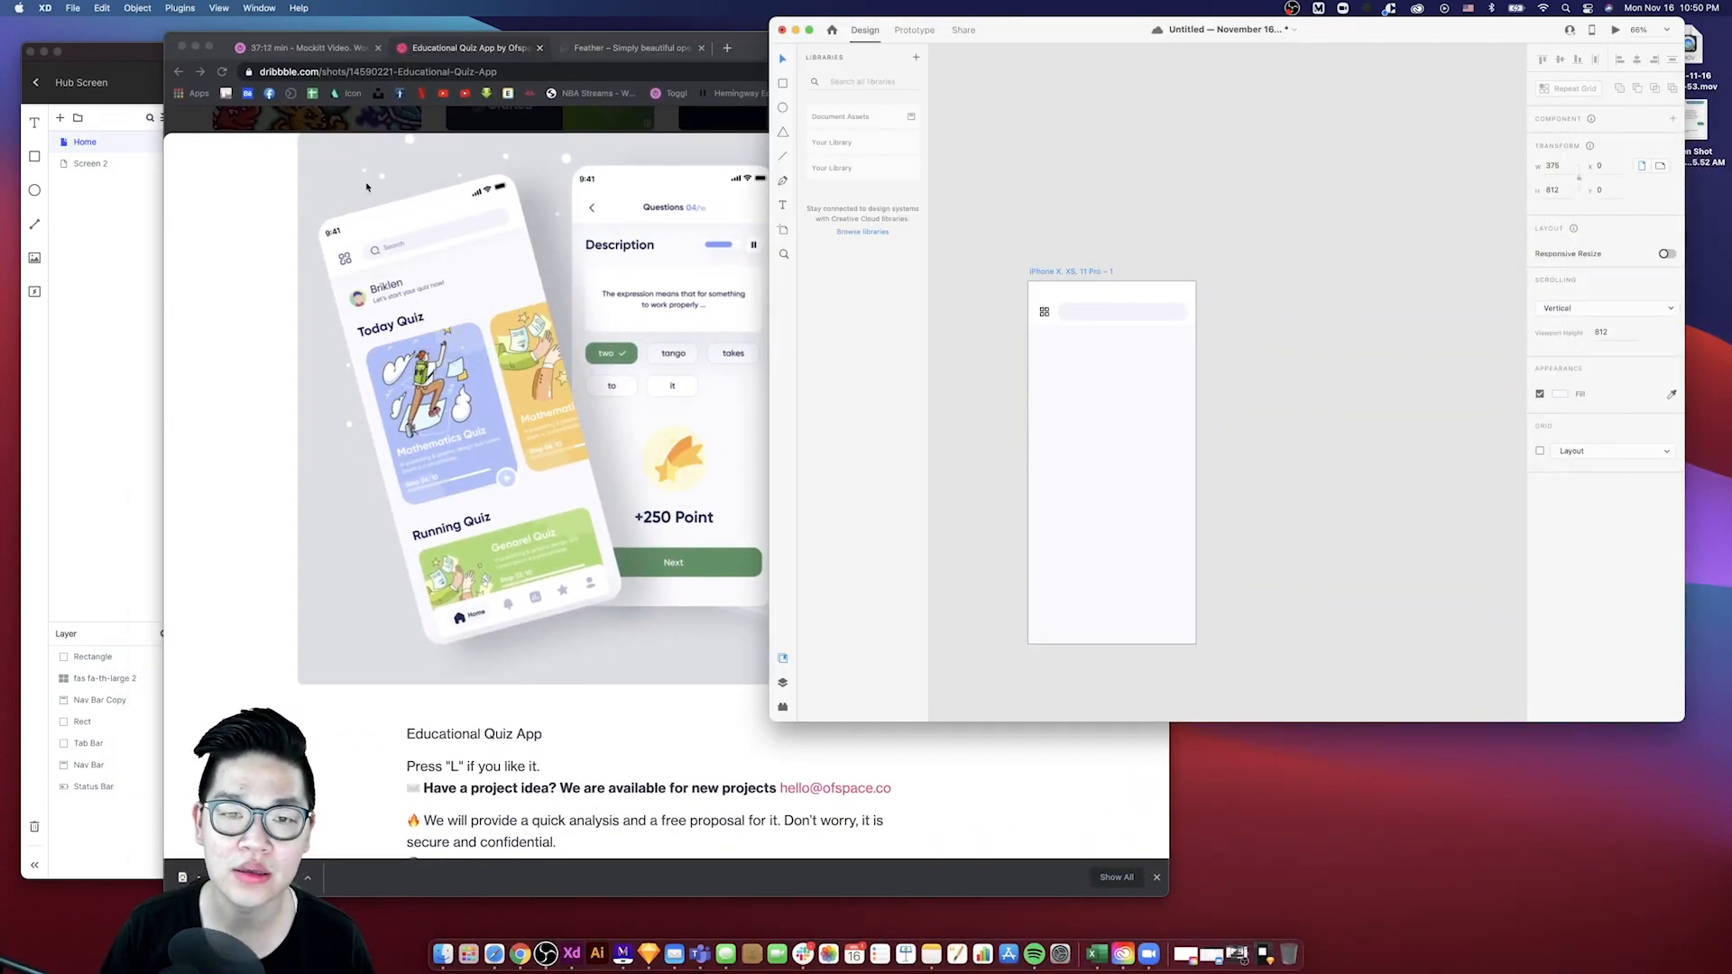
- Fill the Mockitt Home screen background with the color #FAF8FE sampled by eyedropper from the XD artboard
click(195, 46)
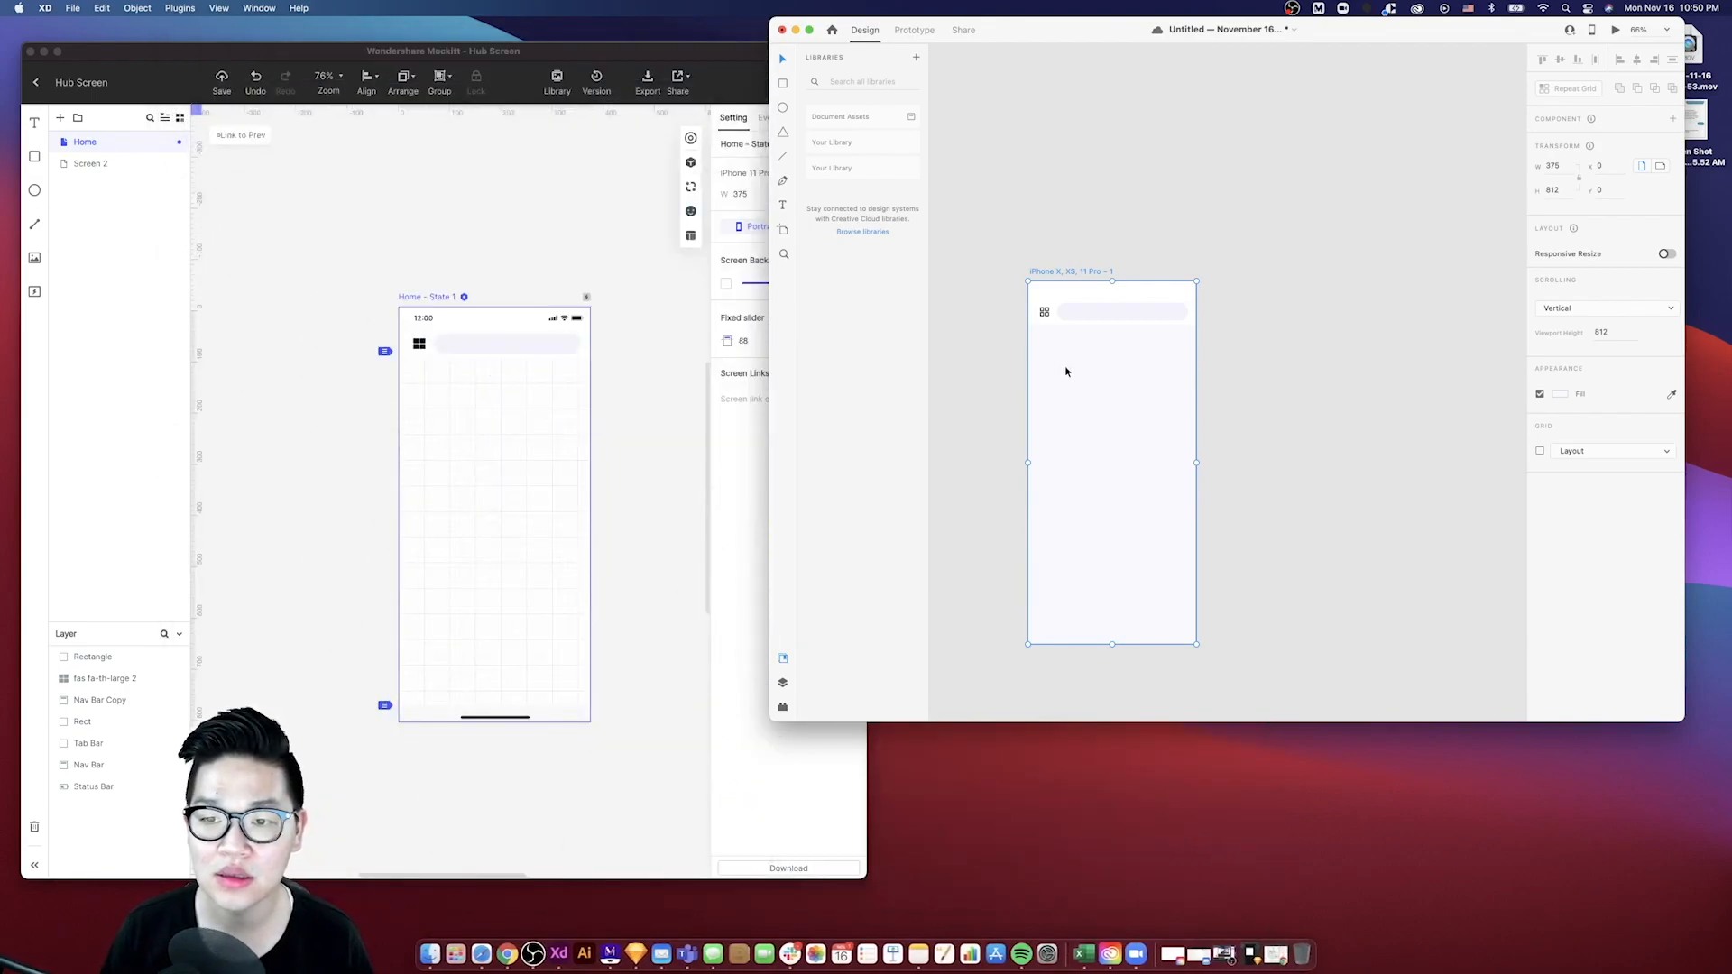
click(422, 293)
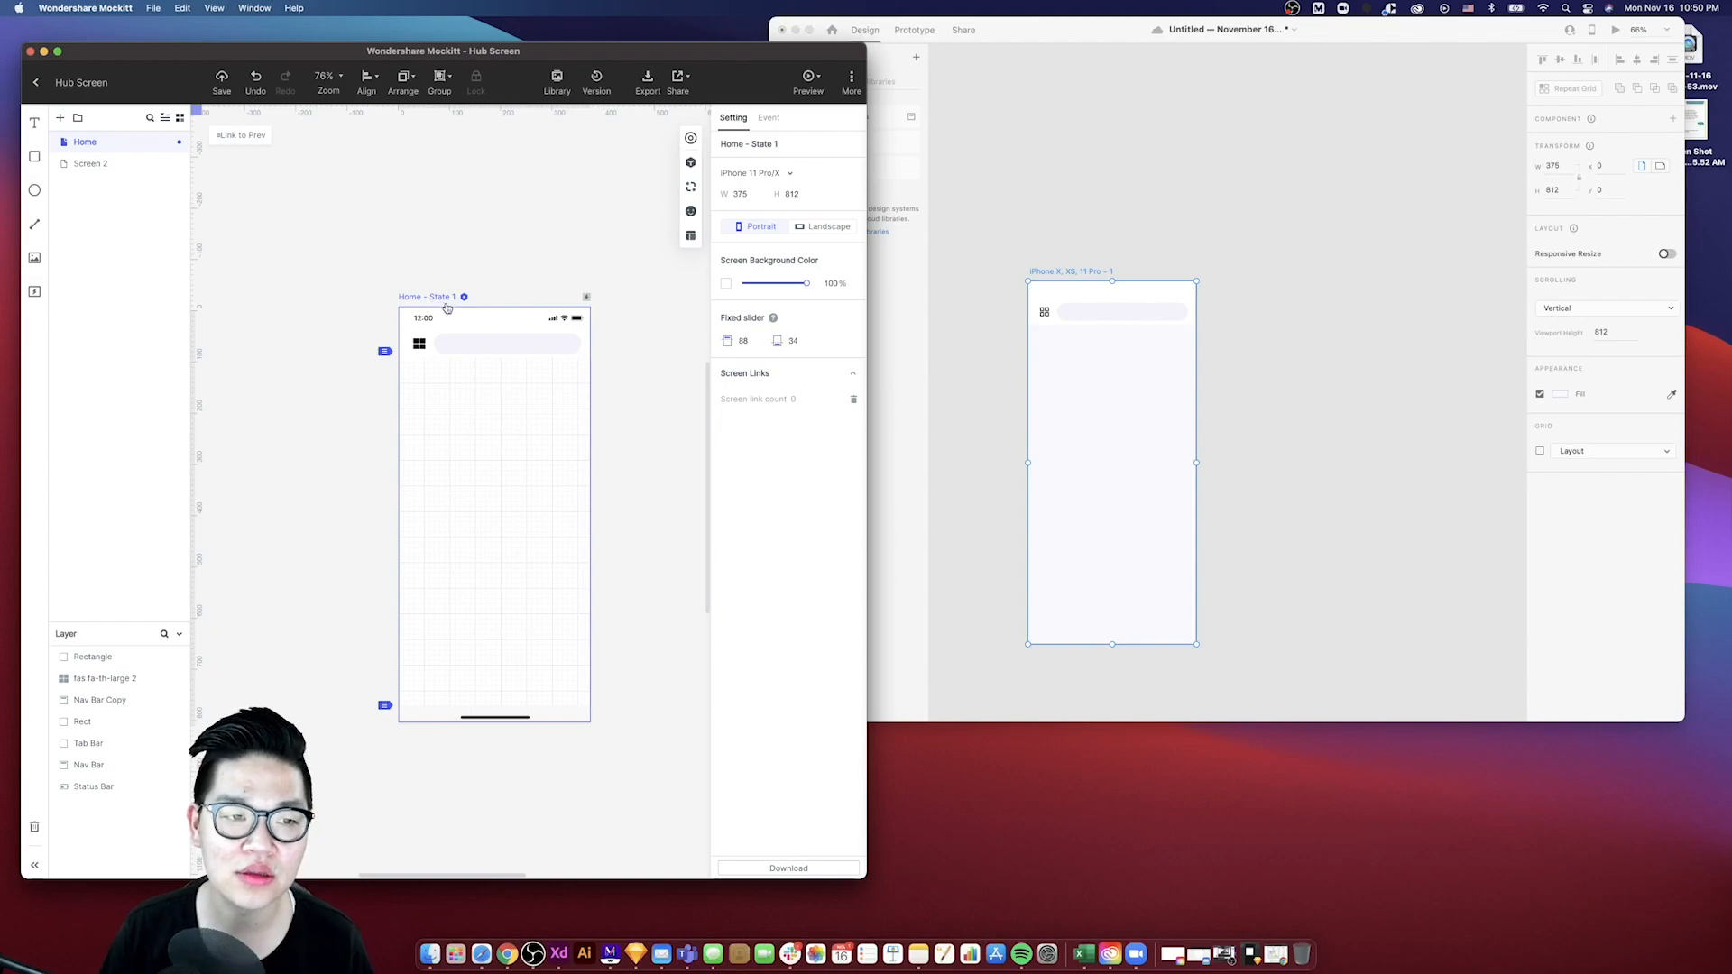
click(726, 285)
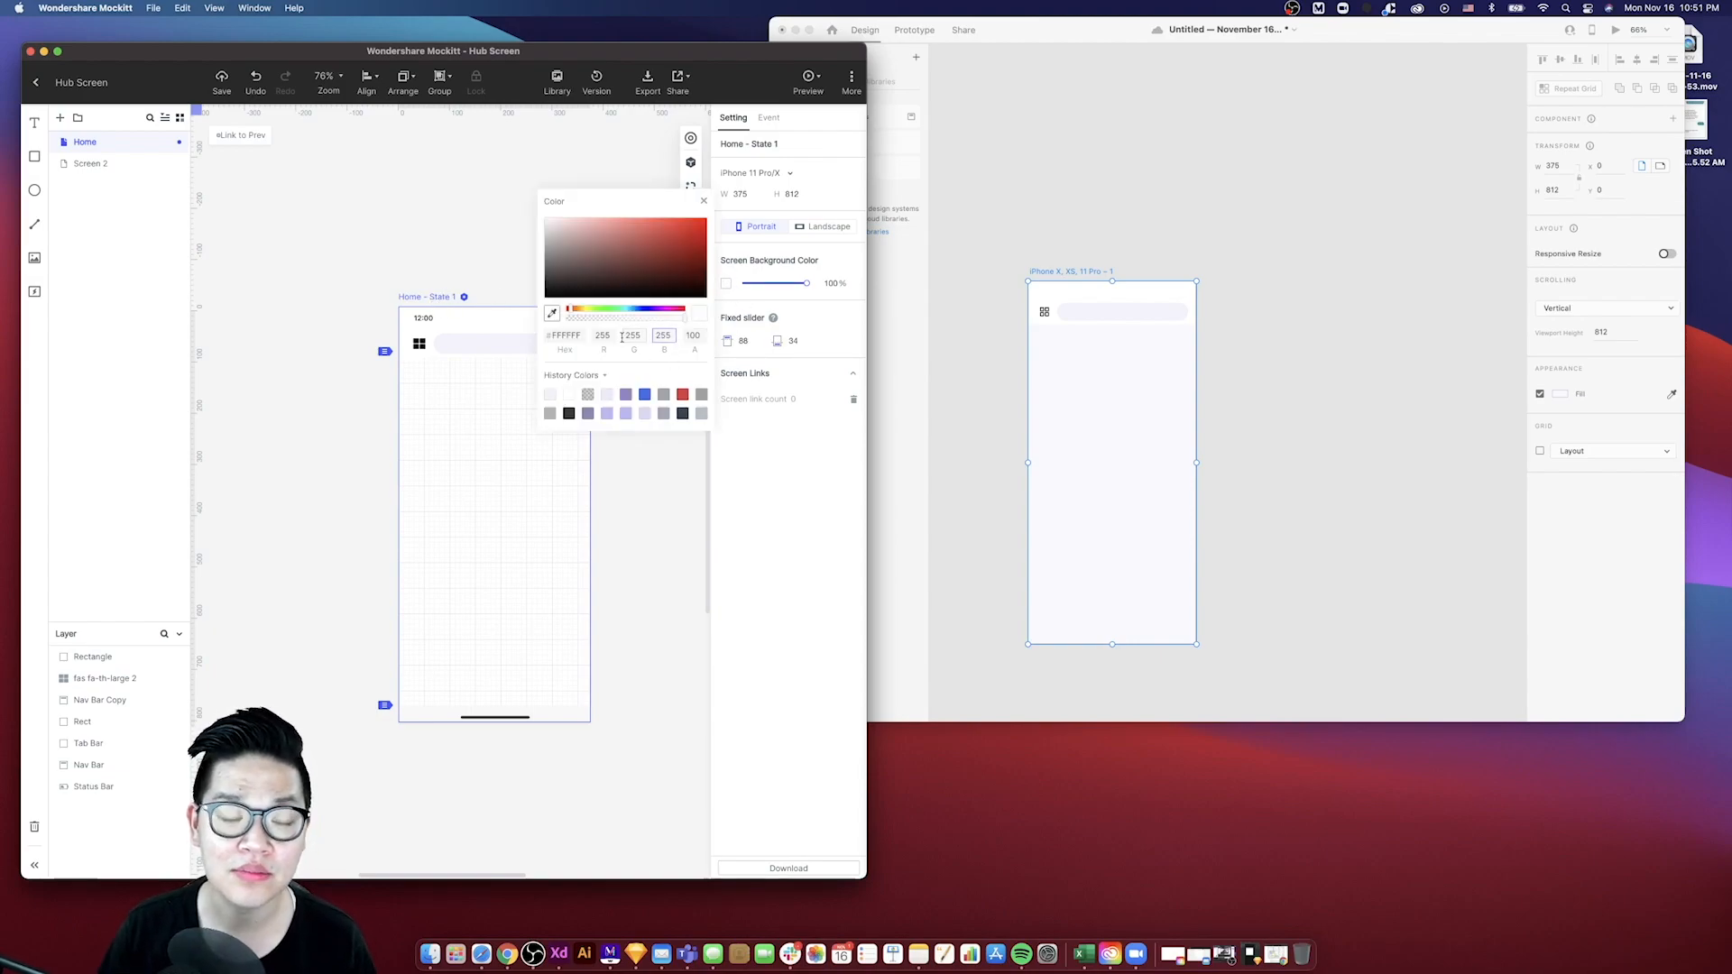
click(554, 322)
click(1147, 440)
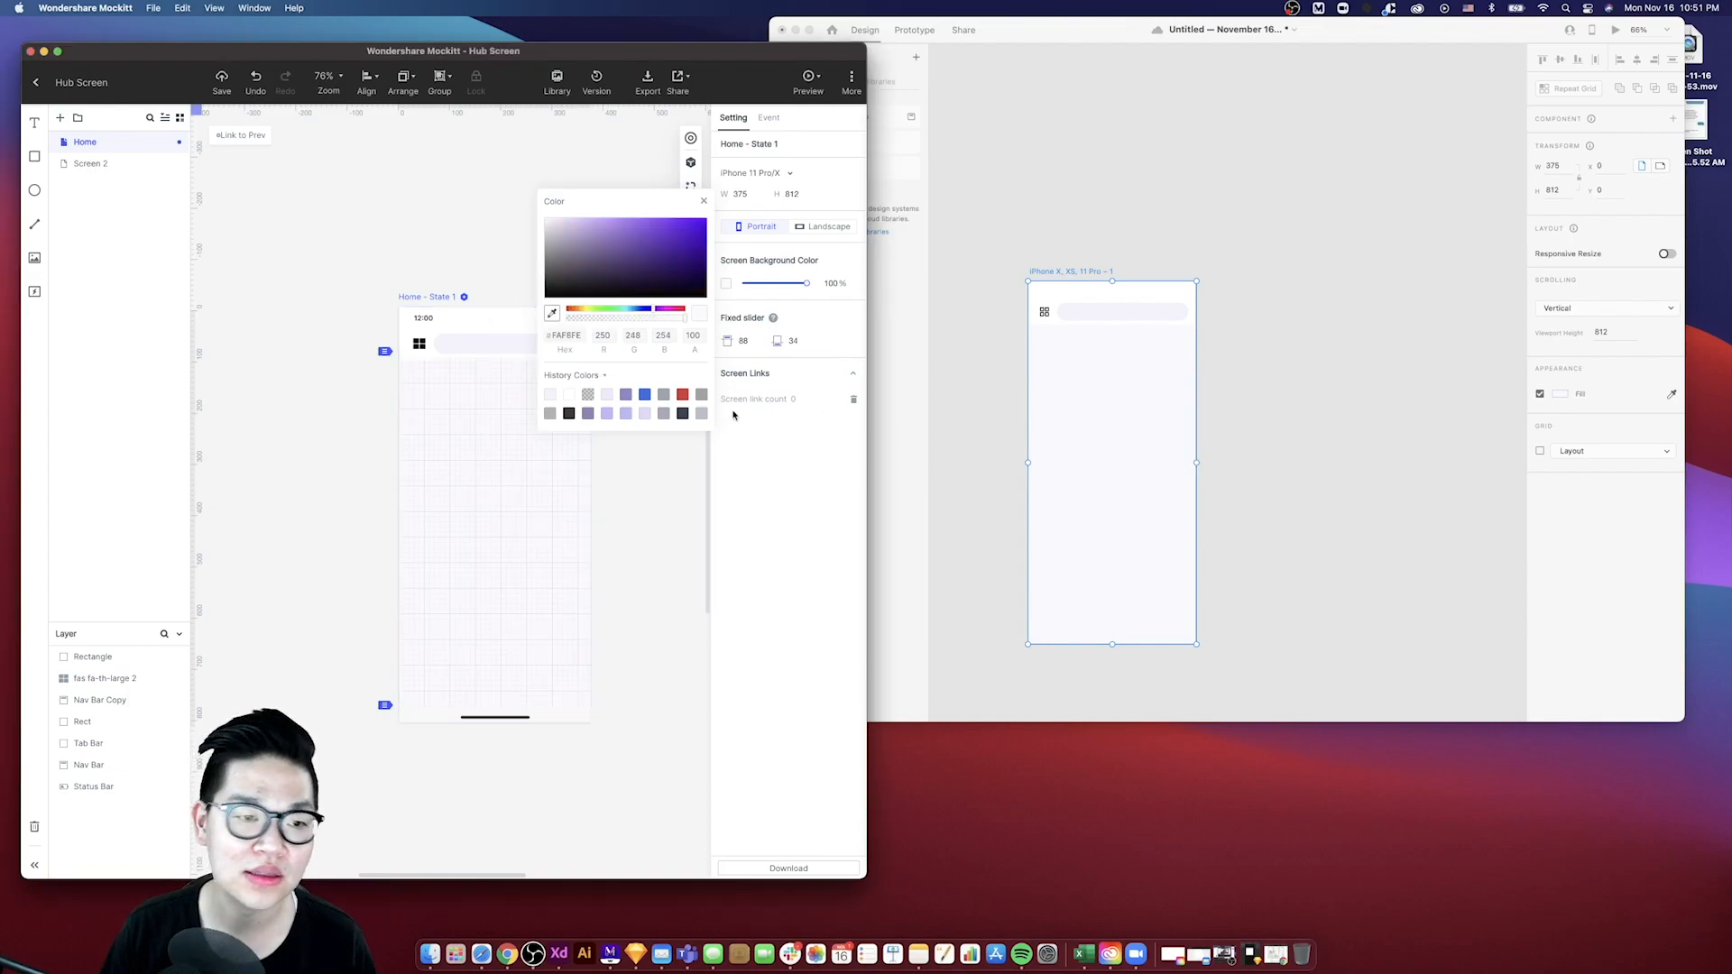
click(621, 192)
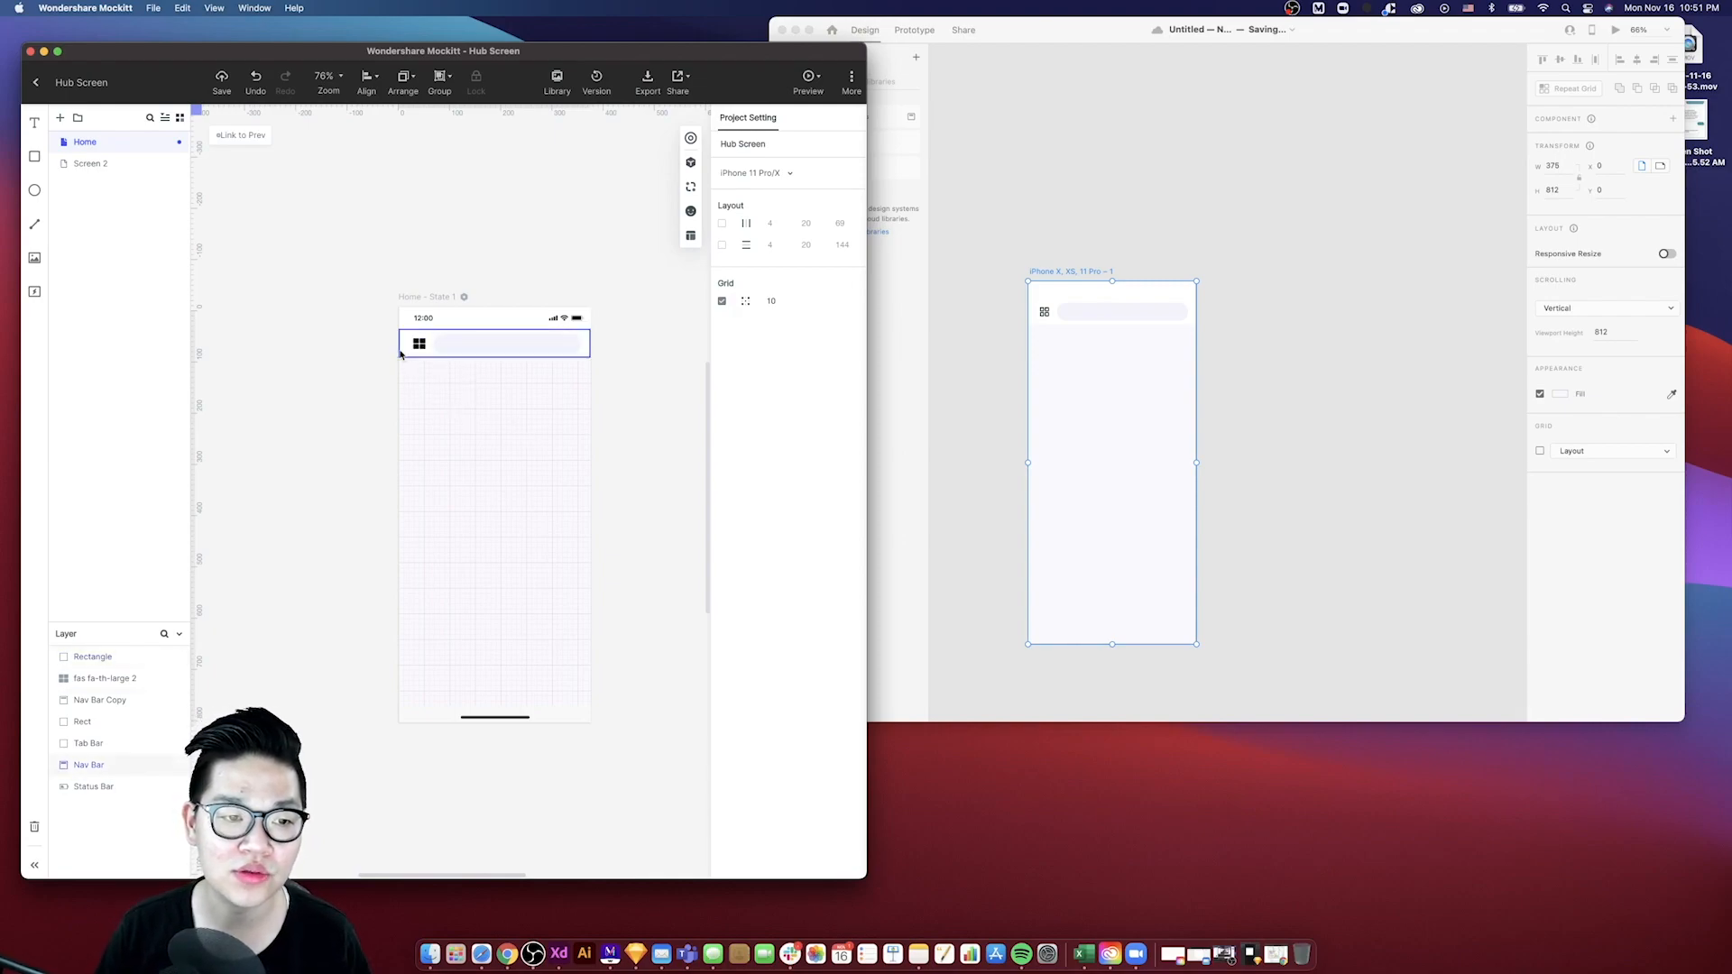
- Add a drop shadow with a blur of 16 and lowered opacity to the XD nav bar
click(417, 359)
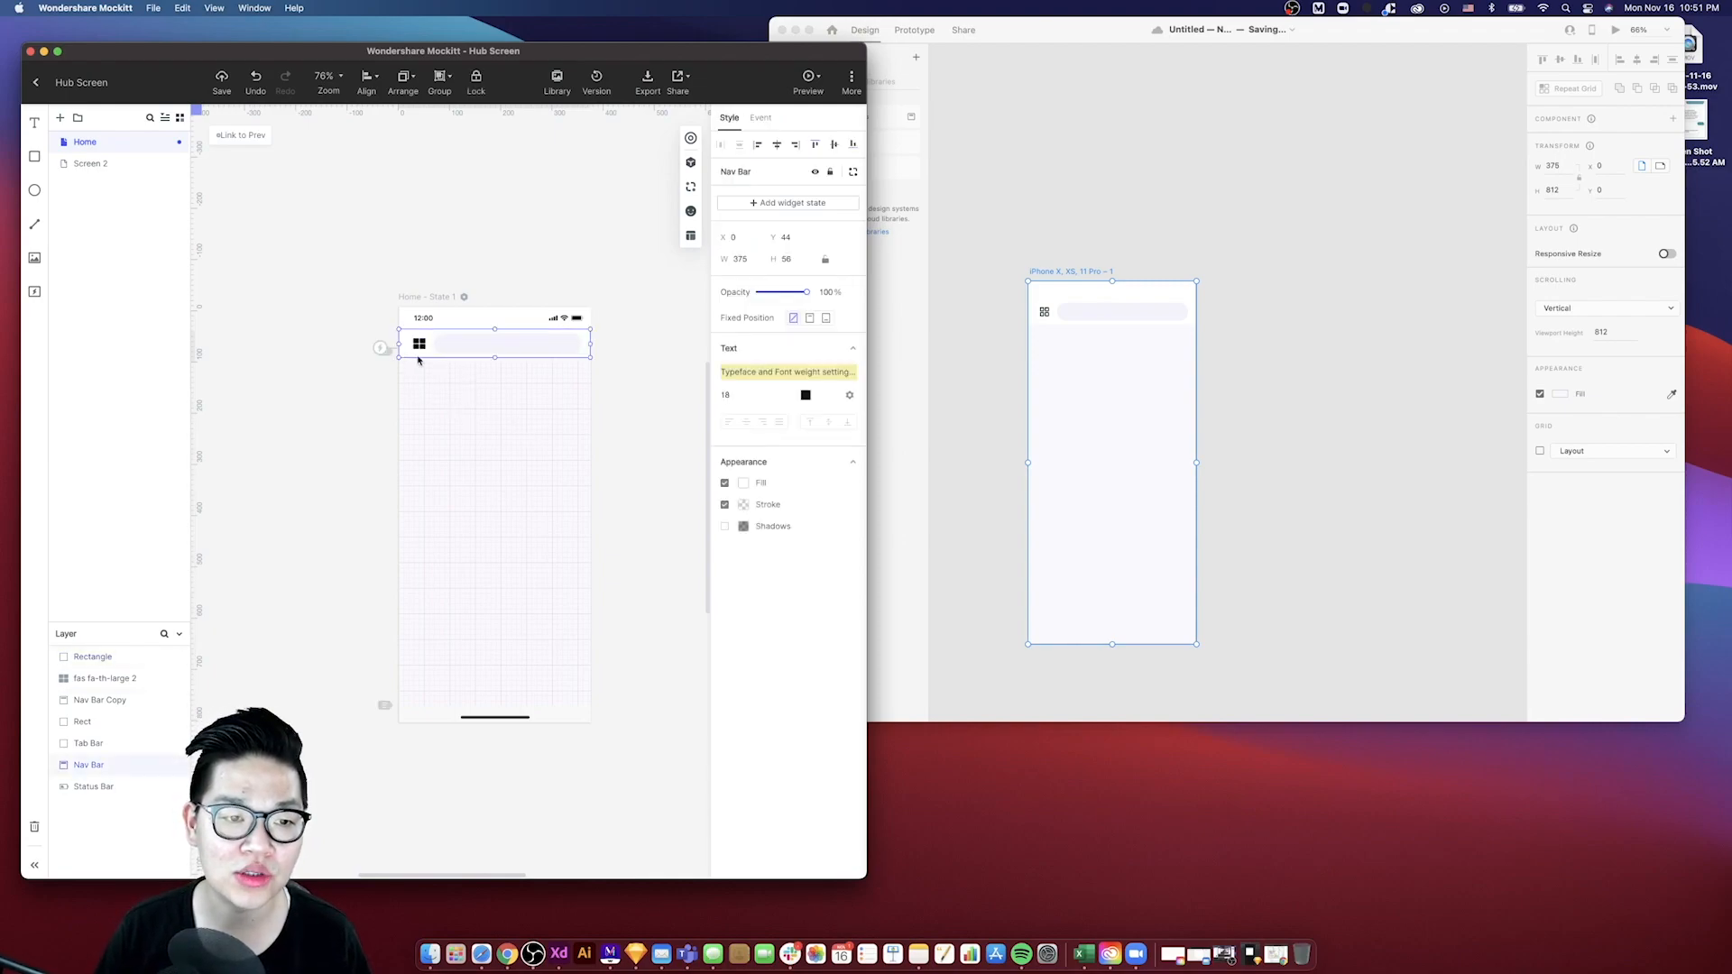
click(1035, 327)
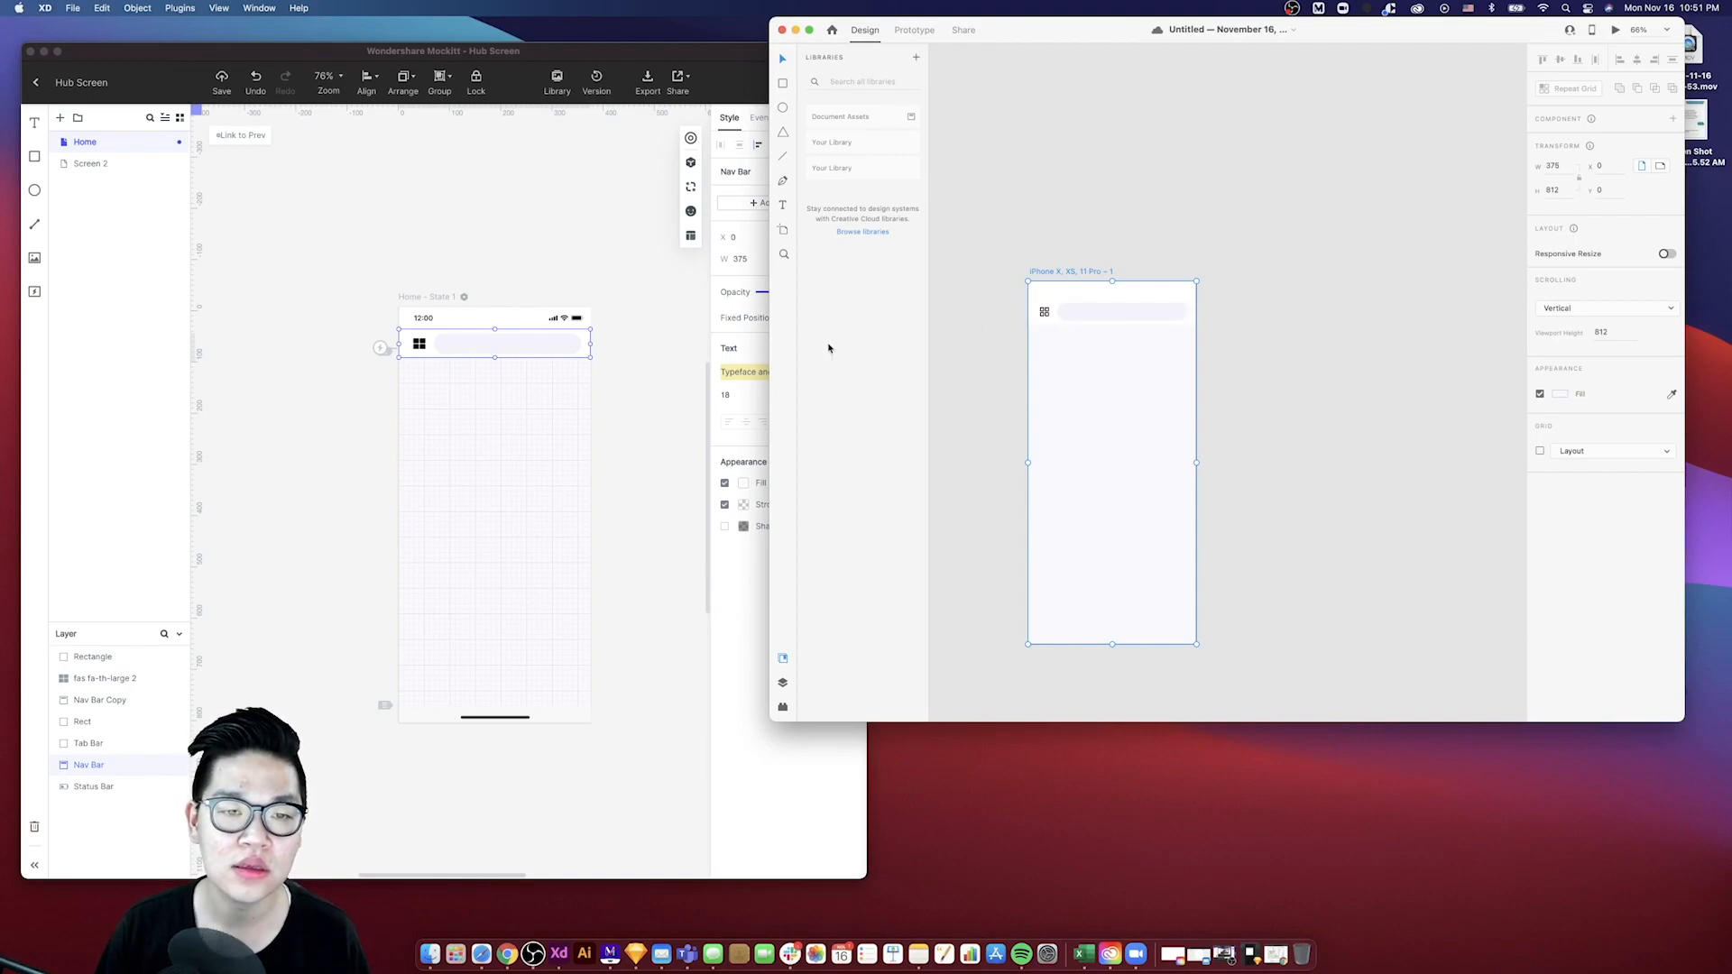
click(1035, 320)
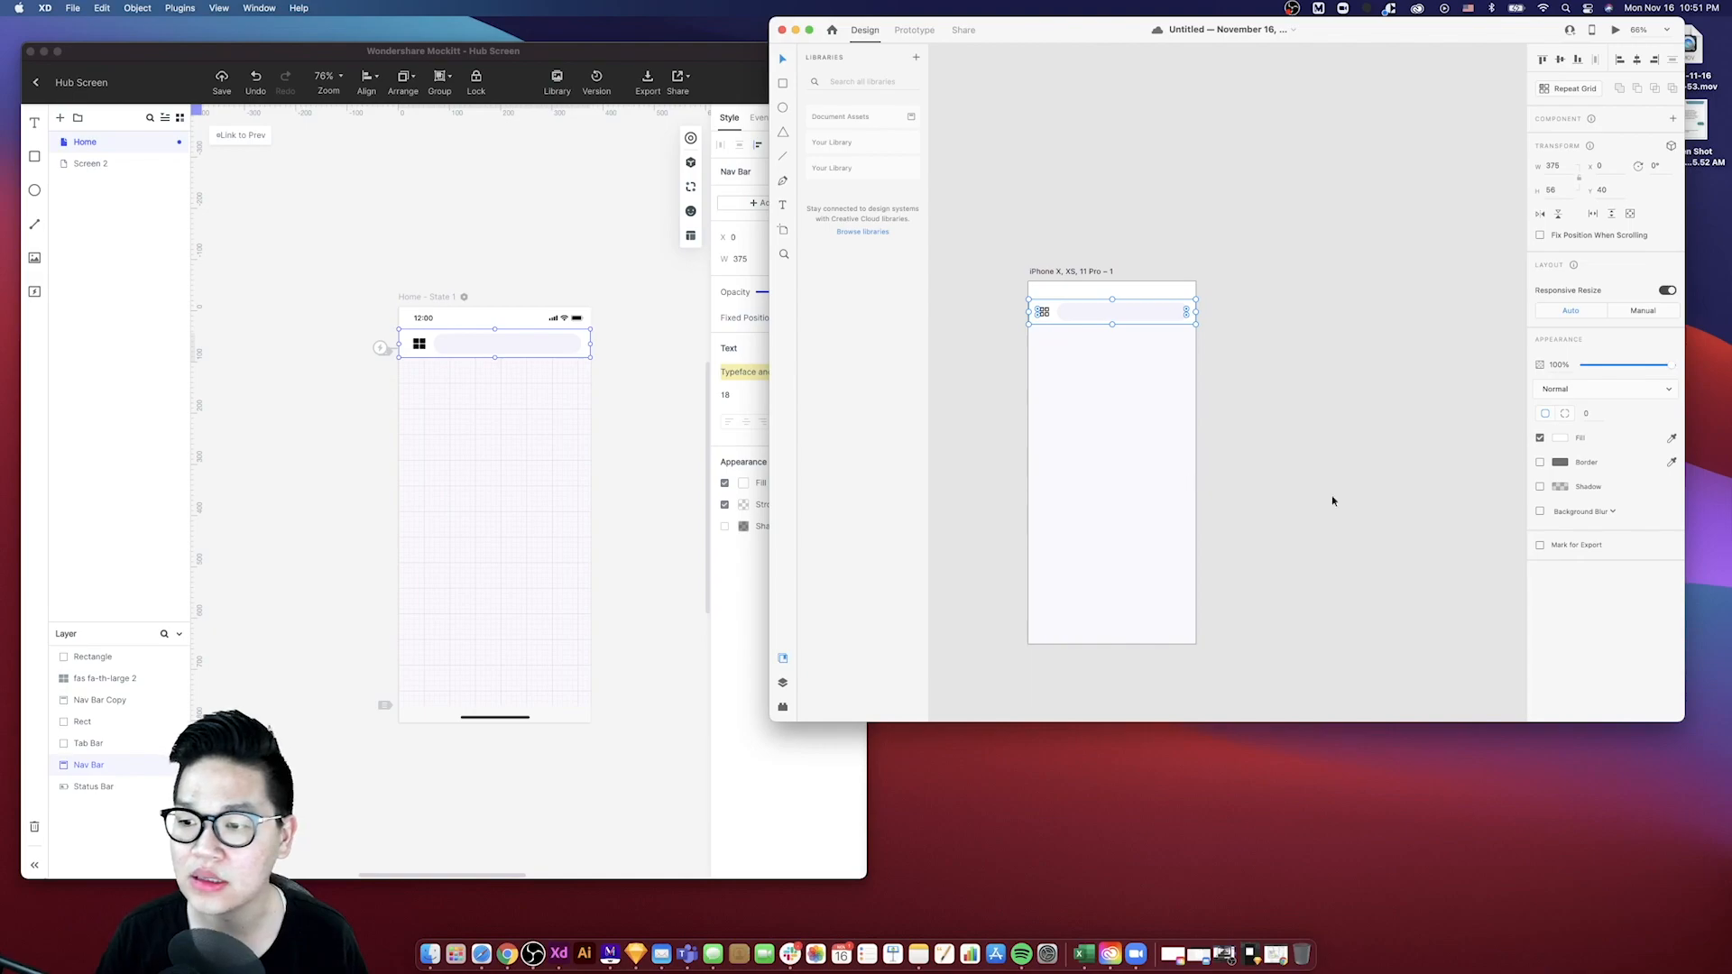
click(1540, 512)
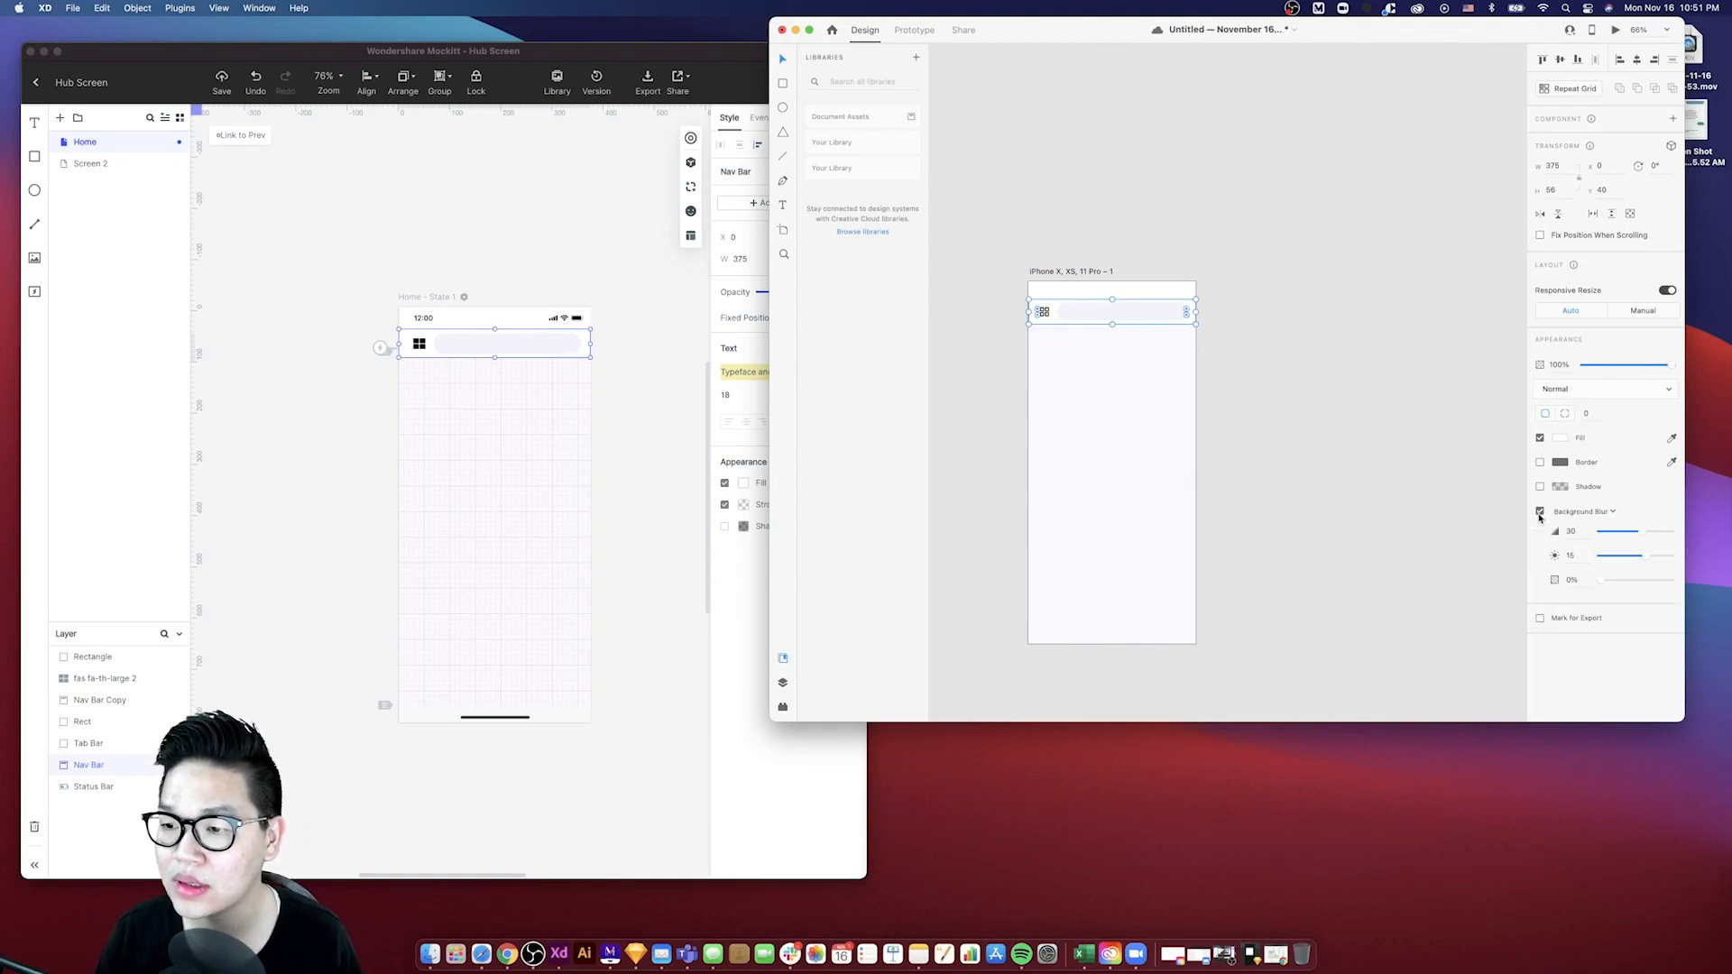
click(1540, 487)
click(1539, 536)
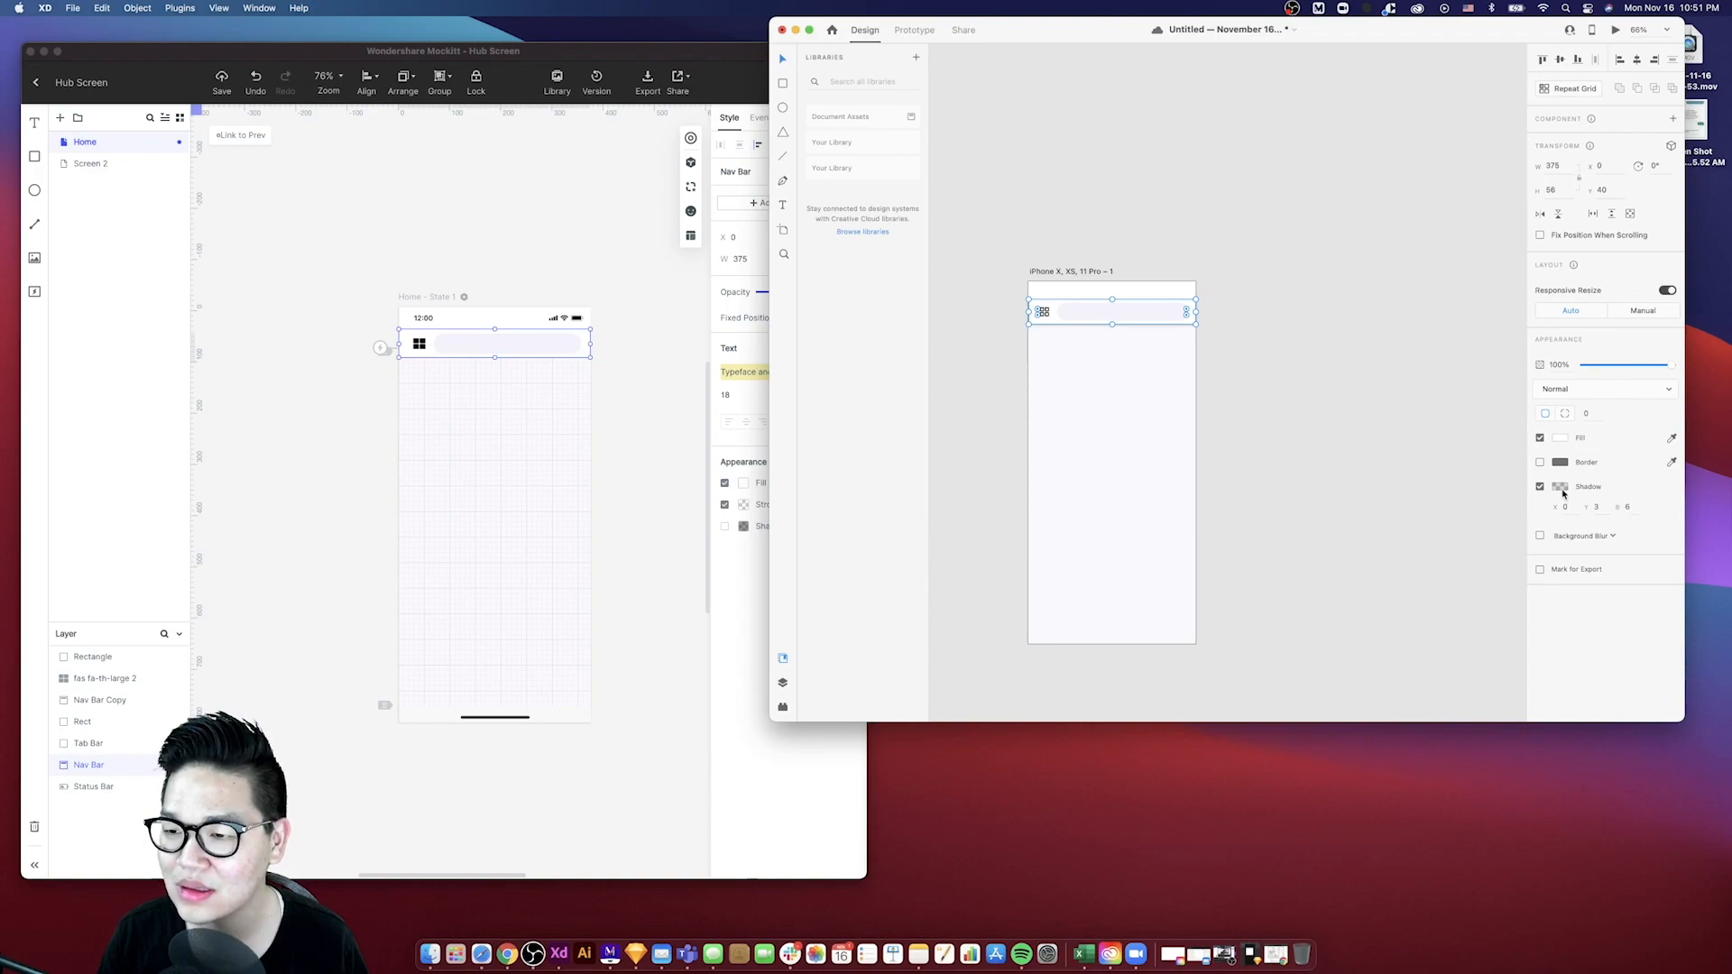
click(1560, 490)
drag(1530, 499, 1531, 502)
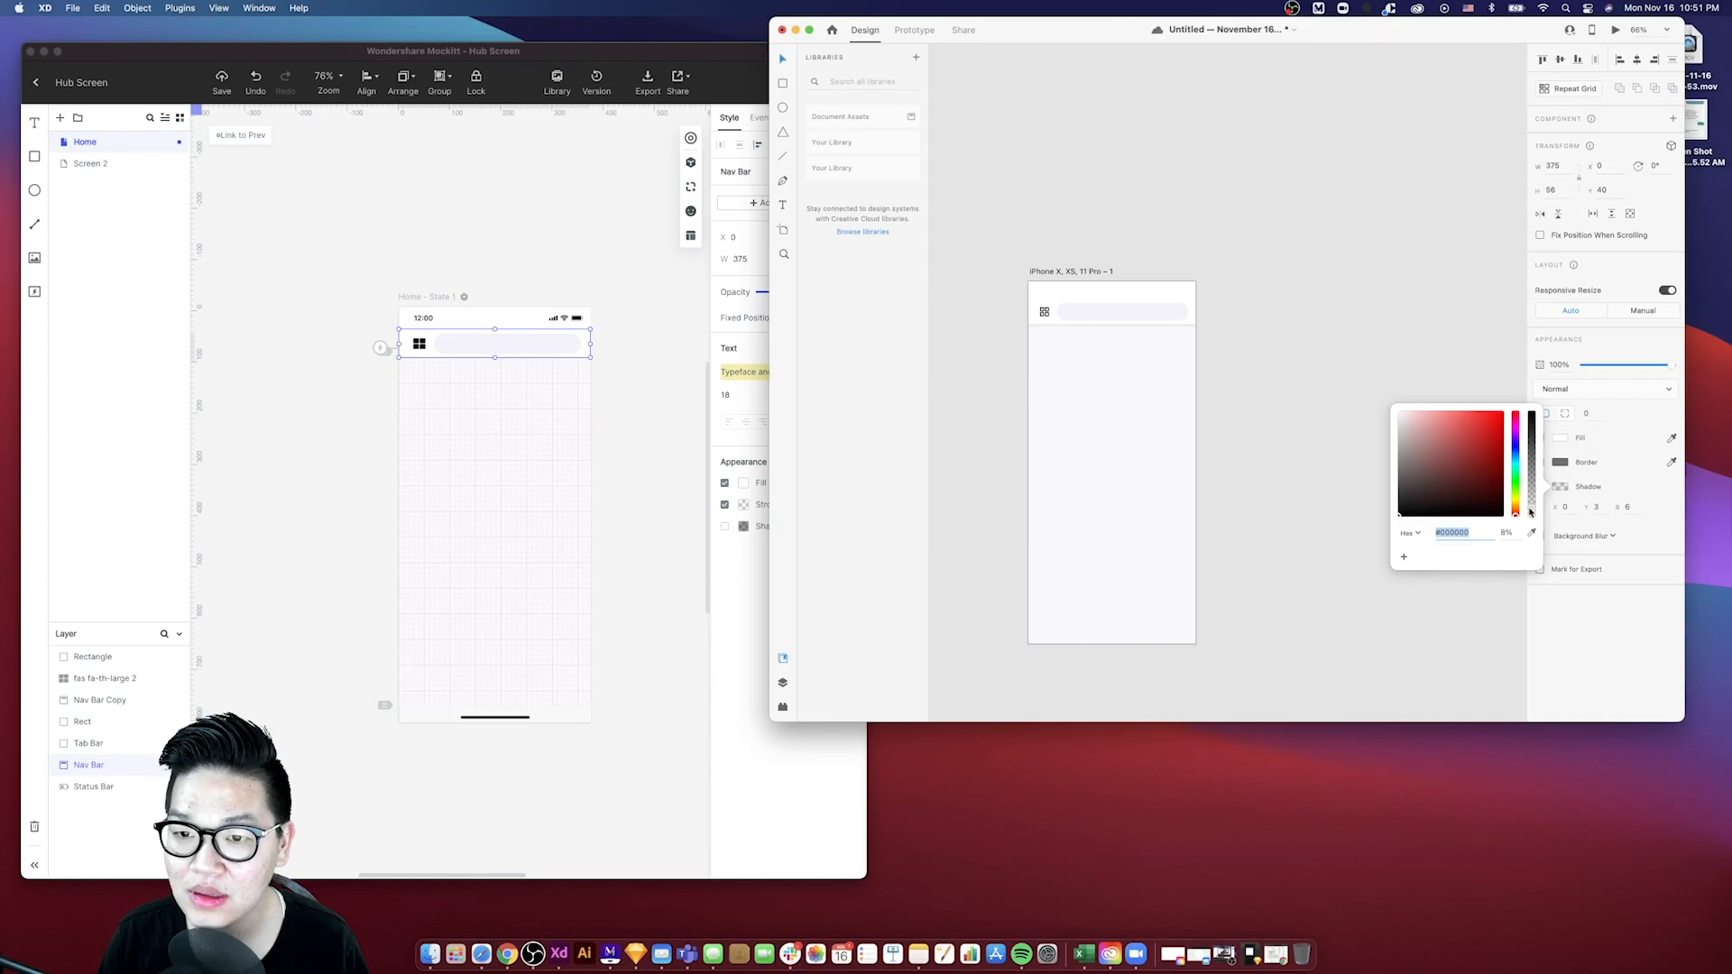
click(1605, 506)
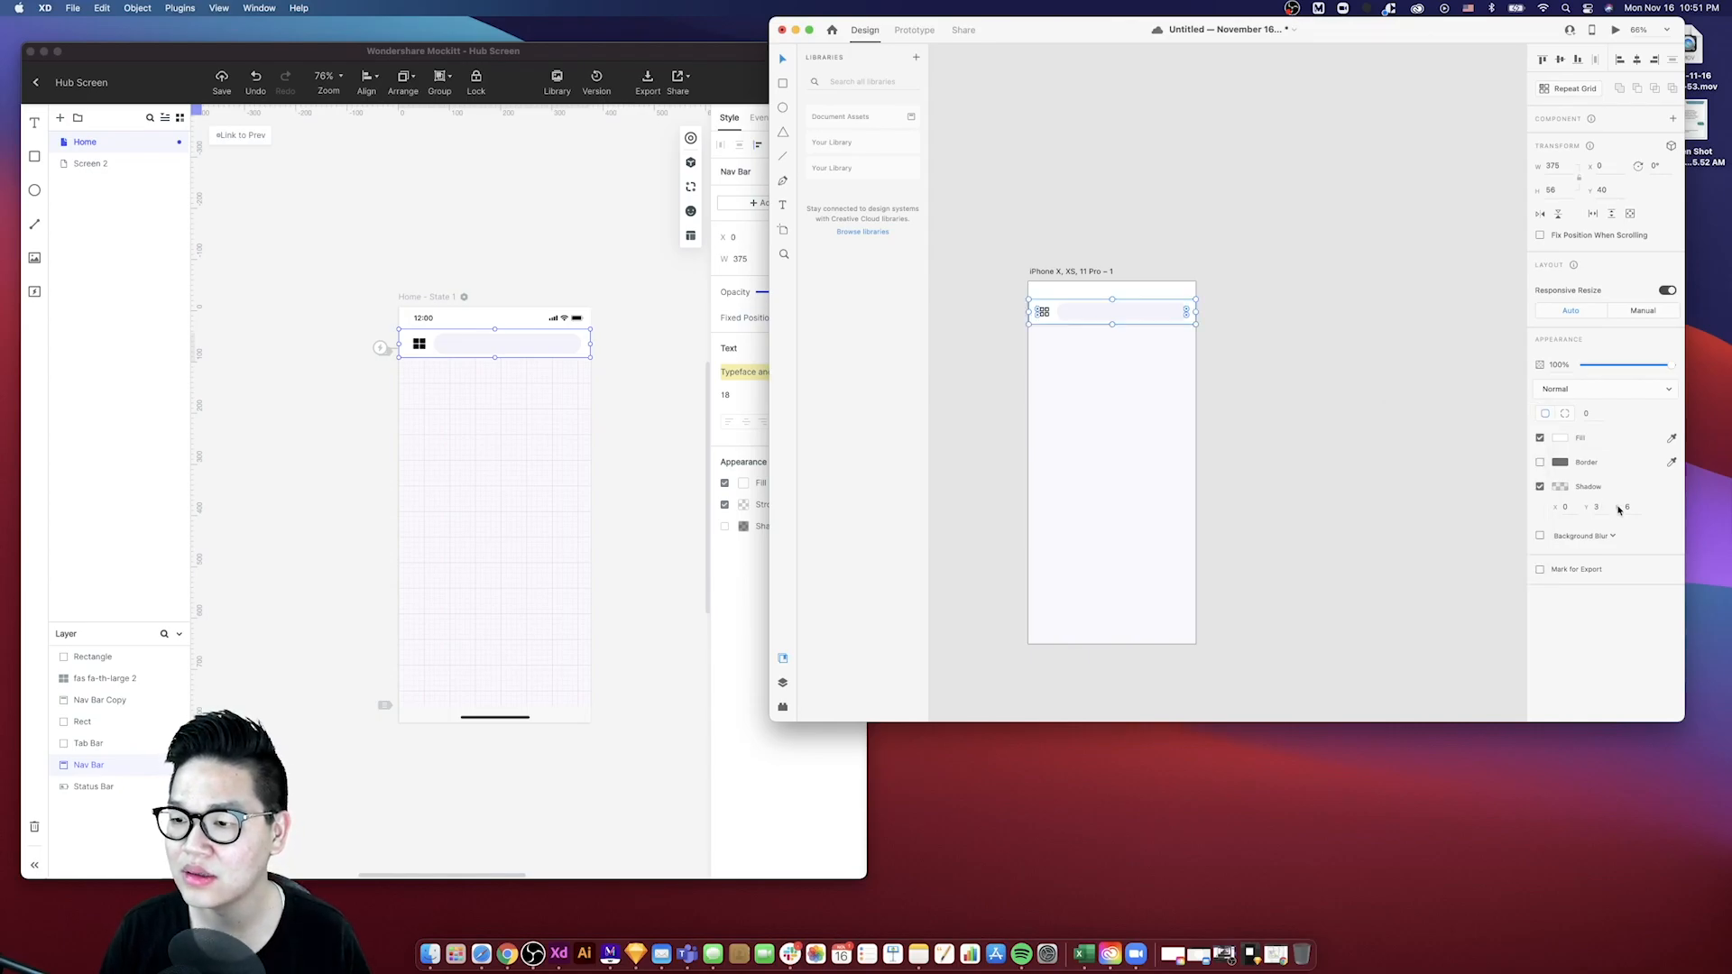
text(16)
key(Return)
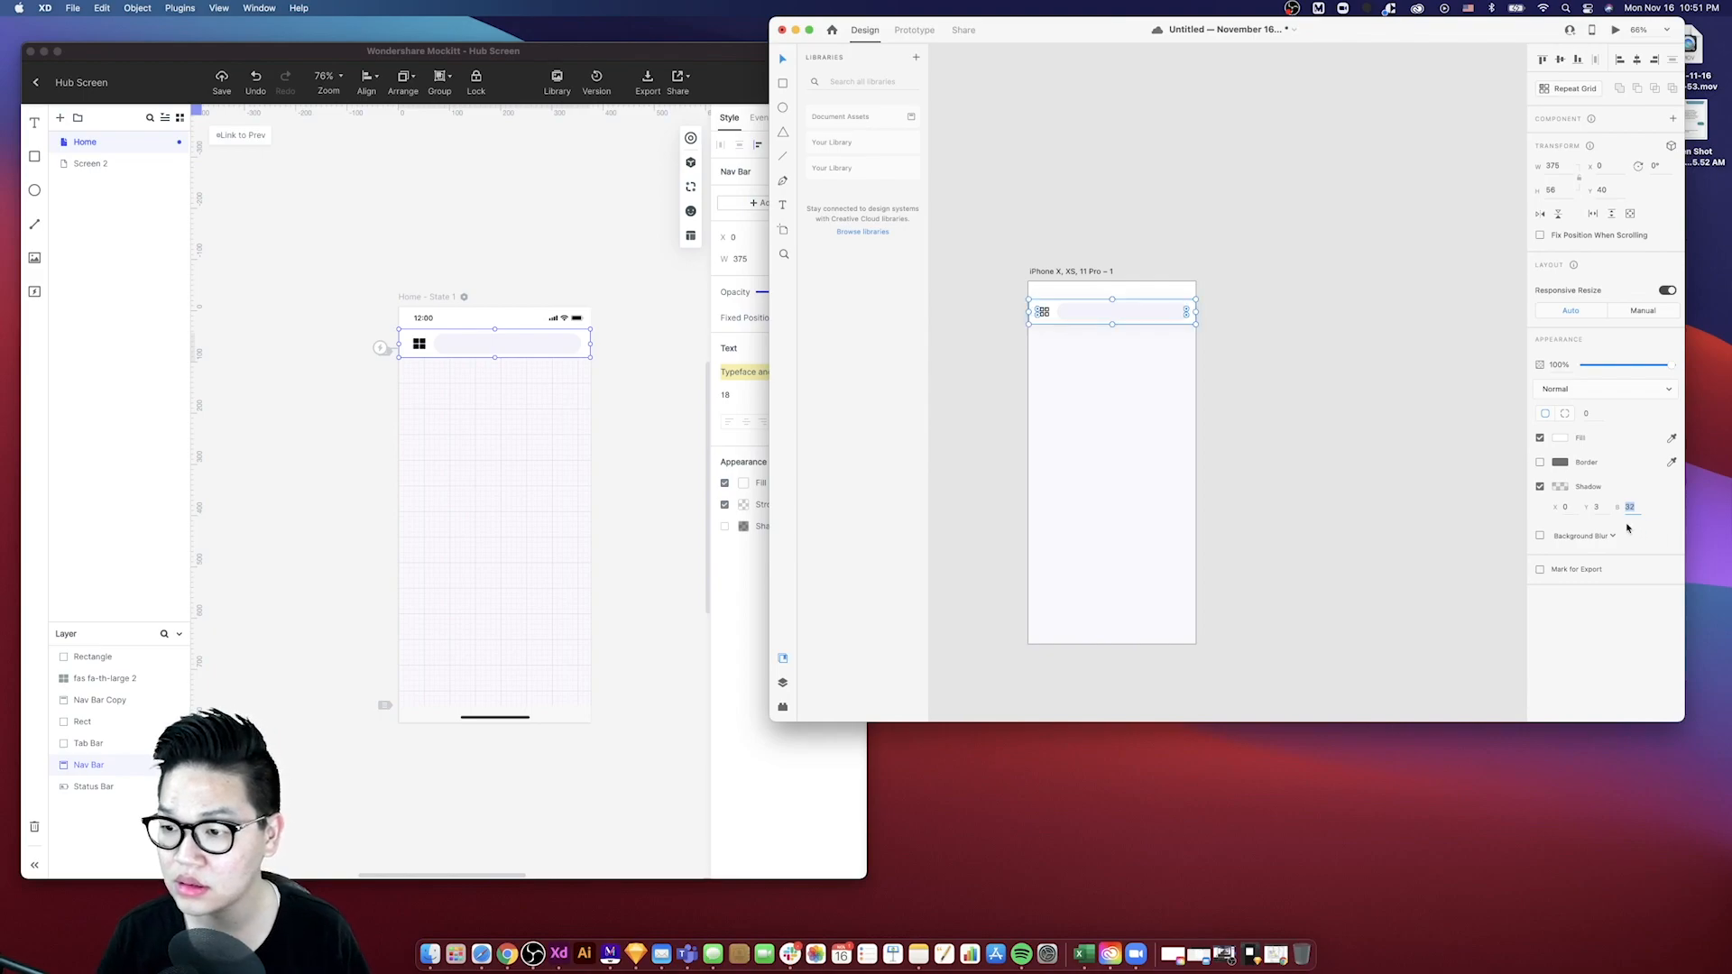
click(1541, 487)
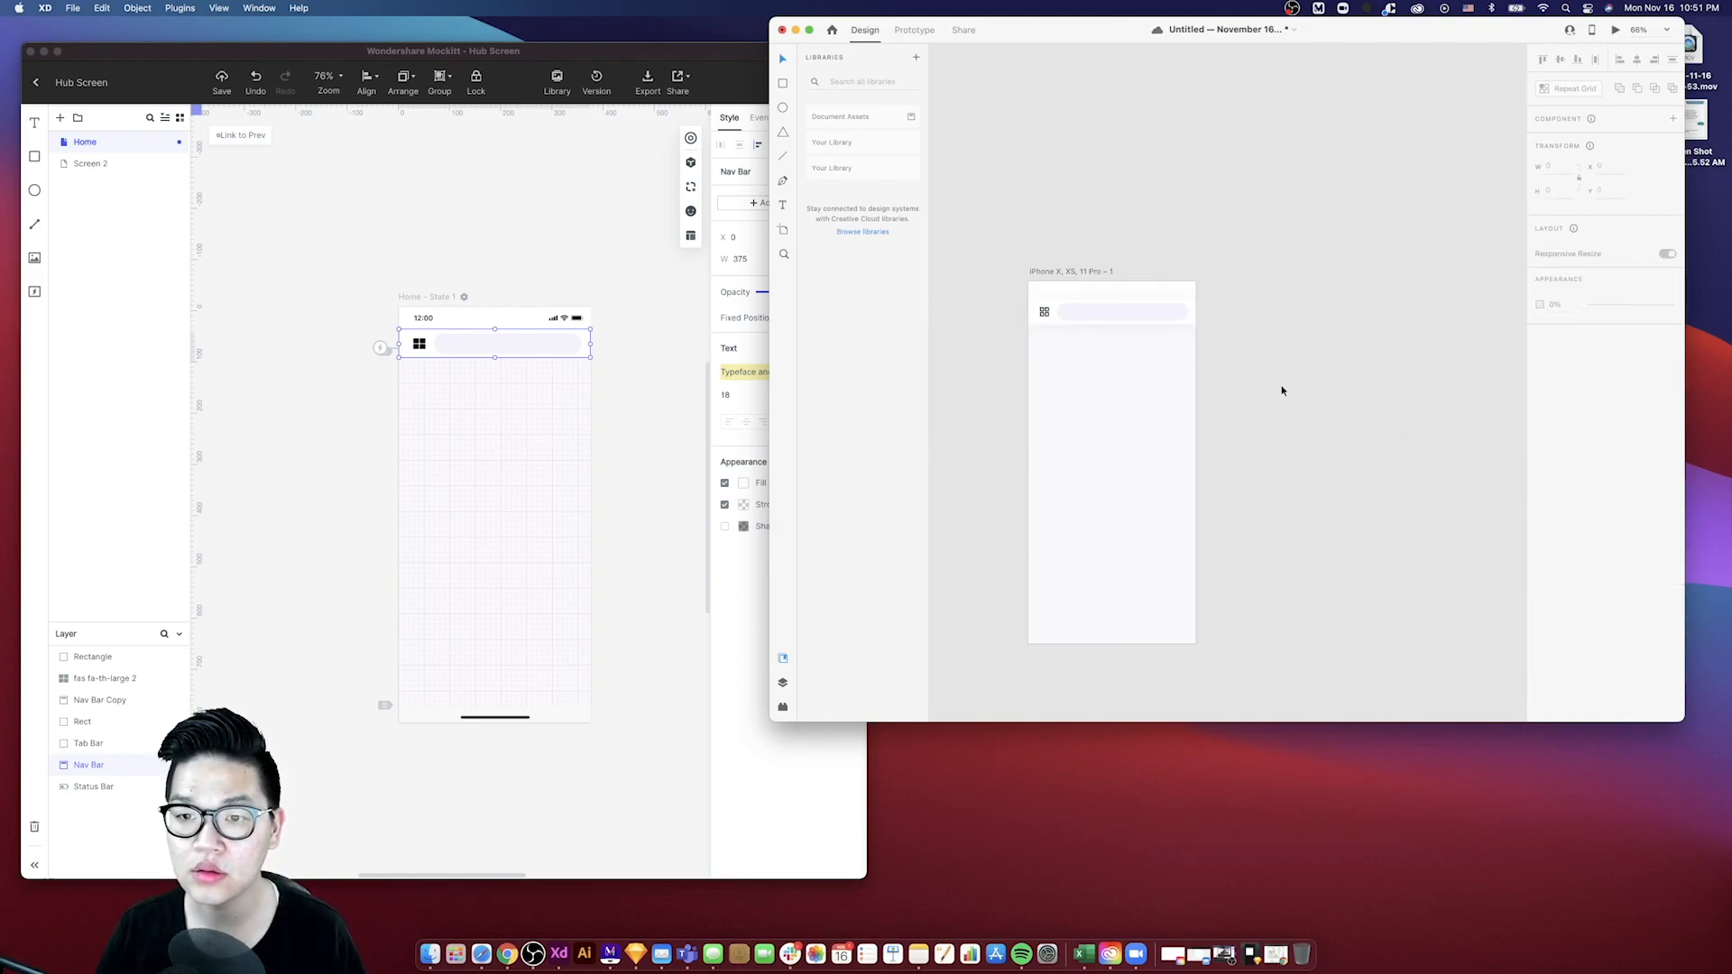
click(1167, 296)
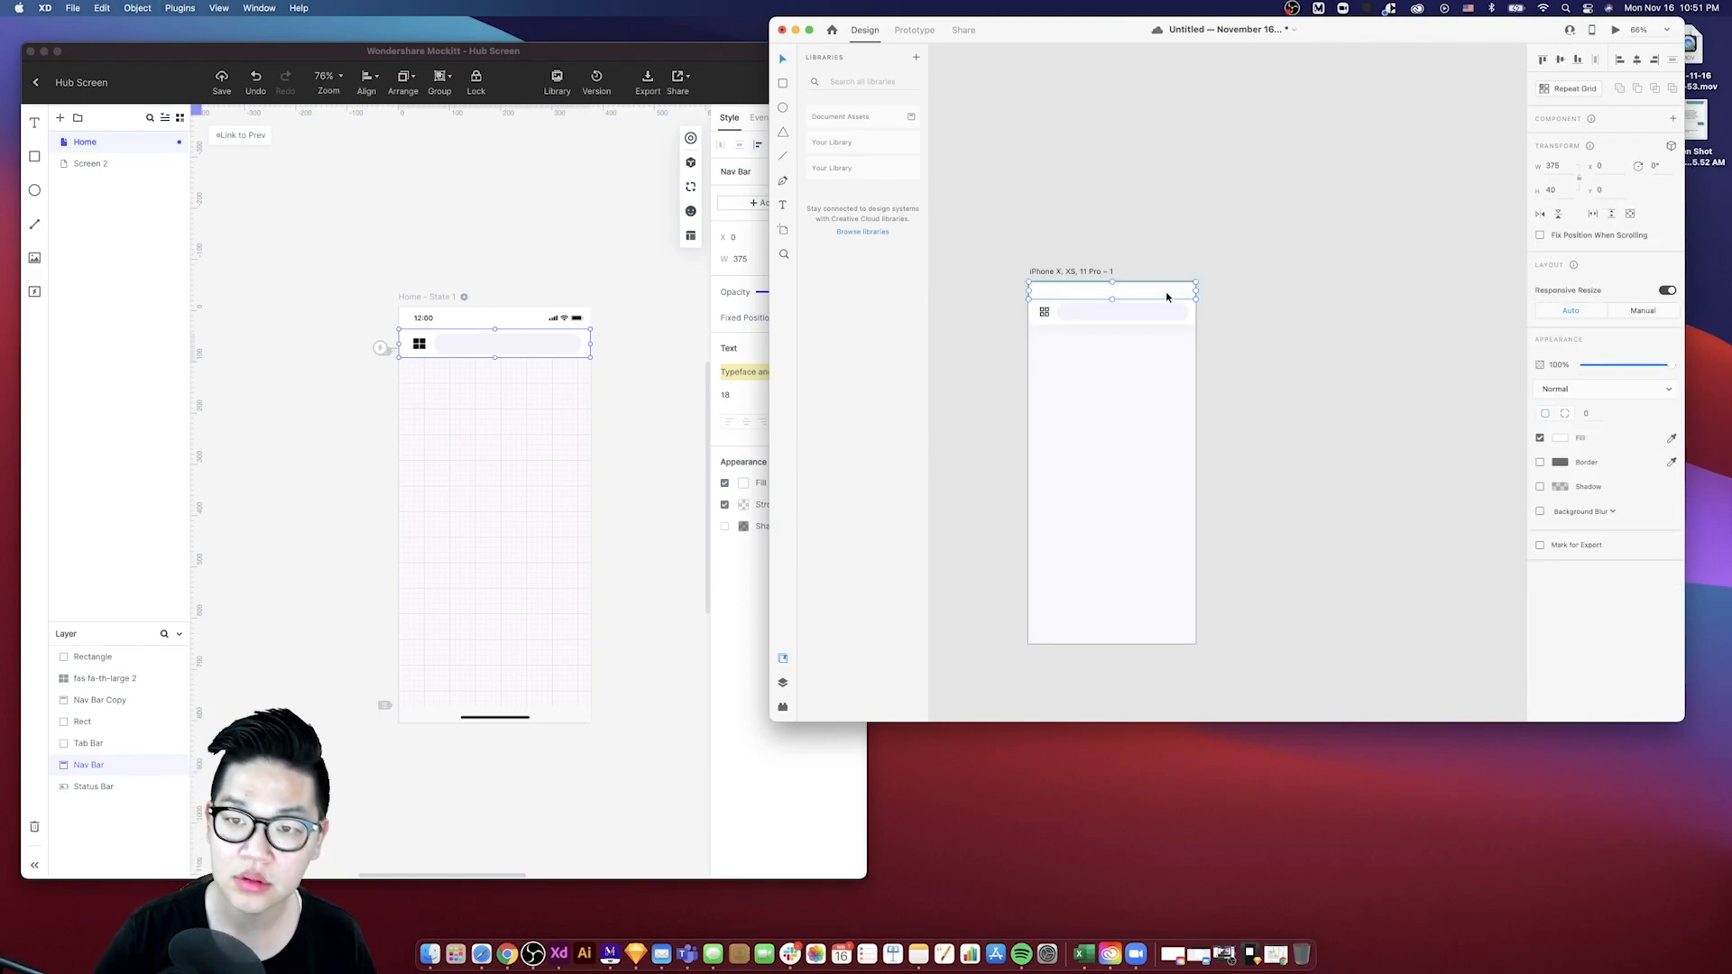
click(1315, 355)
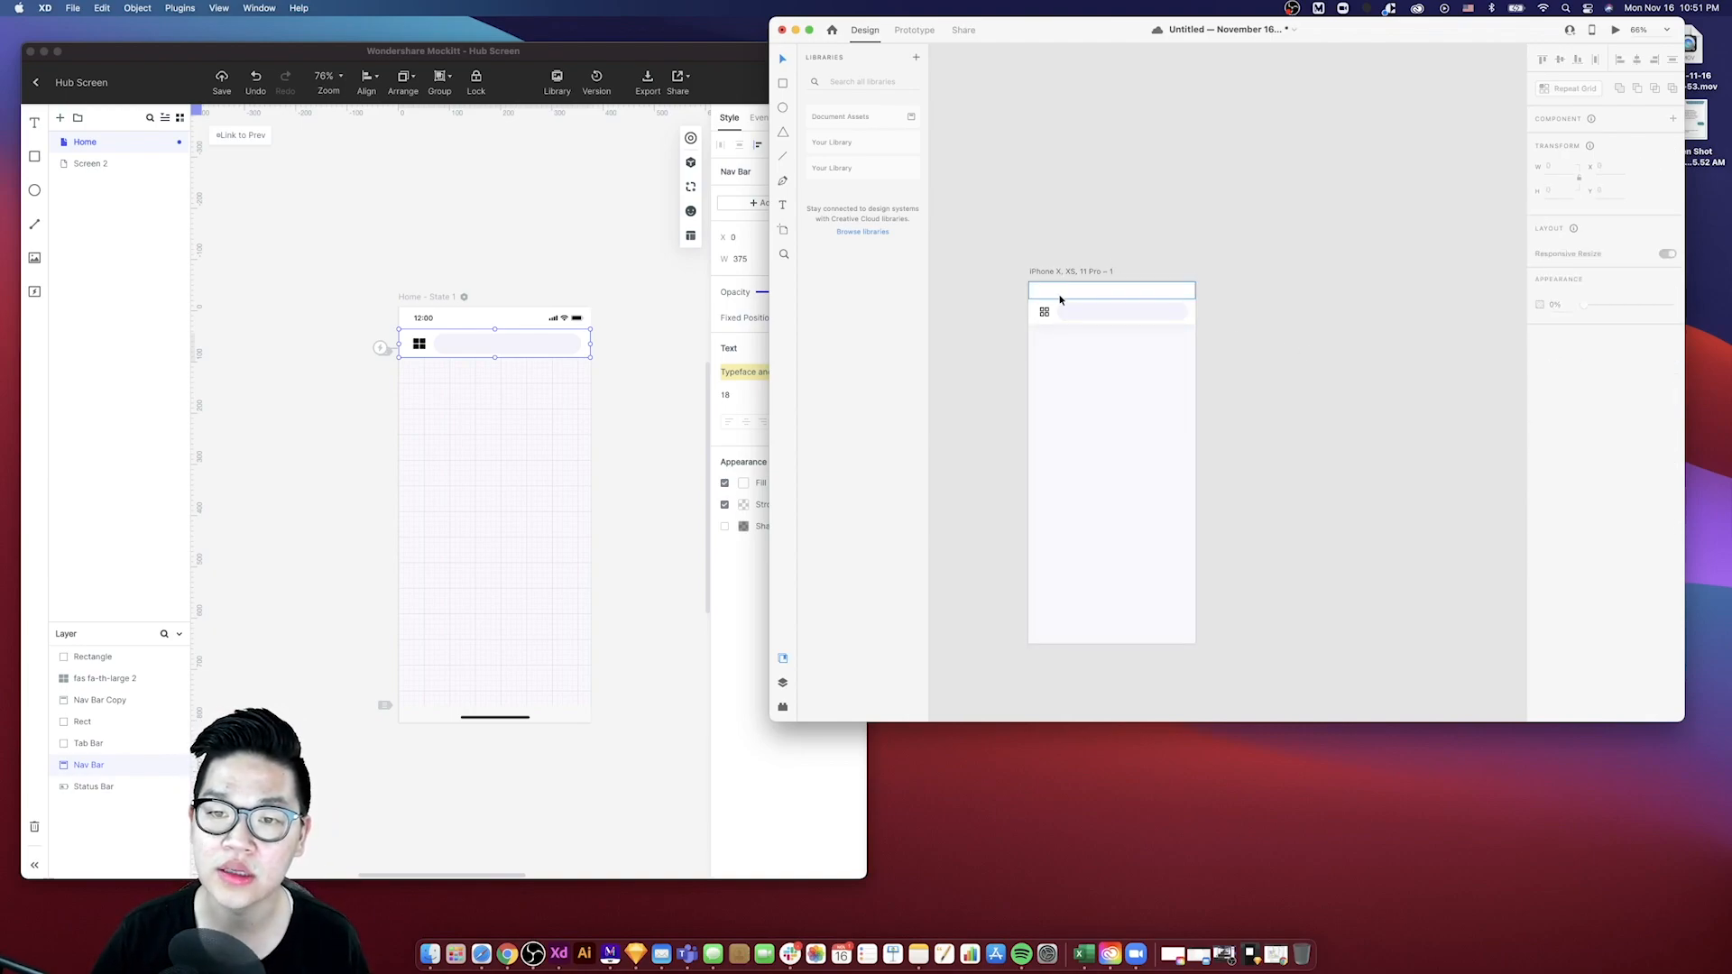
- Enable a shadow on the Mockitt nav bar and lower the shadow color's opacity
click(583, 364)
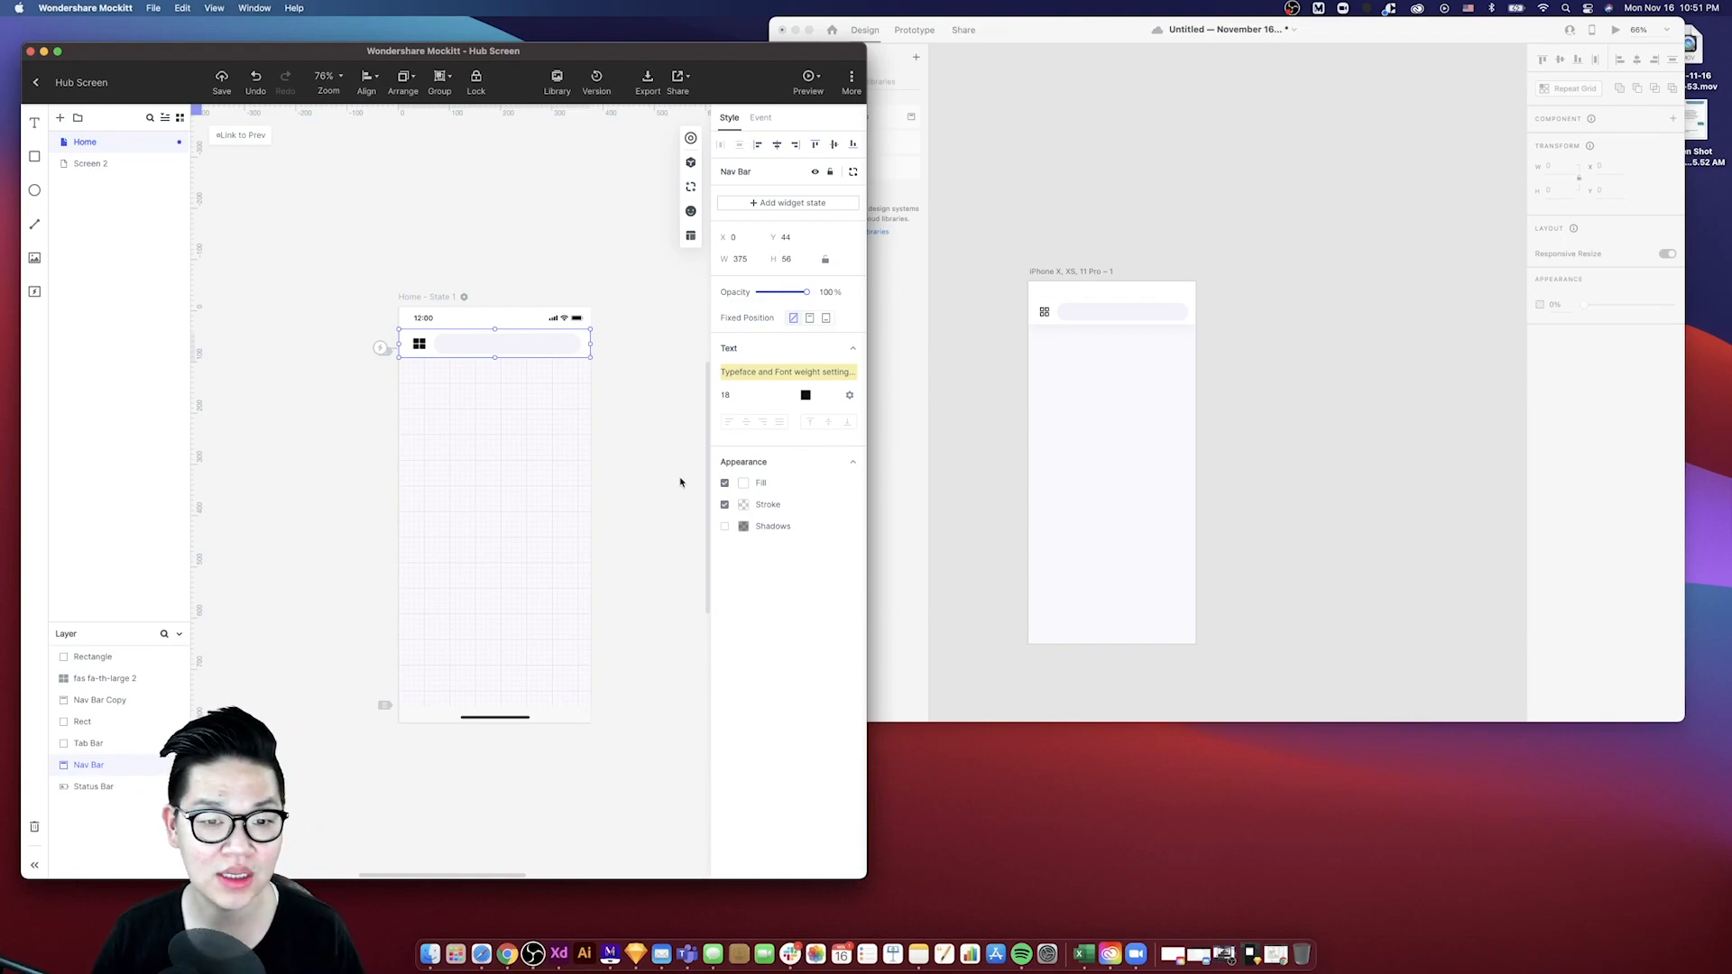
click(724, 526)
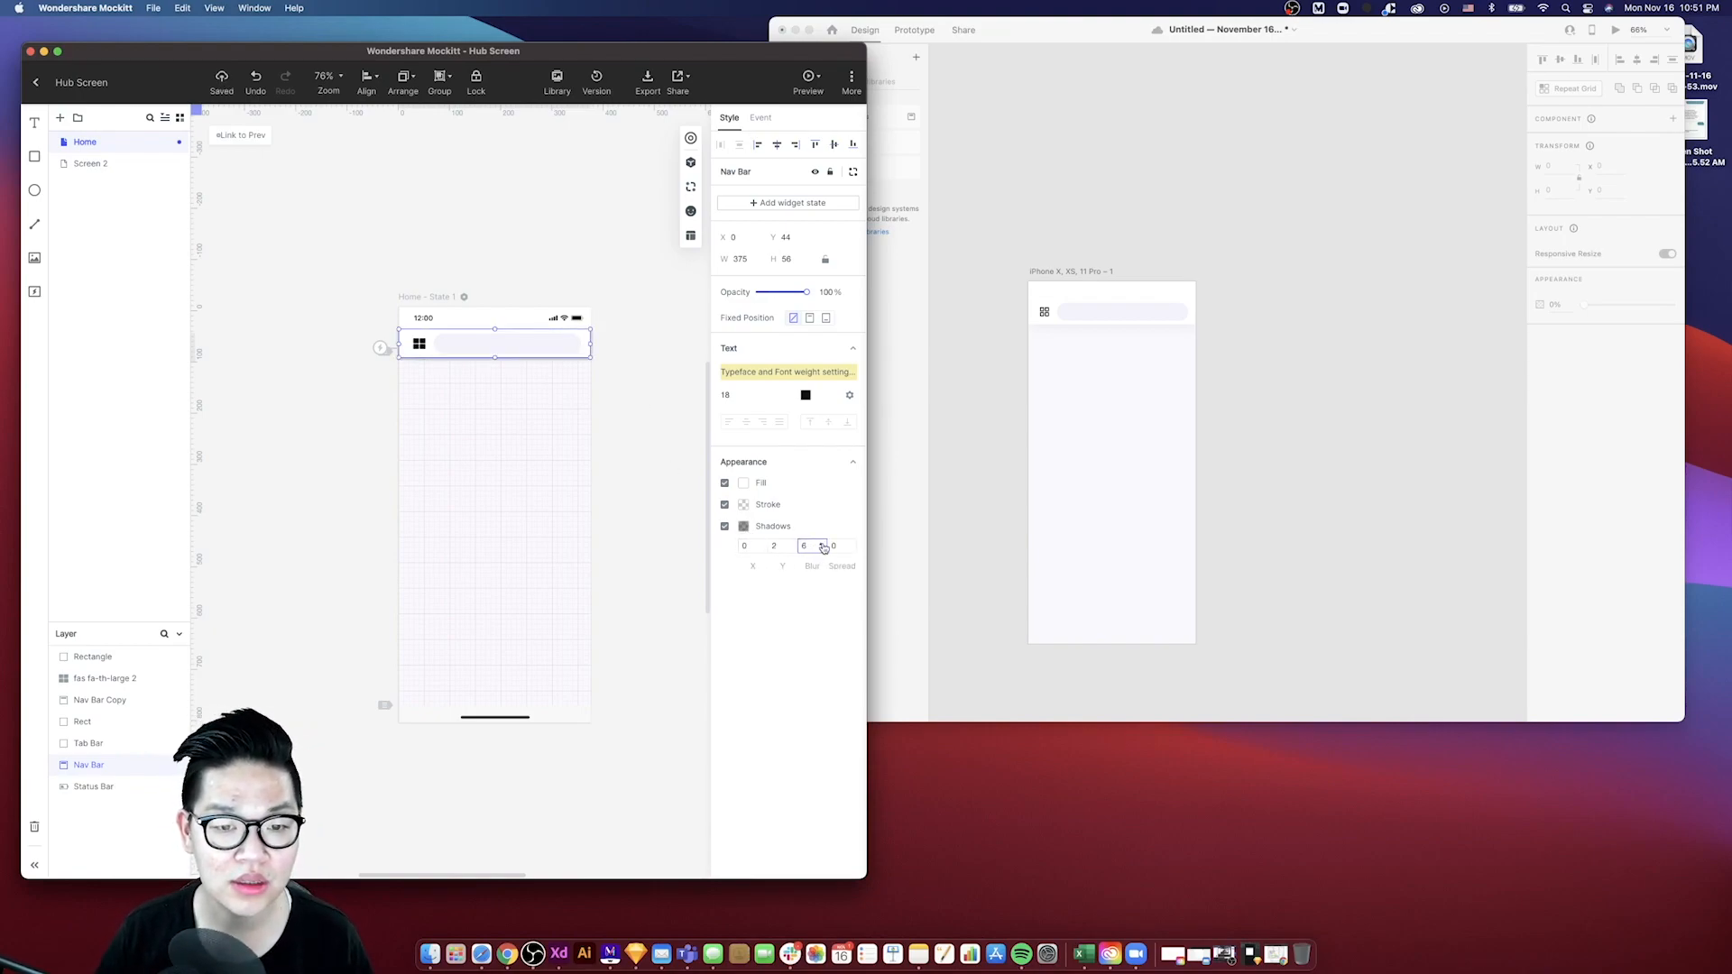
click(743, 527)
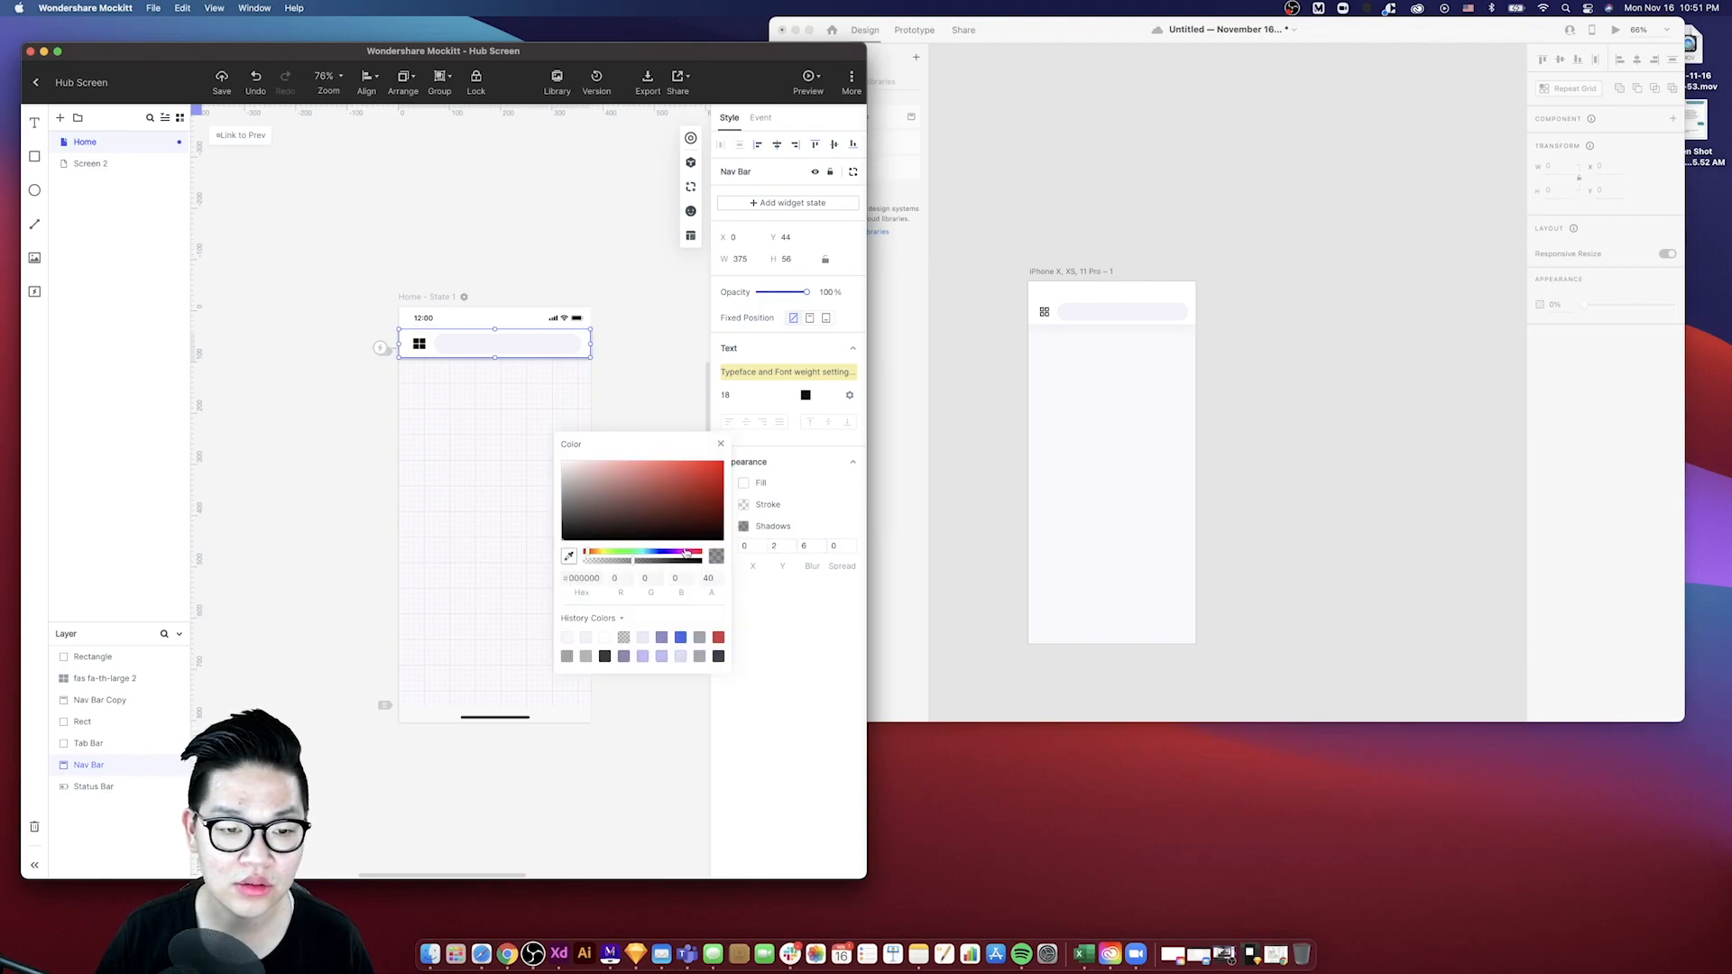
drag(631, 562, 600, 564)
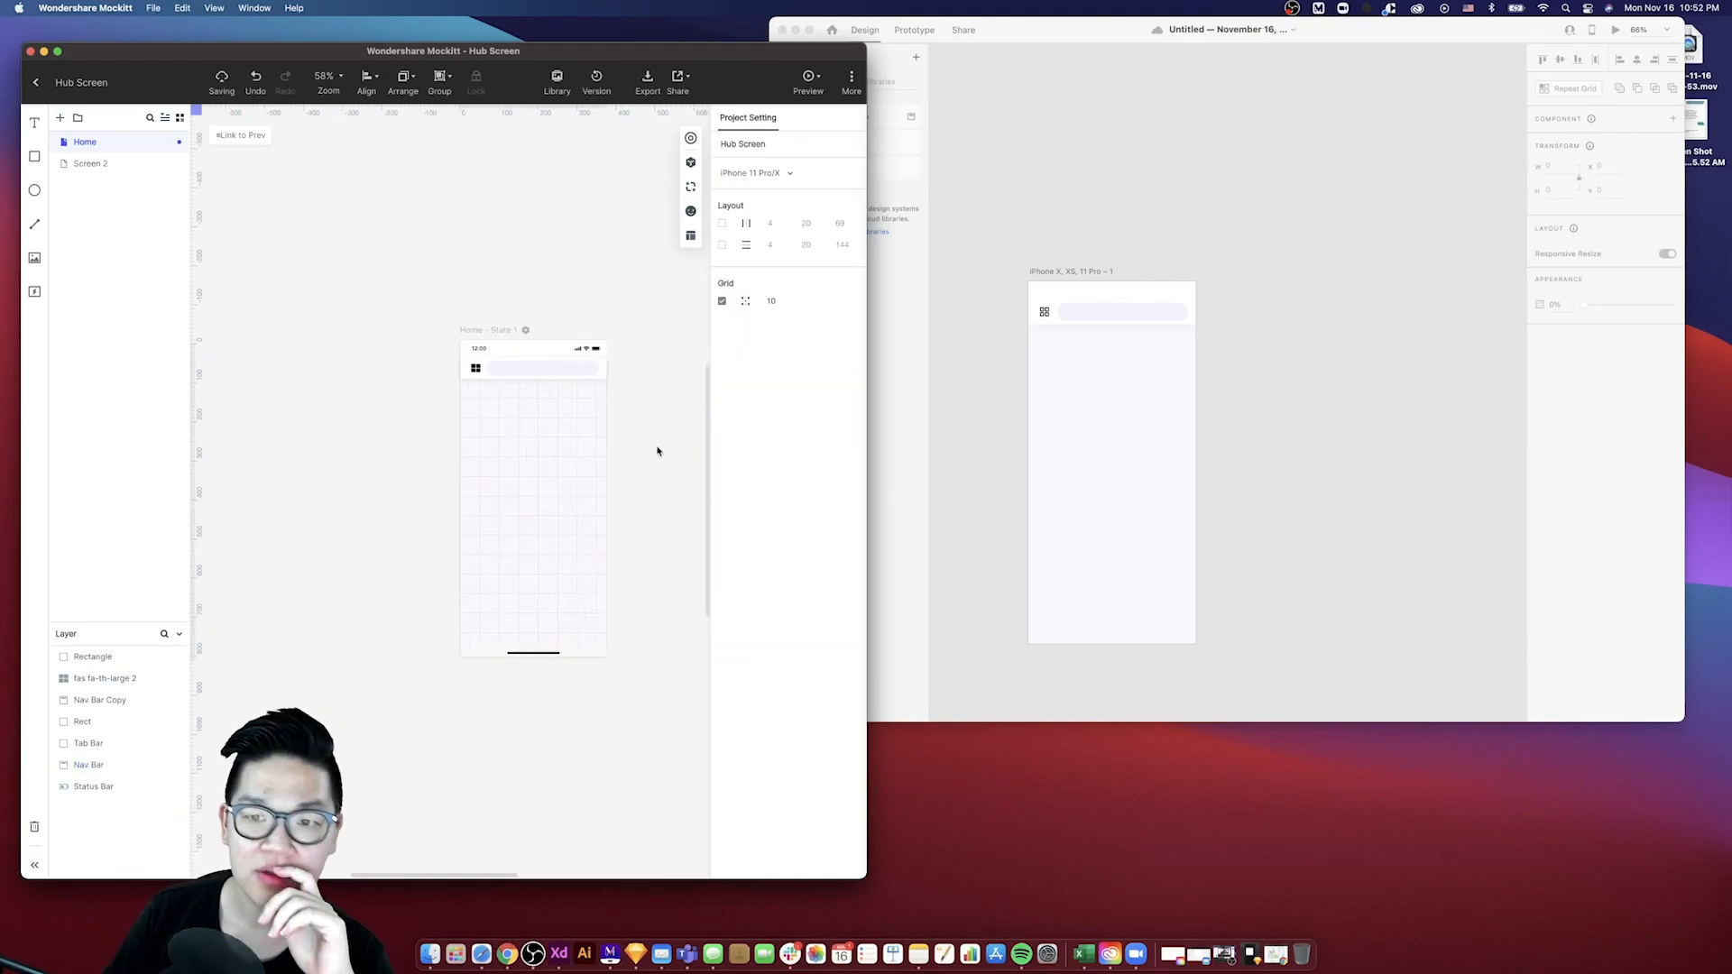
- Bring the Mockitt status bar to the front of the layer stack
click(558, 349)
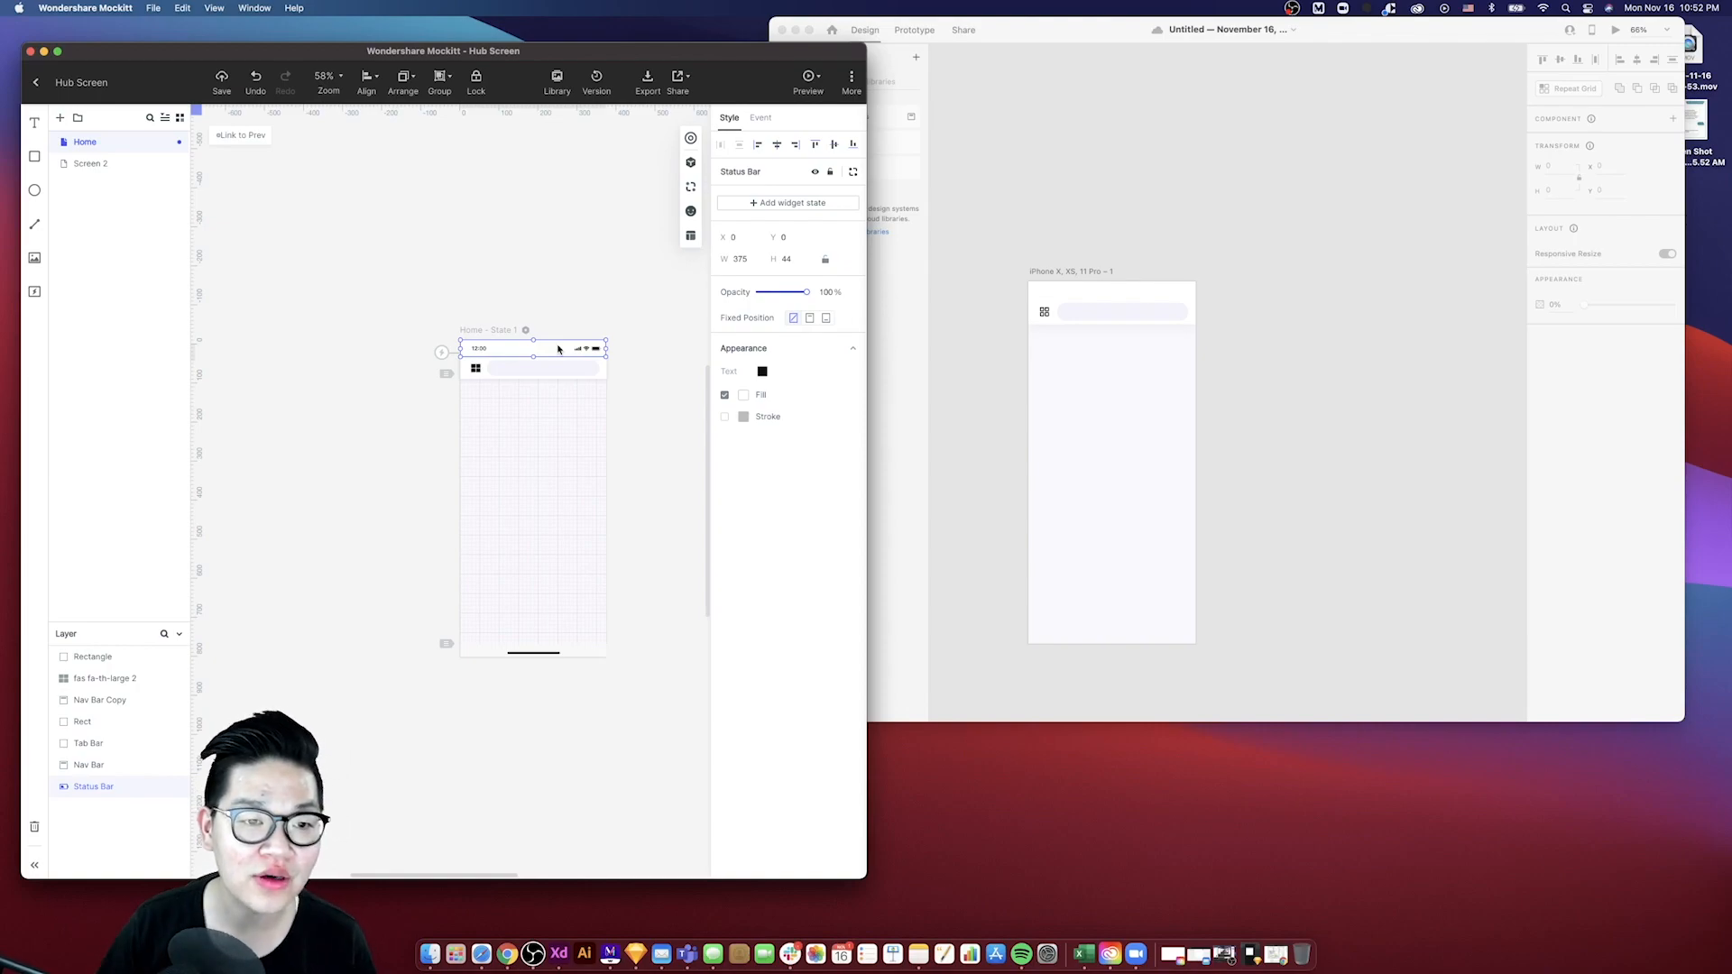
scroll(559, 352, up, 4)
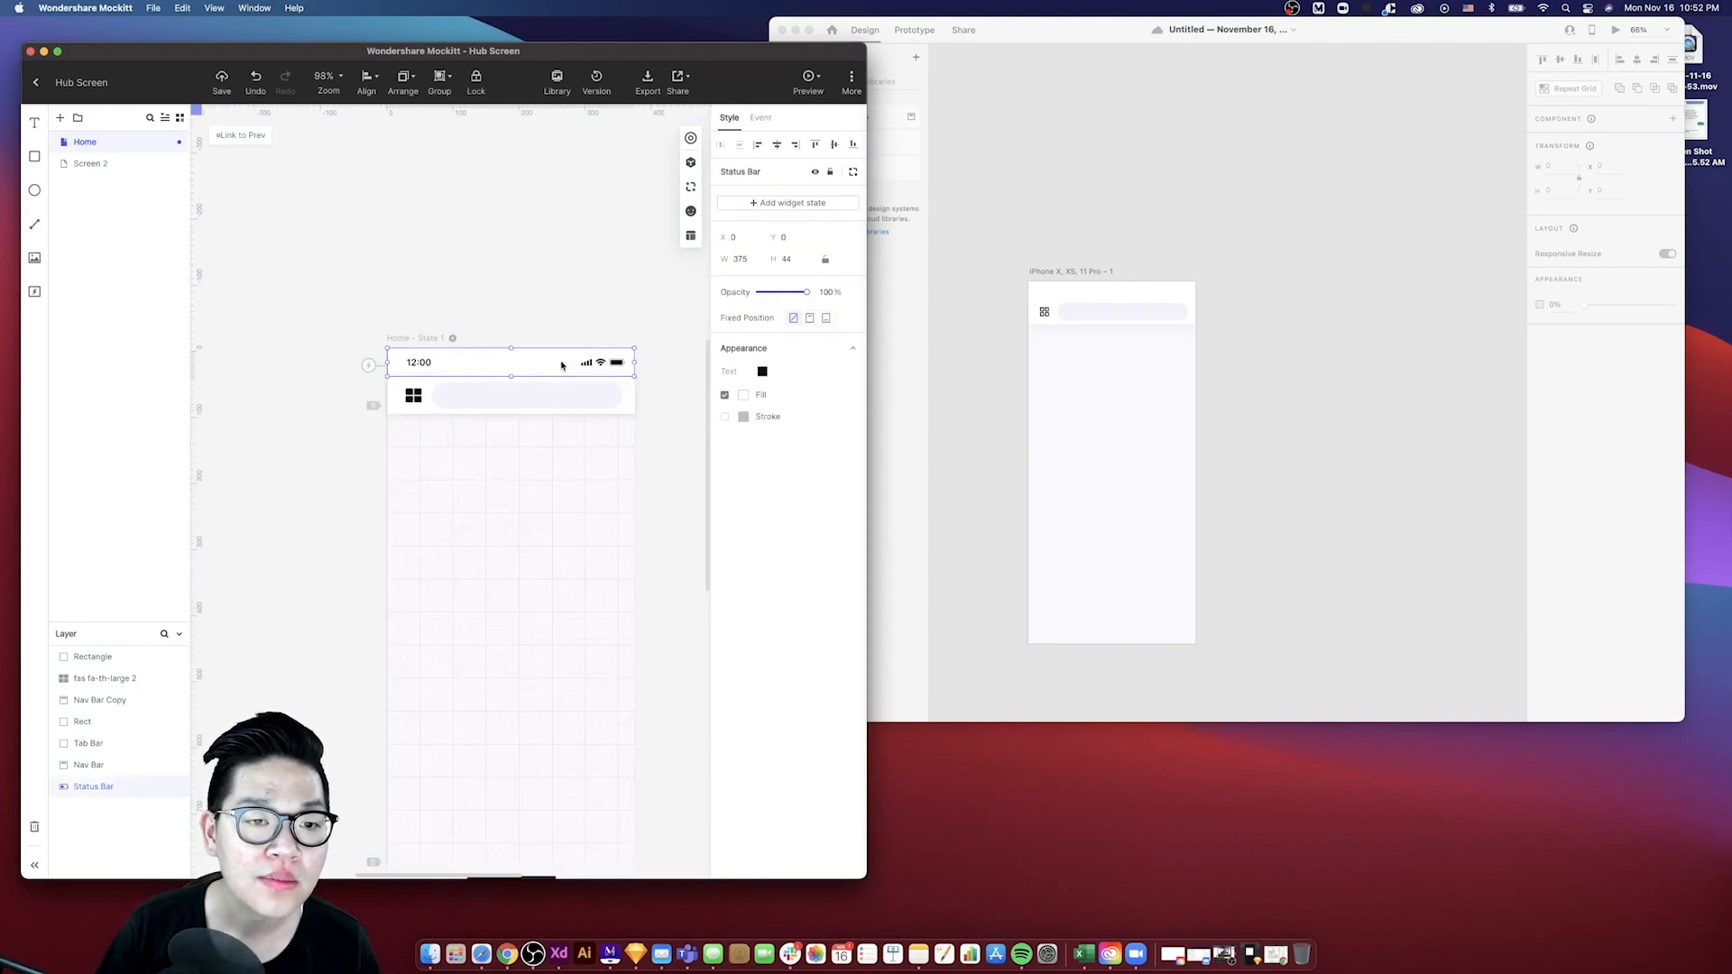
right_click(561, 364)
click(619, 582)
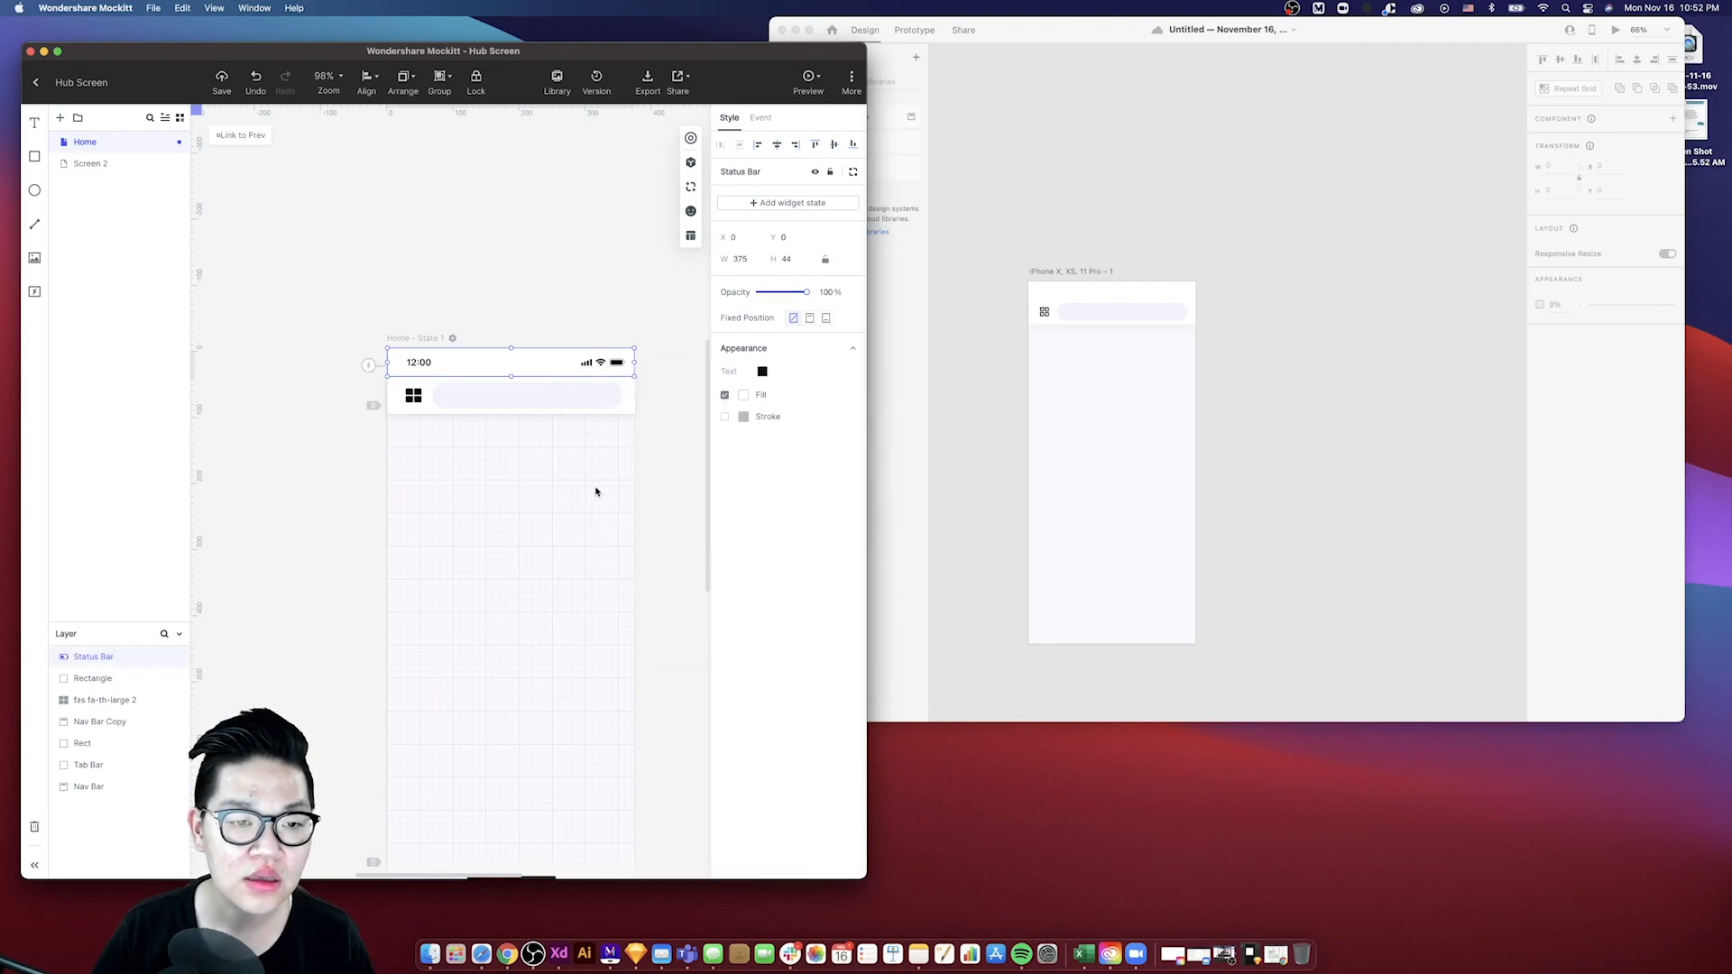
click(597, 509)
scroll(622, 226, down, 3)
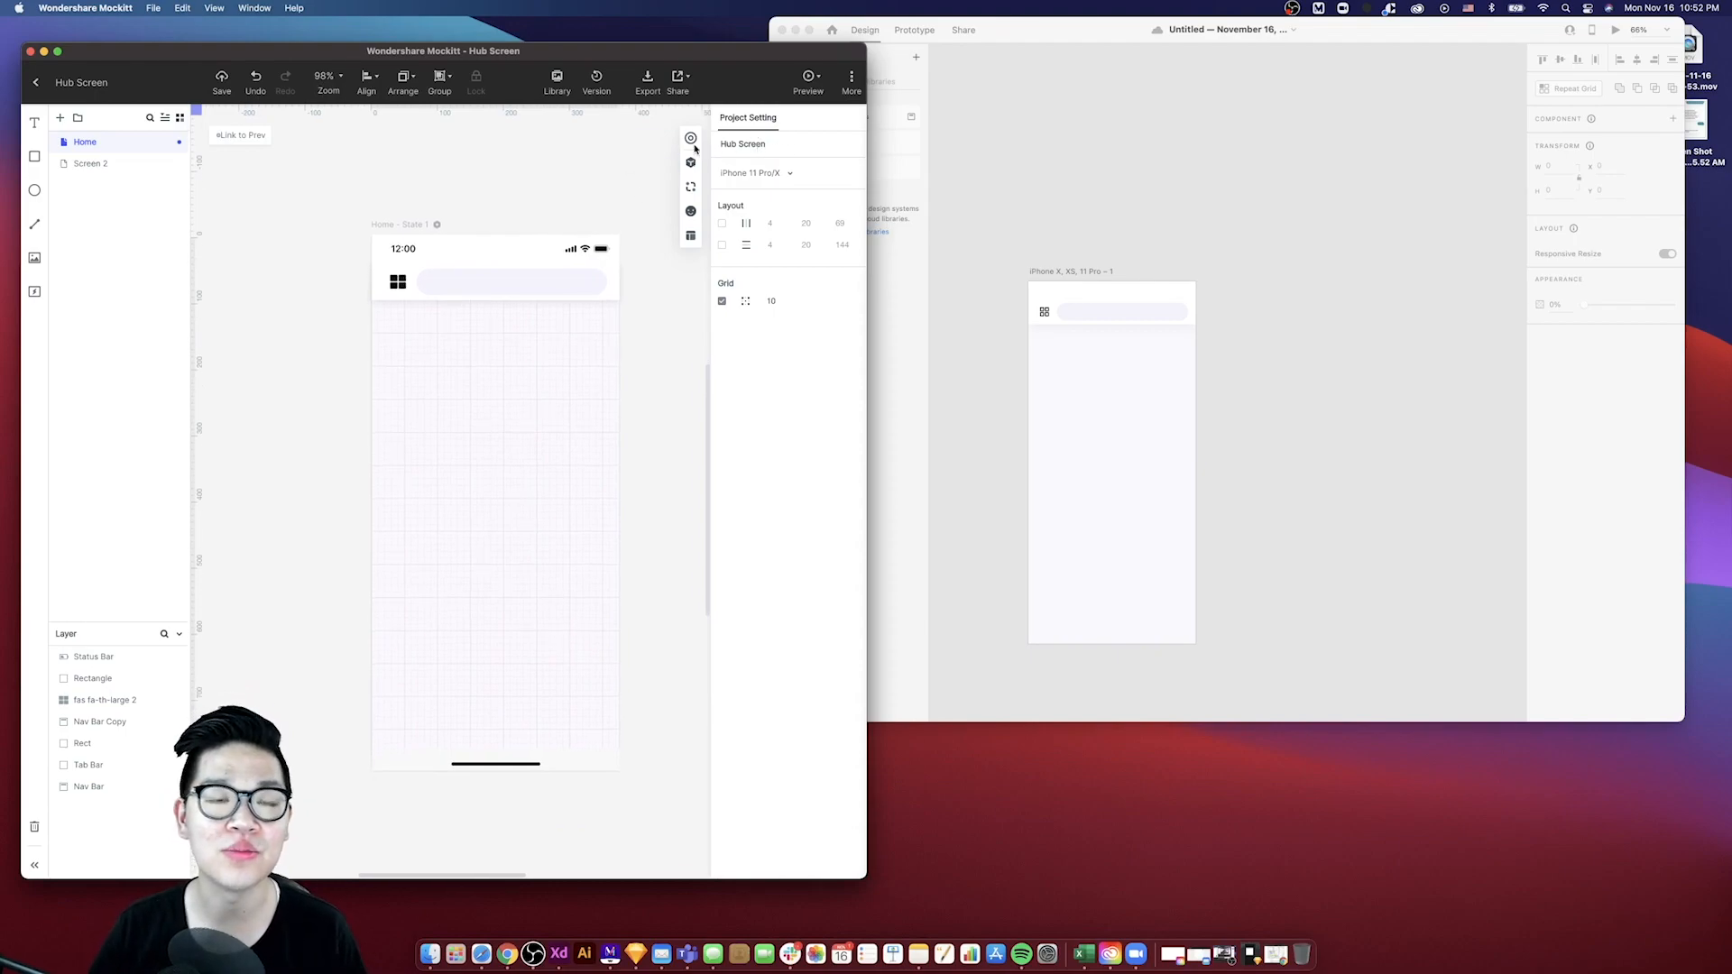
- Open Mockitt's keyboard shortcuts list and browse through it
click(854, 87)
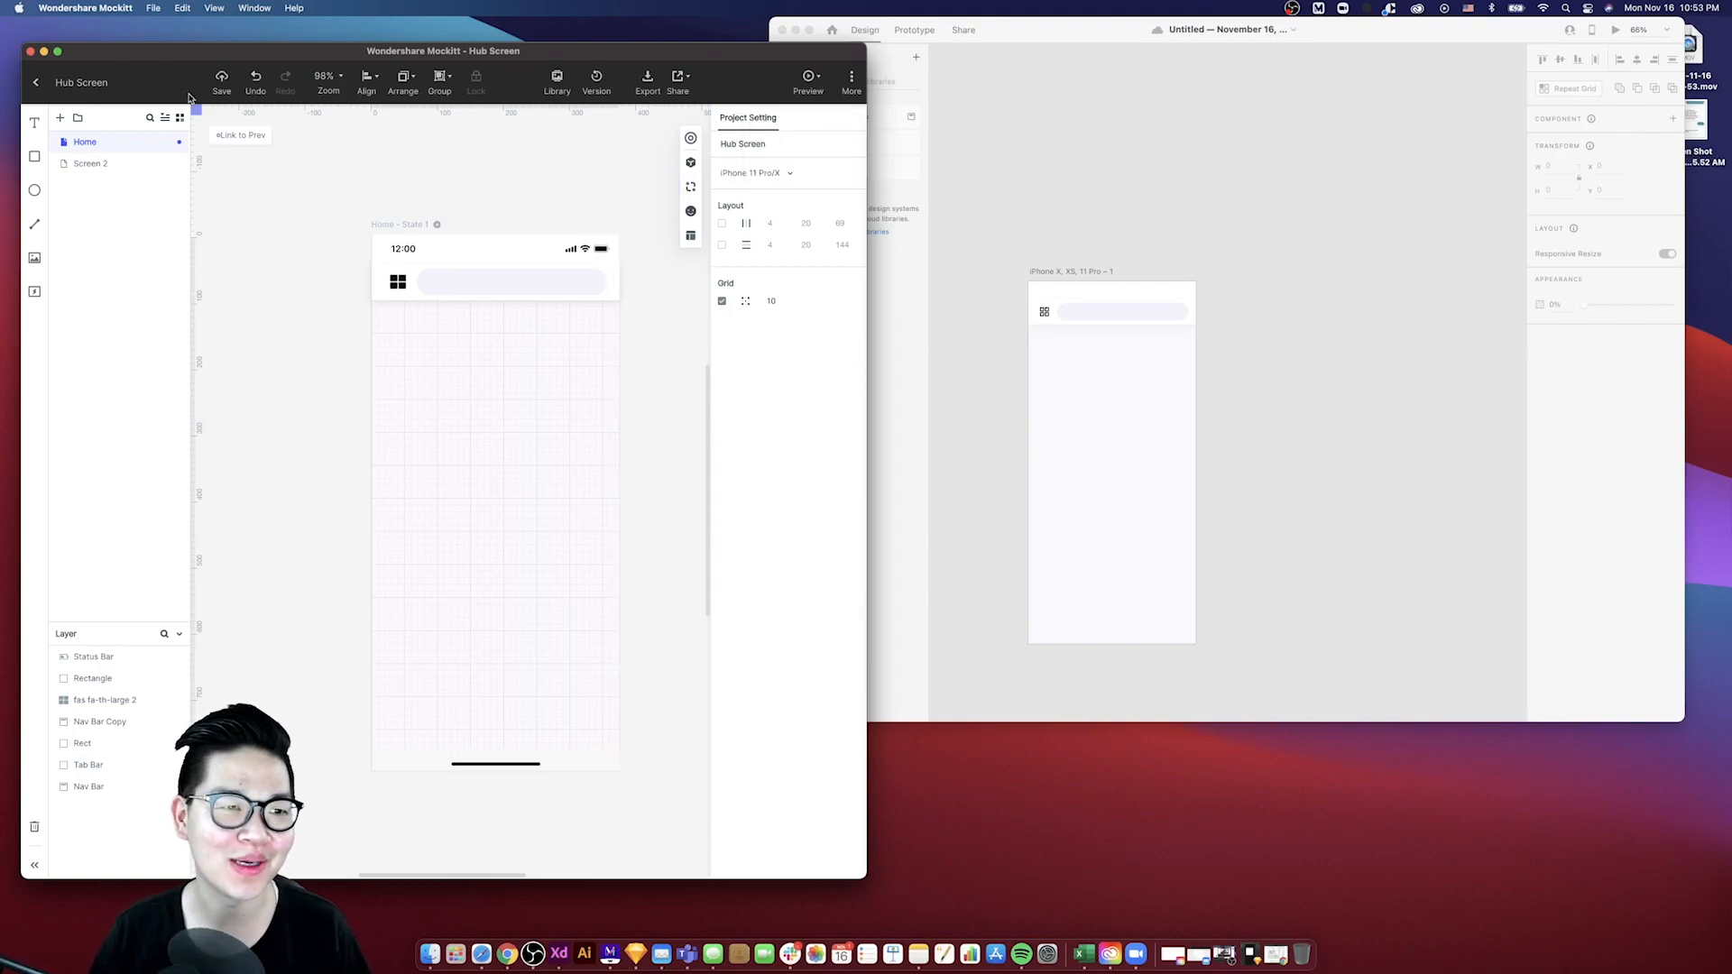
mouse_move(854, 83)
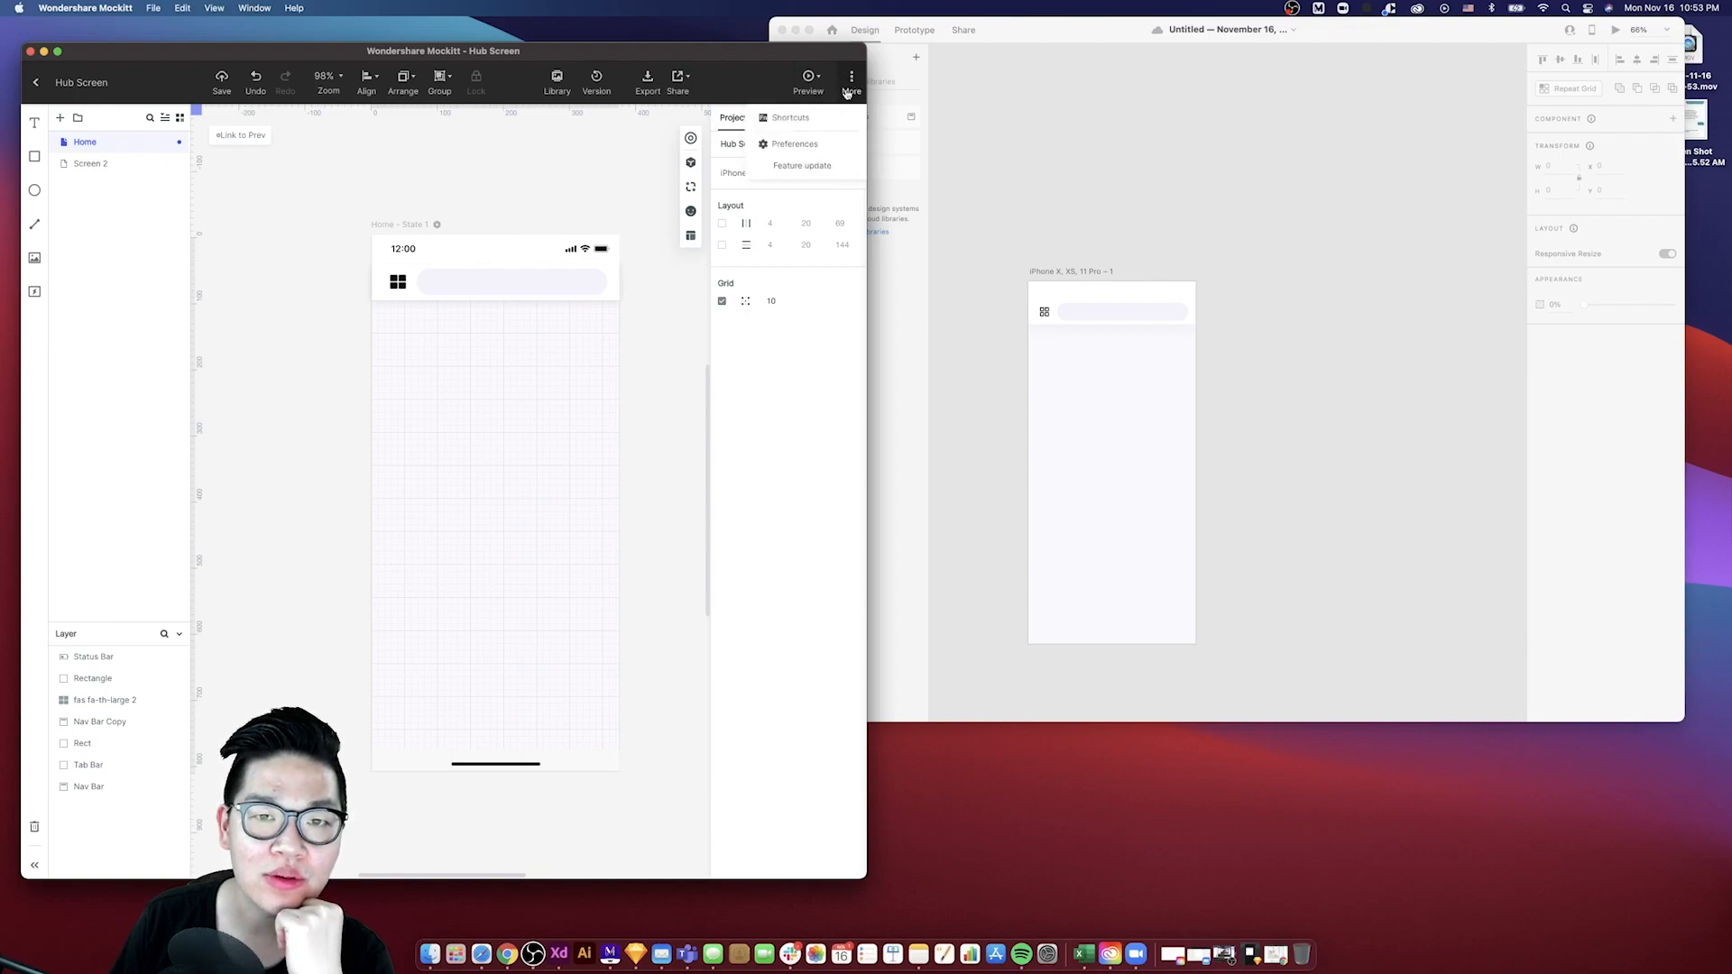
click(803, 119)
scroll(180, 428, down, 10)
scroll(178, 427, down, 5)
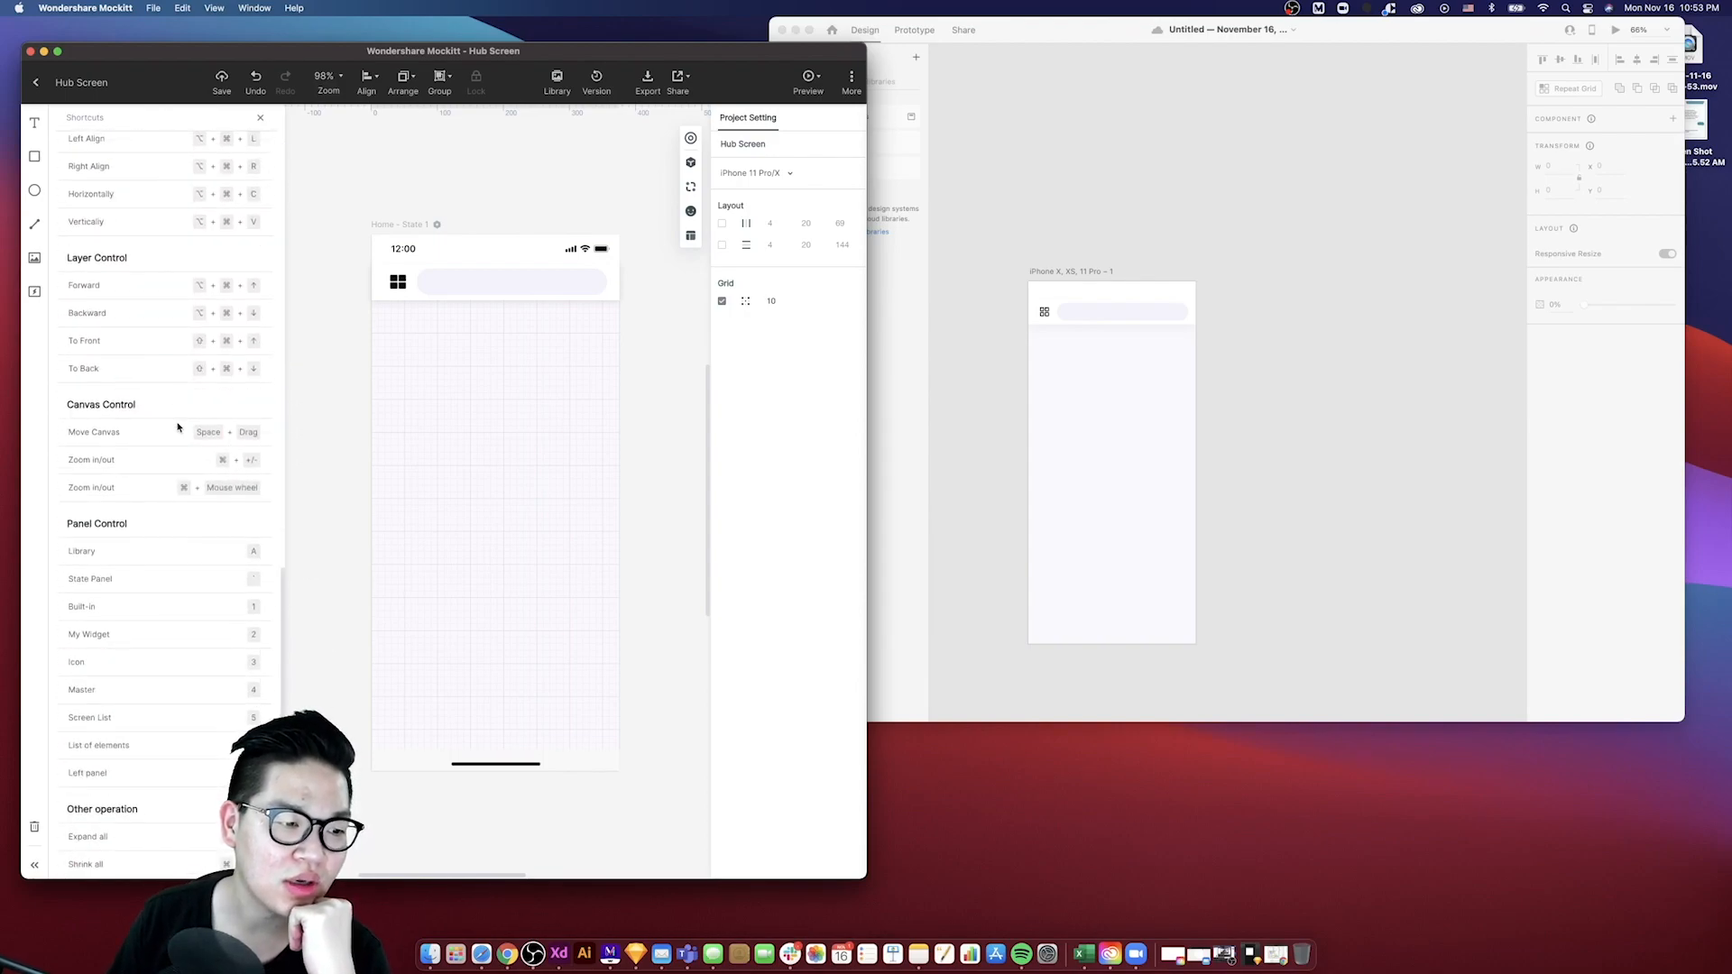
scroll(177, 426, up, 15)
scroll(177, 427, down, 15)
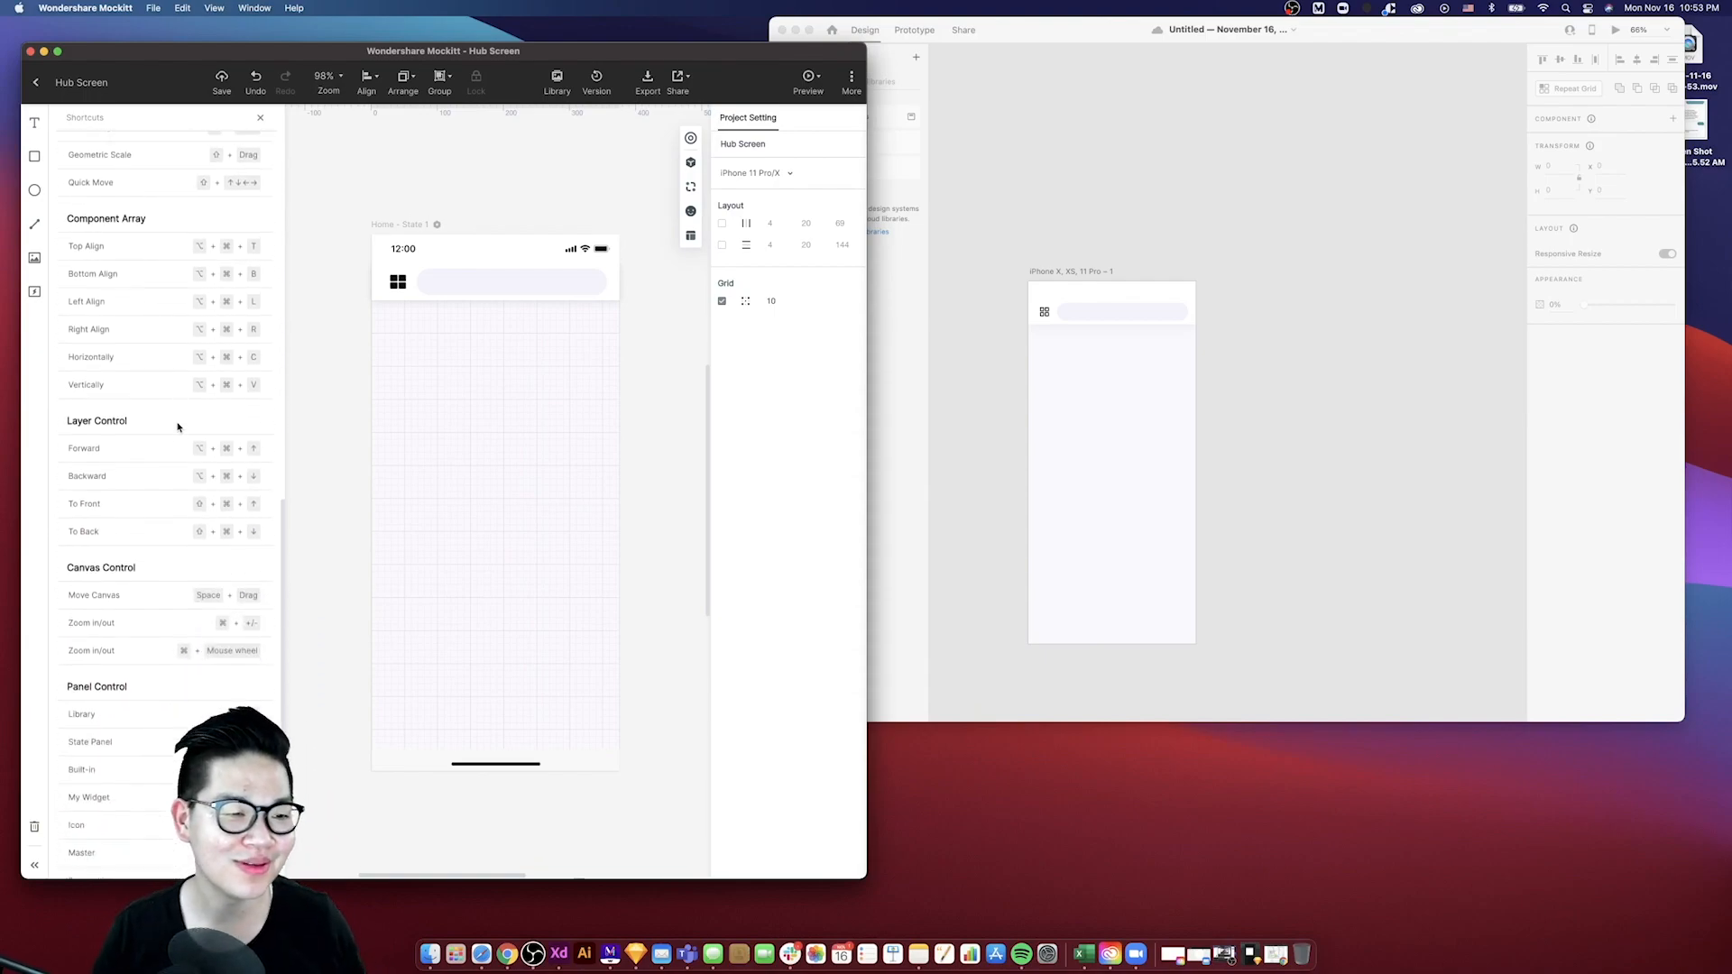
scroll(178, 427, down, 3)
scroll(178, 427, up, 15)
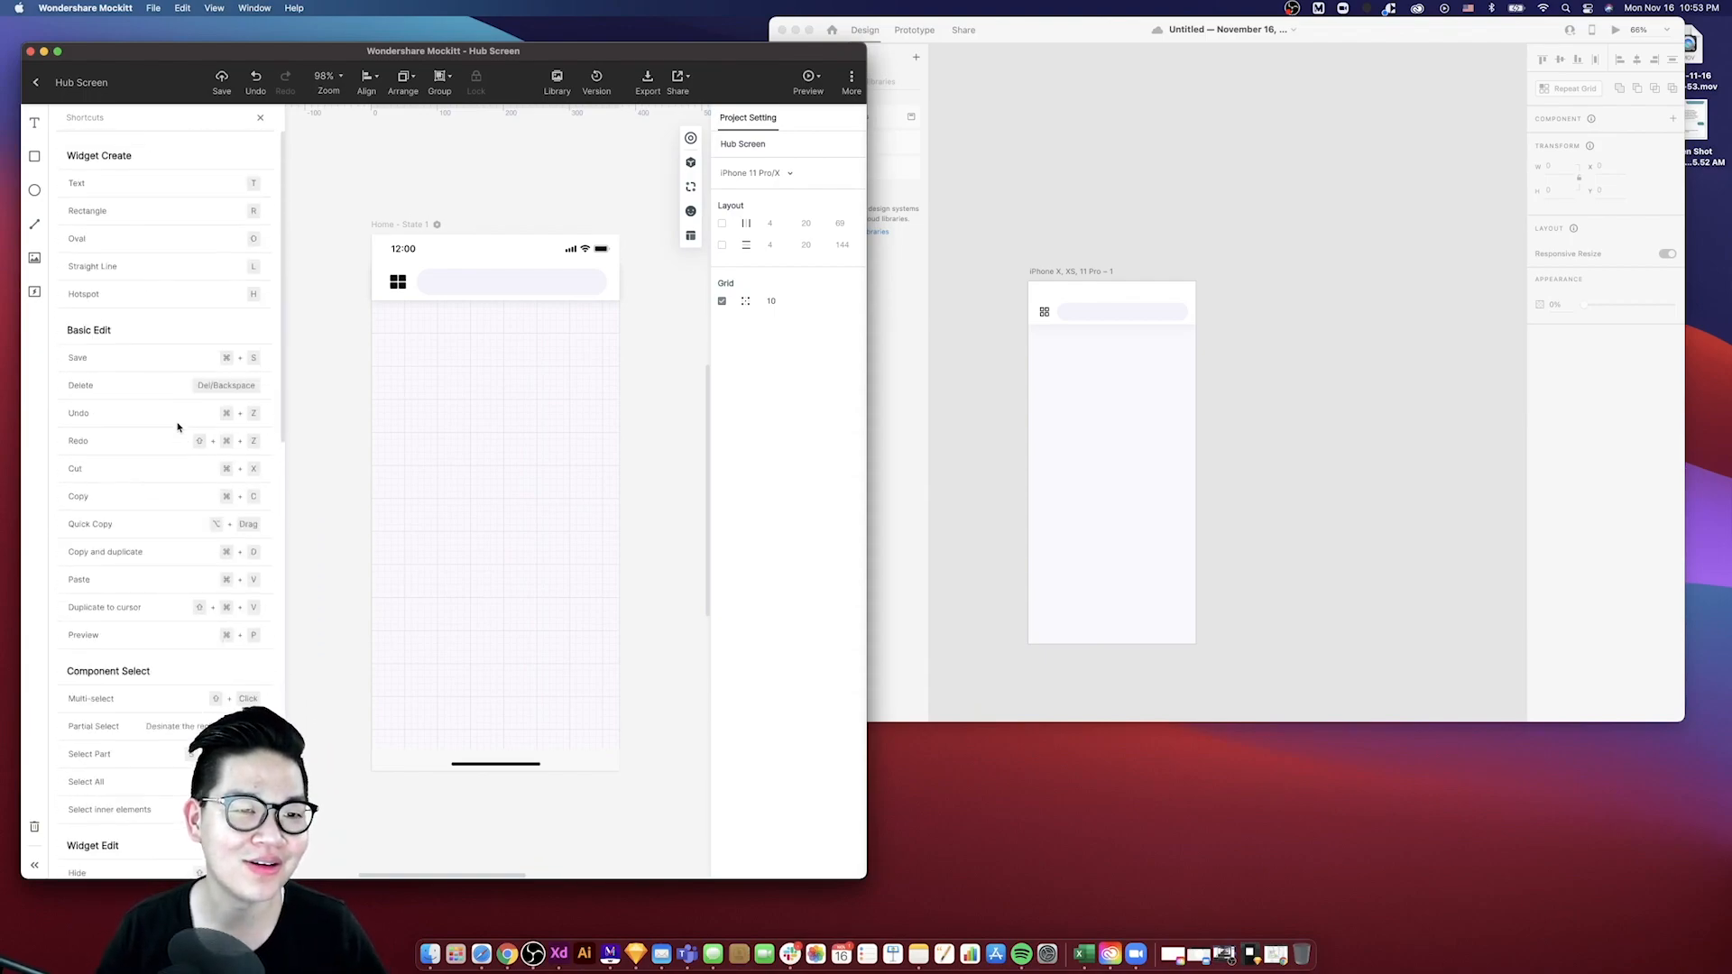
click(260, 118)
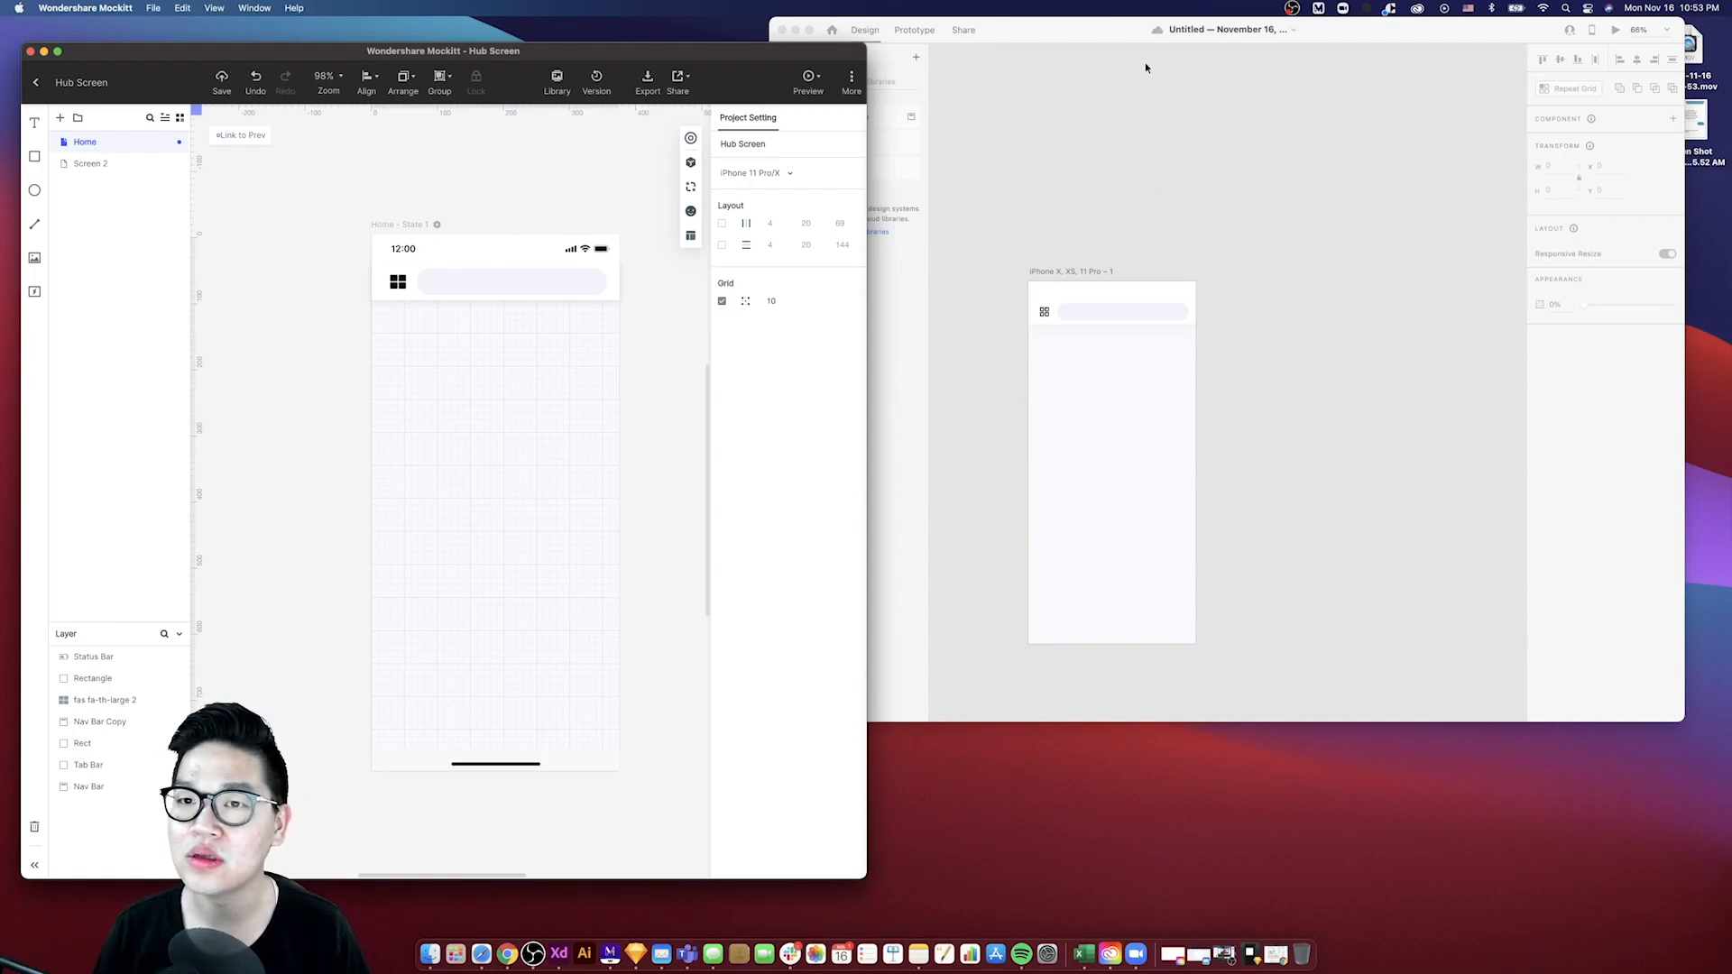
- Rearrange and resize the XD and Mockitt windows, then bring the Dribbble reference in Chrome forward
drag(1117, 37, 1164, 37)
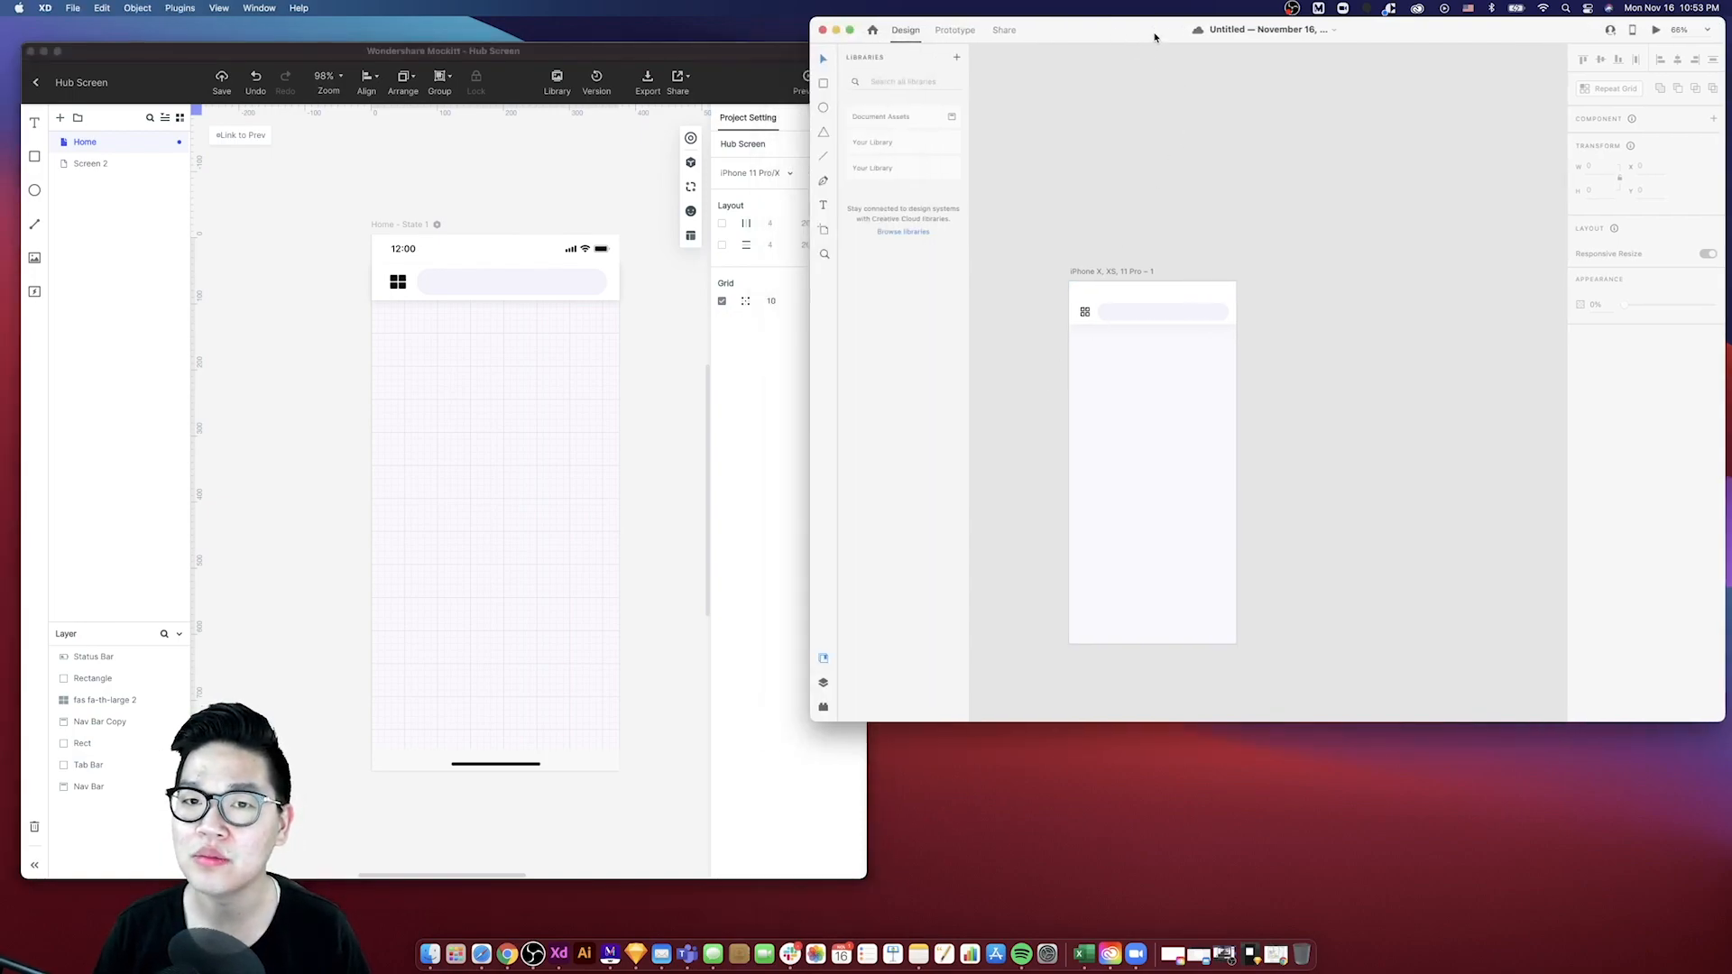
click(691, 54)
drag(863, 48, 739, 18)
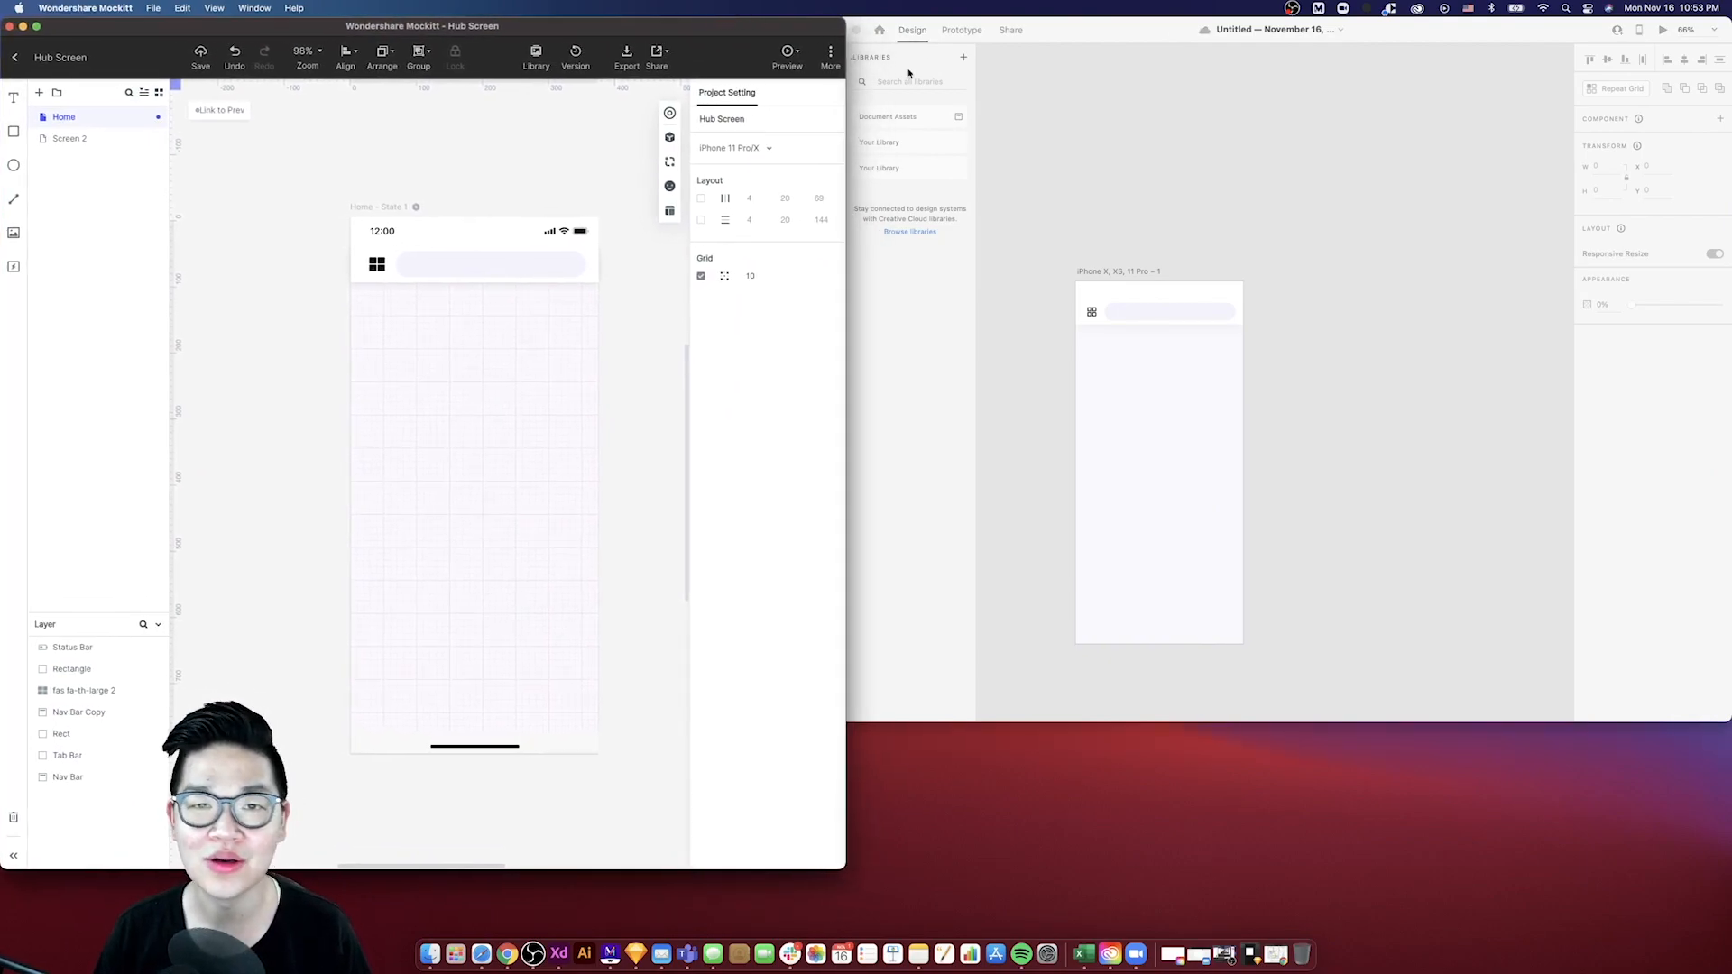
click(1062, 38)
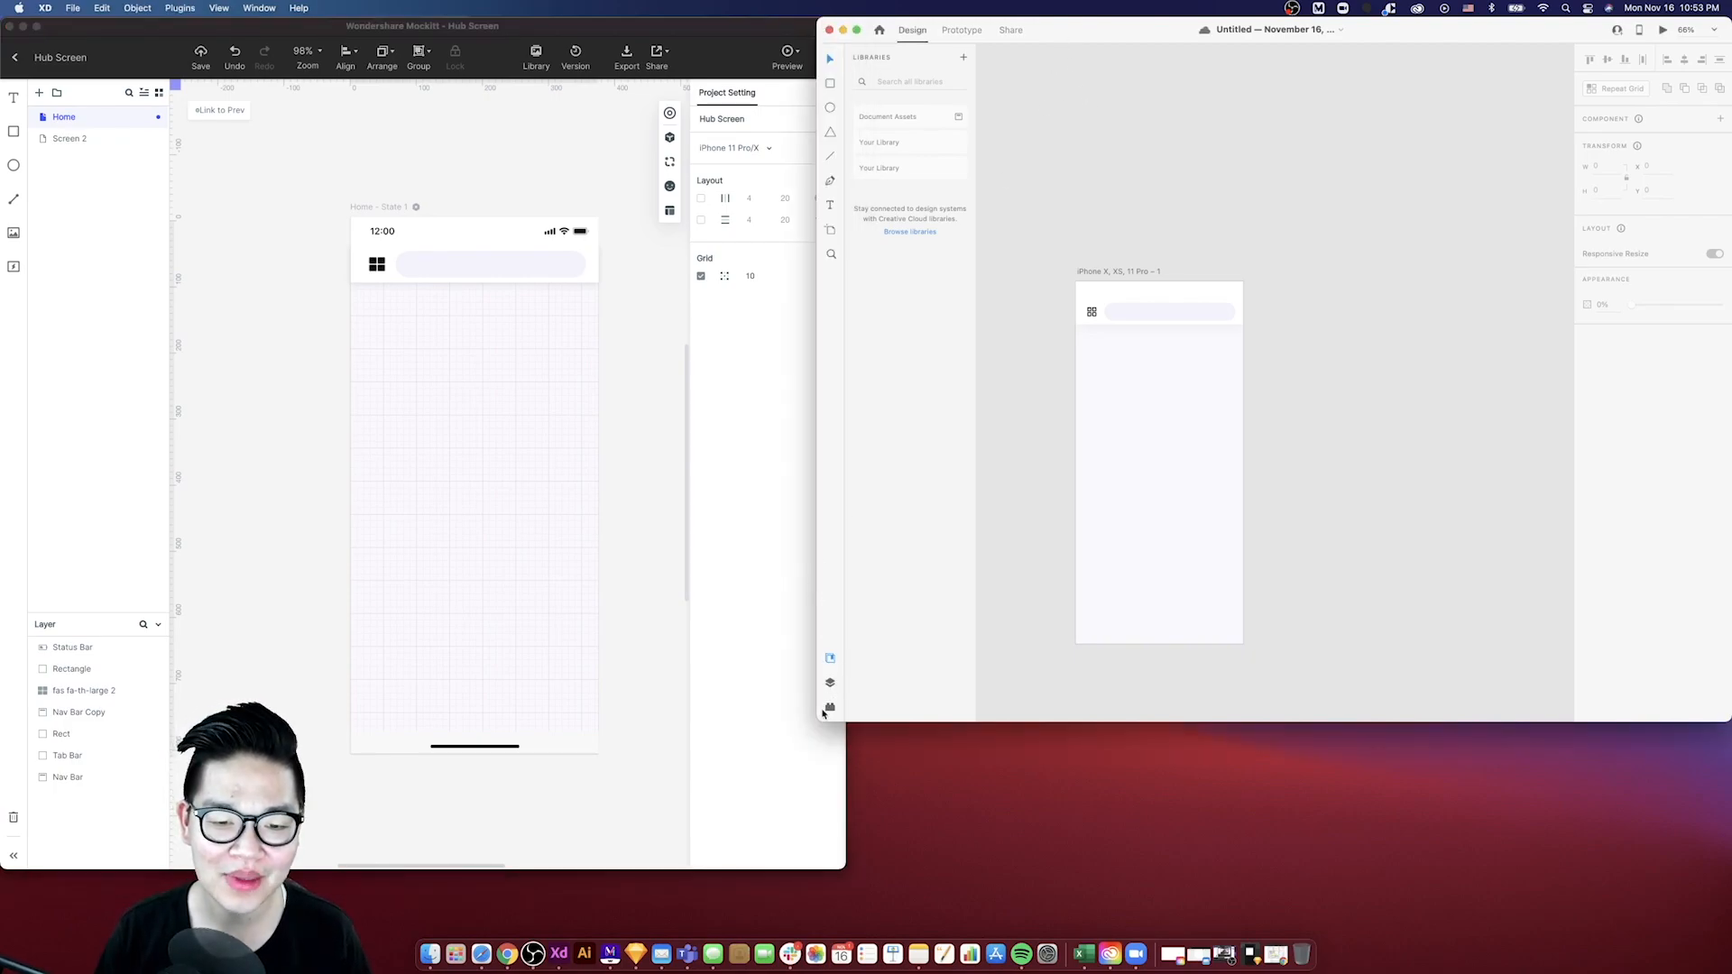
drag(818, 717, 837, 805)
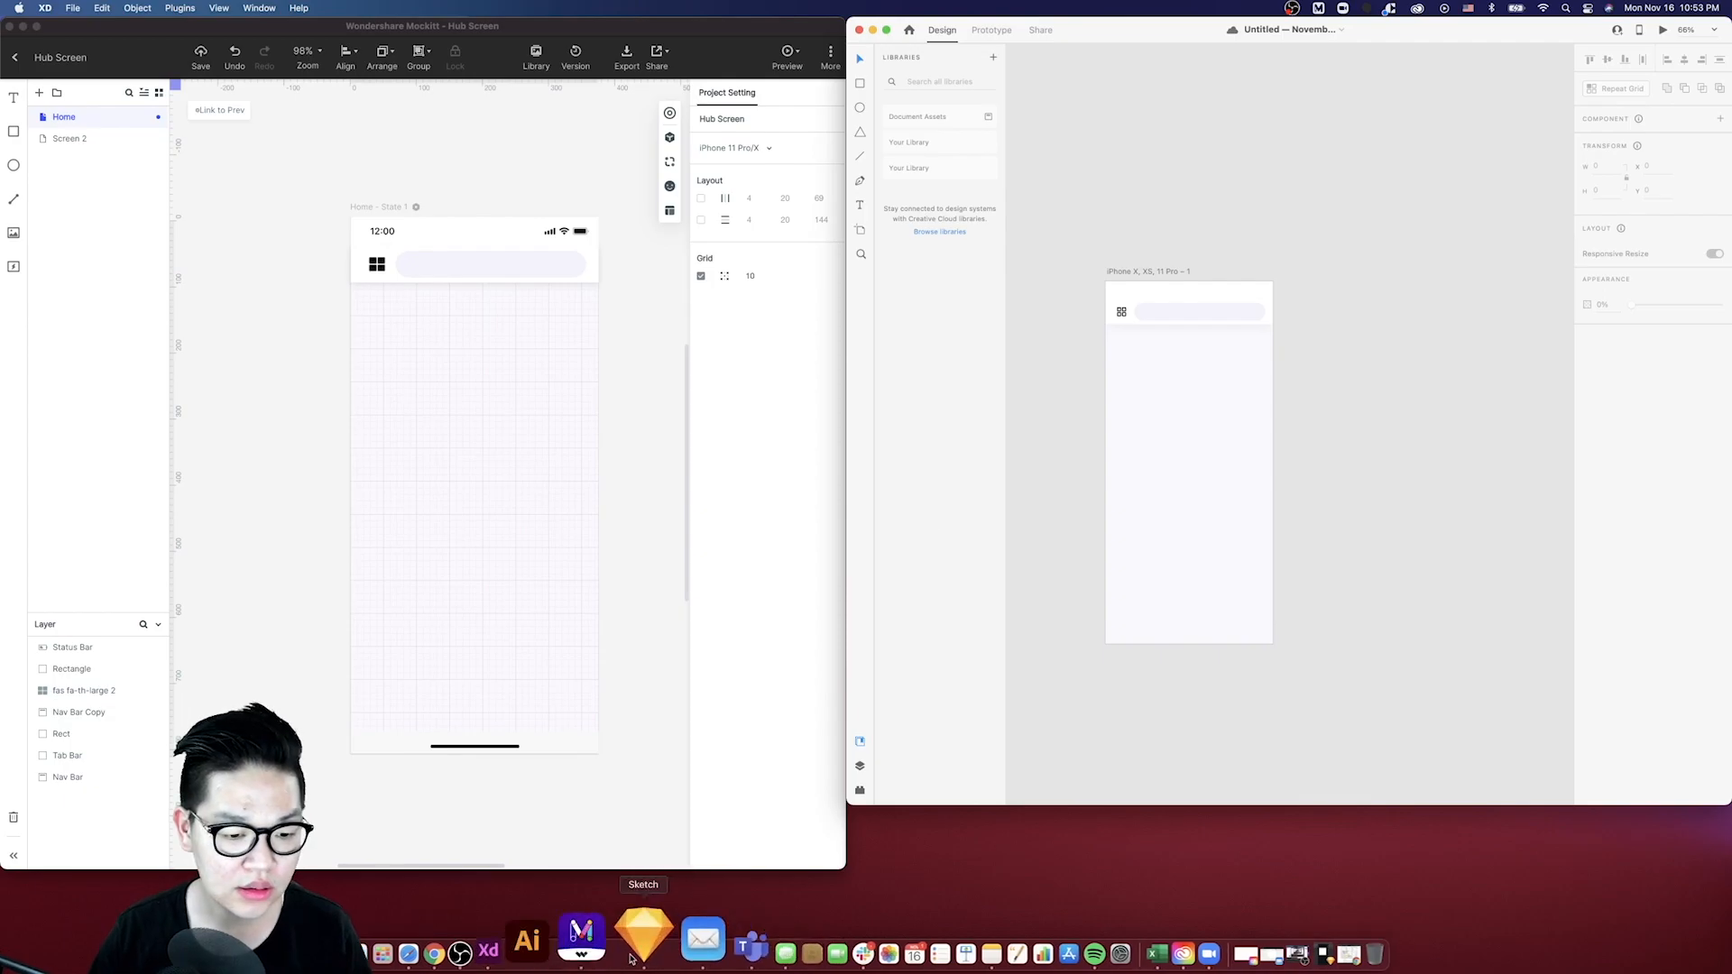
click(506, 938)
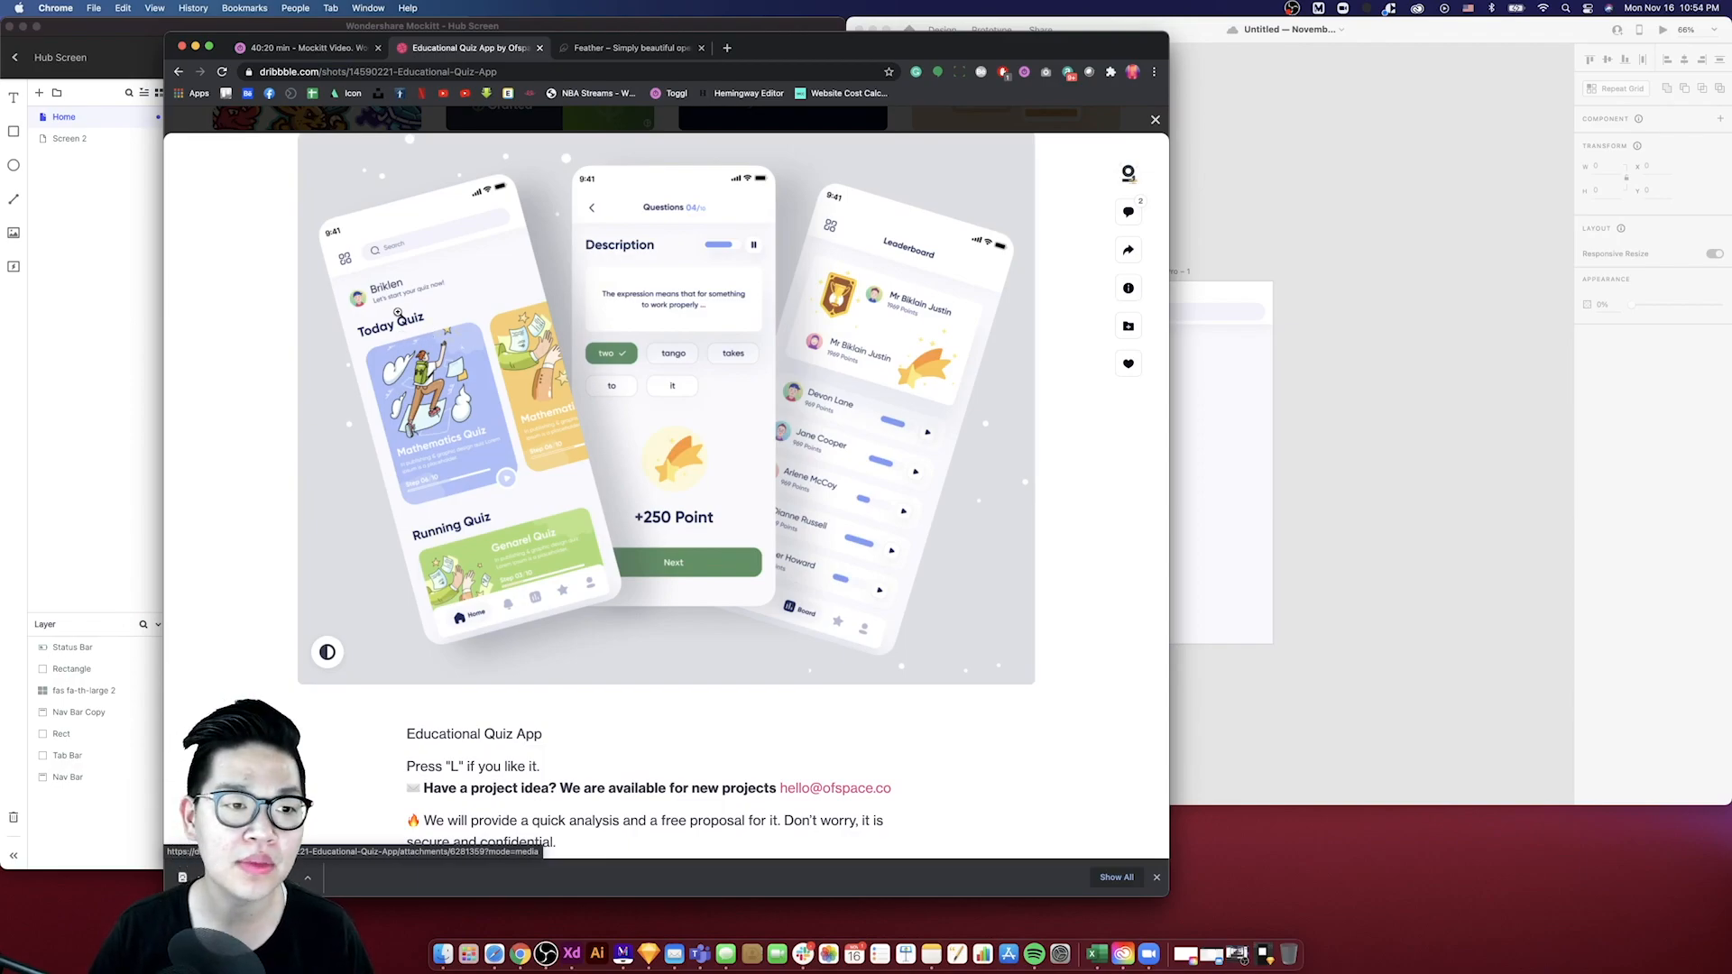
- Draw a circle avatar below the XD nav bar, checking the Dribbble reference, and size it 40 by 40
click(196, 47)
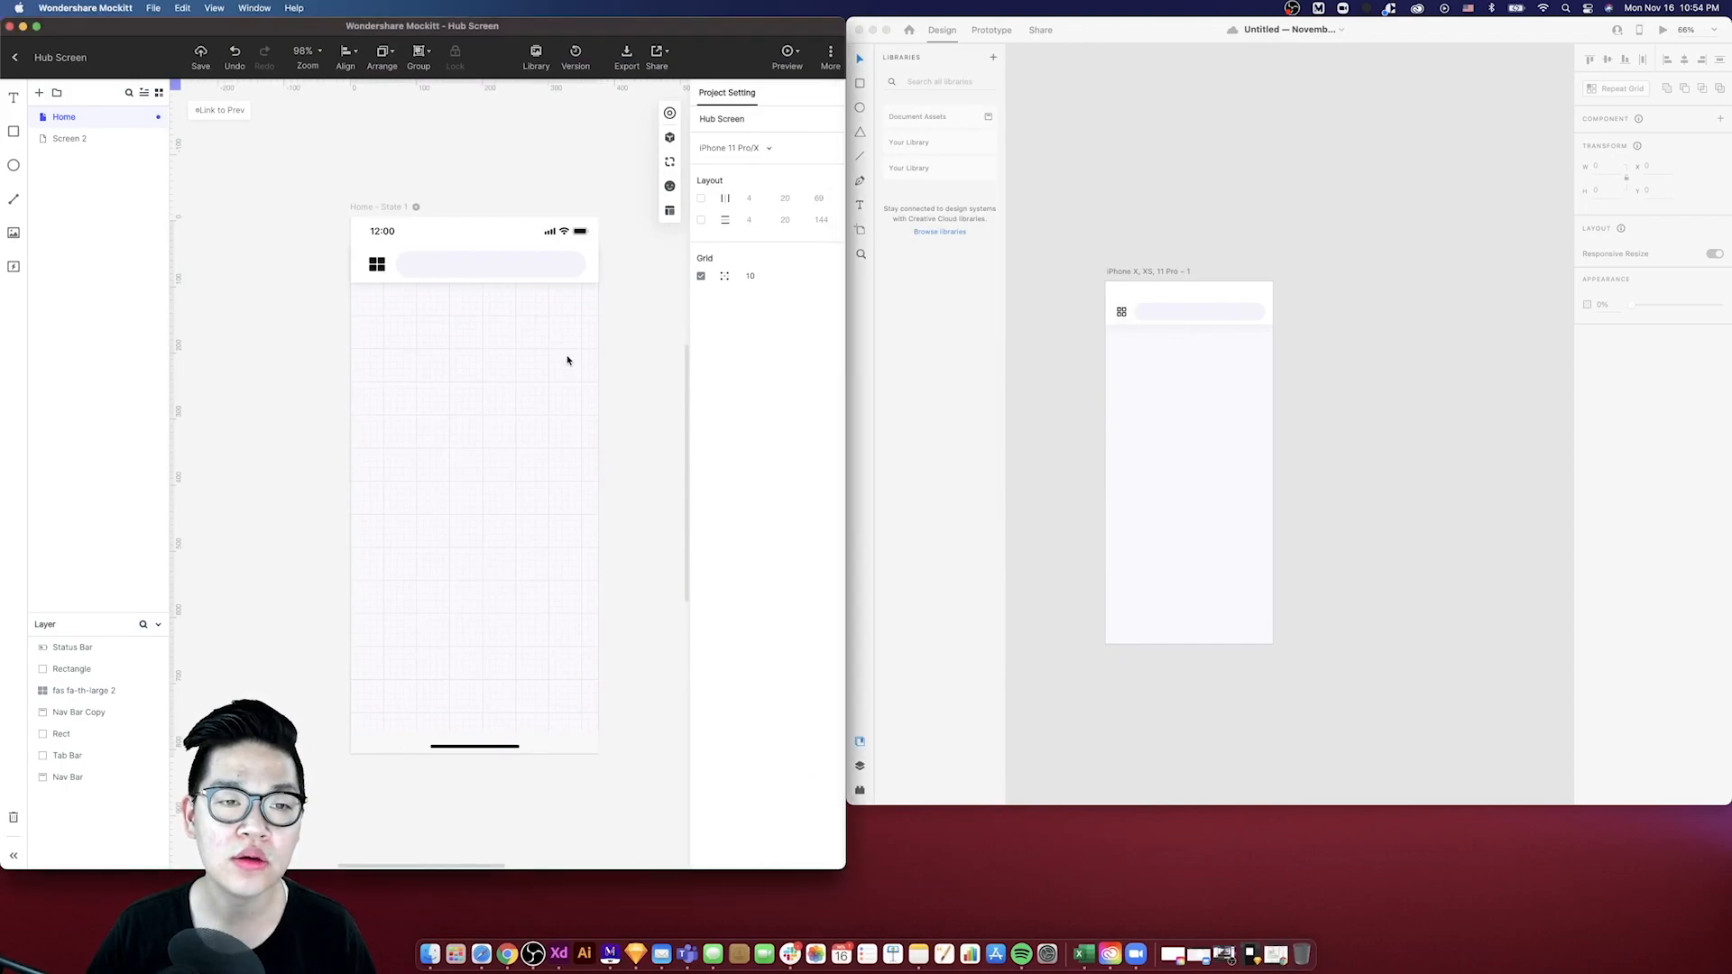
click(1087, 361)
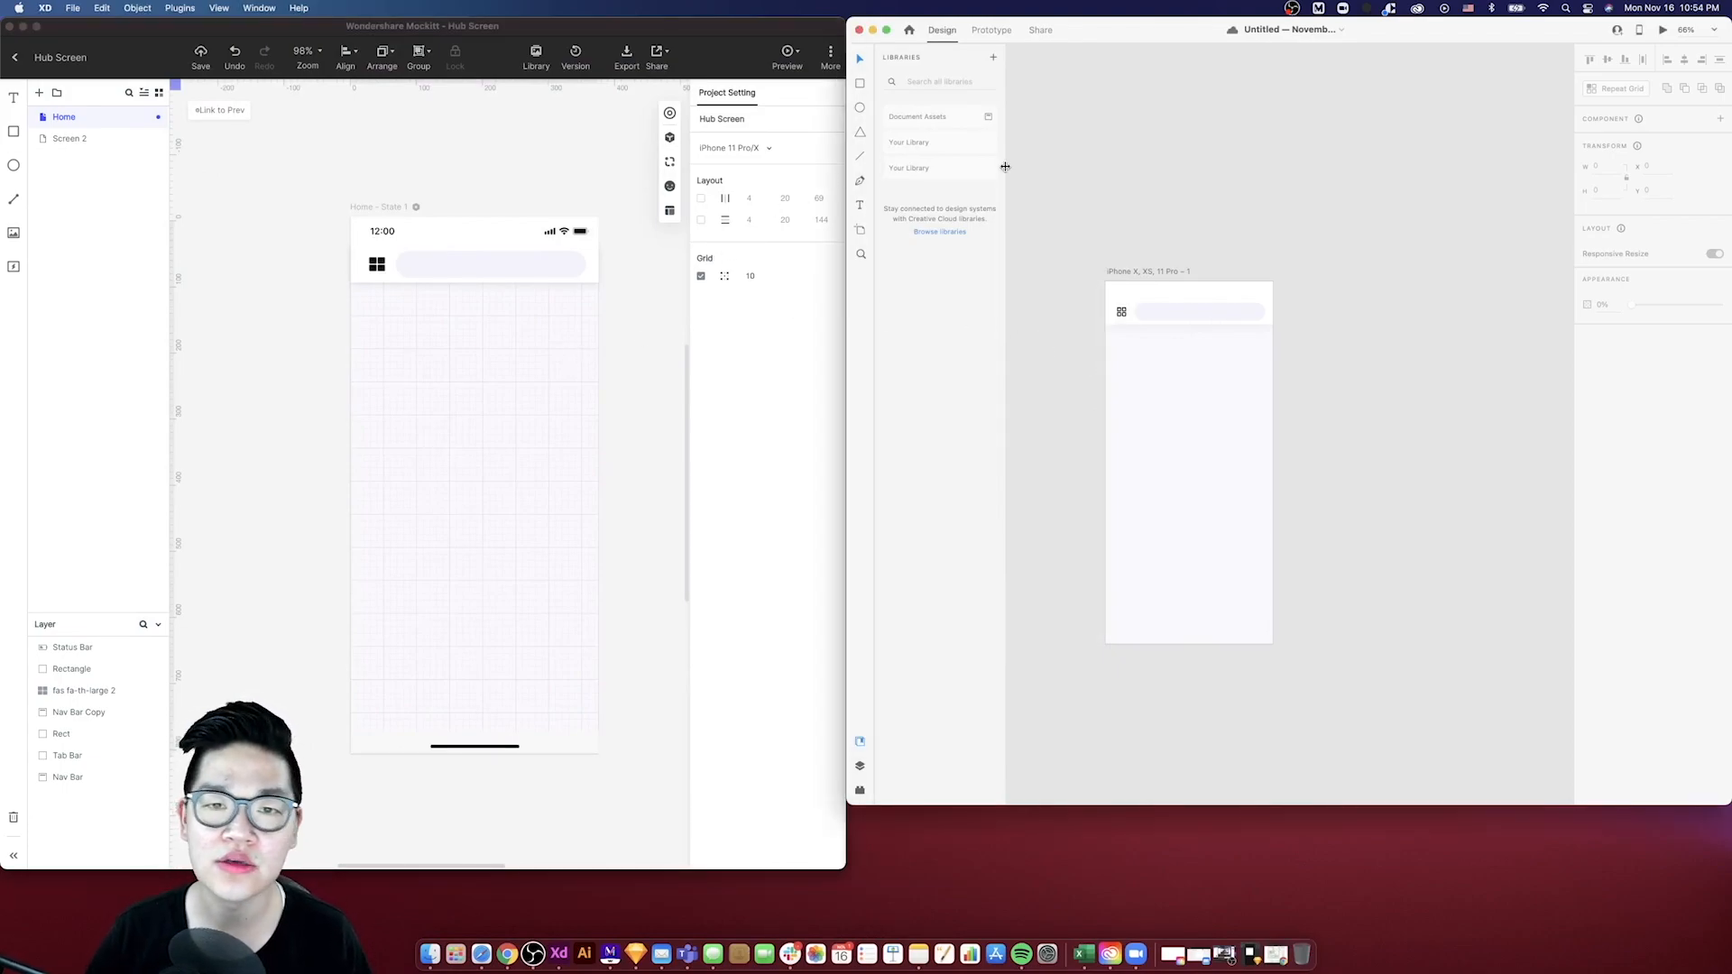
click(860, 107)
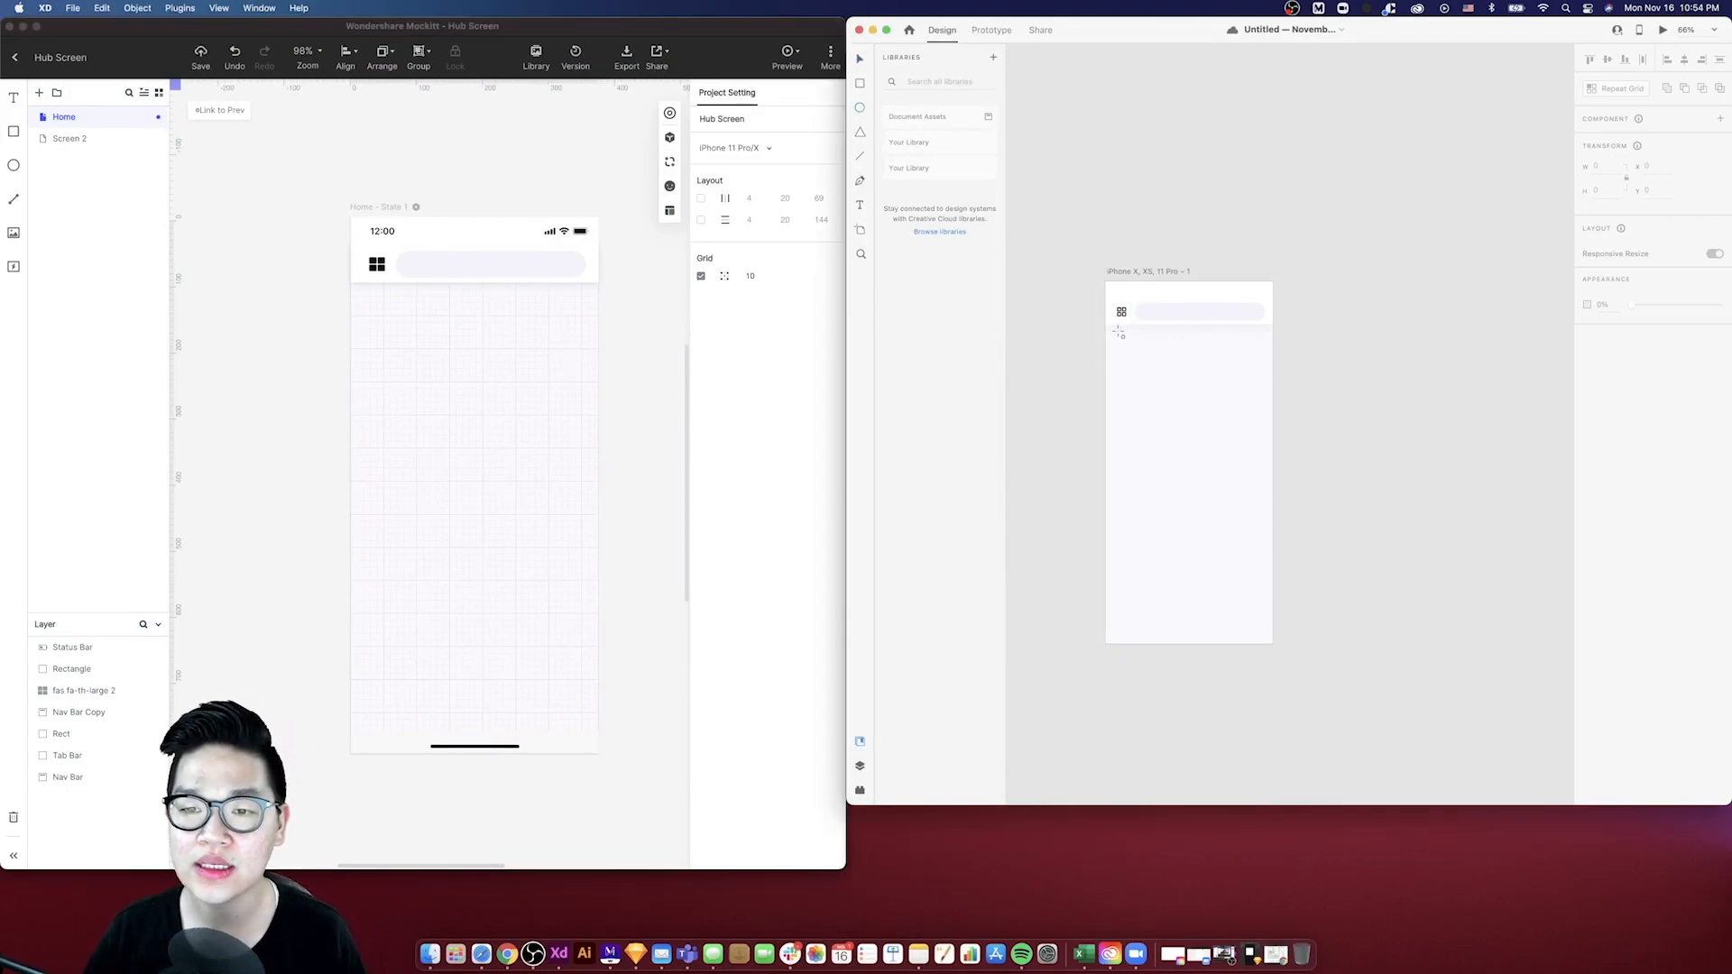
drag(1118, 333, 1146, 361)
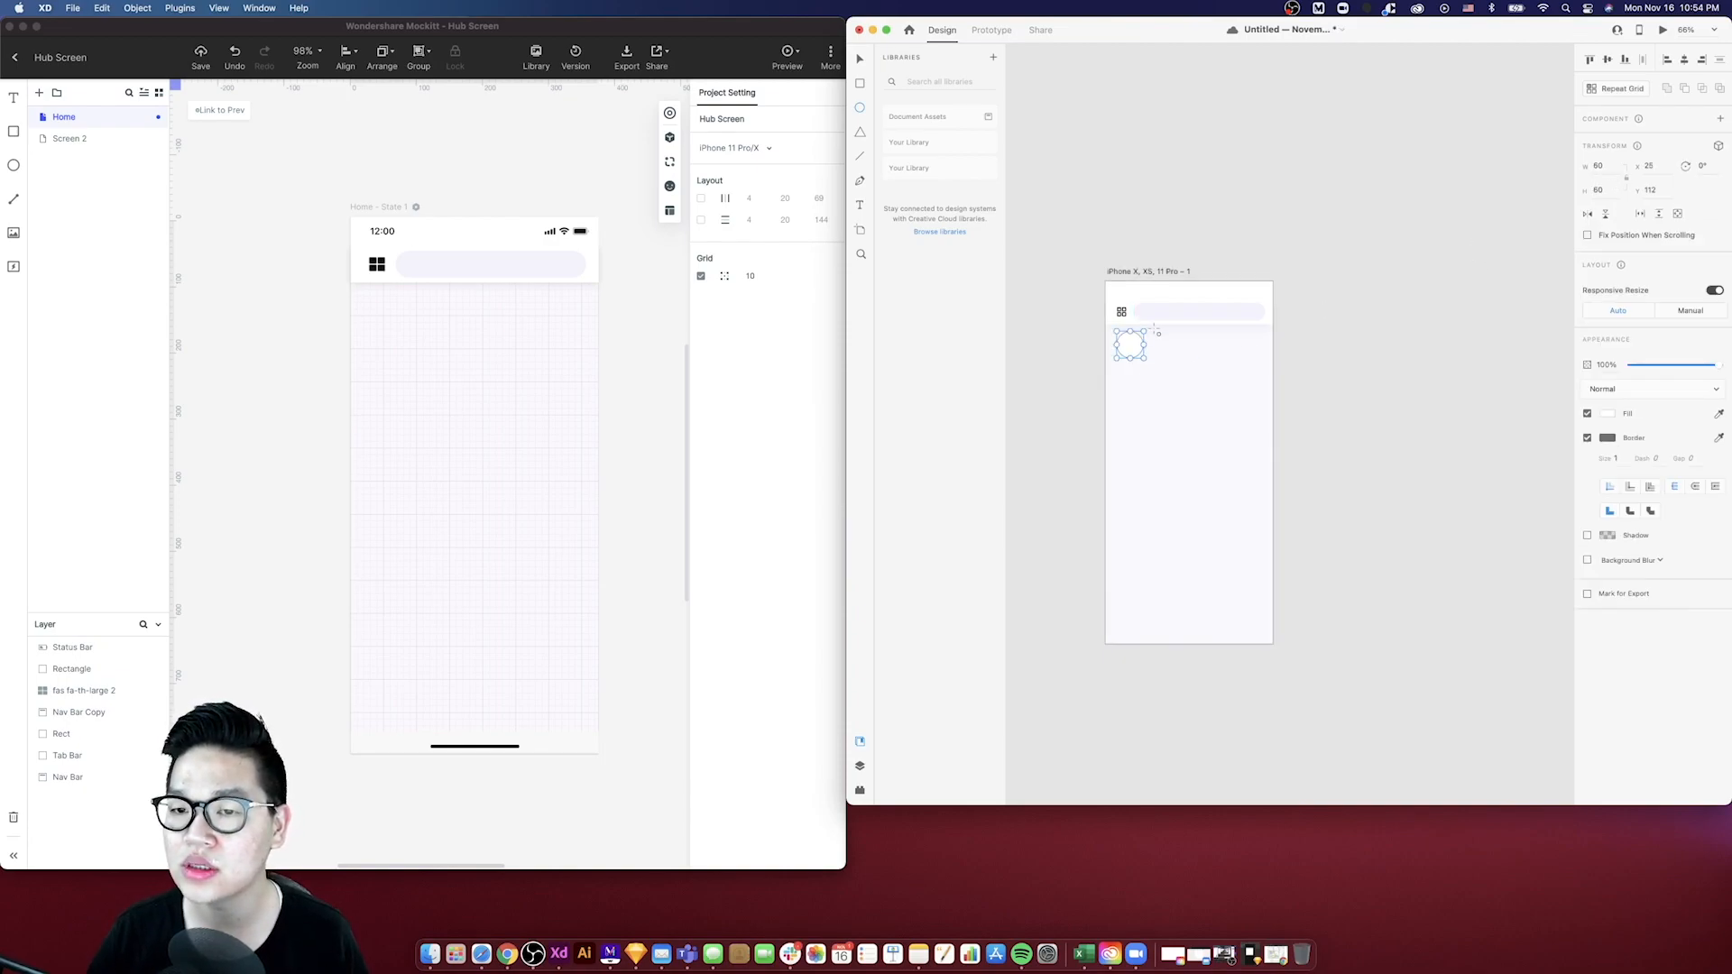
drag(1604, 166, 1588, 164)
text(56)
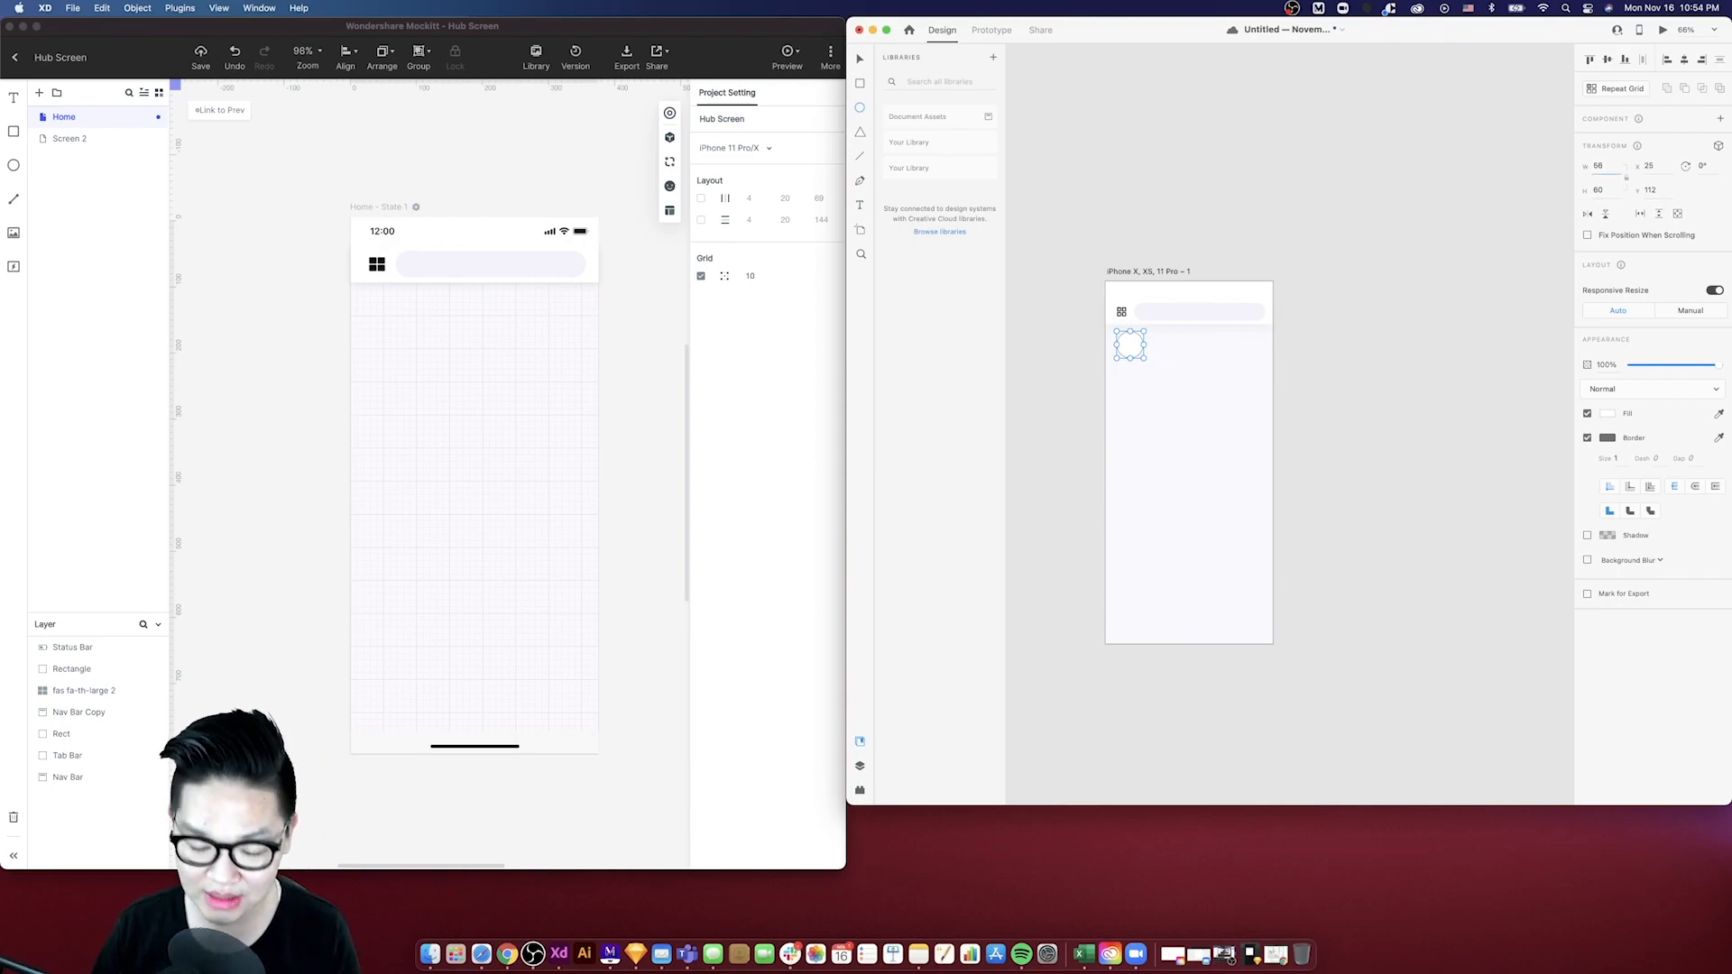
key(Return)
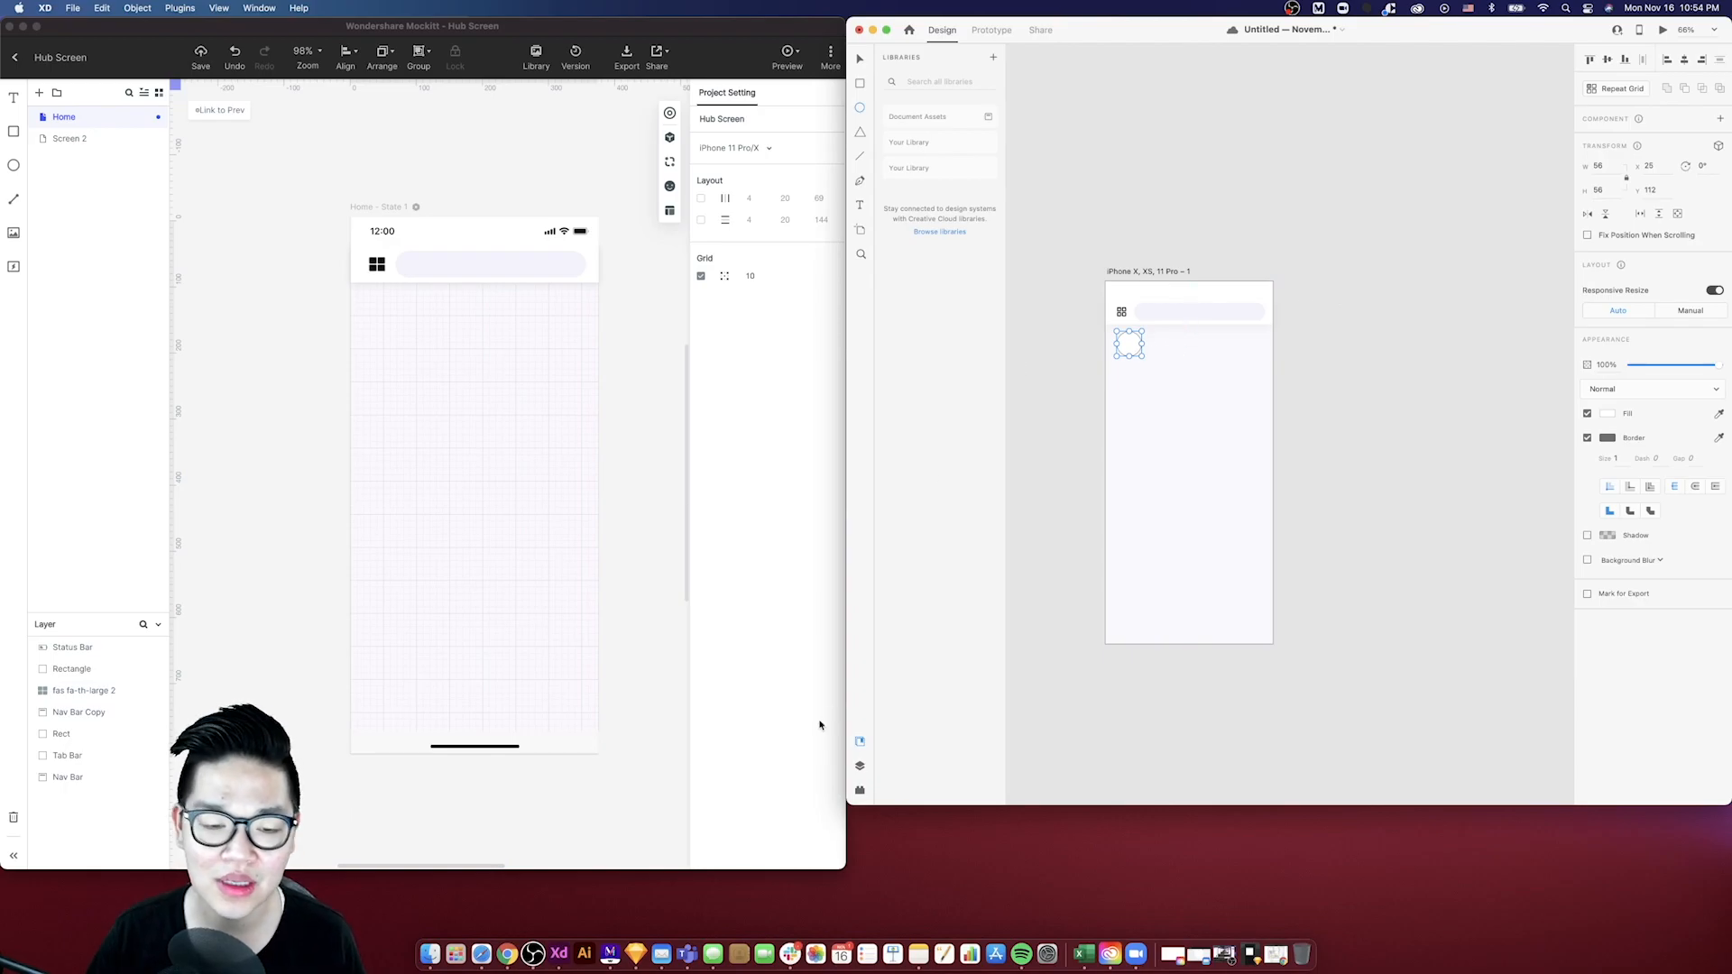
click(501, 951)
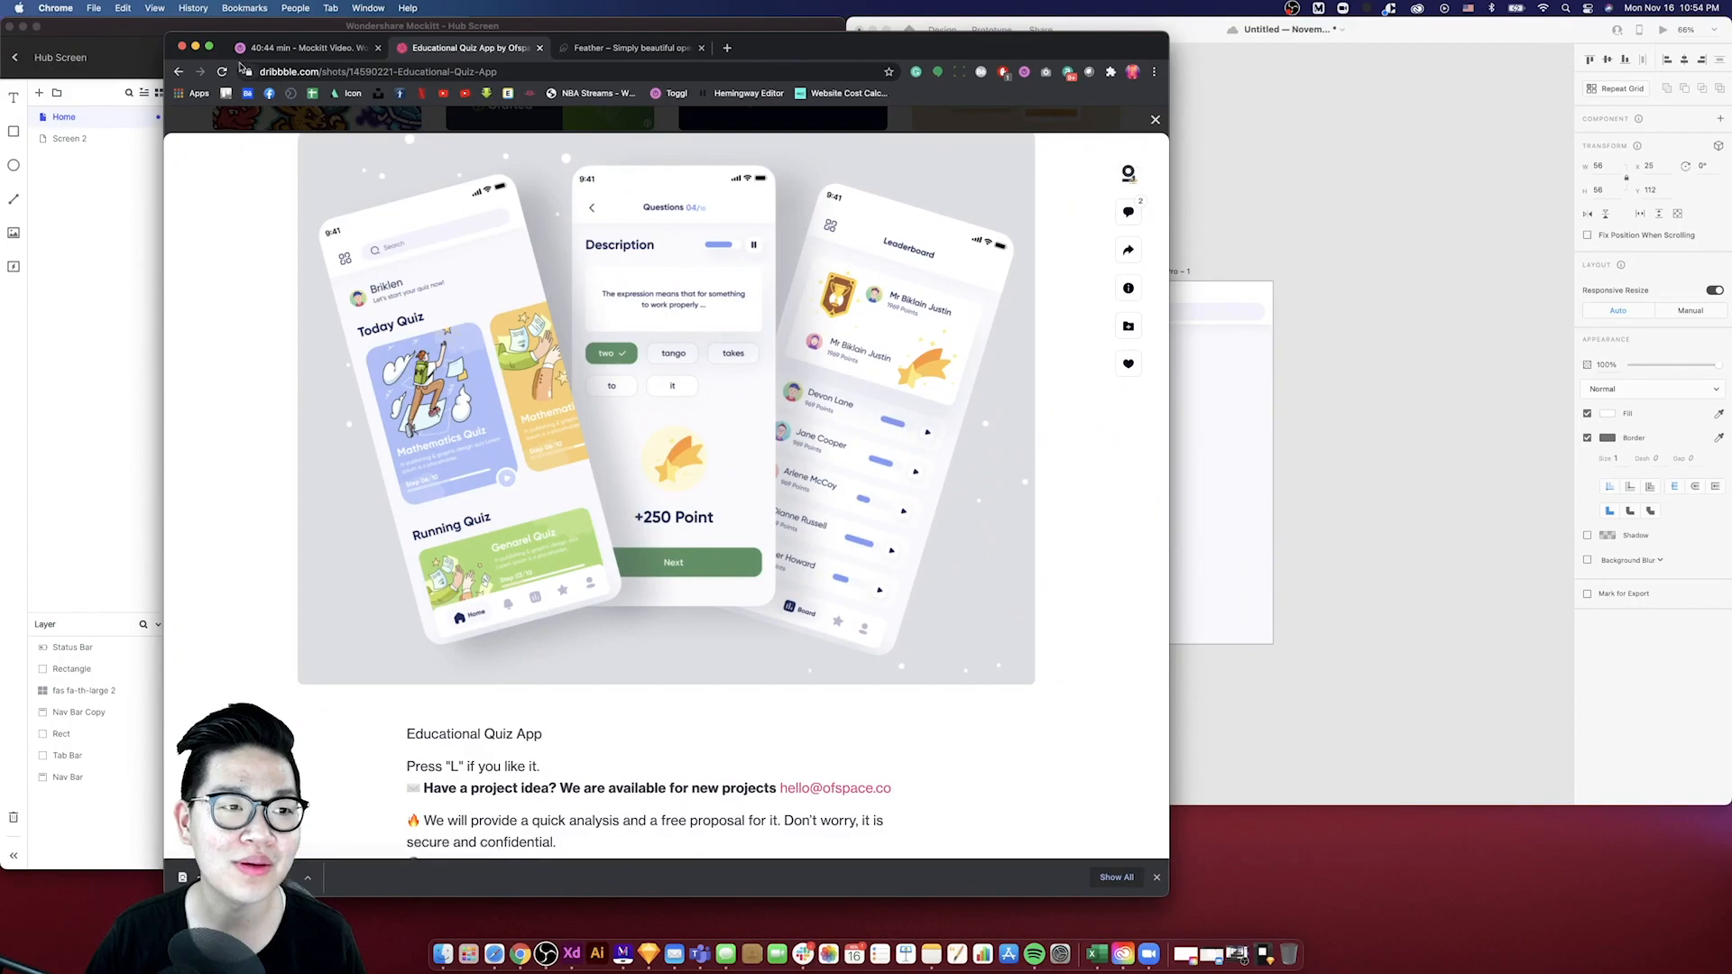
click(195, 46)
drag(1146, 357, 1136, 350)
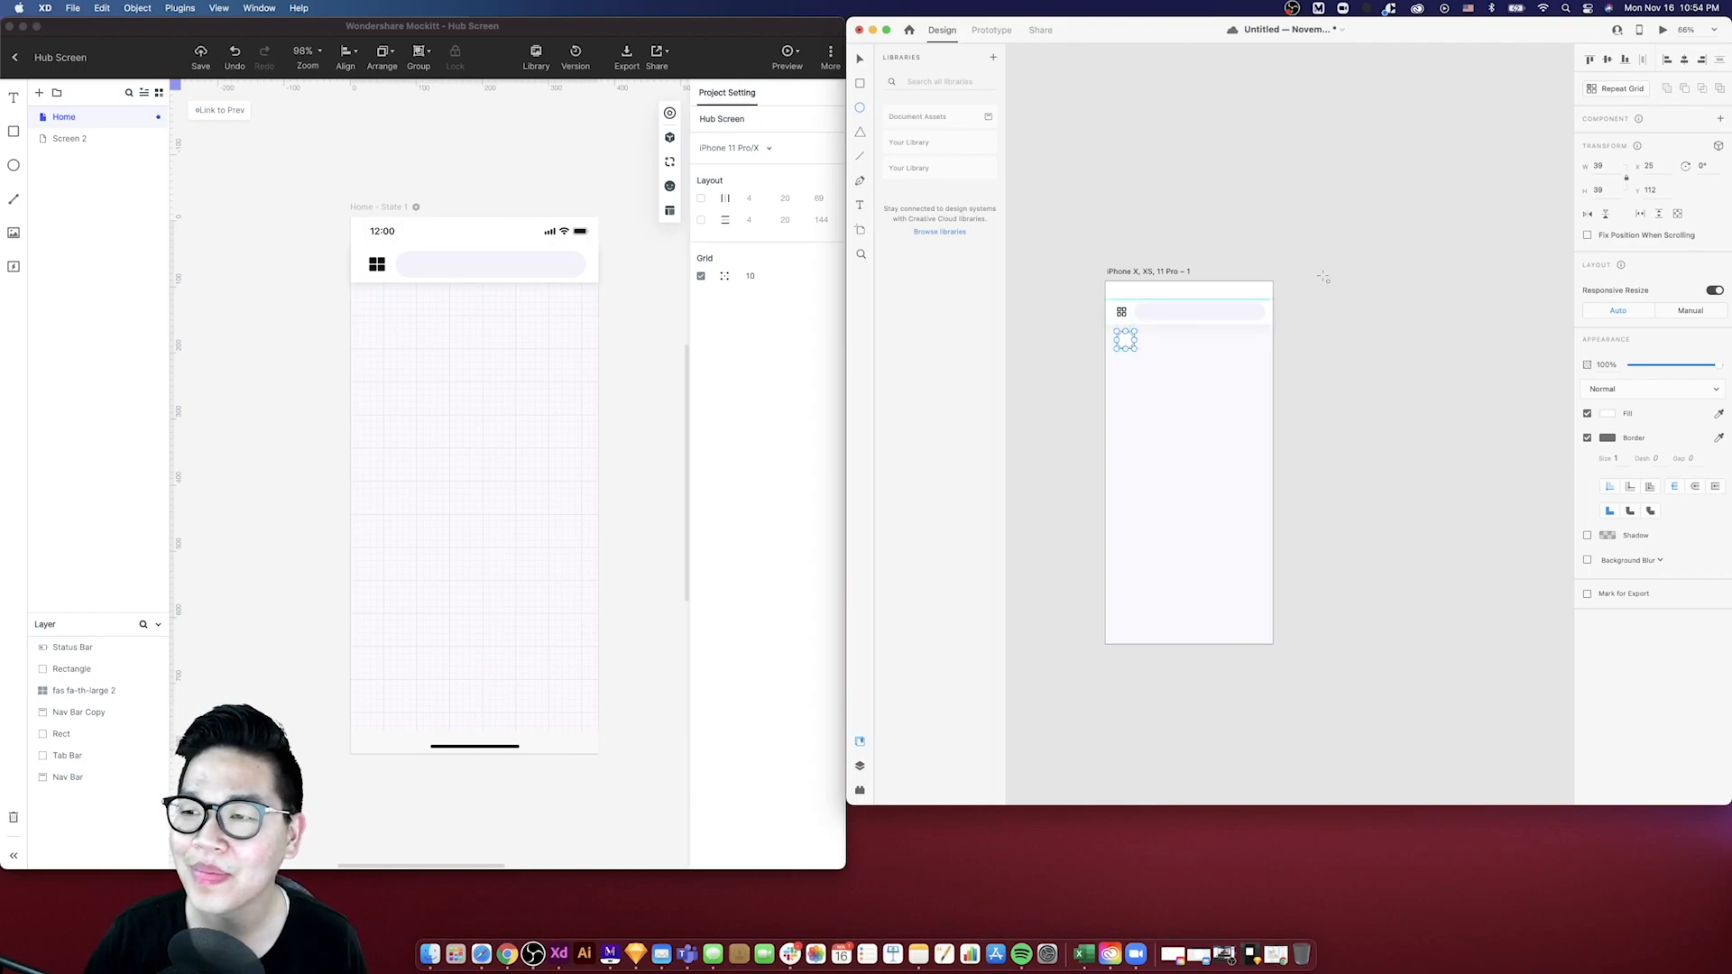
click(1600, 190)
text(40)
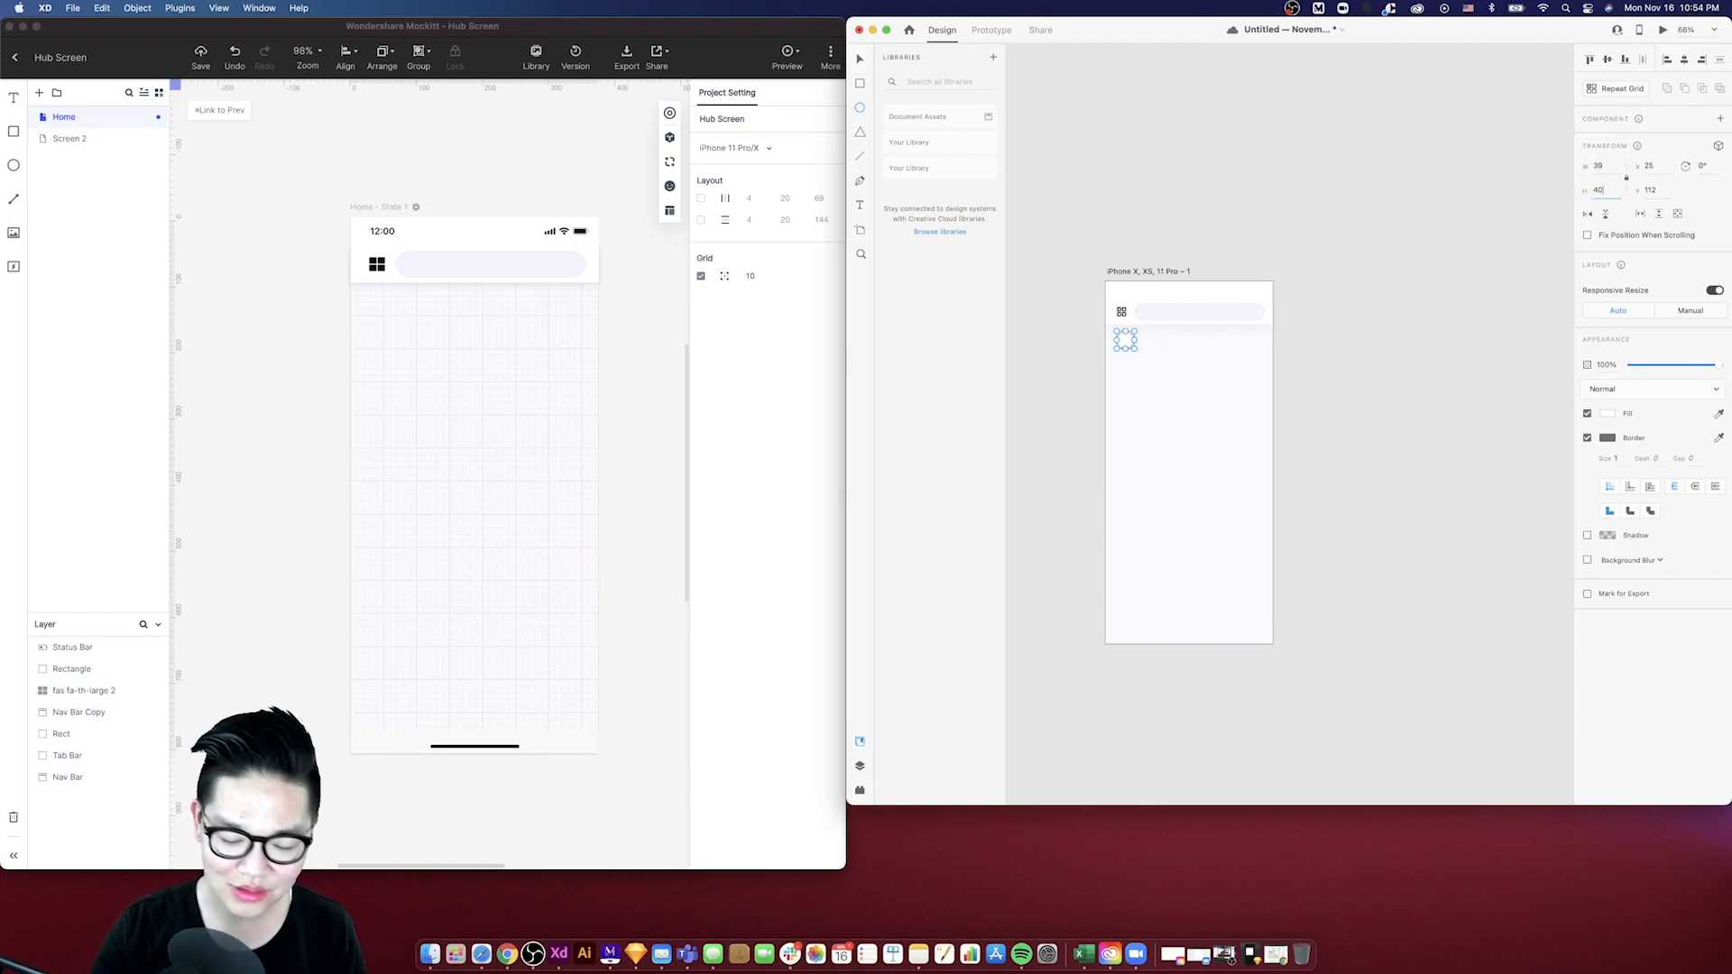
key(Return)
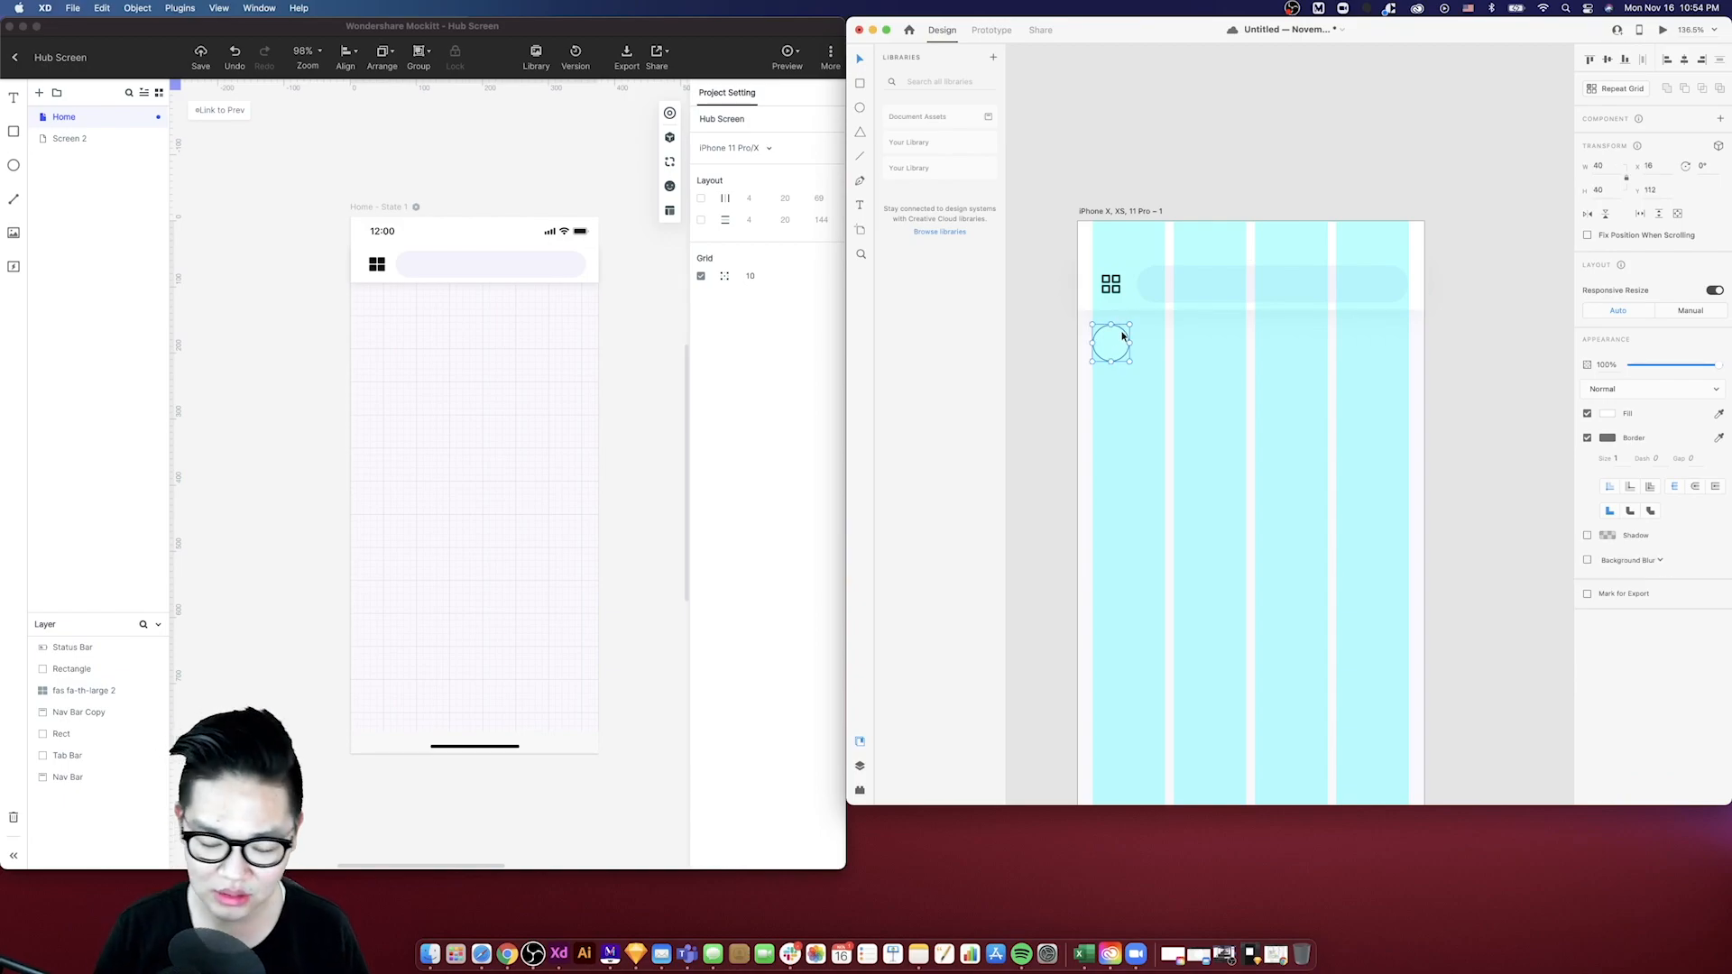
- Nudge the circle slightly downward and deselect it
key(shift+Down)
key(Up)
key(Up)
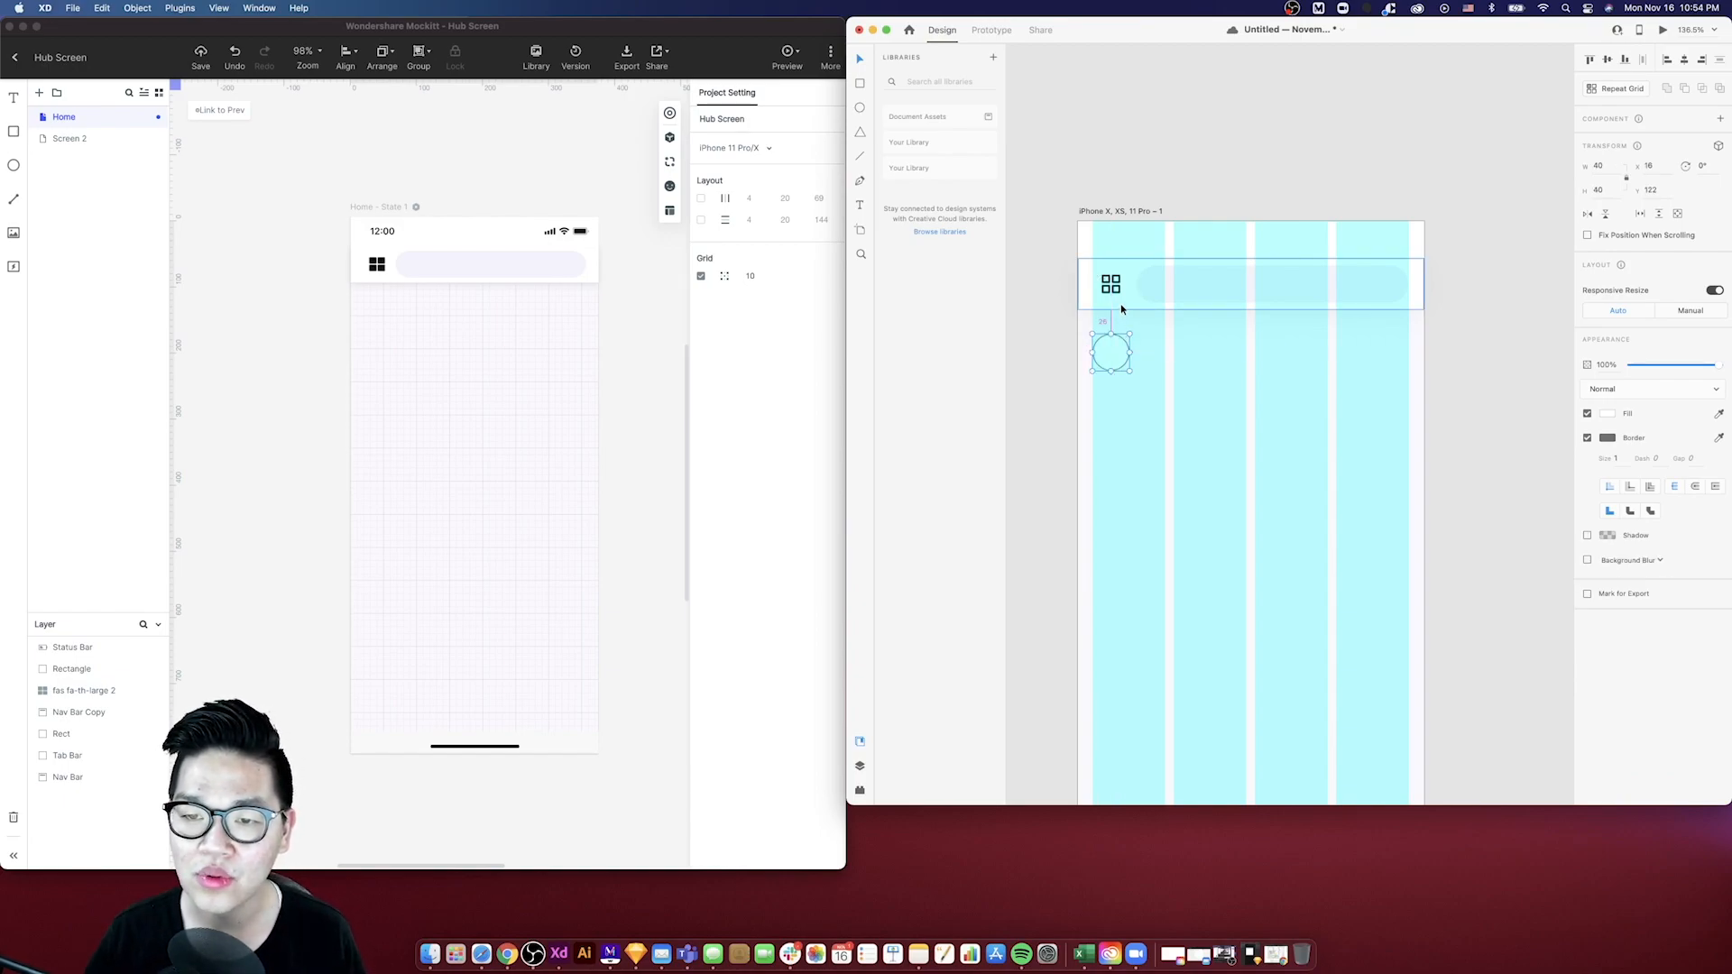
key(Escape)
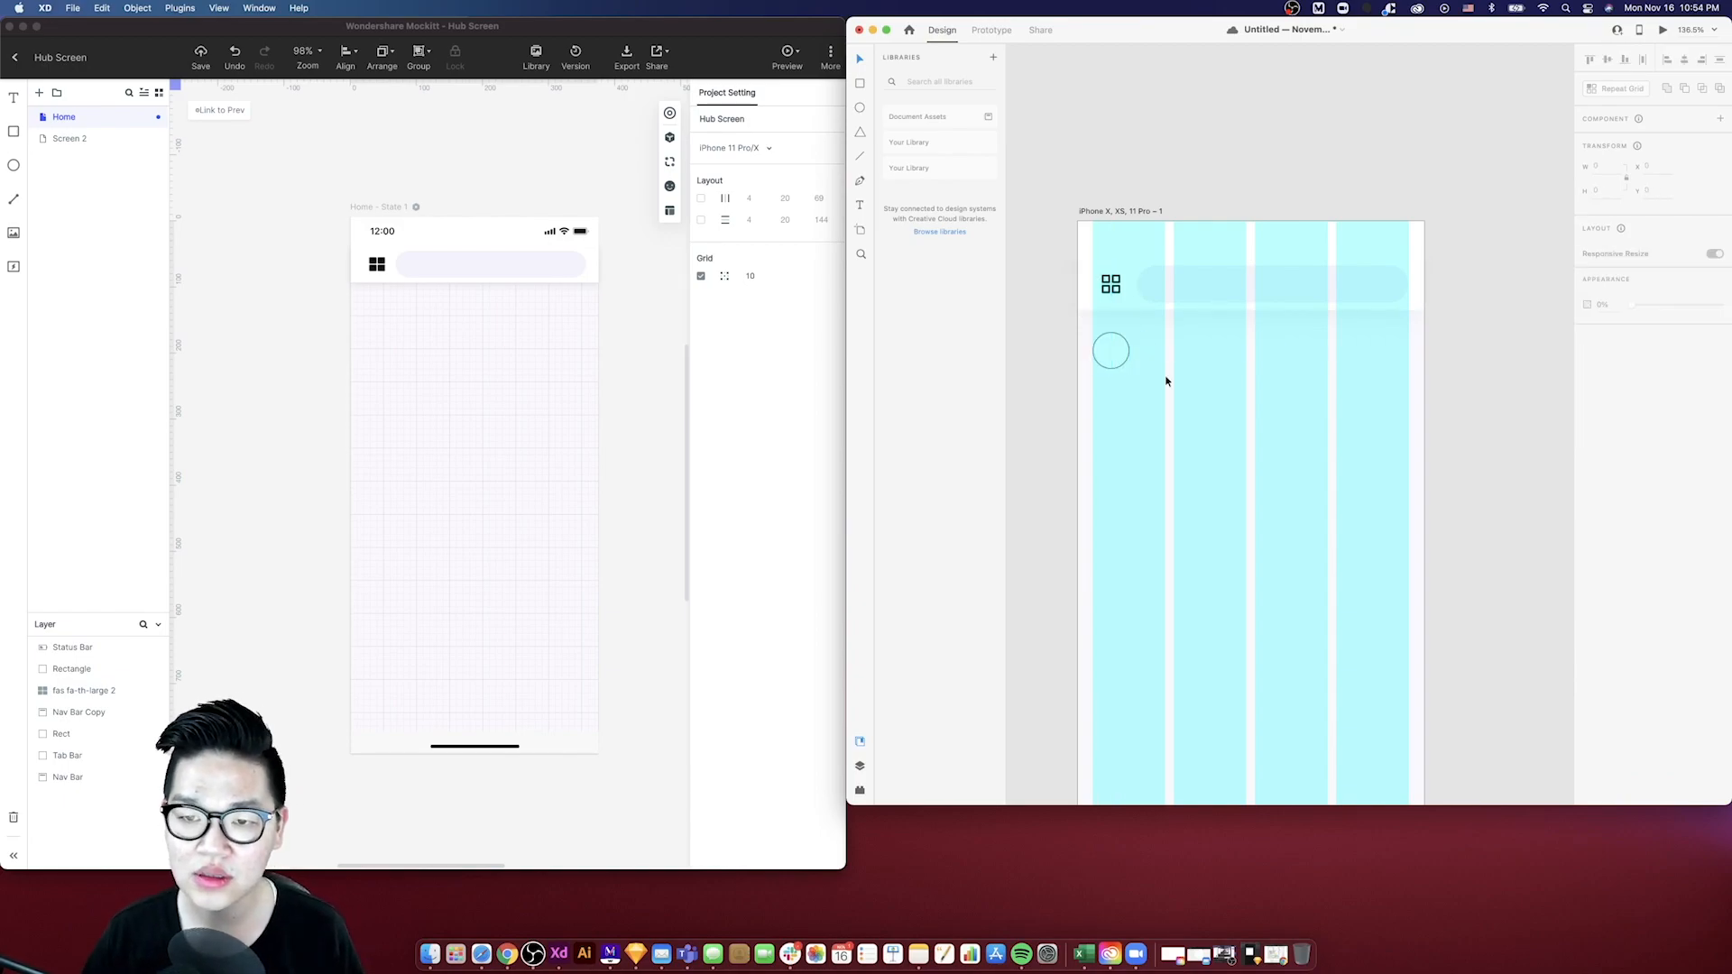
key(super+0)
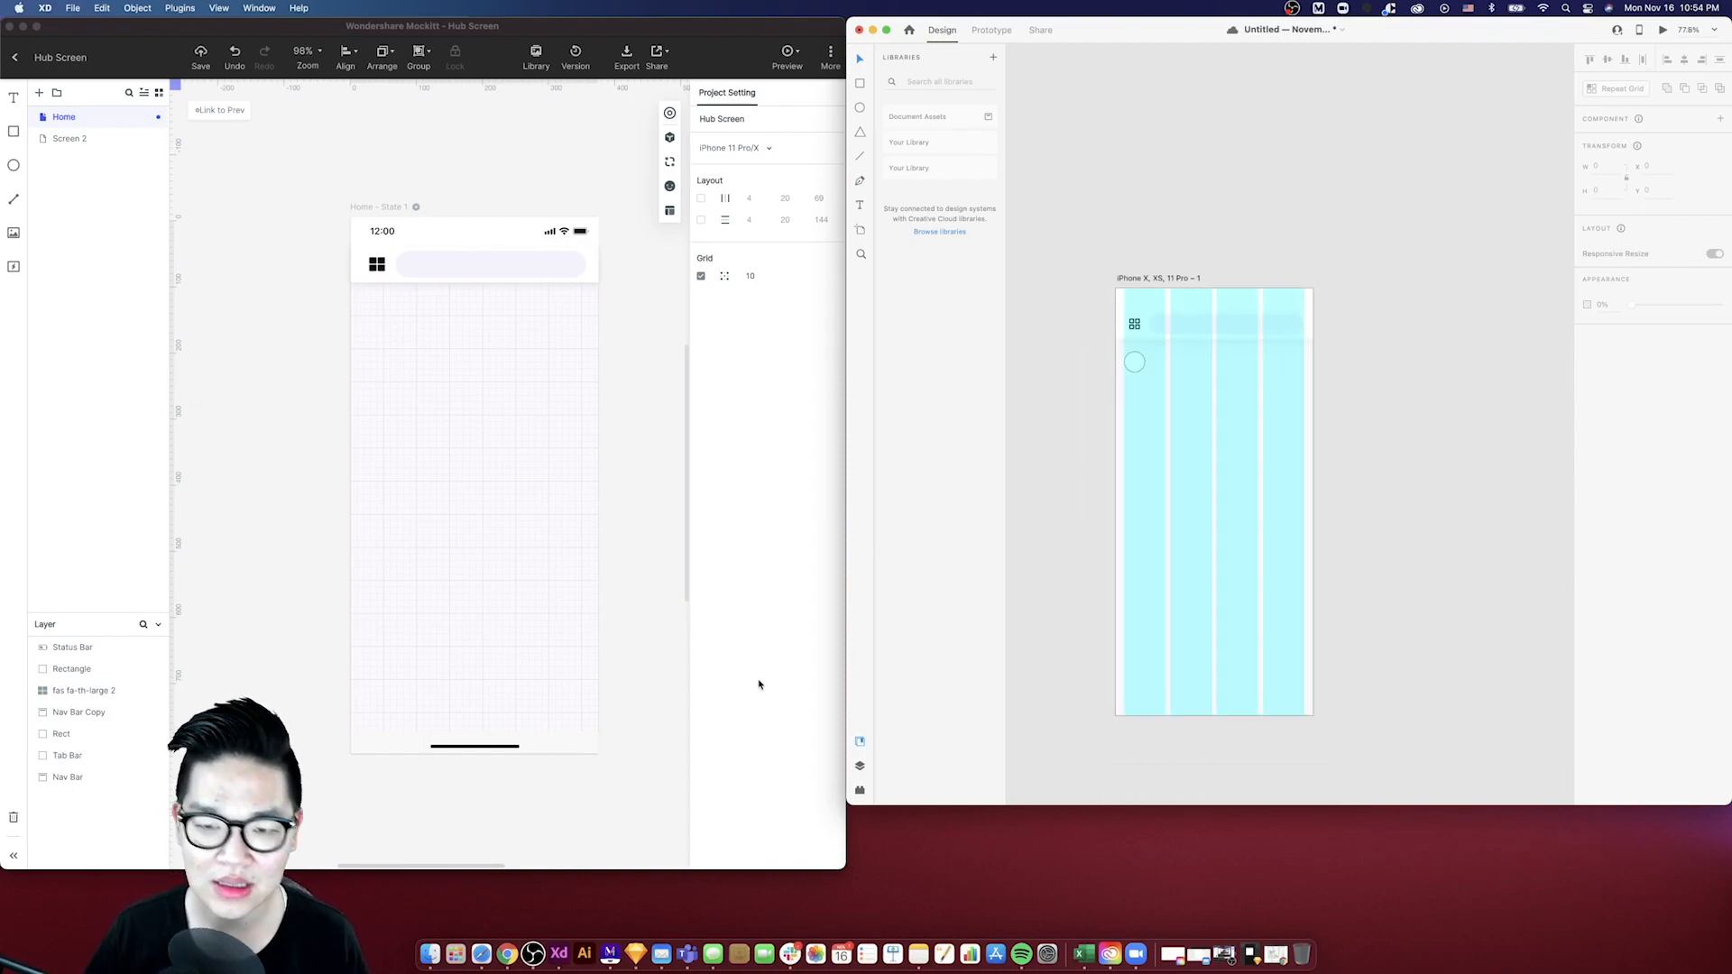
- Remove the border from the circle
click(1139, 364)
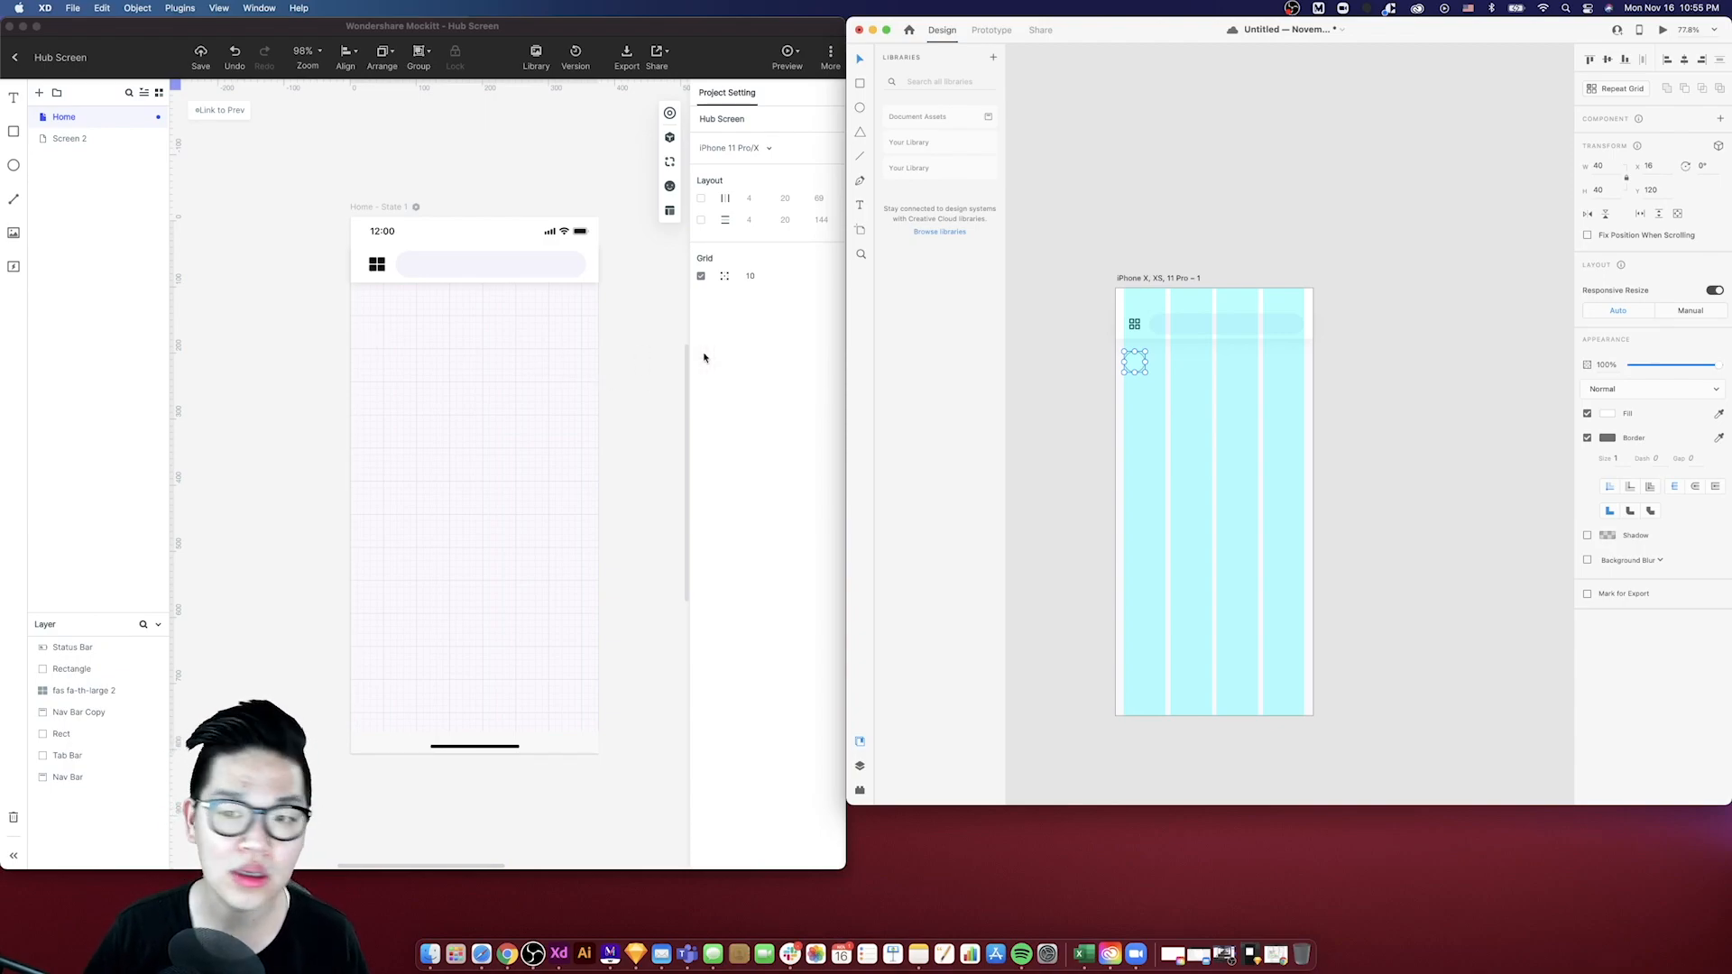
click(1587, 439)
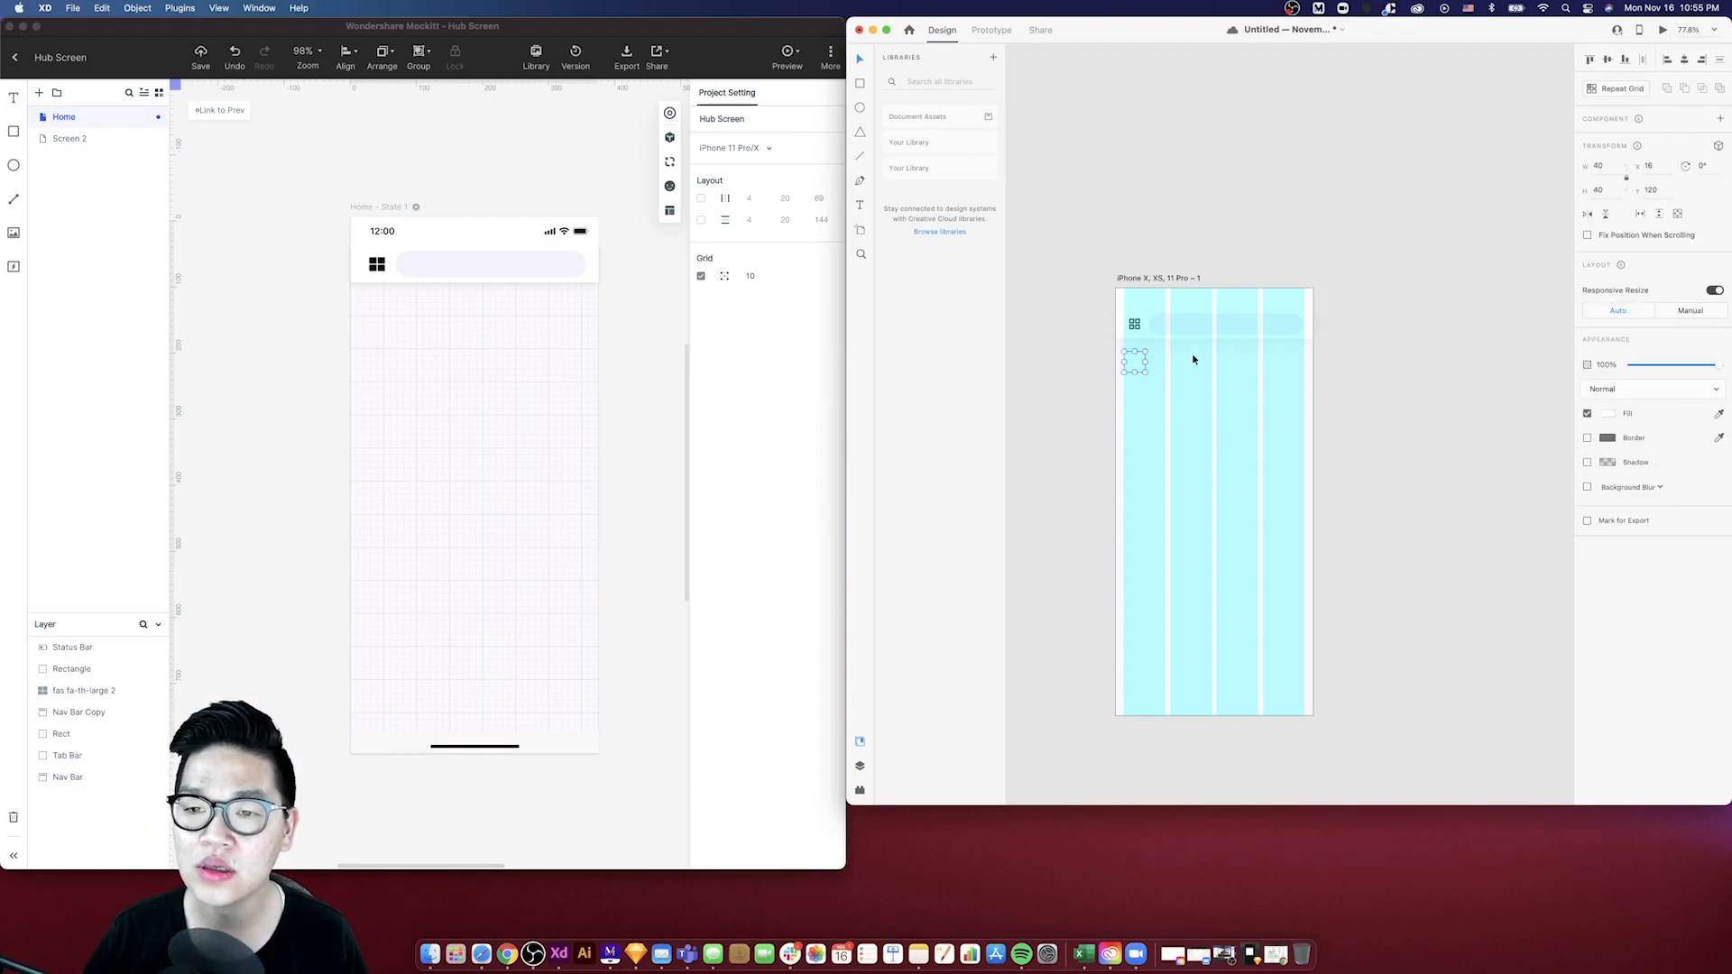
click(1096, 294)
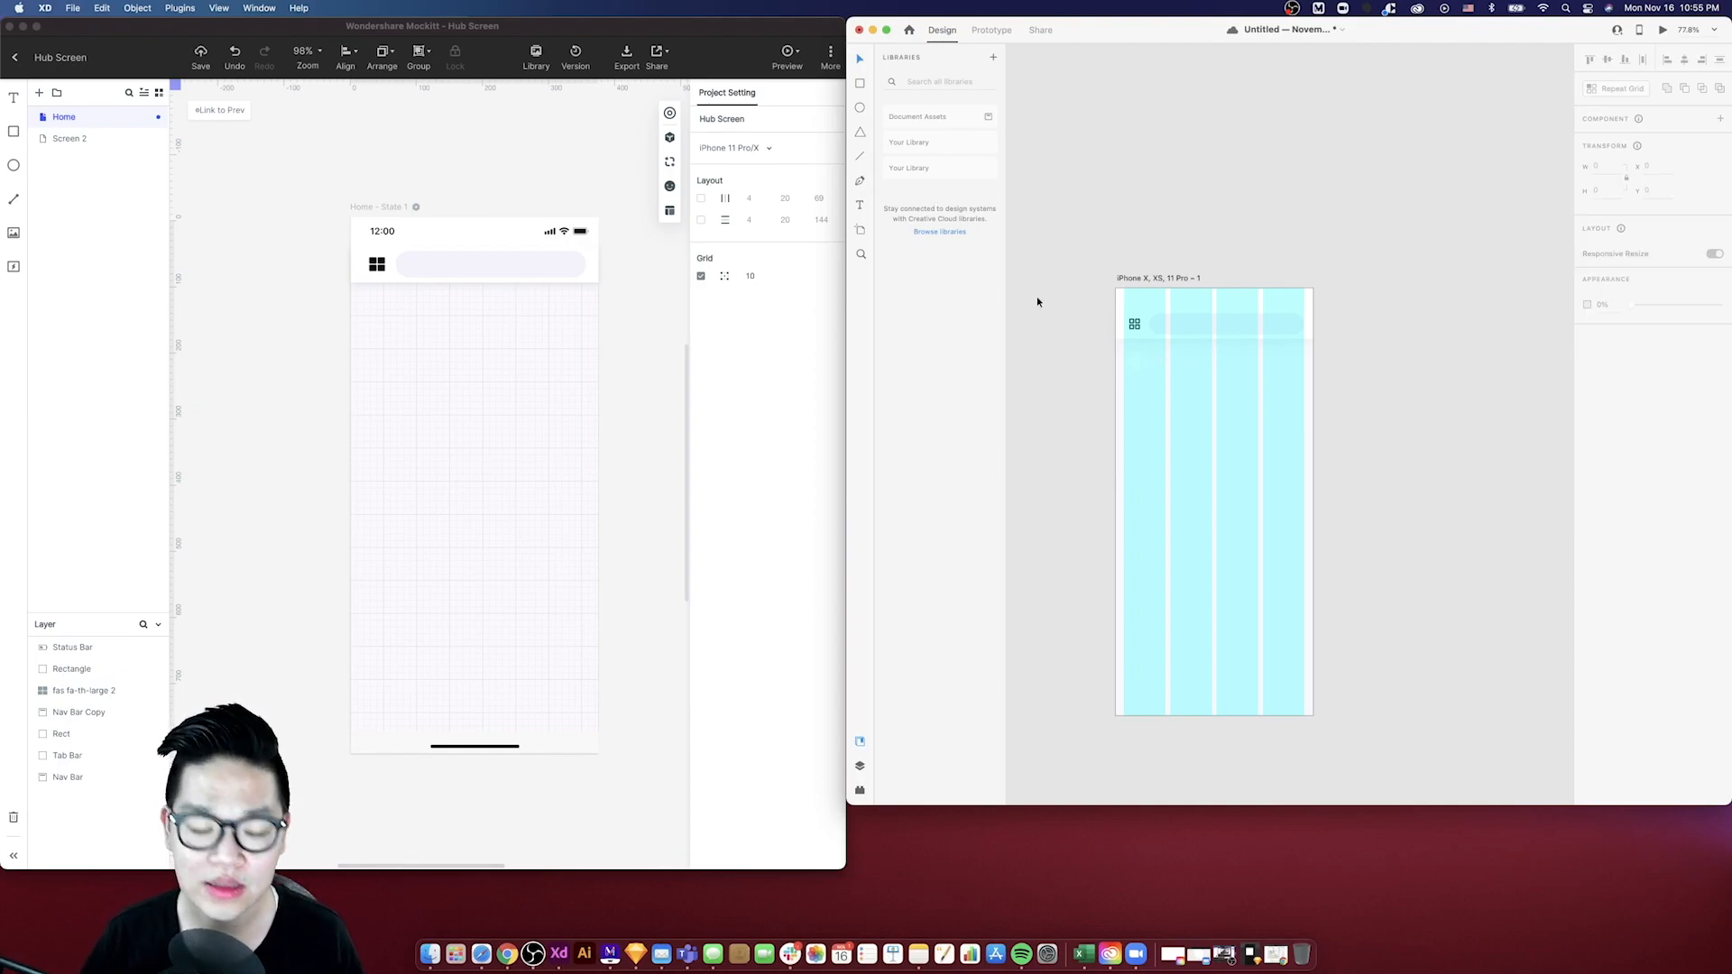
- Create a text box beside the circle and duplicate it directly below
drag(1155, 356, 1234, 373)
scroll(1173, 365, up, 3)
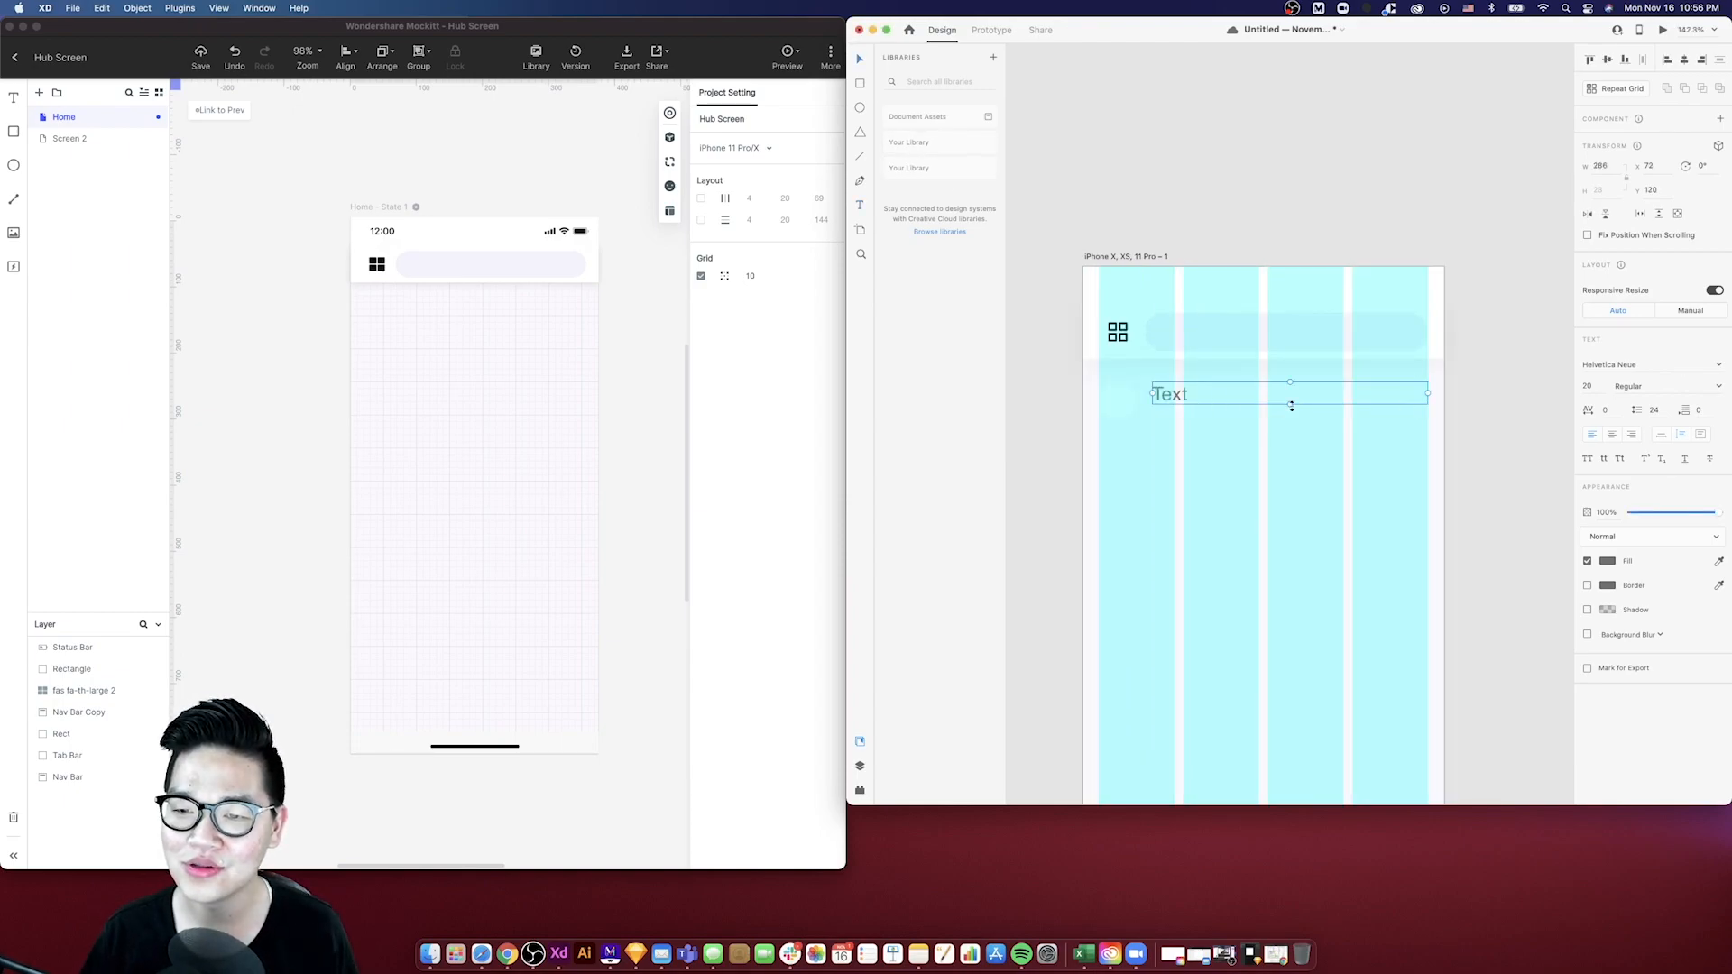
scroll(1215, 404, left, 1)
scroll(1272, 413, left, 5)
drag(1258, 406, 1256, 429)
click(1260, 403)
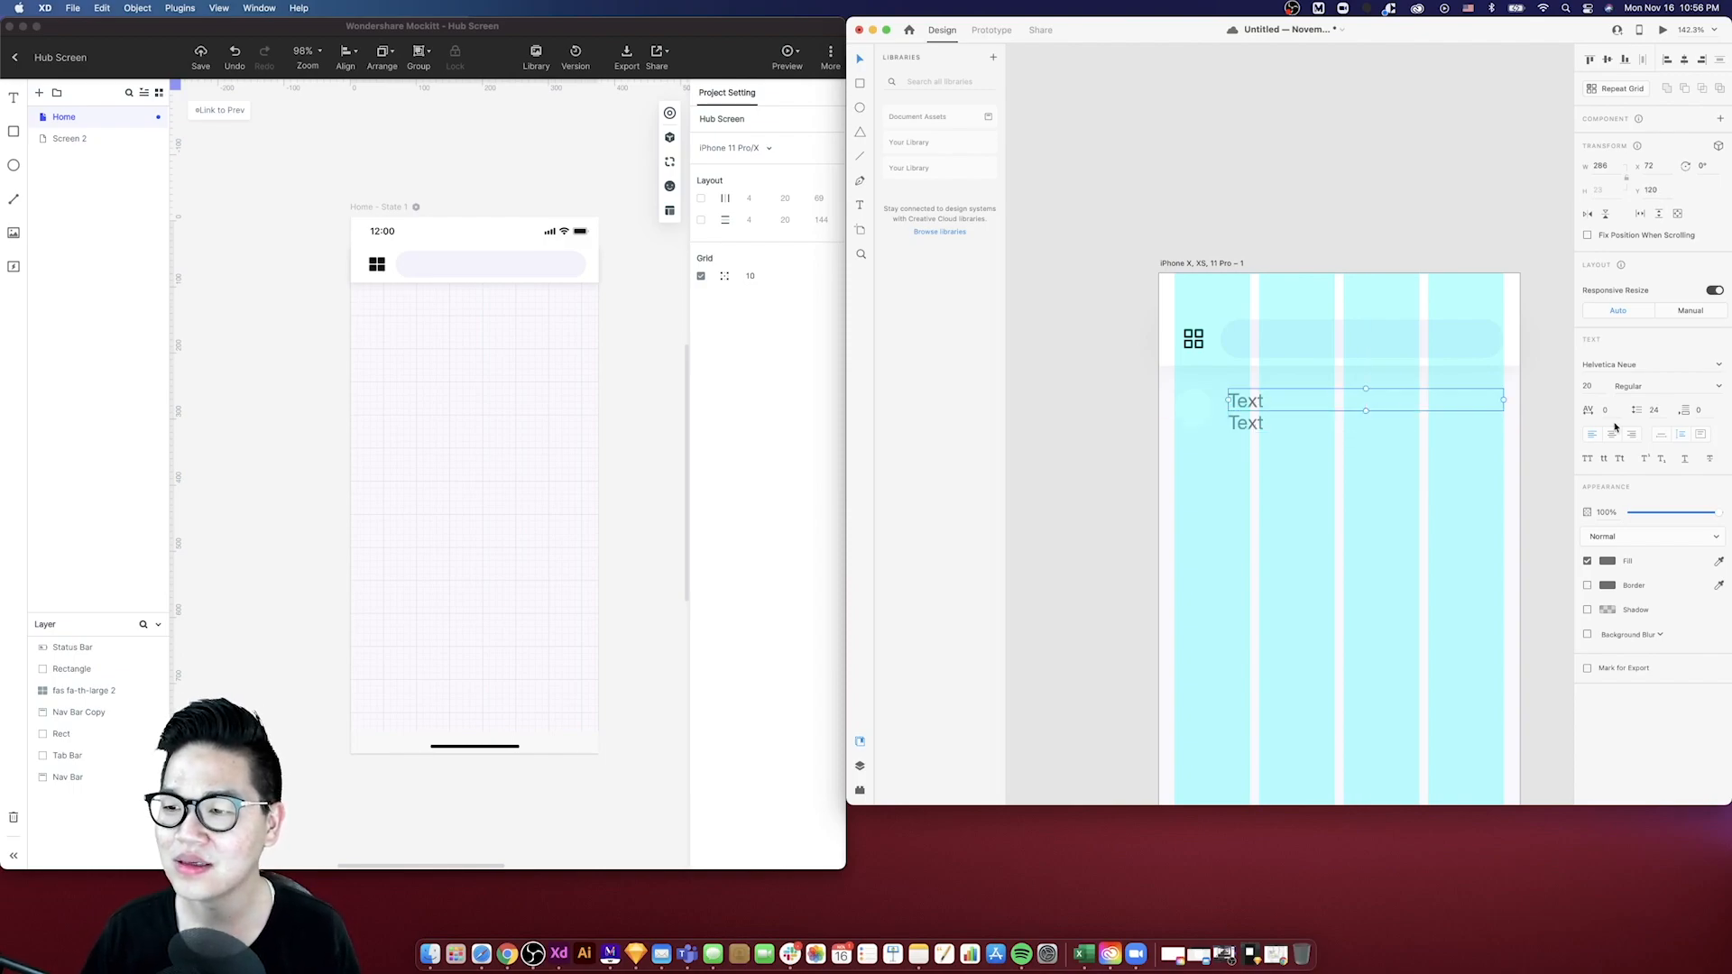
- Set the upper text's font size to 16
click(1602, 388)
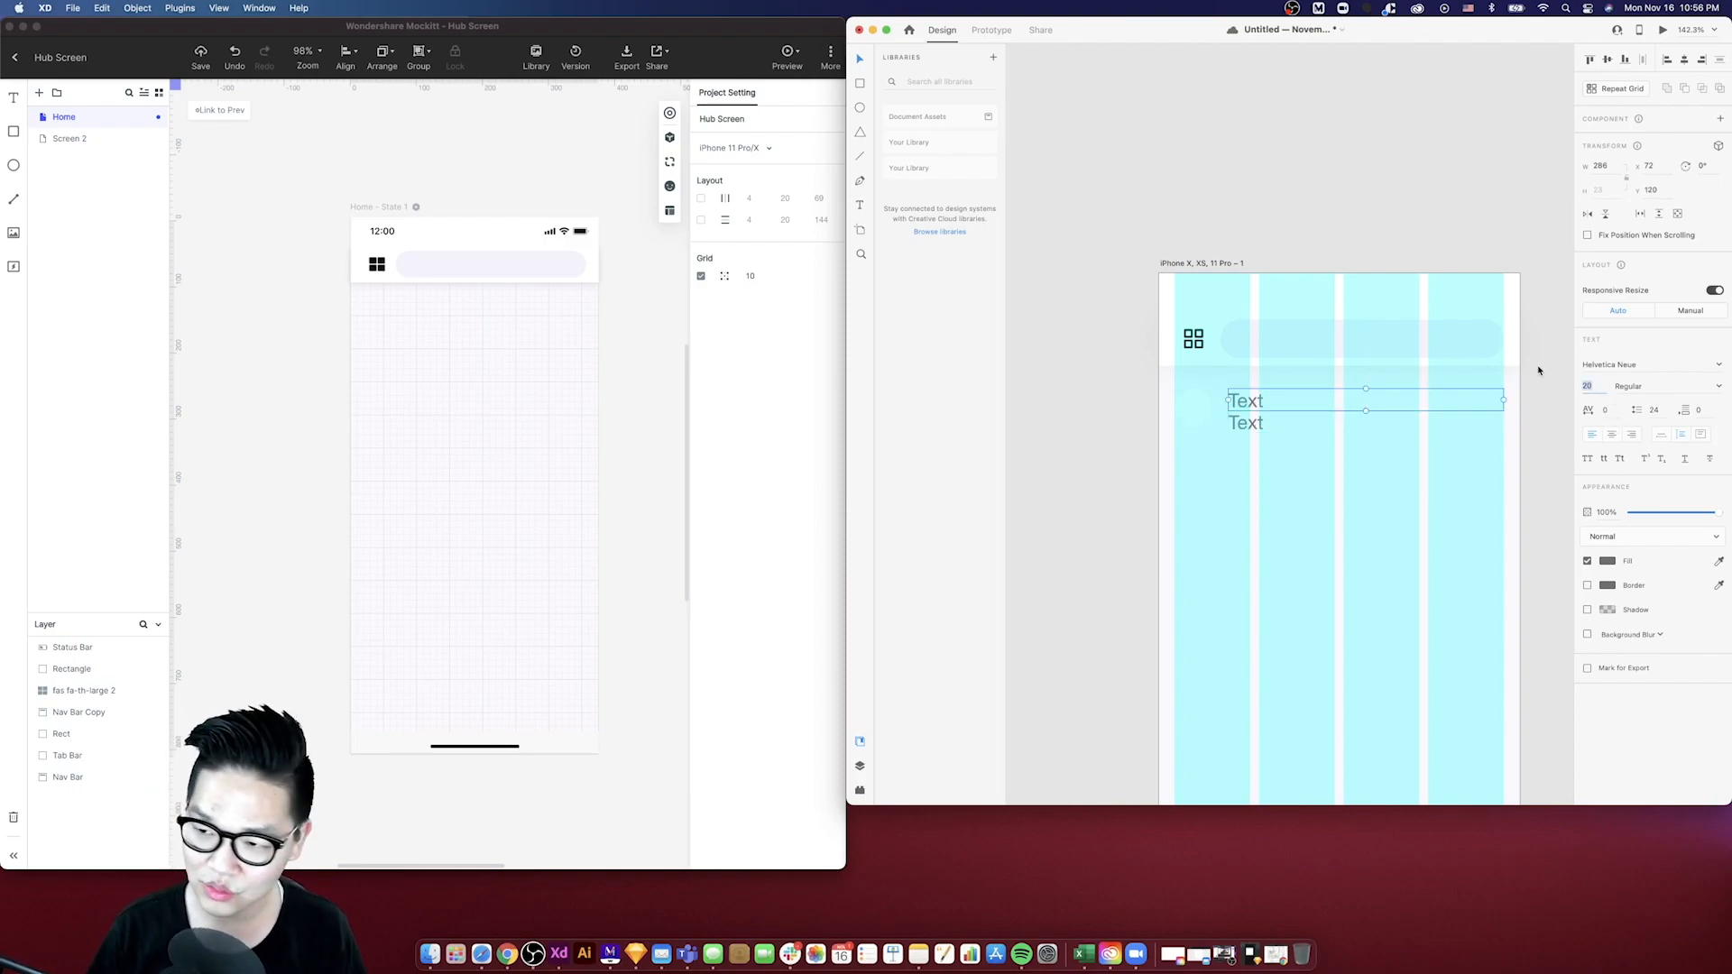
text(14)
key(Return)
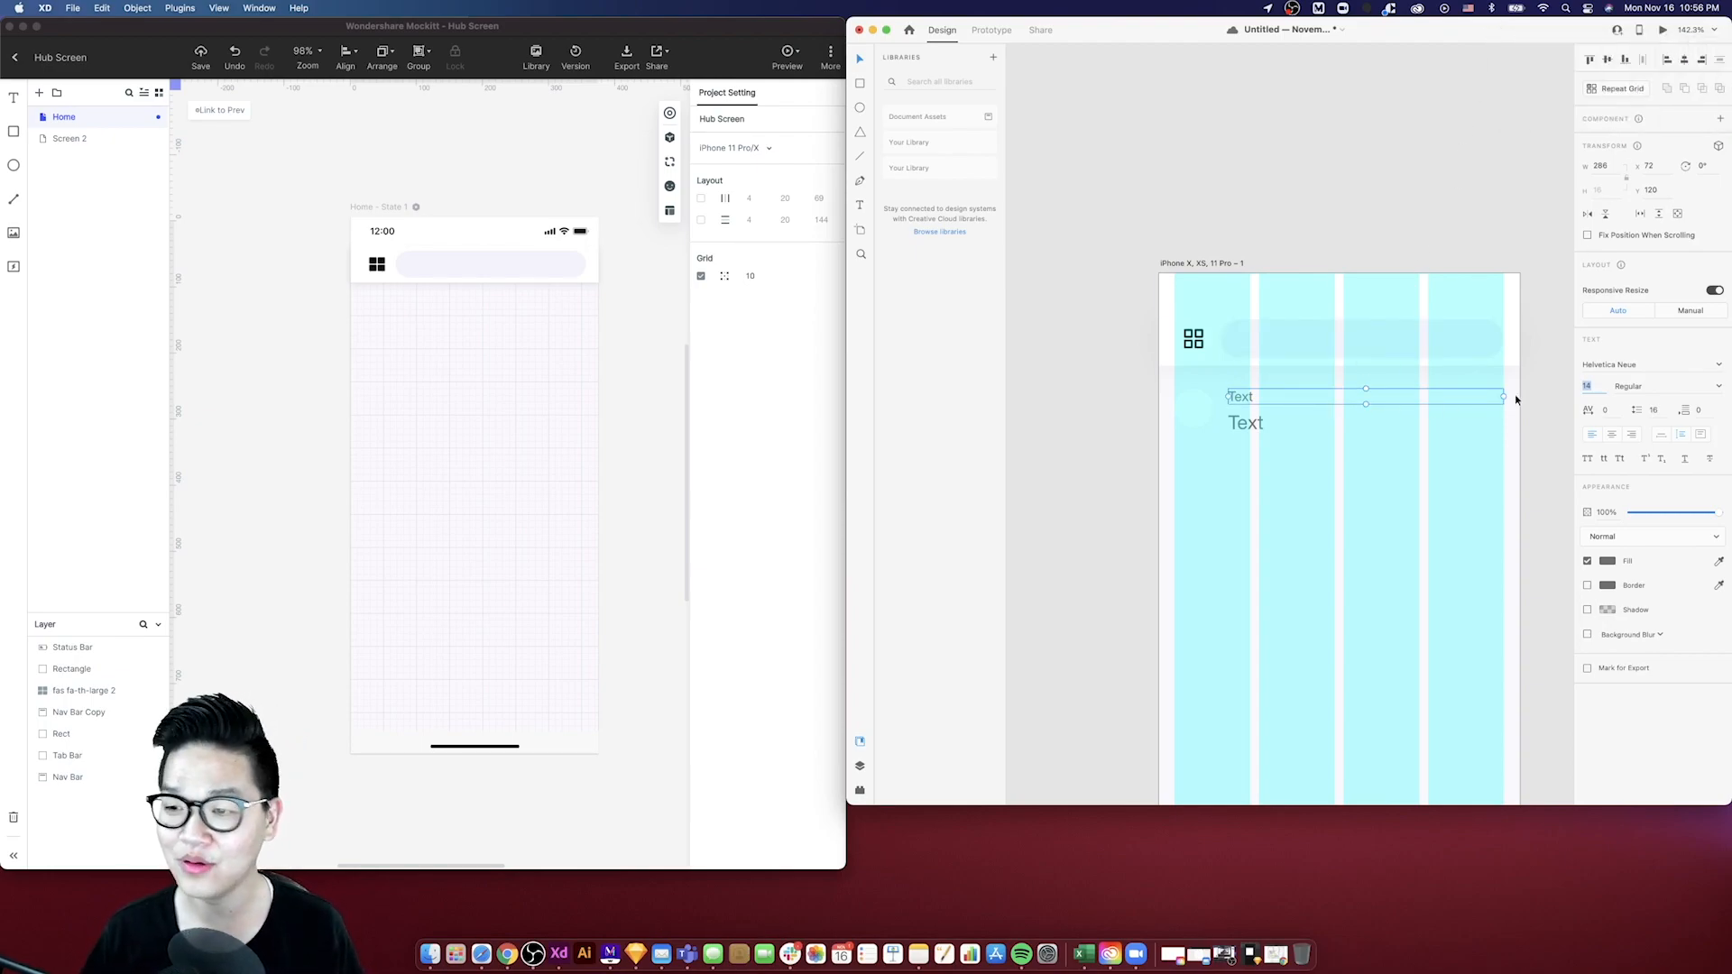
text(16)
key(Return)
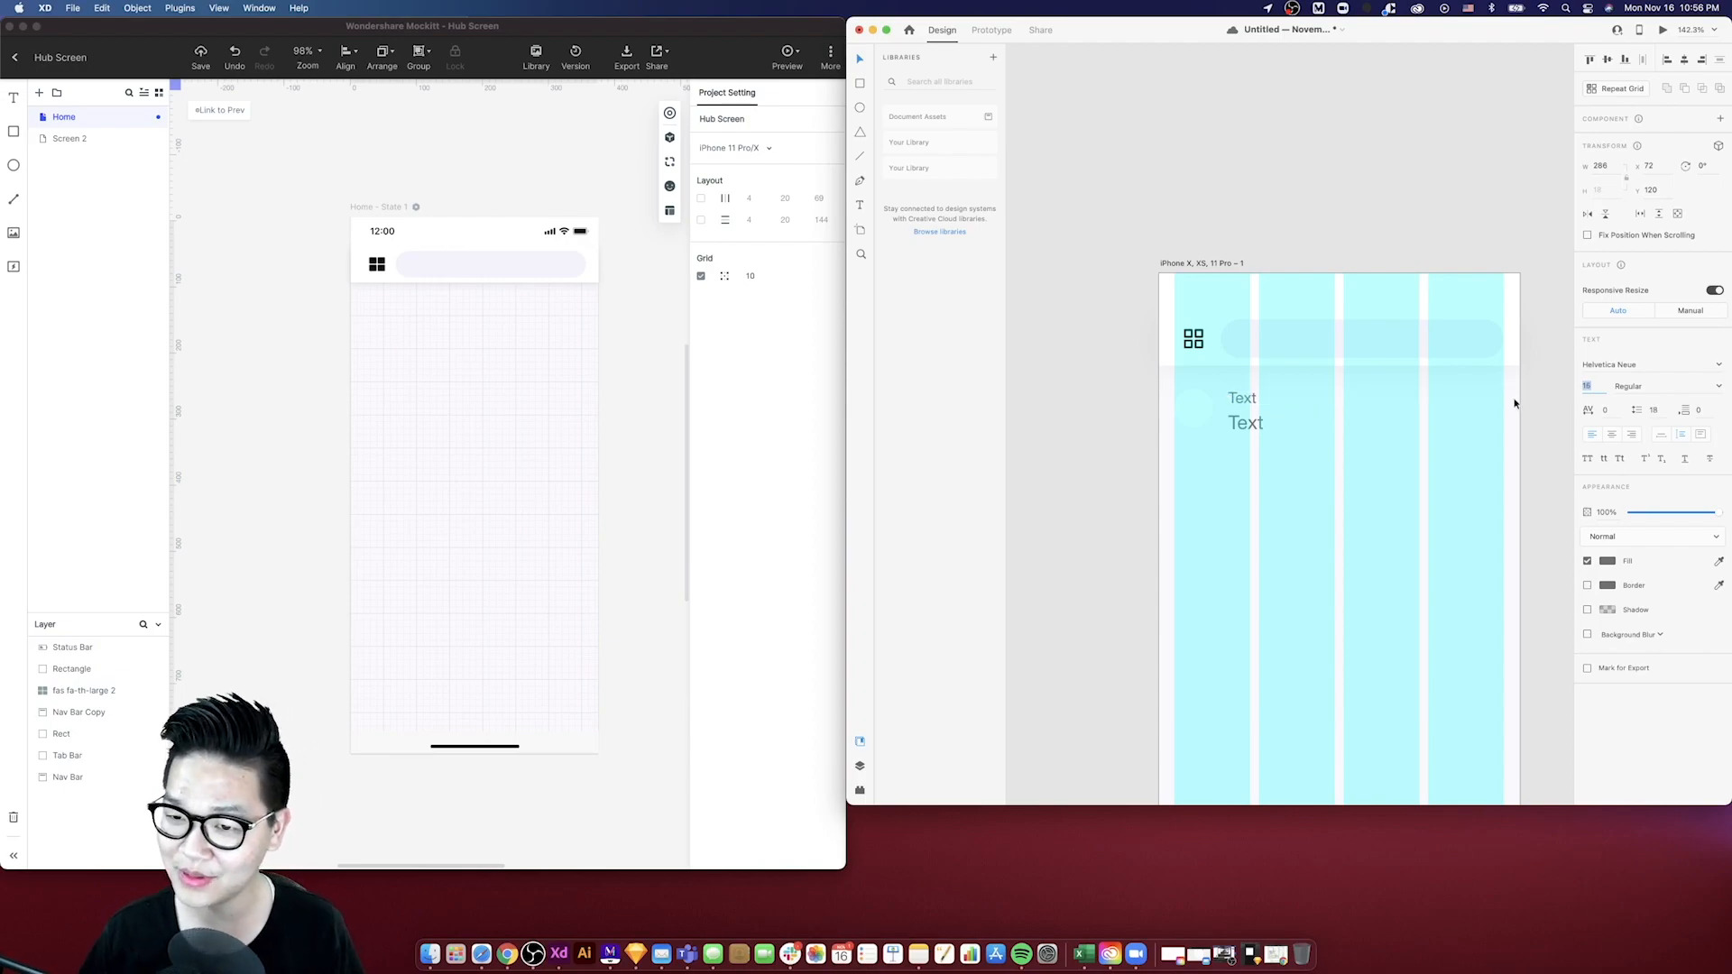
- Set the lower text's font size to 12
click(1268, 423)
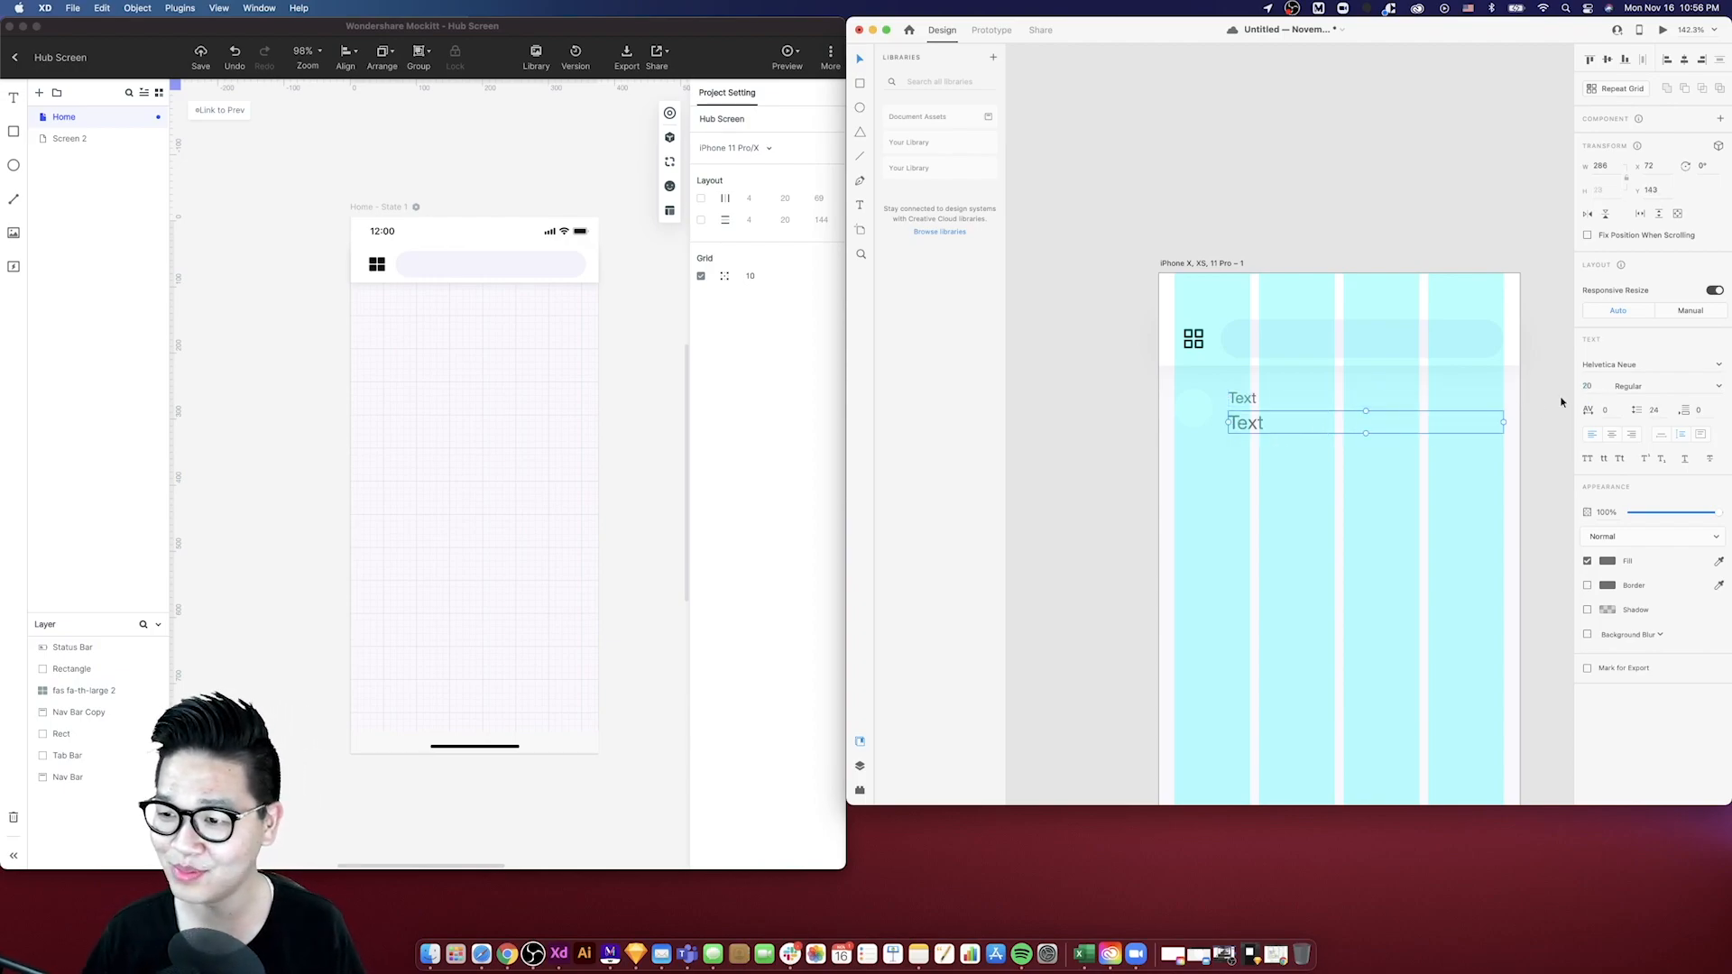
click(1594, 386)
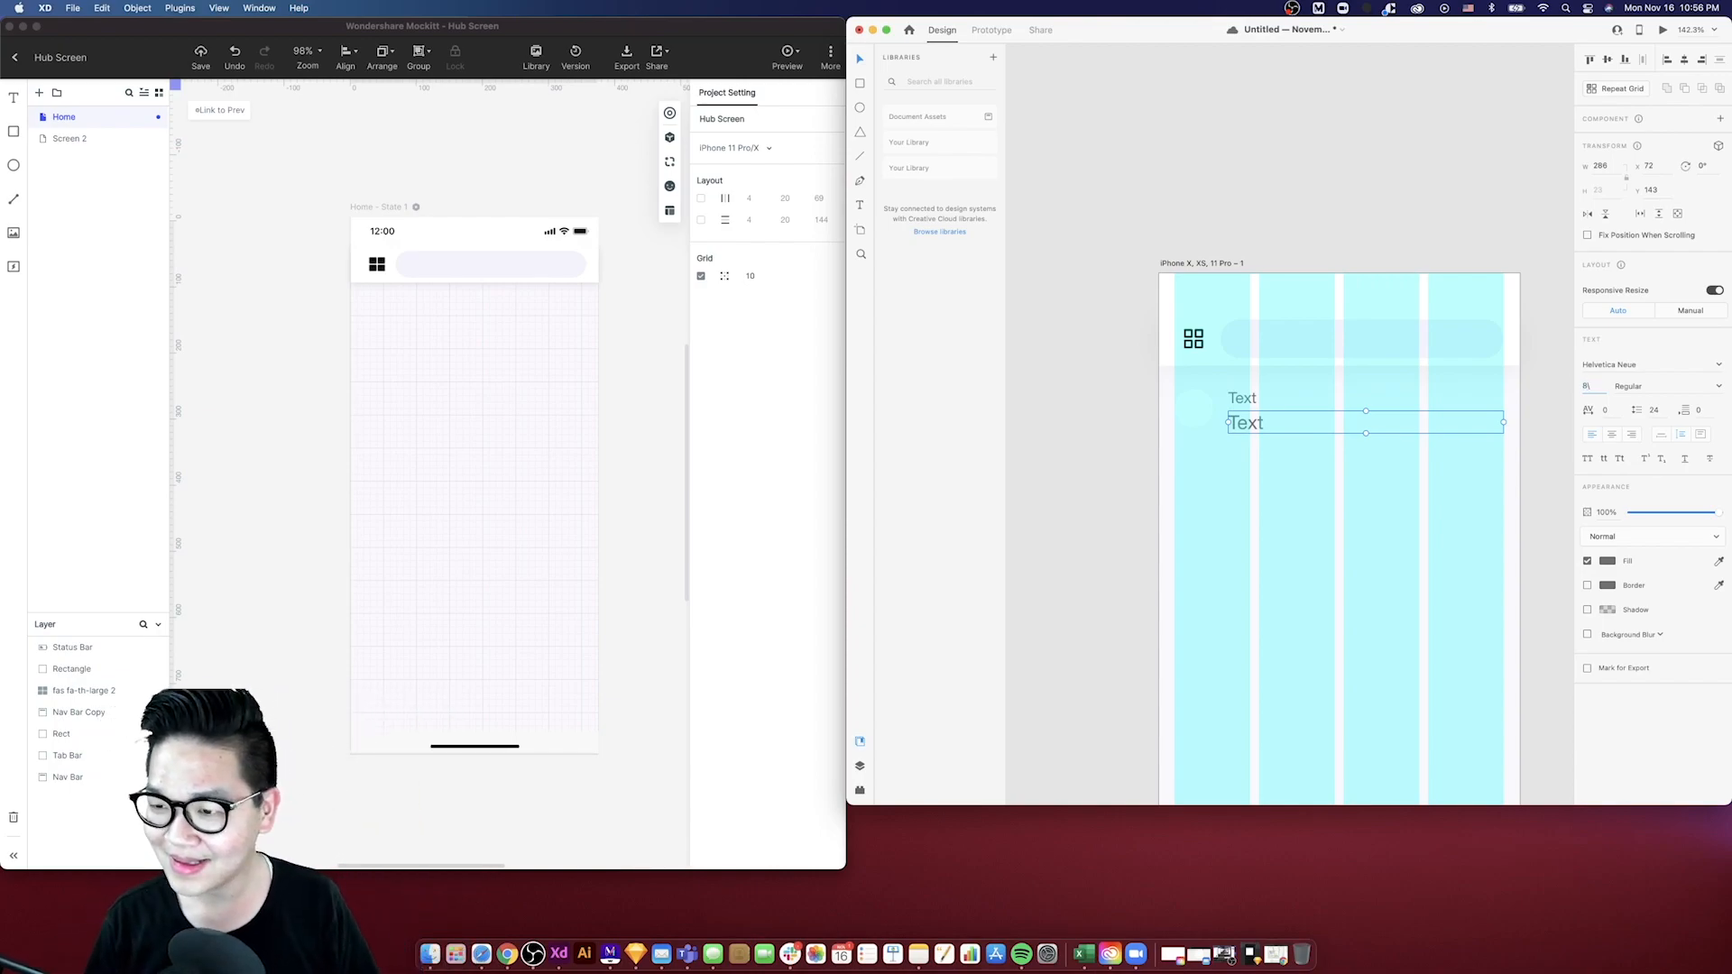
key(Return)
click(1232, 415)
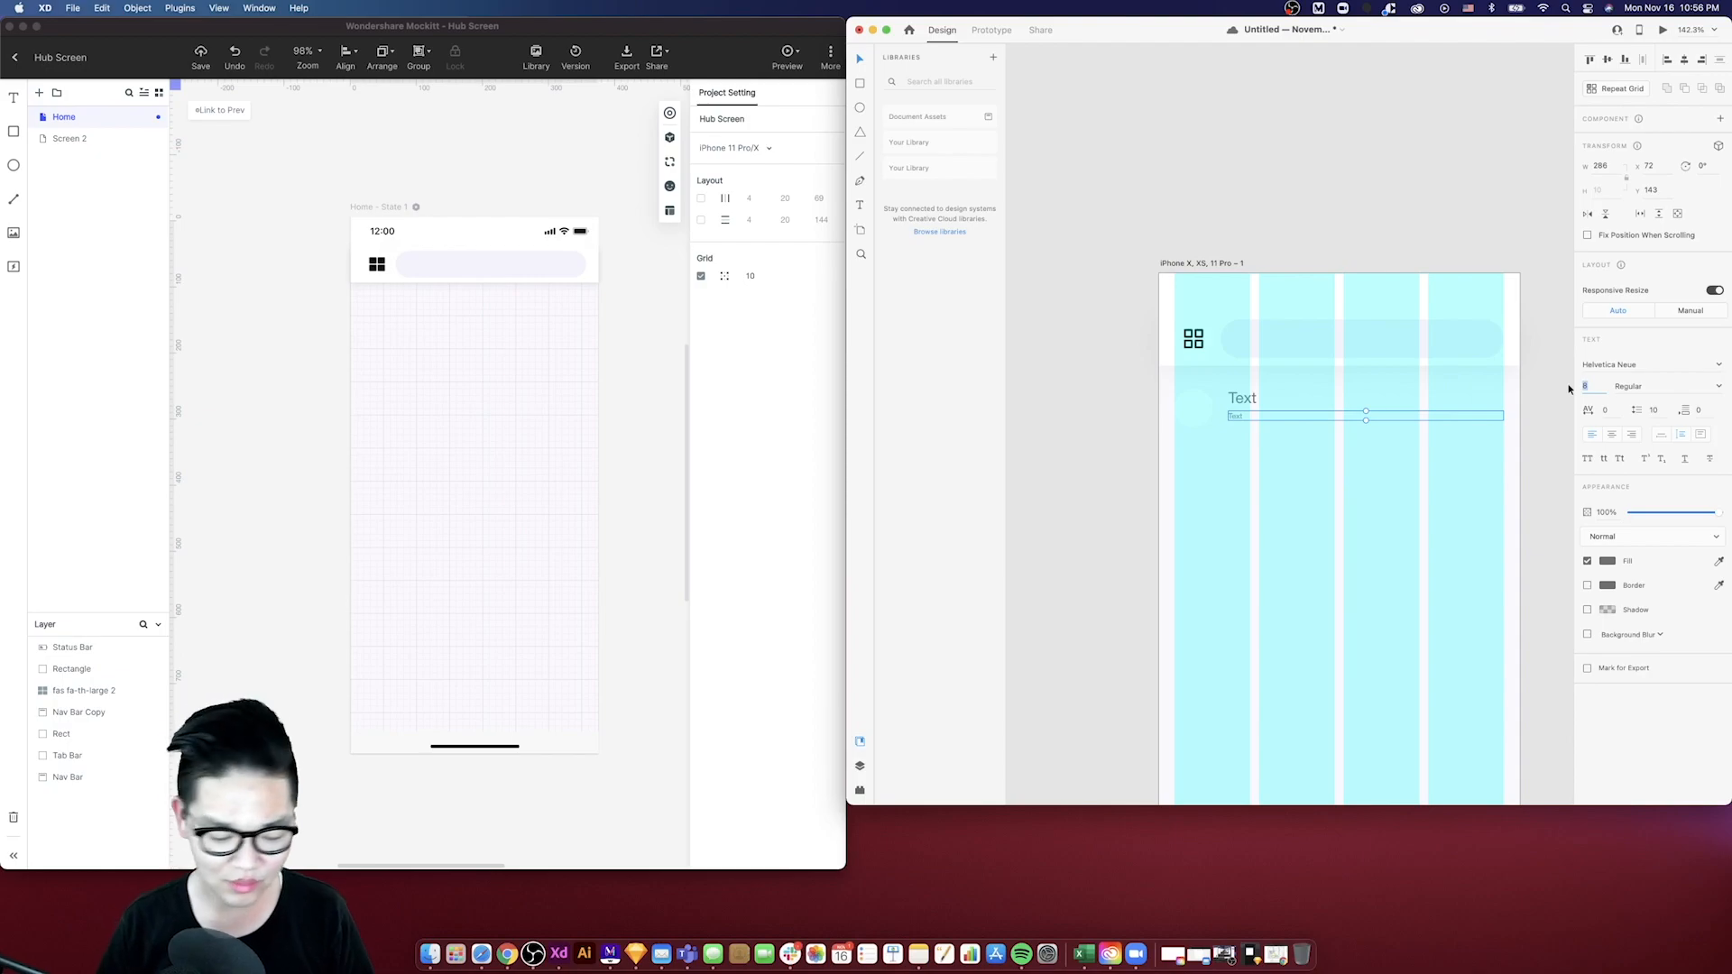
key(Return)
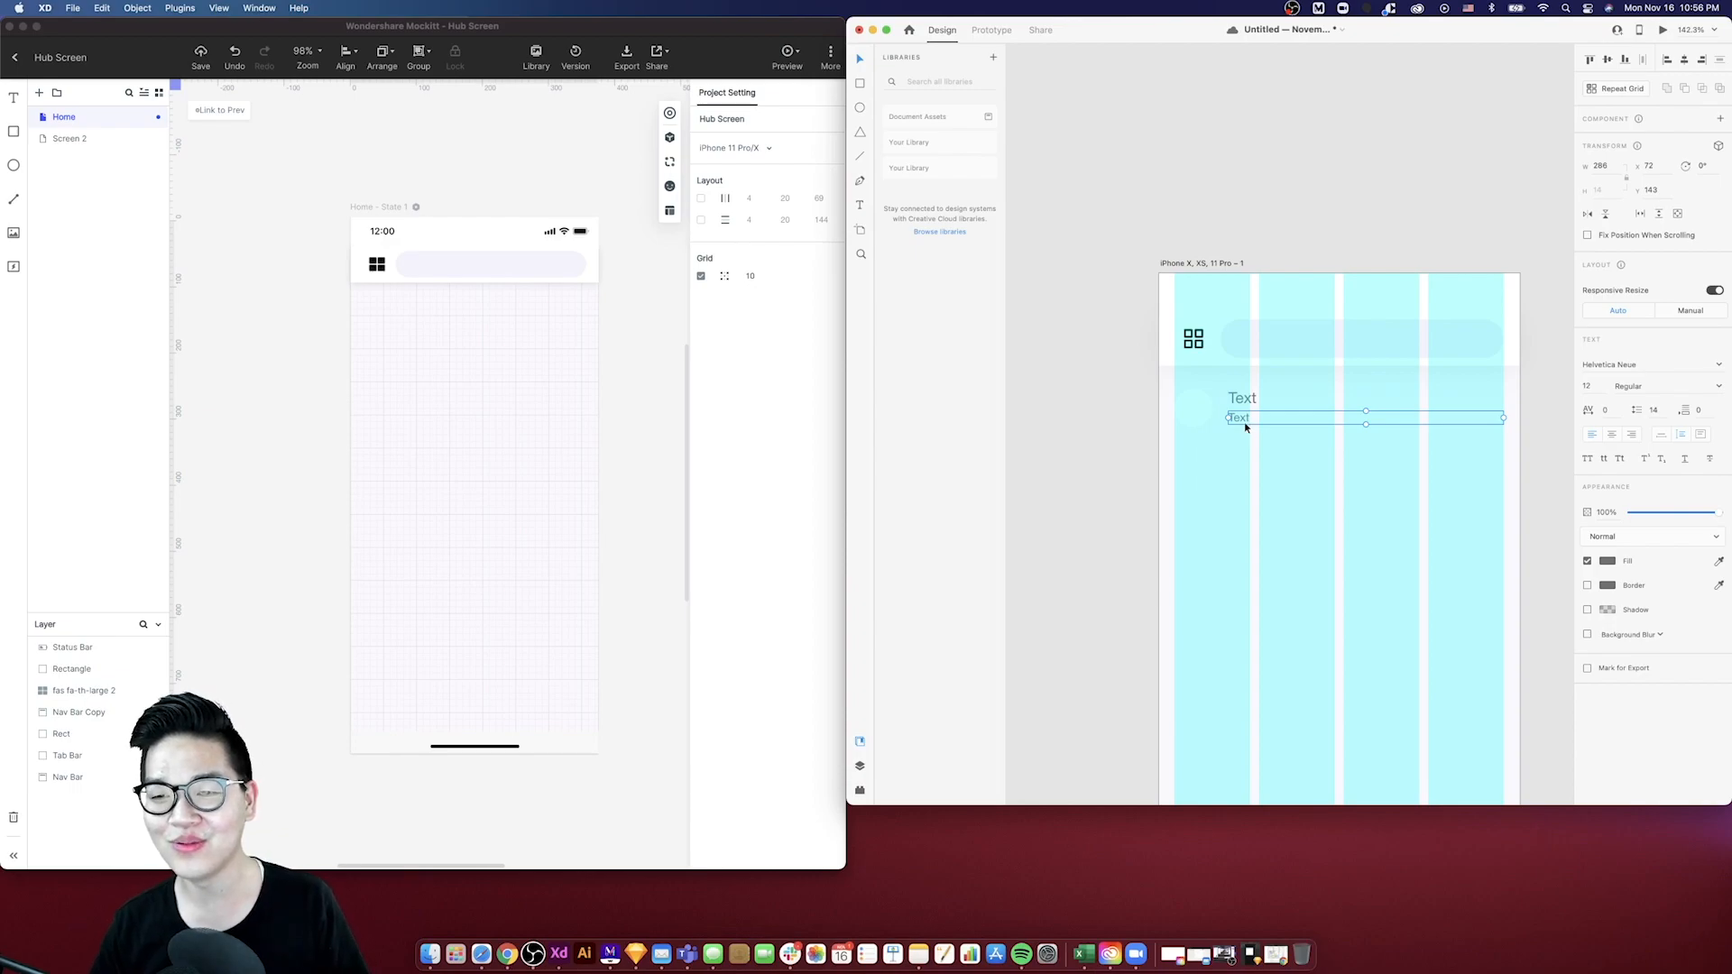
- Move the lower text slightly down and save the XD document
drag(1245, 424, 1243, 424)
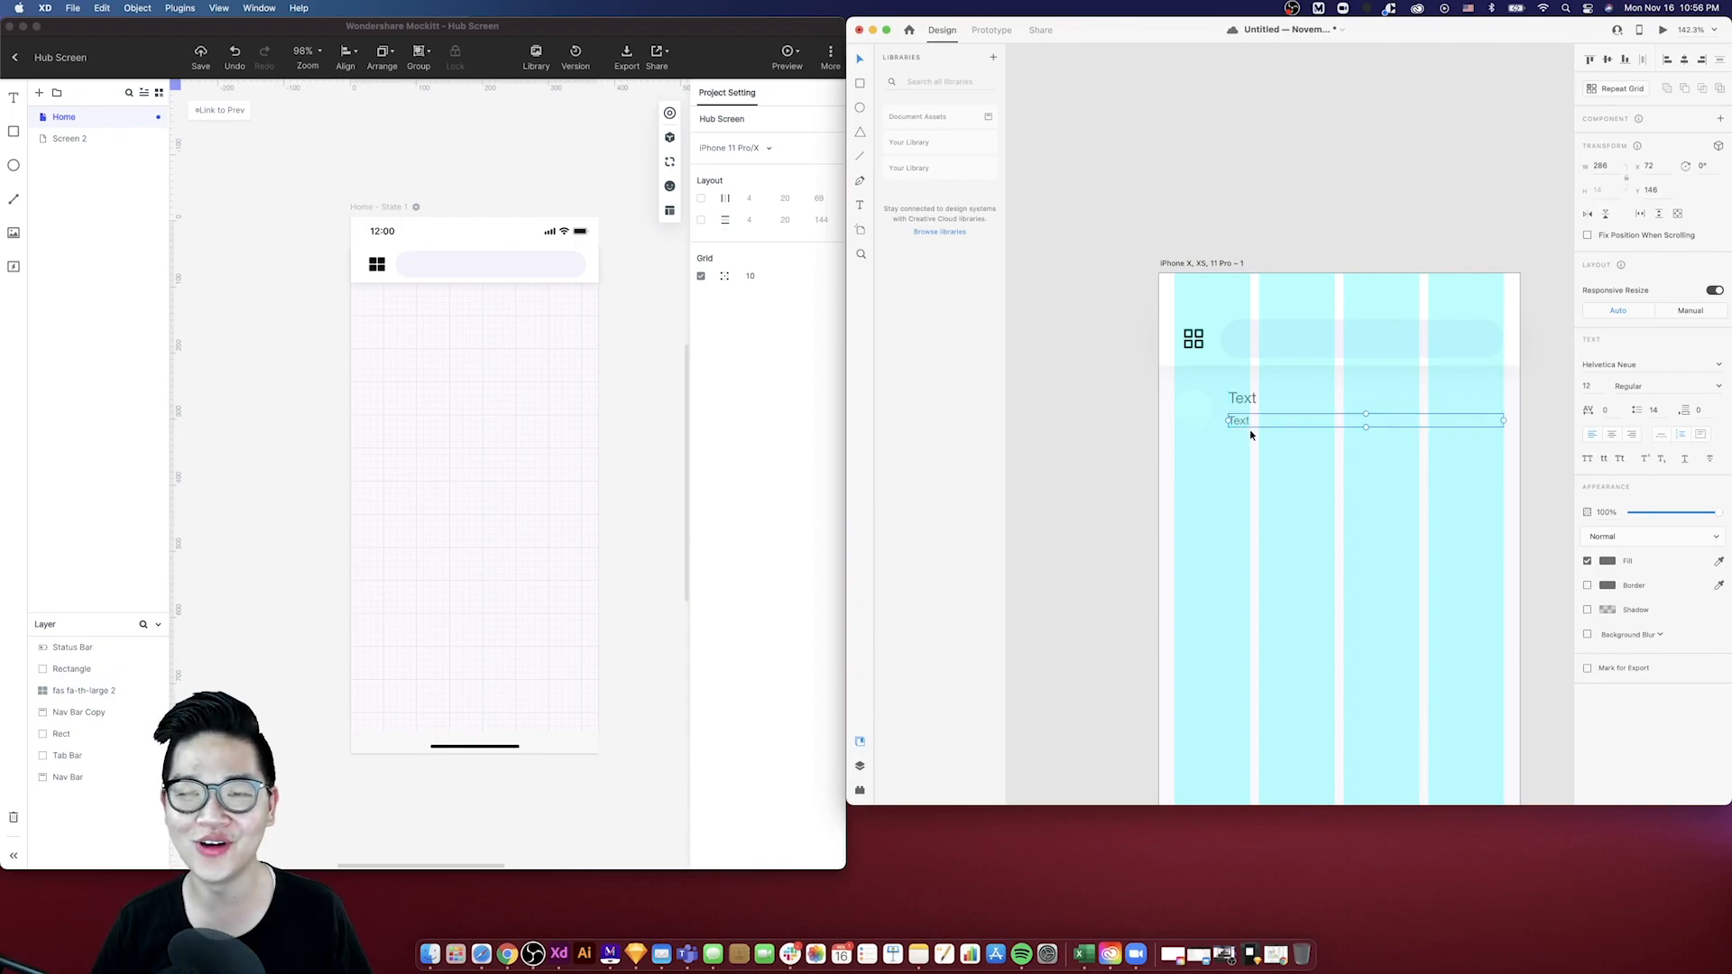
click(1249, 439)
scroll(1247, 435, down, 3)
scroll(1248, 435, right, 2)
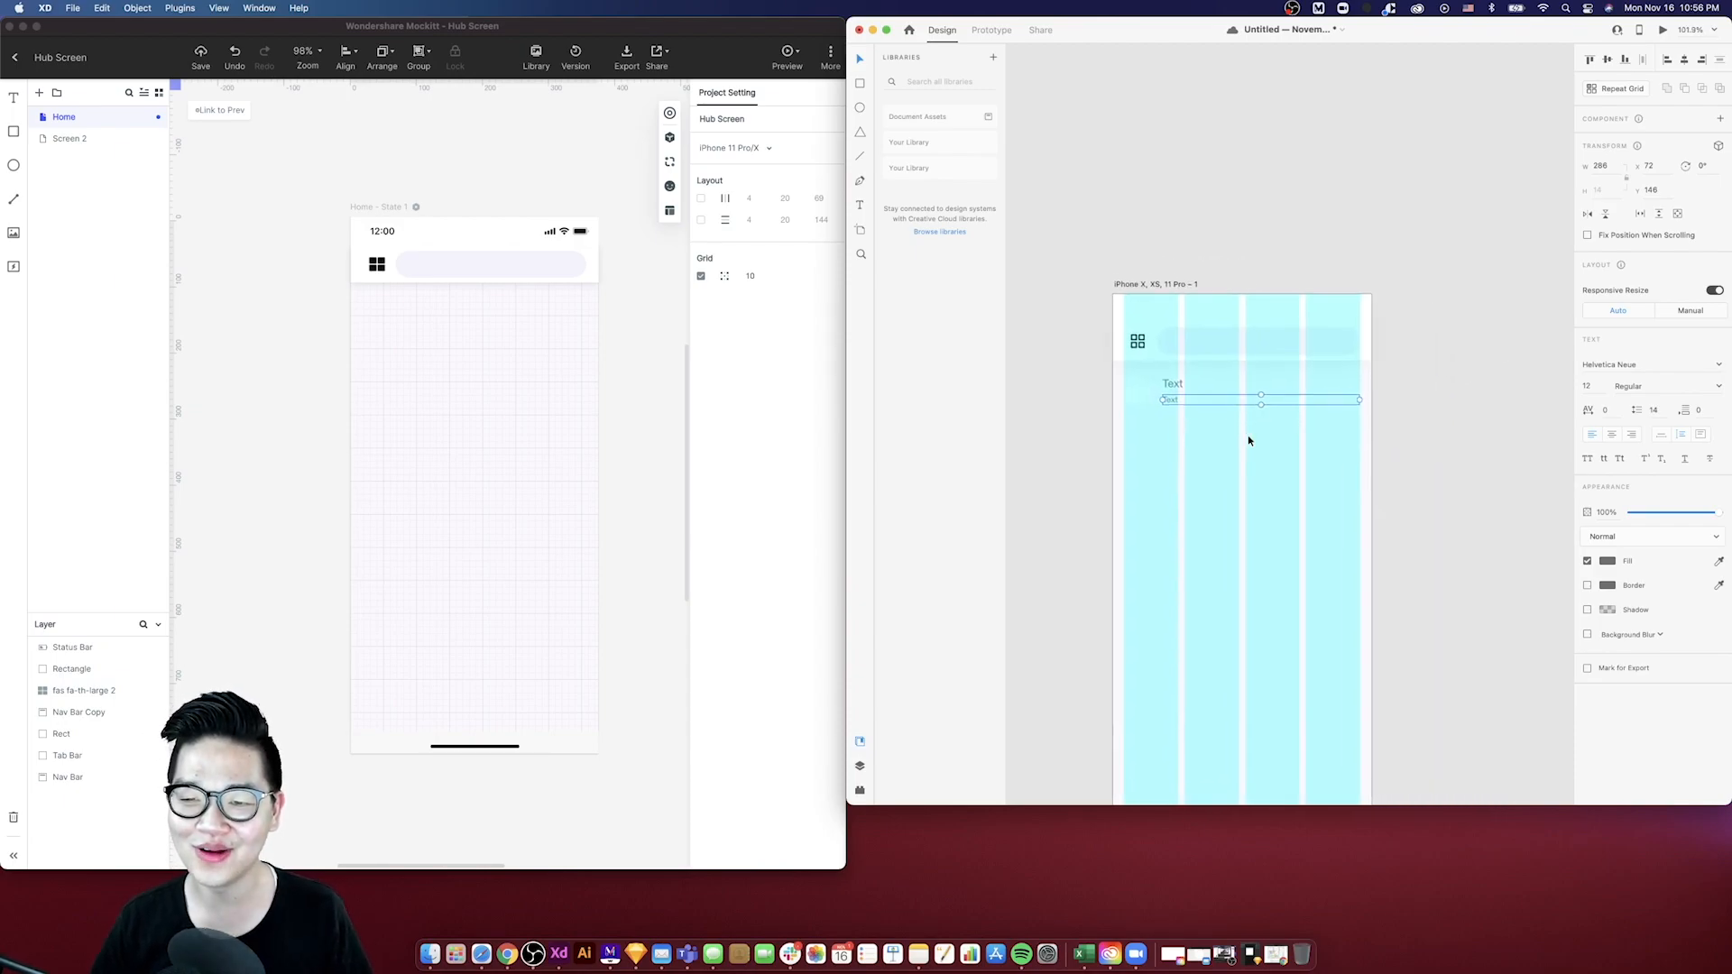
scroll(1195, 426, down, 3)
scroll(1195, 421, up, 3)
scroll(1183, 452, down, 2)
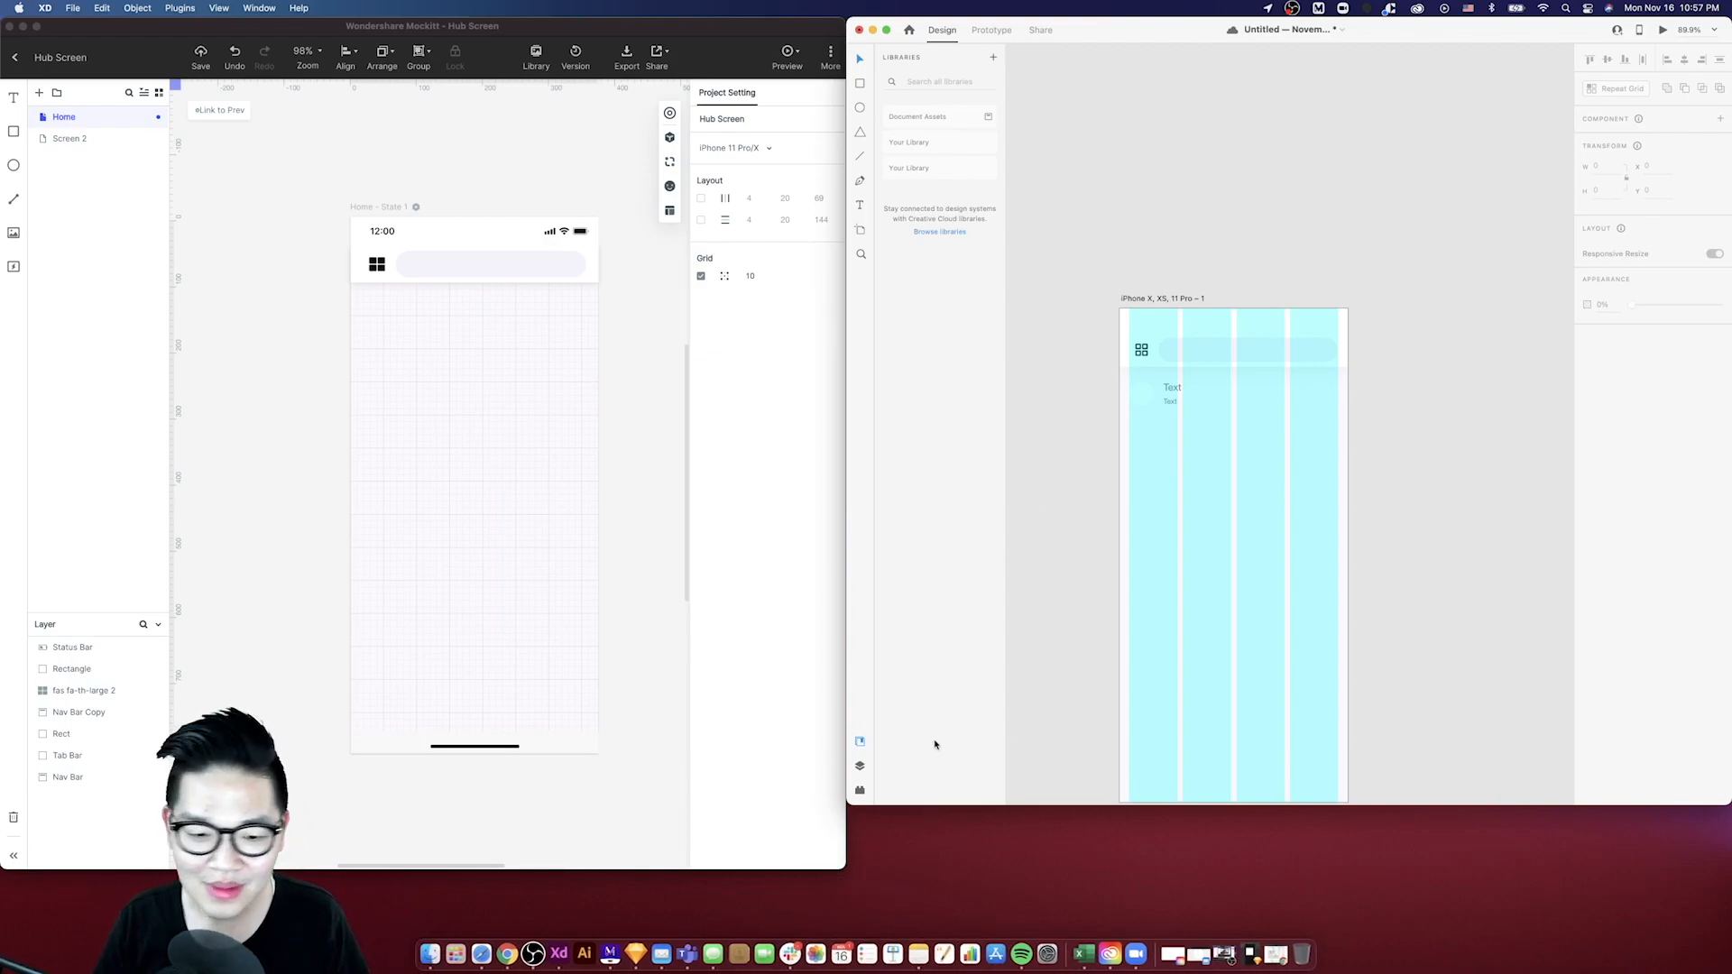
key(super+s)
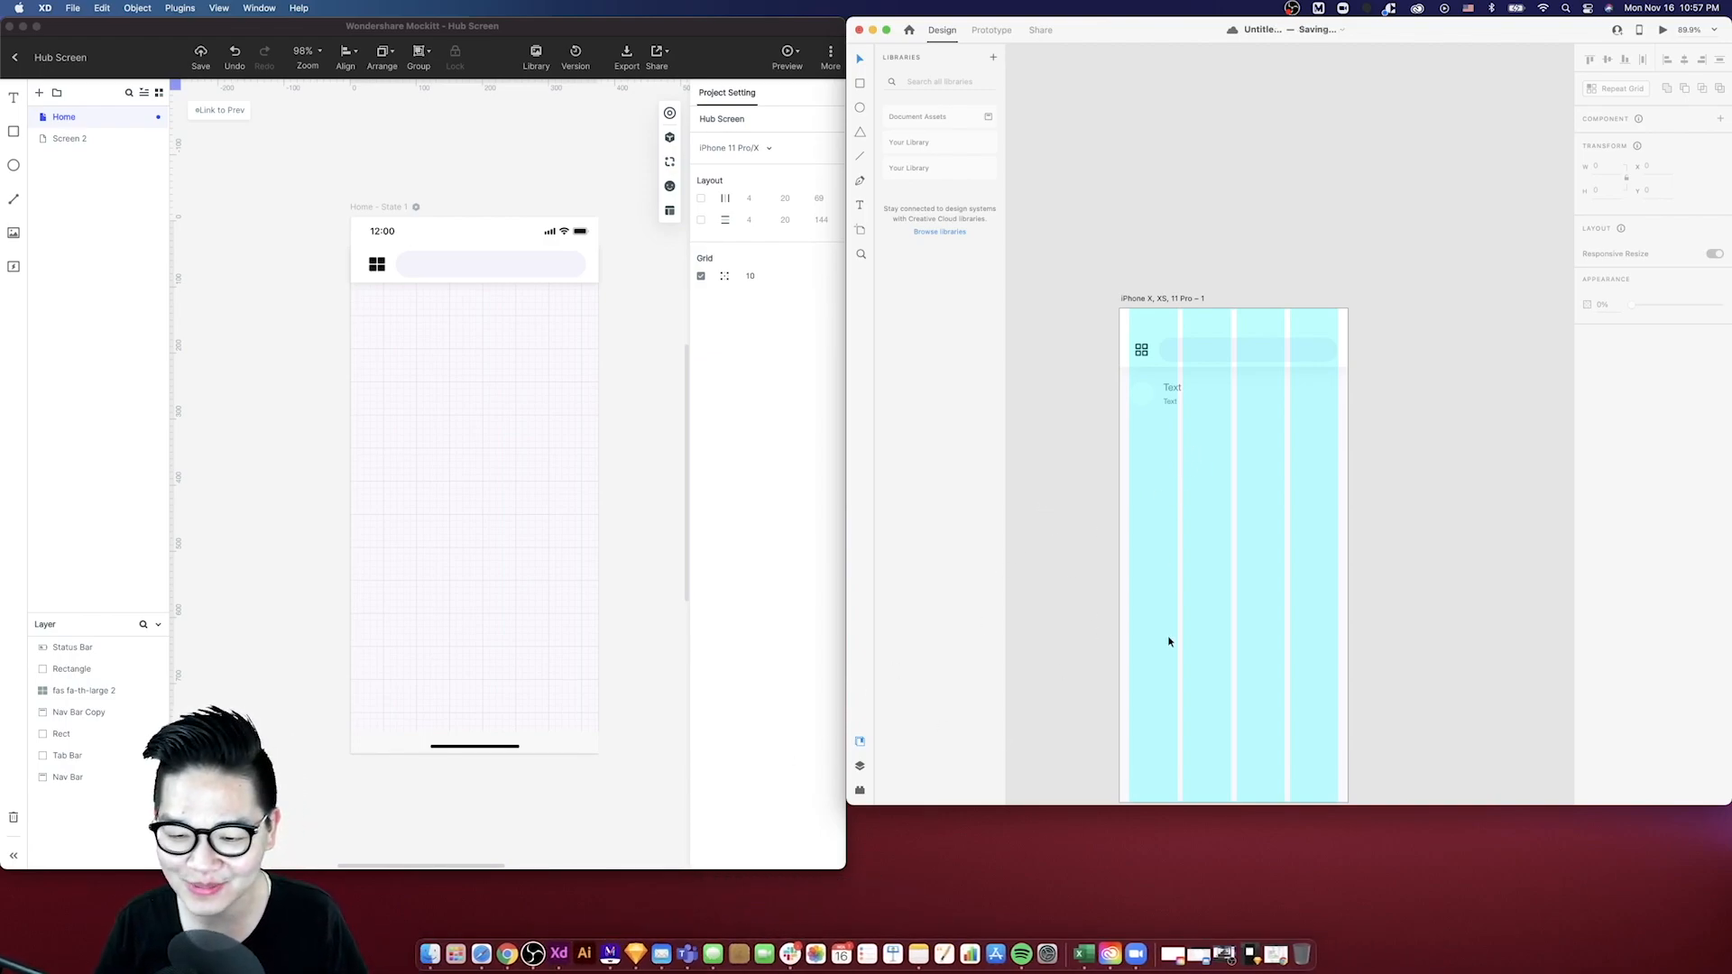
- Replace the upper text with the user name shown in the Dribbble reference
click(1276, 949)
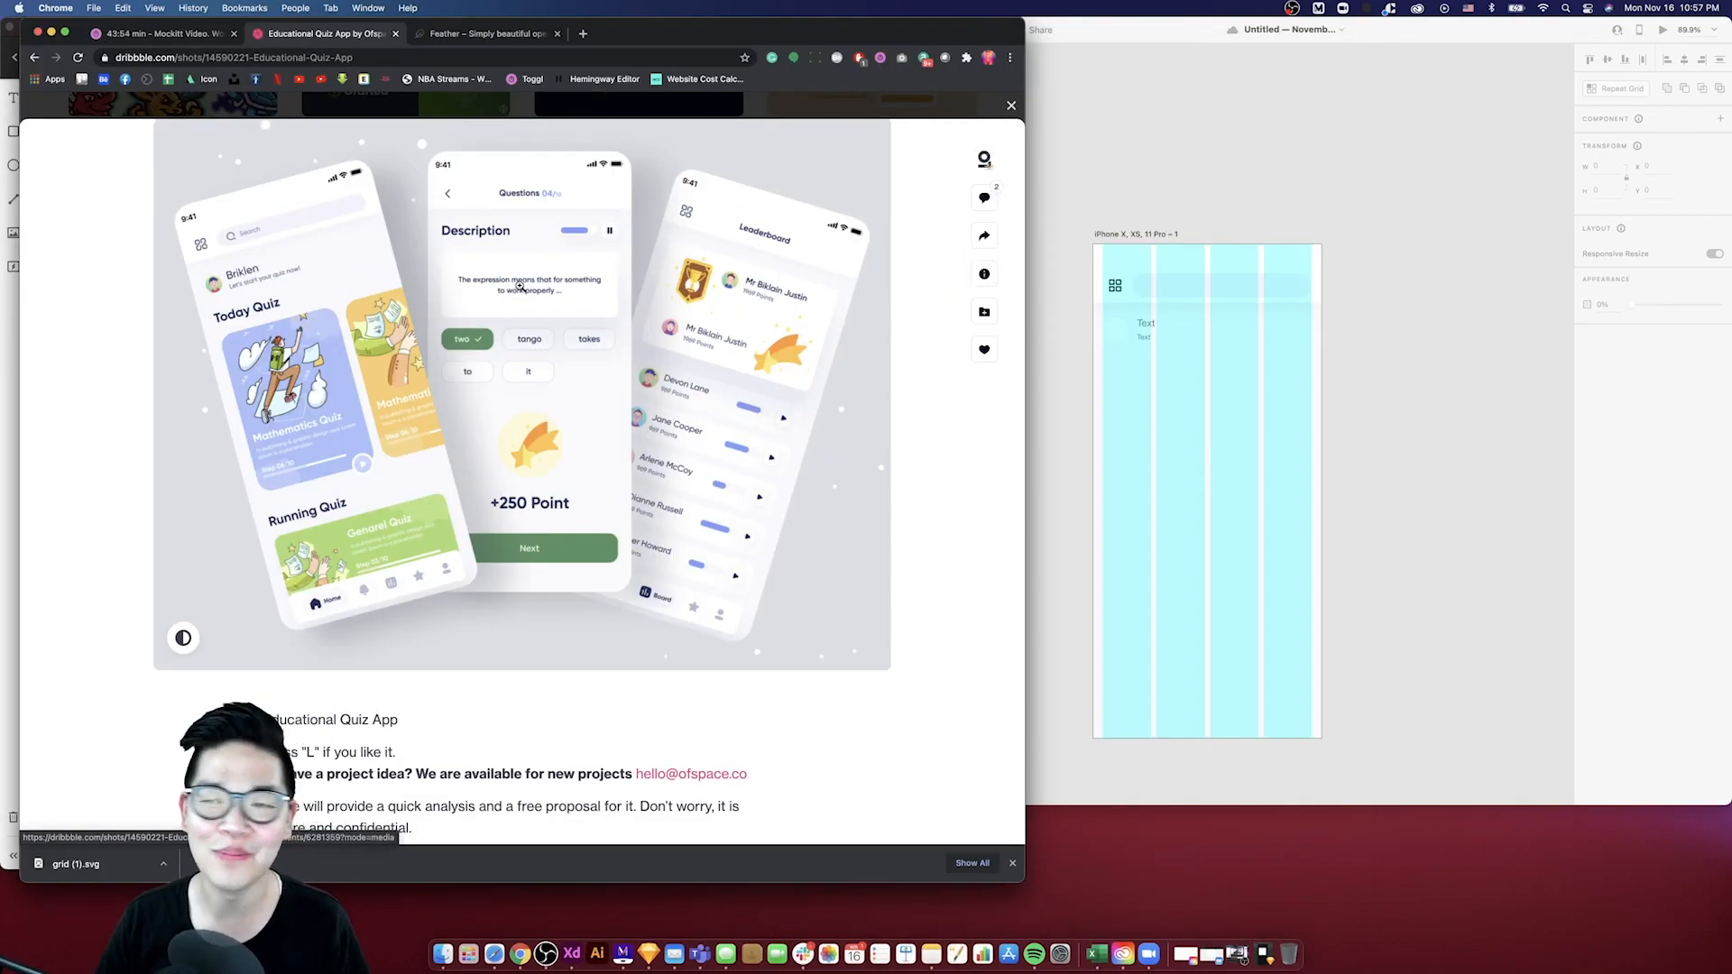
click(1148, 328)
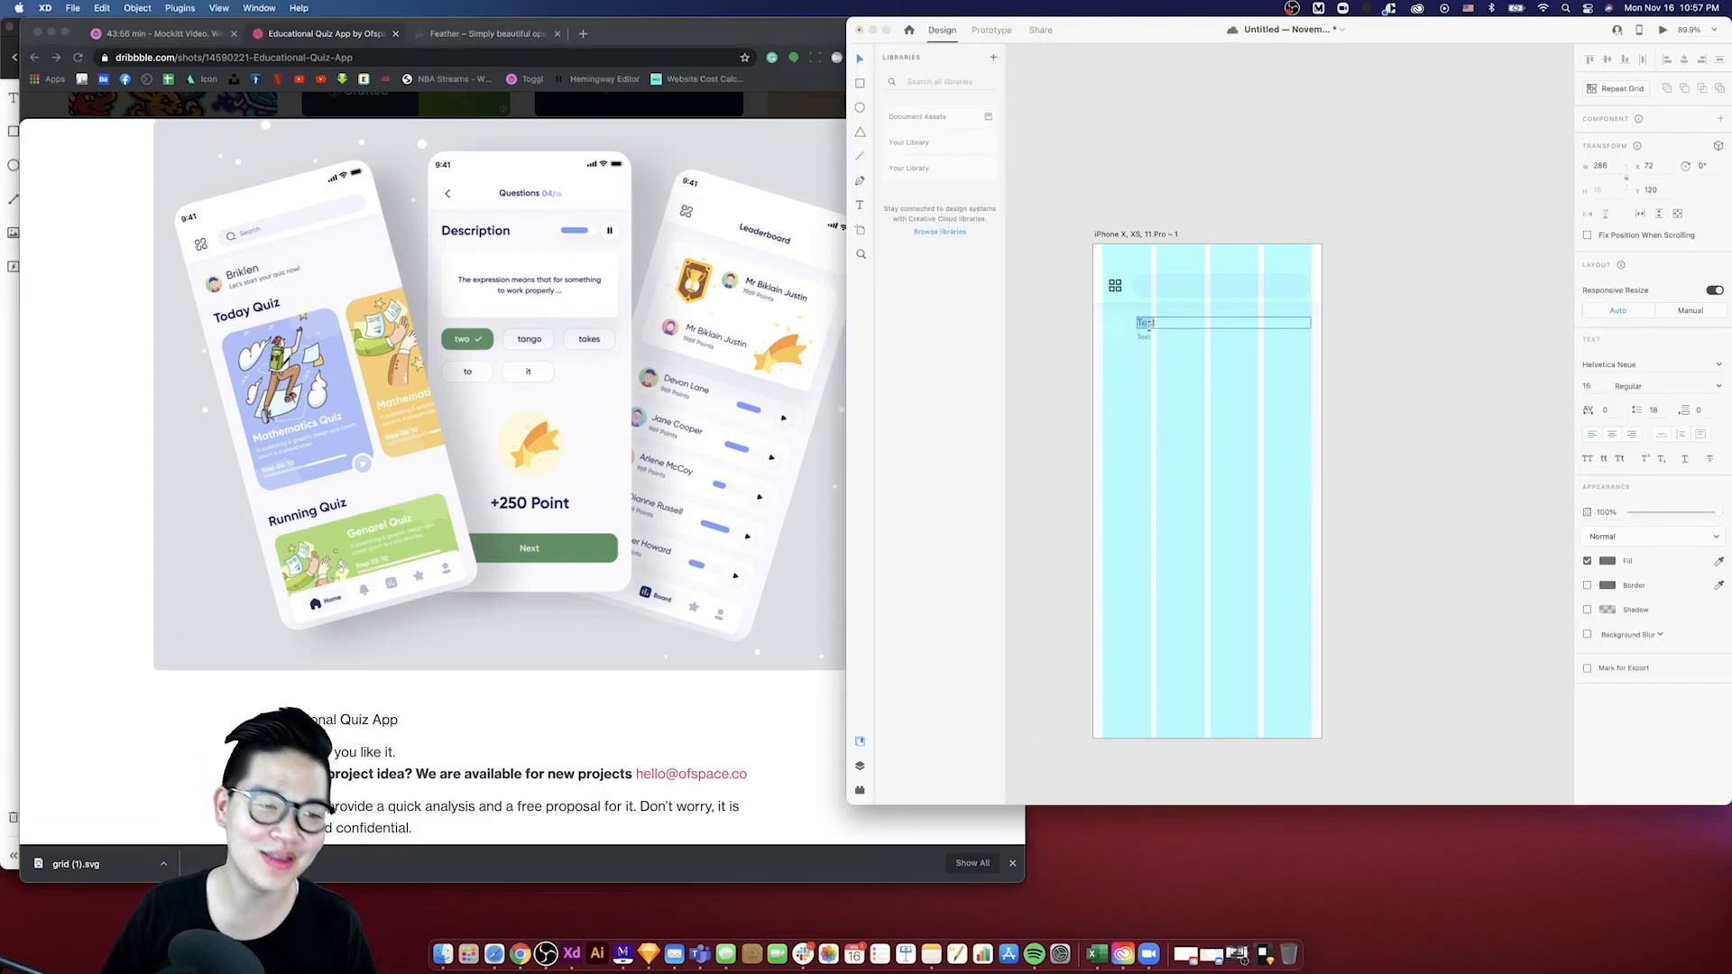
text(Briklen)
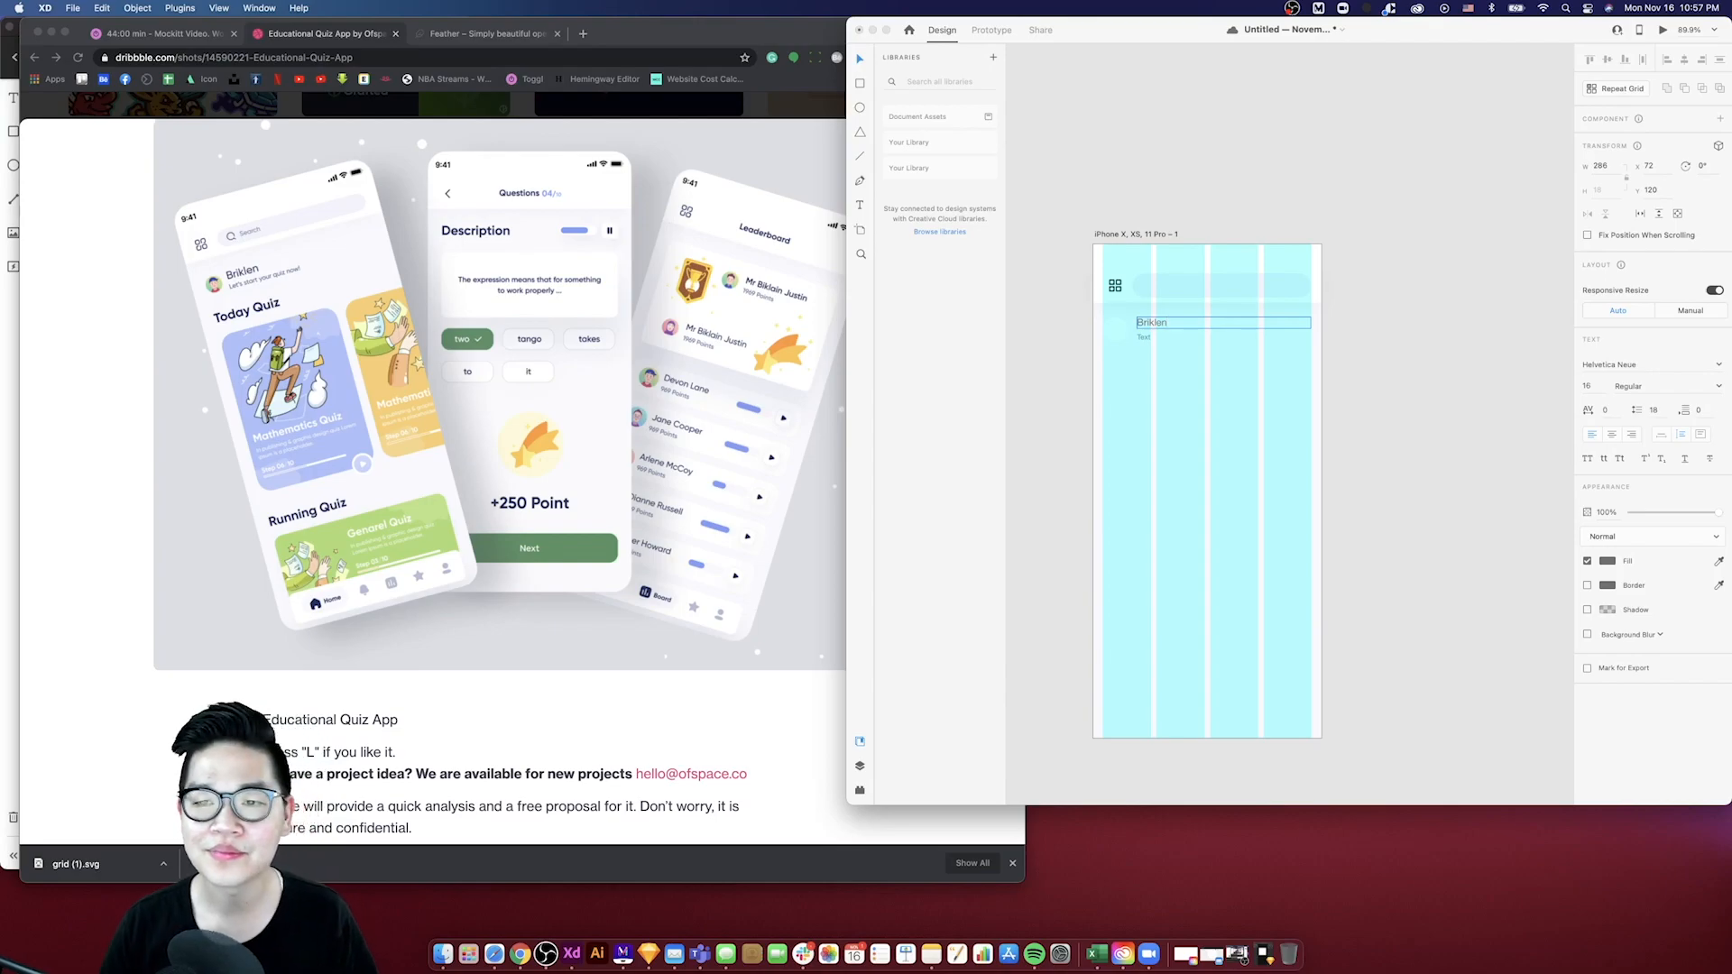
- Replace the lower text with "Let's start your quiz now!"
double_click(1143, 337)
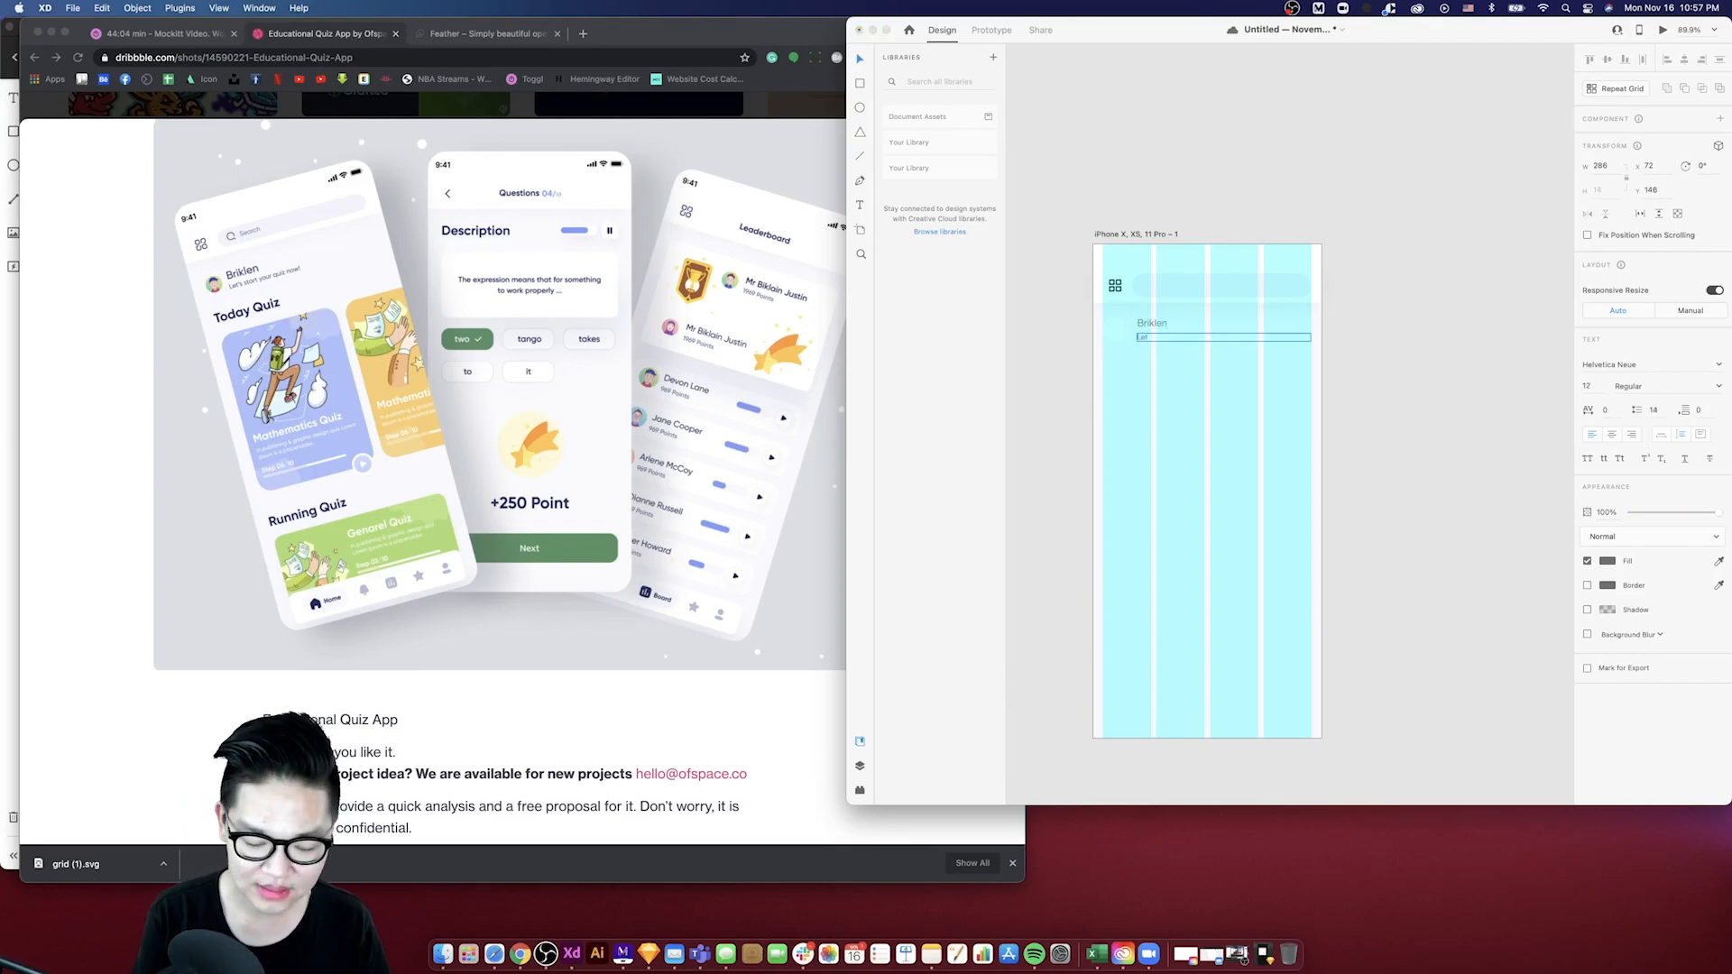
text(Let's start your qu)
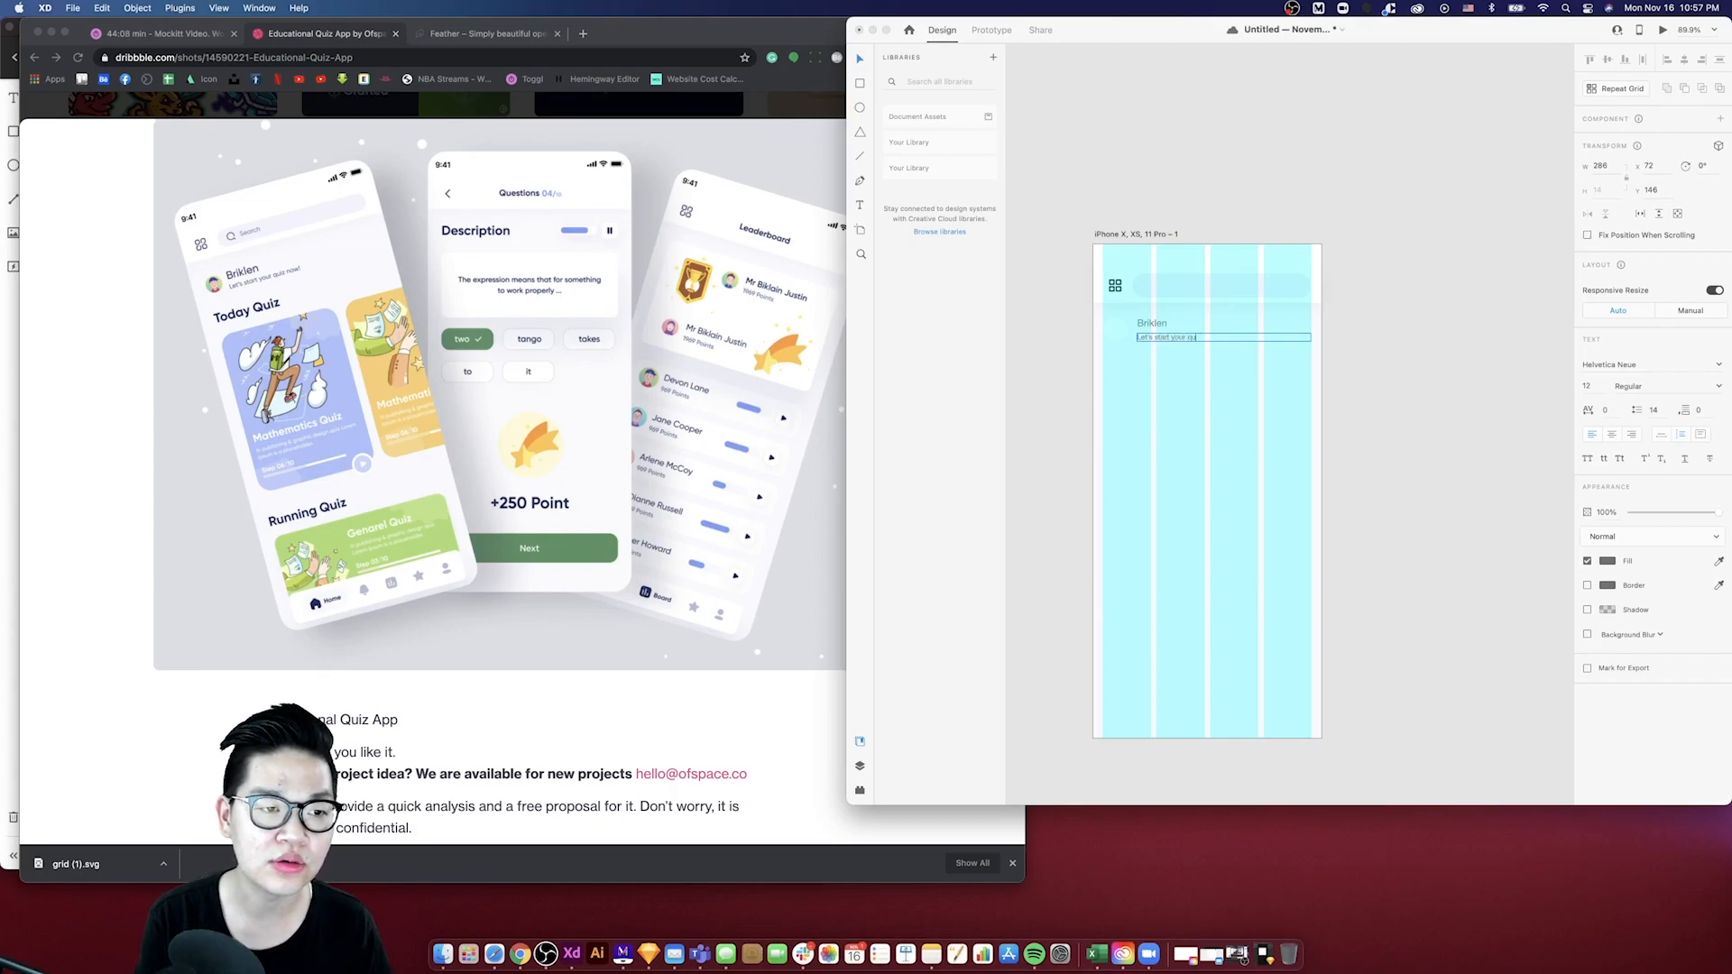
text(iz now!)
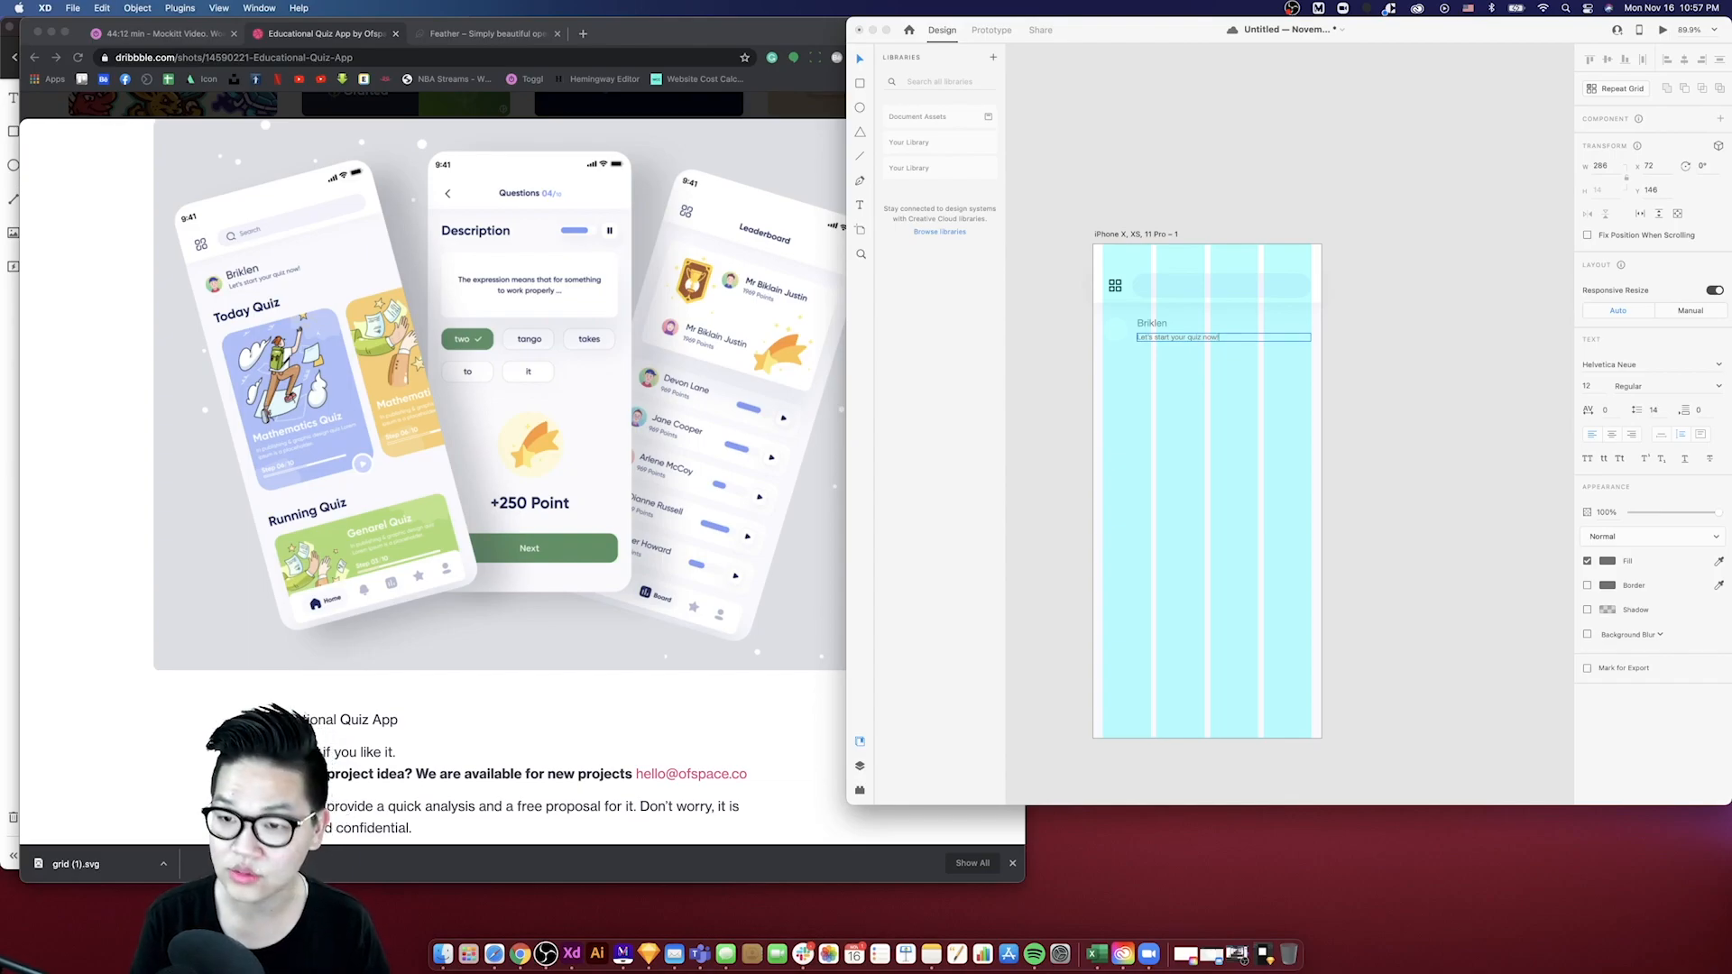
- Hide the layout grid of the XD artboard
click(860, 61)
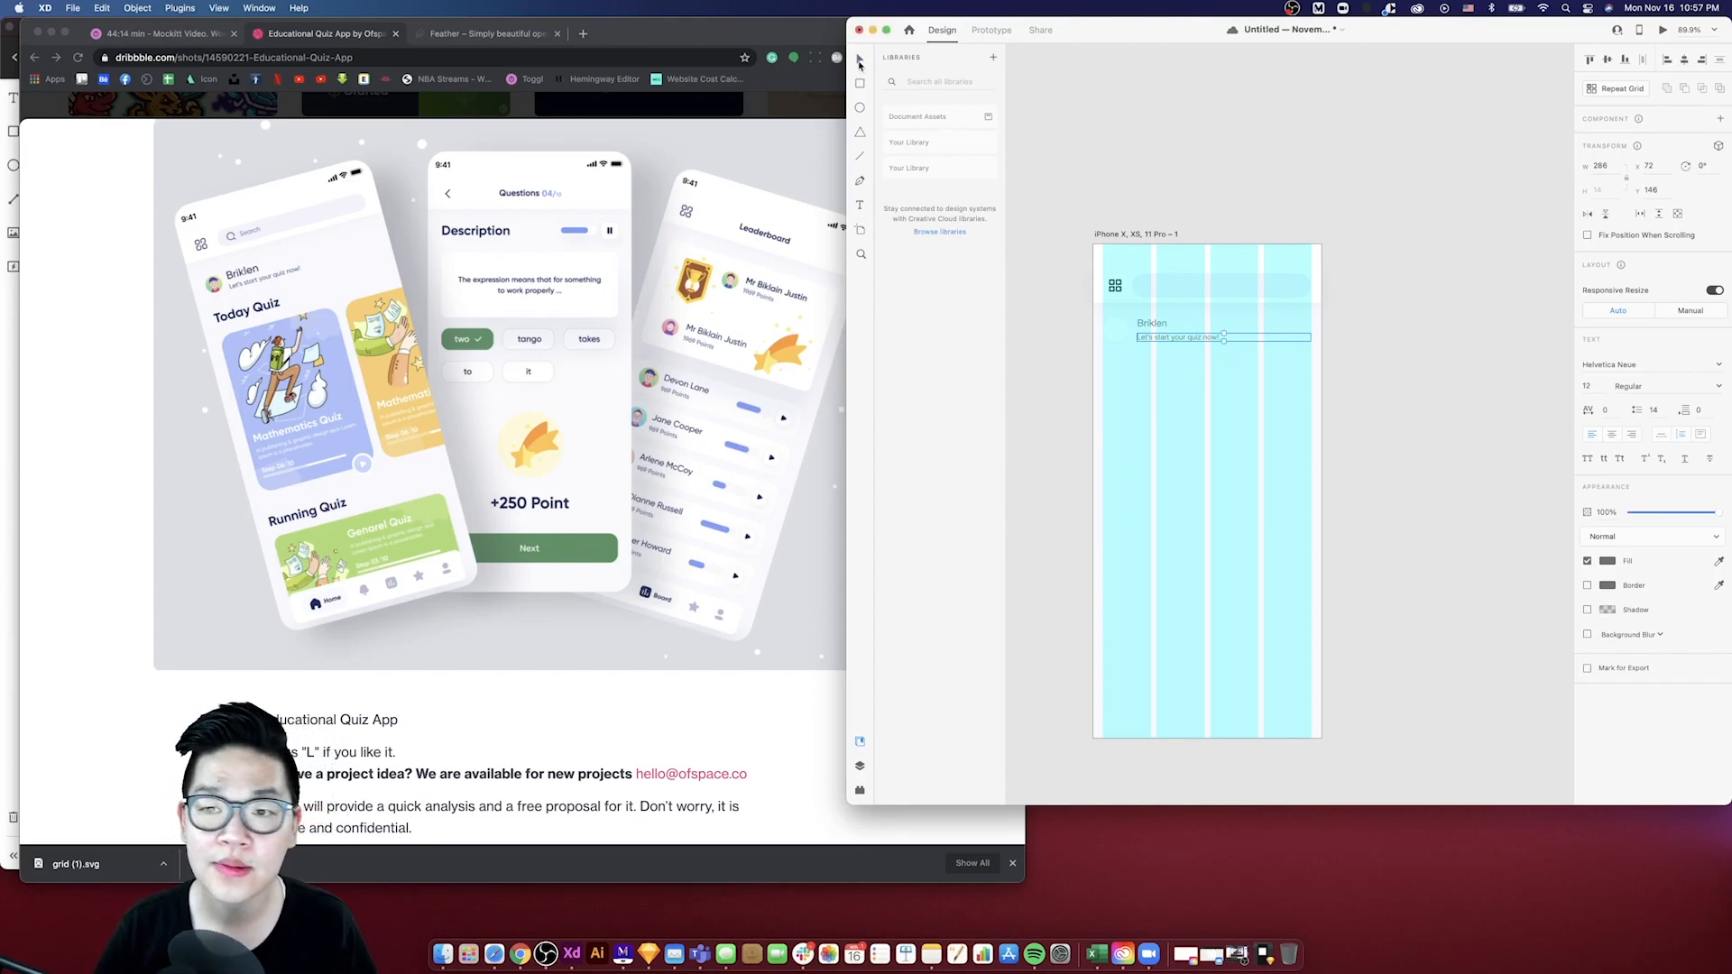
click(1116, 350)
key(super+shift+apostrophe)
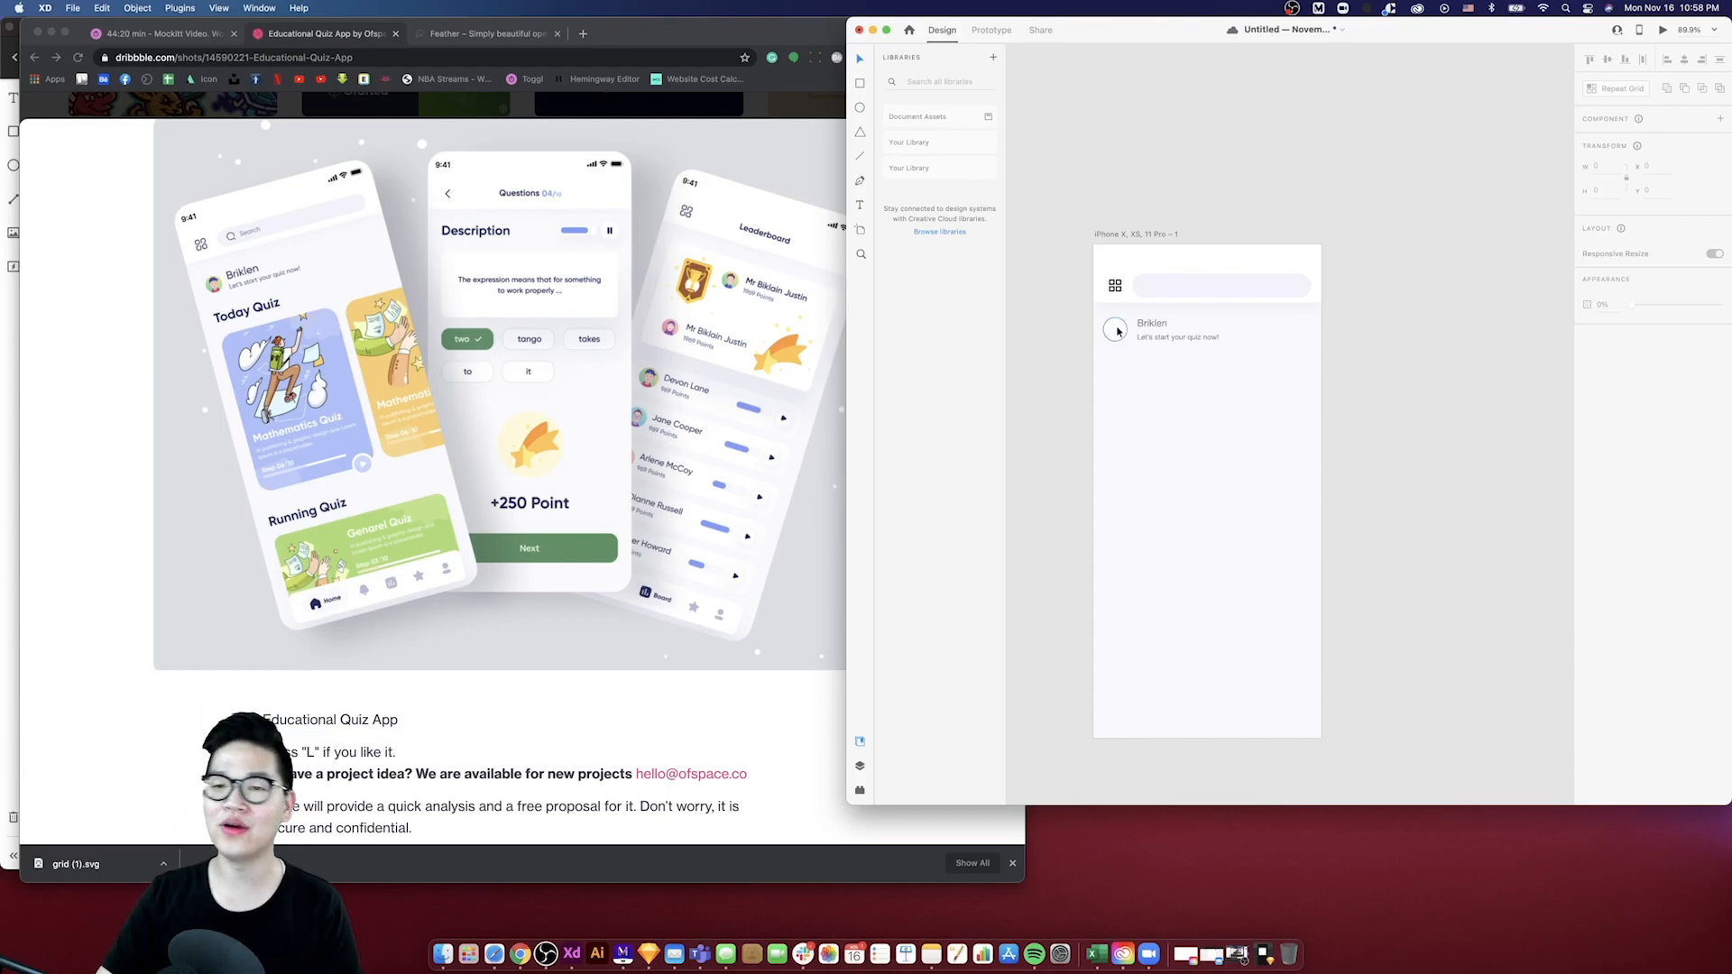
- Open the plugins panel in XD and select the avatar circle and both text layers
click(1117, 333)
click(860, 766)
click(859, 791)
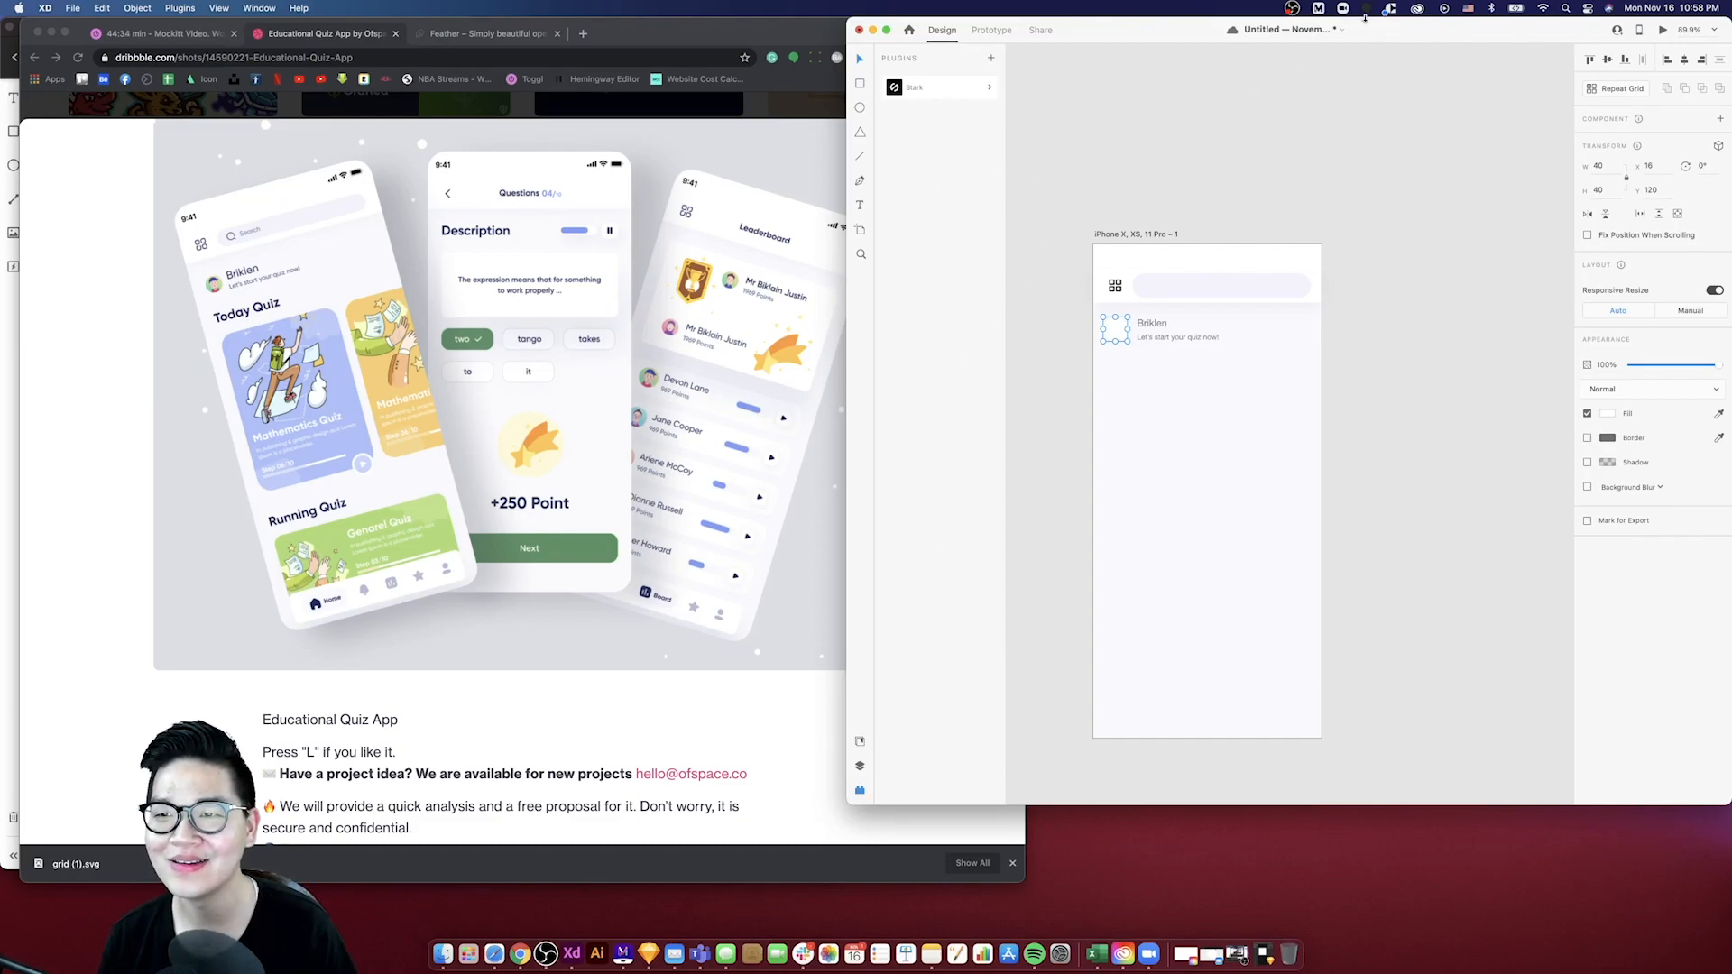
click(1057, 280)
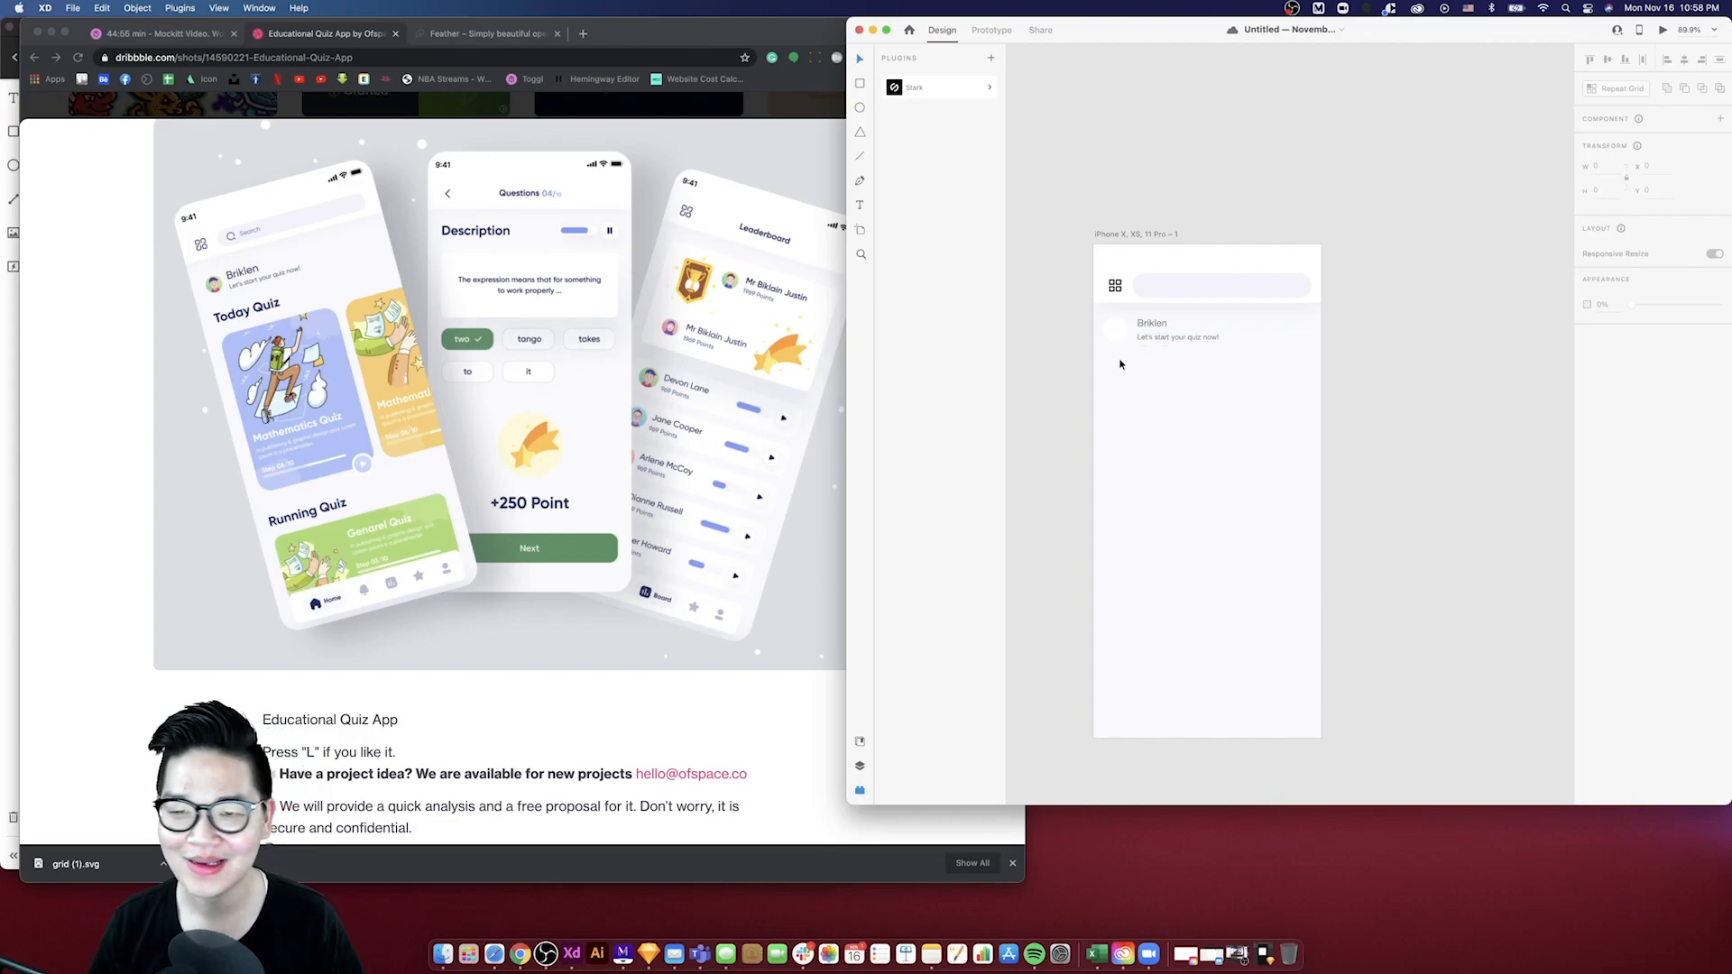
click(1155, 330)
shift+click(1156, 337)
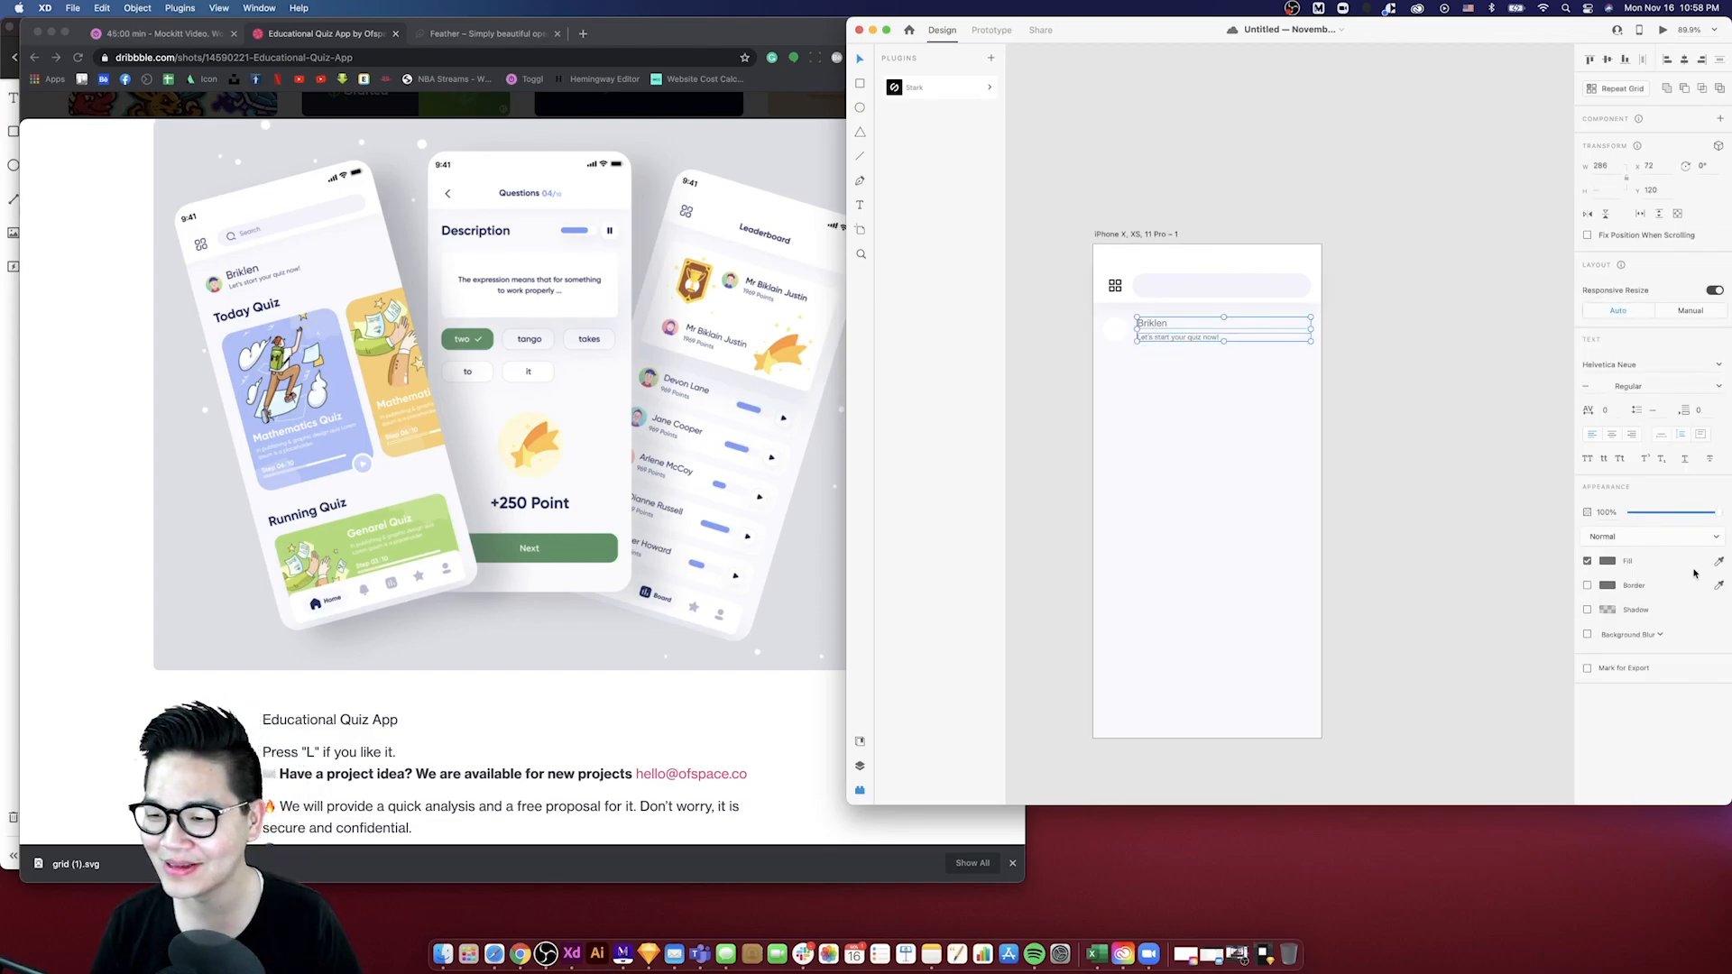
- Place an image placeholder and a text box below the nav bar on the Mockitt screen
click(15, 346)
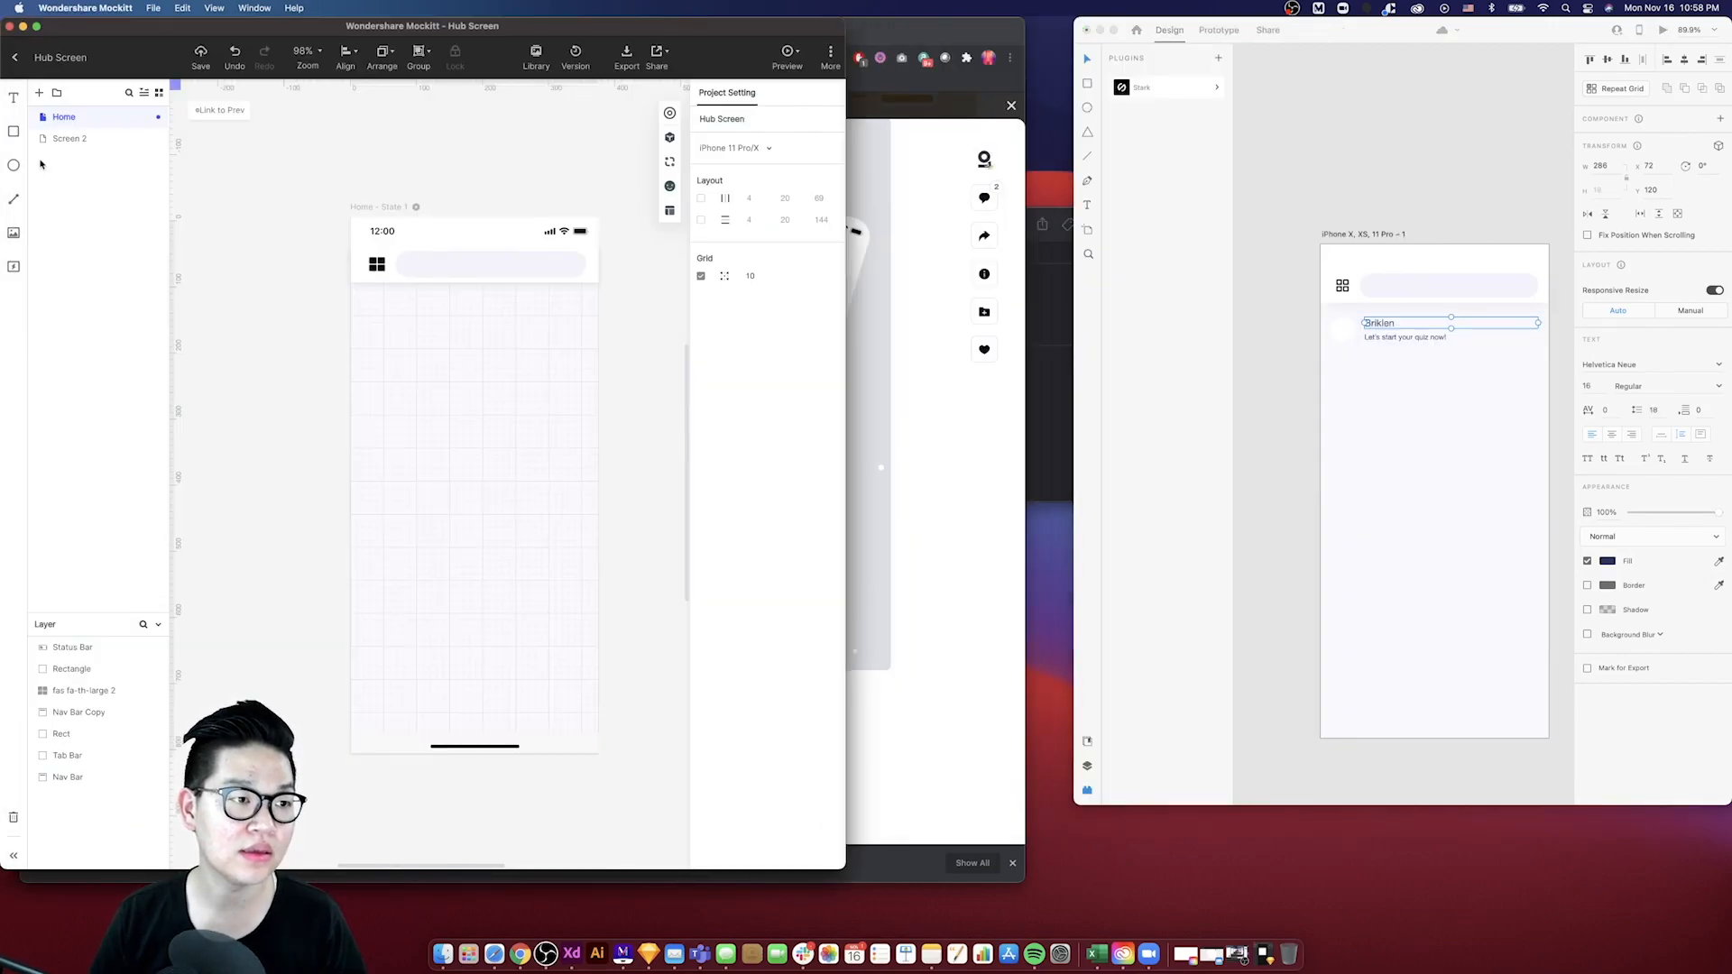
drag(13, 233, 406, 342)
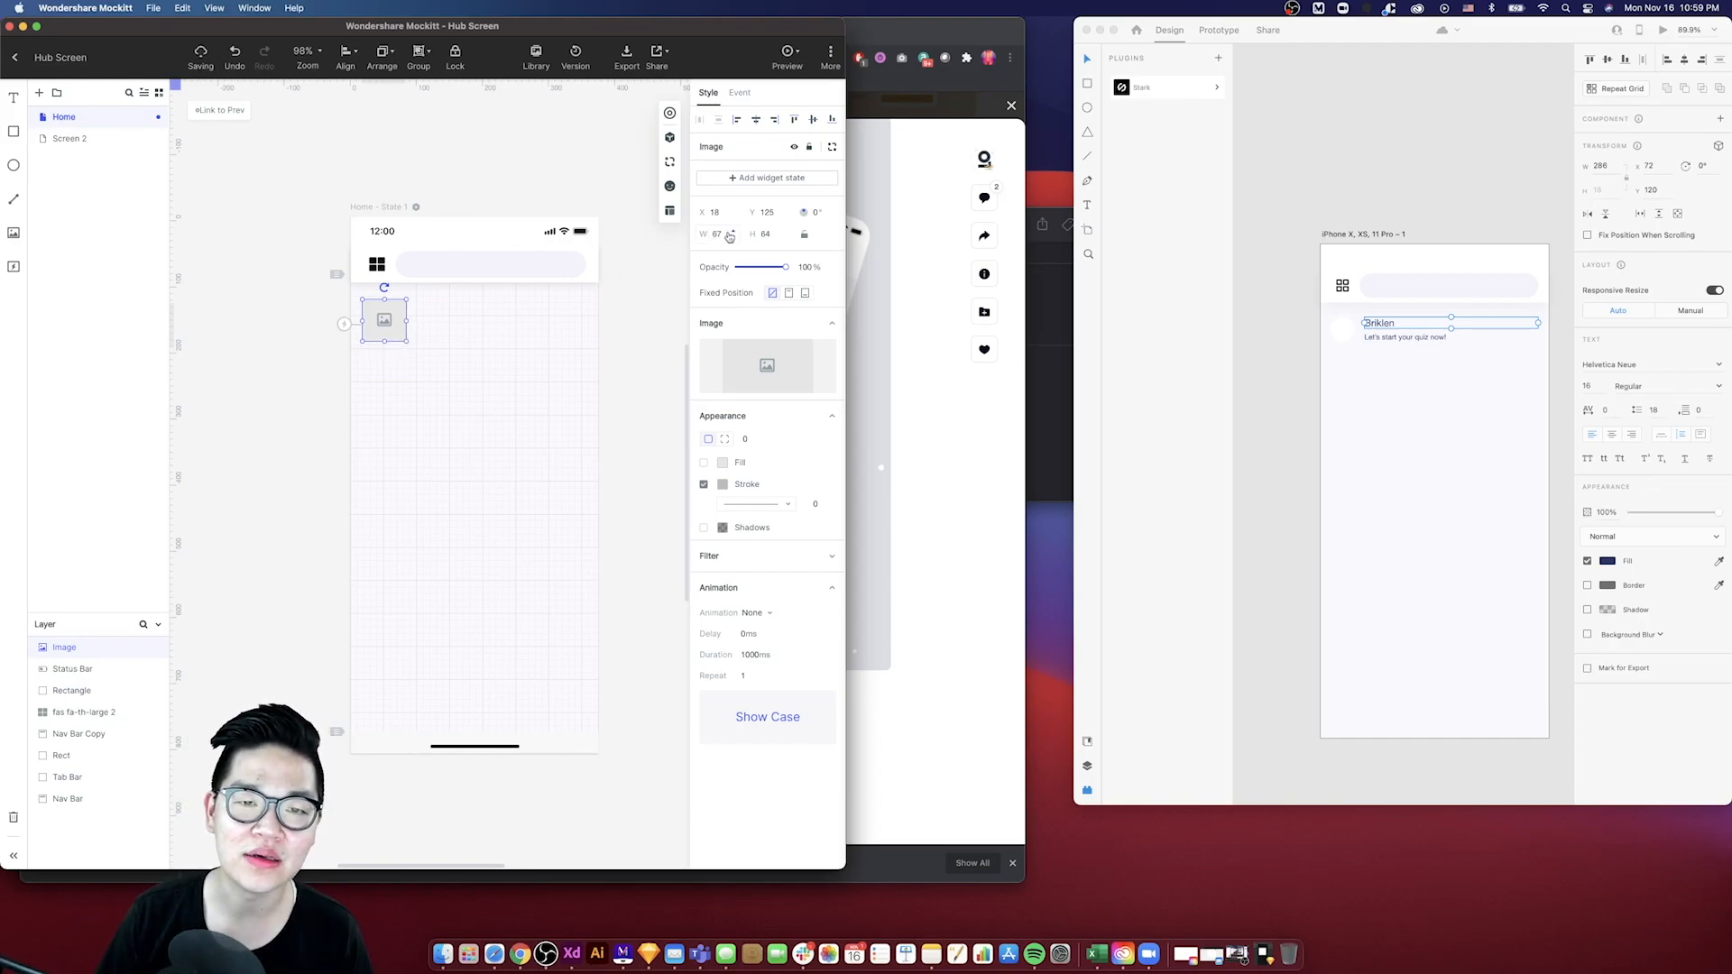
click(720, 234)
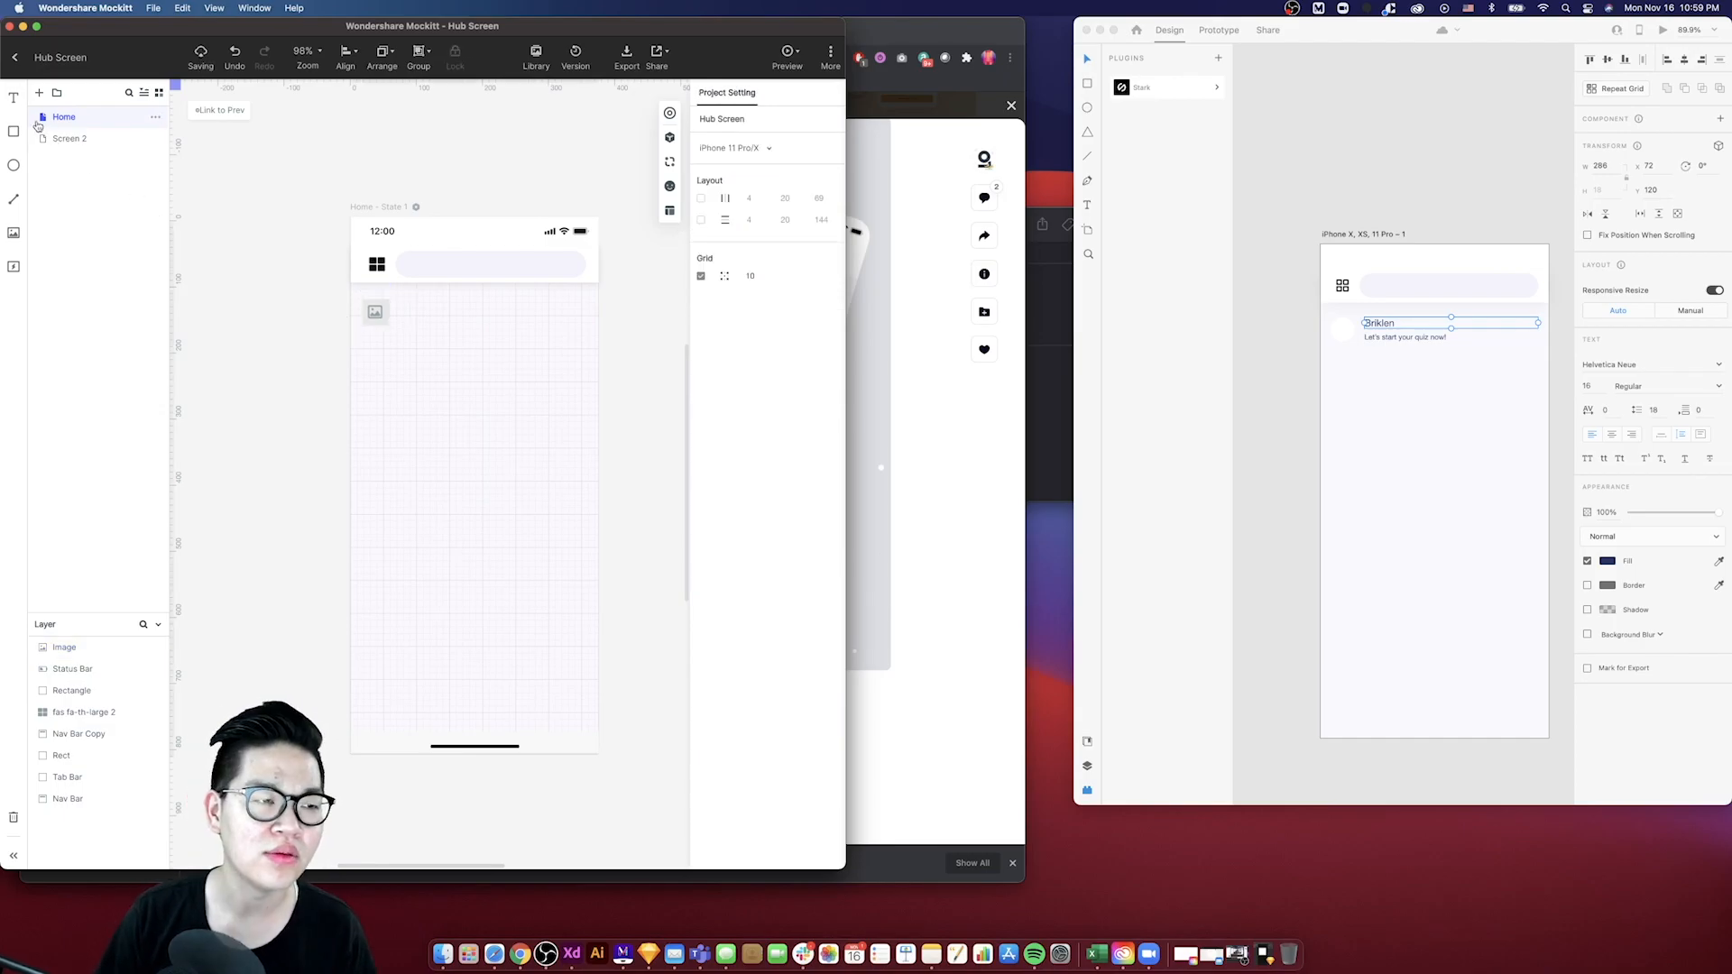
drag(14, 98, 460, 339)
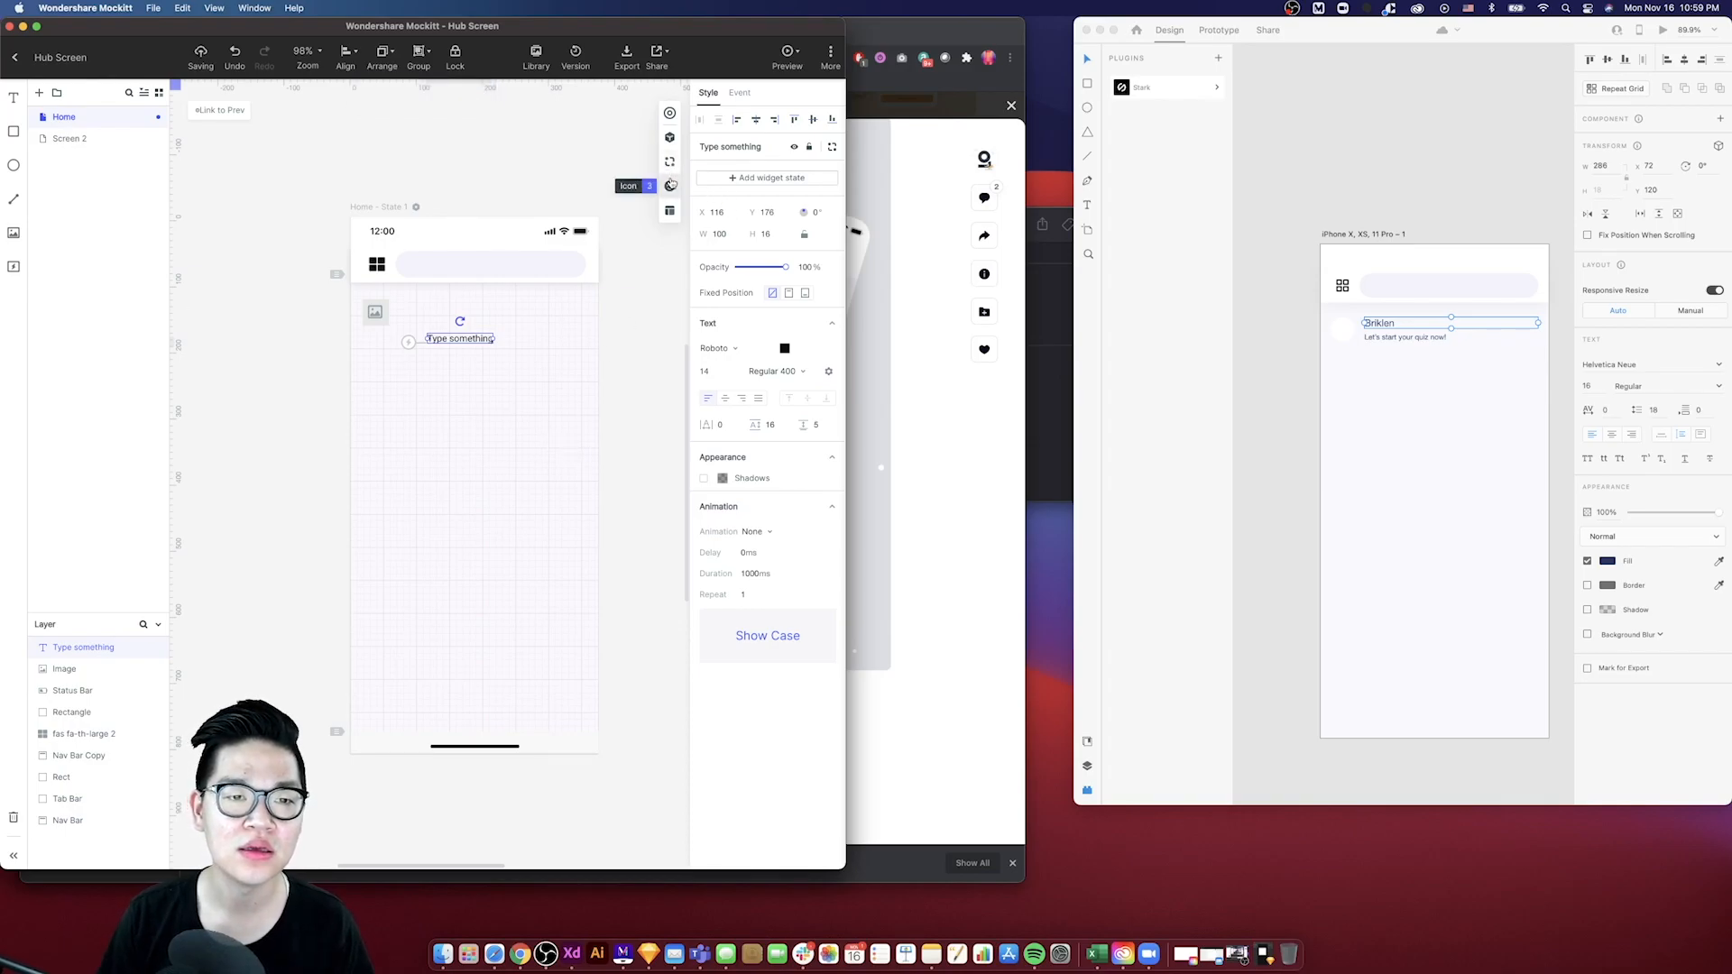
click(670, 186)
drag(518, 305, 401, 467)
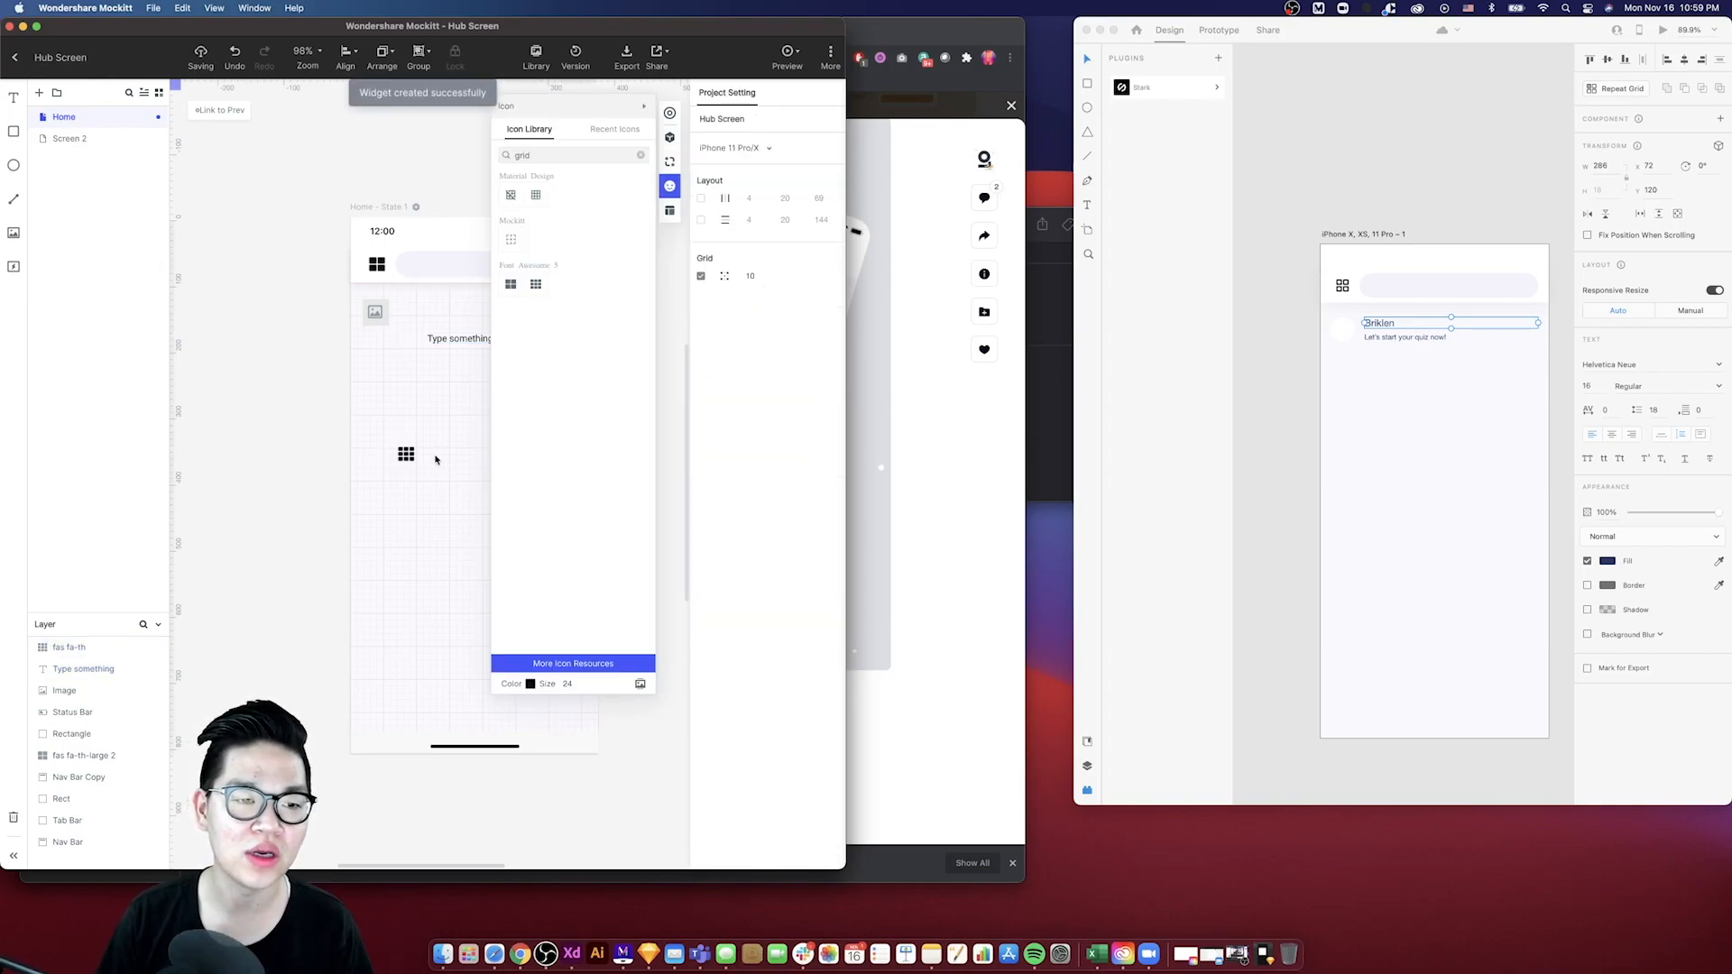
click(468, 442)
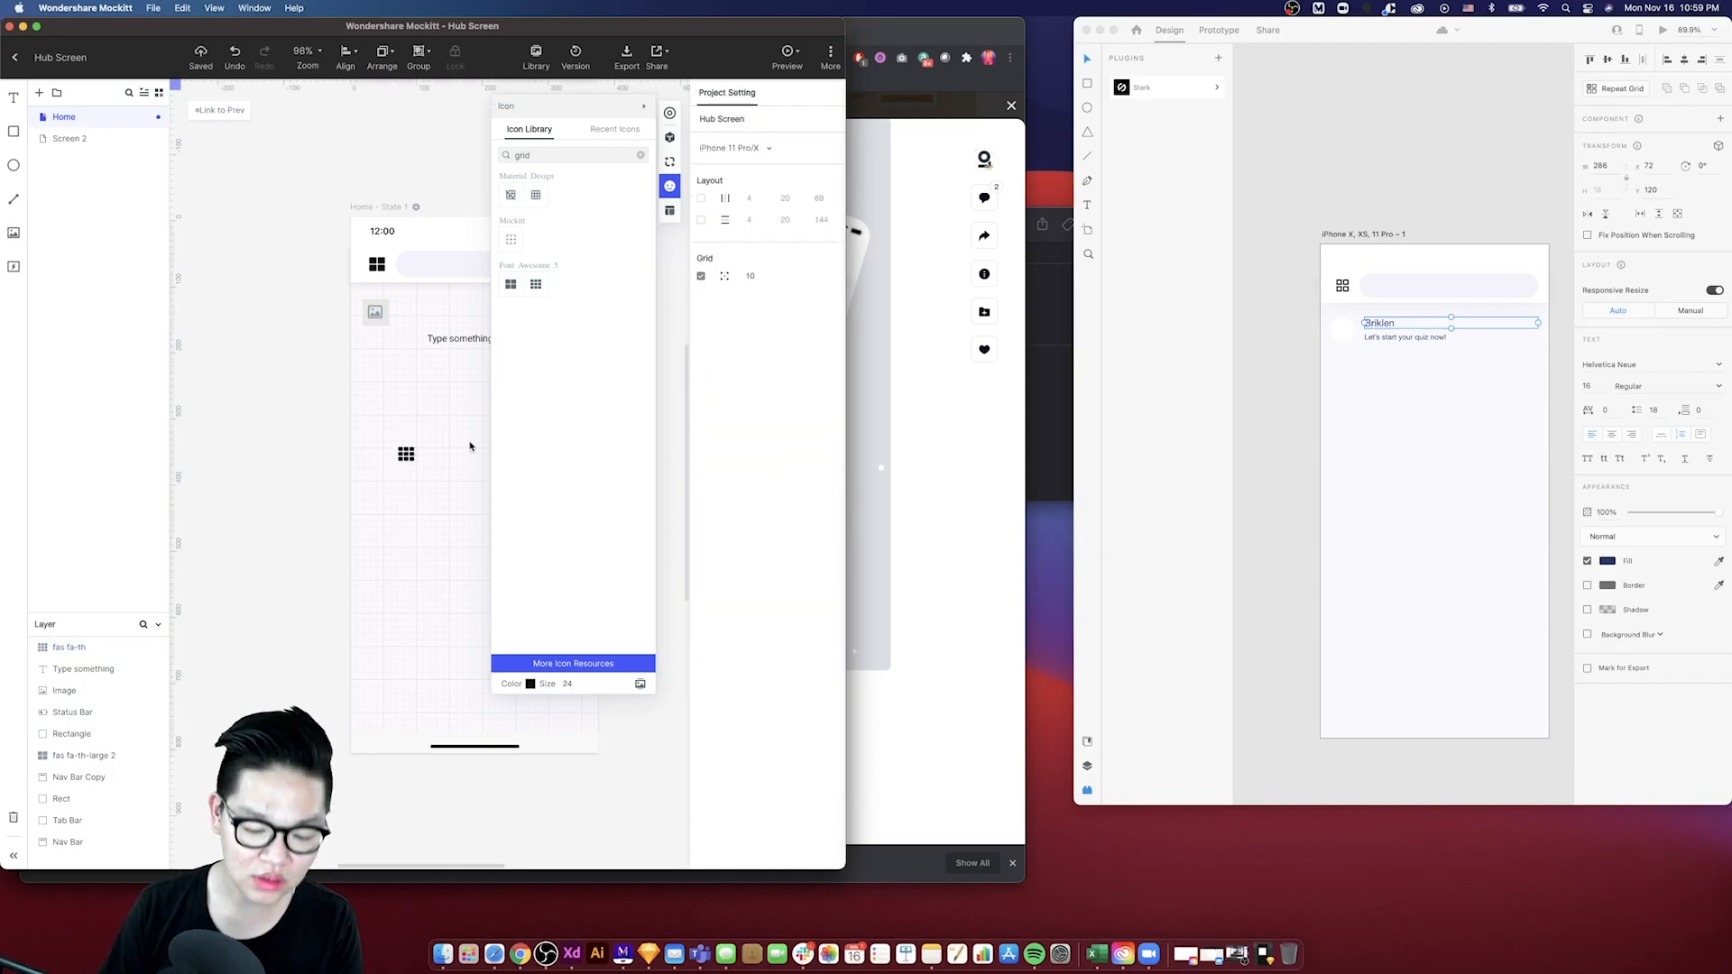
click(405, 449)
key(Delete)
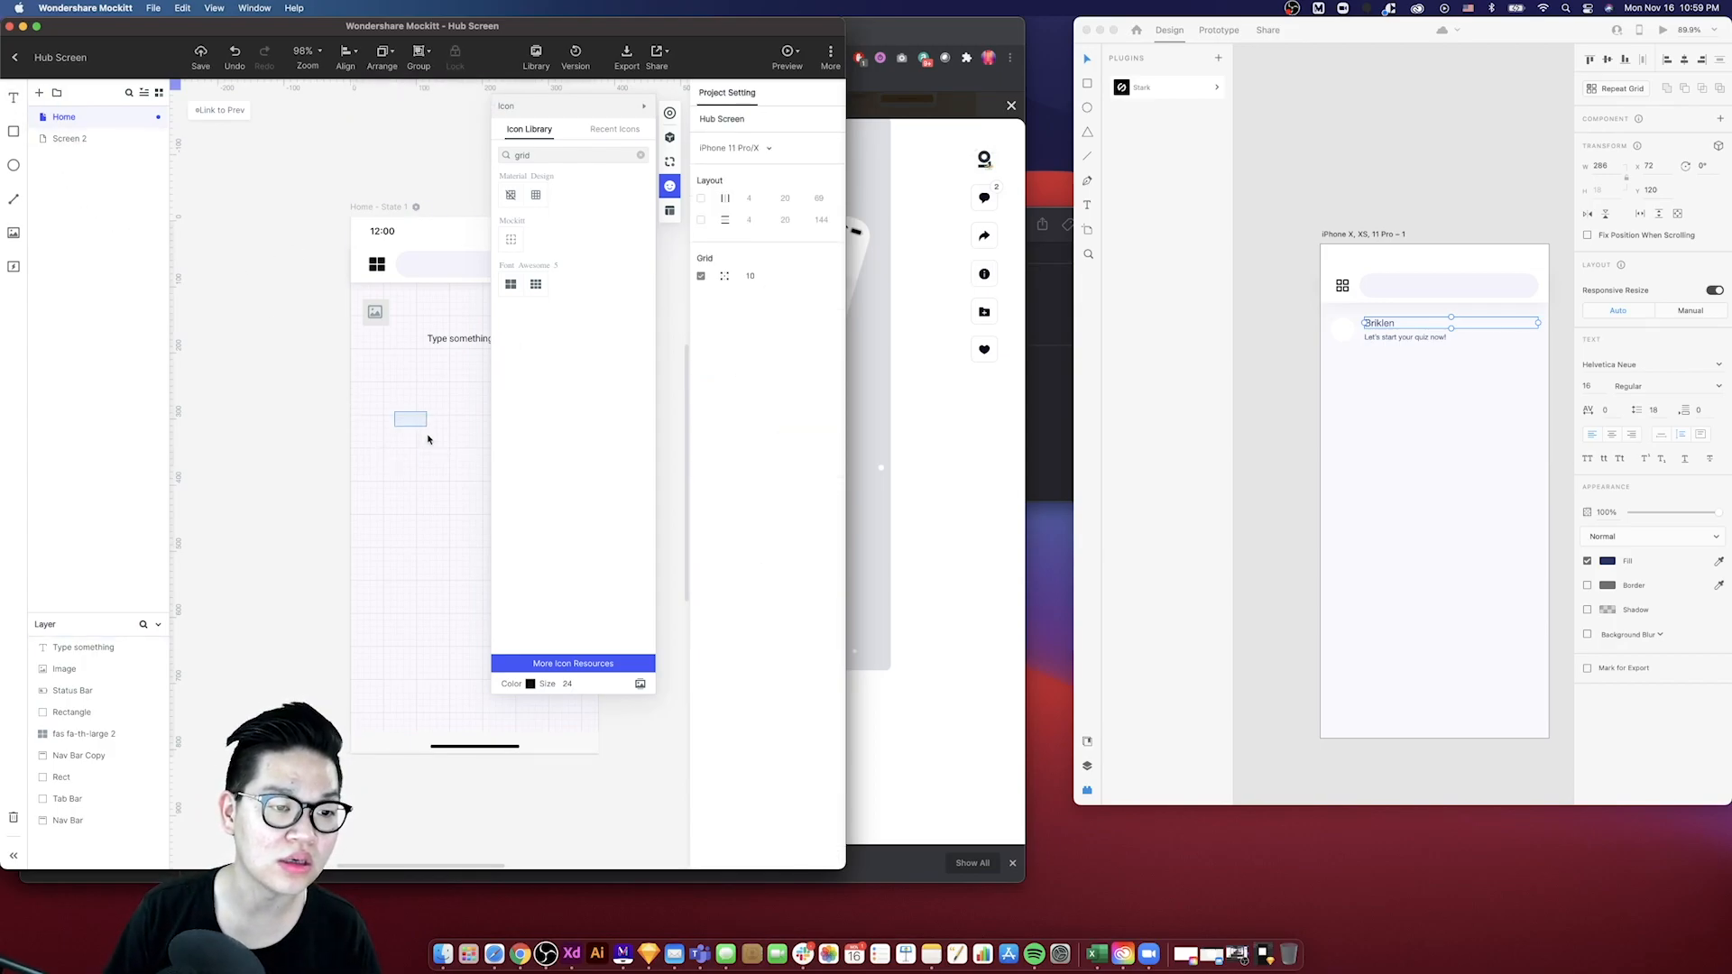
click(644, 106)
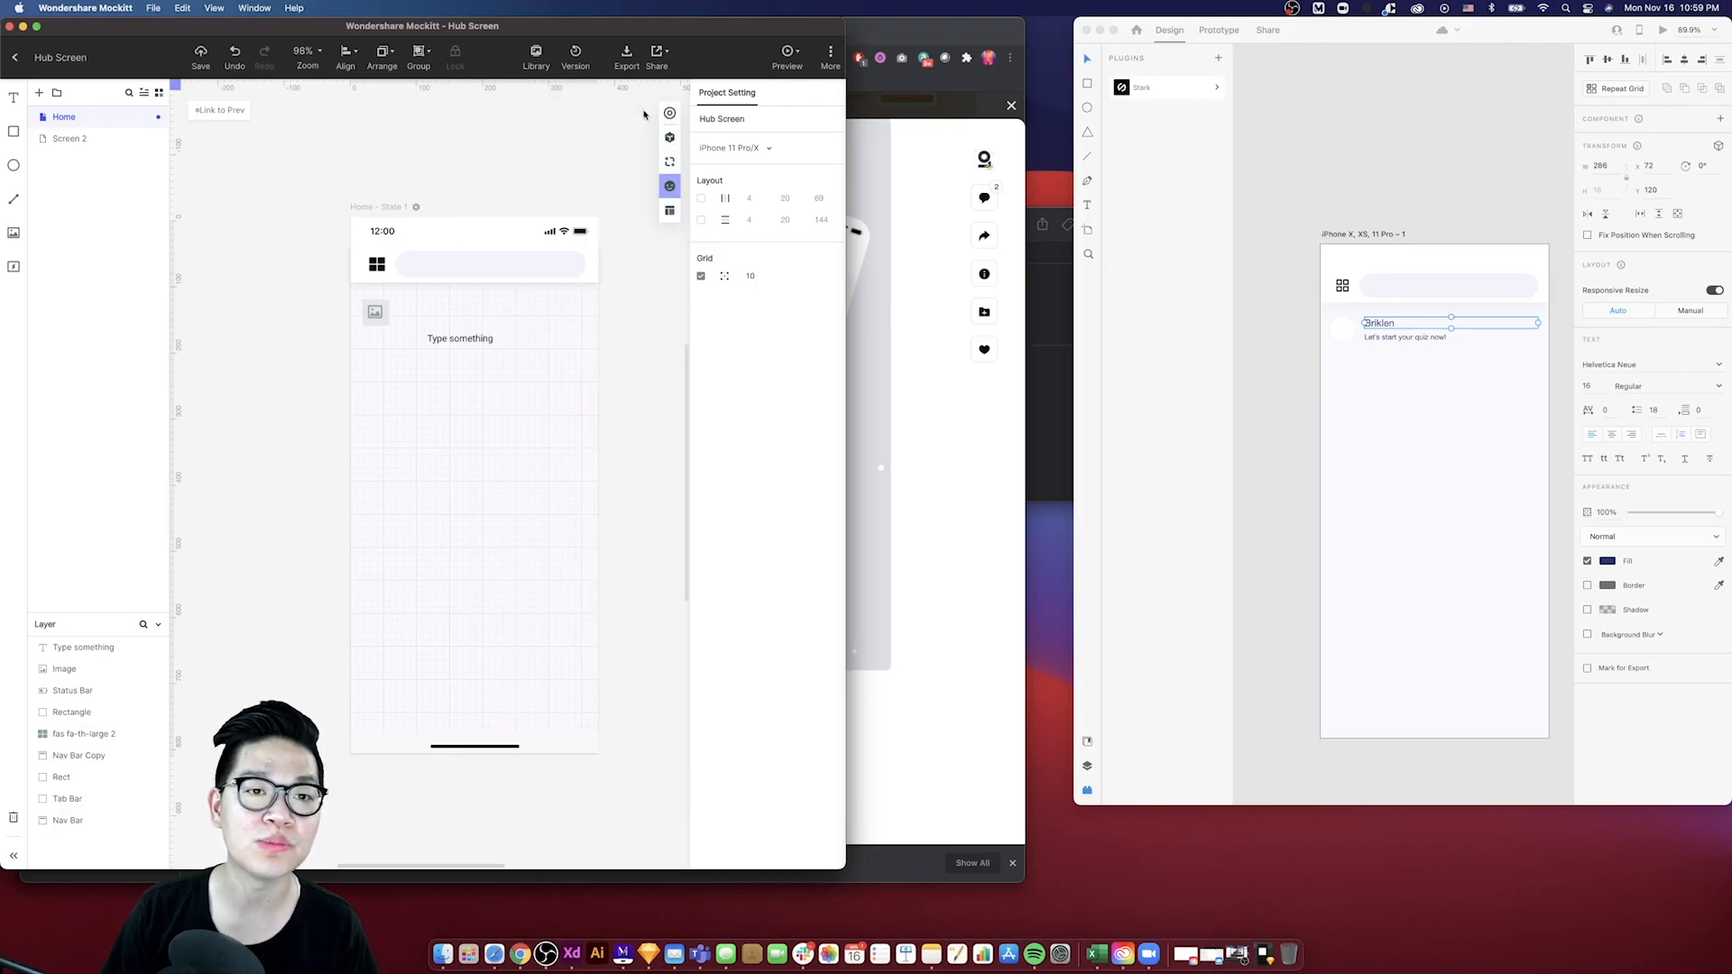
- Move the Mockitt text beside the image placeholder and set its font size to 16
drag(442, 339, 415, 308)
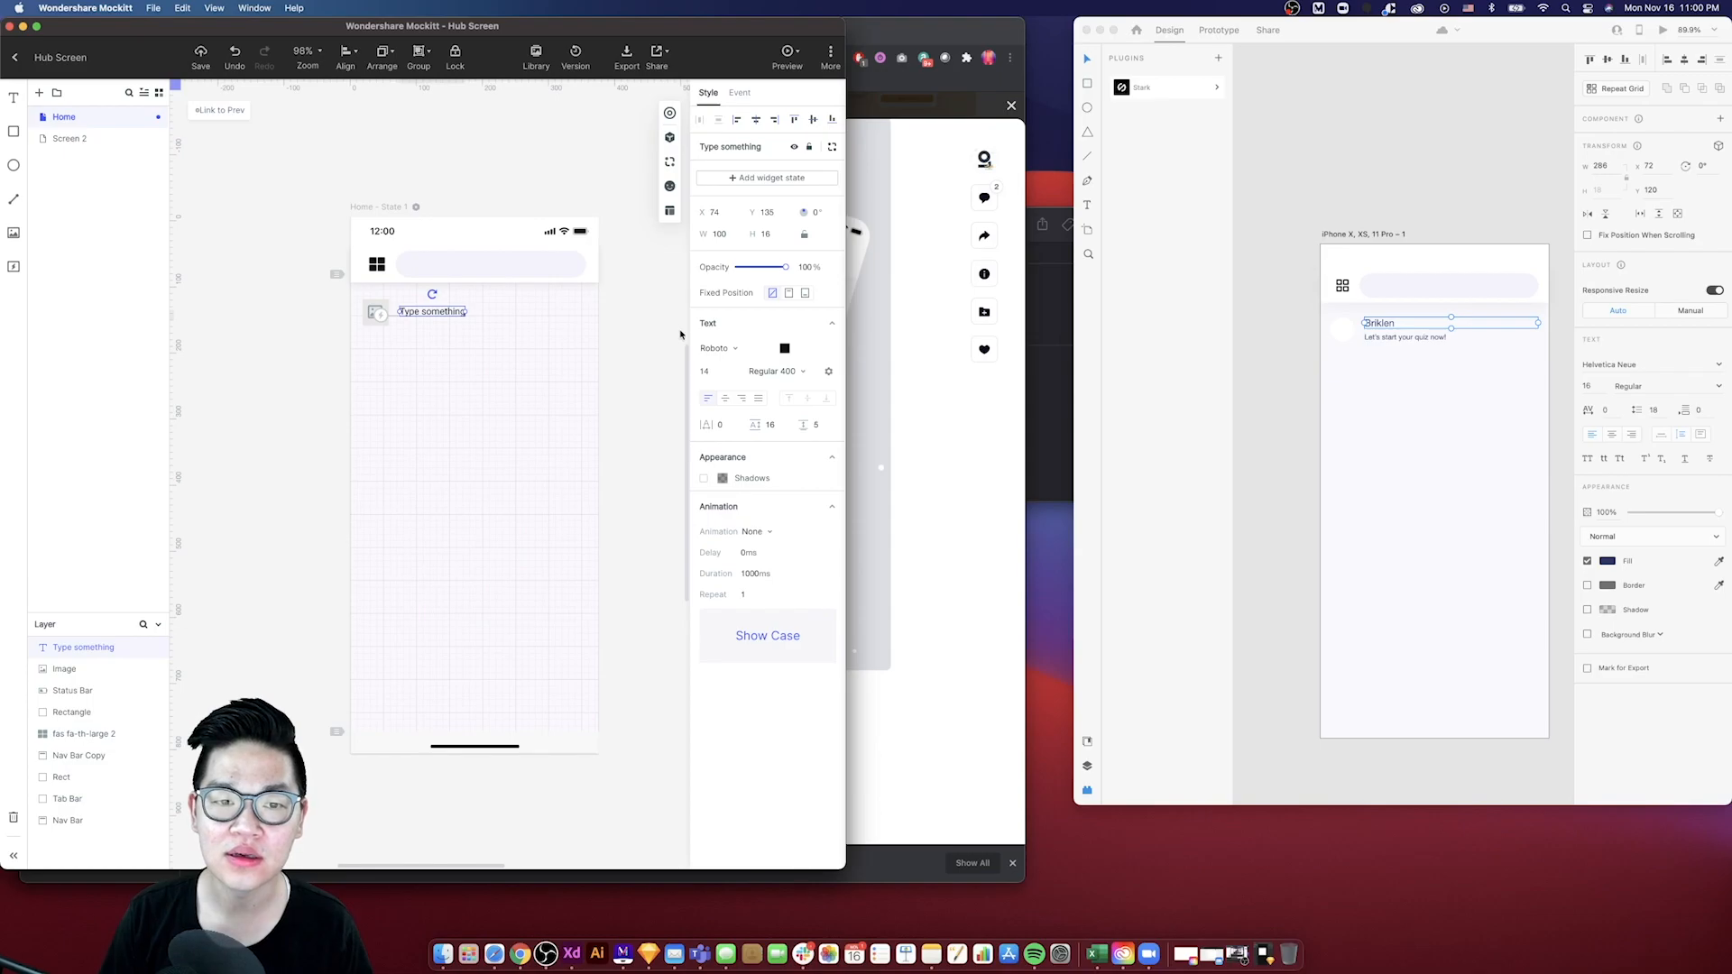
click(708, 373)
text(16)
key(Return)
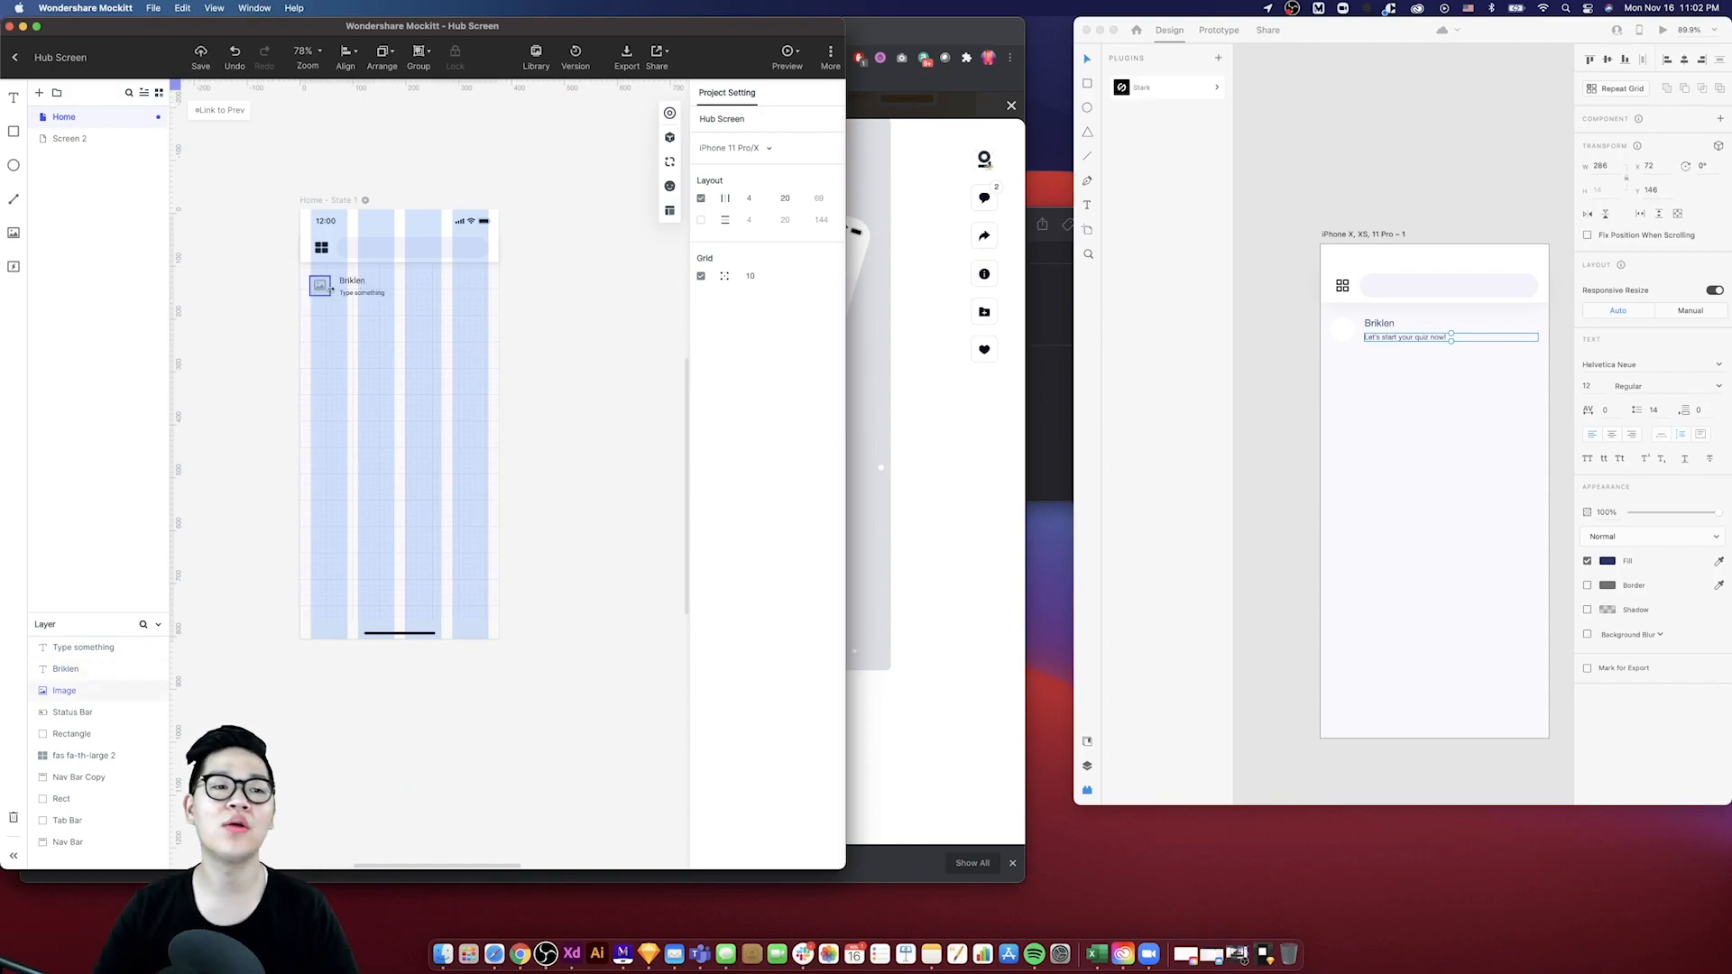
- Fill the XD avatar circle with the mockitt-icon image from the Downloads folder
click(321, 285)
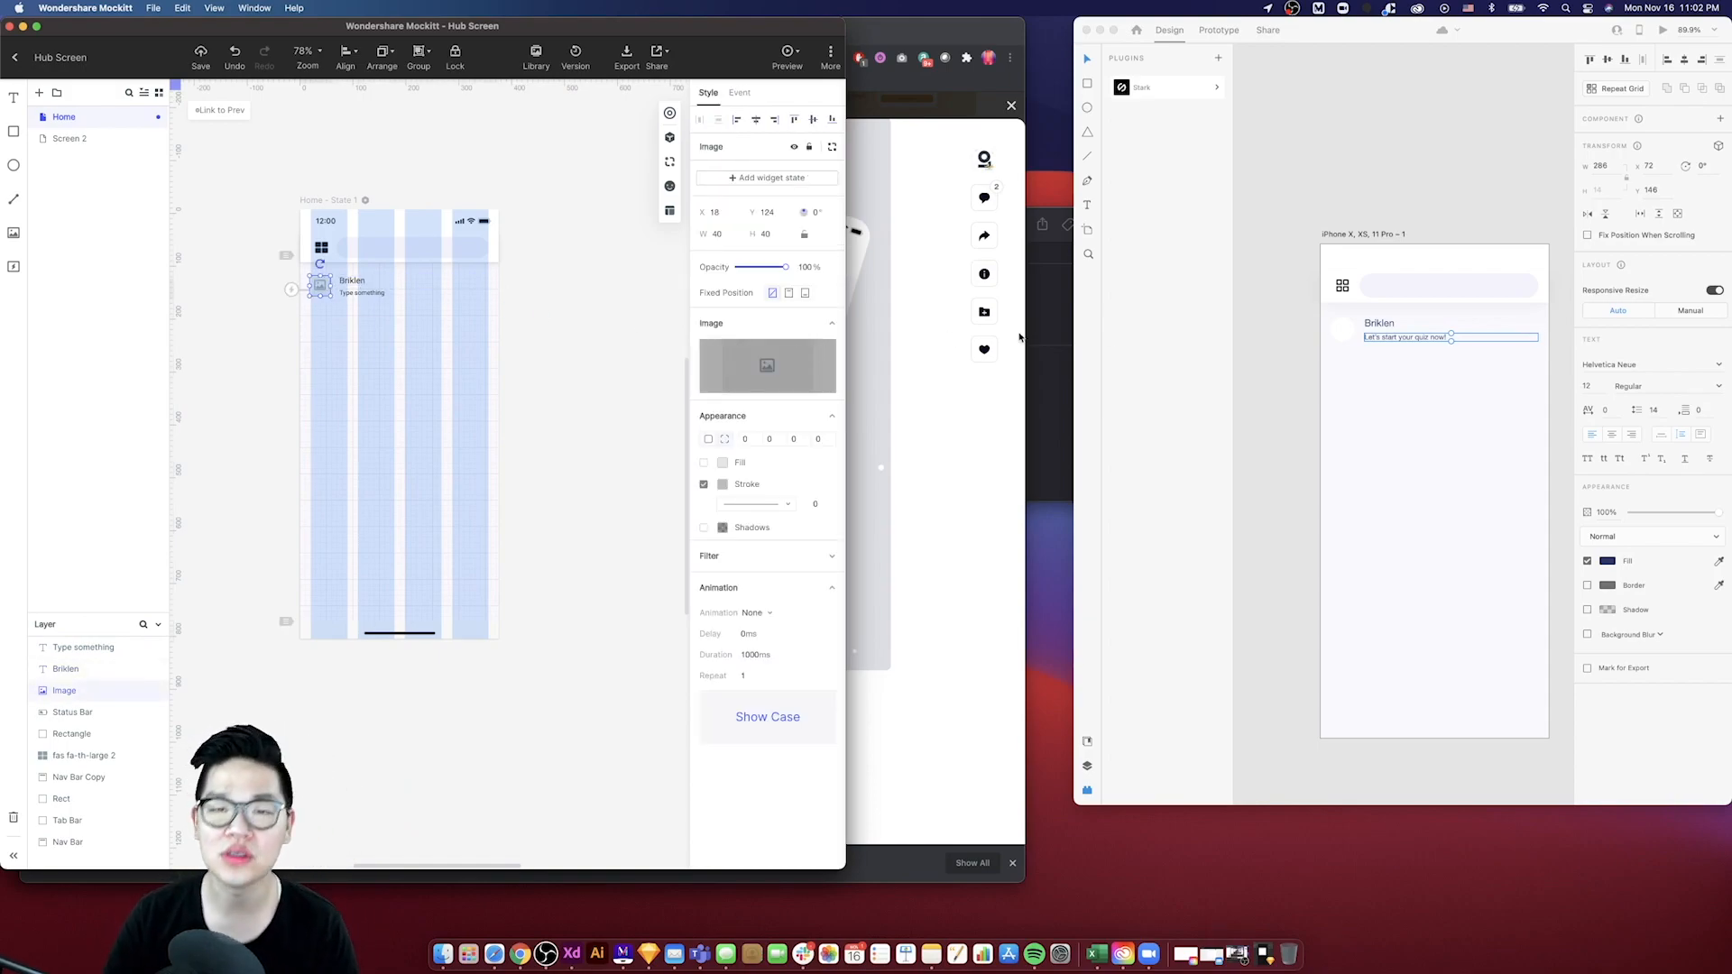
click(1230, 433)
click(1245, 459)
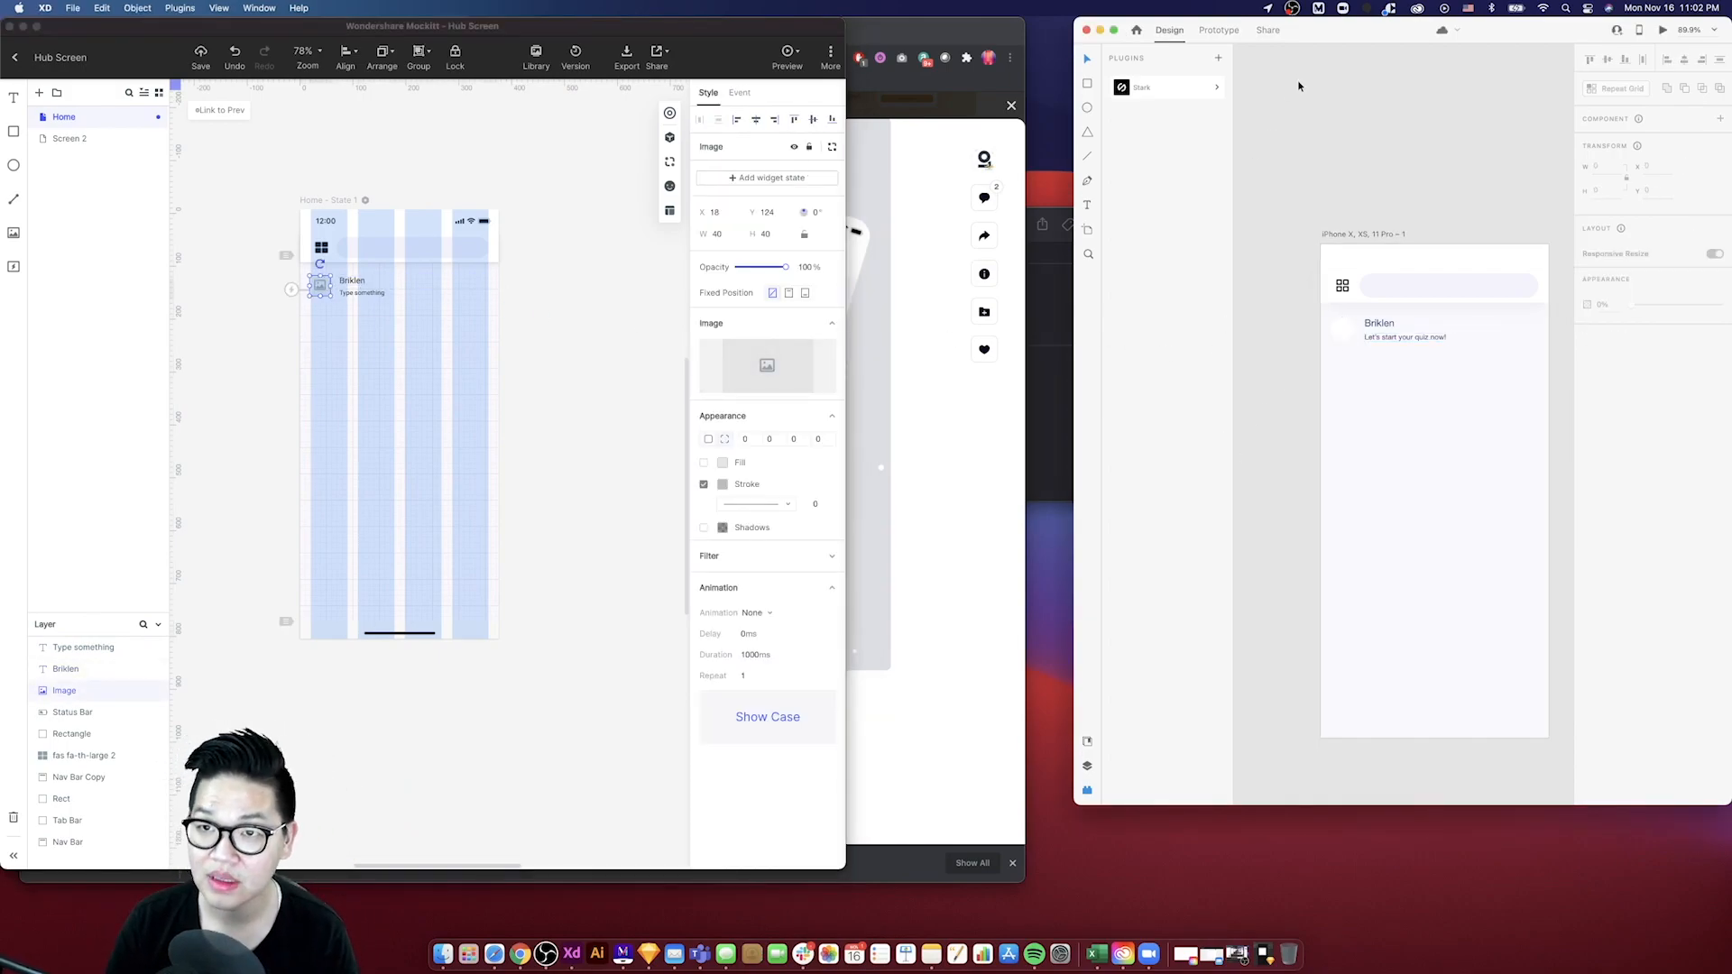
click(447, 968)
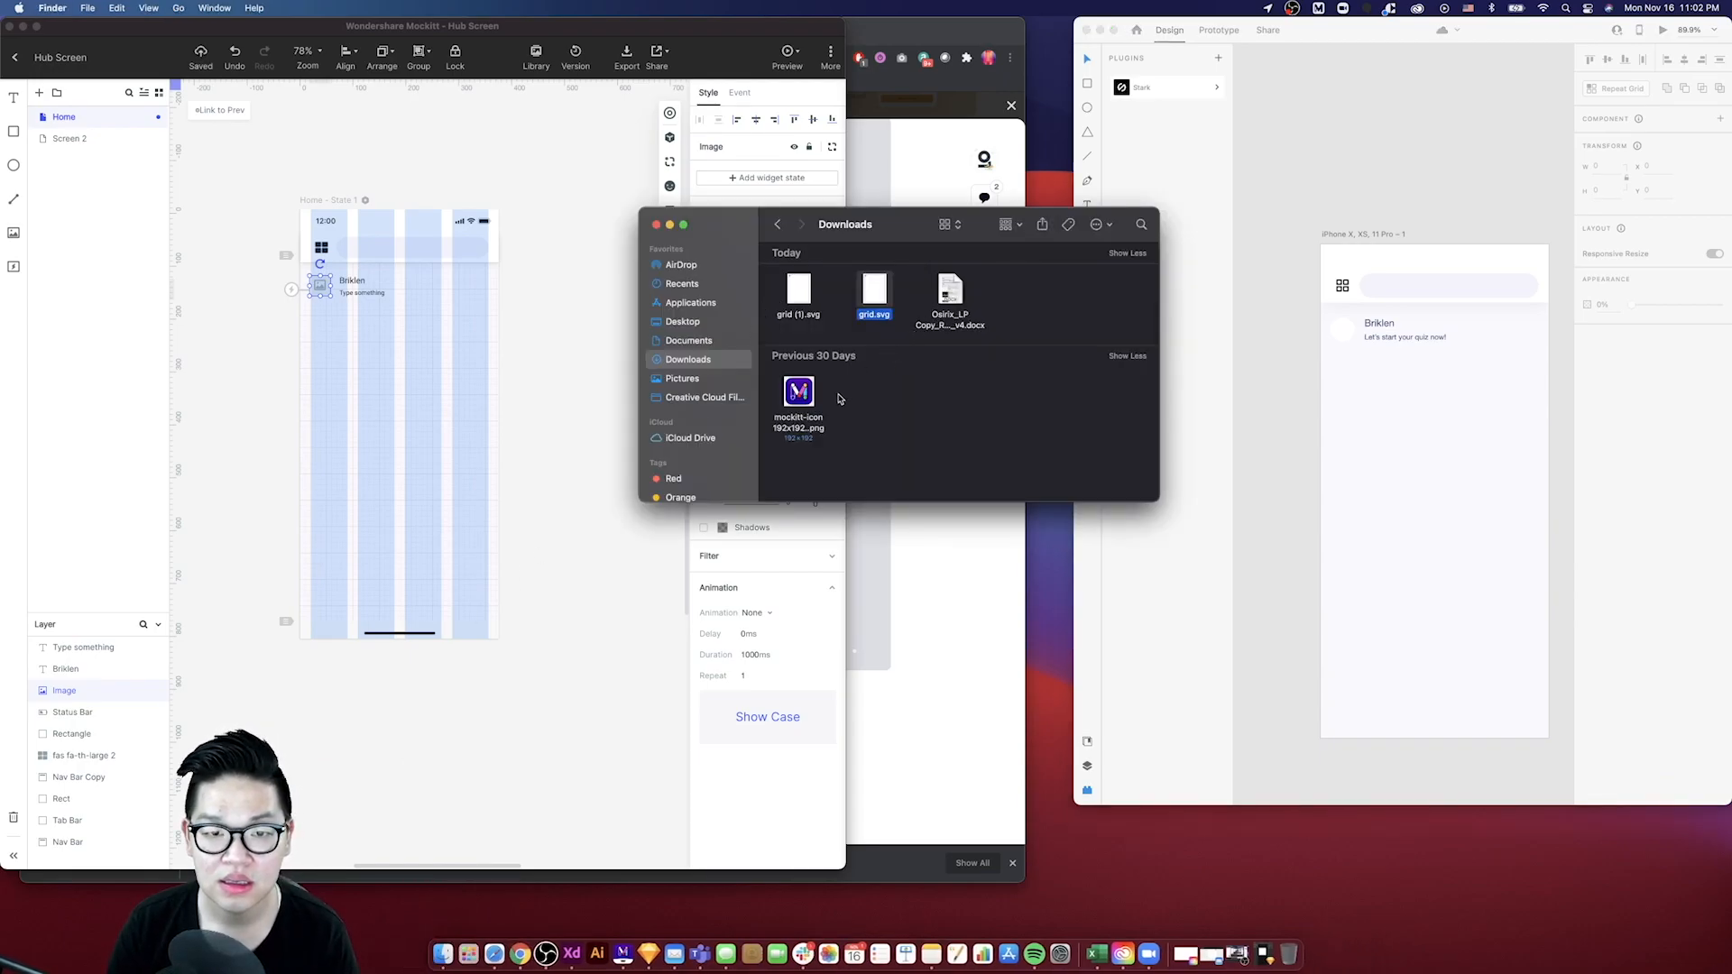
drag(798, 392, 1343, 336)
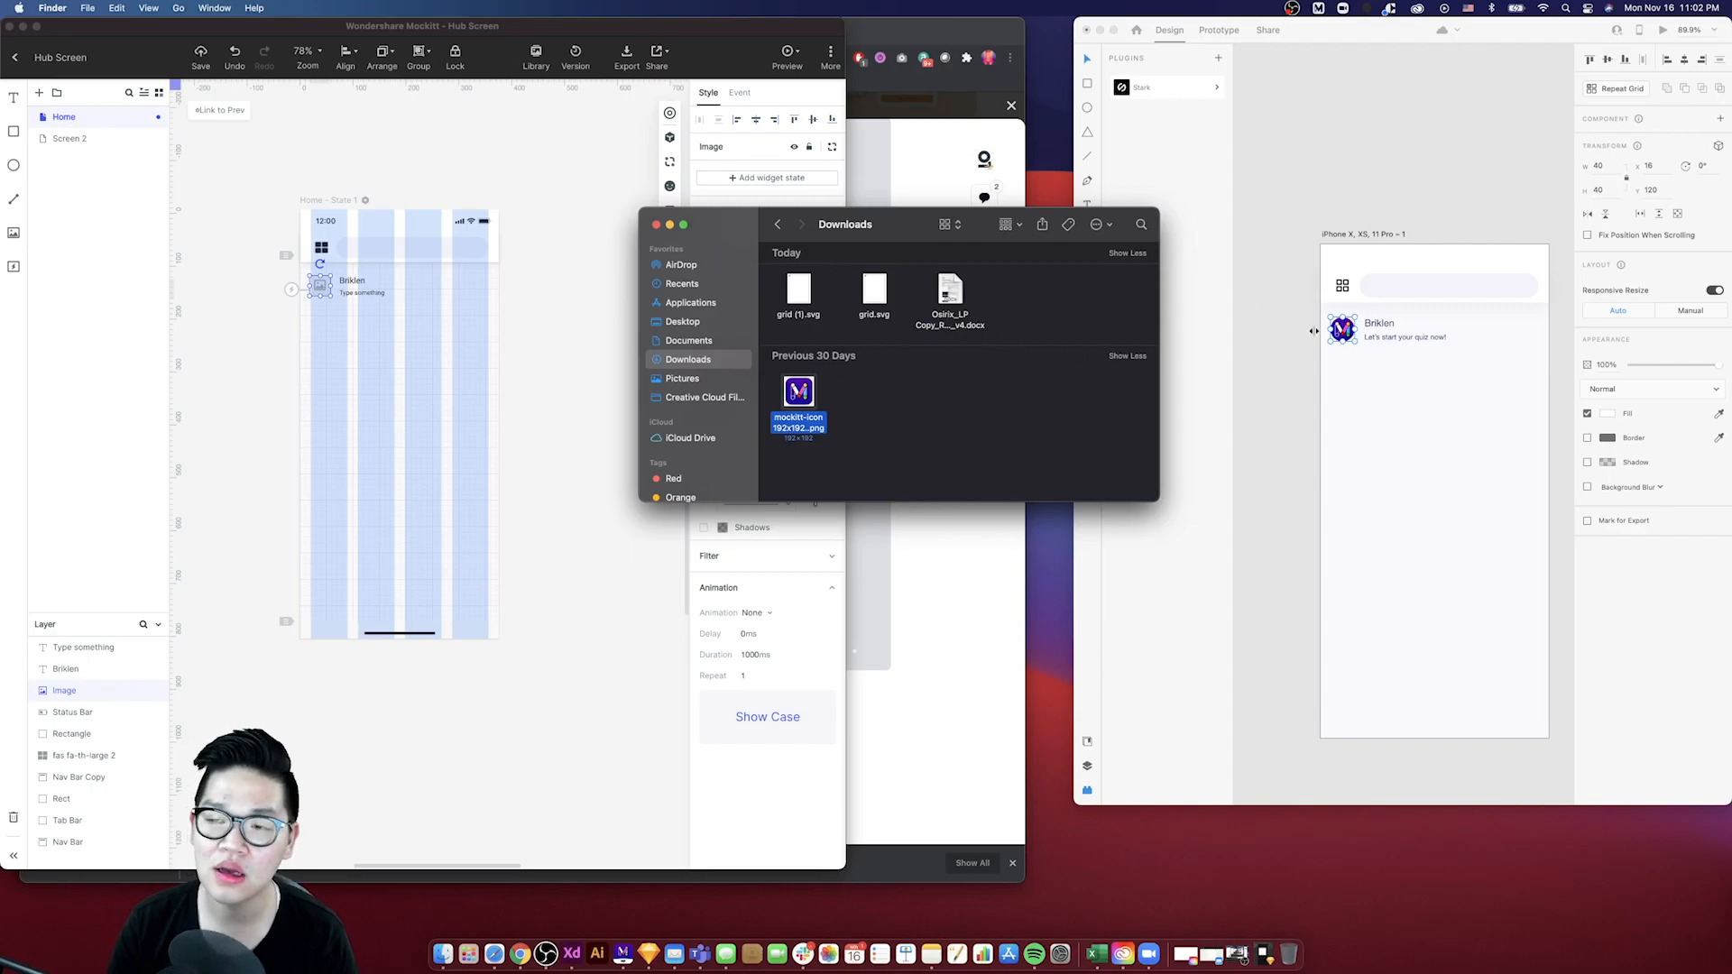
click(1345, 366)
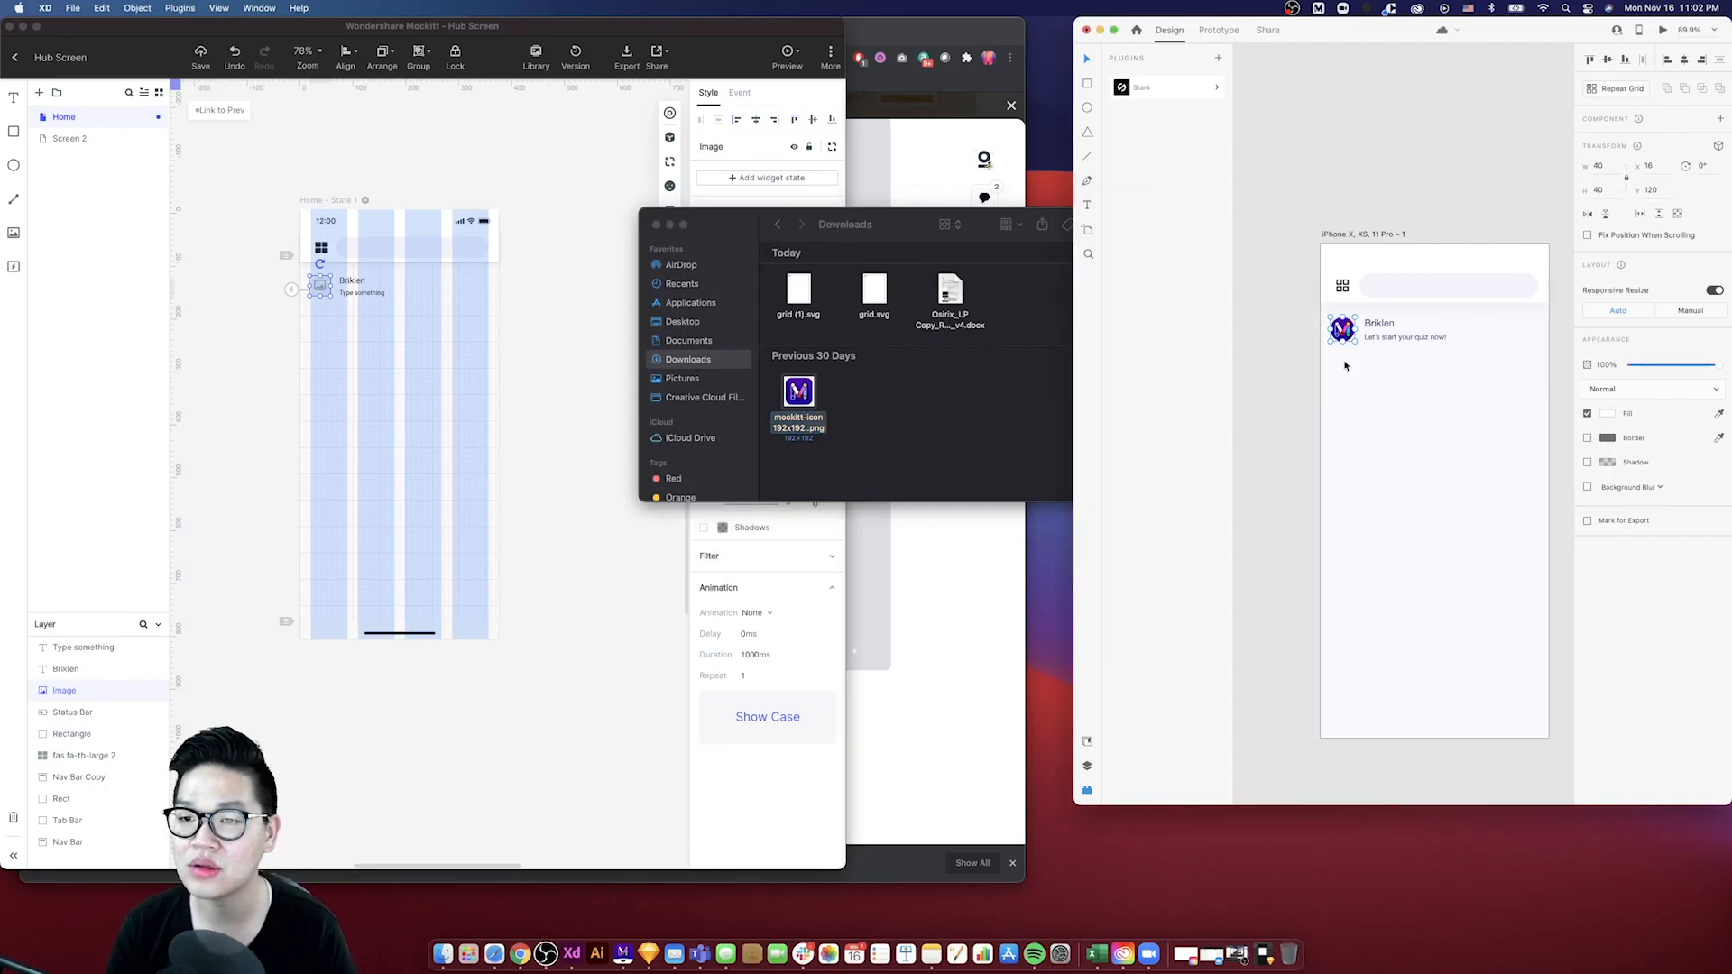
- Fill the Mockitt image placeholder with the mockitt-icon image from Downloads
click(811, 381)
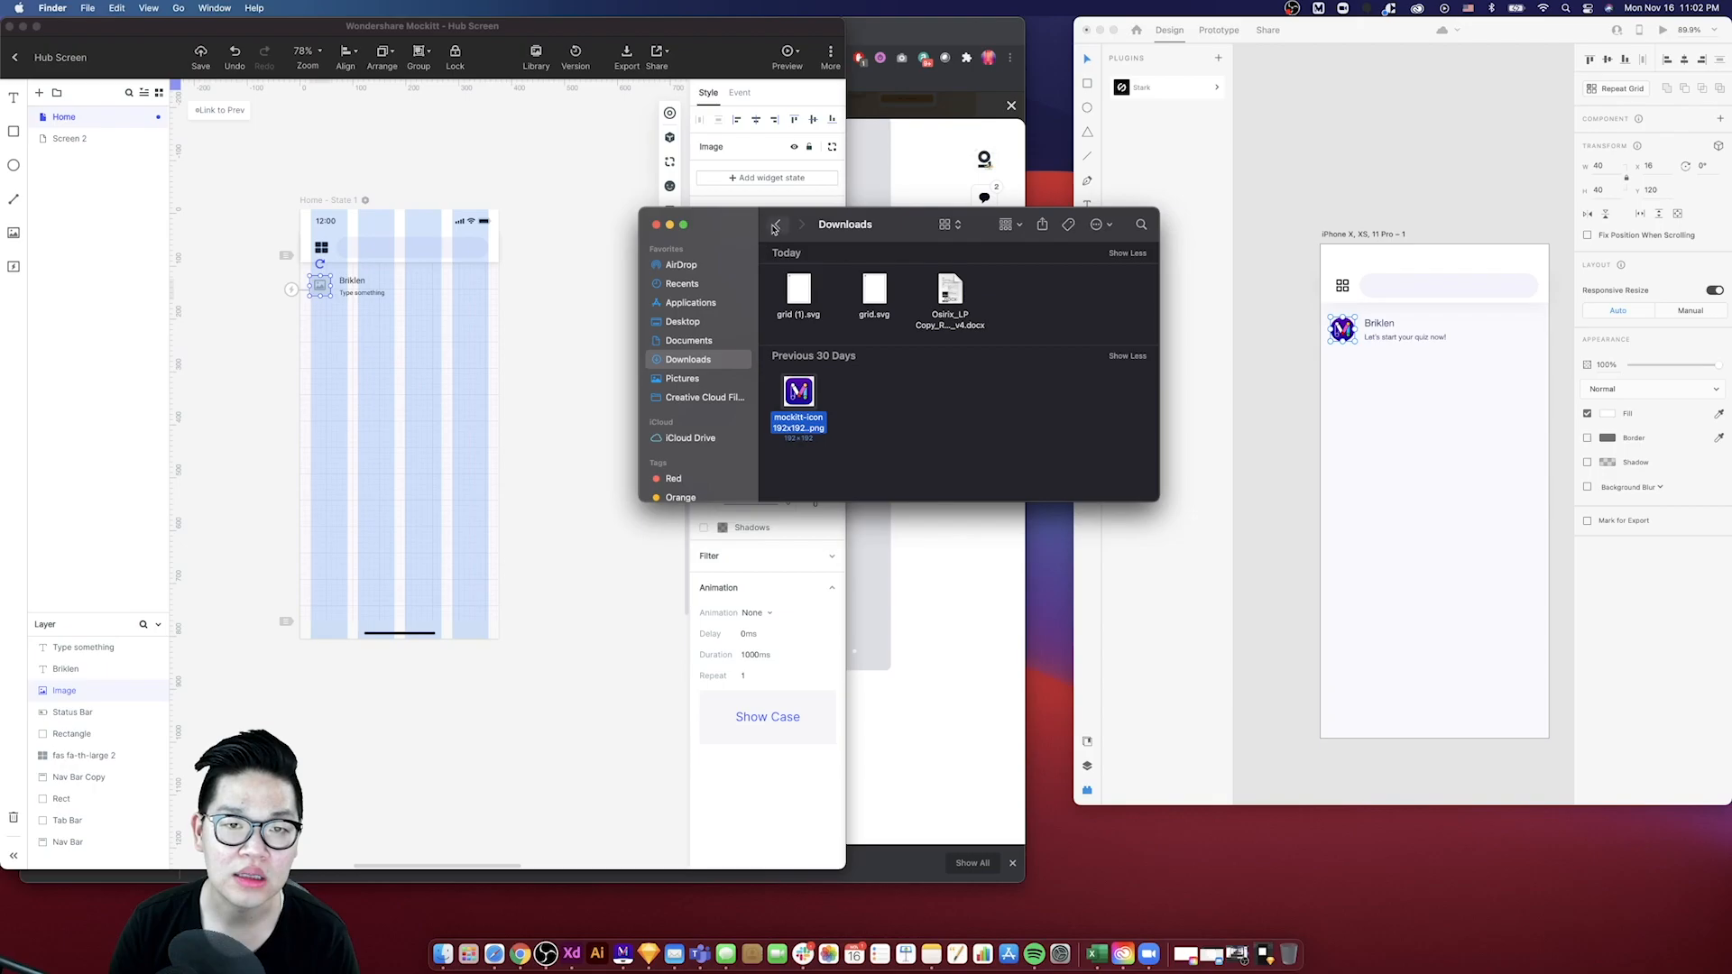
drag(893, 222, 1179, 222)
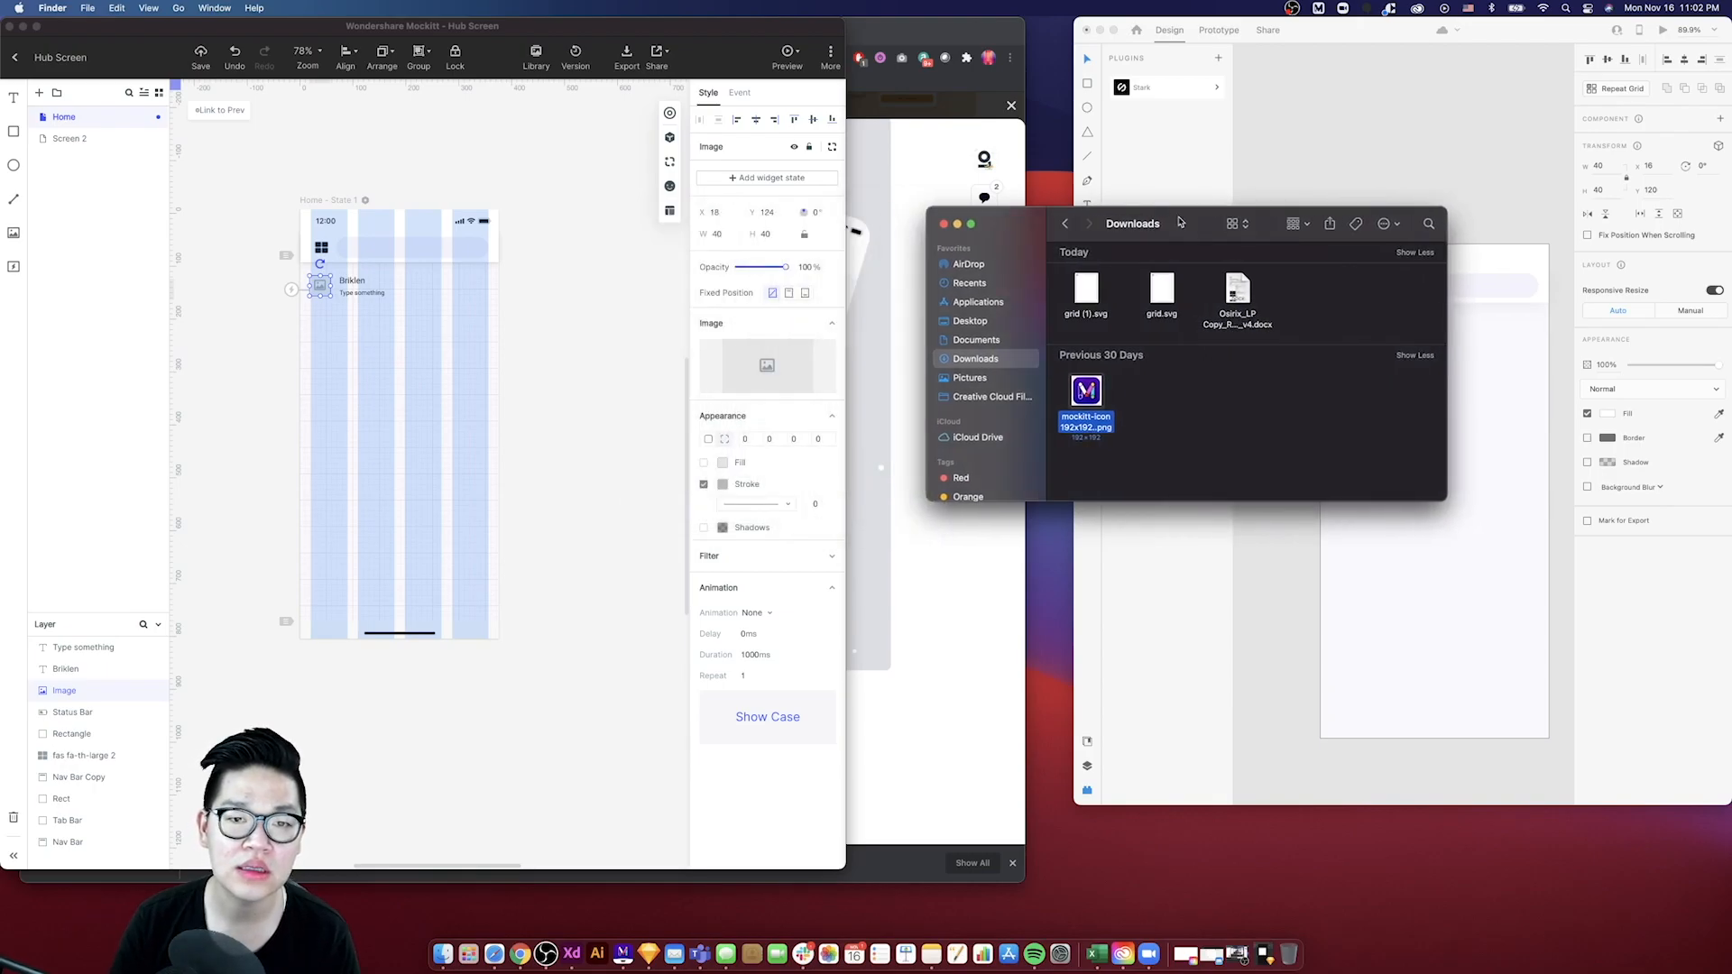
drag(1092, 390, 767, 364)
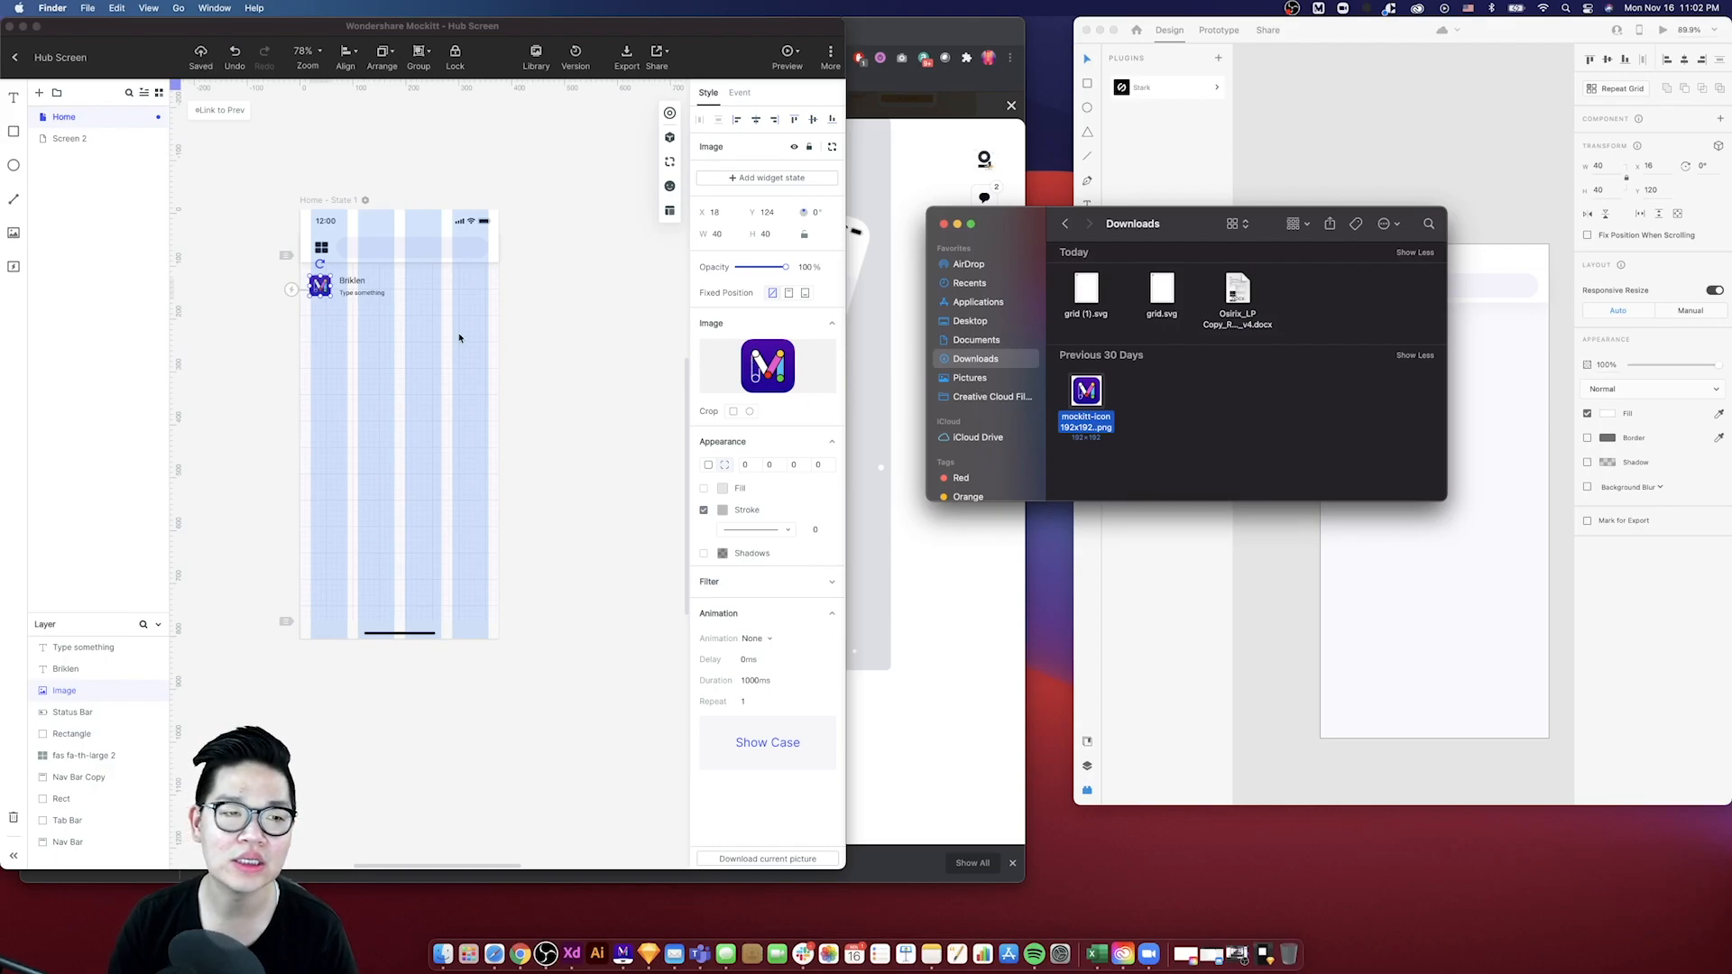
- Crop the Mockitt avatar image to a circle
click(469, 340)
click(351, 322)
click(324, 282)
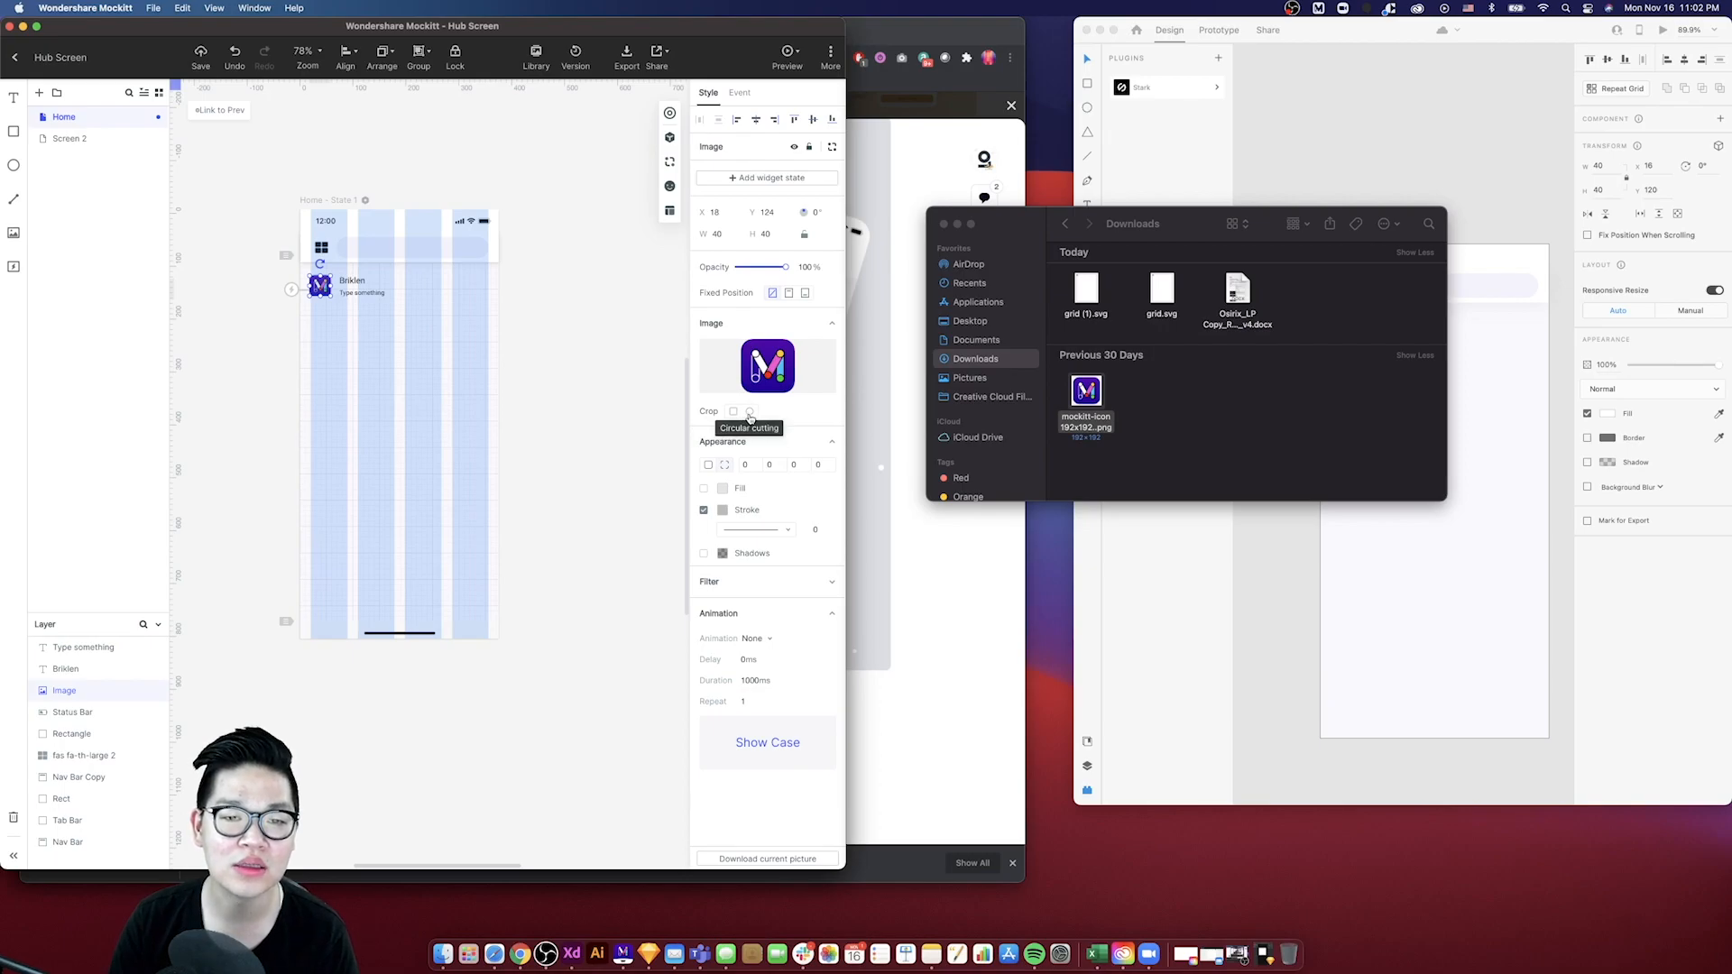
click(750, 412)
click(460, 395)
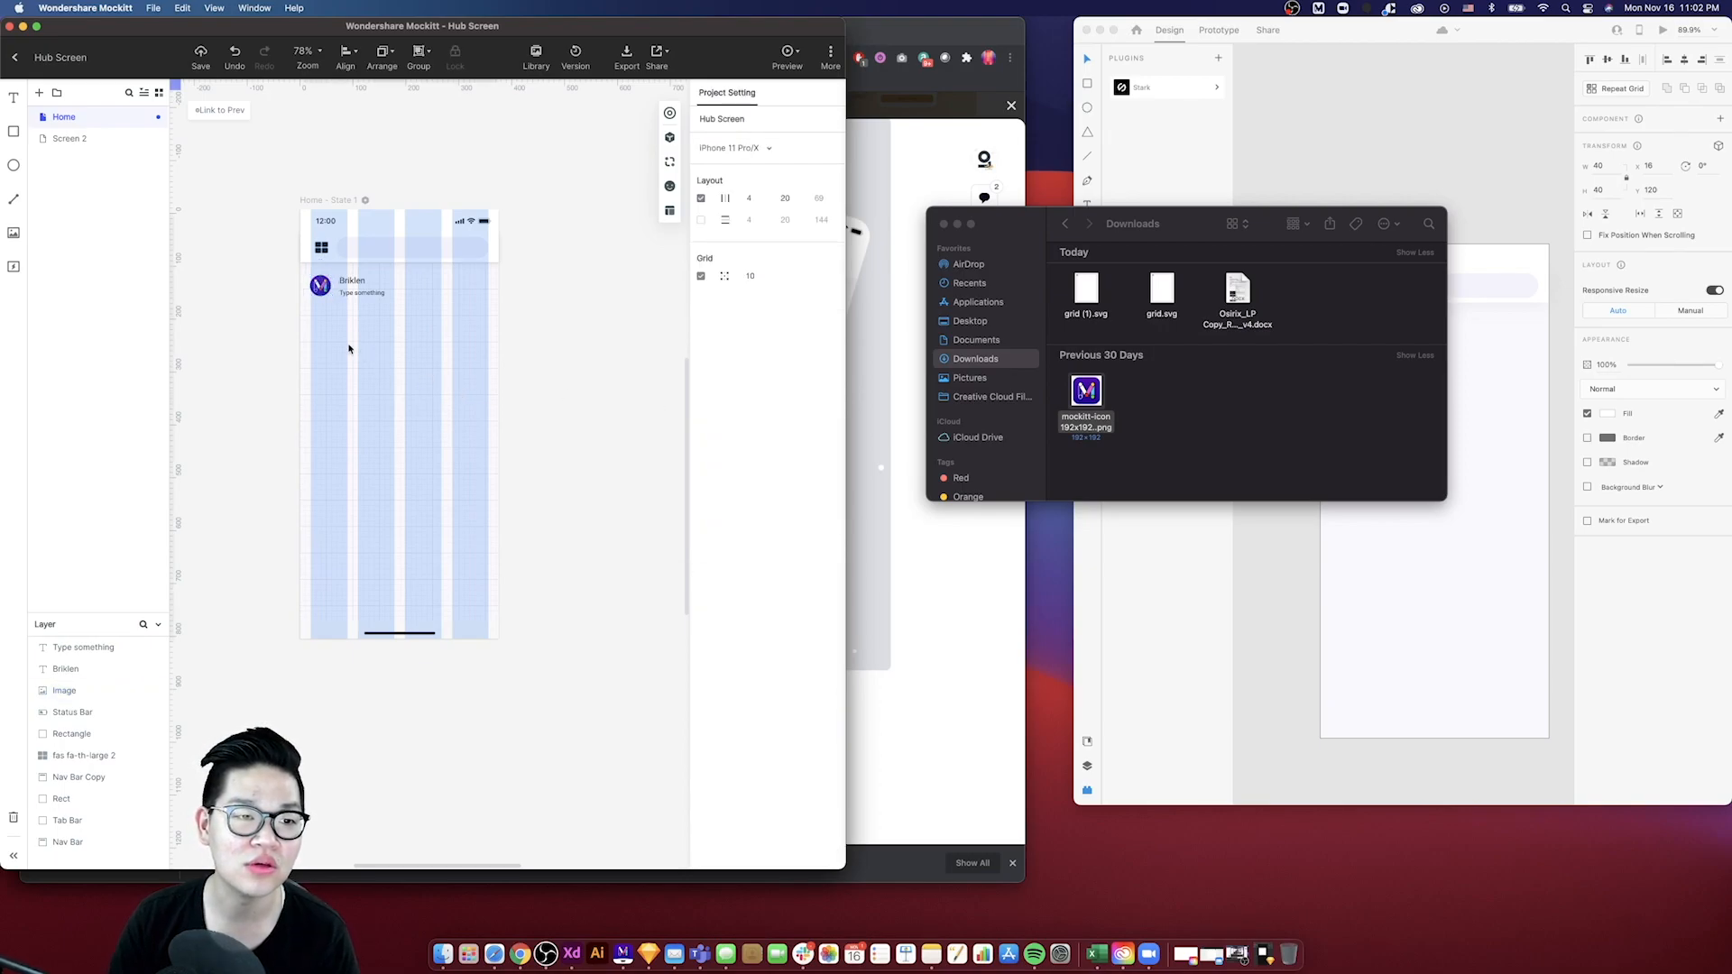
scroll(349, 348, up, 5)
scroll(349, 349, up, 3)
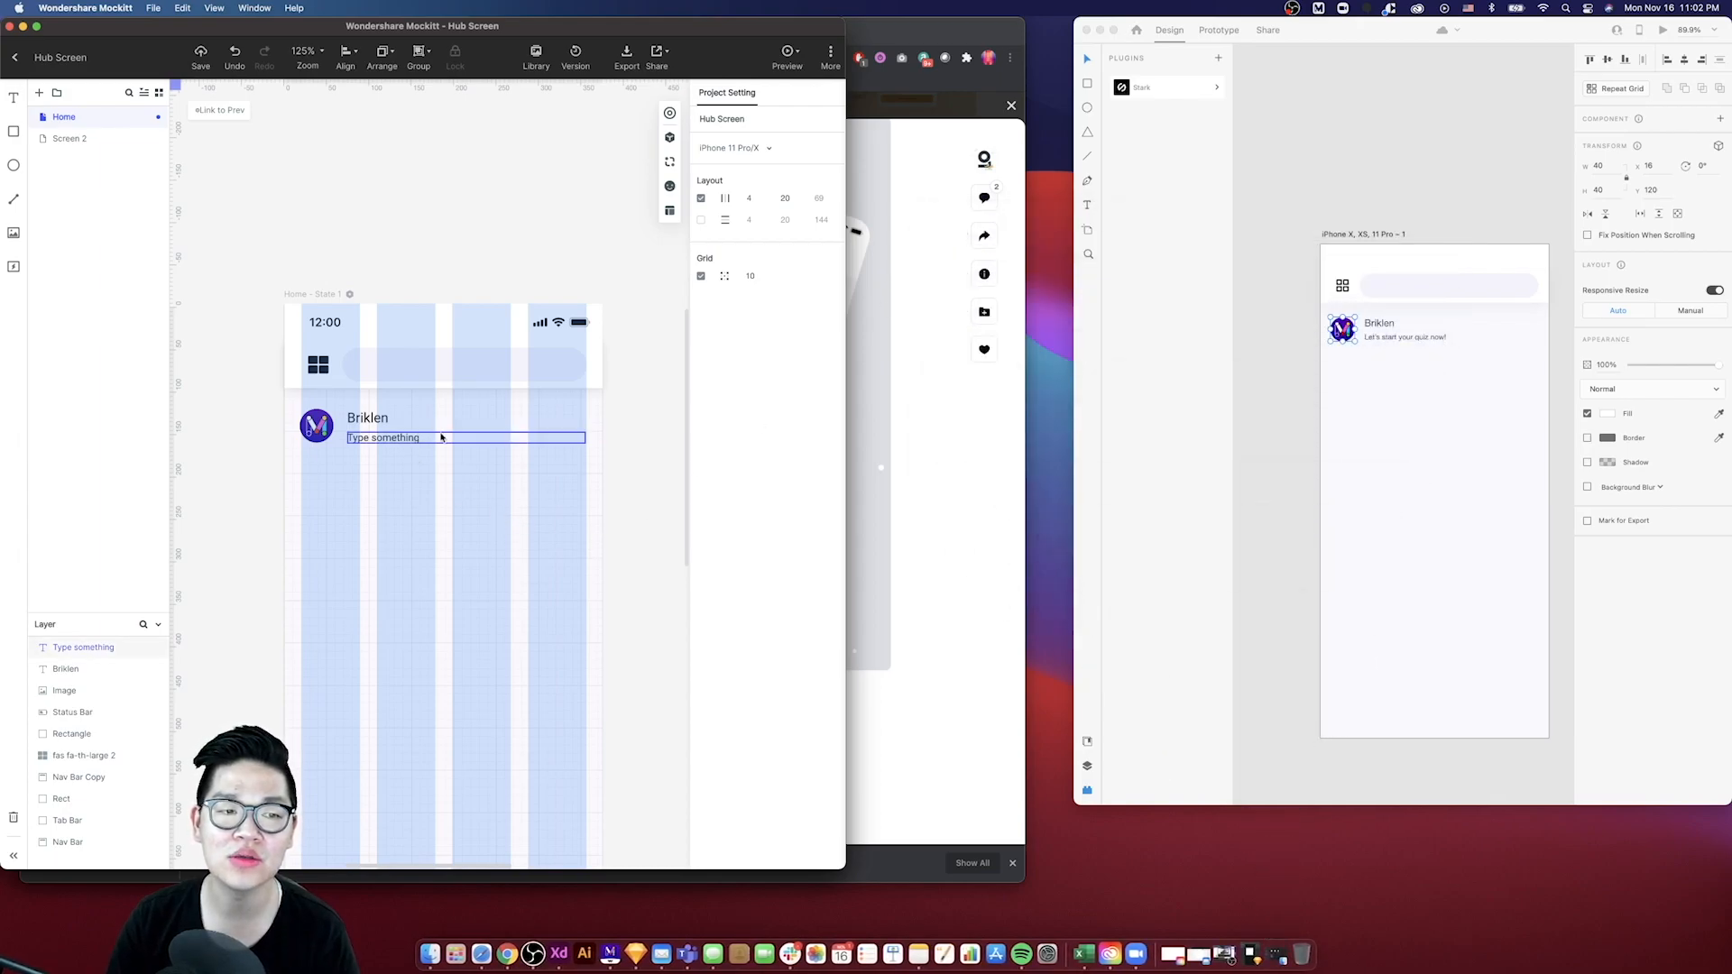
scroll(518, 432, down, 2)
scroll(517, 432, down, 1)
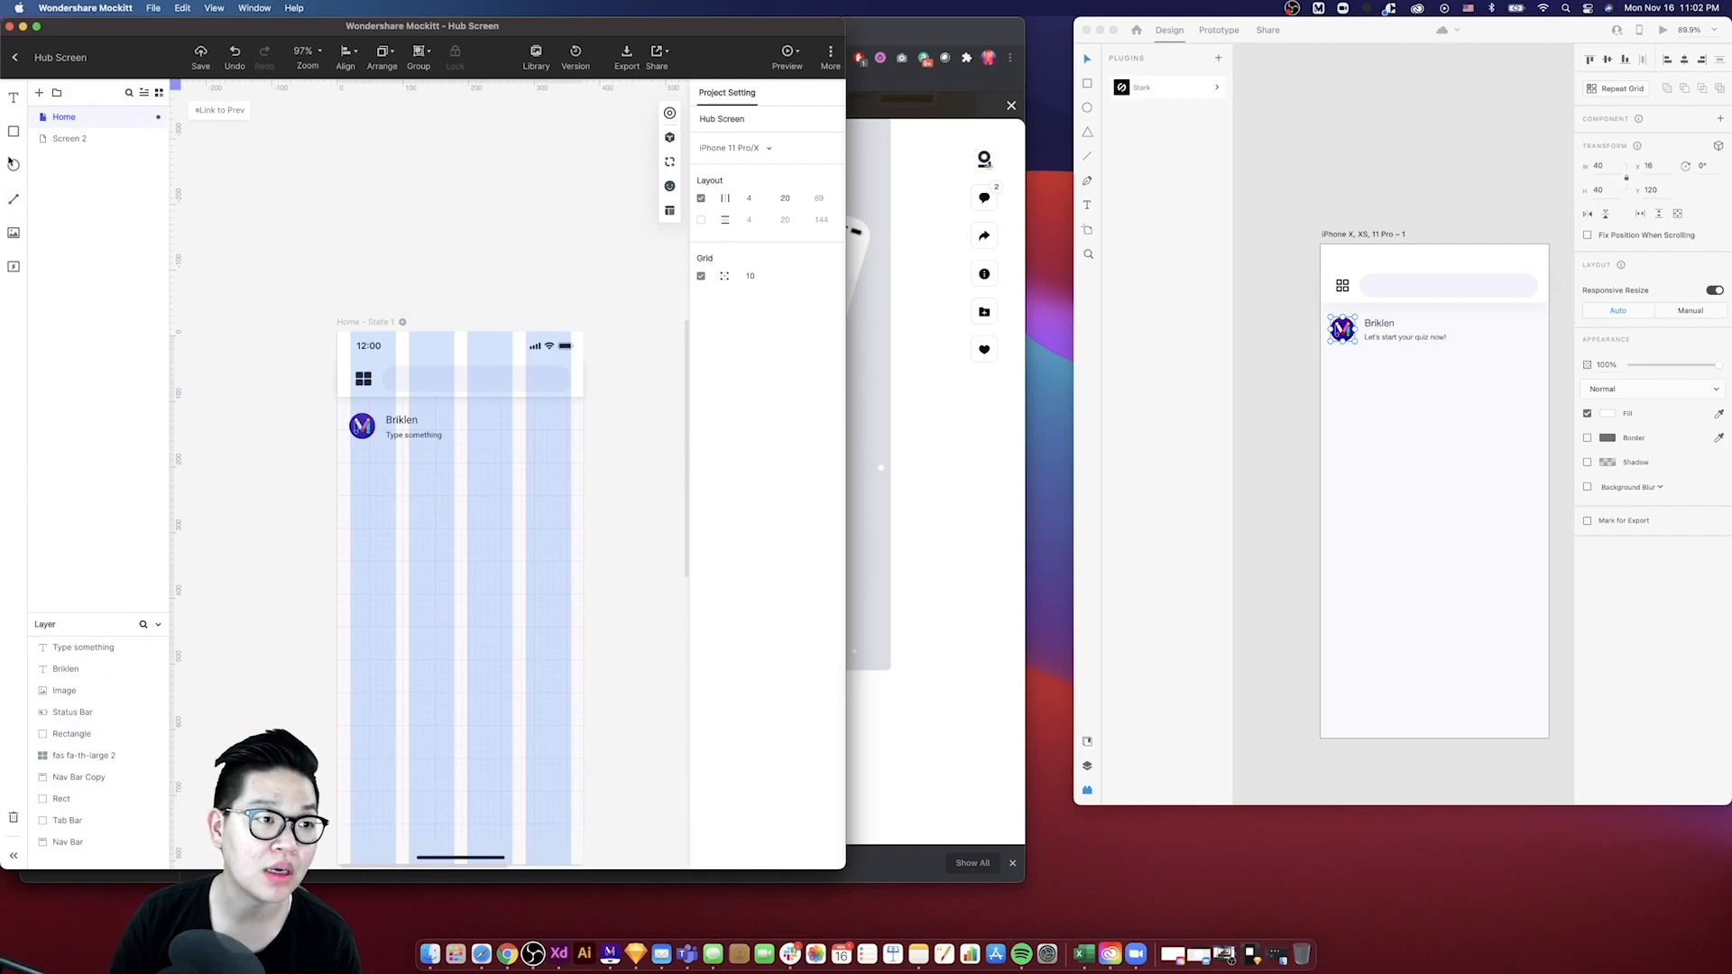
drag(13, 172, 417, 538)
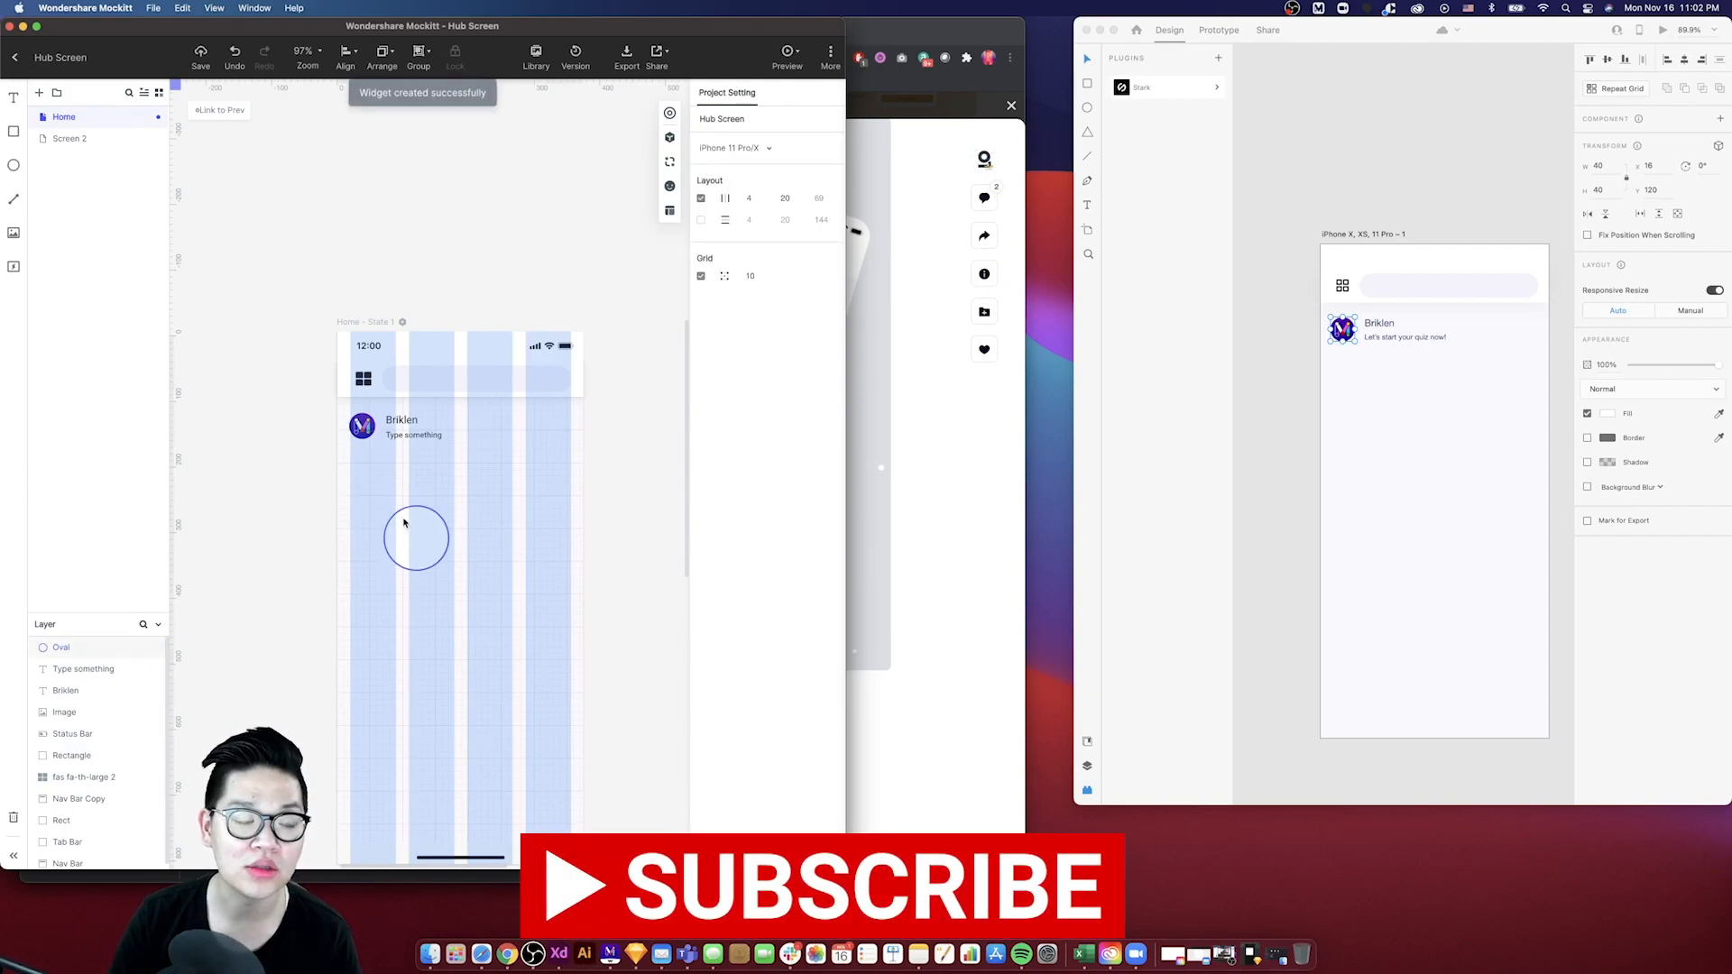
click(425, 538)
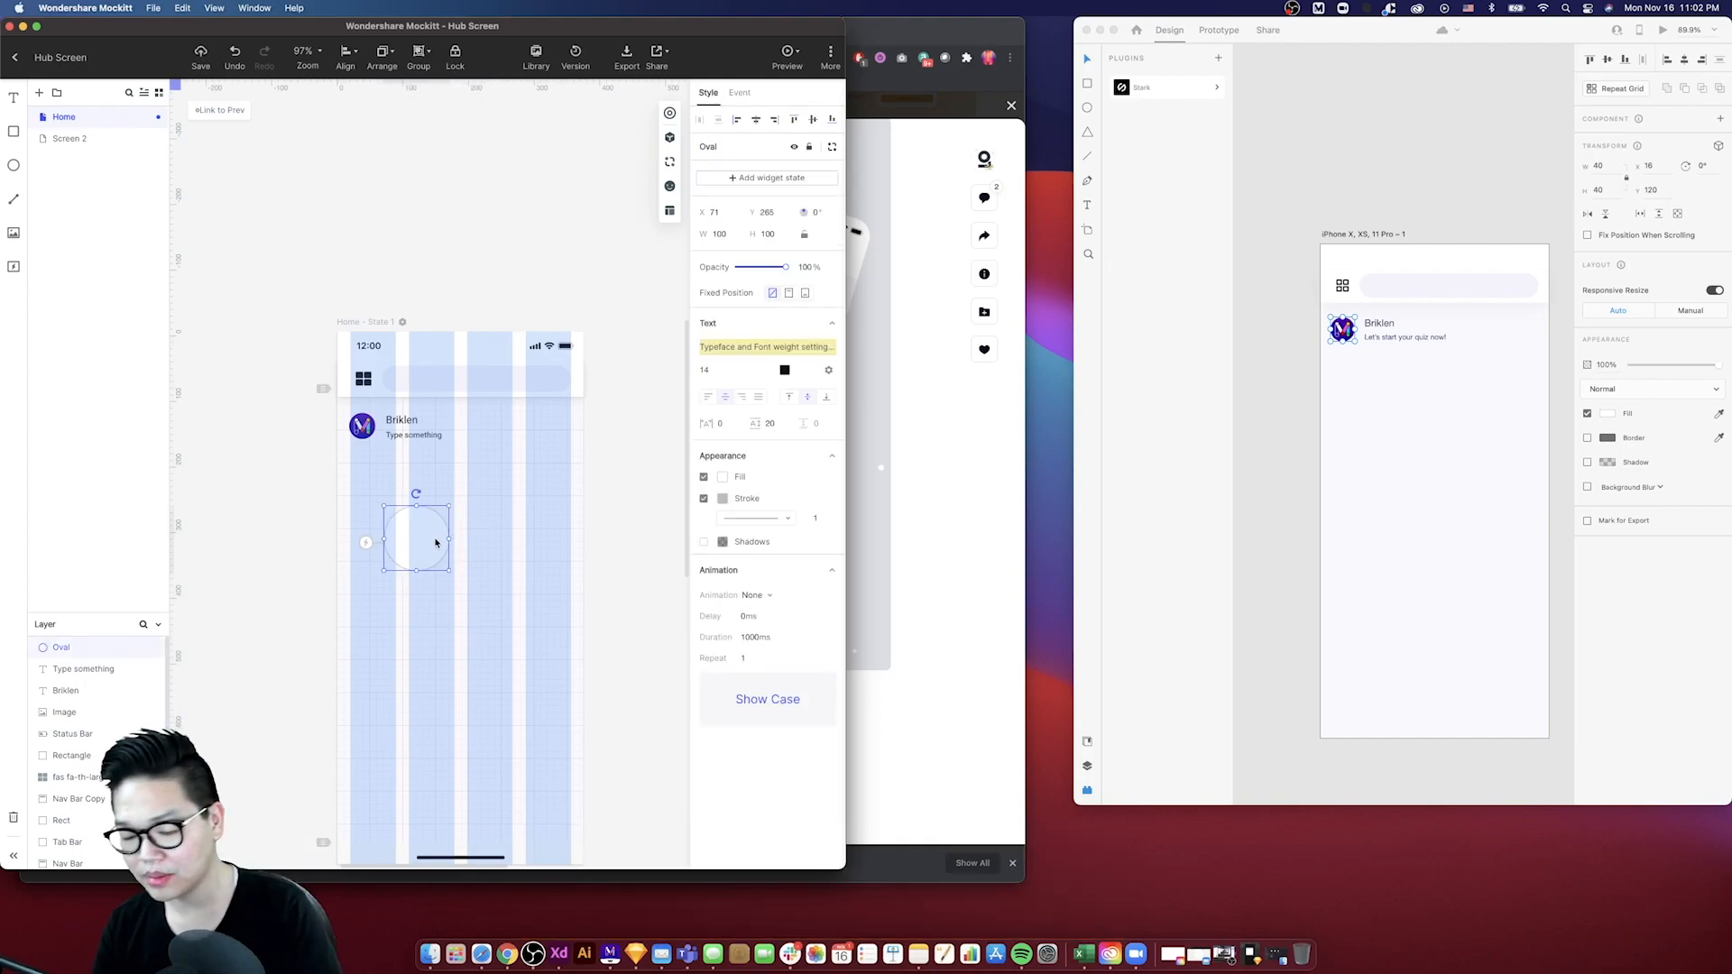
key(Delete)
- Remove the stroke from the Mockitt avatar image
click(361, 428)
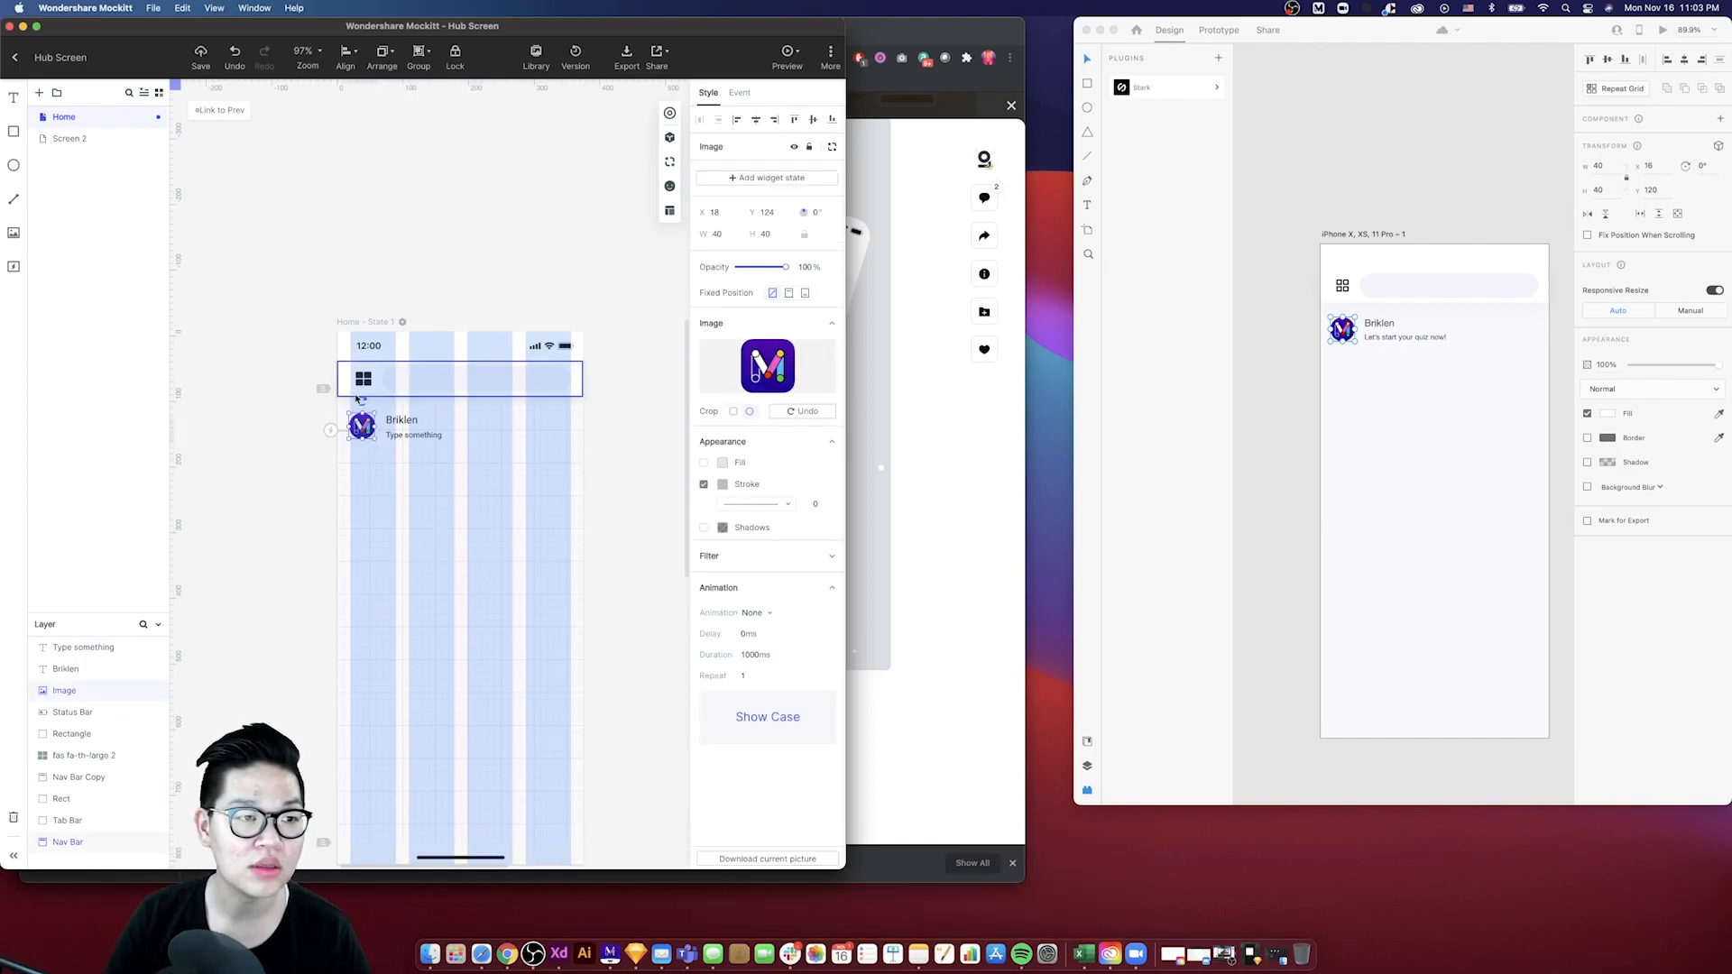
click(704, 485)
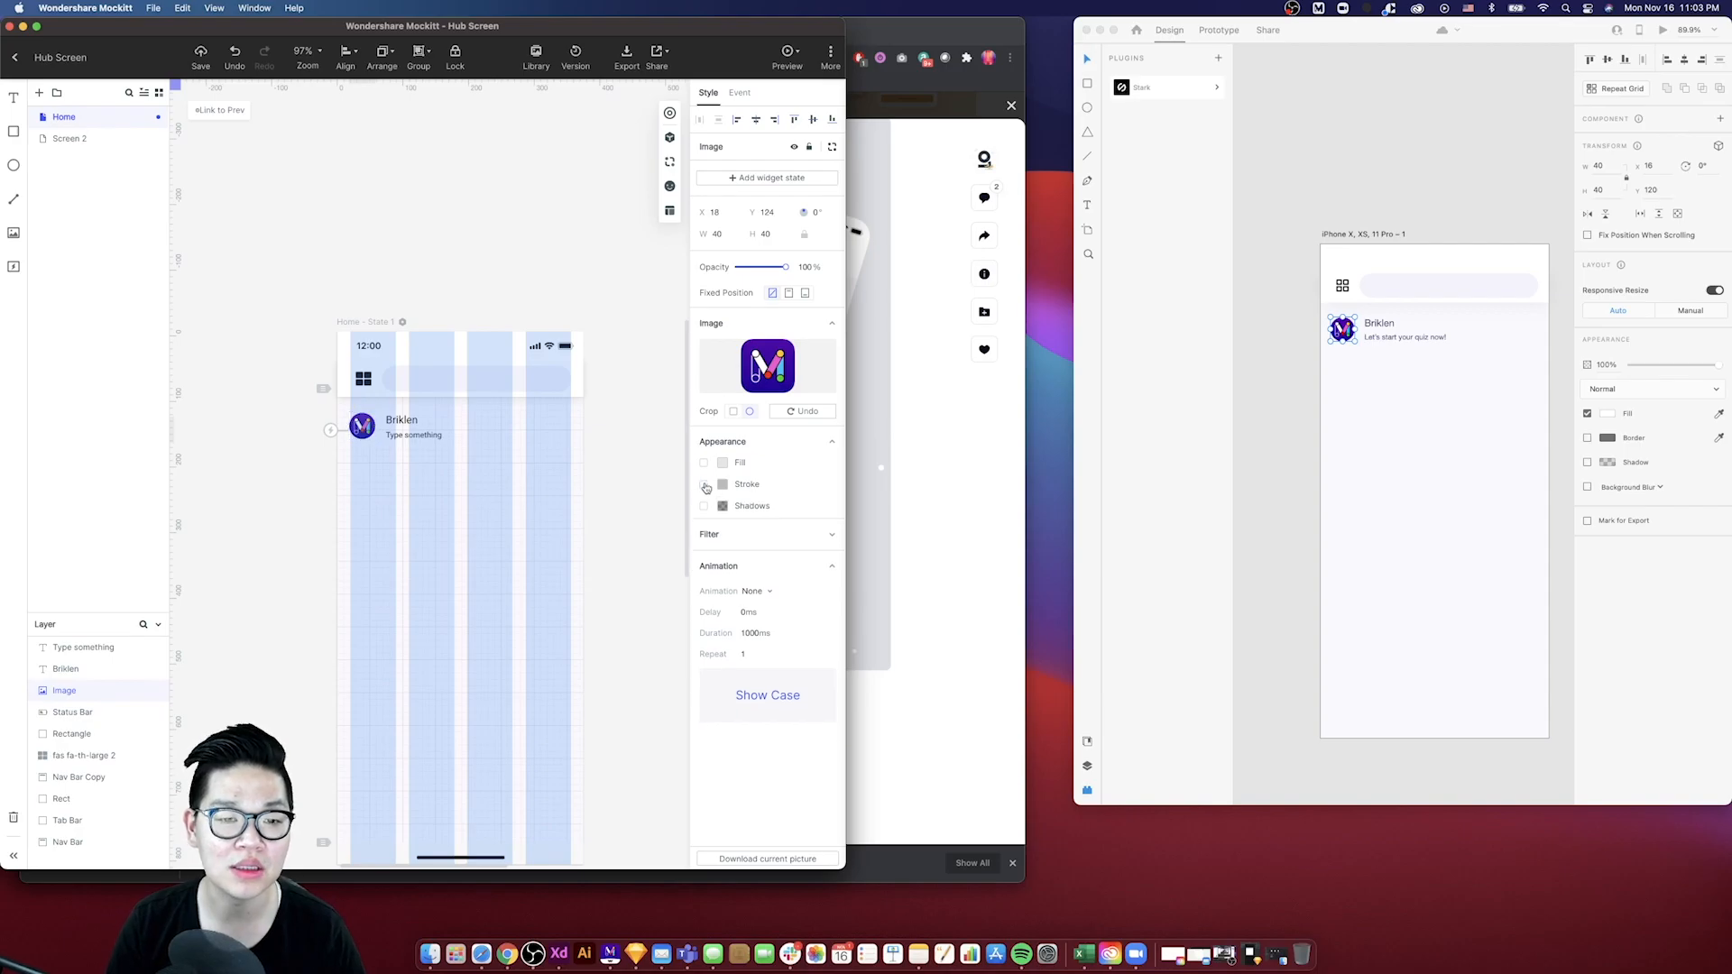
click(663, 517)
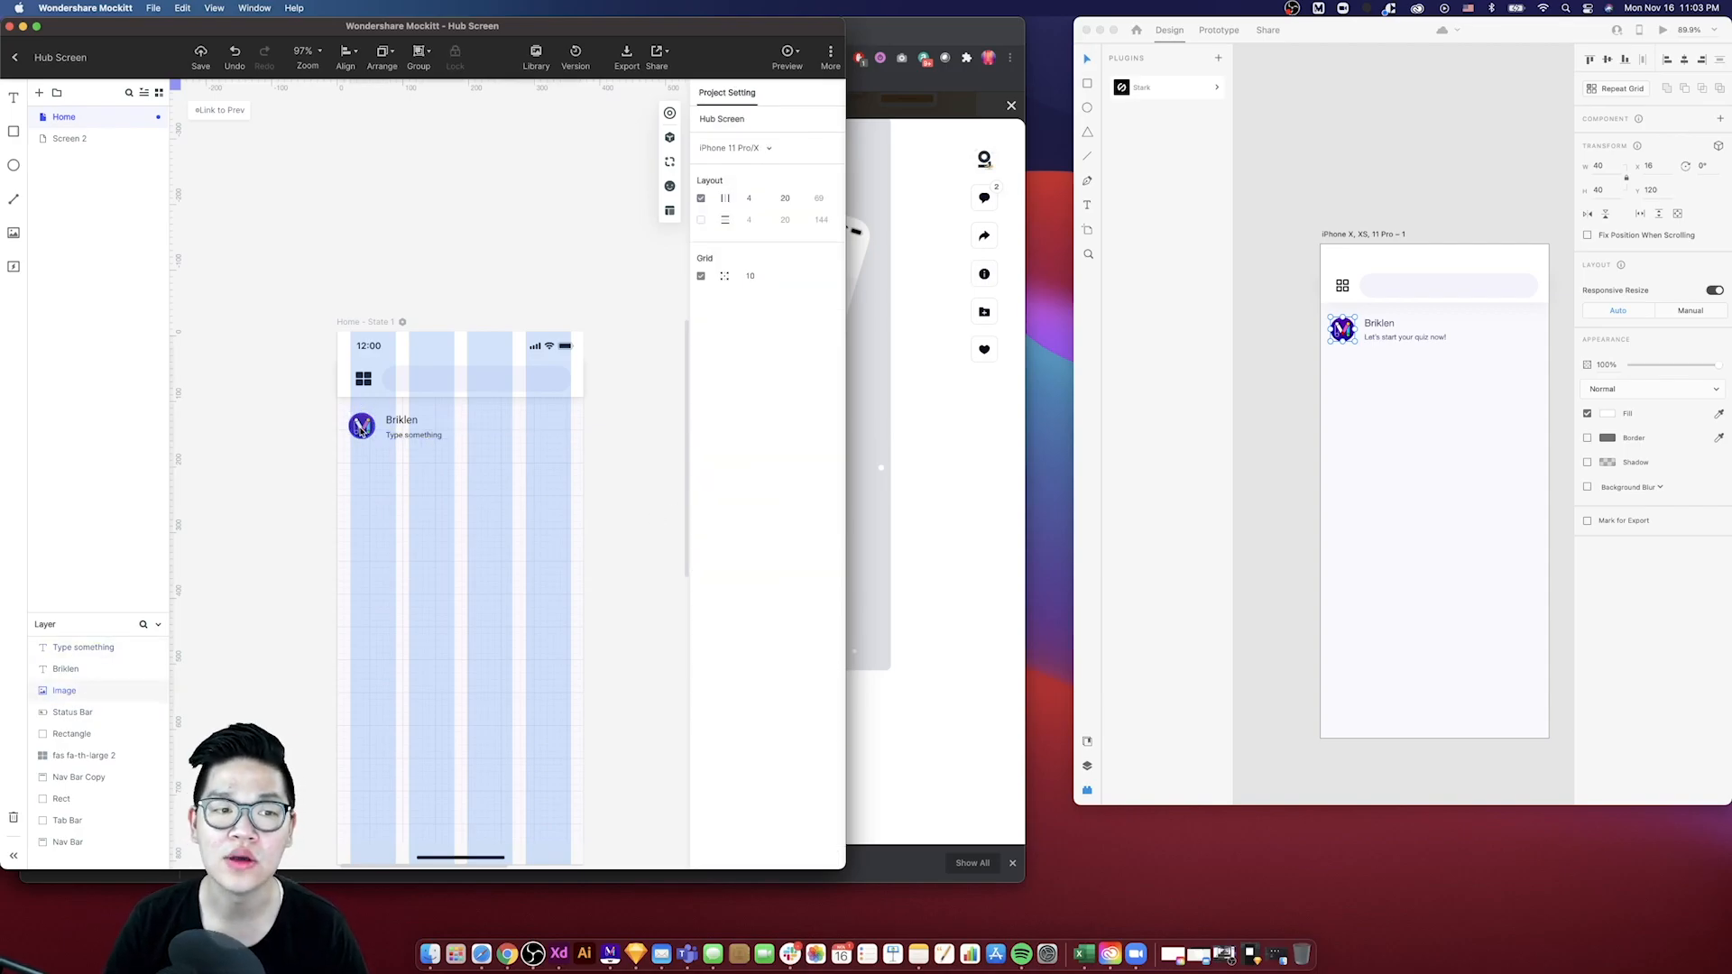
- Duplicate the subtitle text downward on the XD artboard
click(361, 428)
click(378, 481)
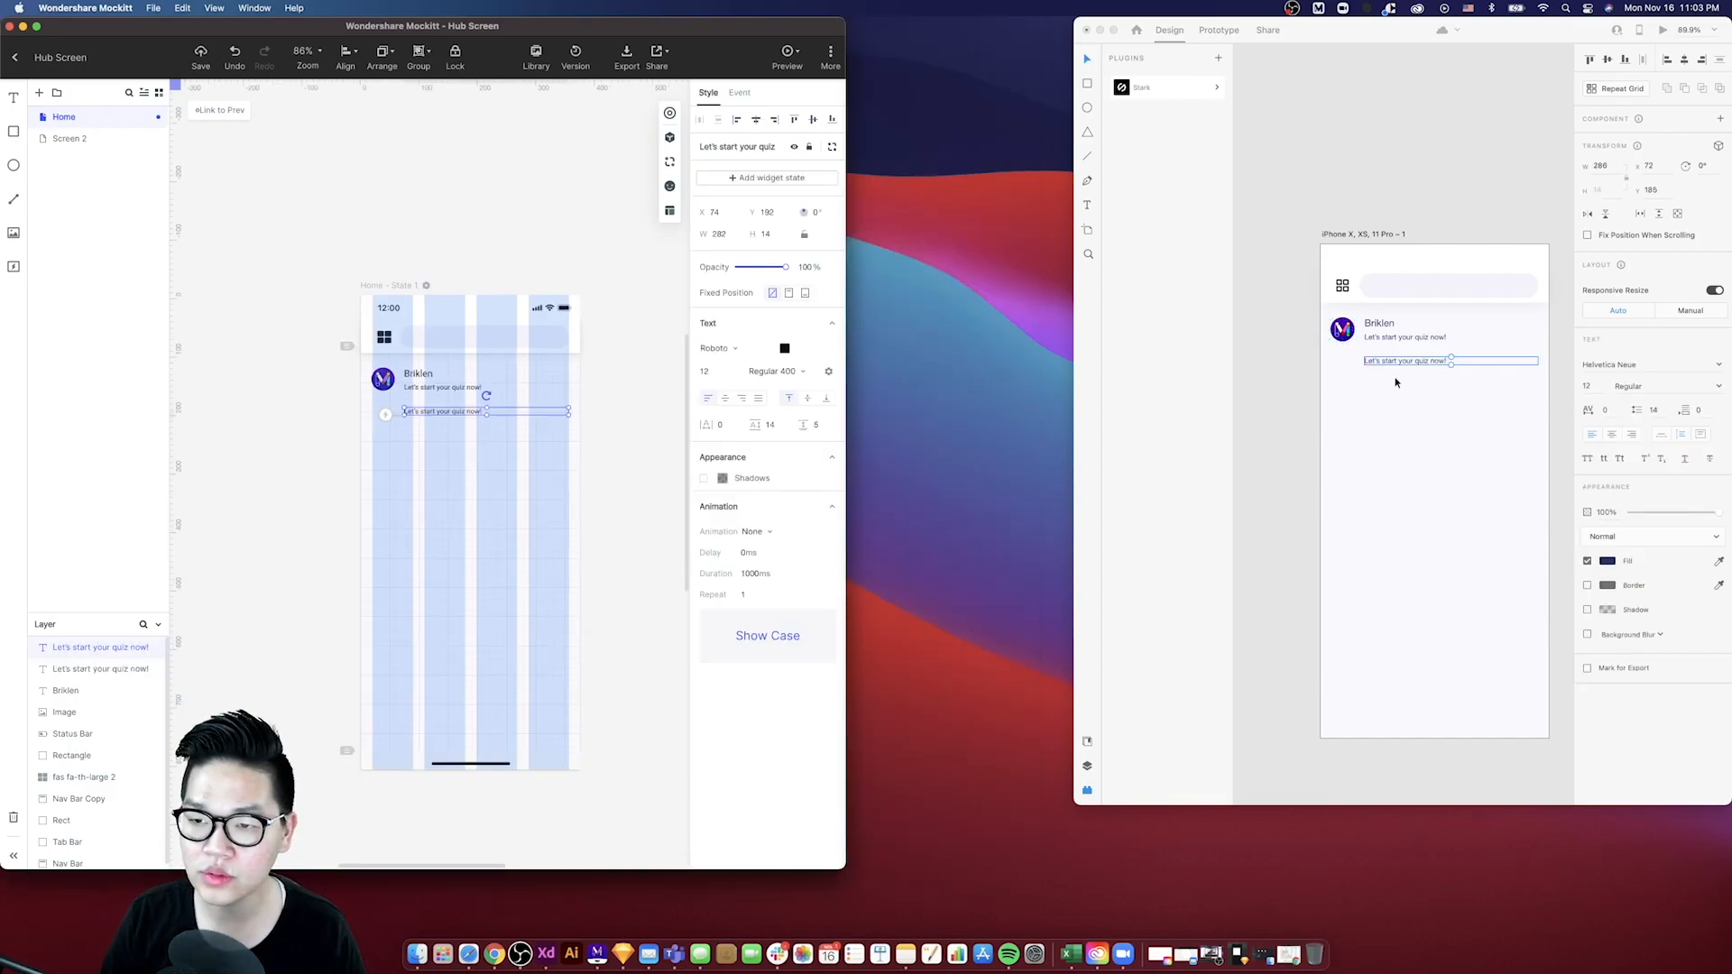
click(1389, 365)
drag(1390, 370, 1381, 429)
- Duplicate the subtitle text downward on the Mockitt screen and undo the last change
click(496, 429)
drag(454, 413, 446, 457)
key(super+z)
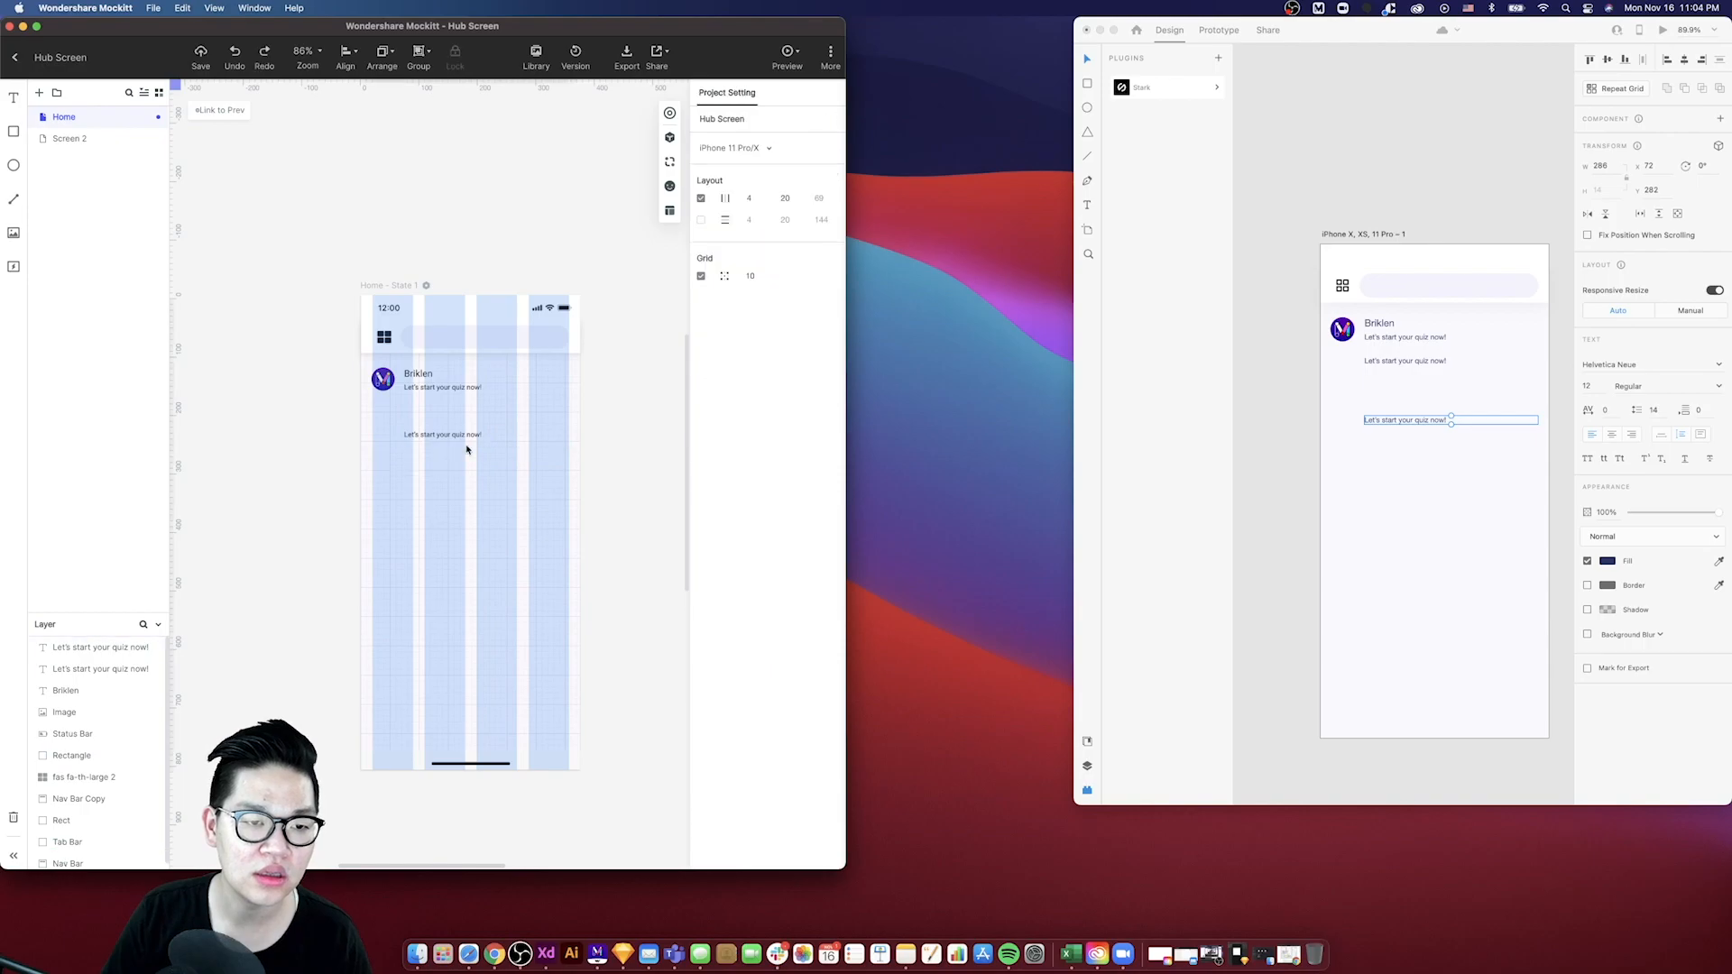
- Move the lowest subtitle copy in XD up beneath the other two
click(1360, 436)
drag(1368, 423, 1380, 396)
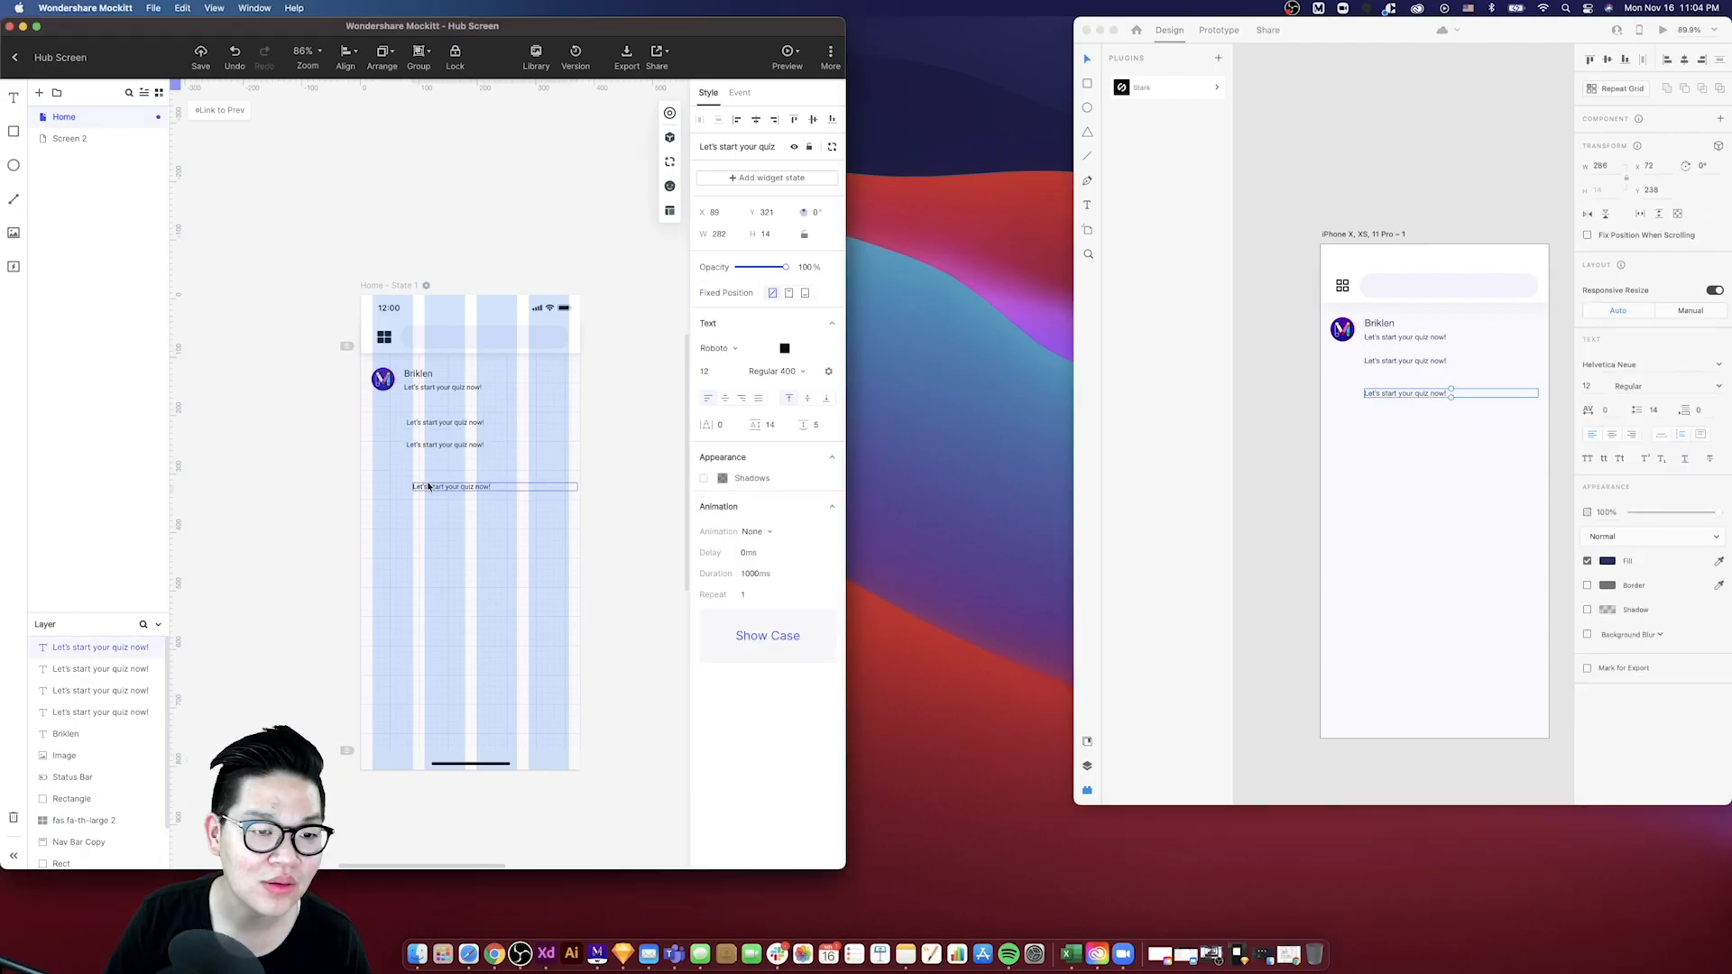
- Delete the extra subtitle copies in both mockups and change the remaining Mockitt copy's text to Today Quiz
mouse_move(428, 488)
mouse_down()
mouse_move(429, 515)
mouse_move(420, 461)
mouse_move(422, 491)
mouse_up()
click(1395, 401)
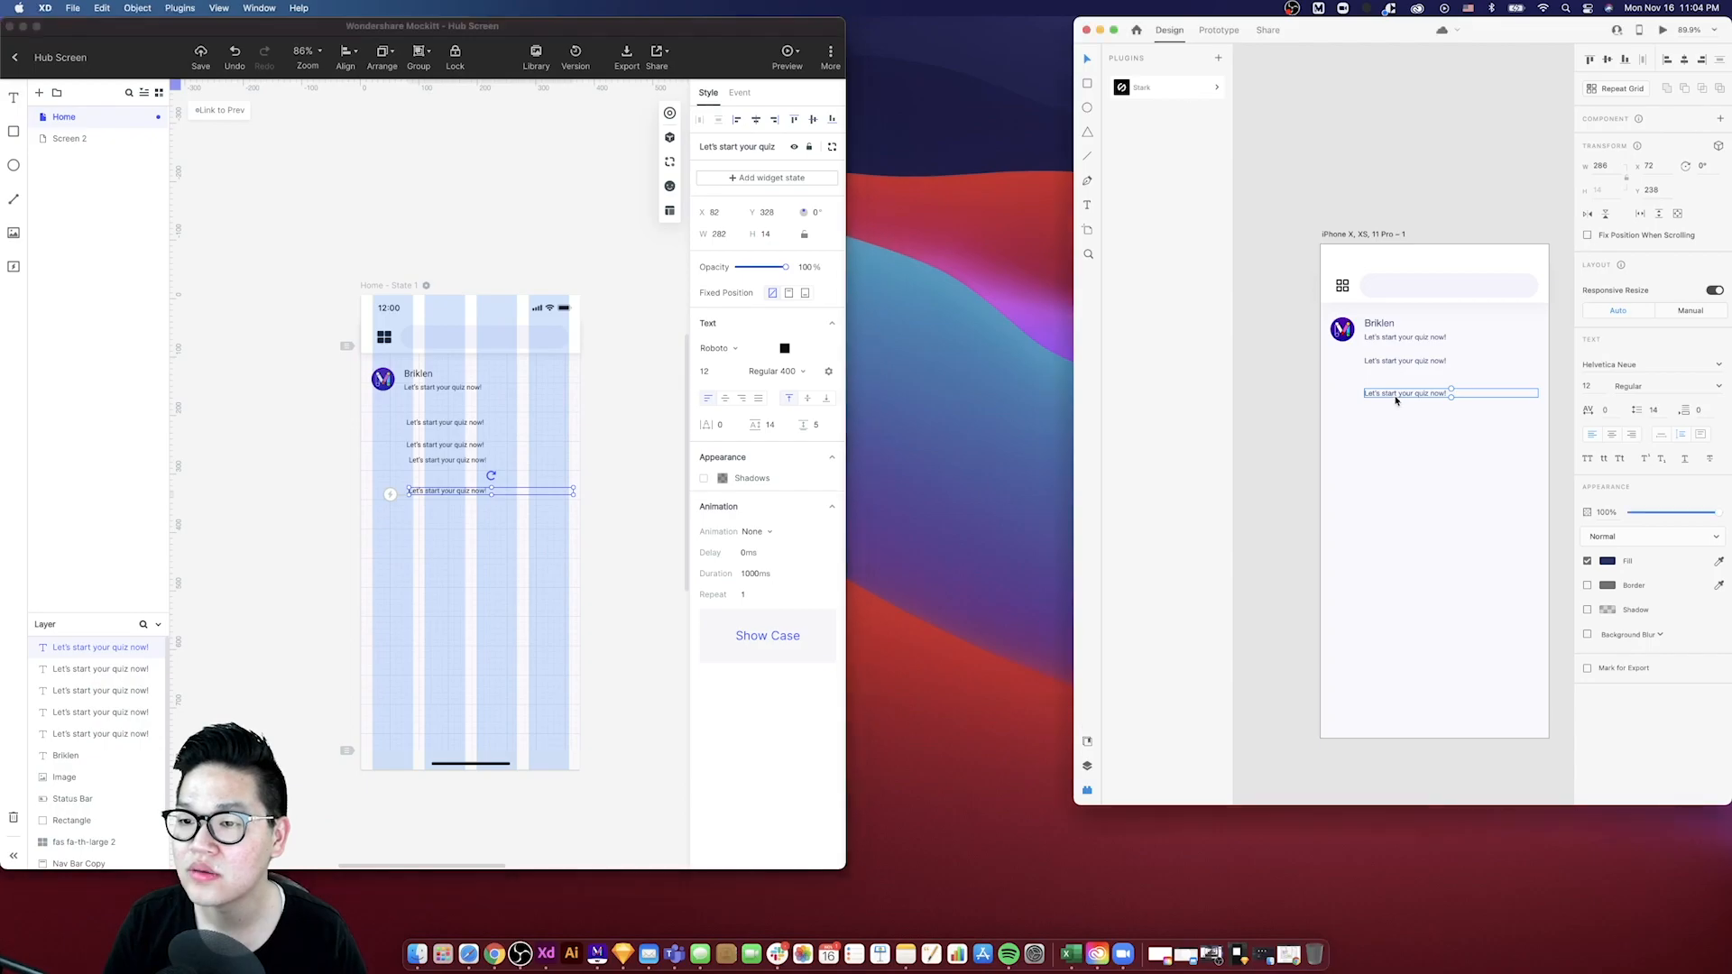
mouse_move(1396, 394)
mouse_down()
mouse_move(1384, 440)
mouse_move(1397, 399)
mouse_move(1384, 437)
mouse_move(1388, 412)
mouse_up()
click(437, 506)
drag(538, 506, 403, 439)
shift+click(434, 427)
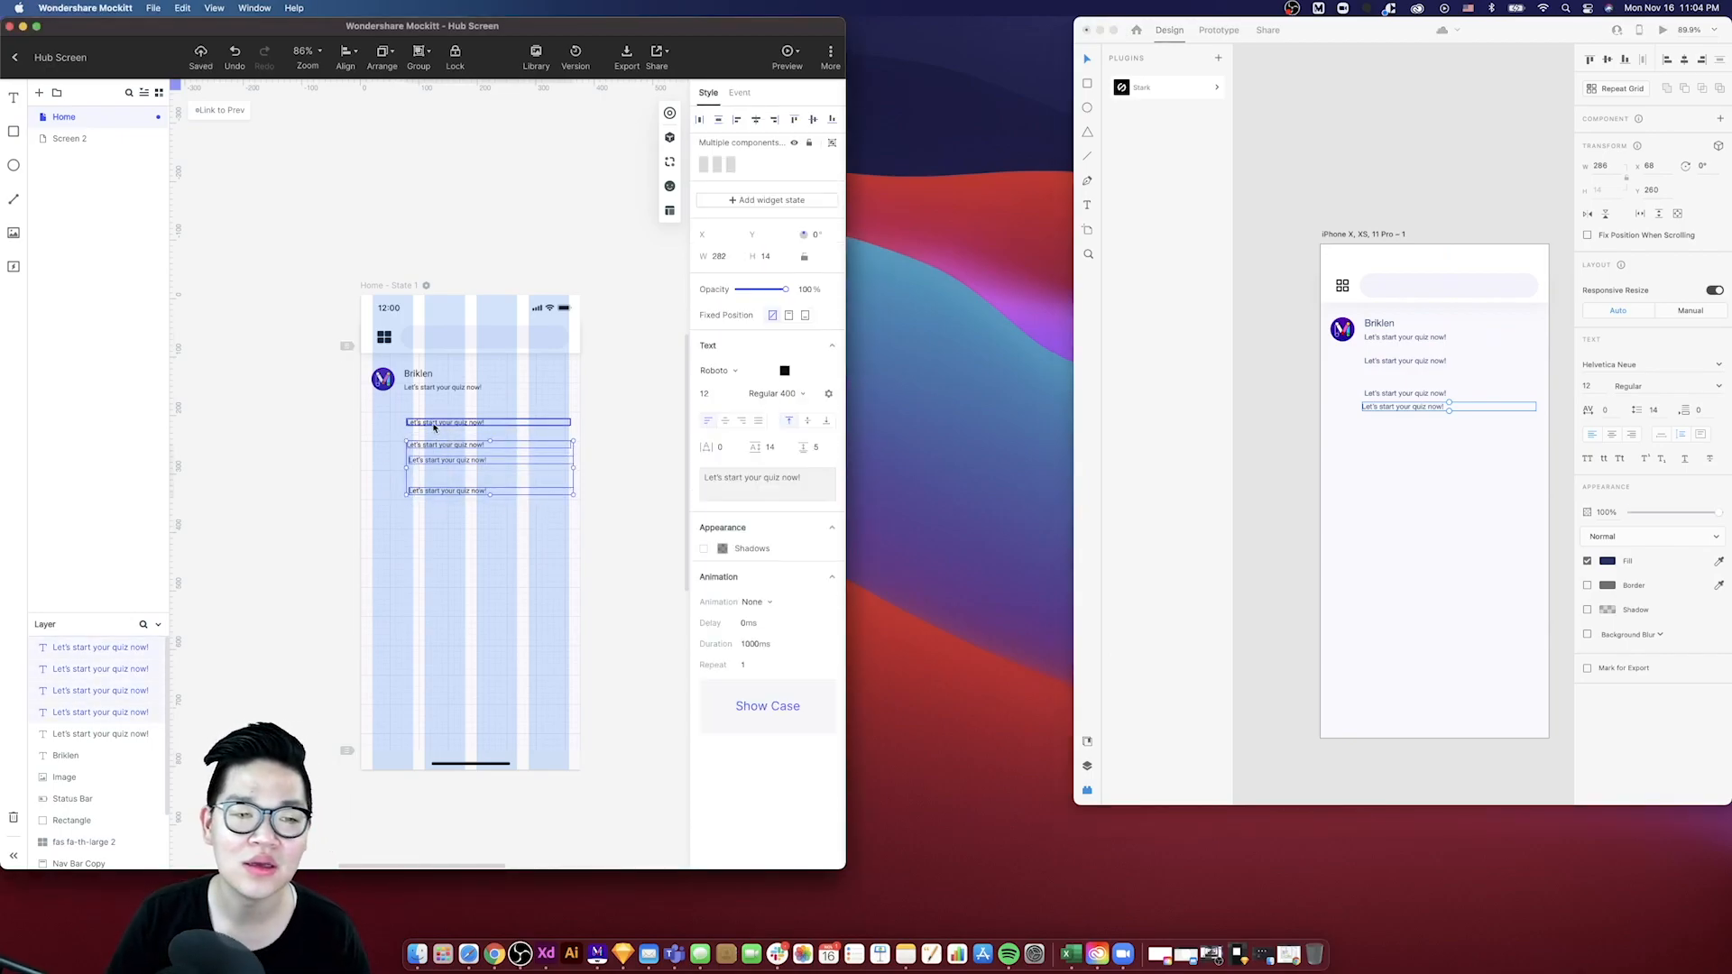
key(Delete)
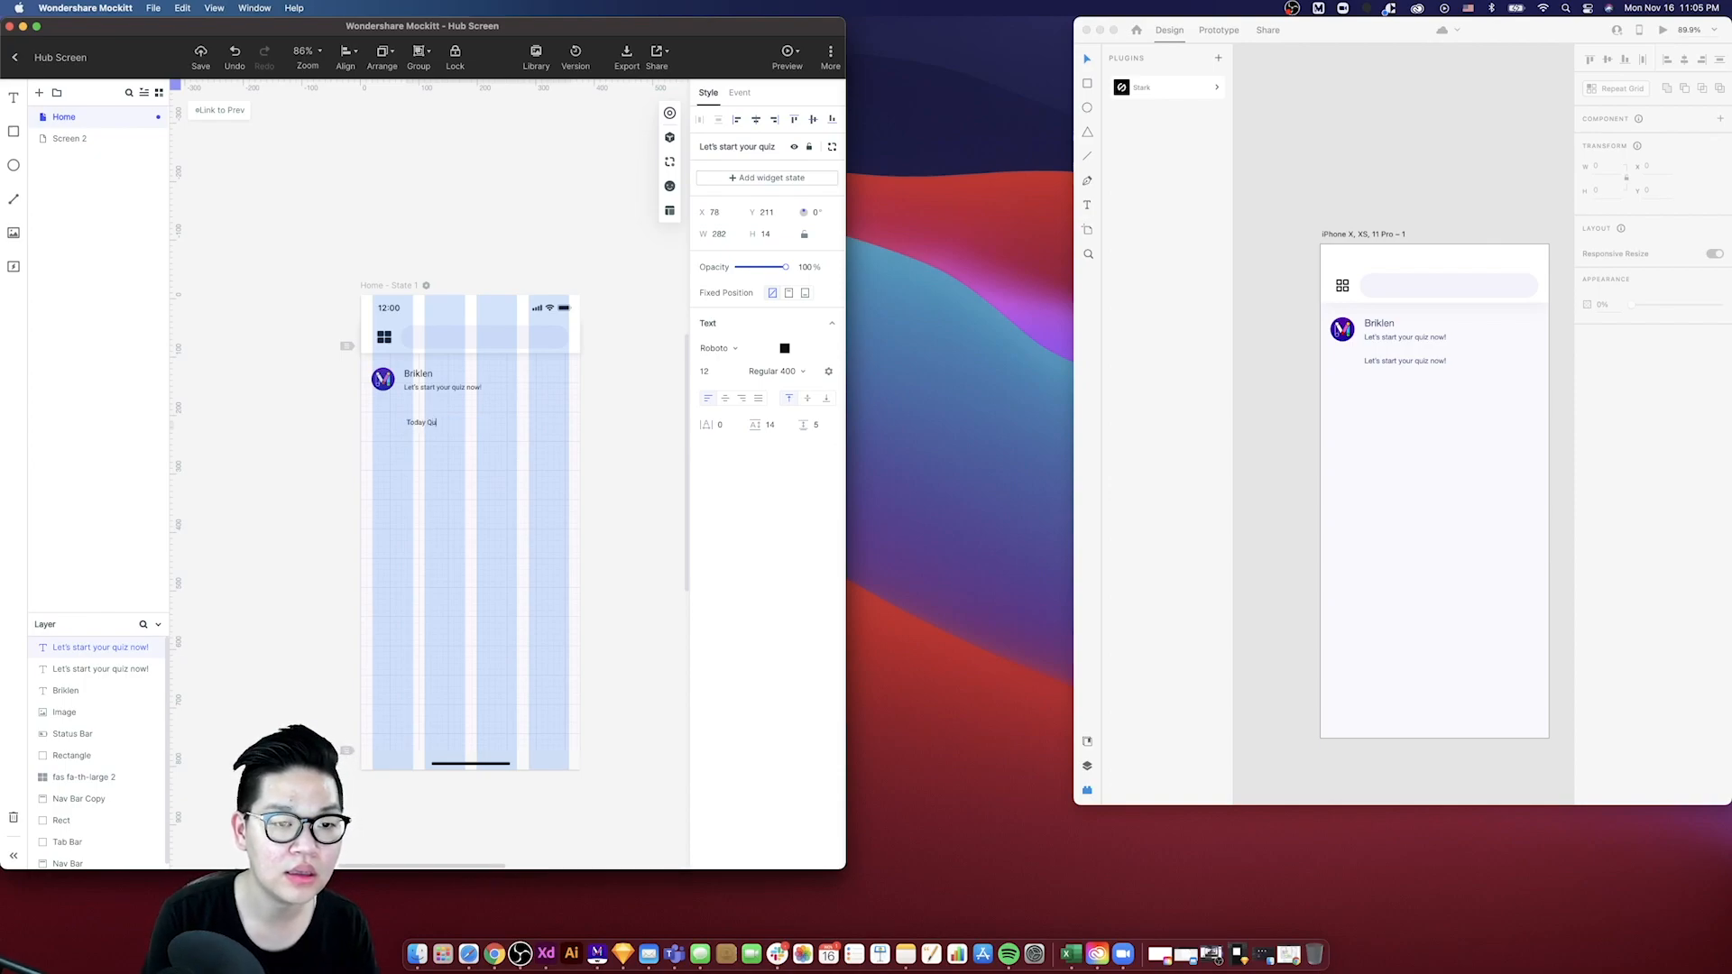
click(336, 502)
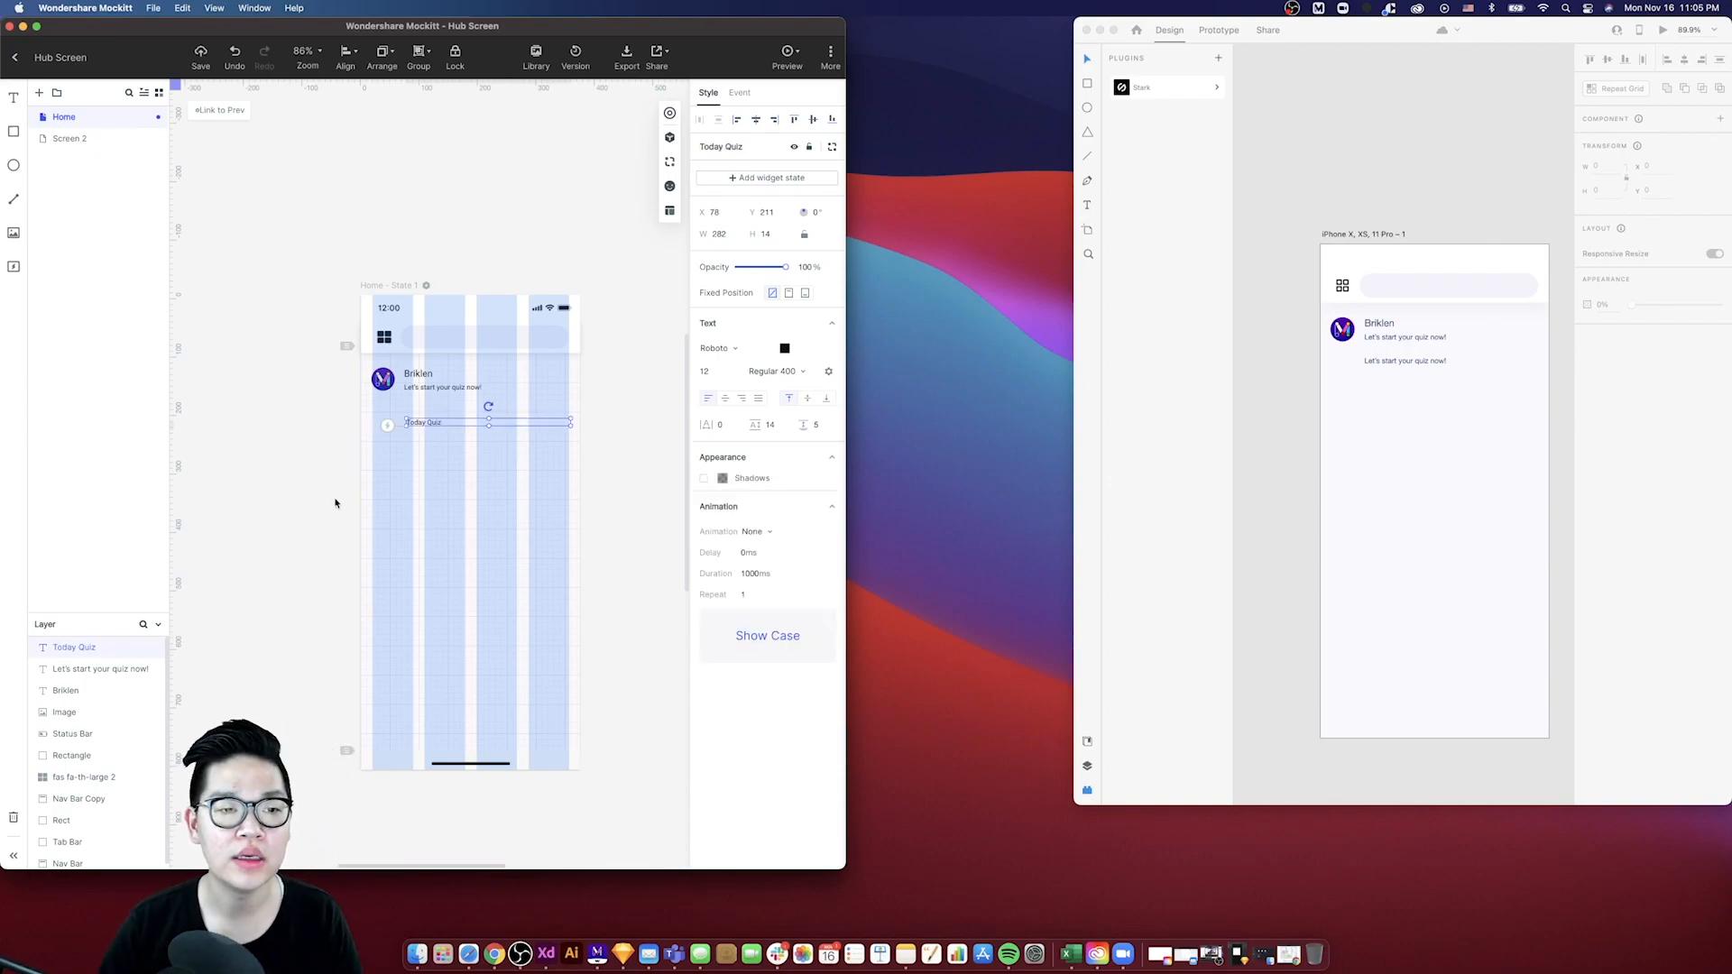
- Copy the Today Quiz text from Mockitt and paste it into the third text line on the XD artboard
click(475, 425)
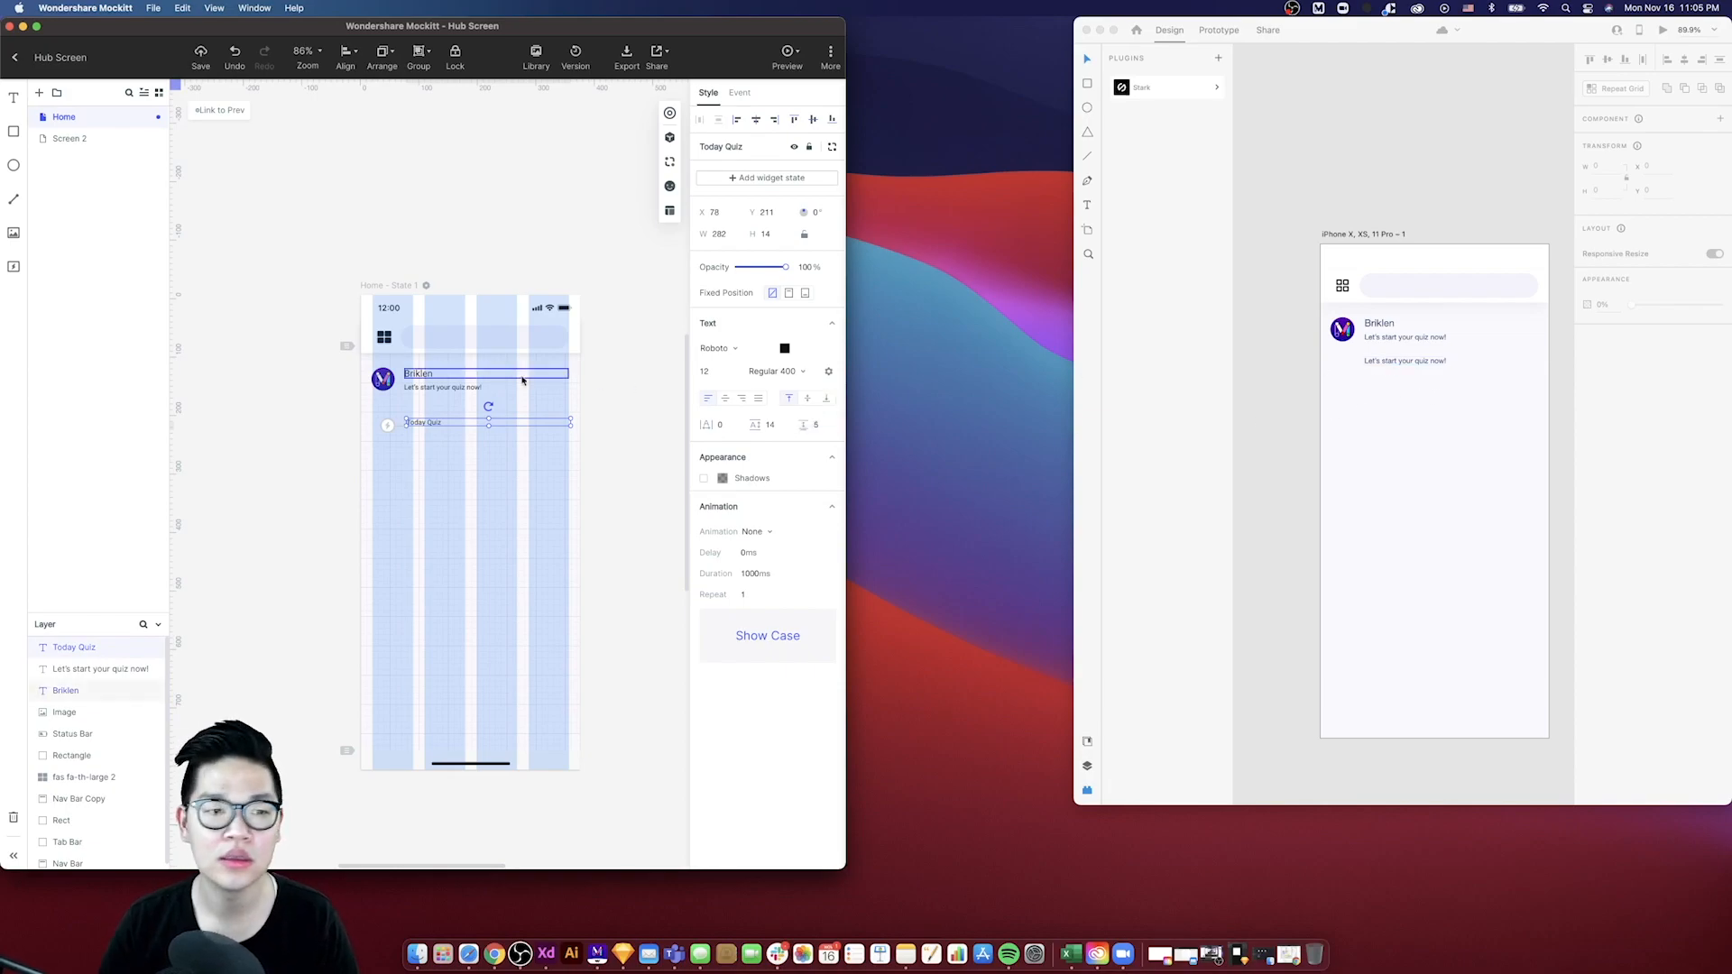
double_click(433, 422)
key(super+c)
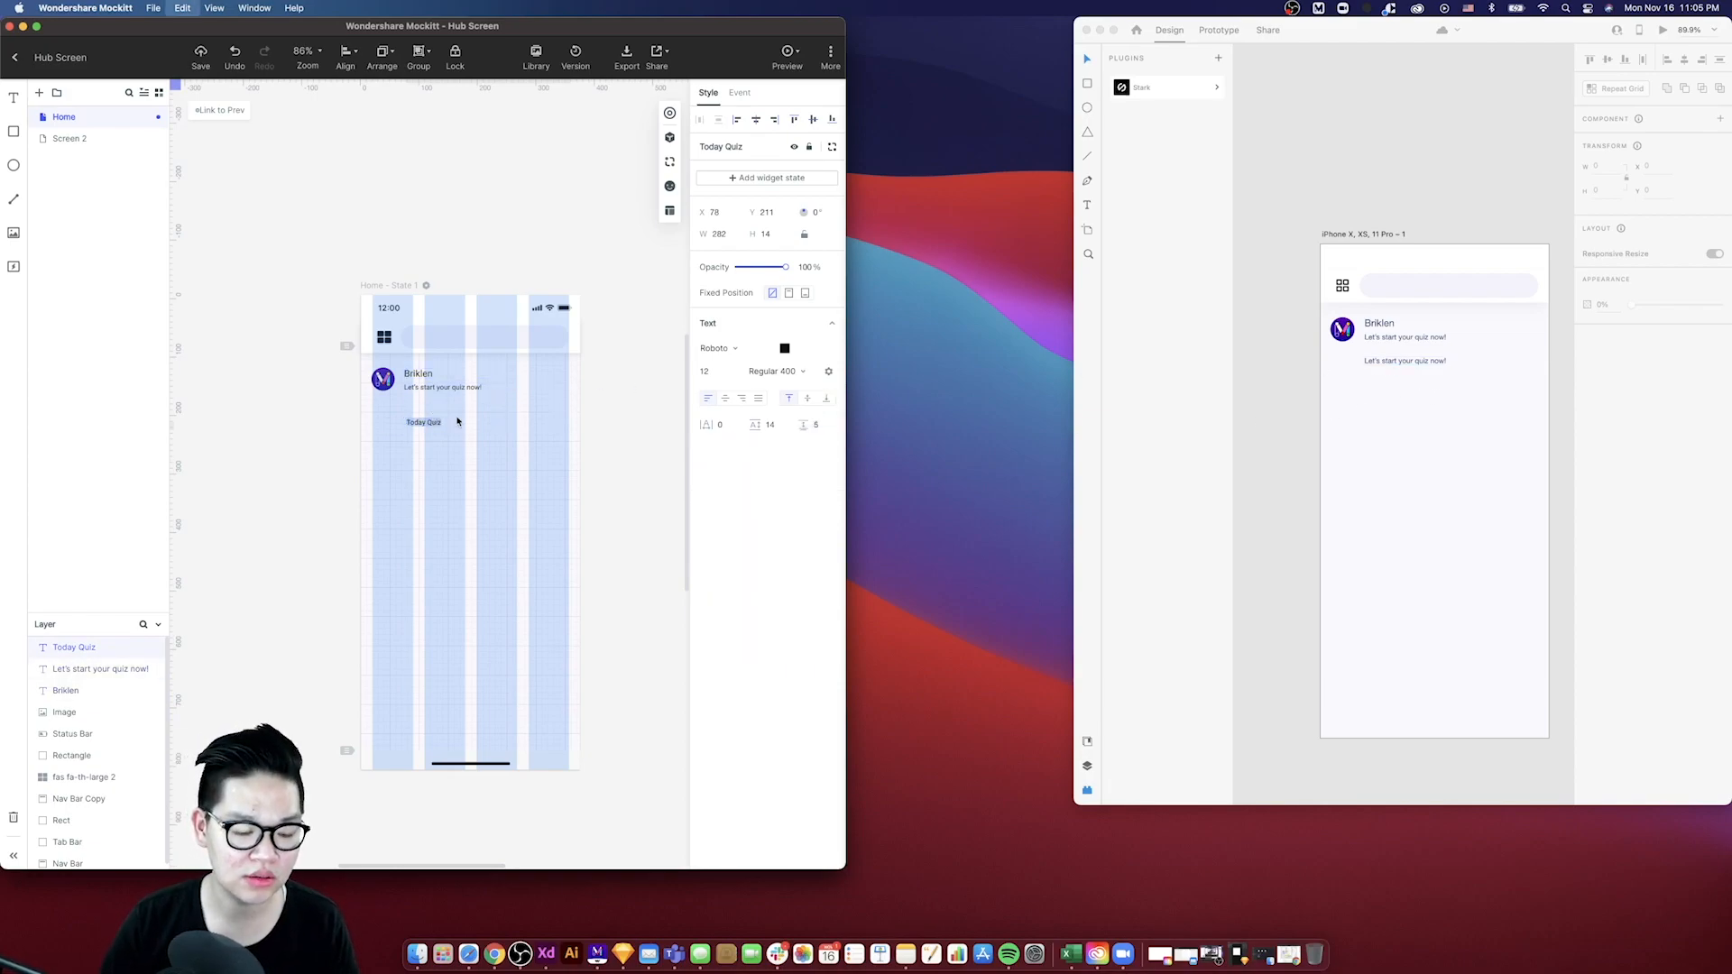
double_click(1404, 360)
key(super+v)
click(1390, 383)
click(1389, 362)
- Compare font sizes with the Briklen title, then set the XD Today Quiz heading's font size to 24
click(437, 395)
click(421, 374)
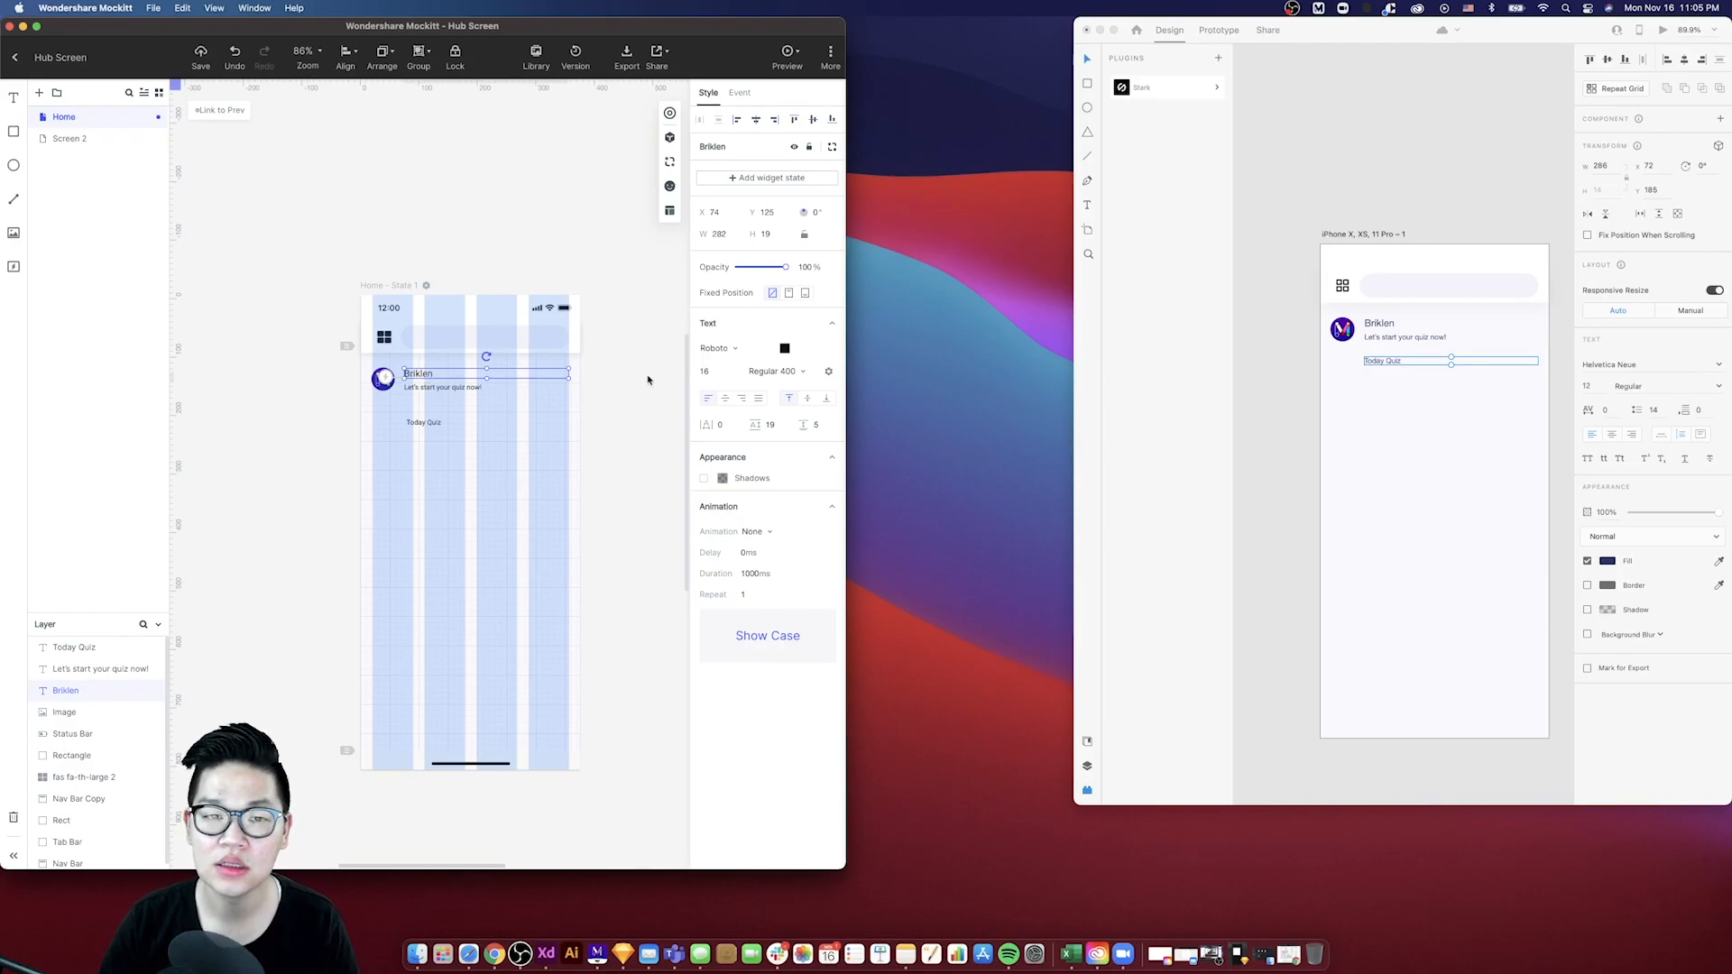
click(1387, 325)
click(560, 469)
click(466, 430)
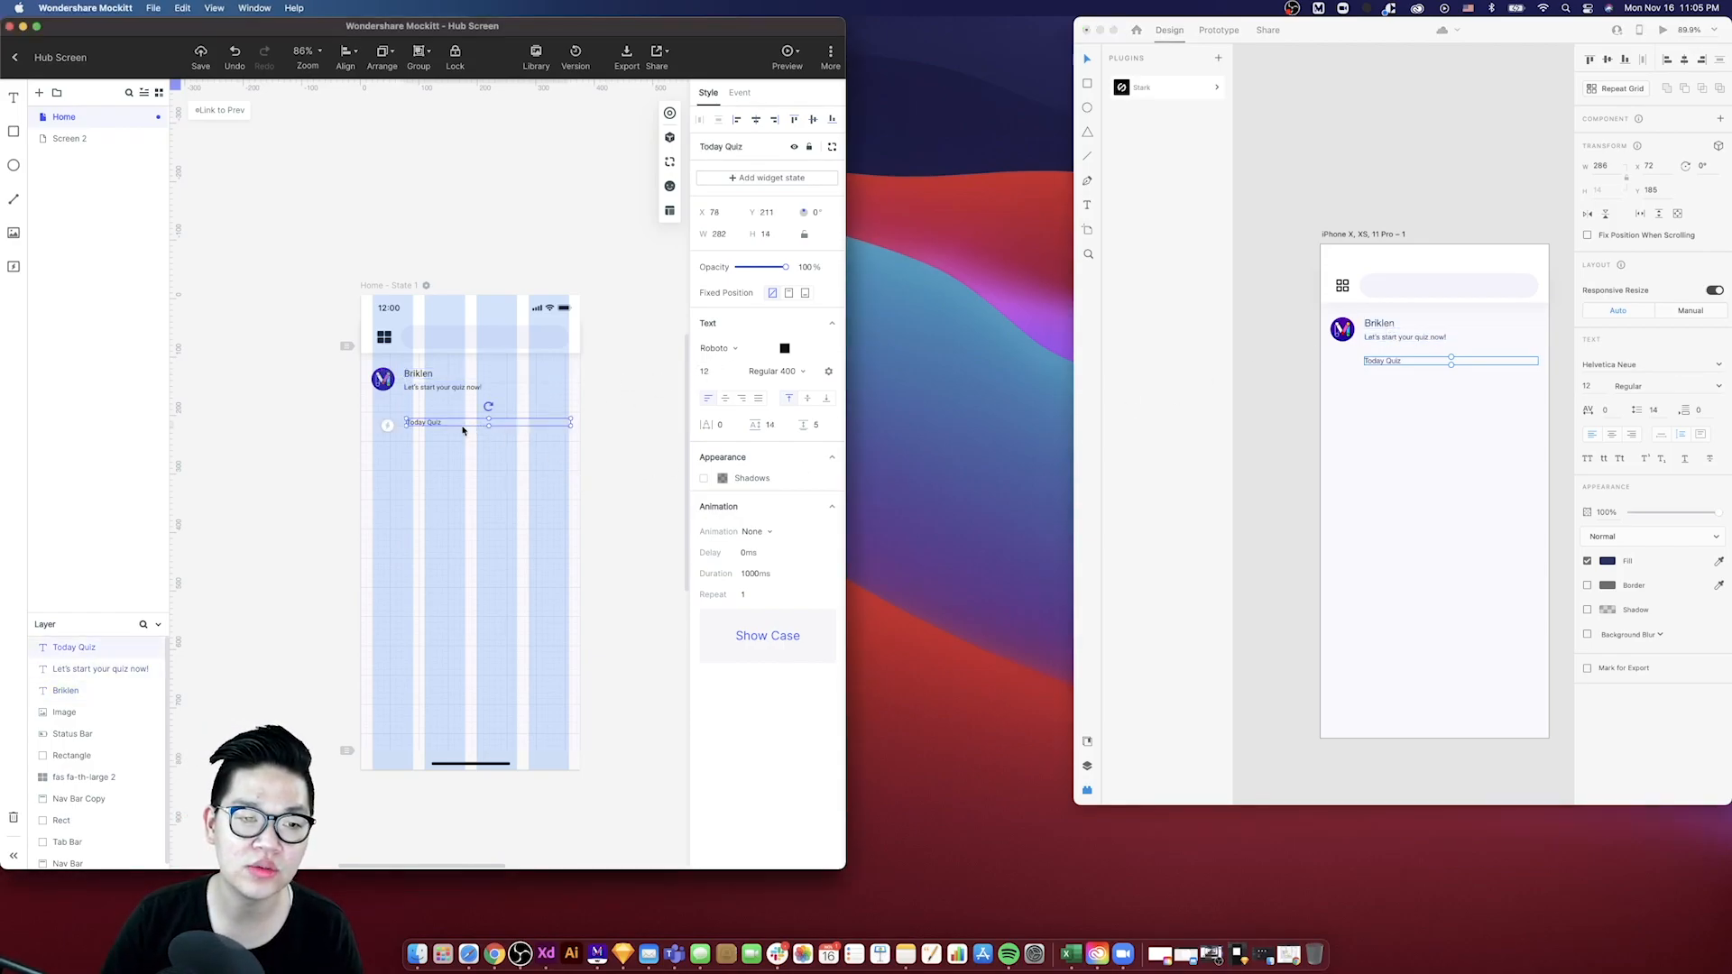
click(1390, 366)
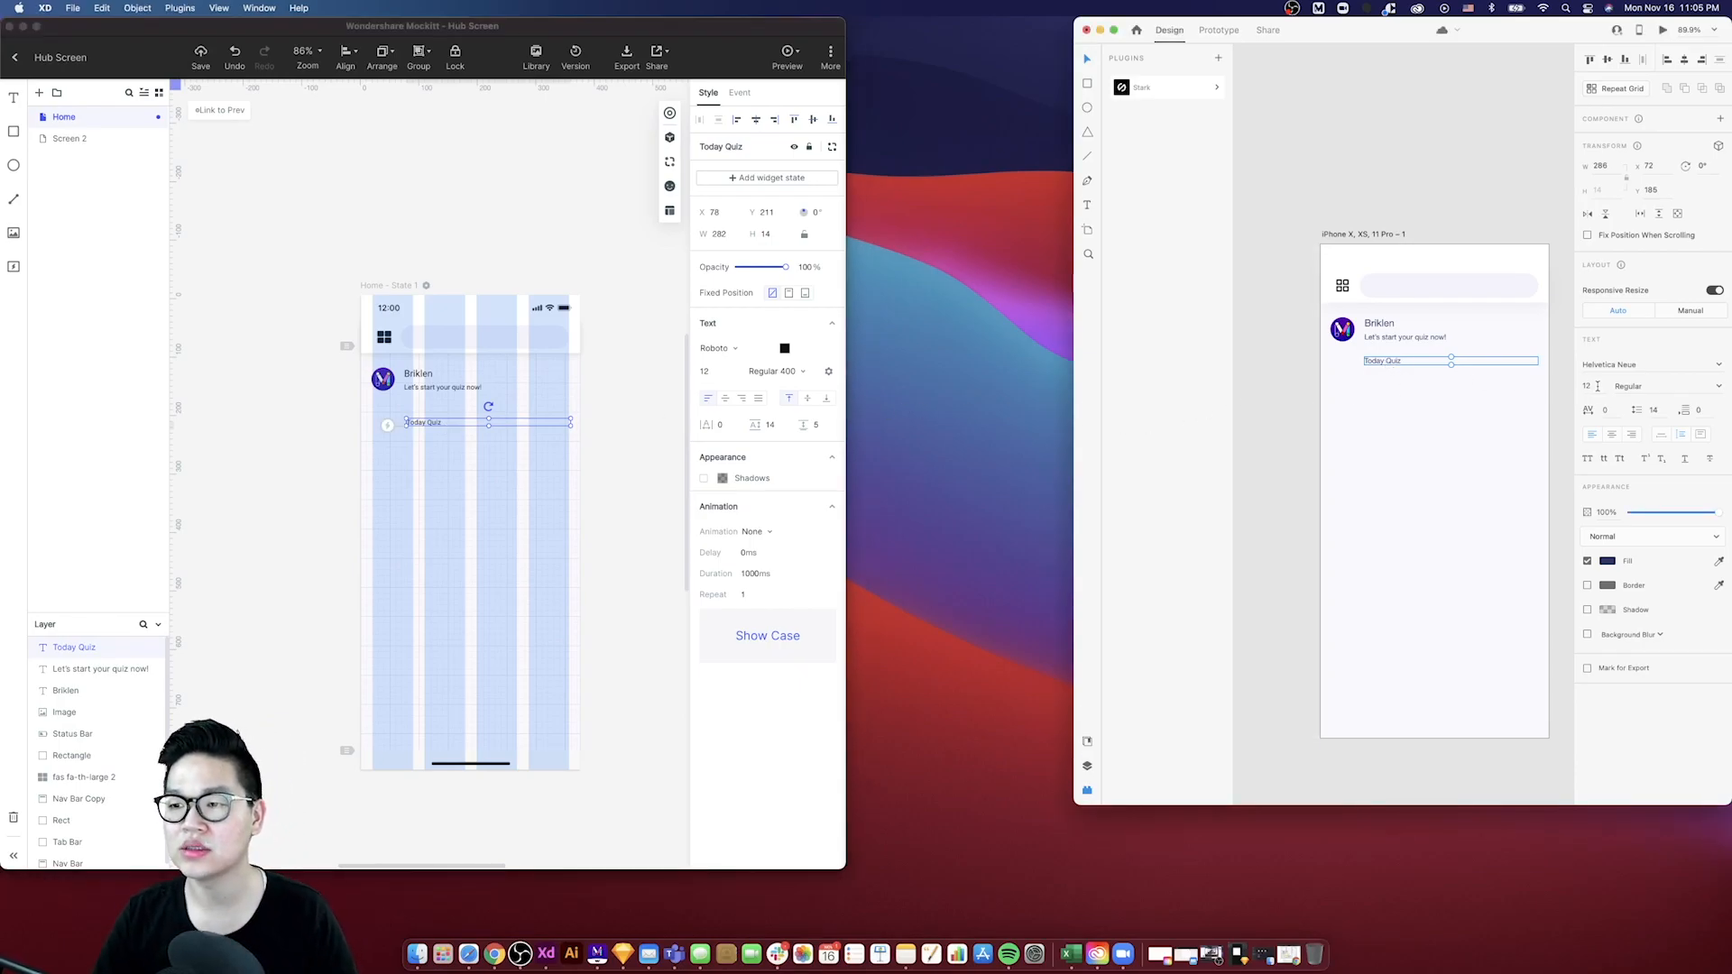
text(24)
key(Return)
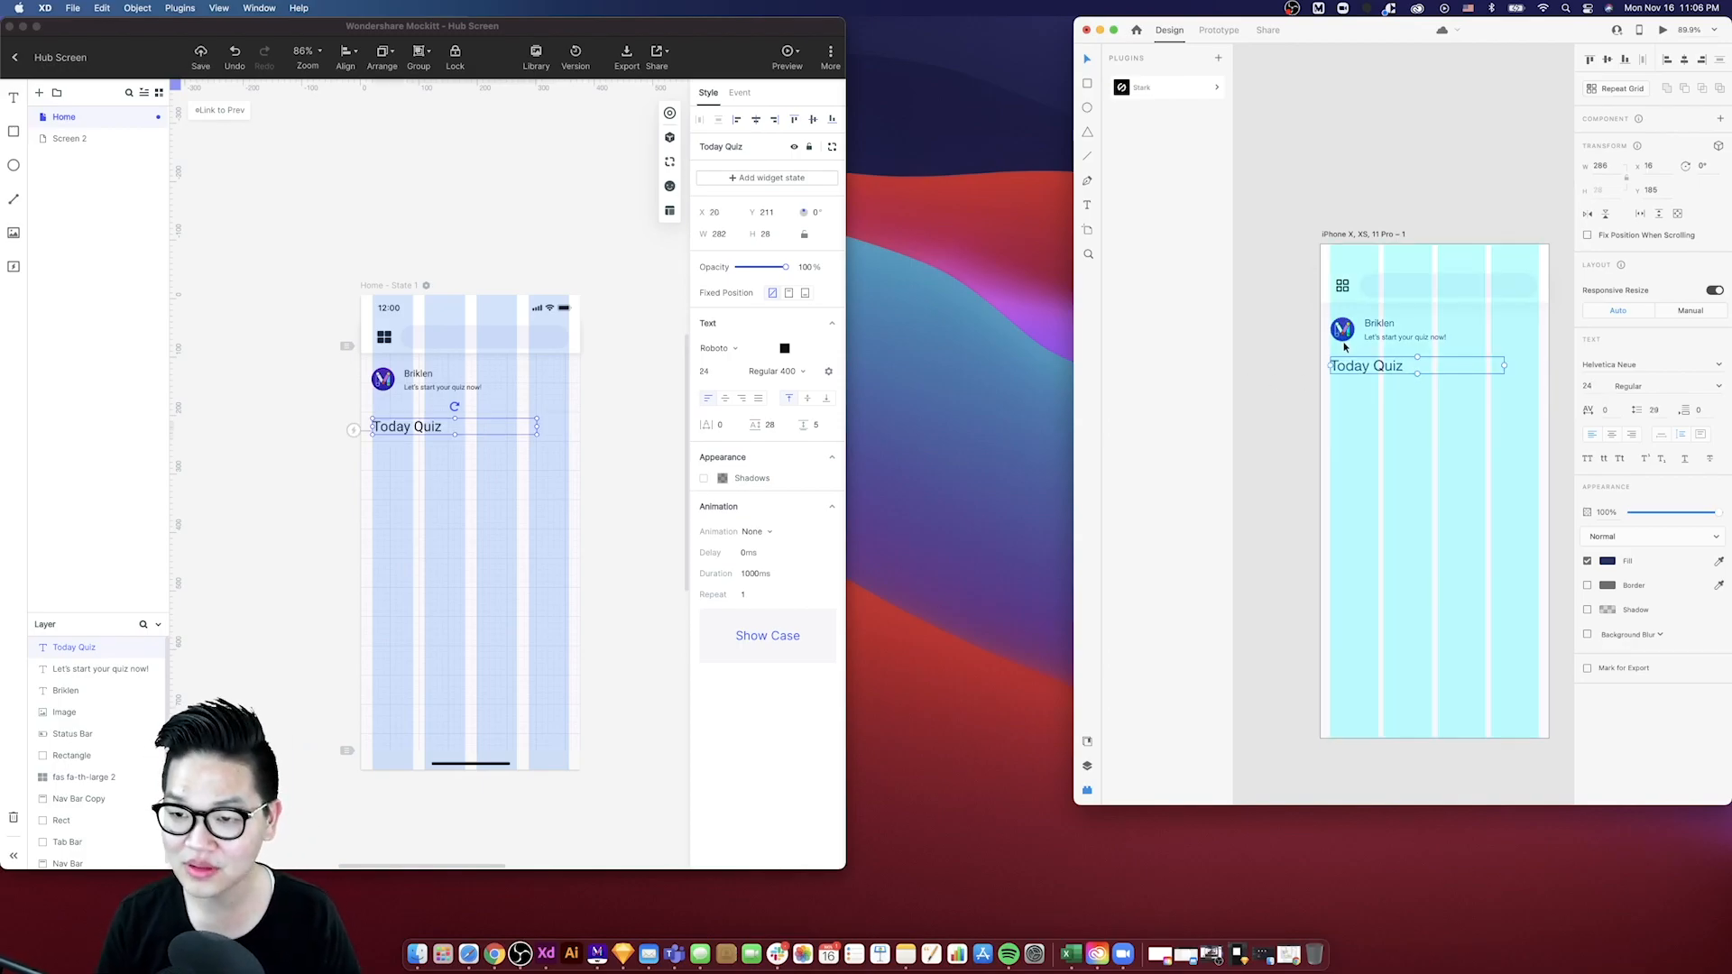
- Set the Mockitt Today Quiz heading to 24 and move it to the left margin at x 20
key(Up)
click(433, 424)
drag(432, 415, 414, 414)
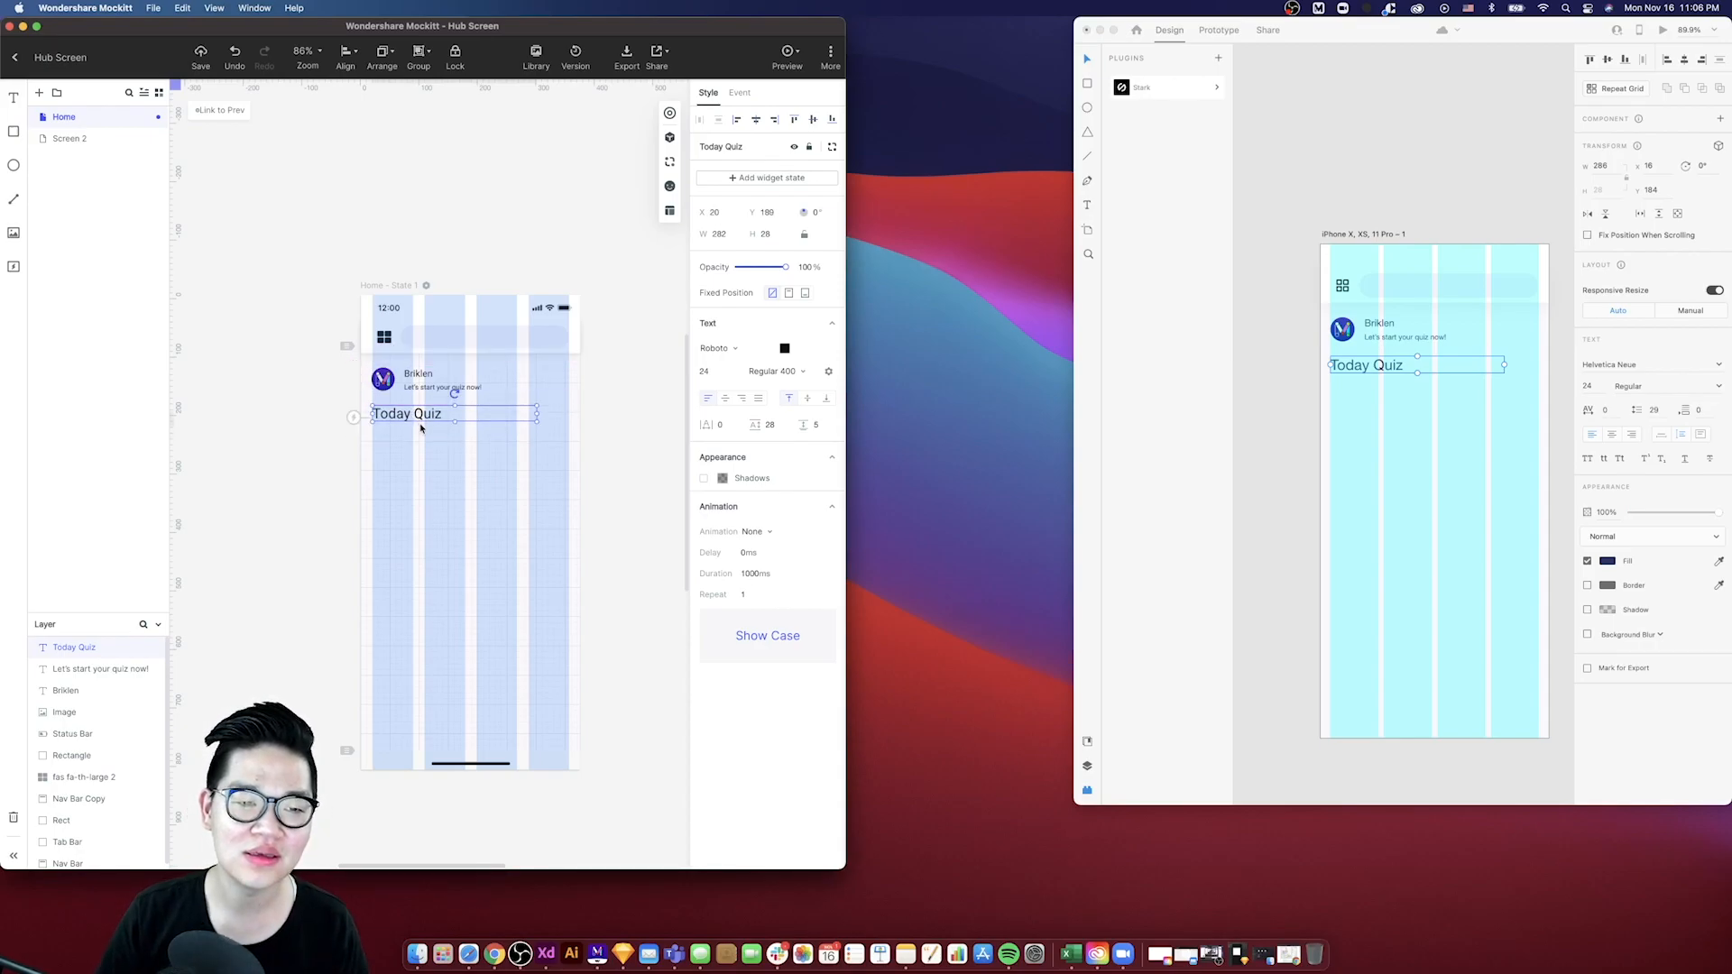
- Nudge the Mockitt Today Quiz heading down beneath the subtitle, to about y 197, checking its spacing
click(421, 437)
click(408, 415)
key(alt)
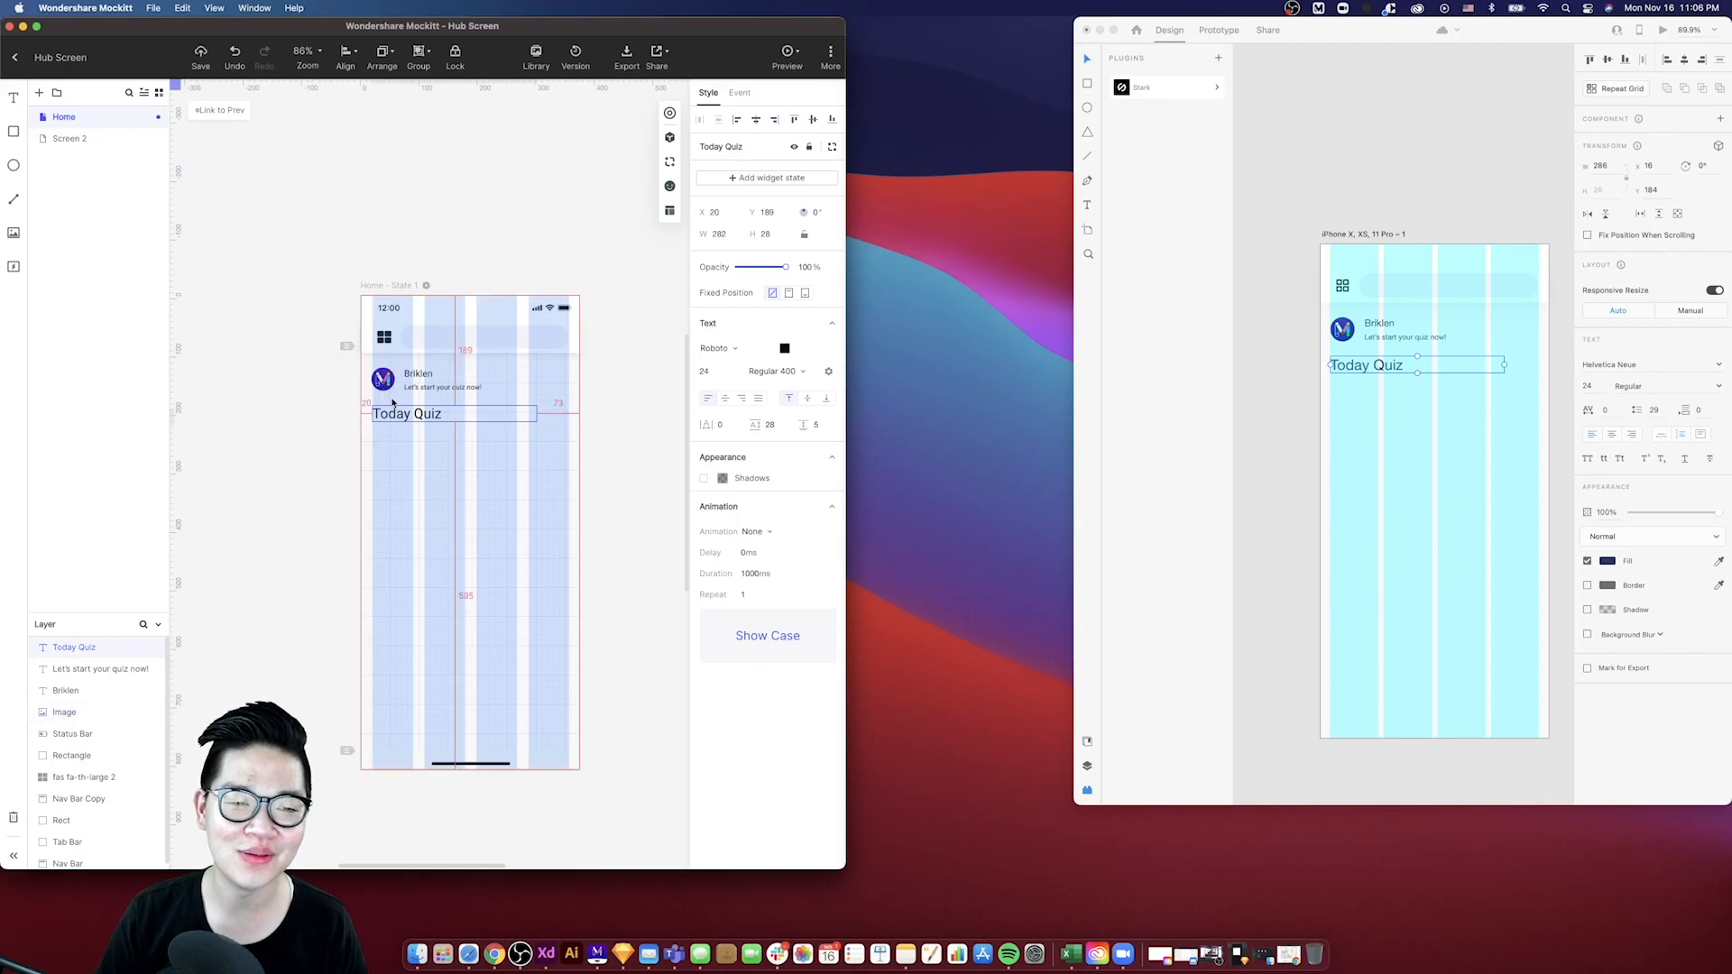
key(Down)
key(Down)
key(alt)
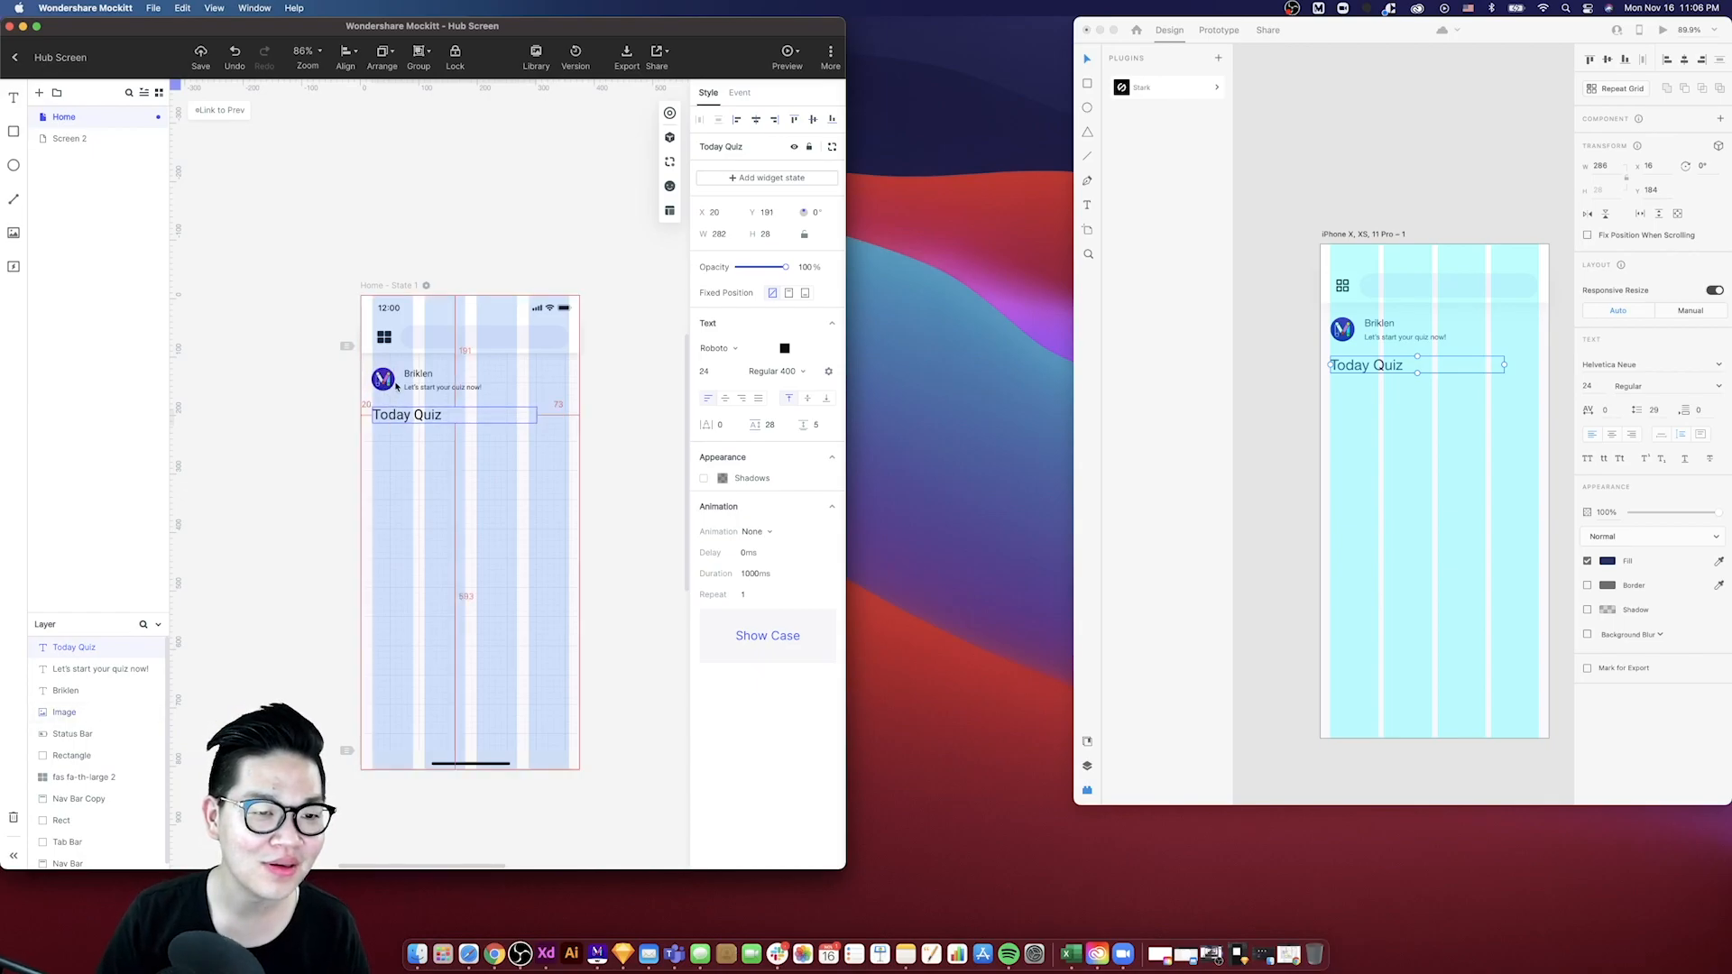
key(Down)
key(Down)
key(Down)
key(Down)
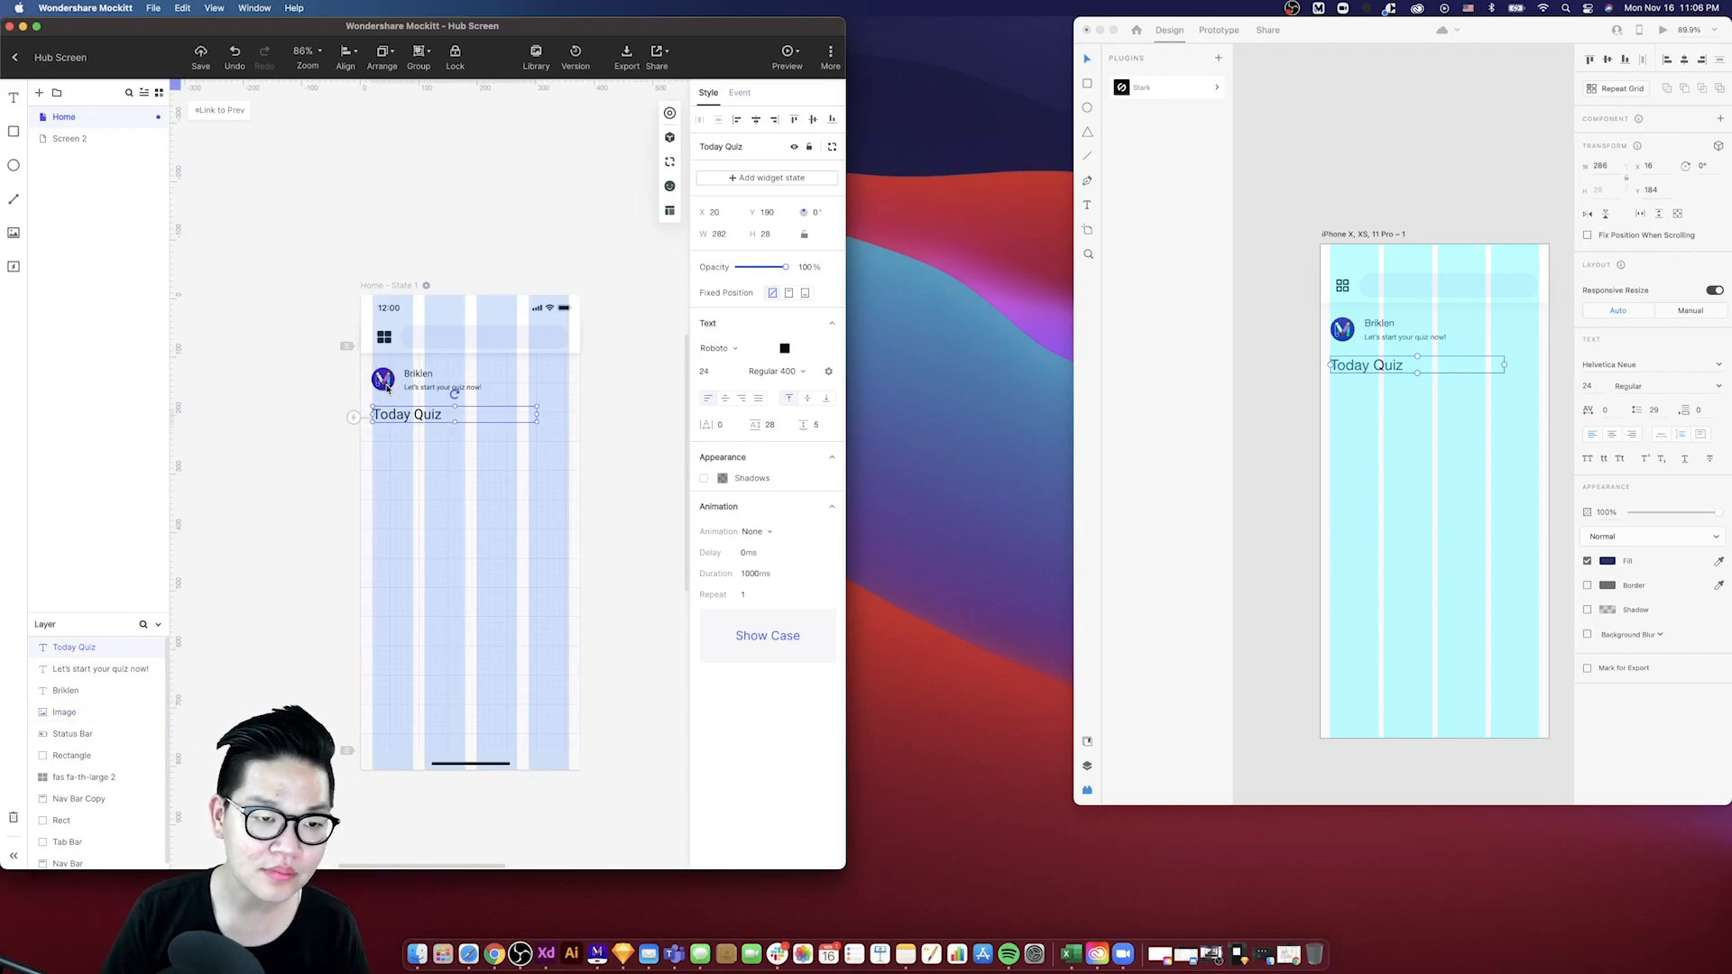
key(alt)
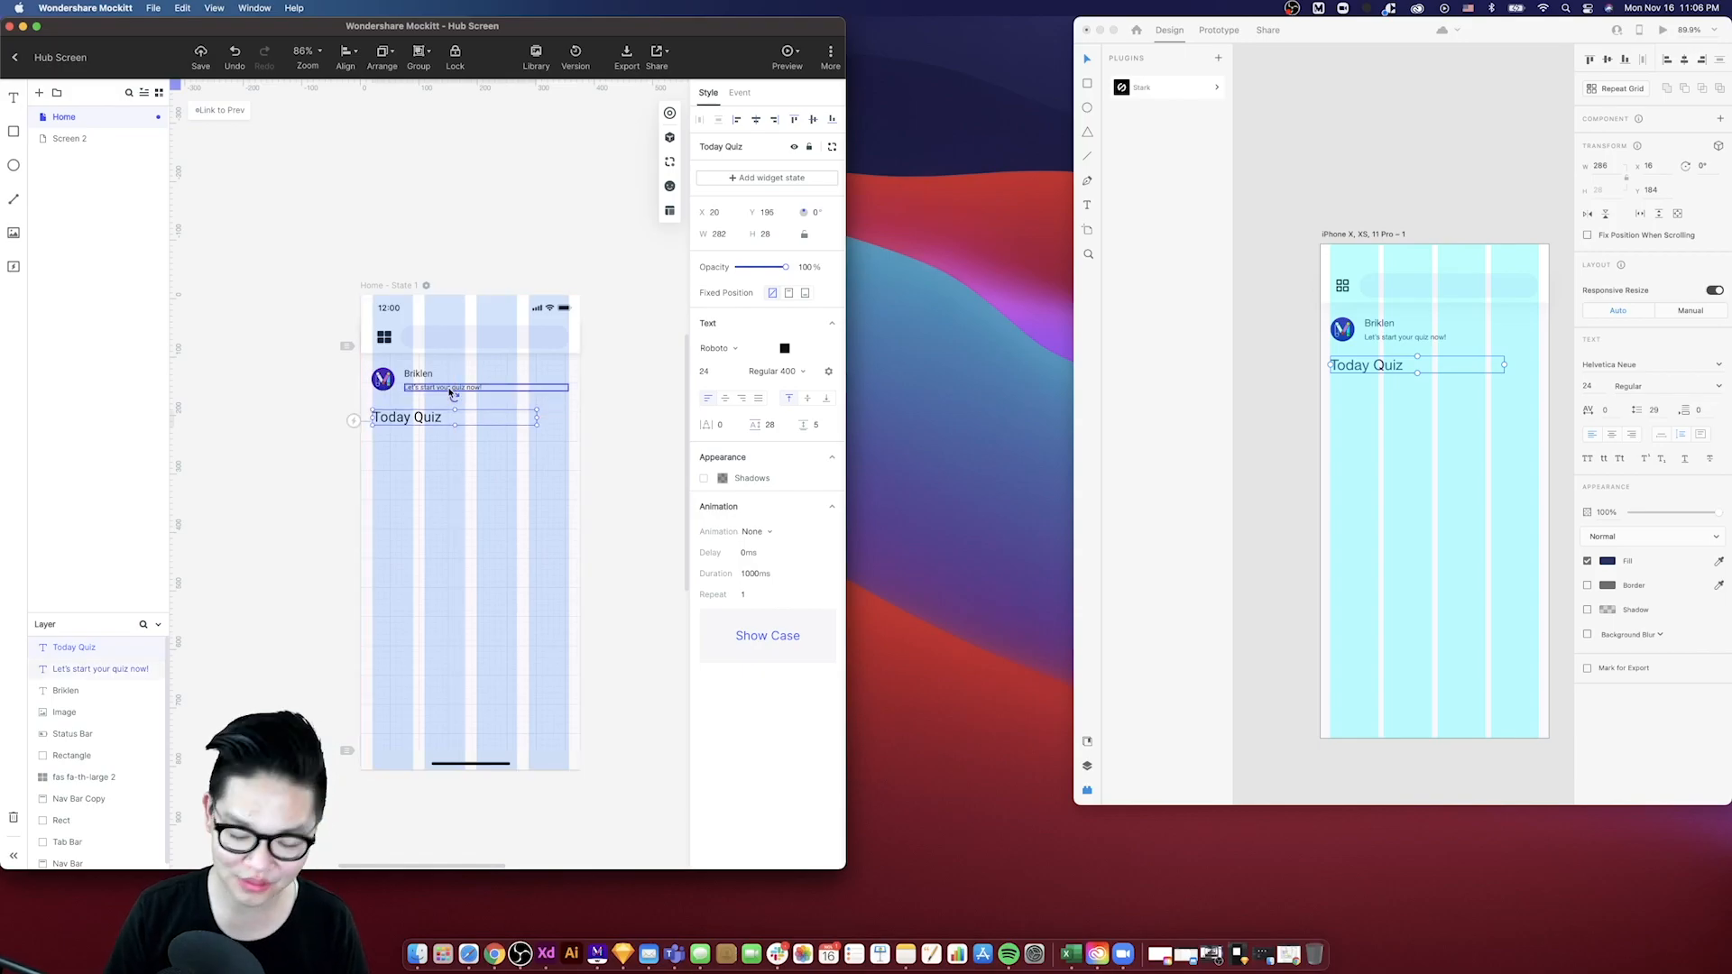
key(Left)
key(Right)
key(Down)
key(Down)
key(alt)
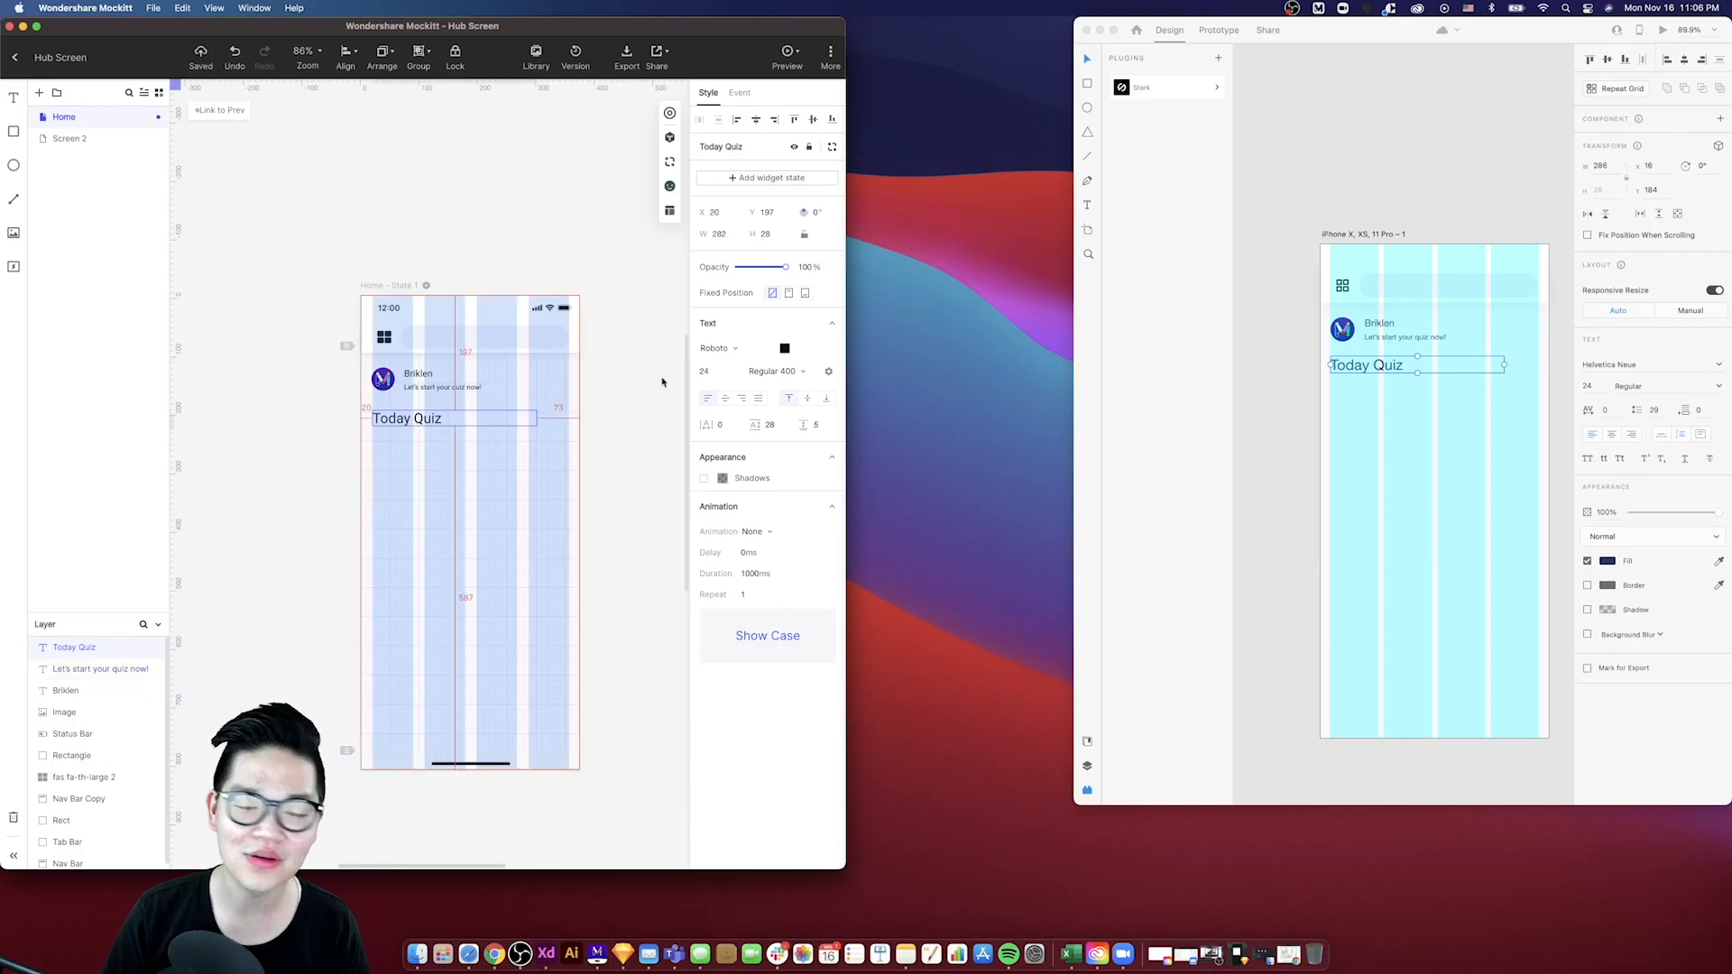
- Move the XD Today Quiz heading down slightly to about y 192, checking its spacing
click(1374, 371)
drag(1365, 368, 1365, 374)
key(alt)
alt+click(1375, 341)
click(1373, 371)
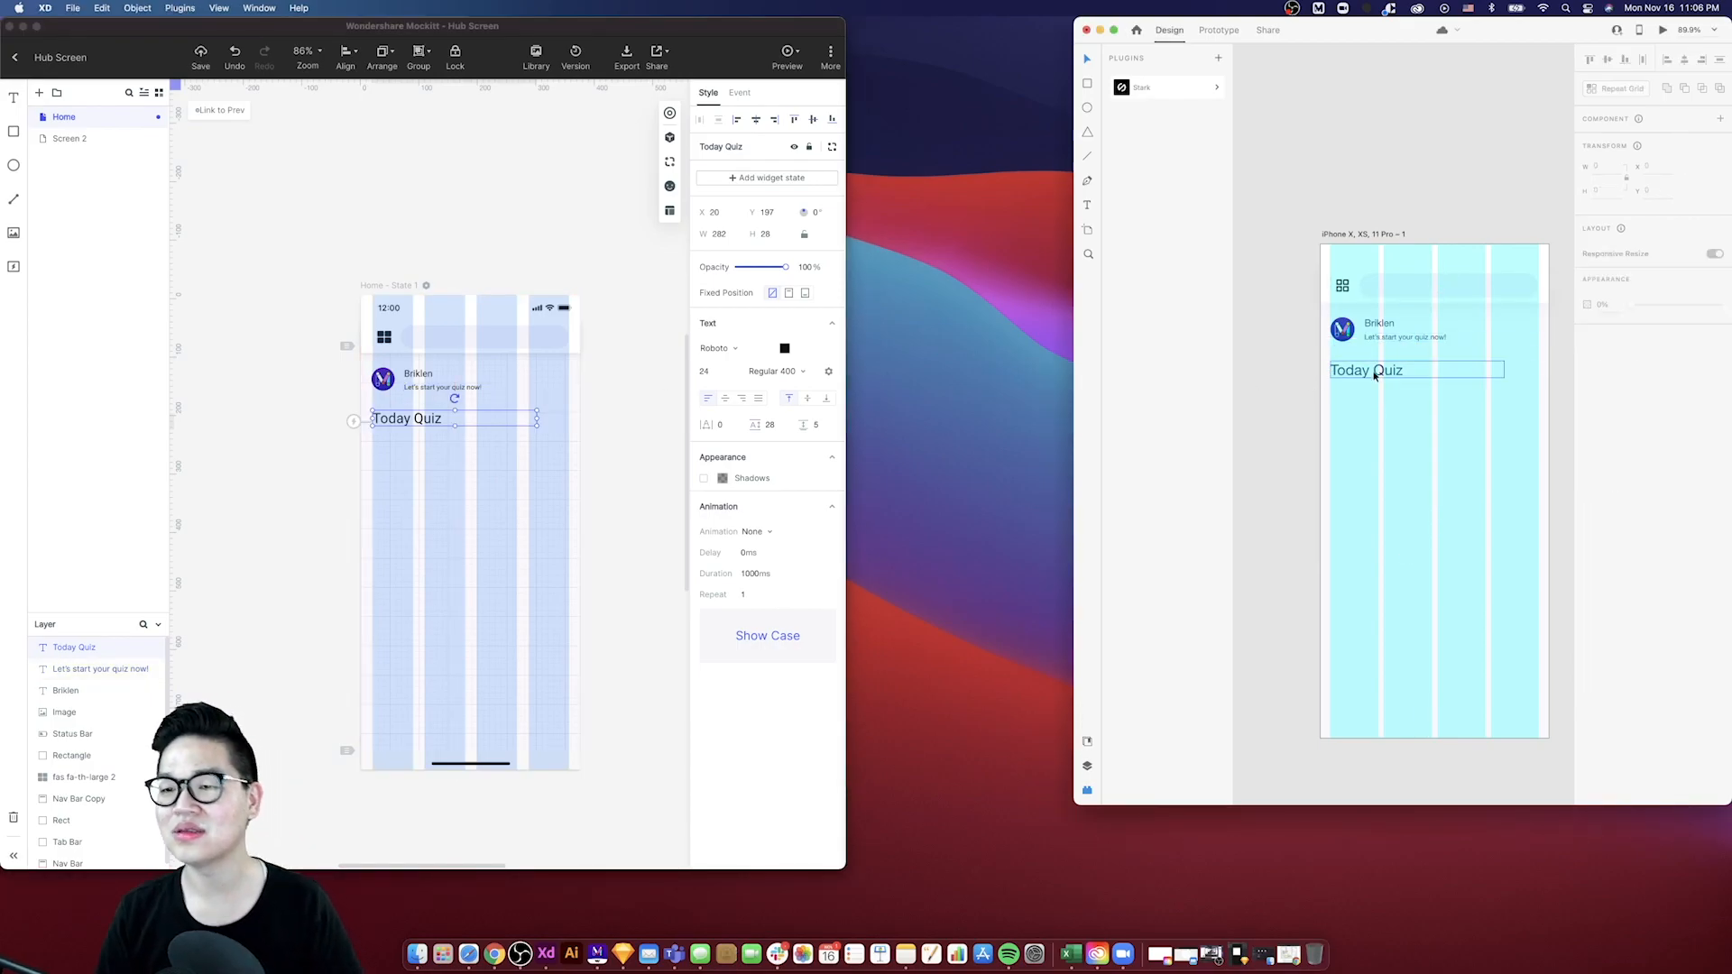
- Set the Mockitt Today Quiz heading's font weight to Bold 700
click(439, 423)
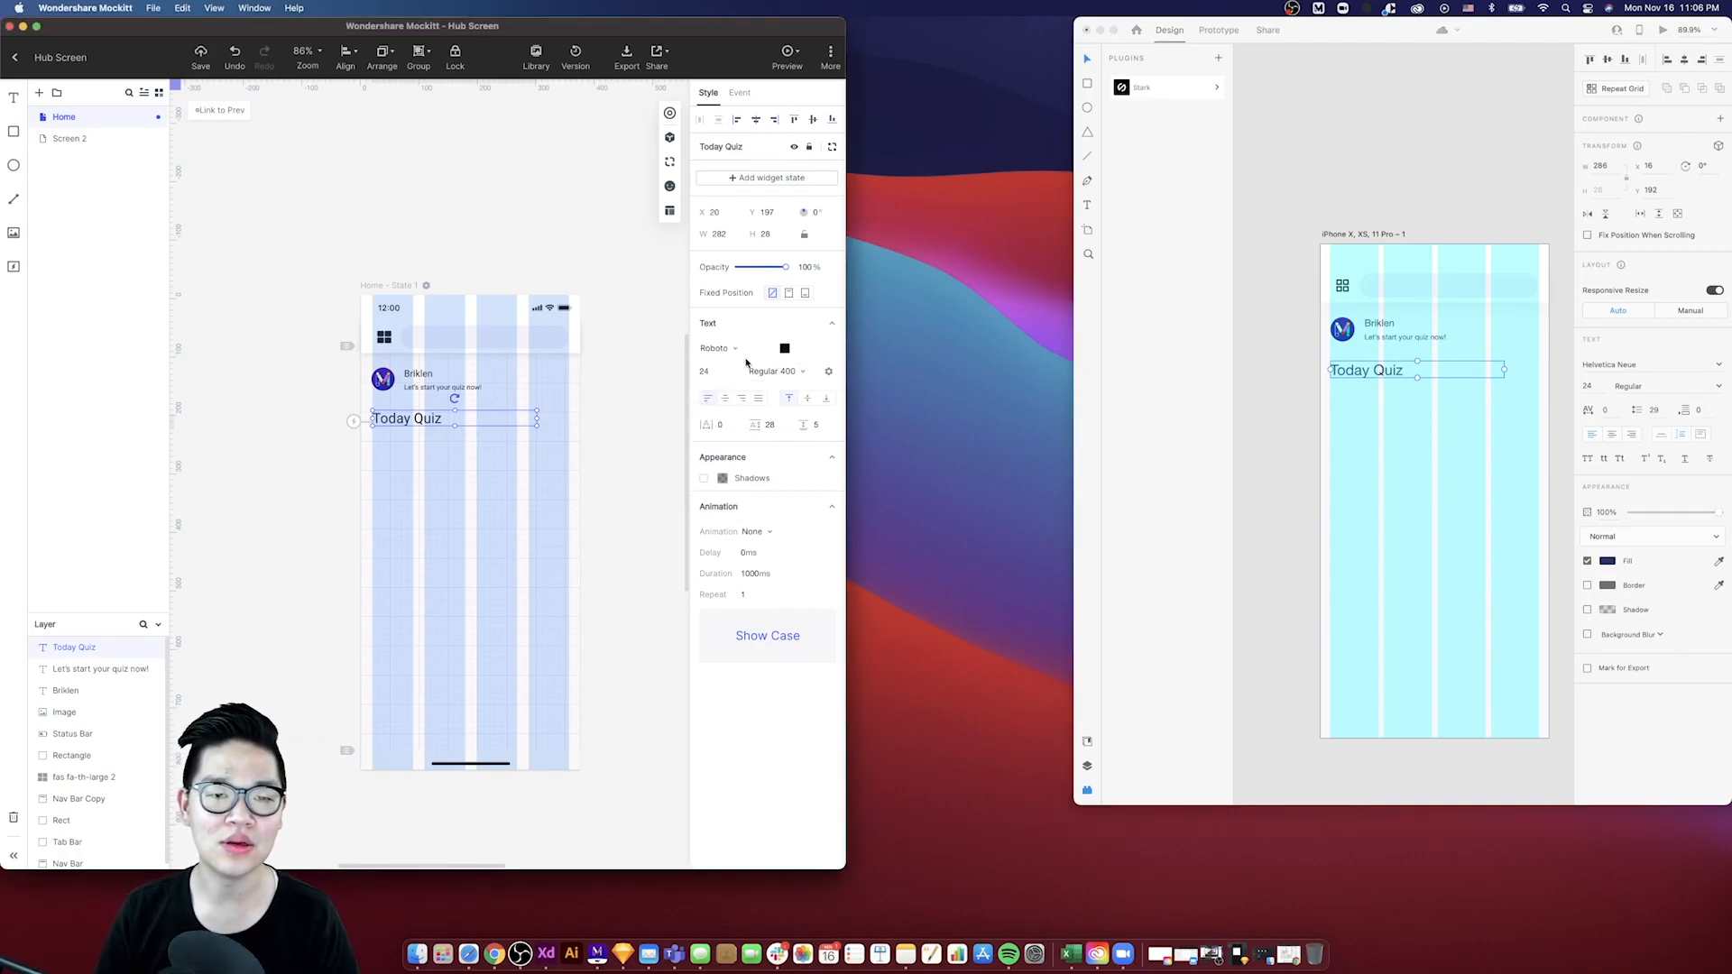
click(803, 372)
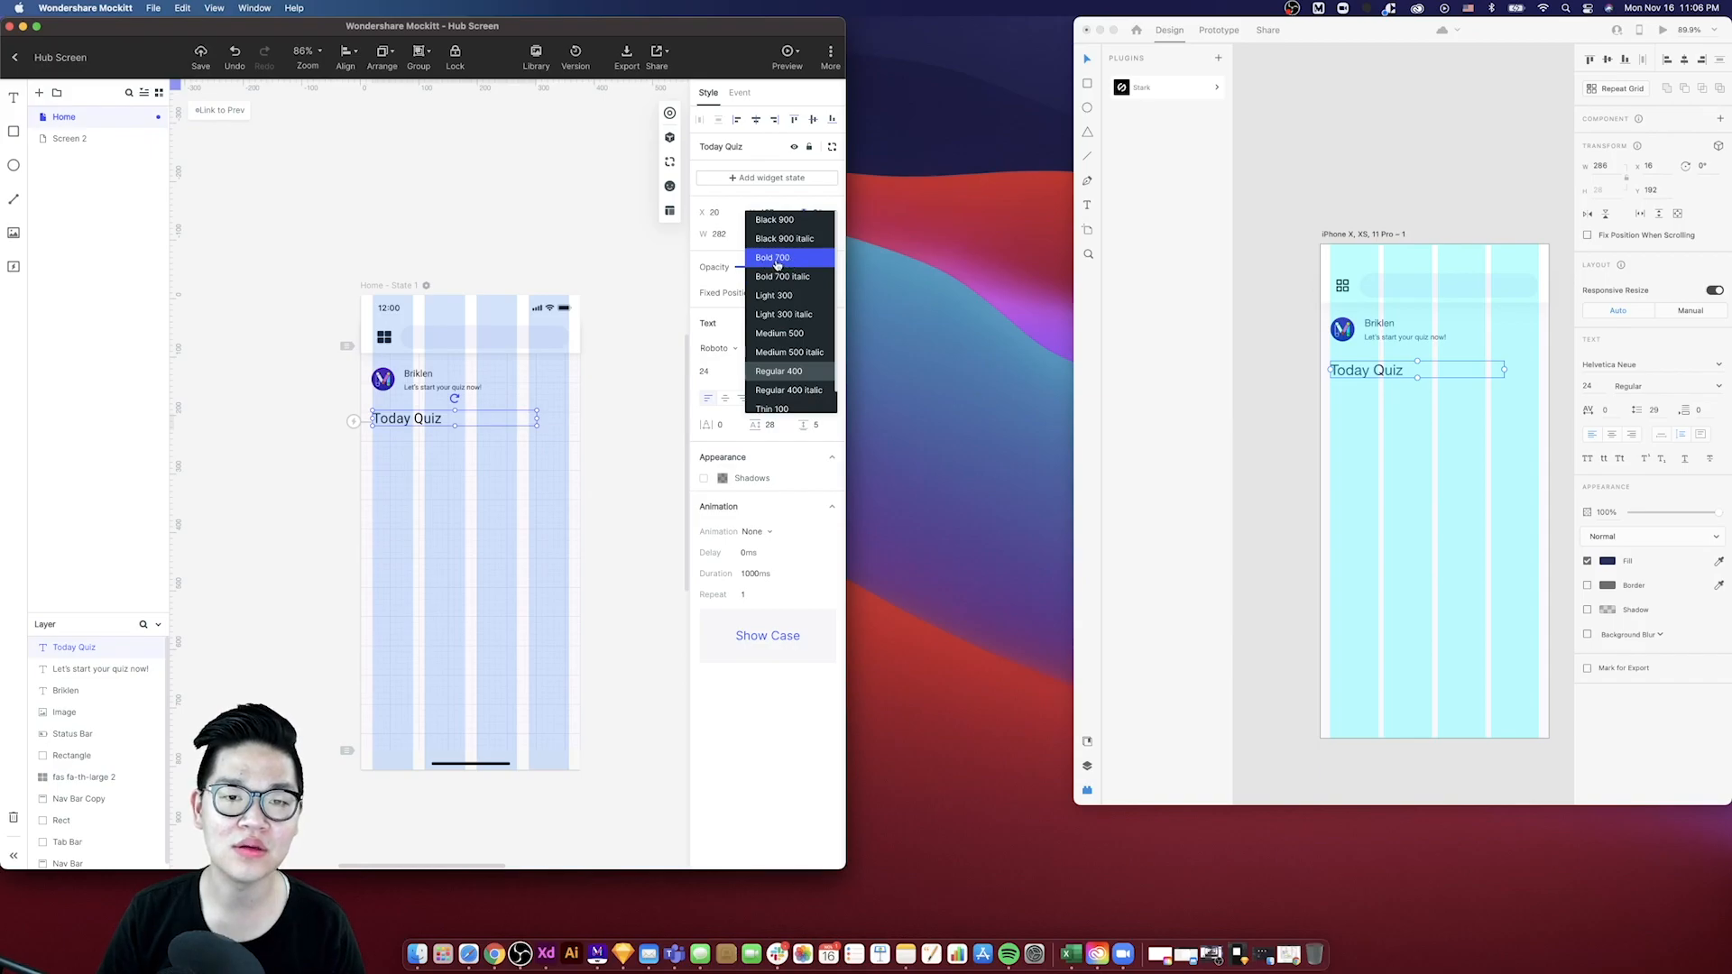
click(773, 258)
- Open the XD heading's font weight options and switch to the Dribbble reference shot in Chrome
click(1718, 386)
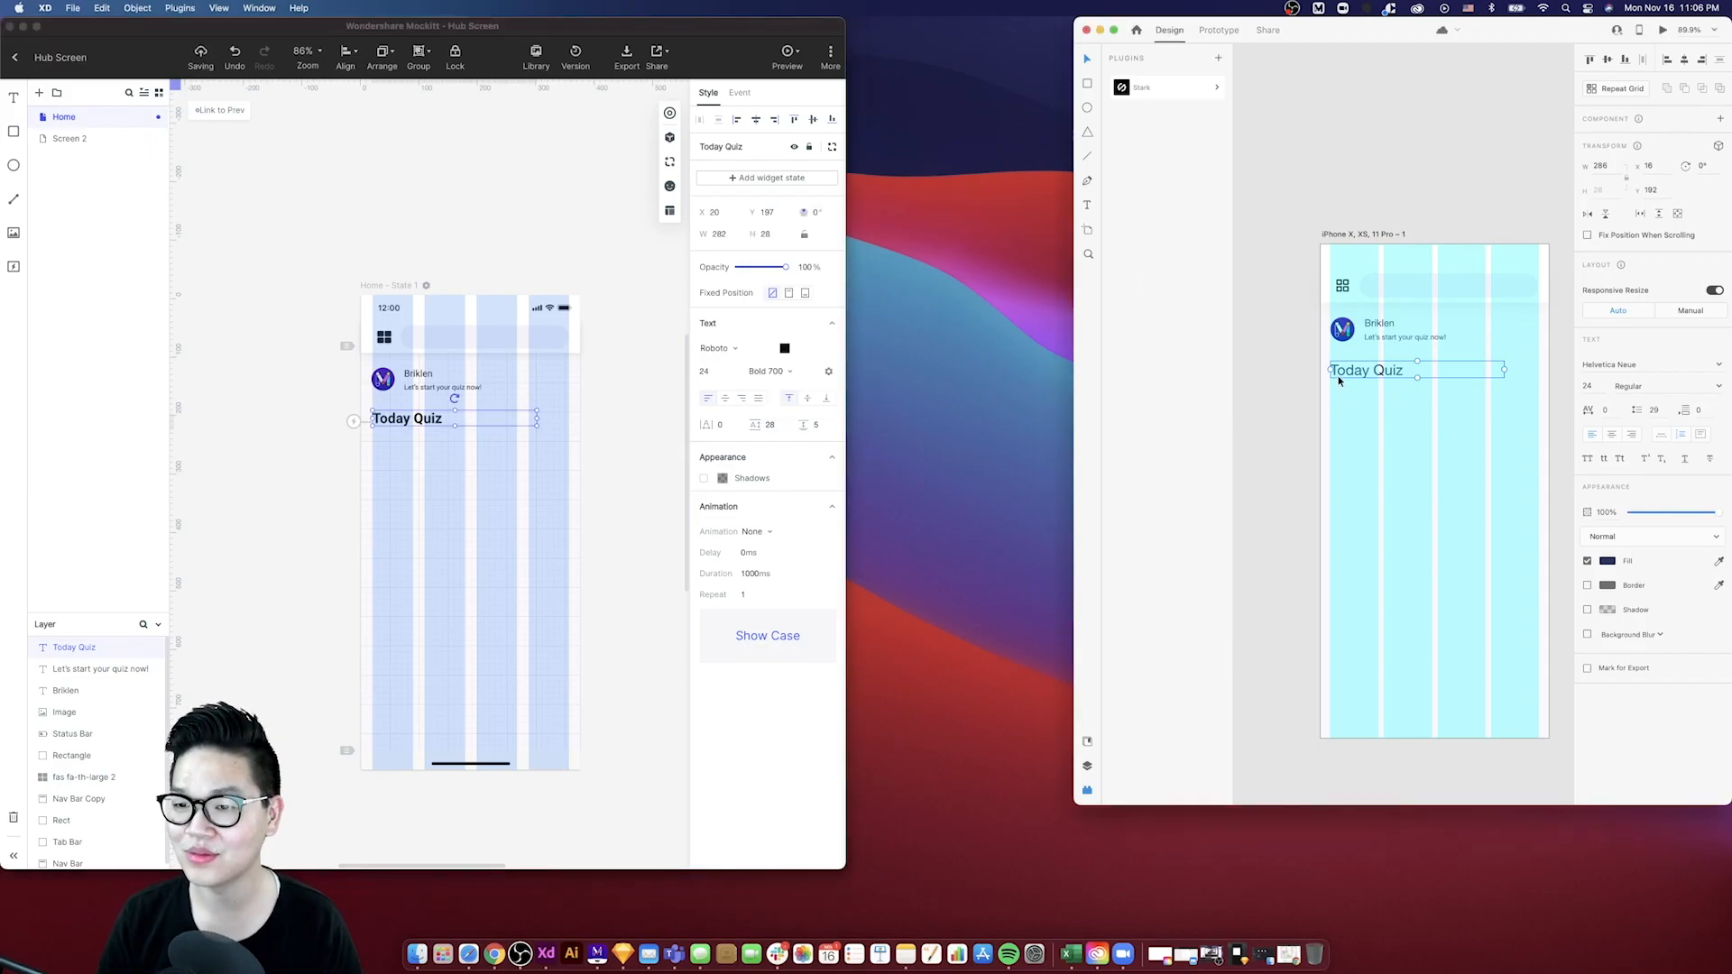
click(1621, 521)
click(1415, 523)
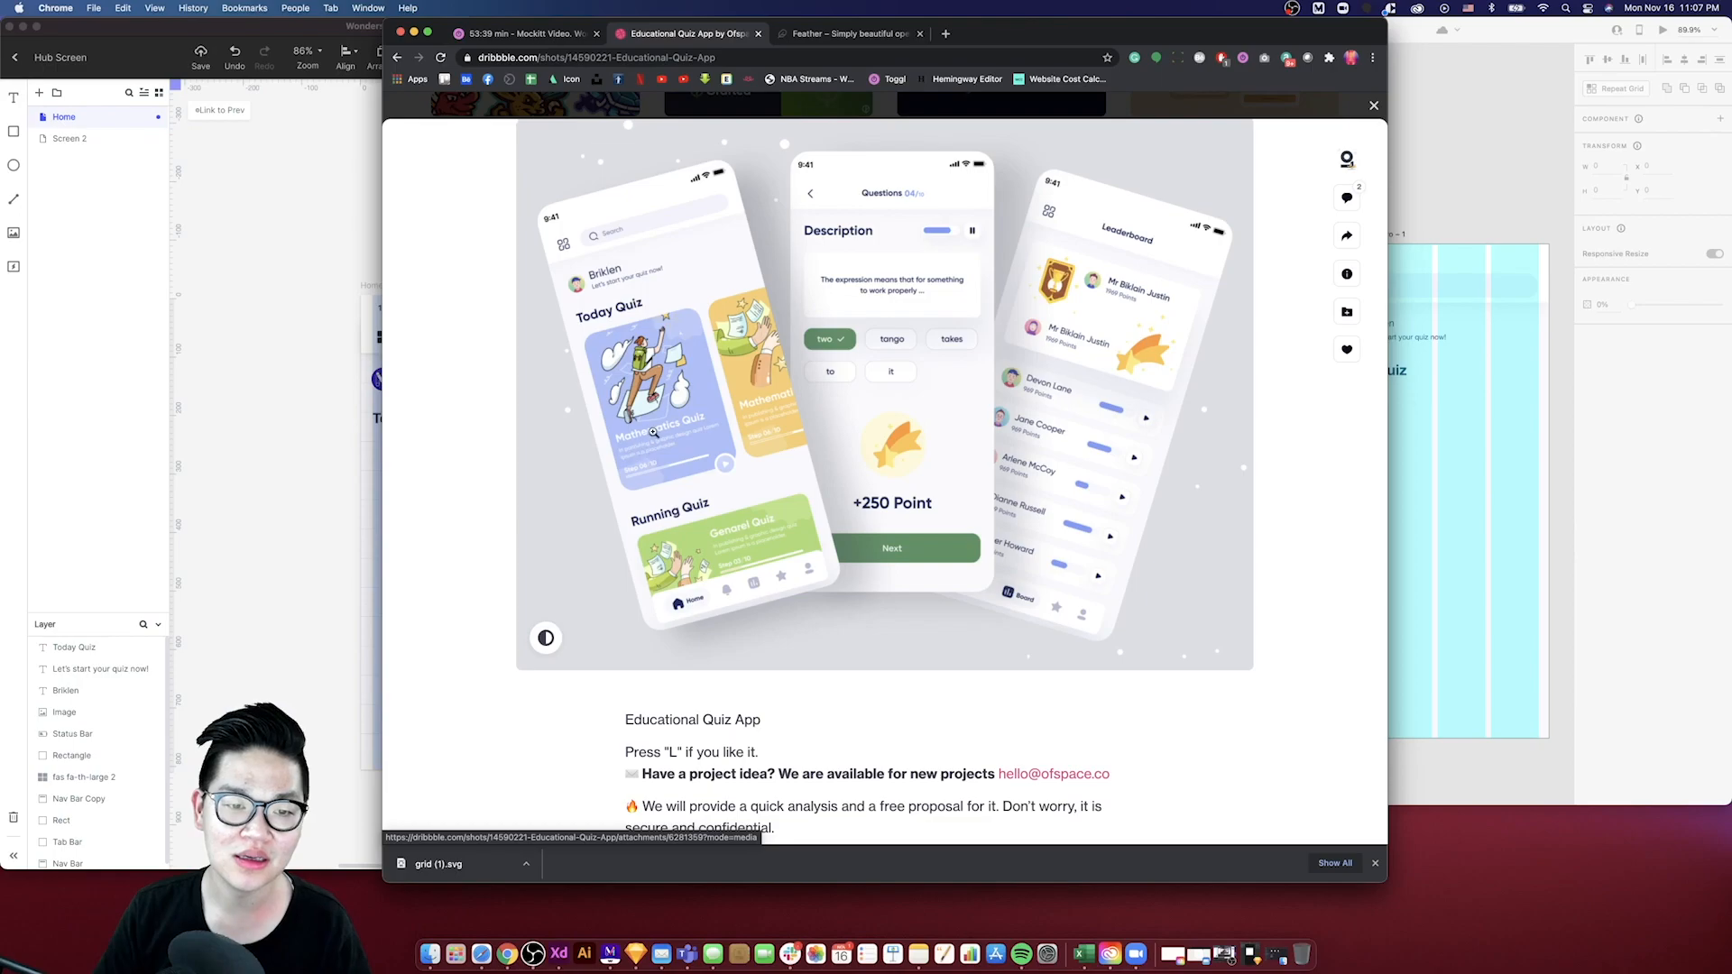
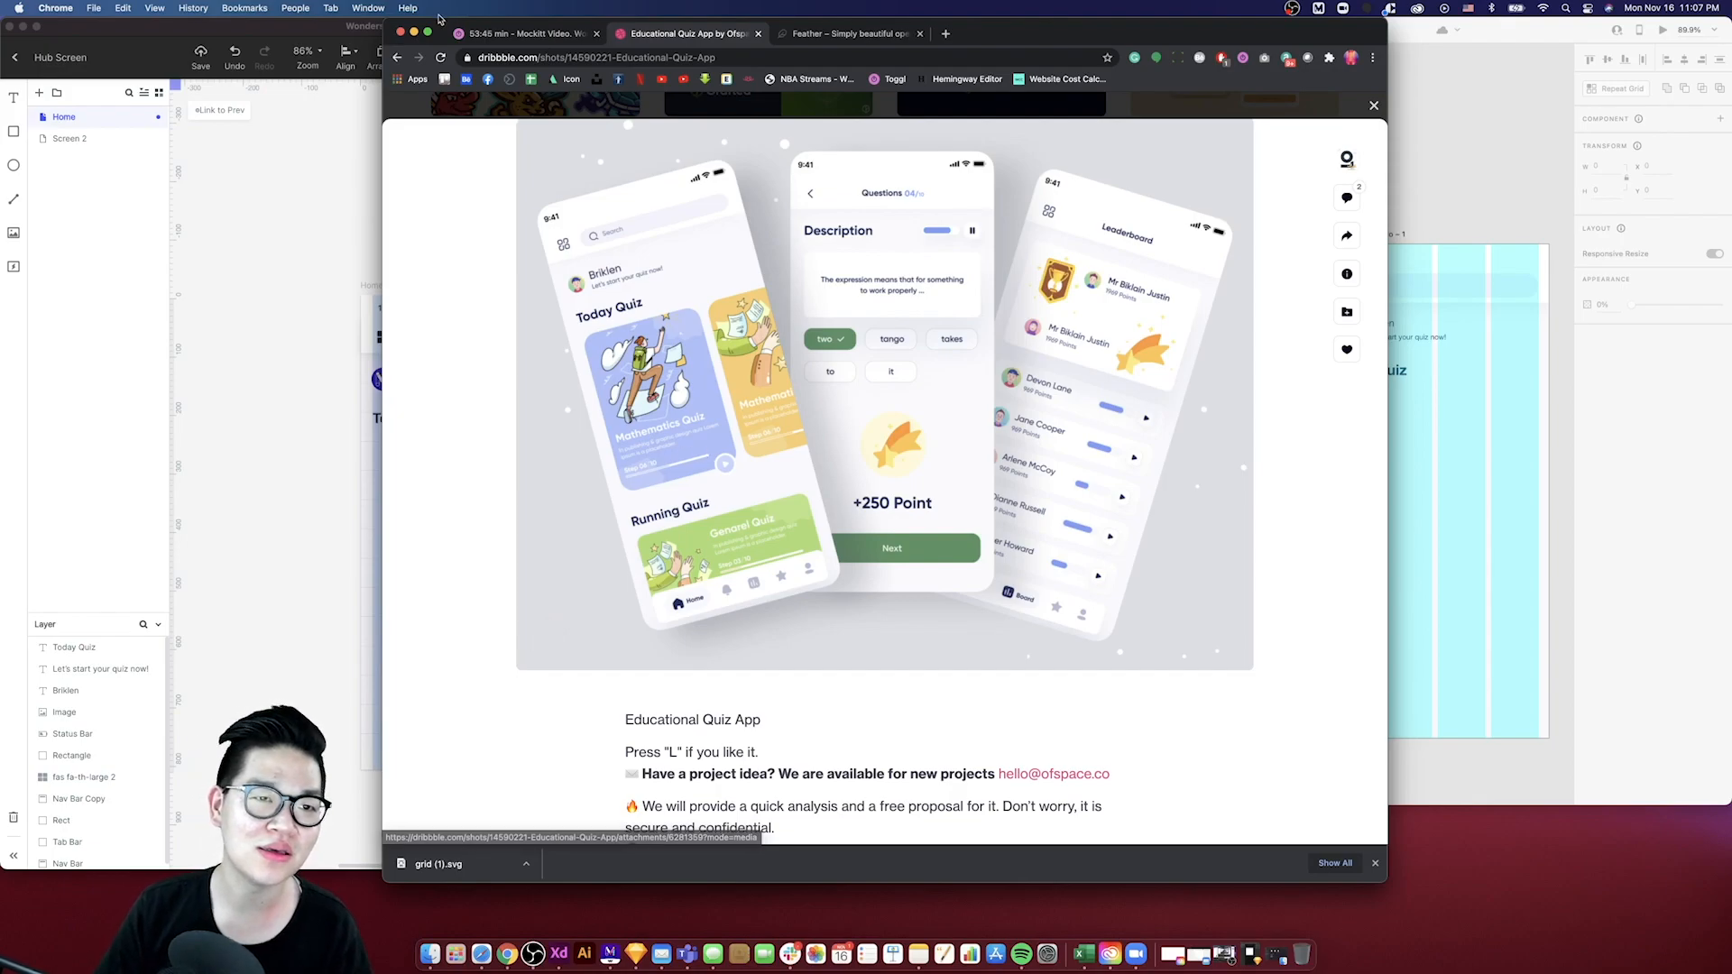
click(414, 34)
click(466, 466)
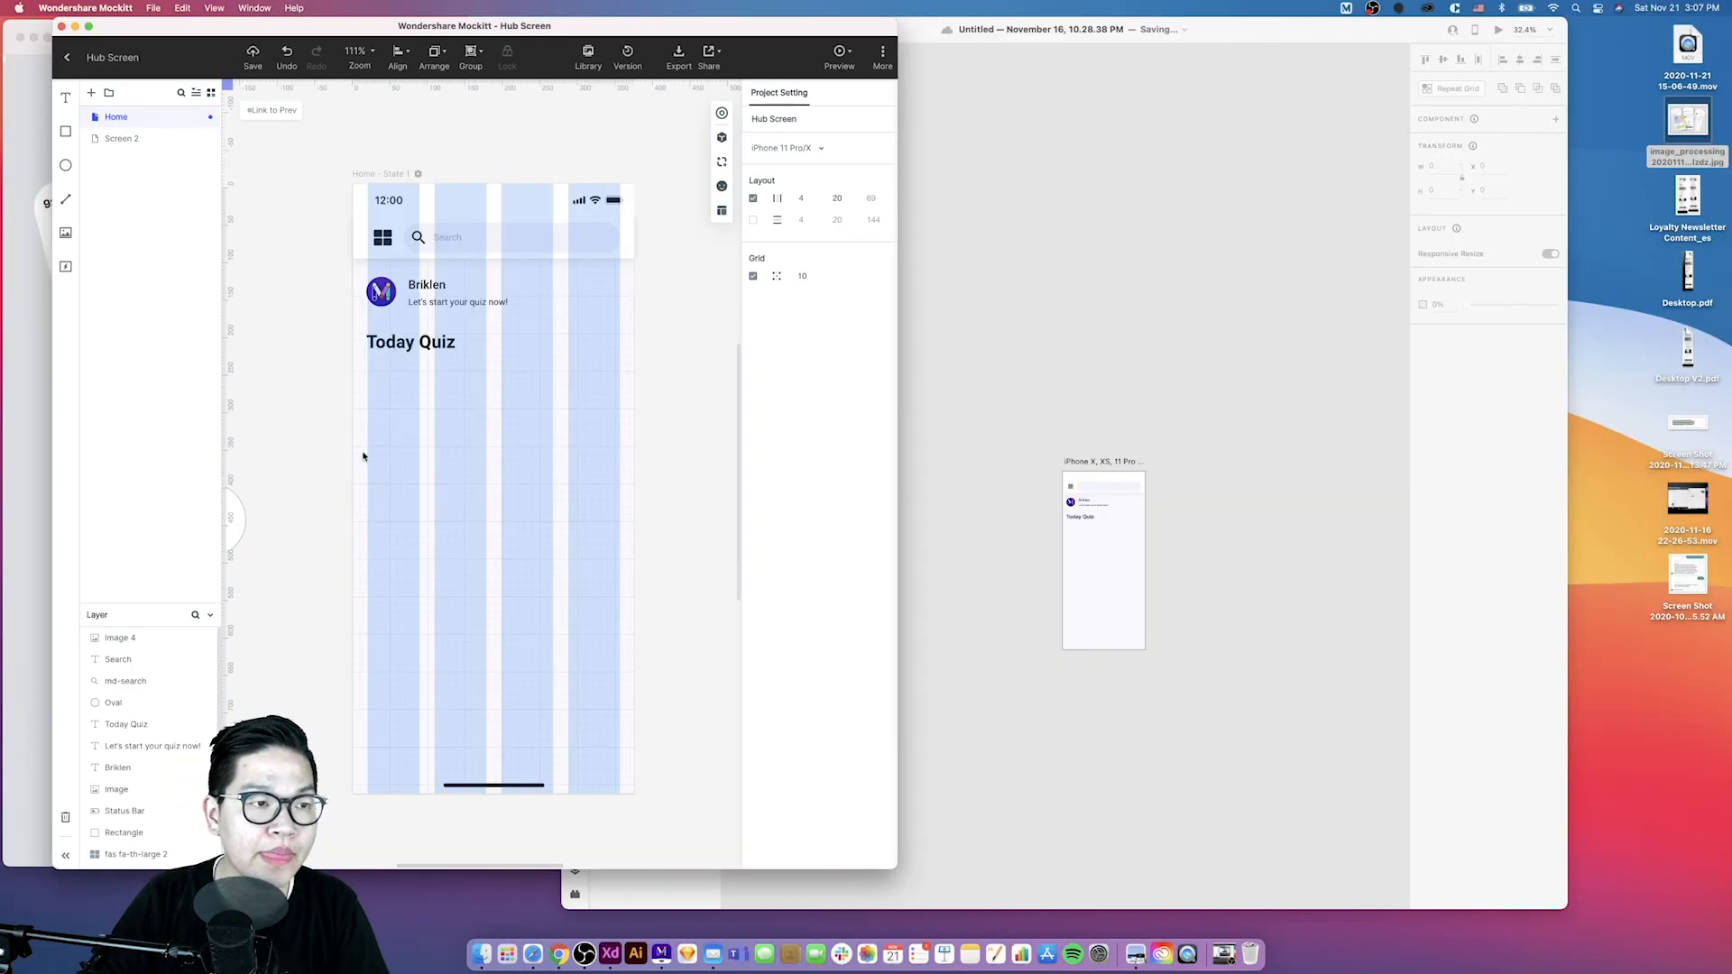
scroll(495, 398, down, 3)
scroll(495, 398, right, 3)
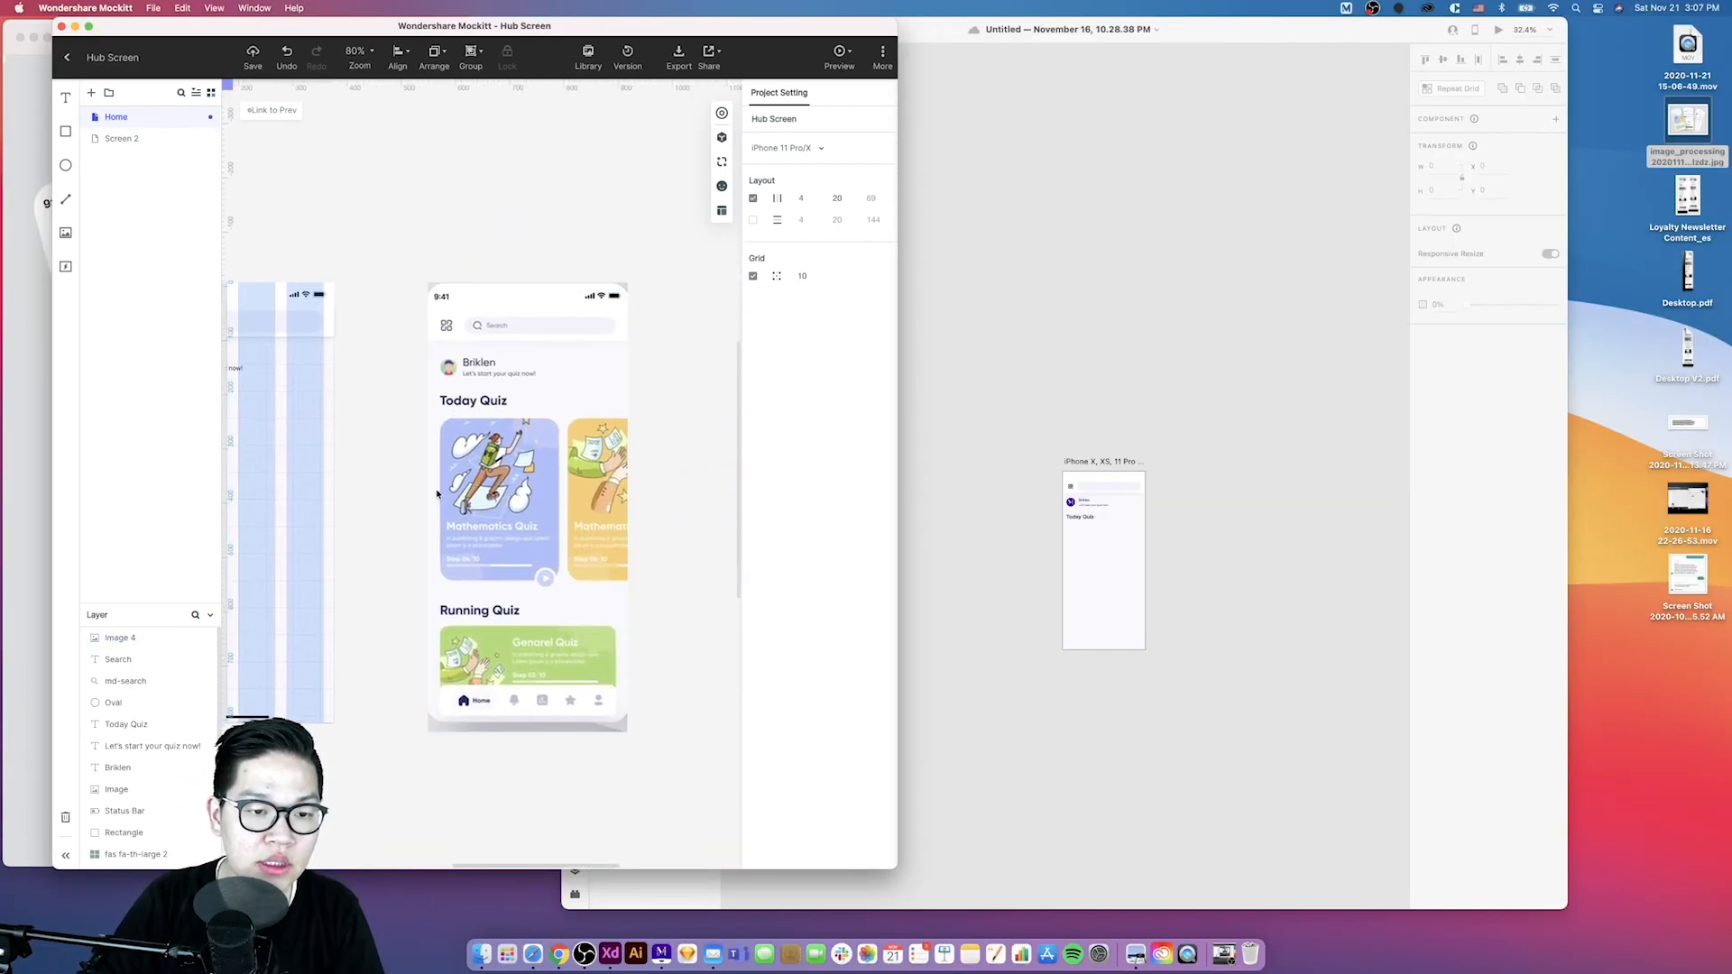
scroll(508, 672, left, 1)
scroll(508, 672, left, 5)
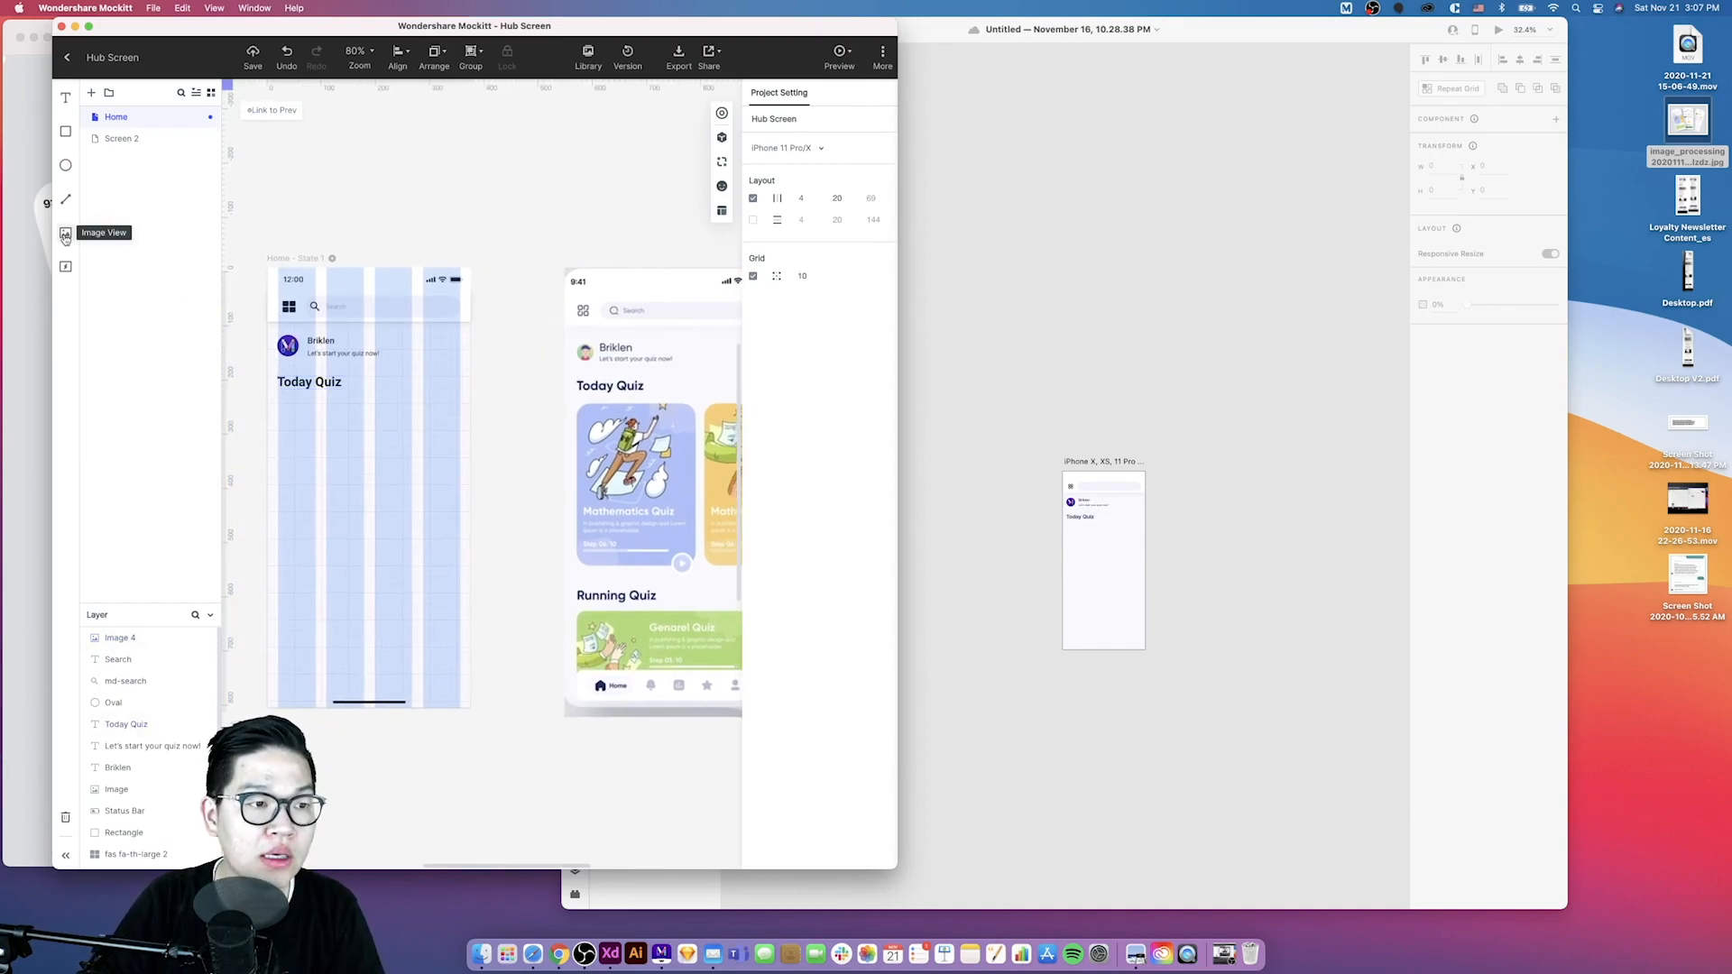
- Draw an image placeholder beneath the Today Quiz heading, about 246 by 327 px, for the first quiz card
drag(65, 239, 333, 429)
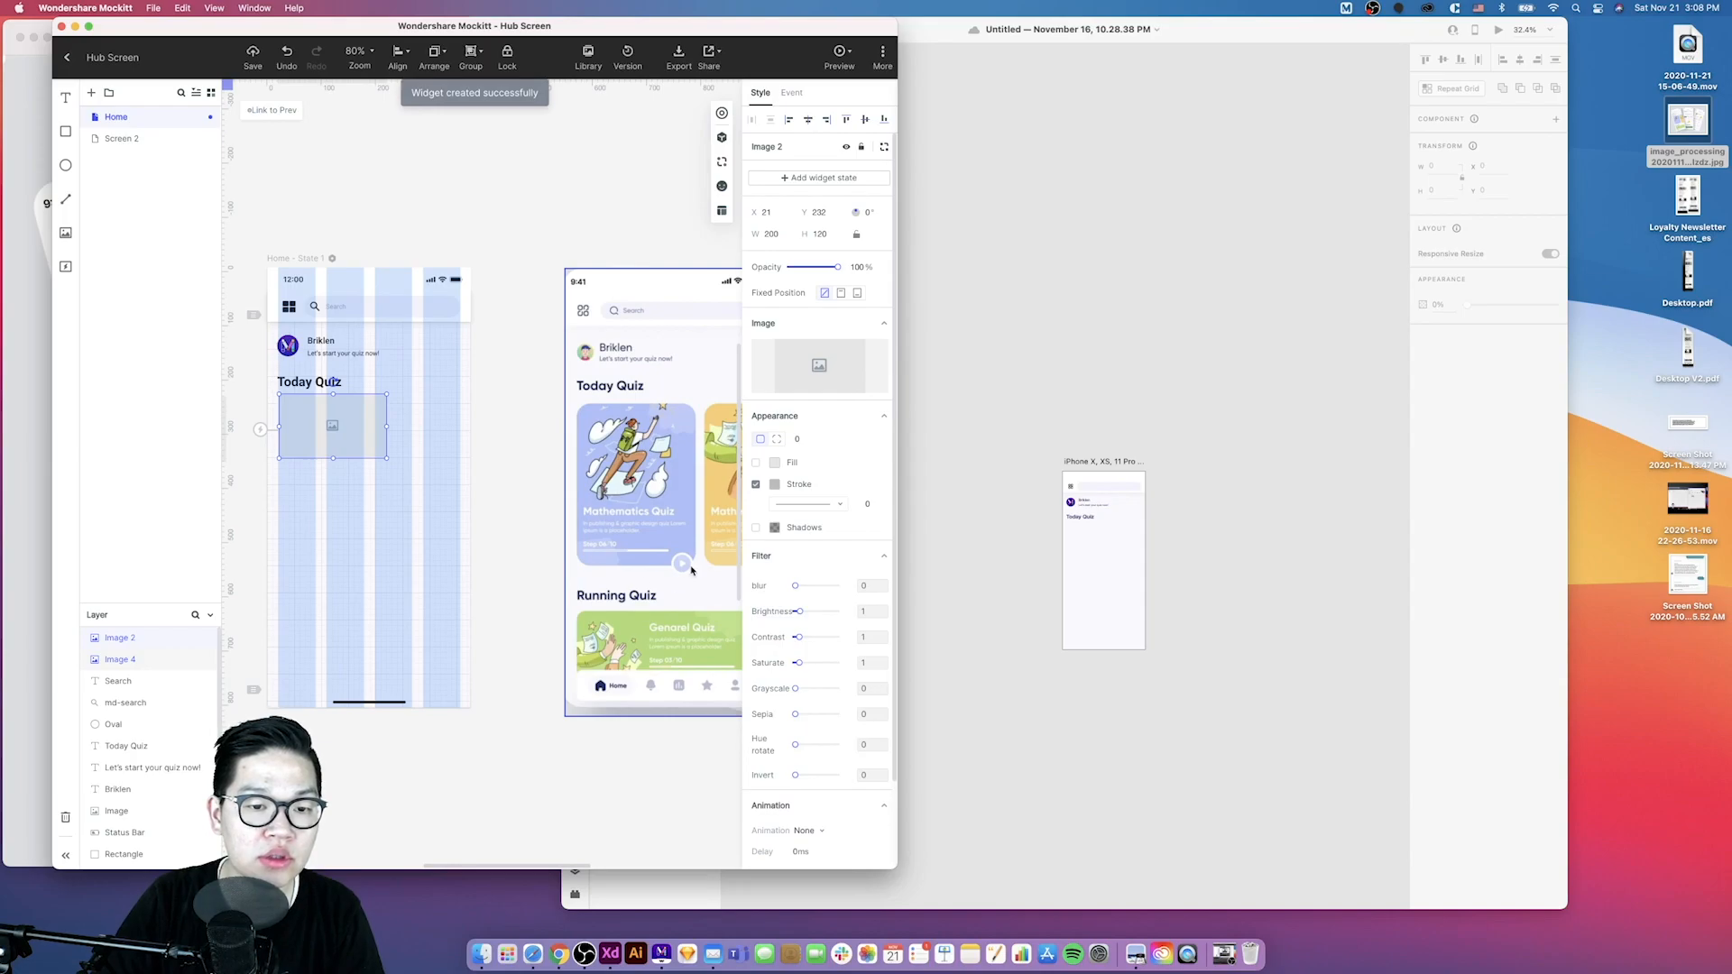
drag(386, 460, 409, 572)
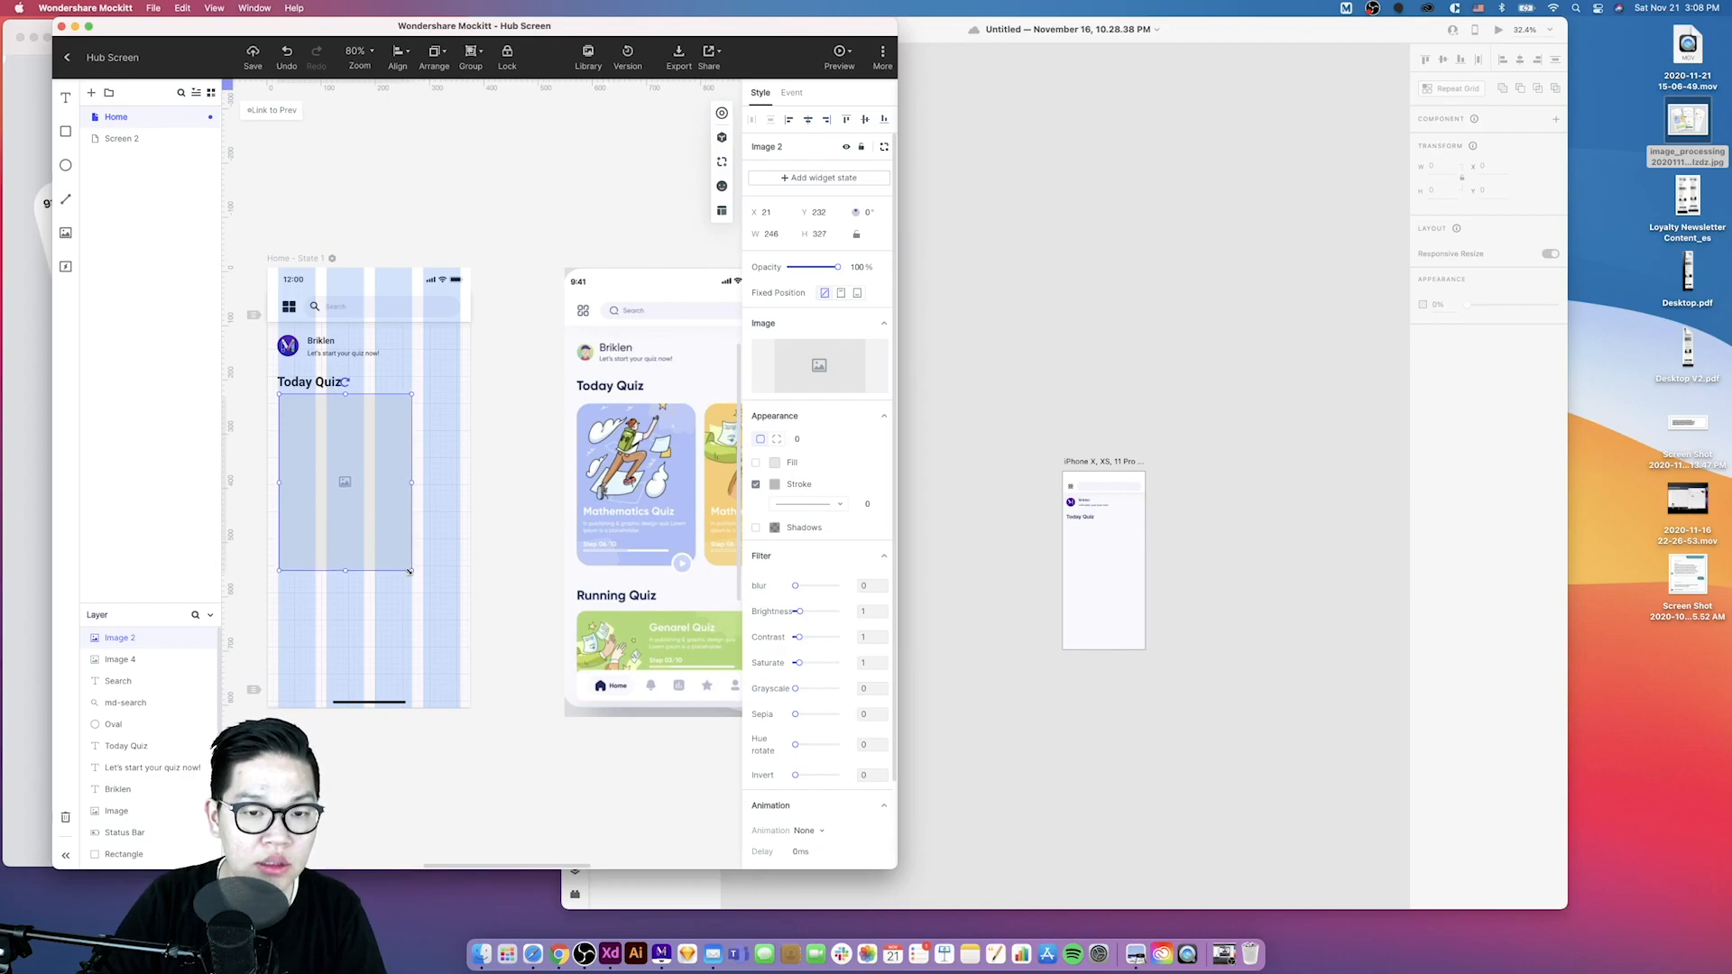
scroll(409, 572, down, 5)
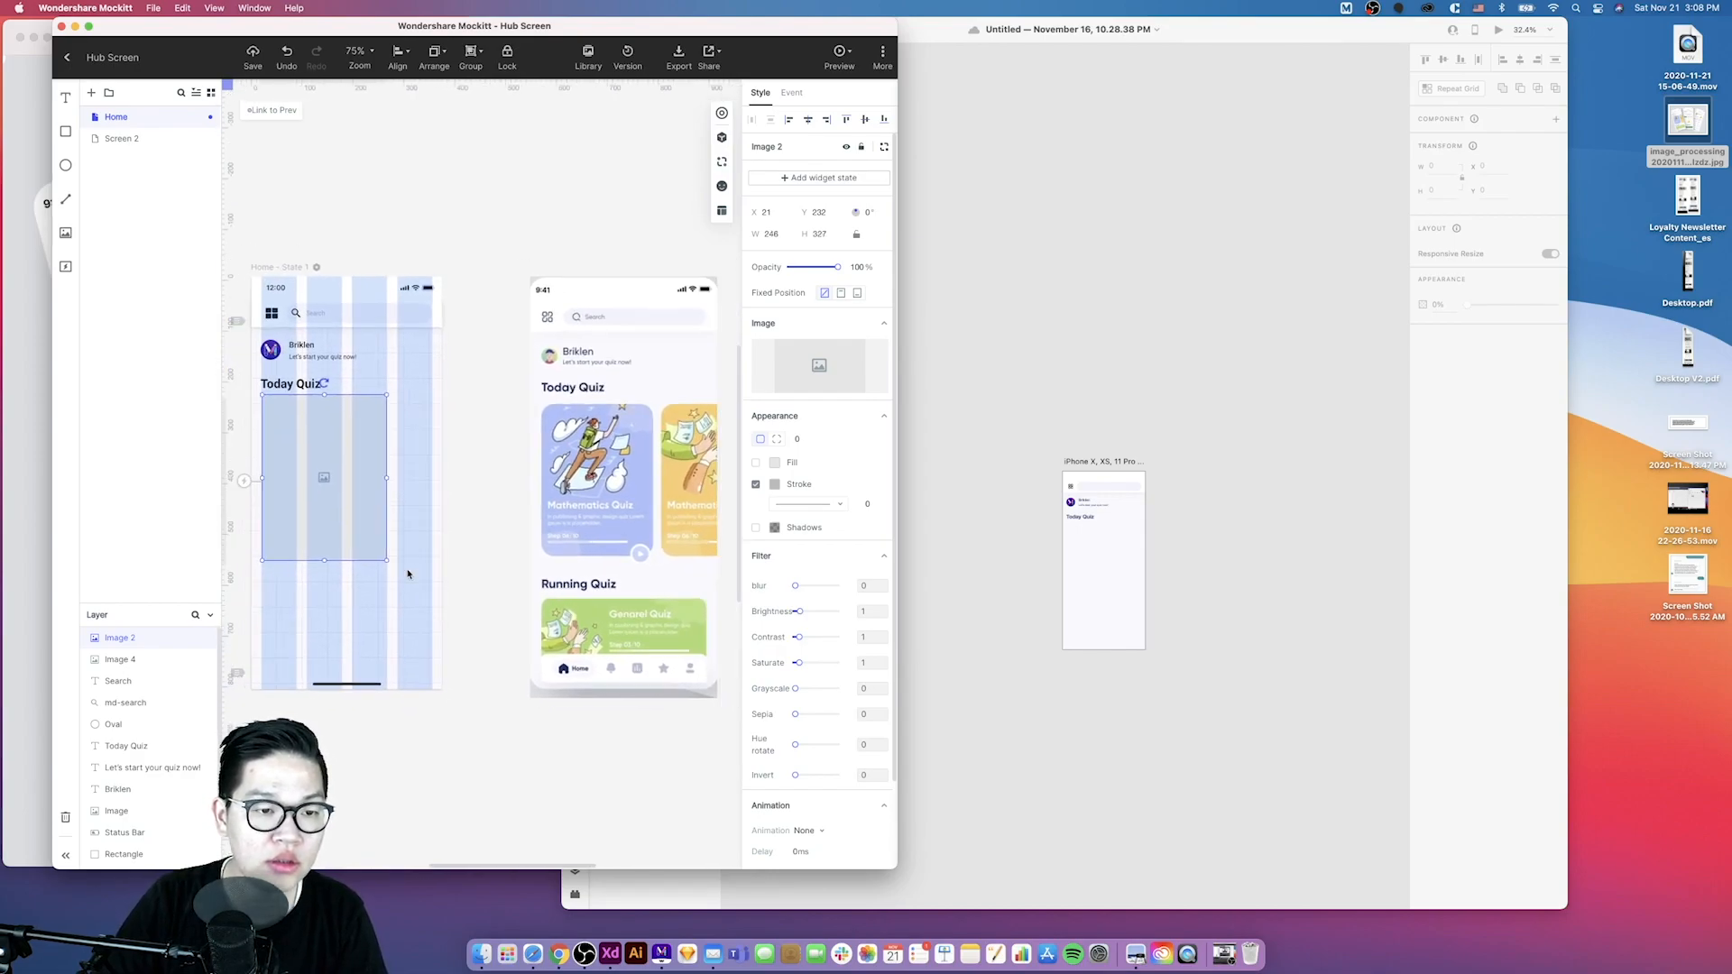
scroll(387, 527, up, 5)
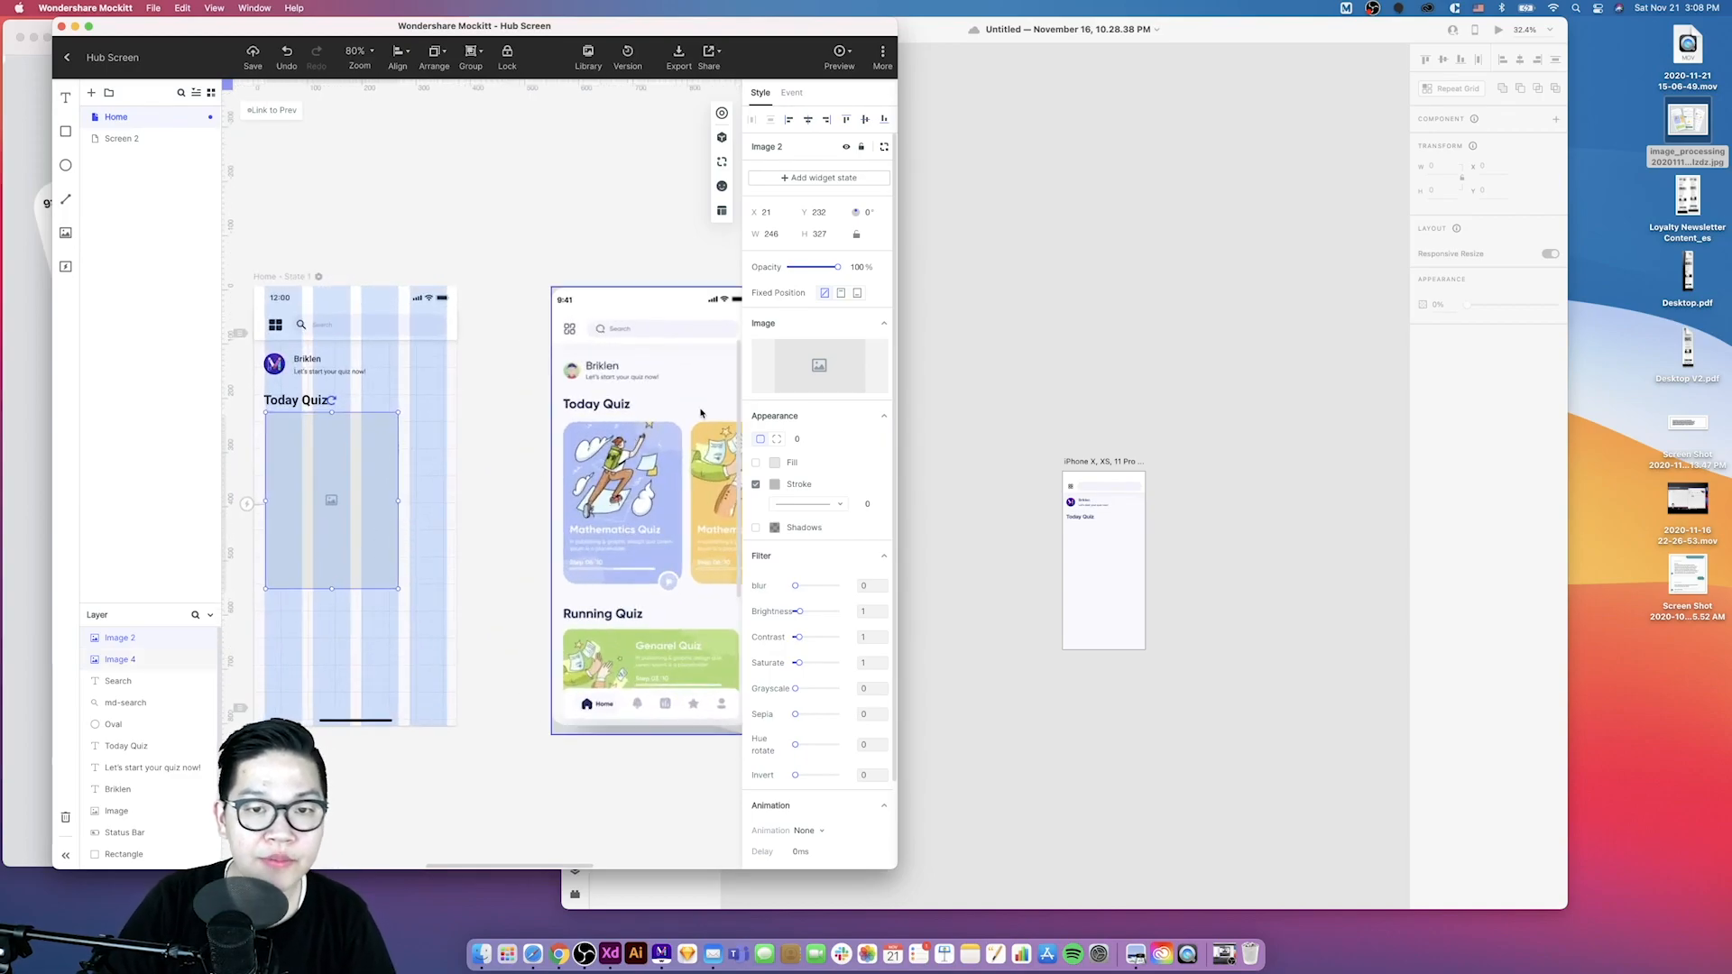
- Widen the Mockitt window and open Calculator to work out the card's proportions from the reference size
drag(900, 274, 1052, 274)
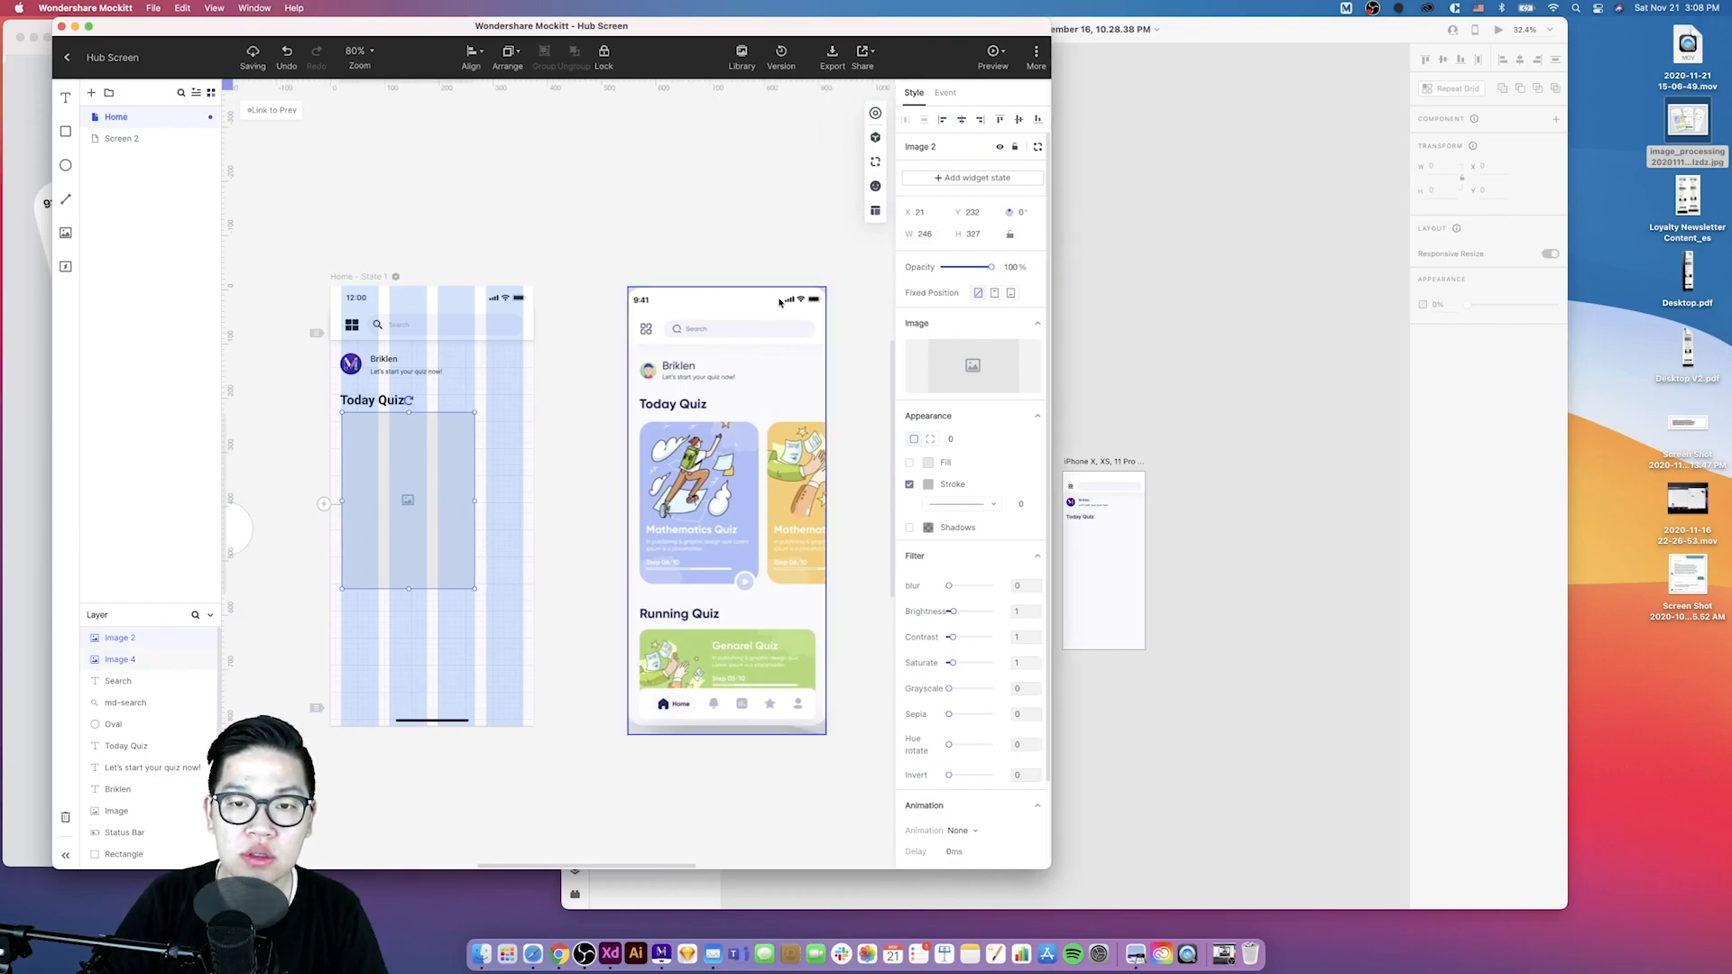
key(F4)
click(865, 467)
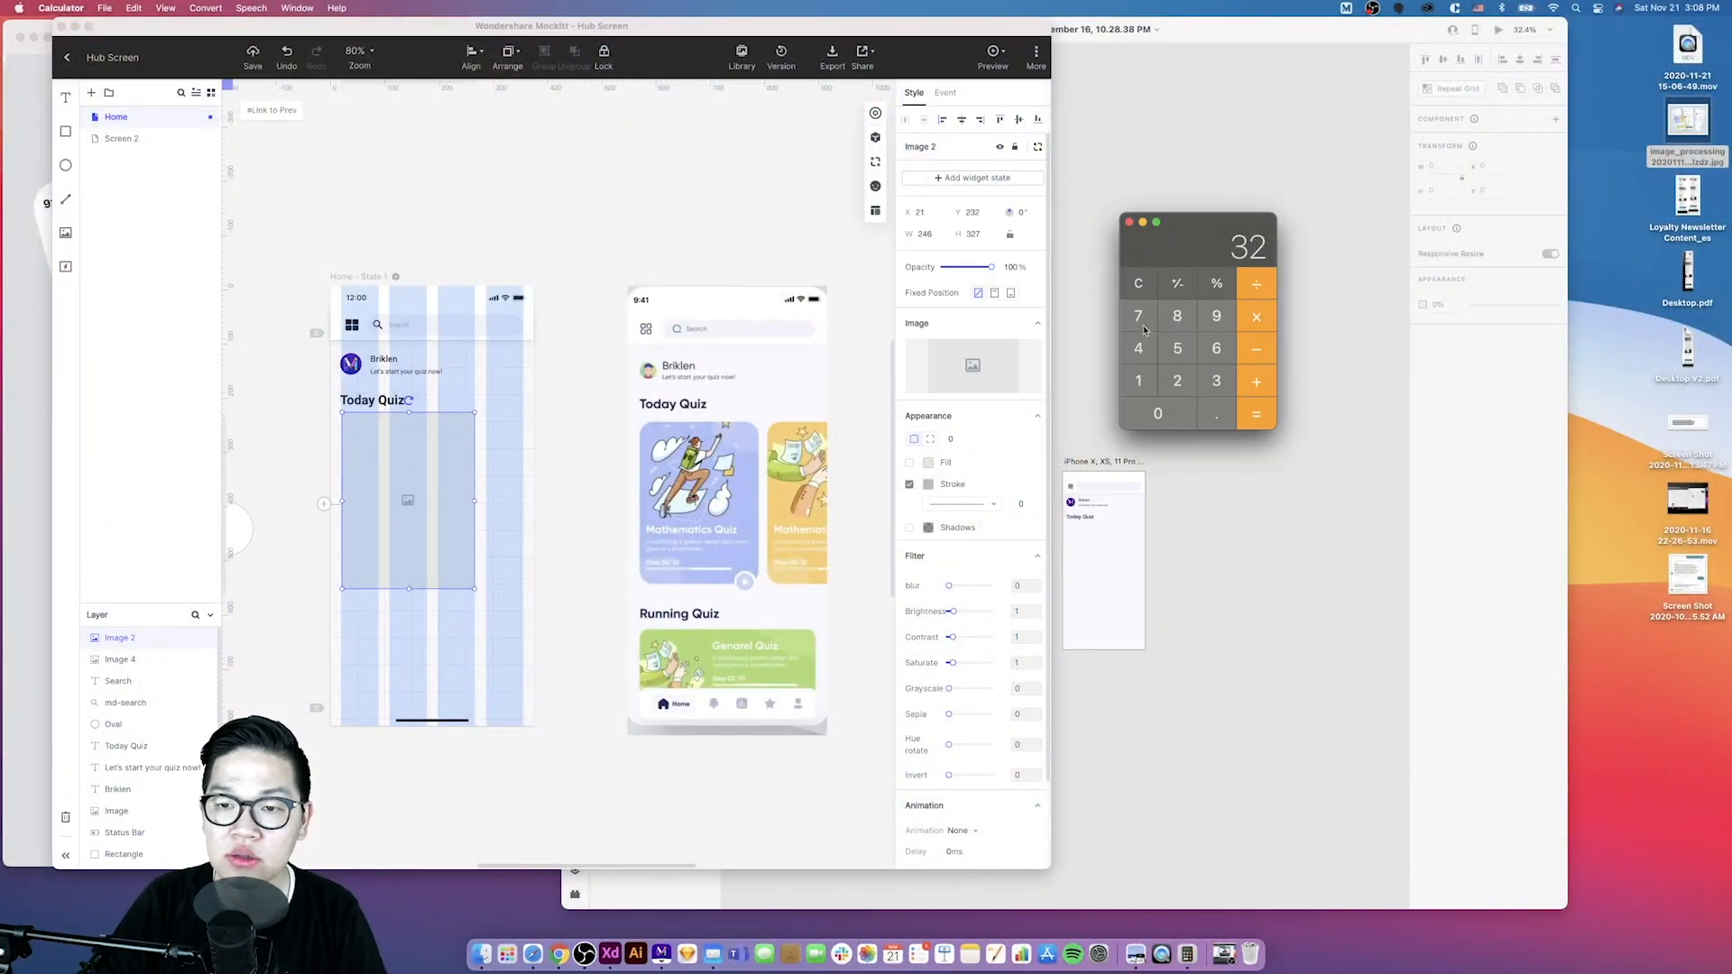
click(1141, 325)
click(1254, 292)
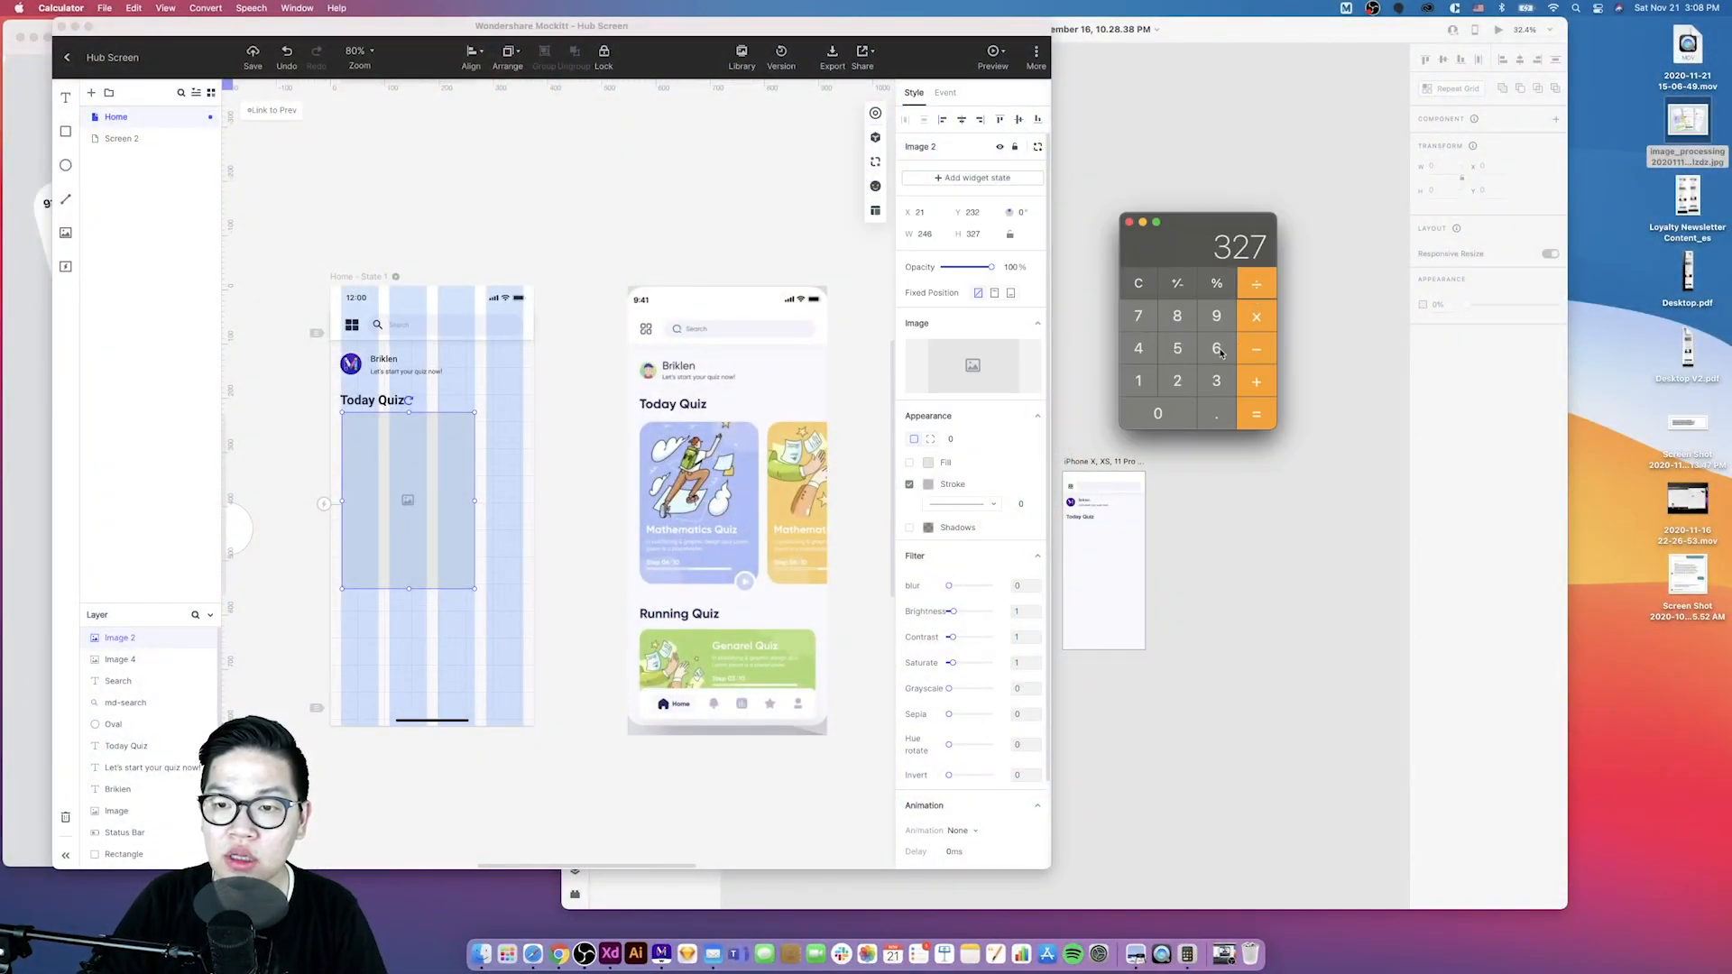
click(1178, 318)
click(1245, 417)
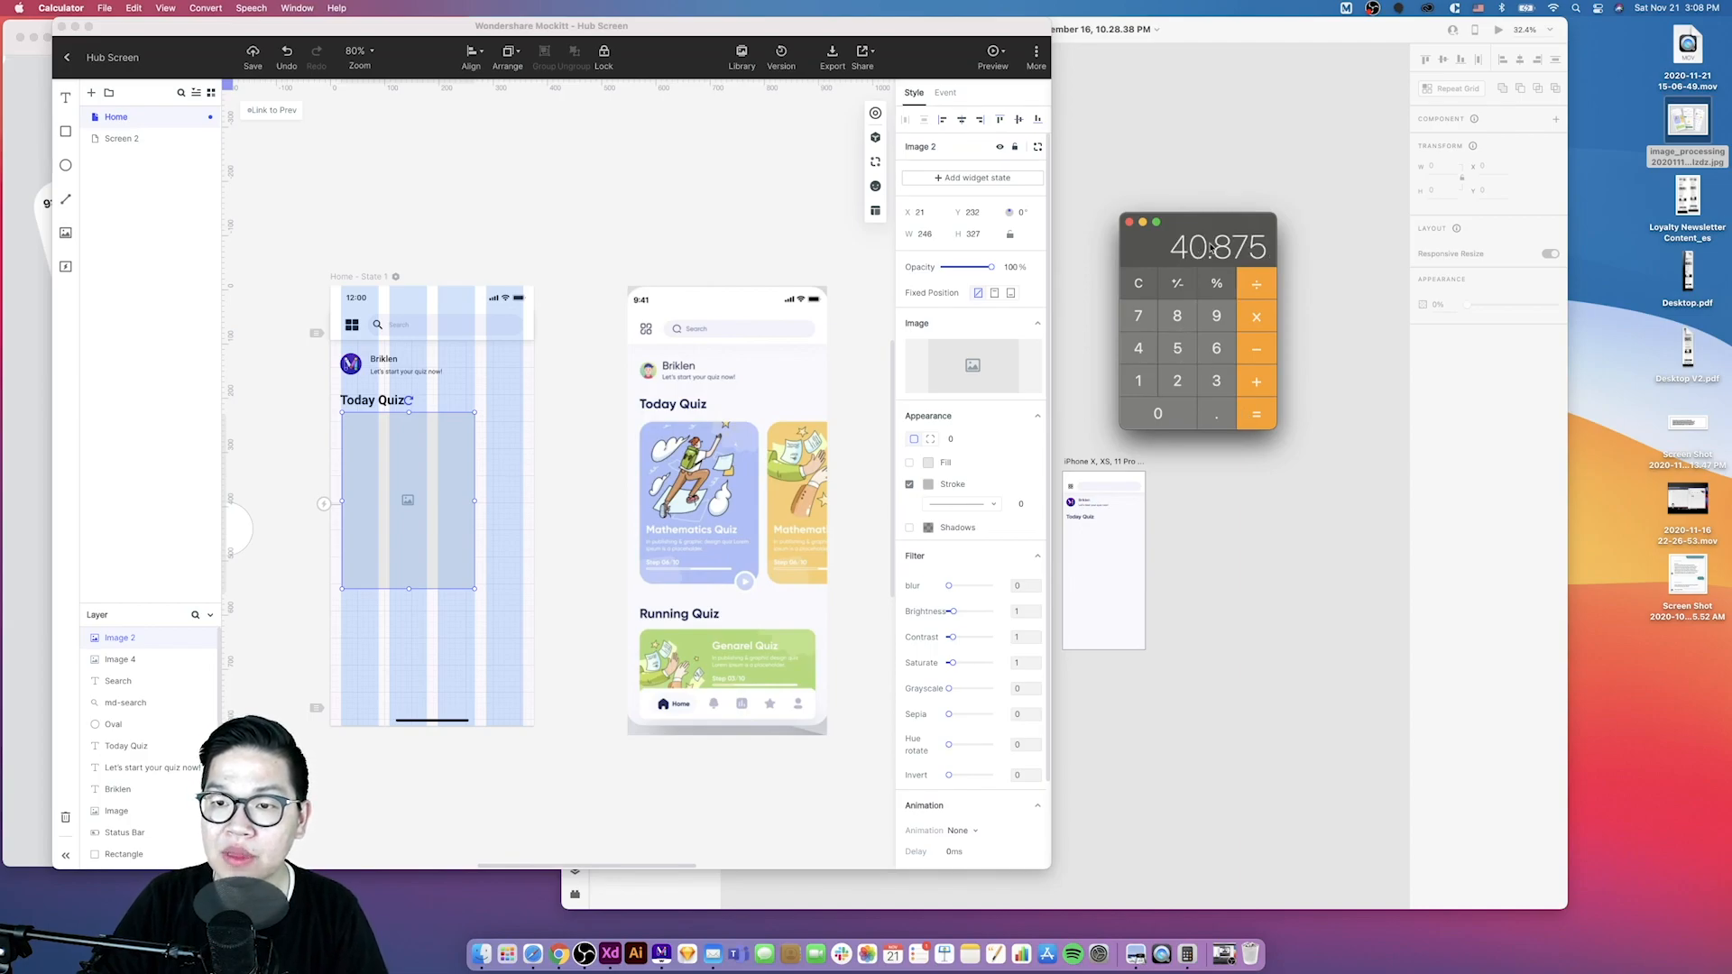
click(1140, 352)
click(1138, 379)
click(1256, 323)
click(1175, 321)
click(1252, 414)
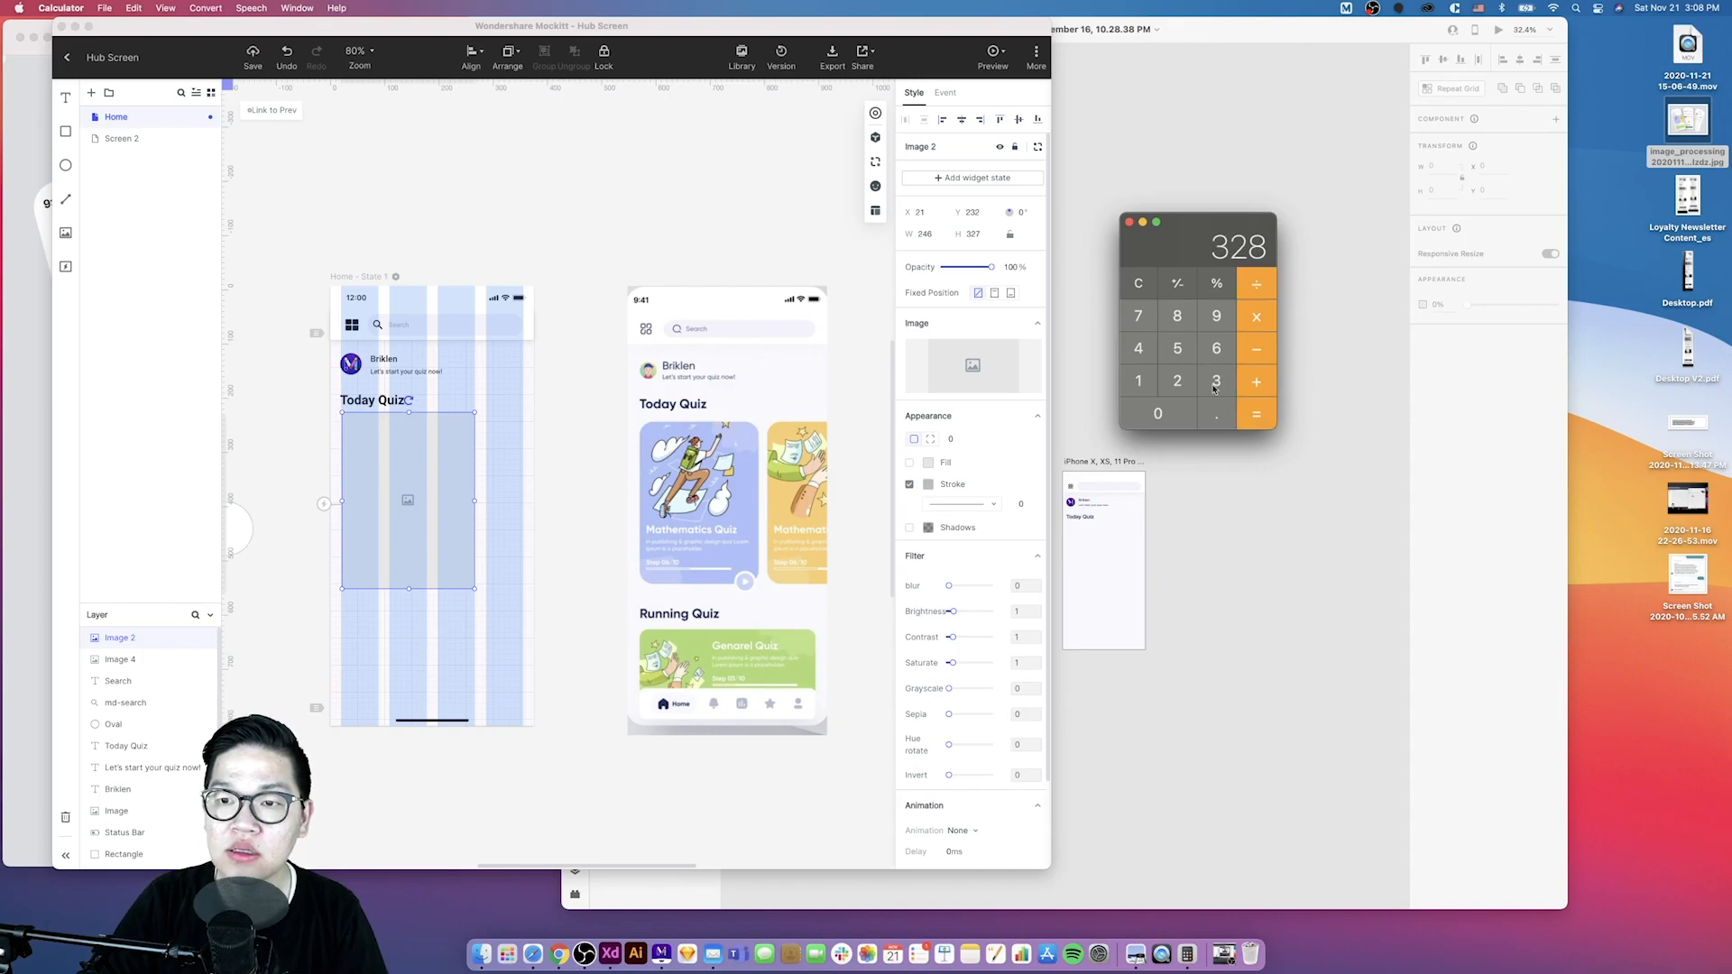
- Move the card placeholder down to y 241 and shift the reference screenshot left beside the artboard
click(981, 236)
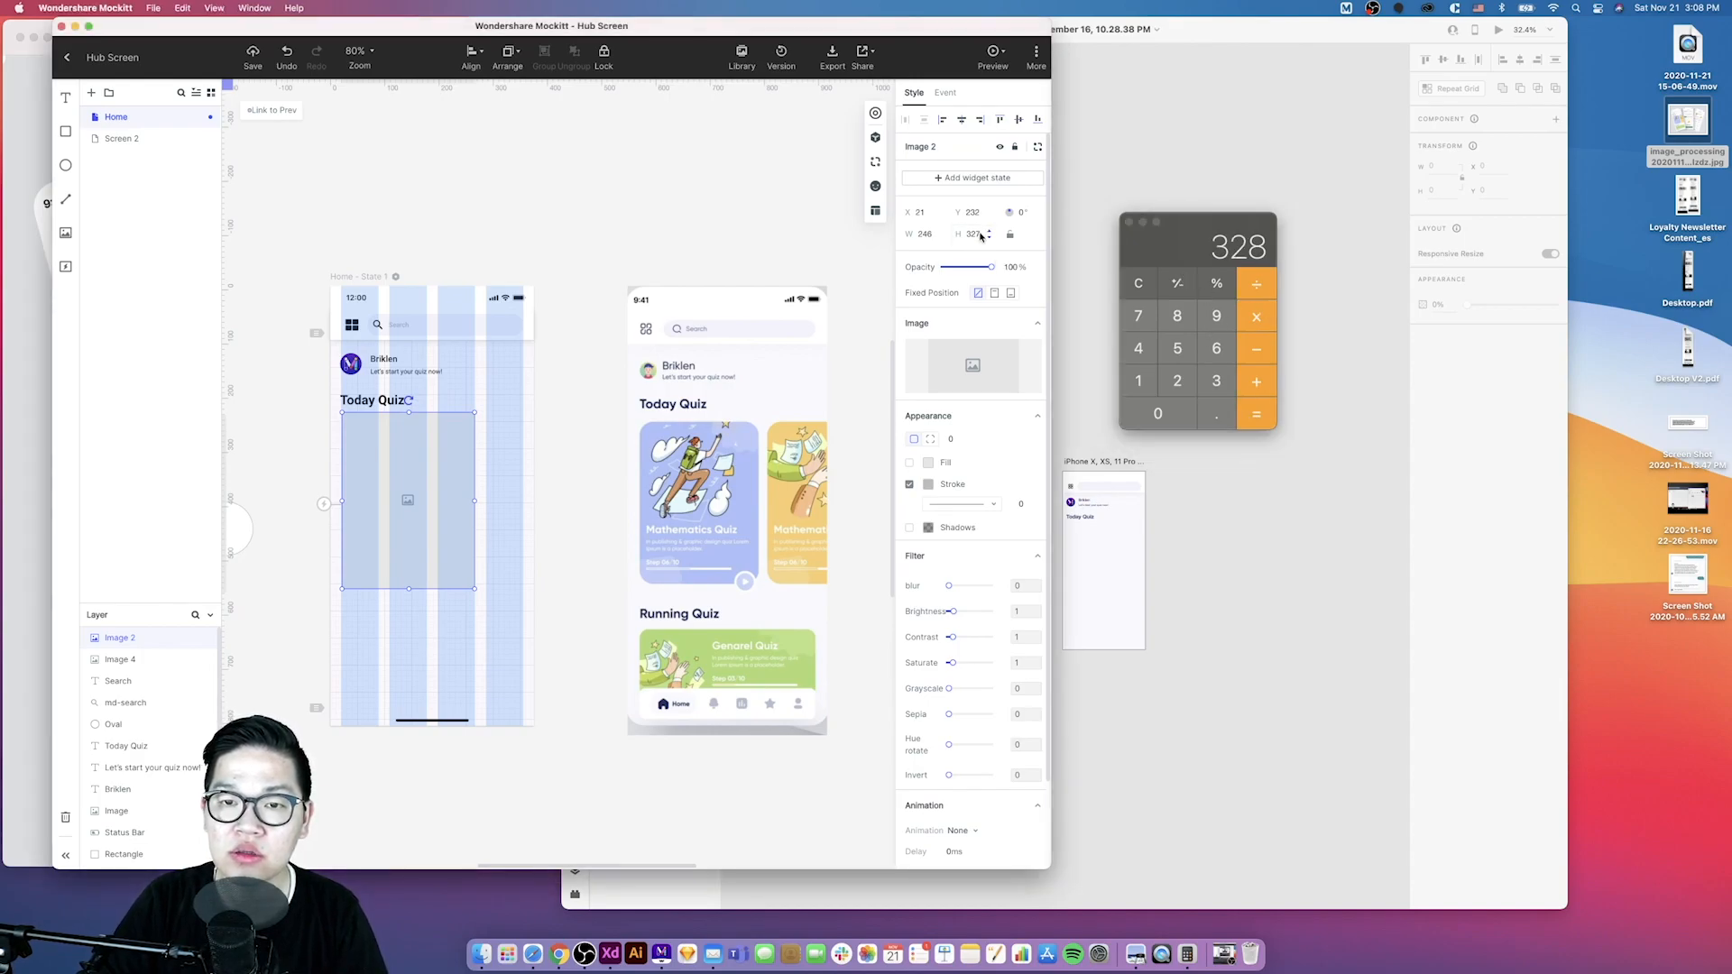
click(989, 232)
click(523, 492)
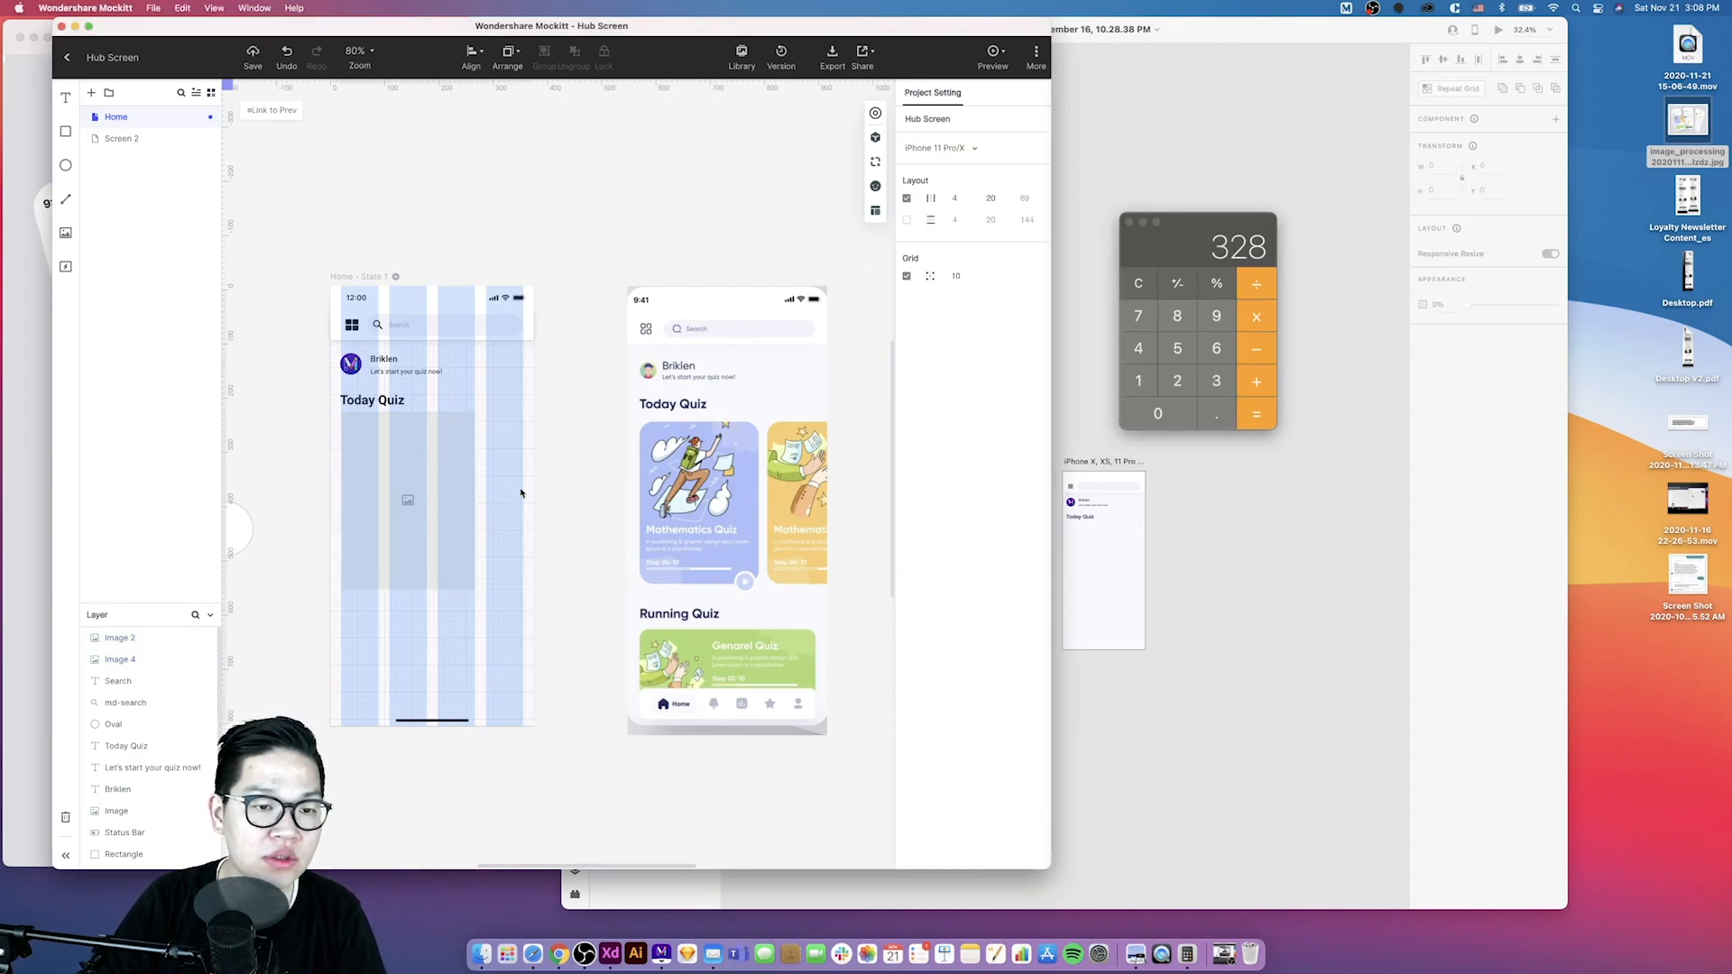
drag(452, 502, 430, 503)
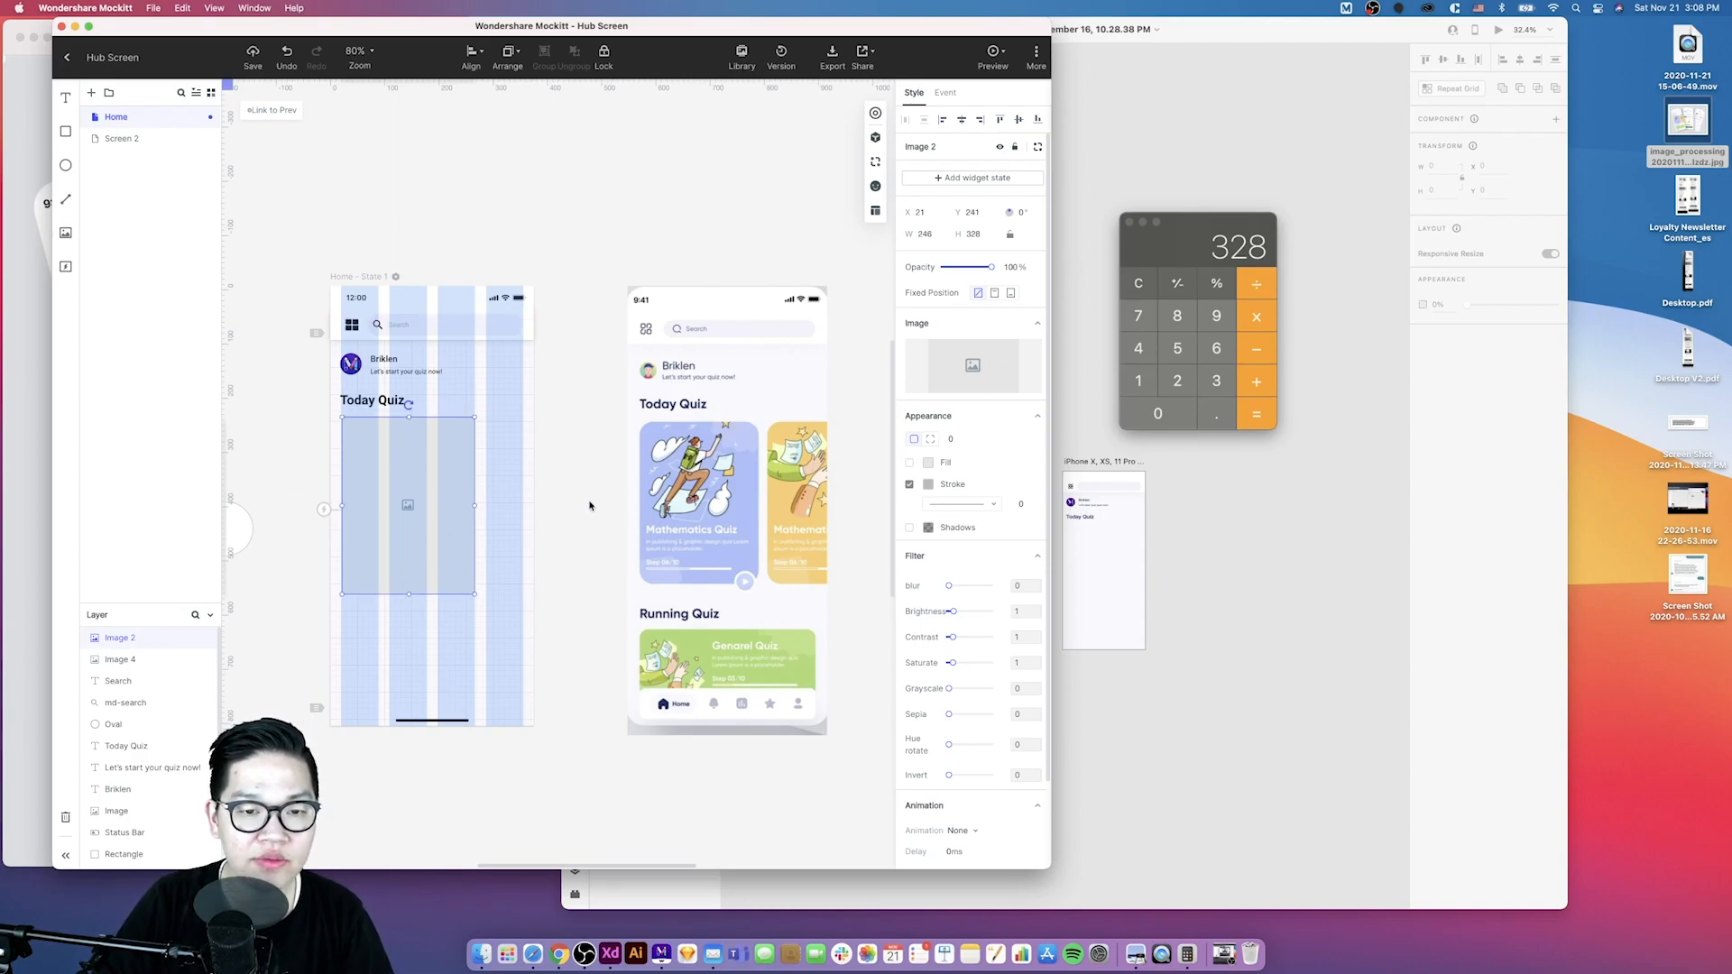
drag(666, 501, 630, 497)
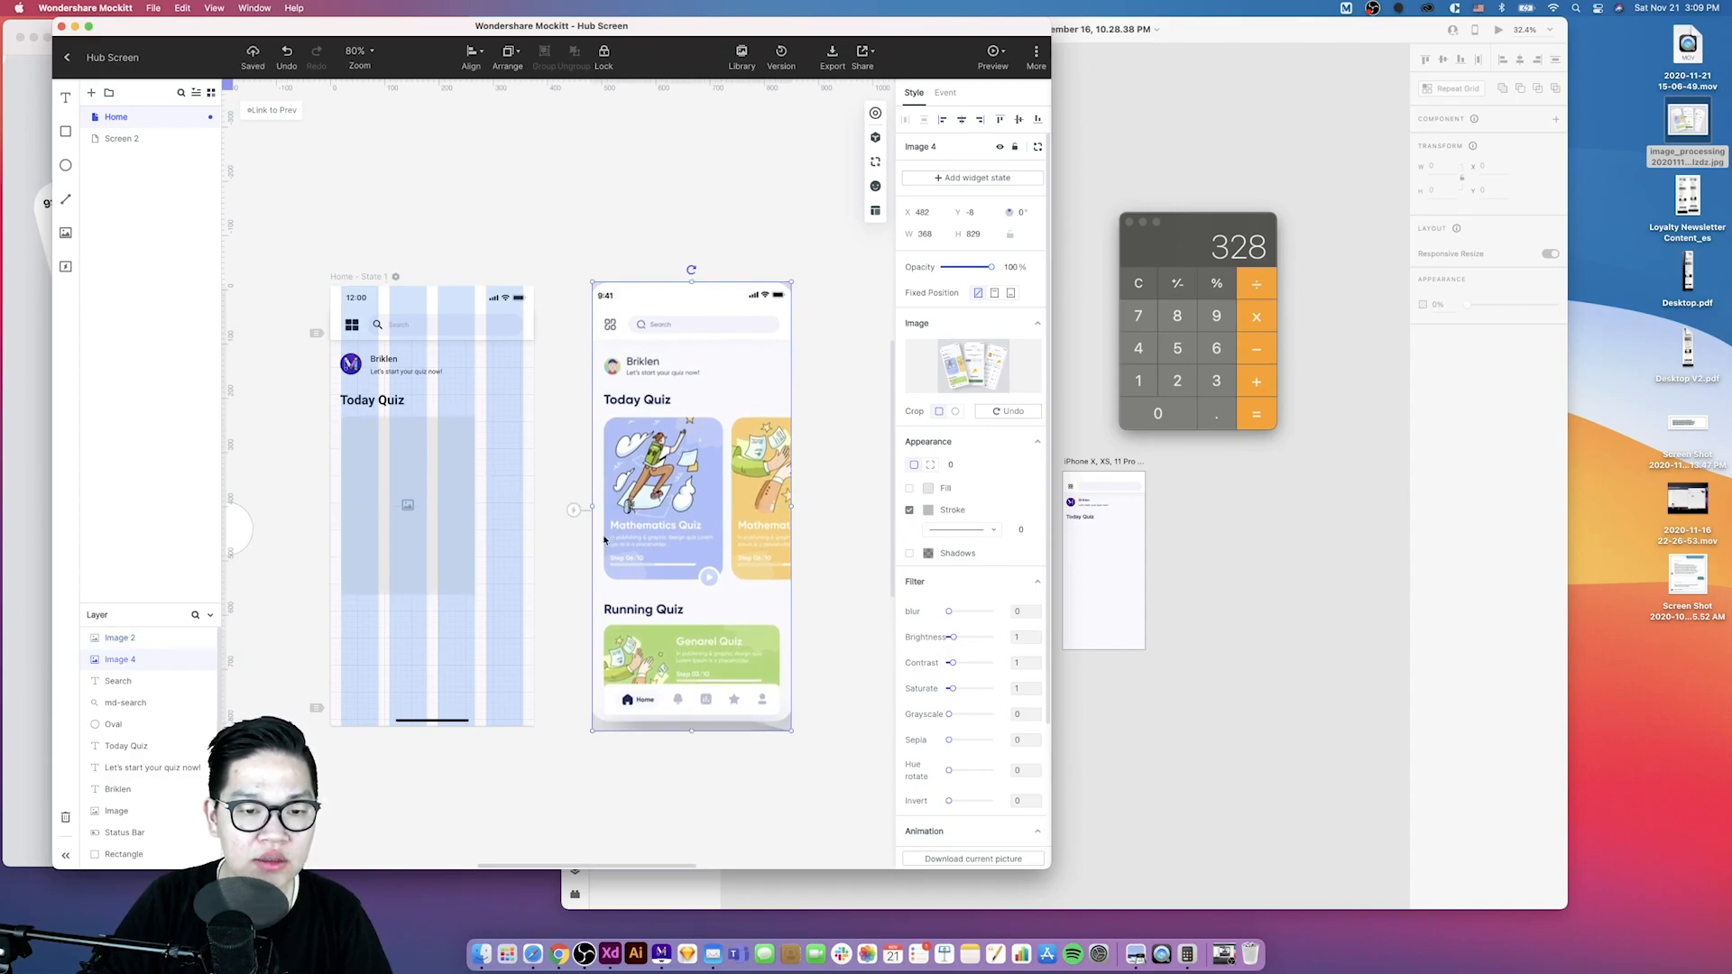
- Set the card placeholder's height to 312 px
click(417, 592)
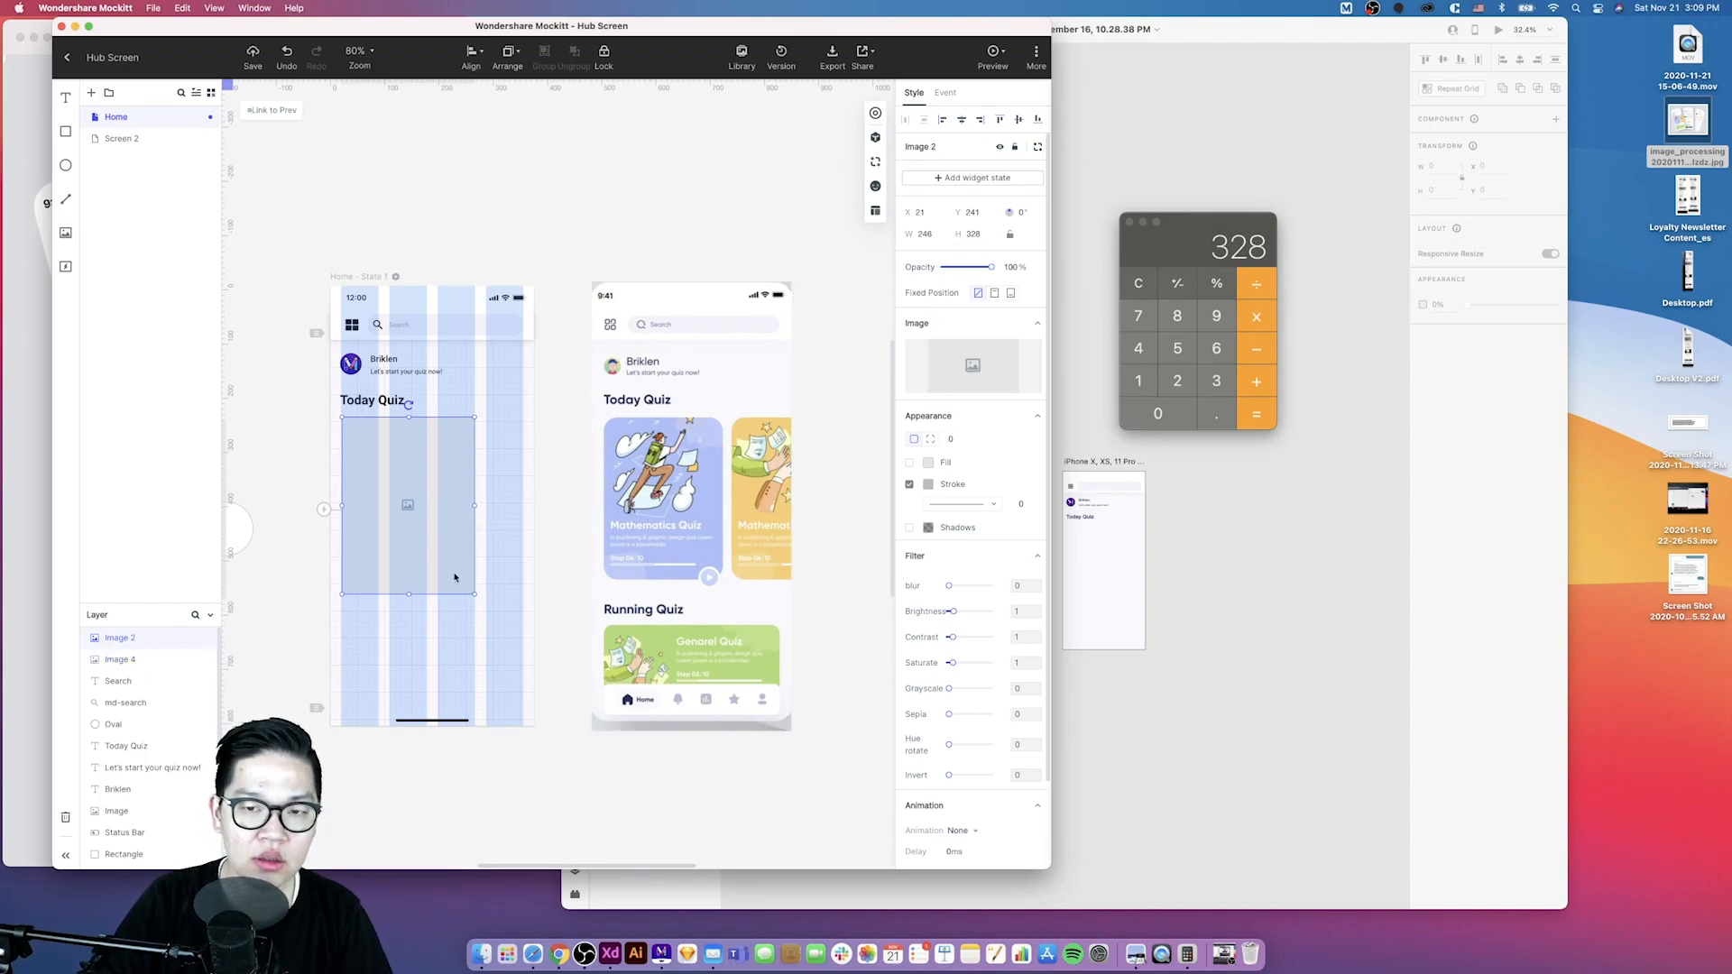
click(972, 234)
text(318)
key(shift+Down)
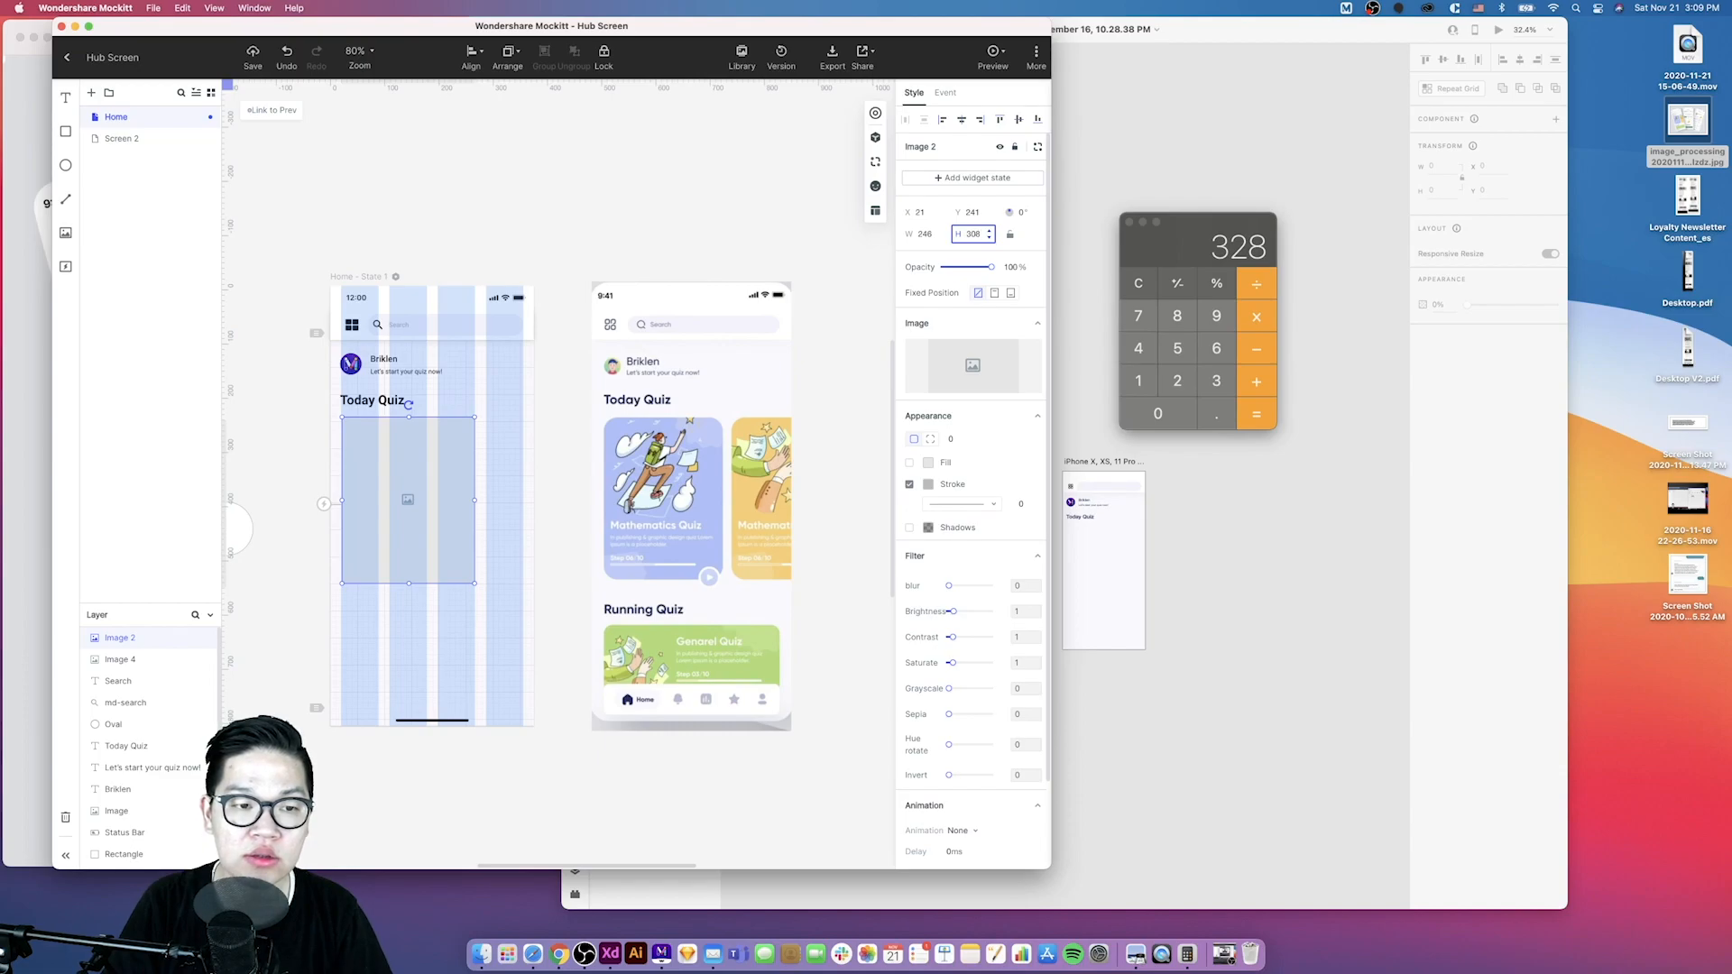
key(Up)
key(Up)
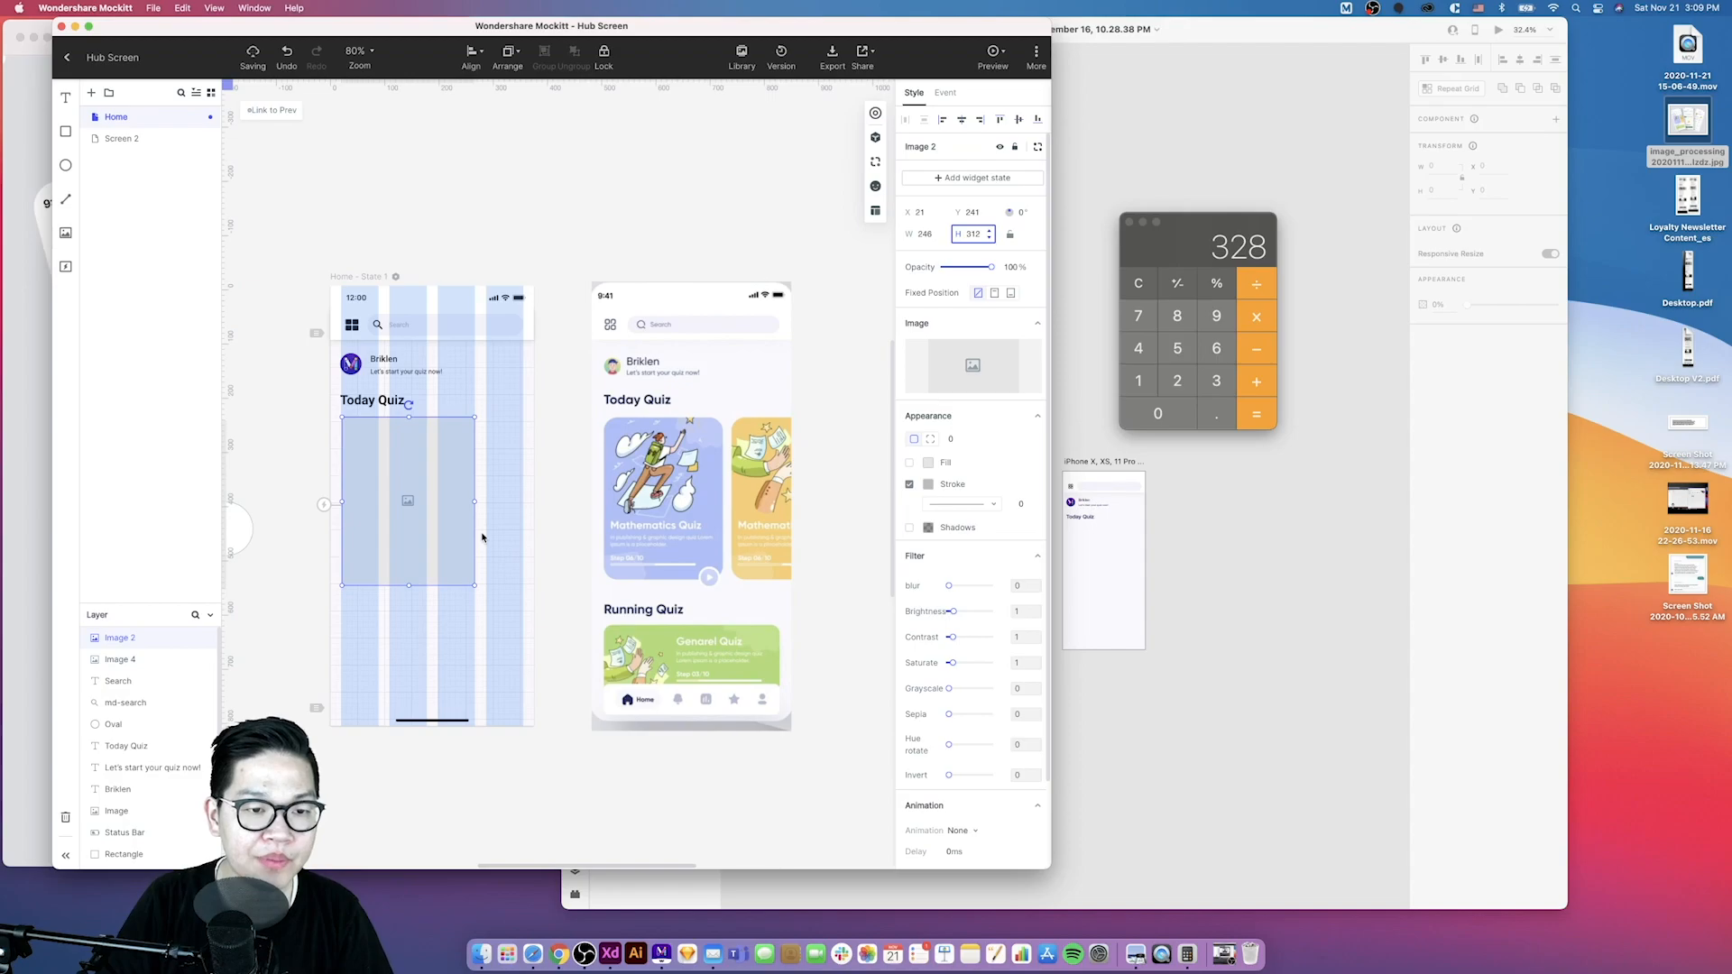
drag(477, 530, 514, 523)
key(super+z)
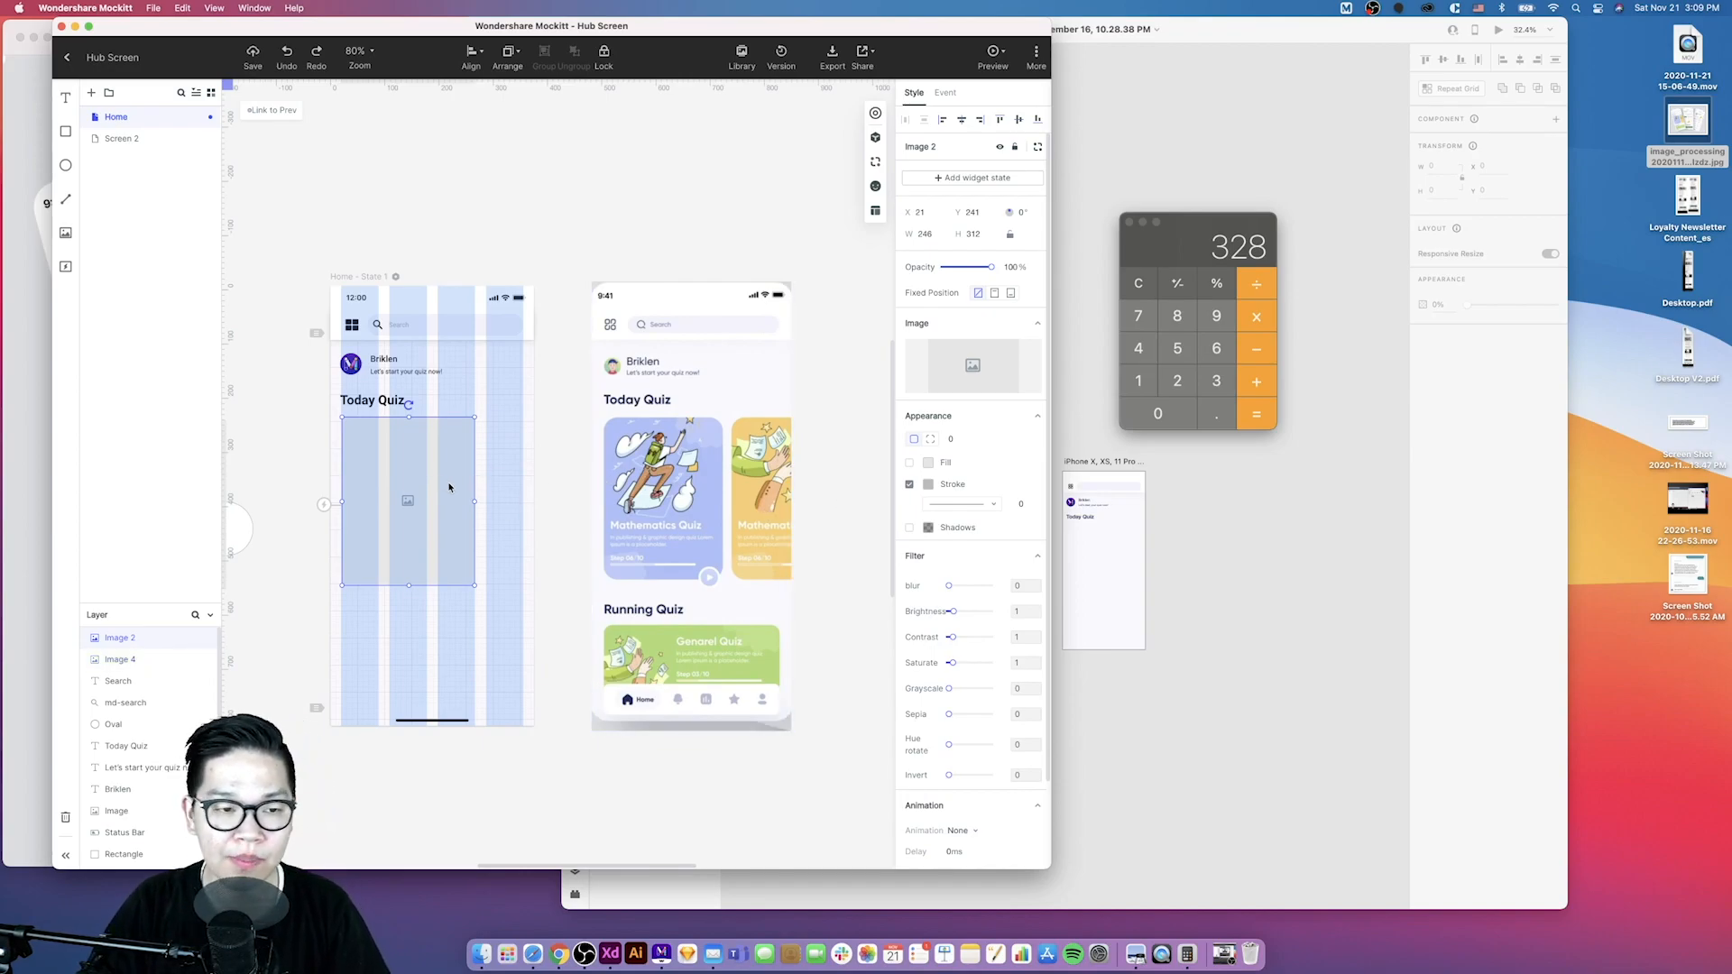
- Duplicate the card placeholder to its right as a second card and move the reference screenshot further aside
drag(434, 485, 609, 484)
drag(716, 506, 784, 506)
scroll(548, 502, down, 3)
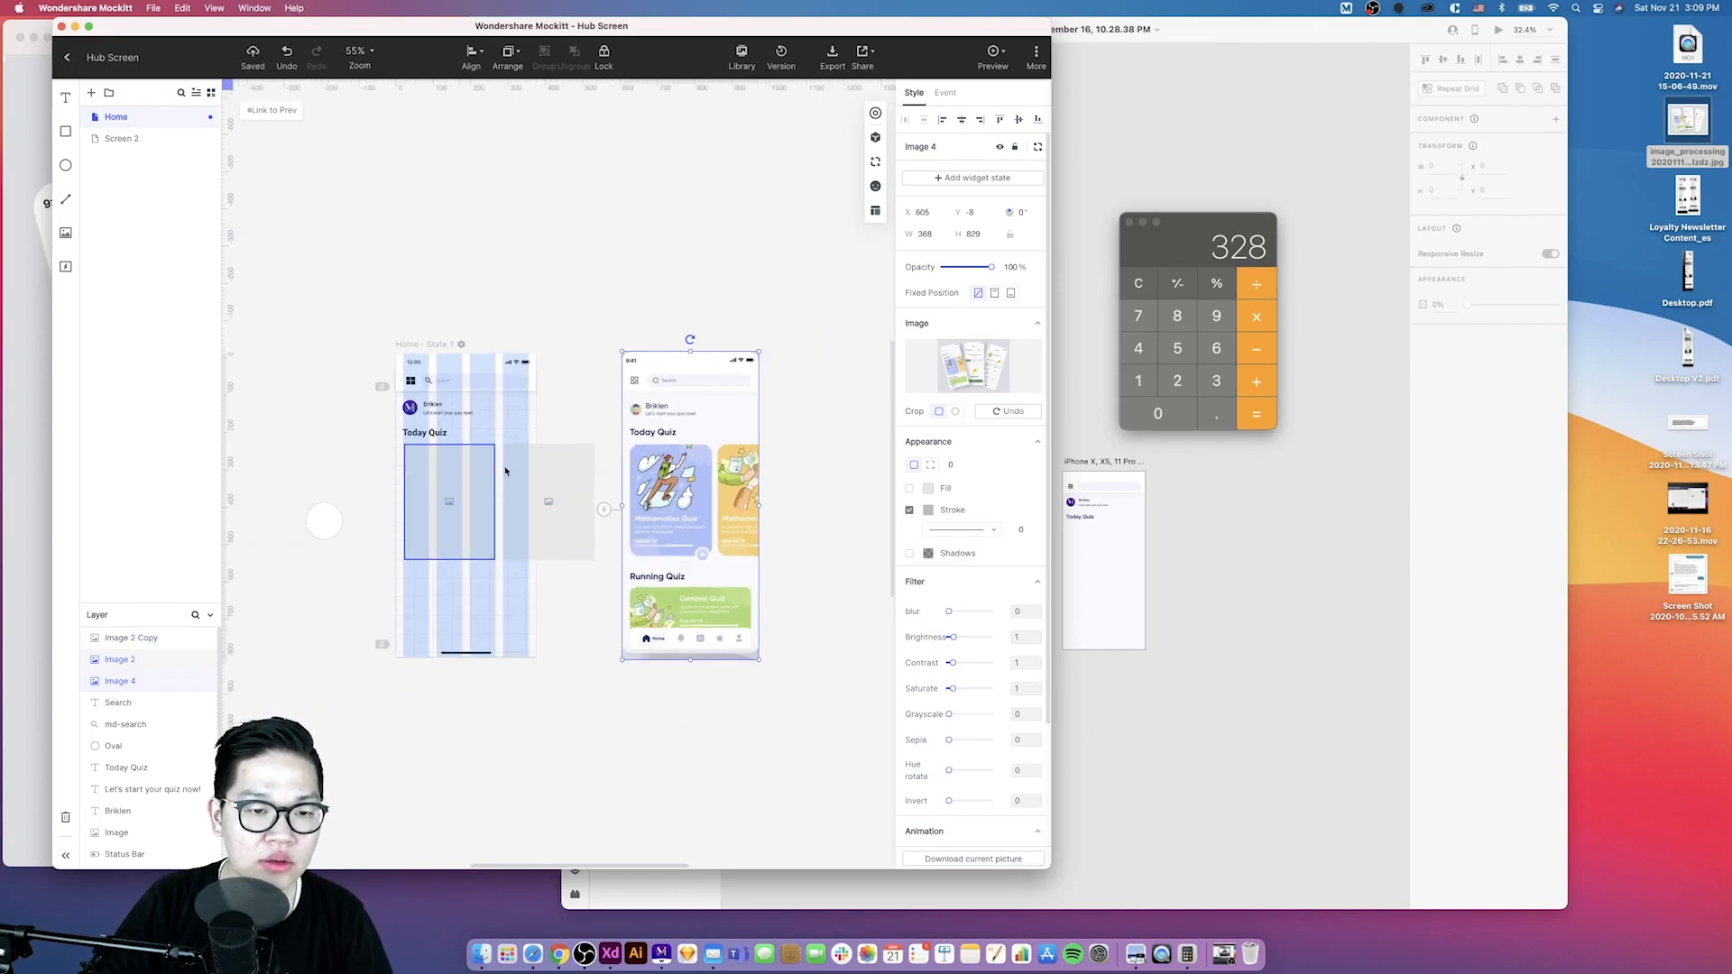
- Turn off the artboard's column layout grid
click(550, 411)
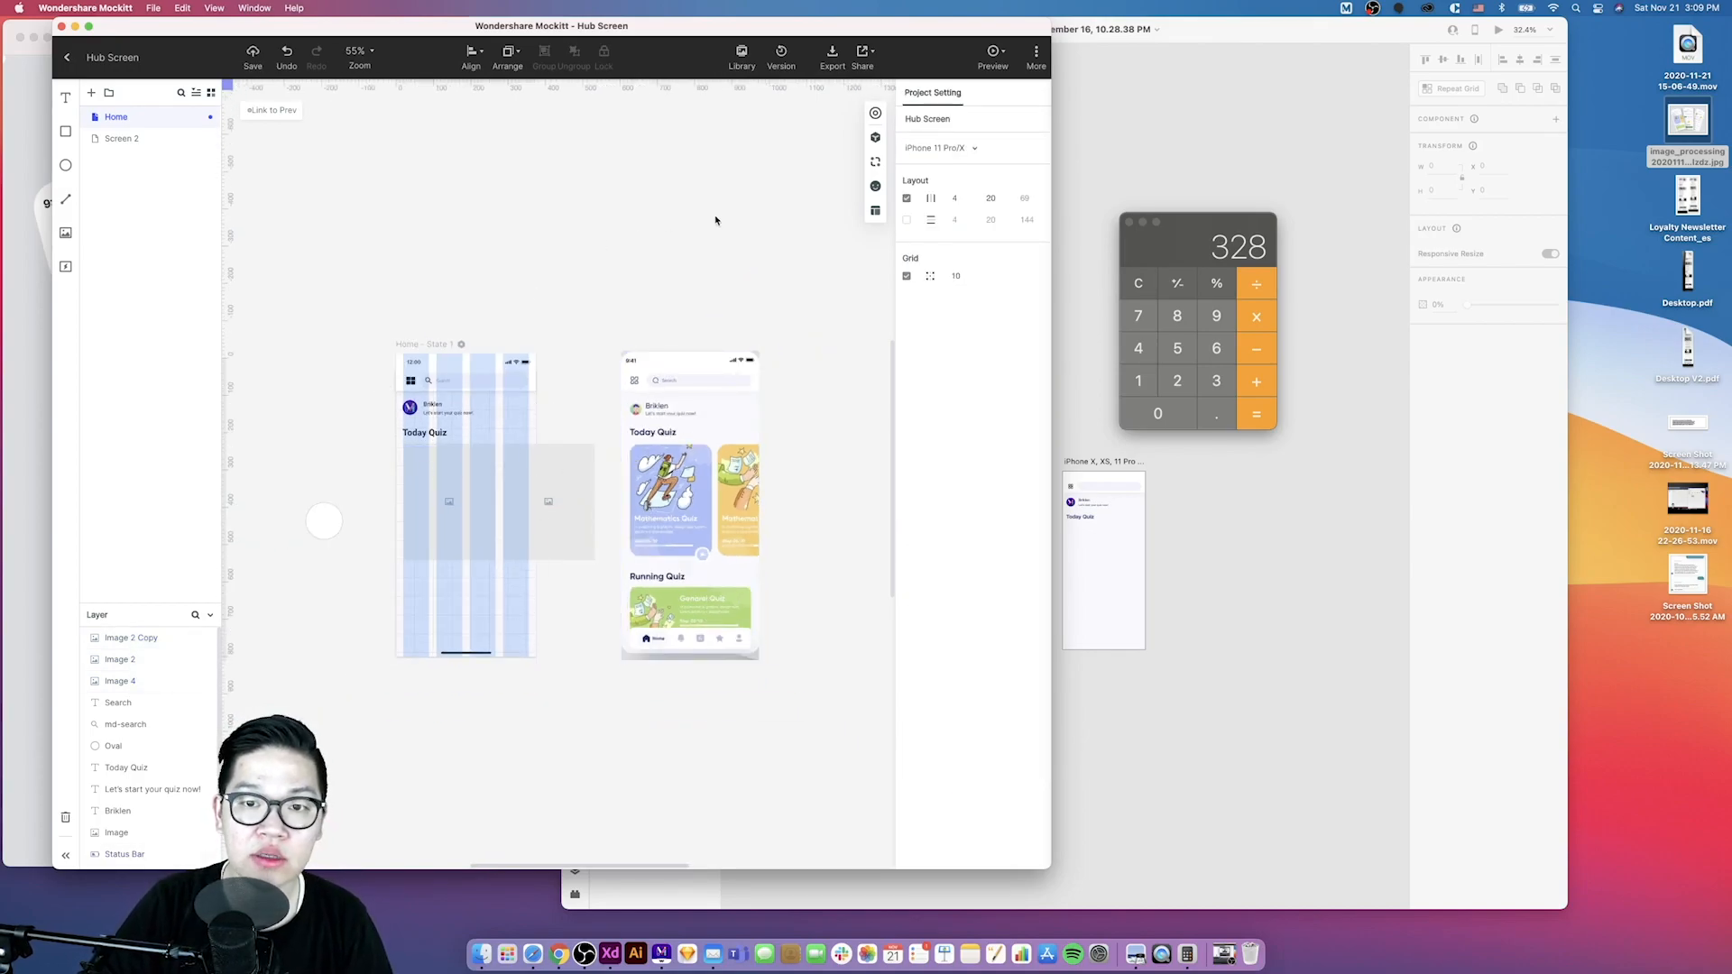
click(906, 197)
scroll(579, 391, left, 2)
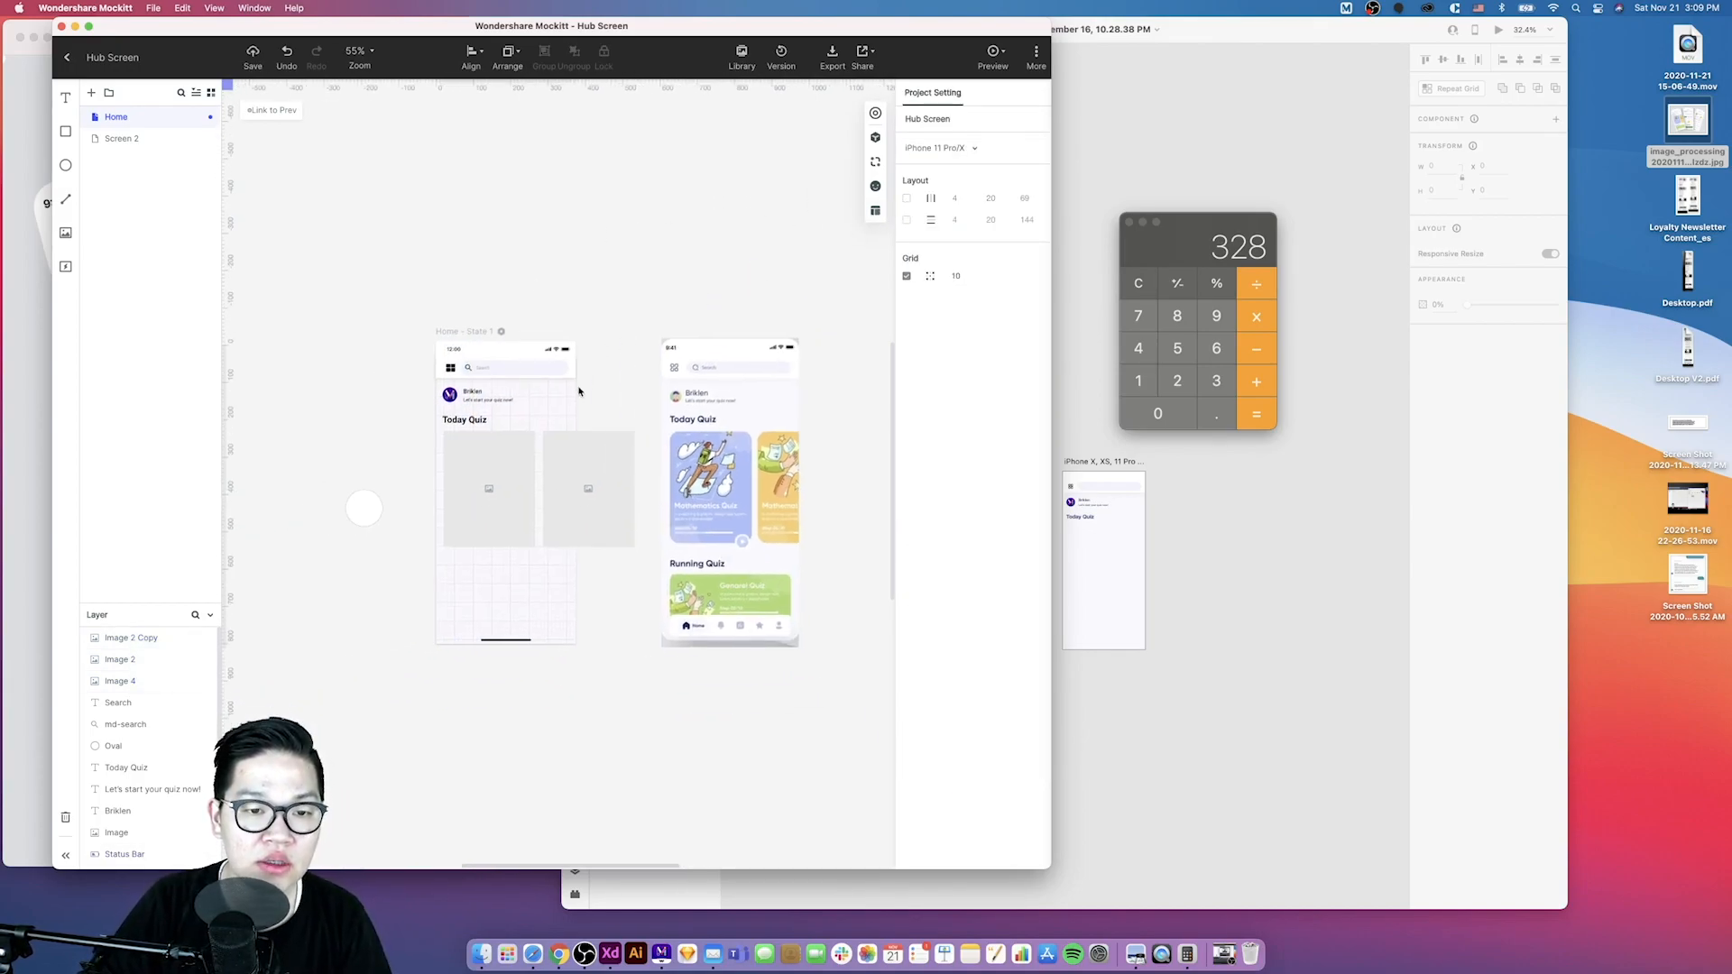
scroll(579, 390, left, 2)
- Select both card placeholders and set their corner radius to 24
click(599, 532)
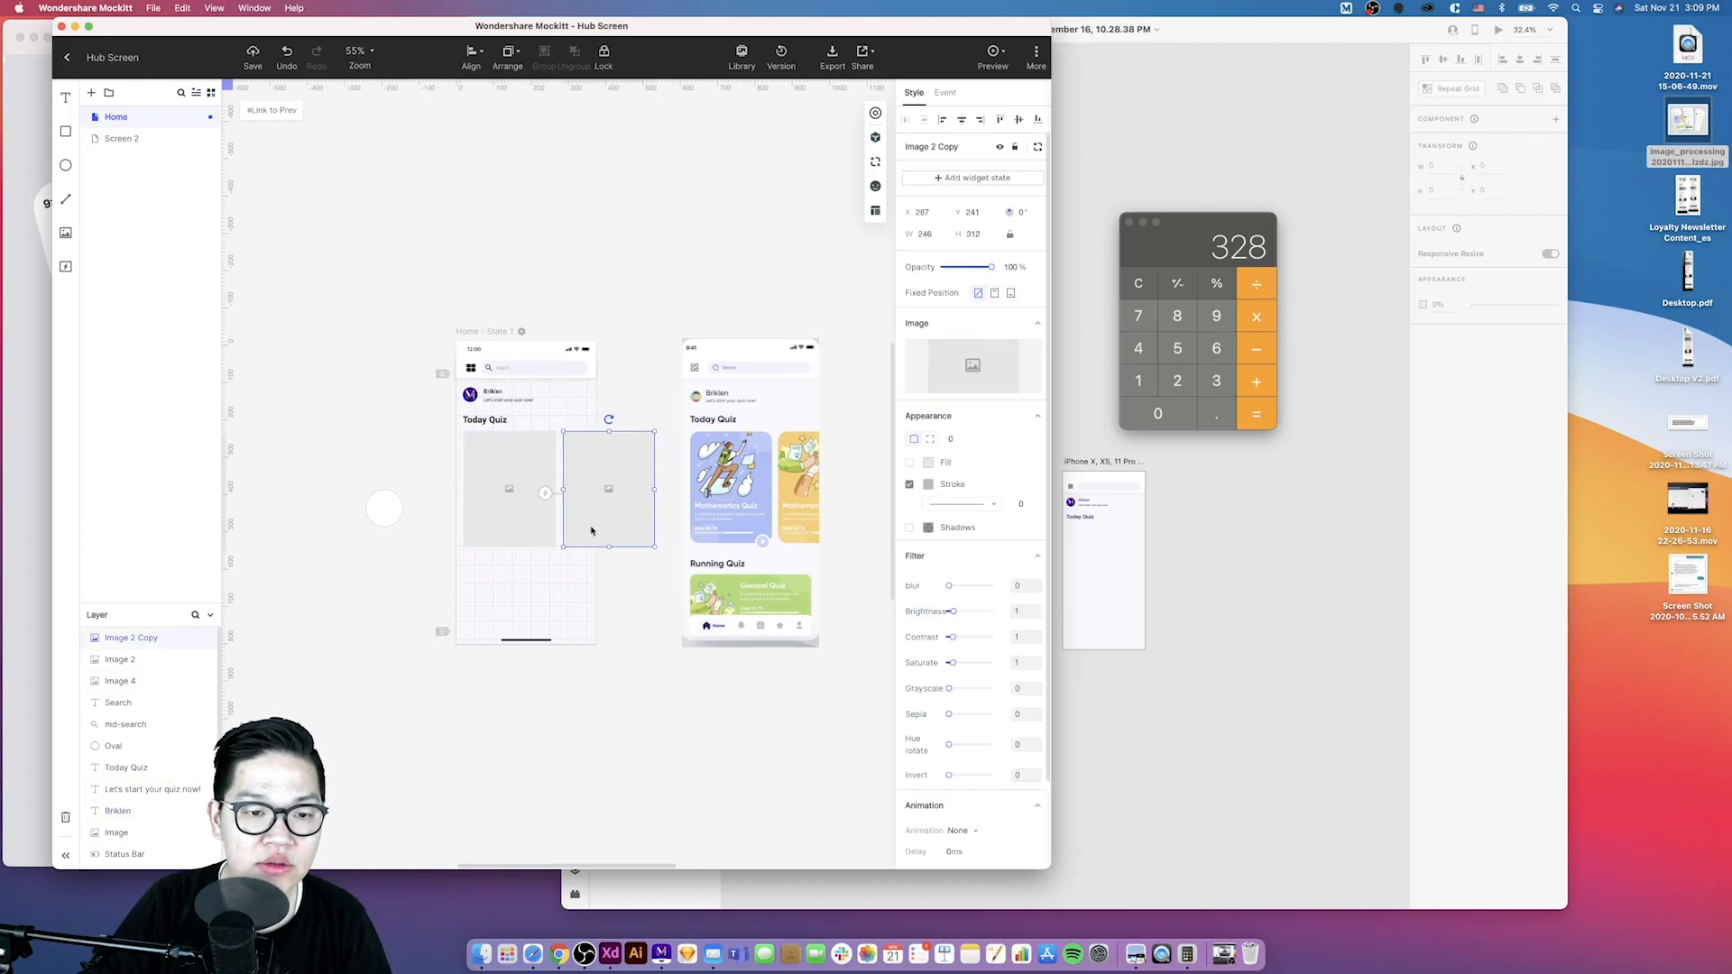
shift+click(508, 521)
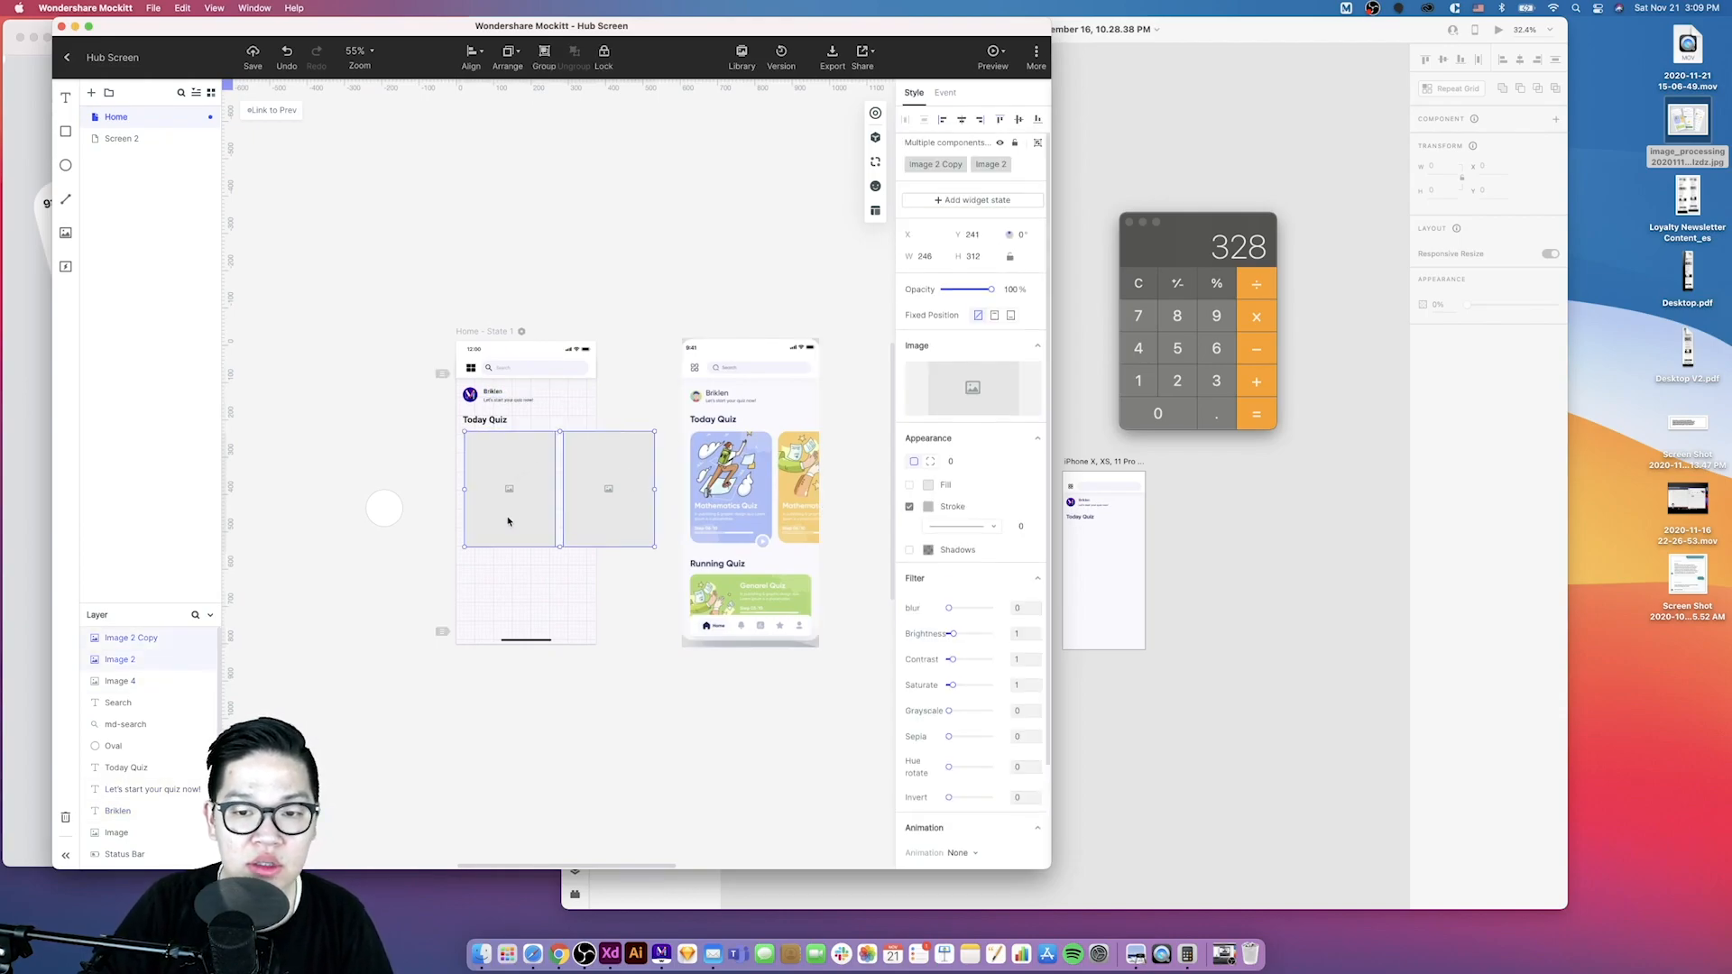
click(966, 463)
click(963, 463)
key(Return)
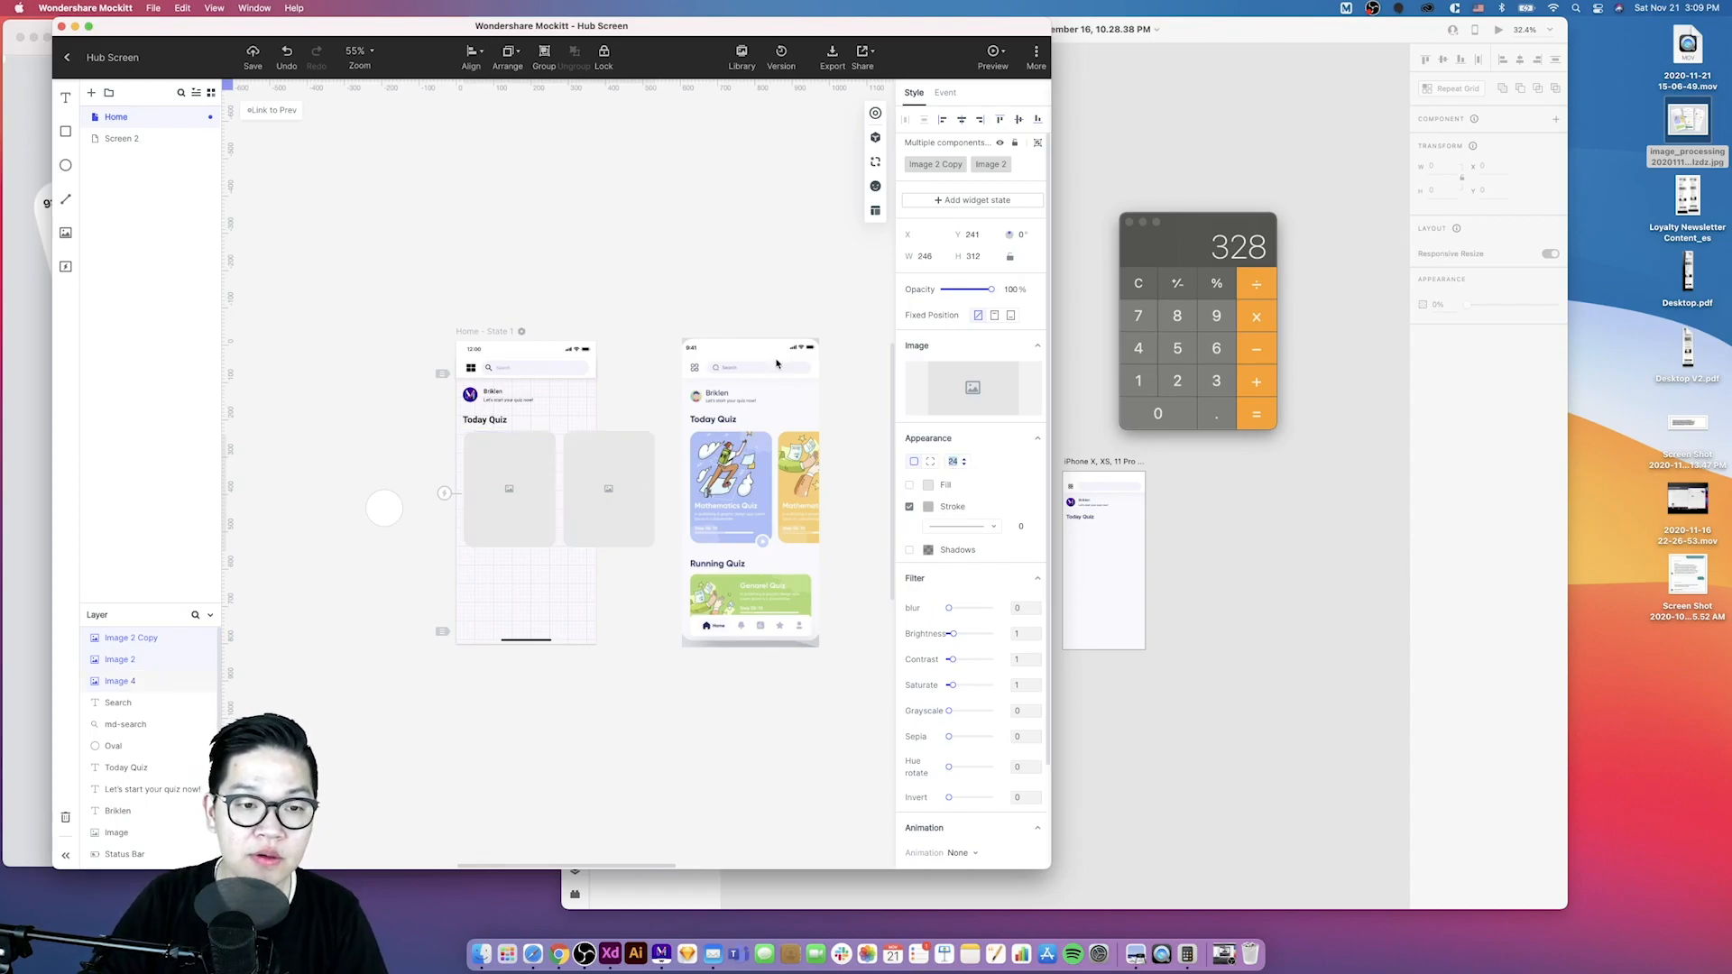
click(697, 302)
- Duplicate the Today Quiz heading and first card below them for the Running Quiz section
scroll(630, 310, left, 1)
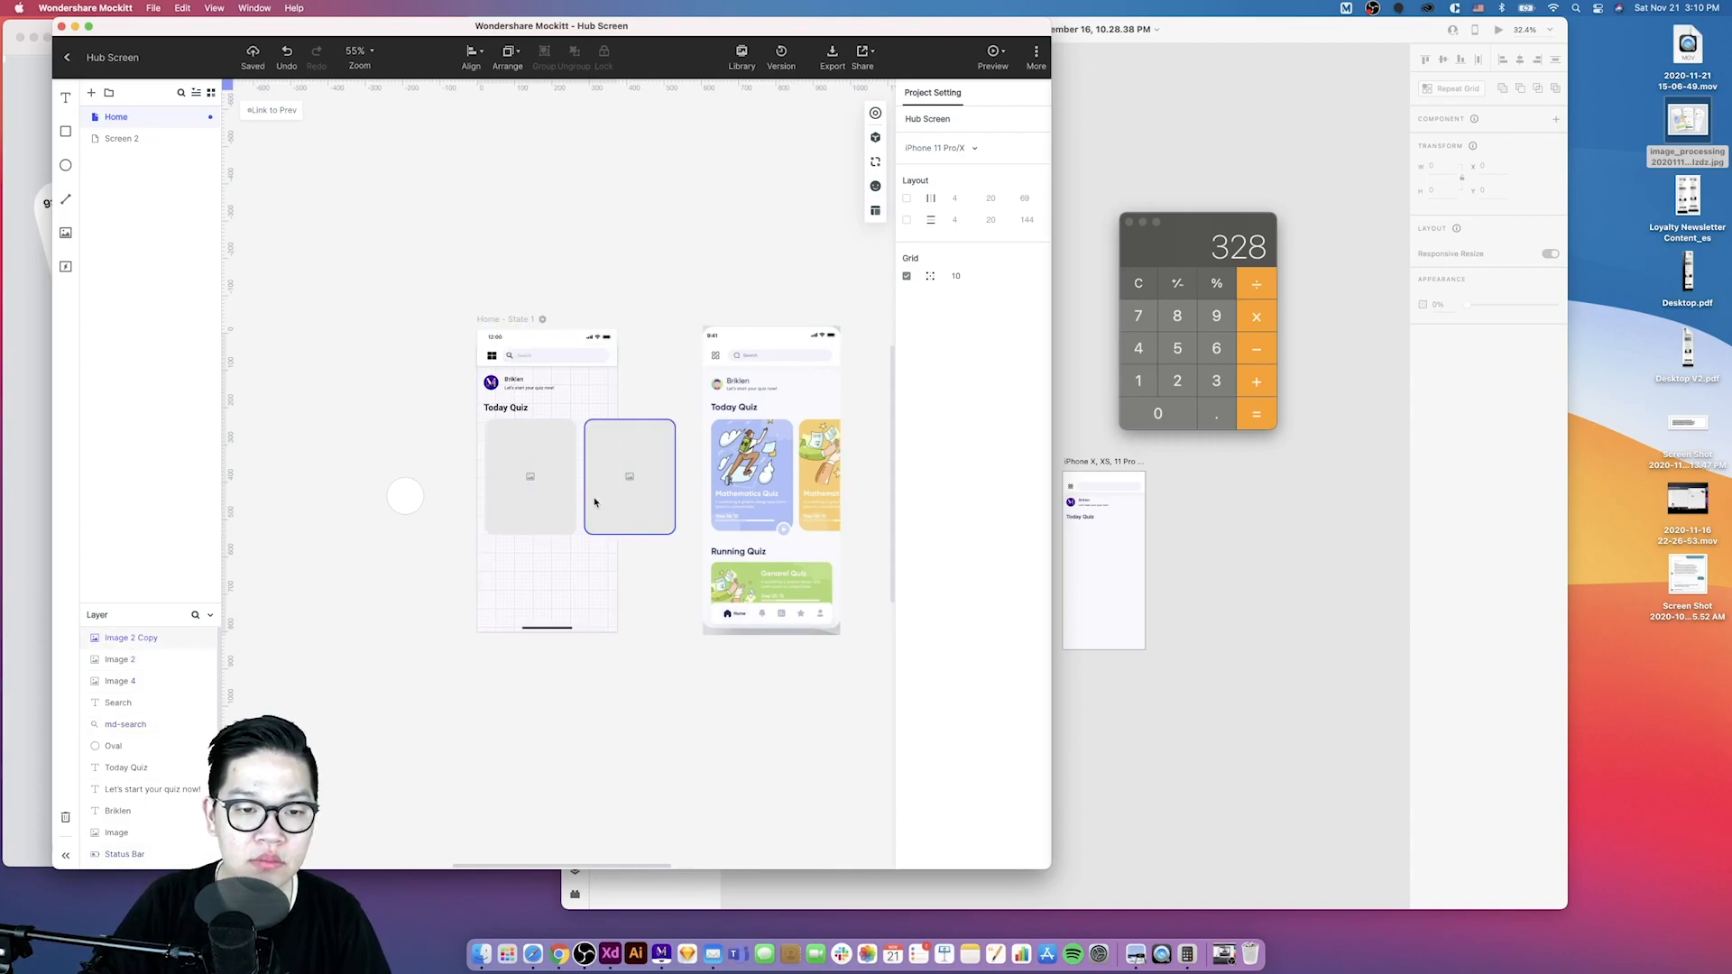
click(501, 406)
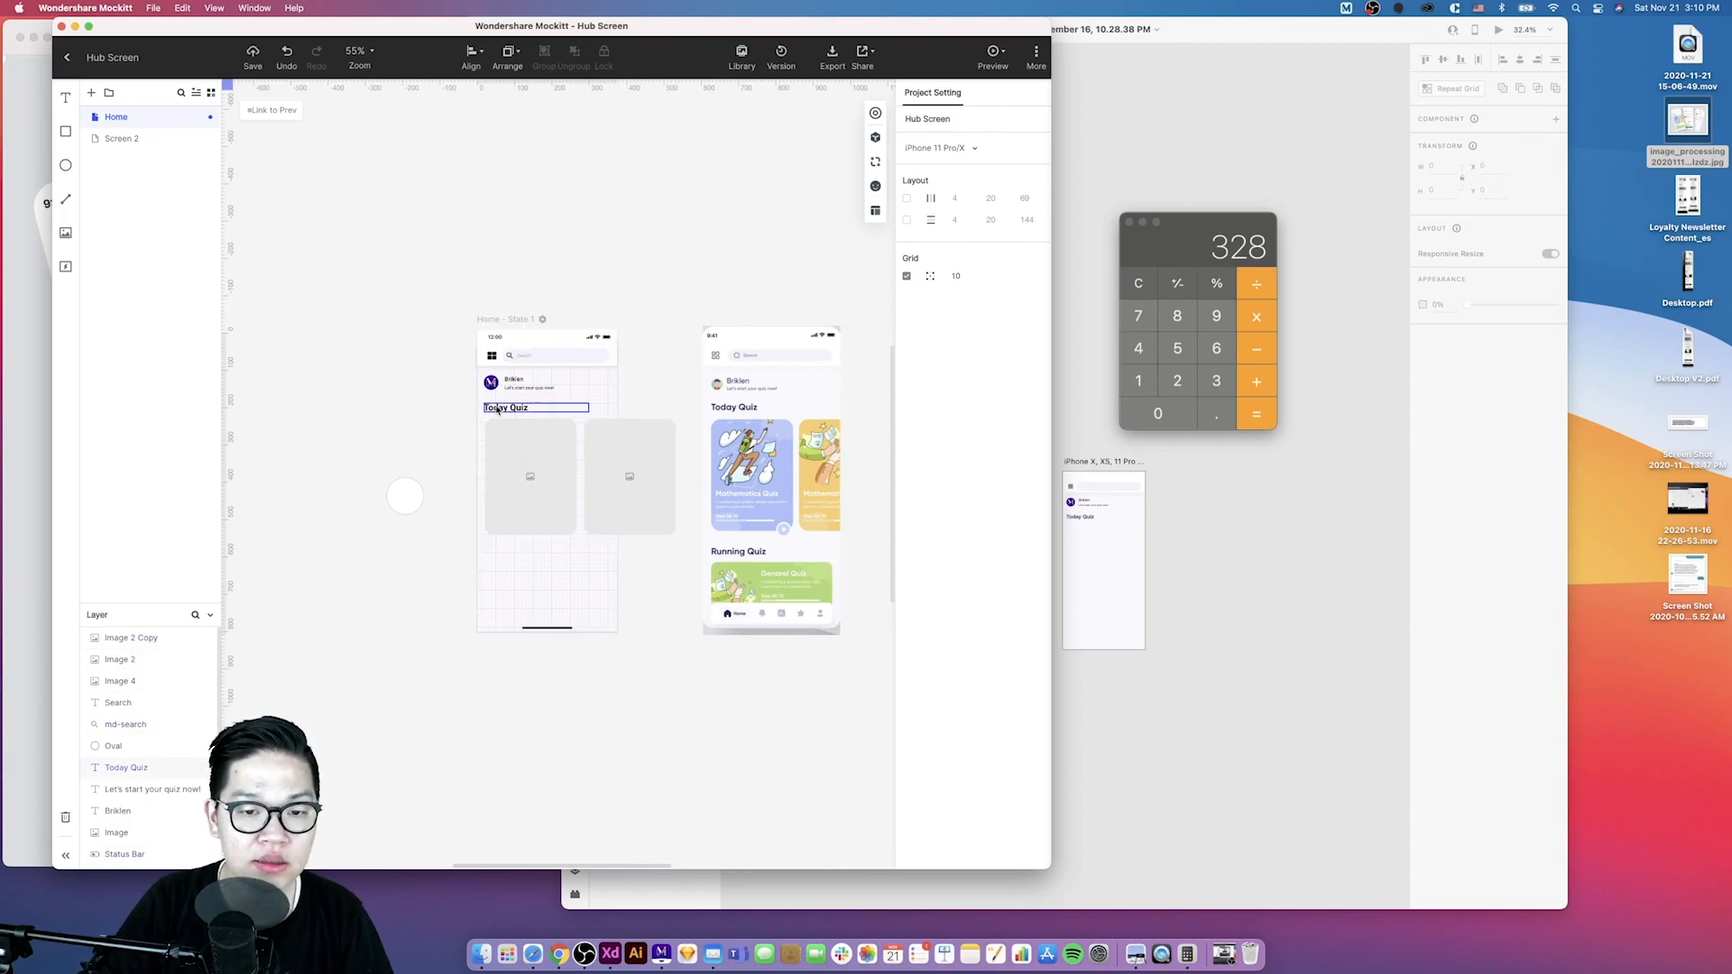
shift+click(506, 439)
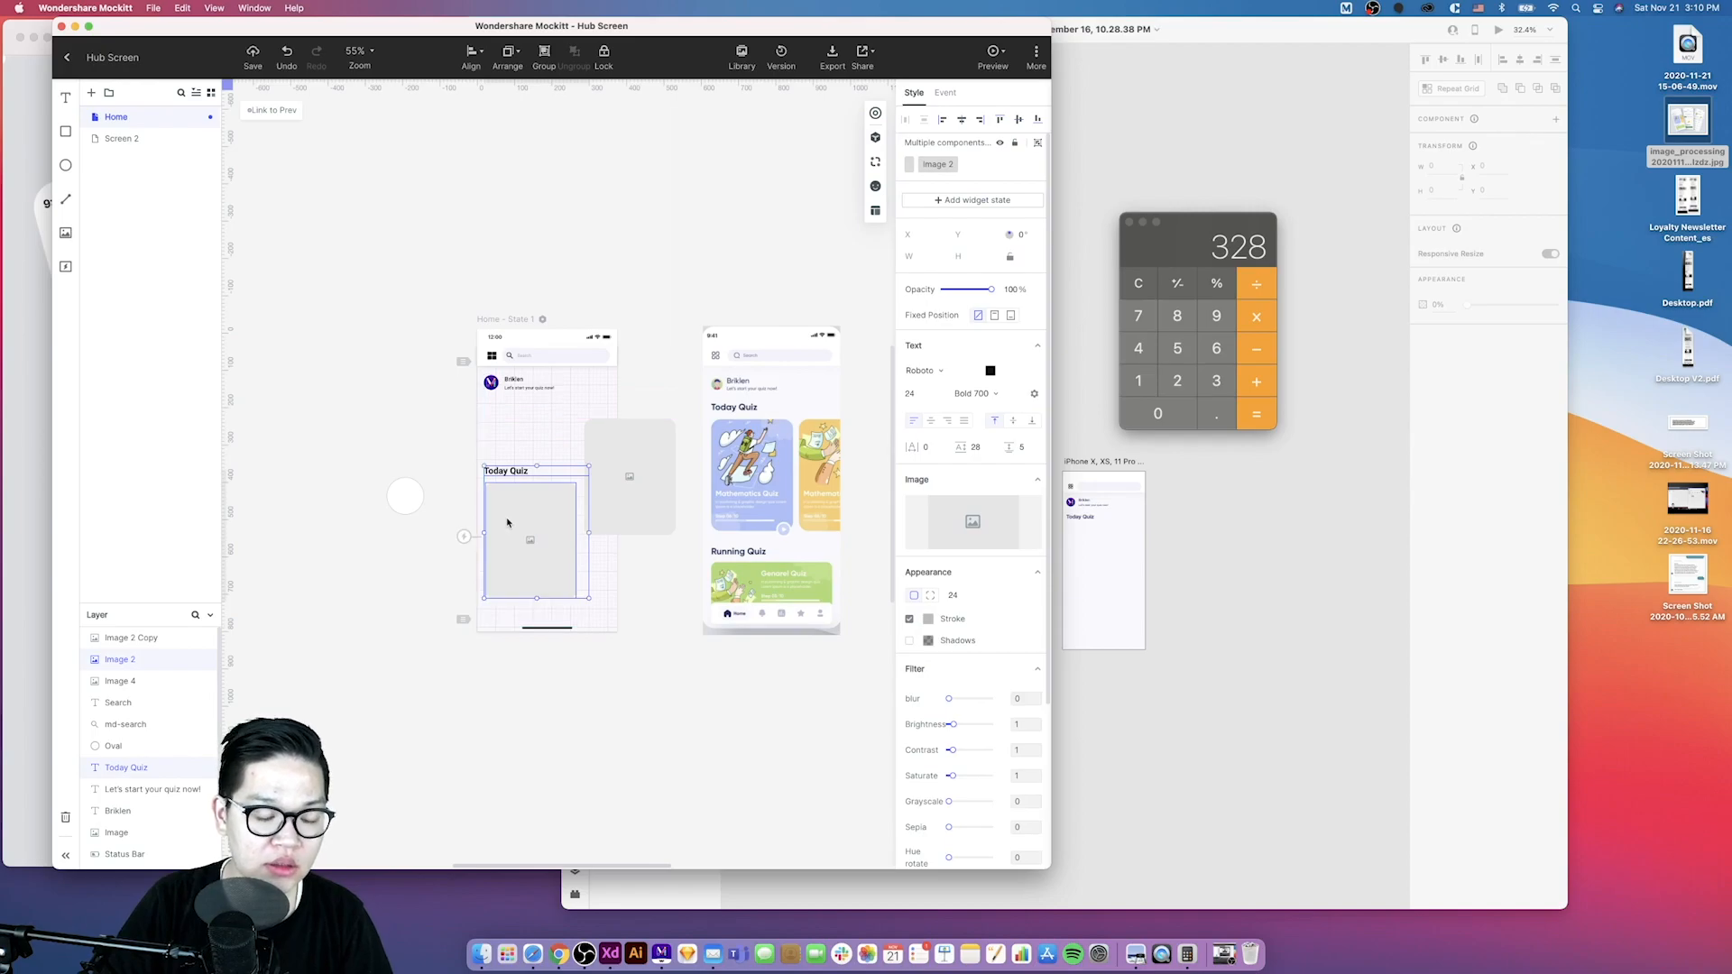
drag(513, 503, 506, 639)
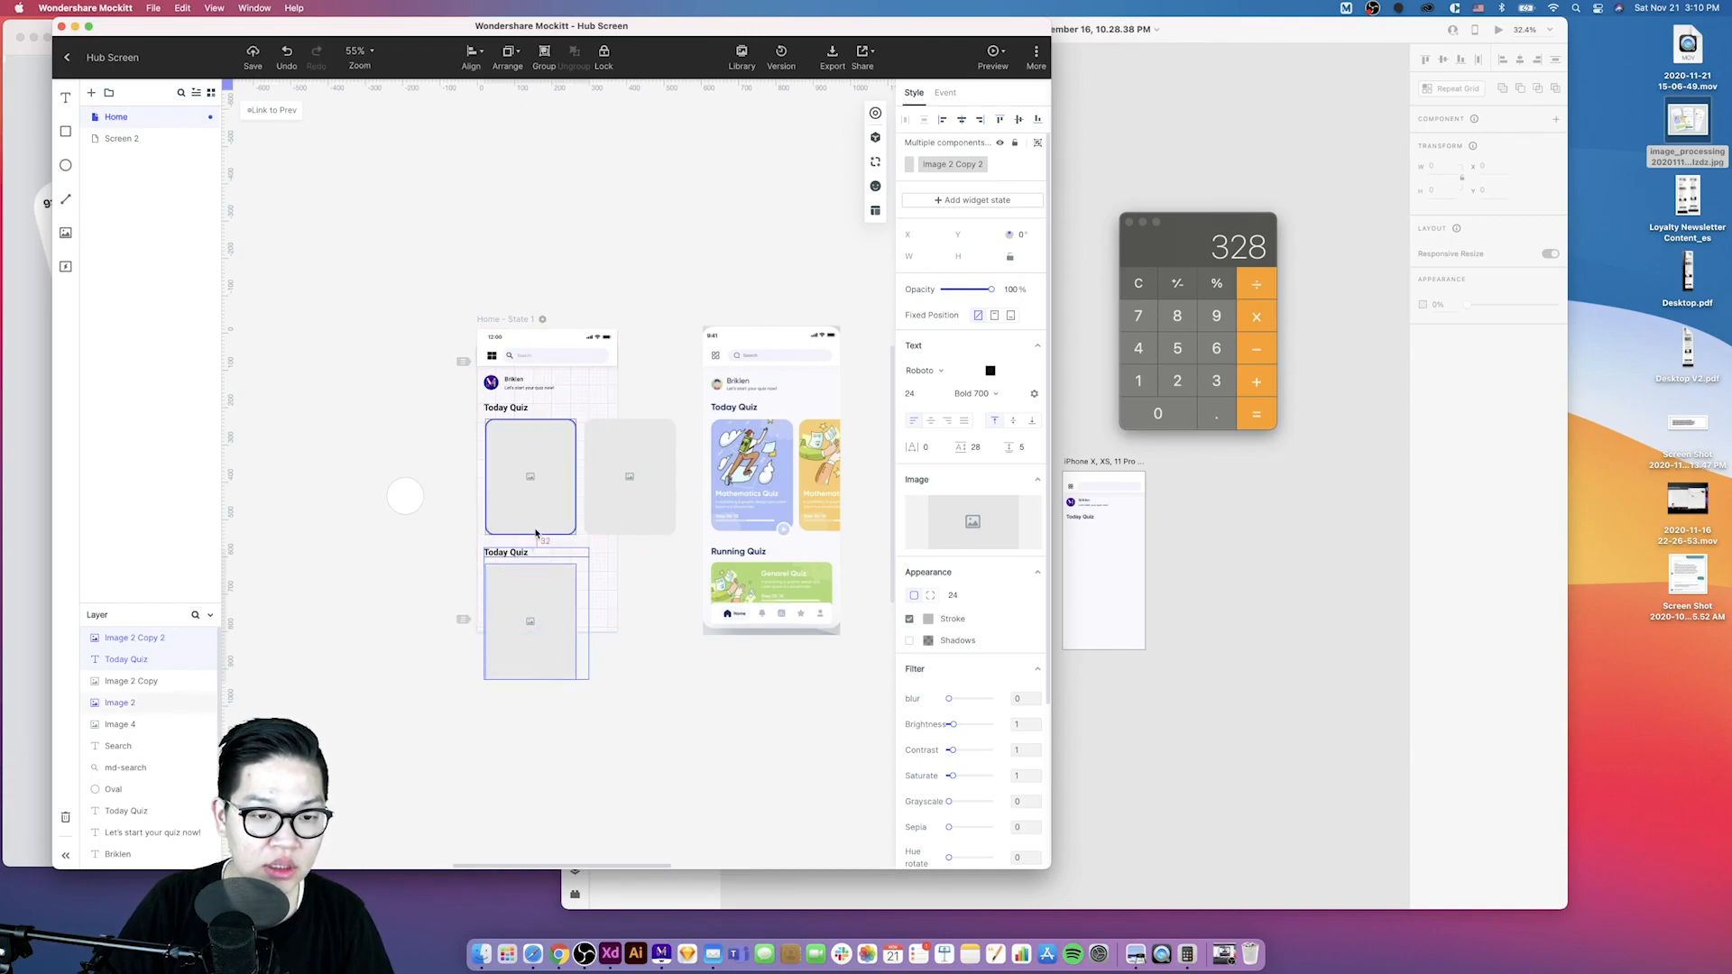
- Select the headings, cards and profile elements and left-align them to x 18
click(493, 460)
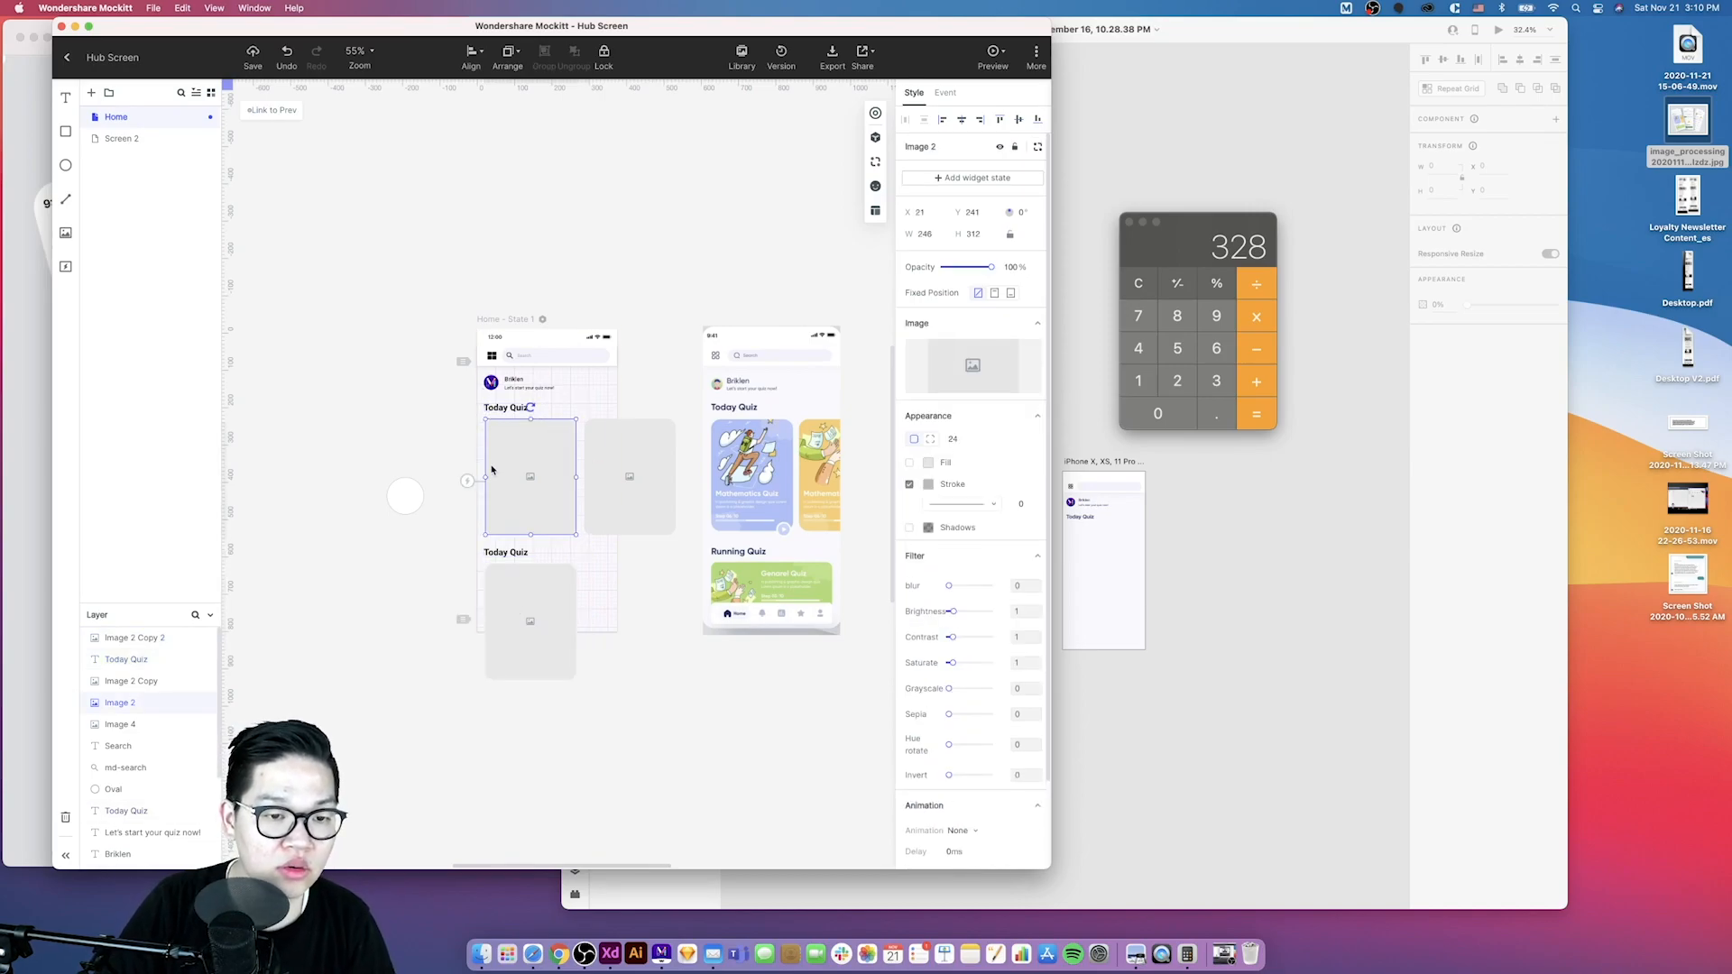
click(493, 623)
shift+click(494, 556)
shift+click(507, 501)
shift+click(505, 408)
shift+click(491, 383)
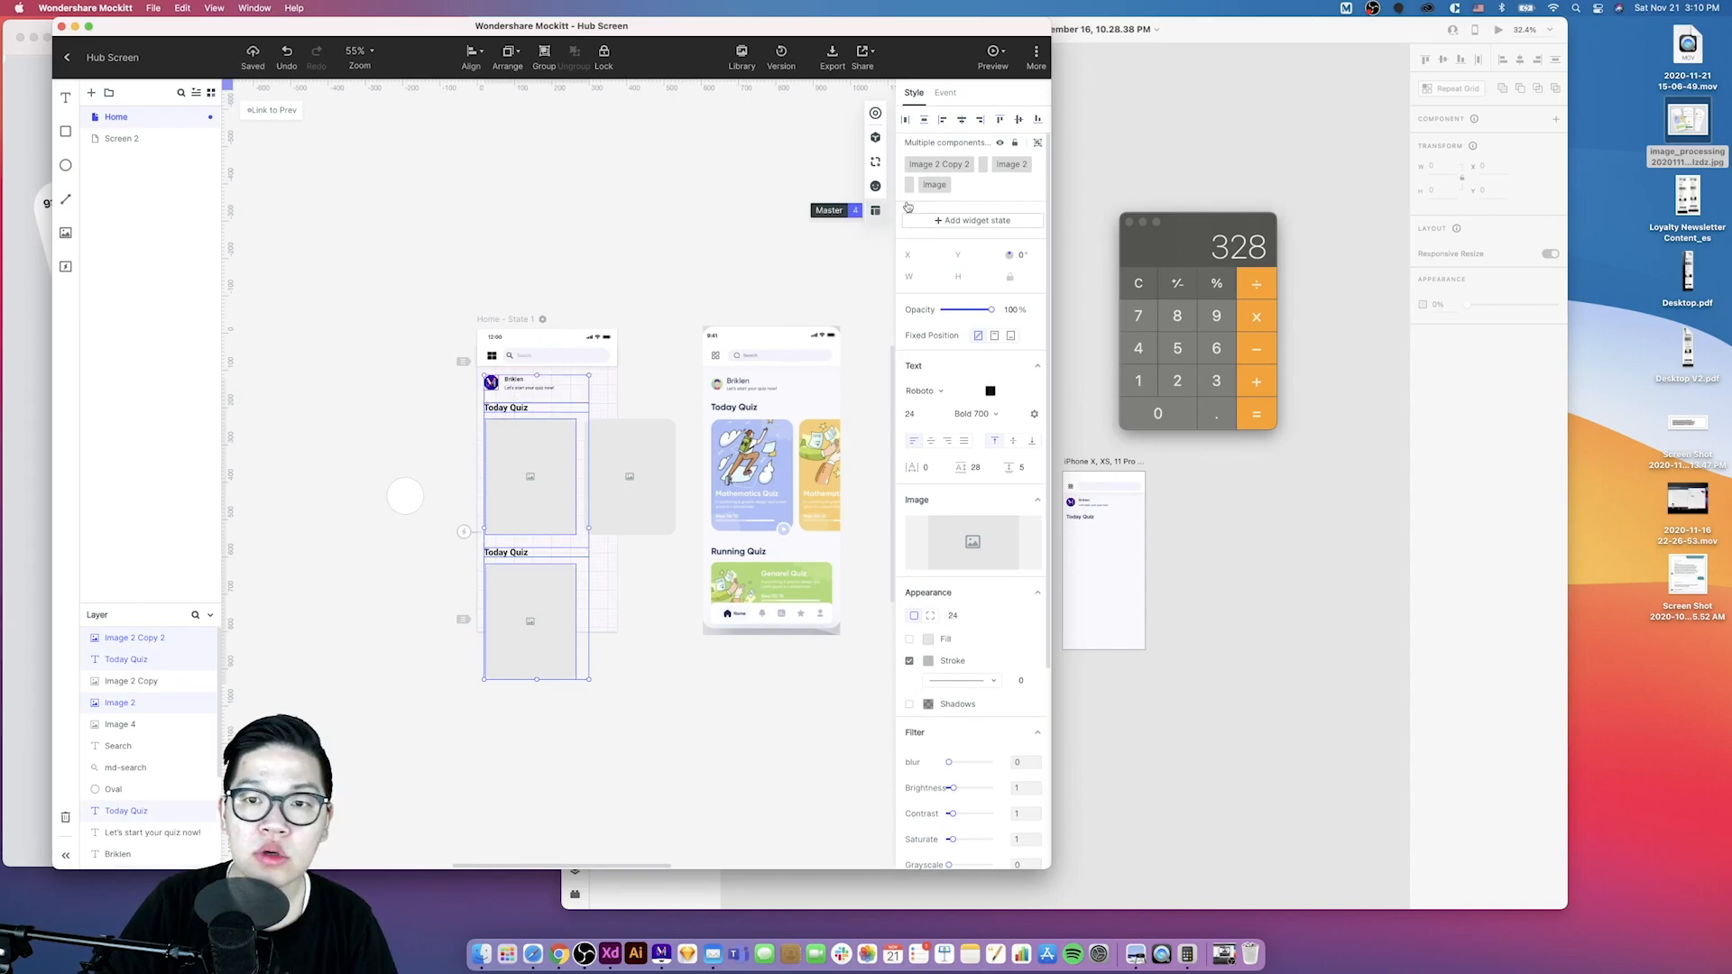
click(943, 120)
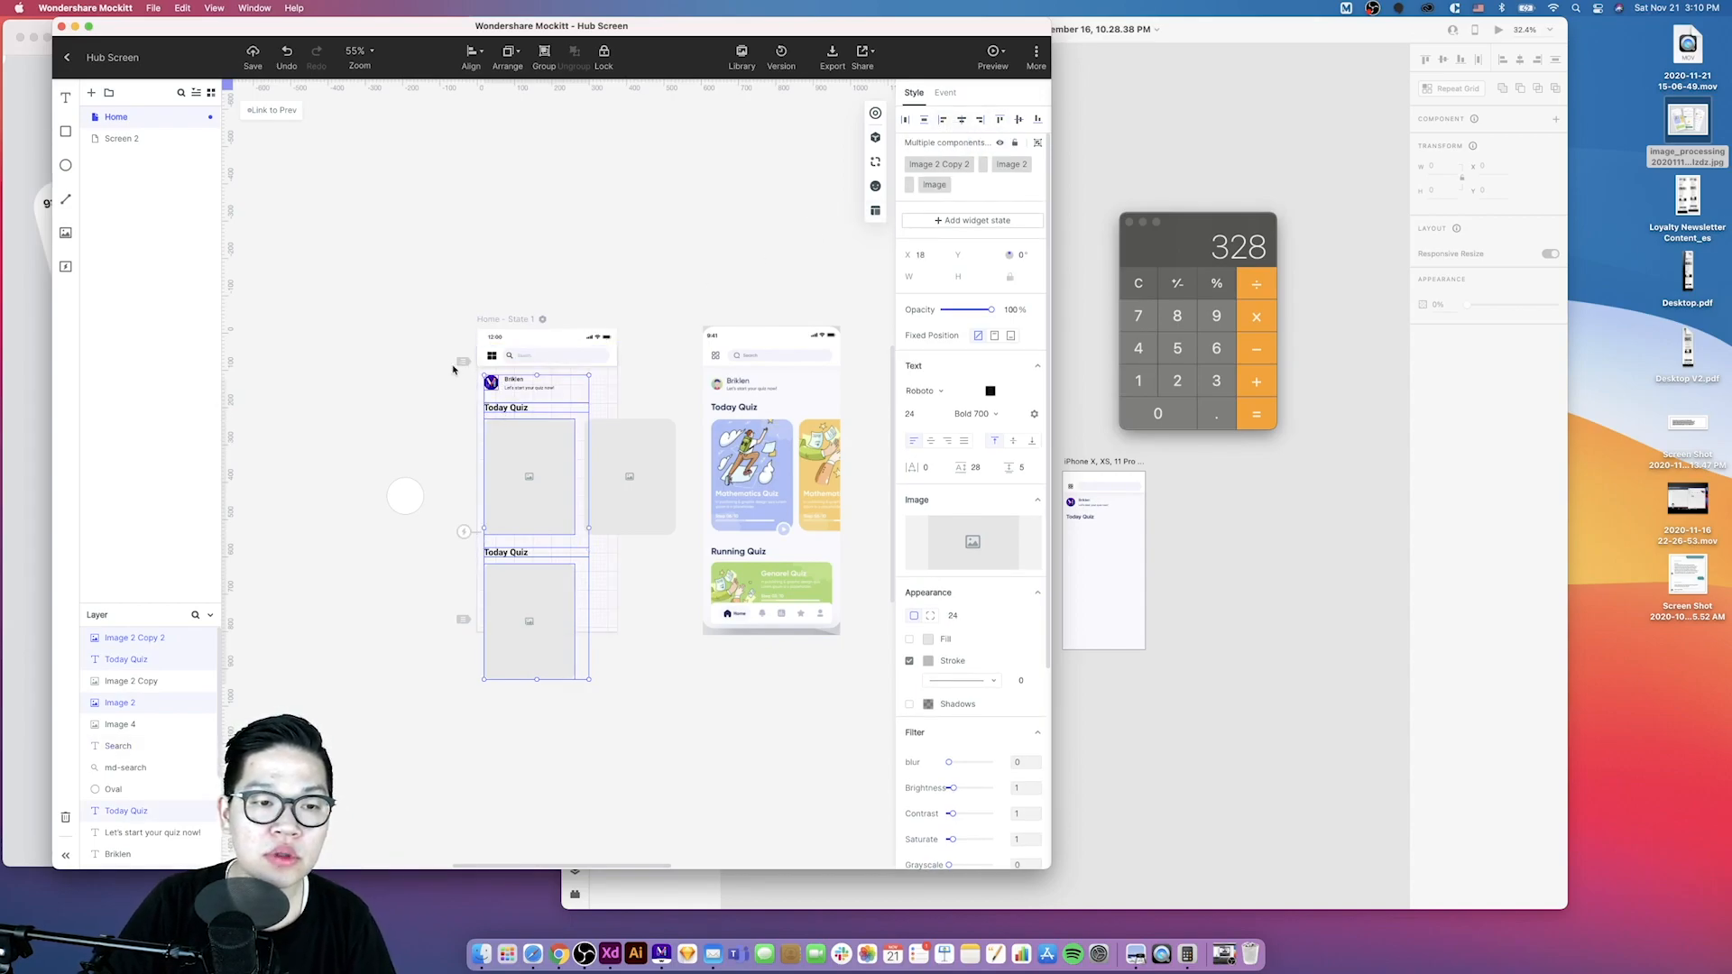
- Widen the lower card placeholder to 336 px
scroll(631, 659, up, 5)
scroll(475, 591, right, 2)
click(476, 592)
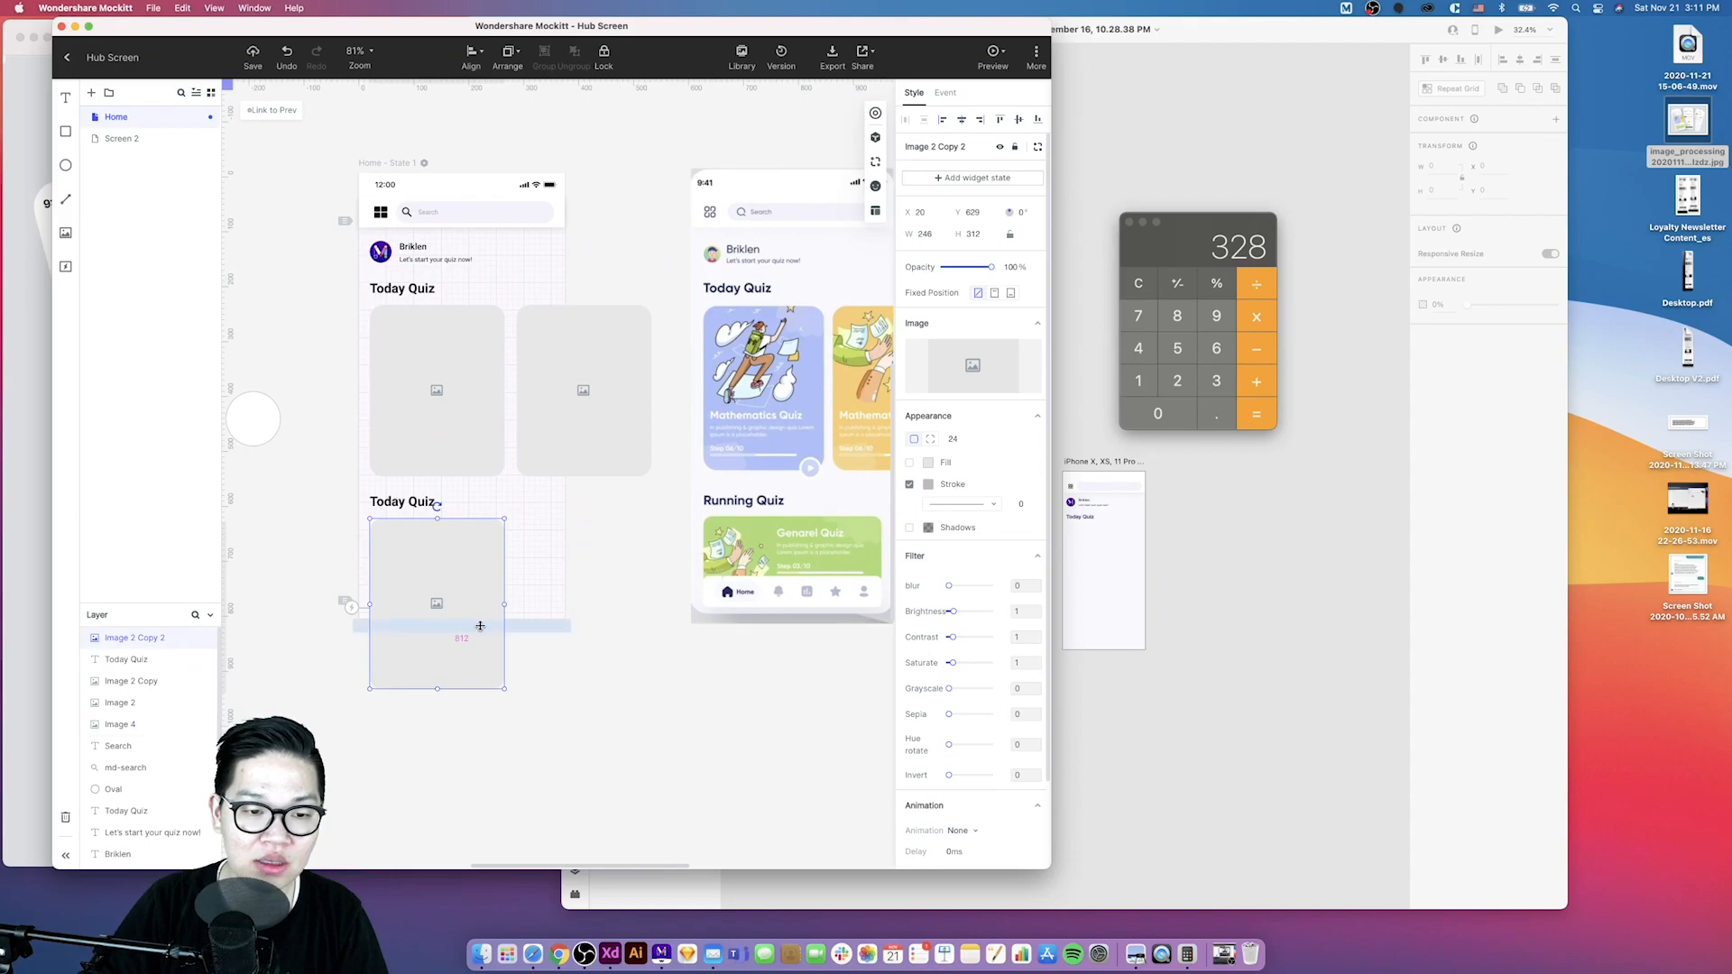
drag(506, 606, 554, 605)
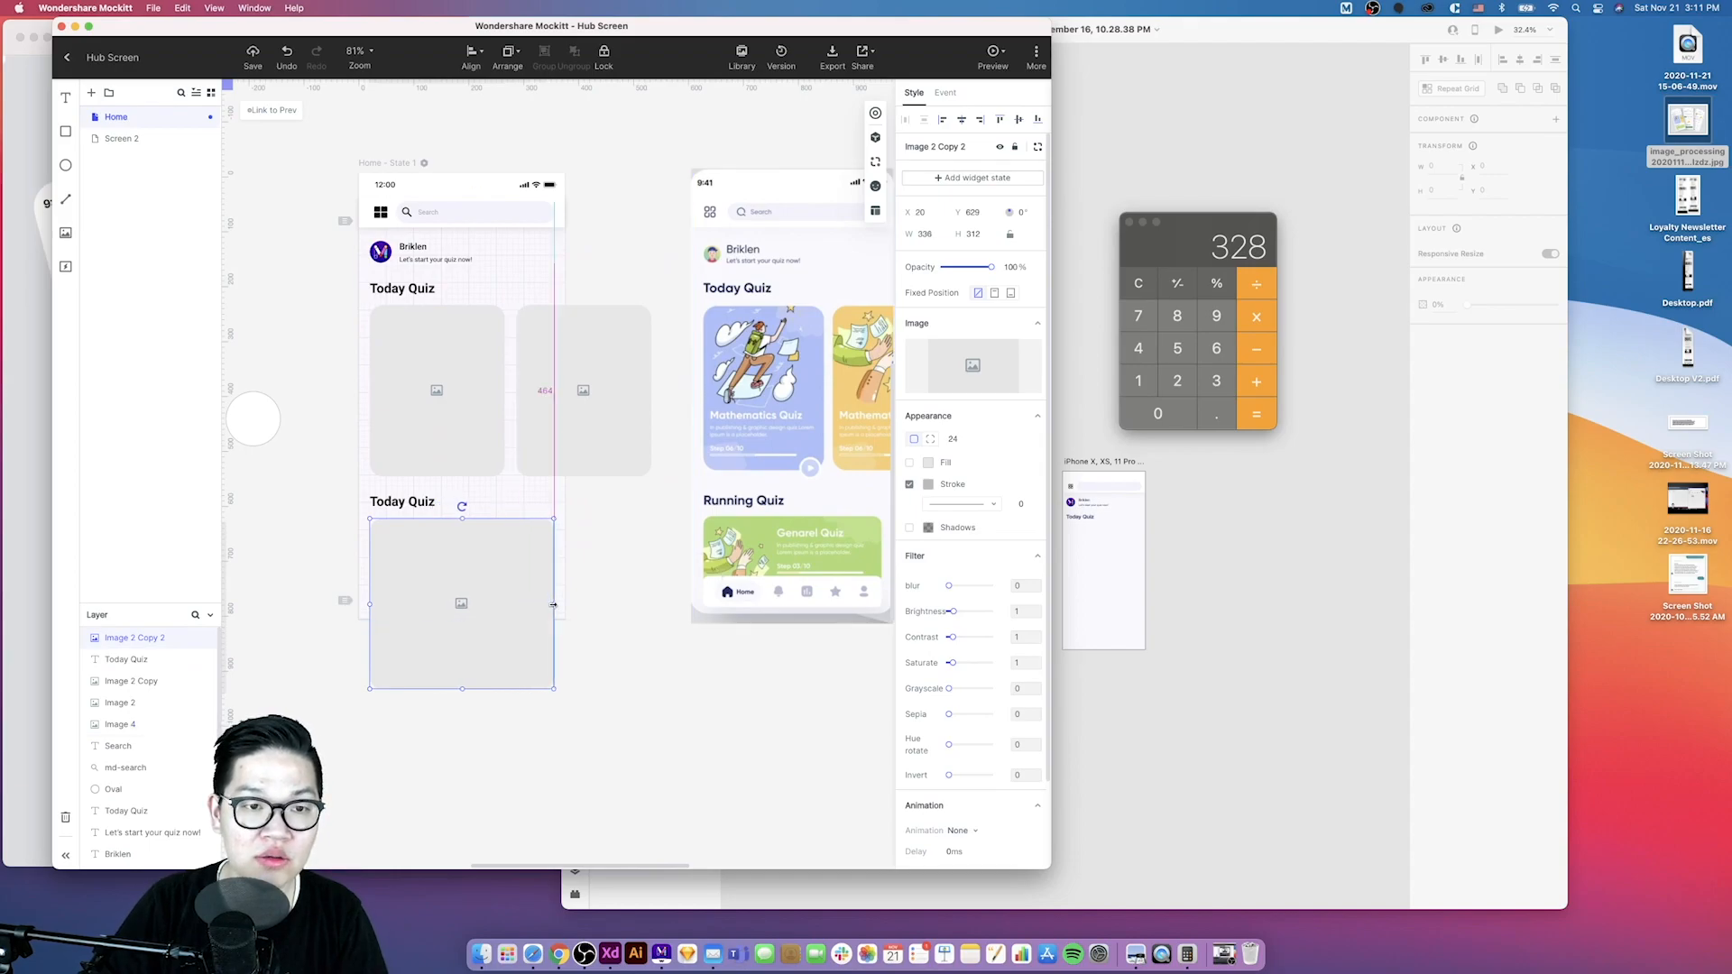
- Duplicate the profile name and tagline texts into the first card and retitle the name as Mathematics Quiz
click(416, 151)
scroll(519, 428, down, 1)
scroll(518, 427, left, 1)
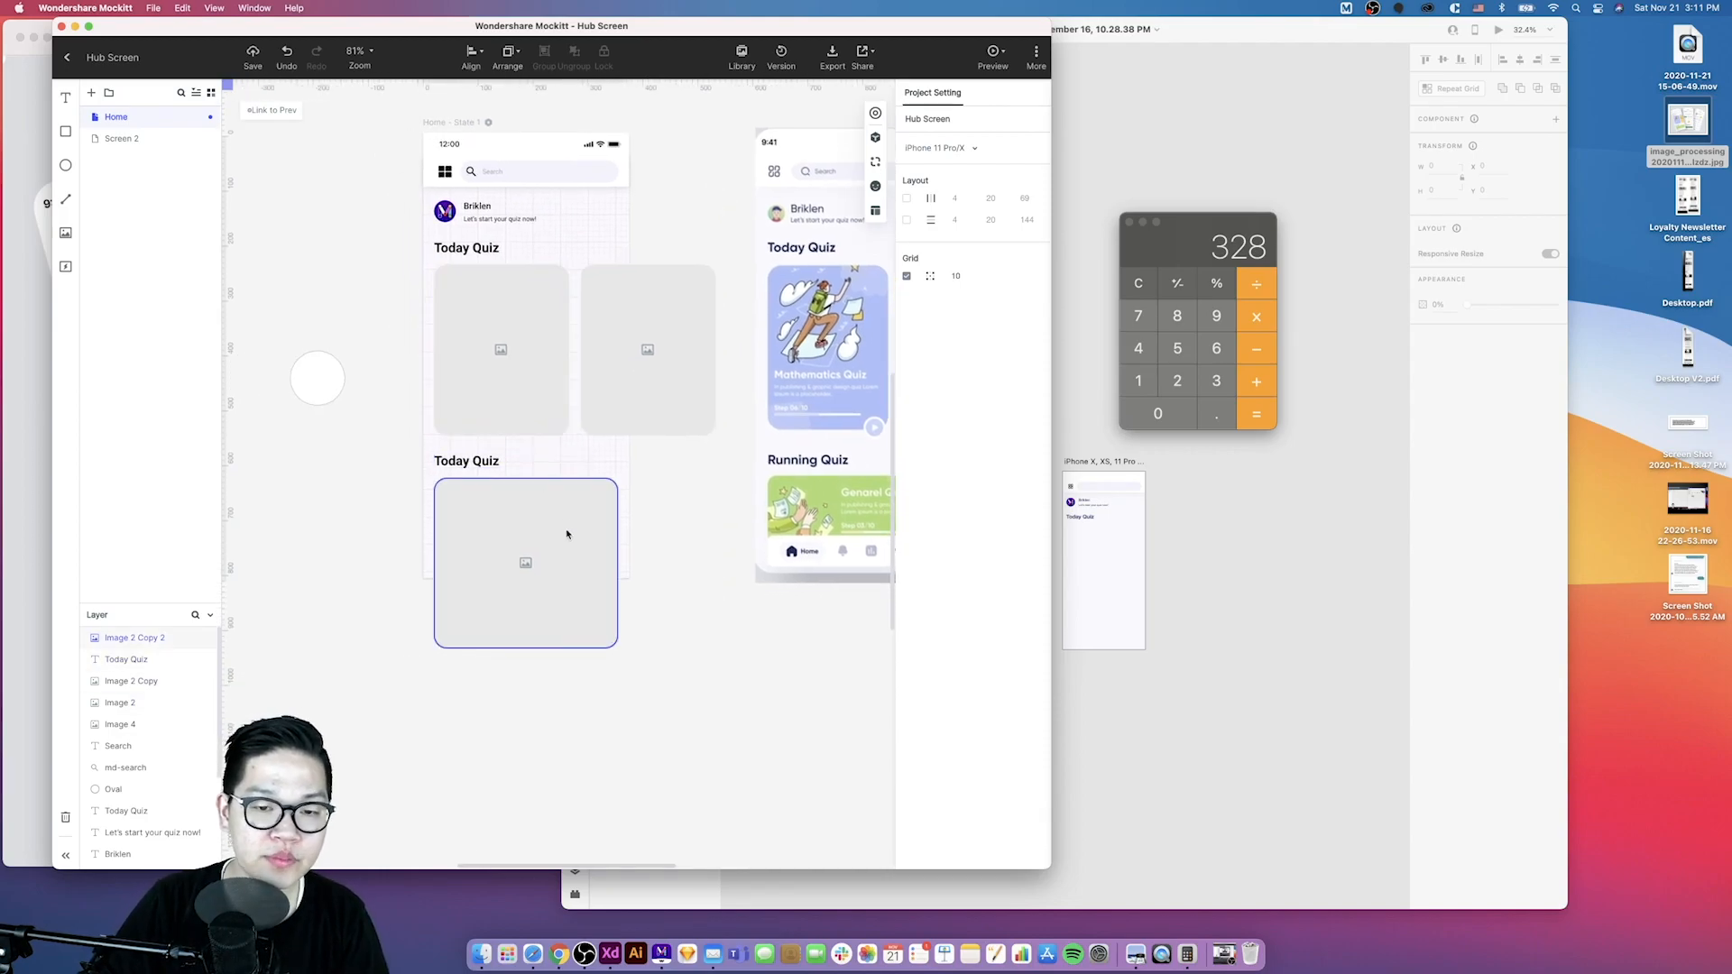
scroll(570, 535, up, 1)
scroll(569, 535, right, 1)
scroll(607, 576, up, 1)
scroll(607, 577, right, 1)
mouse_move(553, 635)
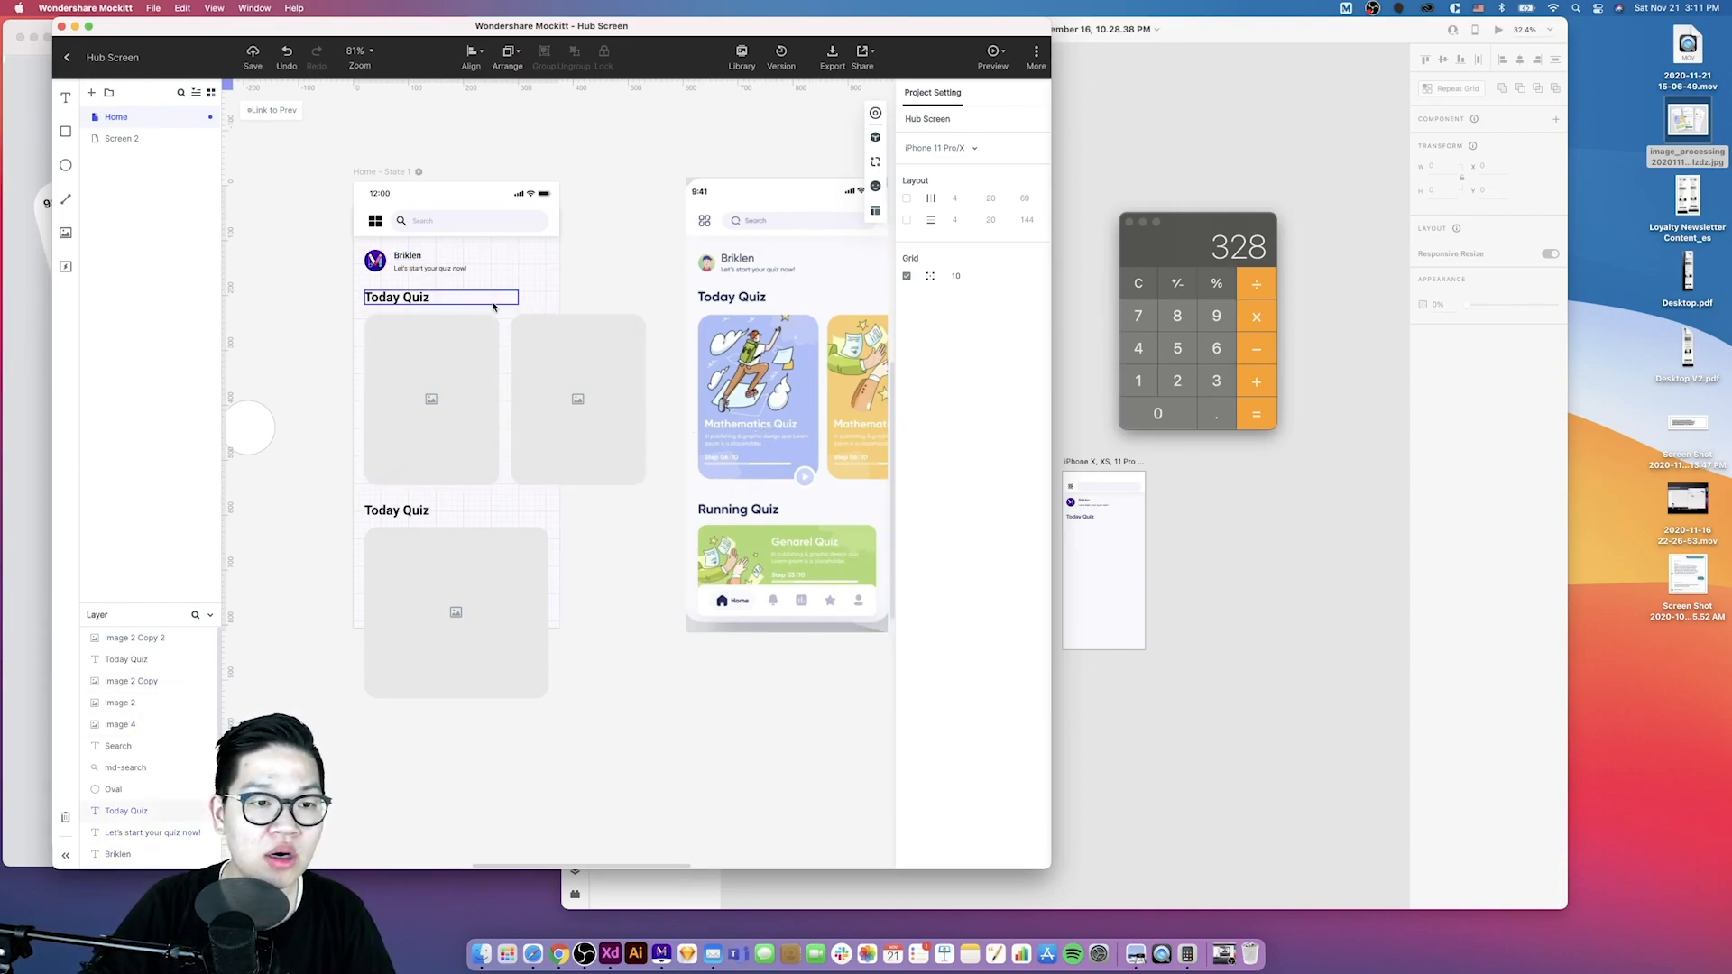
click(448, 270)
shift+click(405, 258)
drag(405, 258, 389, 431)
double_click(389, 427)
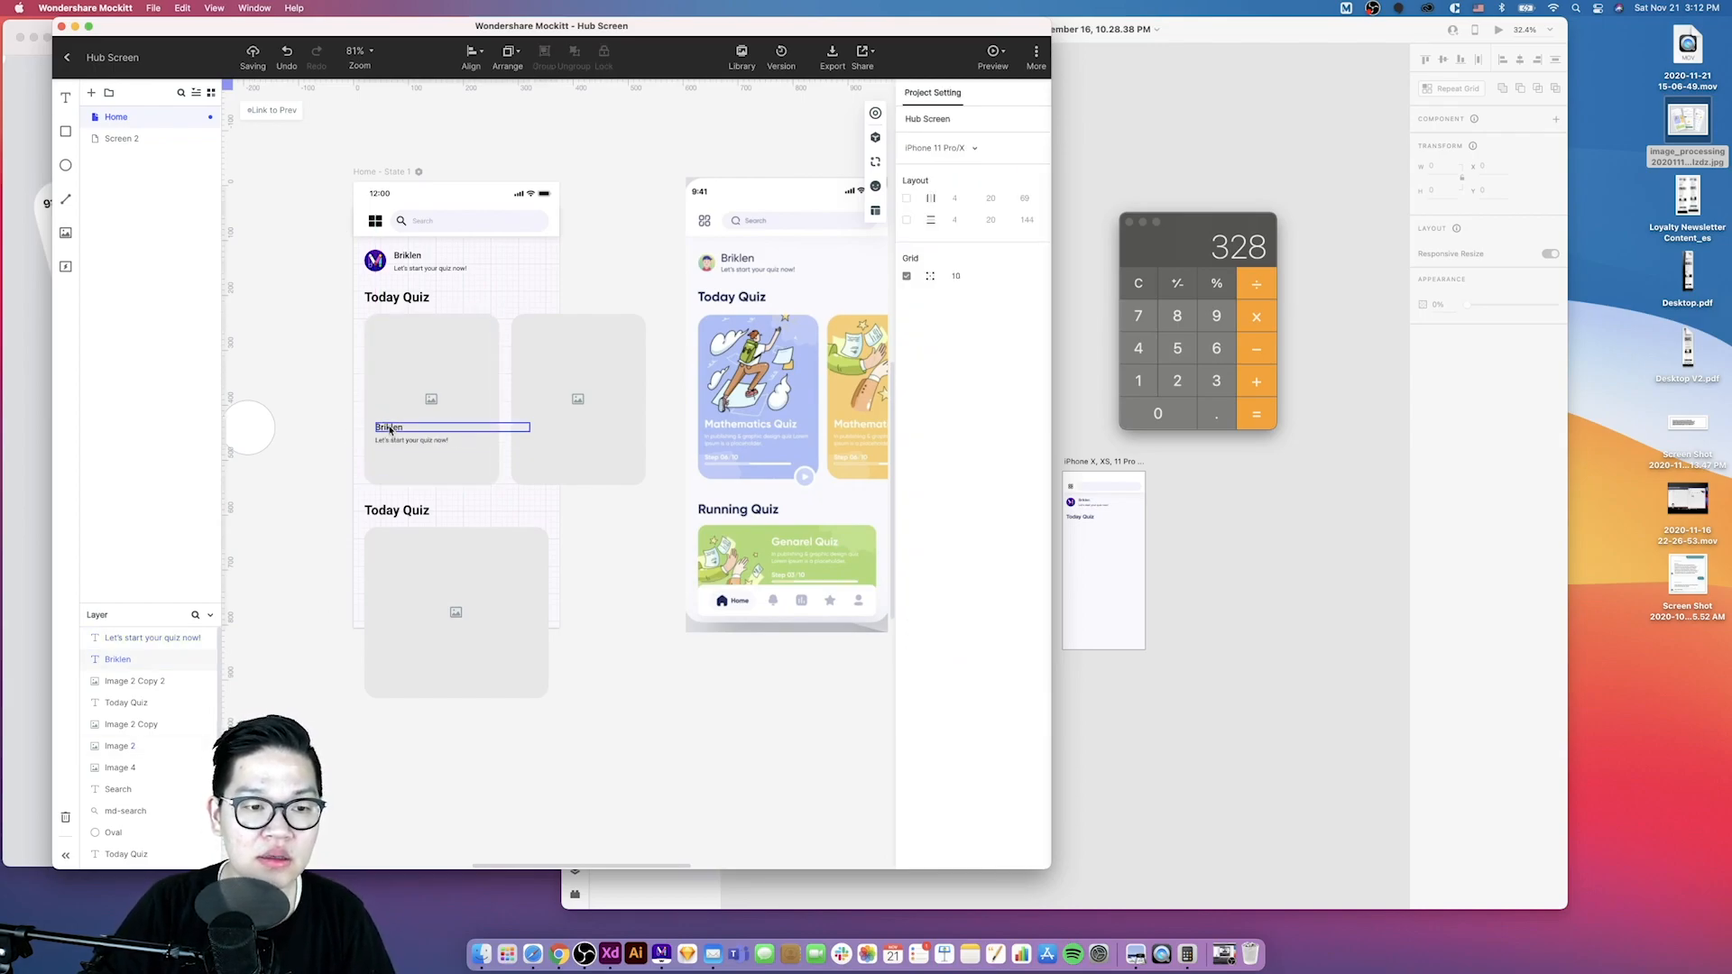
text(Mathematics Quiz)
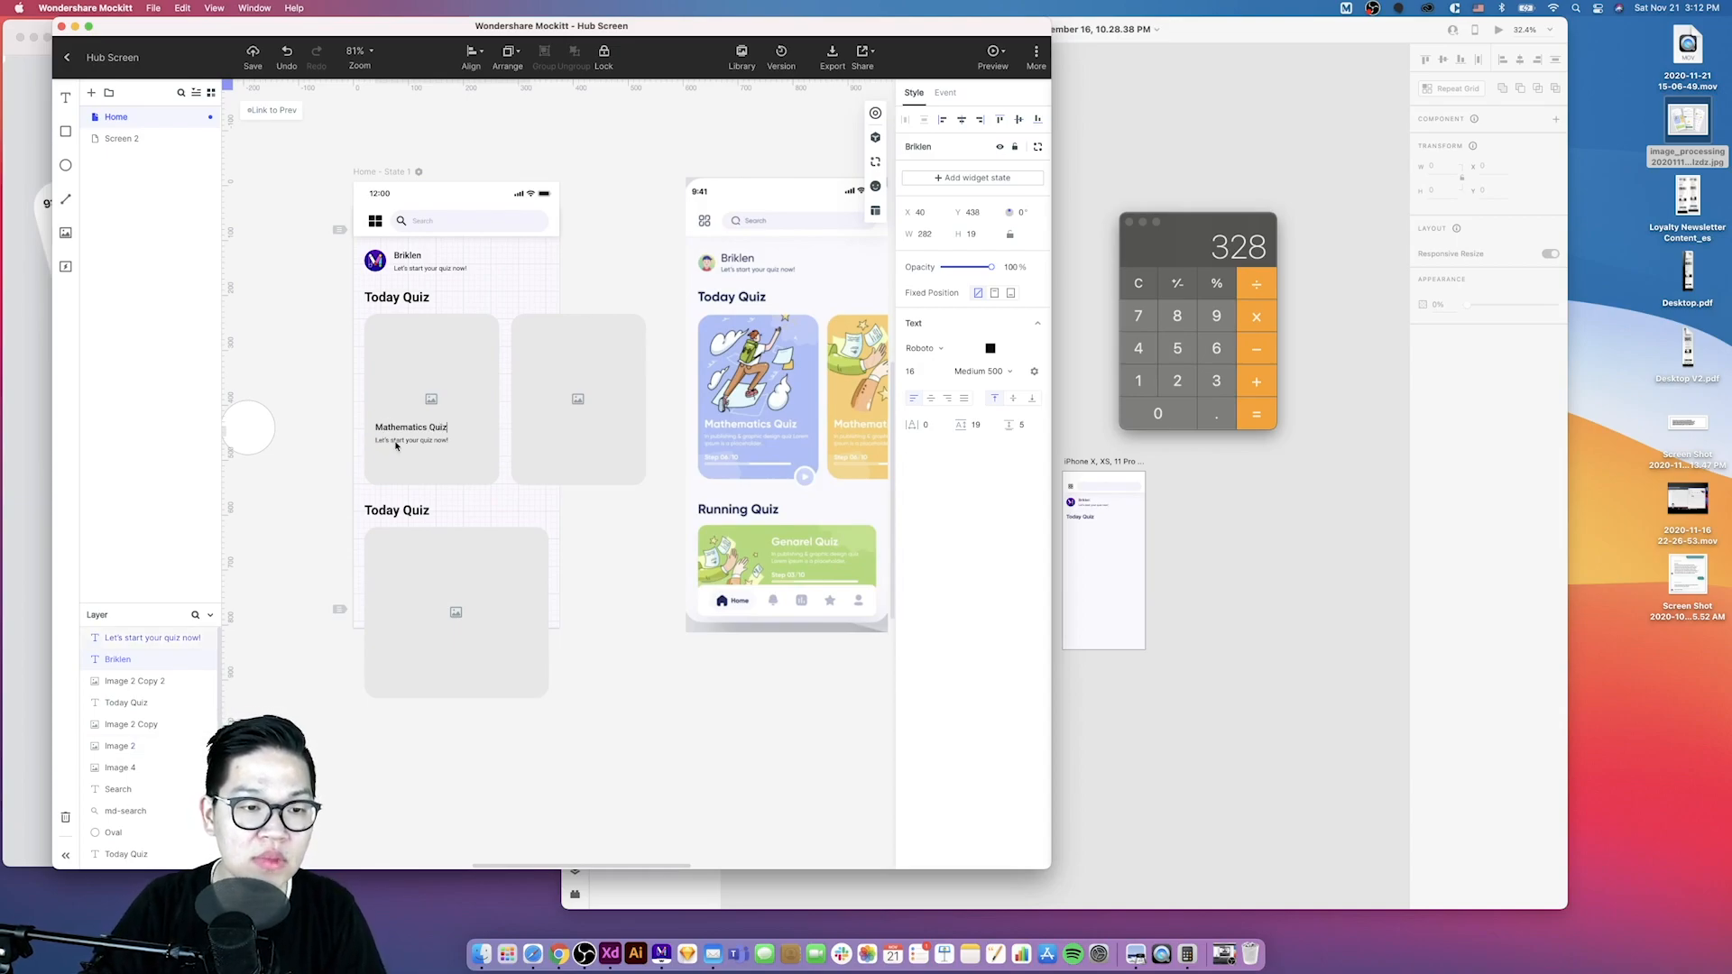
- Replace the card's tagline with placeholder description text
click(399, 440)
double_click(399, 440)
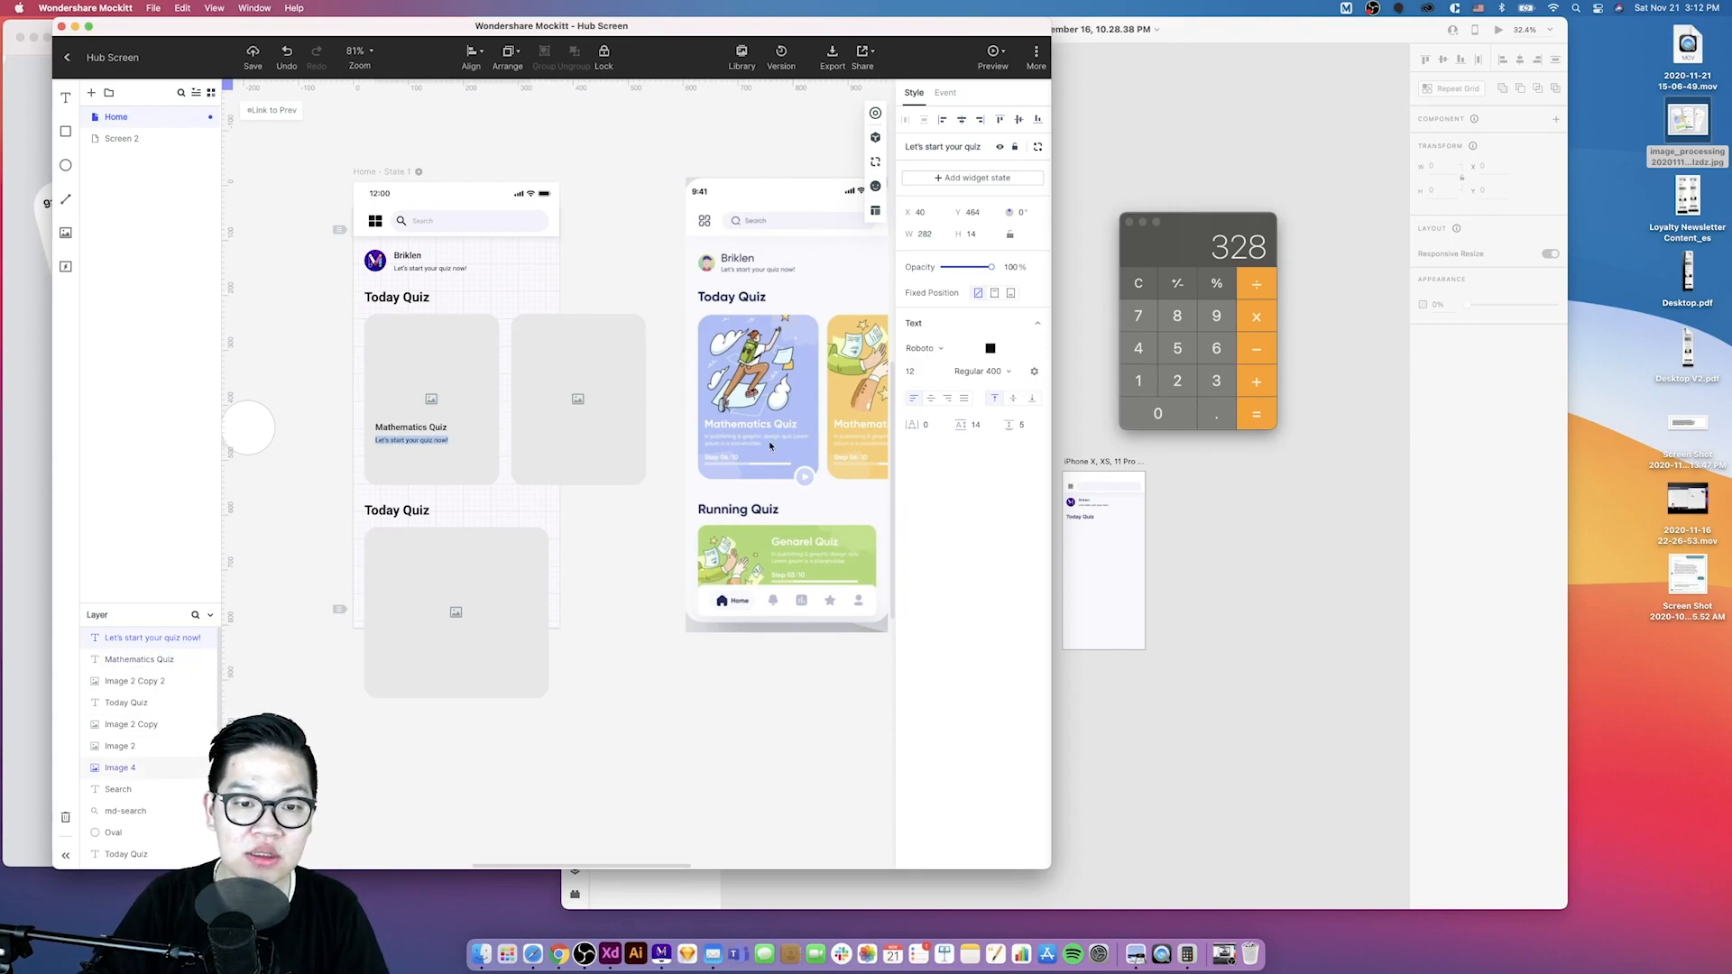
text(I)
text(oroaifndiksn fklnsdf klsn, flasiodfjoaisjd)
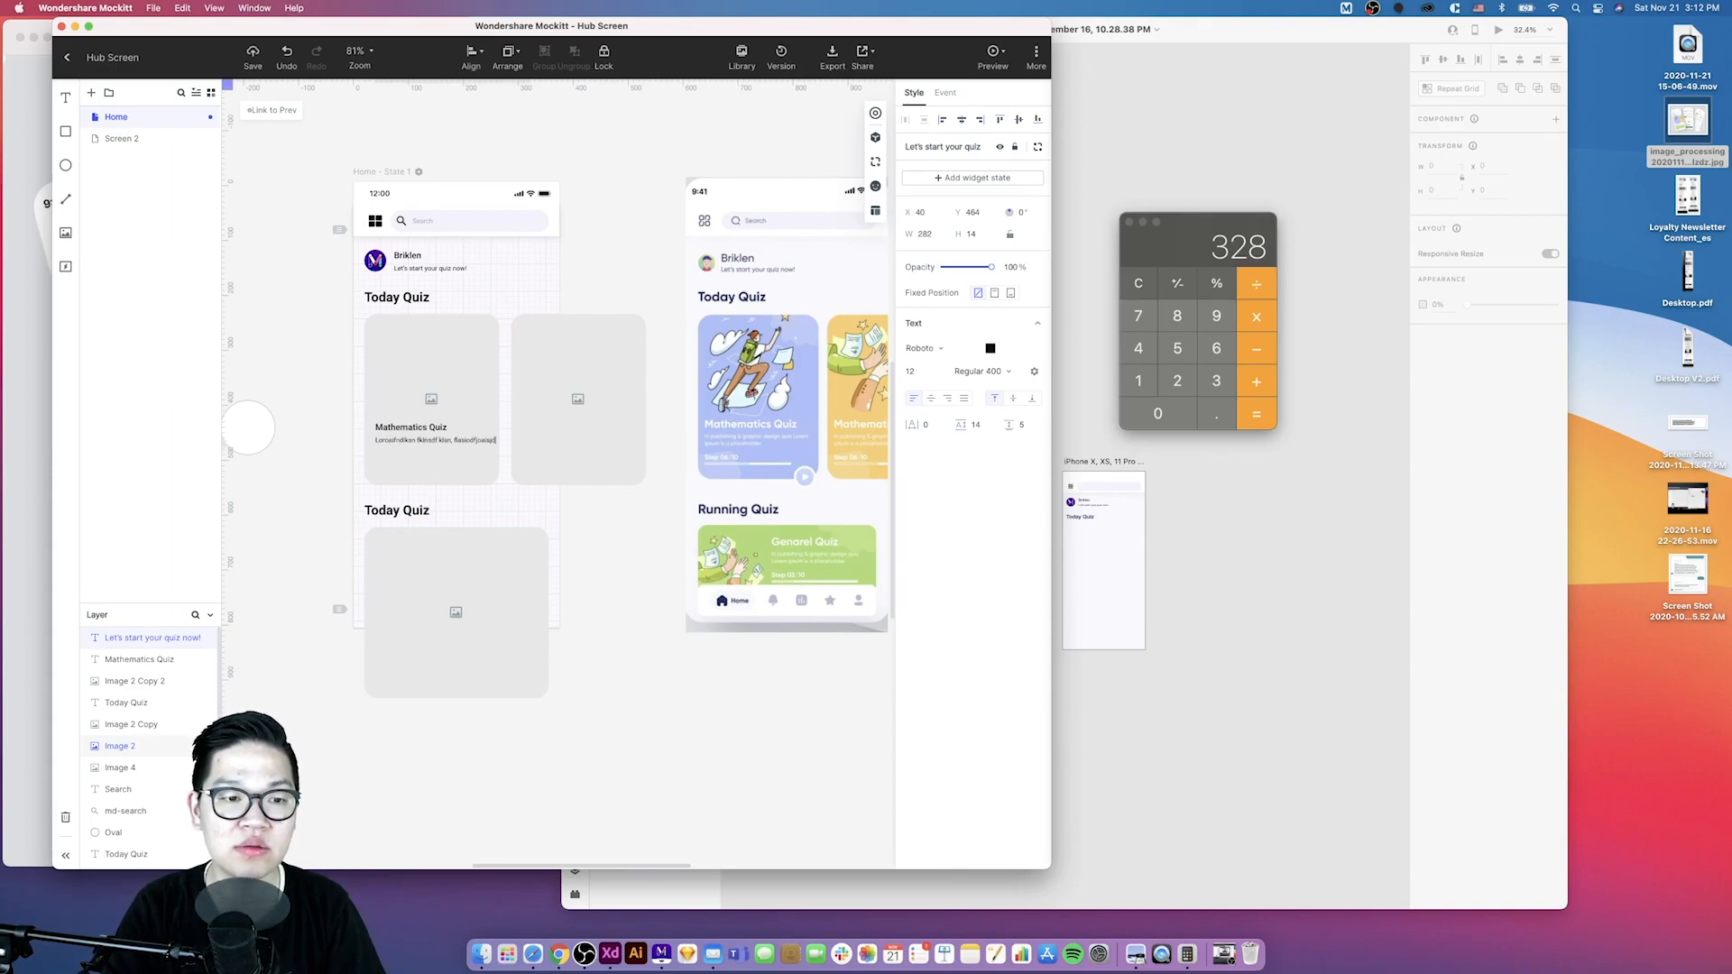
text(fij)
click(487, 439)
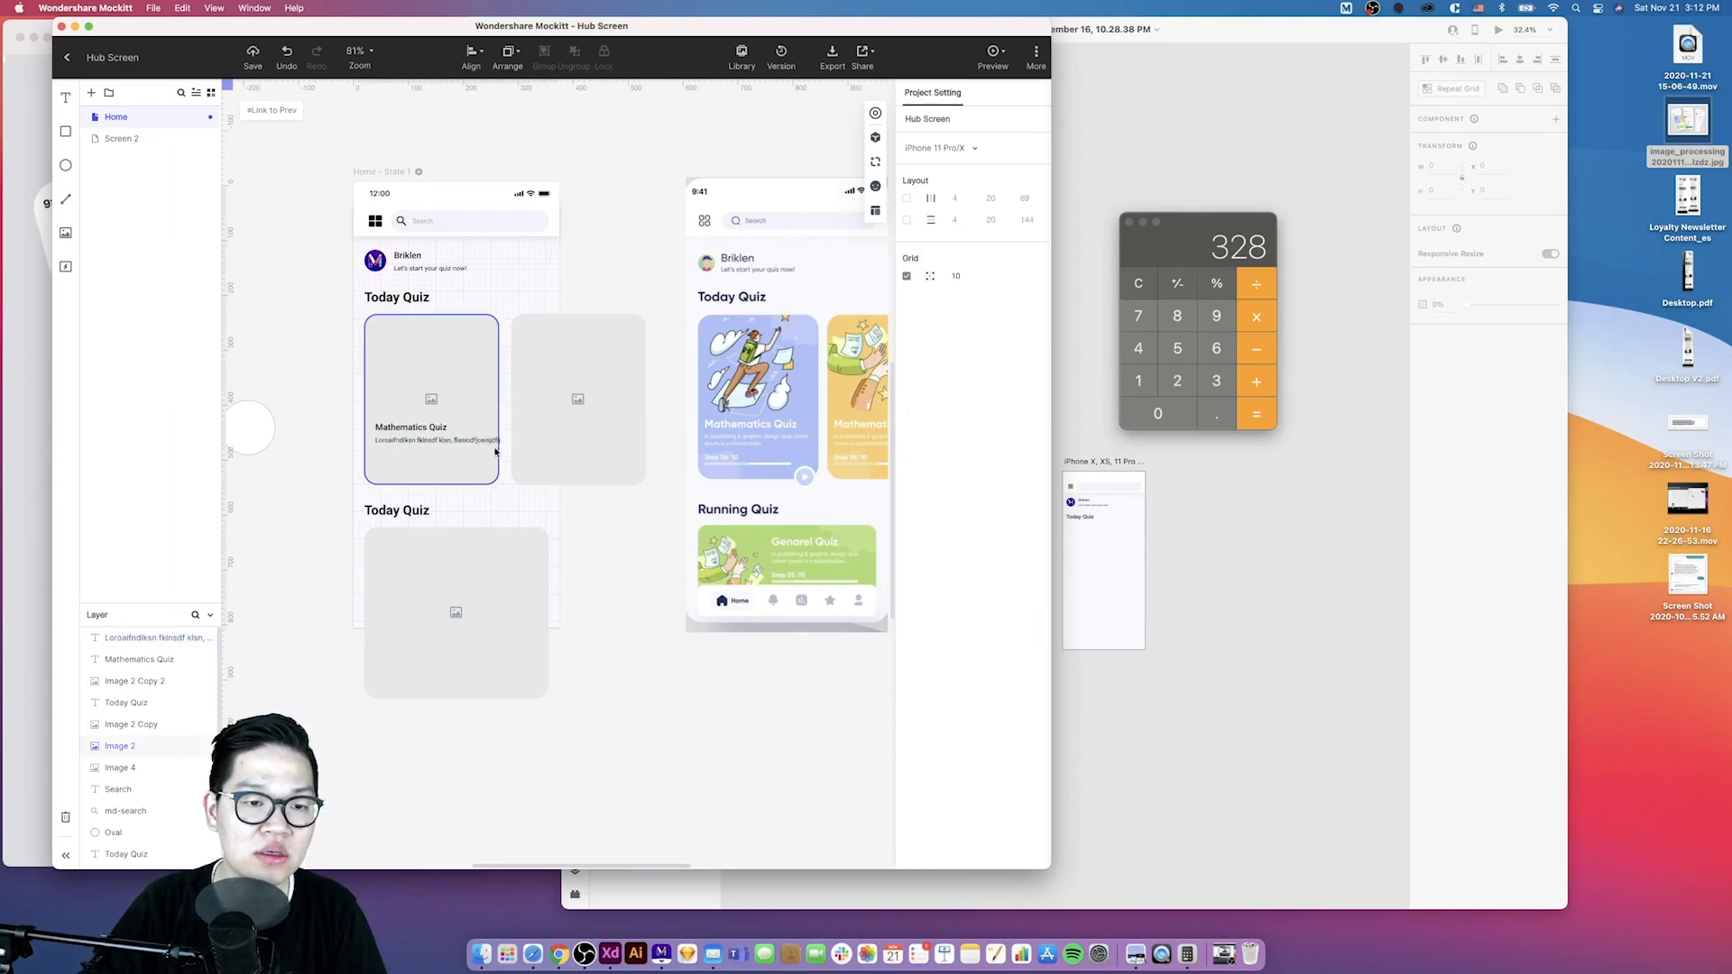
- Narrow the card's description text box to about 208 px wide
click(488, 439)
drag(529, 448, 489, 457)
key(alt)
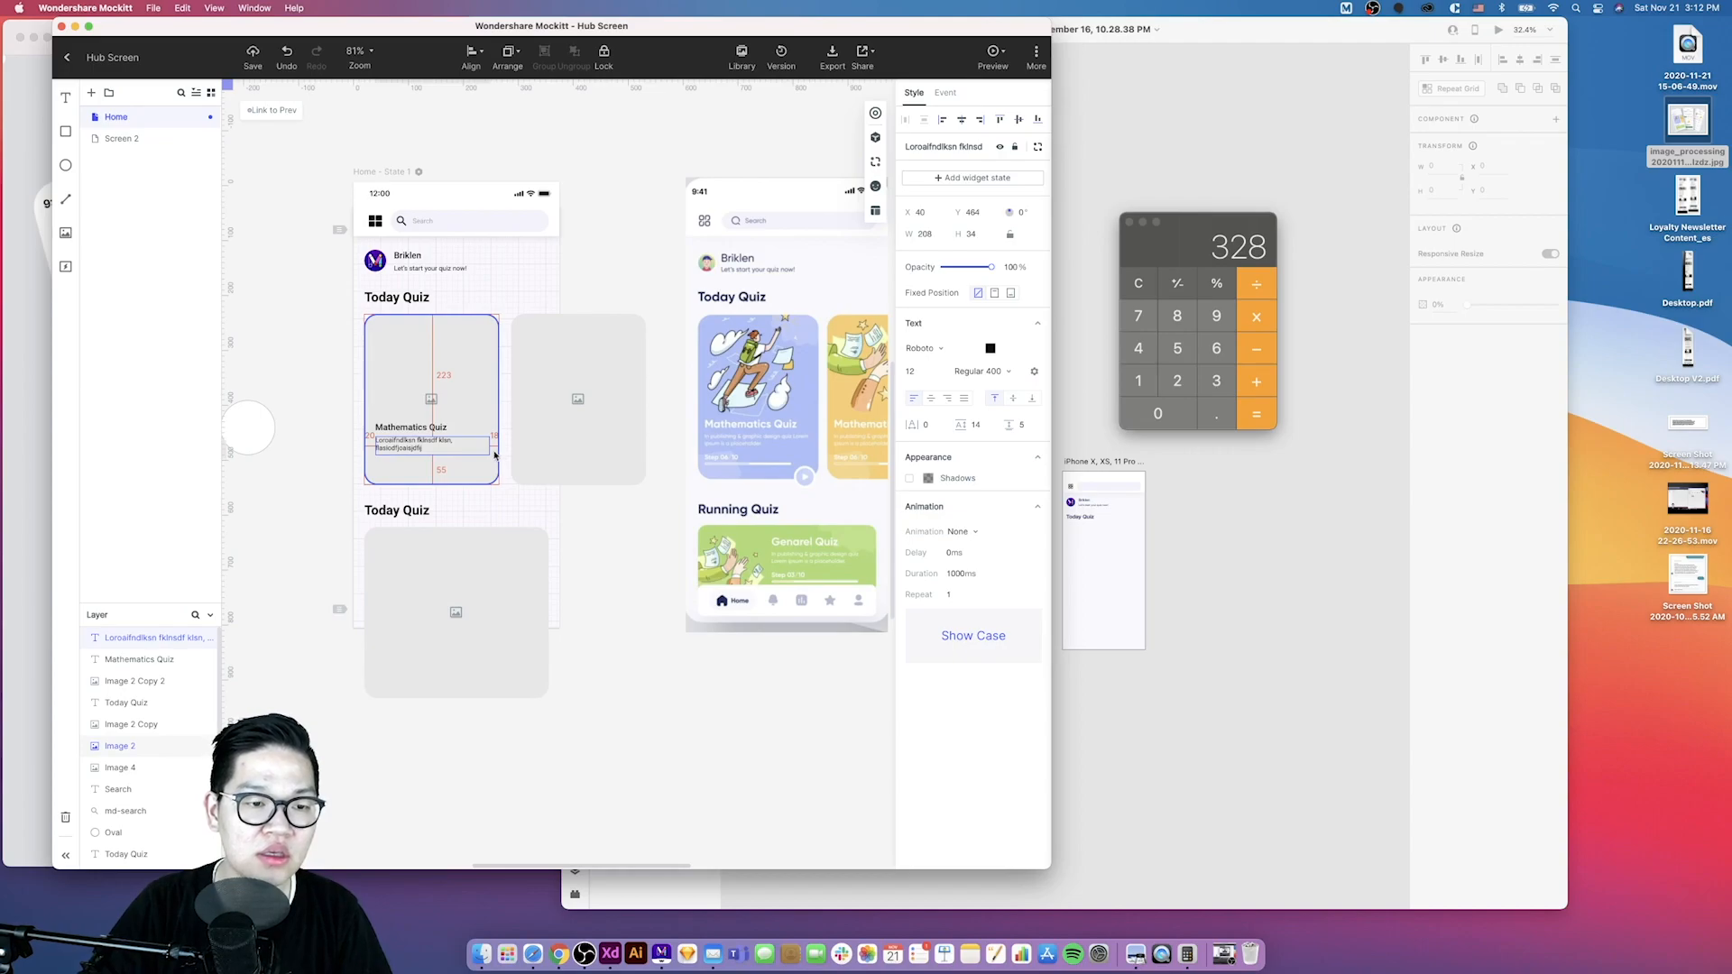
- Duplicate the card's title and description into the second card
scroll(494, 454, up, 4)
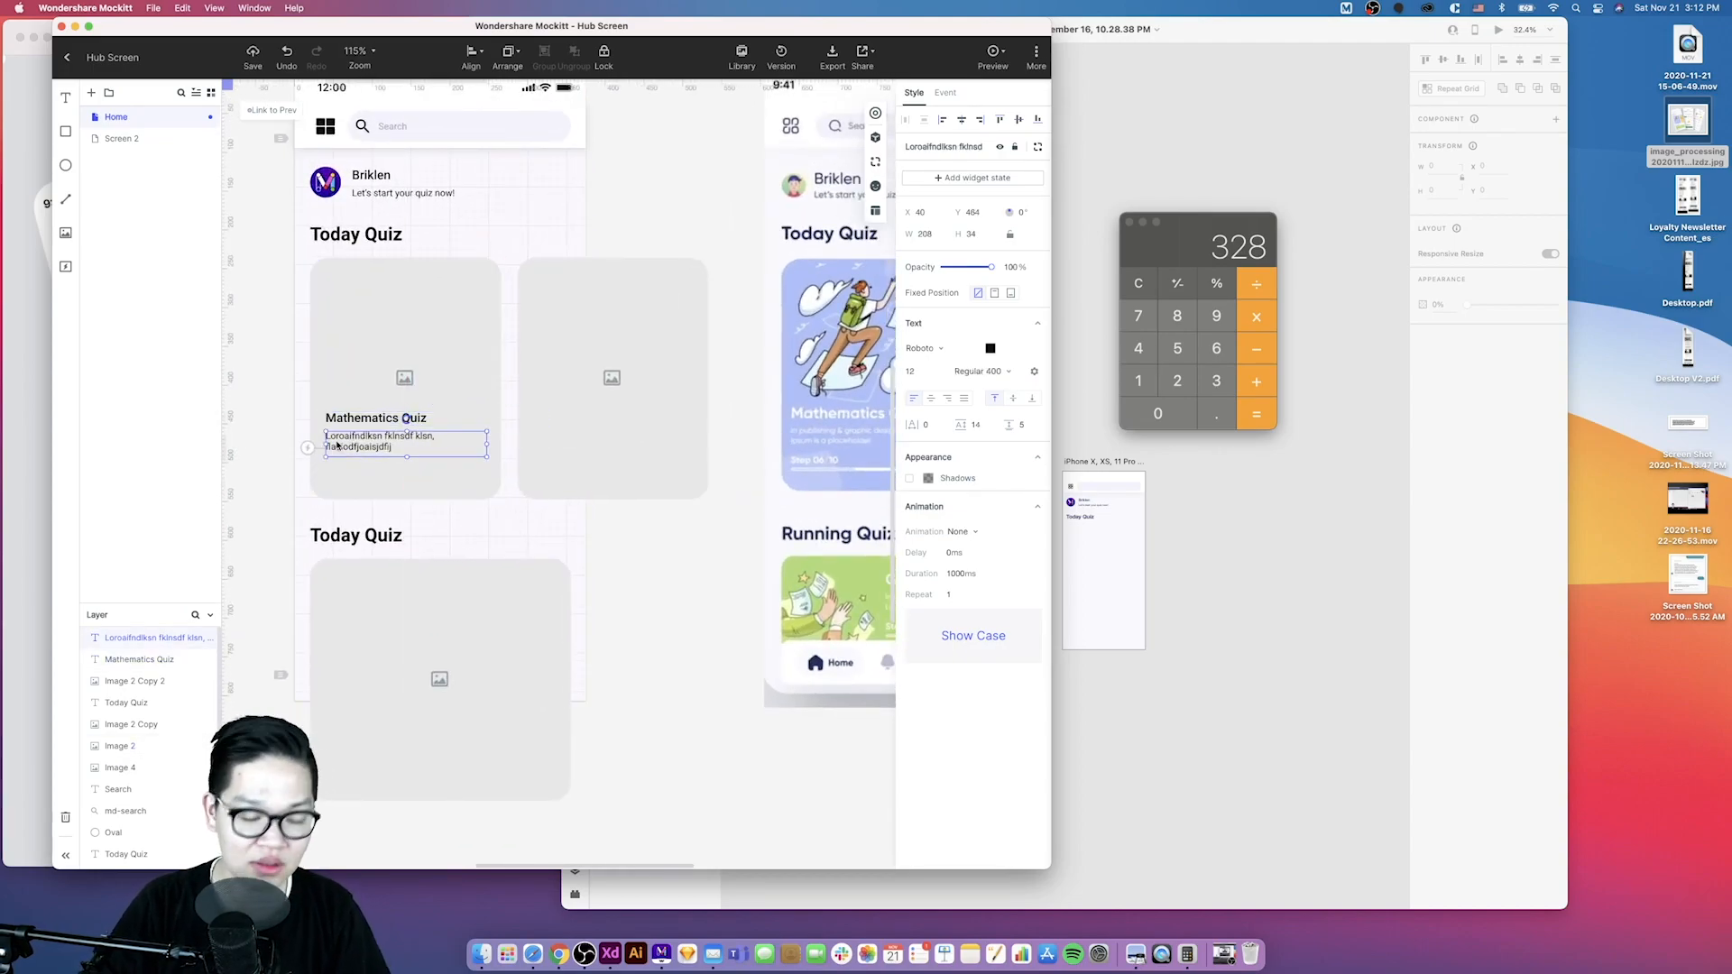
shift+click(356, 418)
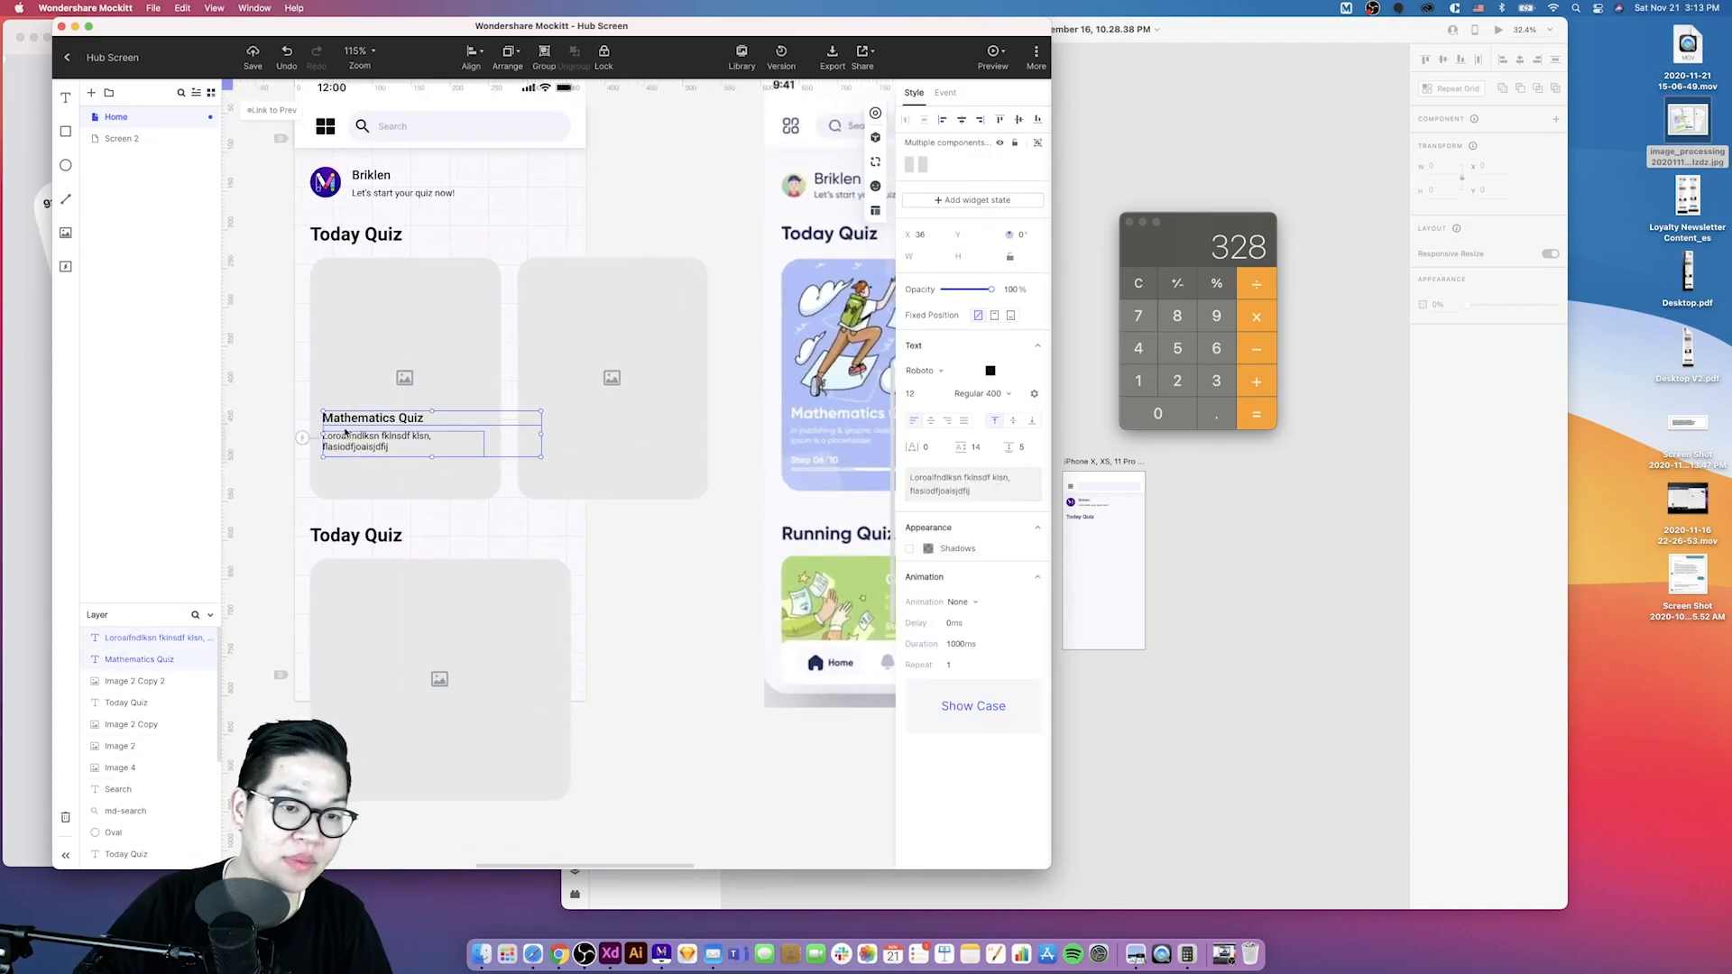
click(327, 419)
click(483, 444)
click(359, 534)
scroll(368, 519, down, 3)
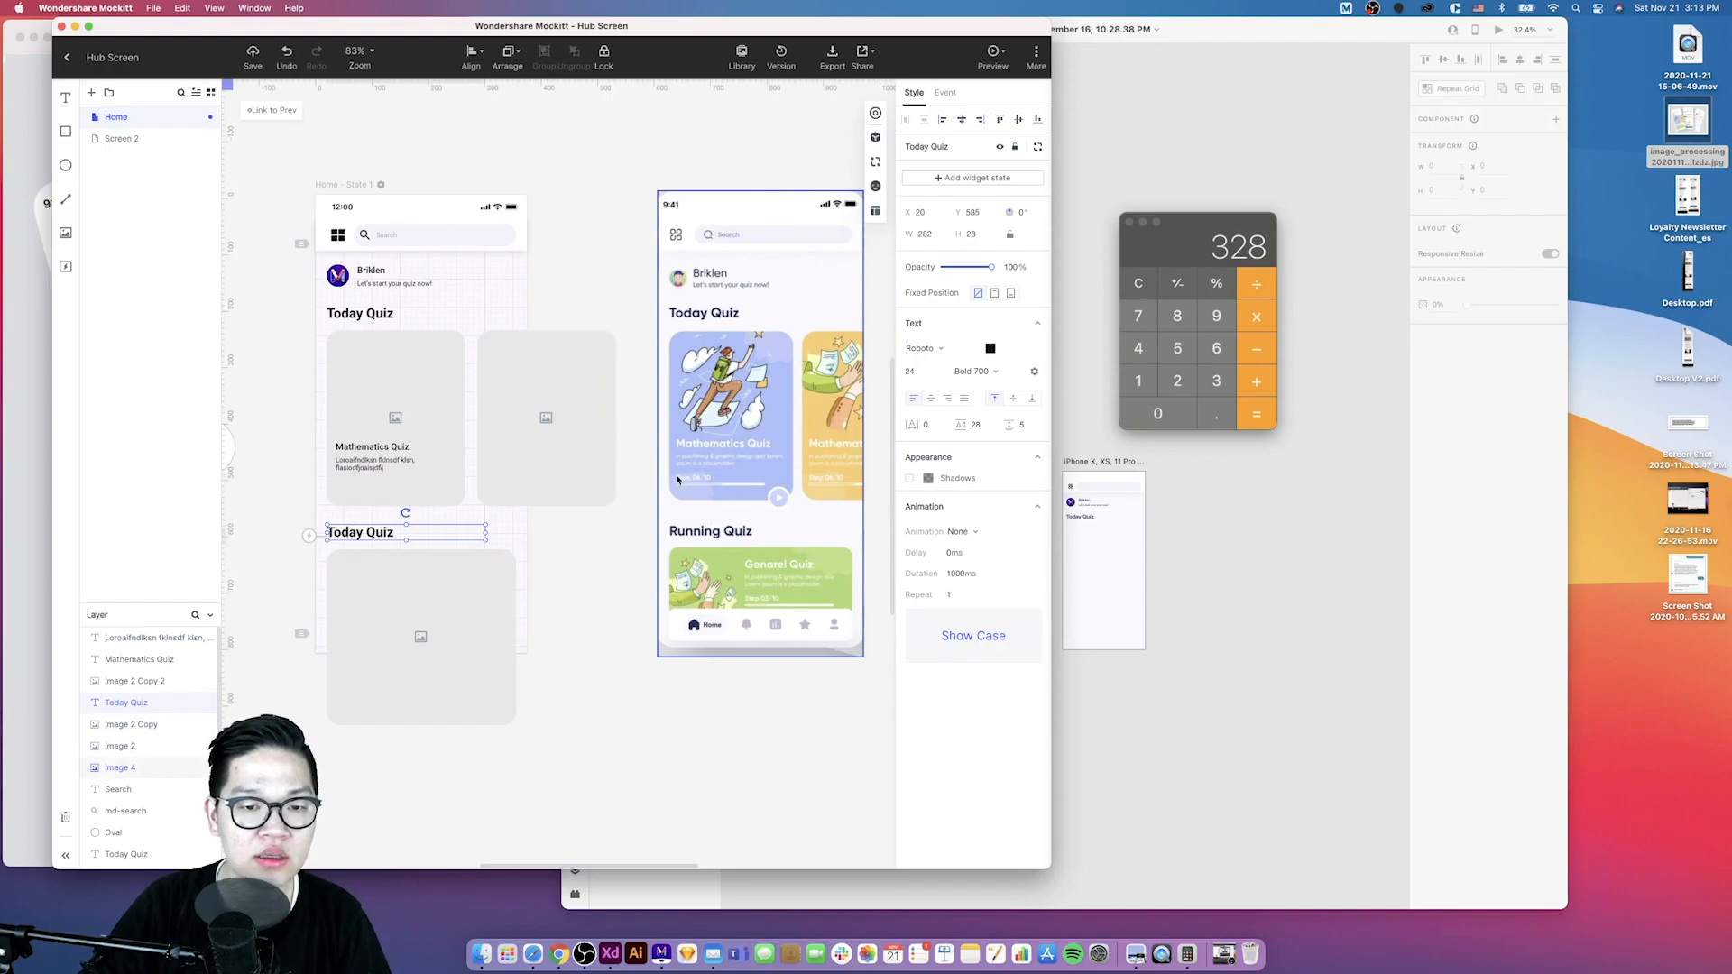
click(368, 470)
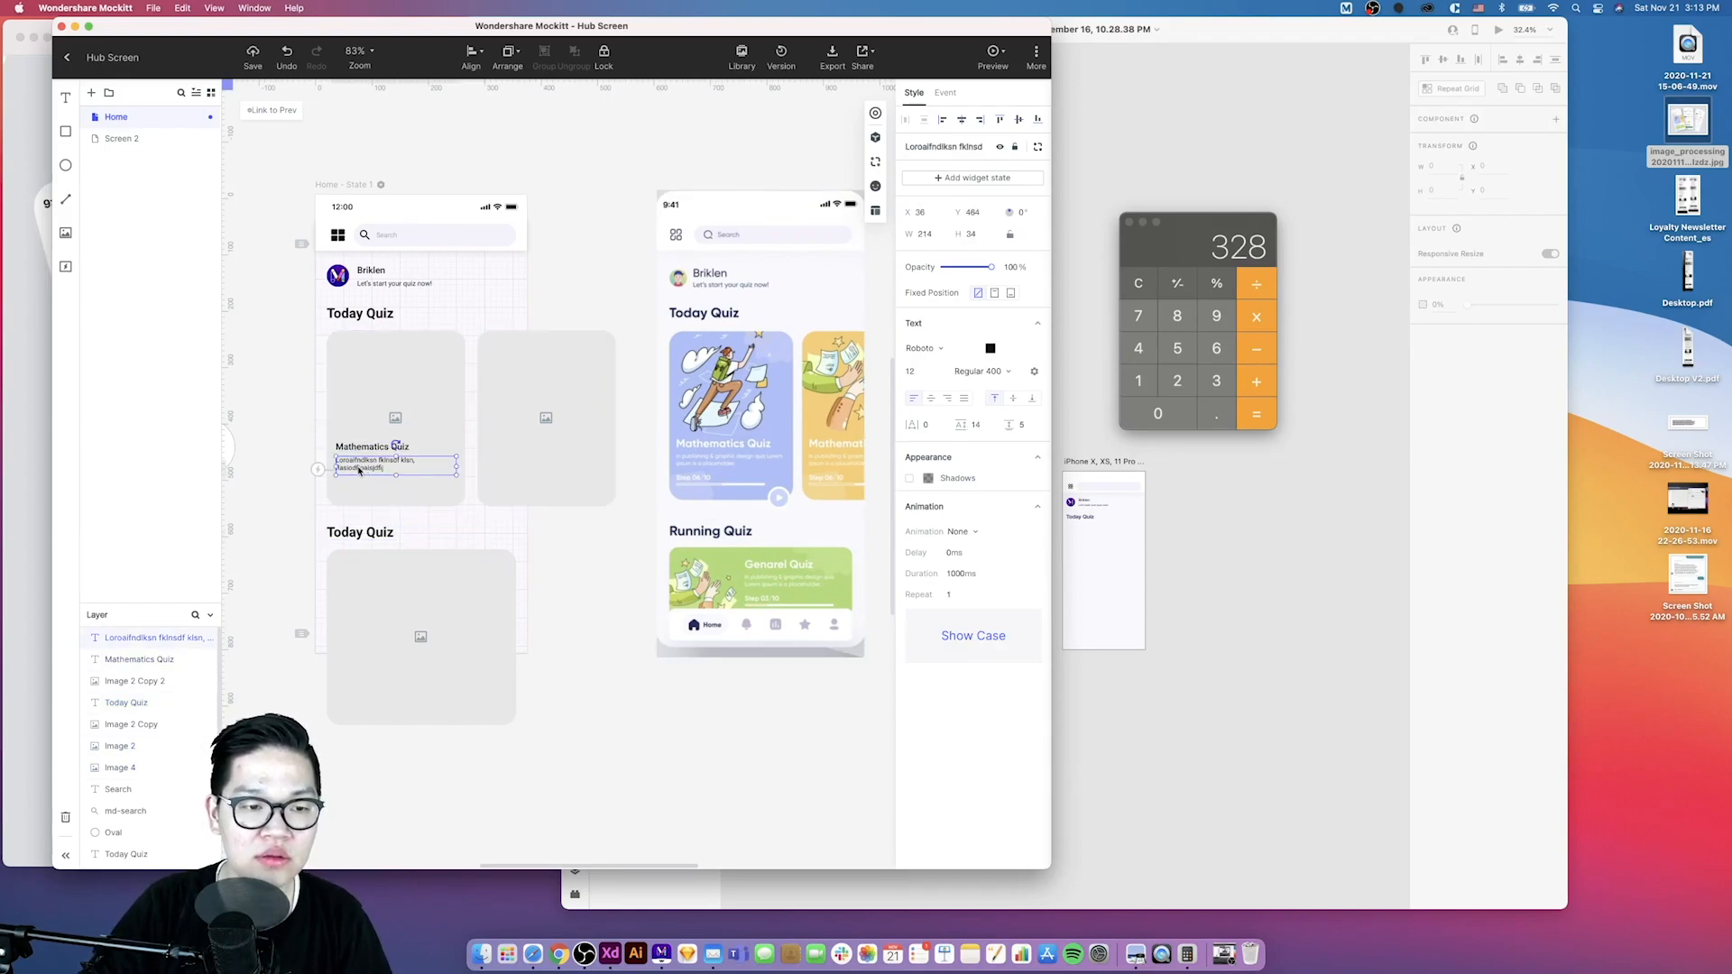
shift+click(377, 448)
drag(371, 450, 497, 456)
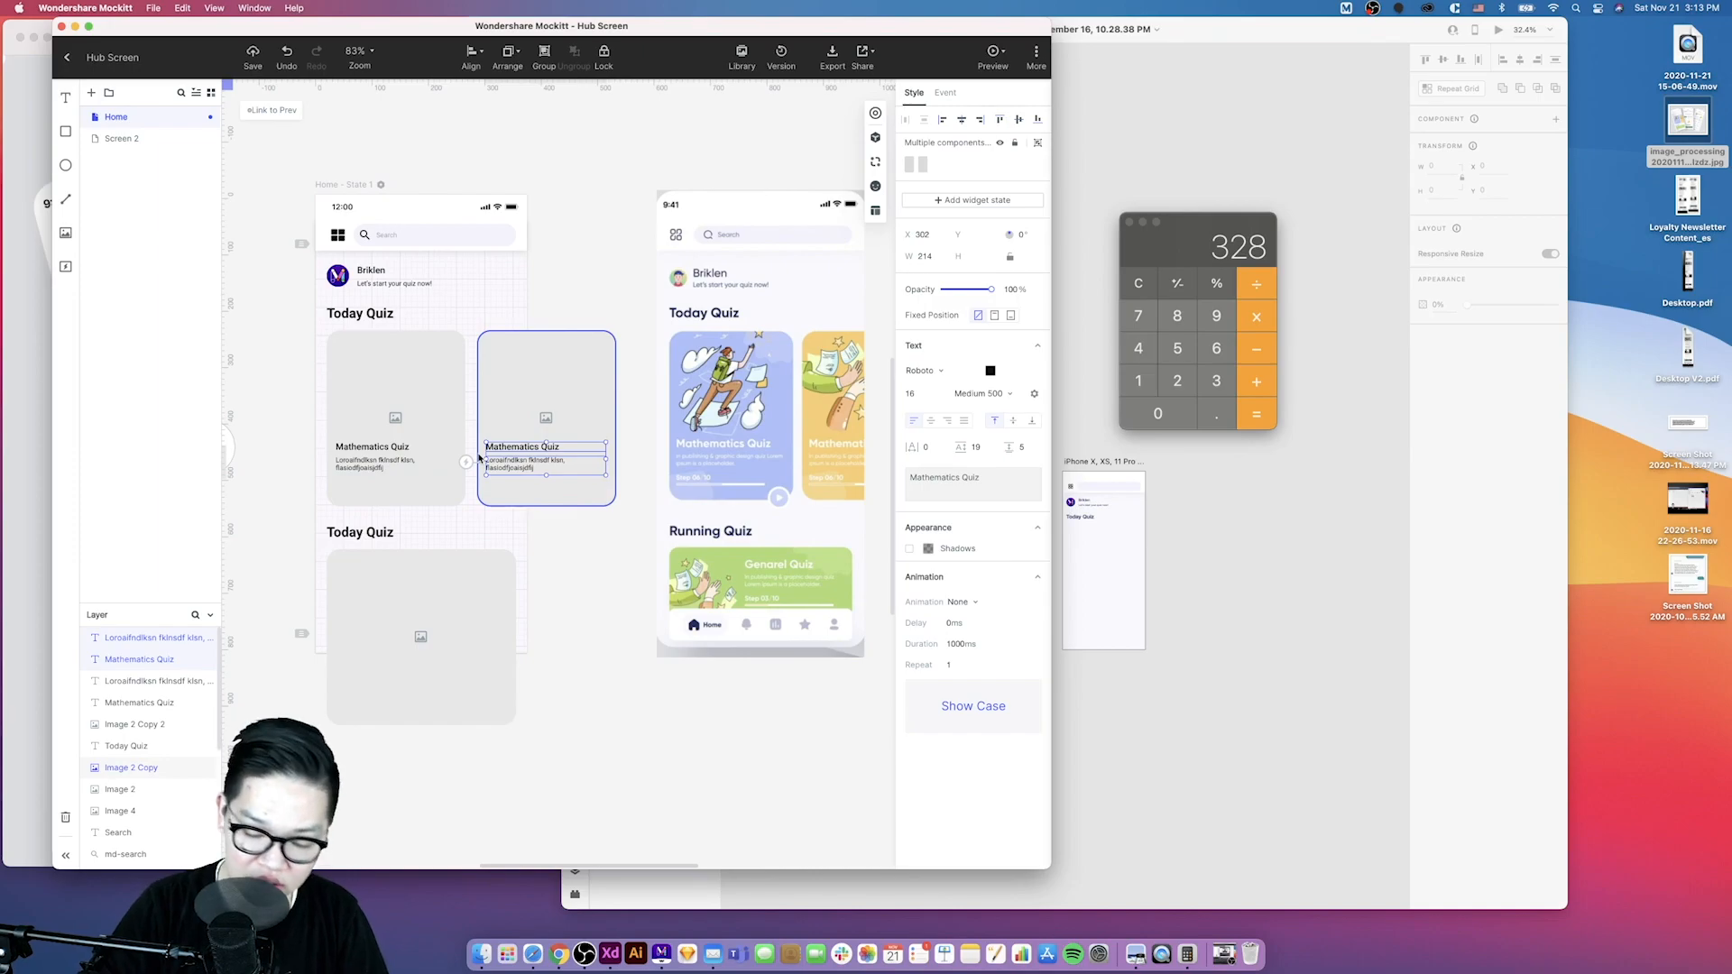
- Duplicate the title and description into the lower card and shift them toward its center
click(363, 453)
click(360, 449)
shift+click(358, 473)
drag(358, 472, 376, 576)
key(shift+Down)
key(shift+Down)
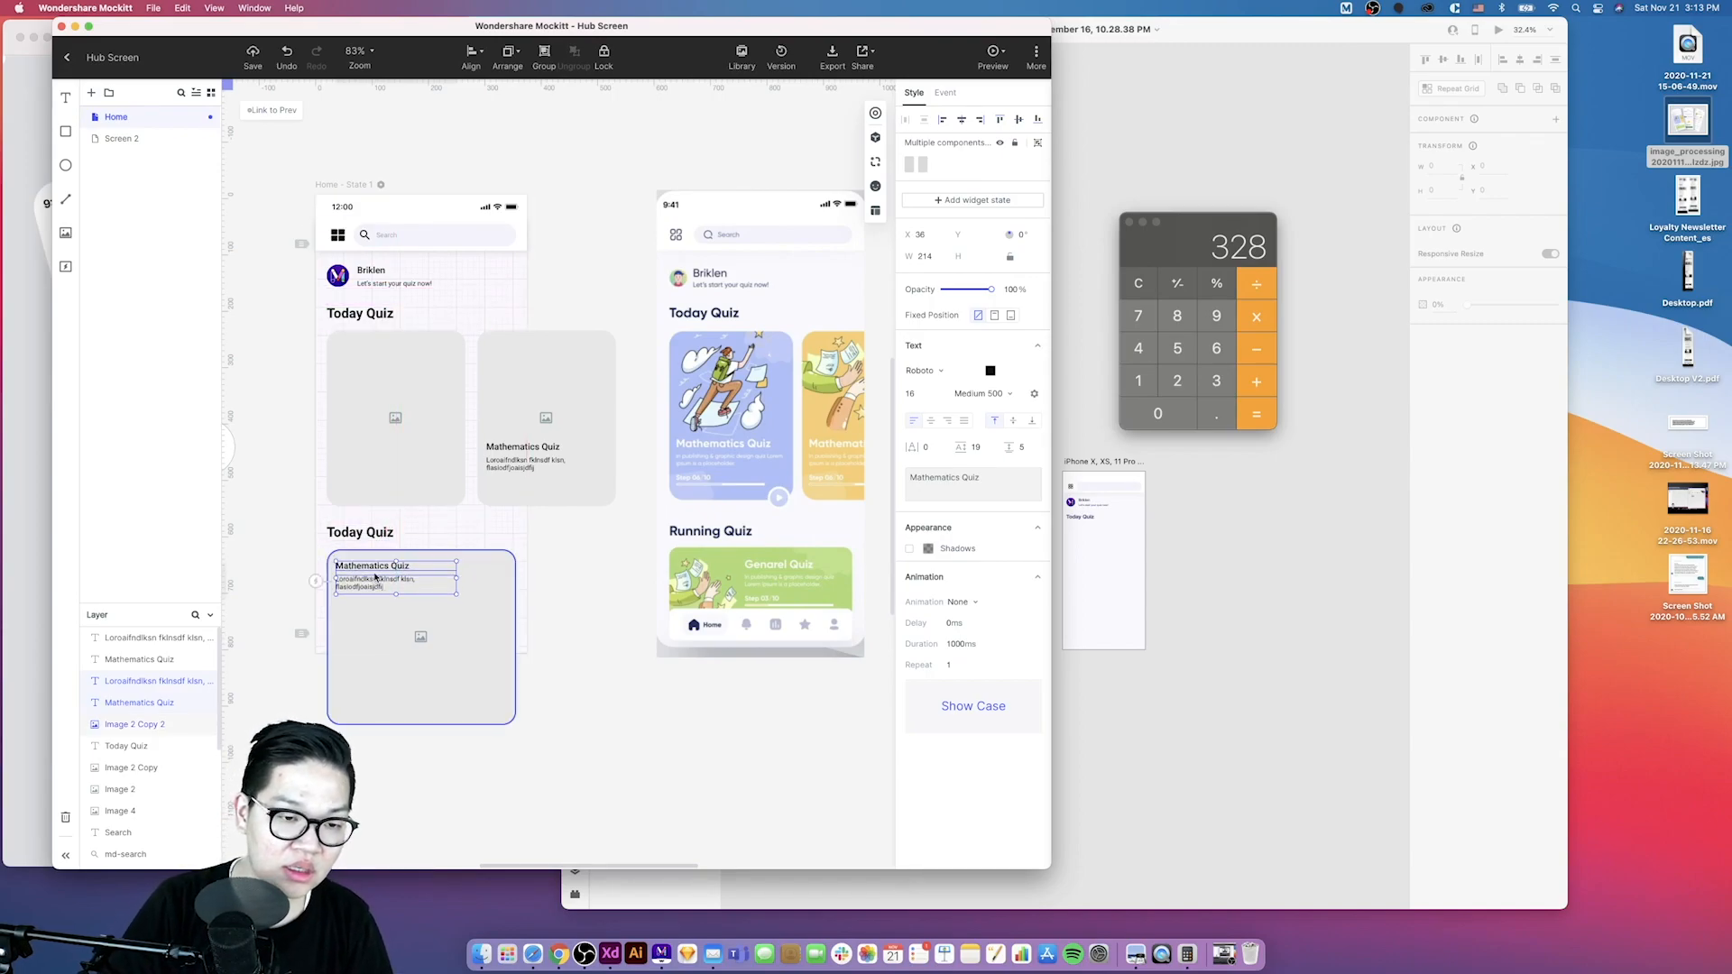
key(Up)
key(Up)
key(Up)
key(Up)
key(alt)
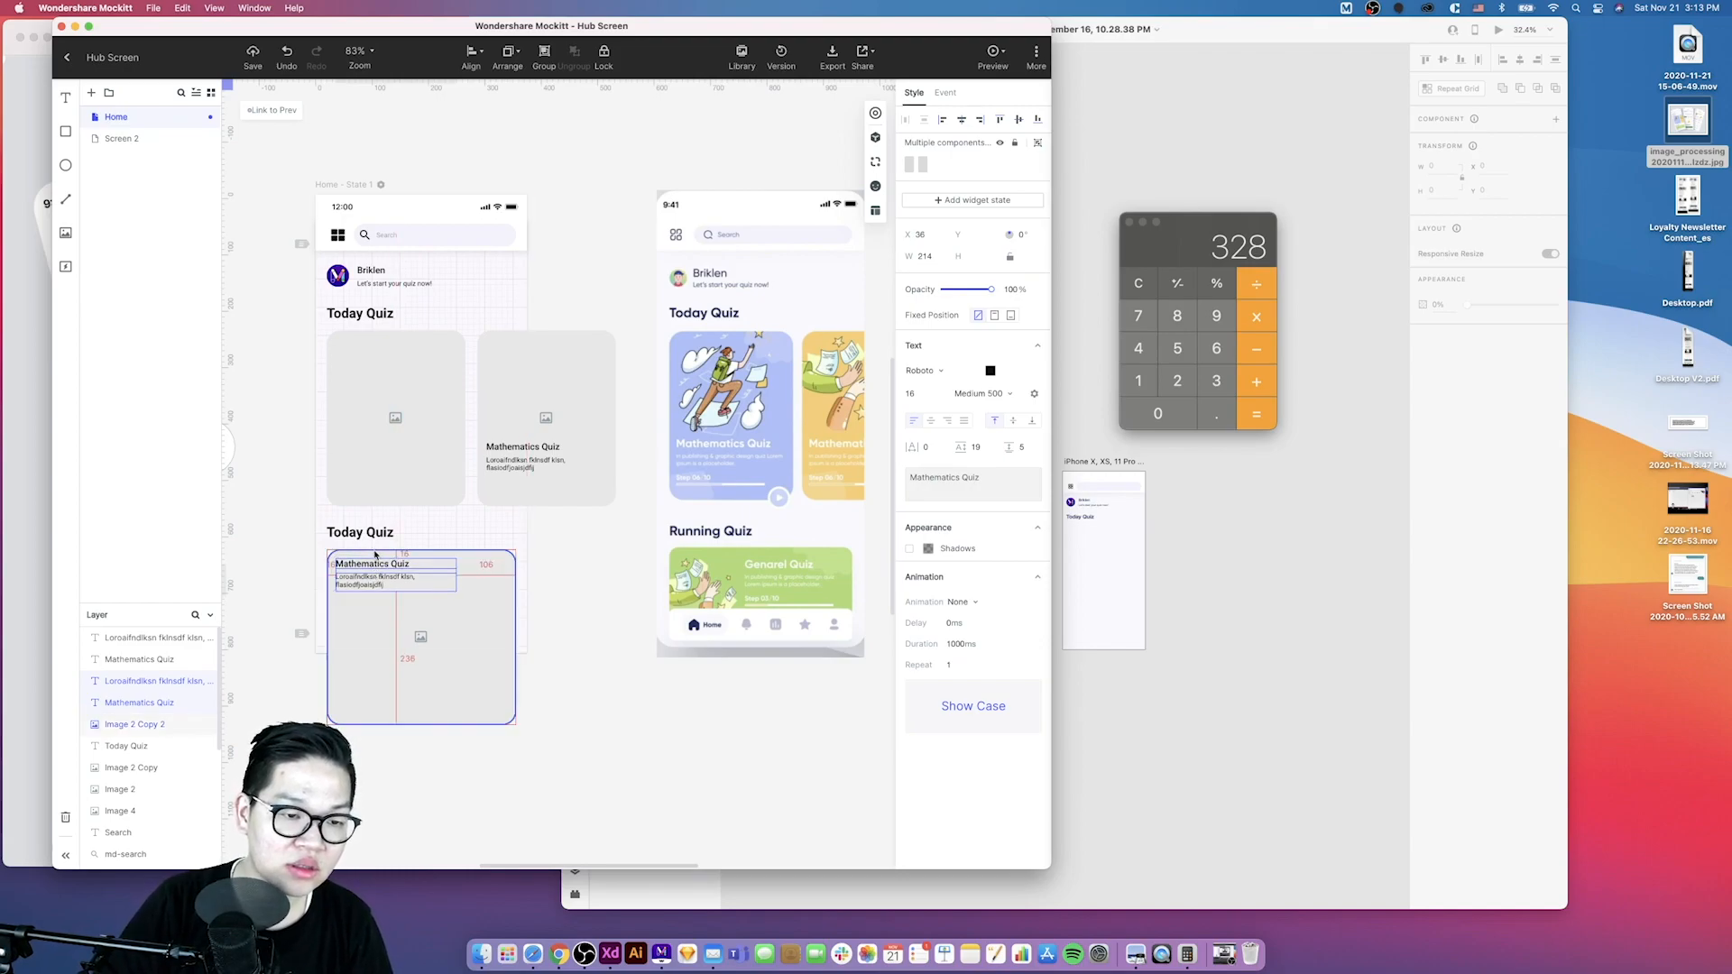
drag(376, 568, 441, 569)
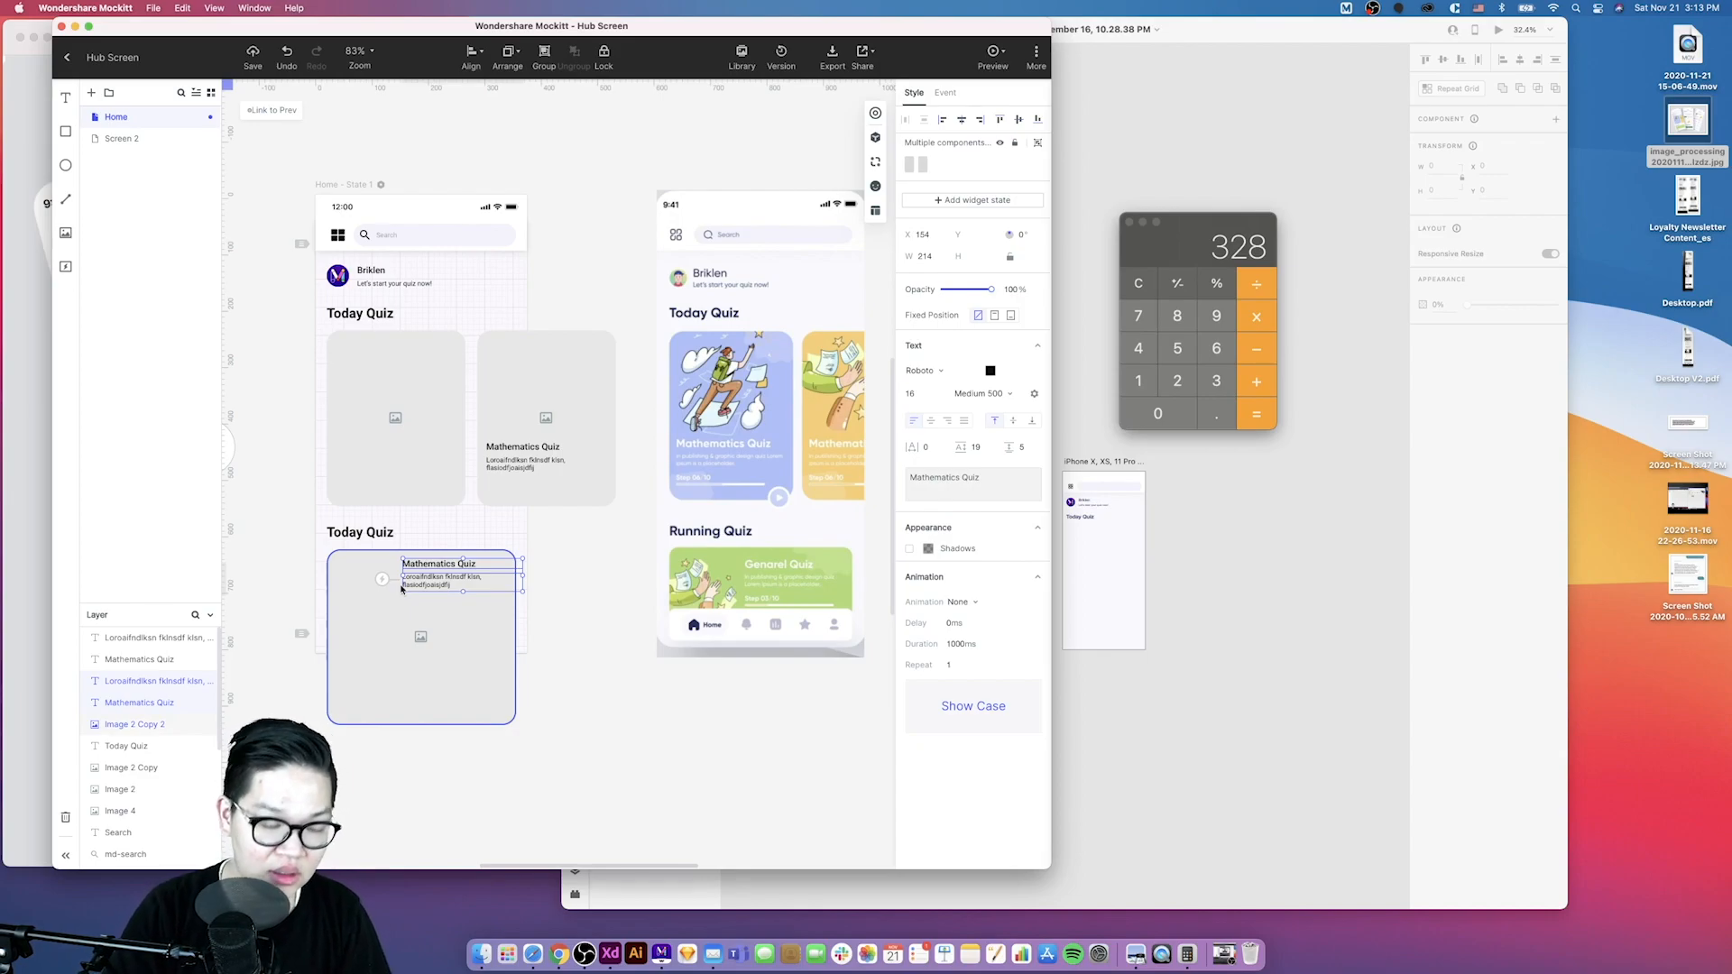
- Reposition the lower card's title and description against the layout grid, switching the grid on and off again
click(362, 186)
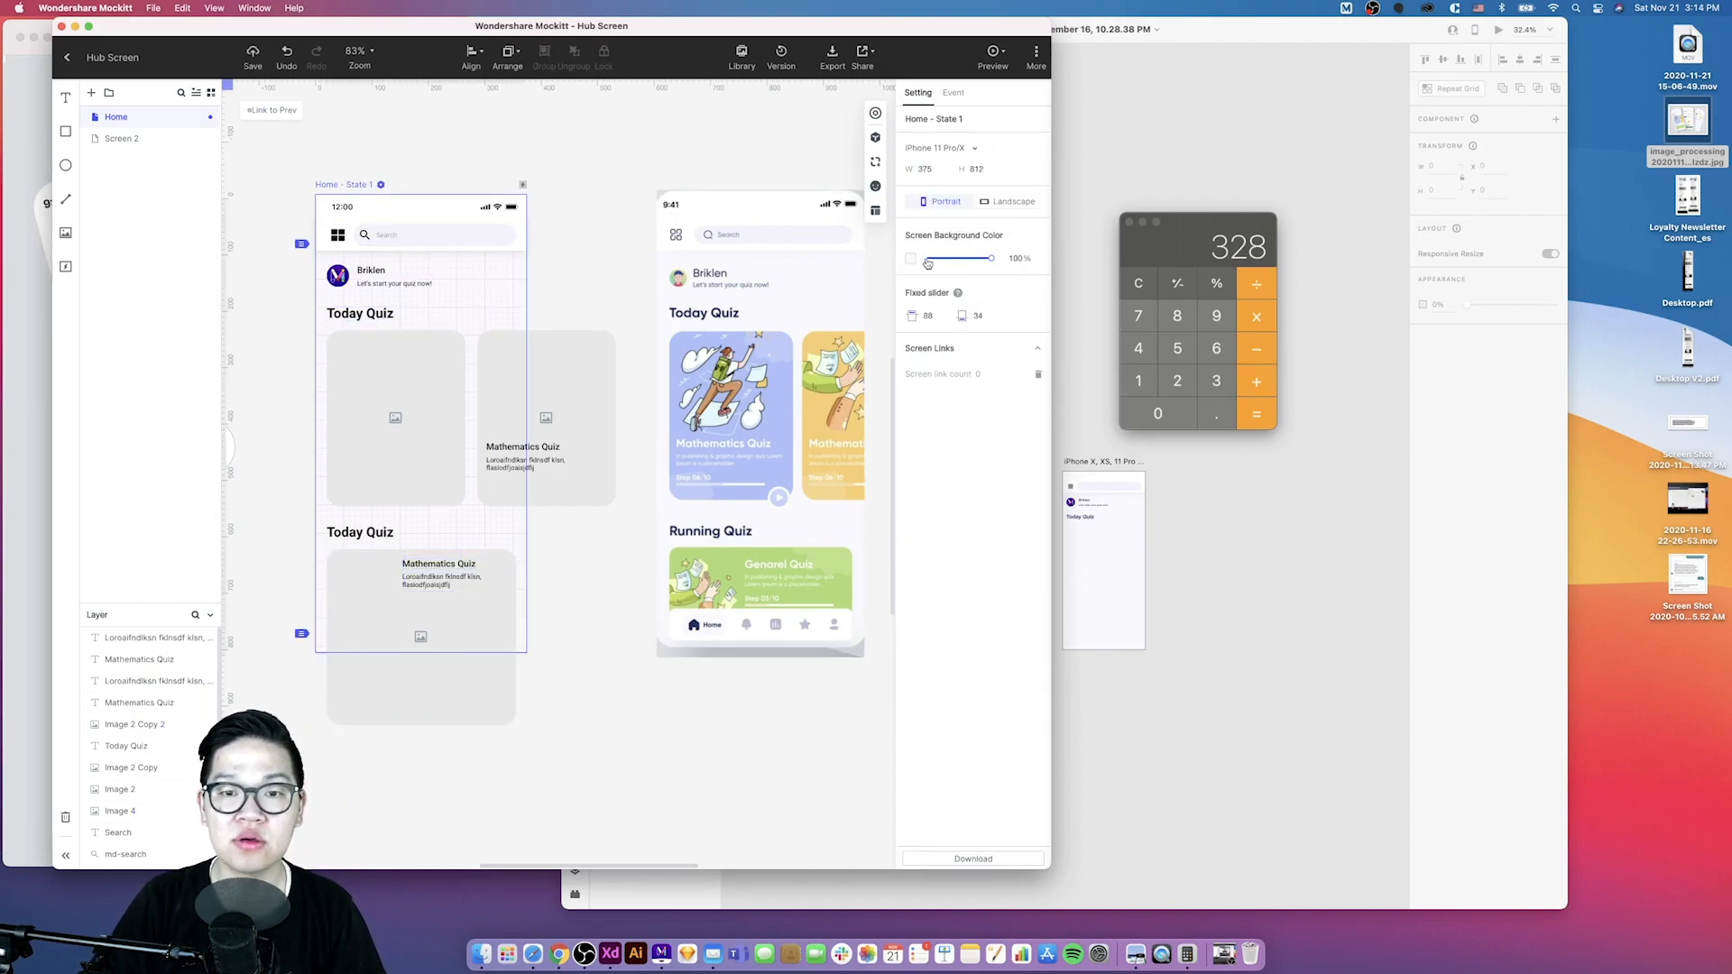
click(800, 155)
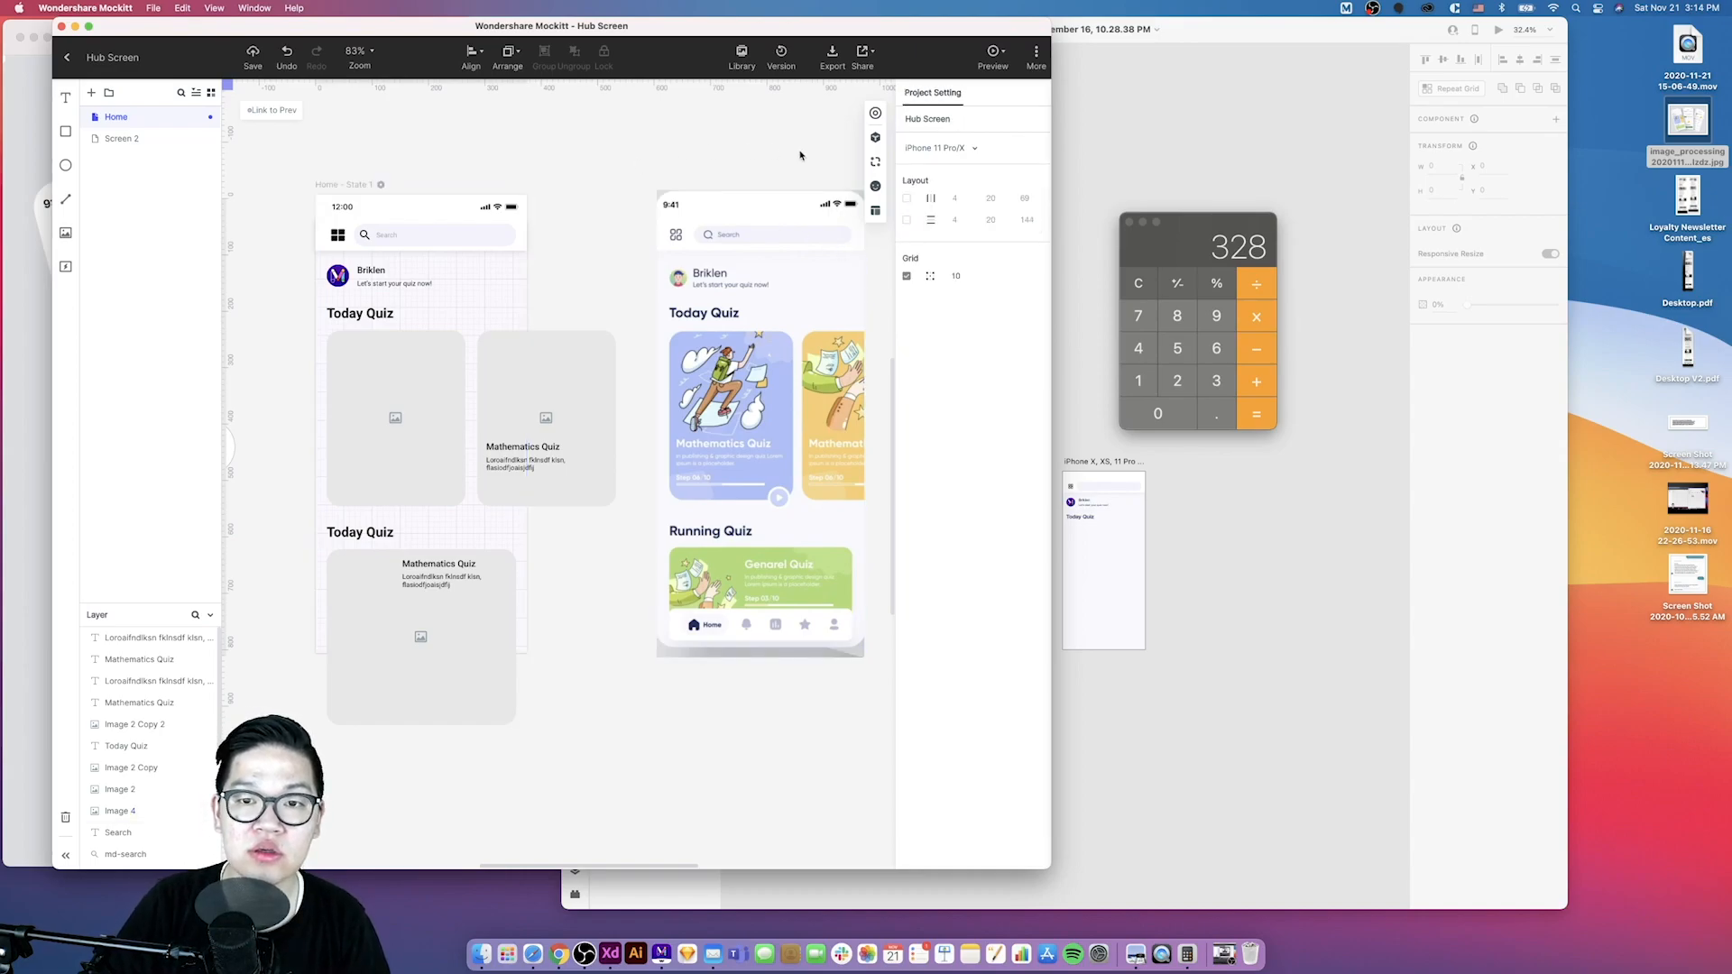
click(908, 200)
click(439, 564)
shift+click(420, 585)
drag(421, 587, 434, 570)
key(super+z)
key(super+z)
shift+click(422, 569)
key(super+z)
drag(537, 579, 503, 575)
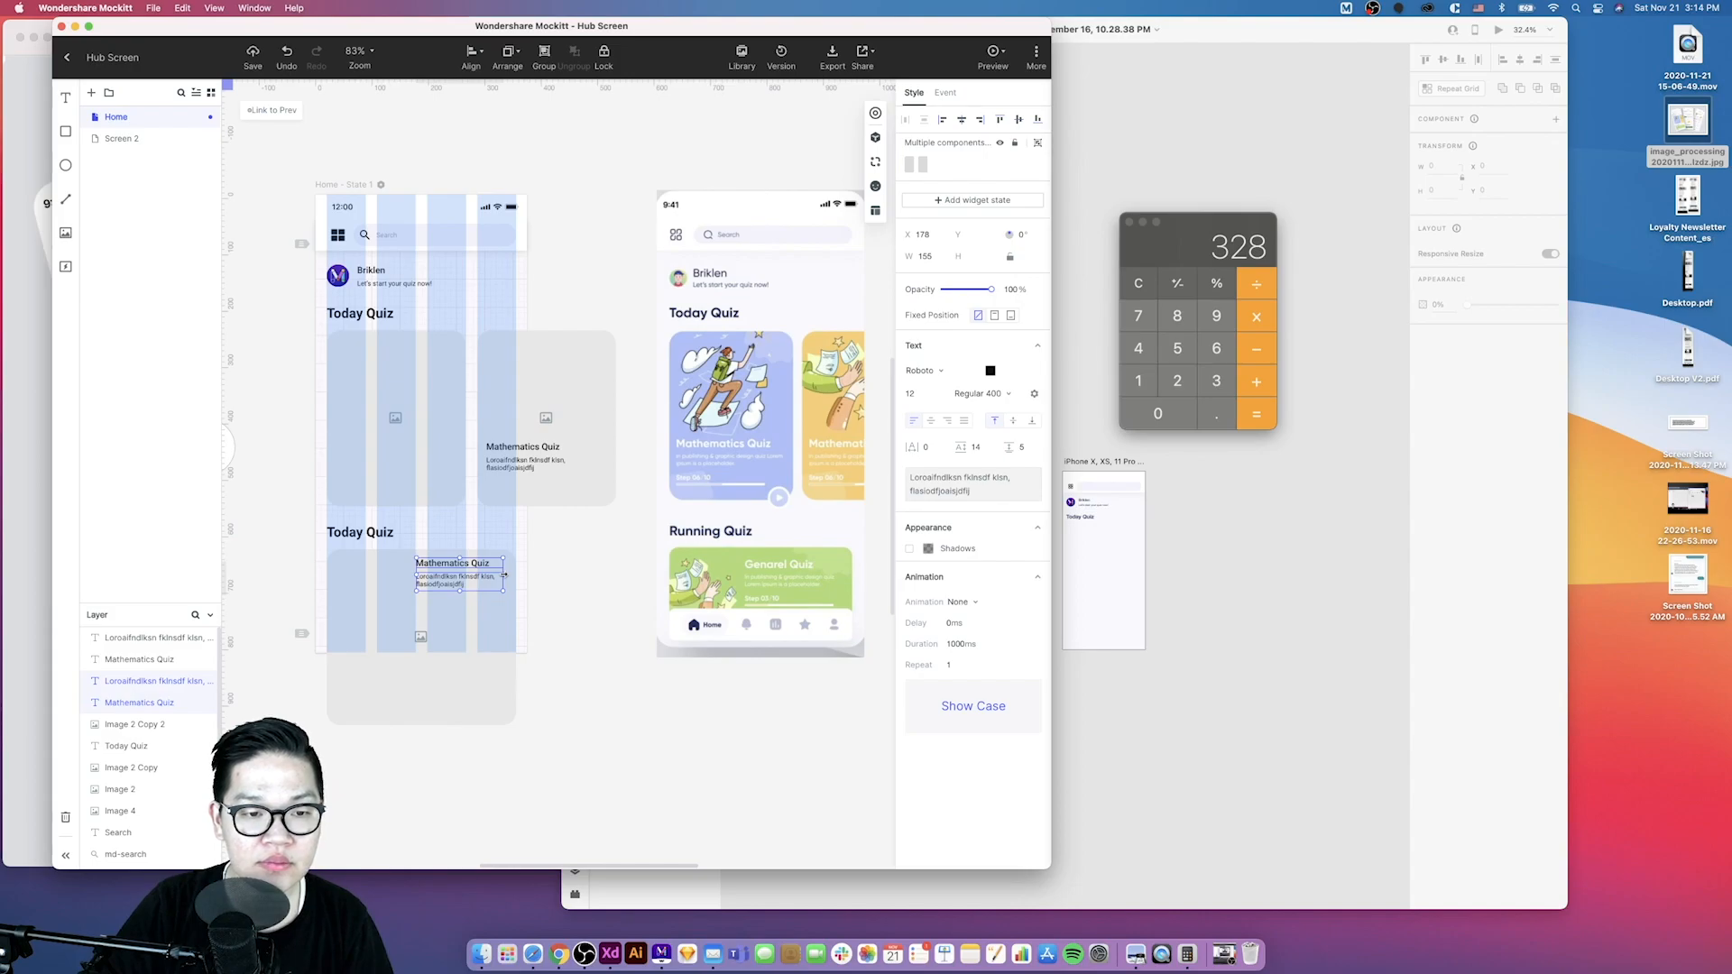
click(549, 596)
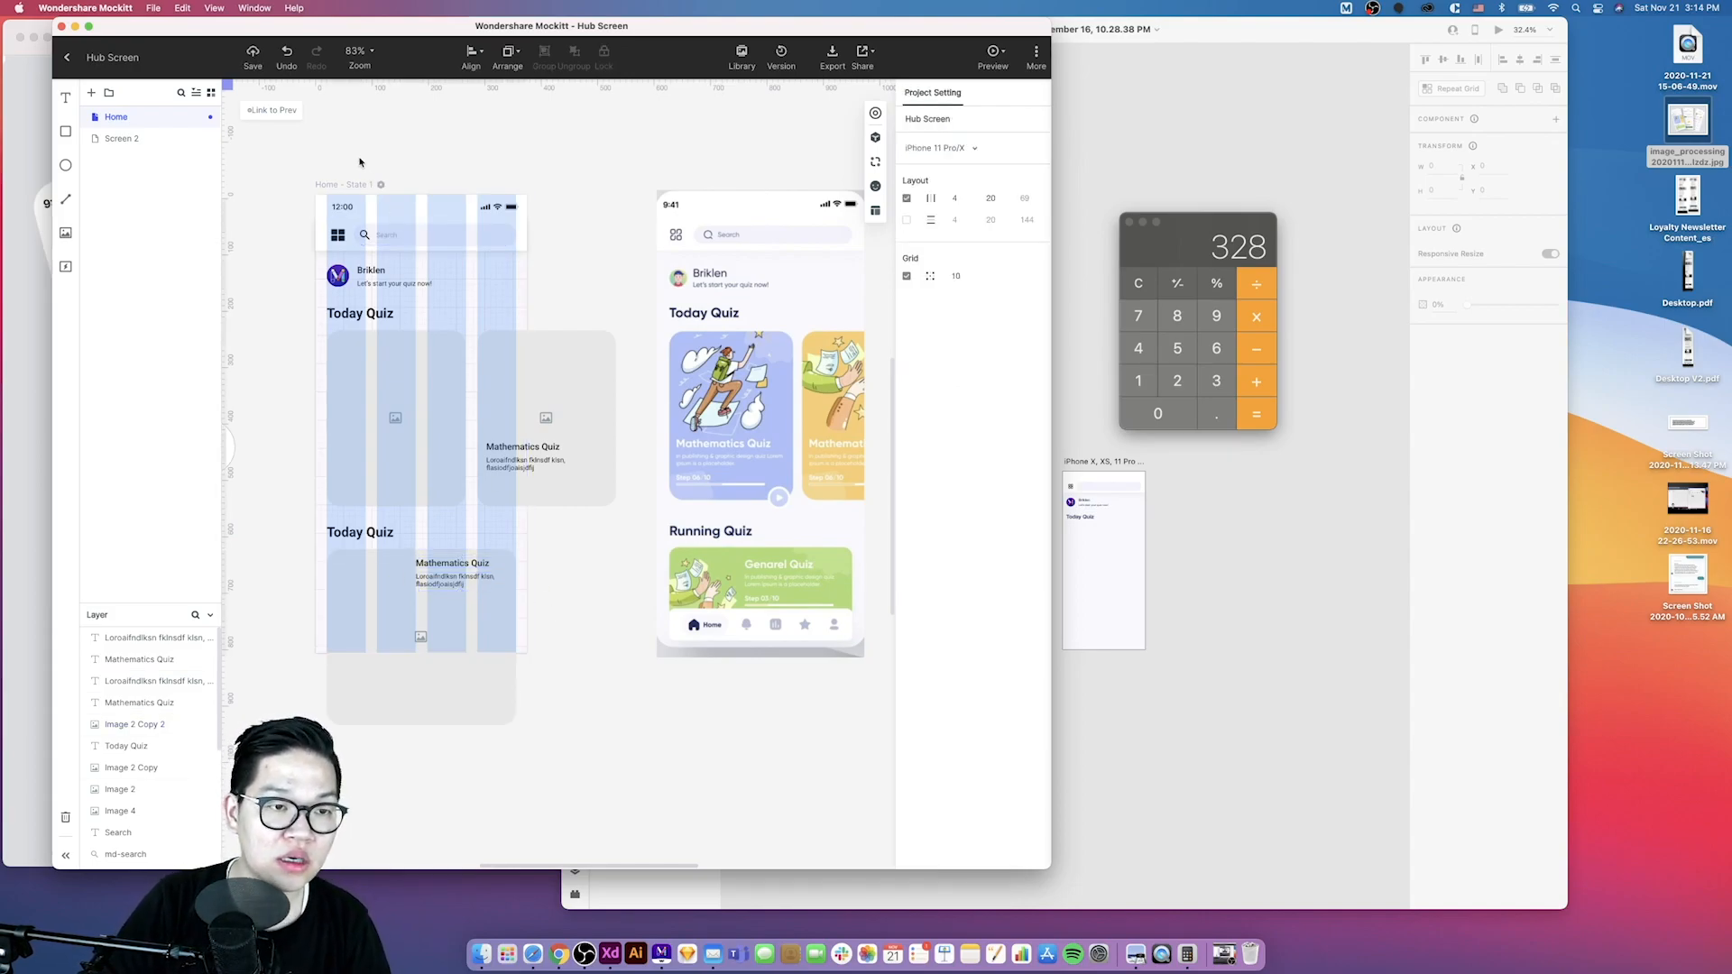
click(908, 198)
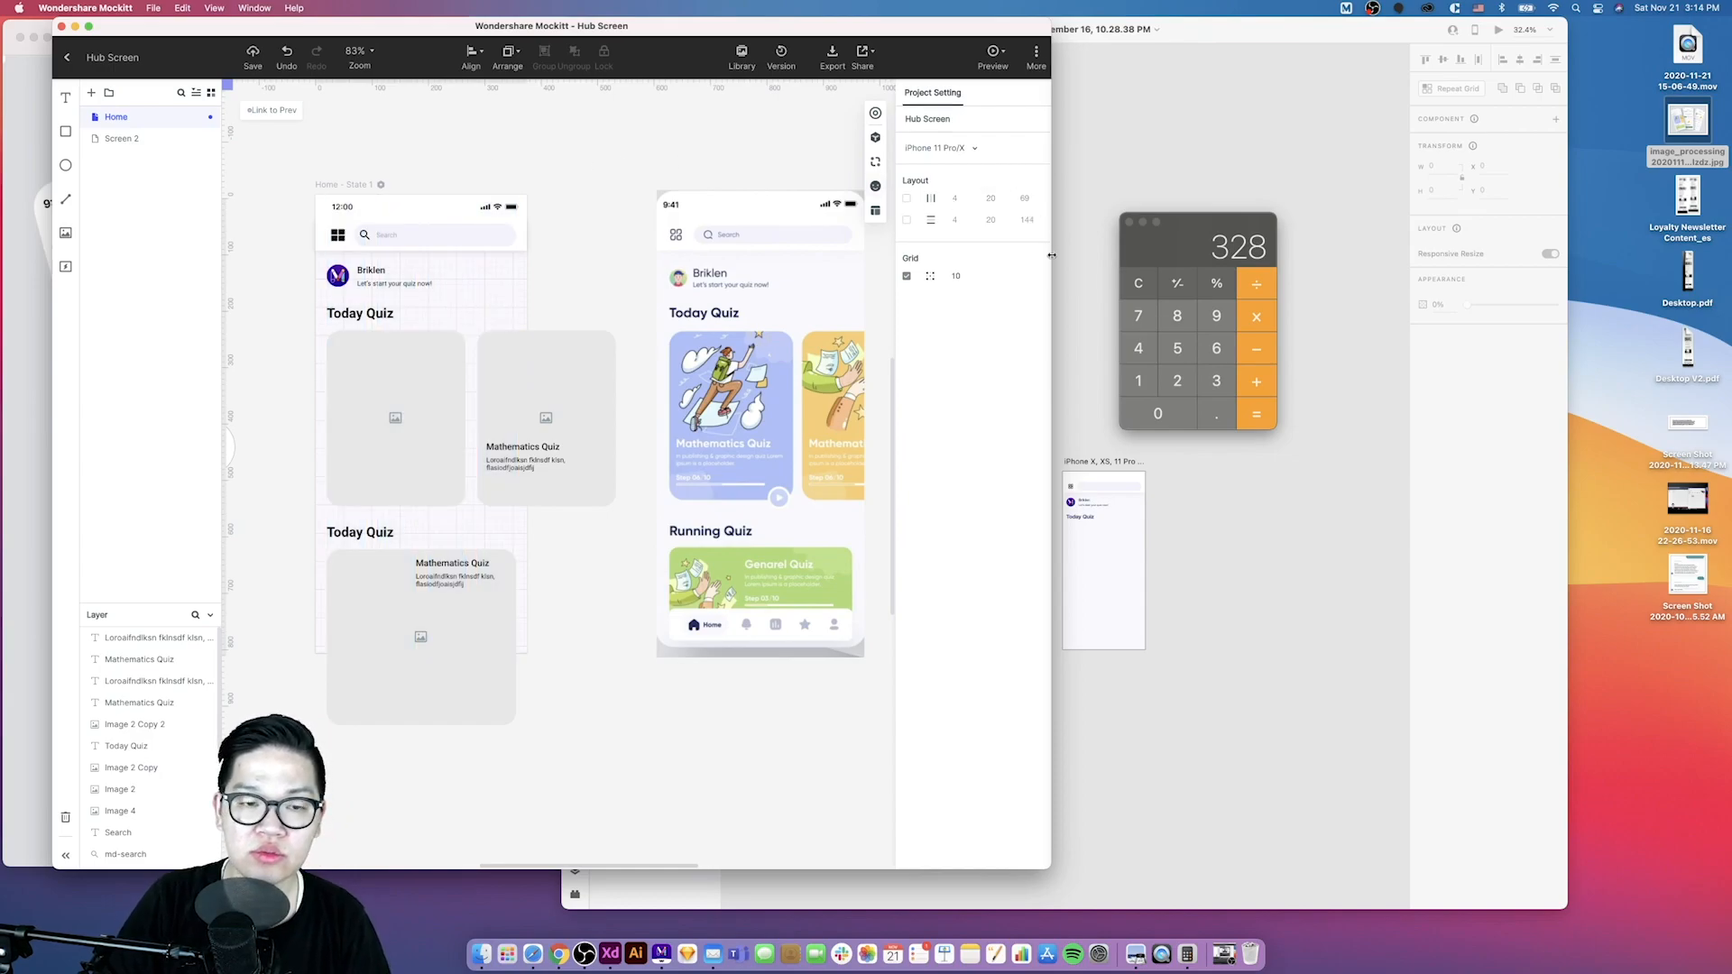
- Arrange the Mockitt and XD windows side by side and show the layout grid on the XD artboard
drag(1052, 256, 906, 255)
drag(439, 460, 288, 460)
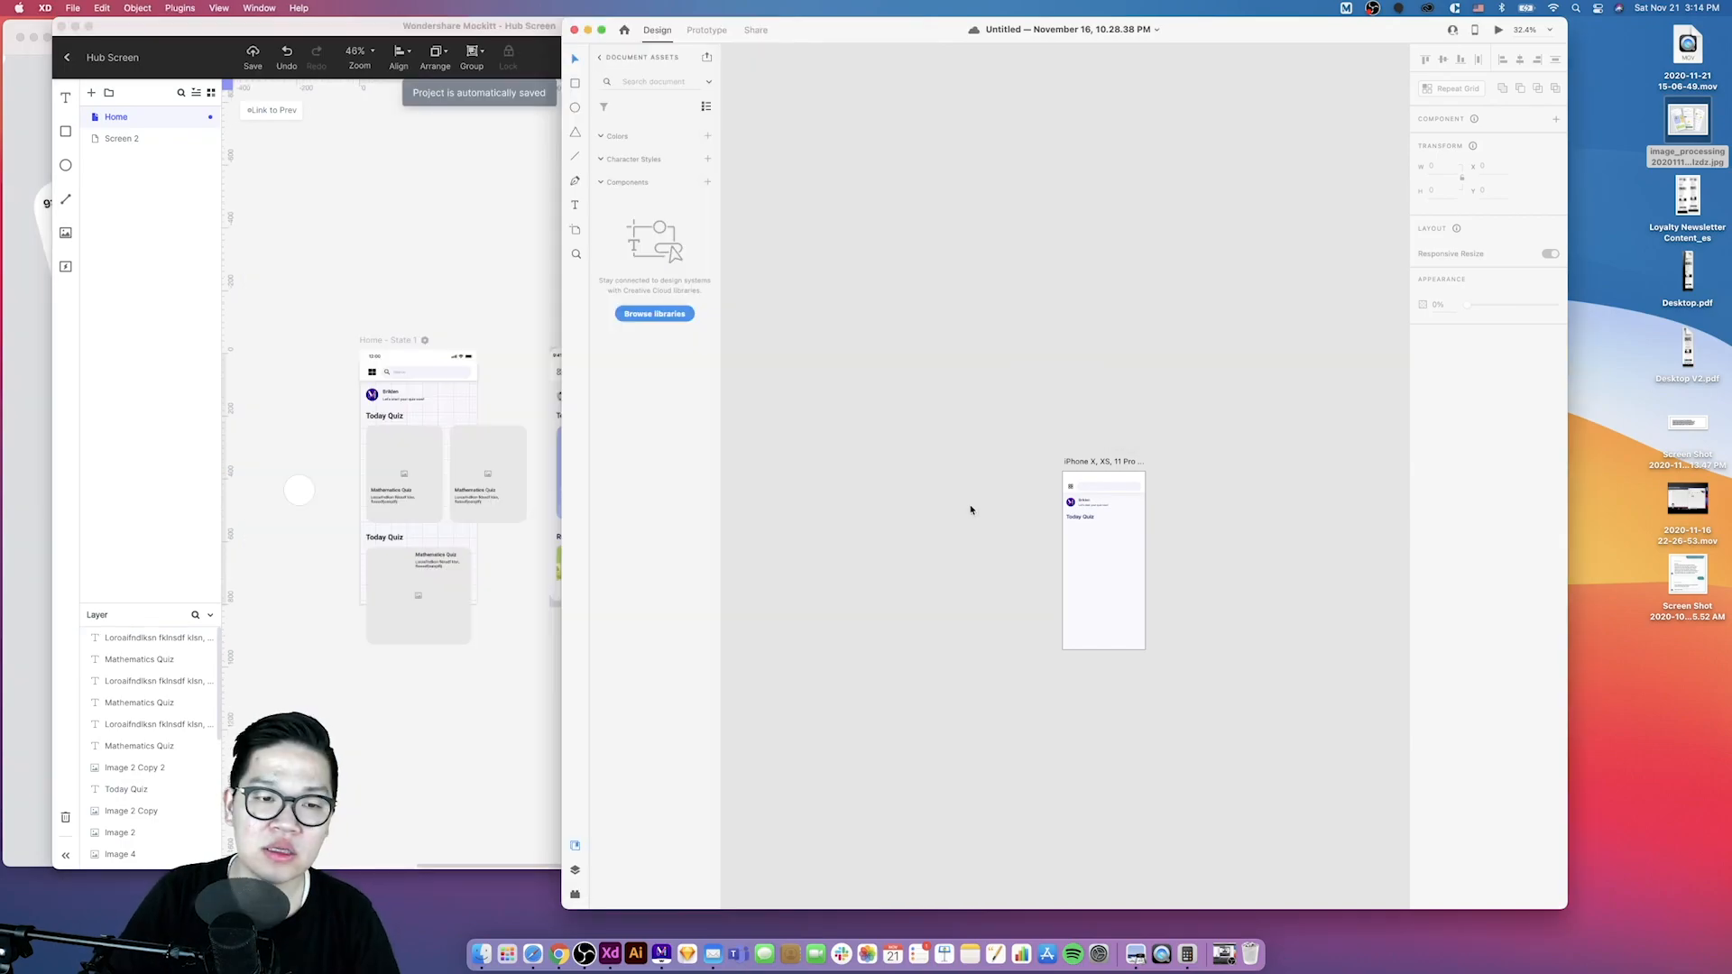
scroll(978, 587, up, 5)
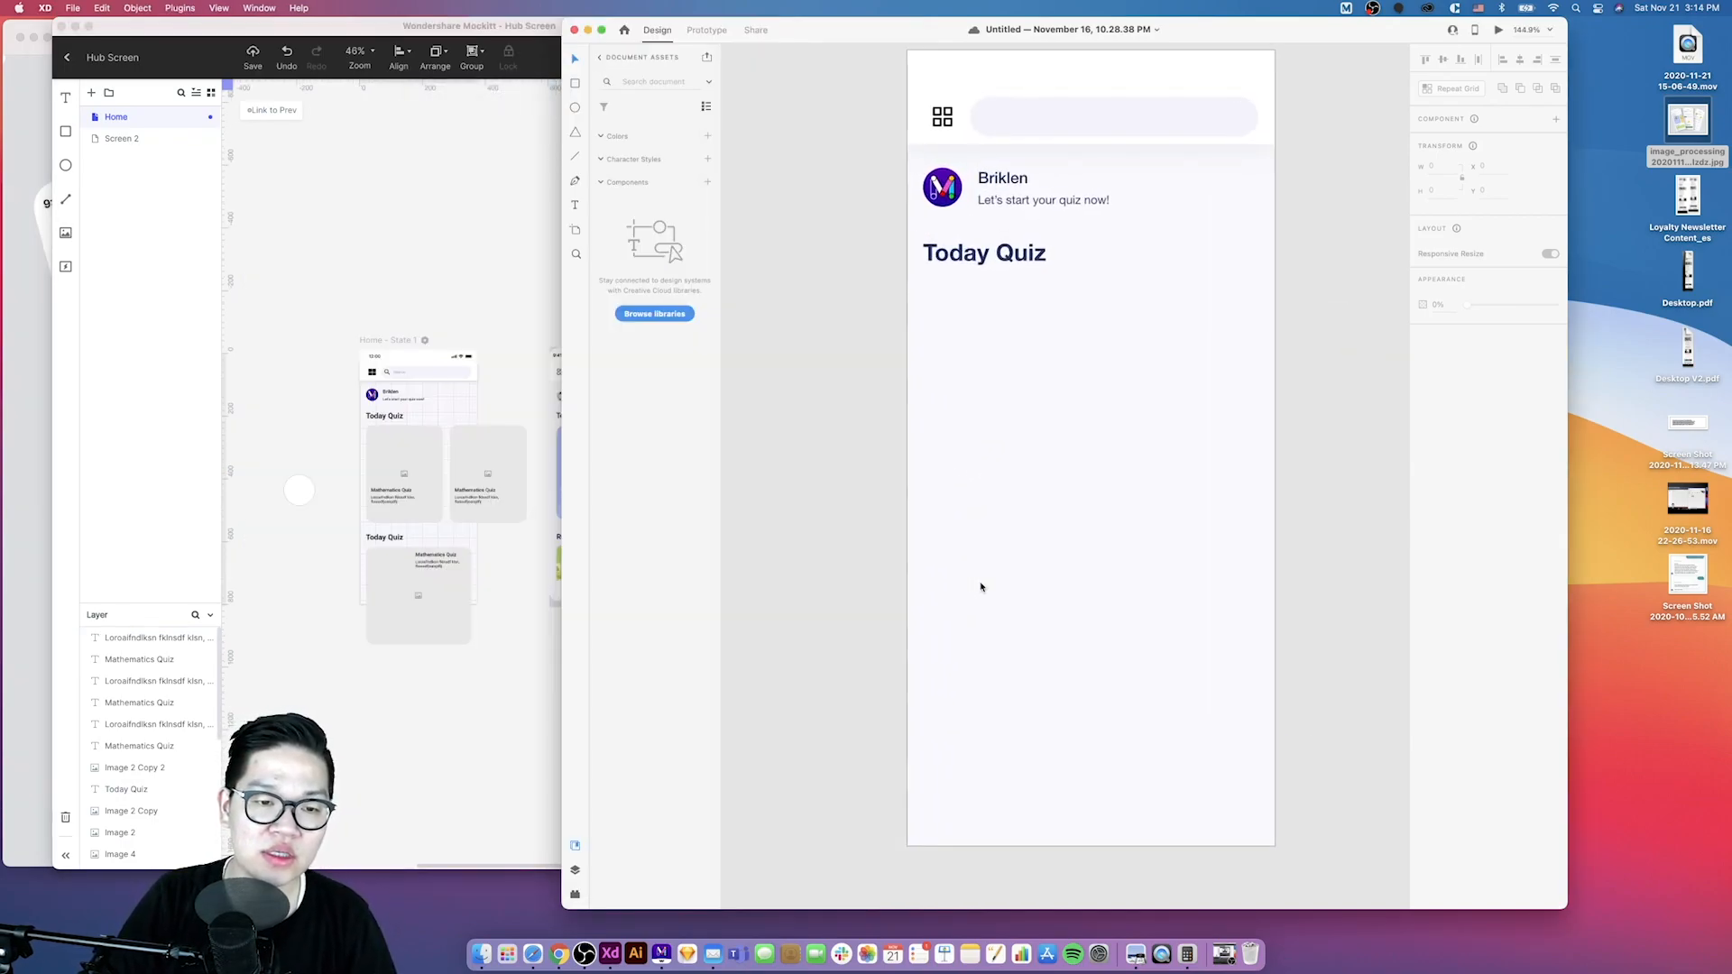
scroll(982, 587, right, 2)
click(517, 598)
scroll(514, 599, right, 2)
click(934, 518)
scroll(913, 469, down, 3)
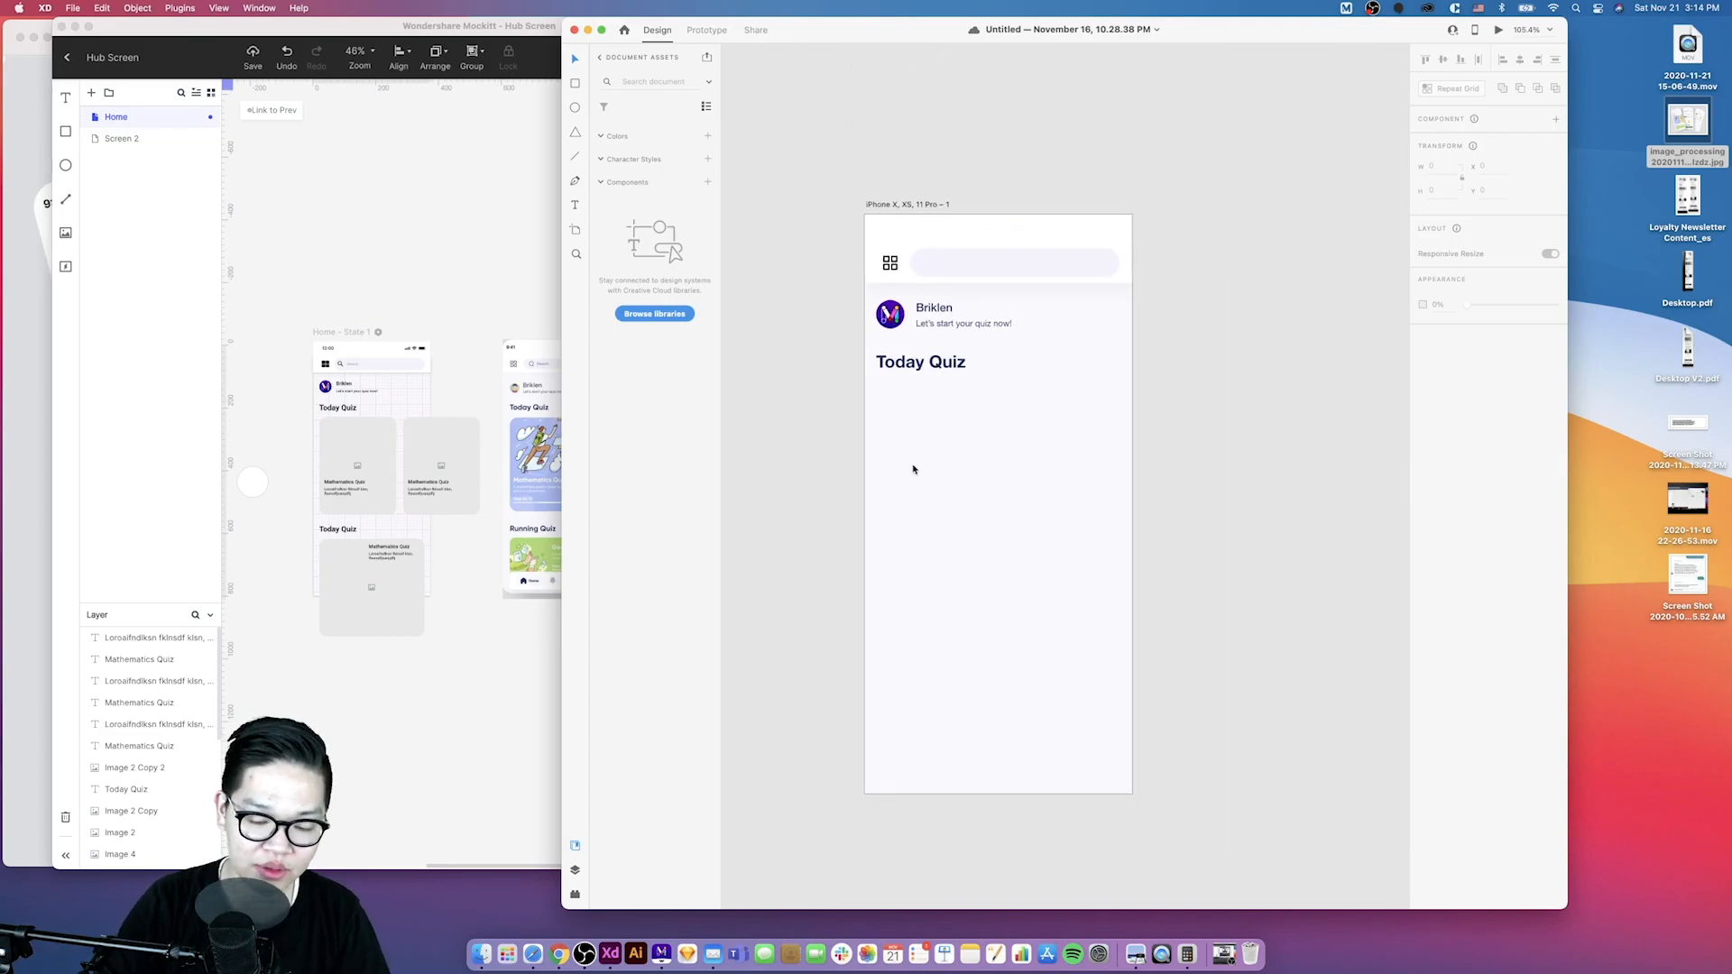
key(super+shift+apostrophe)
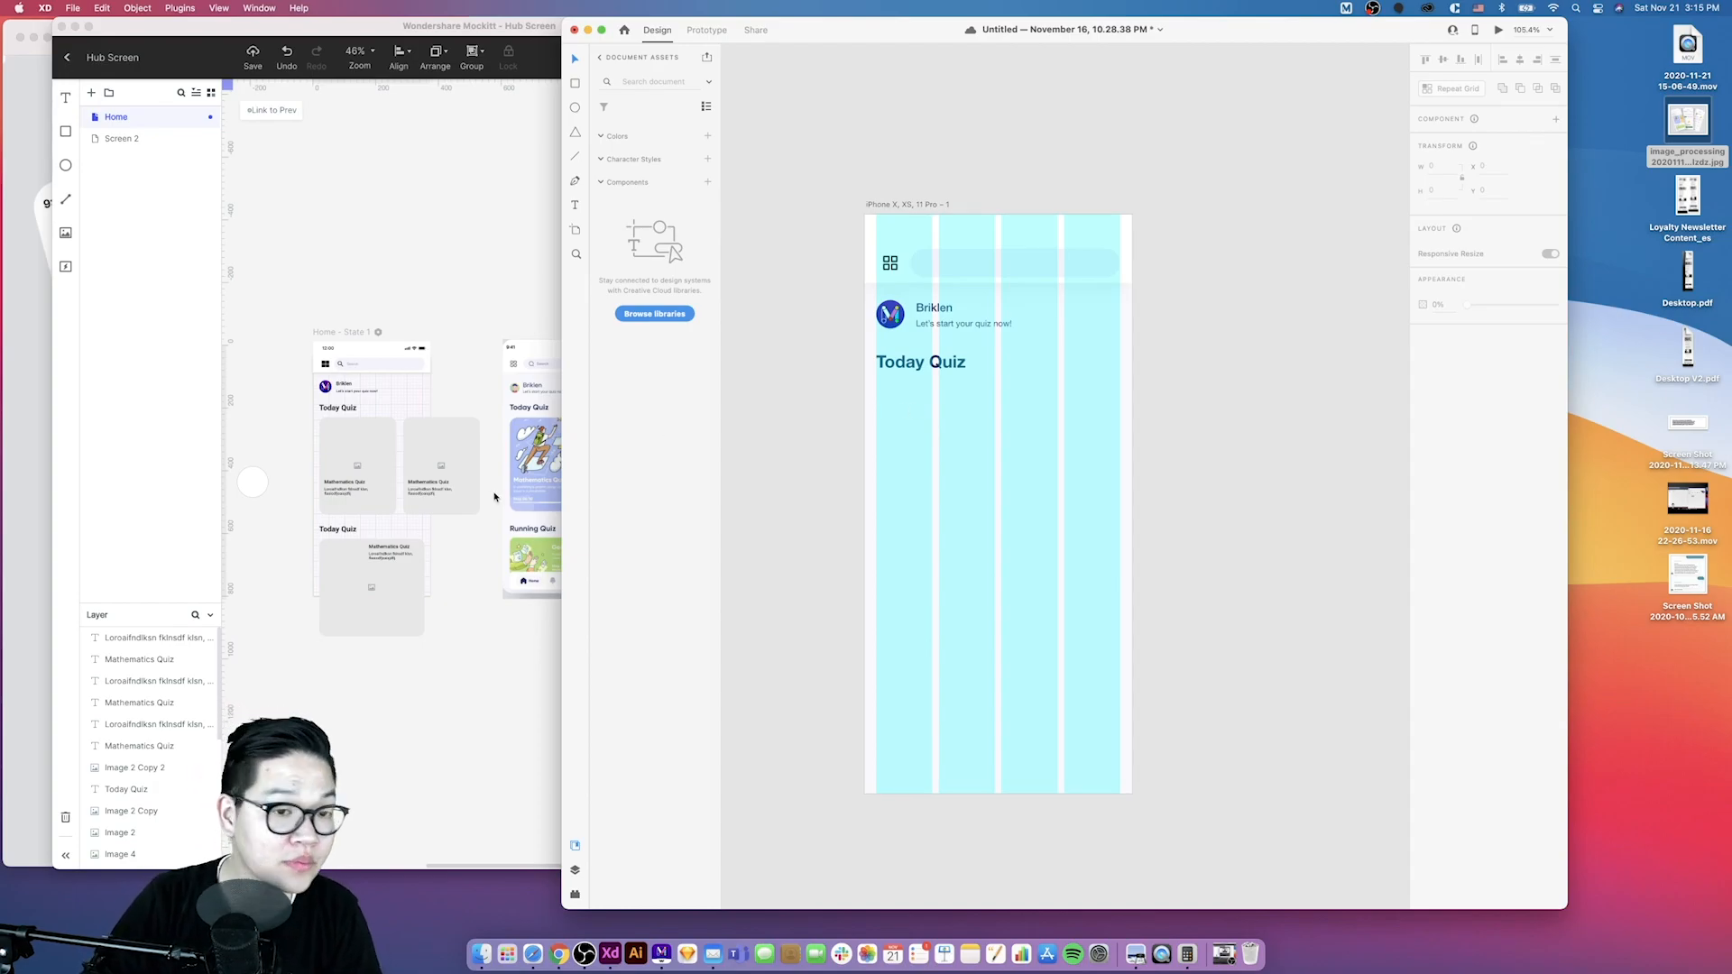
- Draw a card rectangle under the Today Quiz heading in XD and set its width to 312
scroll(494, 494, right, 4)
scroll(978, 449, left, 4)
scroll(977, 449, down, 3)
scroll(978, 448, right, 3)
click(575, 83)
mouse_move(806, 379)
mouse_down()
mouse_move(884, 498)
mouse_move(888, 481)
mouse_up()
click(319, 443)
click(319, 443)
key(super+Tab)
click(492, 399)
click(975, 380)
click(1435, 190)
text(312)
click(923, 398)
key(v)
click(865, 433)
click(321, 507)
click(1102, 452)
scroll(1075, 406, down, 5)
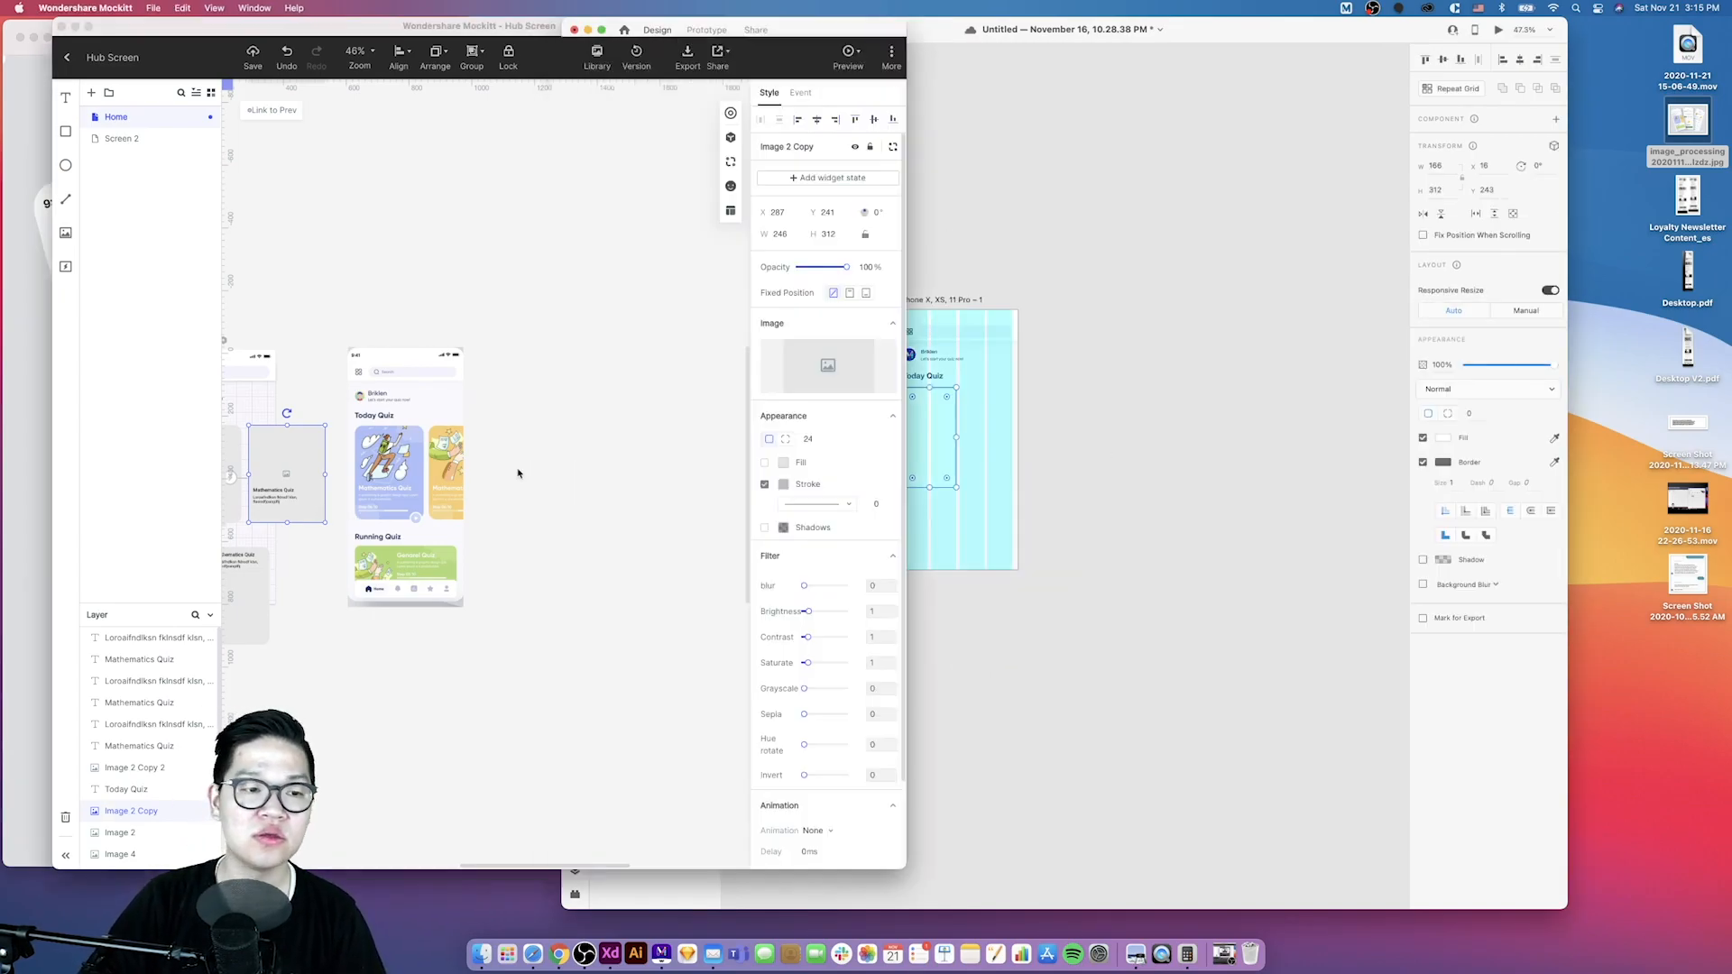
- Duplicate the card rectangle to the right of the first one on the XD artboard
click(518, 474)
scroll(518, 473, left, 5)
click(464, 444)
click(910, 457)
scroll(985, 439, up, 5)
drag(956, 437, 1097, 441)
scroll(986, 440, down, 1)
scroll(1006, 420, up, 5)
scroll(959, 417, down, 5)
click(855, 228)
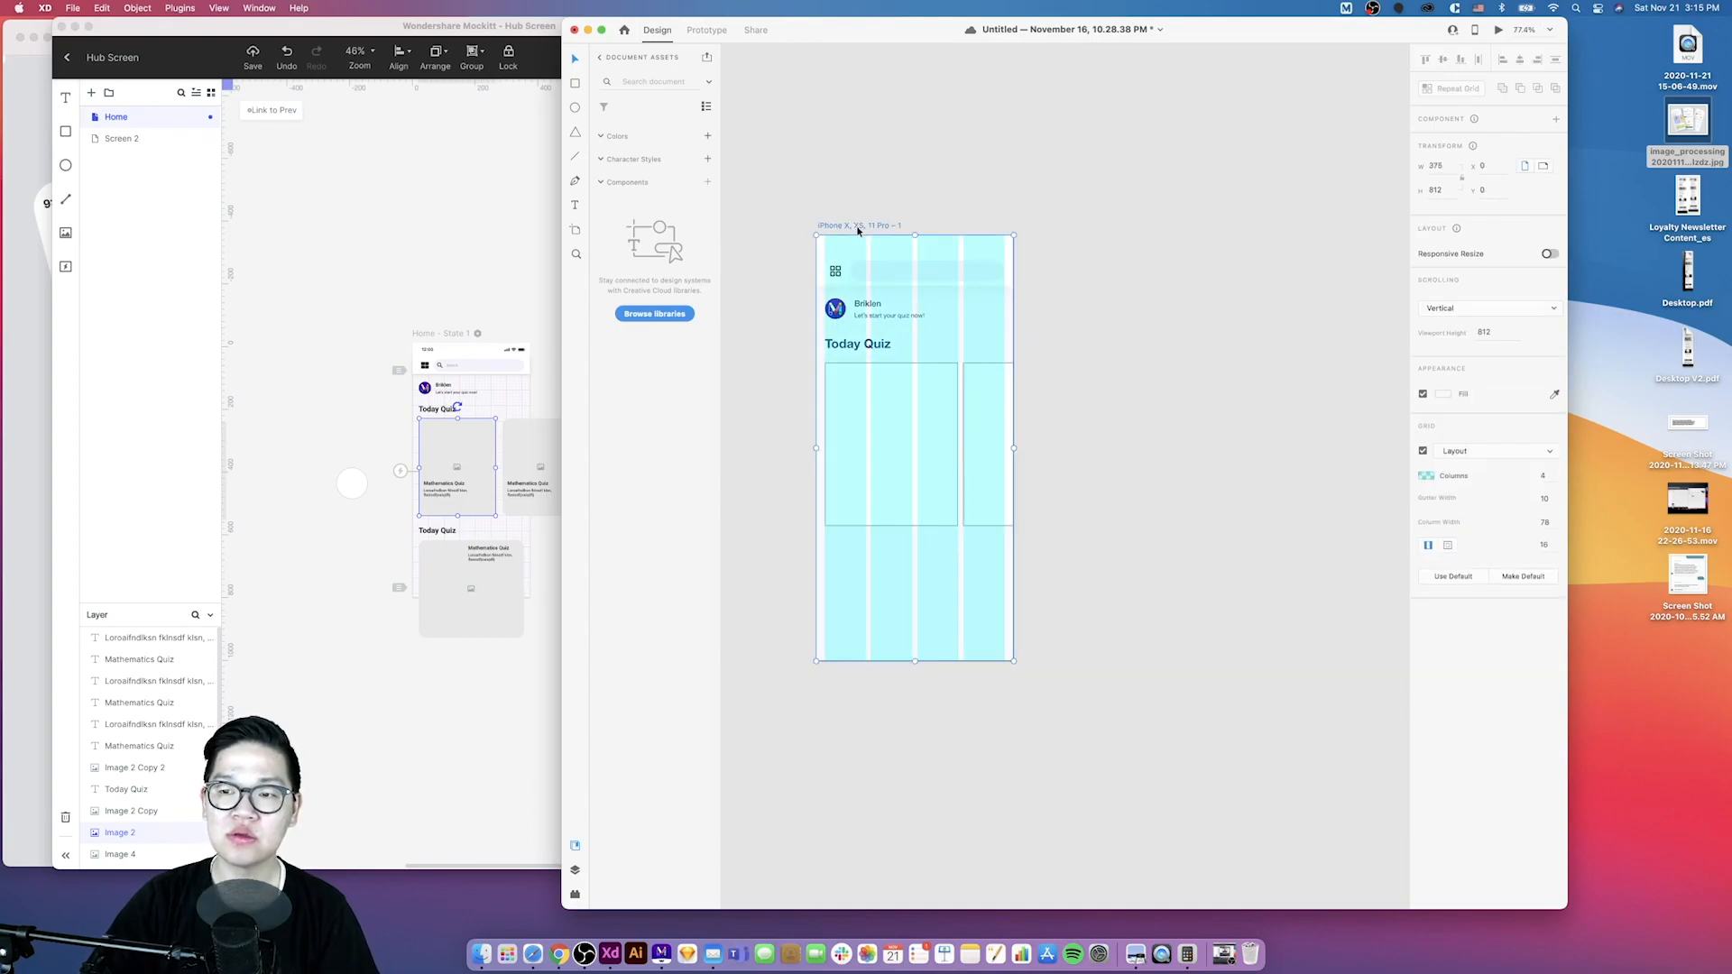
- Set the artboard layout grid's gutter width to 16
click(1544, 498)
text(16)
key(Return)
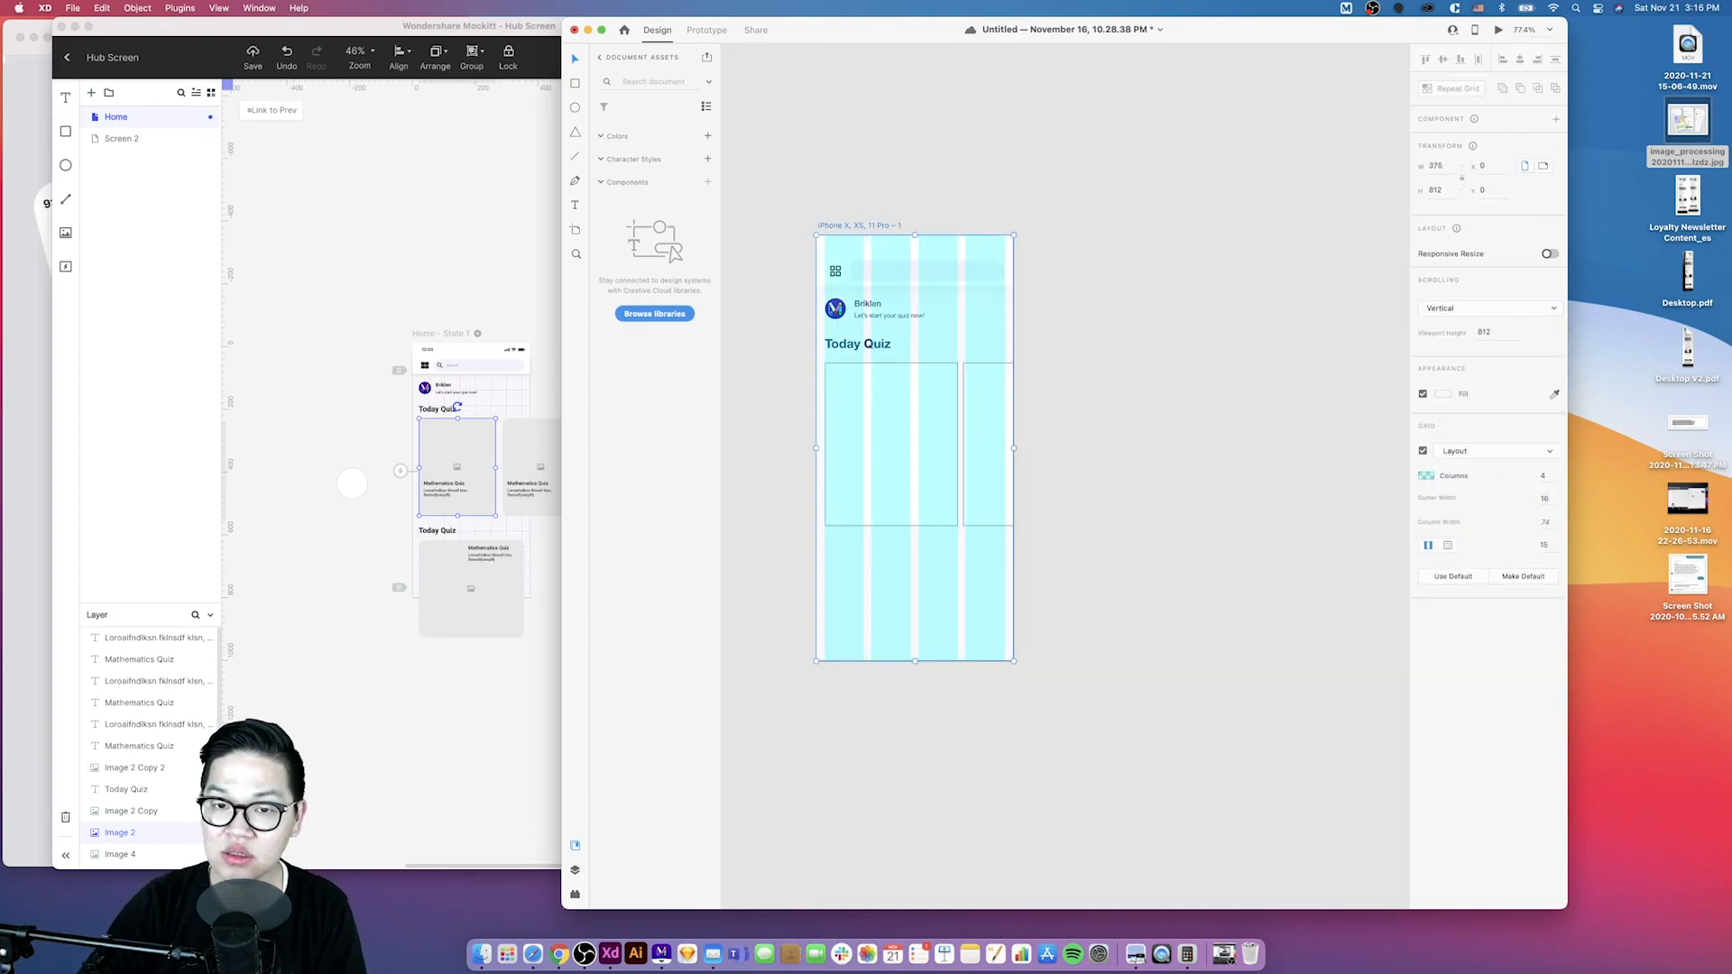
- Round the first card rectangle's corners to 24 in XD
key(Tab)
click(1134, 448)
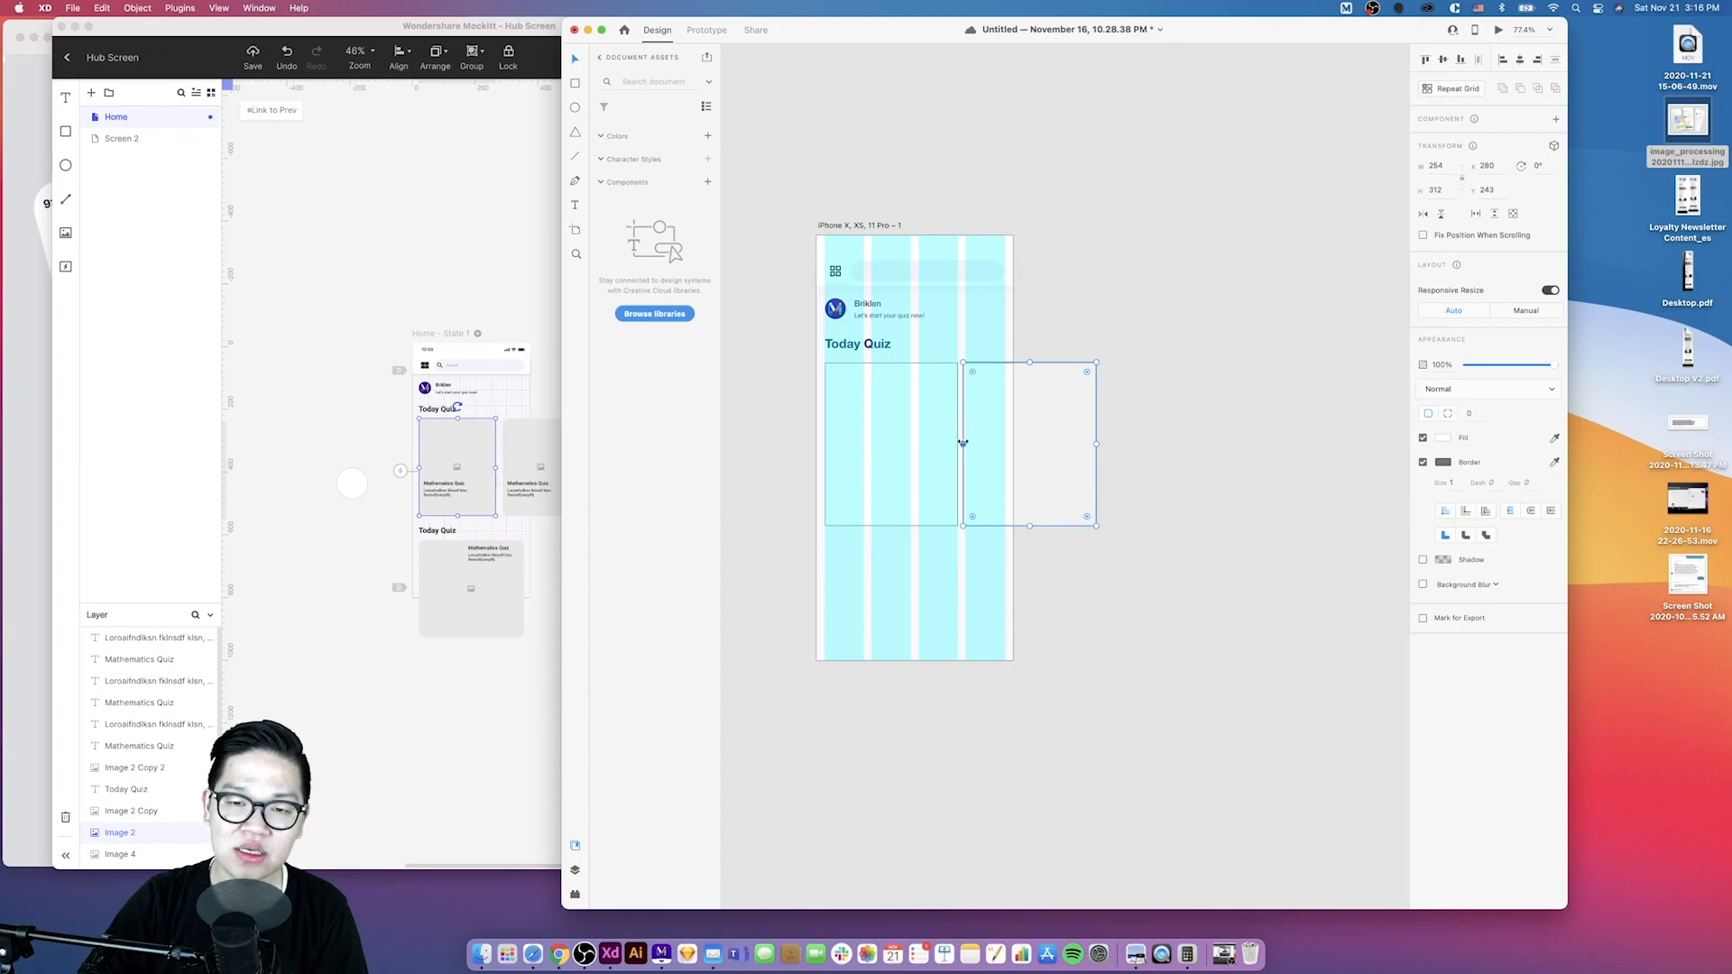
scroll(1016, 492, up, 6)
click(1014, 474)
scroll(993, 457, down, 3)
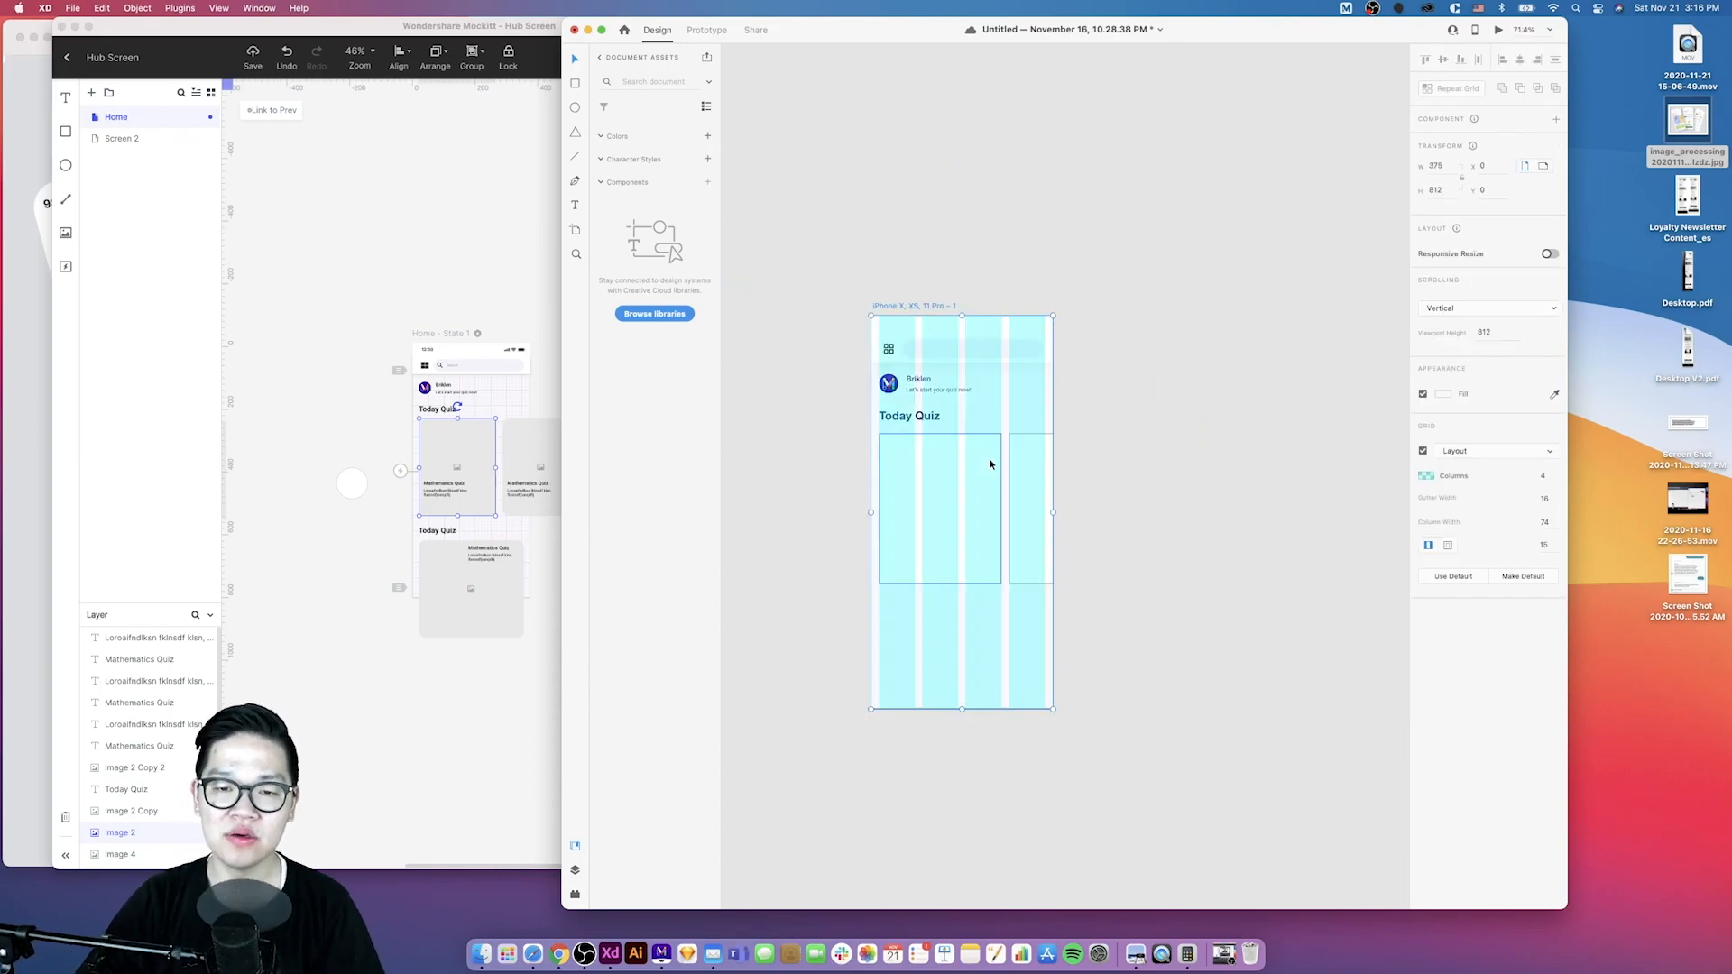
click(1134, 482)
drag(1134, 481, 1064, 505)
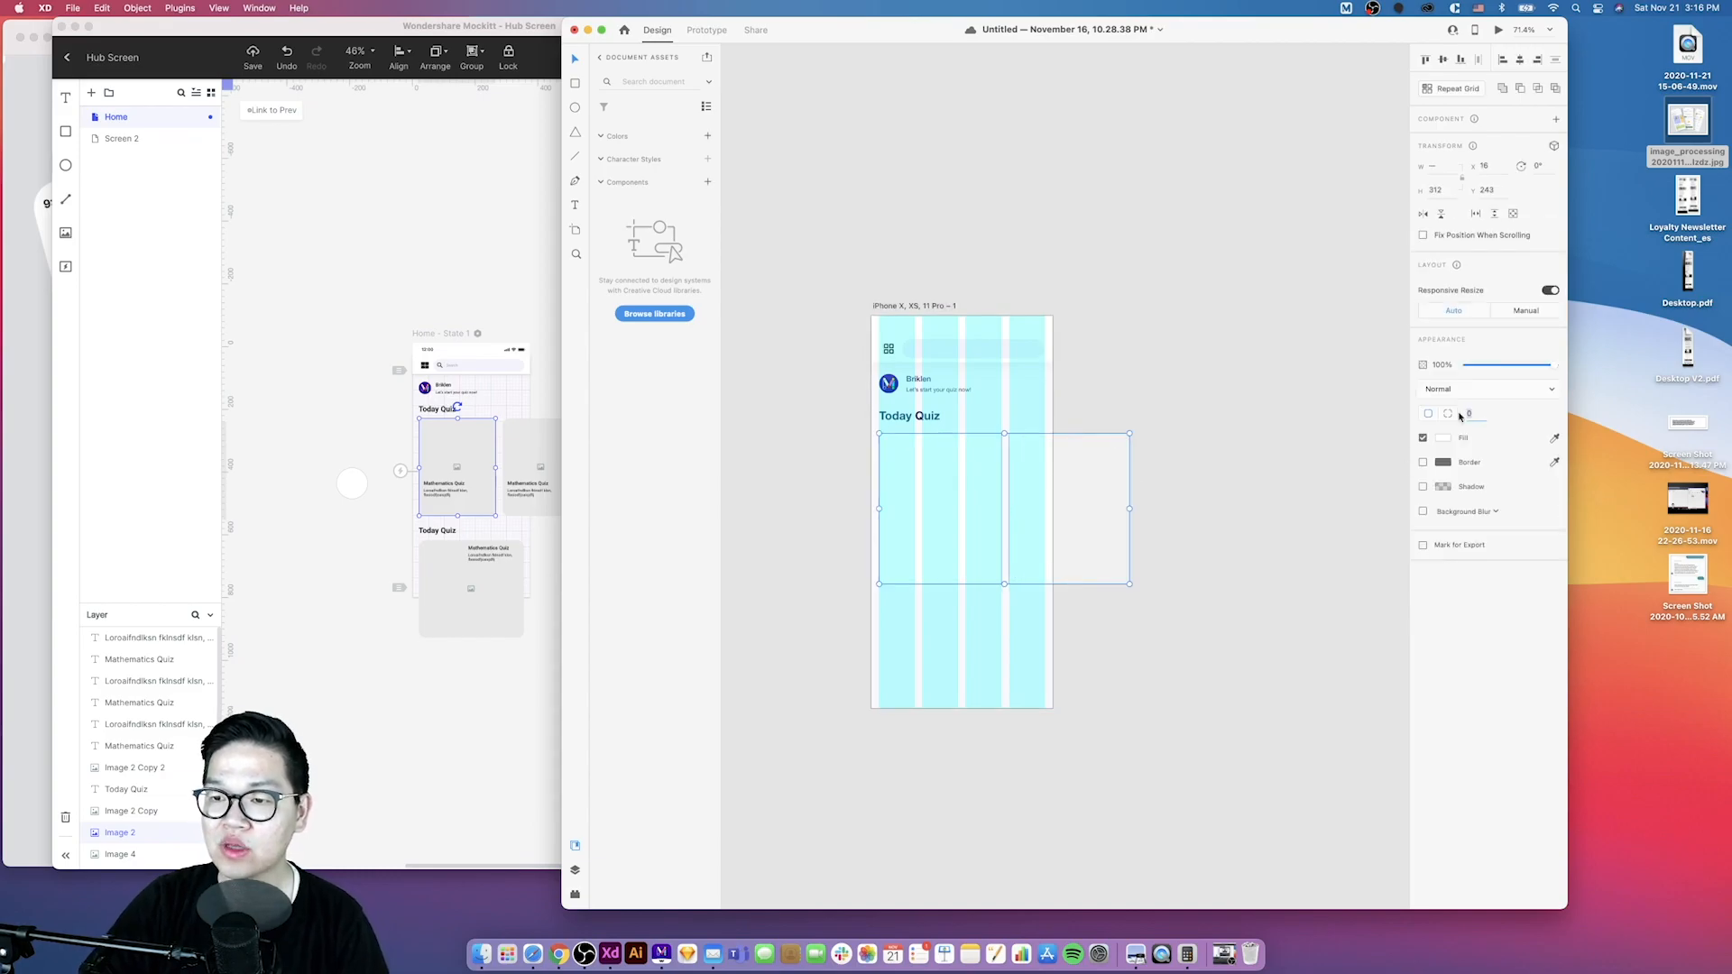
click(912, 455)
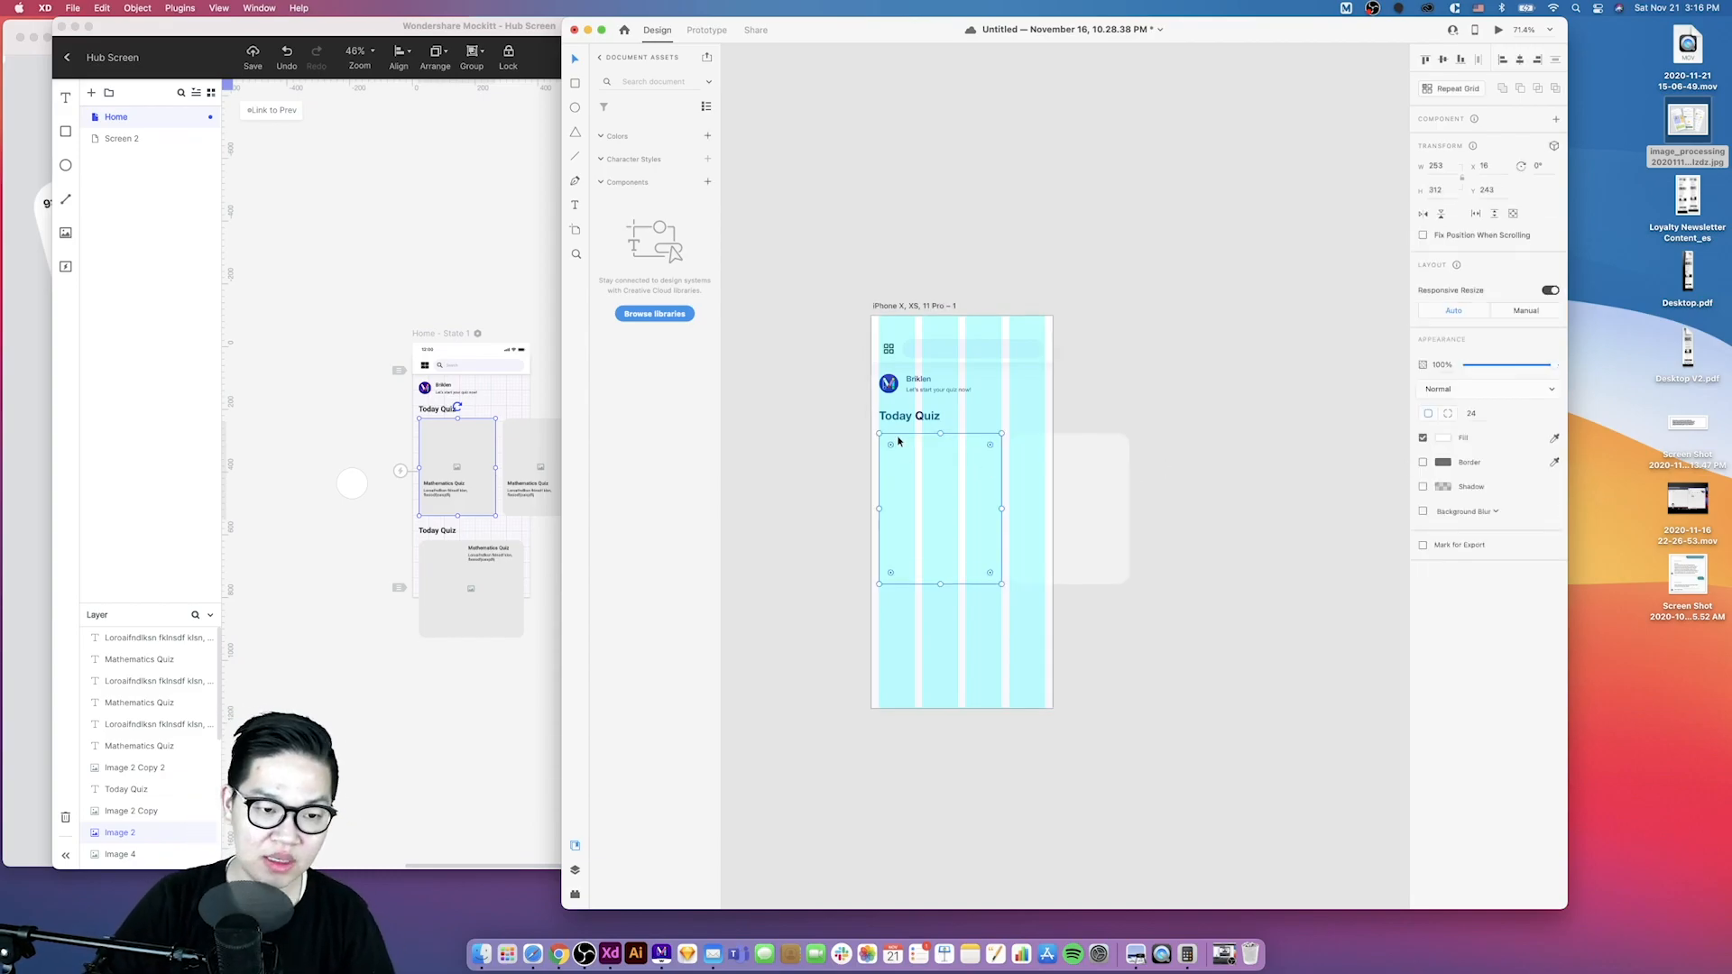
- Copy the Today Quiz heading and cards into the XD artboard below the first card and nudge them upward
key(super+Tab)
key(super+Tab)
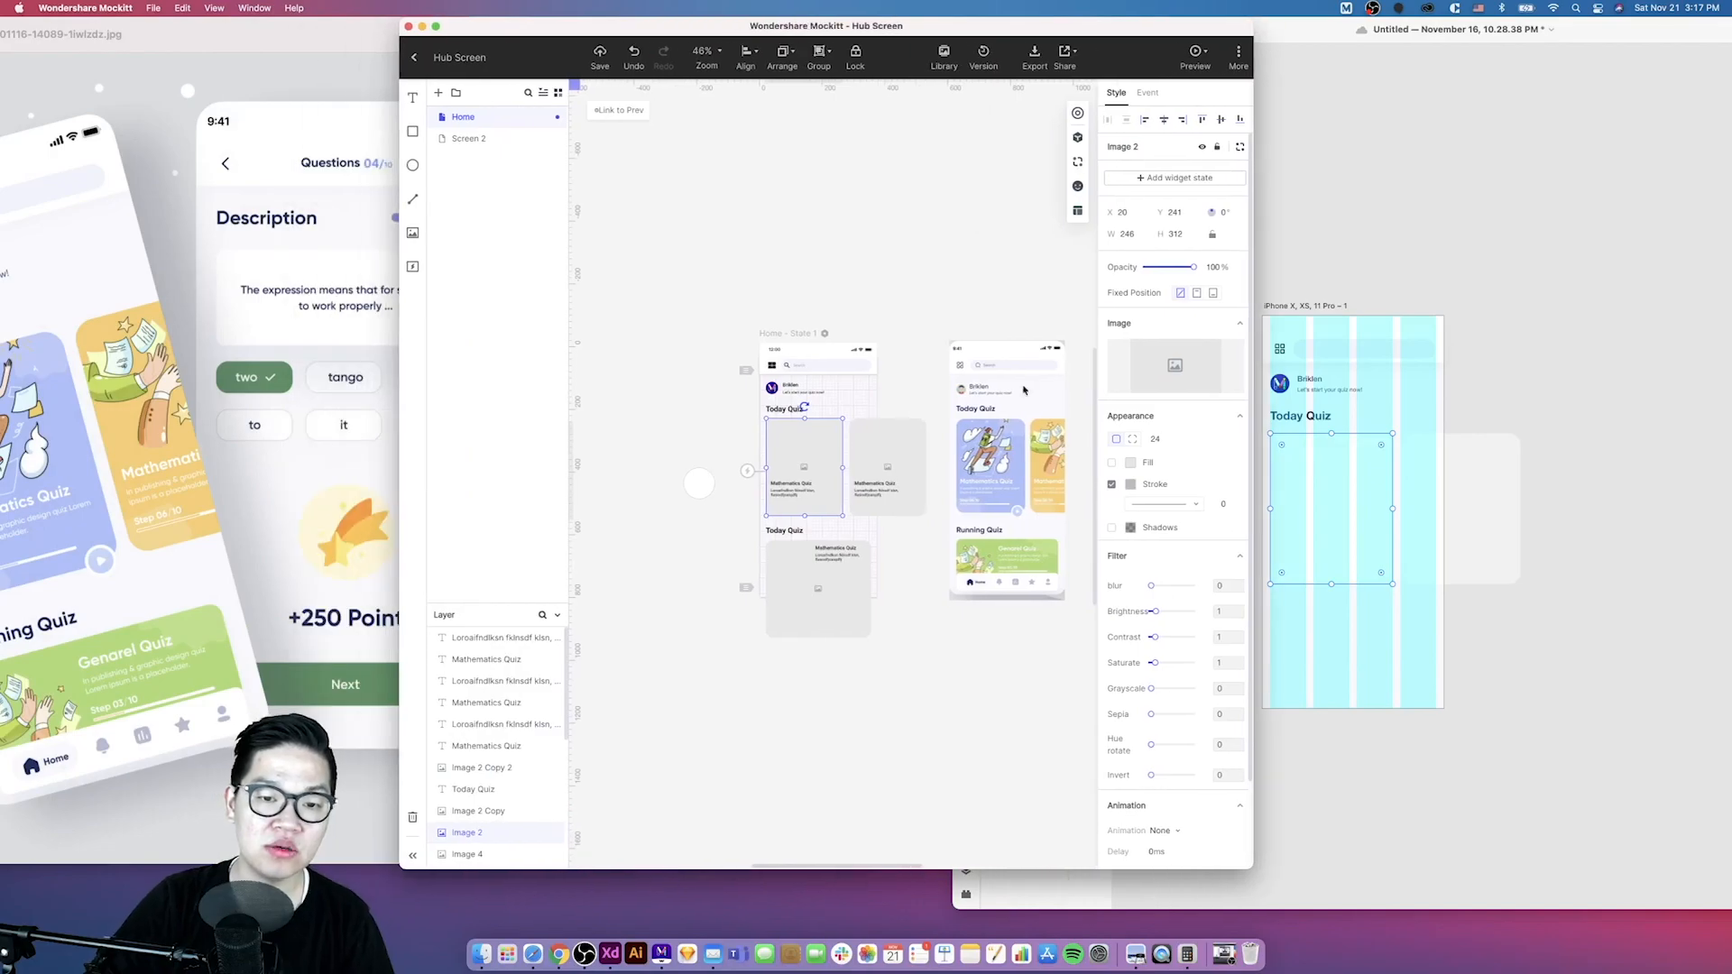
key(super+c)
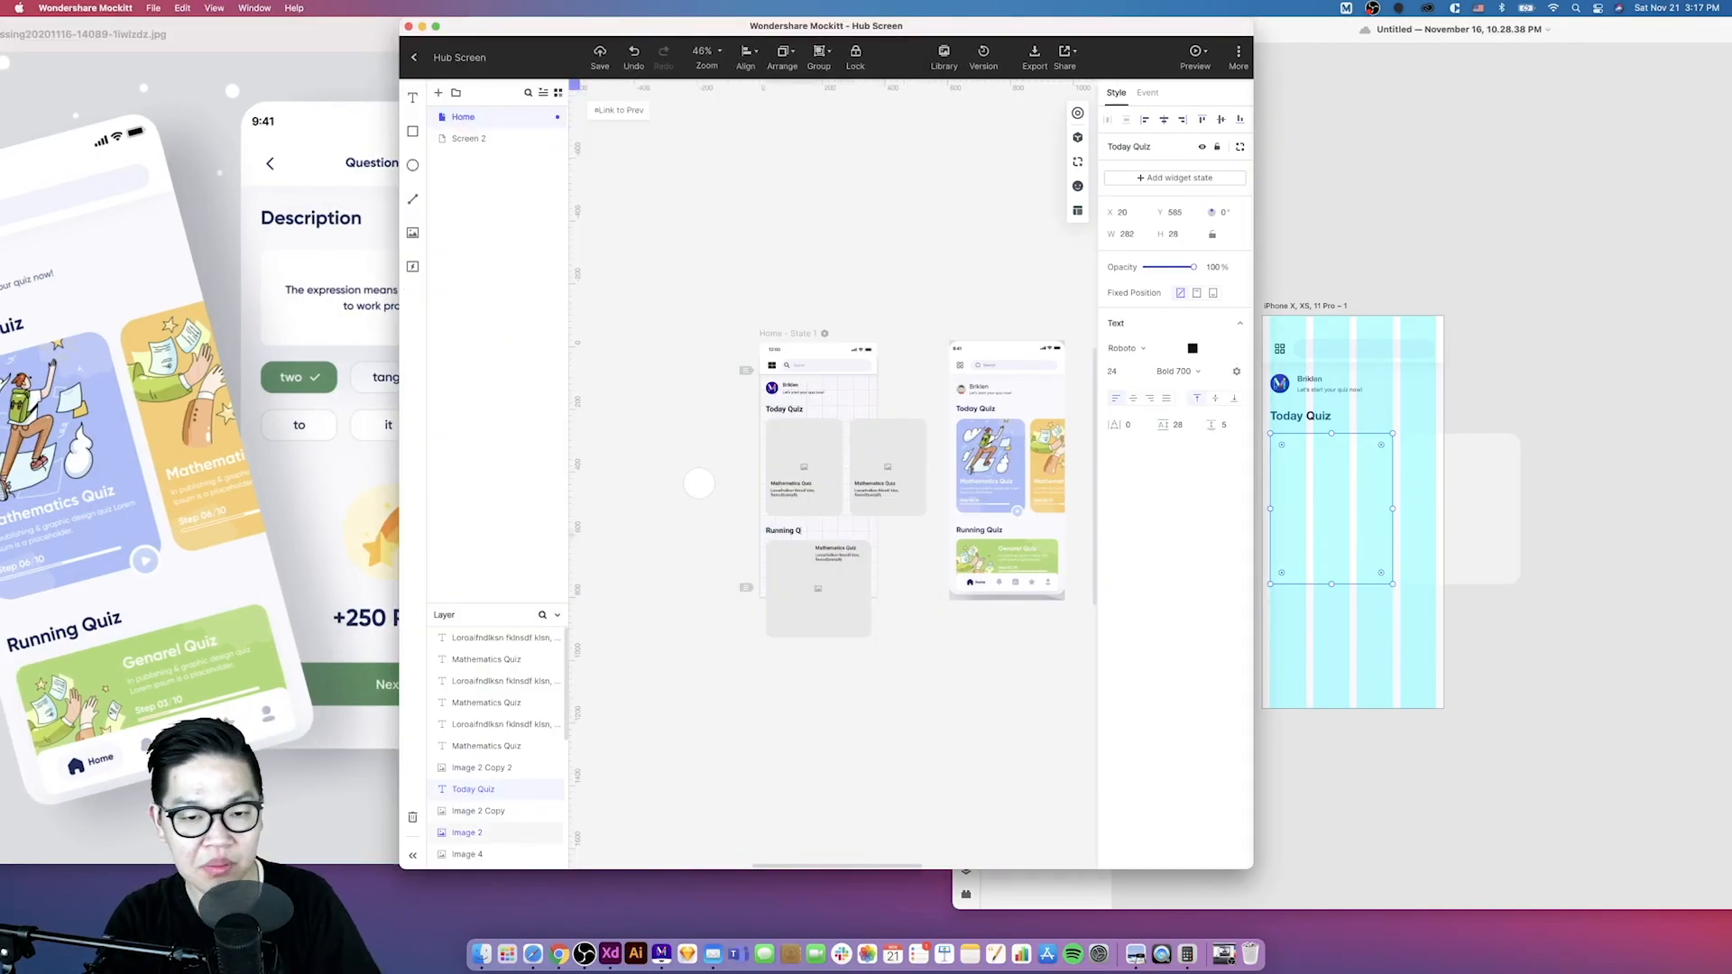
click(1531, 436)
key(super+v)
key(super+Tab)
drag(1237, 613, 1237, 617)
click(809, 533)
key(super+Tab)
key(shift+Up)
key(Up)
key(Up)
key(Up)
key(Up)
key(Up)
key(Up)
key(Up)
key(Up)
key(Up)
key(Up)
key(Up)
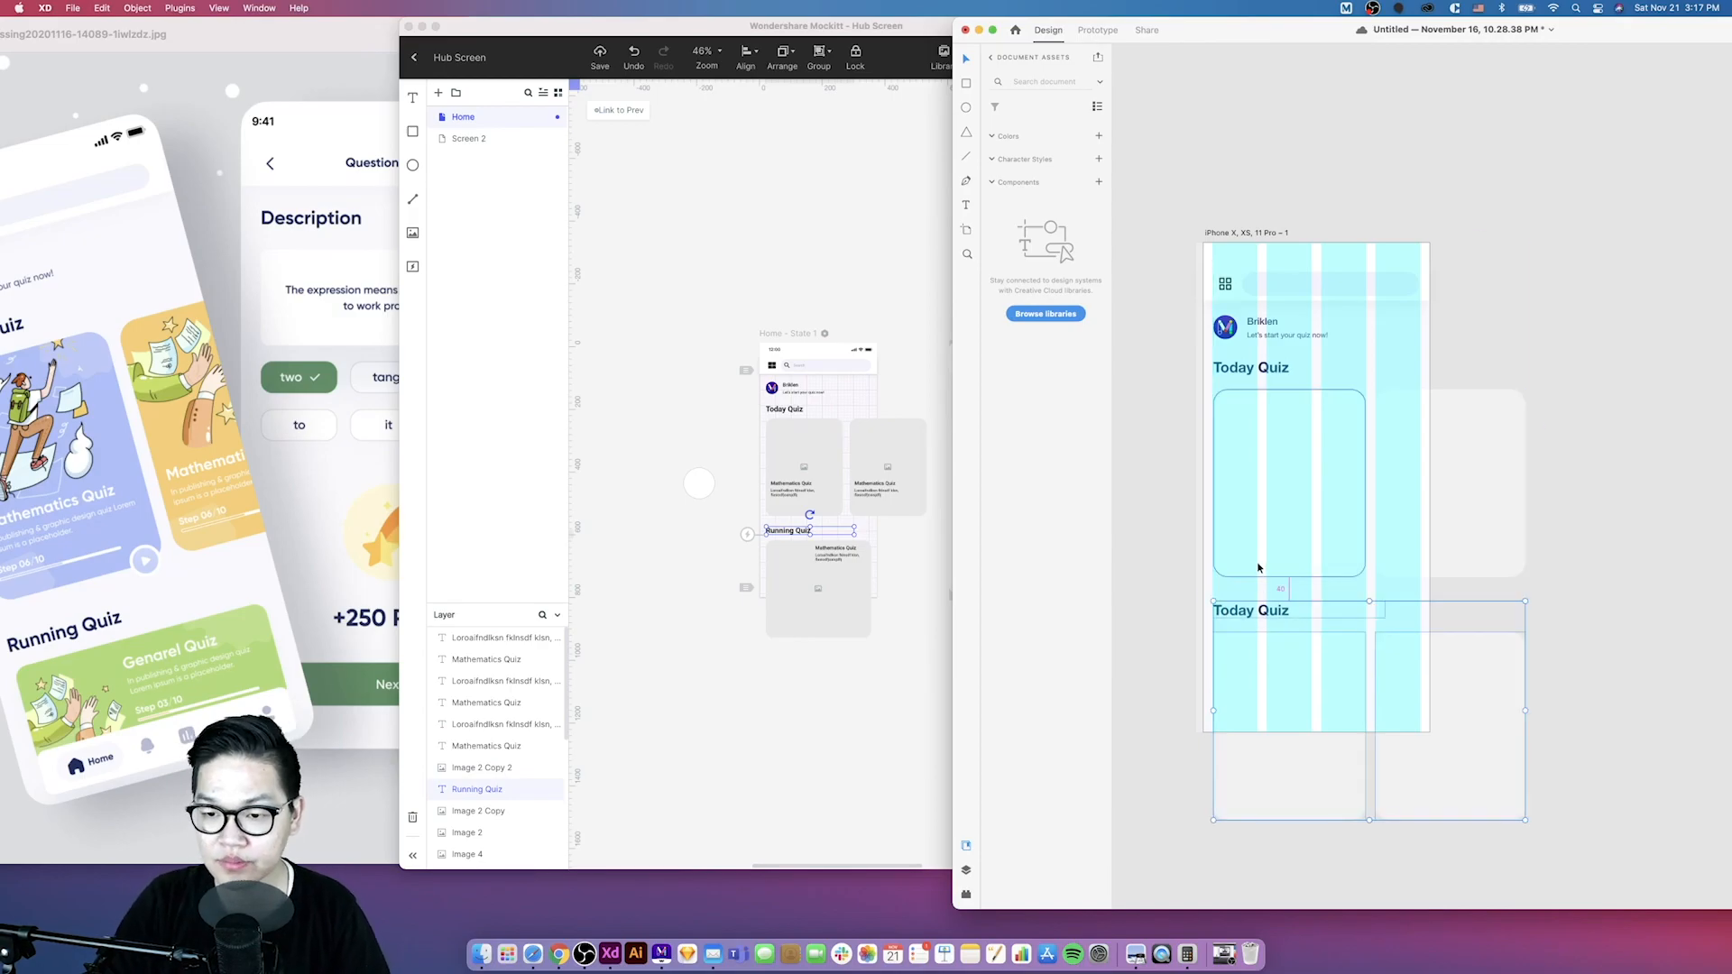
- Rename the lower Today Quiz heading on the XD artboard to Running Quiz and select the cards beneath it
scroll(1264, 566, down, 3)
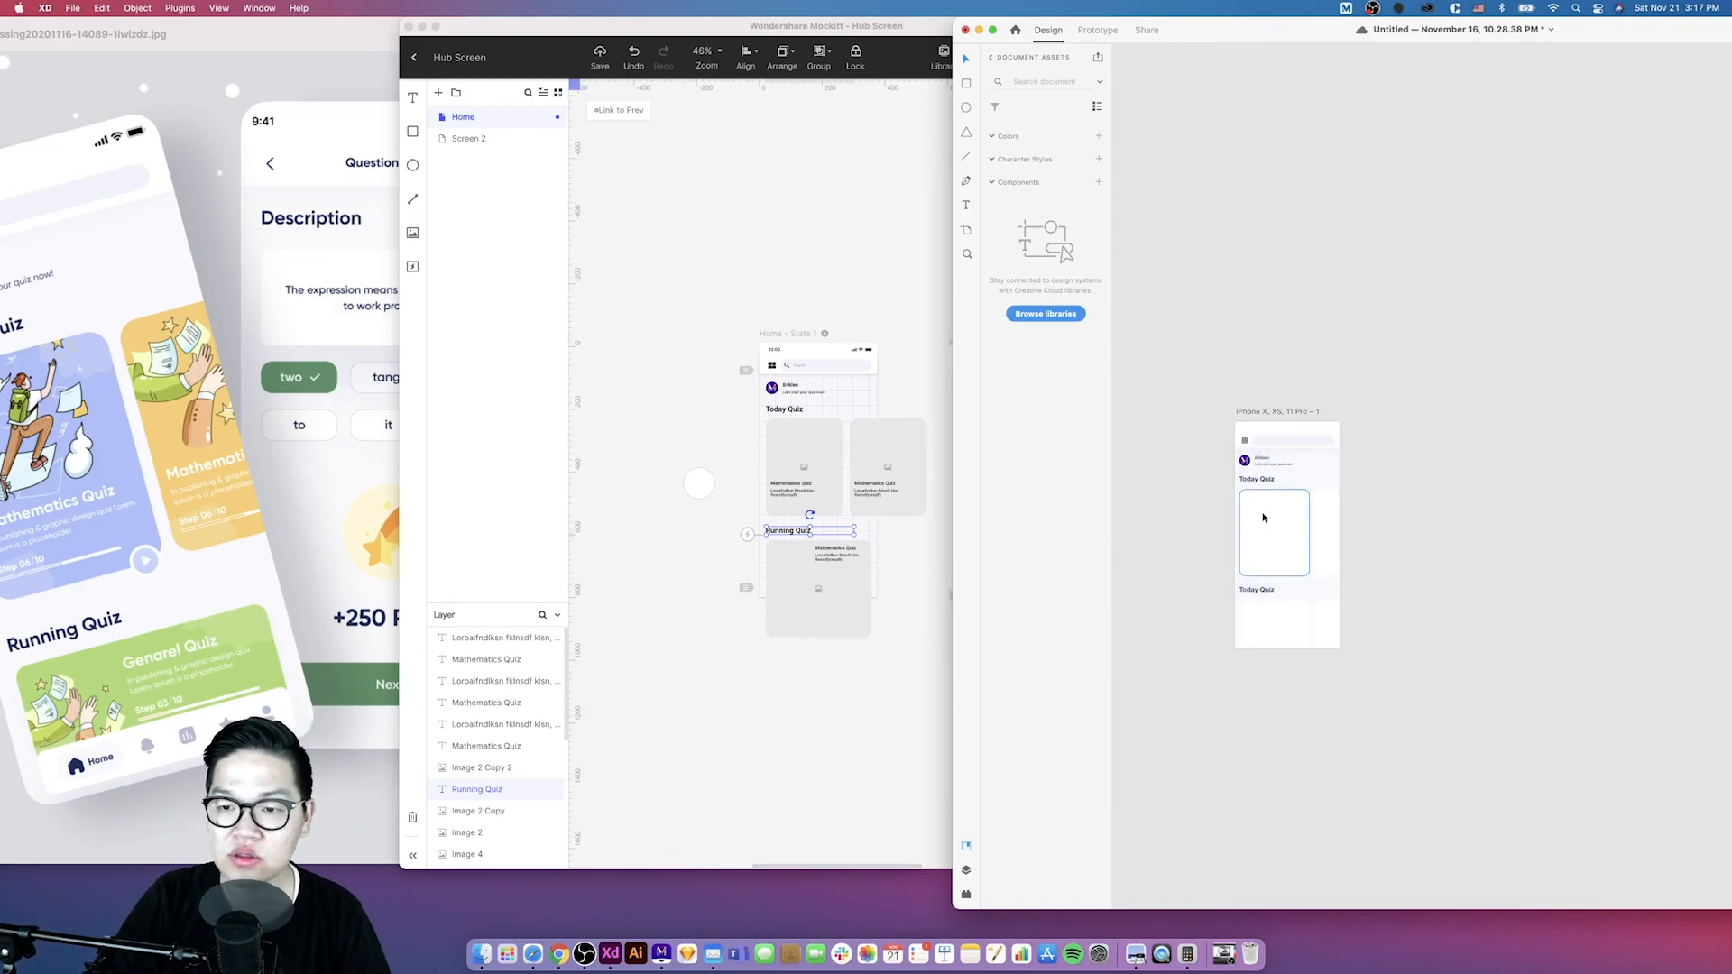
scroll(1217, 585, down, 3)
double_click(1253, 469)
drag(1251, 469, 1215, 471)
text(Running)
click(1177, 484)
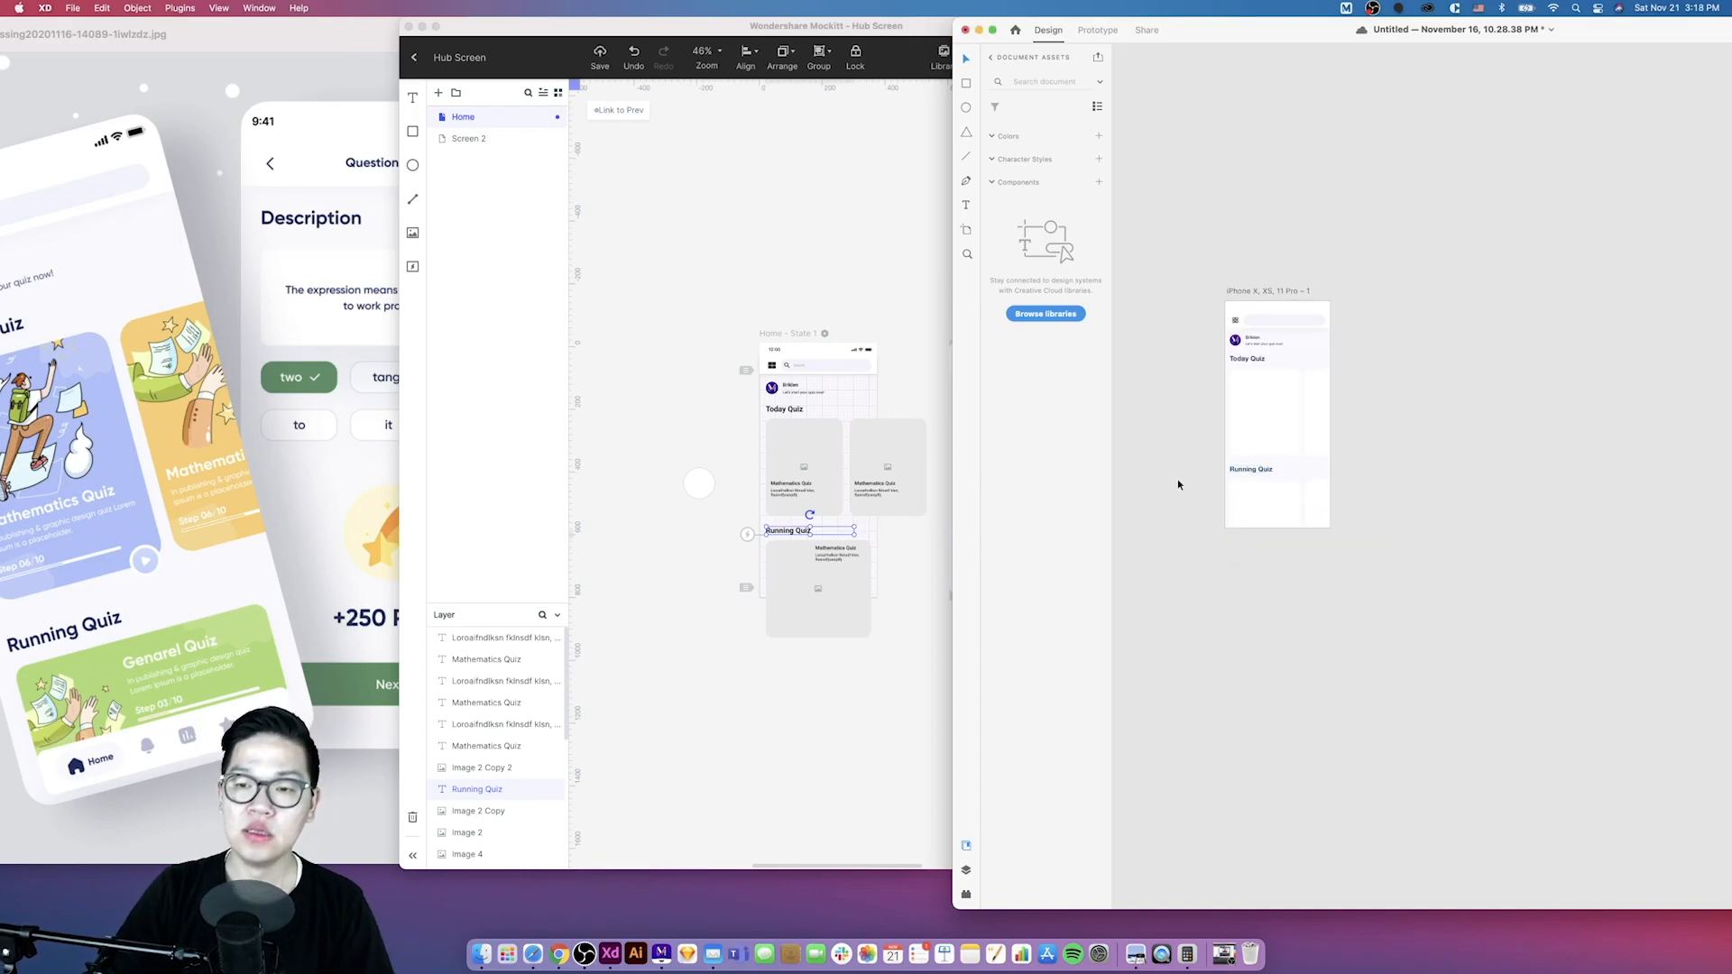
click(1317, 507)
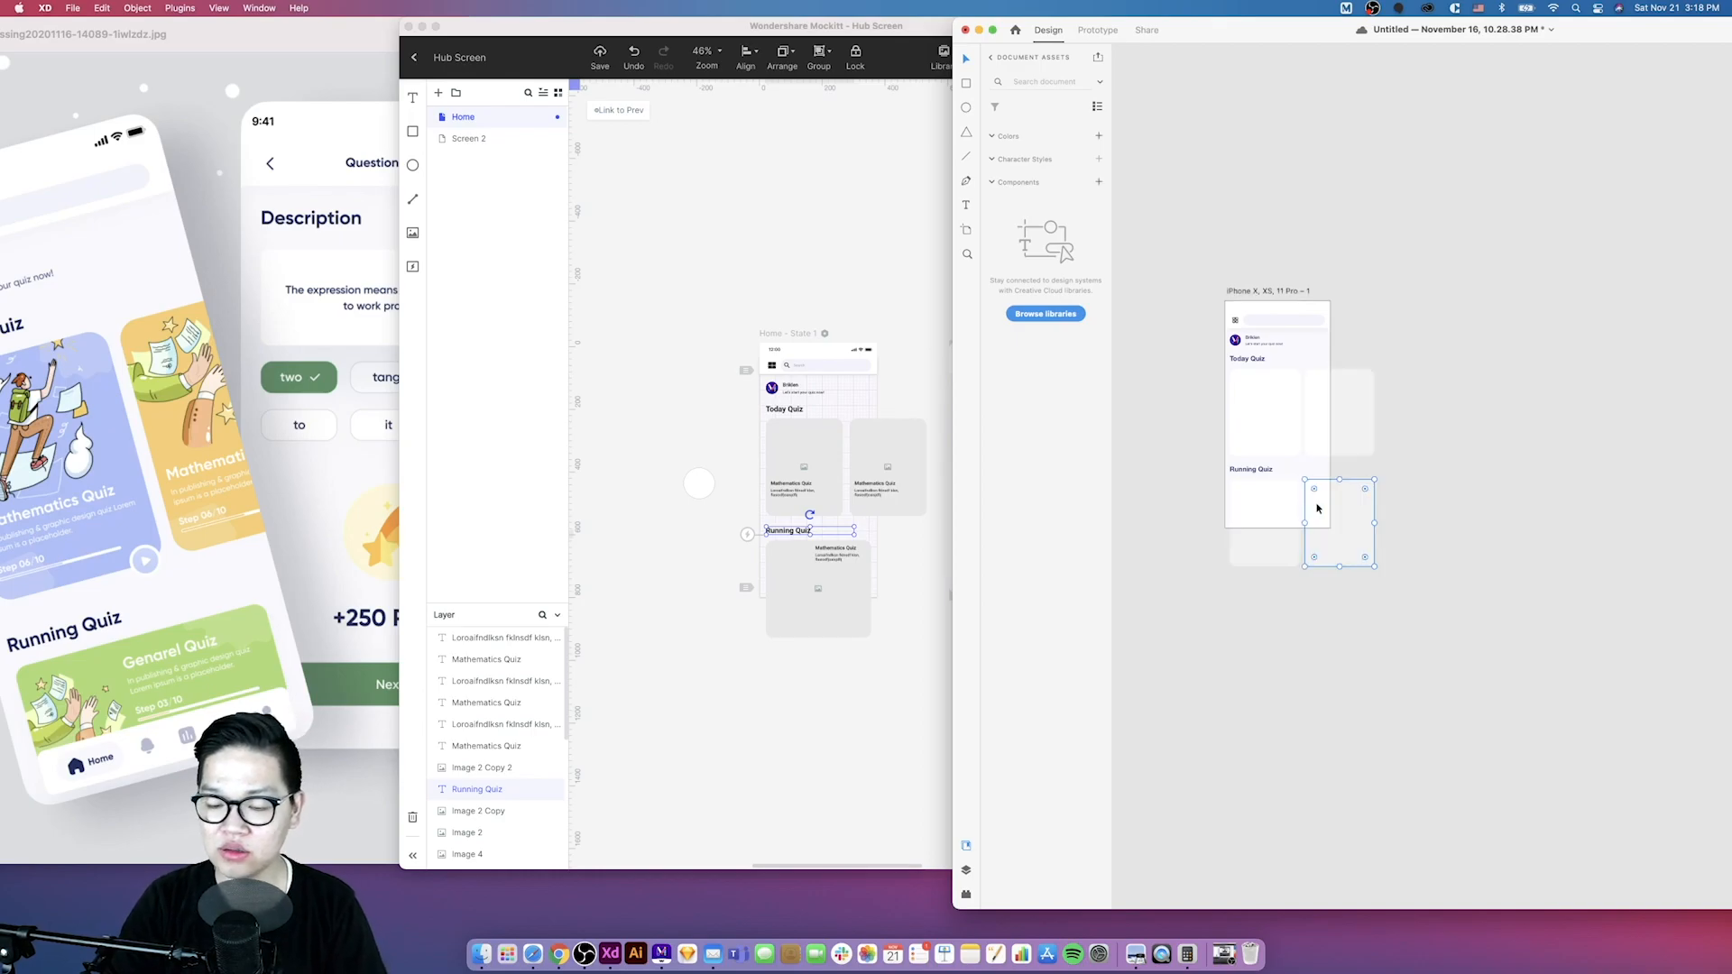
click(1297, 527)
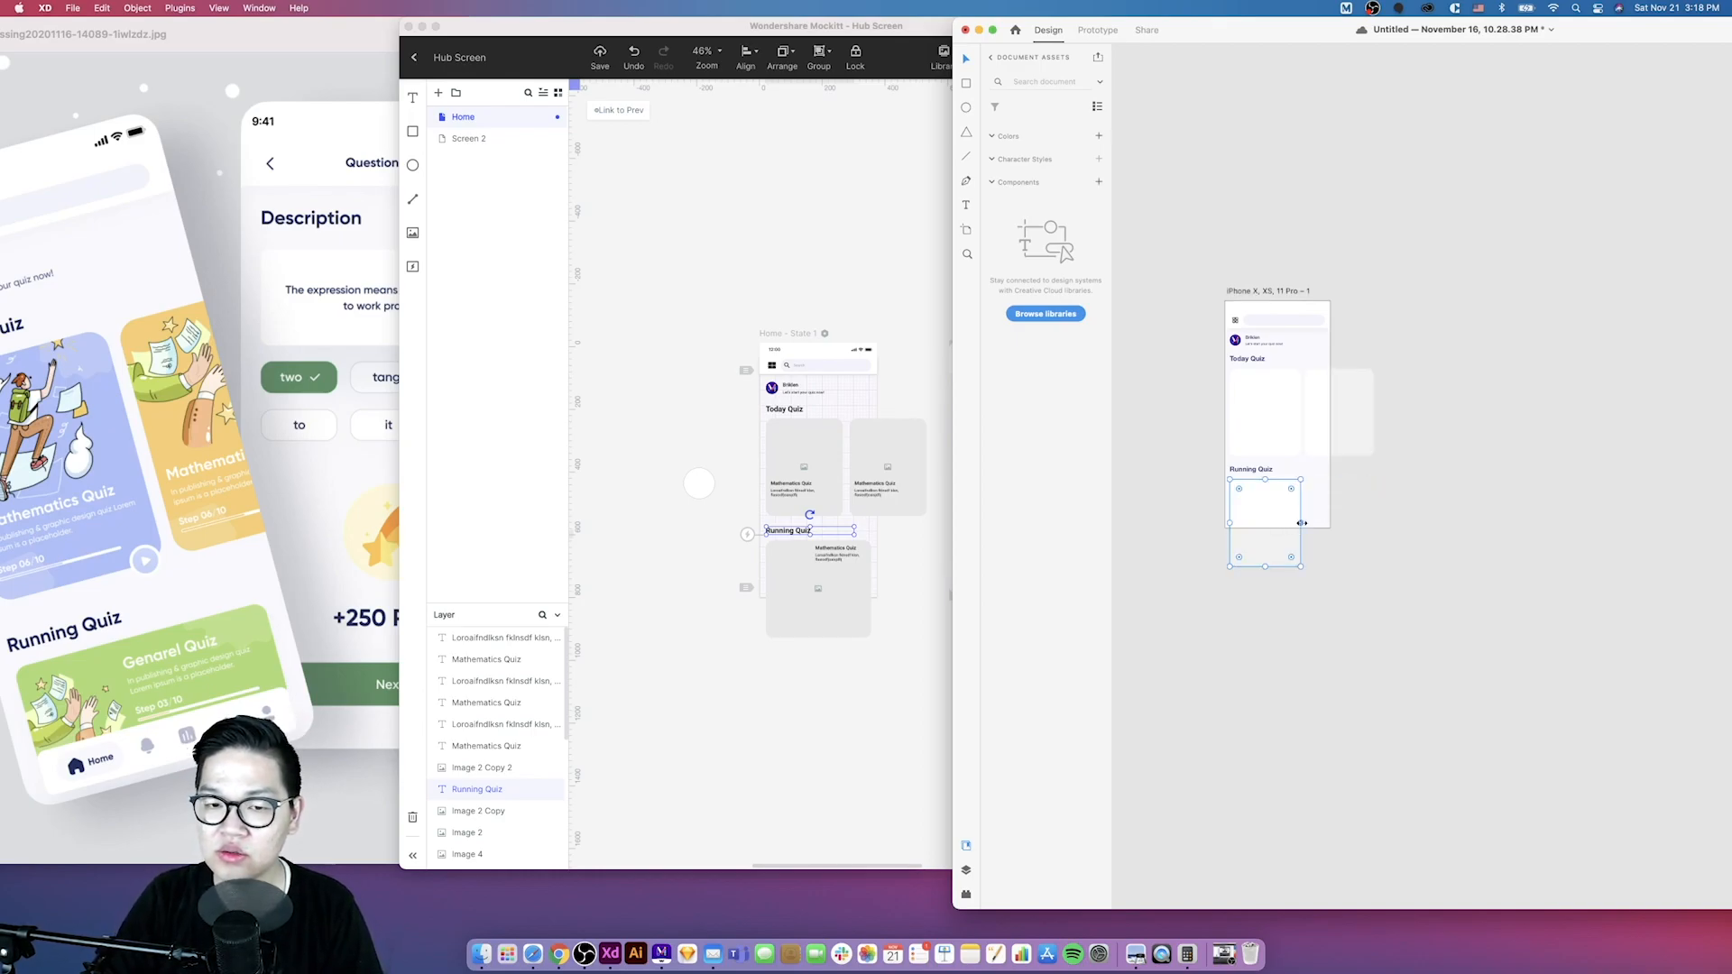
click(1382, 577)
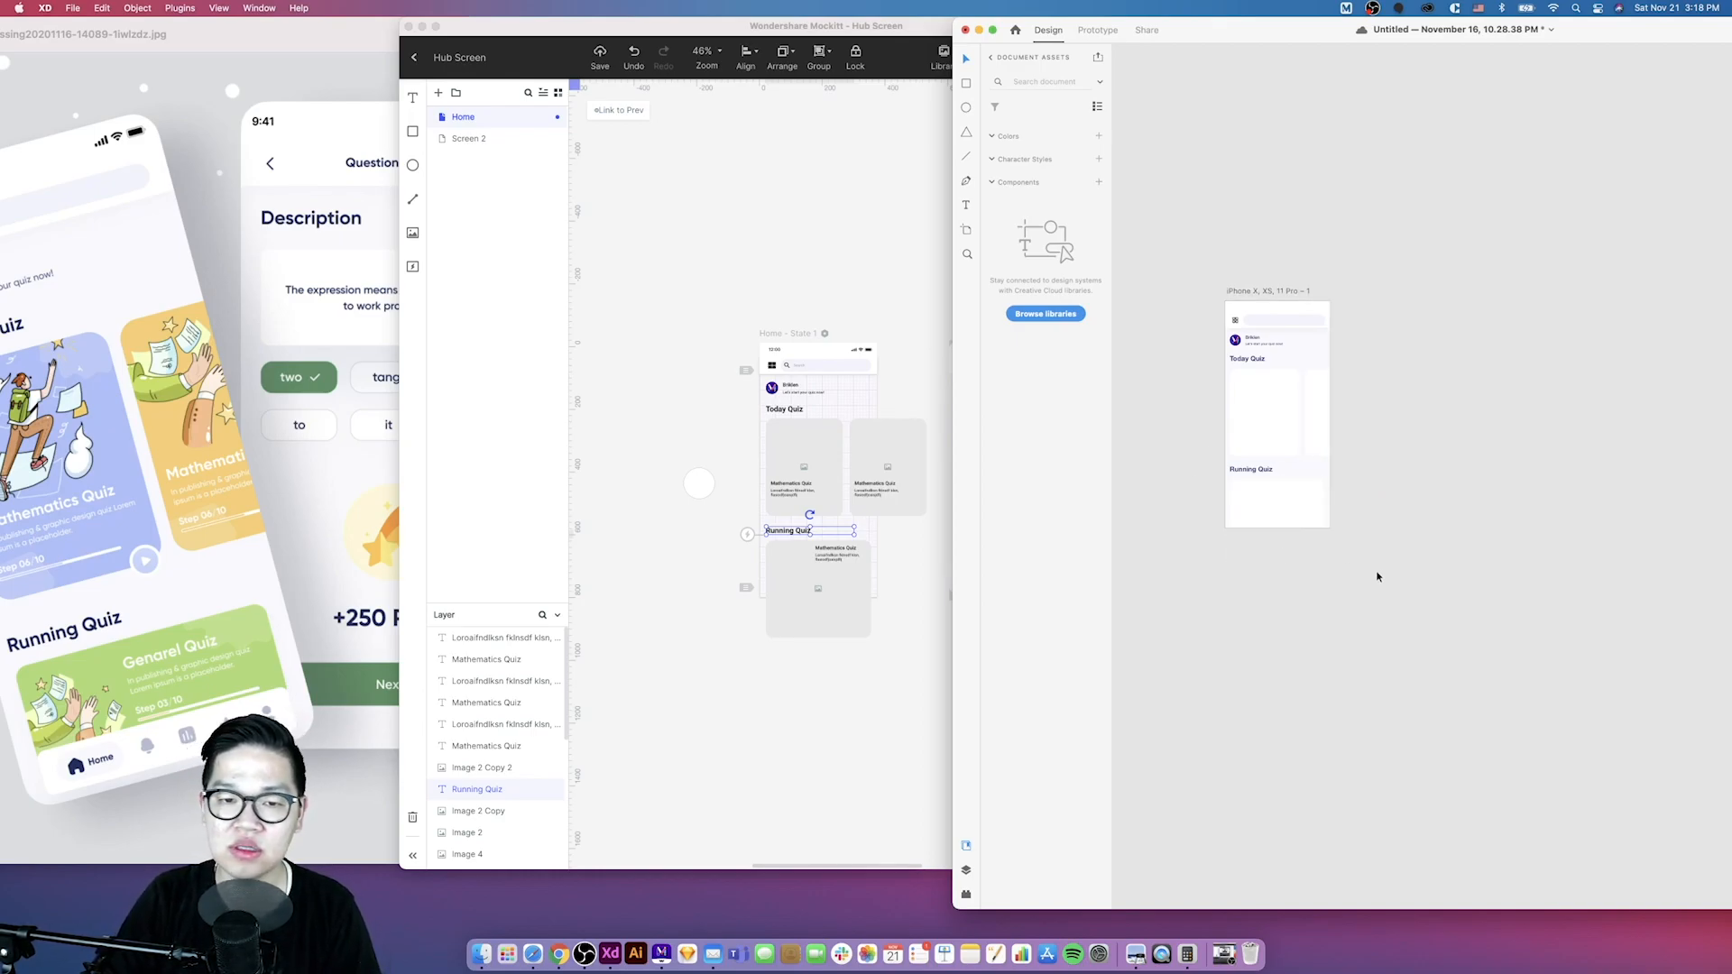
- Shorten the Running Quiz card in Mockitt by pulling its bottom edge upward
click(908, 538)
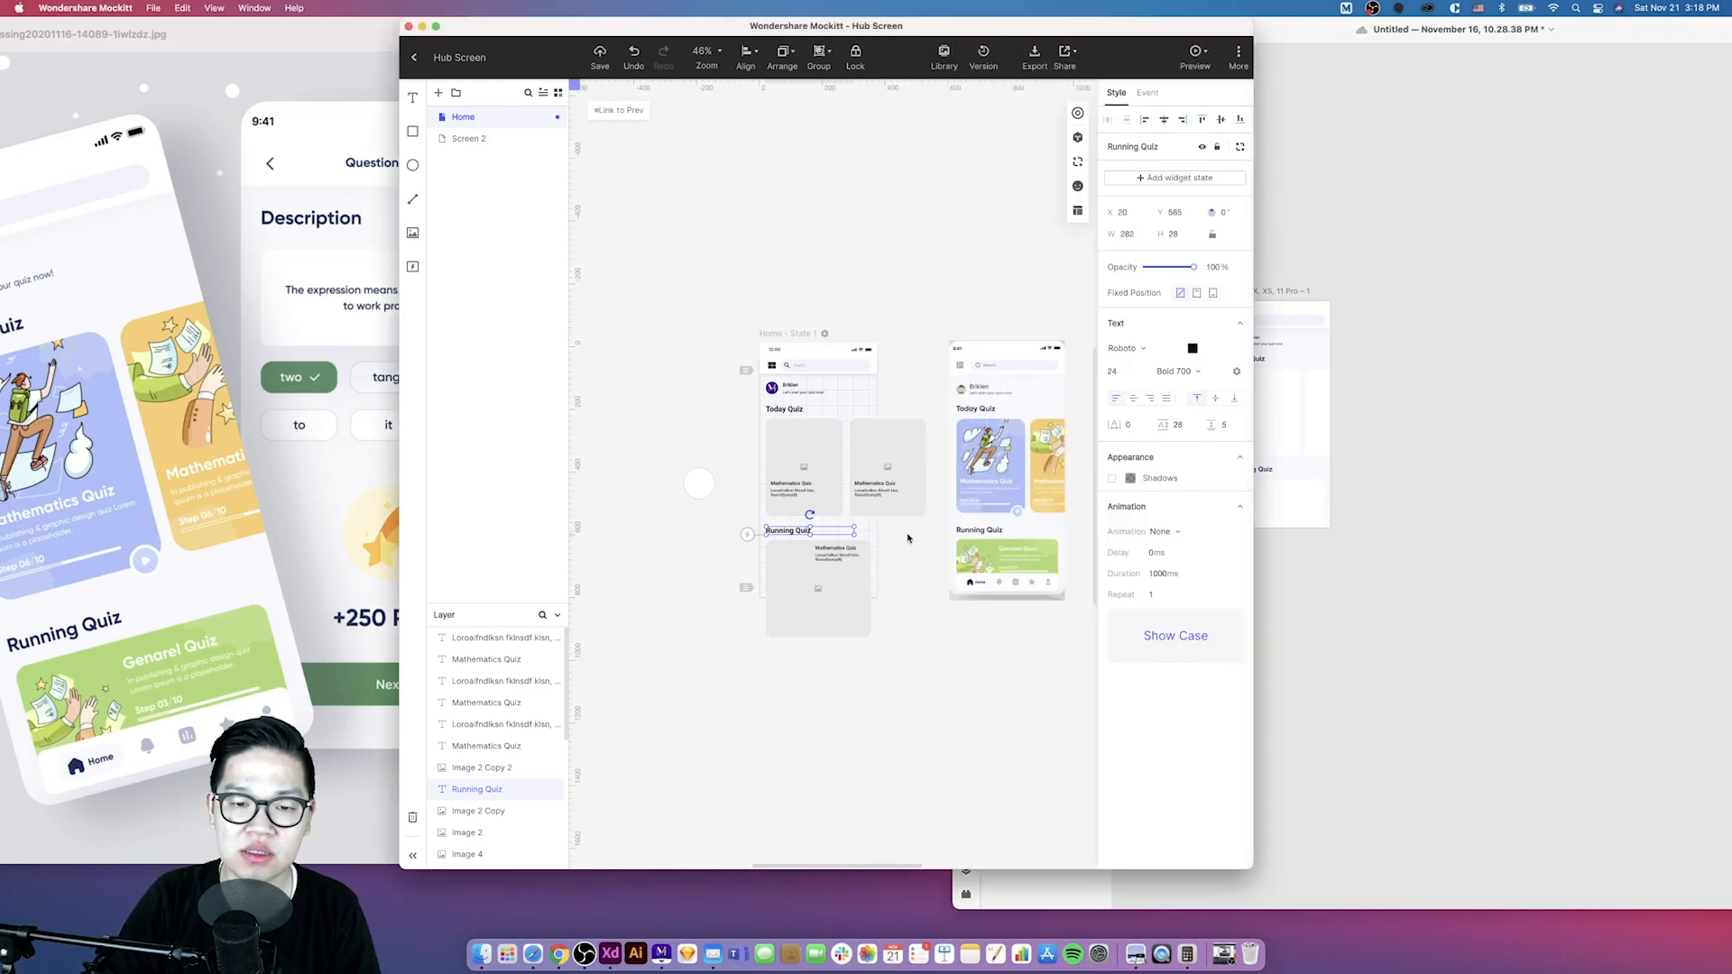
click(886, 542)
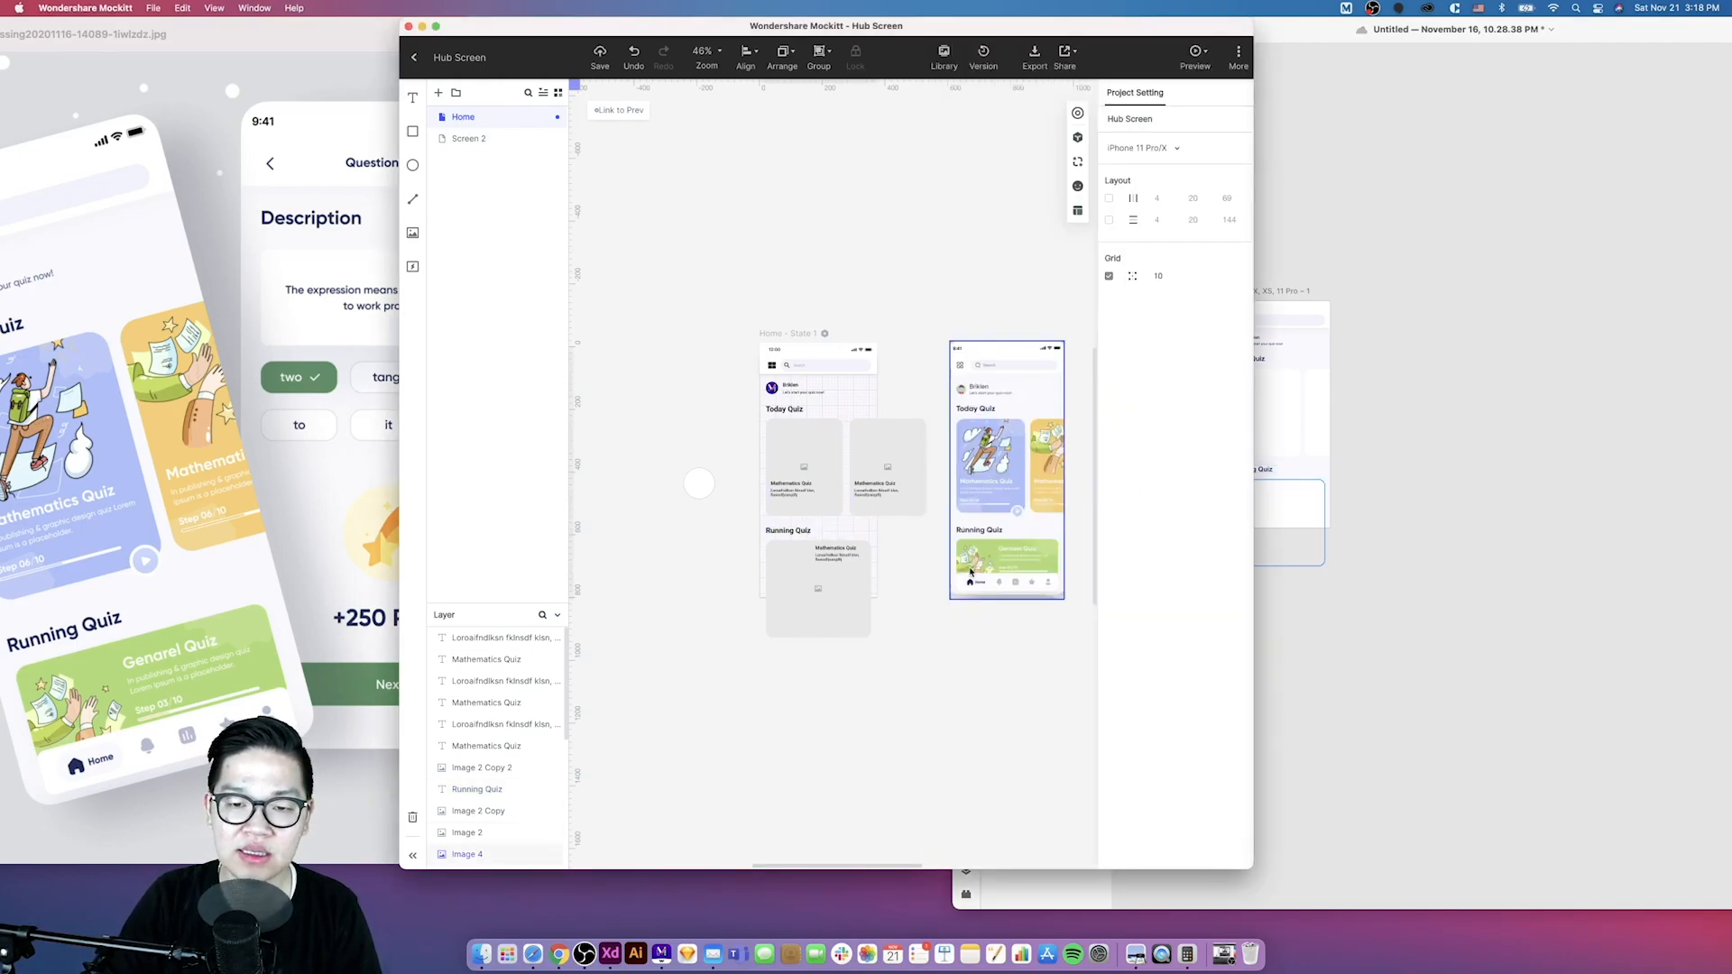
scroll(879, 569, up, 3)
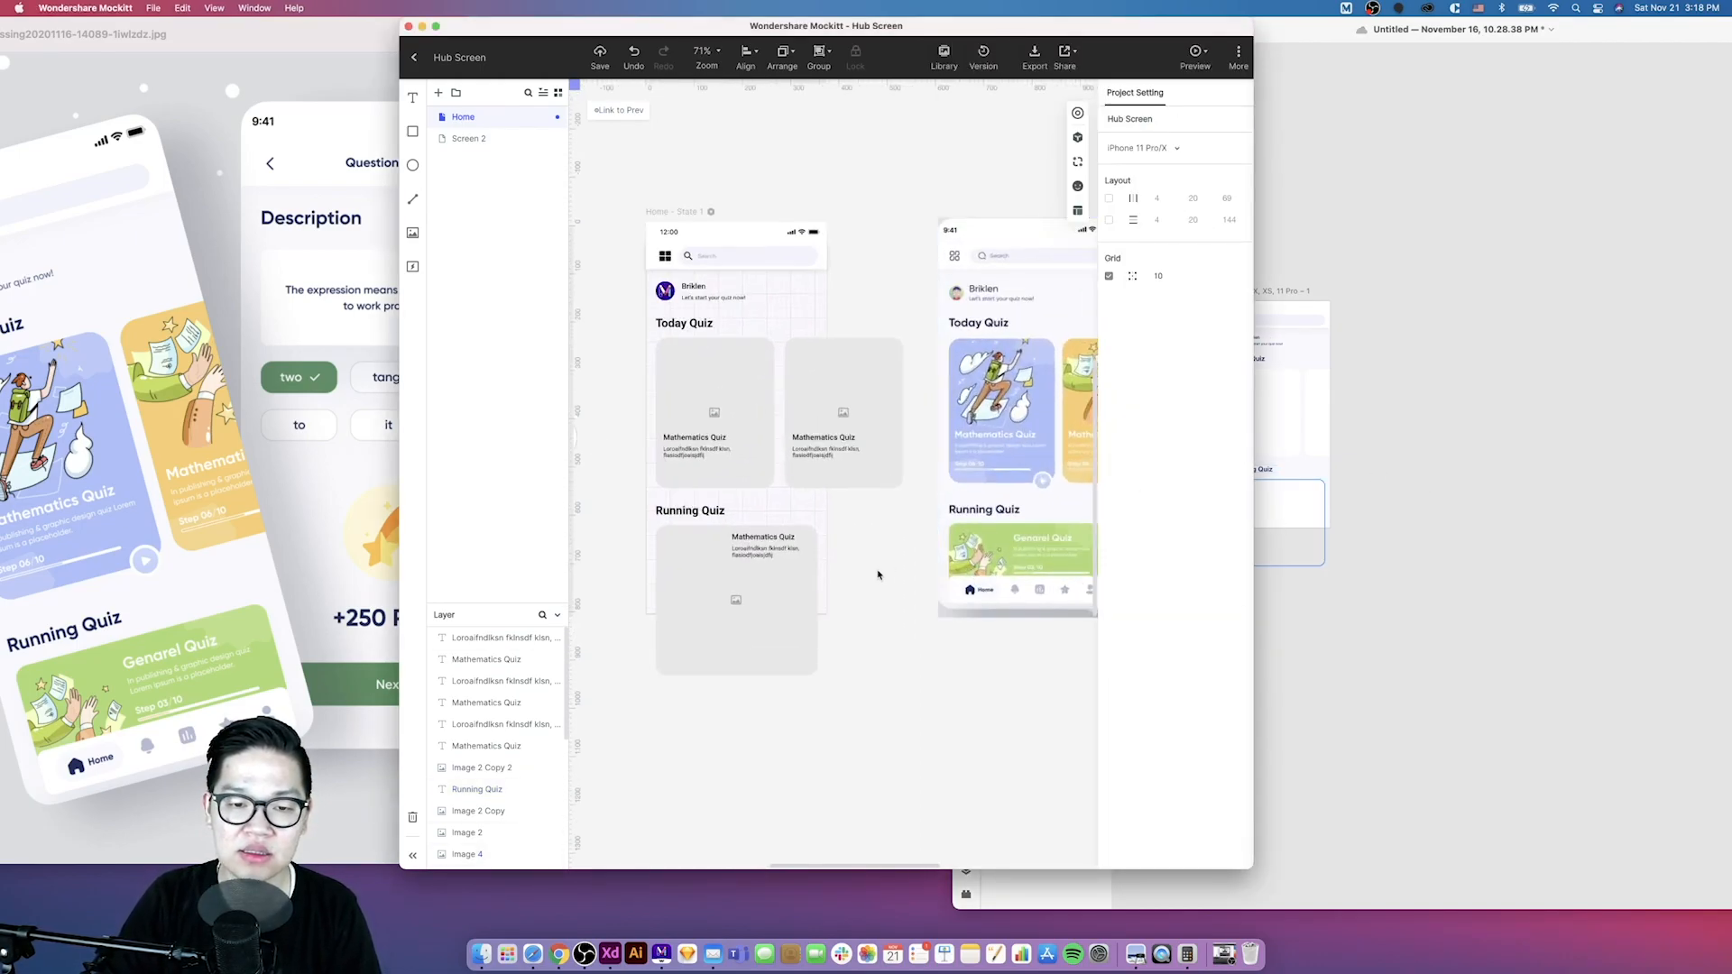
click(933, 577)
scroll(974, 541, right, 2)
scroll(1008, 498, up, 1)
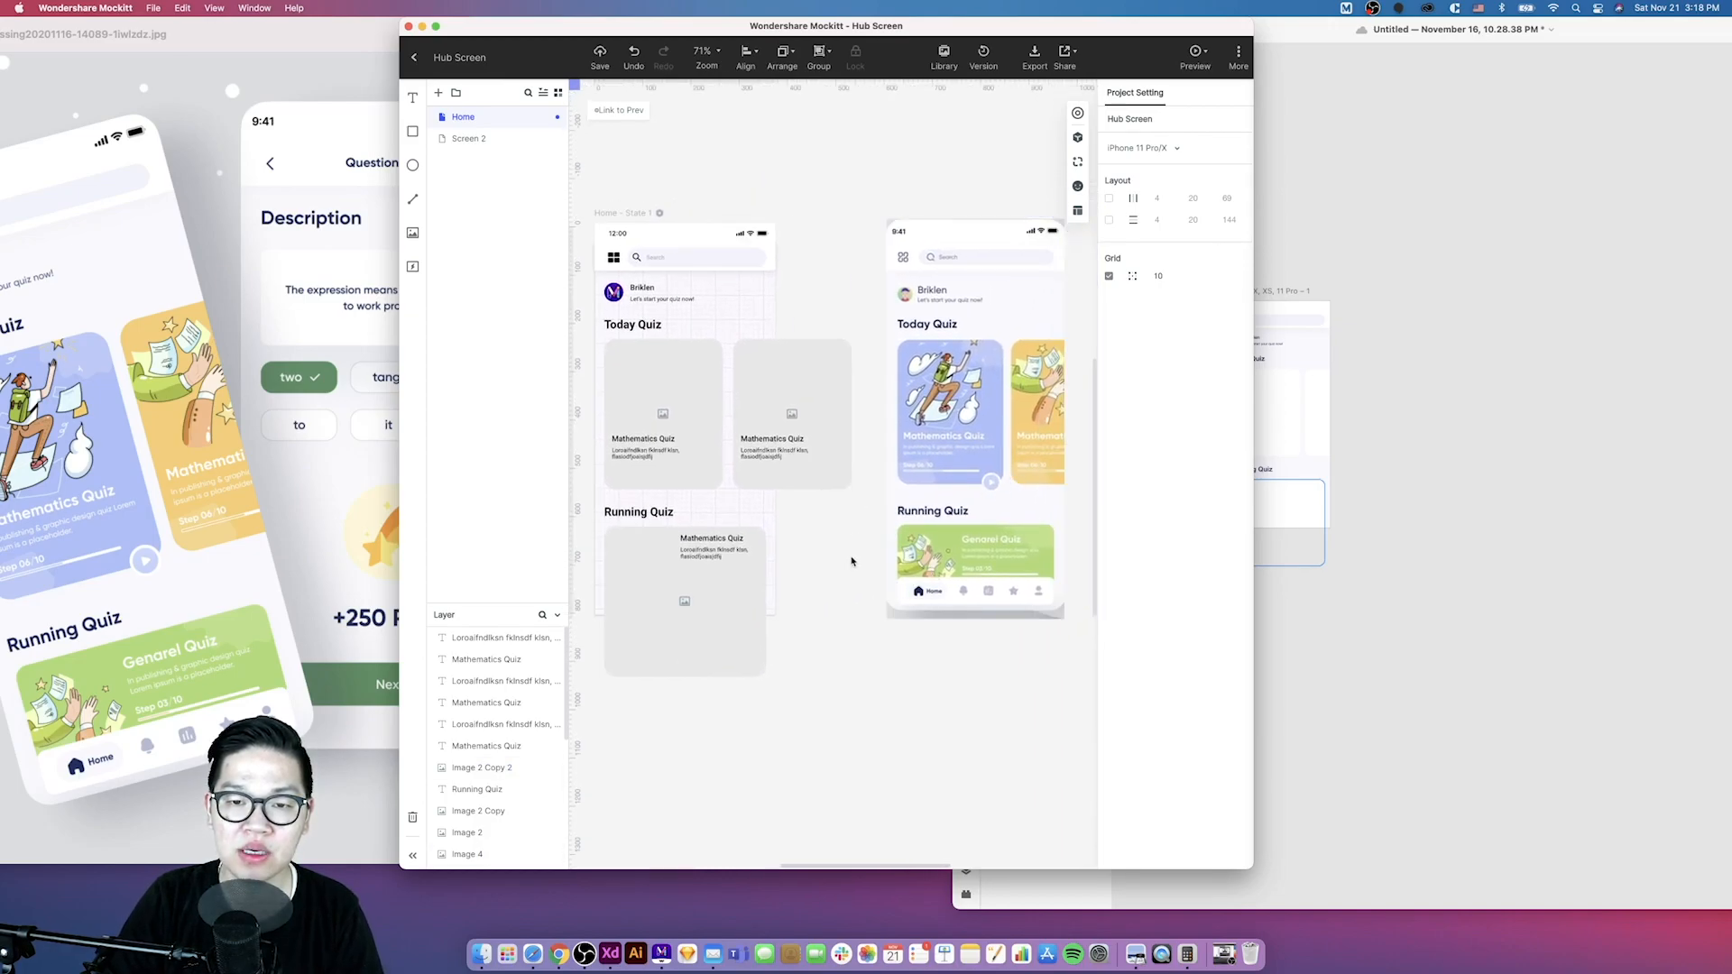
click(764, 587)
click(894, 587)
click(803, 573)
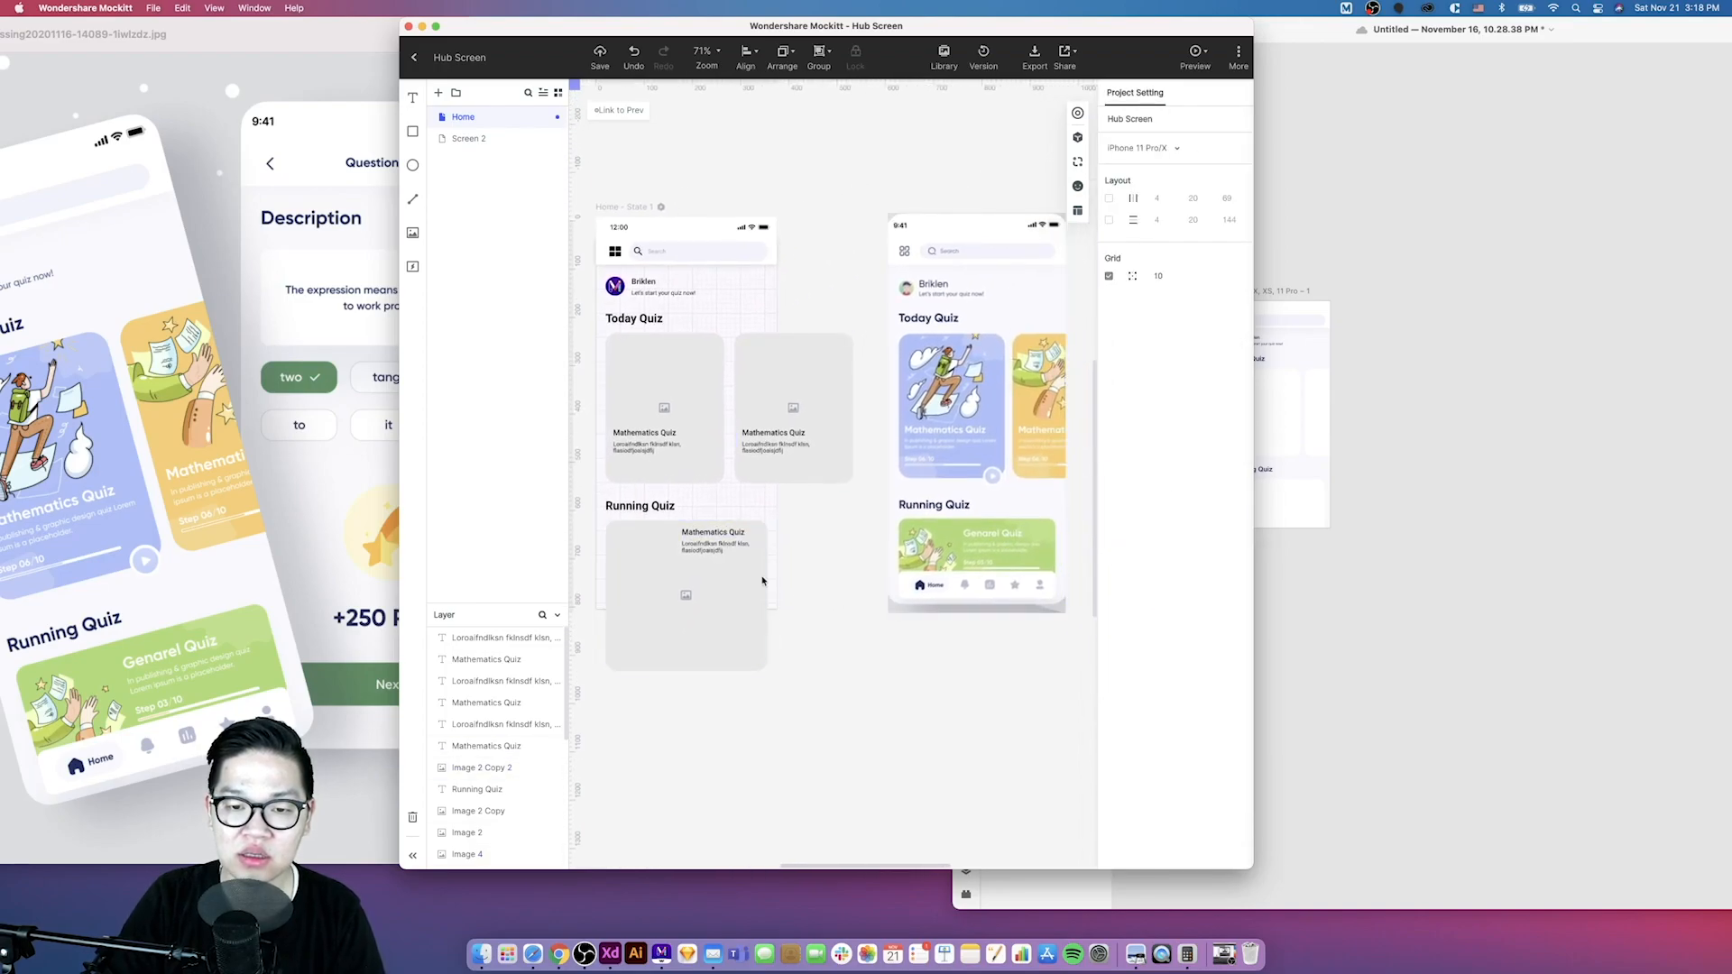
click(728, 646)
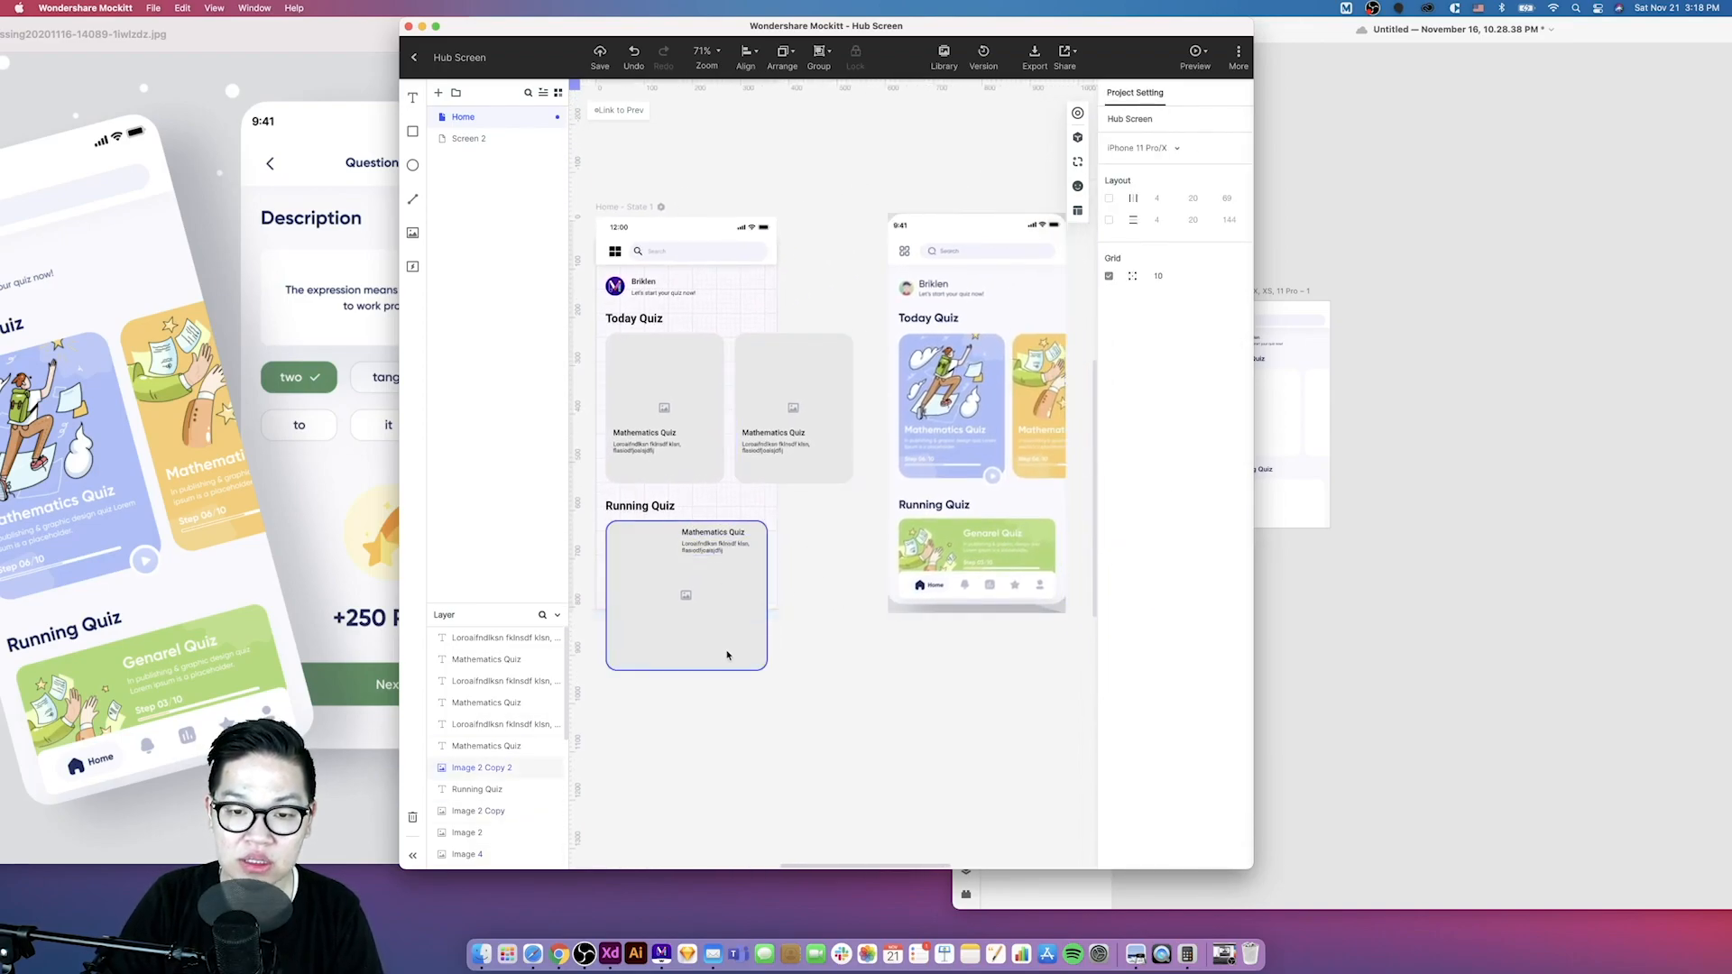
click(678, 645)
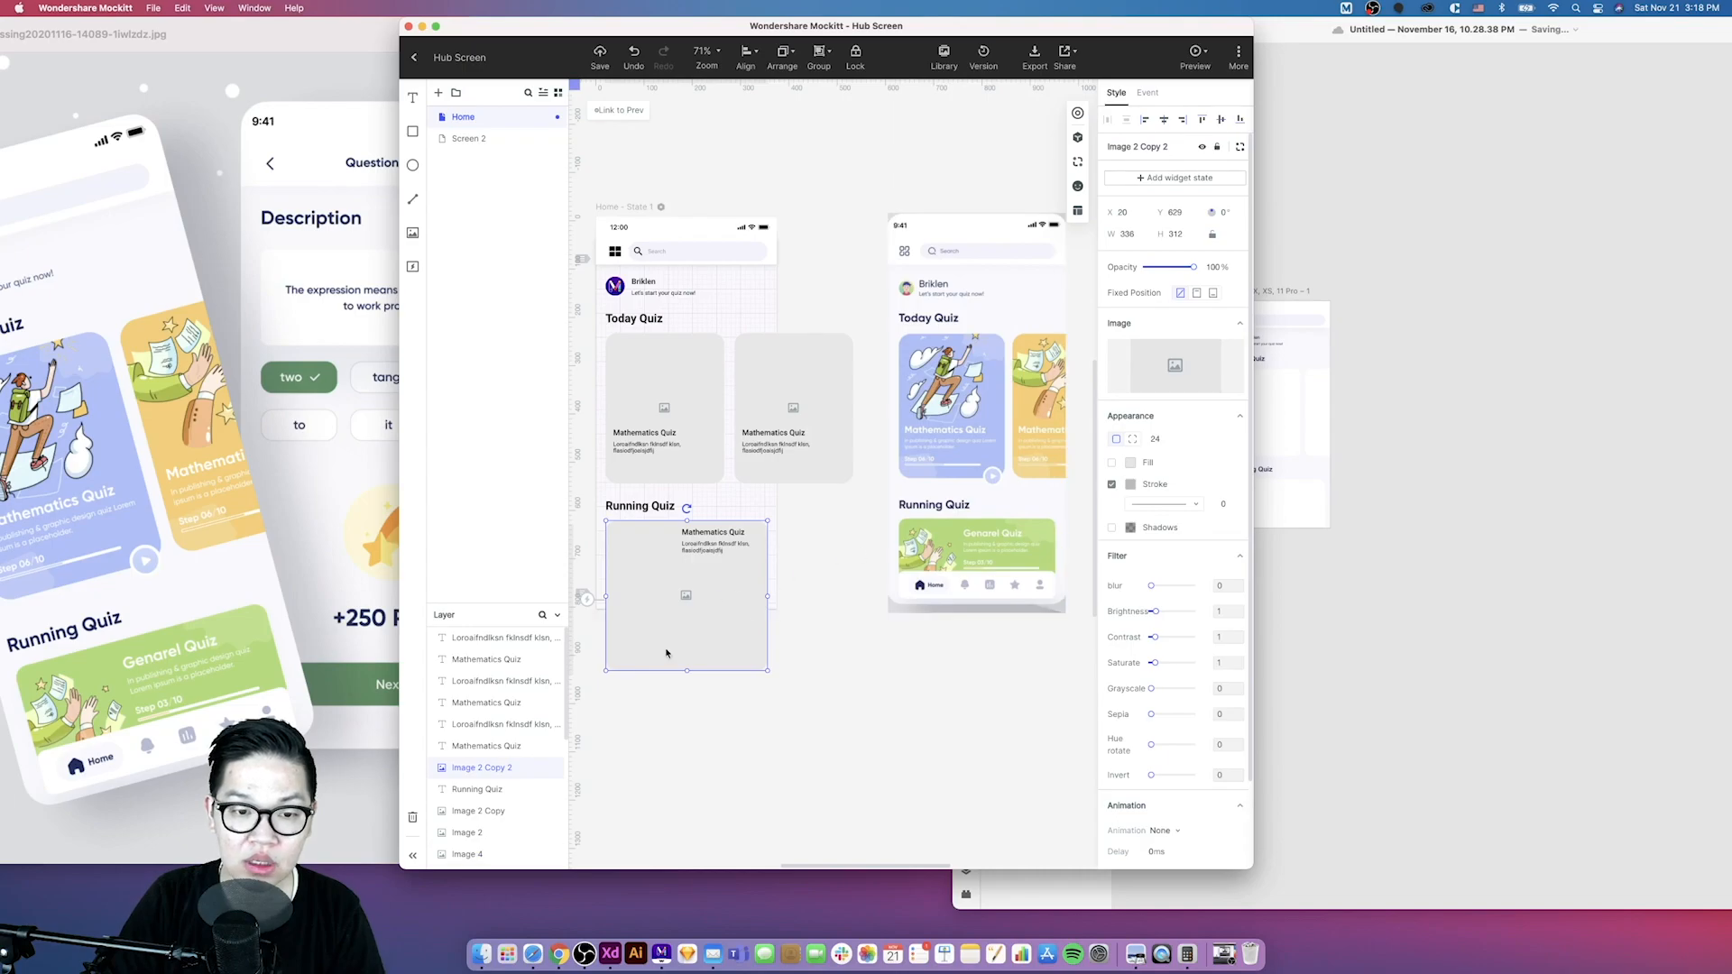
drag(686, 672, 680, 595)
click(708, 633)
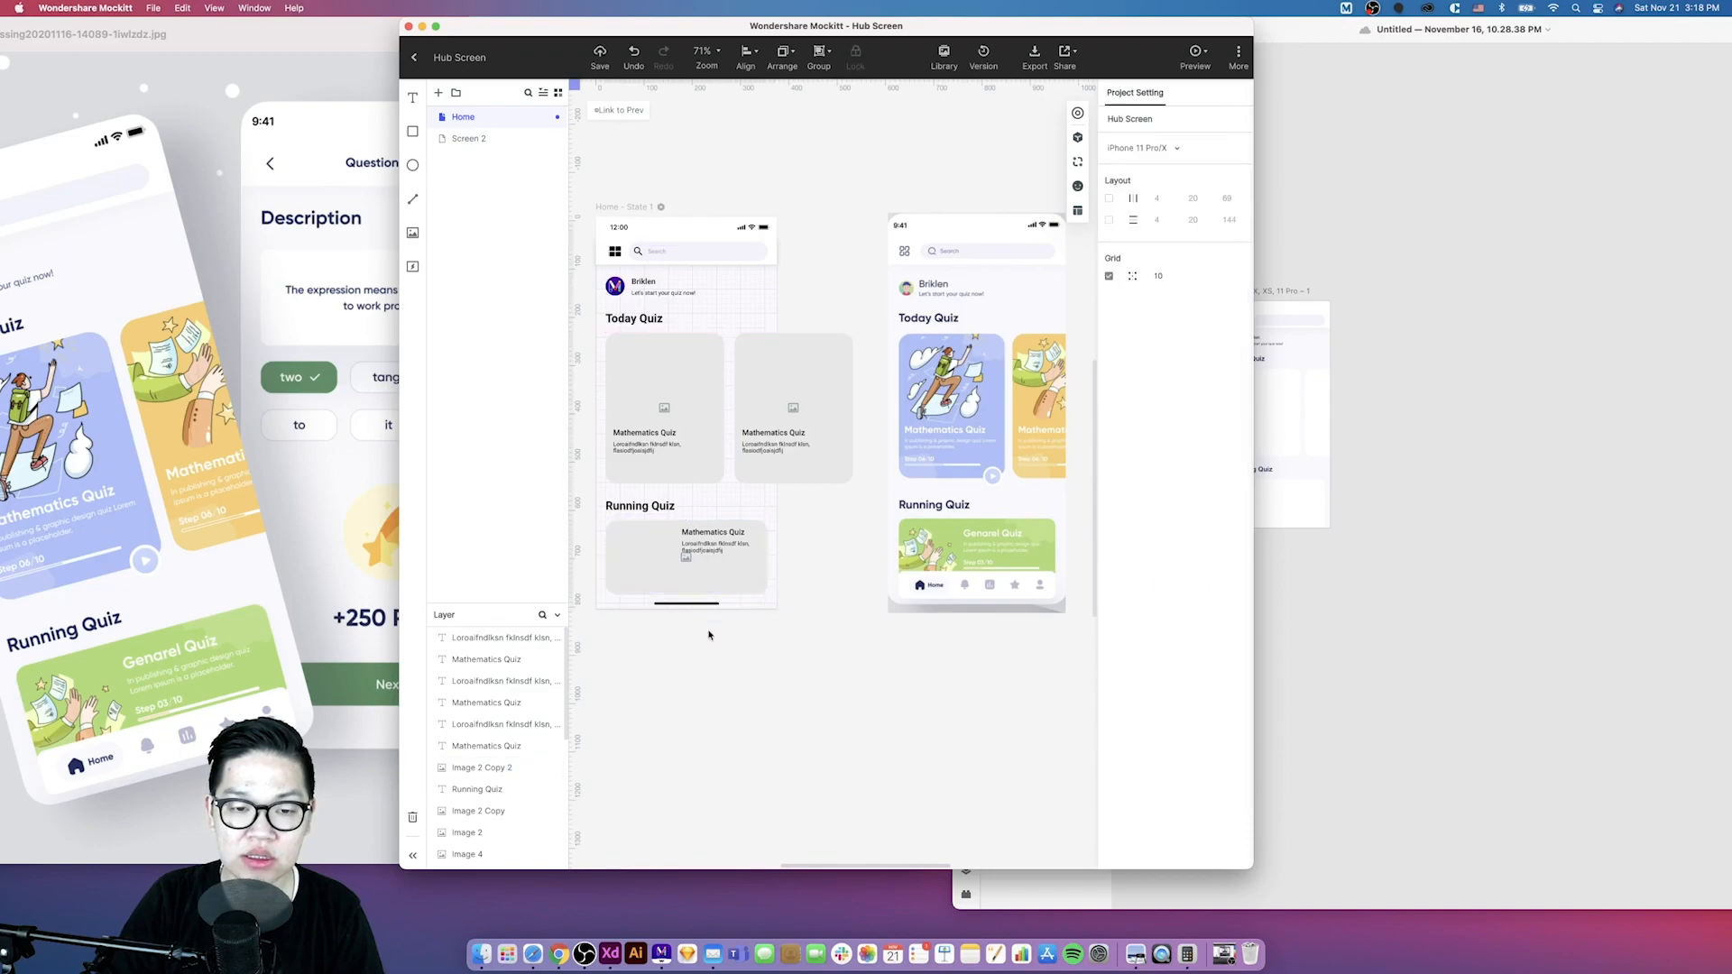
scroll(708, 630, left, 2)
scroll(804, 606, right, 2)
click(913, 596)
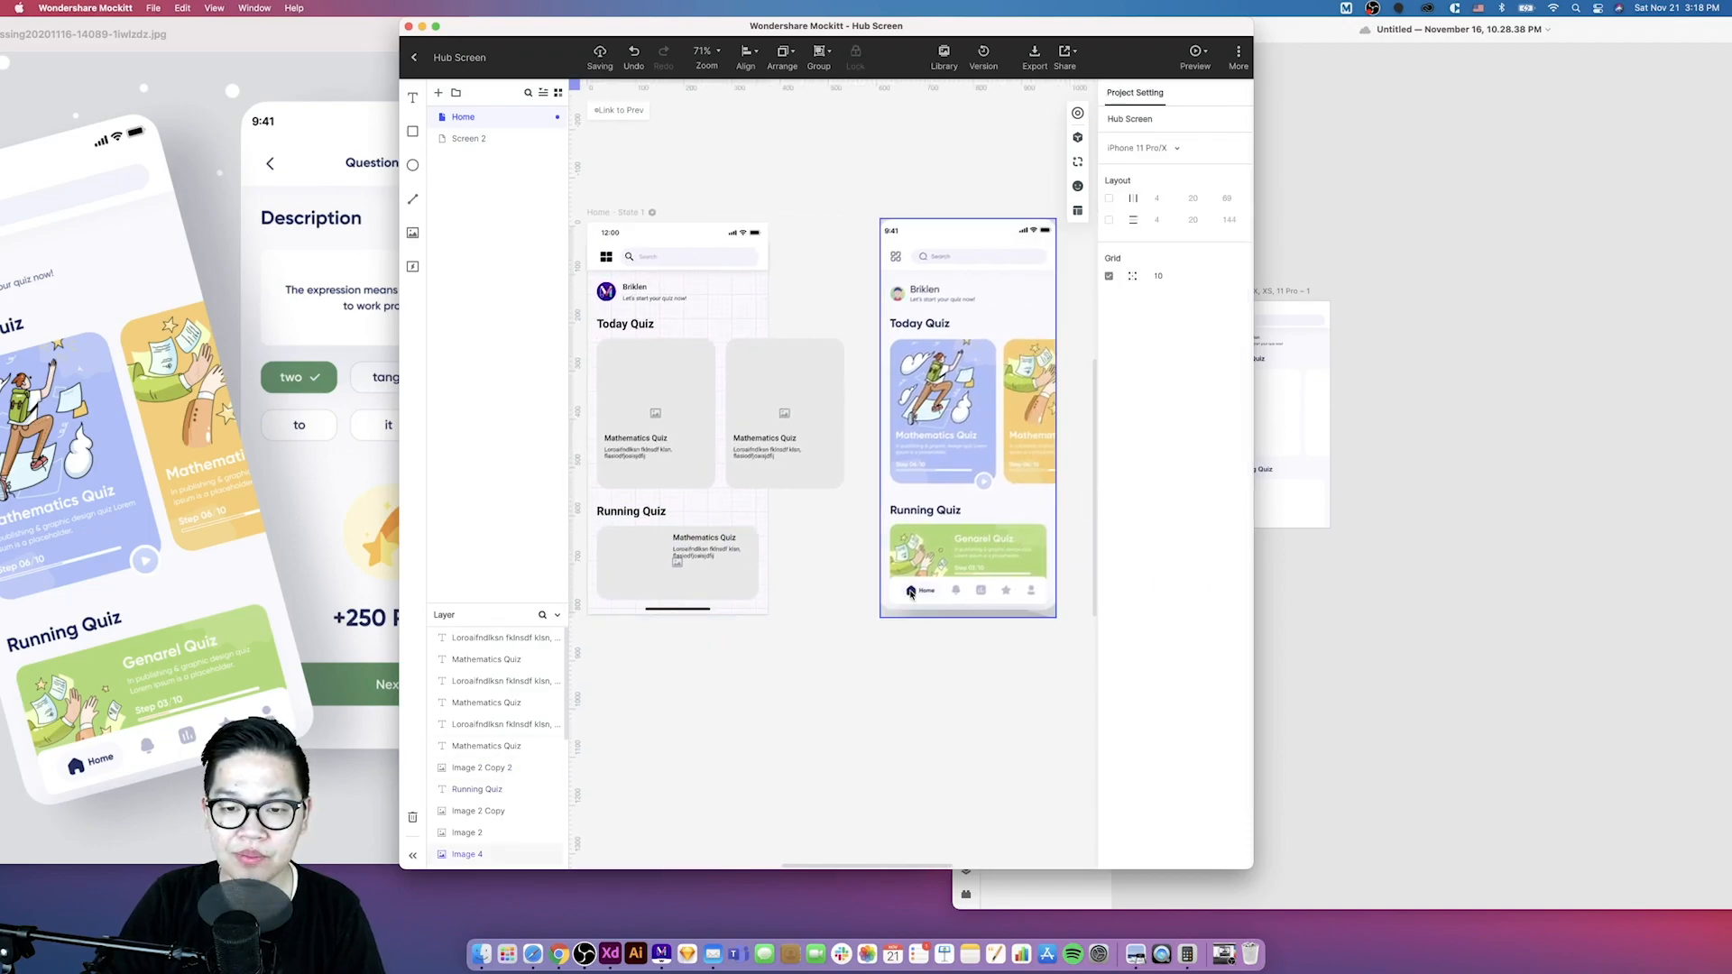
click(1392, 526)
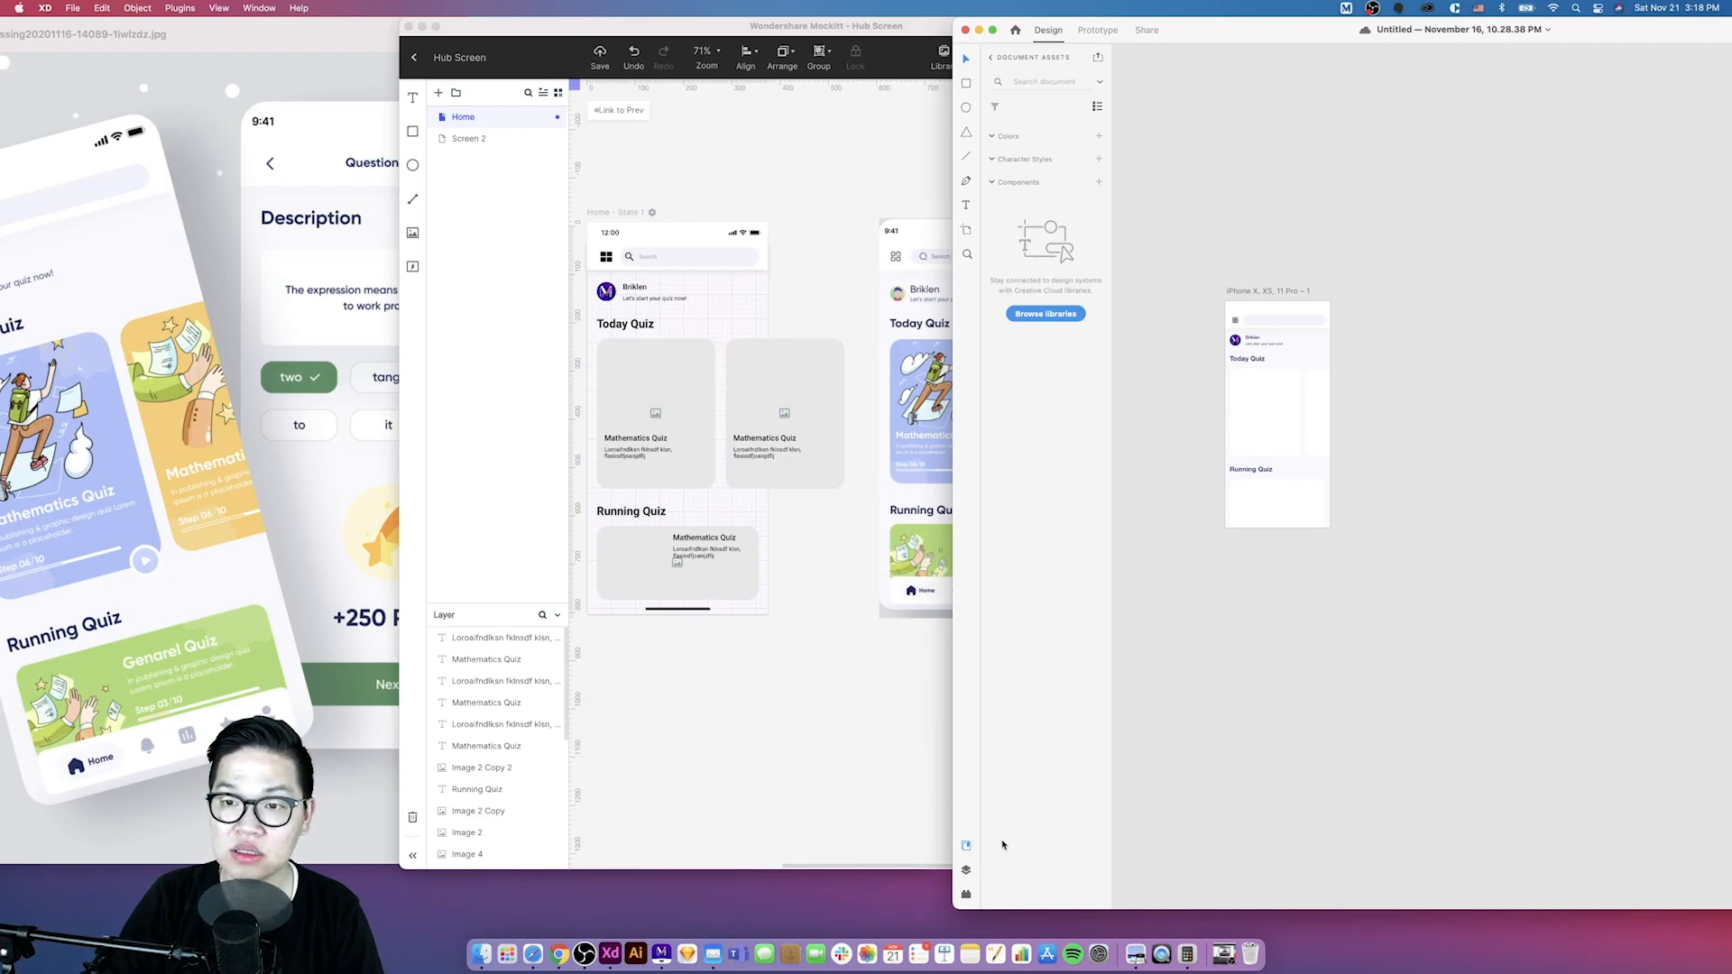
click(695, 781)
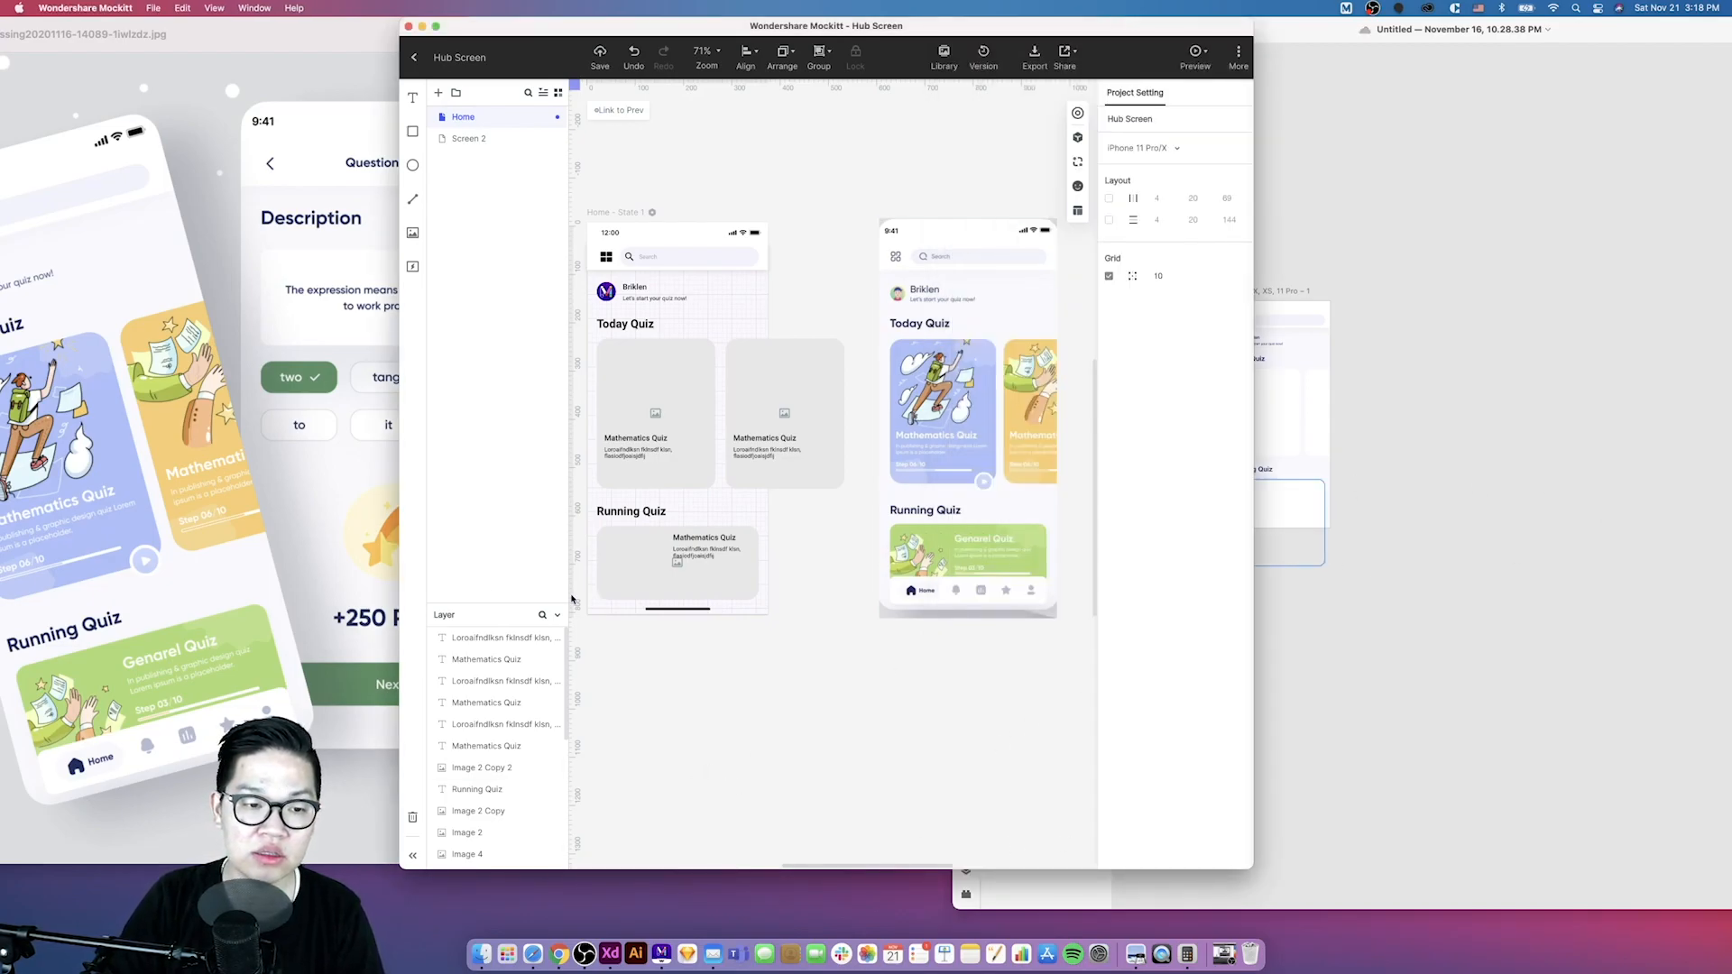
drag(400, 592, 152, 618)
scroll(470, 609, left, 2)
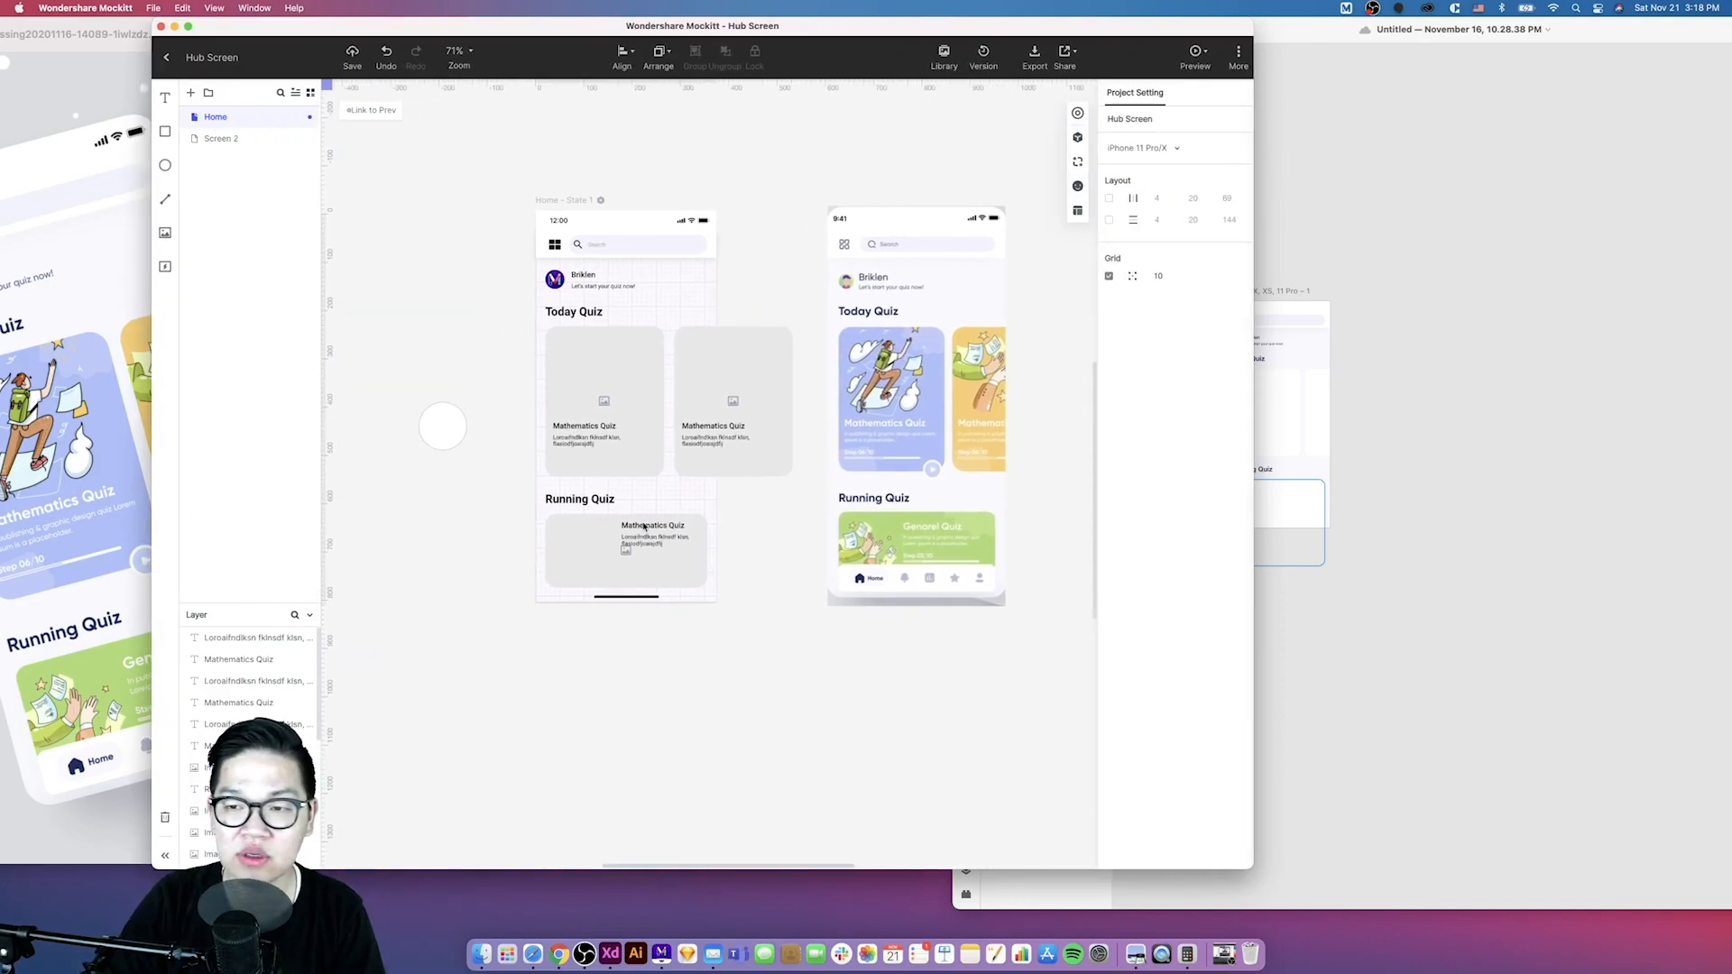
- Draw a rectangle about 336 by 58 across the bottom of the Mockitt artboard for the navigation bar
click(639, 578)
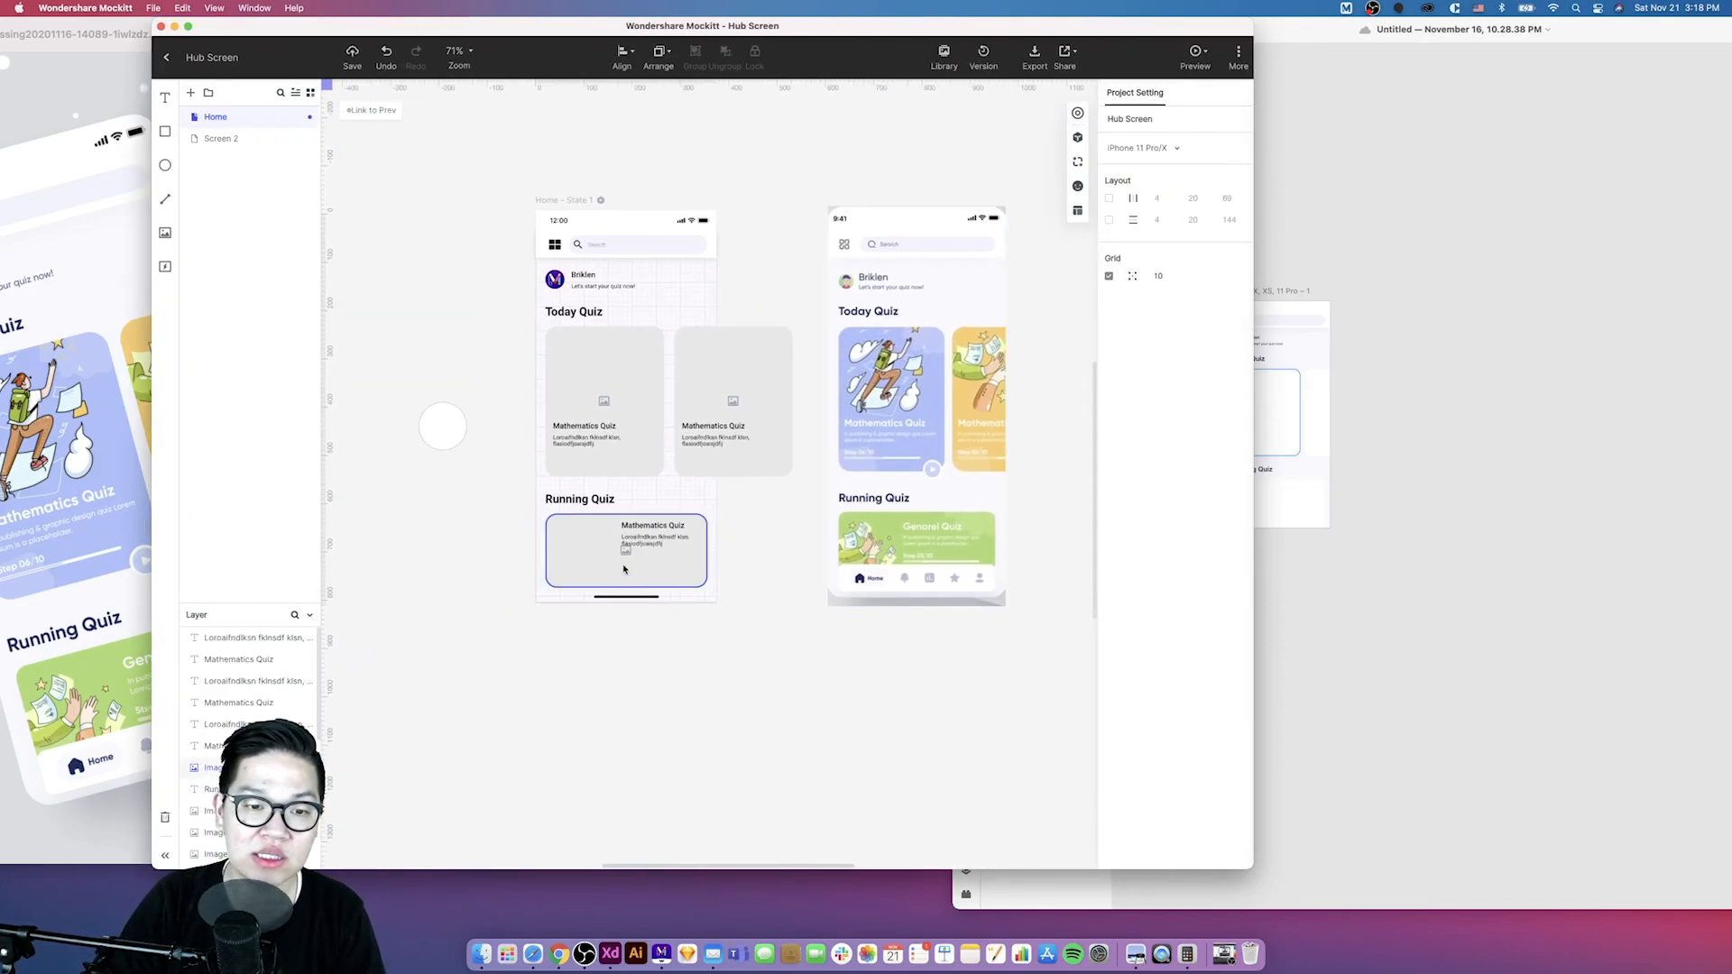
key(Escape)
key(r)
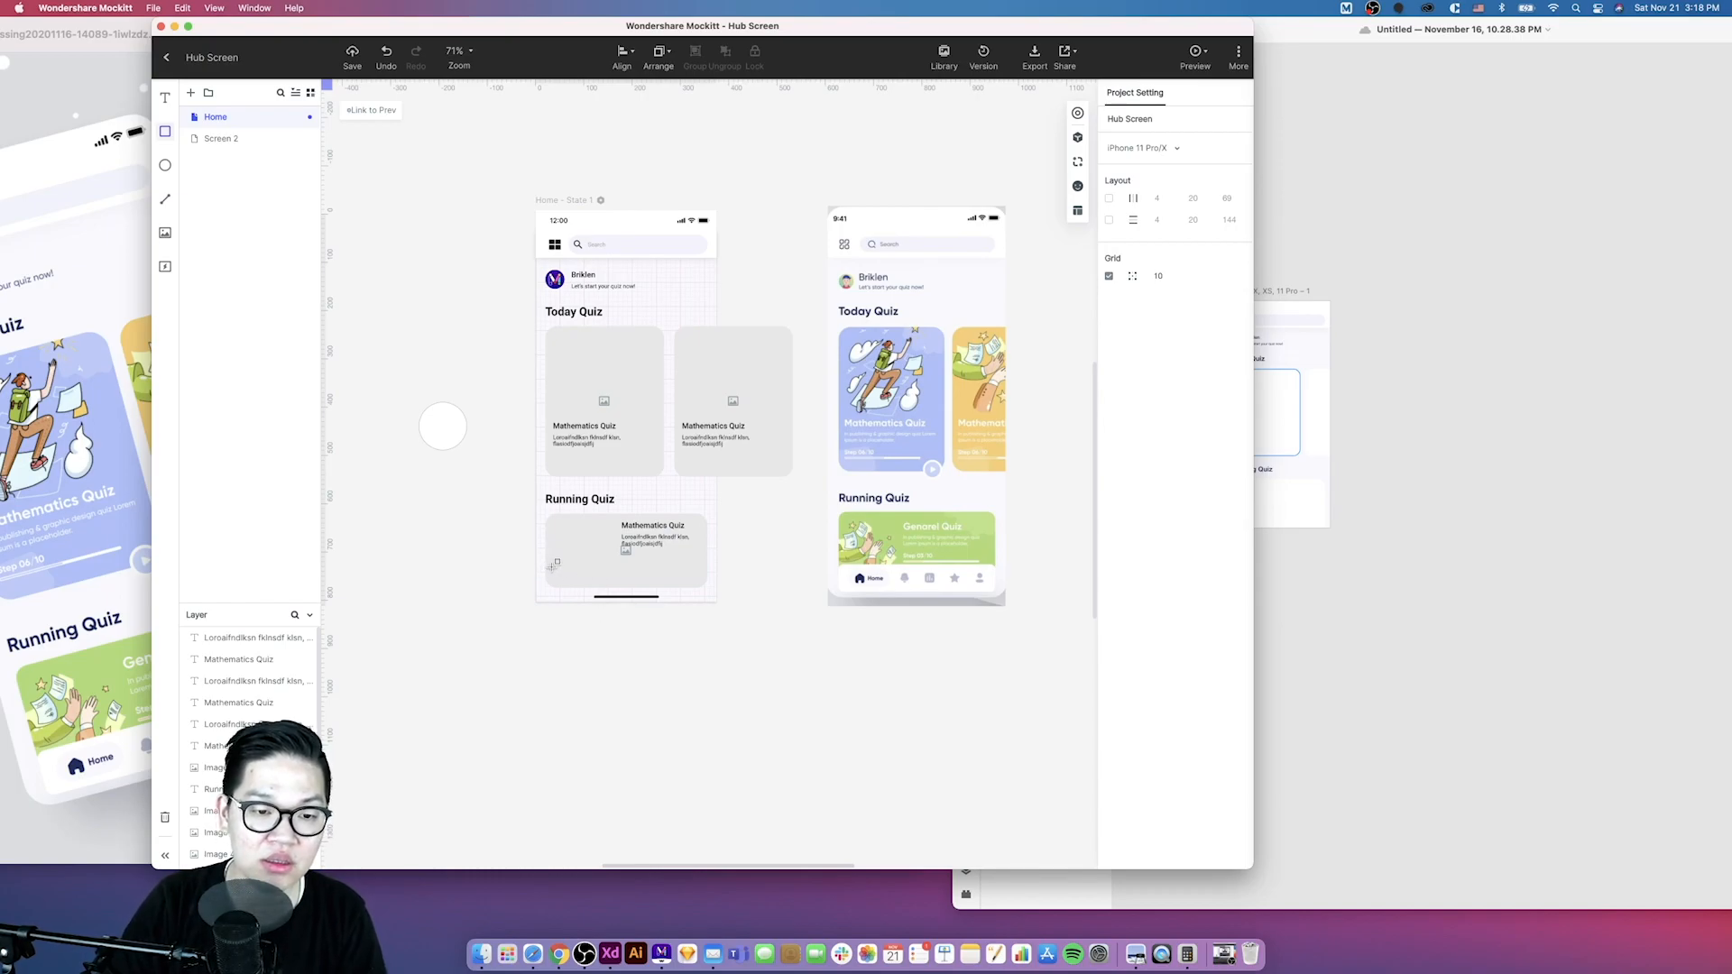
drag(548, 562, 709, 596)
scroll(586, 577, up, 3)
drag(533, 571, 531, 571)
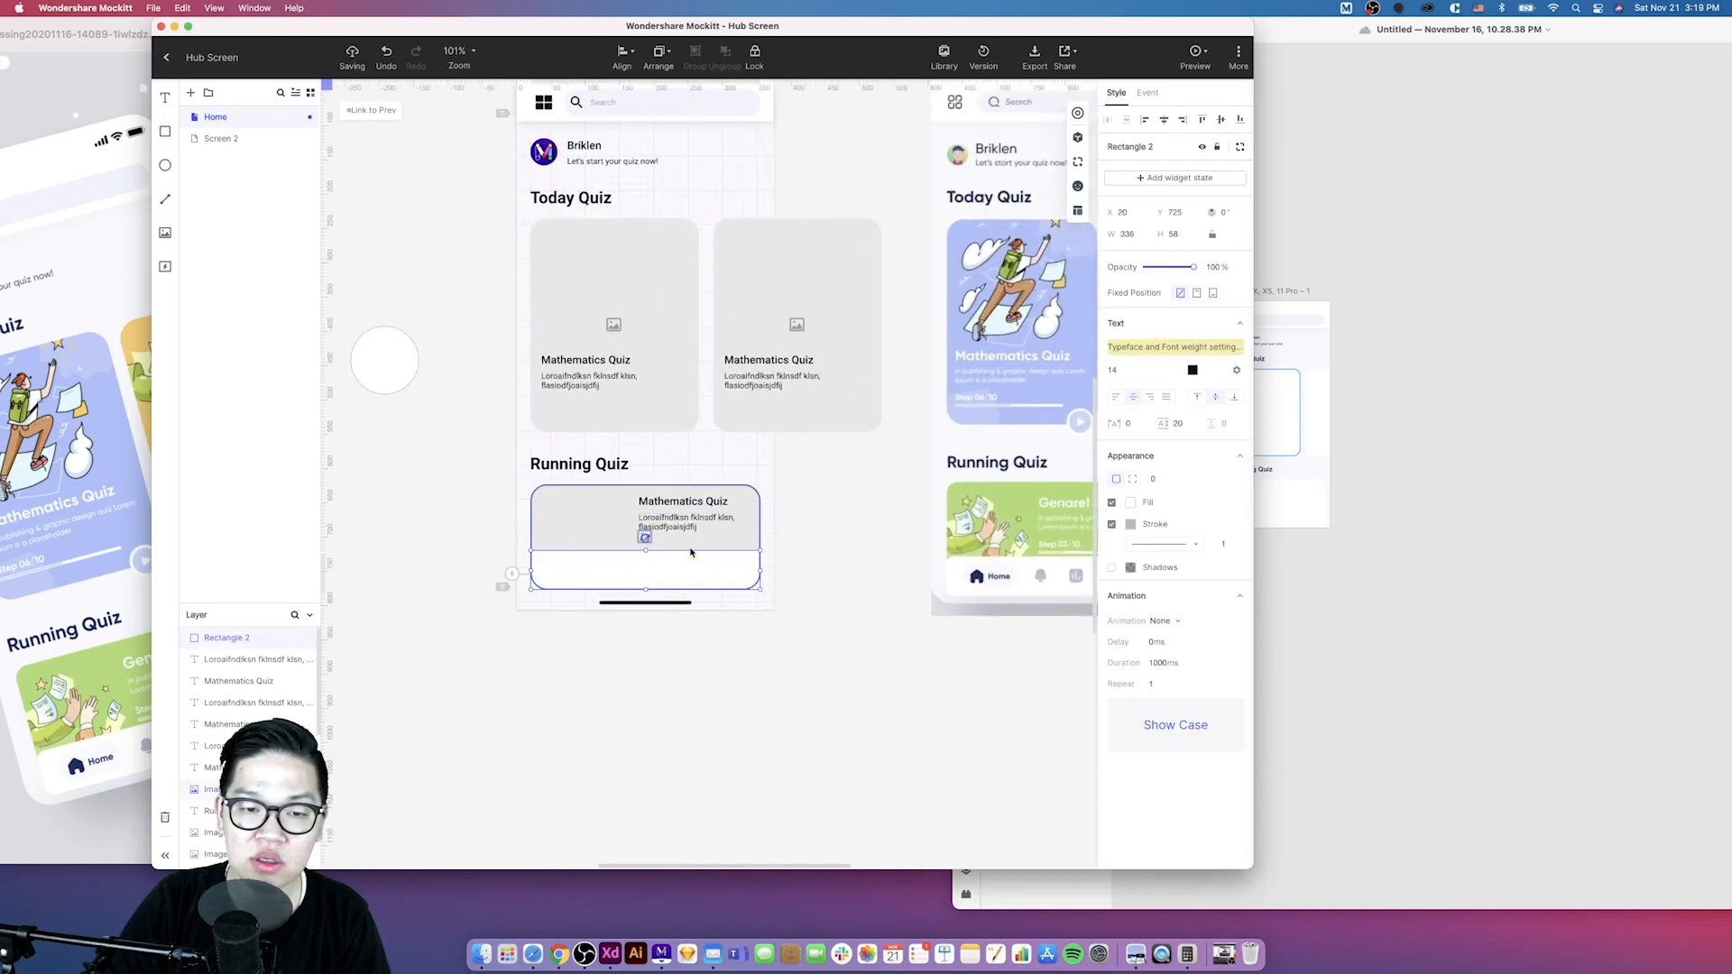
scroll(700, 559, right, 3)
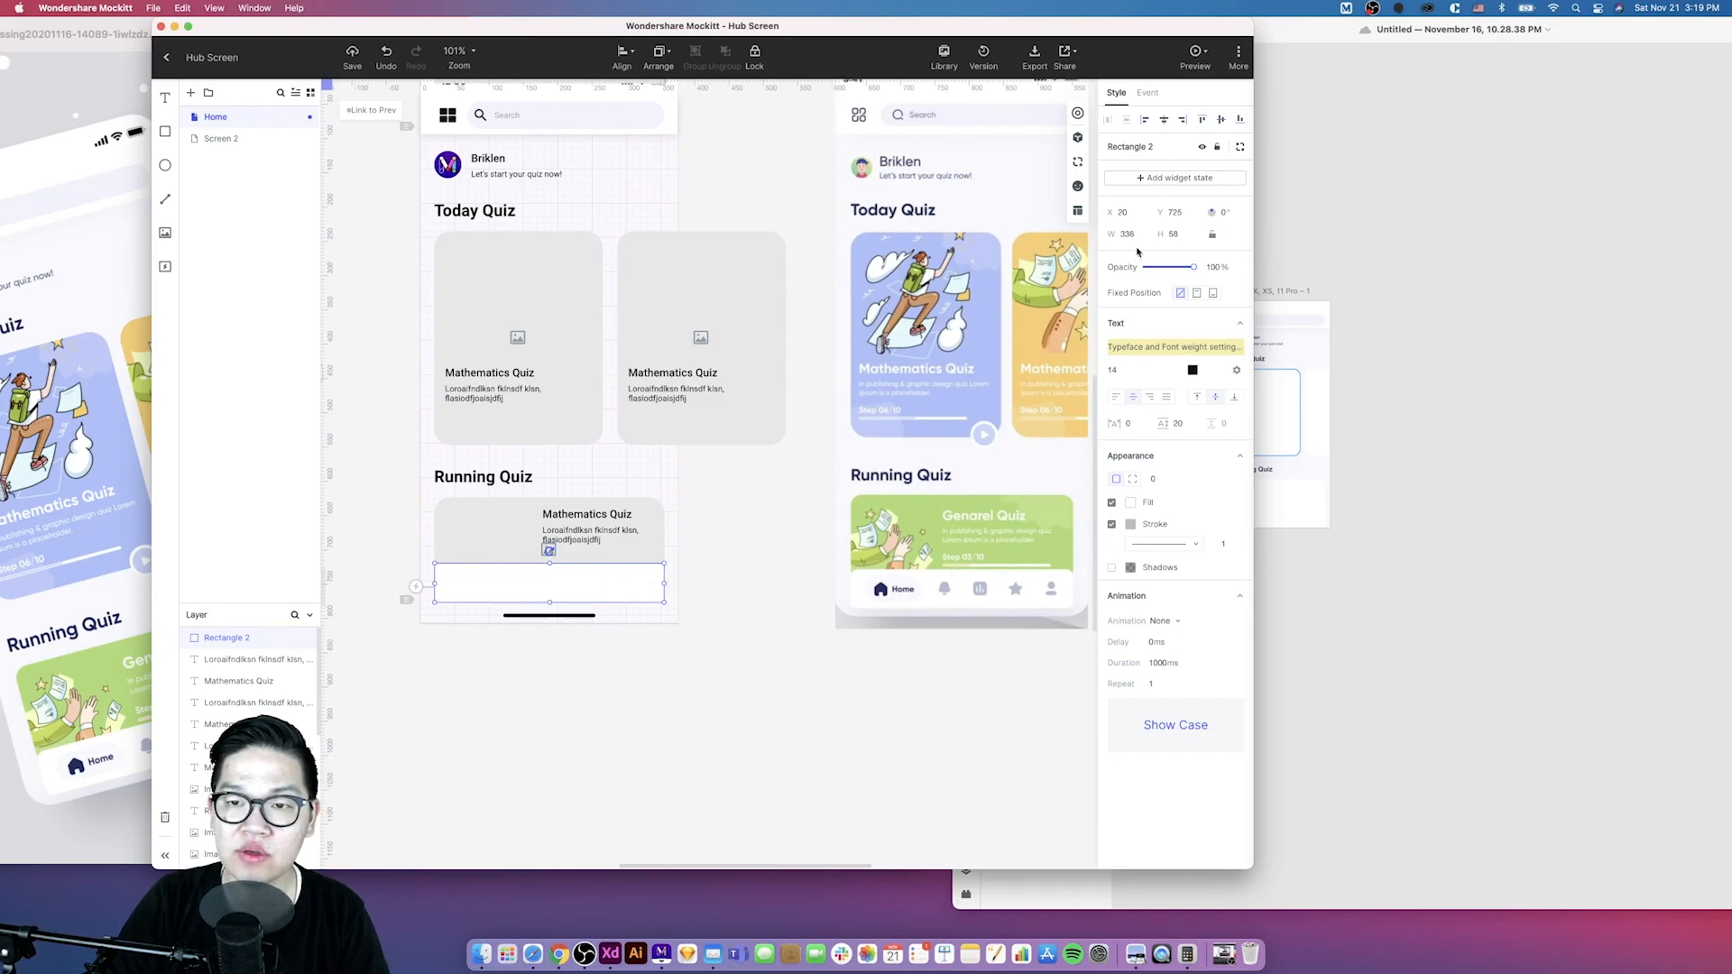
- Set the navigation bar rectangle's height to 48 and nudge it down slightly
click(1173, 235)
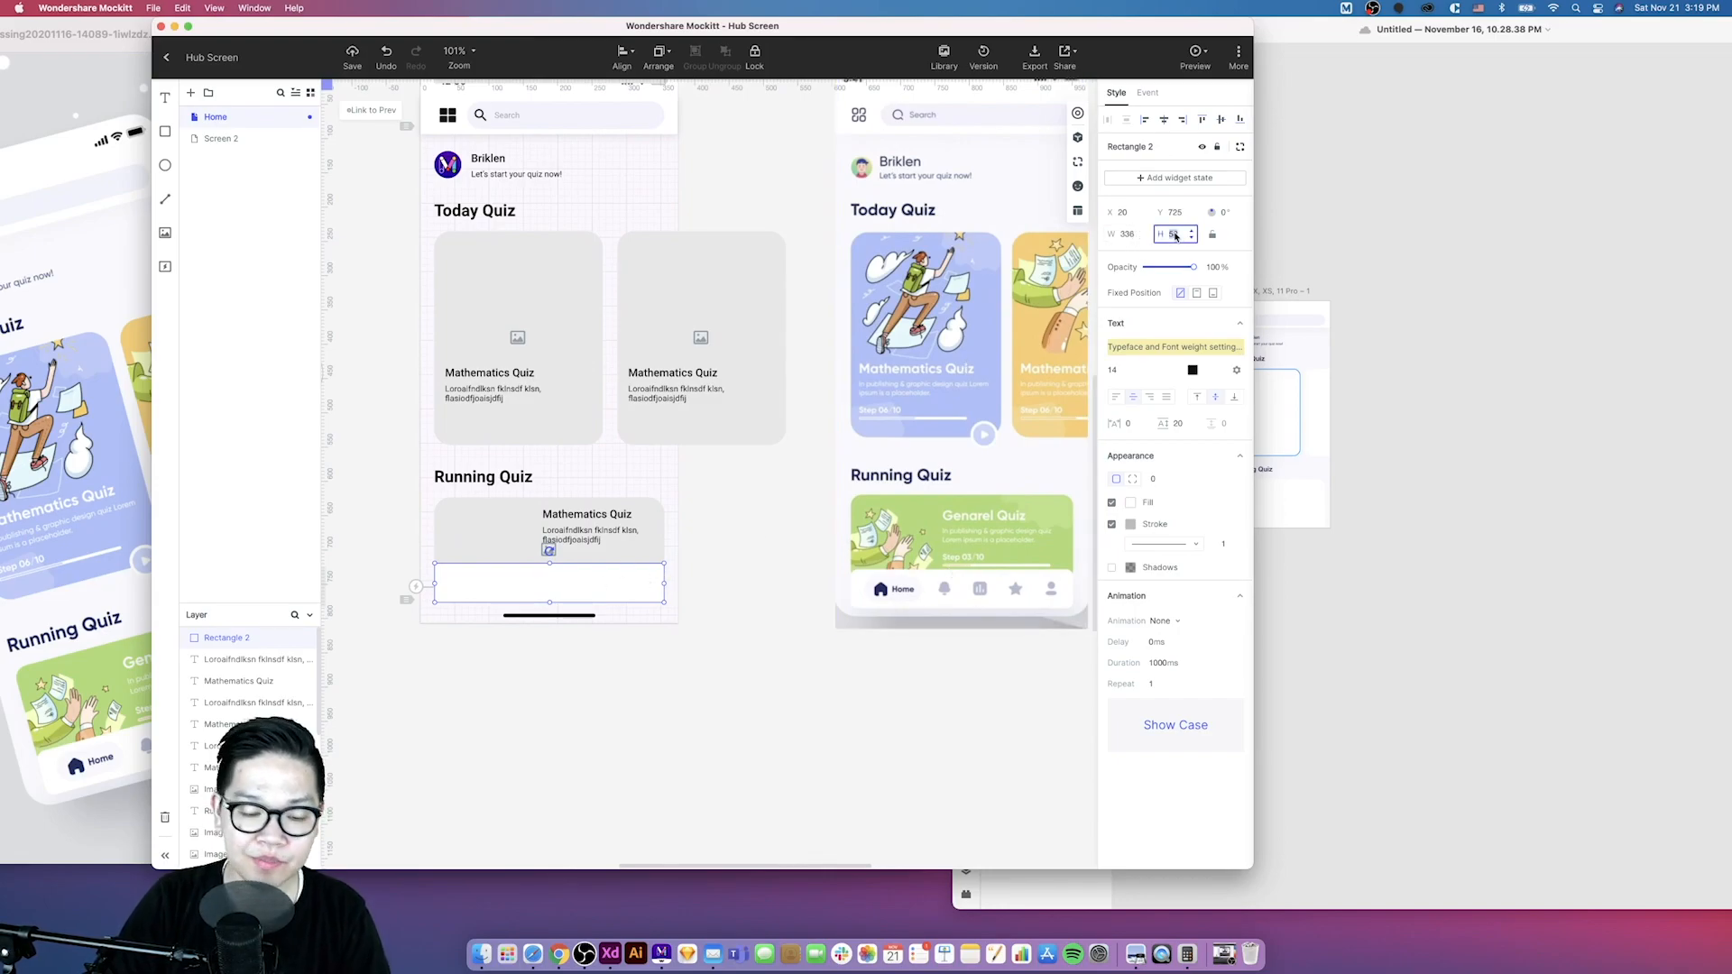
text(48)
key(Return)
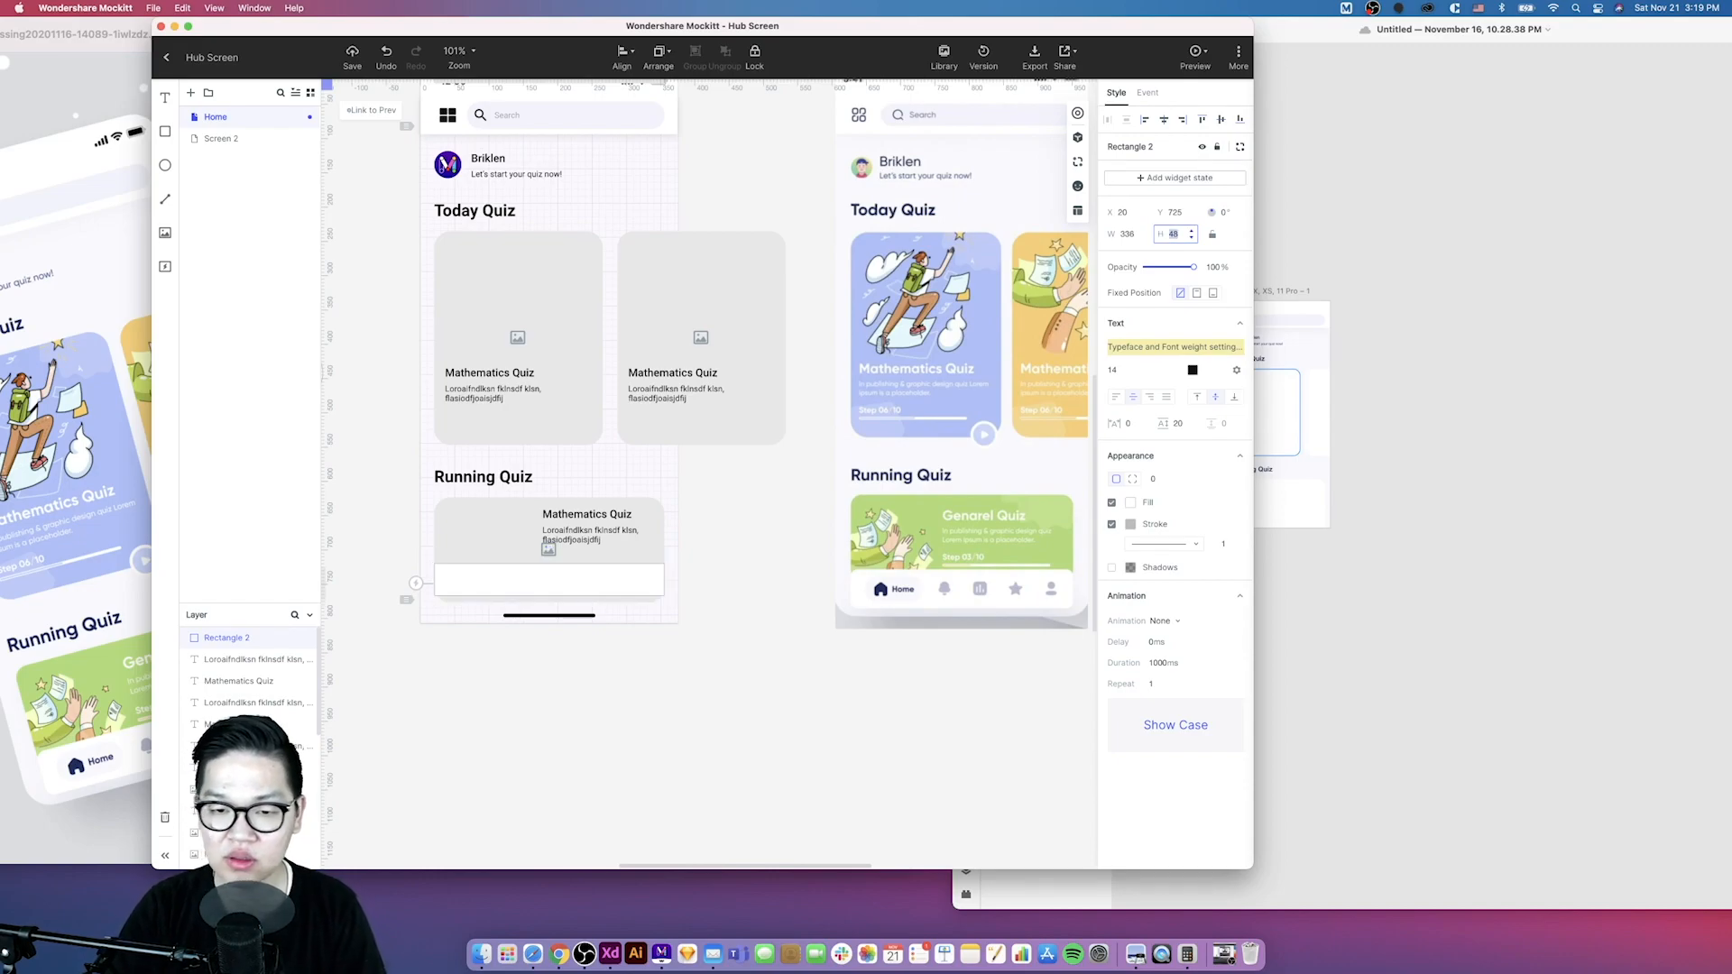
drag(540, 584, 540, 591)
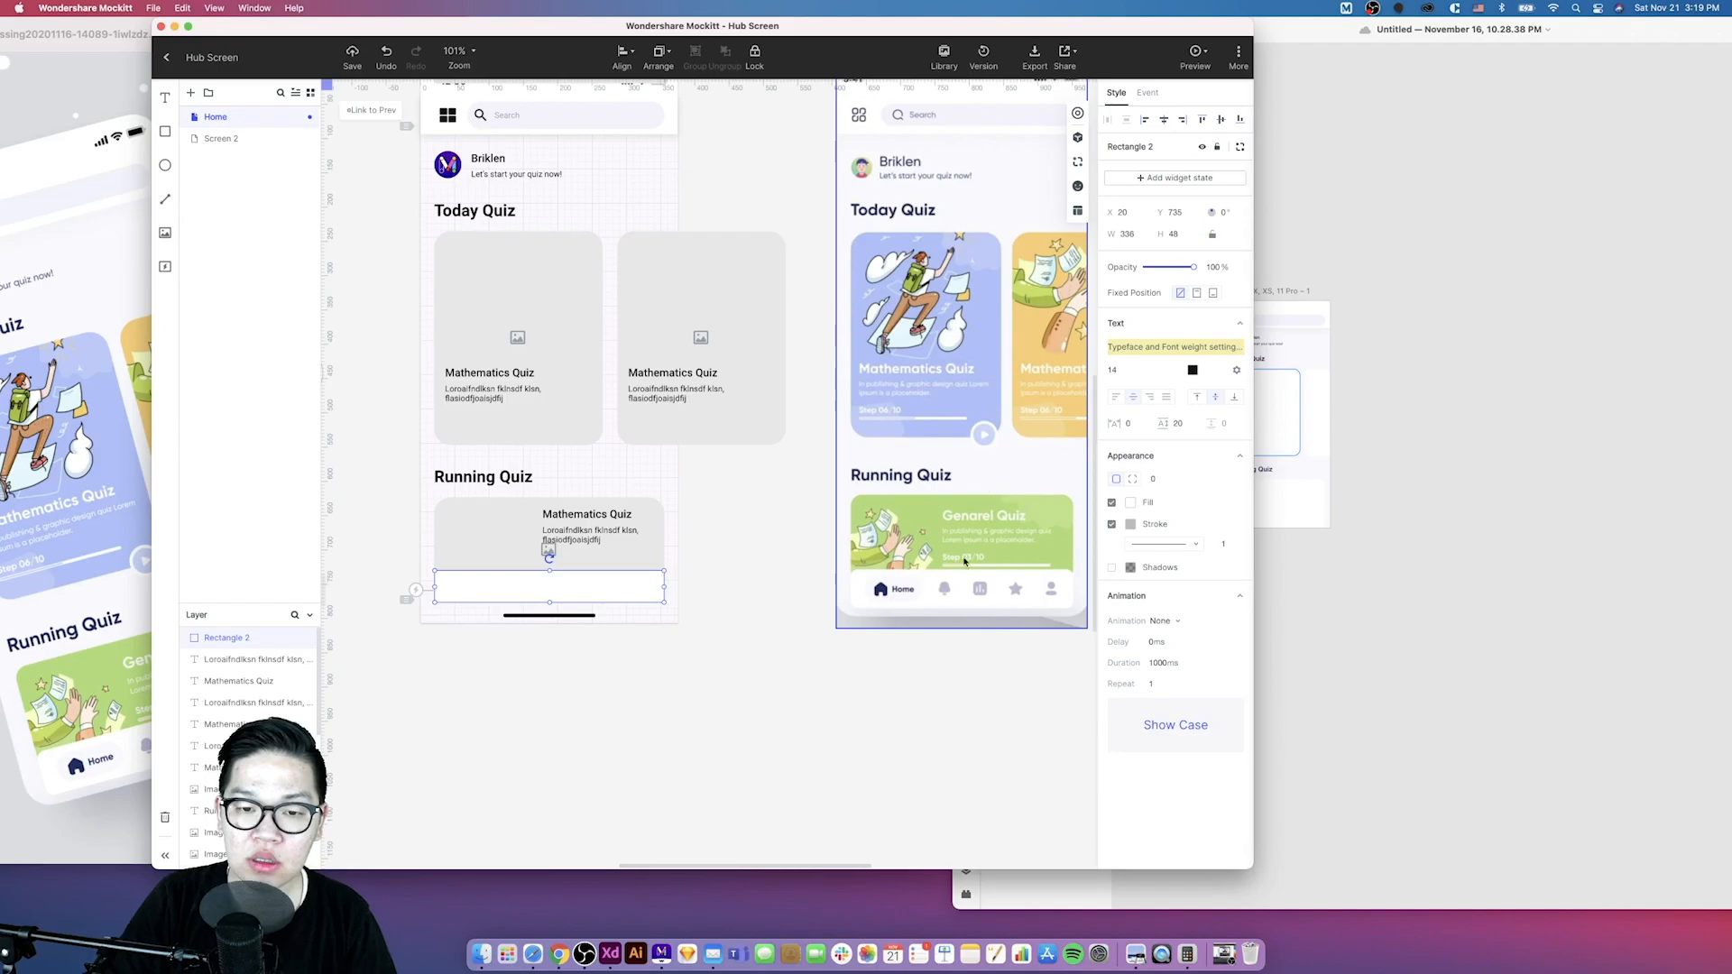
- Set the navigation bar rectangle's corner radius to 8
click(1157, 479)
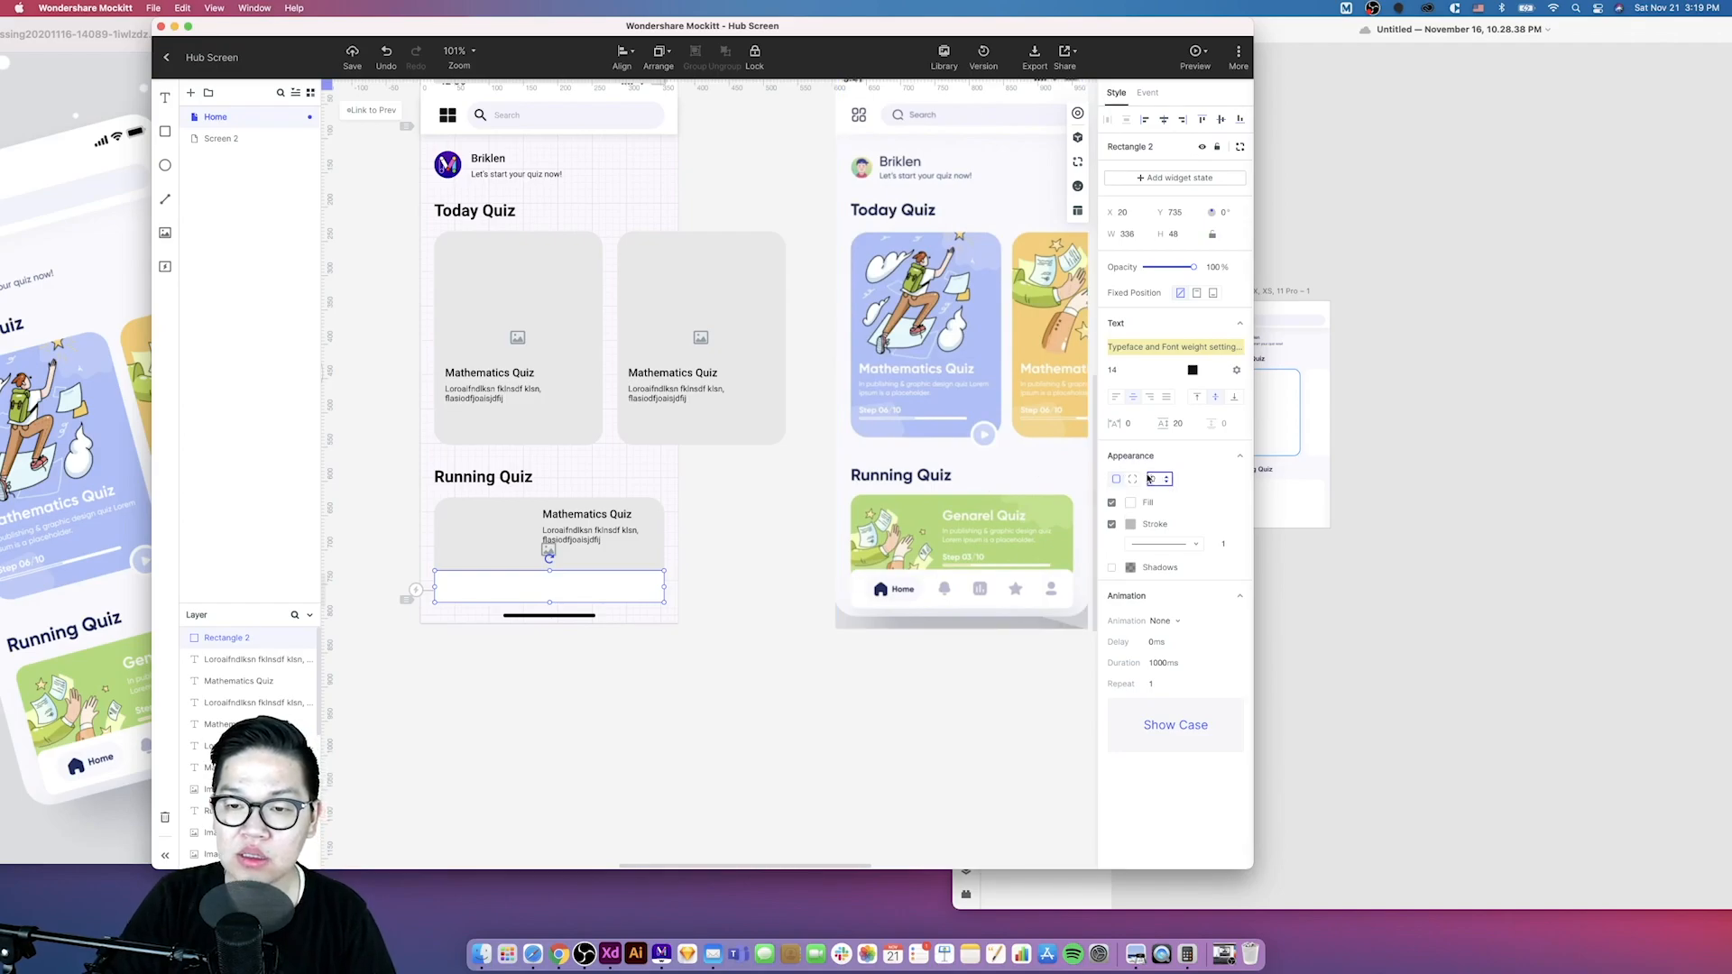
key(Return)
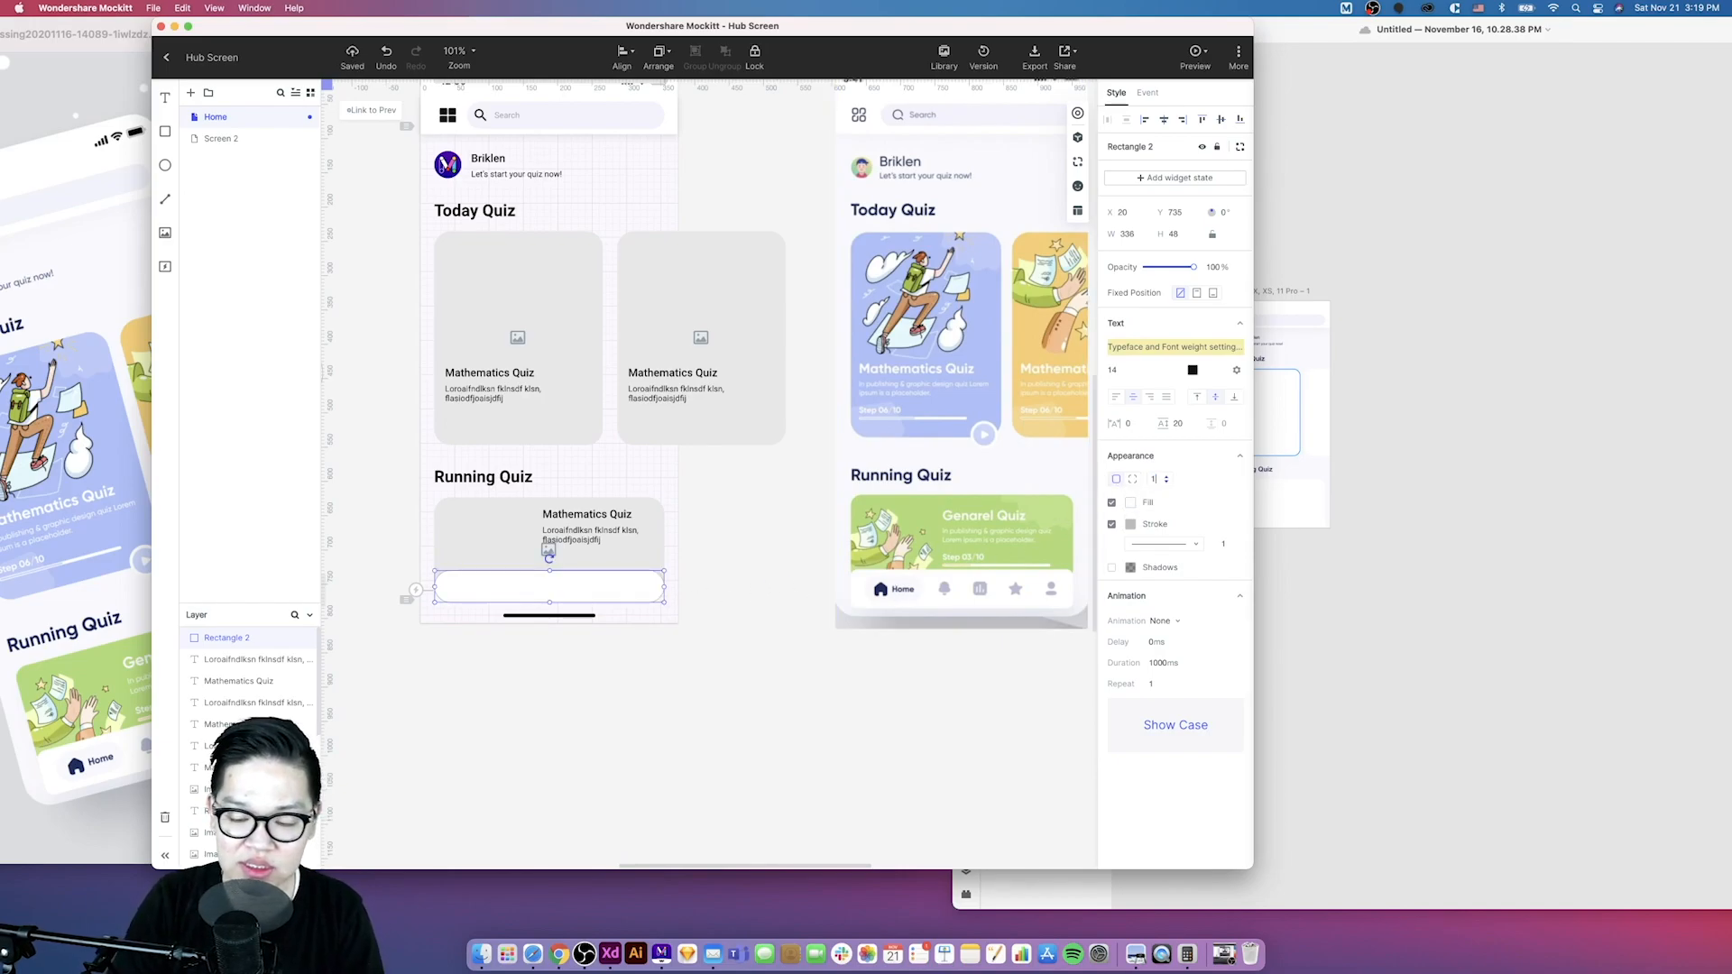
key(Return)
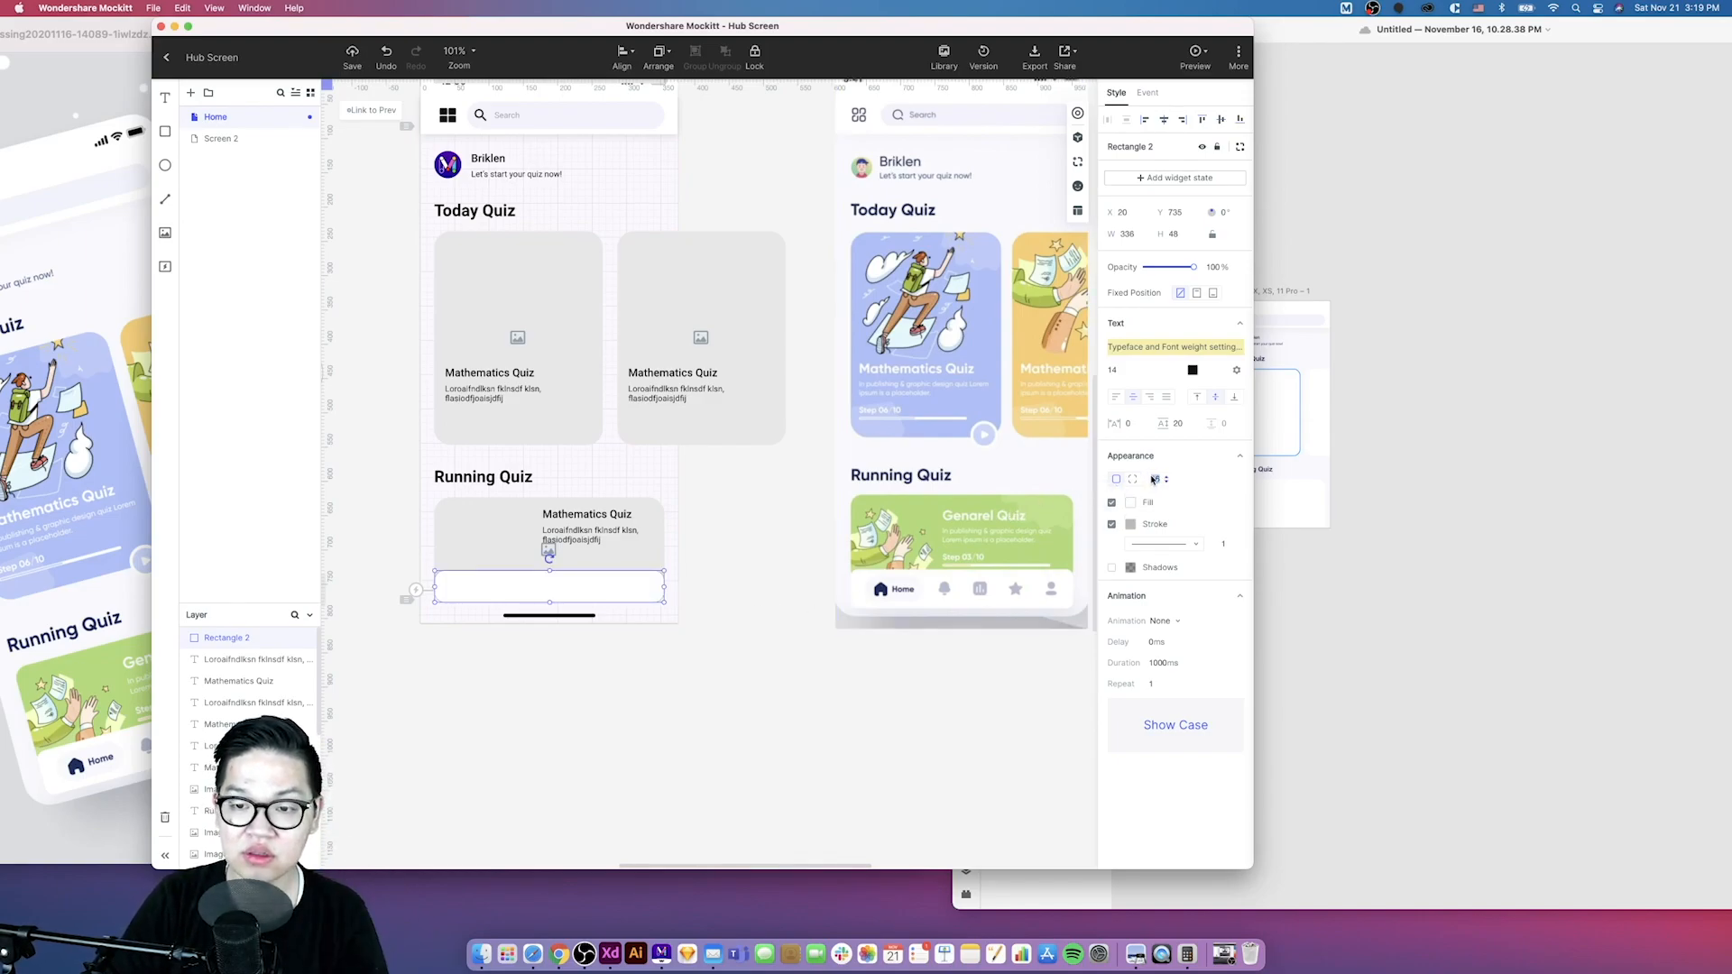
text(8)
key(Return)
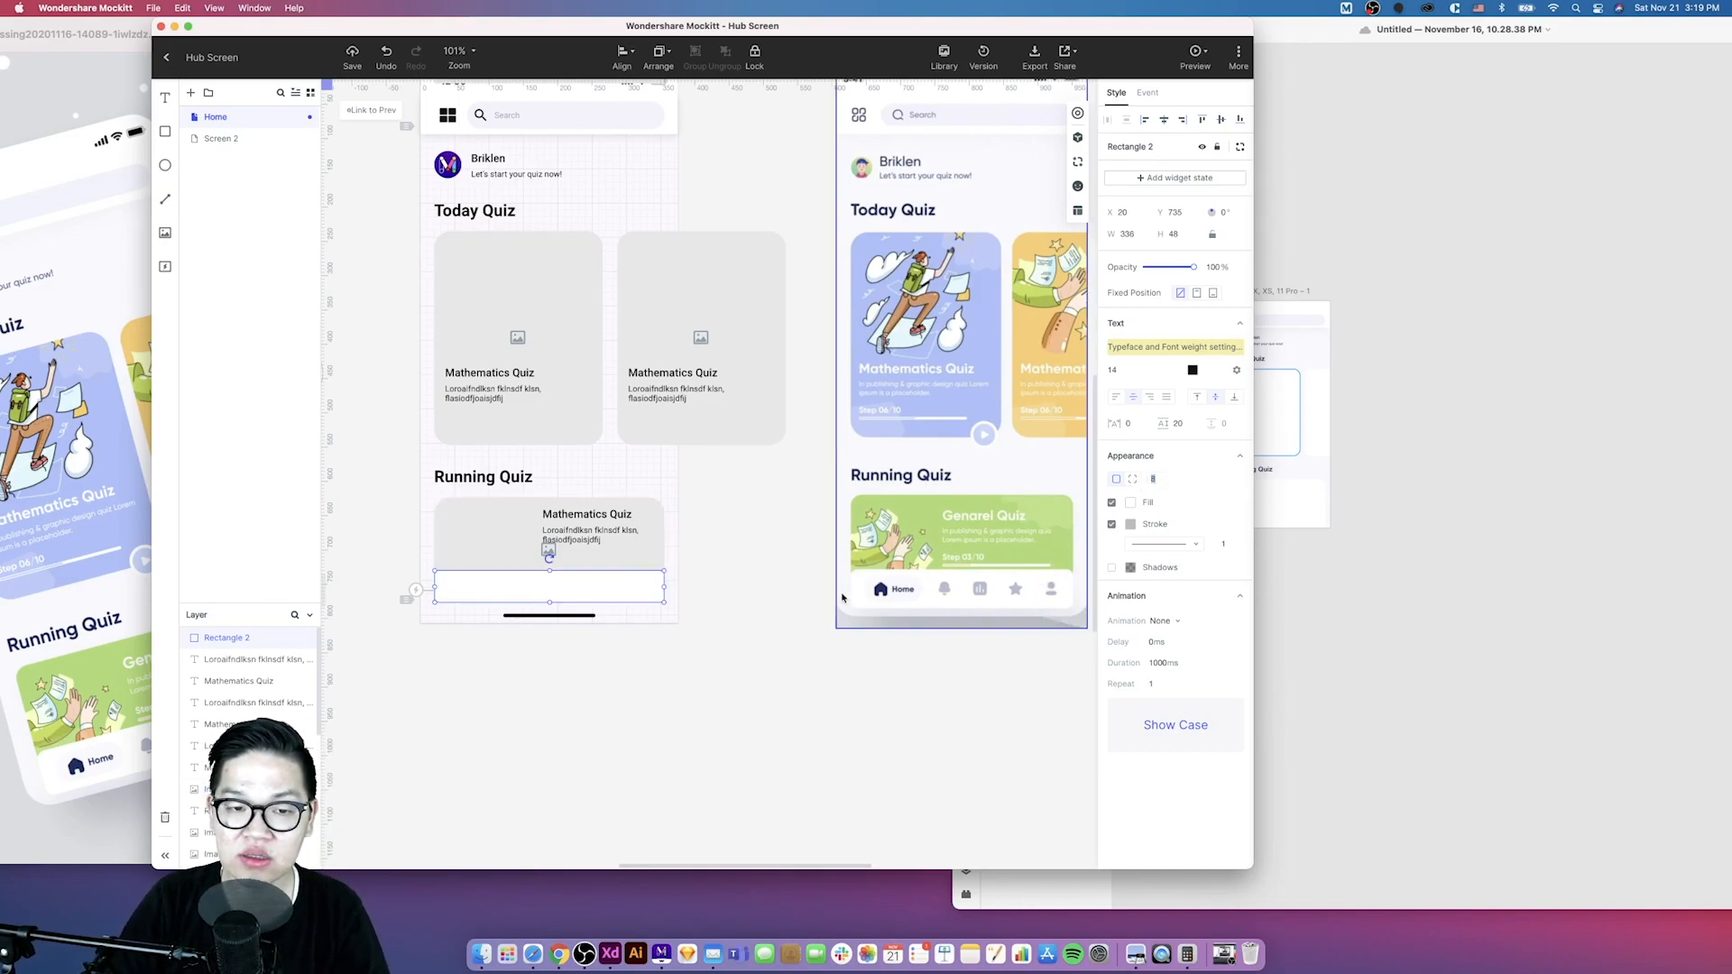
- Search the icon library for home and place a home icon below the artboard
click(783, 633)
scroll(781, 634, left, 2)
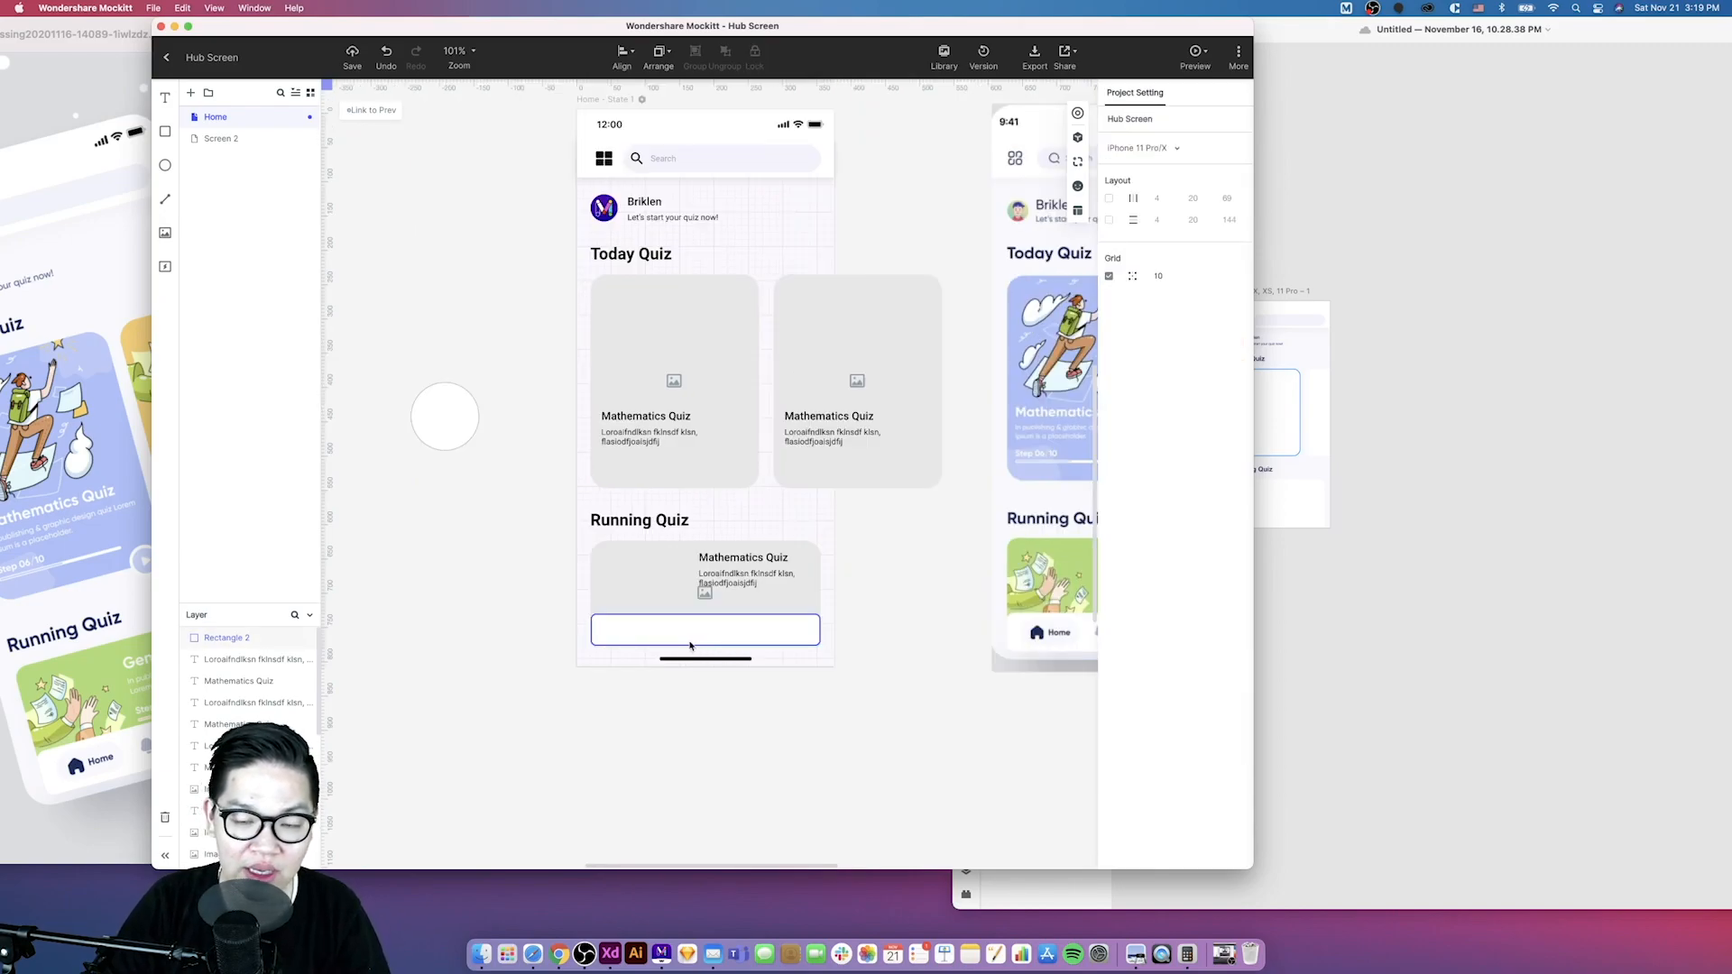
scroll(716, 644, down, 5)
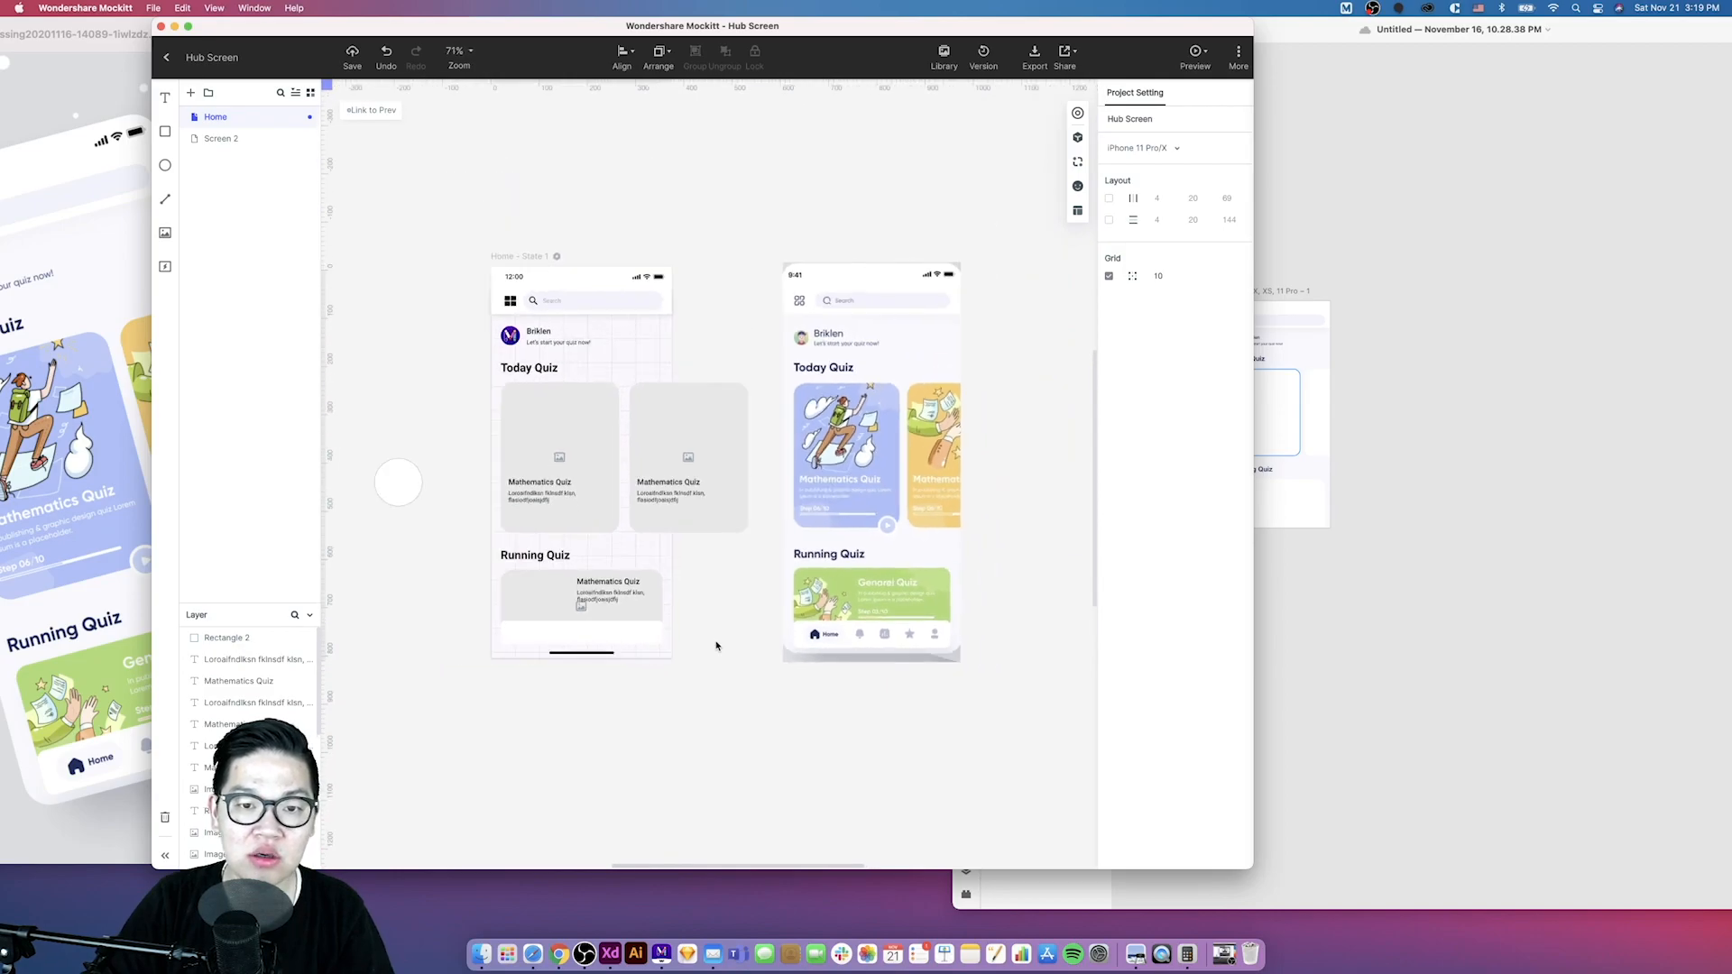
scroll(716, 646, left, 2)
click(595, 646)
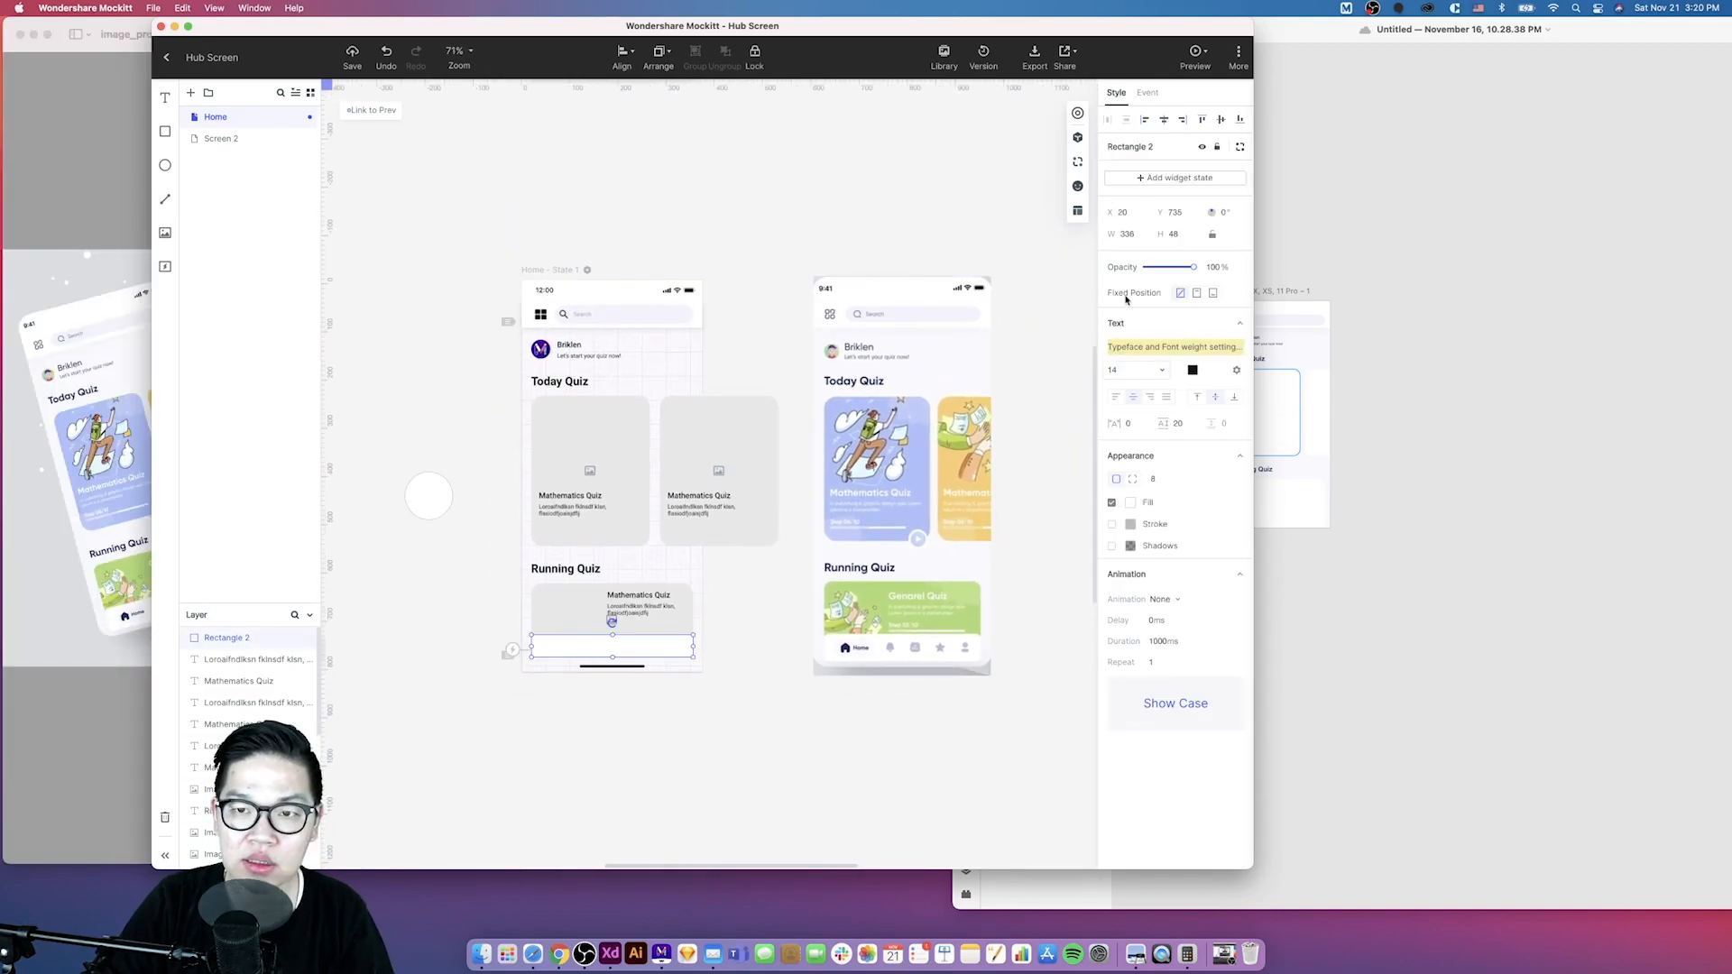
click(1078, 187)
click(949, 156)
text(home)
drag(918, 189, 551, 704)
- Search the icon library for notification and place a bell icon beside the home icon
click(746, 634)
scroll(746, 634, right, 3)
drag(958, 155, 855, 150)
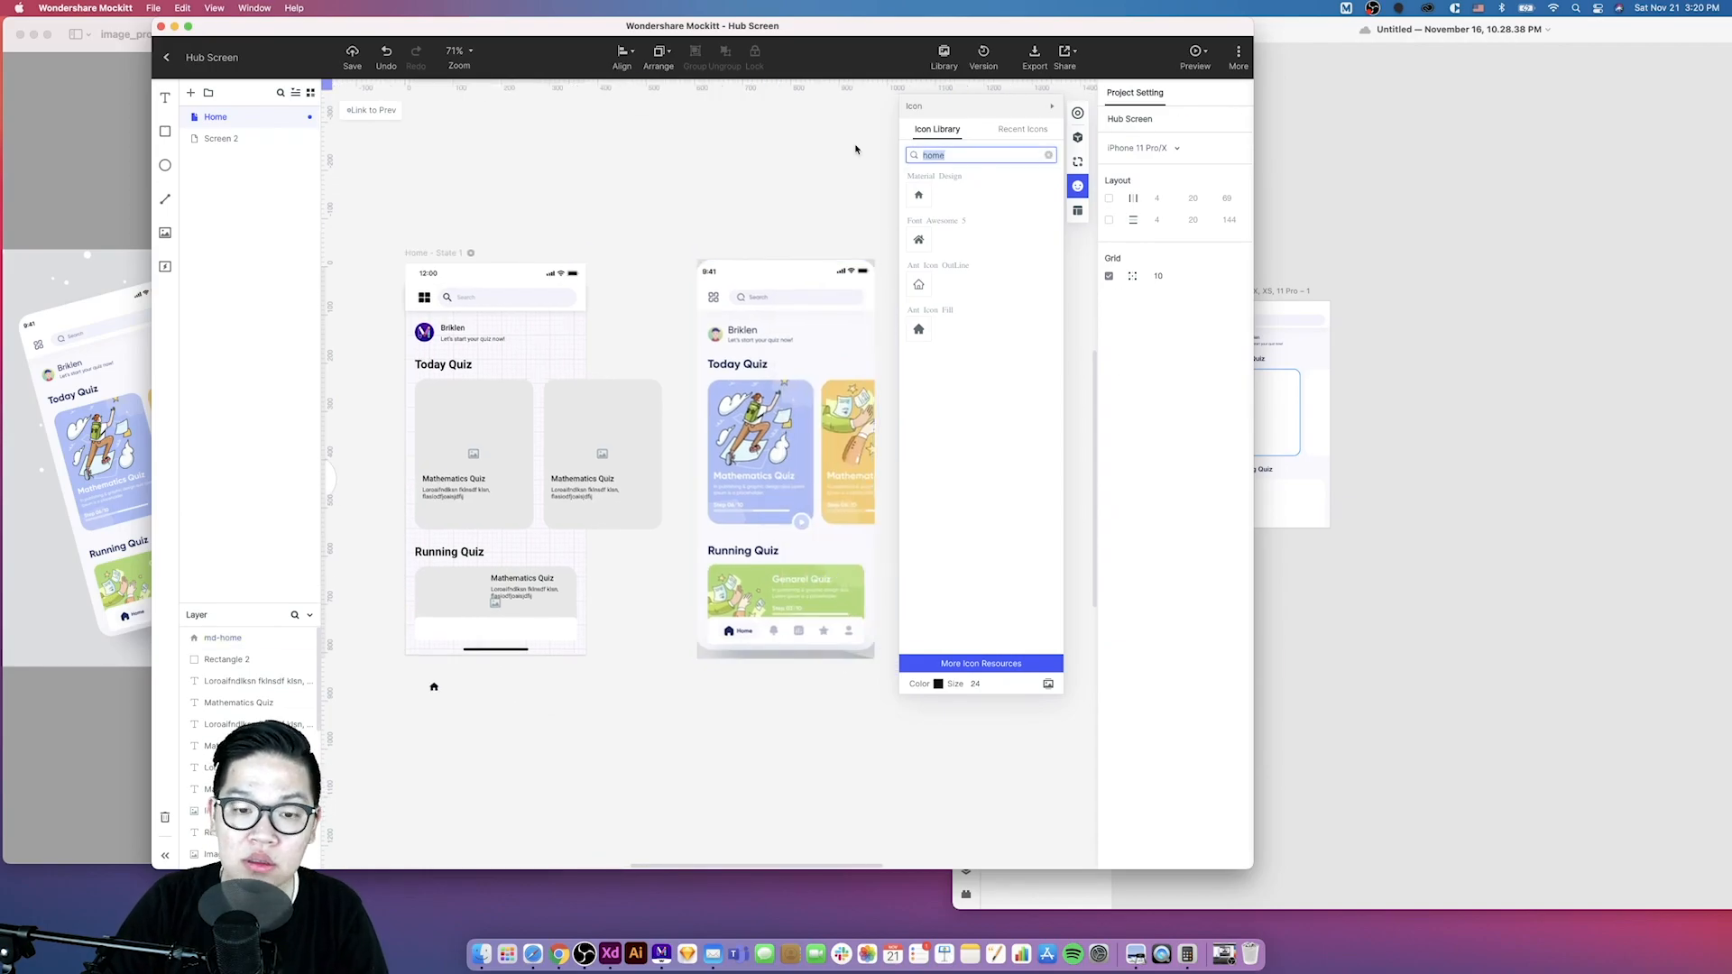
text(notification)
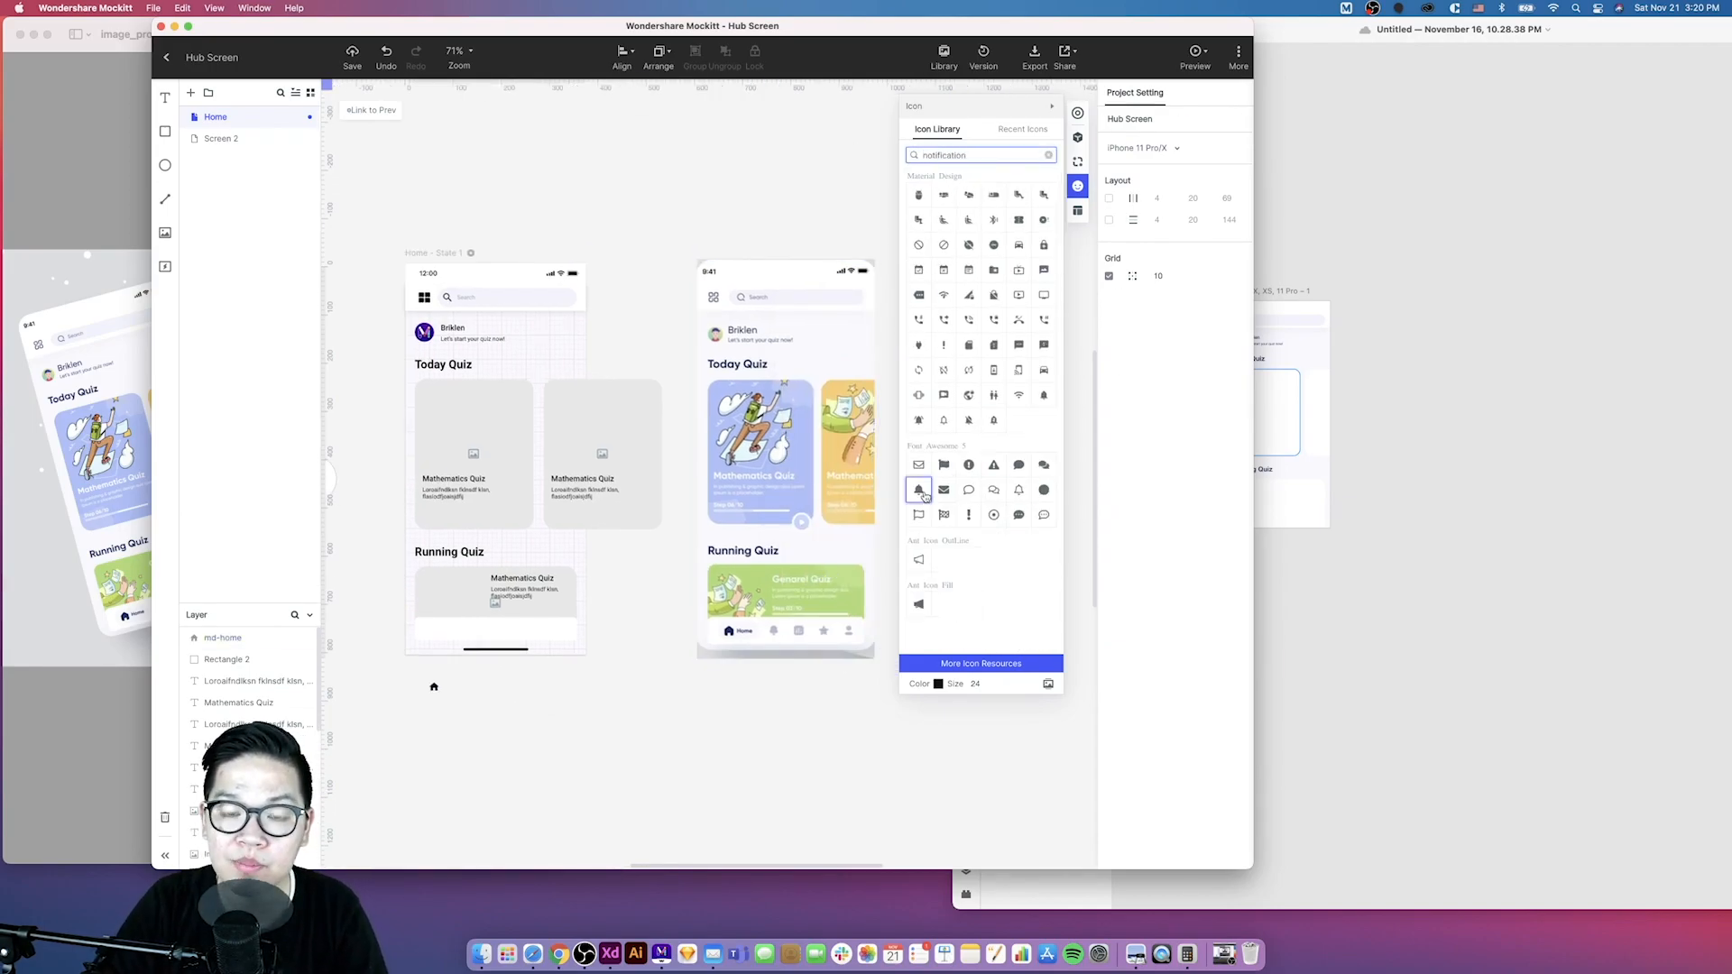
drag(918, 490, 473, 688)
- Place a second notification bell icon from the Material set next to the other icons
click(537, 699)
click(434, 691)
click(486, 693)
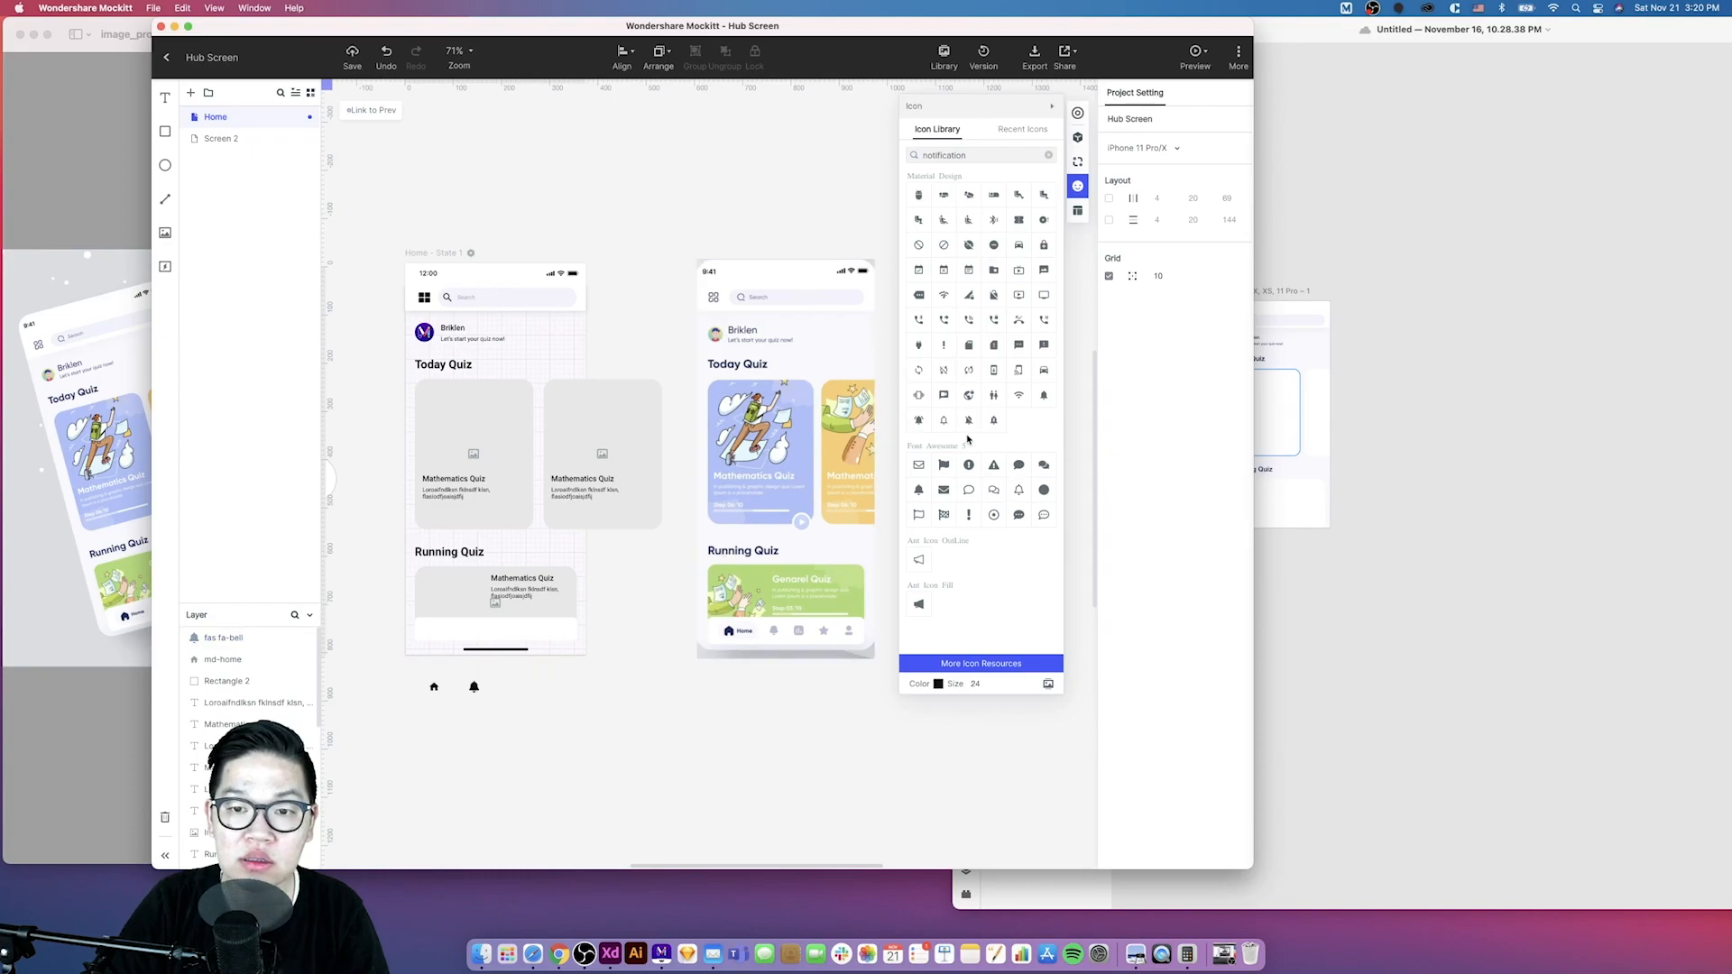
drag(1040, 404, 507, 683)
click(469, 689)
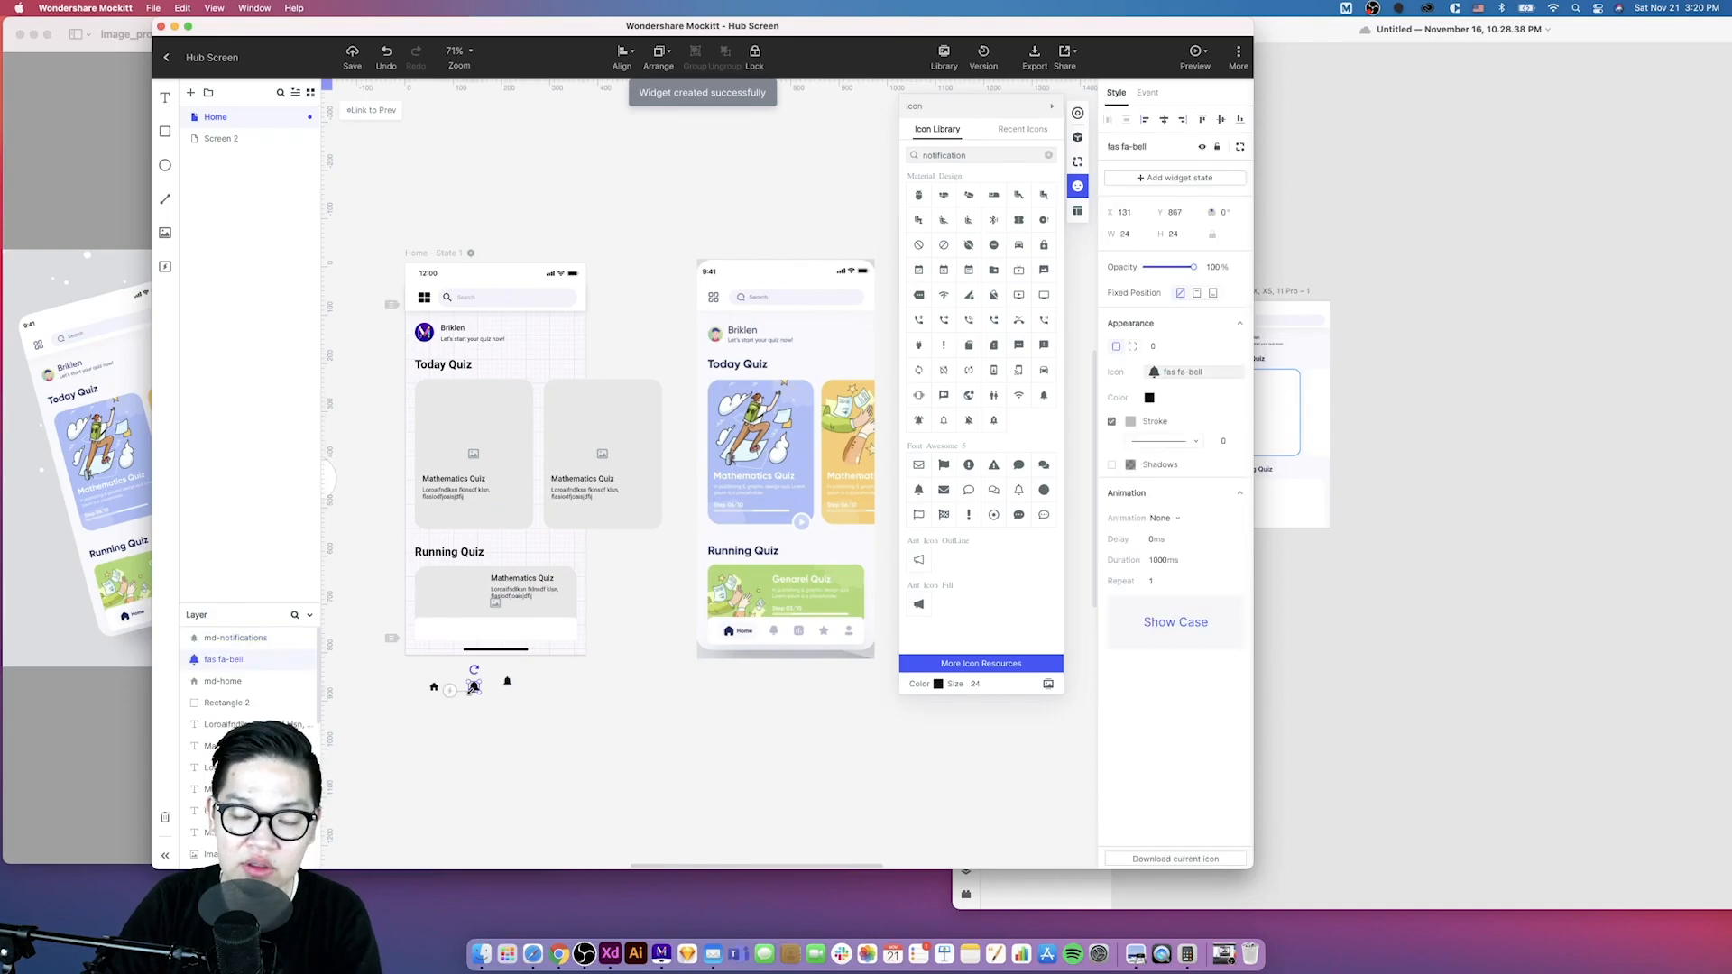
- Delete the Font Awesome bell icon and move the remaining bell closer to the home icon
key(BackSpace)
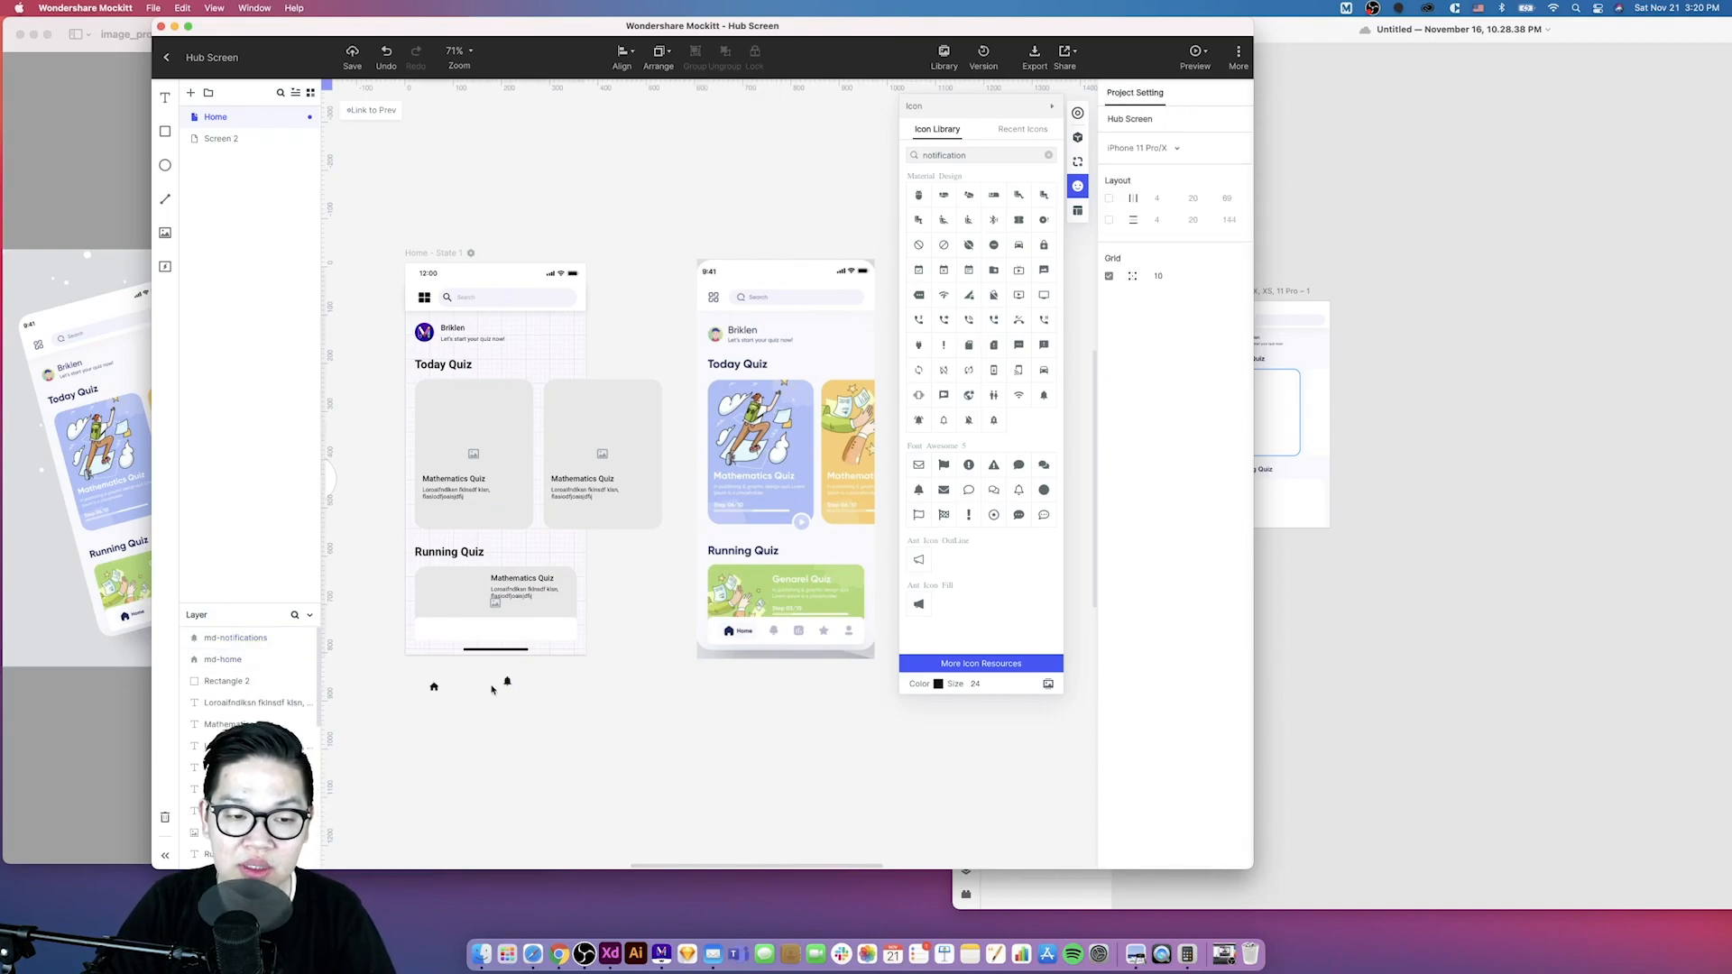
drag(507, 683, 477, 689)
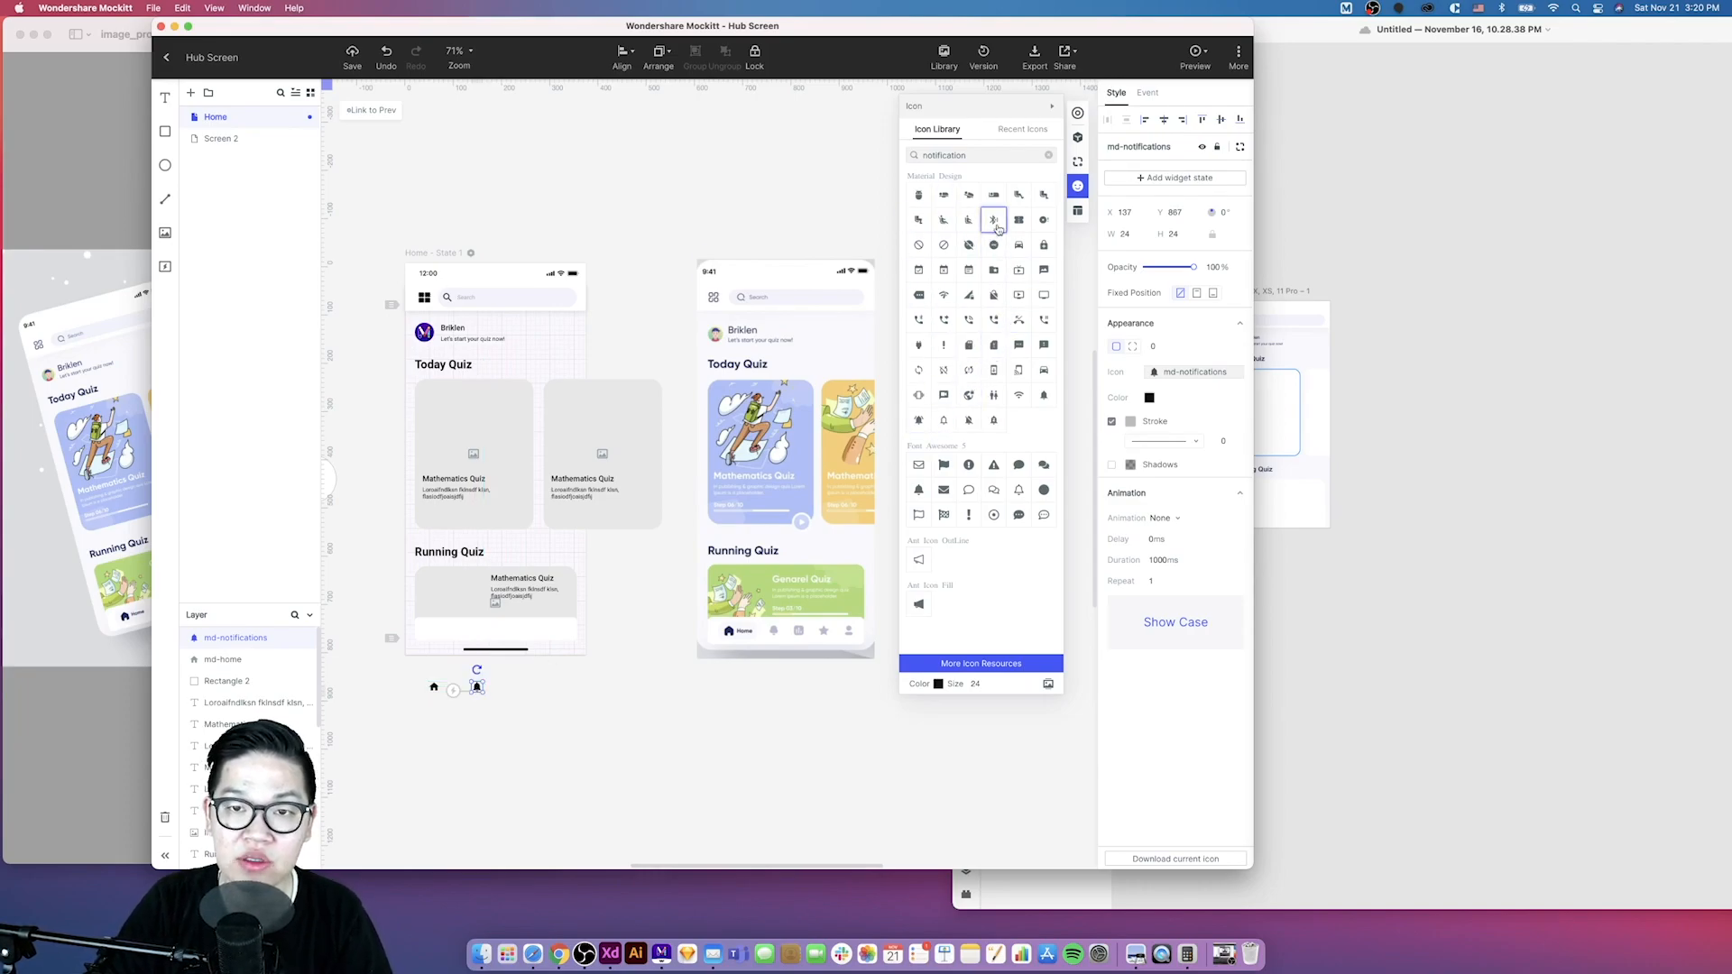
- Search the icon library for chart and place an insert-chart icon beside the bell icon
double_click(978, 155)
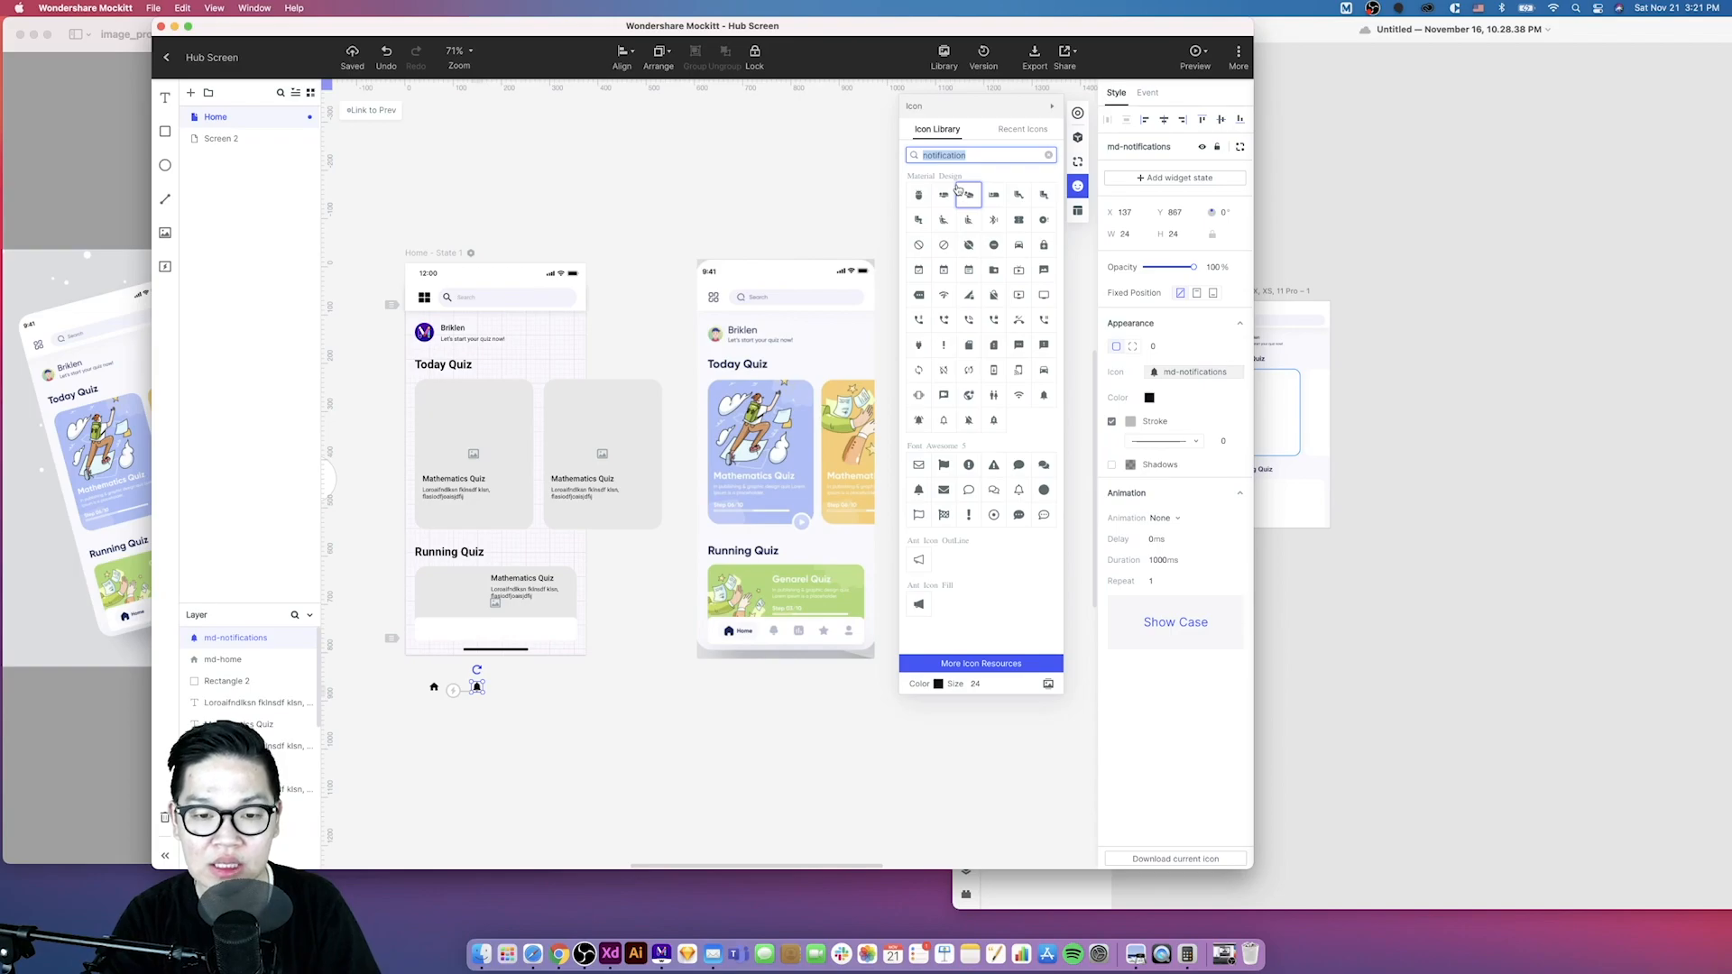
text(chi)
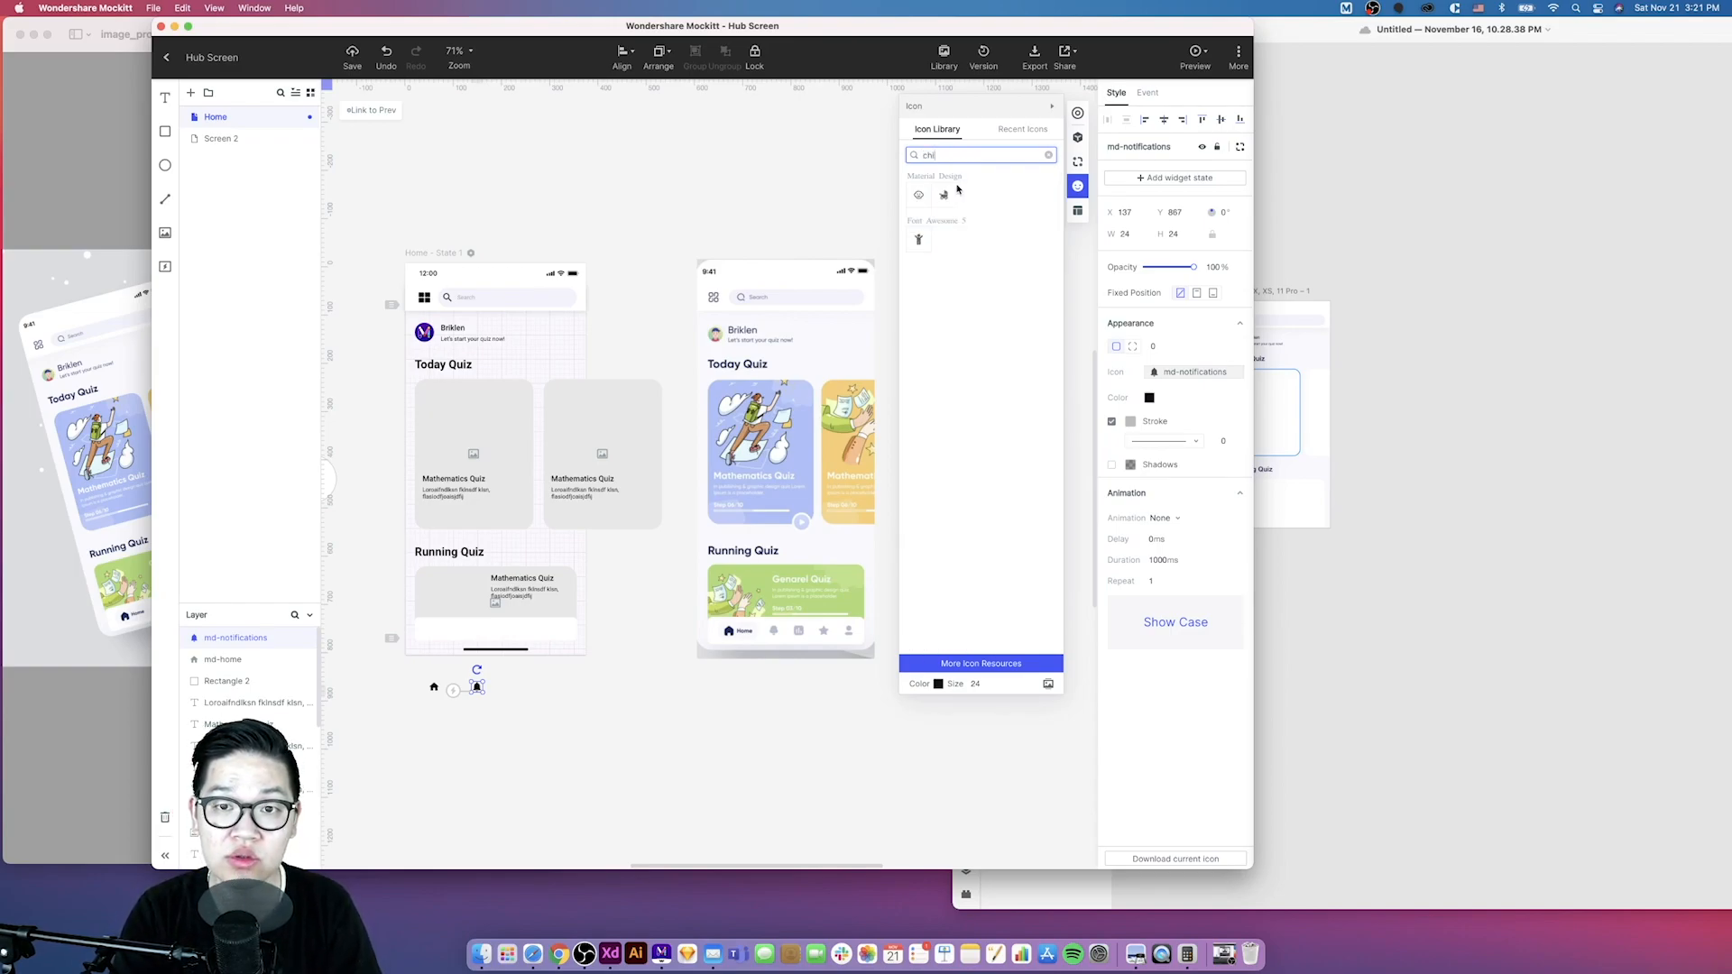
key(BackSpace)
text(art)
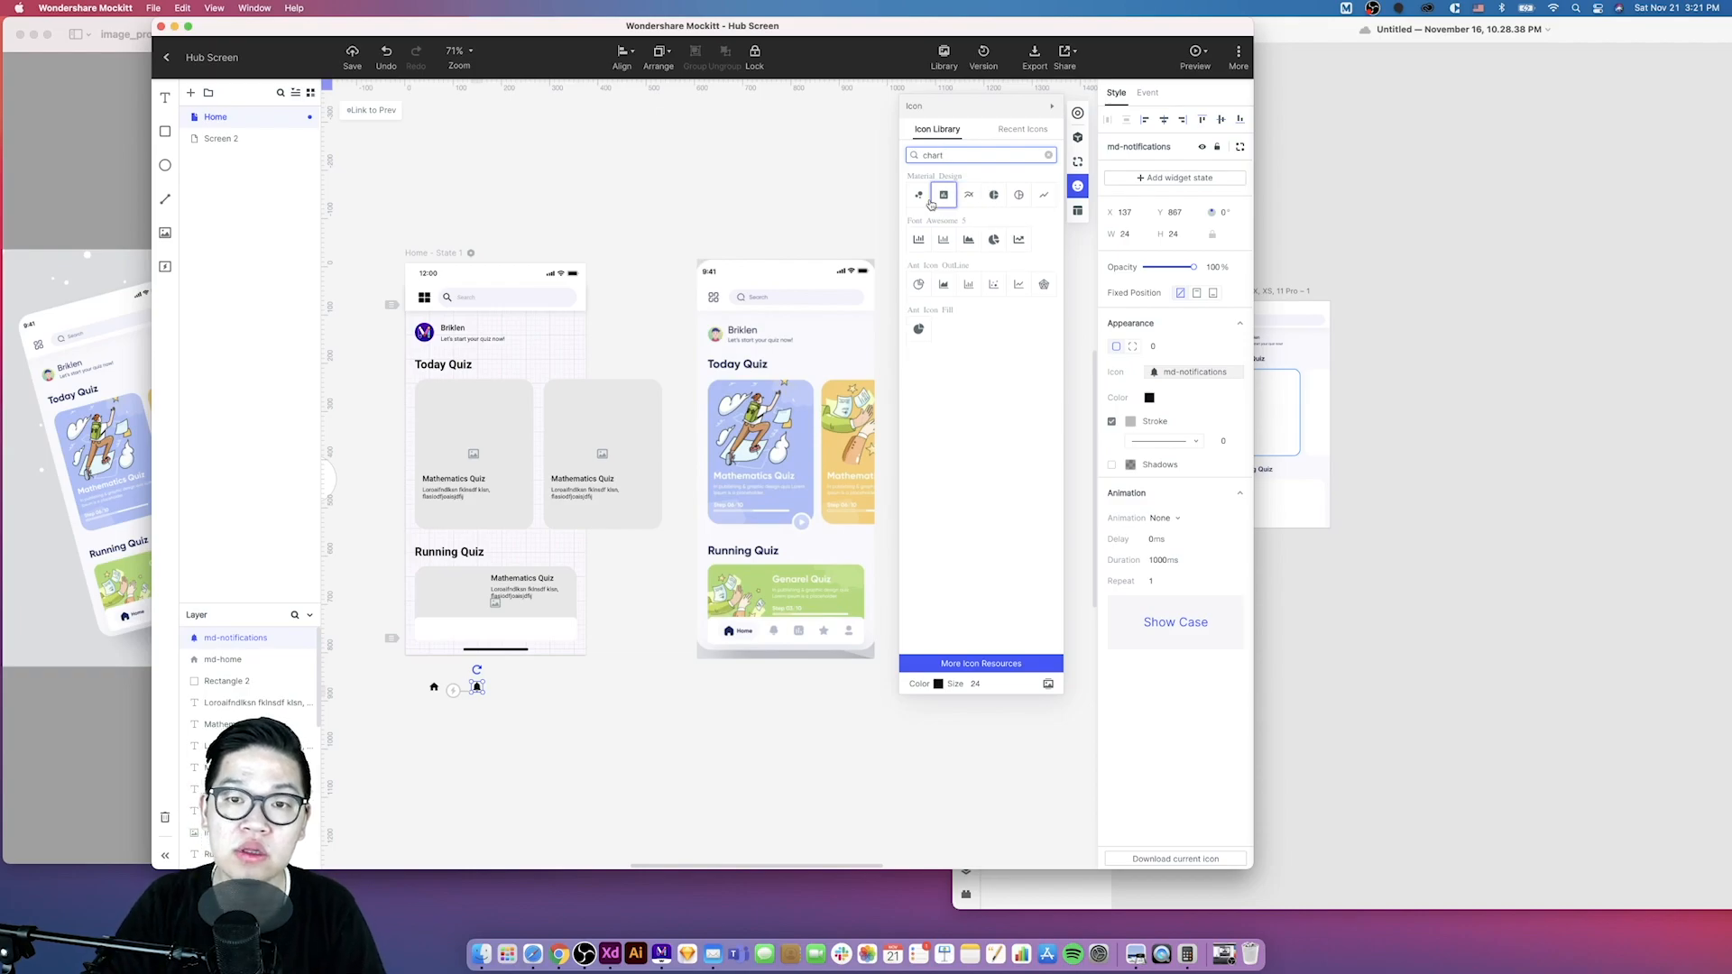
drag(942, 198, 506, 683)
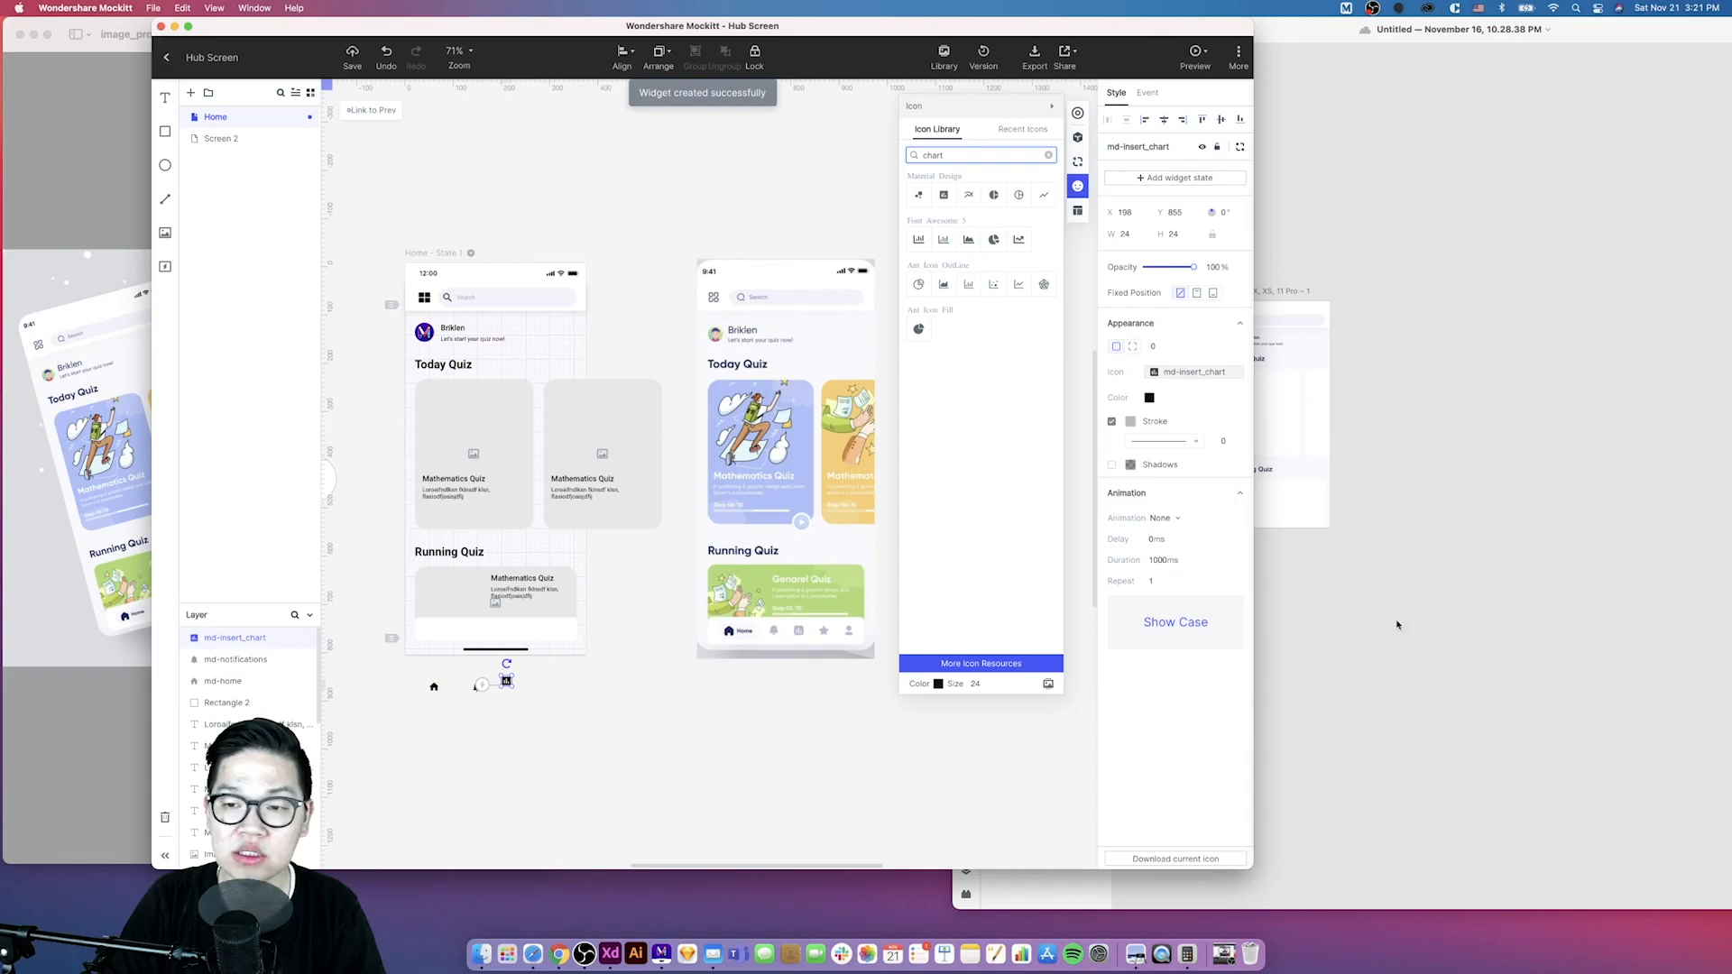
click(1381, 625)
click(506, 691)
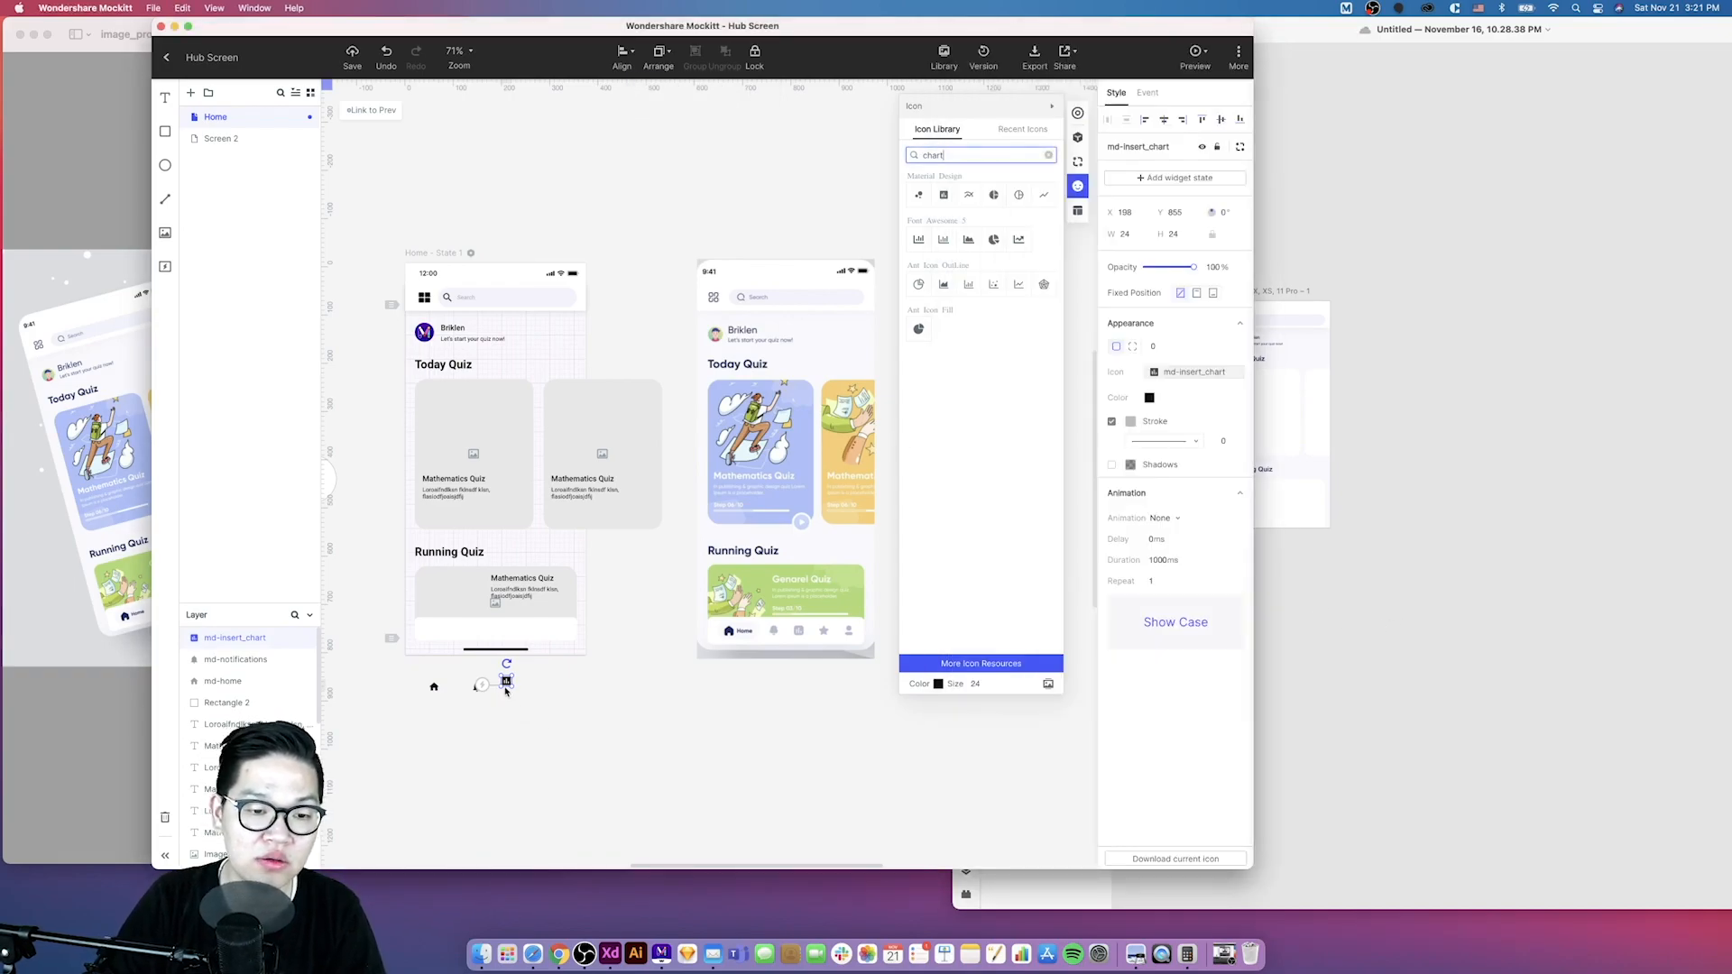
drag(506, 682, 506, 688)
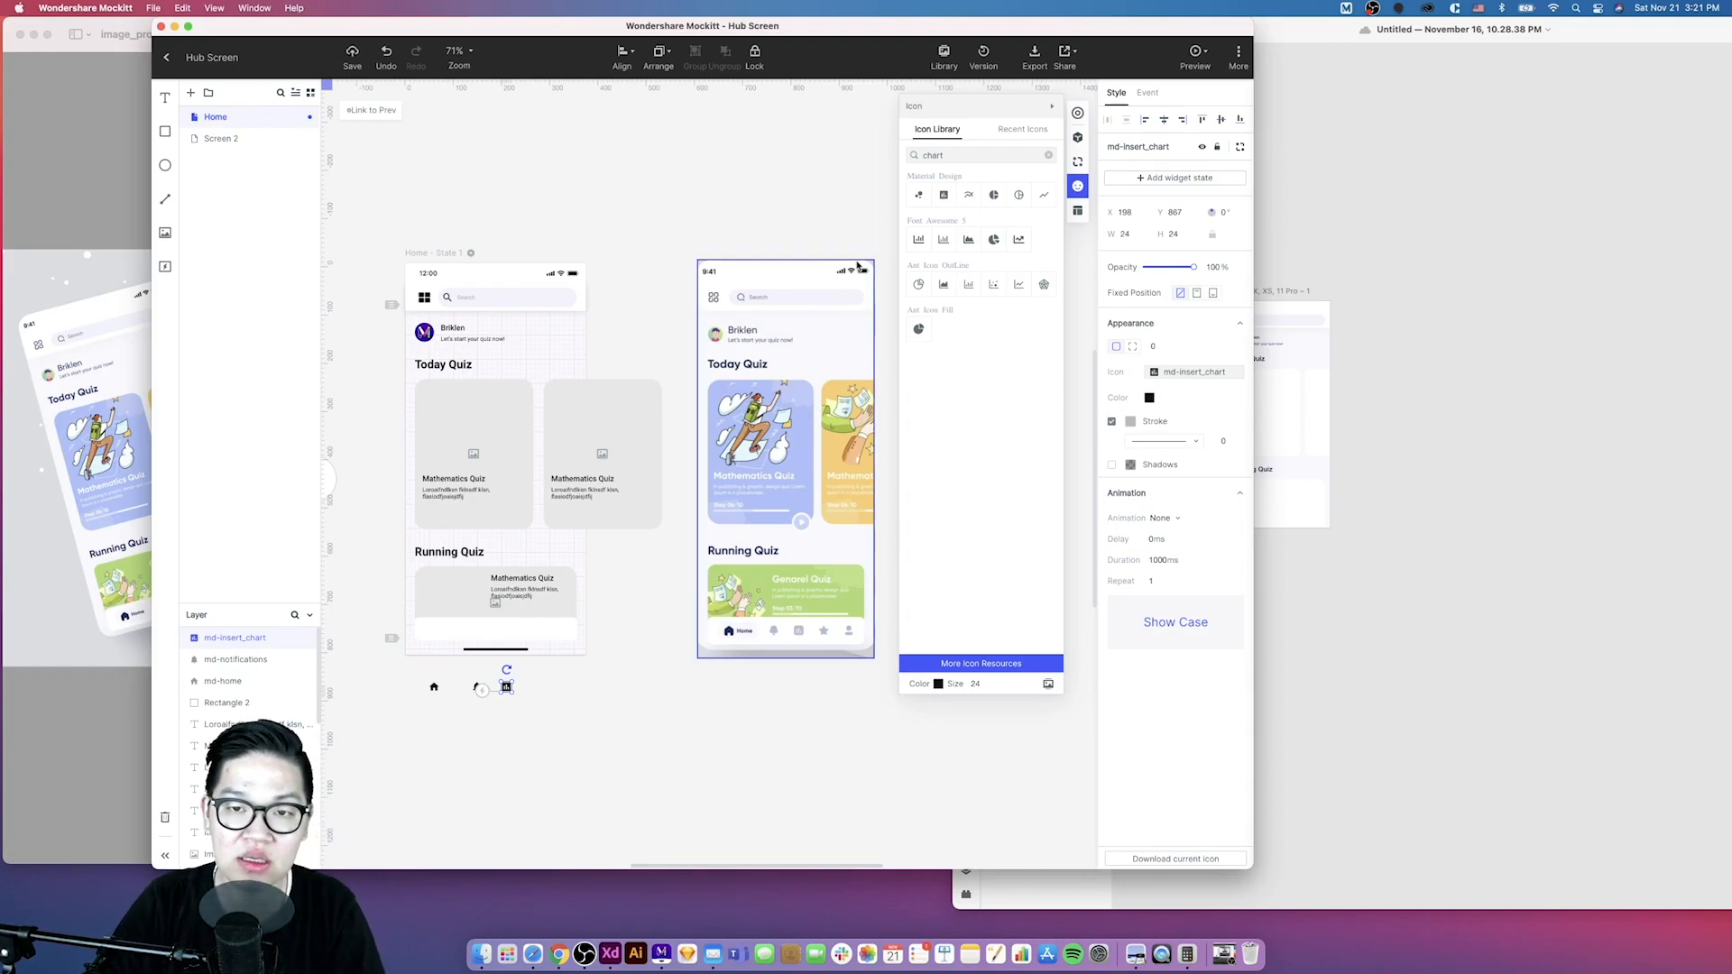
- Search the icon library for star and place a star icon beside the chart icon
click(973, 157)
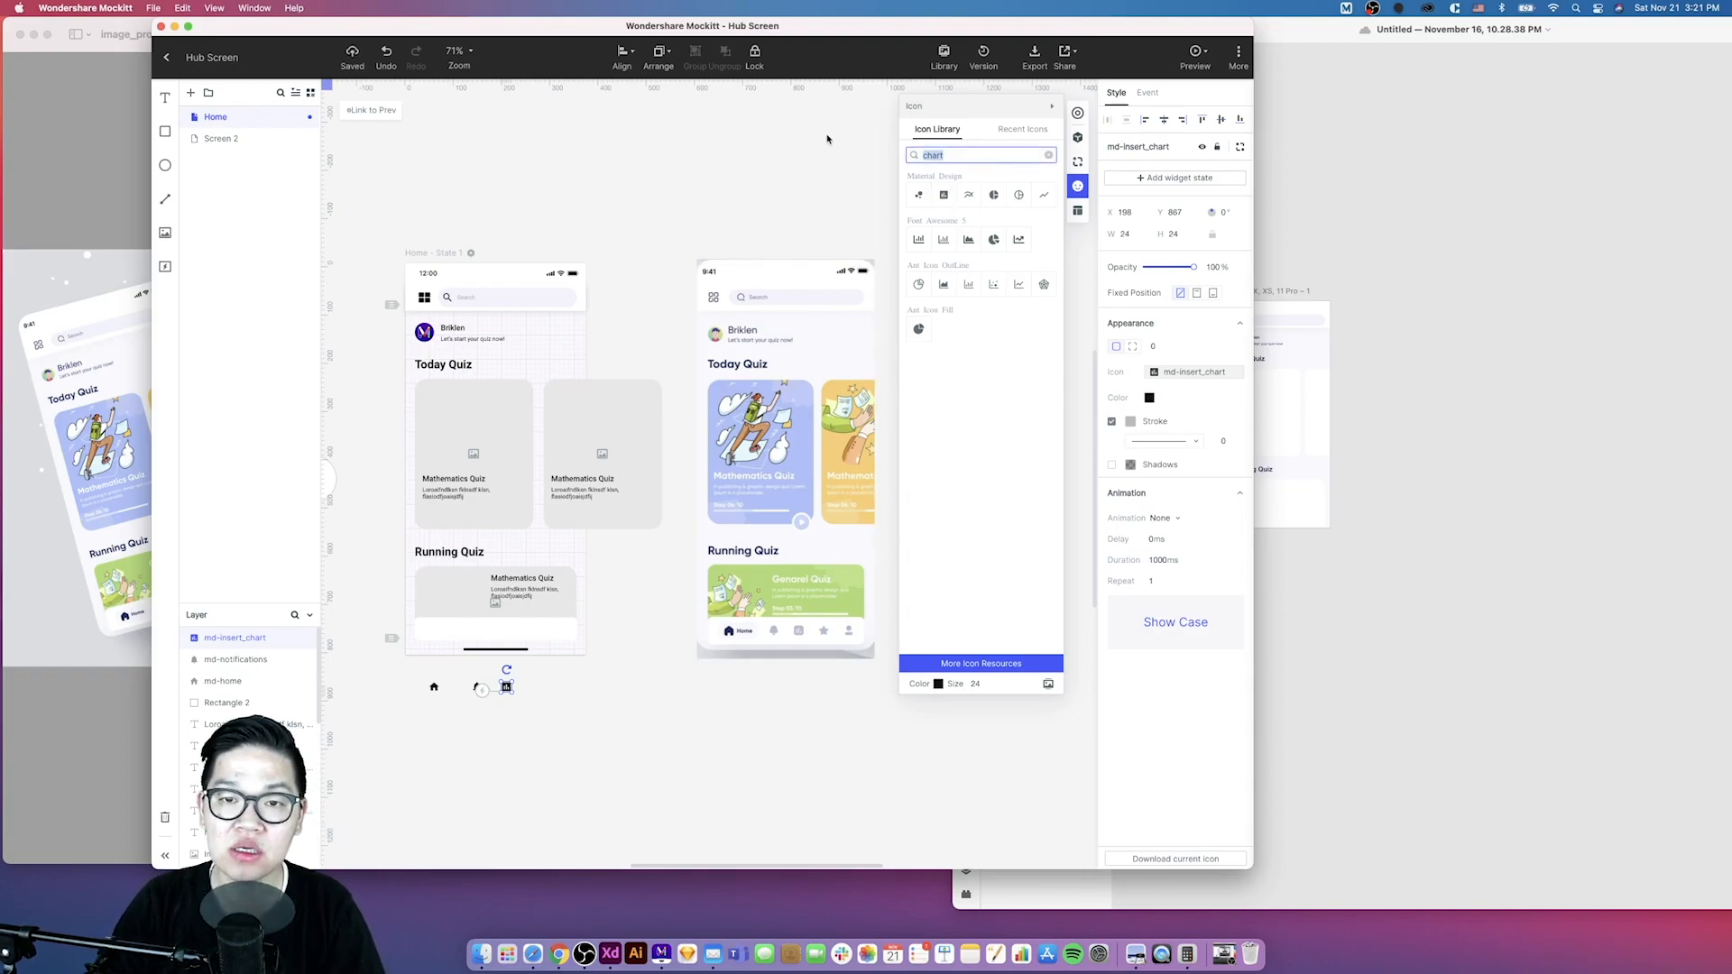
text(s)
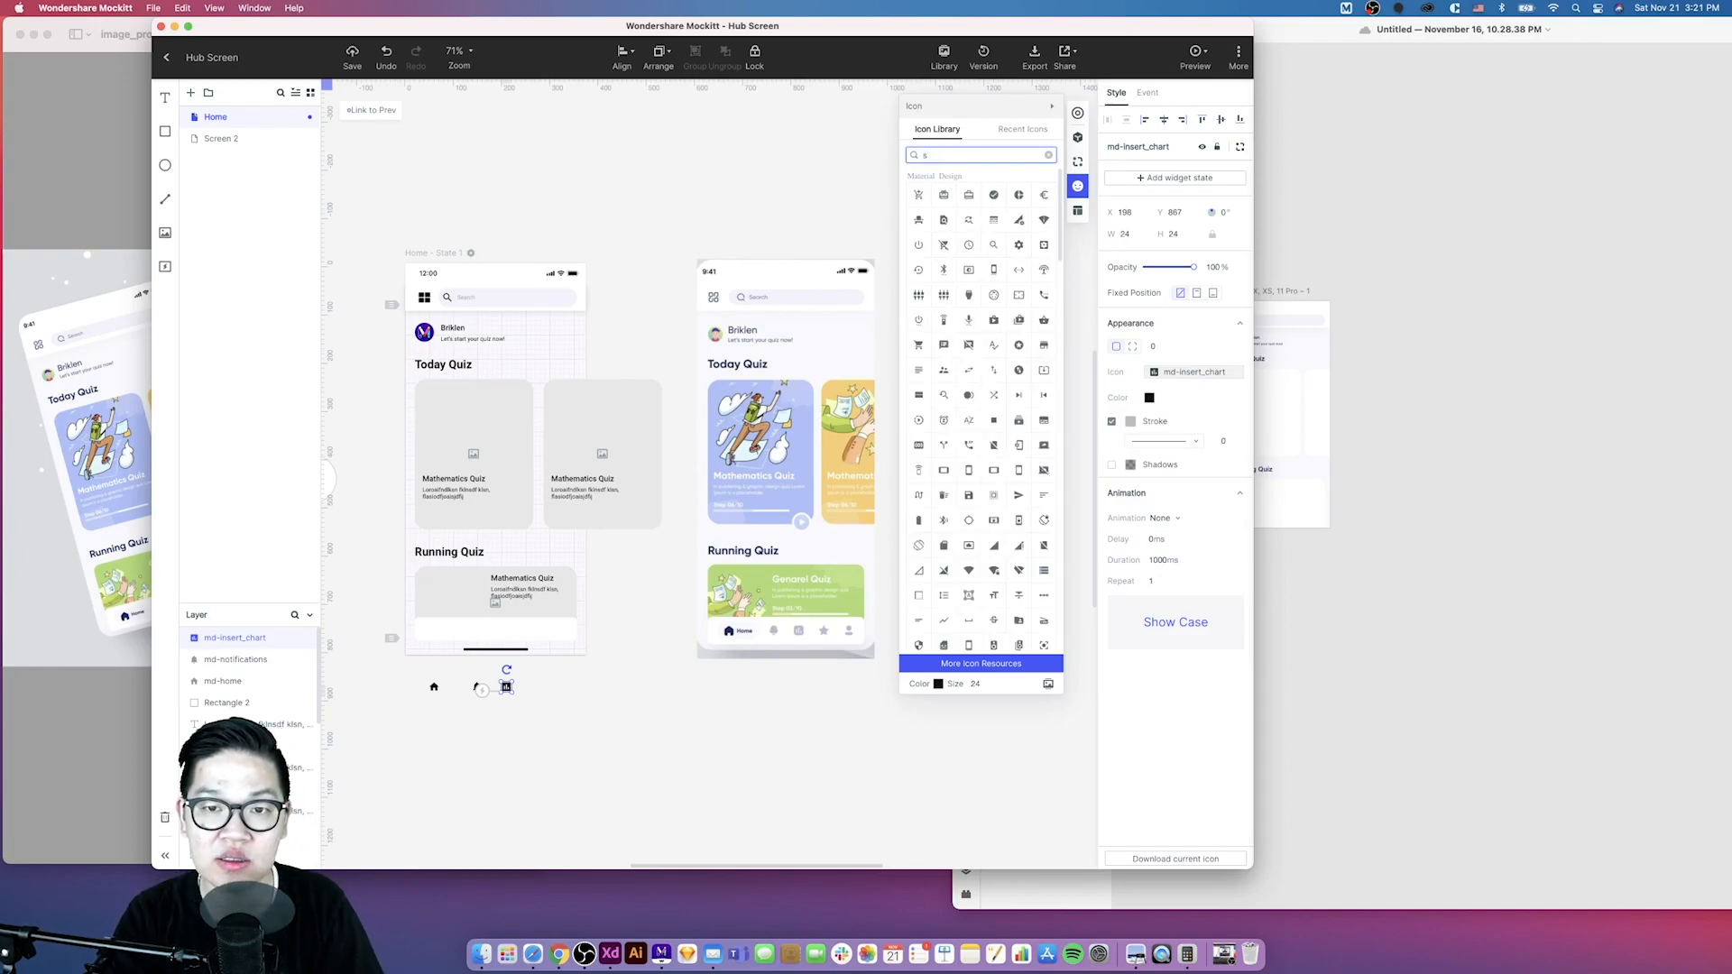
text(tar)
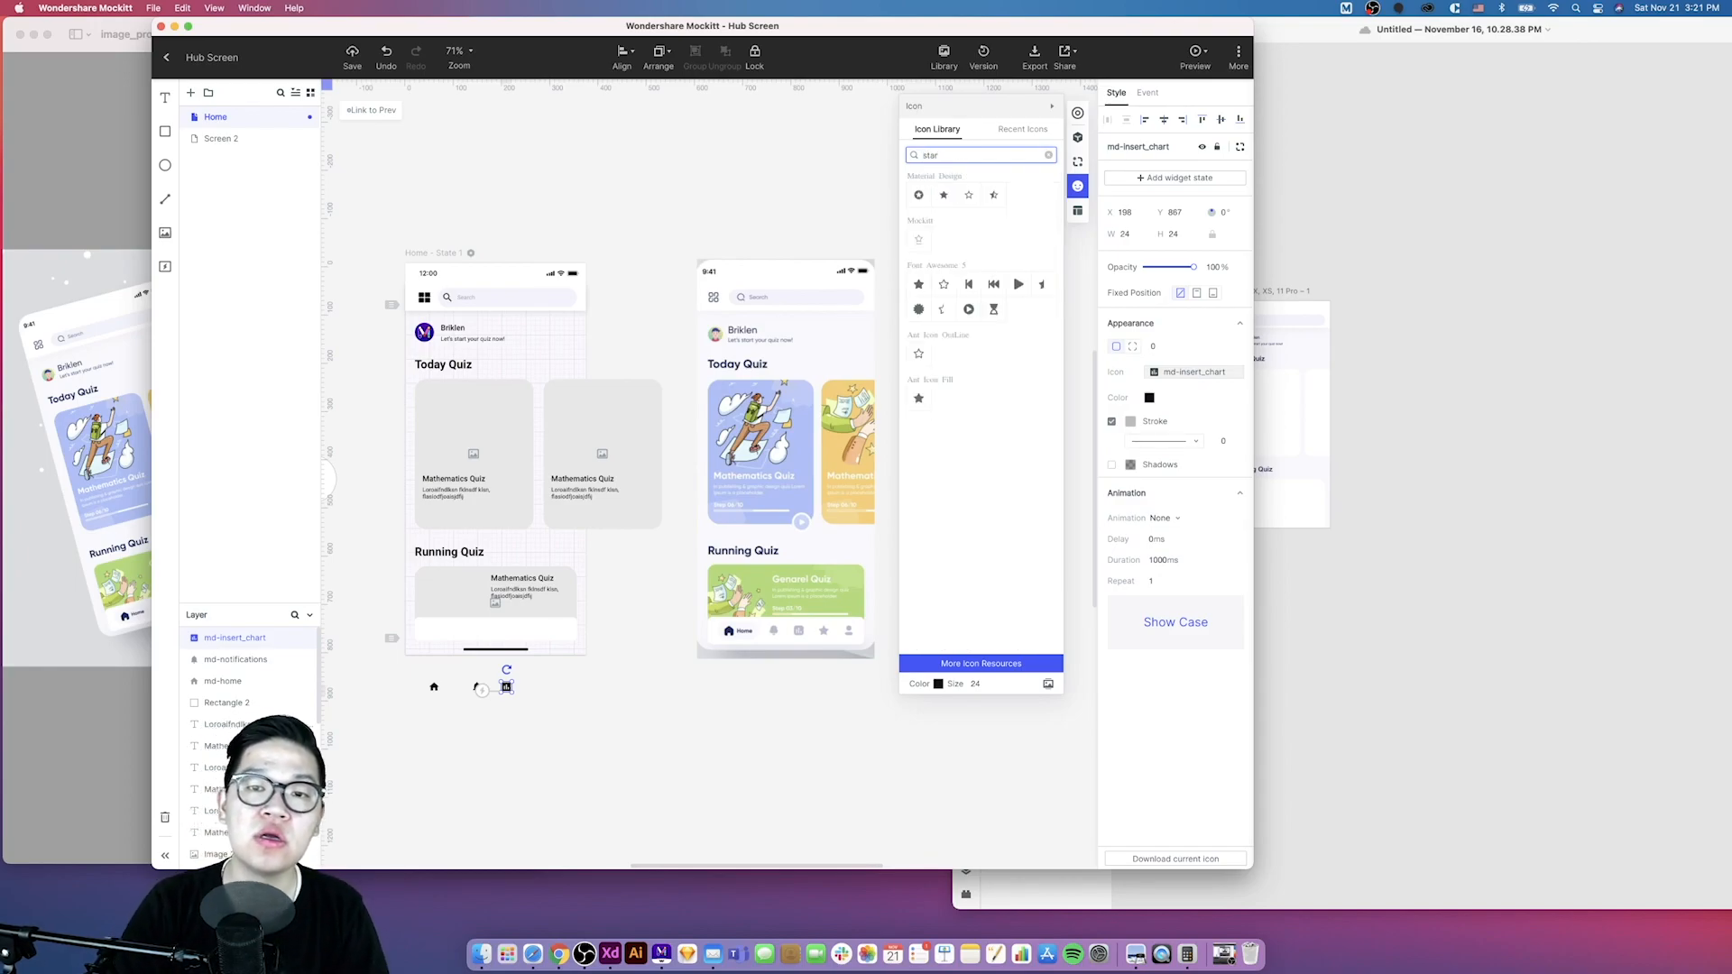
drag(944, 195, 531, 690)
- Search the icon library for person and place a person icon at the end of the icon row
key(BackSpace)
key(BackSpace)
key(BackSpace)
key(BackSpace)
text(person)
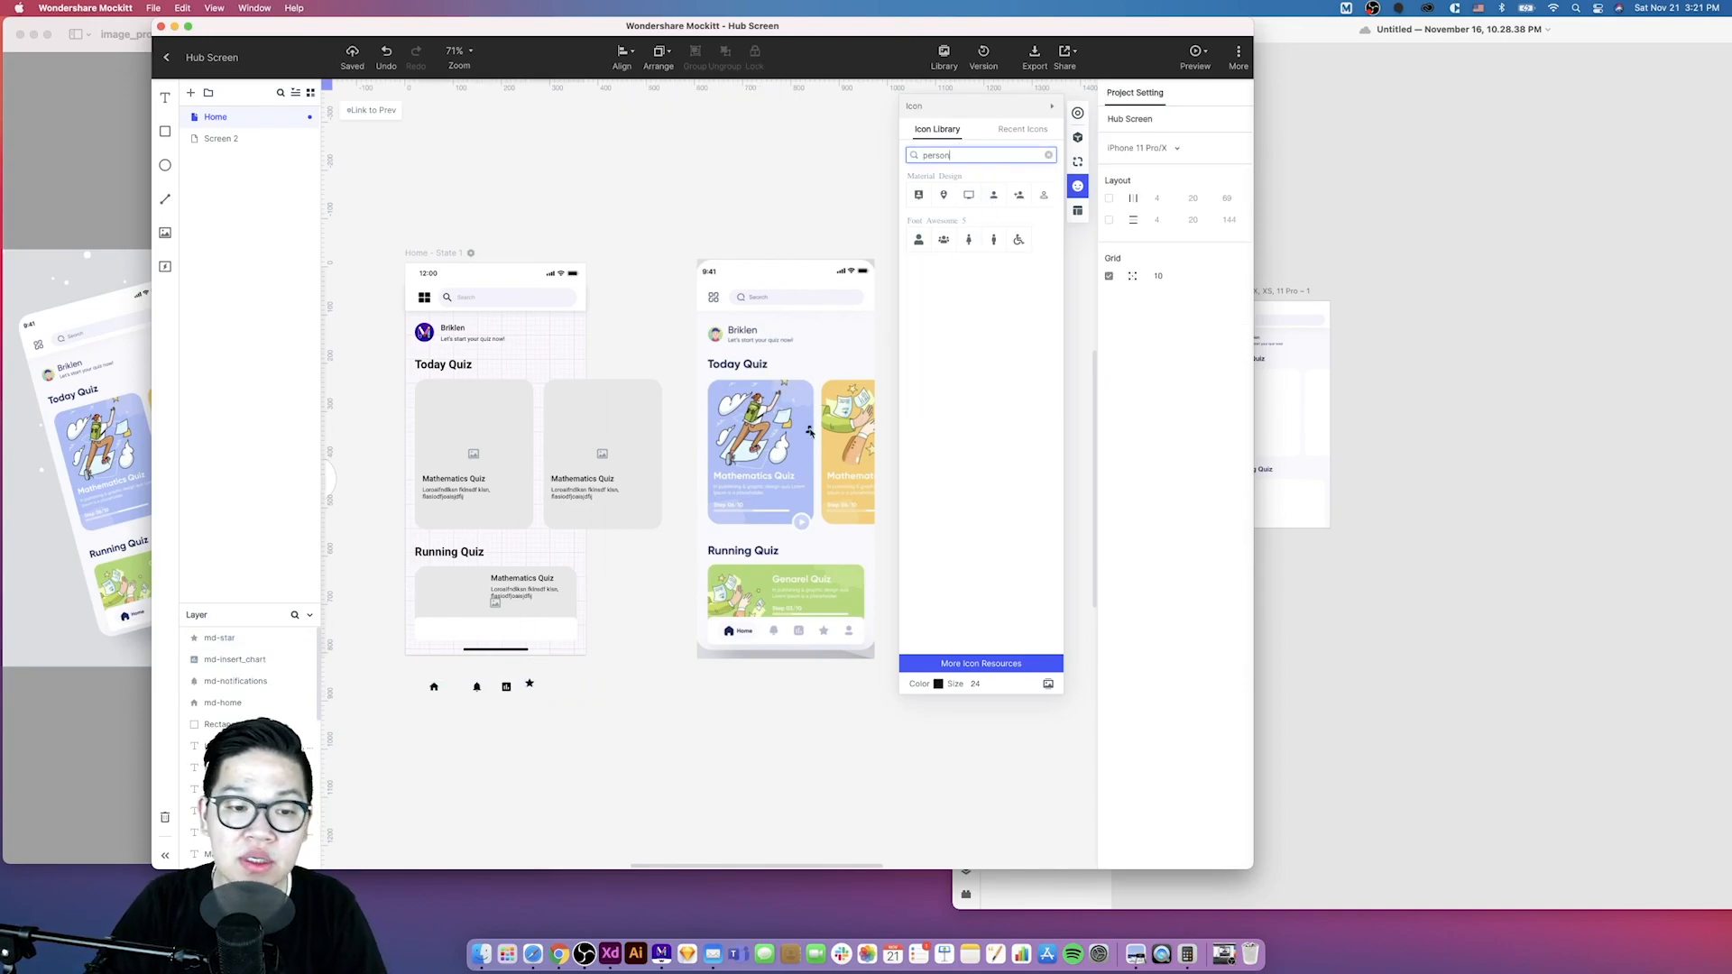
drag(809, 432, 557, 686)
- Select all five icons and align them along their vertical centre
drag(596, 672, 411, 717)
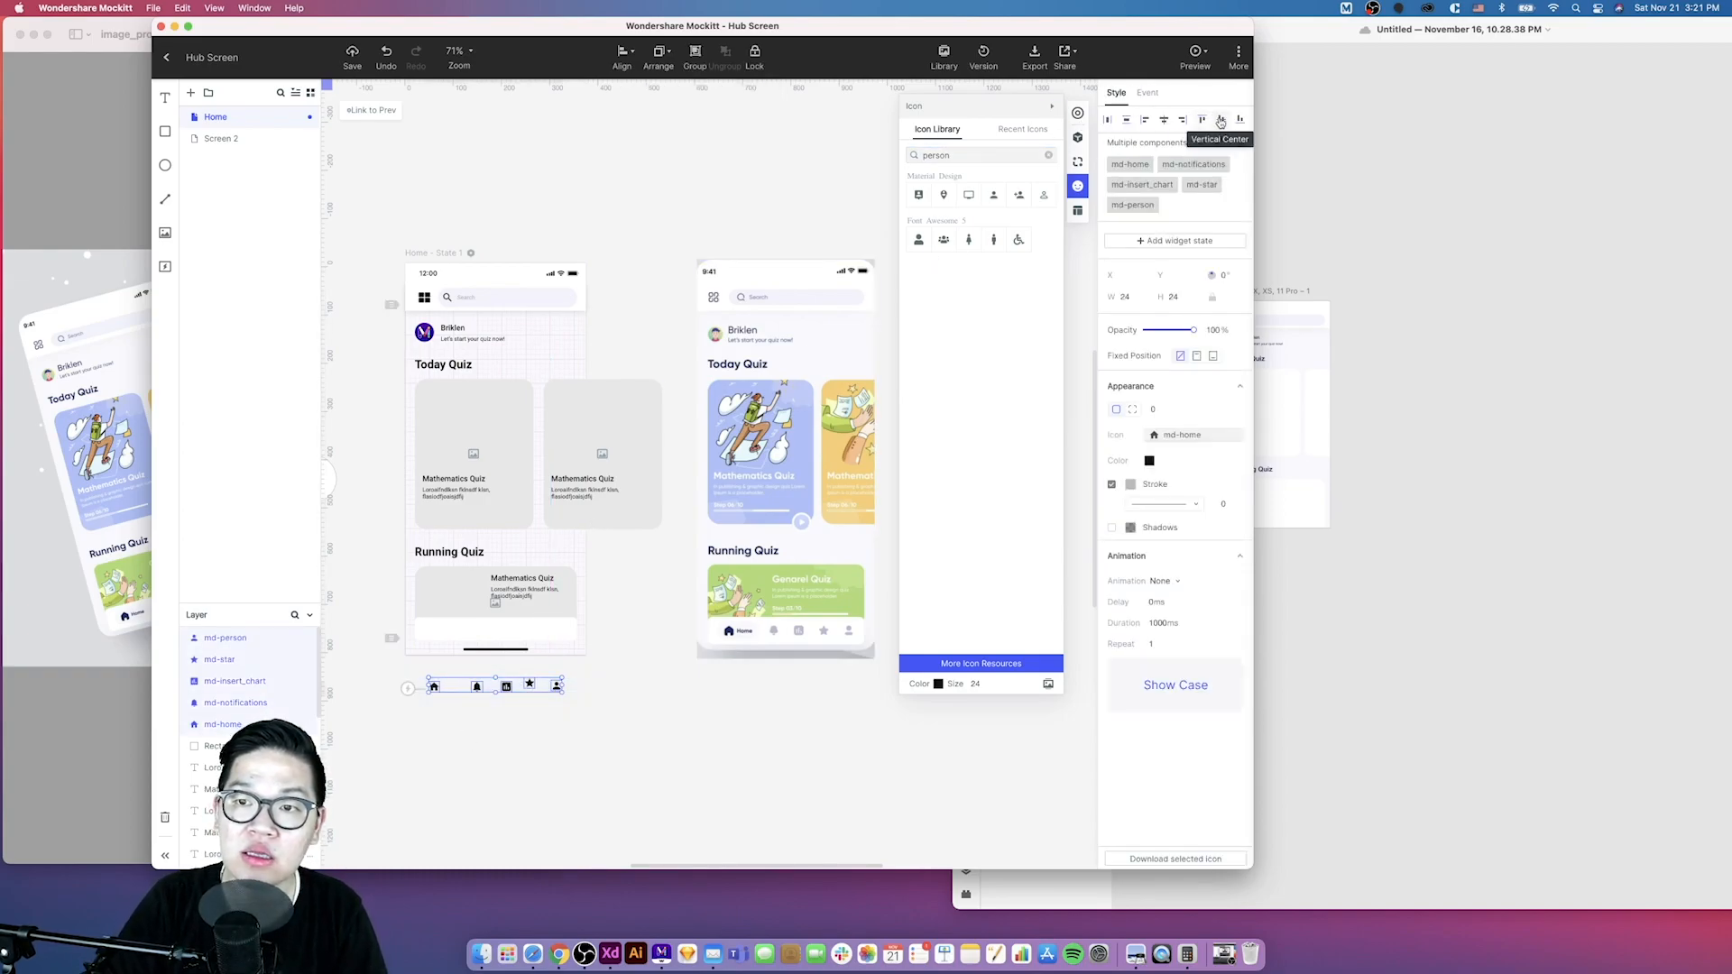
click(617, 728)
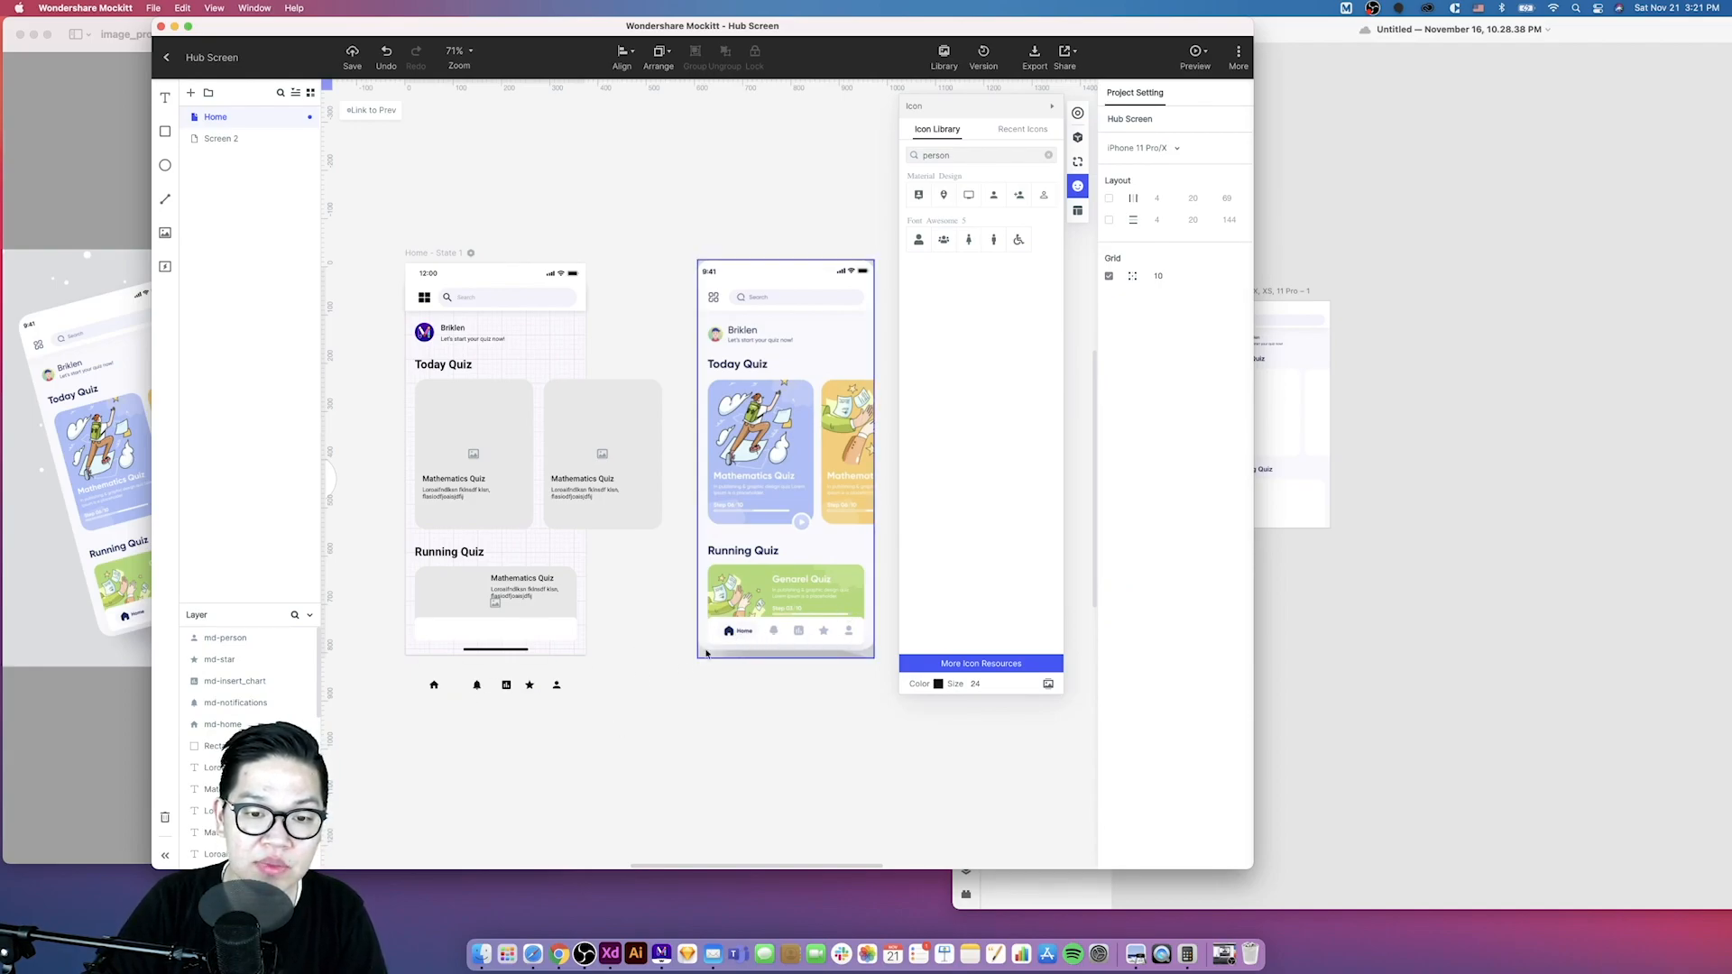
- Move the home icon into the left end of the navigation bar
drag(433, 685, 417, 629)
scroll(417, 630, up, 8)
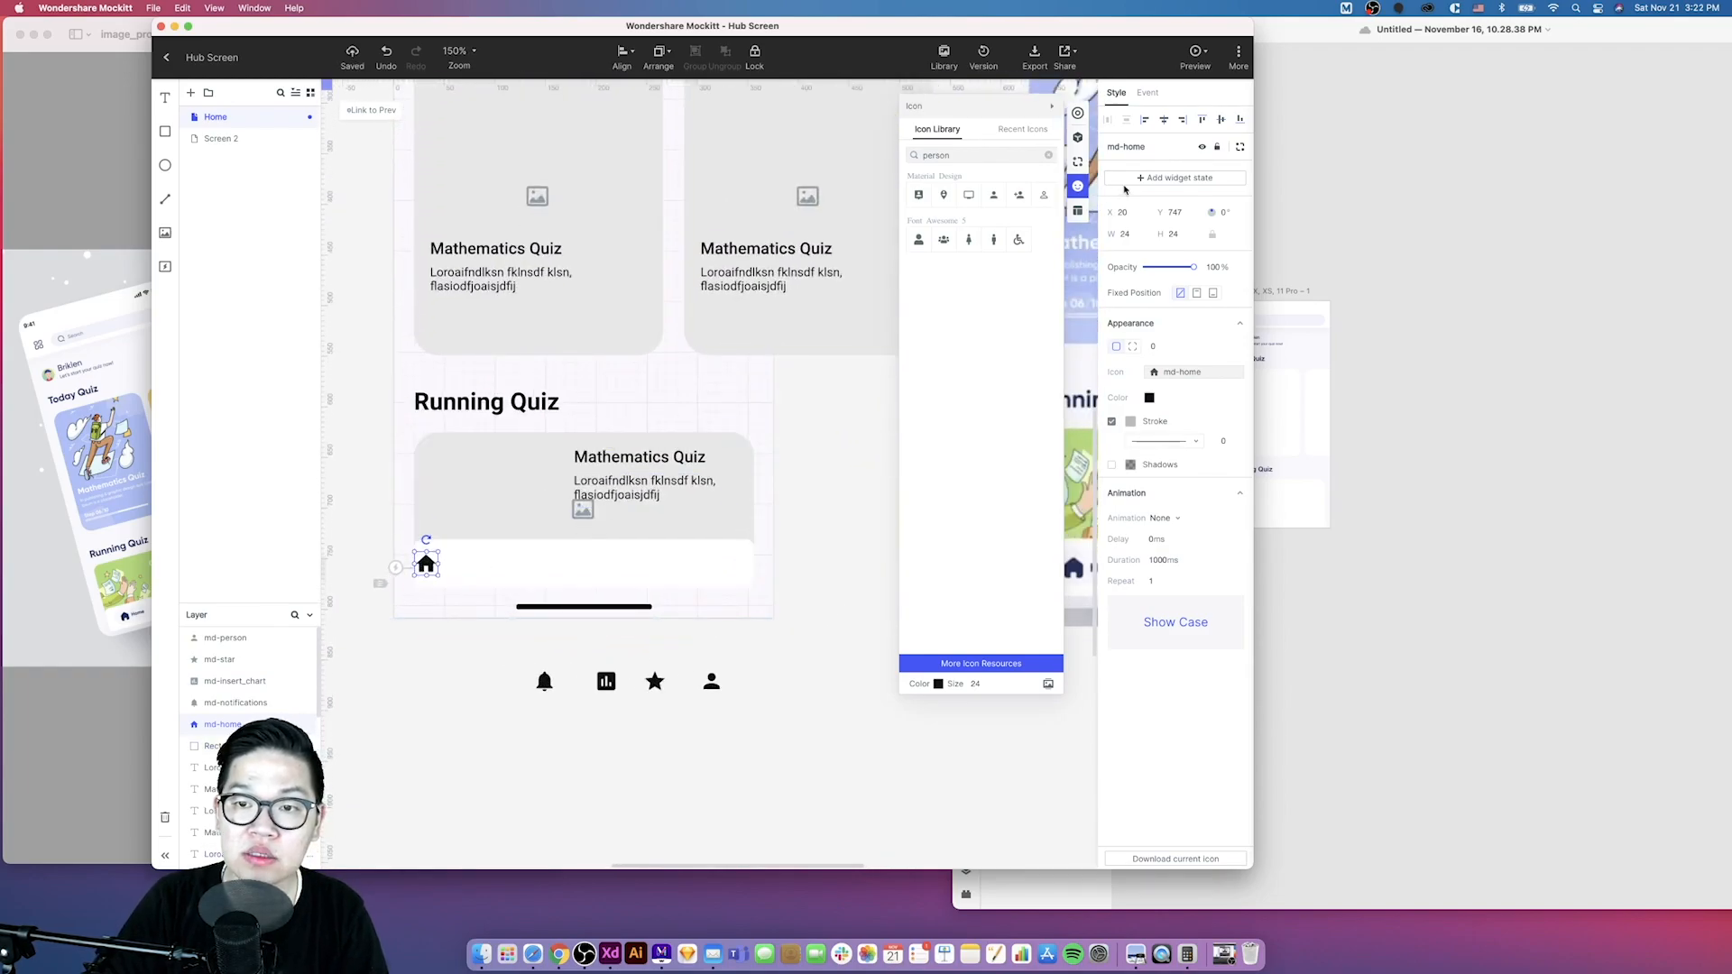
drag(426, 565, 442, 565)
- Draw a rectangle below the artboard and set it to 40 by 40 with proportions locked
key(r)
drag(406, 630, 442, 672)
click(1142, 233)
click(1212, 236)
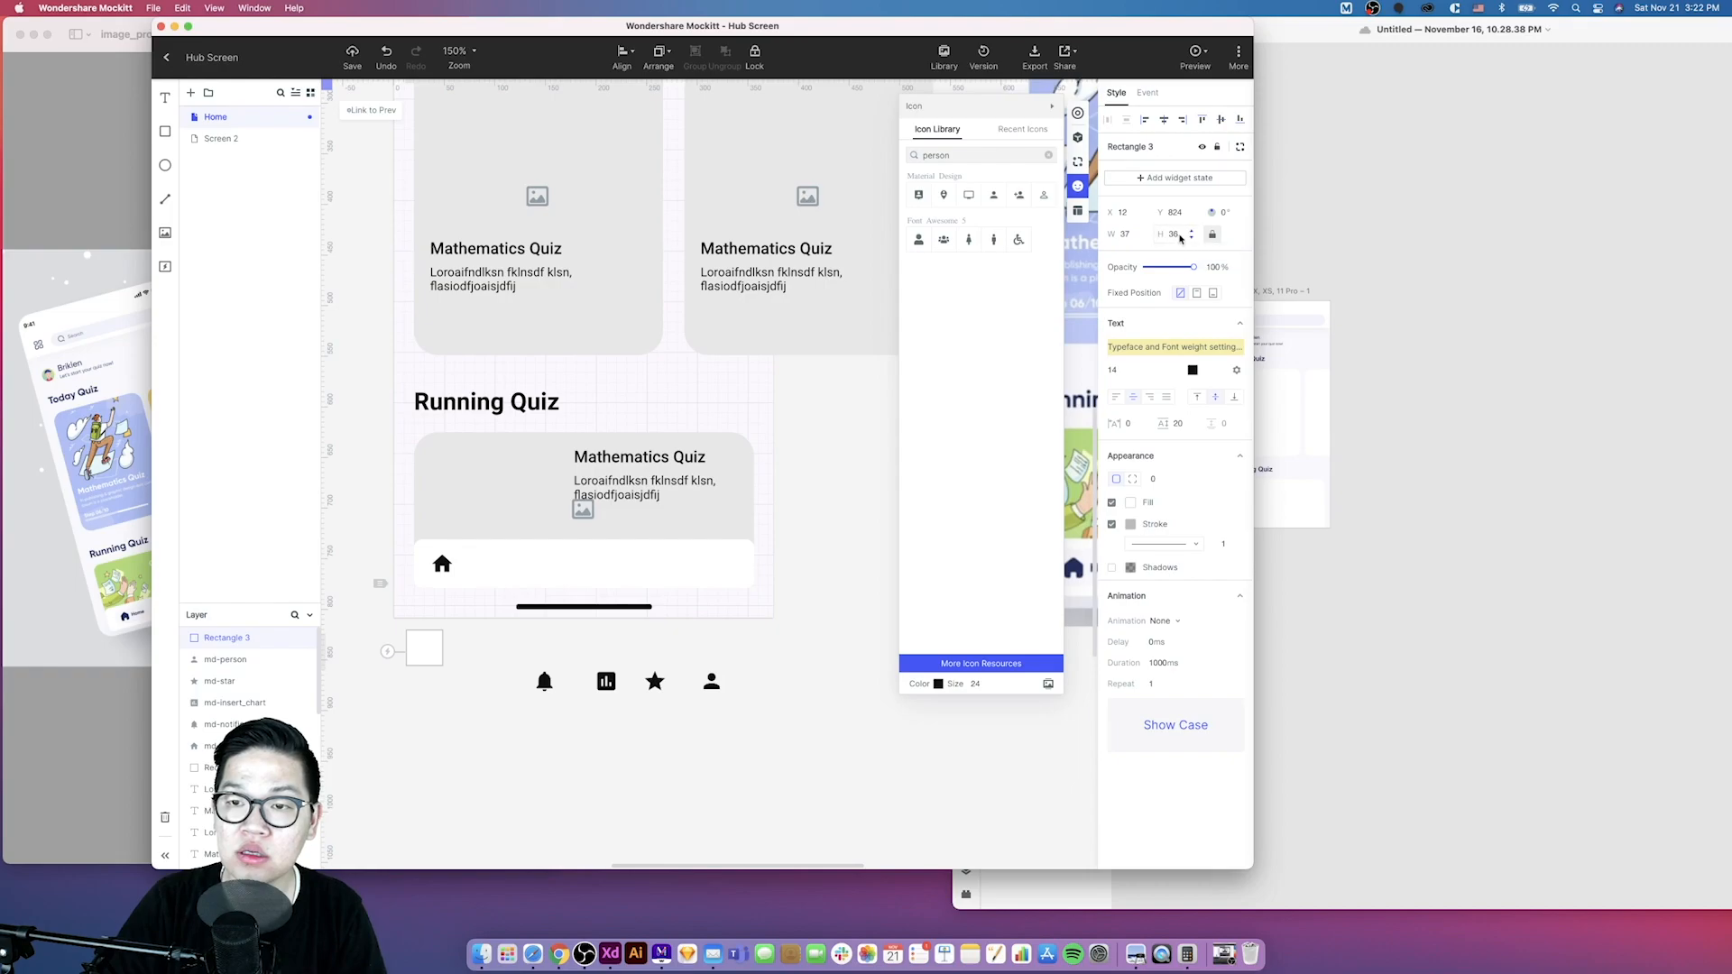
click(1213, 235)
click(1166, 235)
text(37)
key(Return)
click(1141, 238)
text(40)
key(Return)
- Move the square into the navigation bar and centre the home icon over it
scroll(471, 667, down, 2)
drag(440, 670, 466, 591)
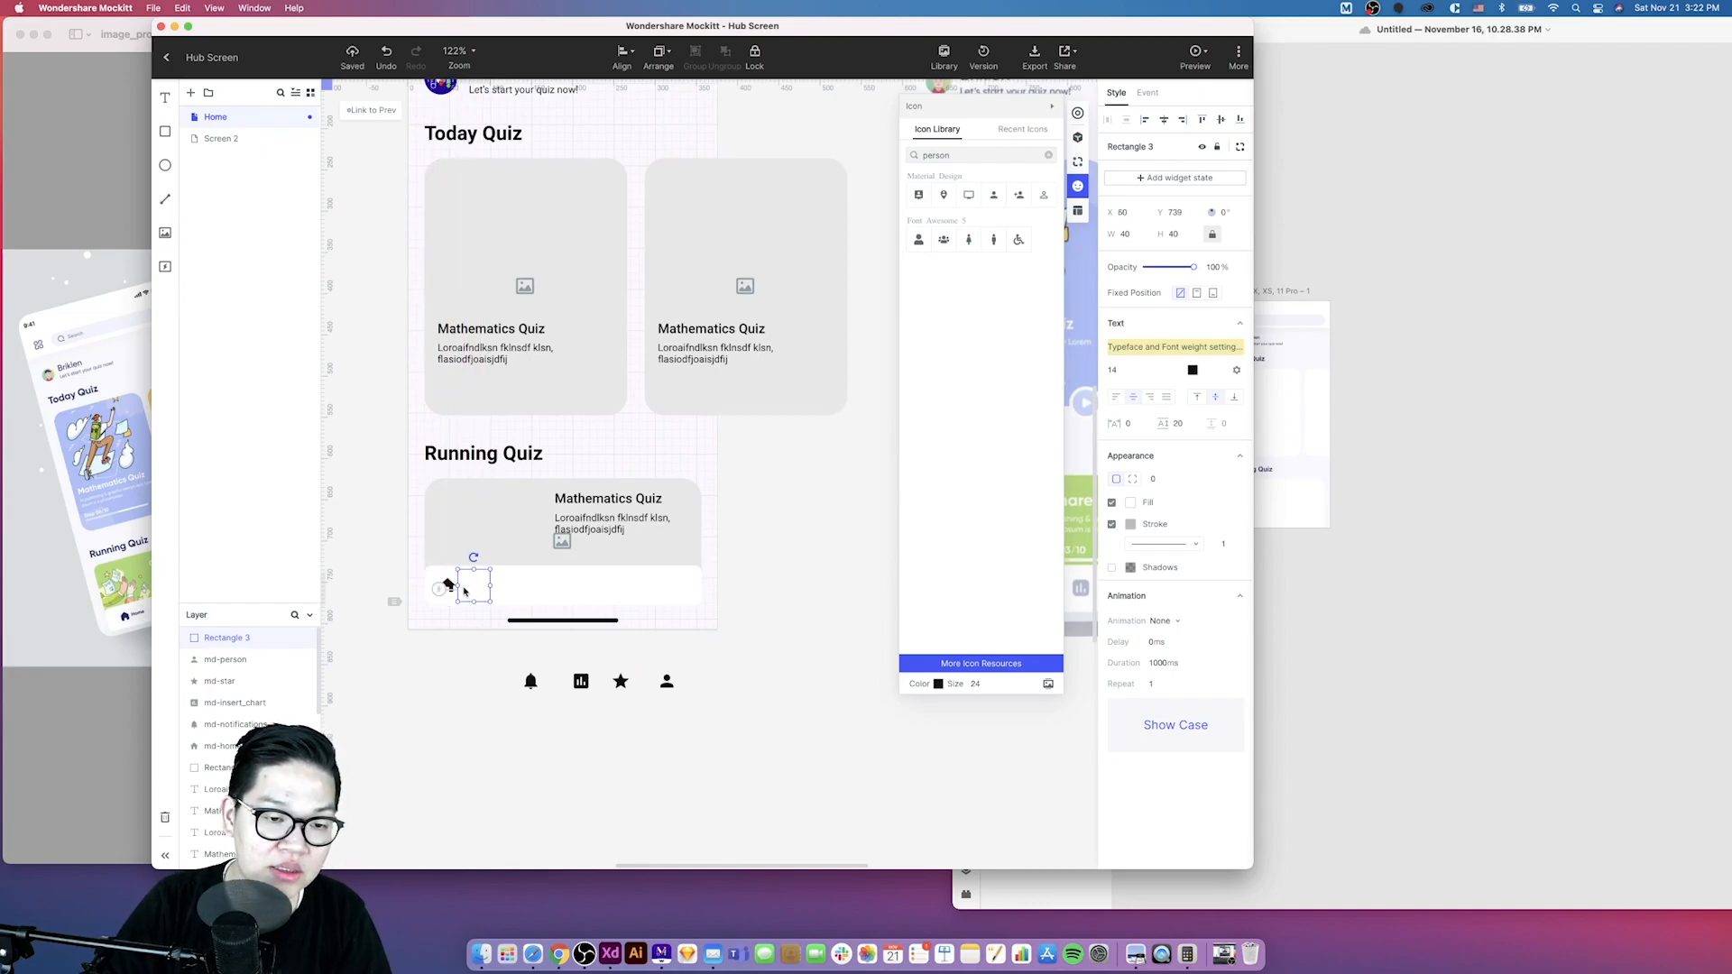
click(448, 585)
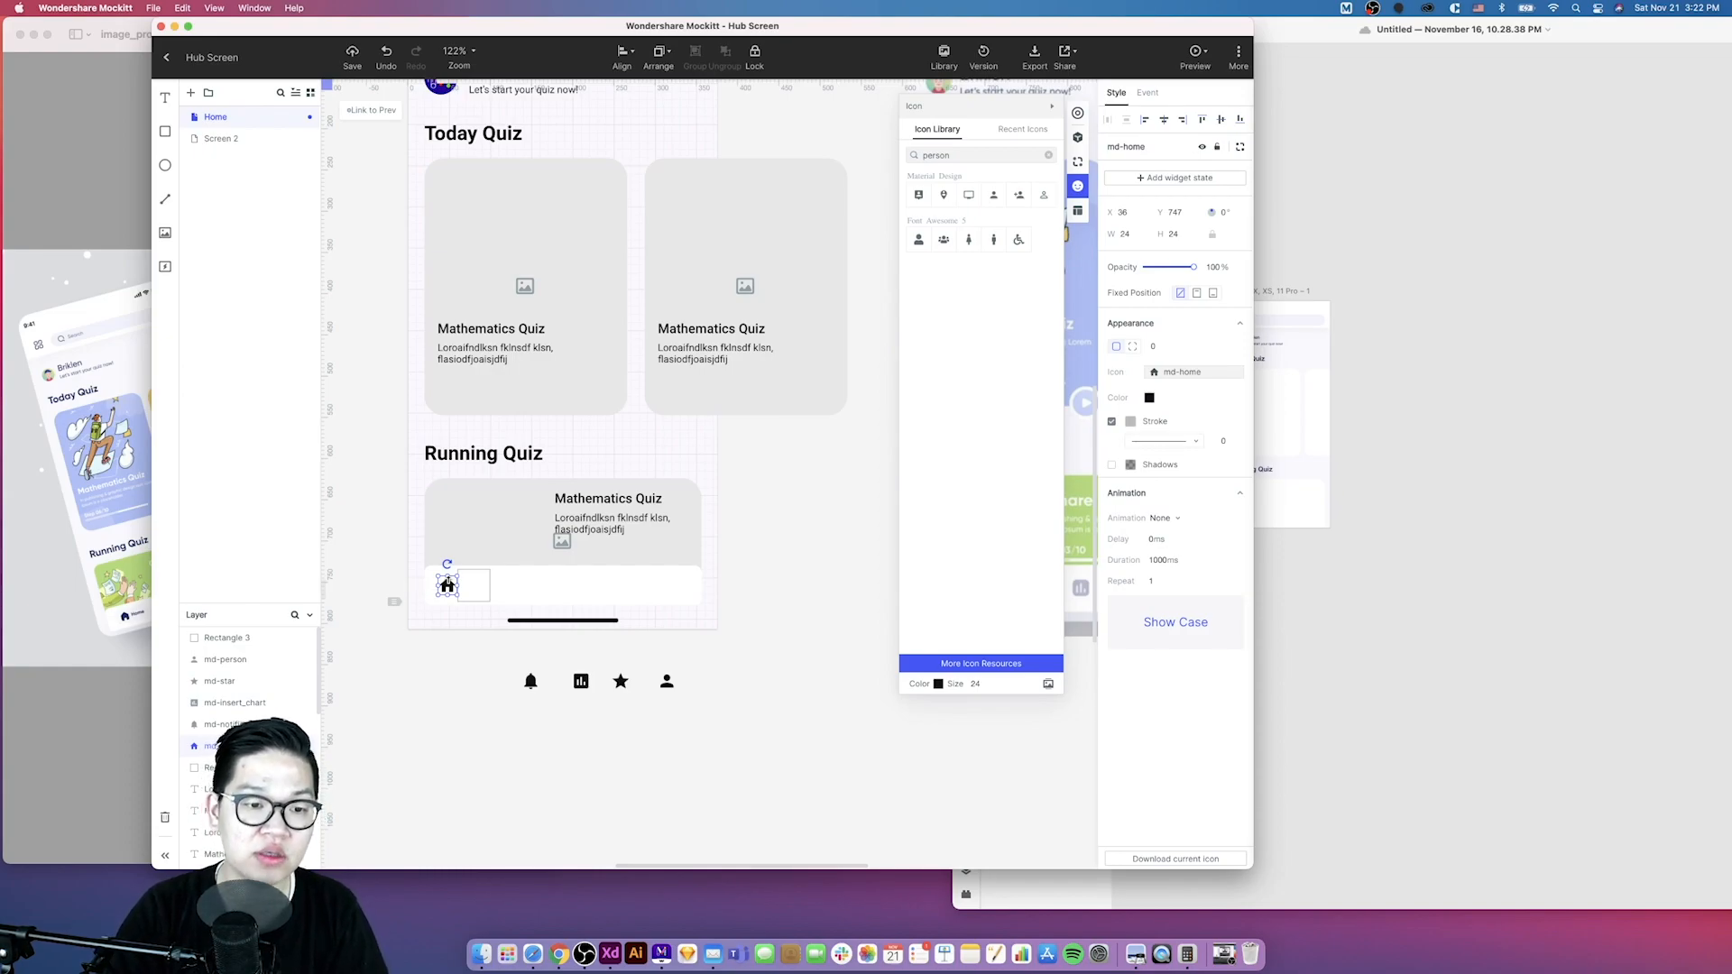
drag(448, 587, 473, 593)
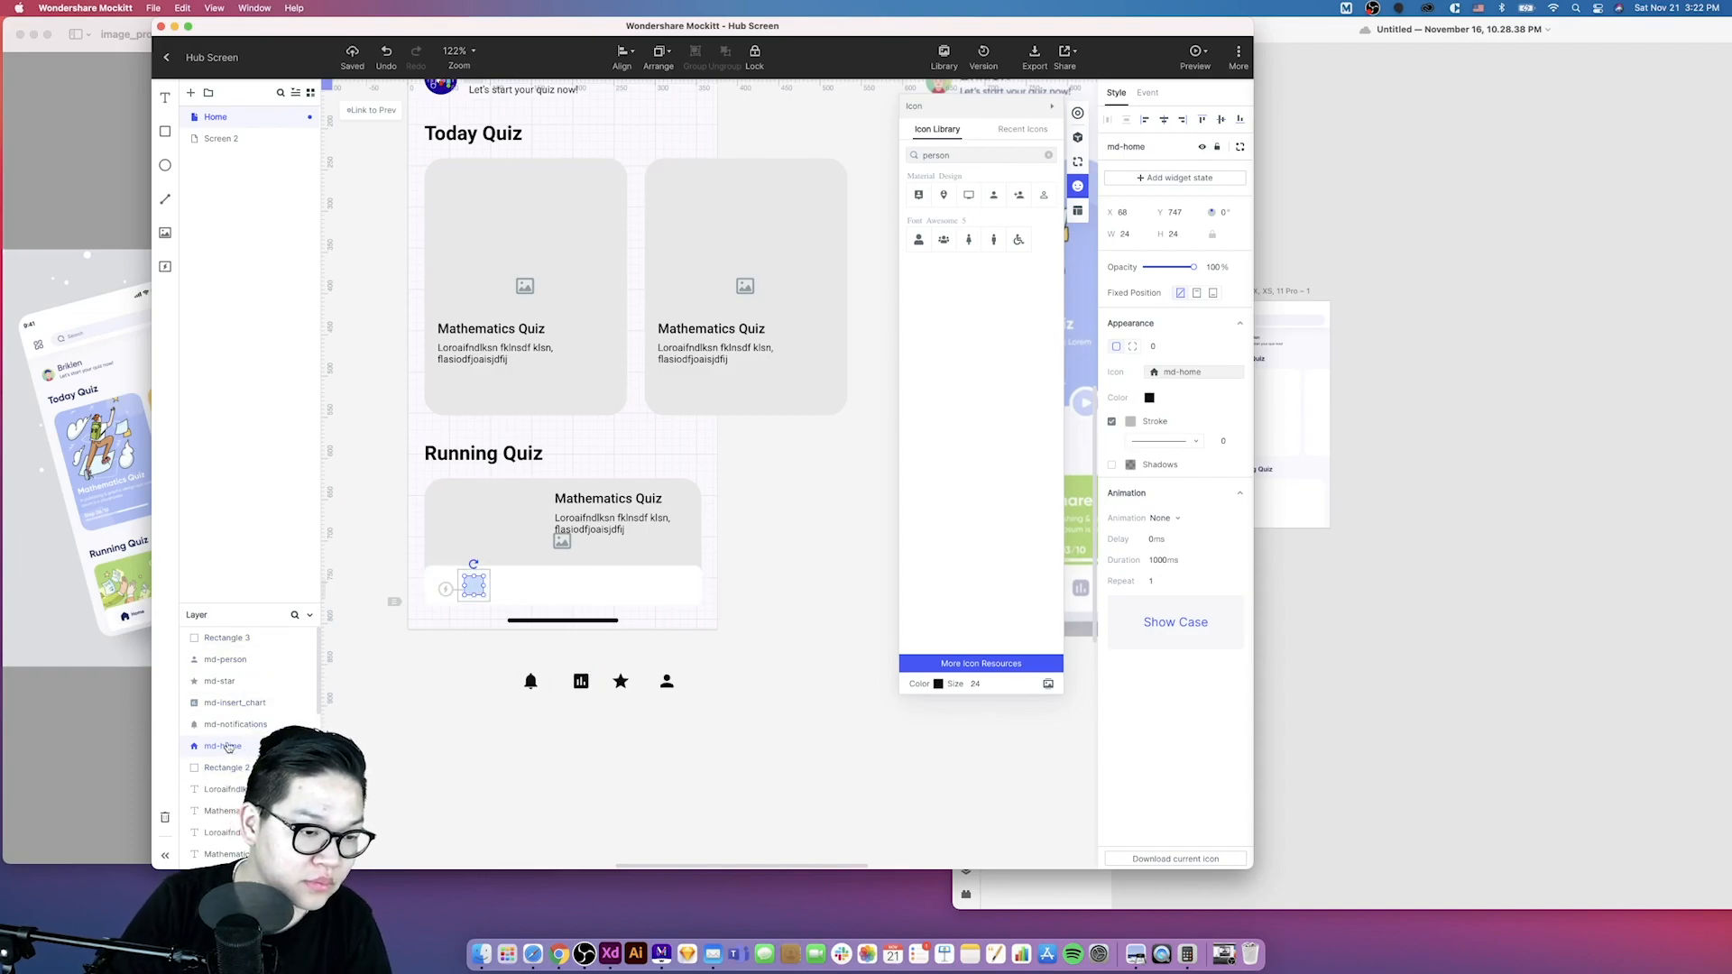
- Send the square backward in the layer order so it sits behind the home icon
click(457, 585)
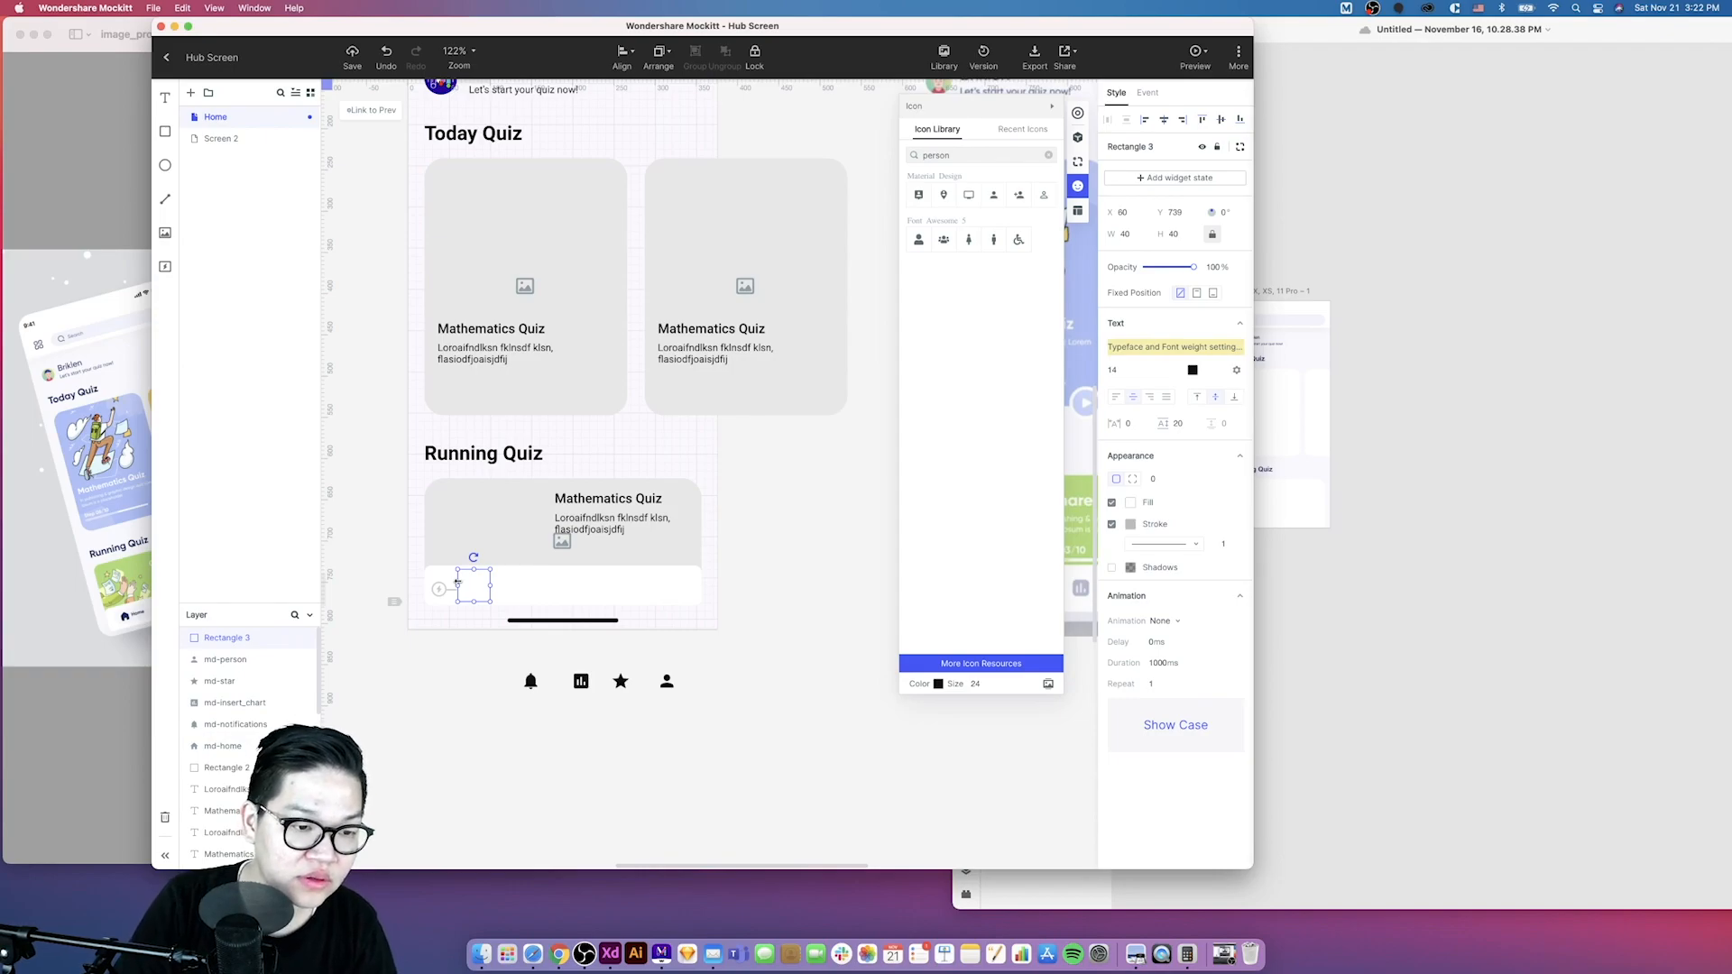
key(super+[)
key(super+[)
key(super+[)
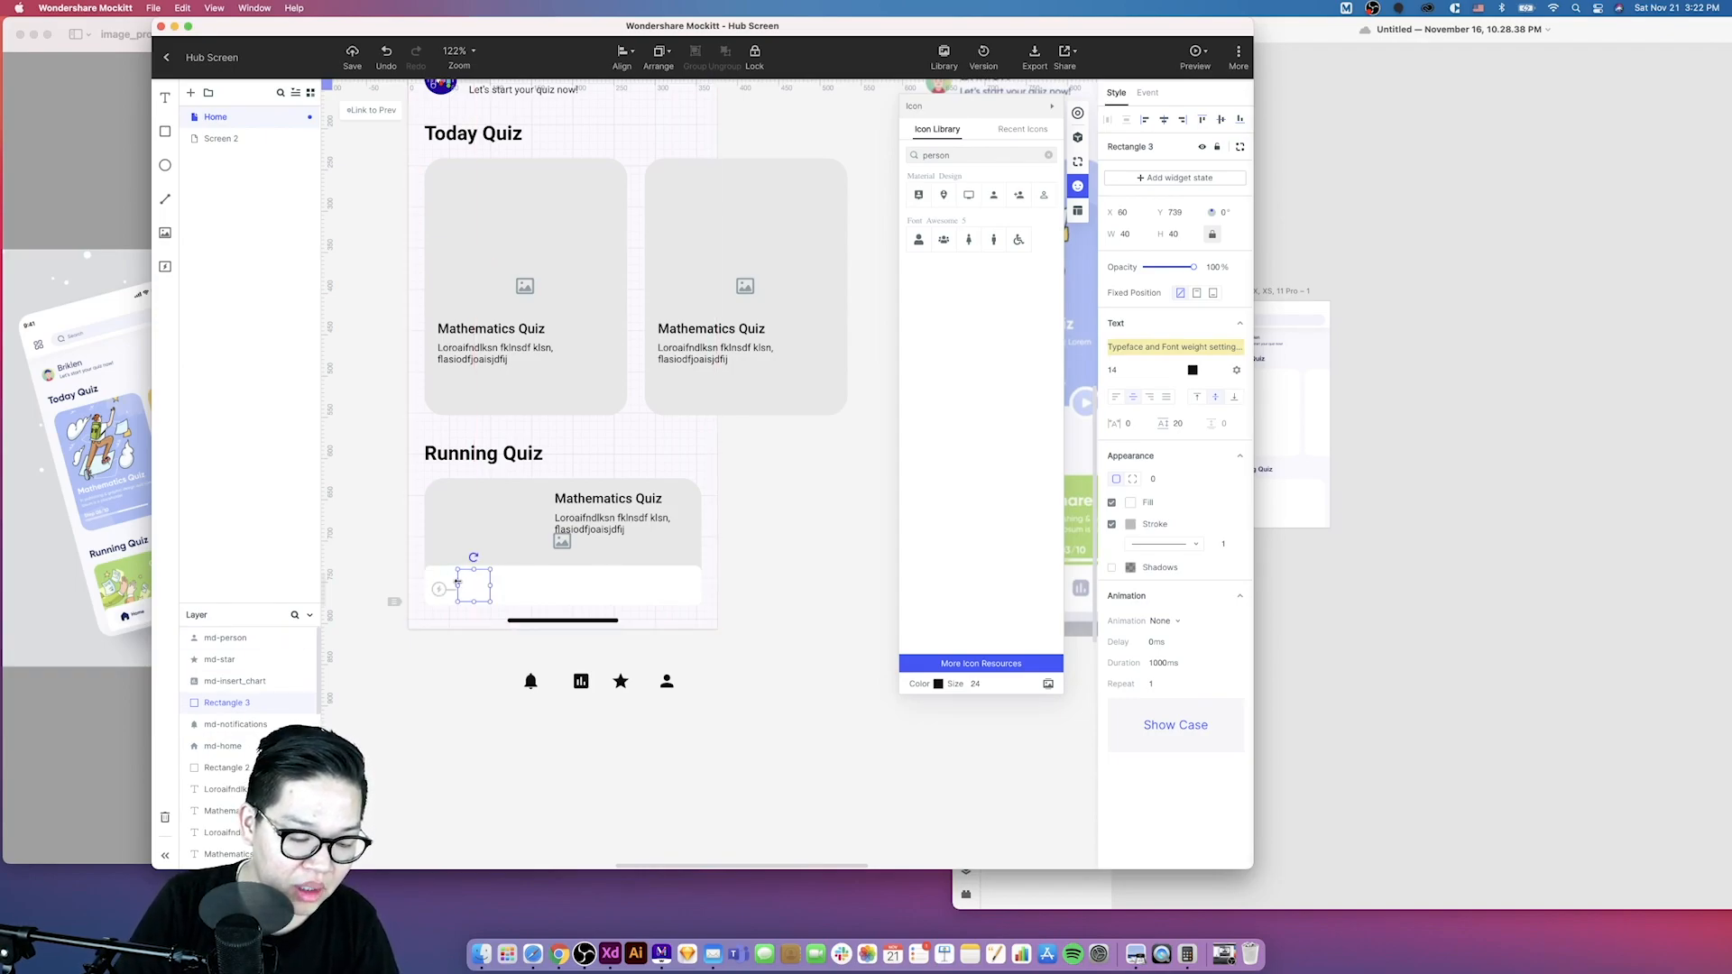
key(super+[)
key(super+[)
key(super+[)
key(super+[)
key(super+[)
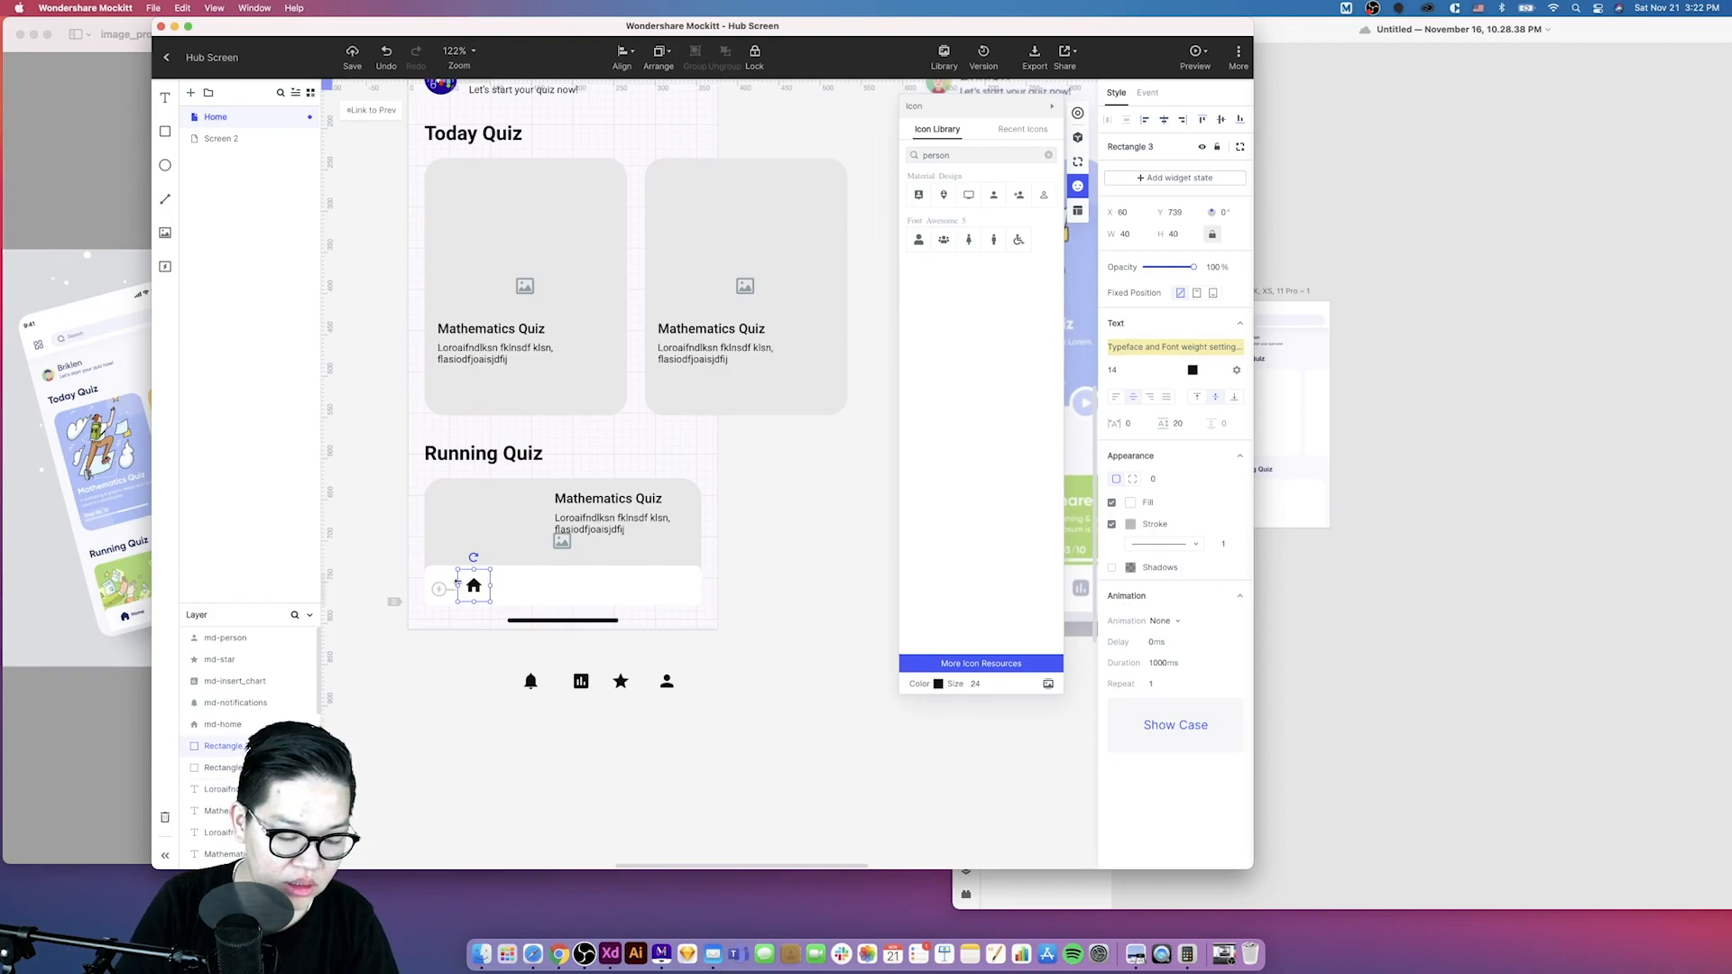
key(super+[)
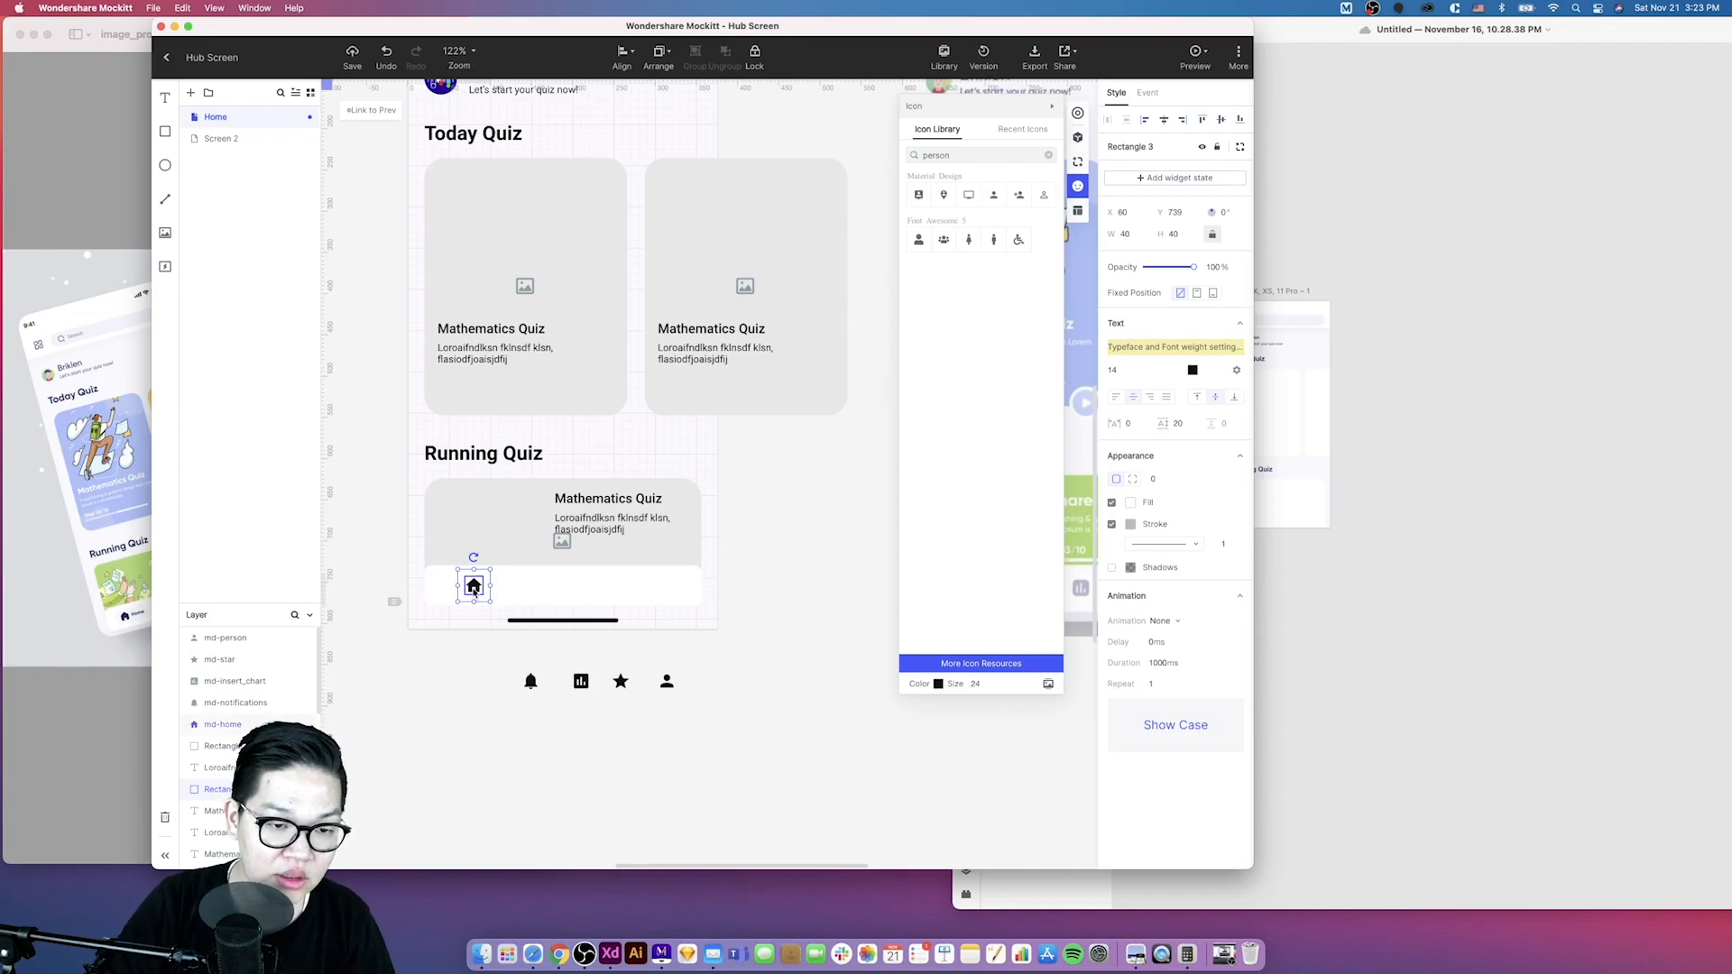
- Duplicate the square twice to the right along the navigation bar
shift+click(474, 588)
drag(474, 589, 583, 589)
key(super+z)
key(super+z)
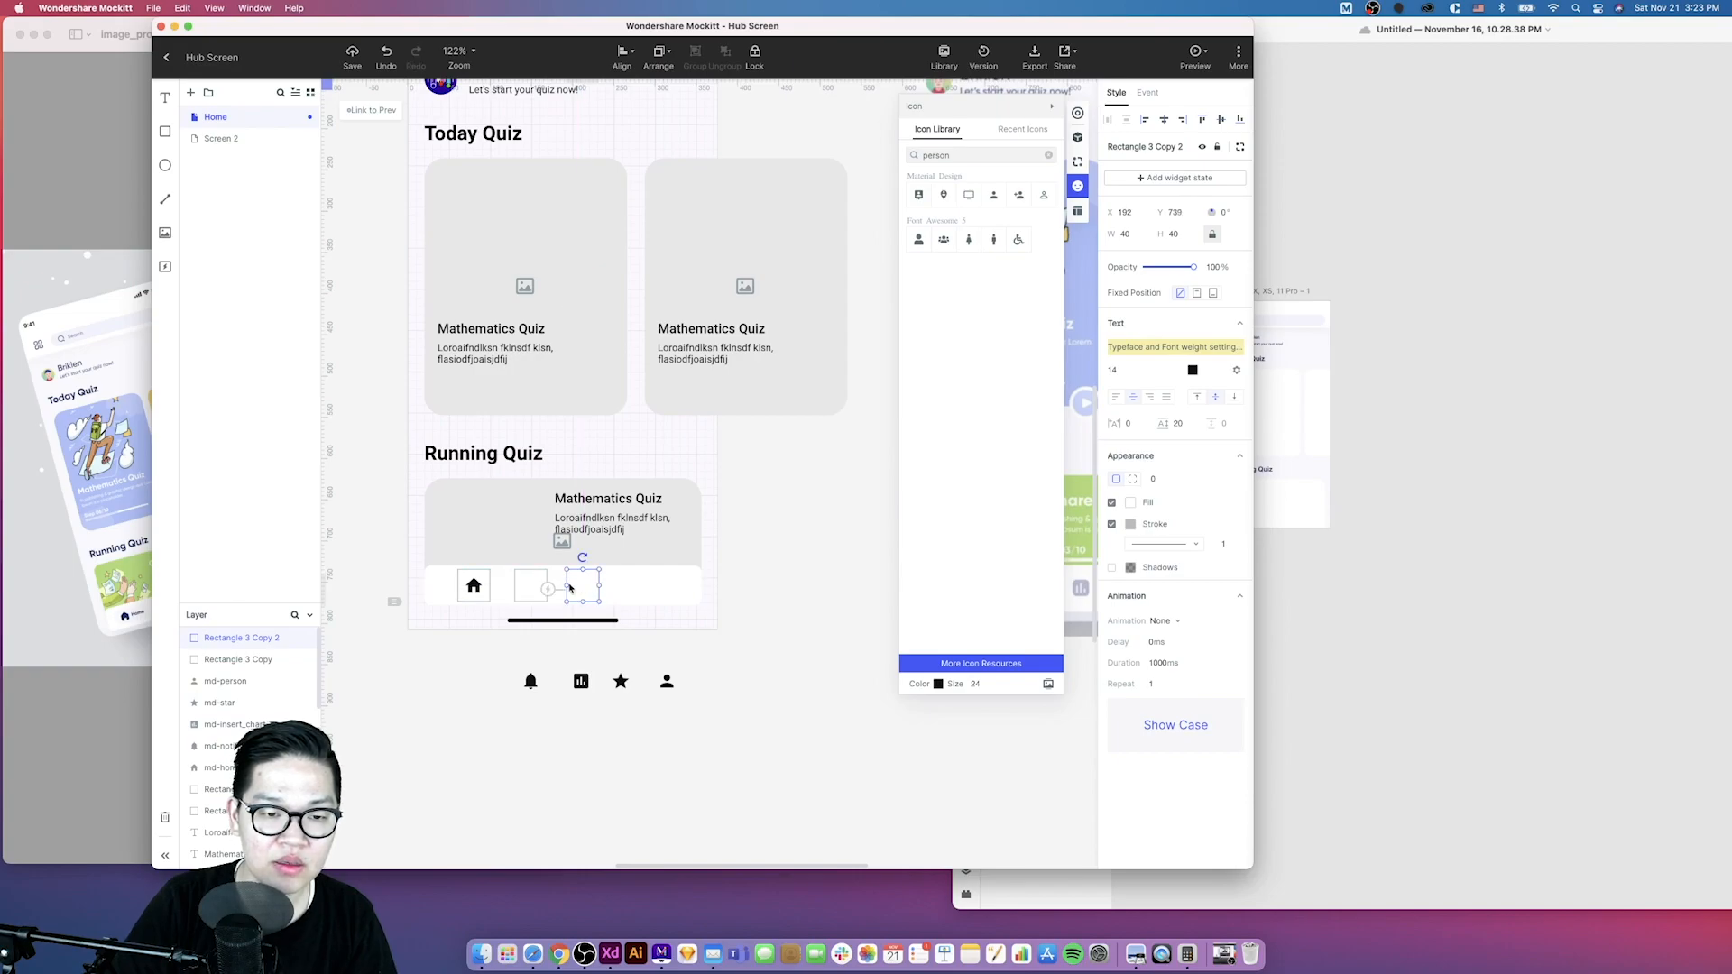
- Add two more copies of the square along the navigation bar, making five evenly placed slots
click(536, 588)
click(582, 589)
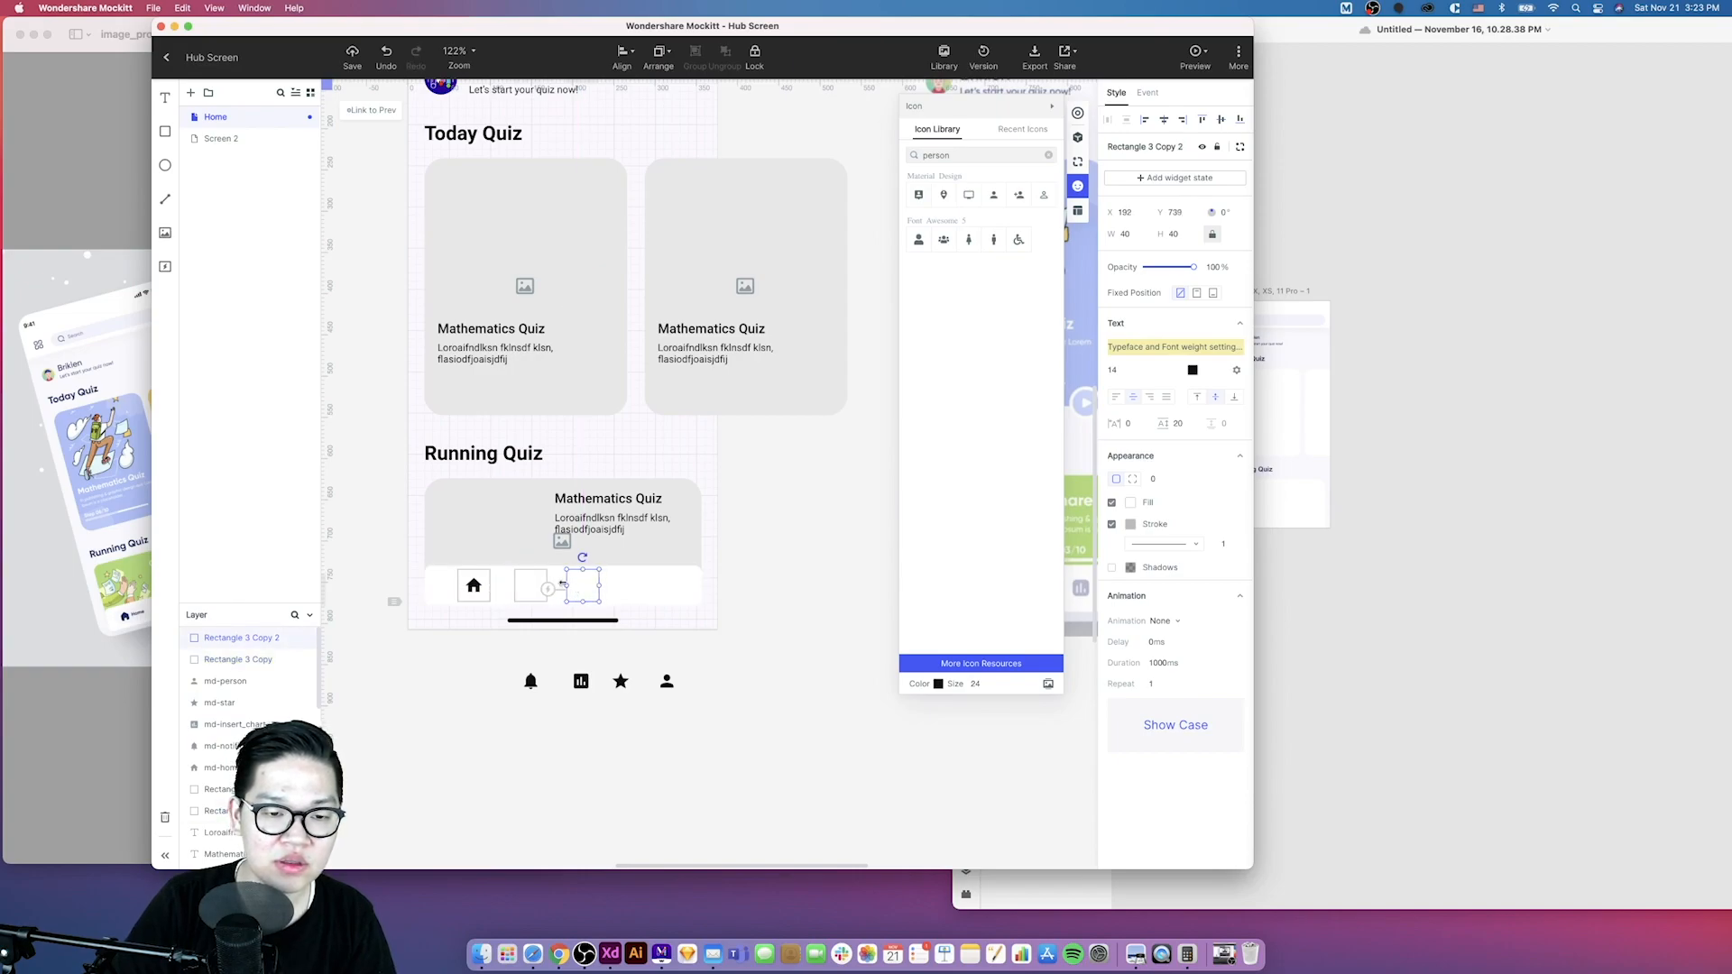
shift+click(531, 586)
drag(532, 587, 628, 582)
key(super+z)
click(702, 760)
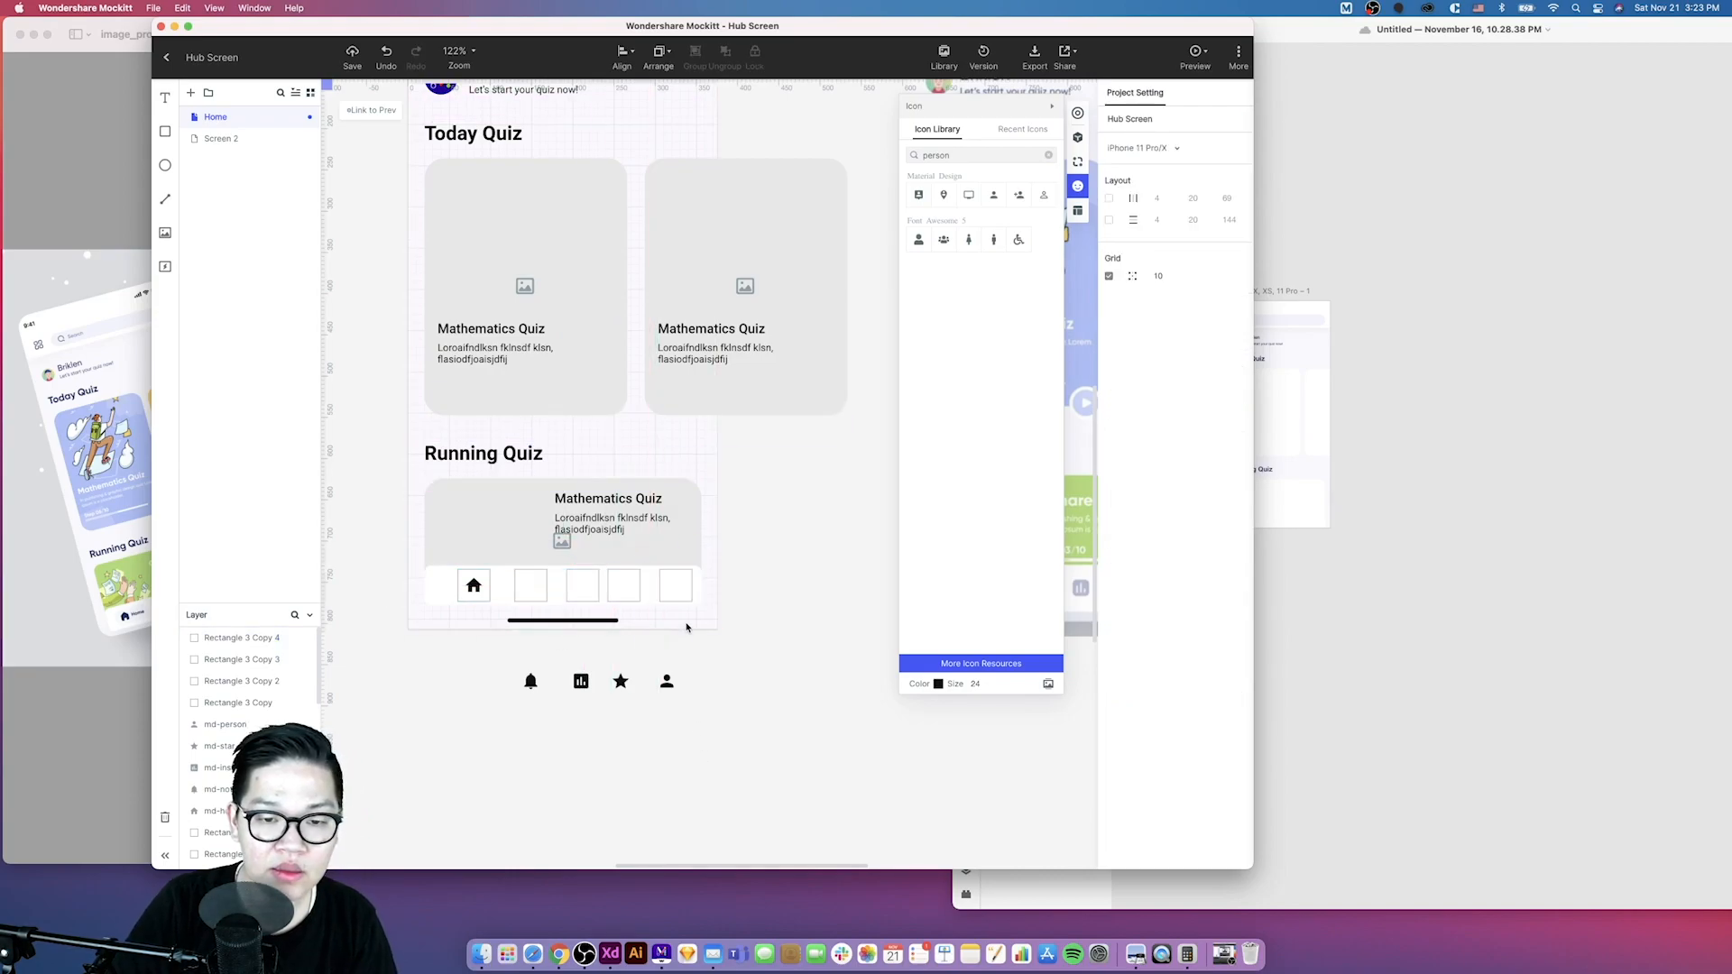
- Select the home icon with its square and nudge them into position at the navigation bar's left end
scroll(770, 599, right, 3)
scroll(687, 612, left, 3)
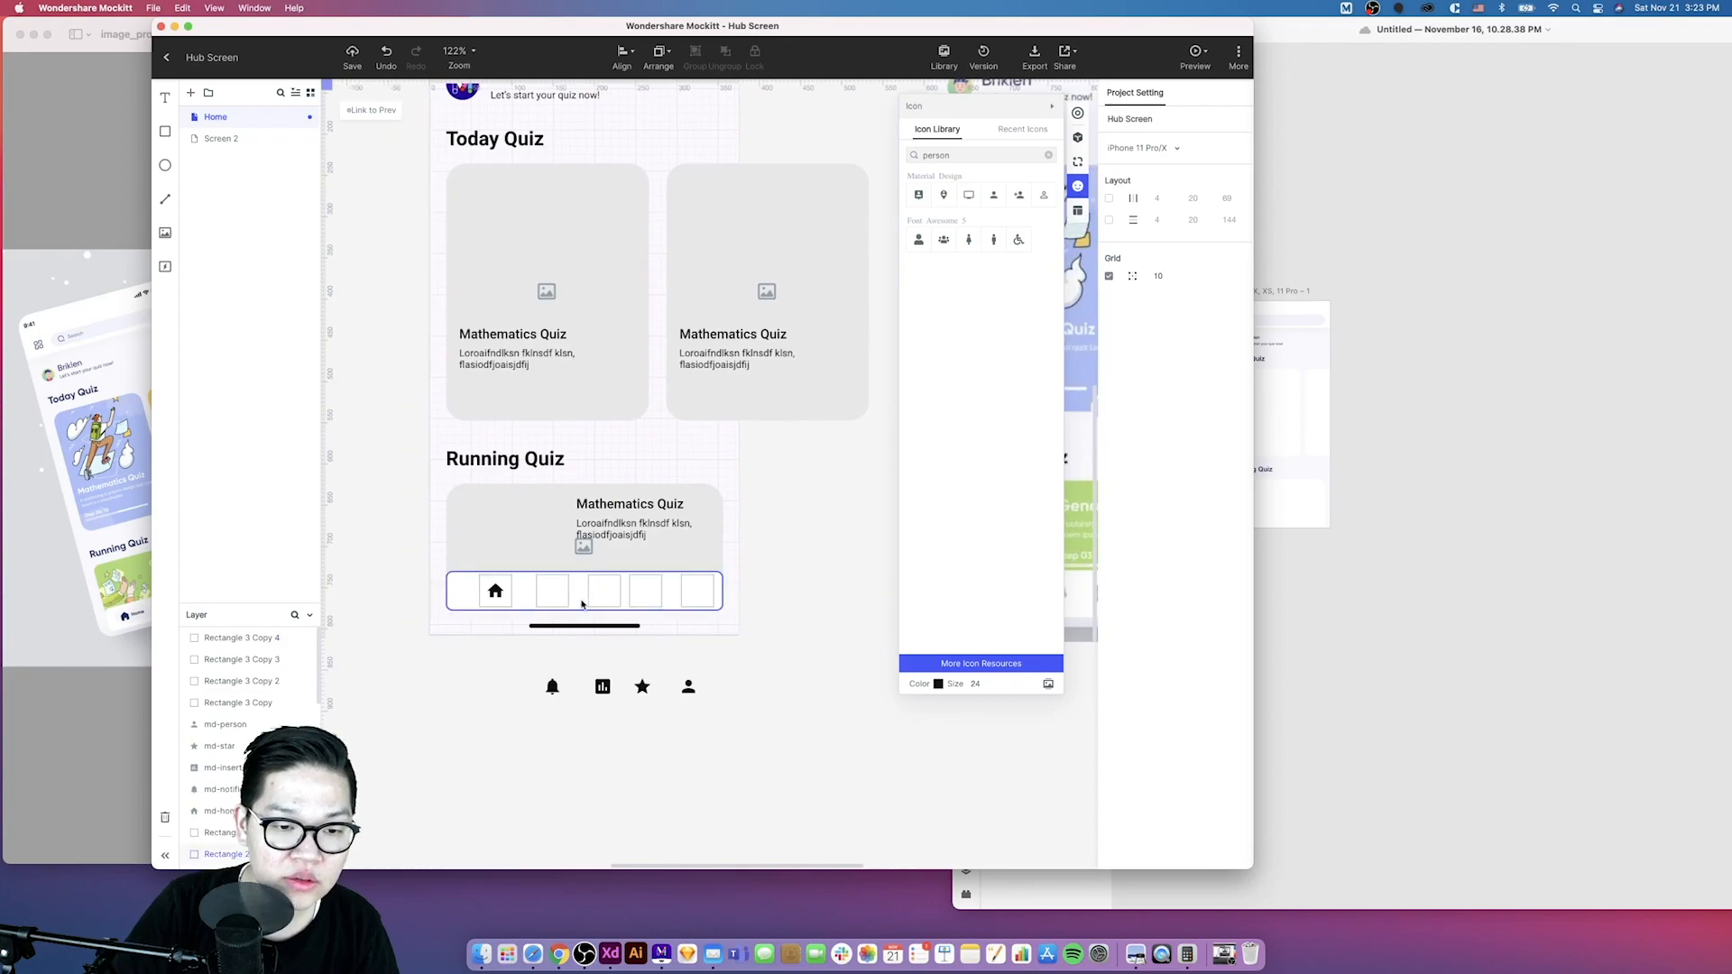
click(495, 589)
drag(478, 588, 444, 590)
key(shift+Right)
key(shift+Right)
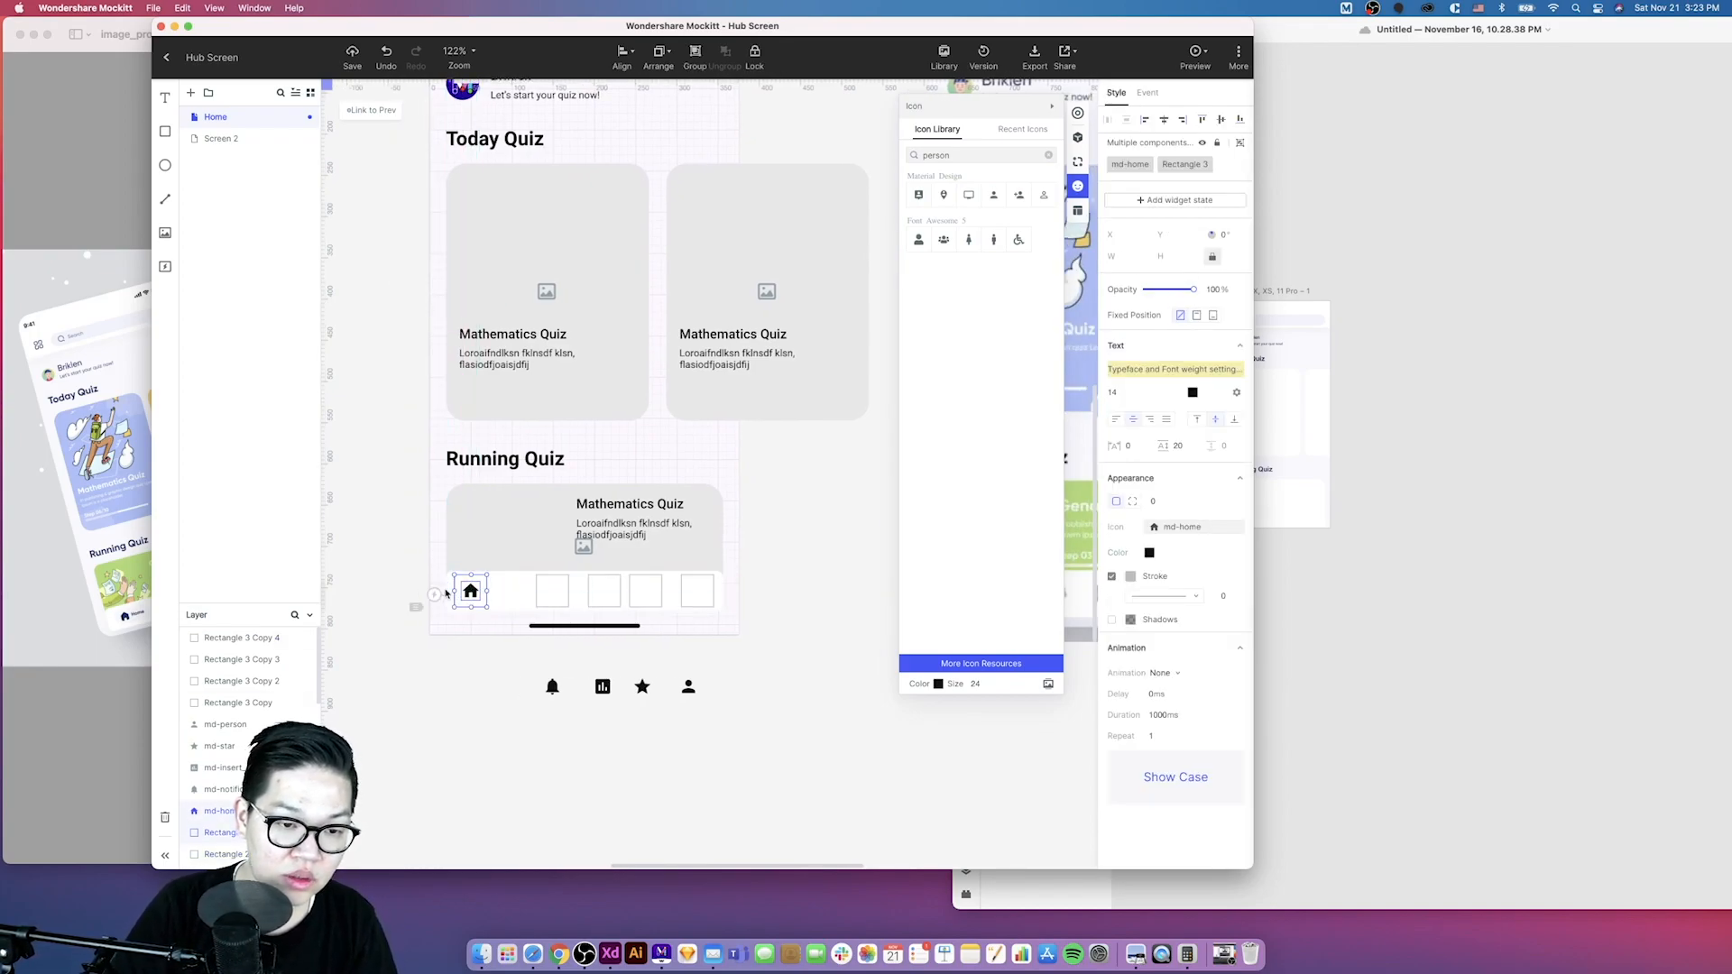
key(Left)
key(Left)
key(Left)
- Nudge the rightmost square into position at the navigation bar's right end
key(alt)
click(711, 589)
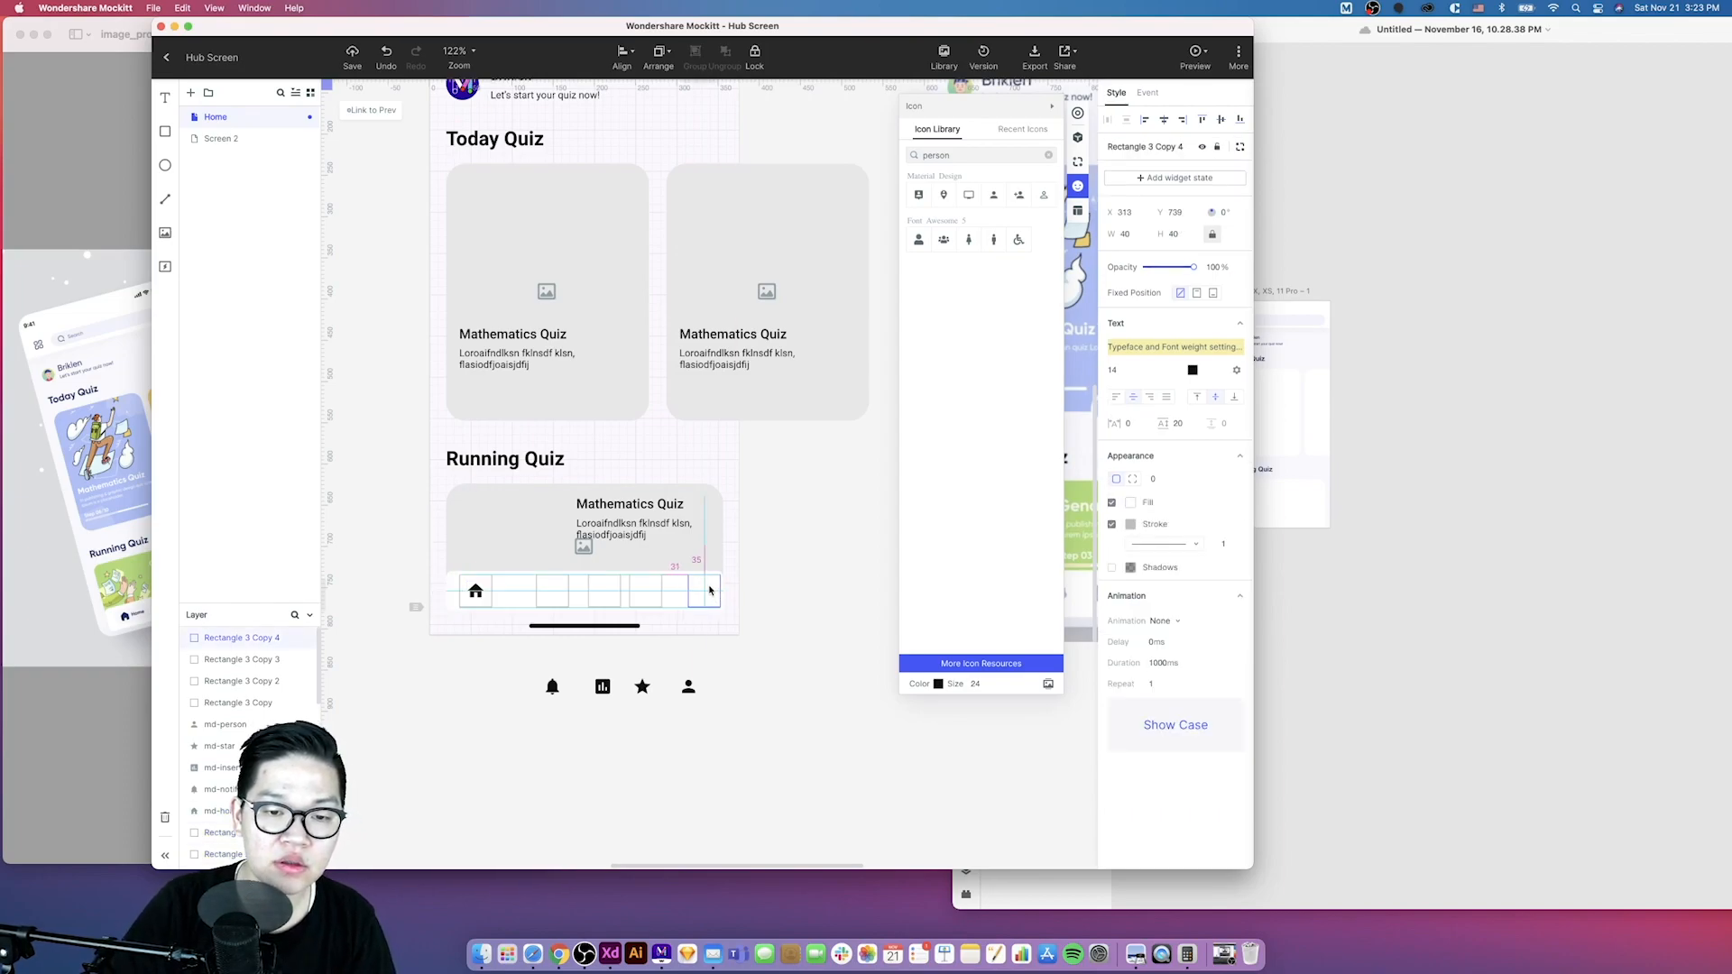
key(shift+Left)
key(shift+Left)
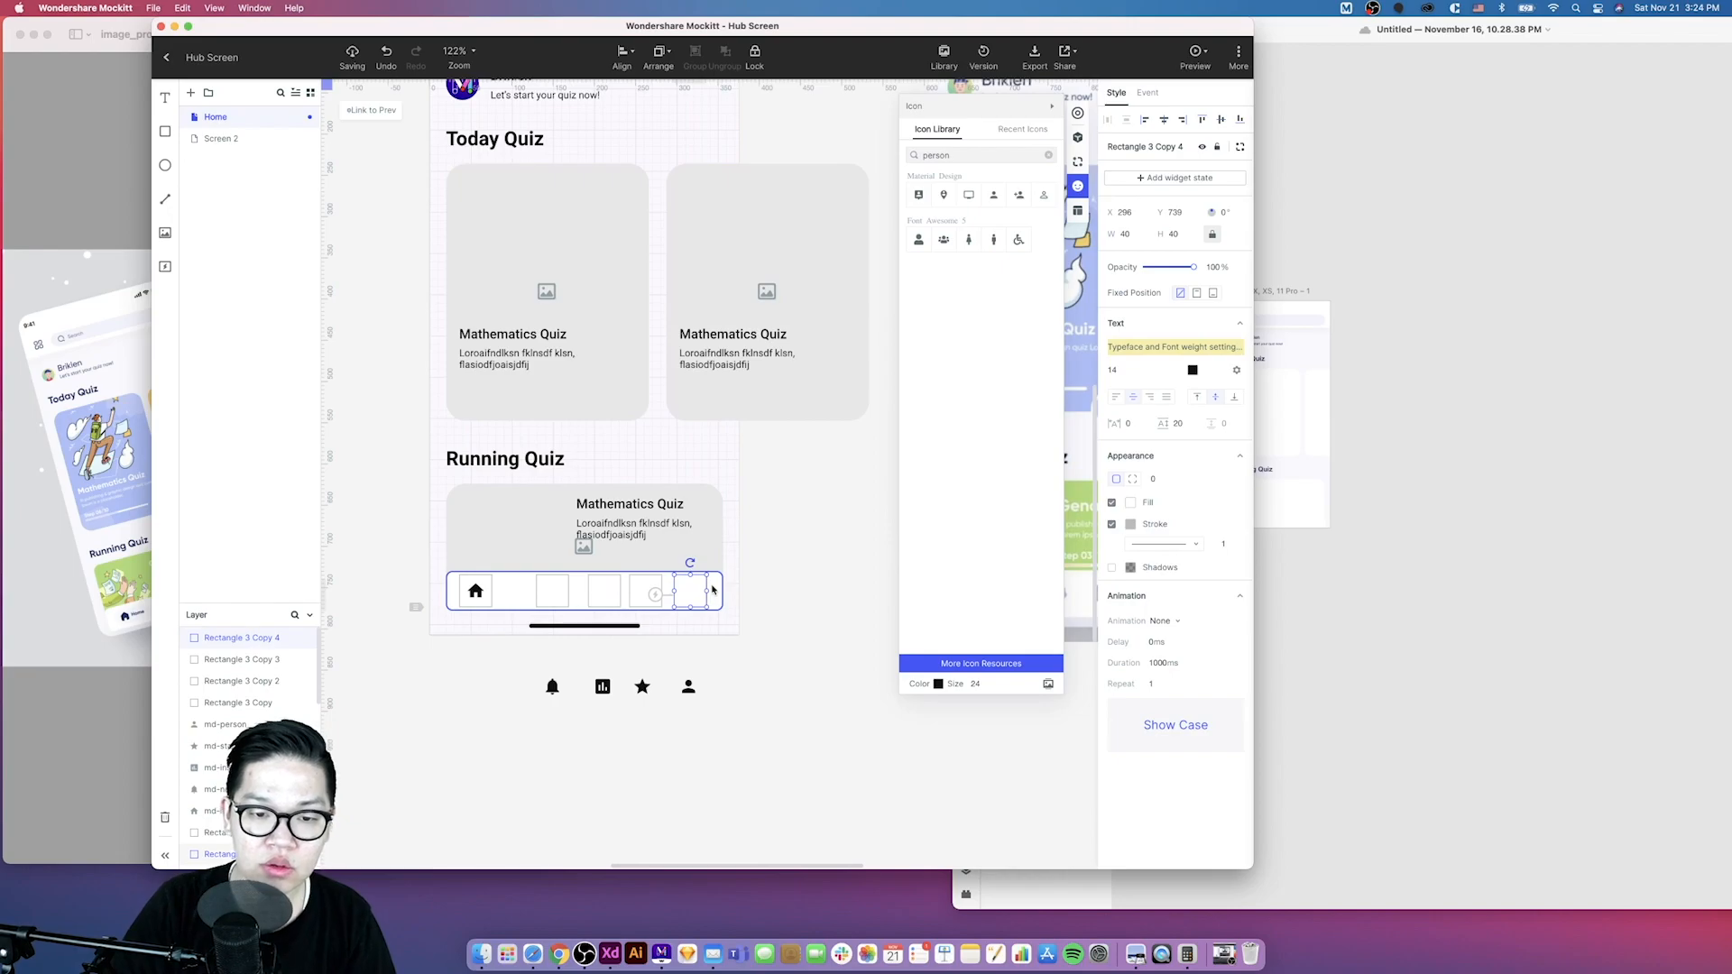
key(Right)
key(Right)
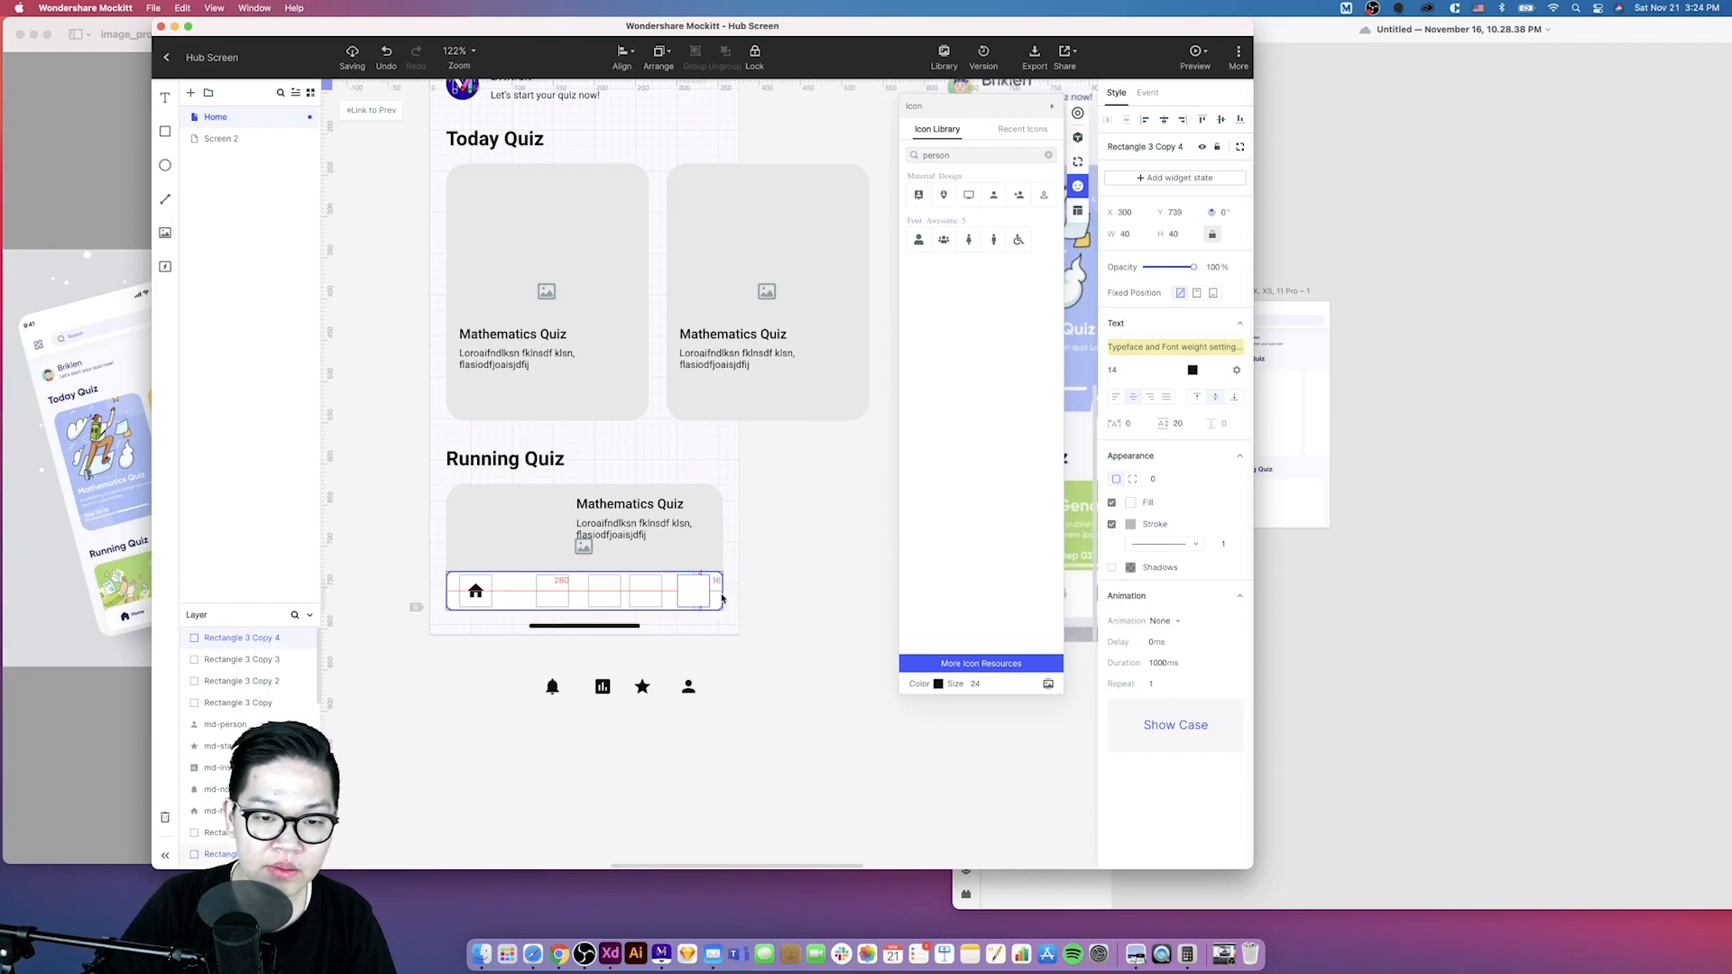
- Zoom out and inspect the spacing of the squares in the navigation bar
click(654, 593)
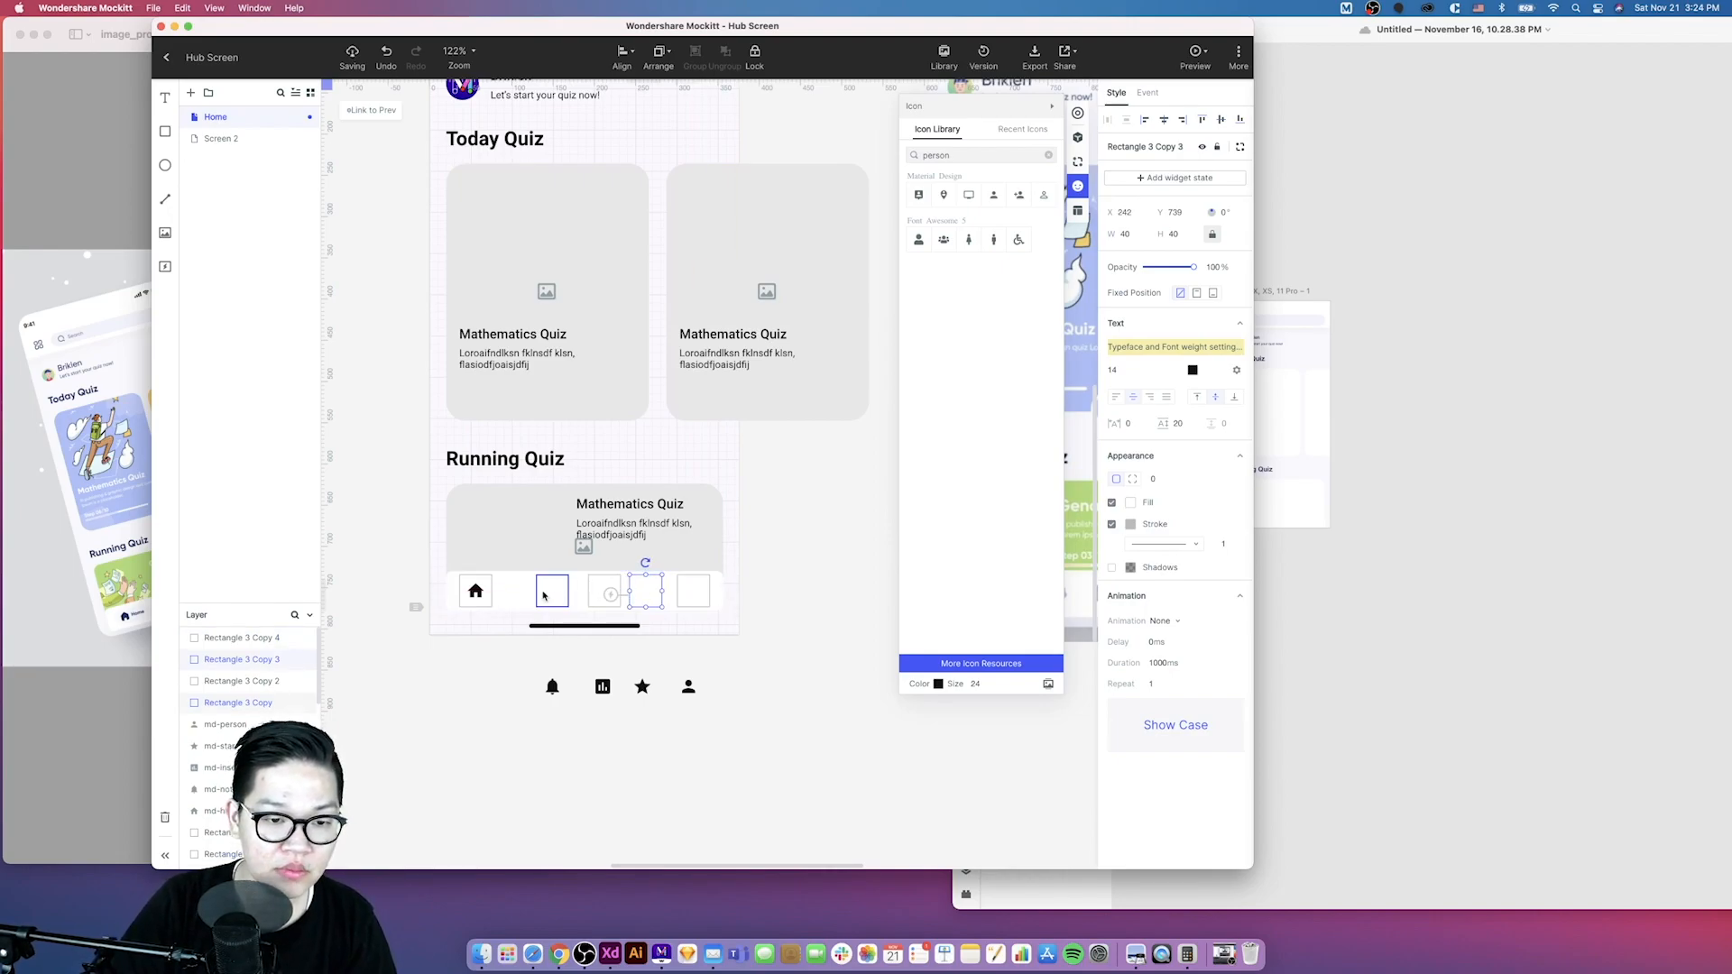
click(591, 669)
scroll(578, 627, down, 3)
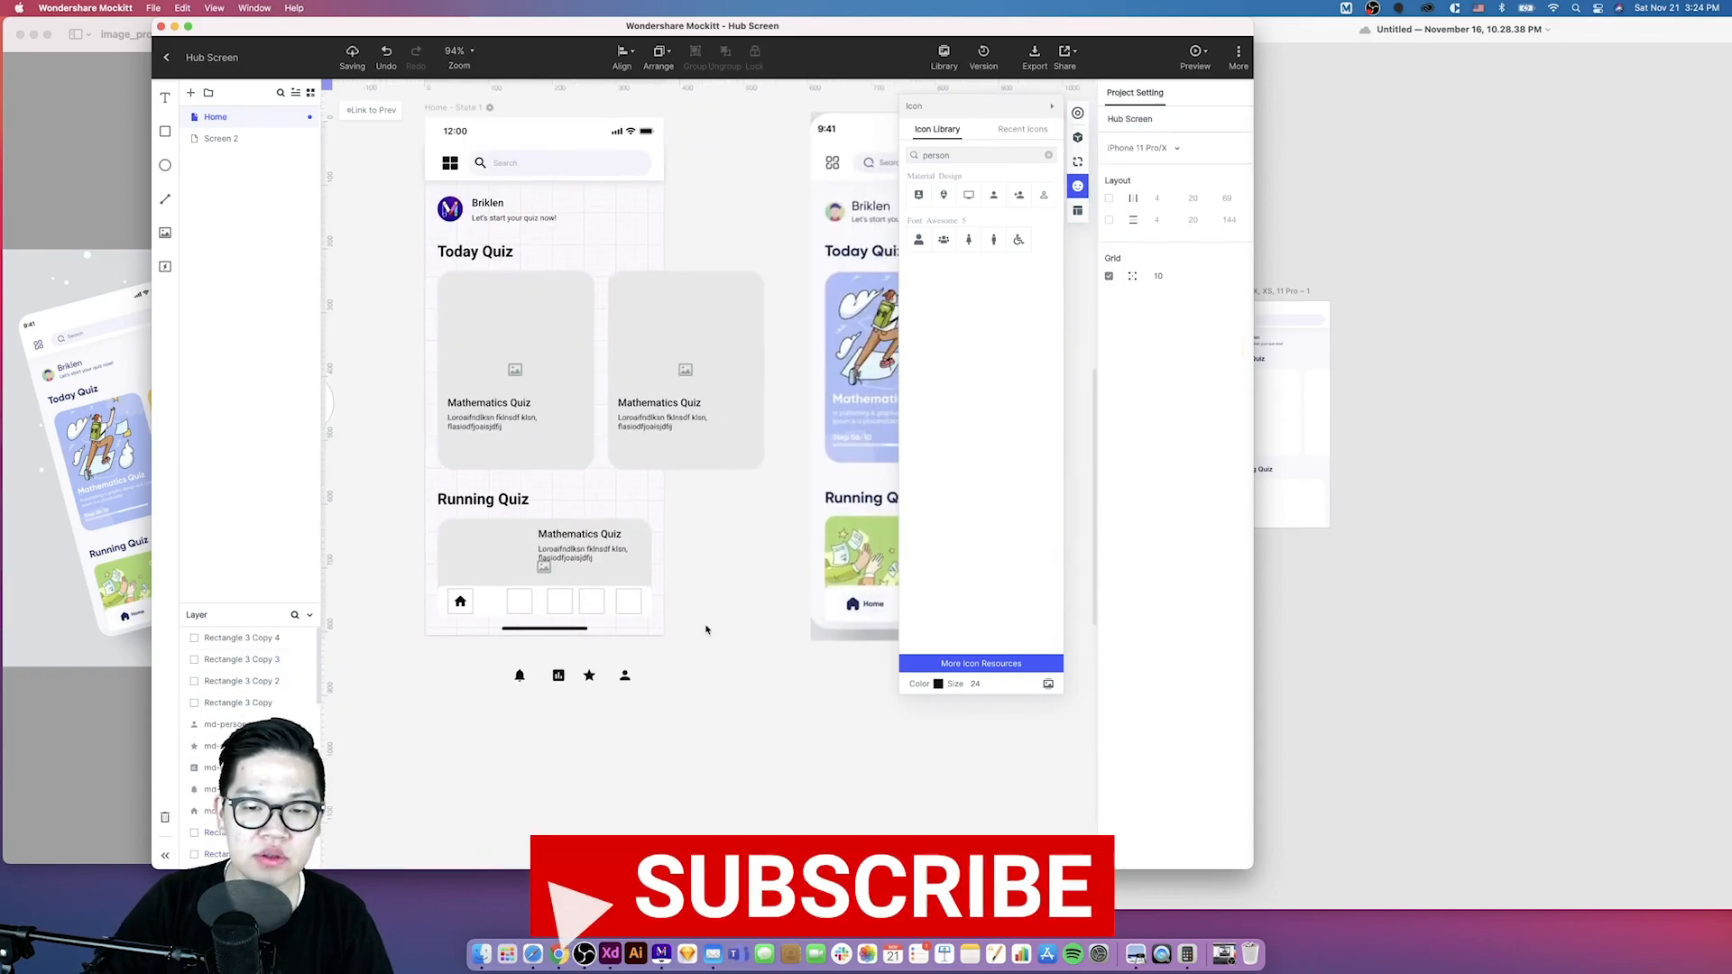
scroll(722, 626, right, 3)
scroll(713, 639, left, 2)
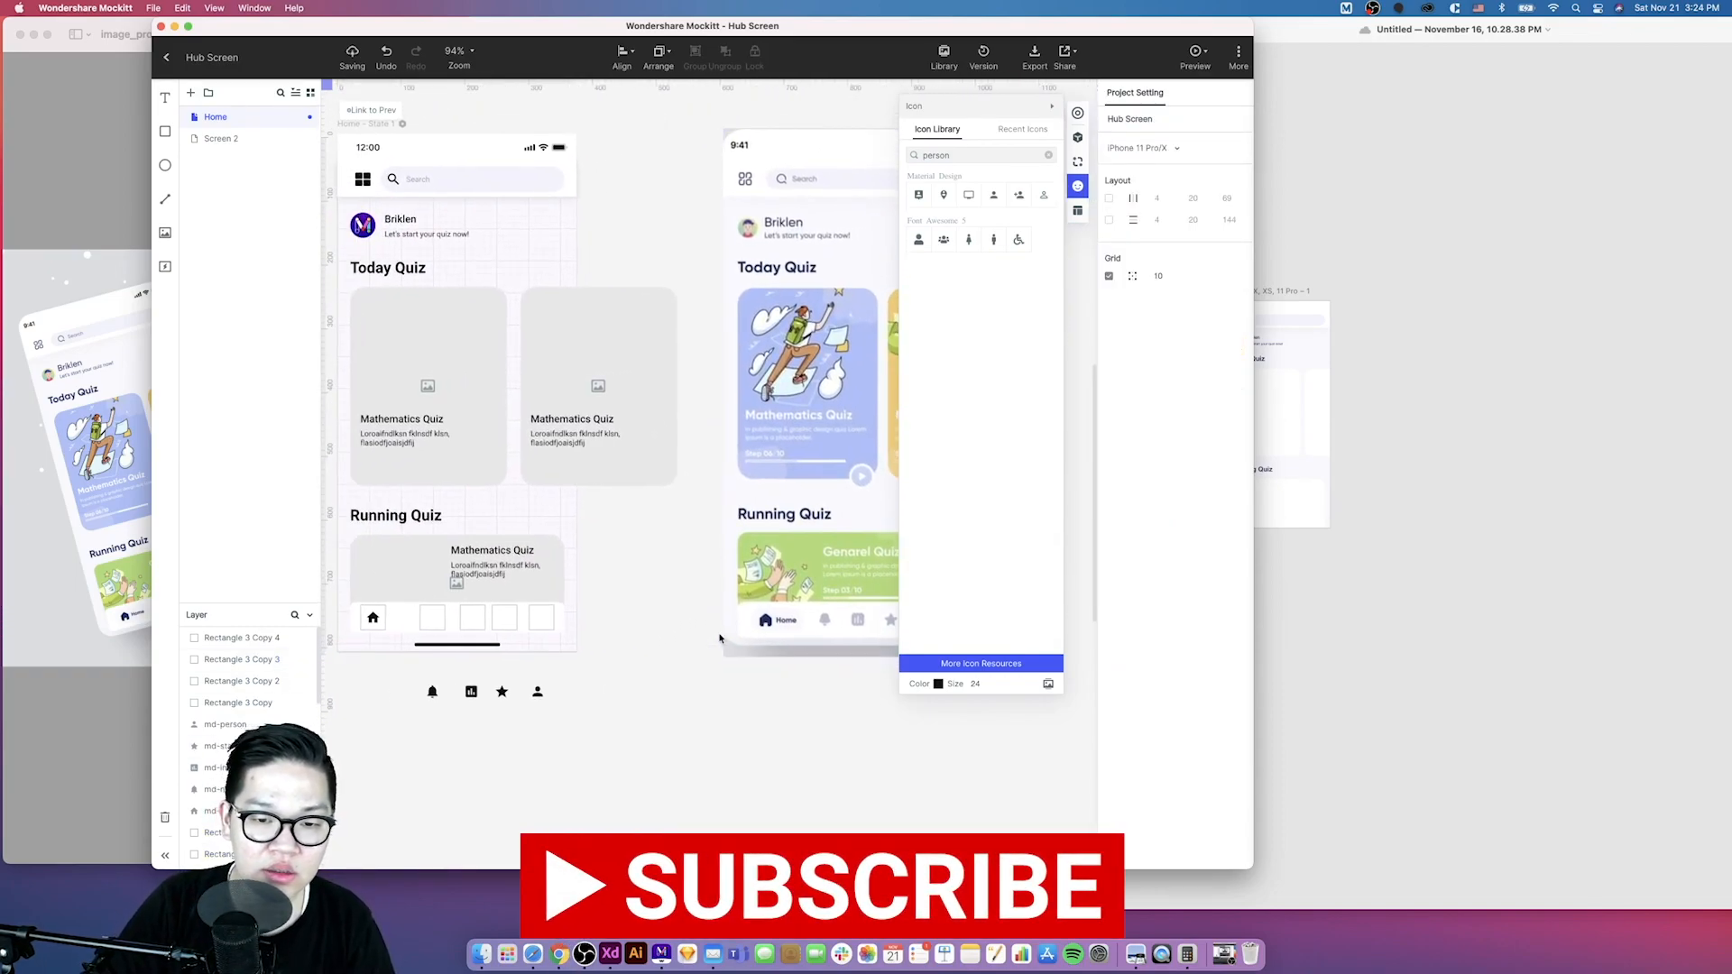
click(389, 619)
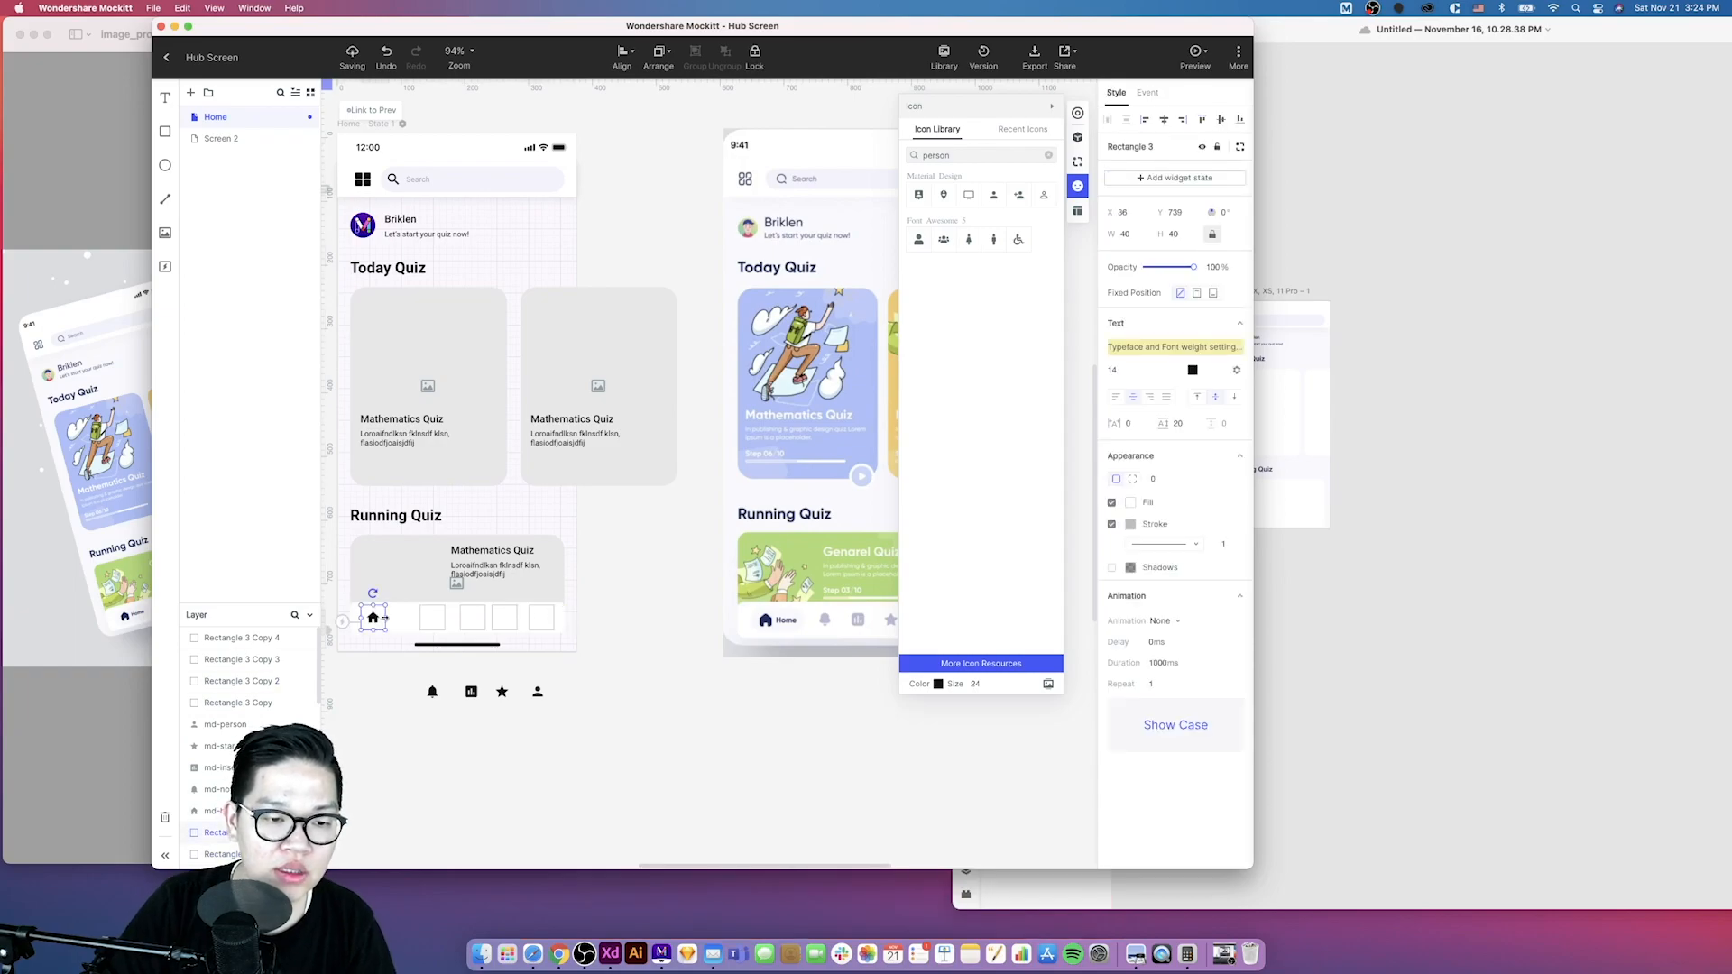
drag(395, 618, 404, 620)
key(super+z)
click(380, 696)
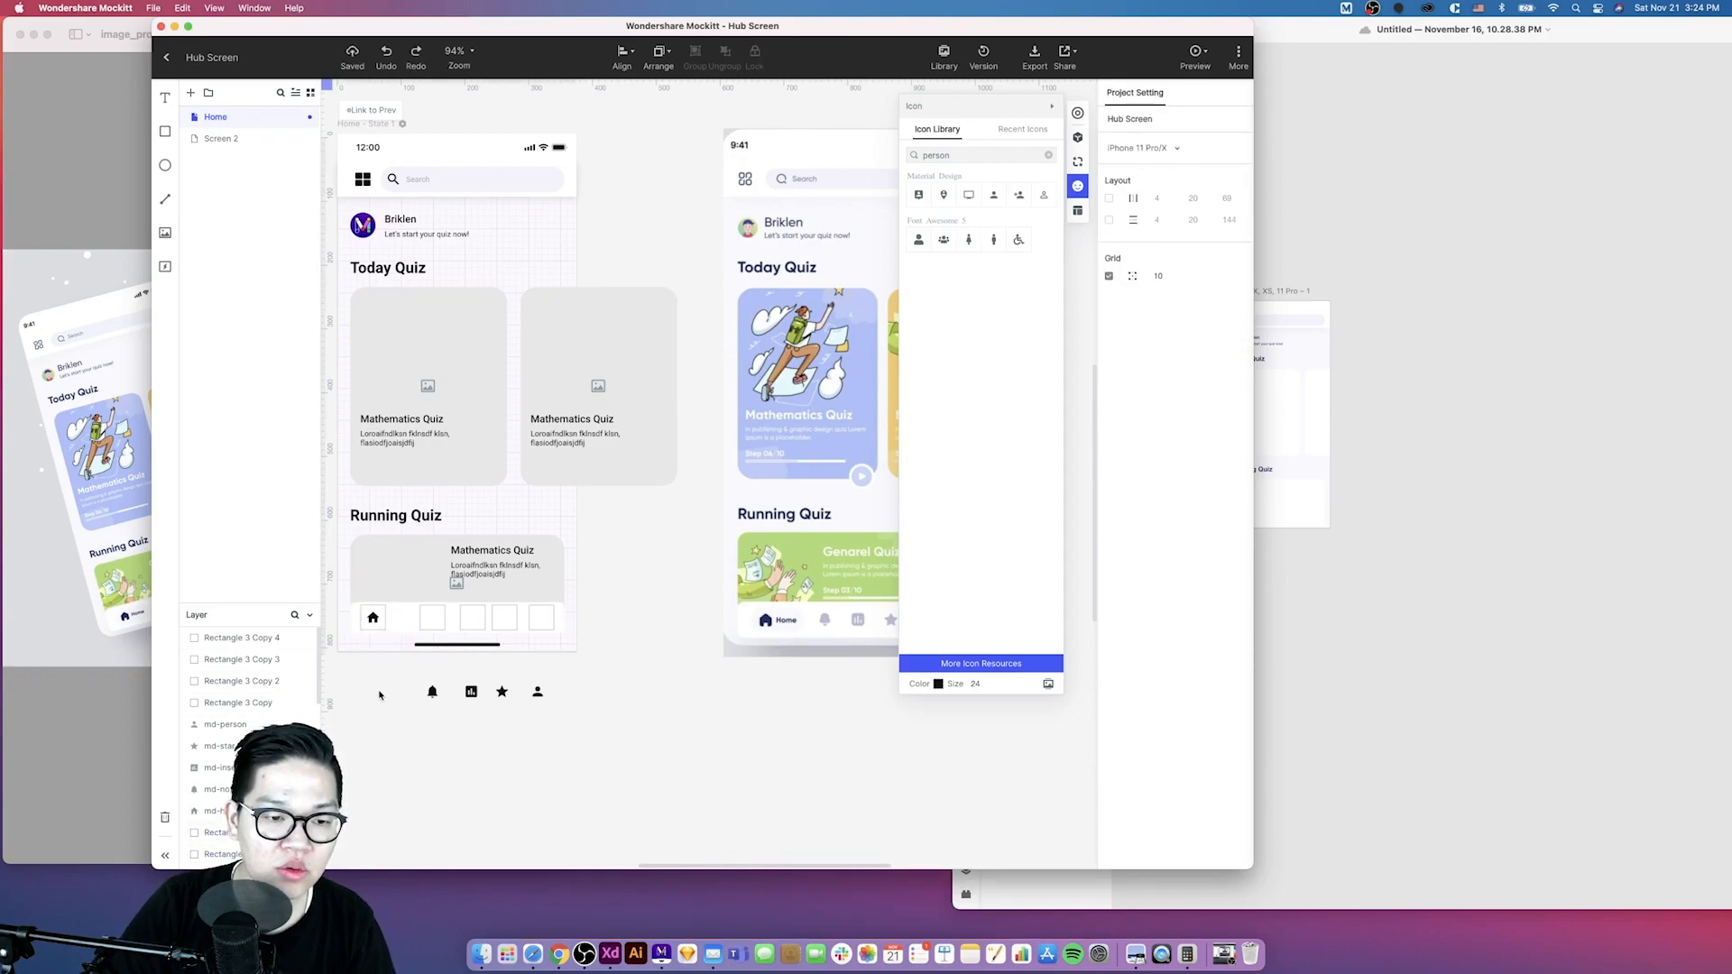
- Move the bell, chart, star and person icons into the remaining navigation bar squares
drag(432, 691, 472, 617)
click(461, 661)
click(471, 687)
drag(502, 691, 541, 618)
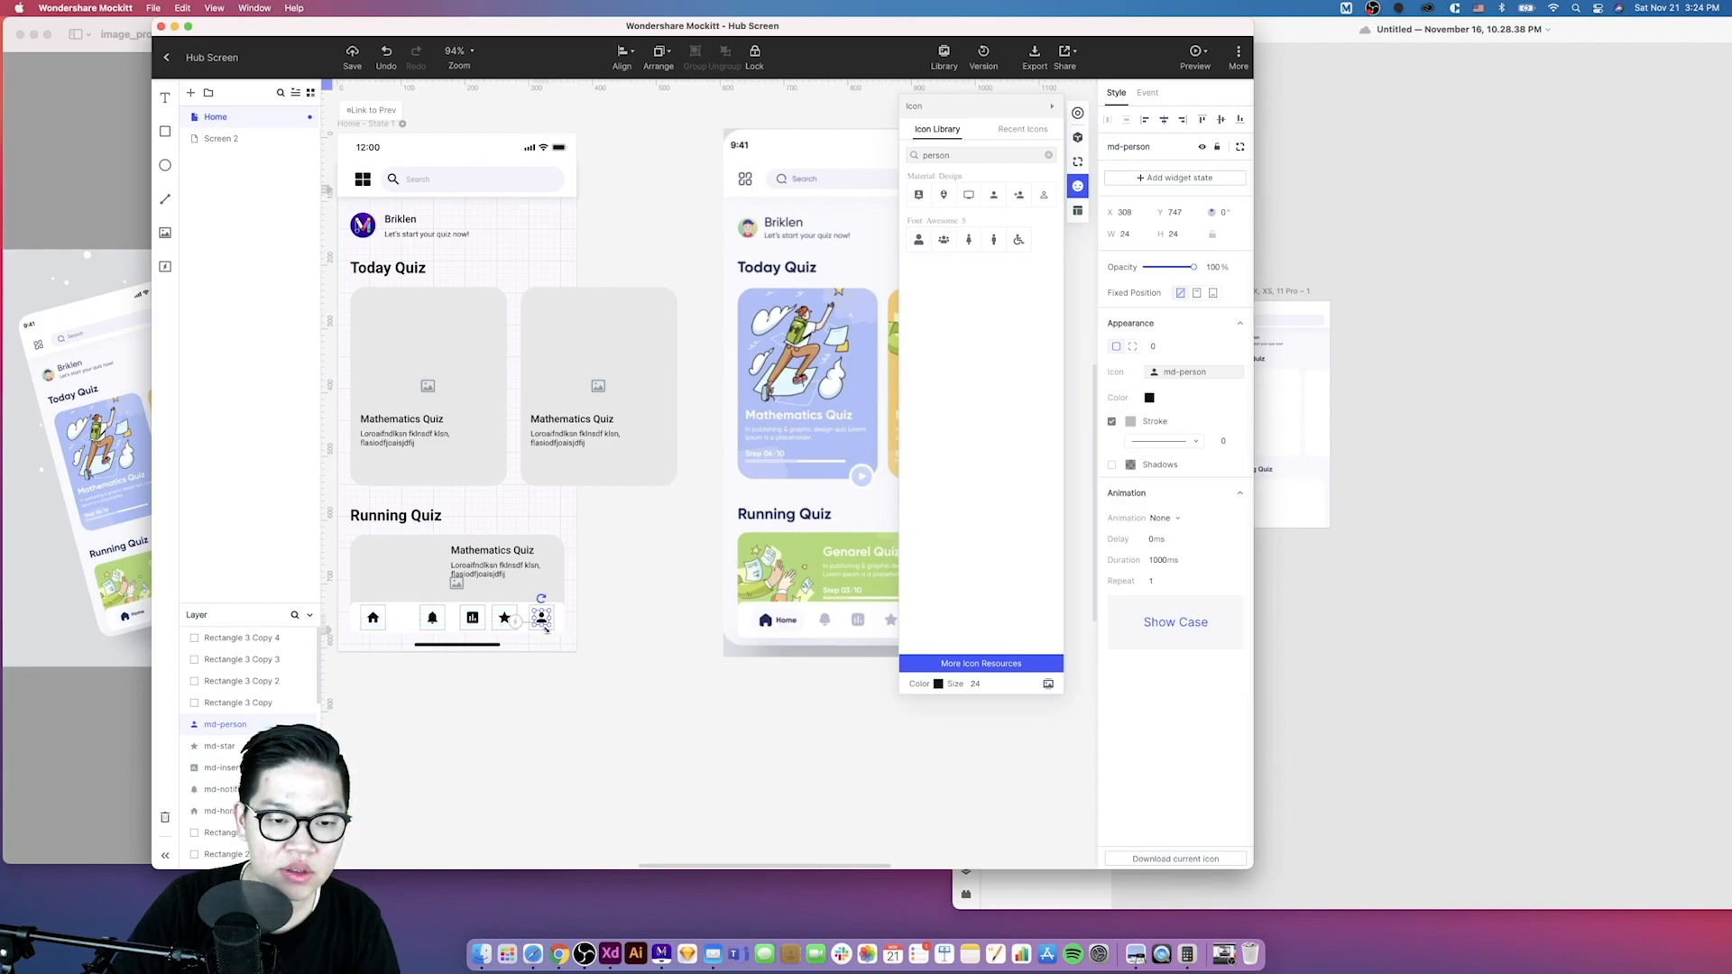
- Select all the navigation bar squares and remove their stroke outline
scroll(545, 627, up, 5)
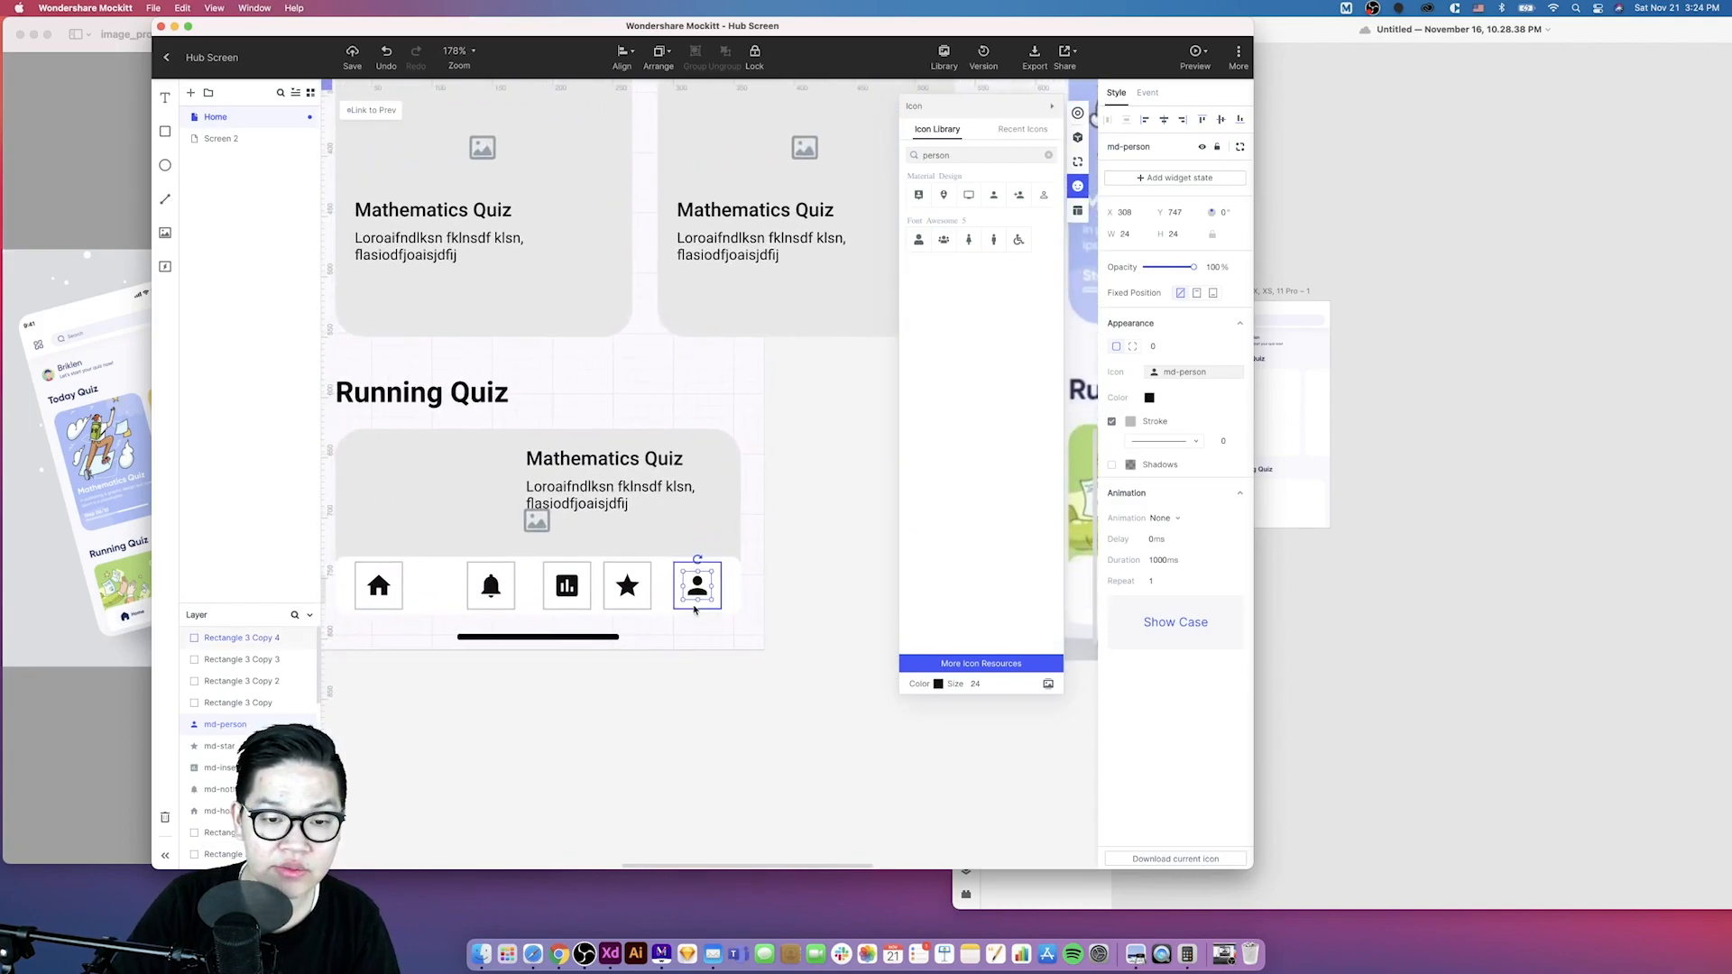
drag(663, 624, 348, 555)
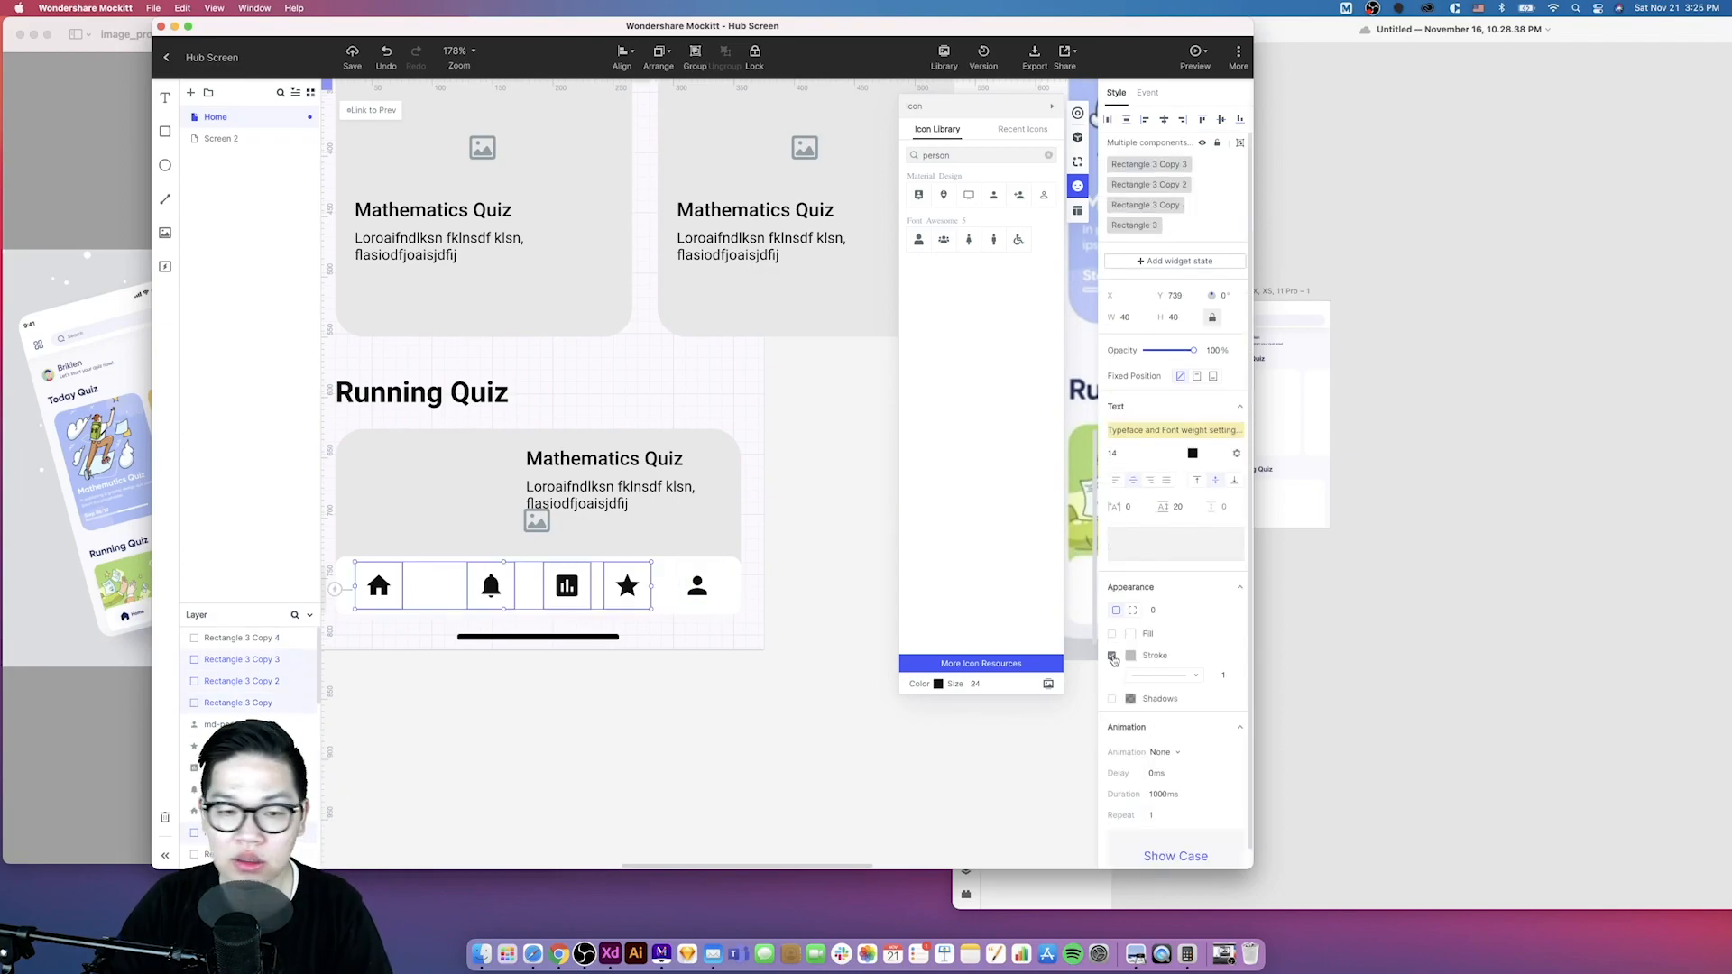
click(1112, 657)
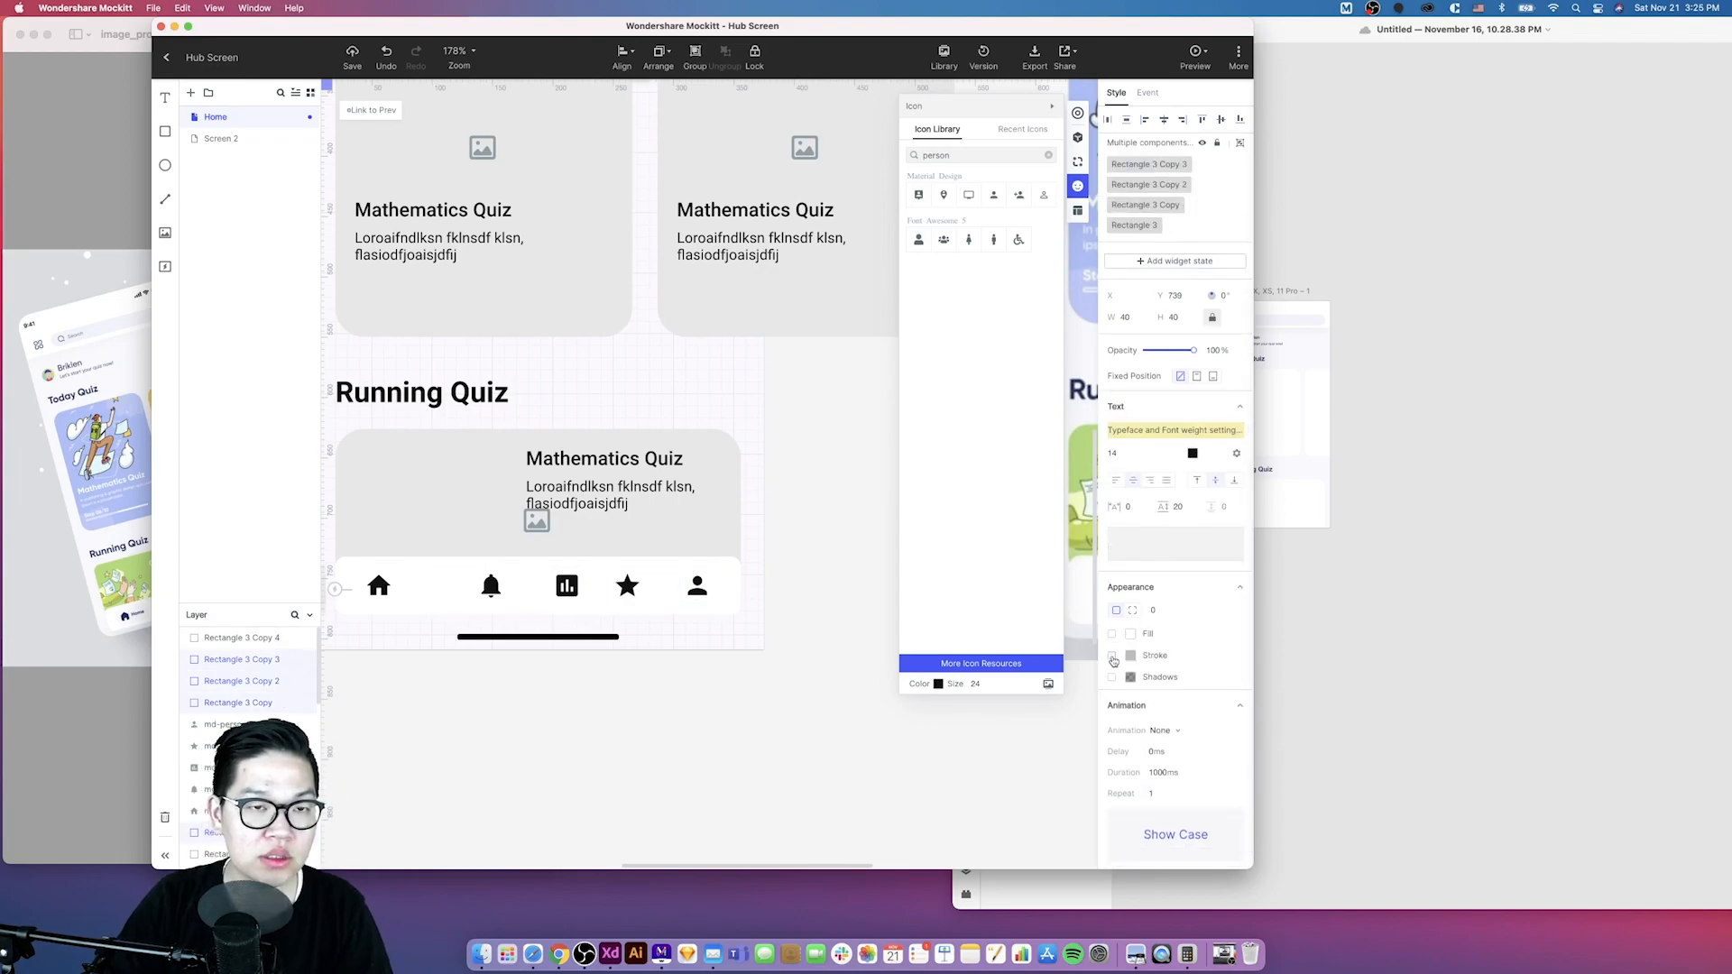
click(675, 601)
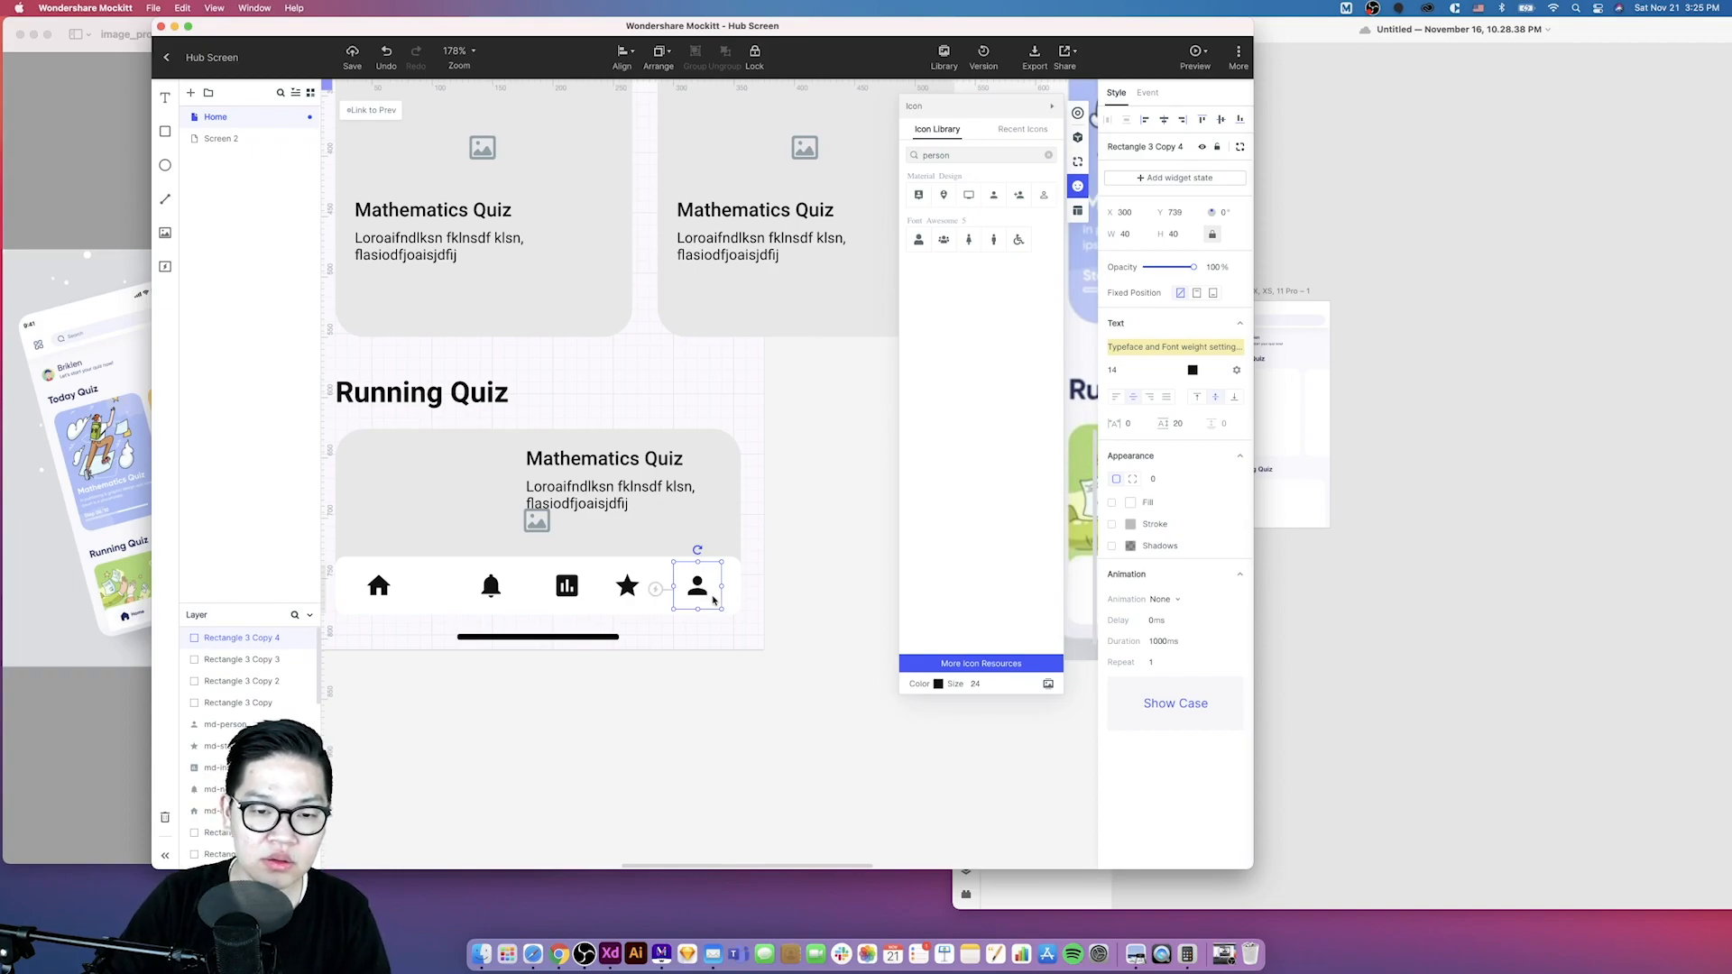
click(727, 692)
scroll(812, 667, right, 3)
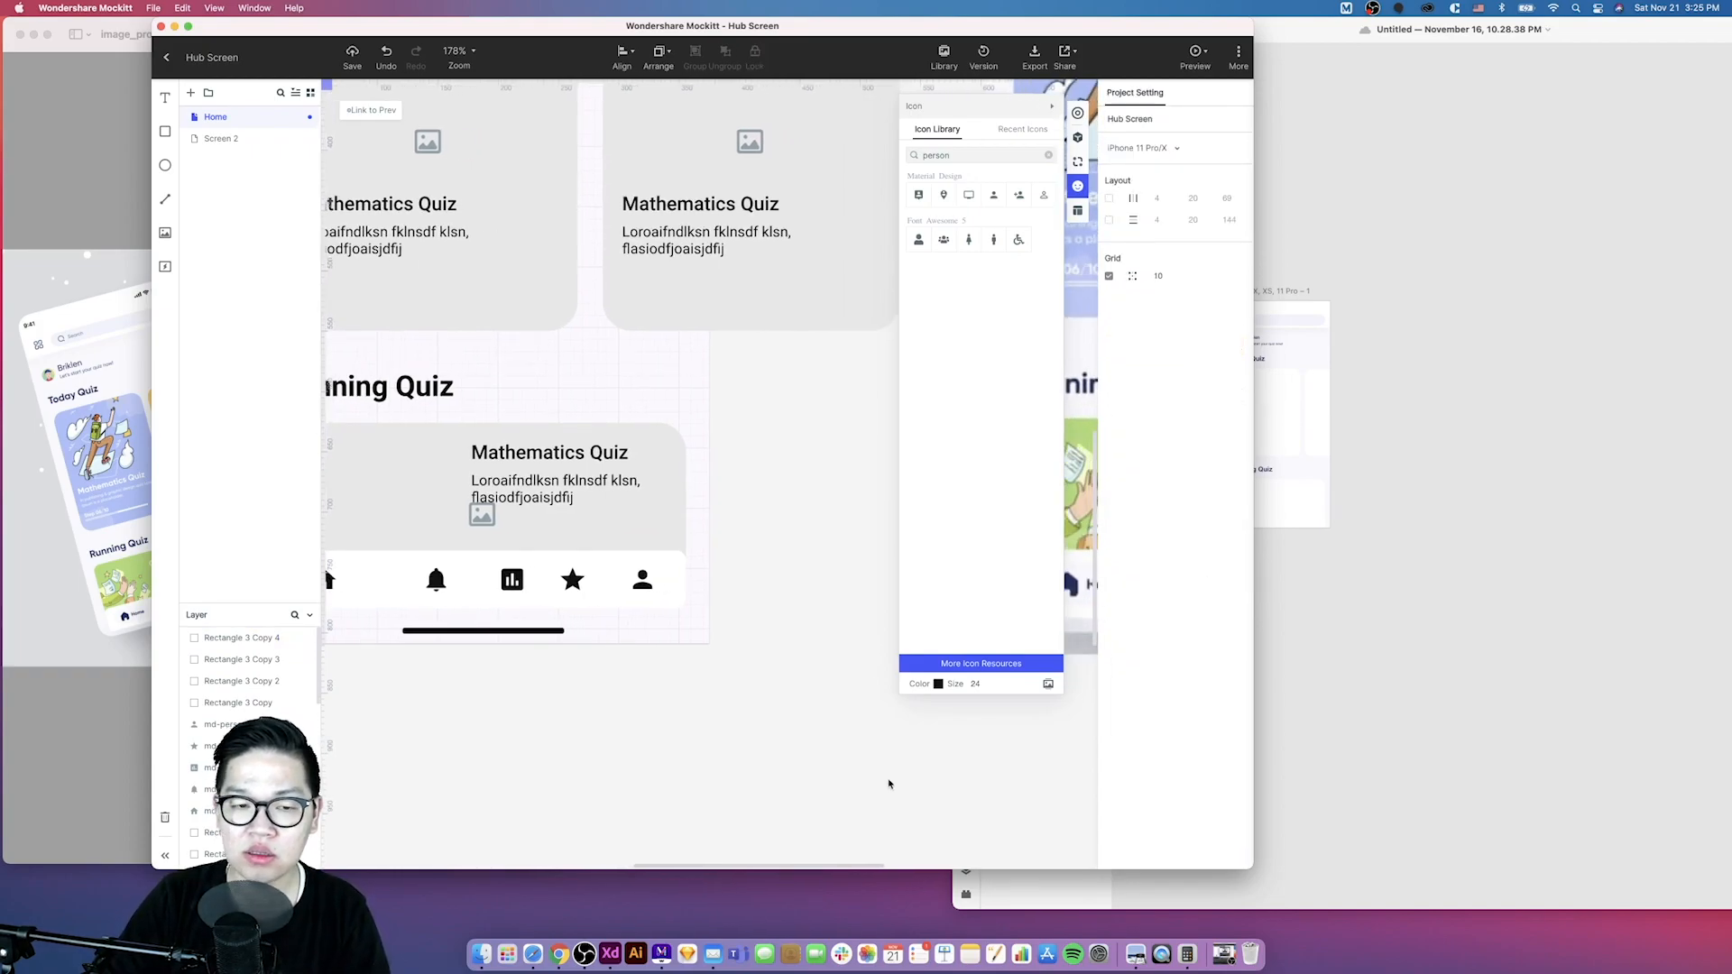
scroll(888, 784, down, 3)
scroll(889, 784, right, 5)
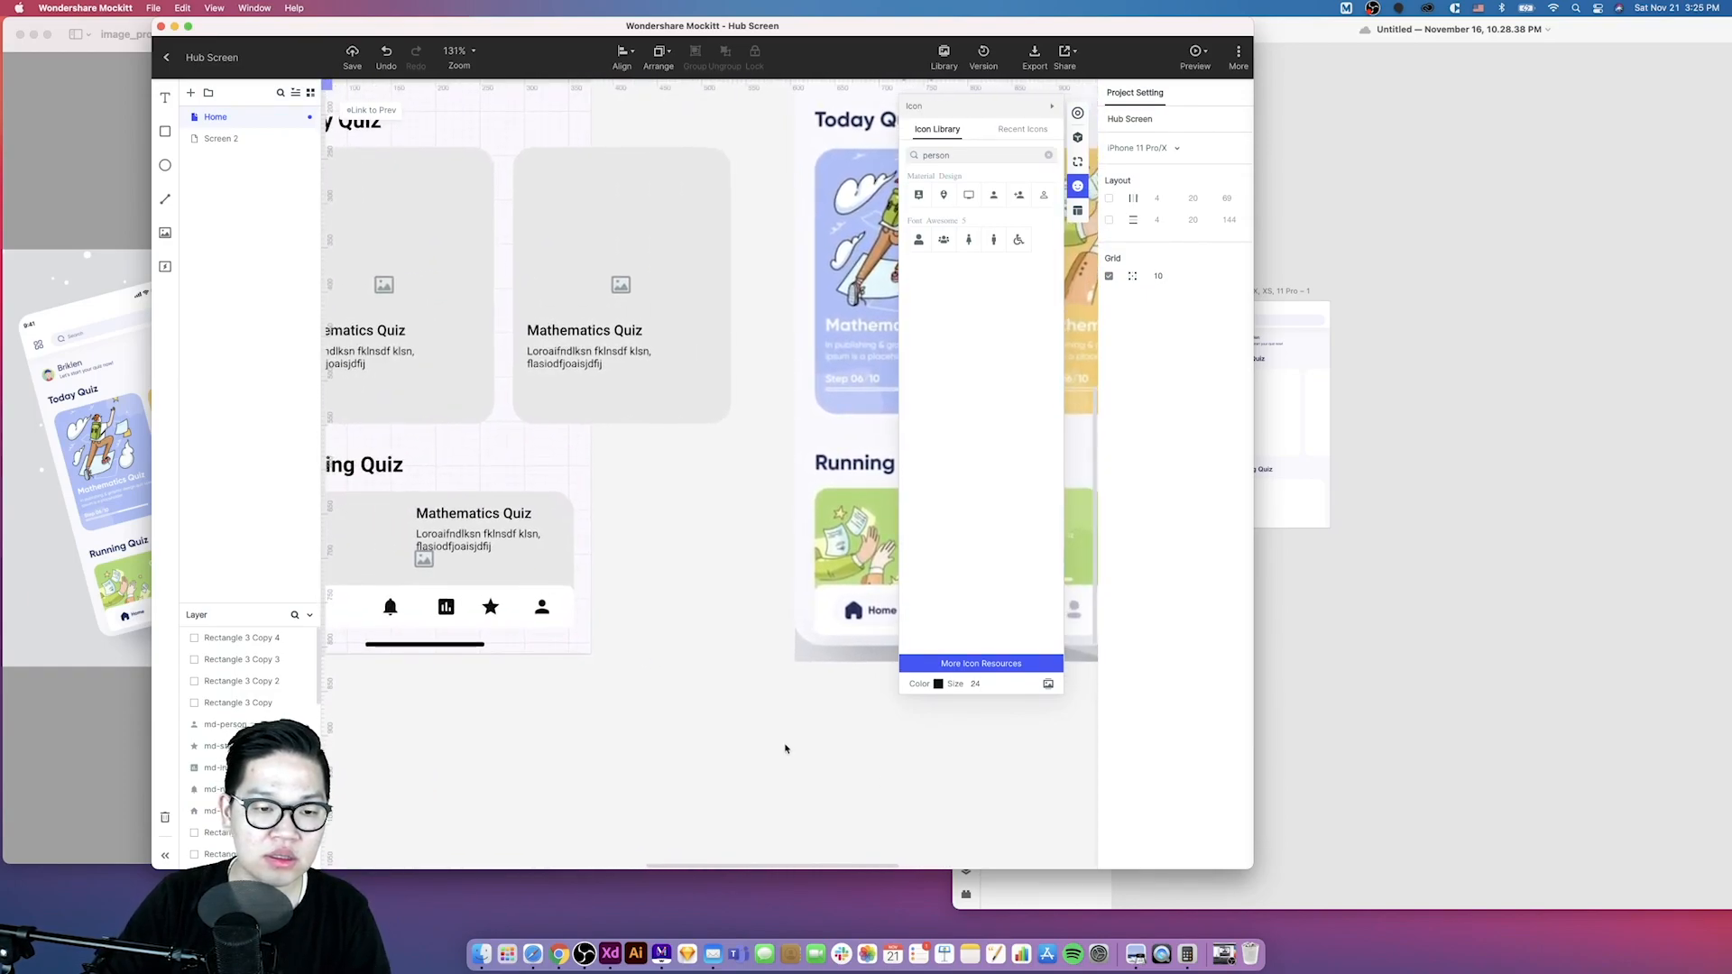
scroll(785, 749, left, 4)
click(590, 615)
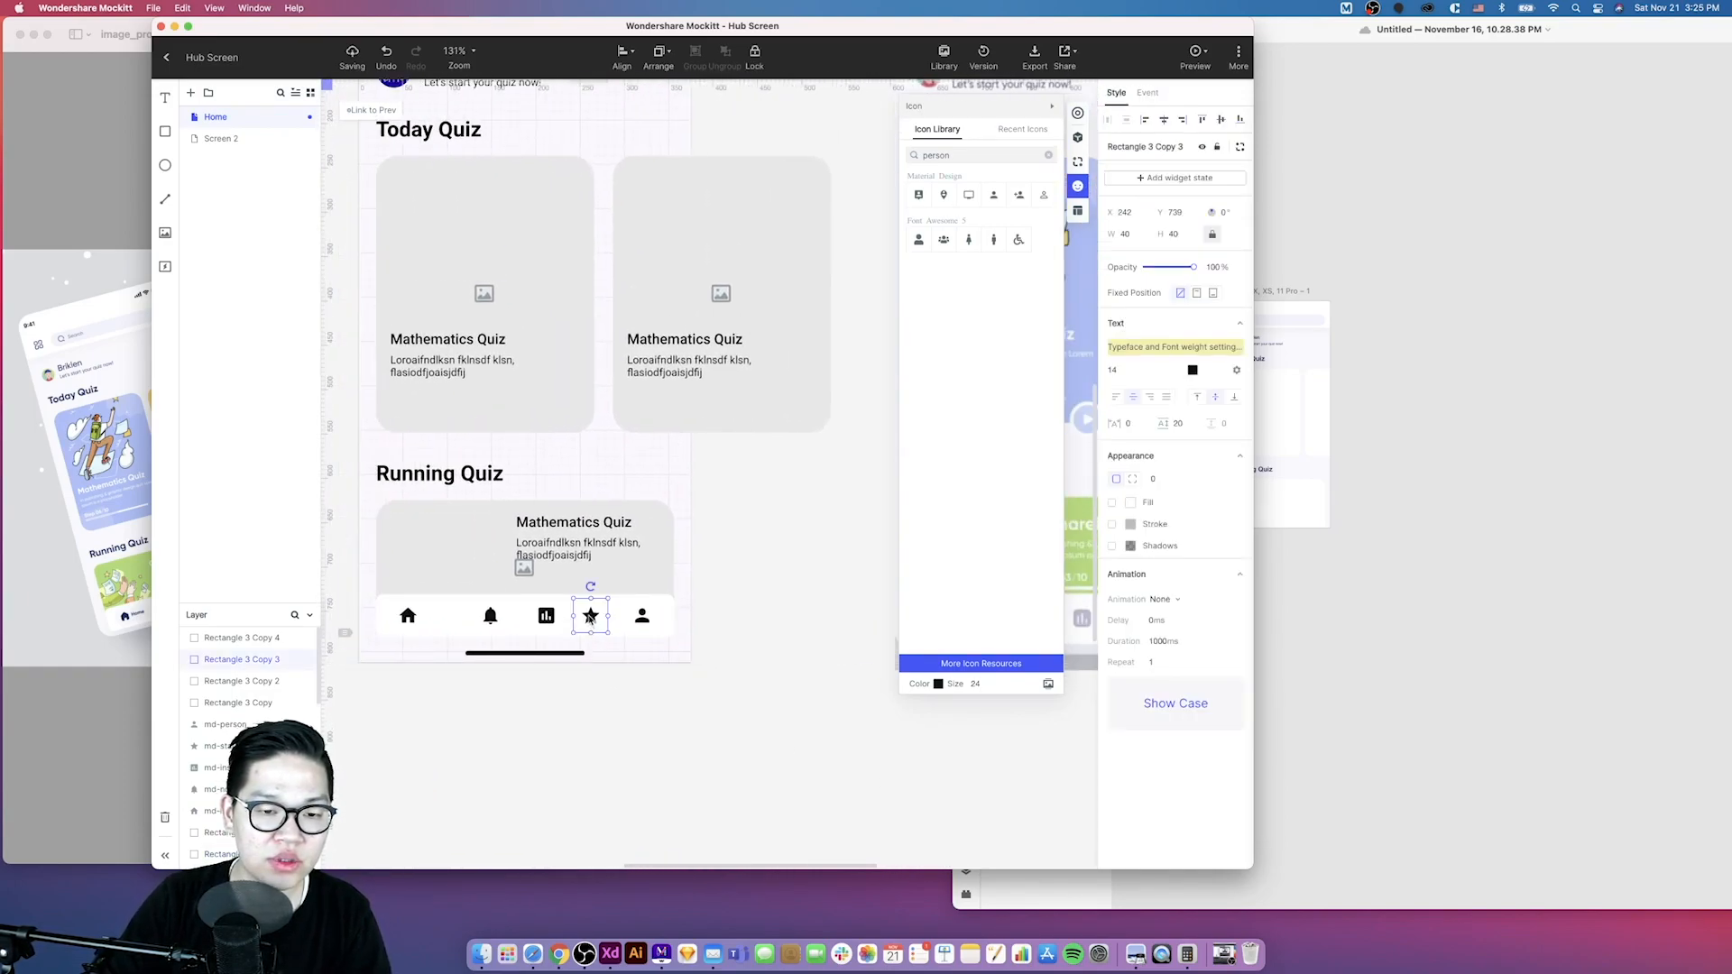
drag(591, 619, 607, 620)
key(super+z)
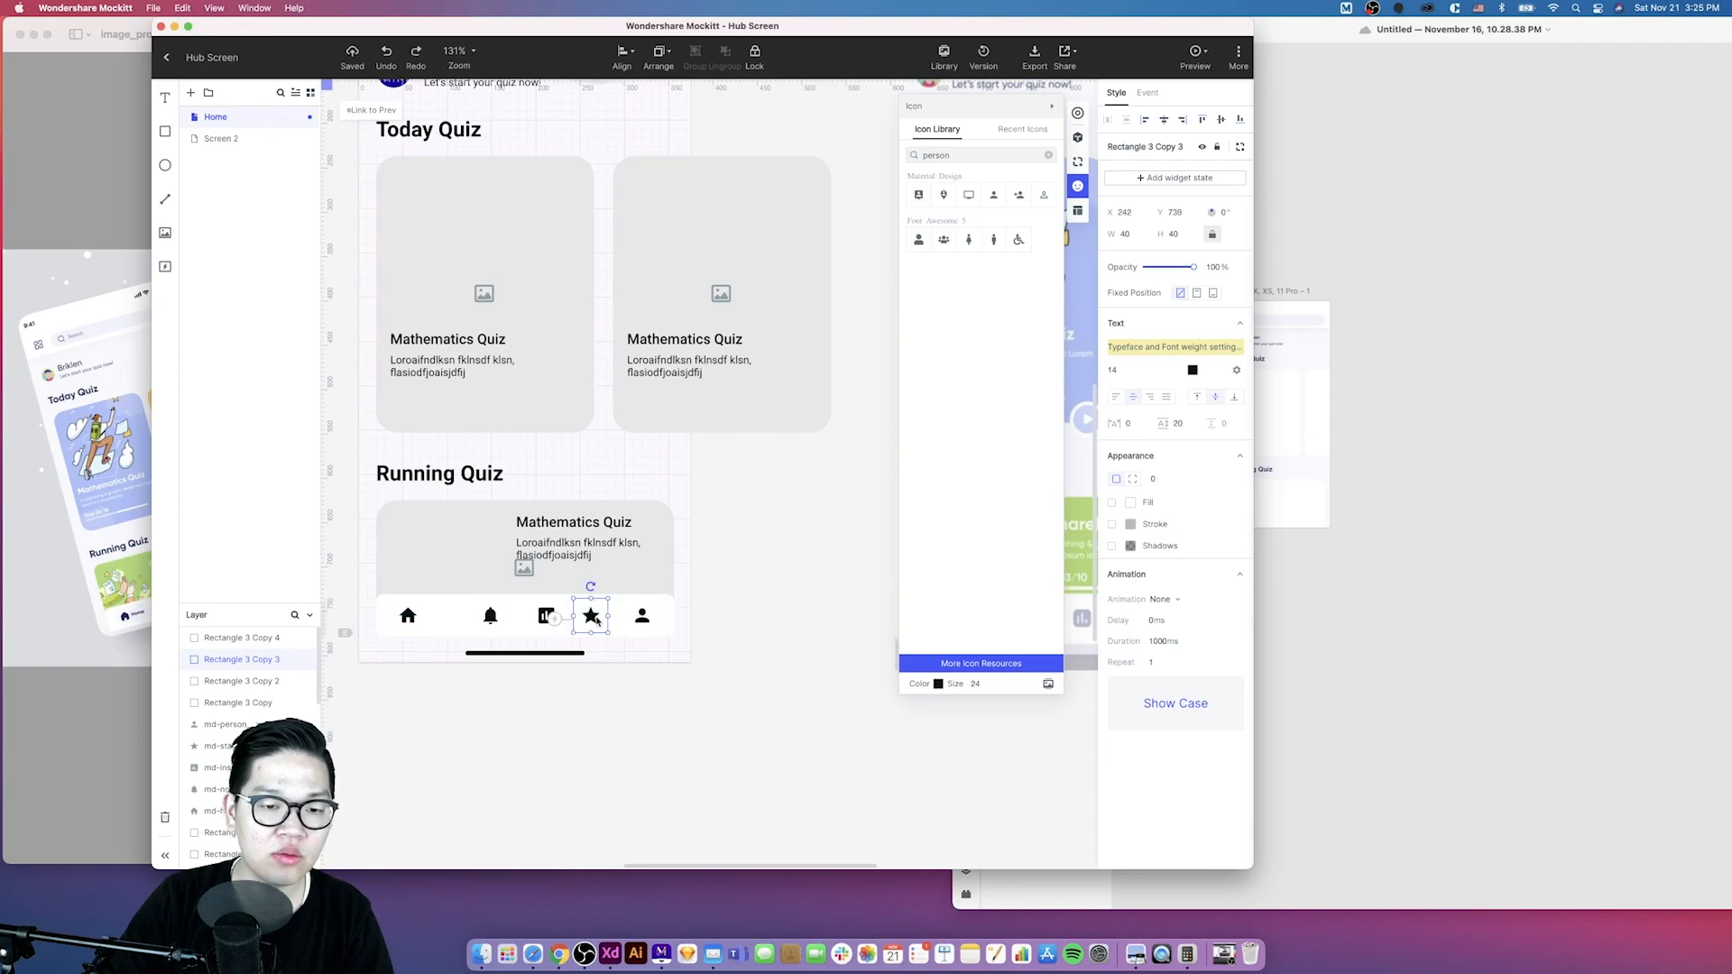
- Group each navigation icon with its surrounding square, one icon at a time
scroll(590, 616, up, 3)
click(607, 689)
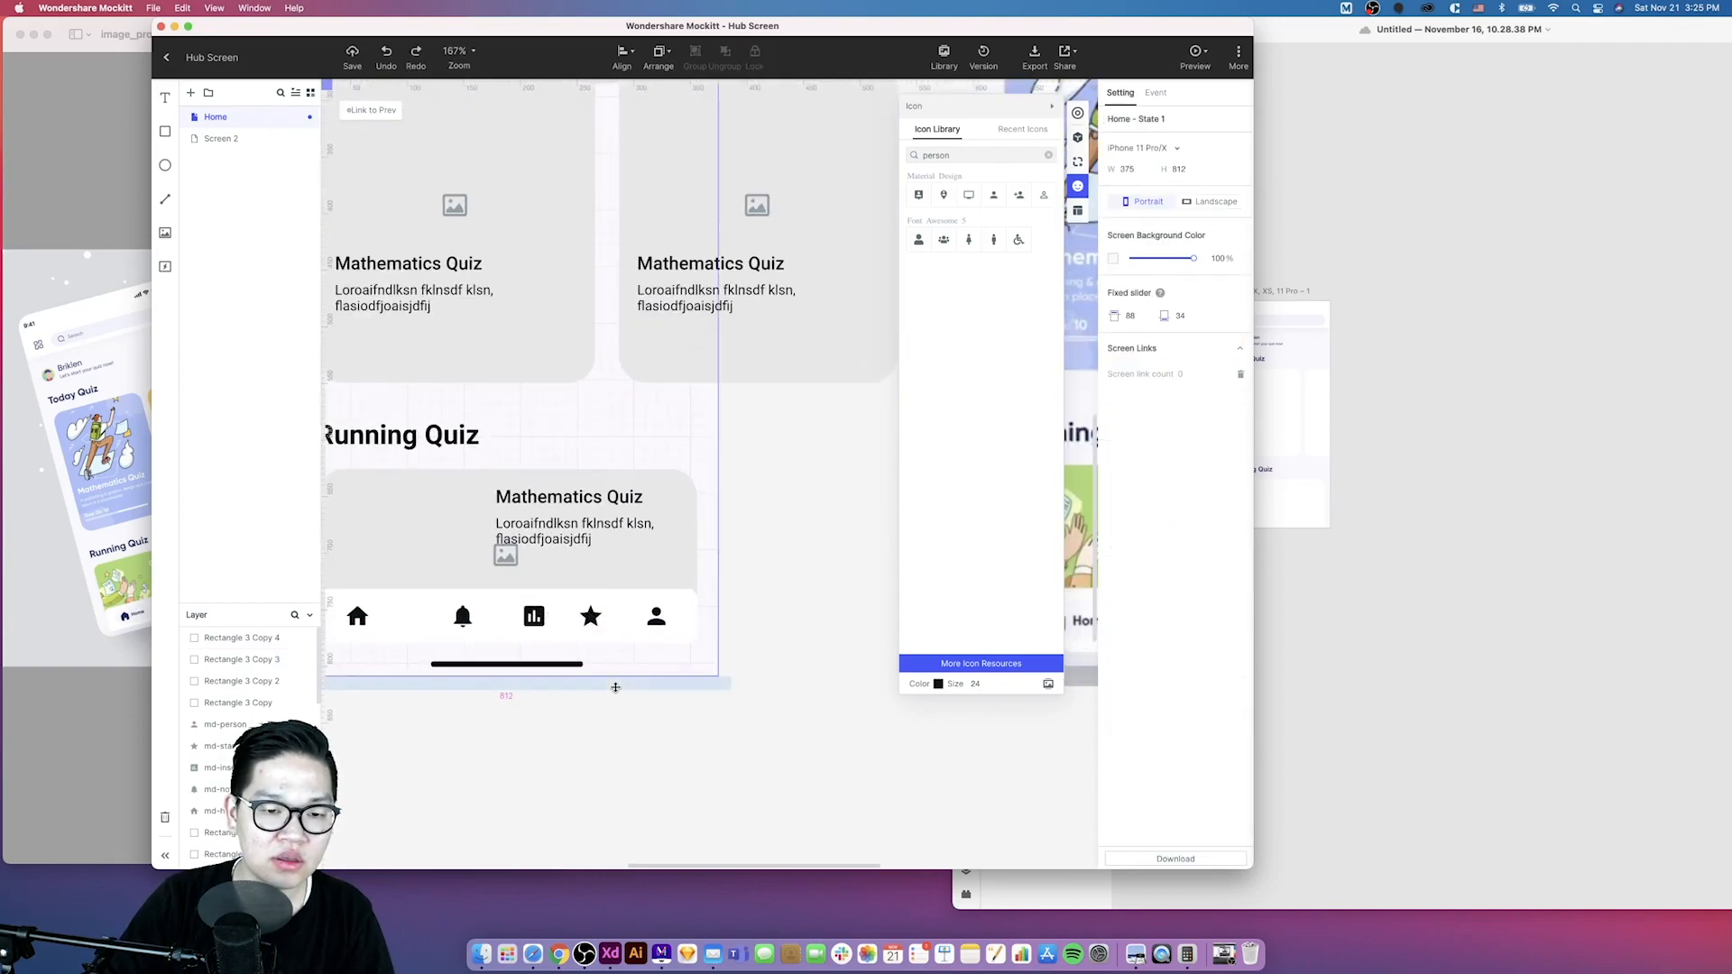
drag(621, 697, 590, 603)
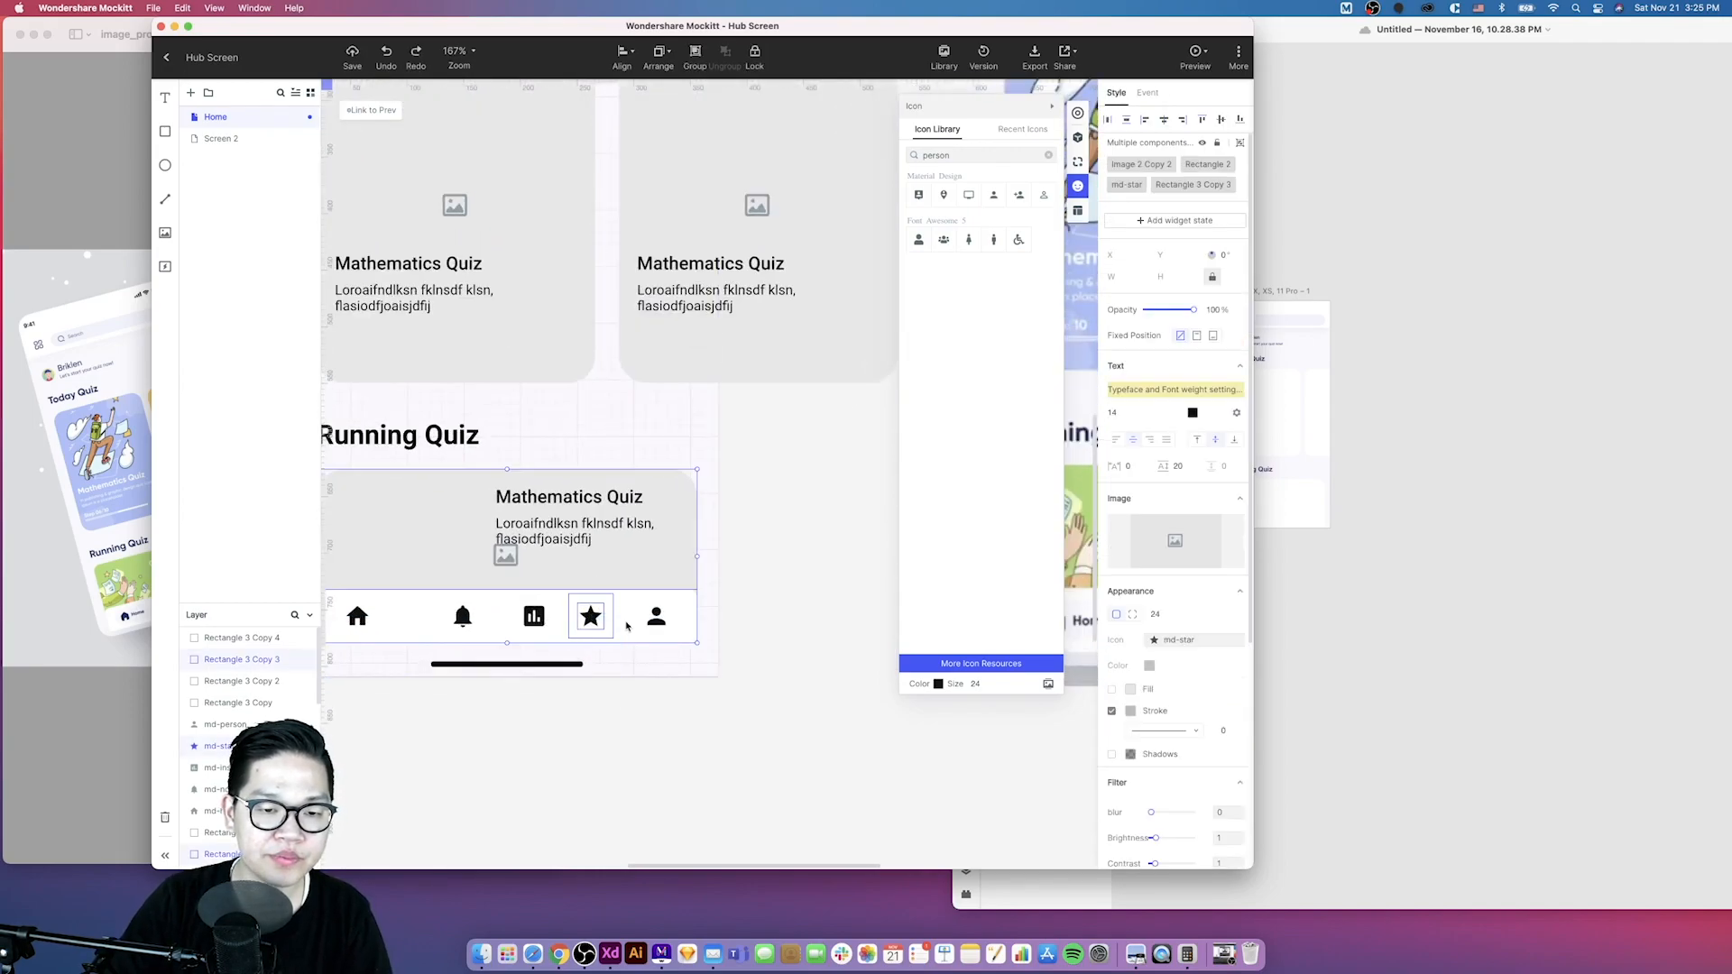
shift+click(647, 573)
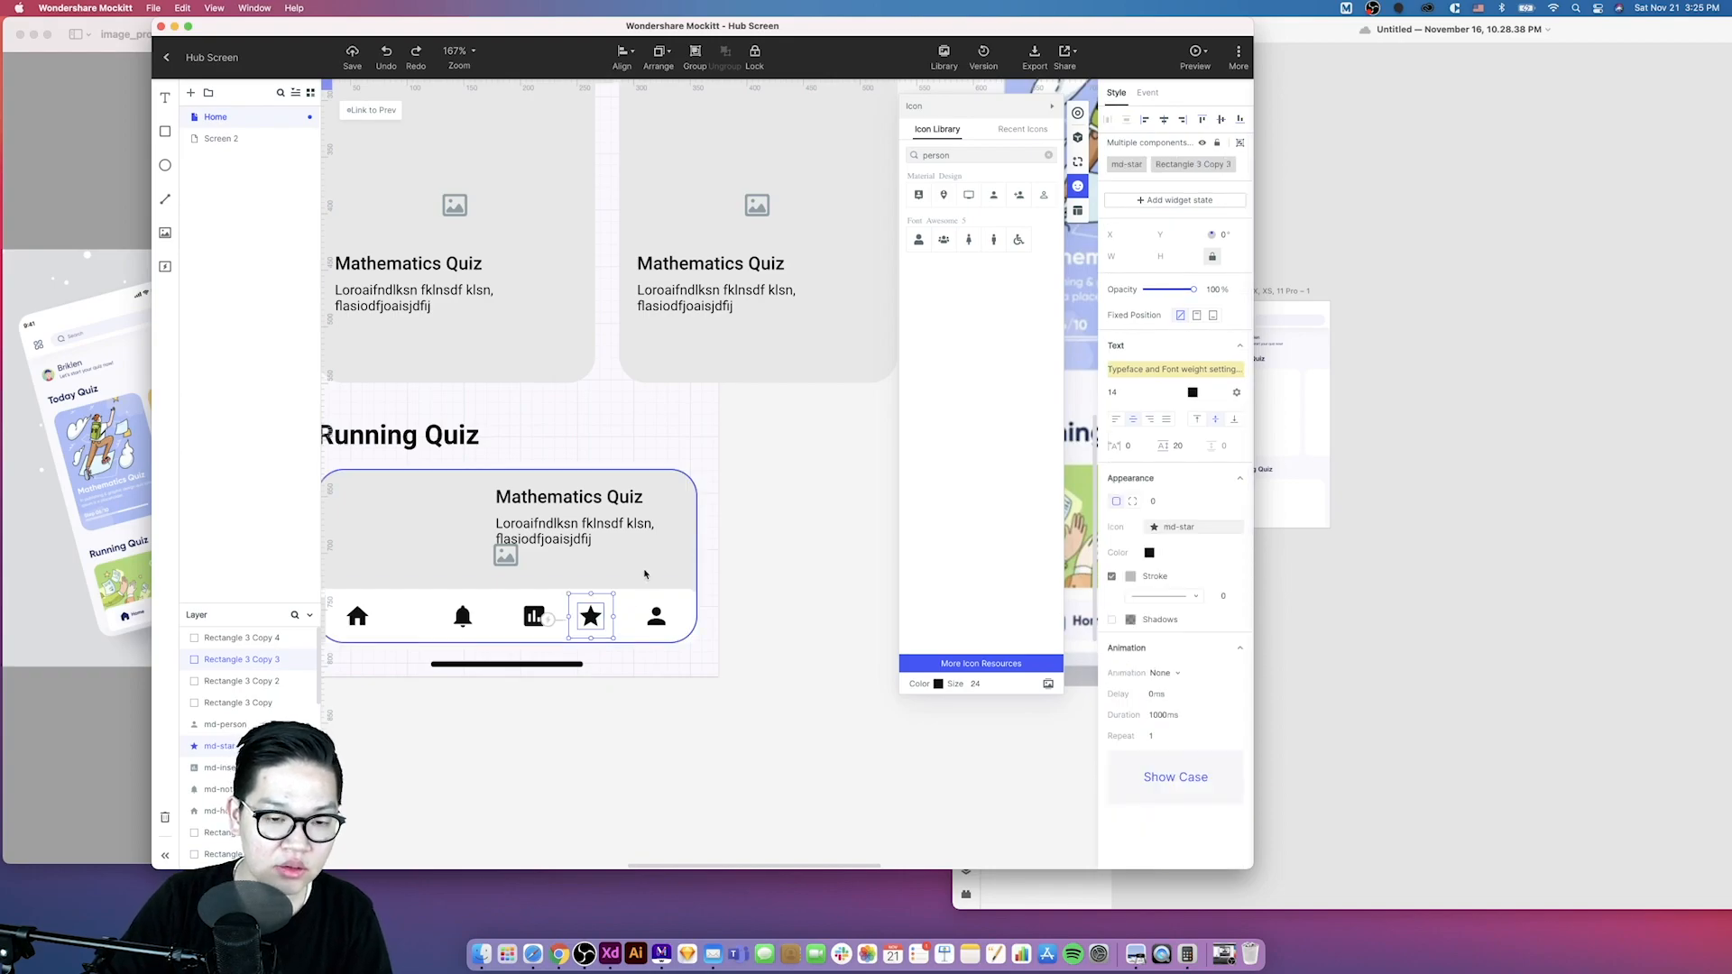
key(super+g)
click(534, 617)
drag(514, 653, 537, 618)
shift+click(496, 584)
key(super+g)
click(499, 657)
scroll(498, 657, left, 1)
shift+click(512, 580)
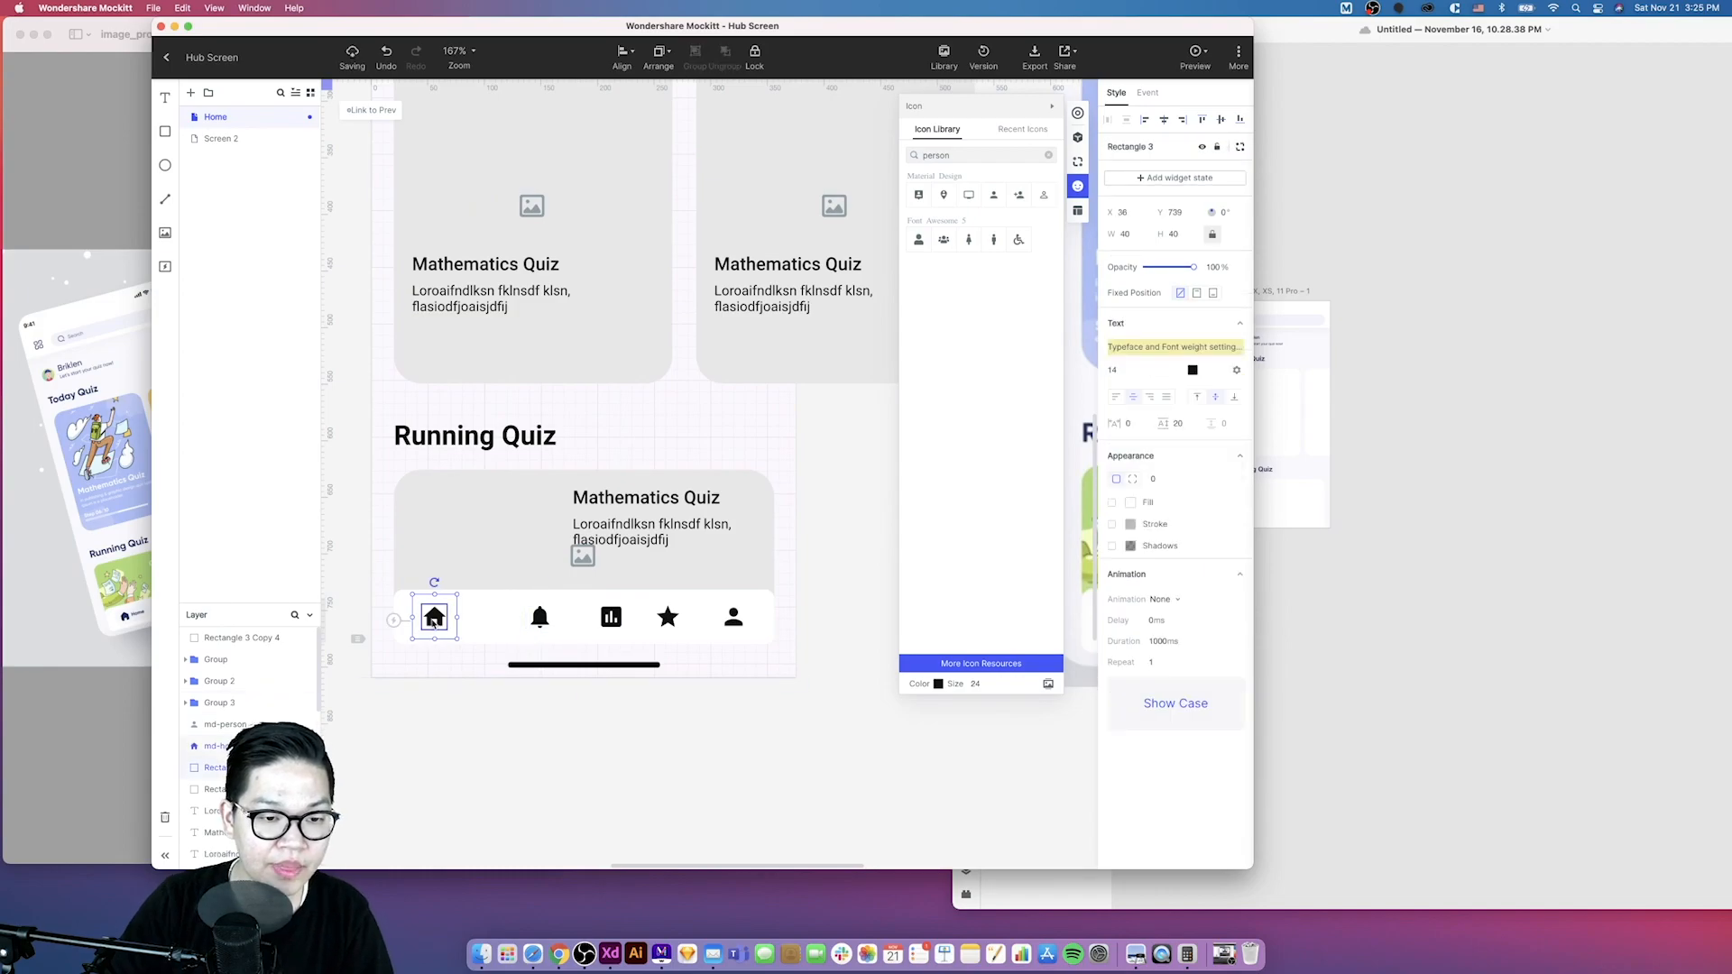
key(super+g)
drag(553, 629, 565, 629)
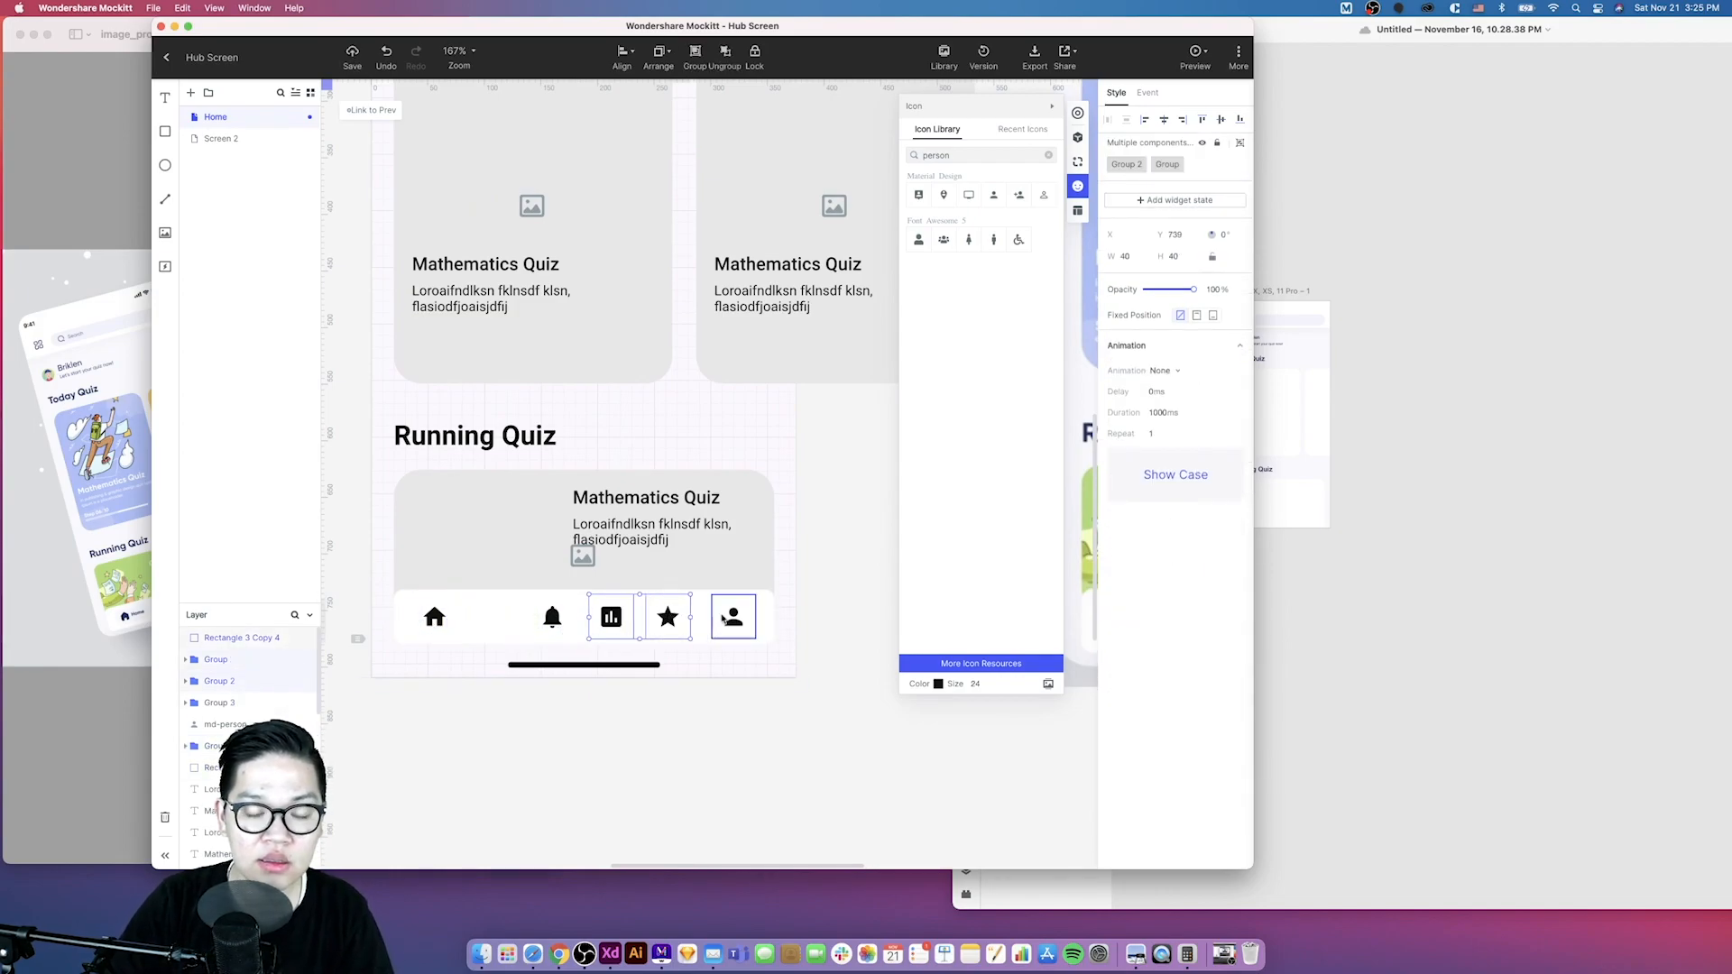
- Duplicate a card's description text beside the home icon and change its text to Home
click(583, 704)
click(434, 617)
drag(600, 528, 535, 605)
key(super+z)
alt+drag(598, 526, 483, 613)
double_click(482, 613)
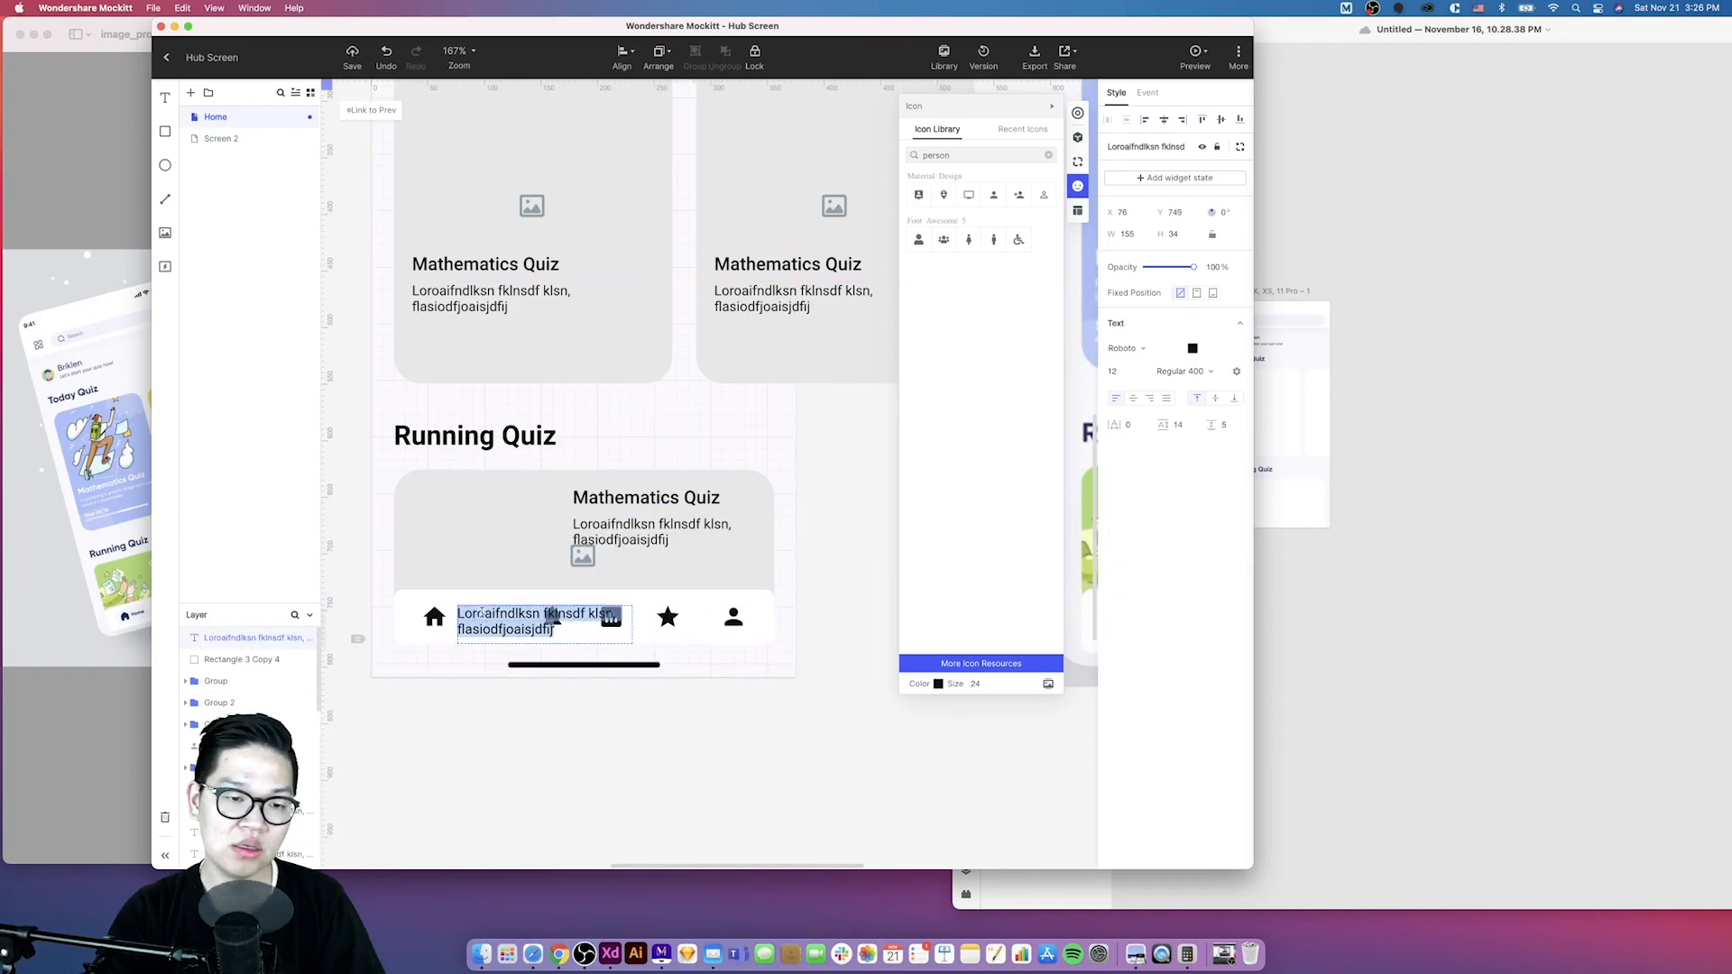
text(Home)
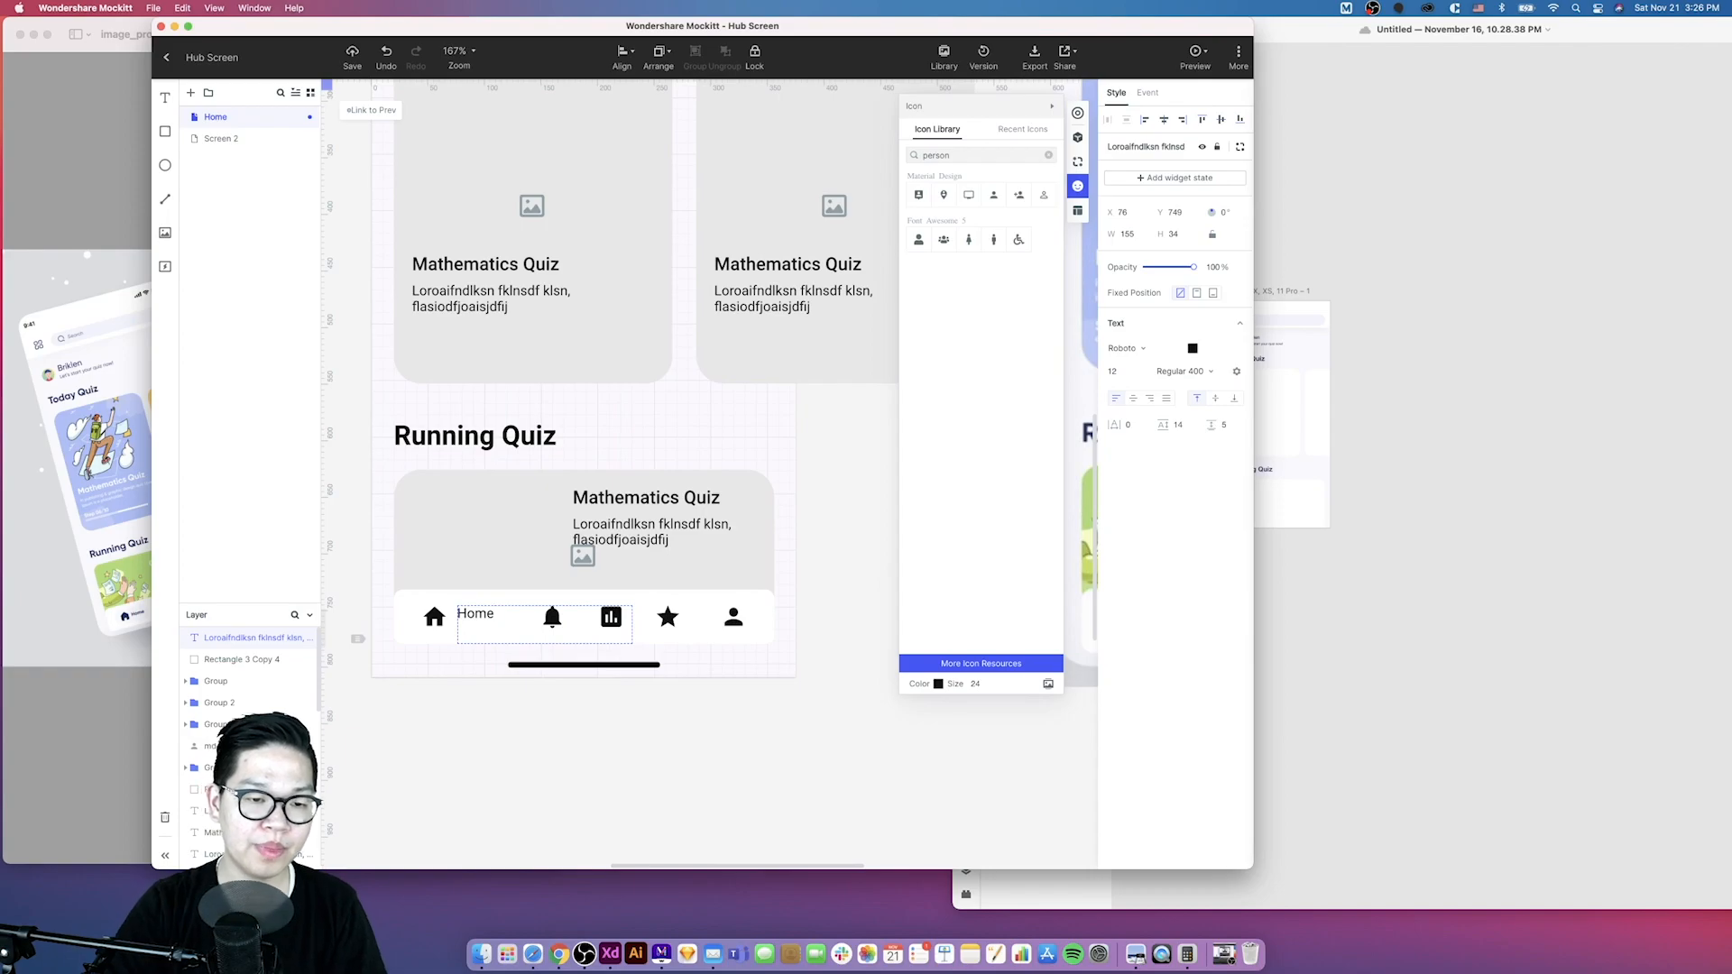
- Nudge the Home label down so it lines up with the home icon
click(463, 700)
scroll(481, 622, up, 3)
drag(463, 614, 464, 621)
click(442, 745)
scroll(441, 746, down, 3)
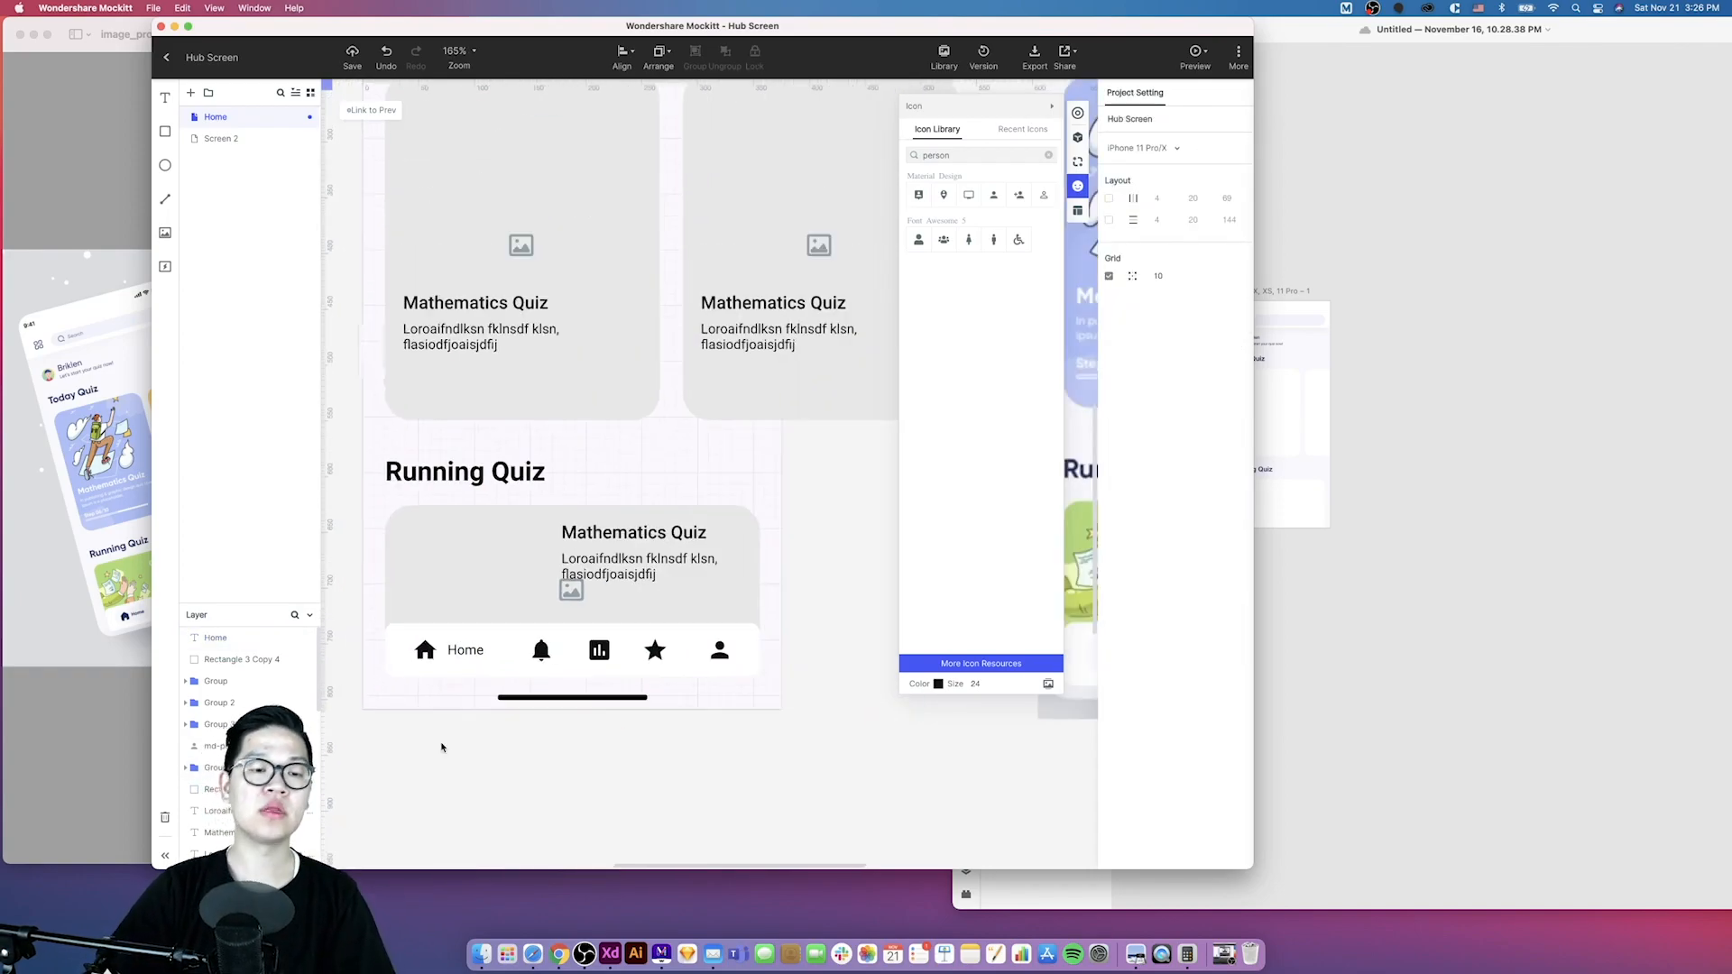
scroll(483, 784, down, 2)
click(437, 684)
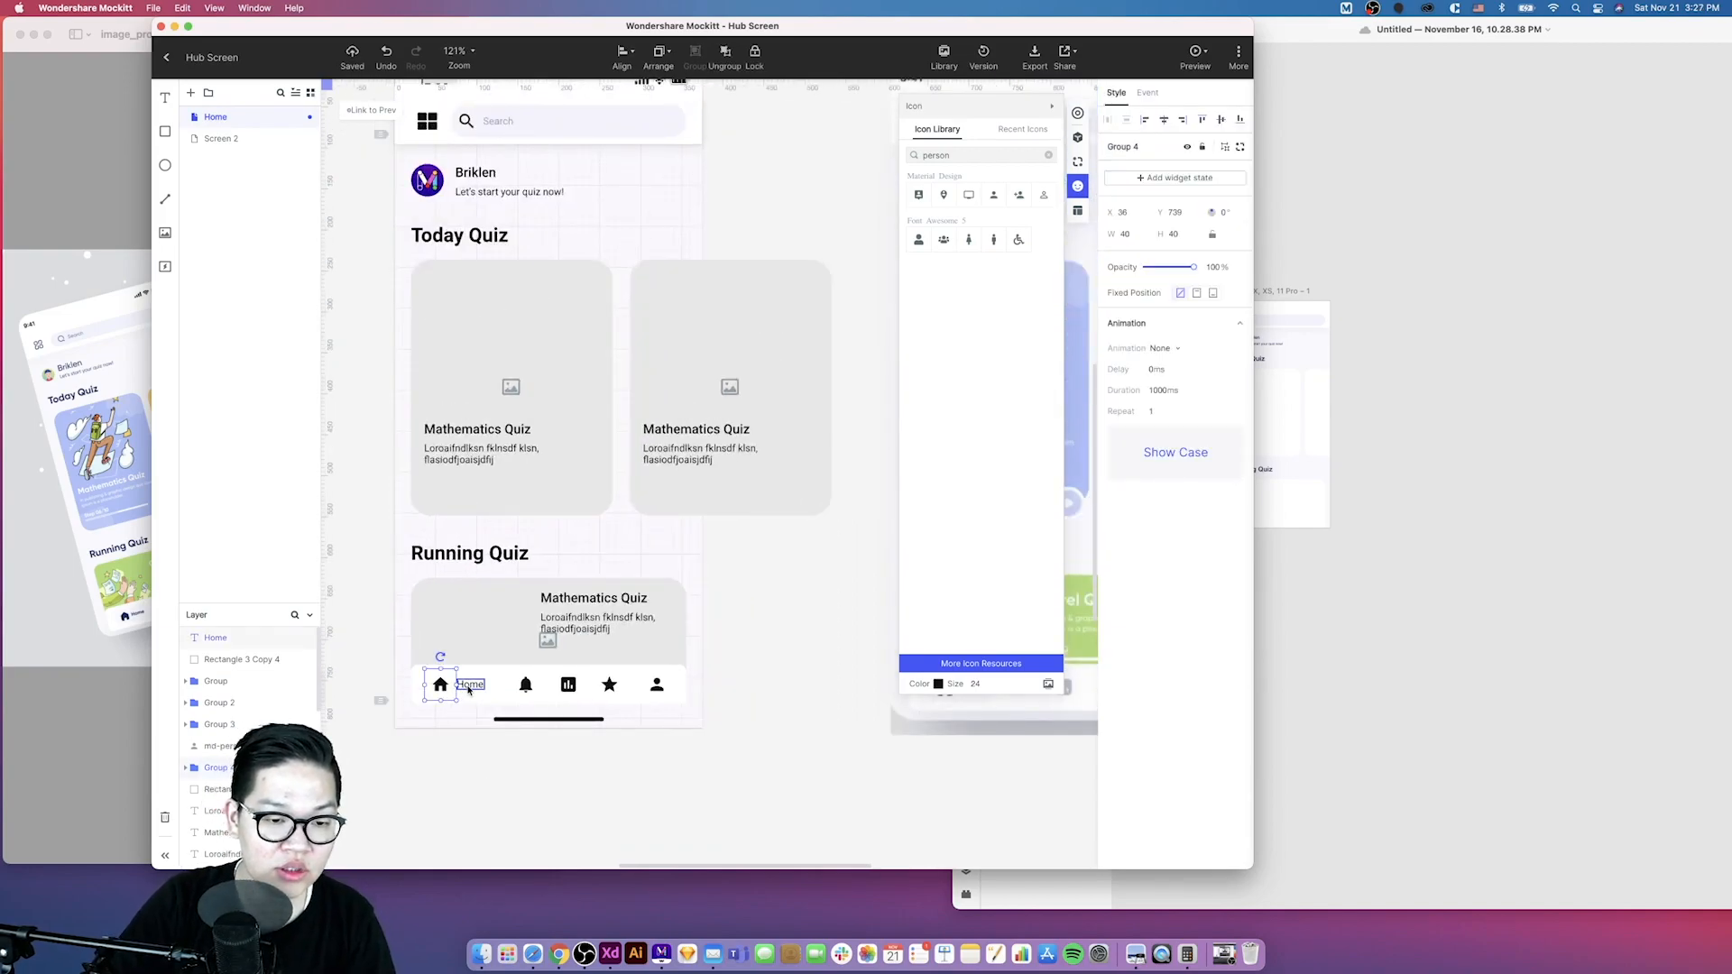
scroll(469, 690, up, 3)
click(449, 686)
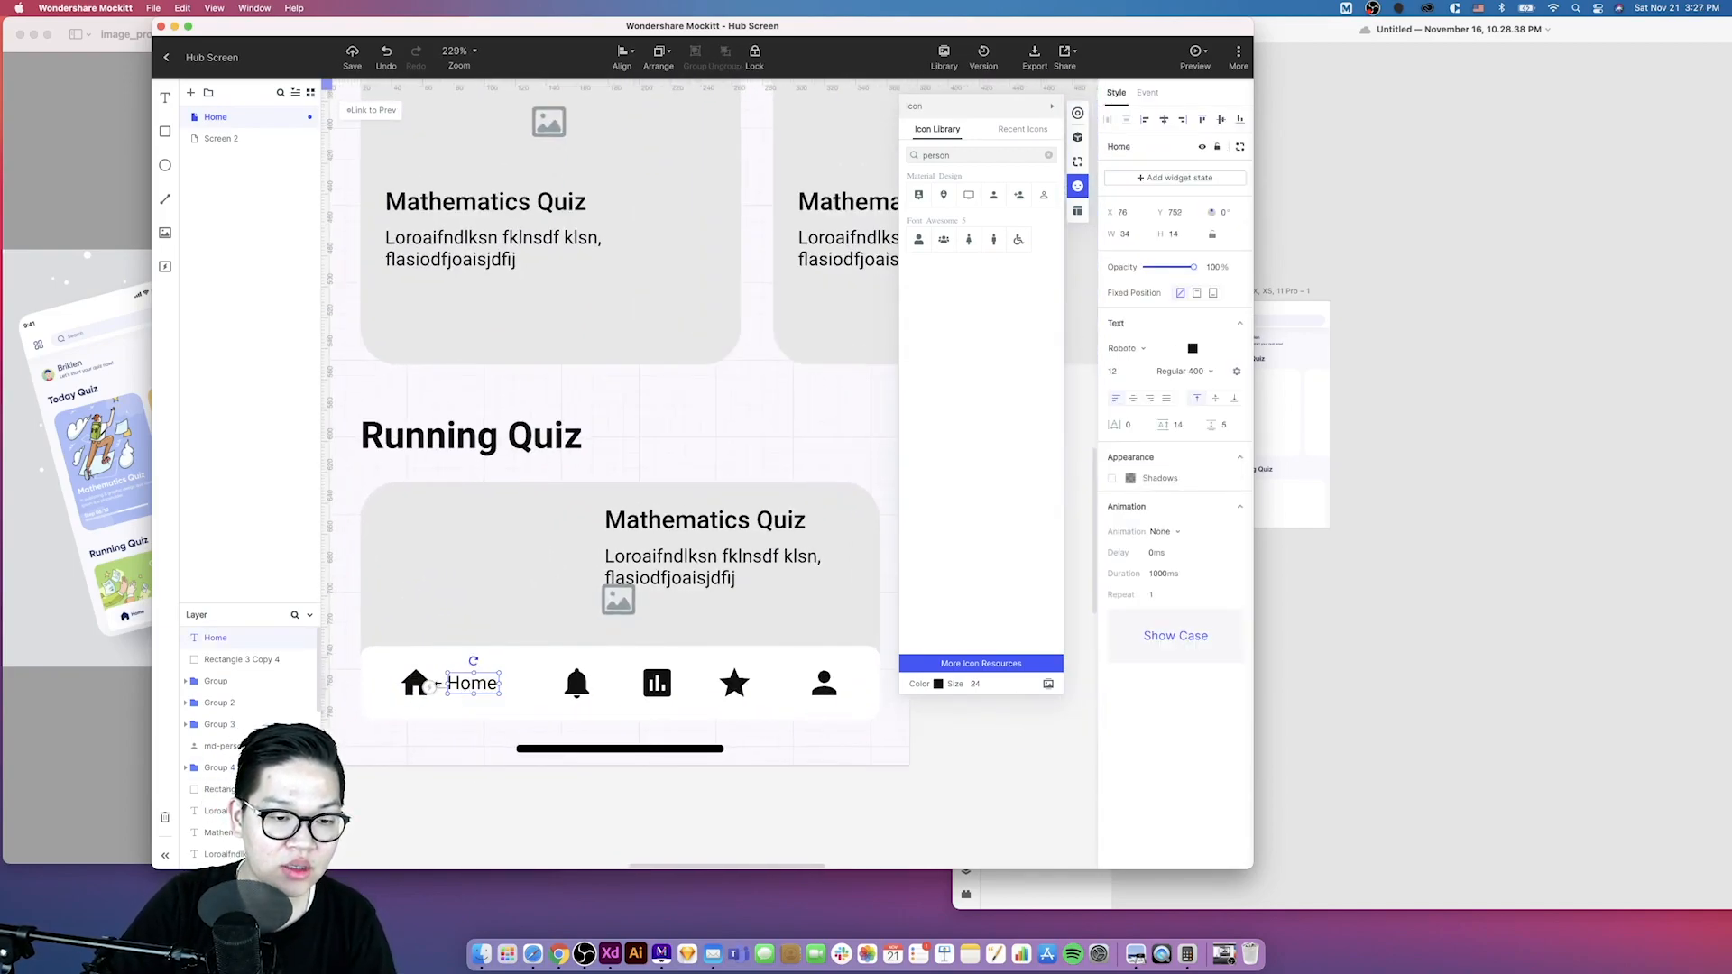
click(423, 688)
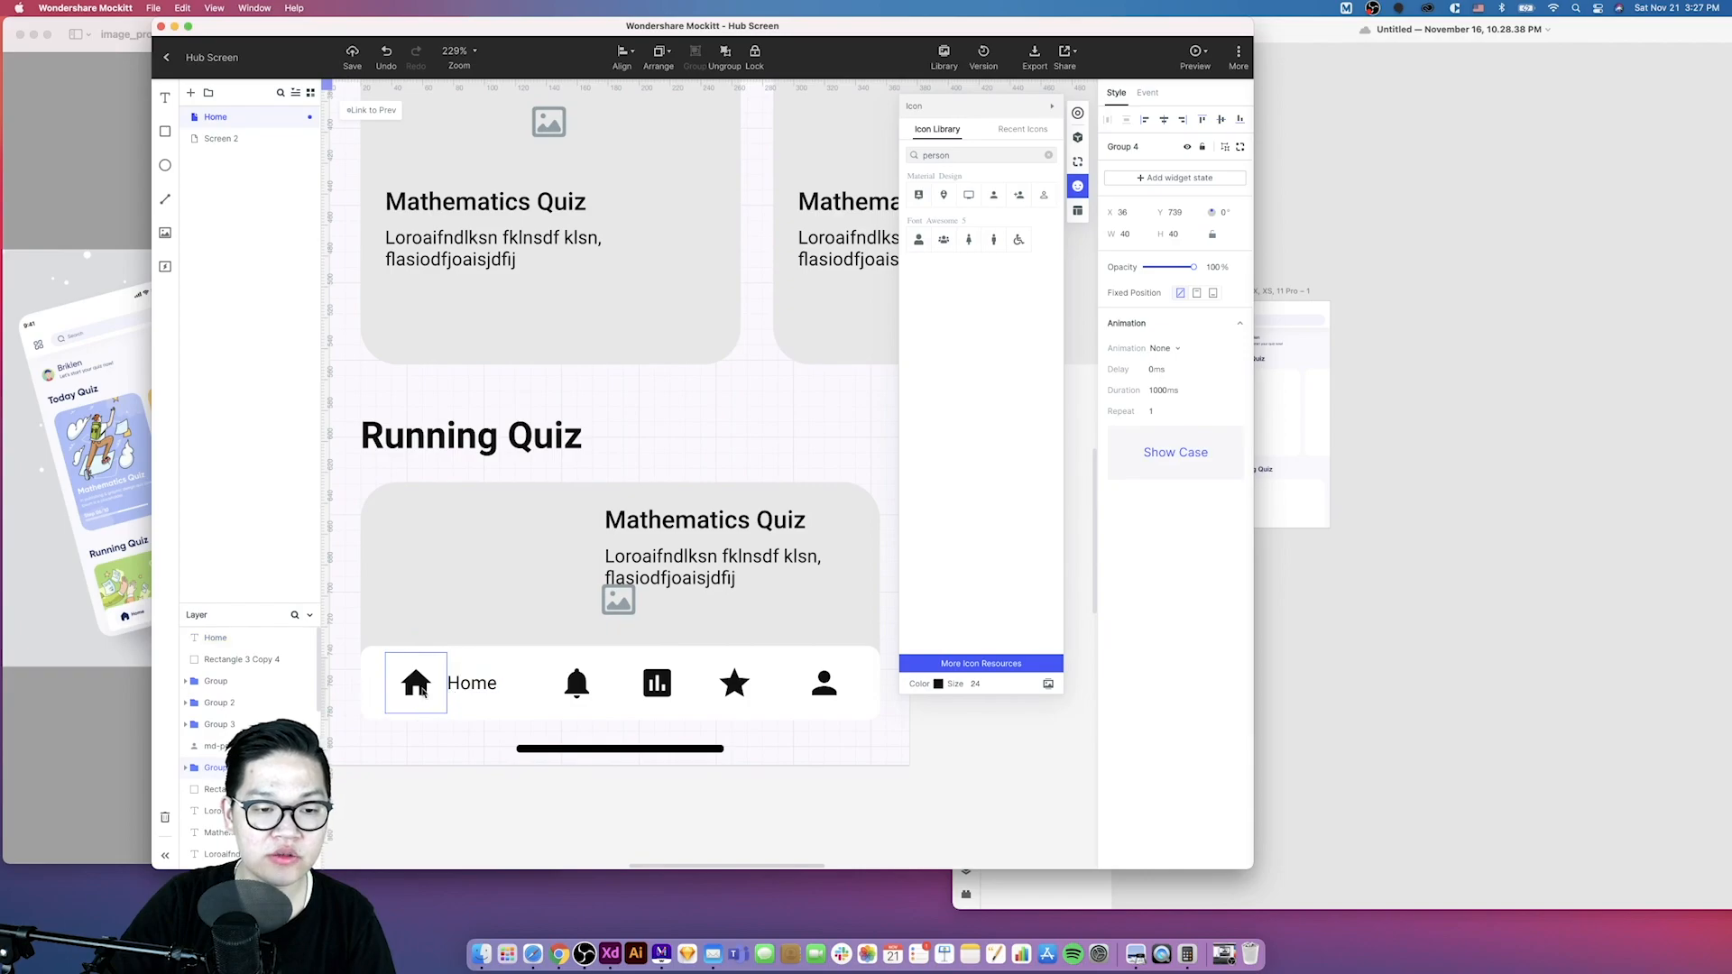
scroll(422, 691, down, 3)
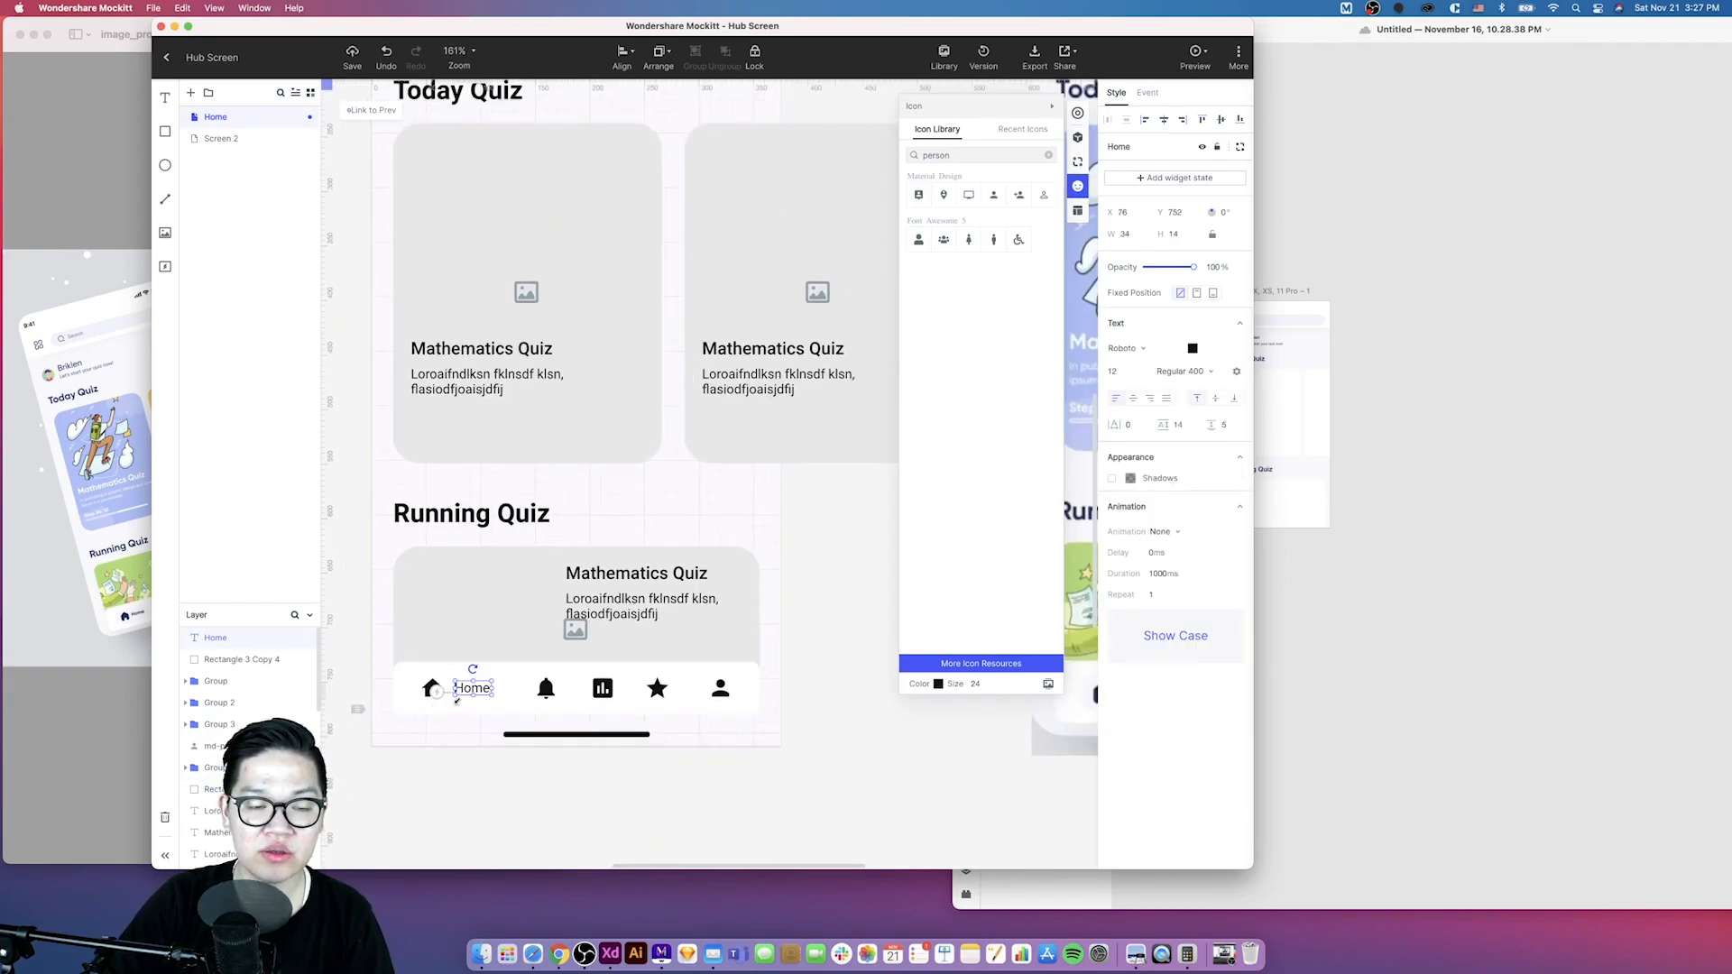
- Draw a rectangle about 75 px wide around the home icon and label, and set its height to 40
click(477, 764)
key(r)
drag(416, 665, 497, 719)
scroll(497, 719, down, 4)
scroll(497, 719, right, 3)
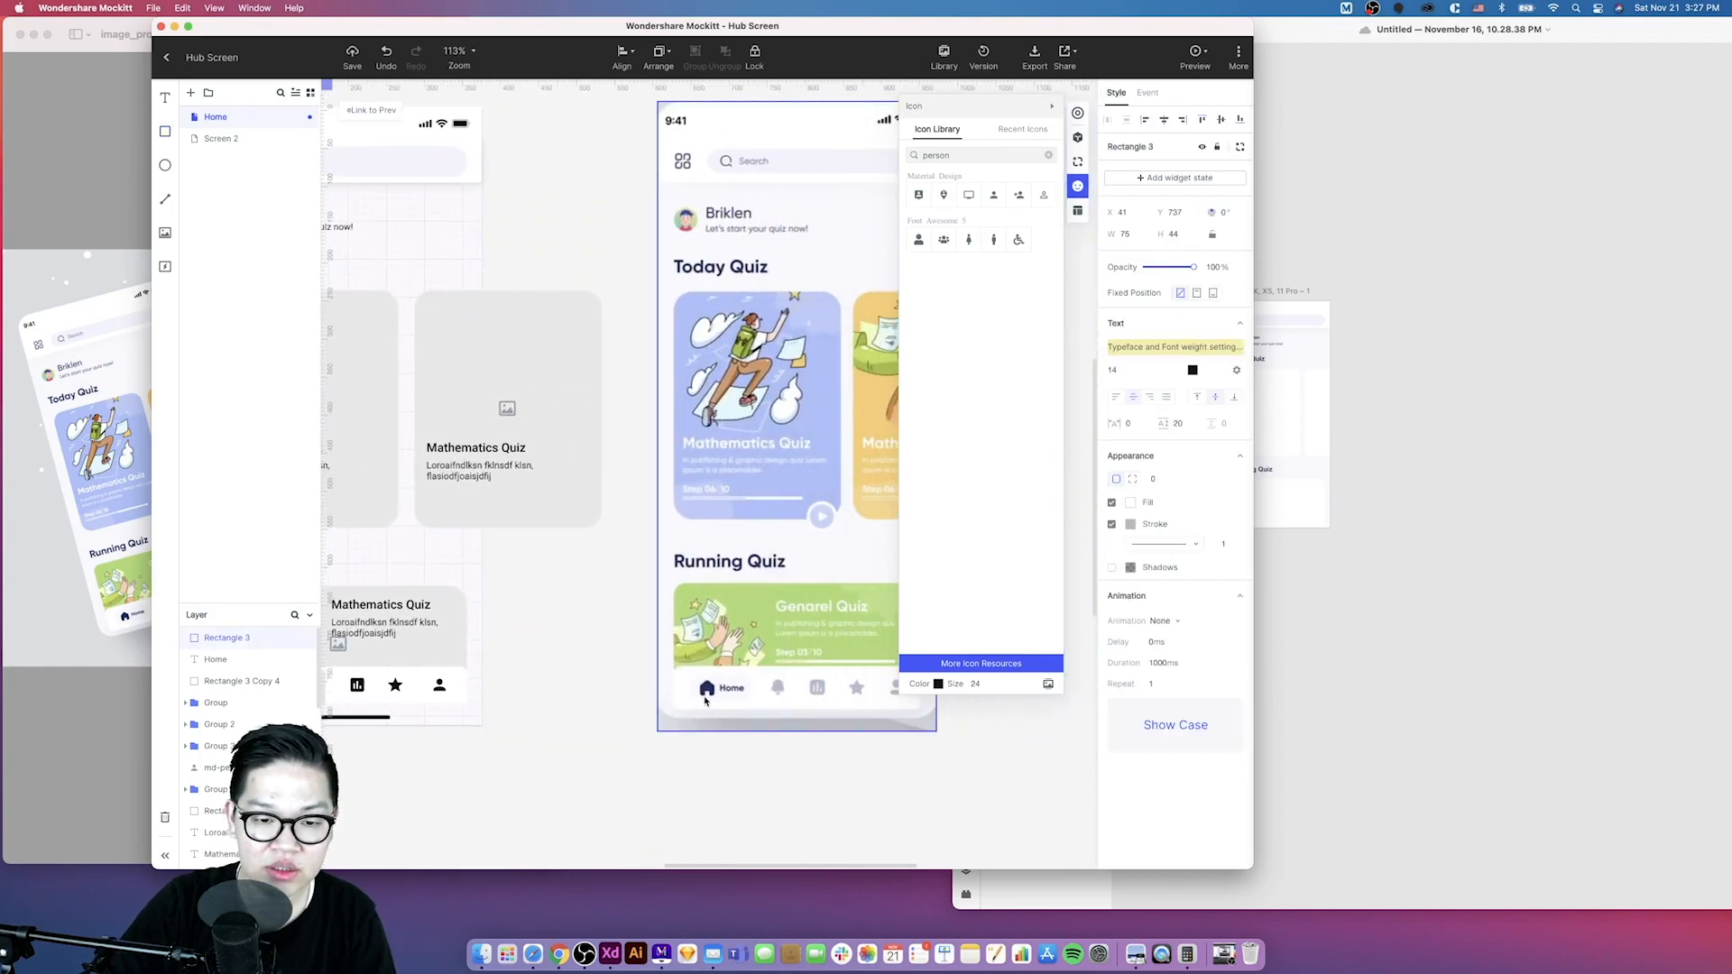
scroll(705, 701, left, 5)
scroll(454, 647, up, 5)
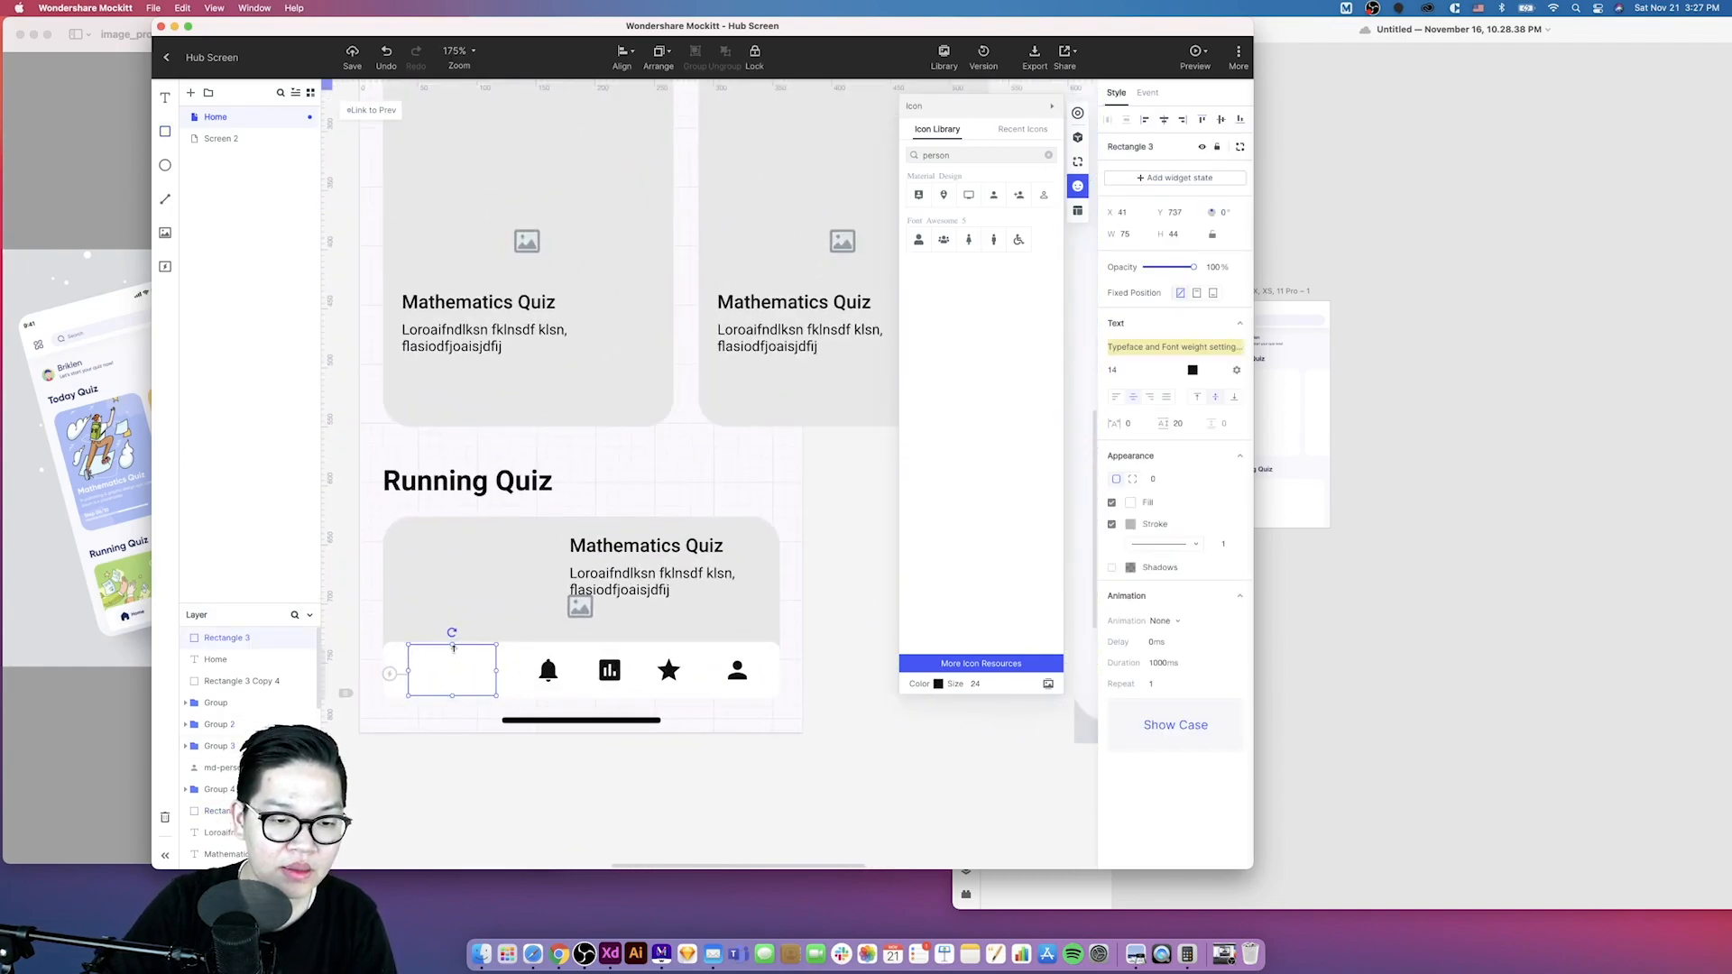
click(1164, 234)
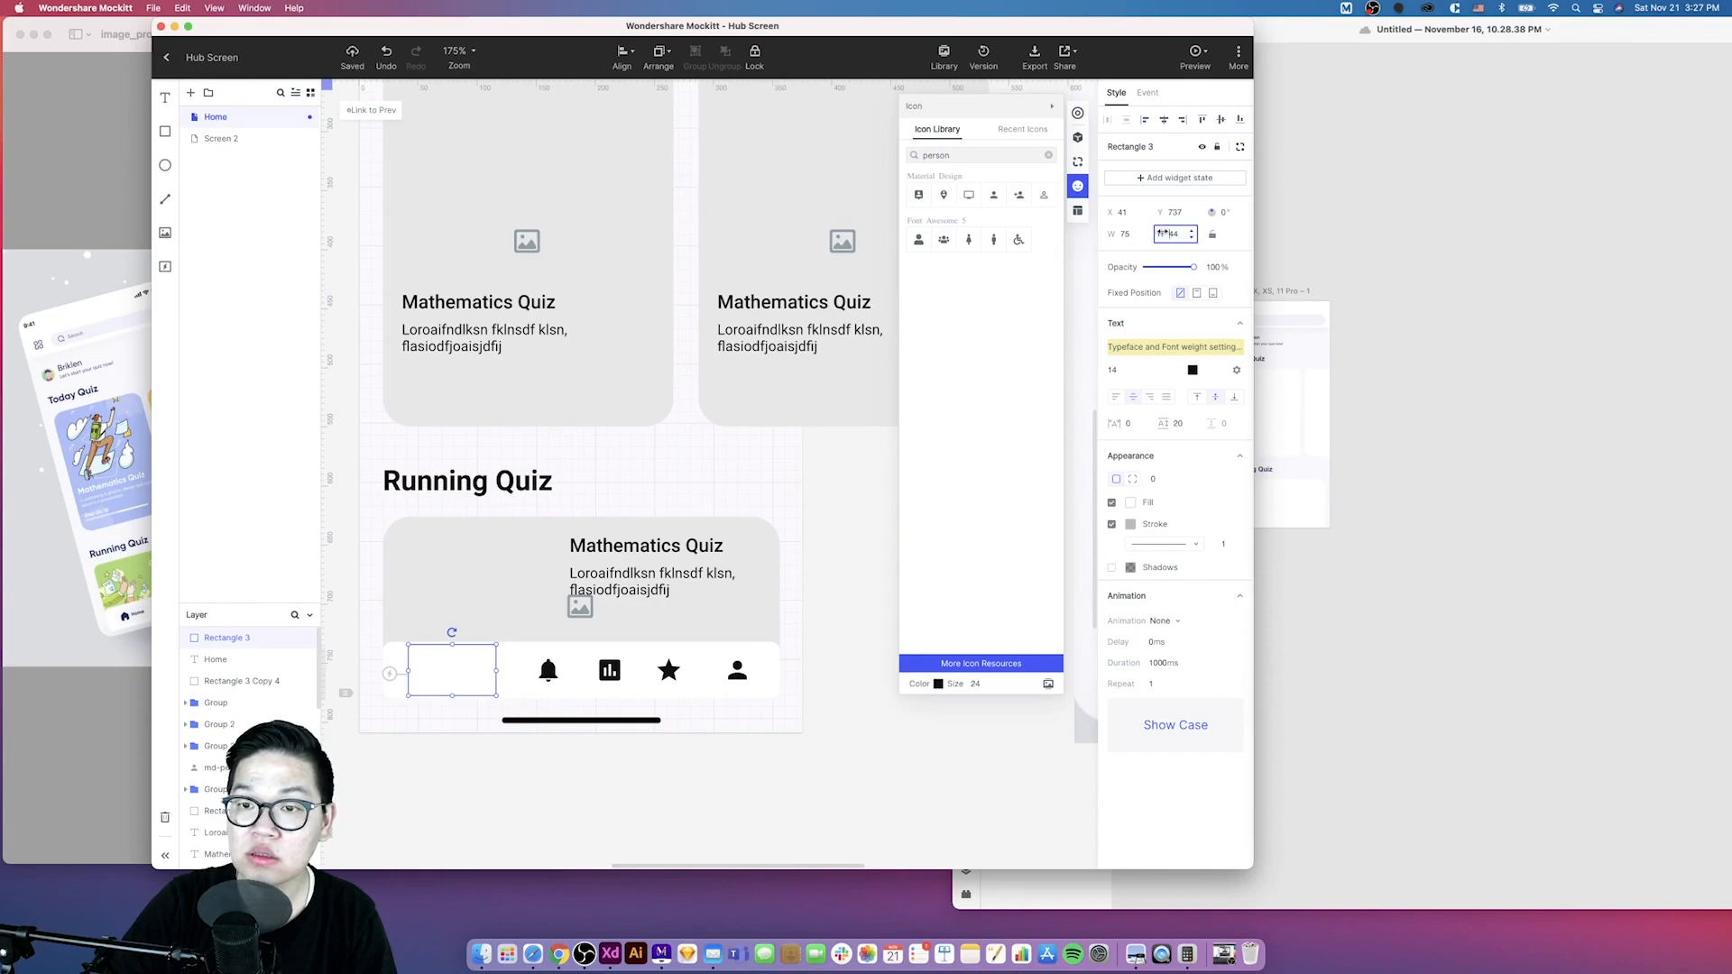
text(40)
key(Return)
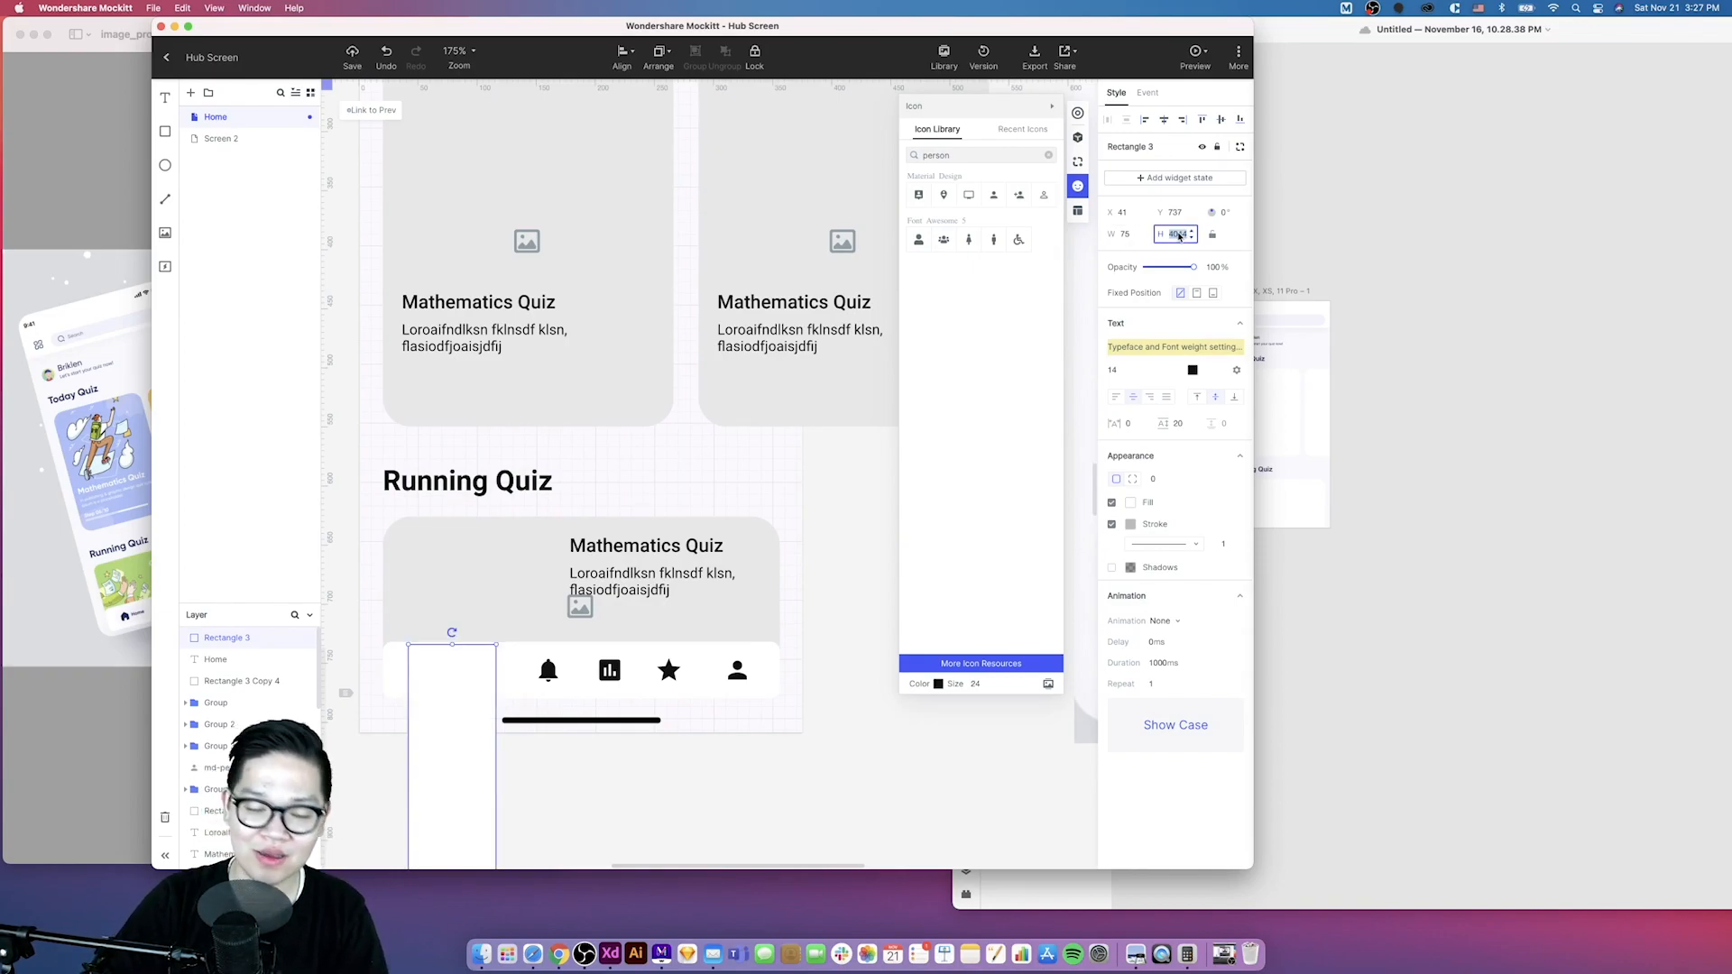
text(4)
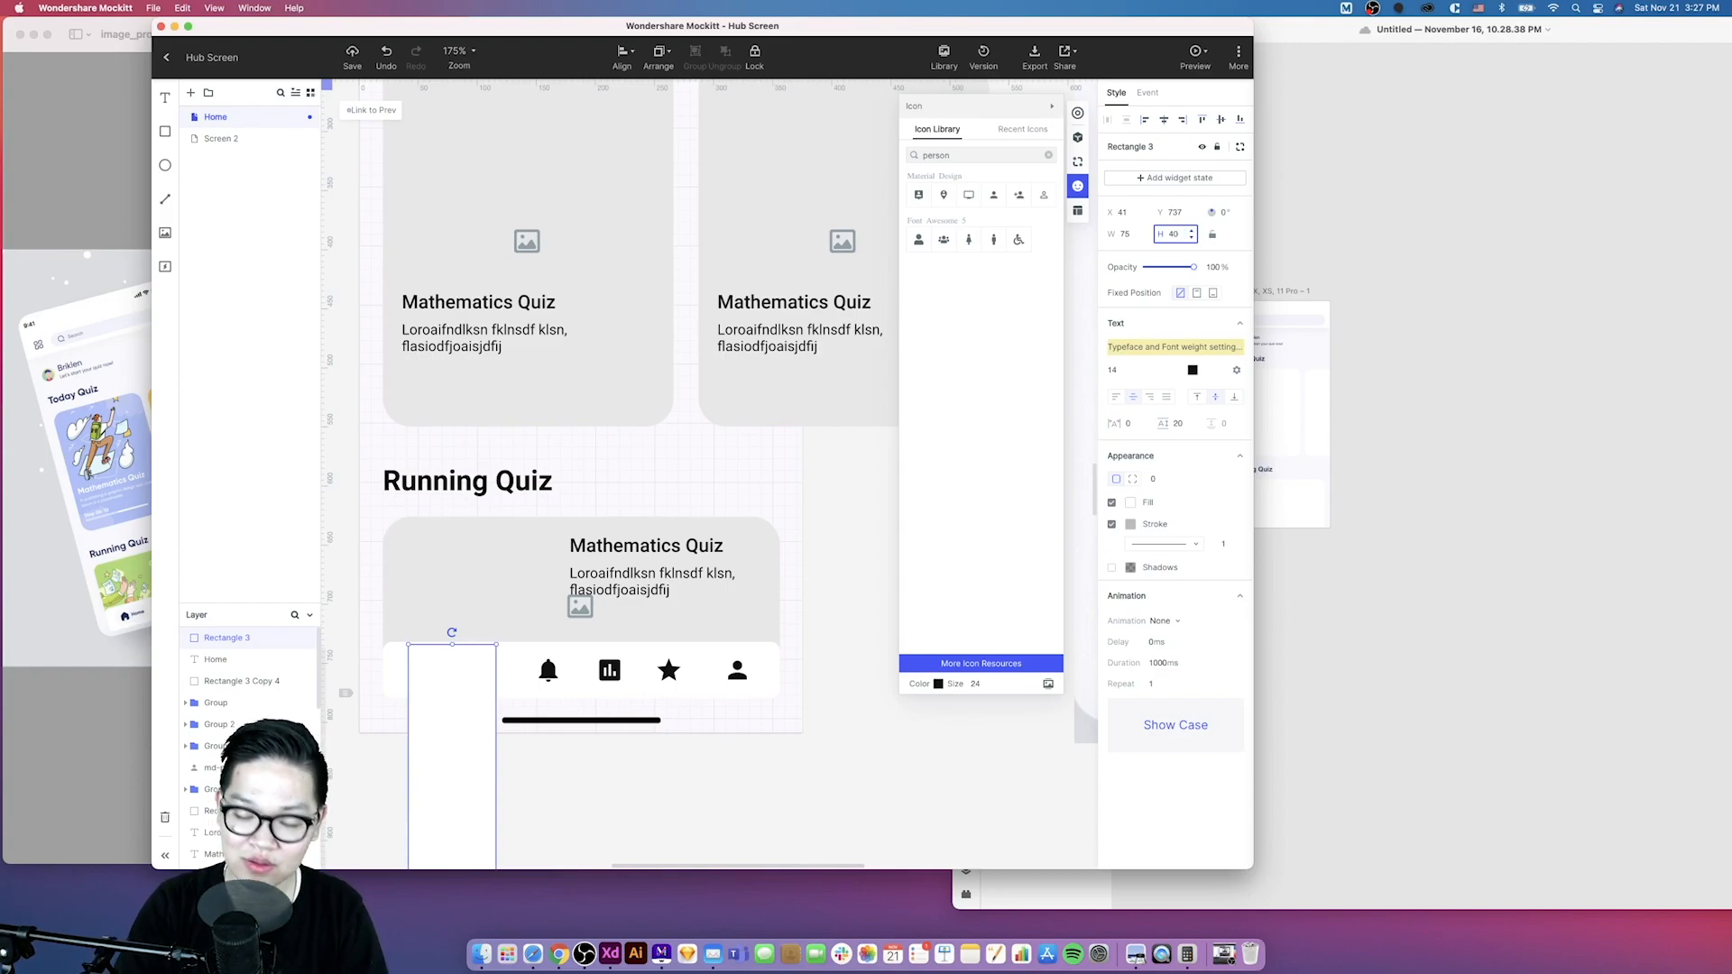
key(Return)
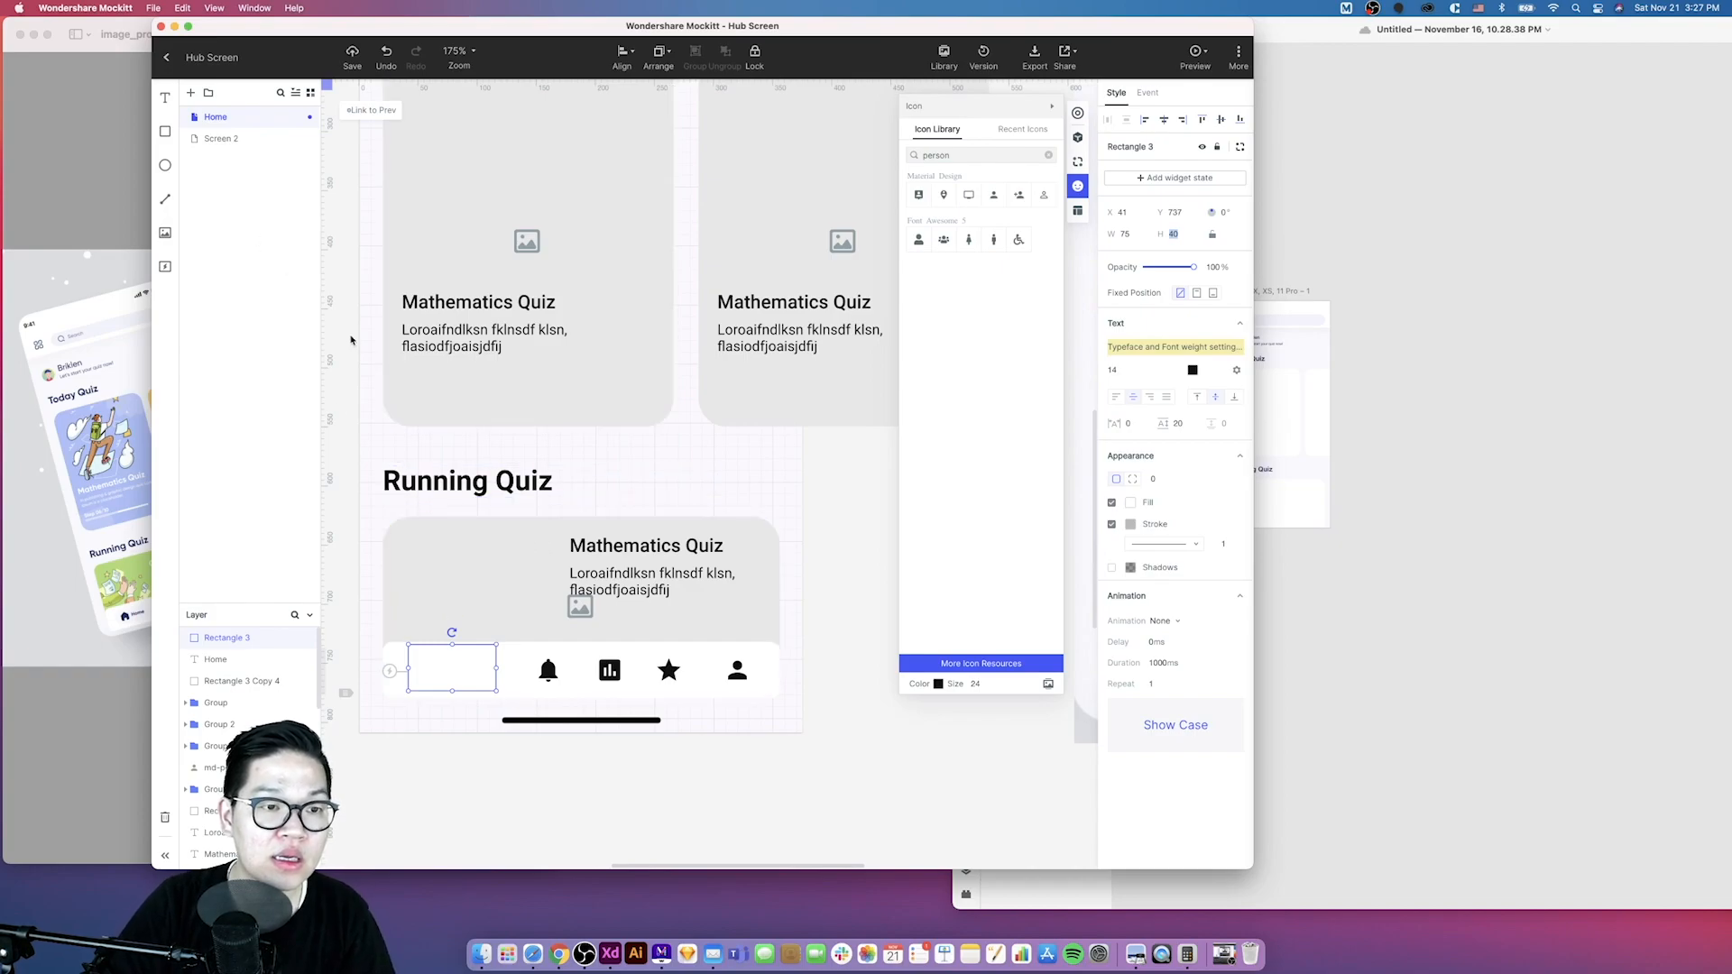
- Nudge the new rectangle into line with the bar and send it behind the home icon and label
click(372, 368)
drag(457, 682, 458, 686)
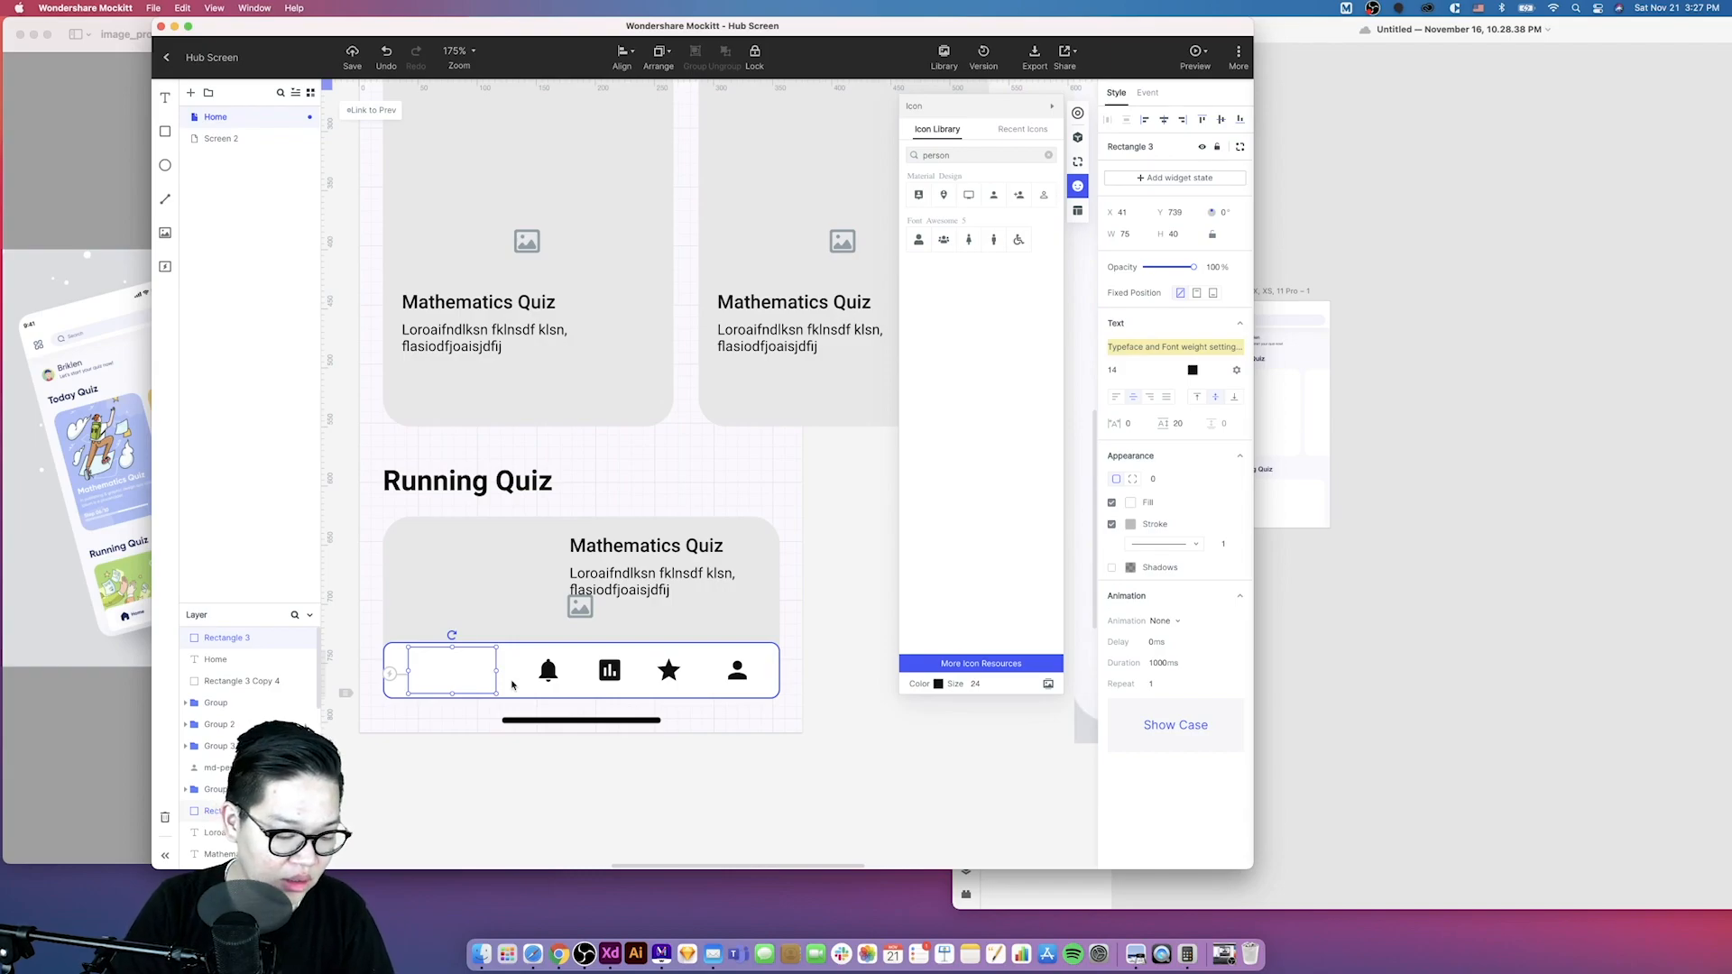
key(super+[)
key(super+[)
key(super+[)
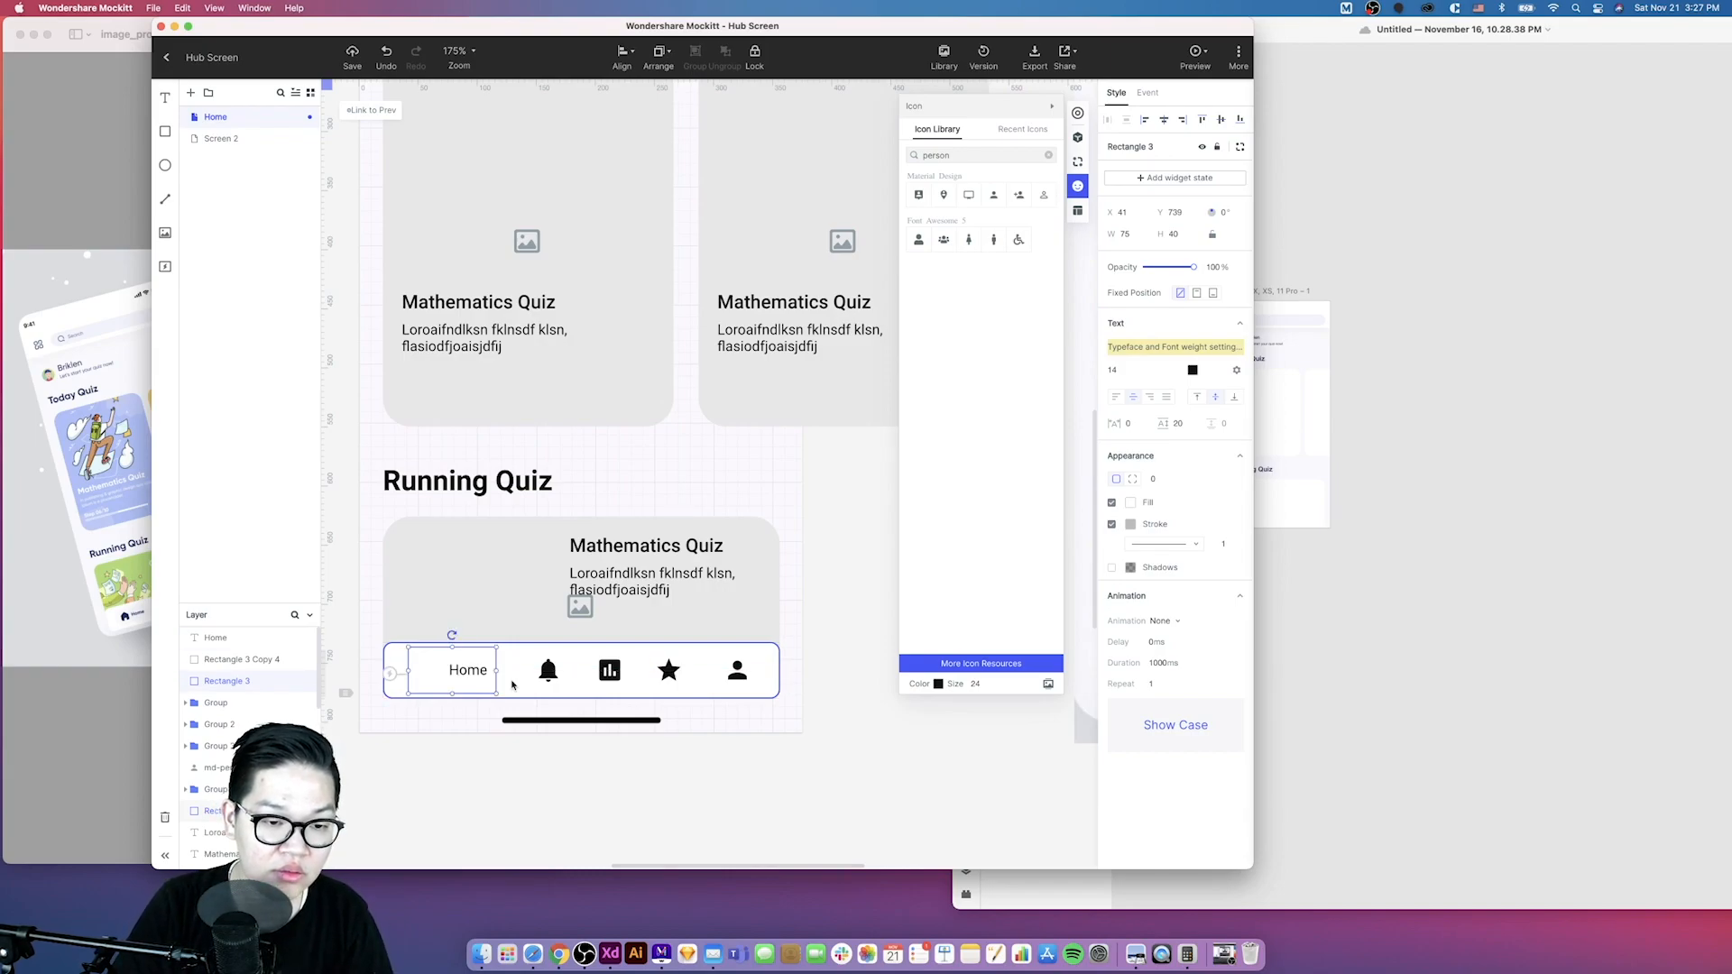
key(super+[)
key(super+[)
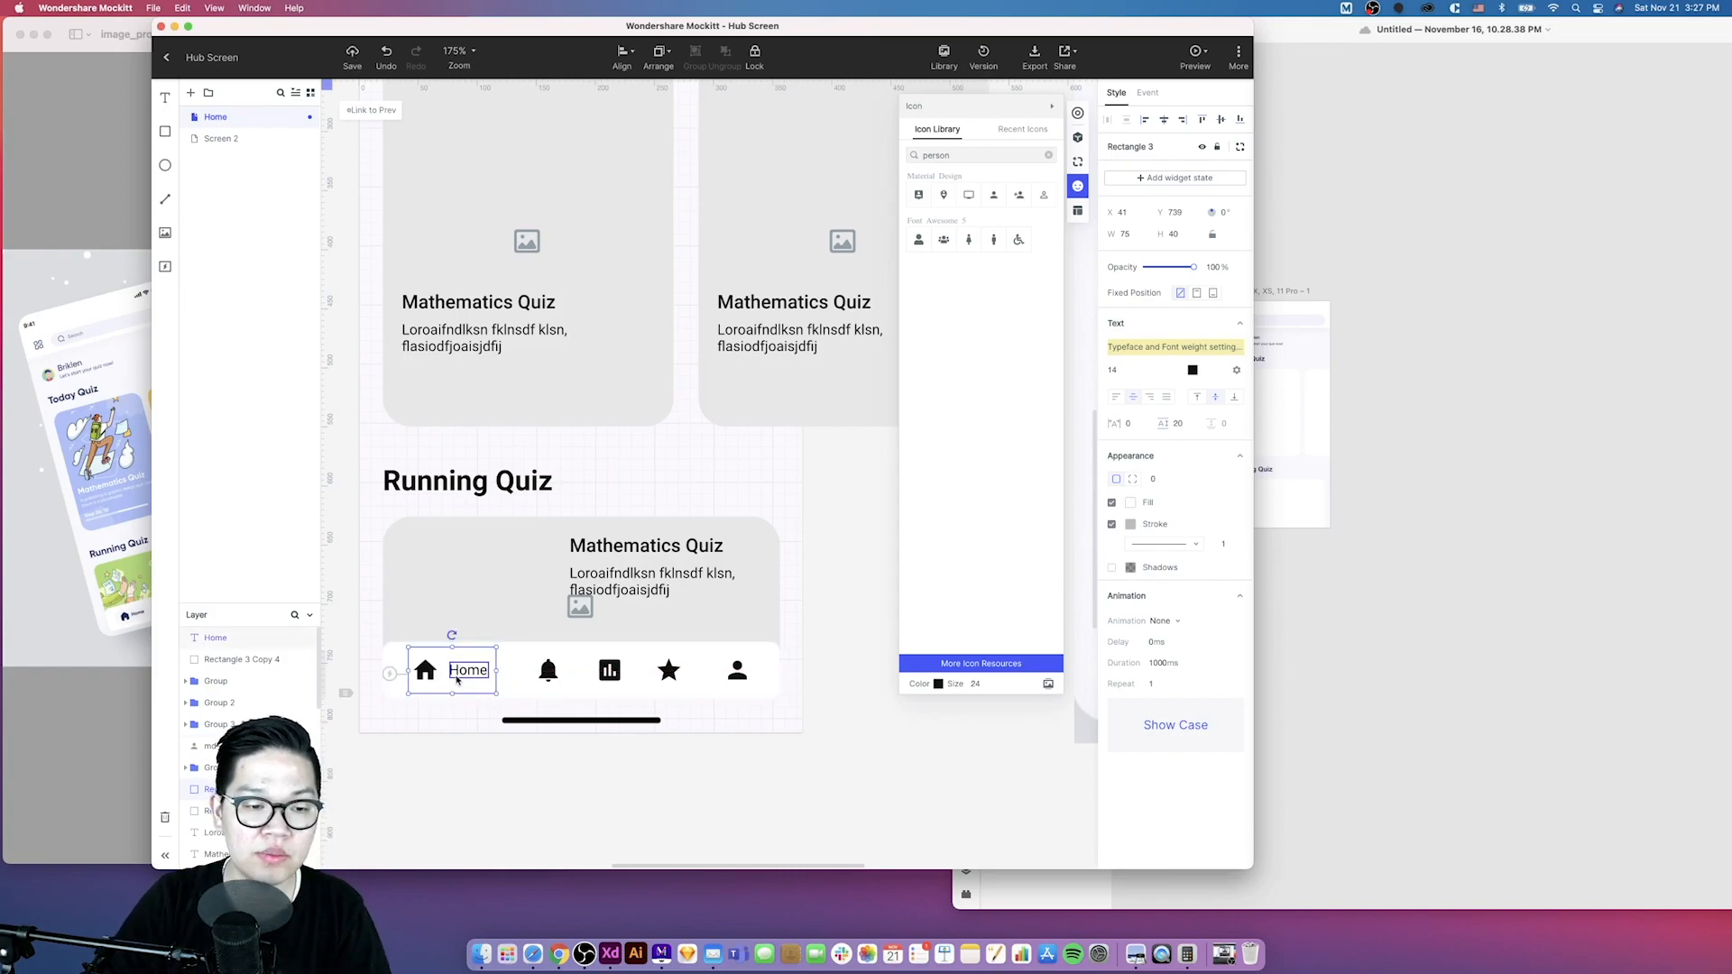
- Widen the home rectangle to about 86 px on both sides
drag(406, 670, 400, 669)
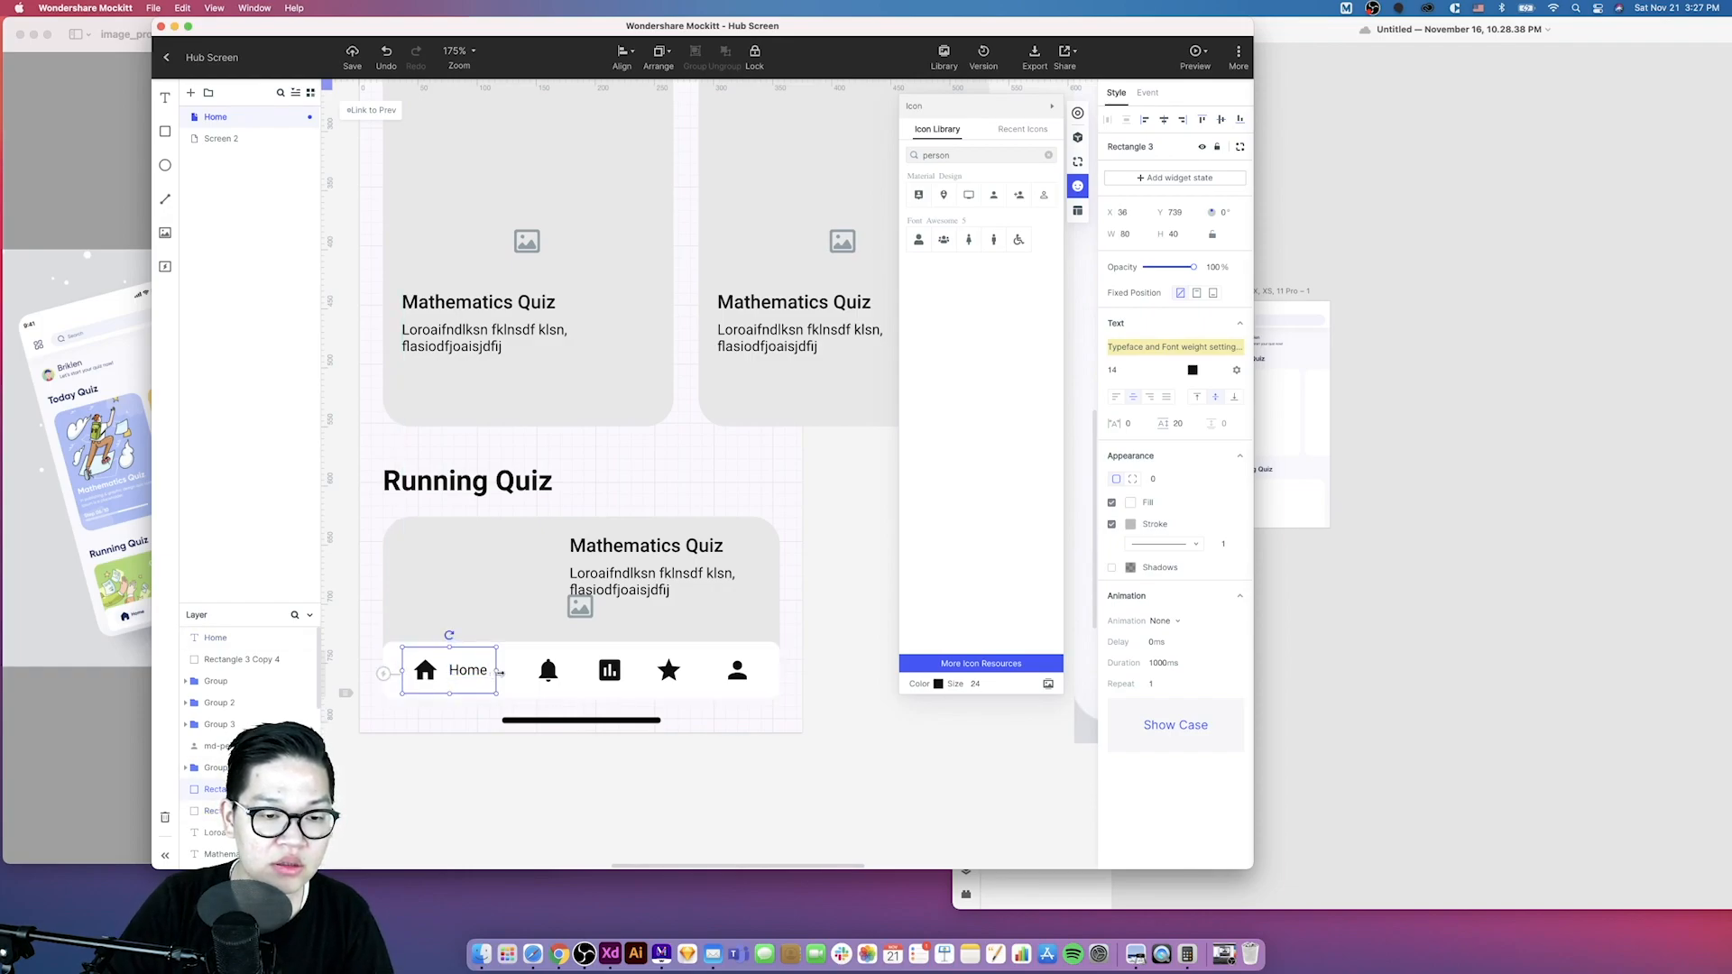
drag(499, 673, 507, 673)
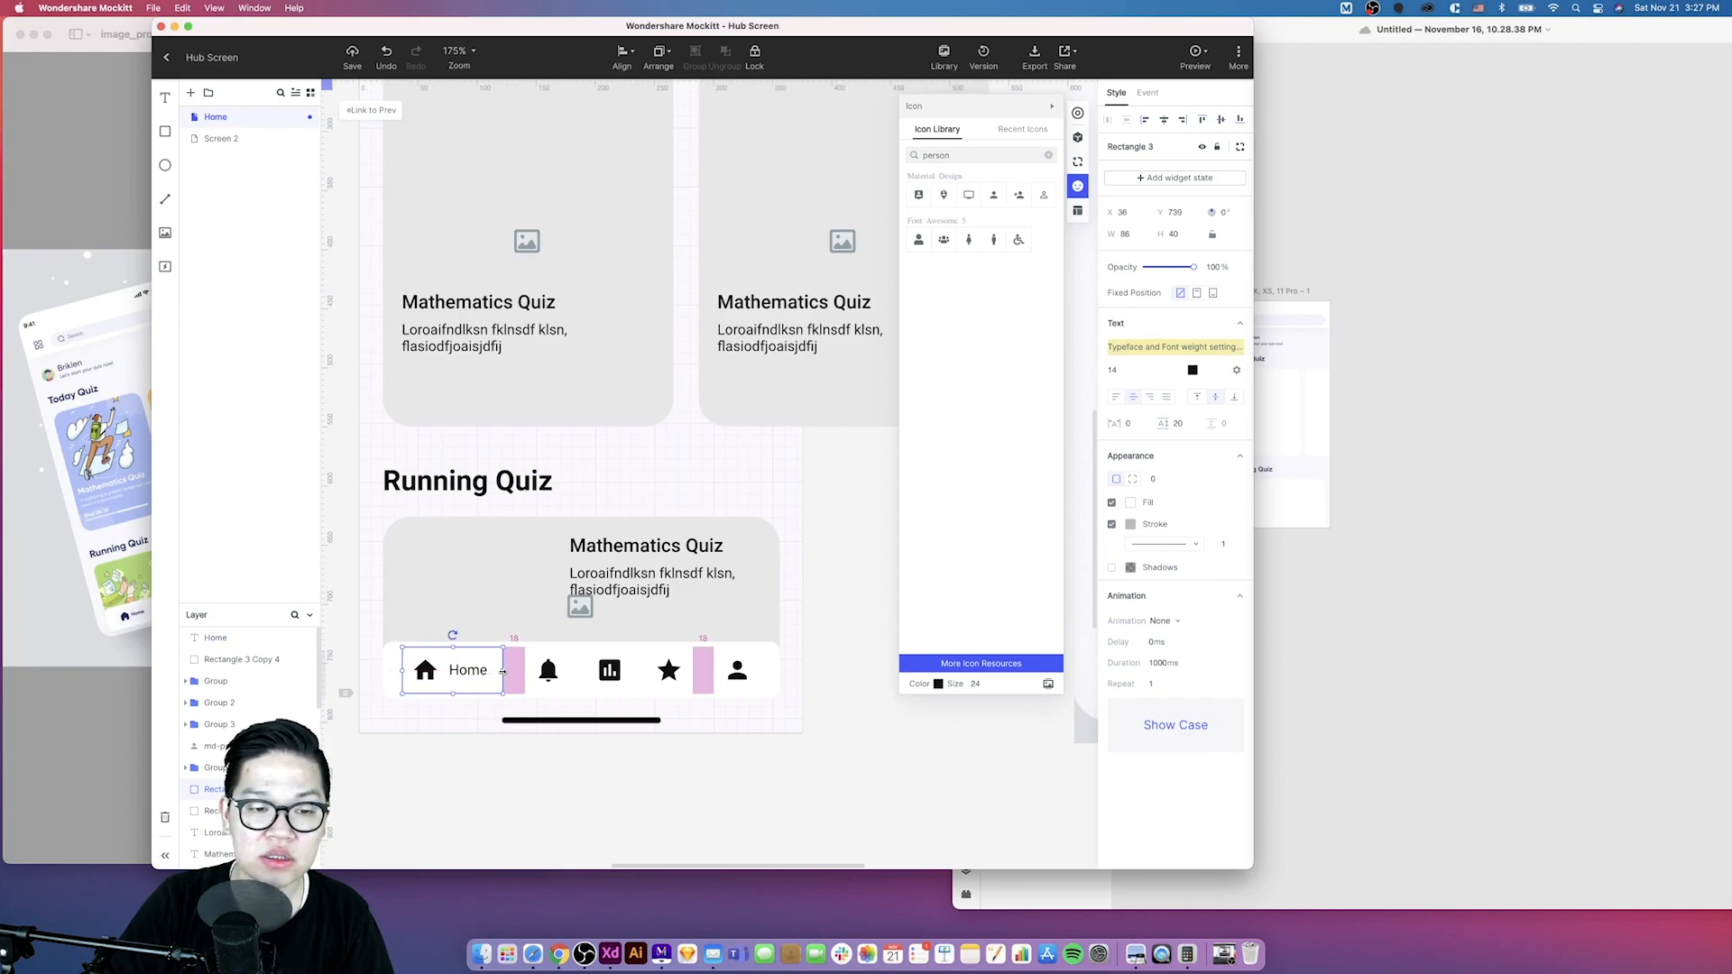
- Select the bell, chart, star and person icons and distribute them horizontally
click(556, 681)
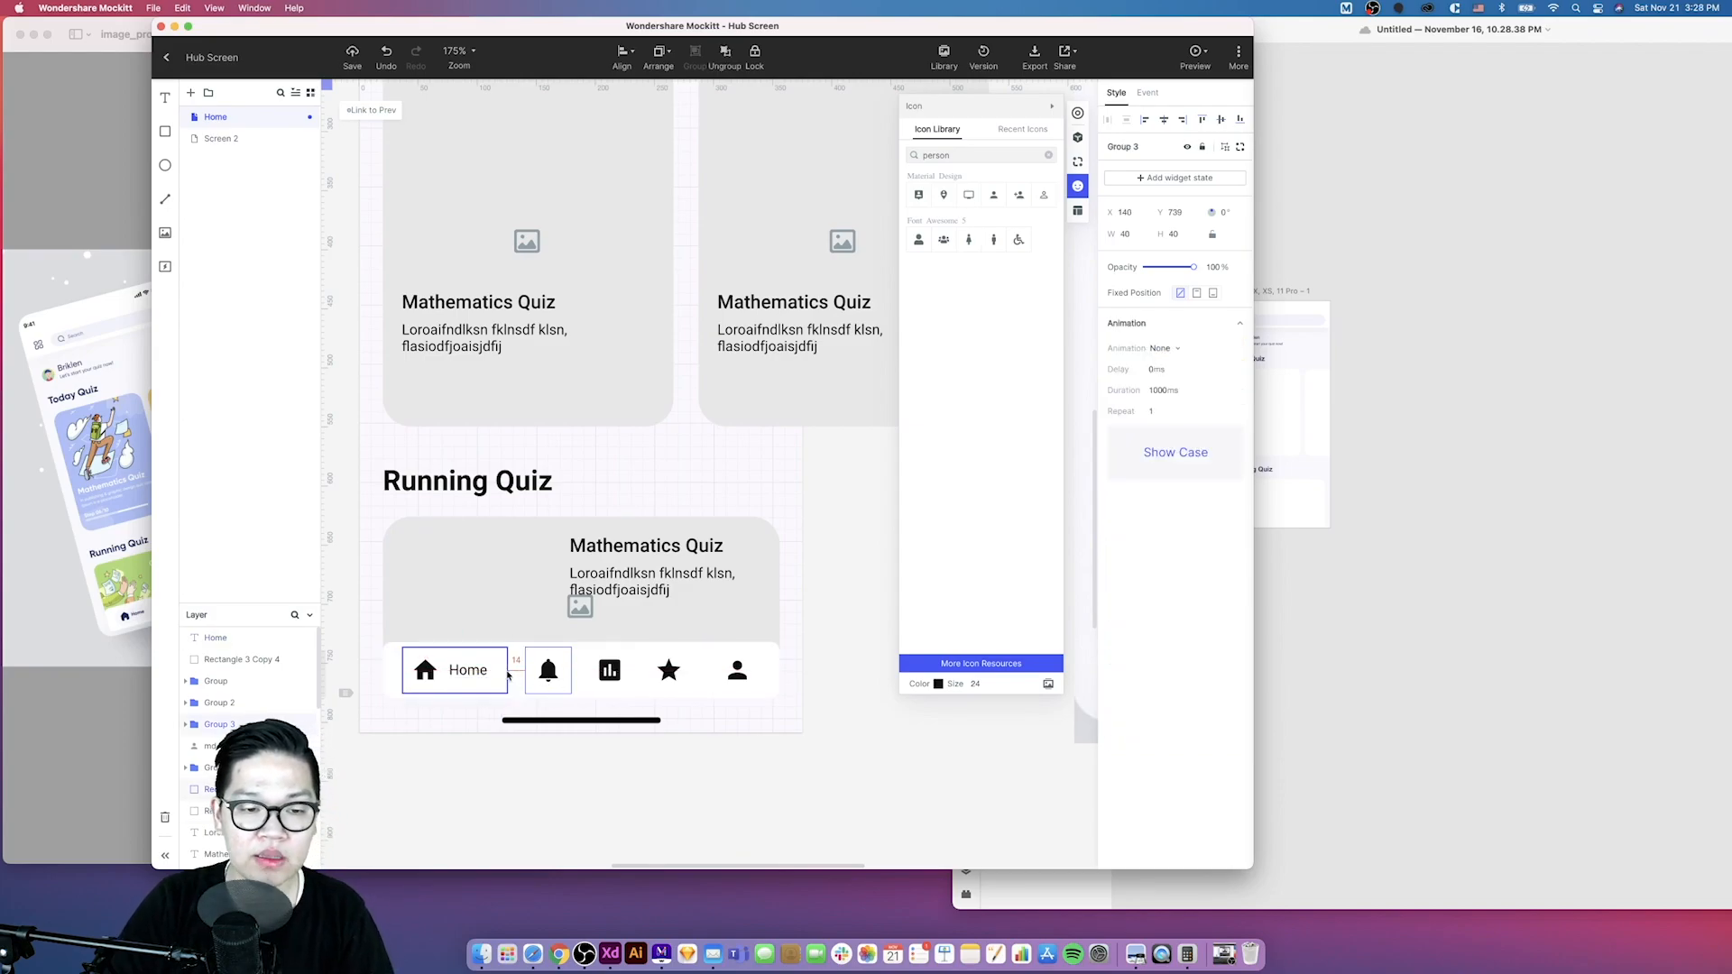
click(734, 677)
drag(734, 677, 735, 679)
key(super+z)
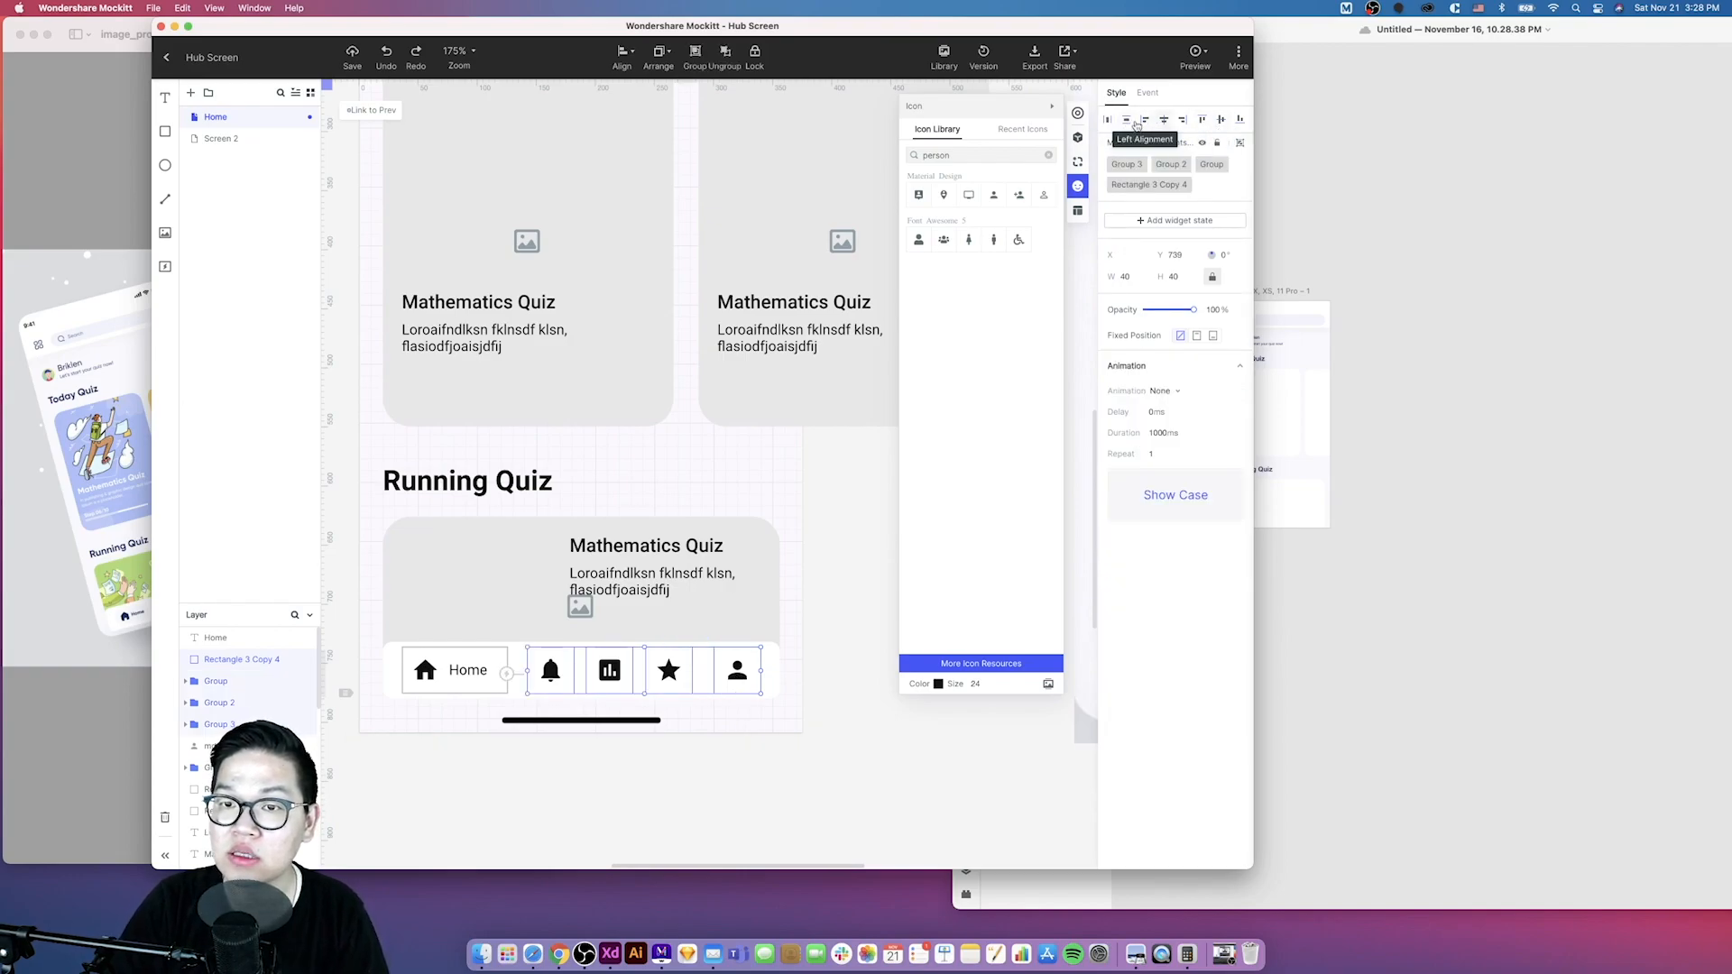
click(1107, 120)
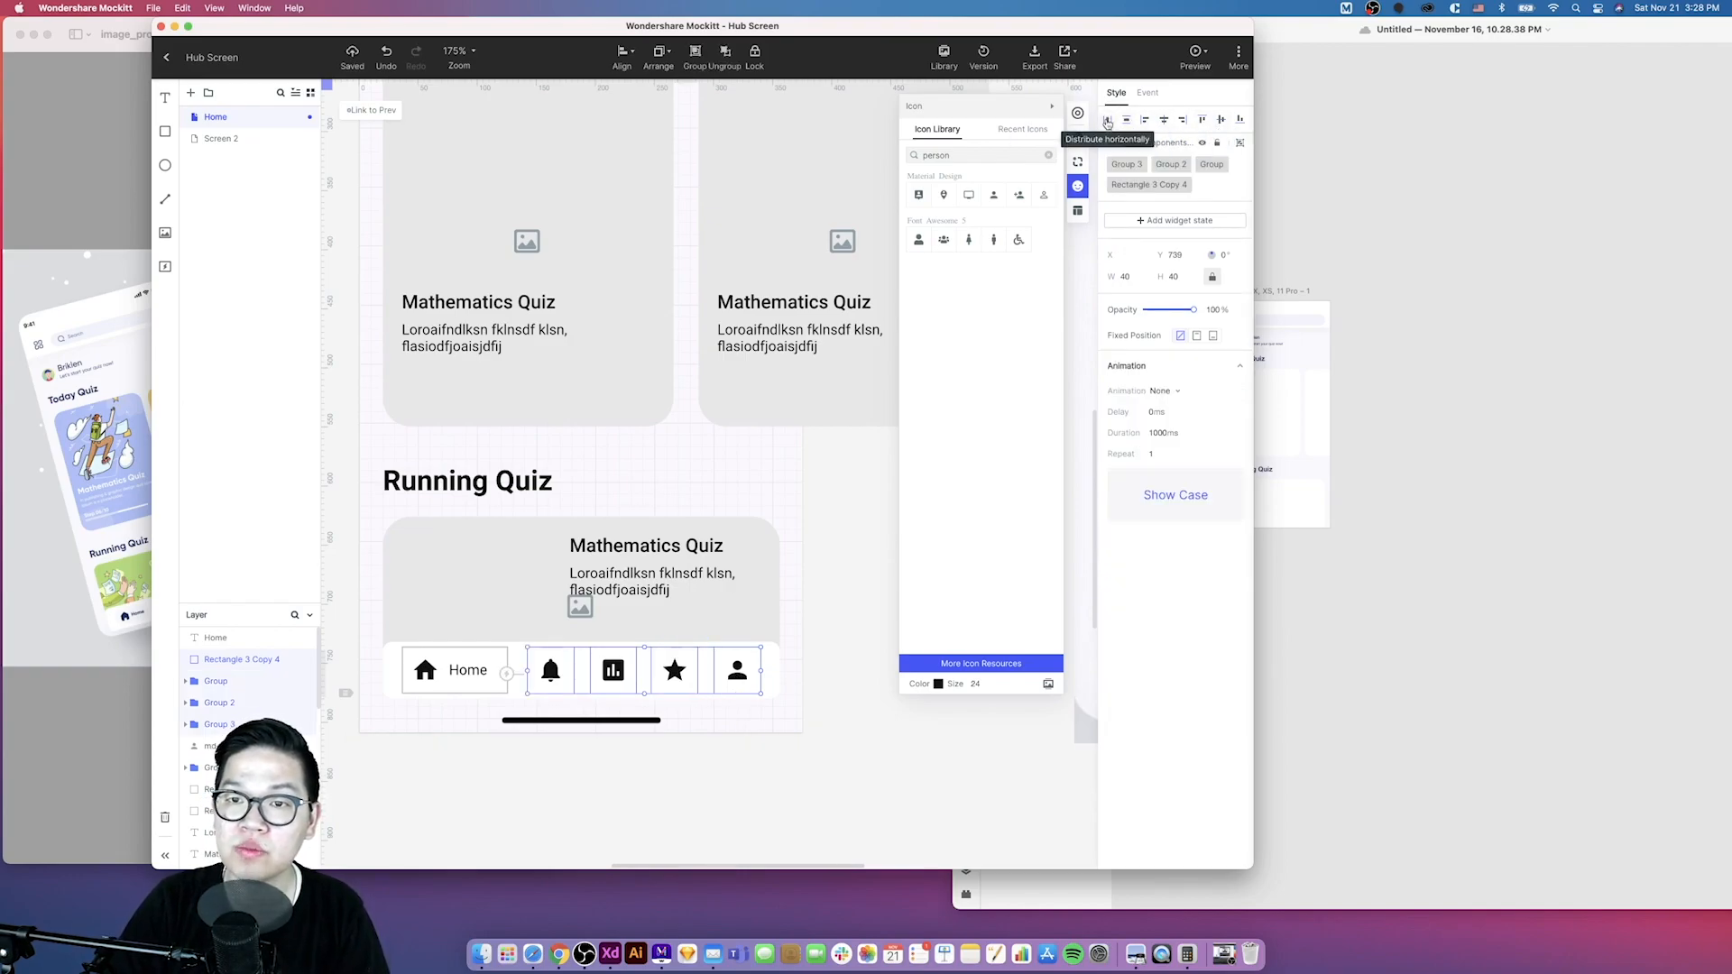
- Distribute the selected bell, chart, star and person icons horizontally and deselect them
click(1108, 122)
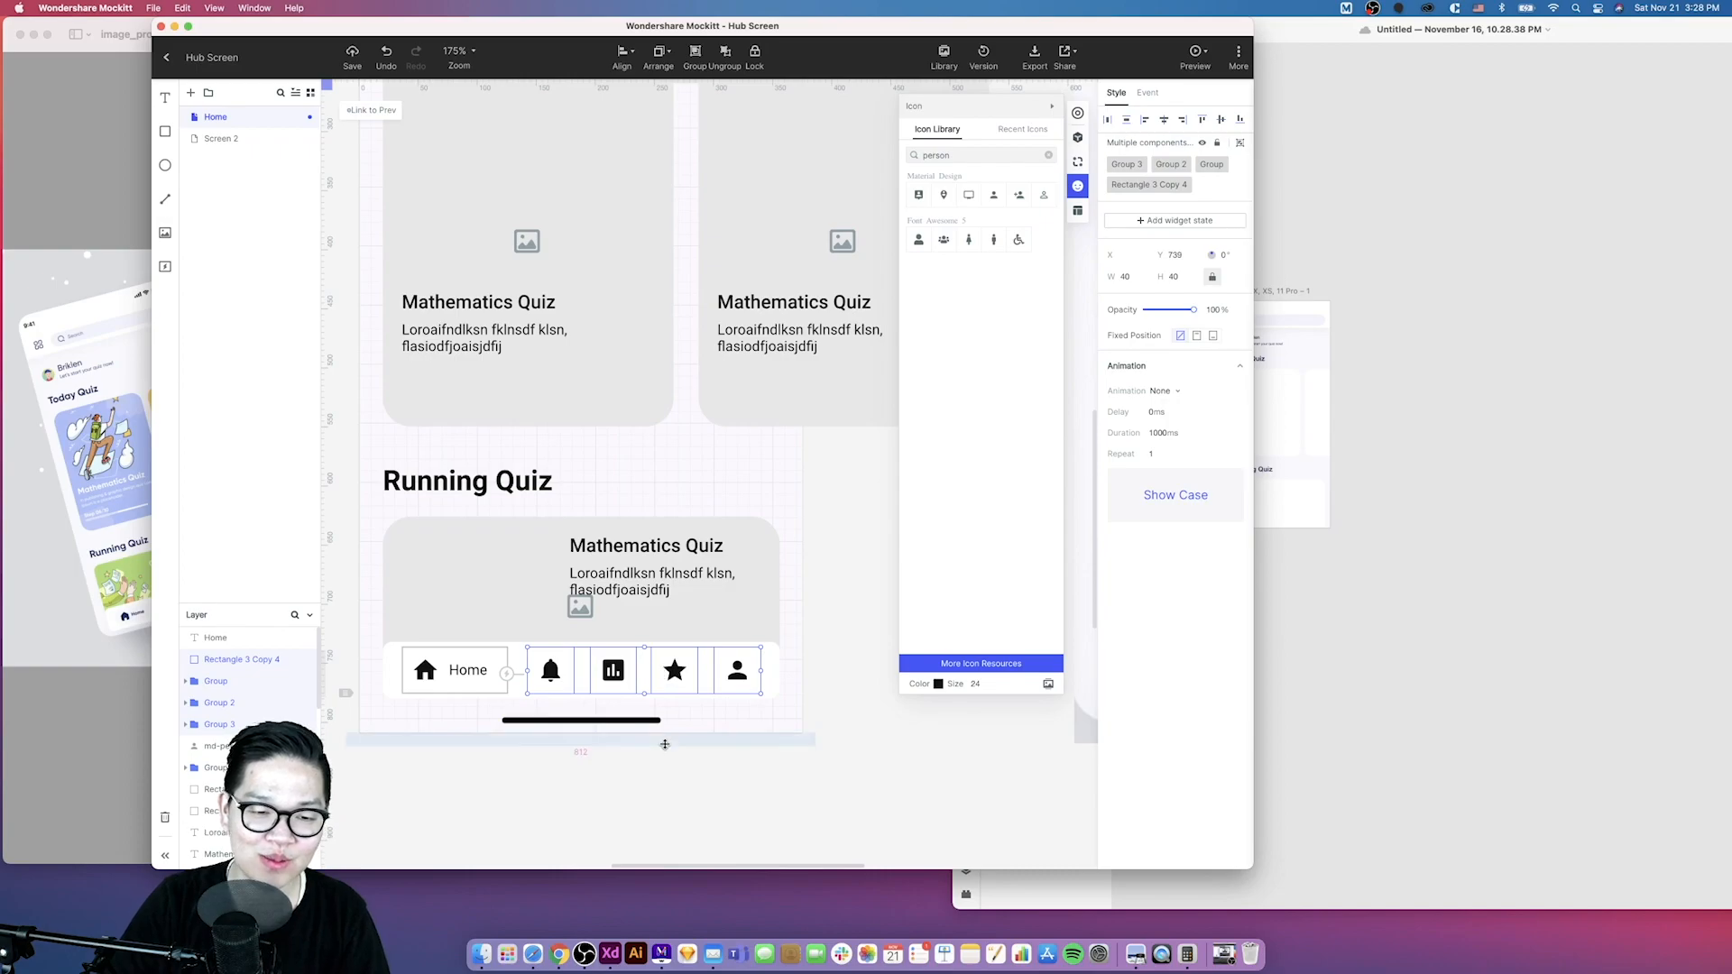
click(660, 774)
scroll(660, 775, down, 10)
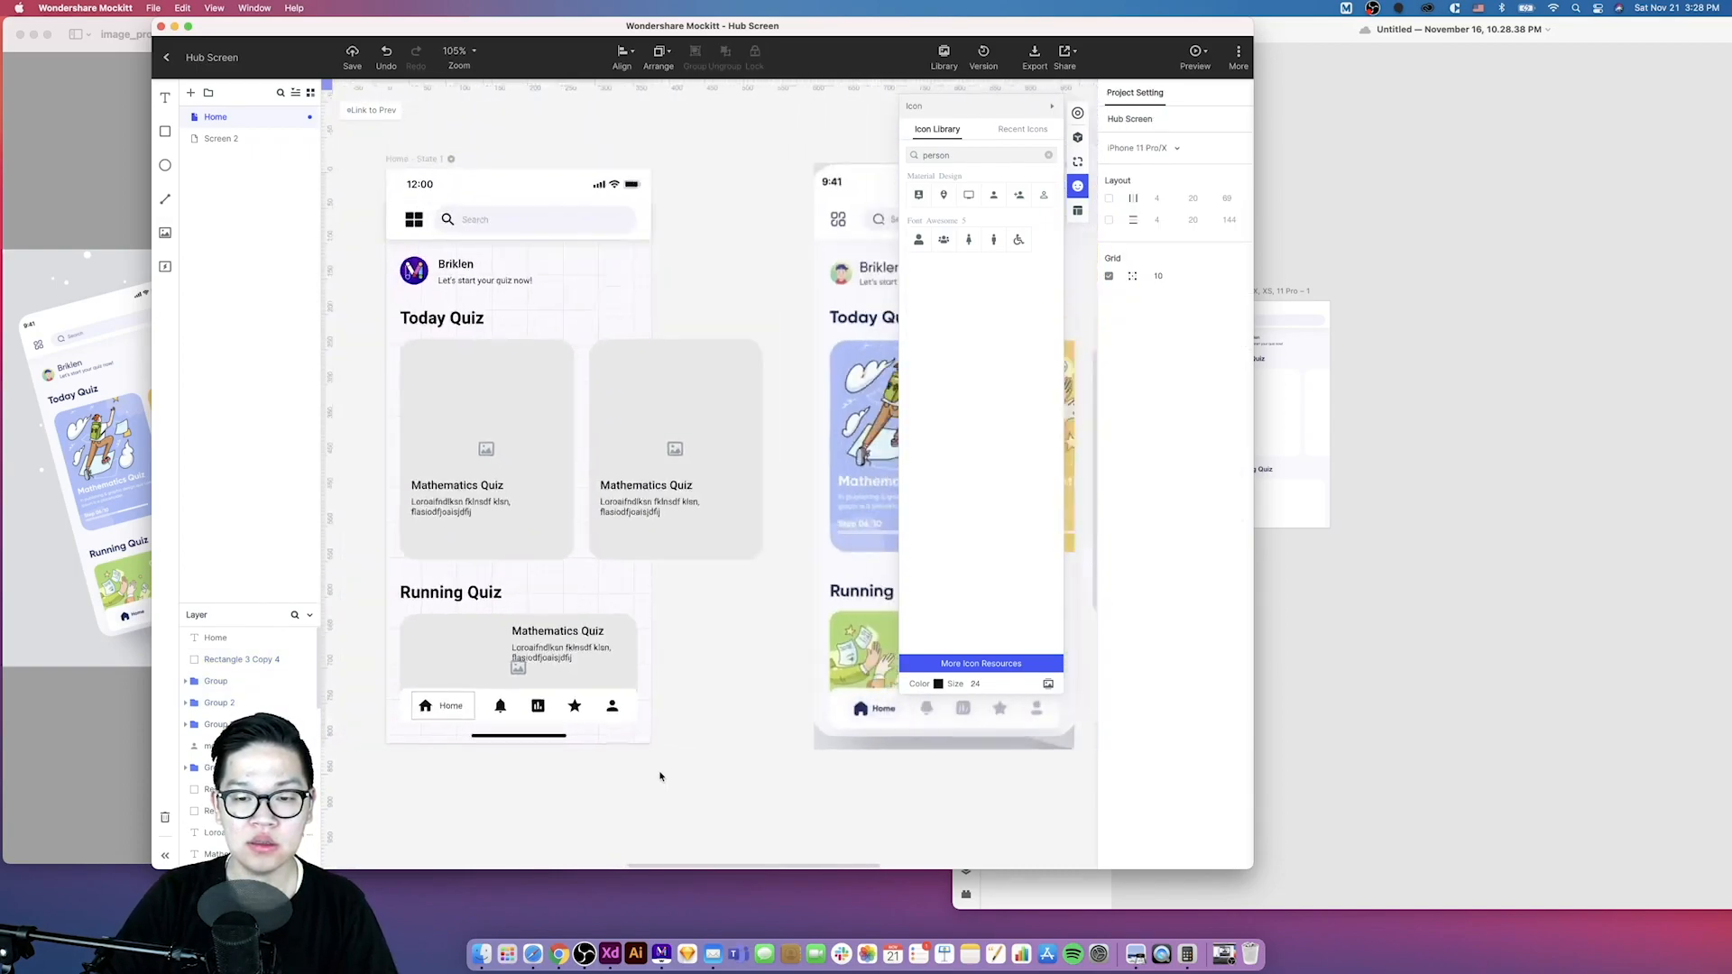
- Fill the home rectangle with the colour sampled from the reference design's home button
scroll(659, 777, left, 2)
click(547, 708)
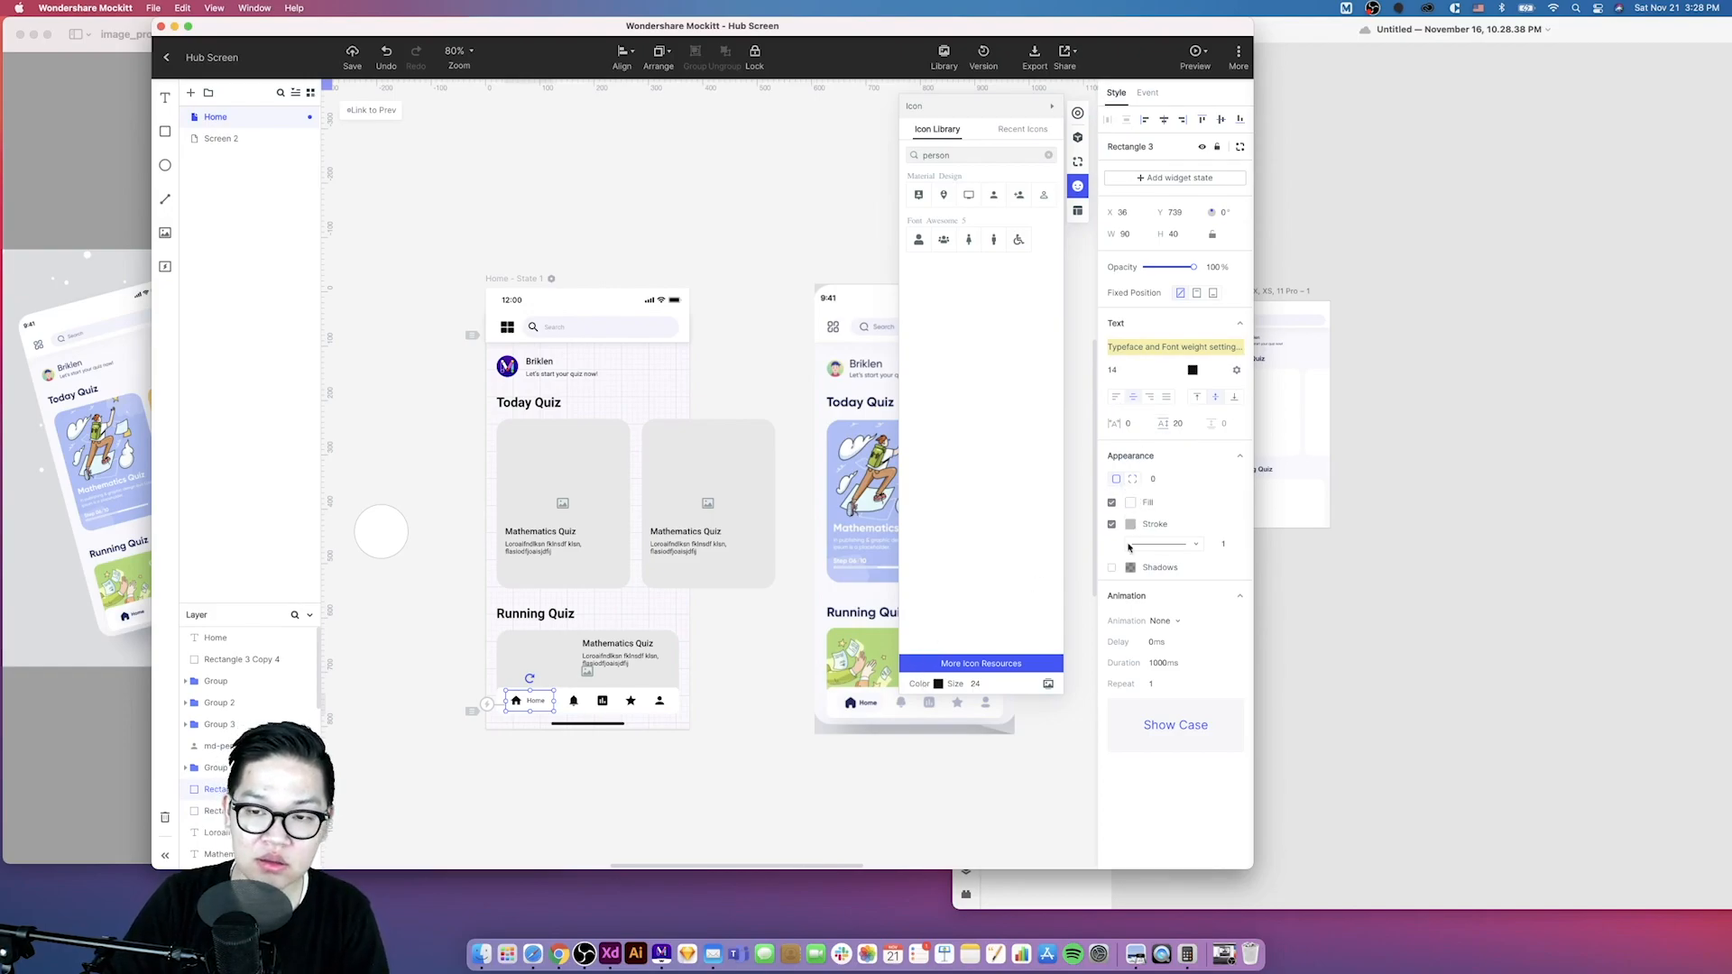
click(1131, 502)
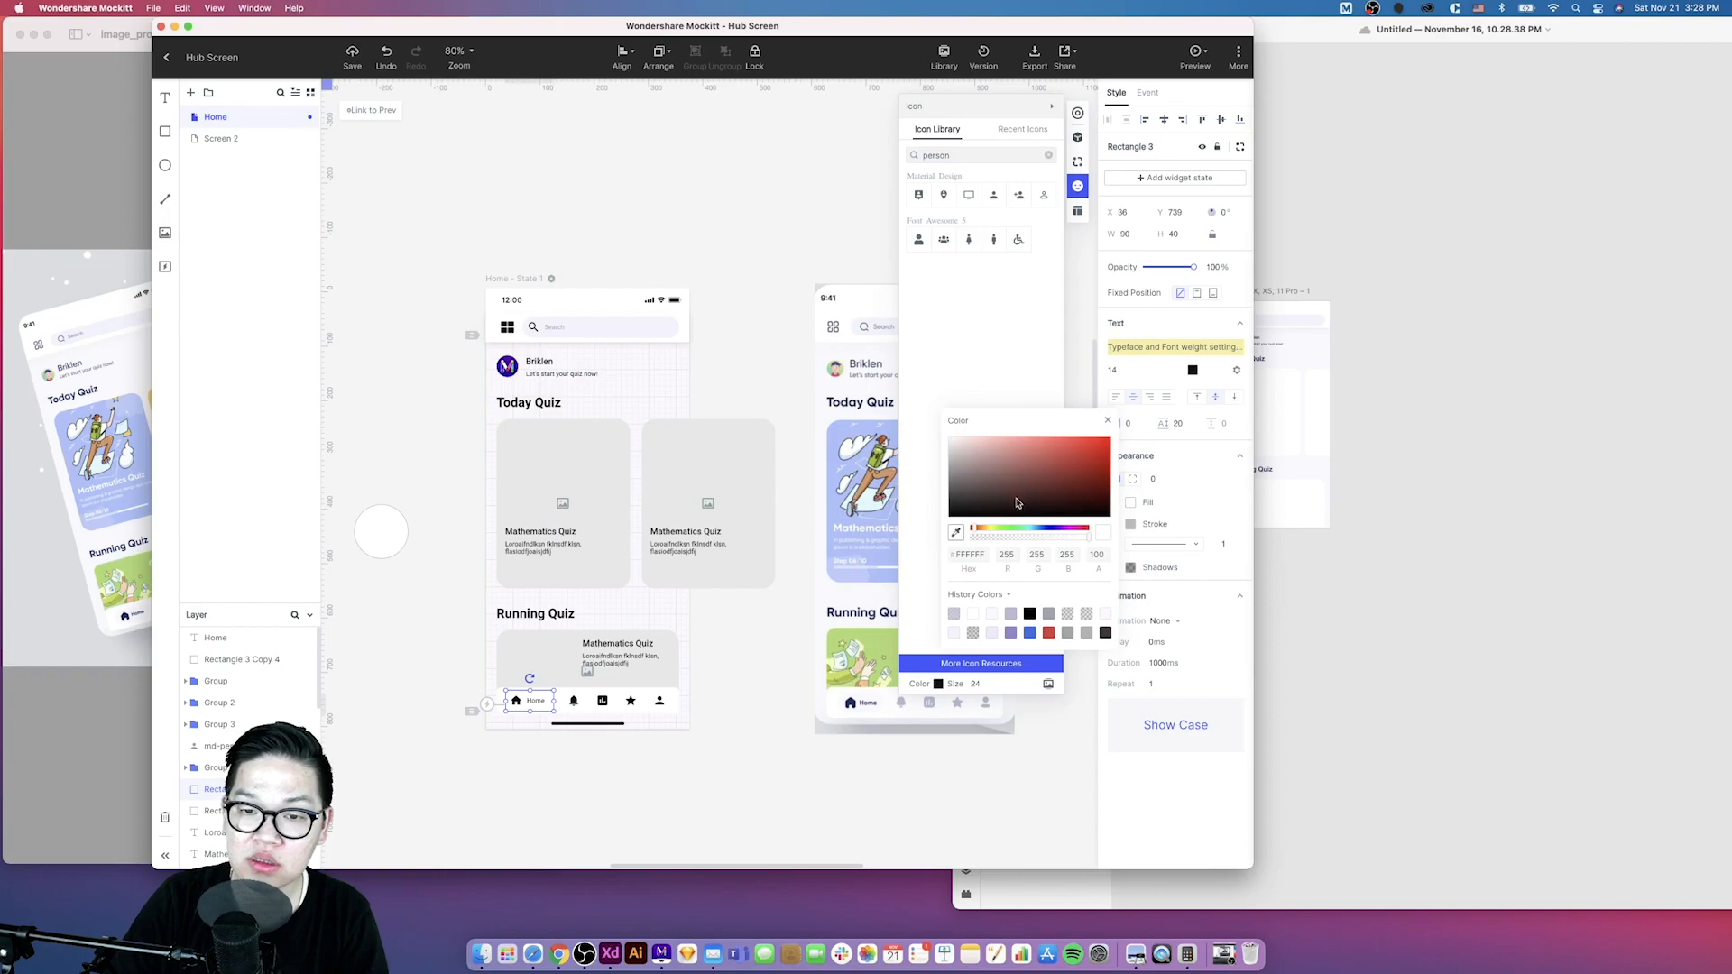
click(953, 534)
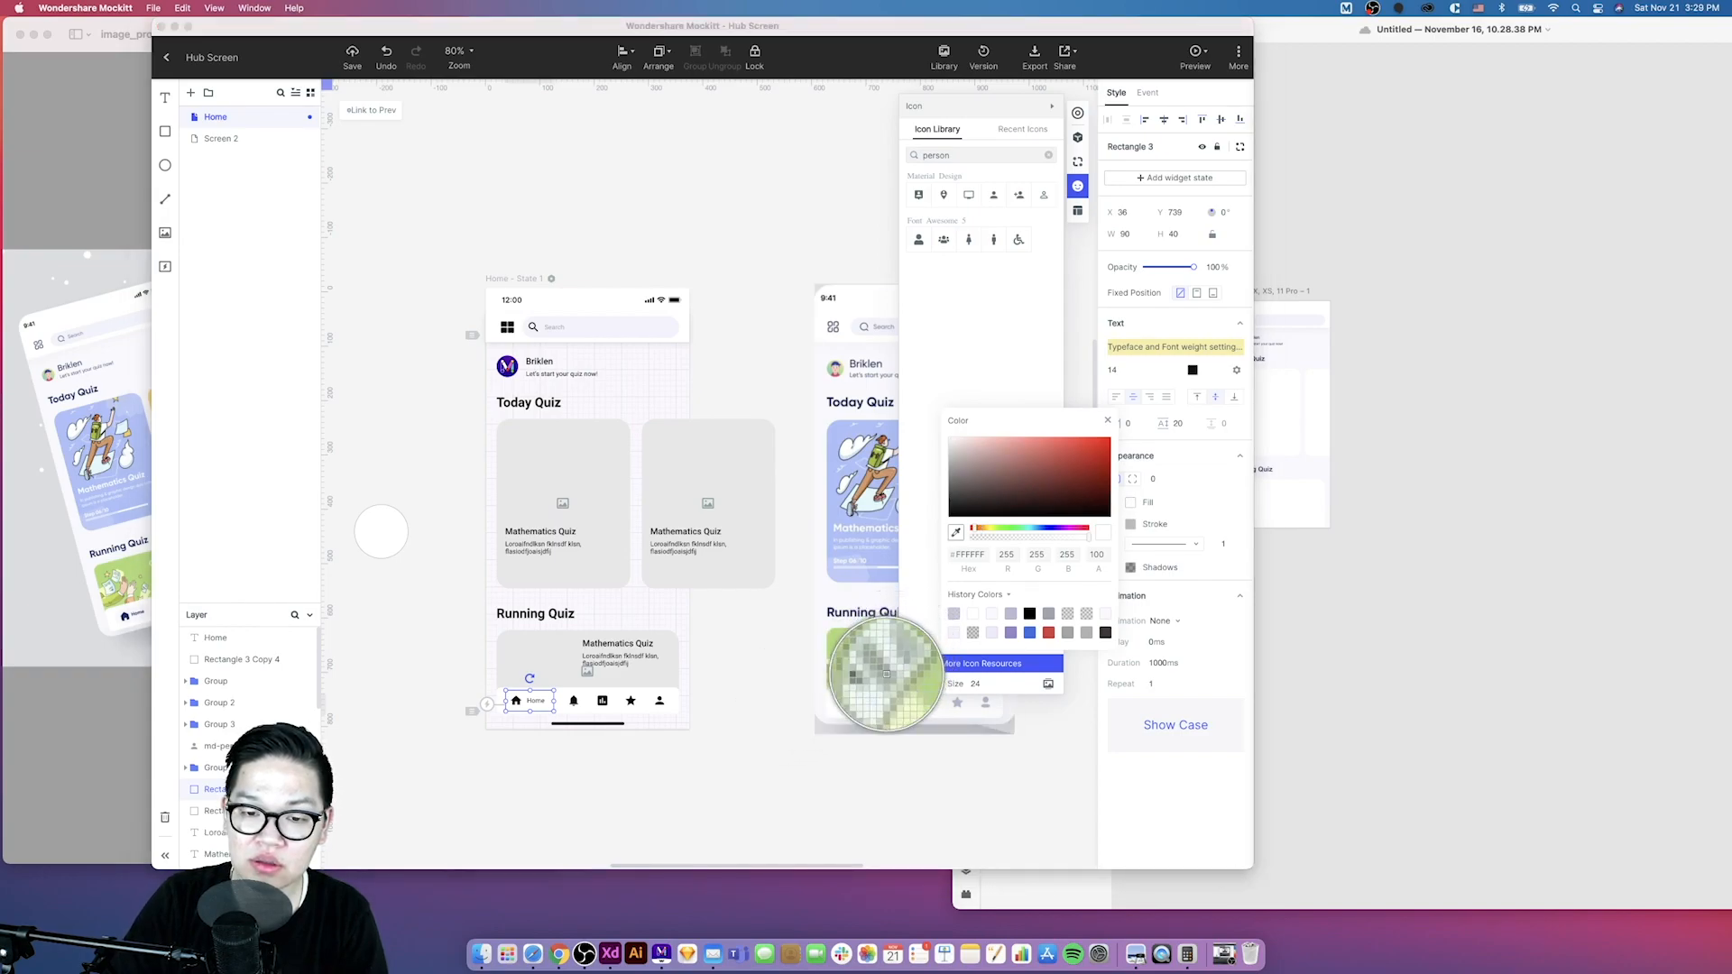
click(850, 702)
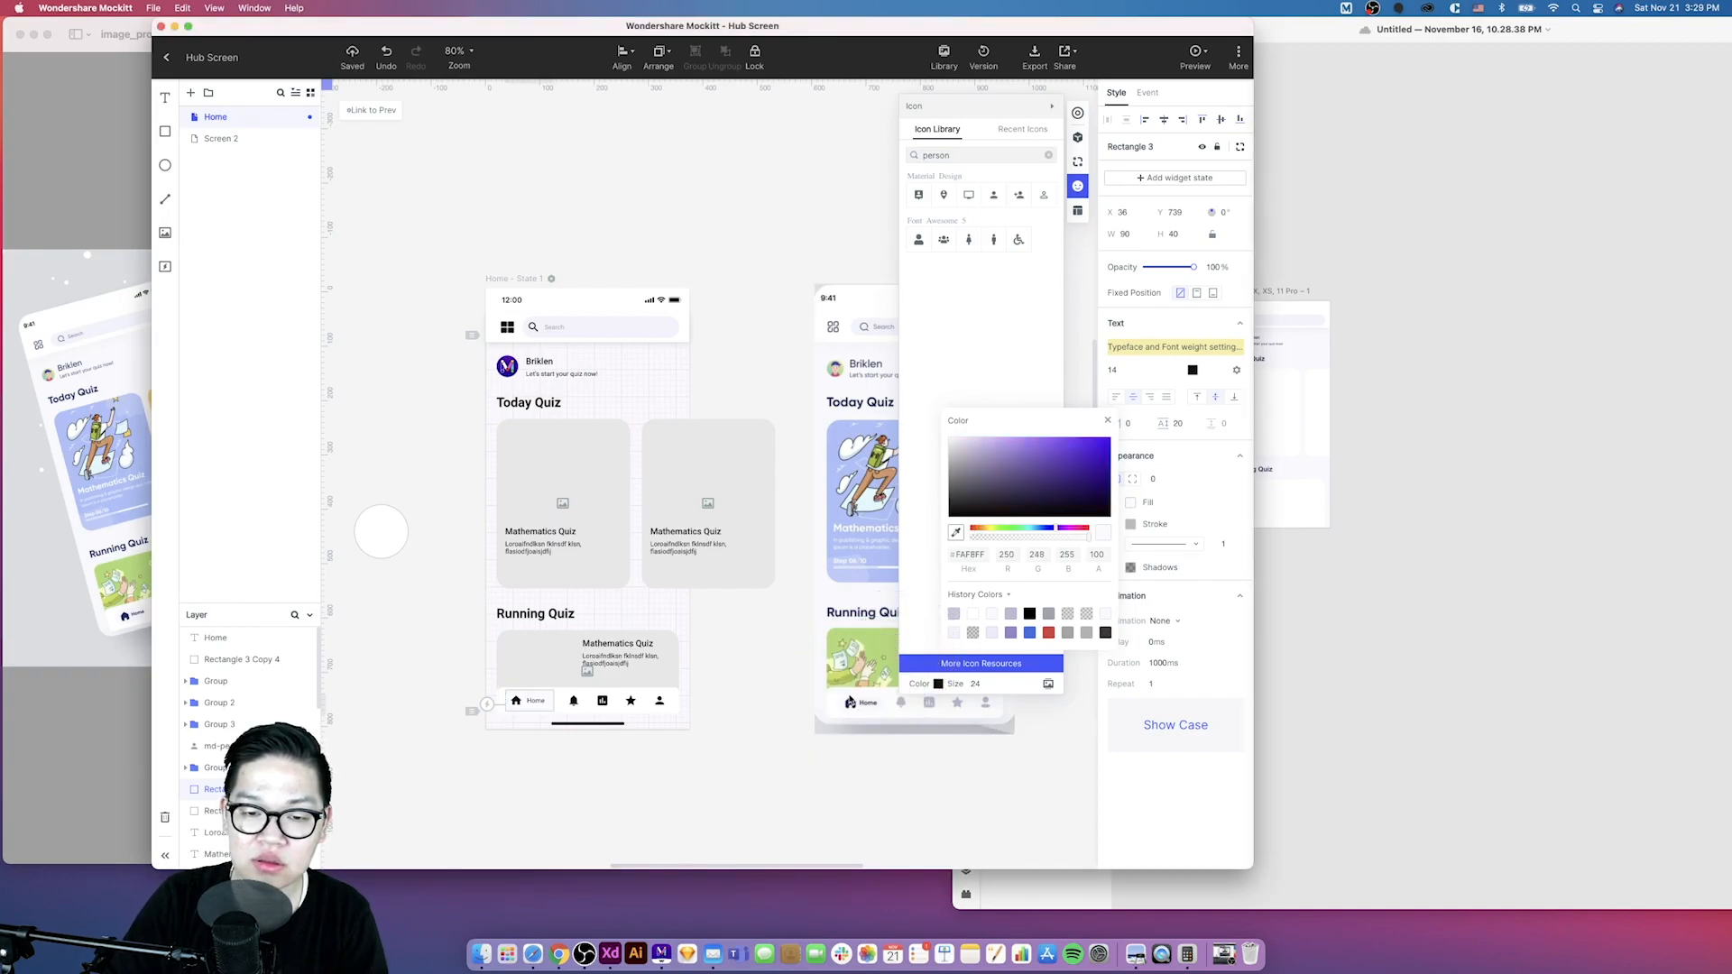
click(1090, 690)
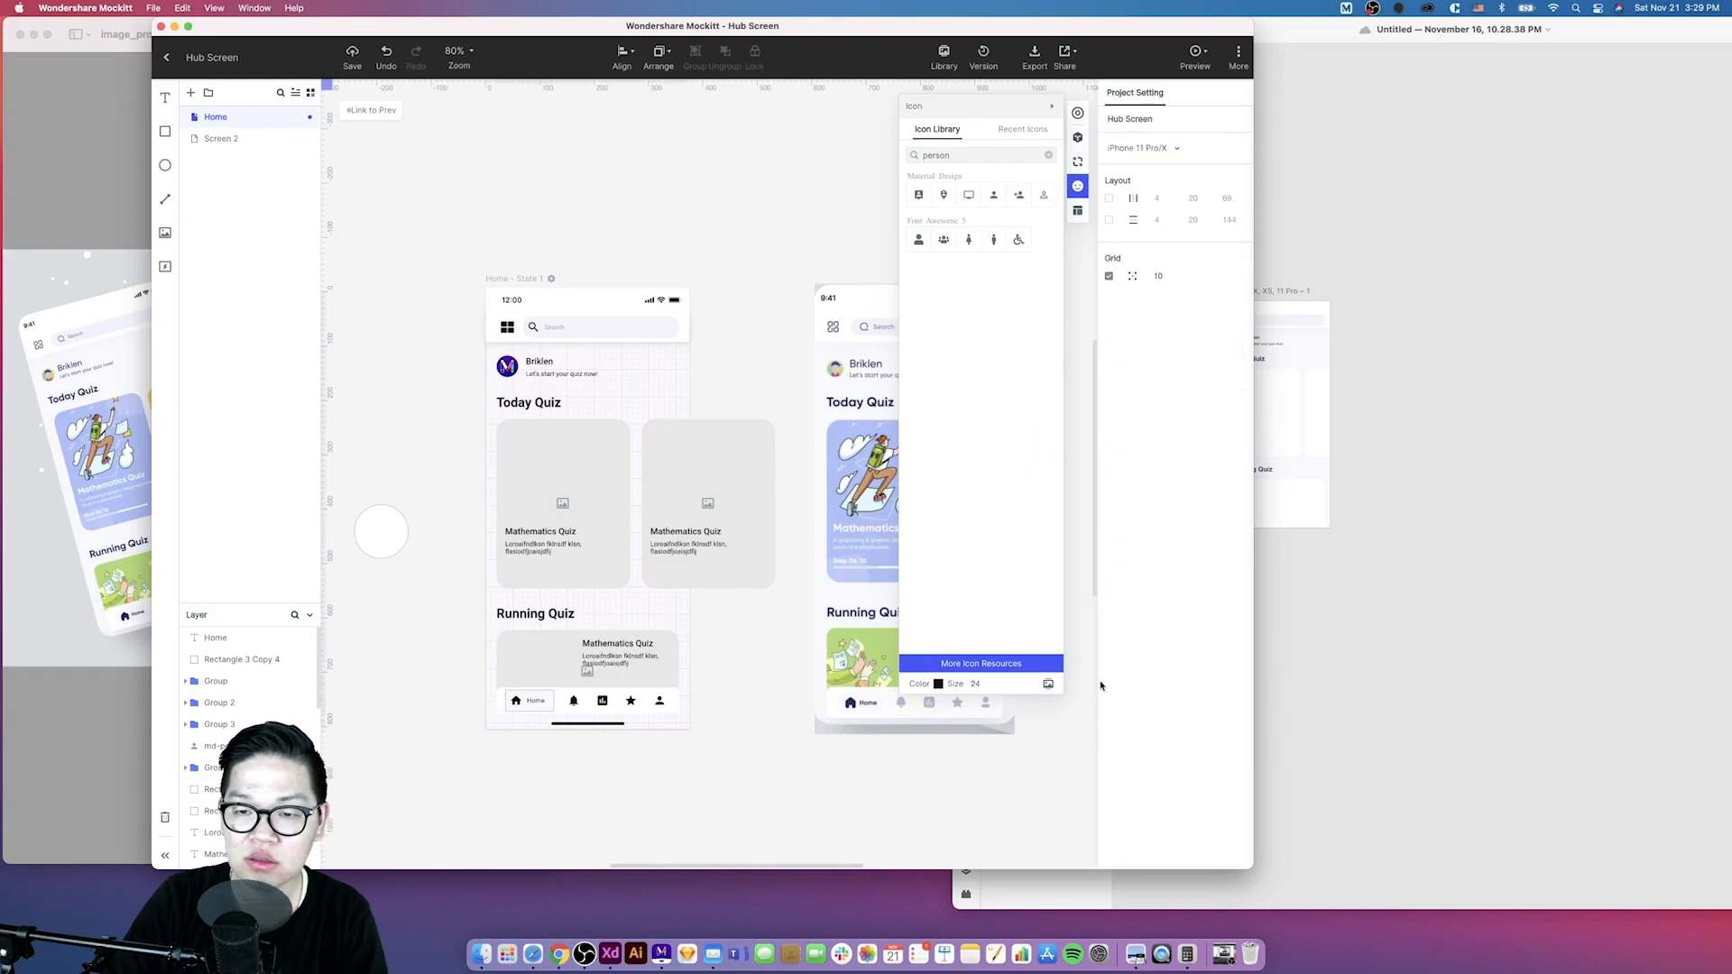
- Remove the home rectangle's stroke and set its corner radius to 24
click(549, 707)
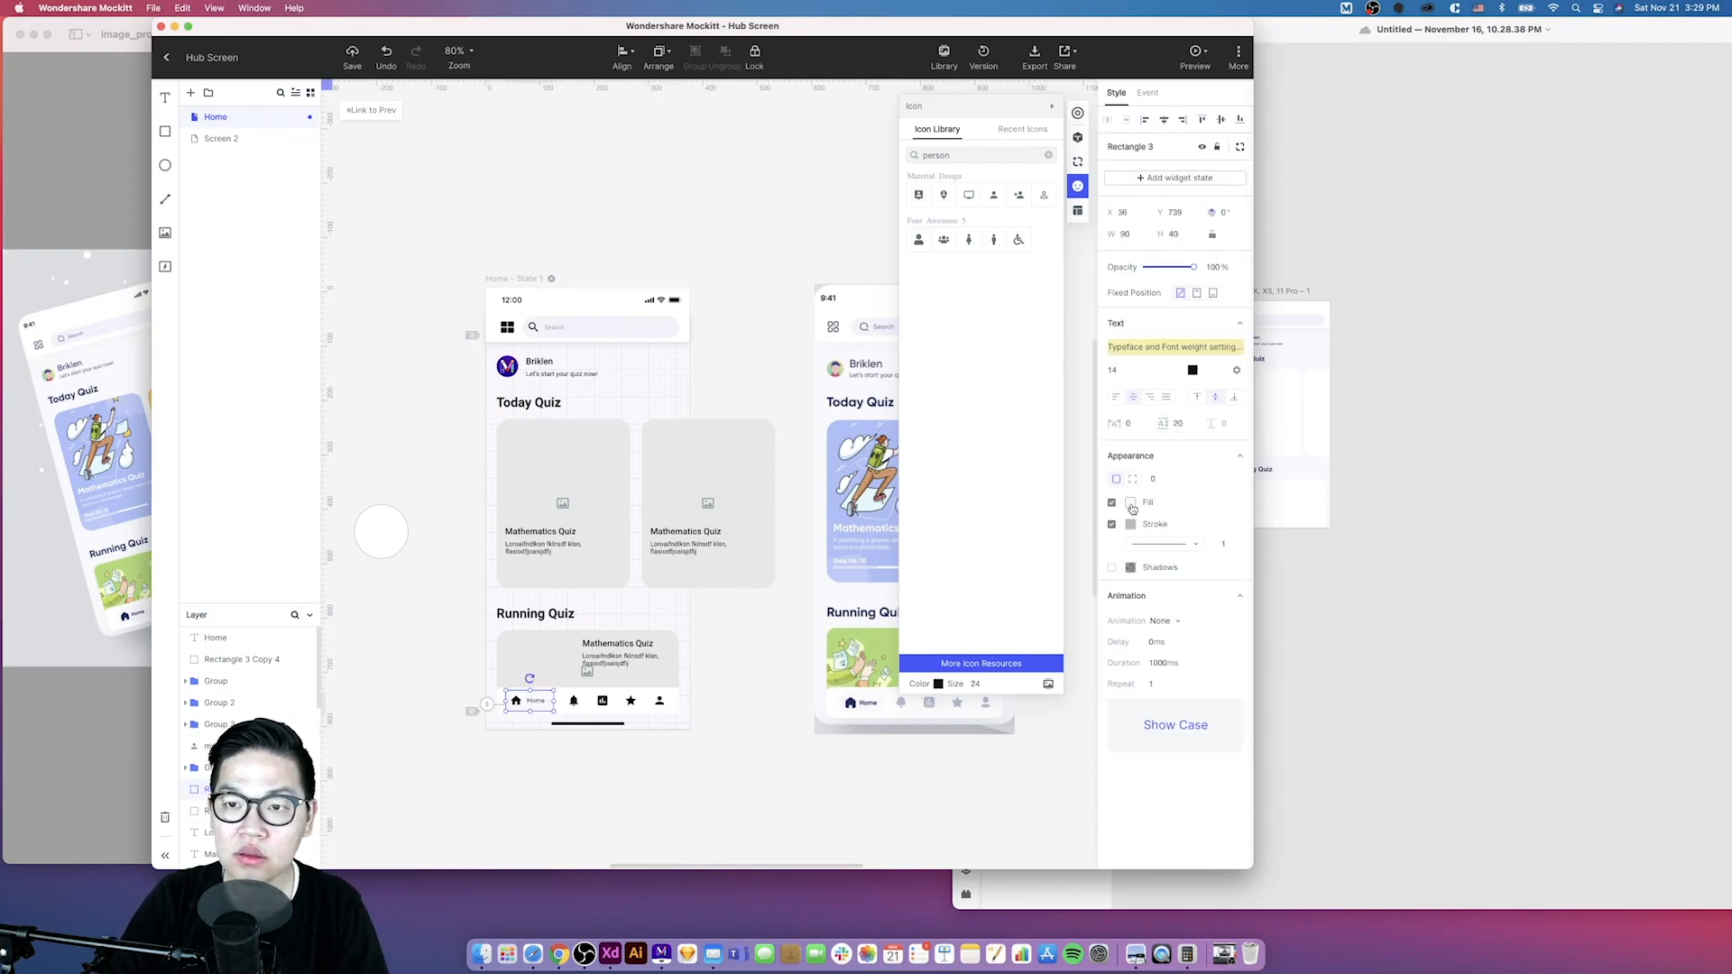
click(1113, 525)
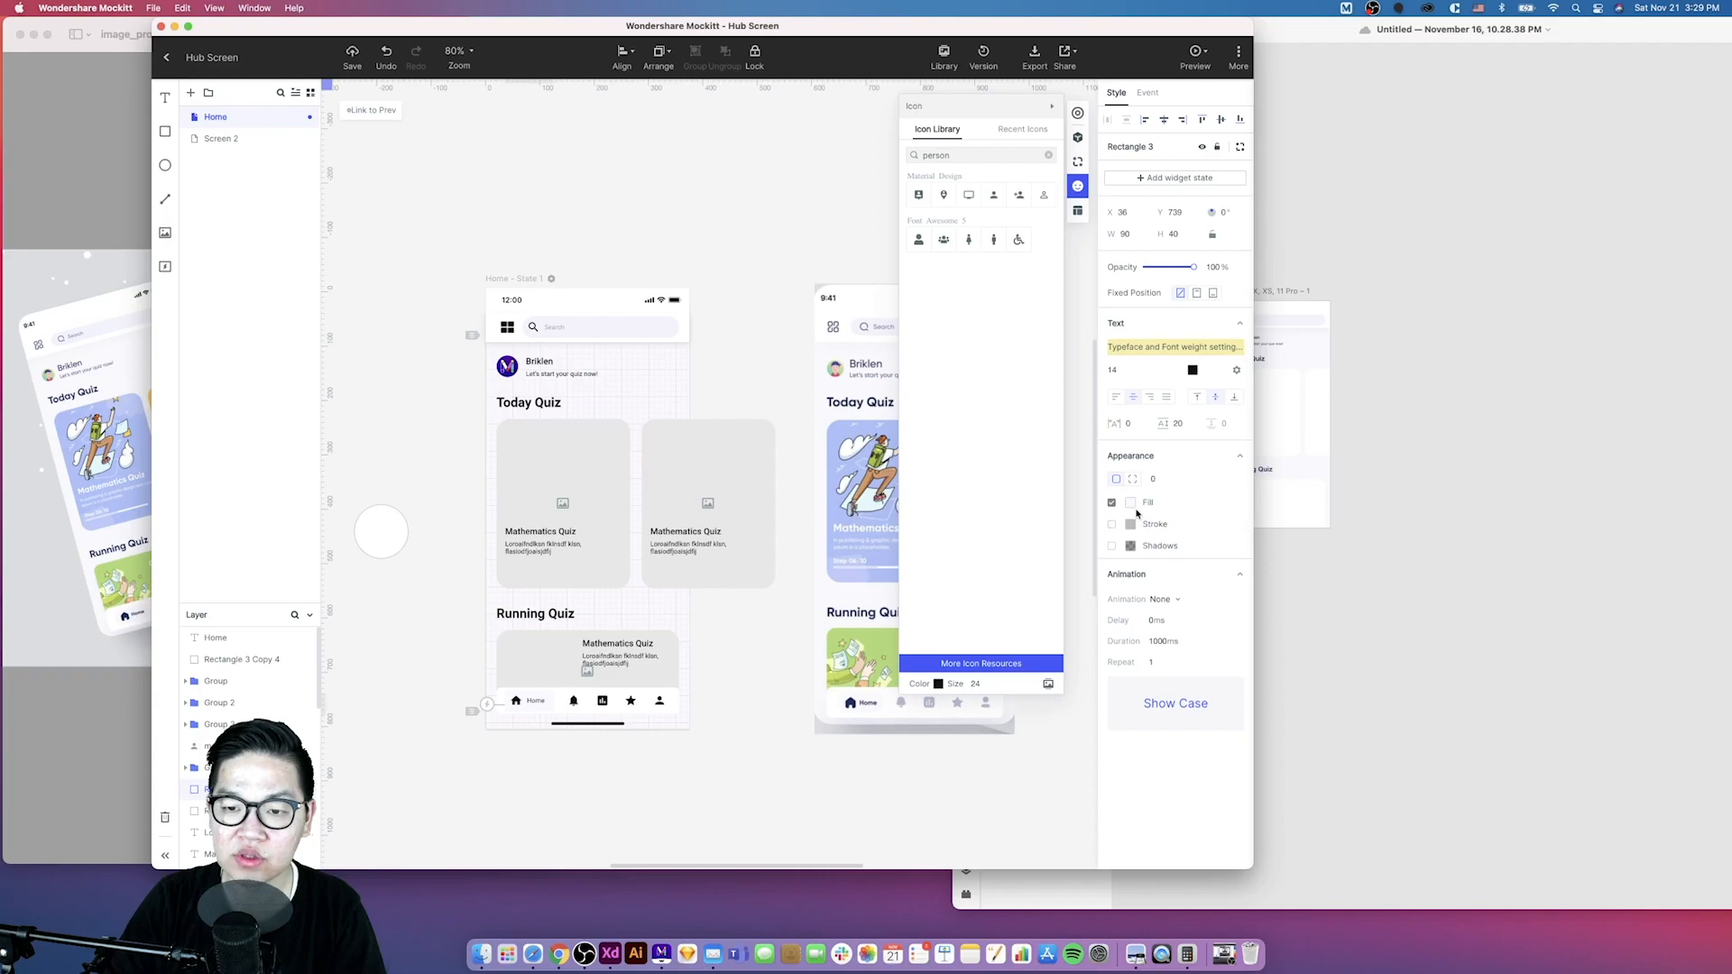
click(1153, 480)
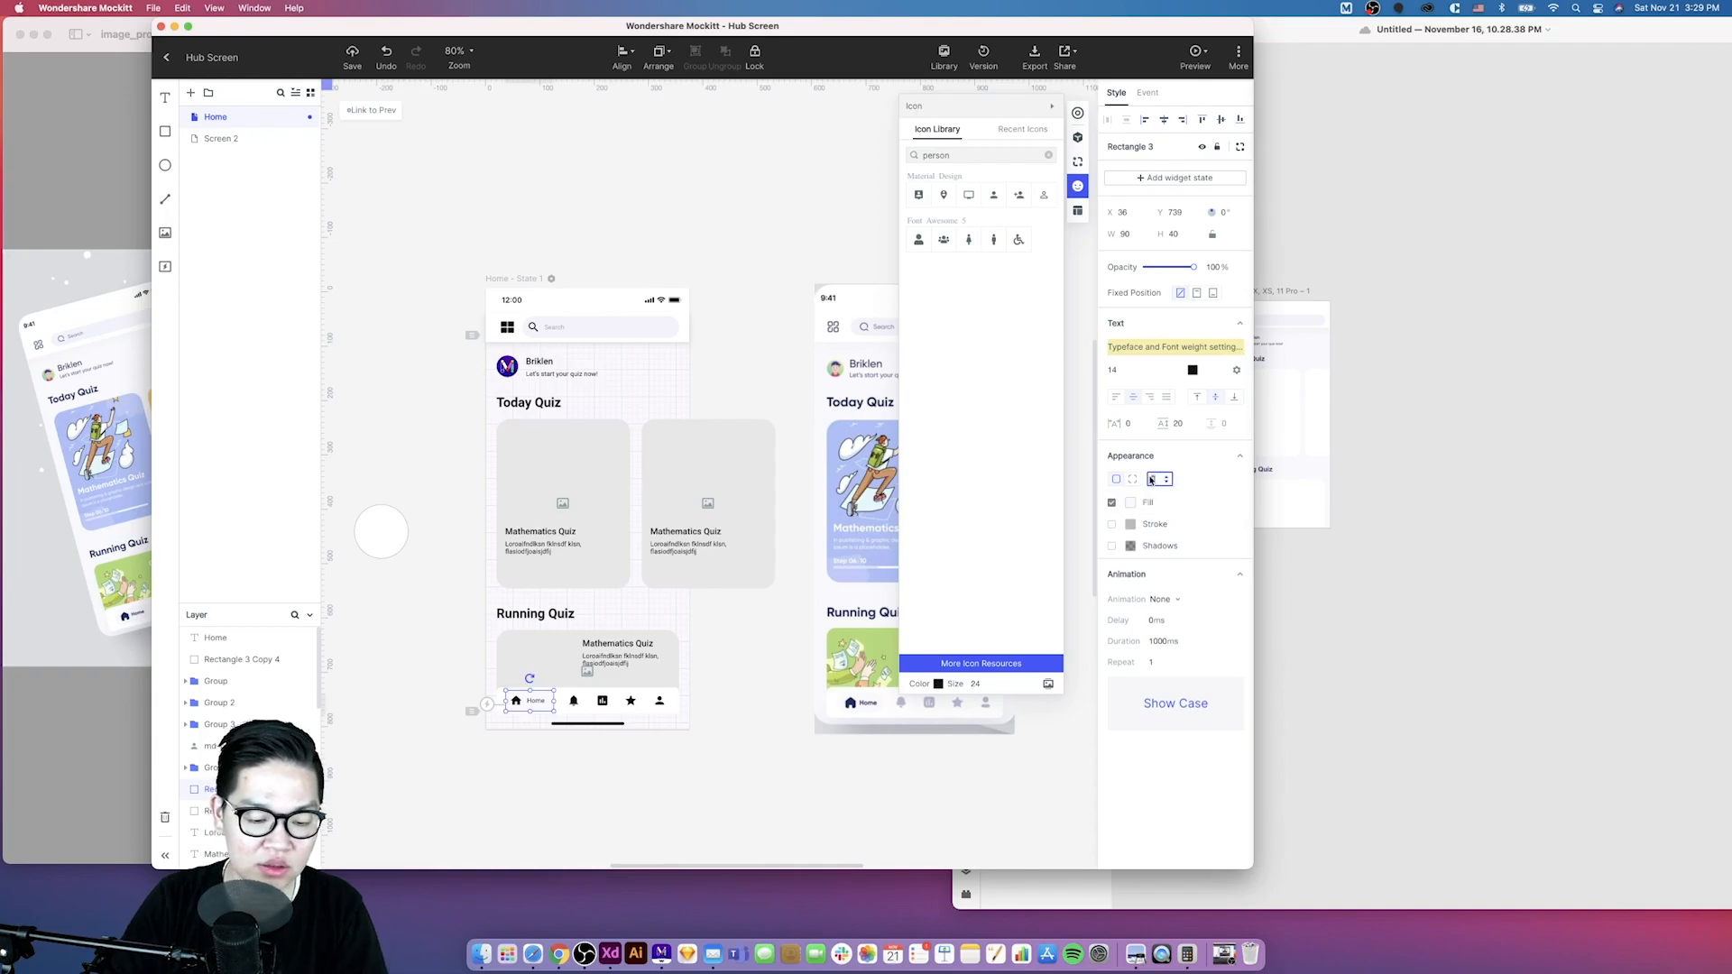
key(BackSpace)
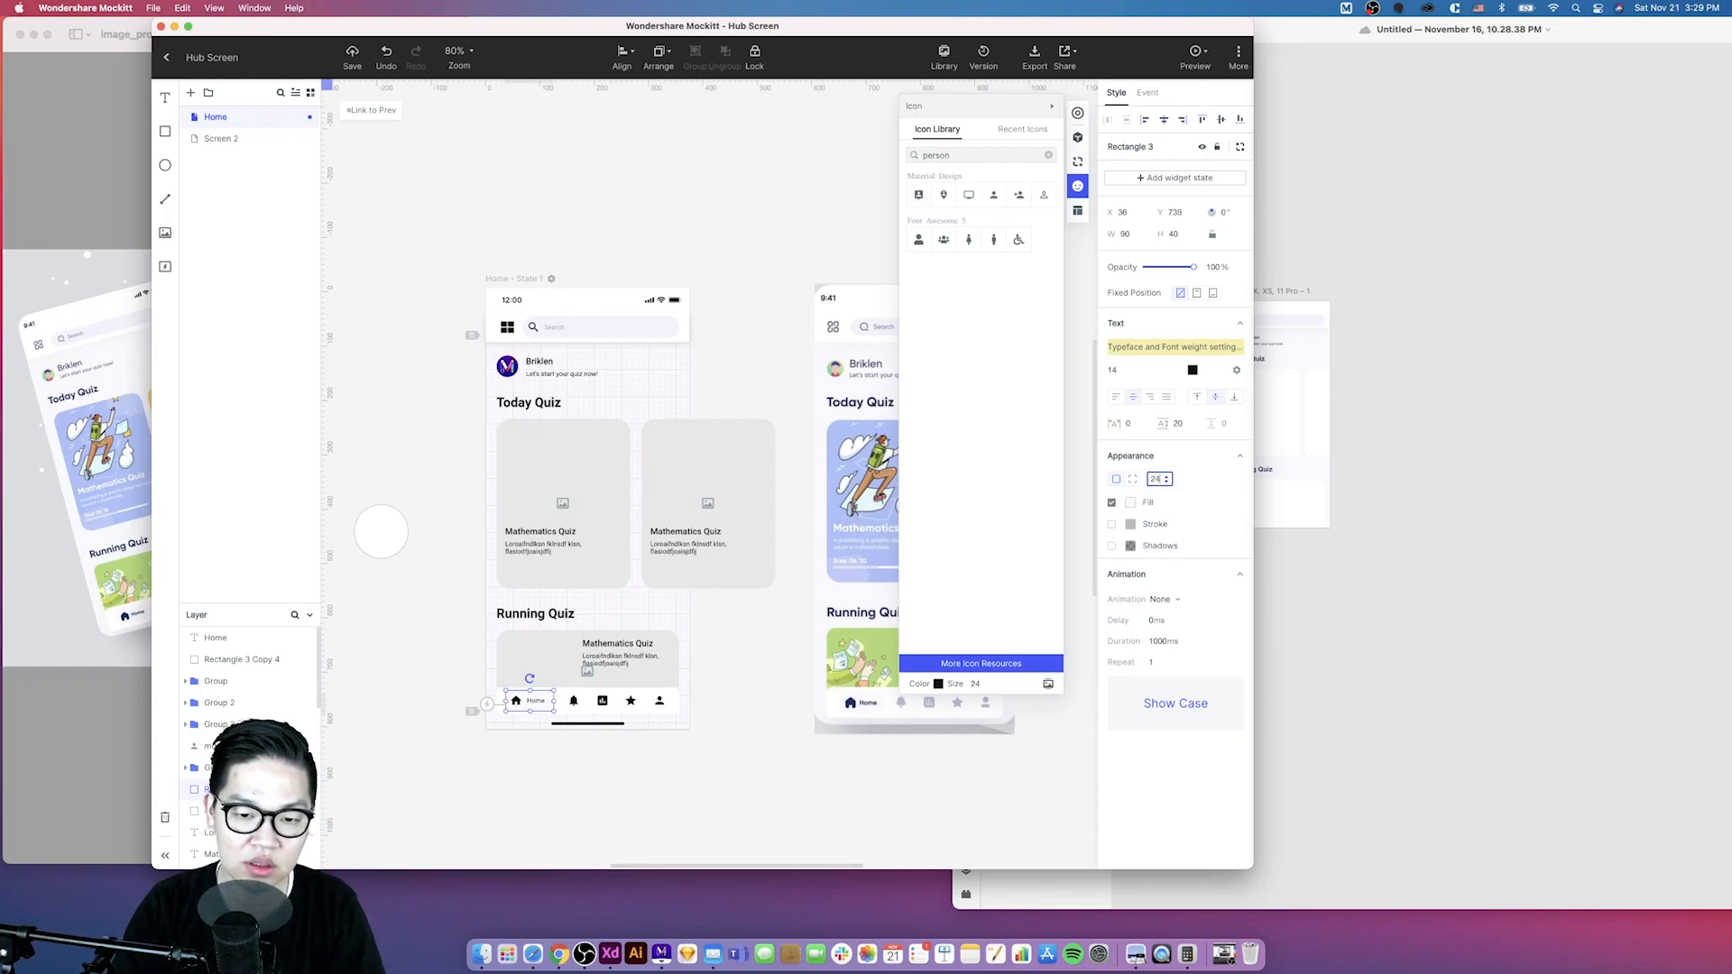
text(24)
key(Return)
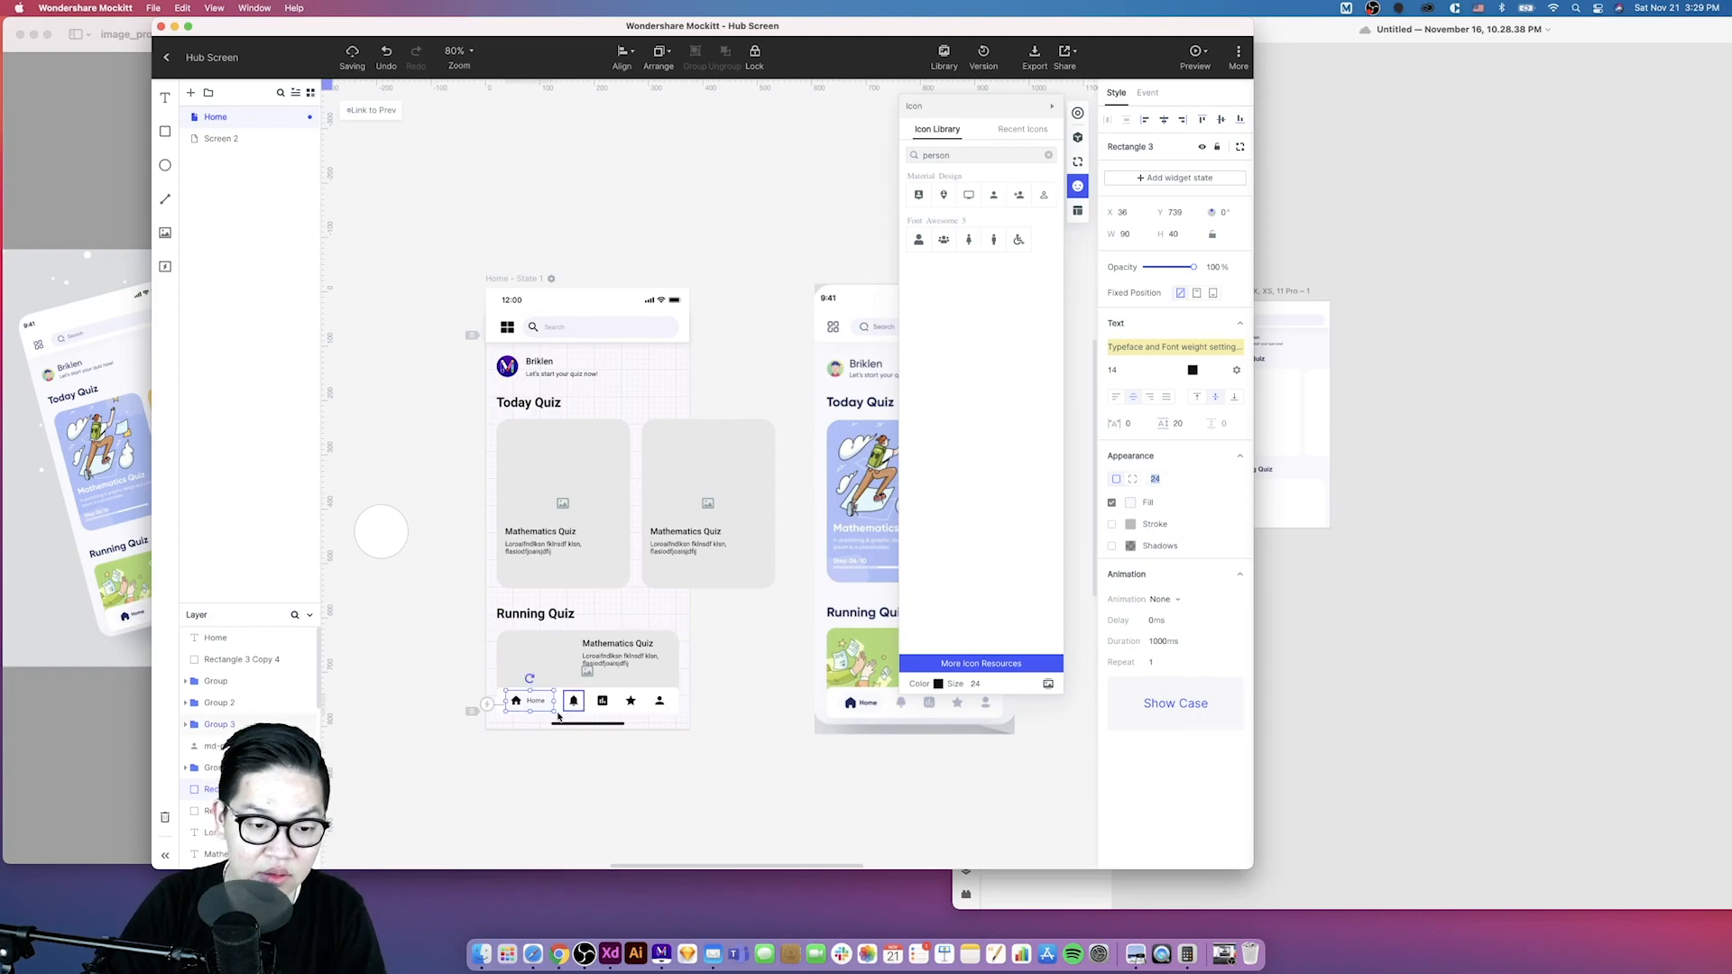
- Recolour the chart icon with the grey sampled from the reference's navigation icons
click(561, 773)
scroll(561, 773, up, 5)
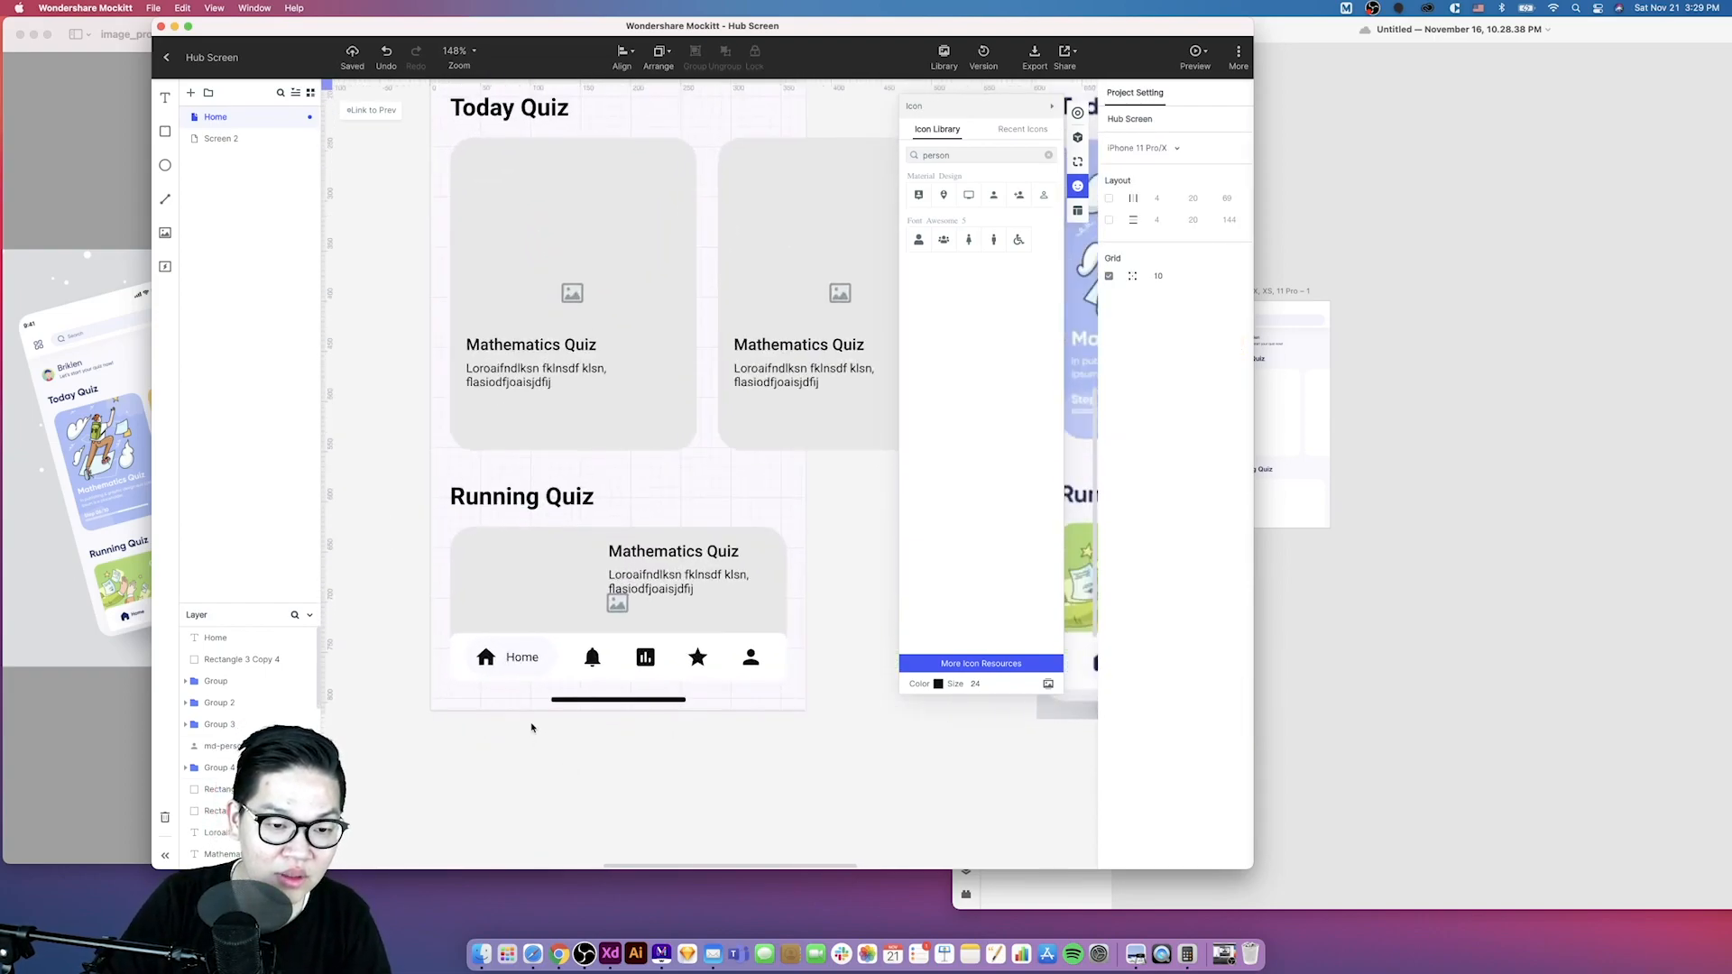
click(508, 644)
shift+click(521, 657)
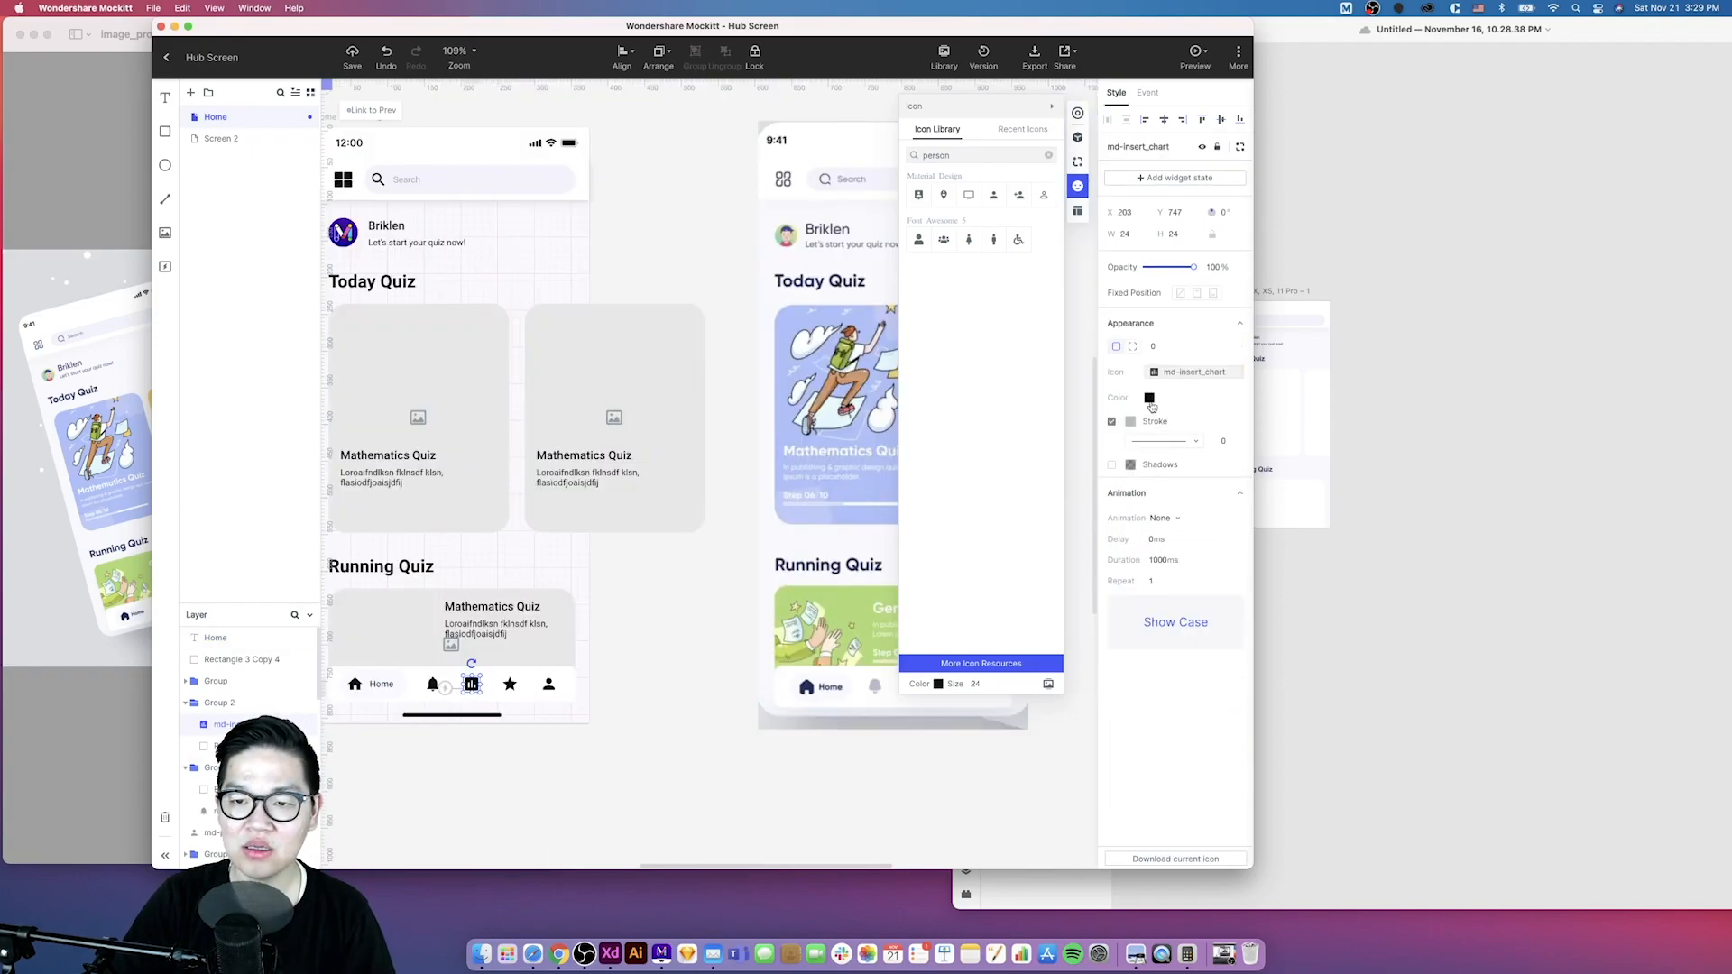
click(1150, 403)
click(975, 428)
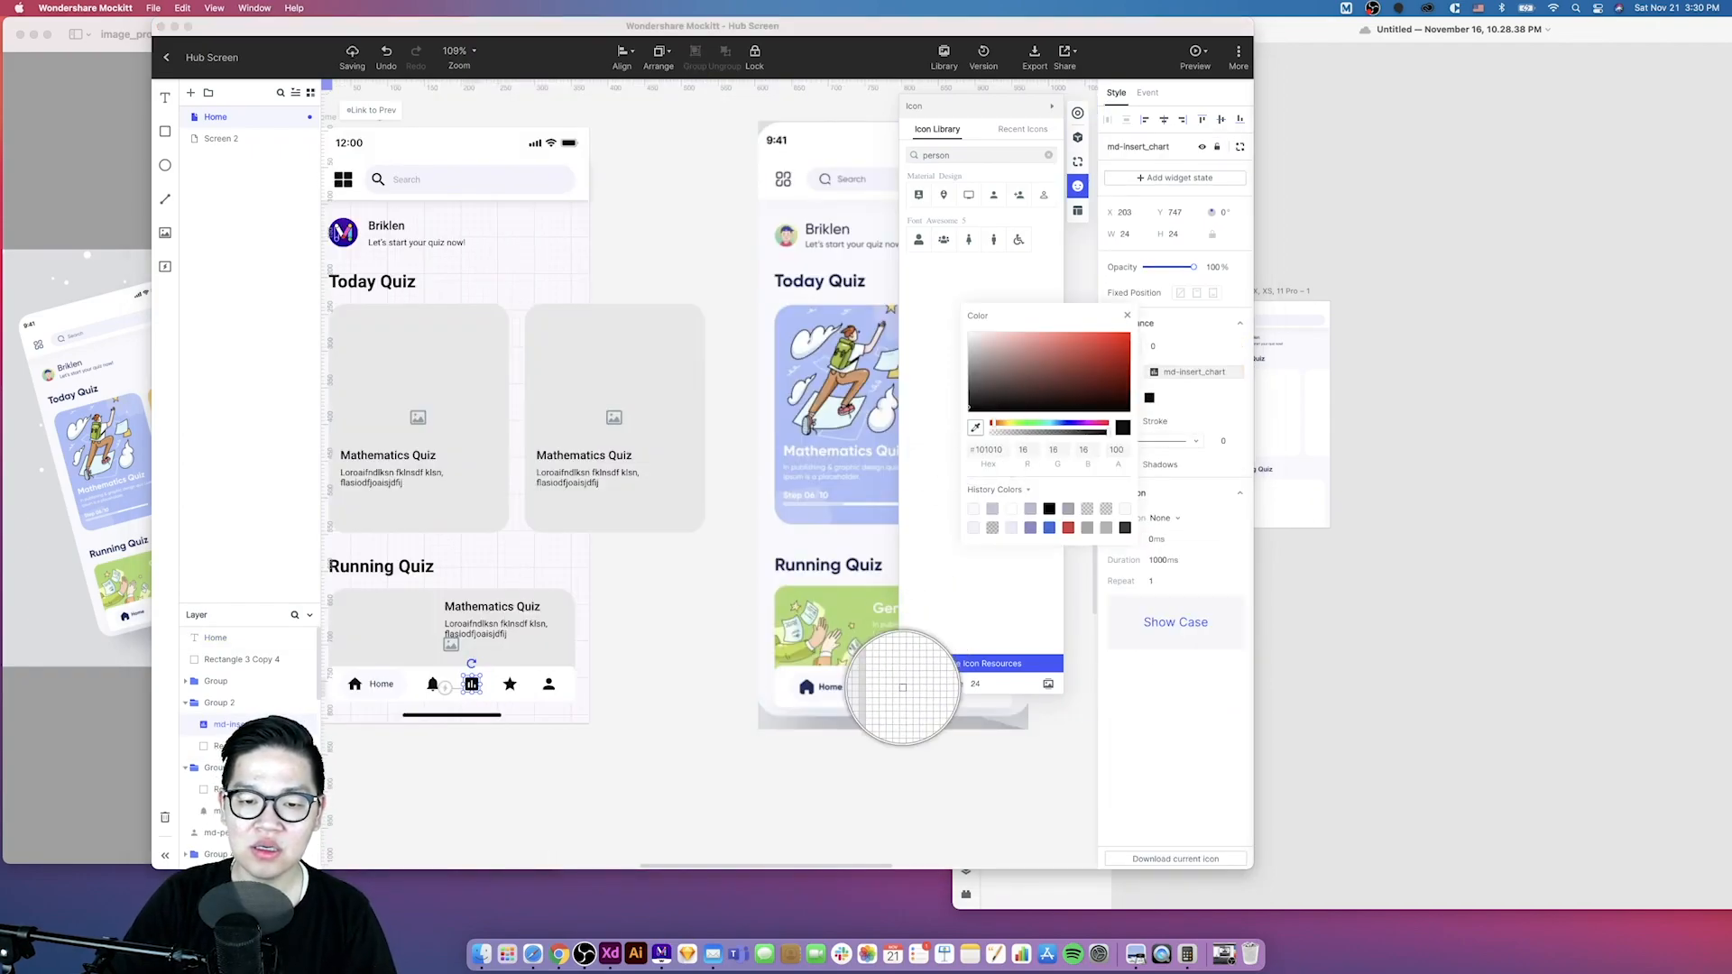
click(875, 688)
click(689, 759)
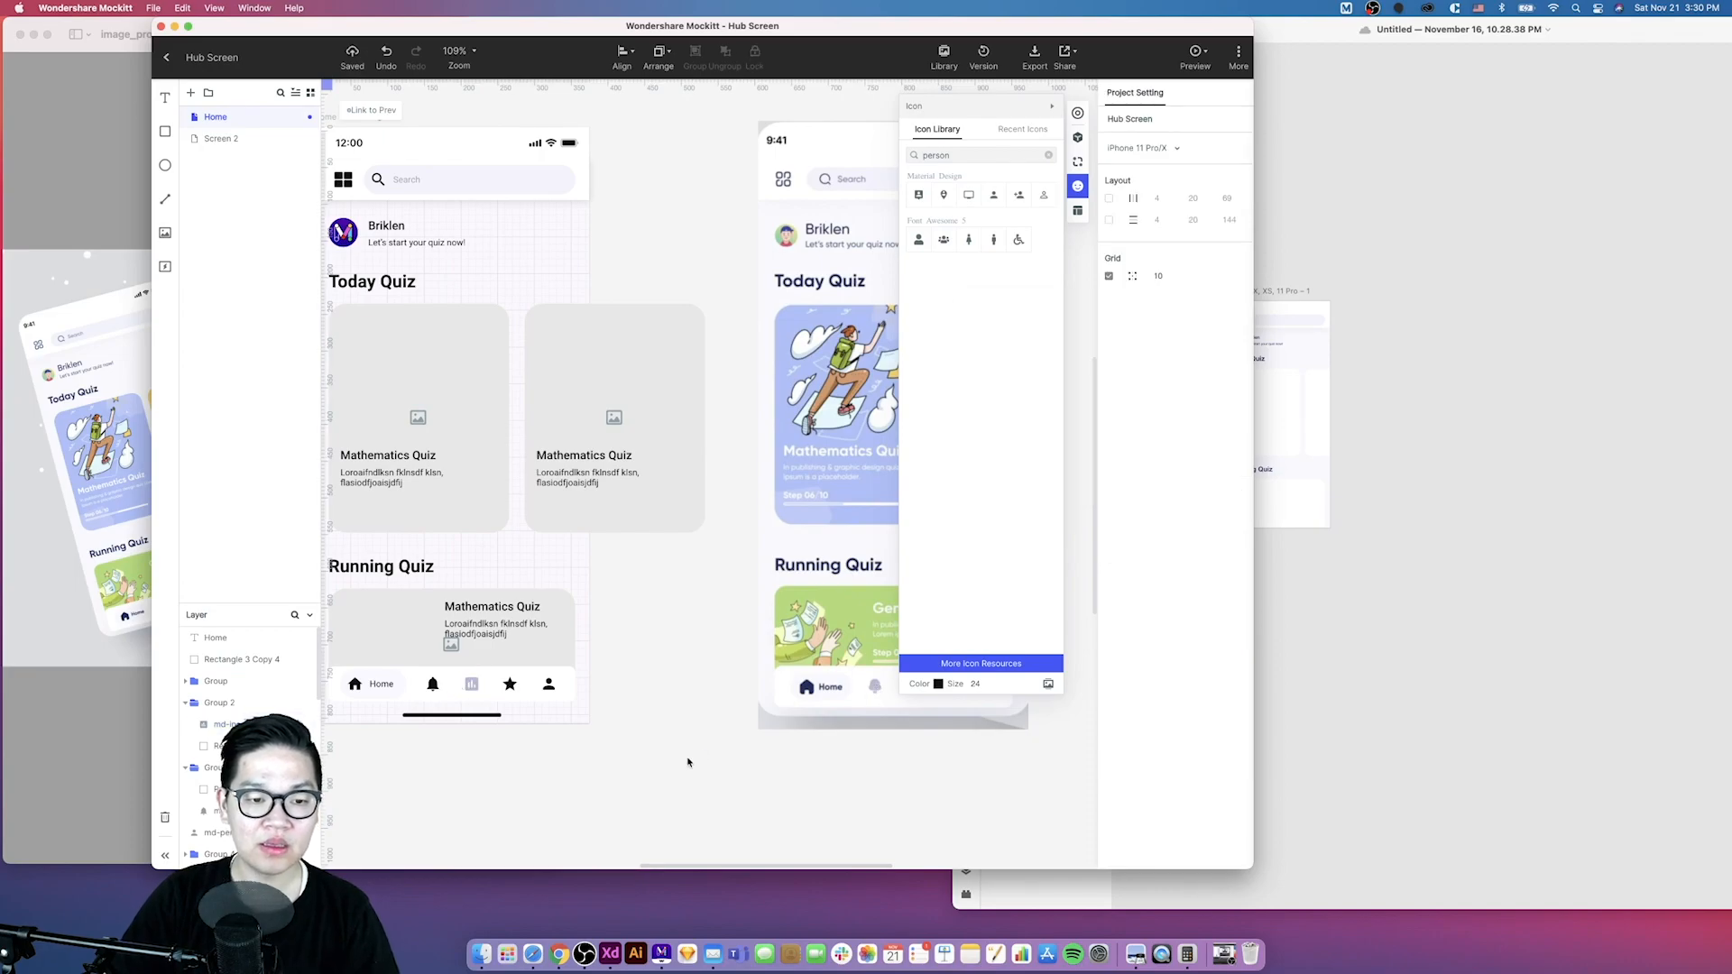
- Compare the Mockitt mockup side by side with the reference screen
scroll(688, 759, down, 3)
scroll(688, 760, down, 3)
click(515, 586)
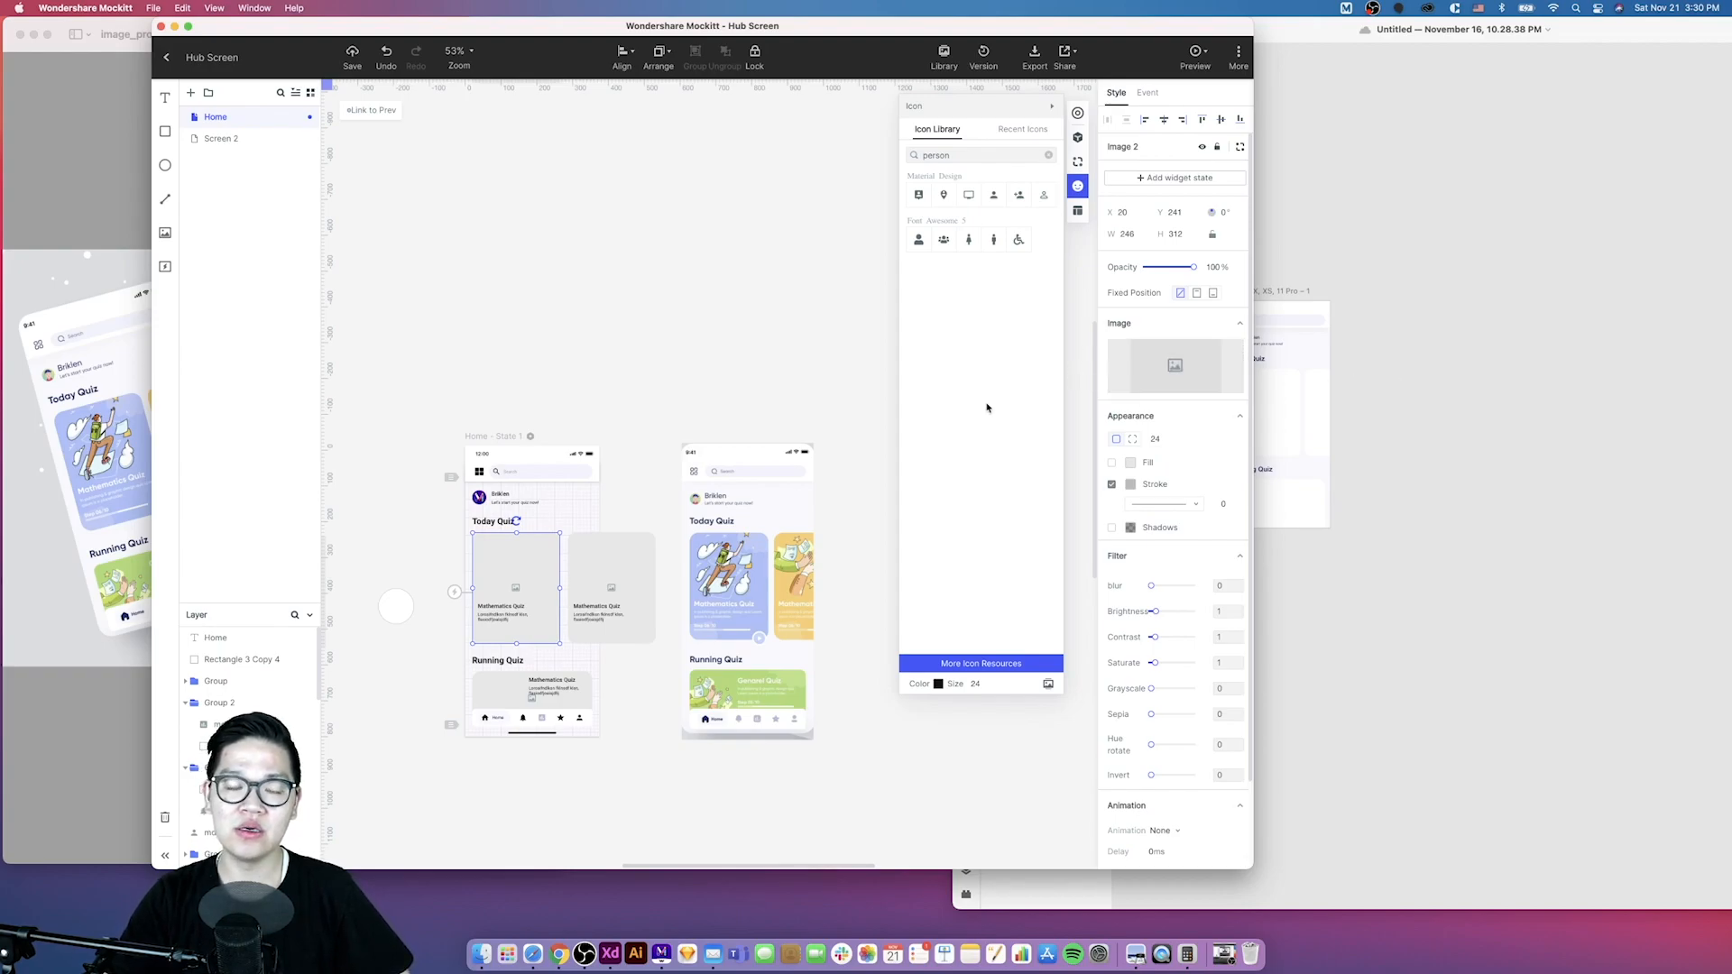
click(830, 520)
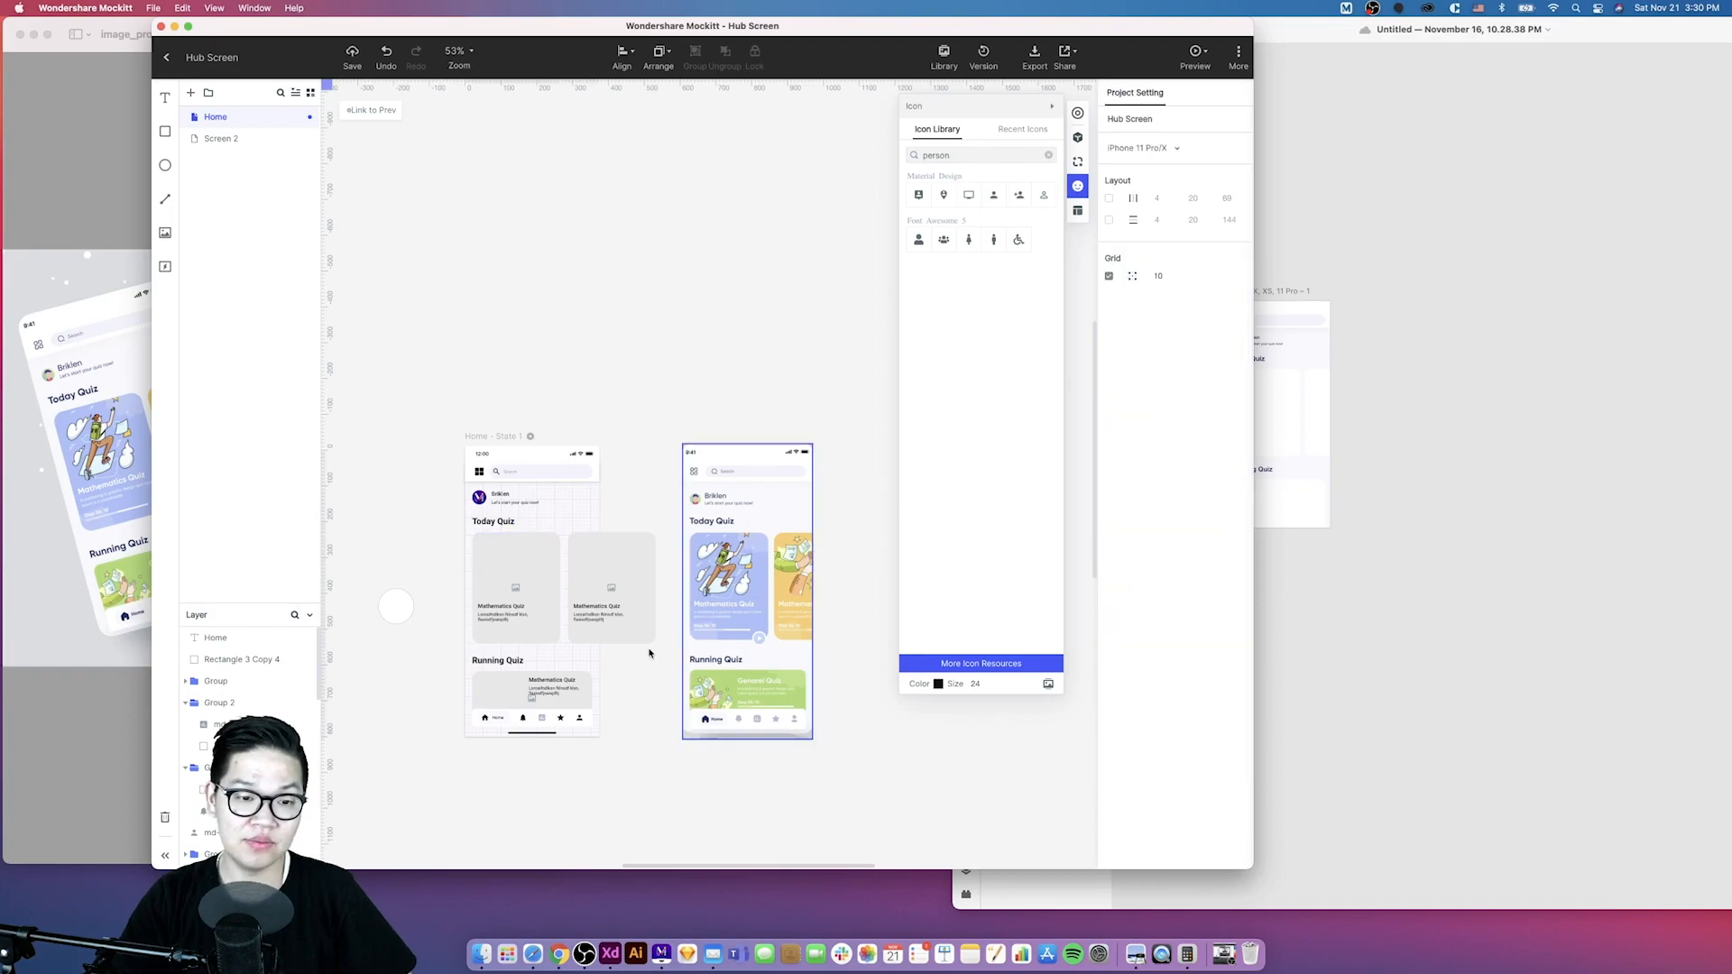
scroll(546, 619, up, 3)
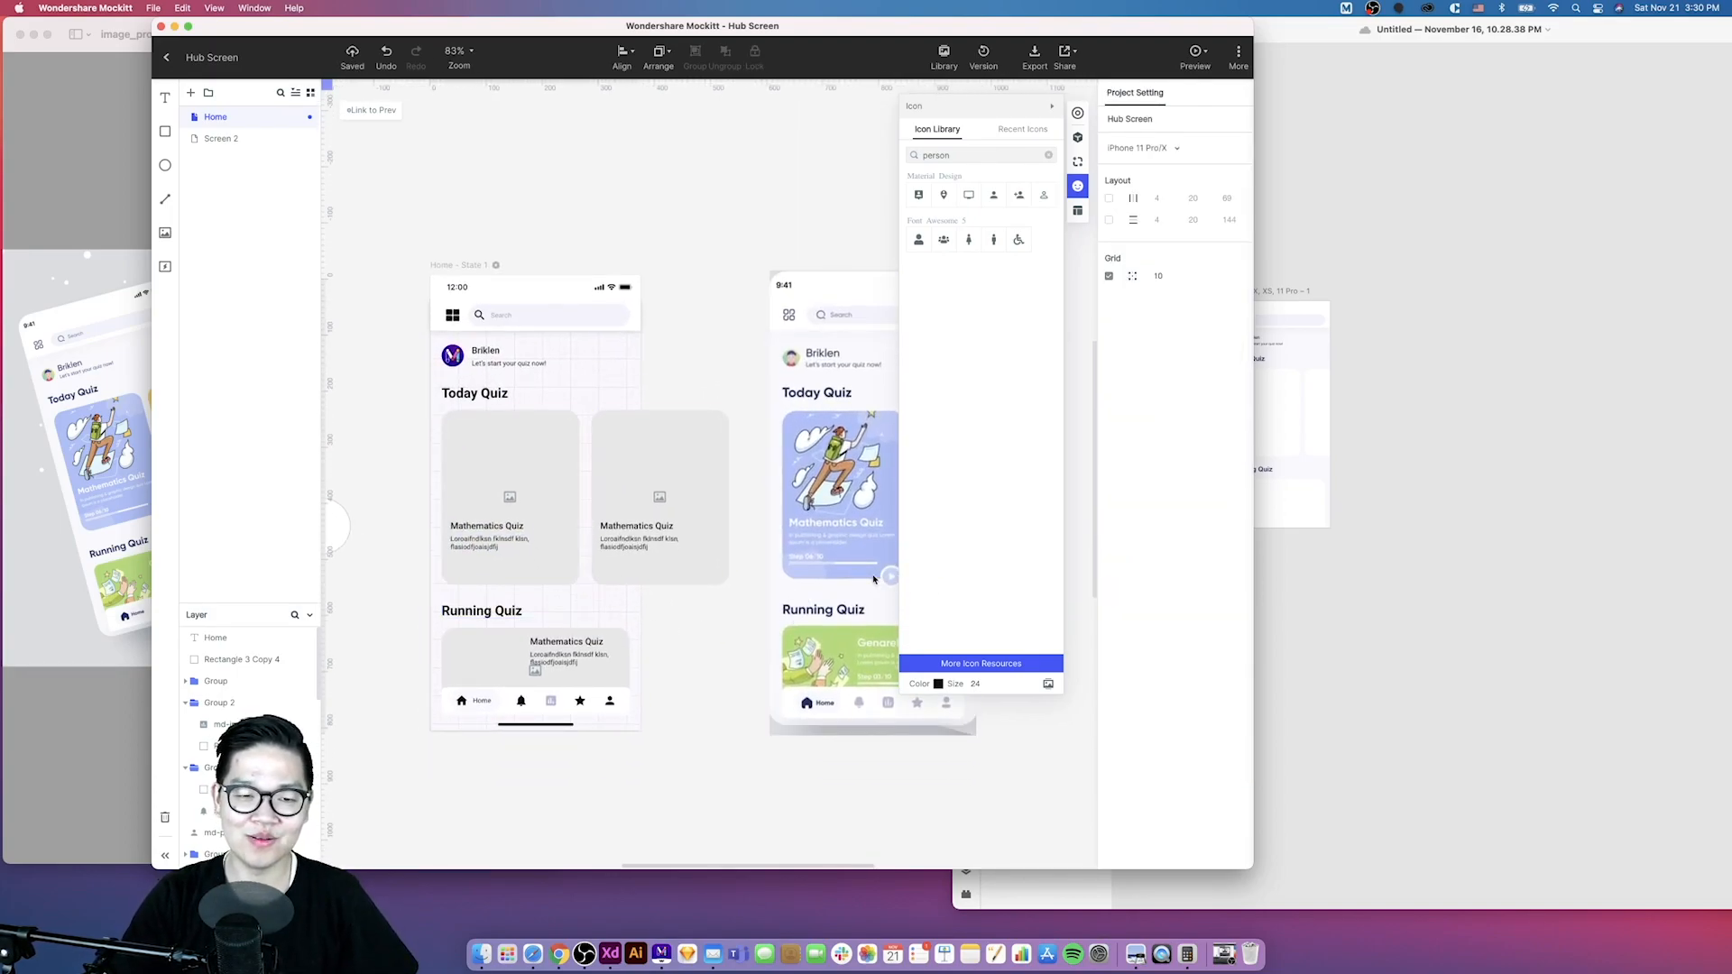
scroll(558, 619, down, 2)
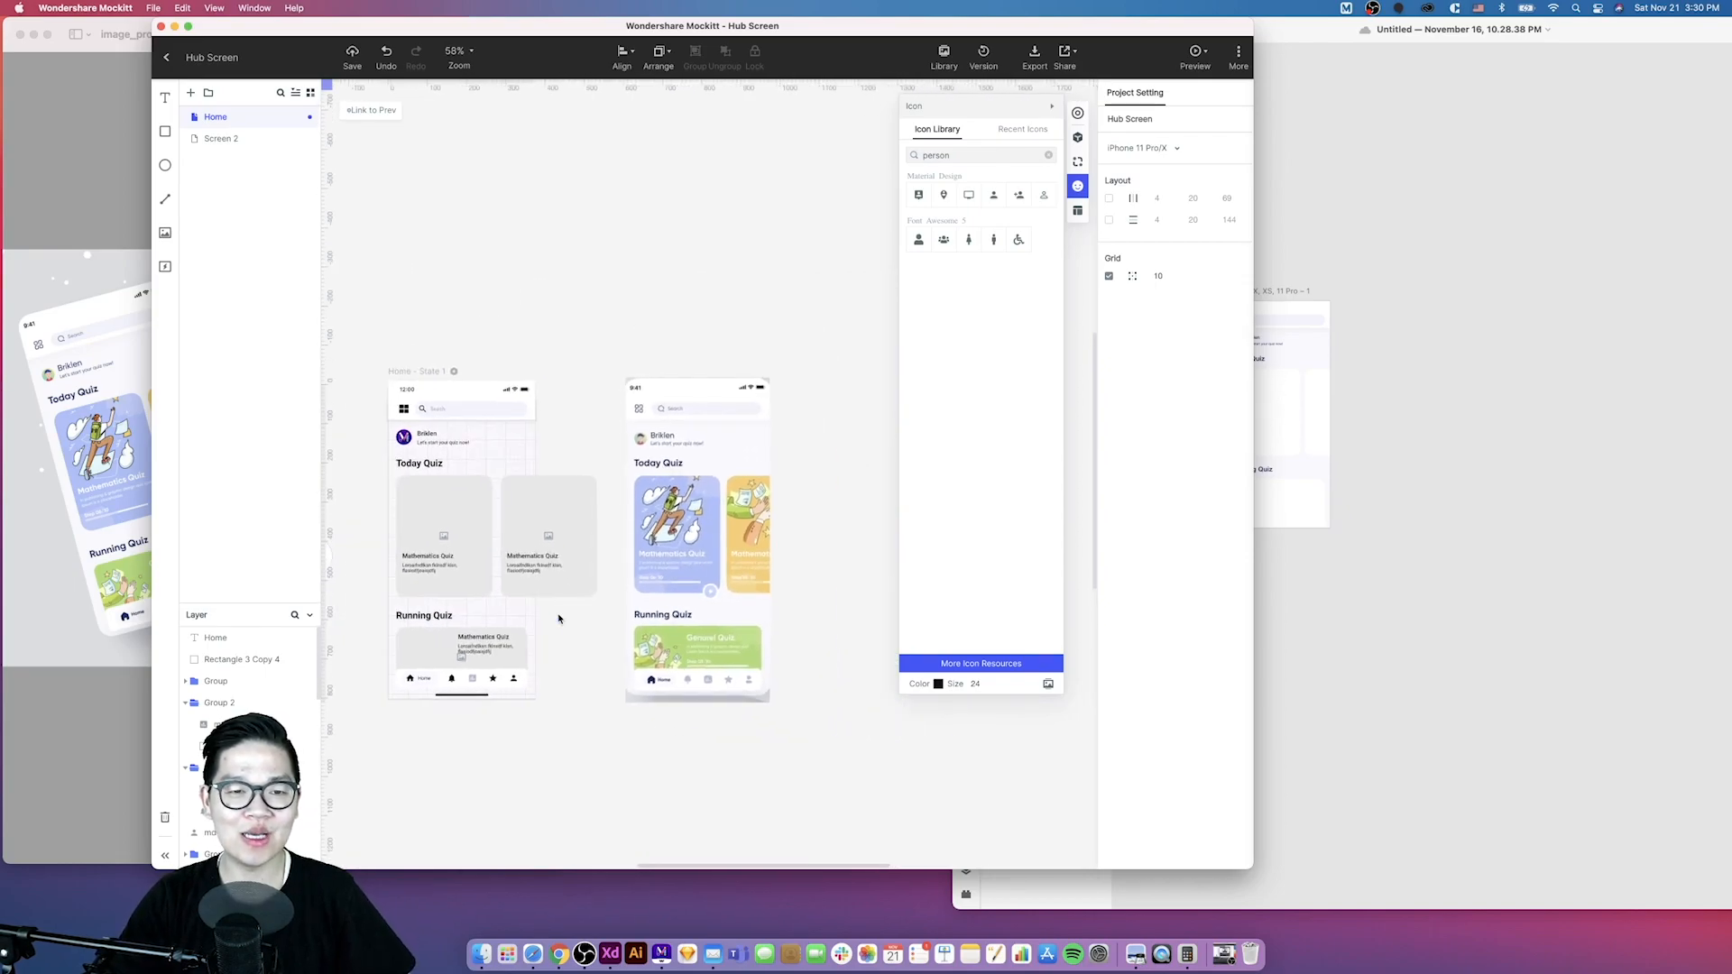
scroll(559, 619, down, 1)
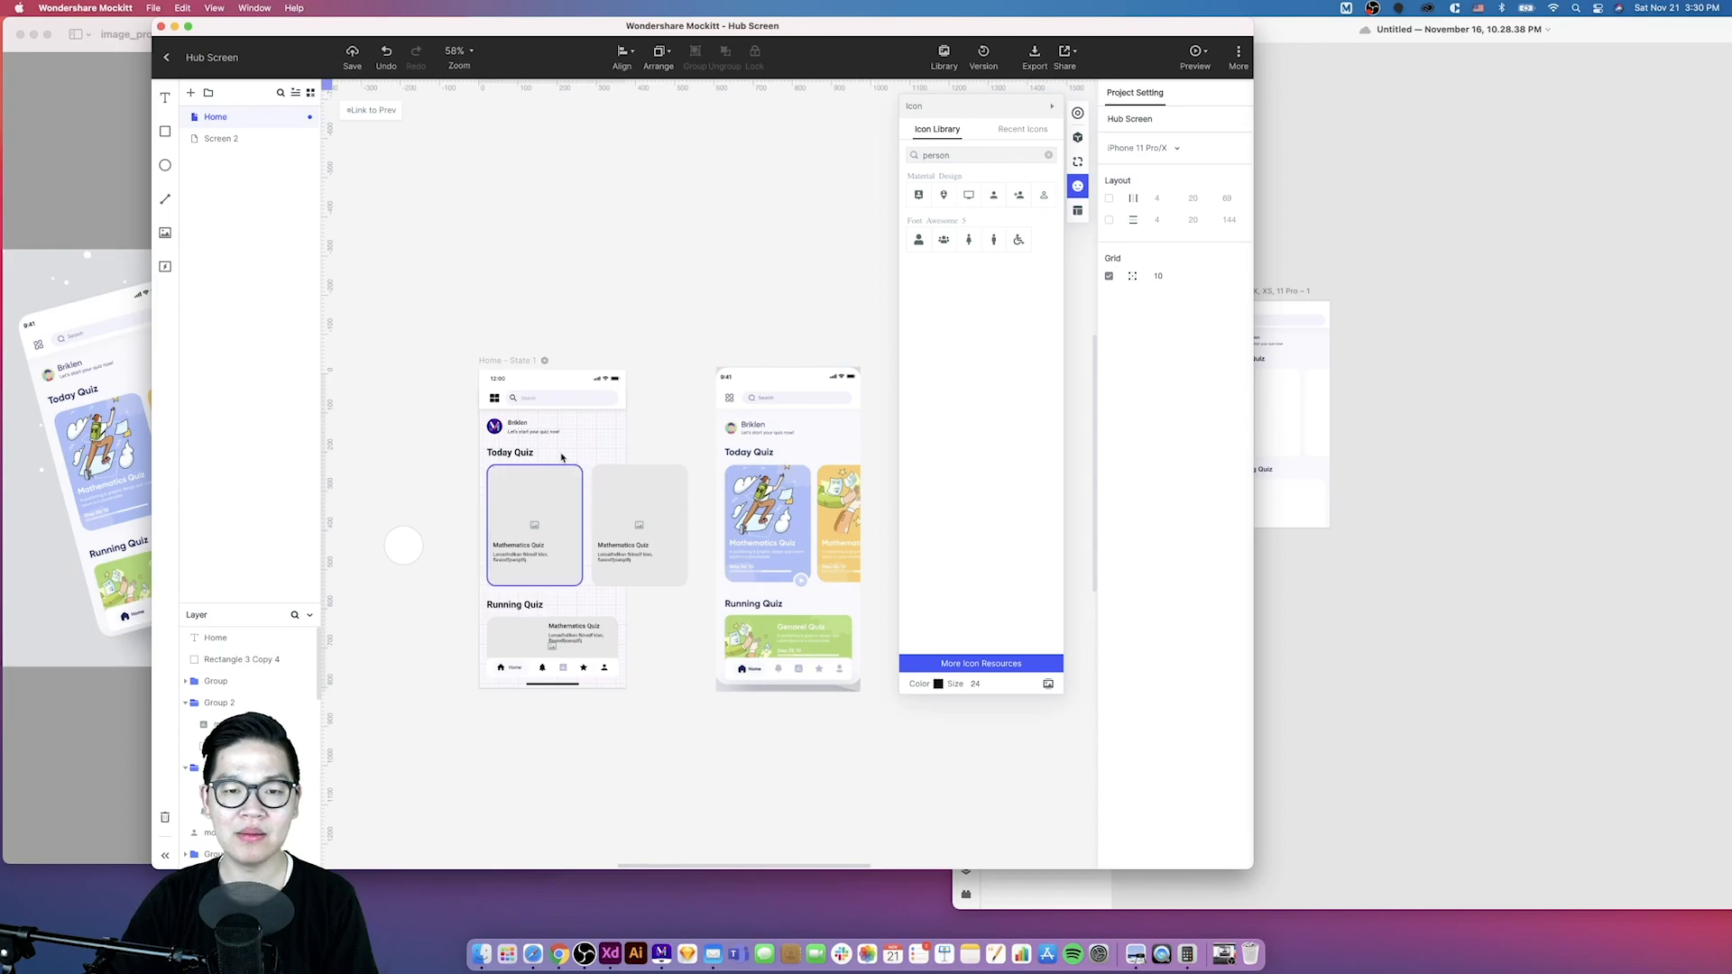
- Switch to Adobe XD and zoom into the iPhone artboard
key(super+Tab)
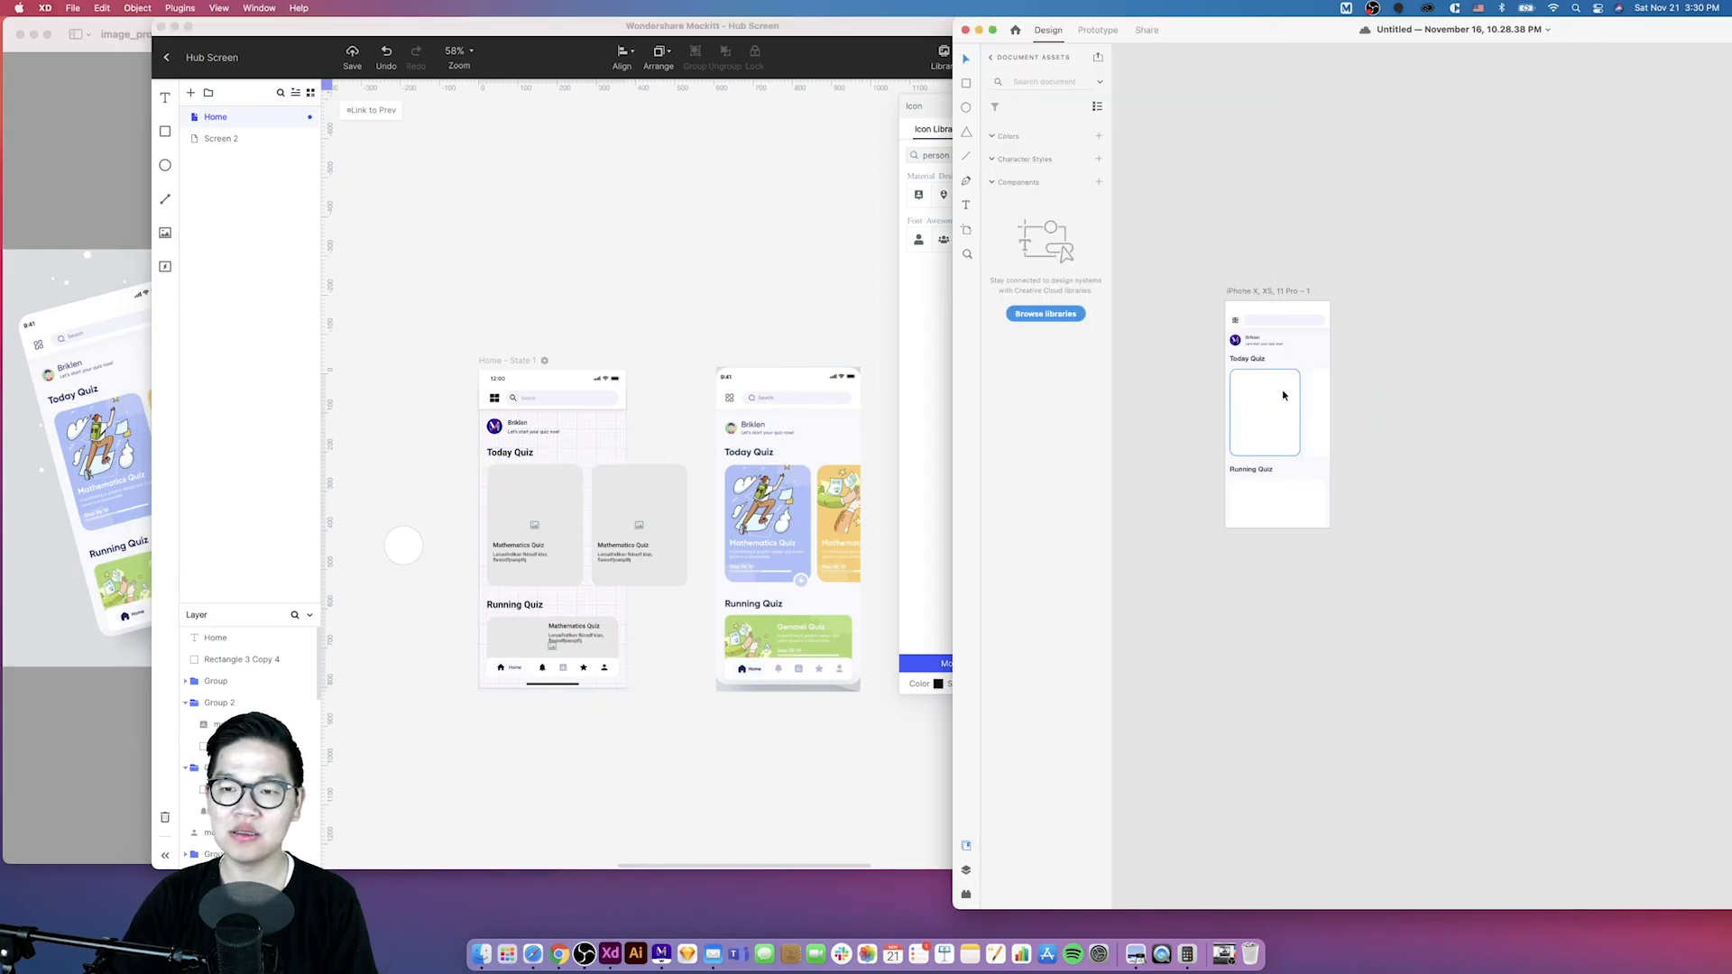
scroll(1293, 444, up, 5)
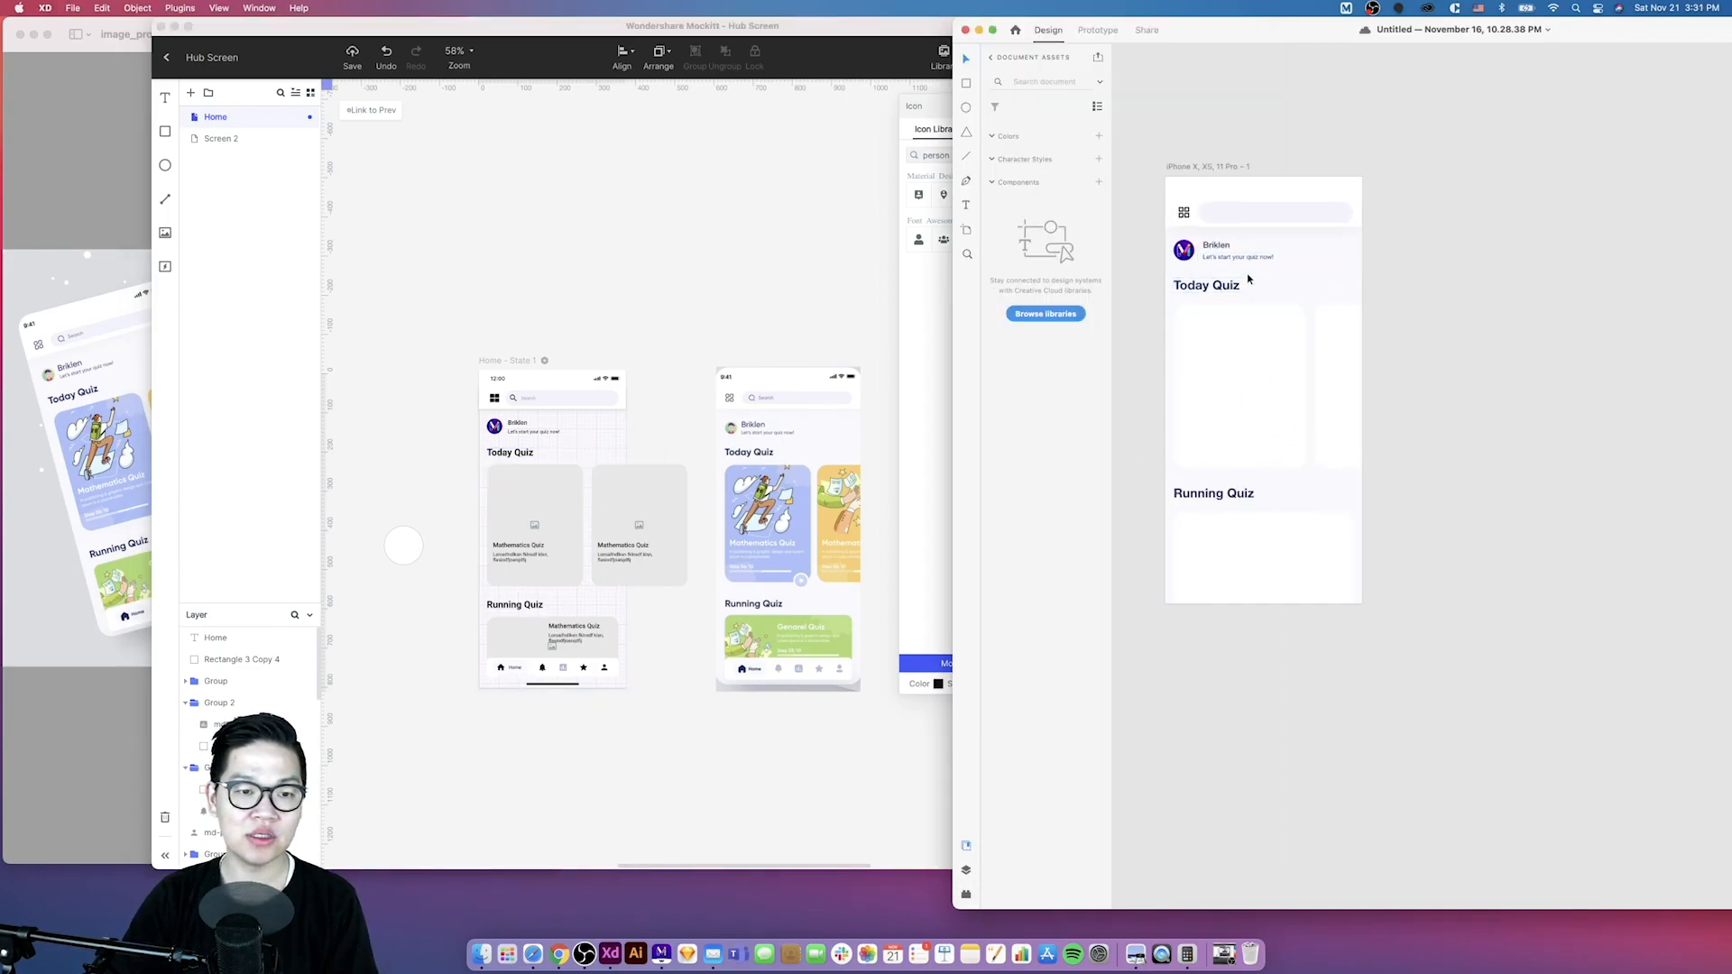